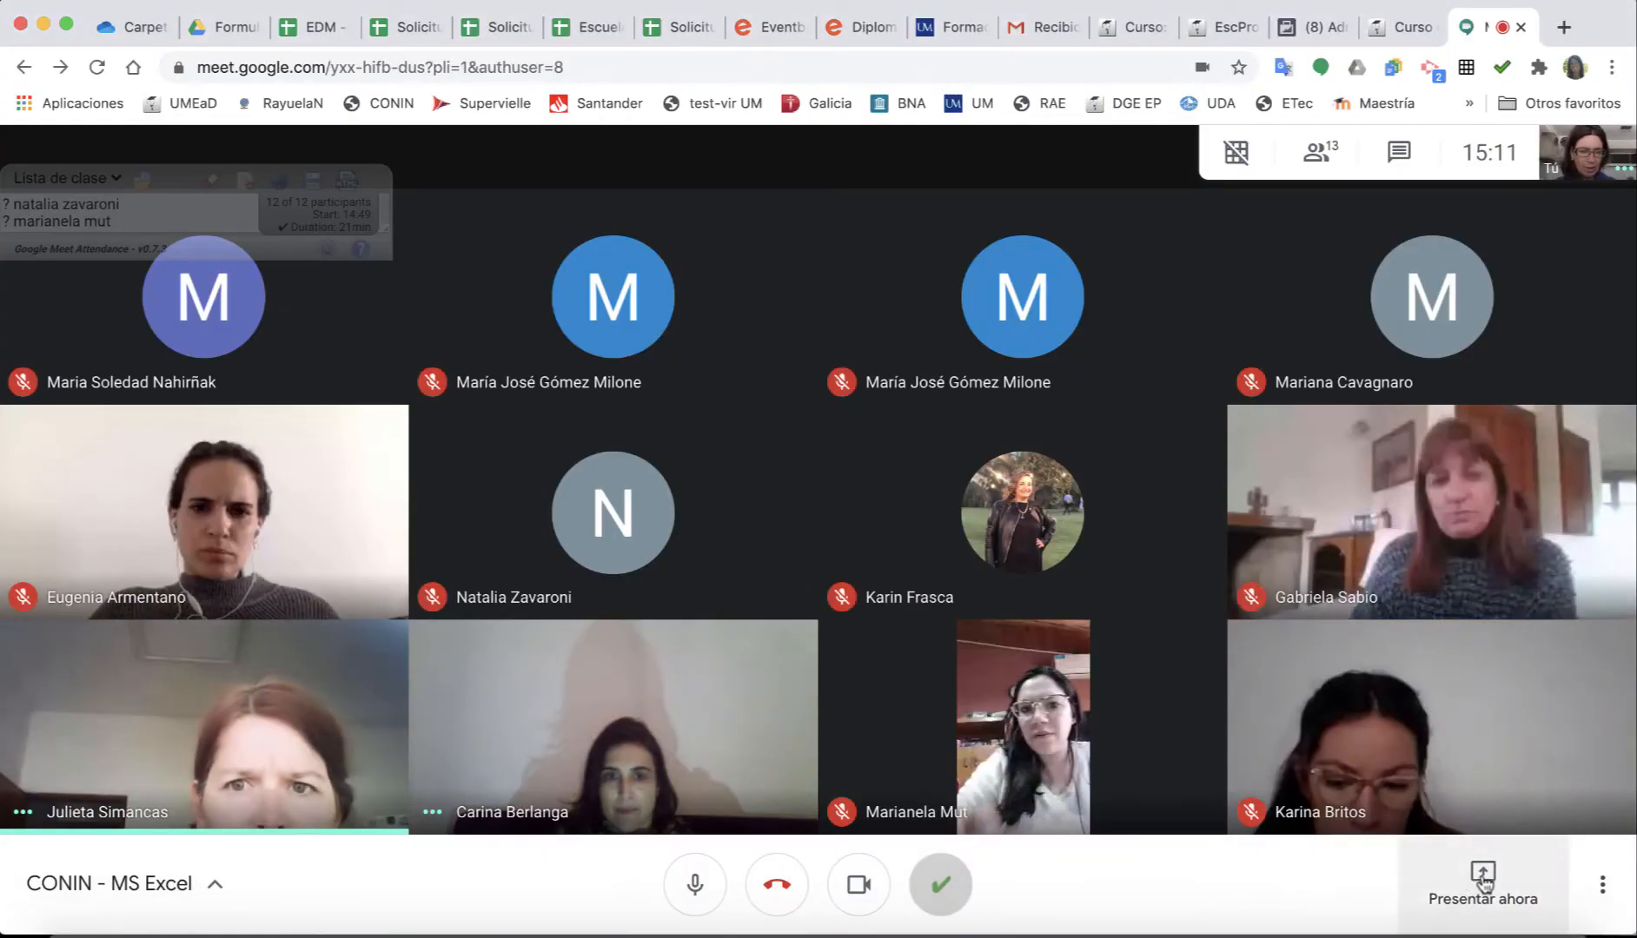
Present the entire screen in the Meet call, then bring Excel back to the front.
left_click(1484, 884)
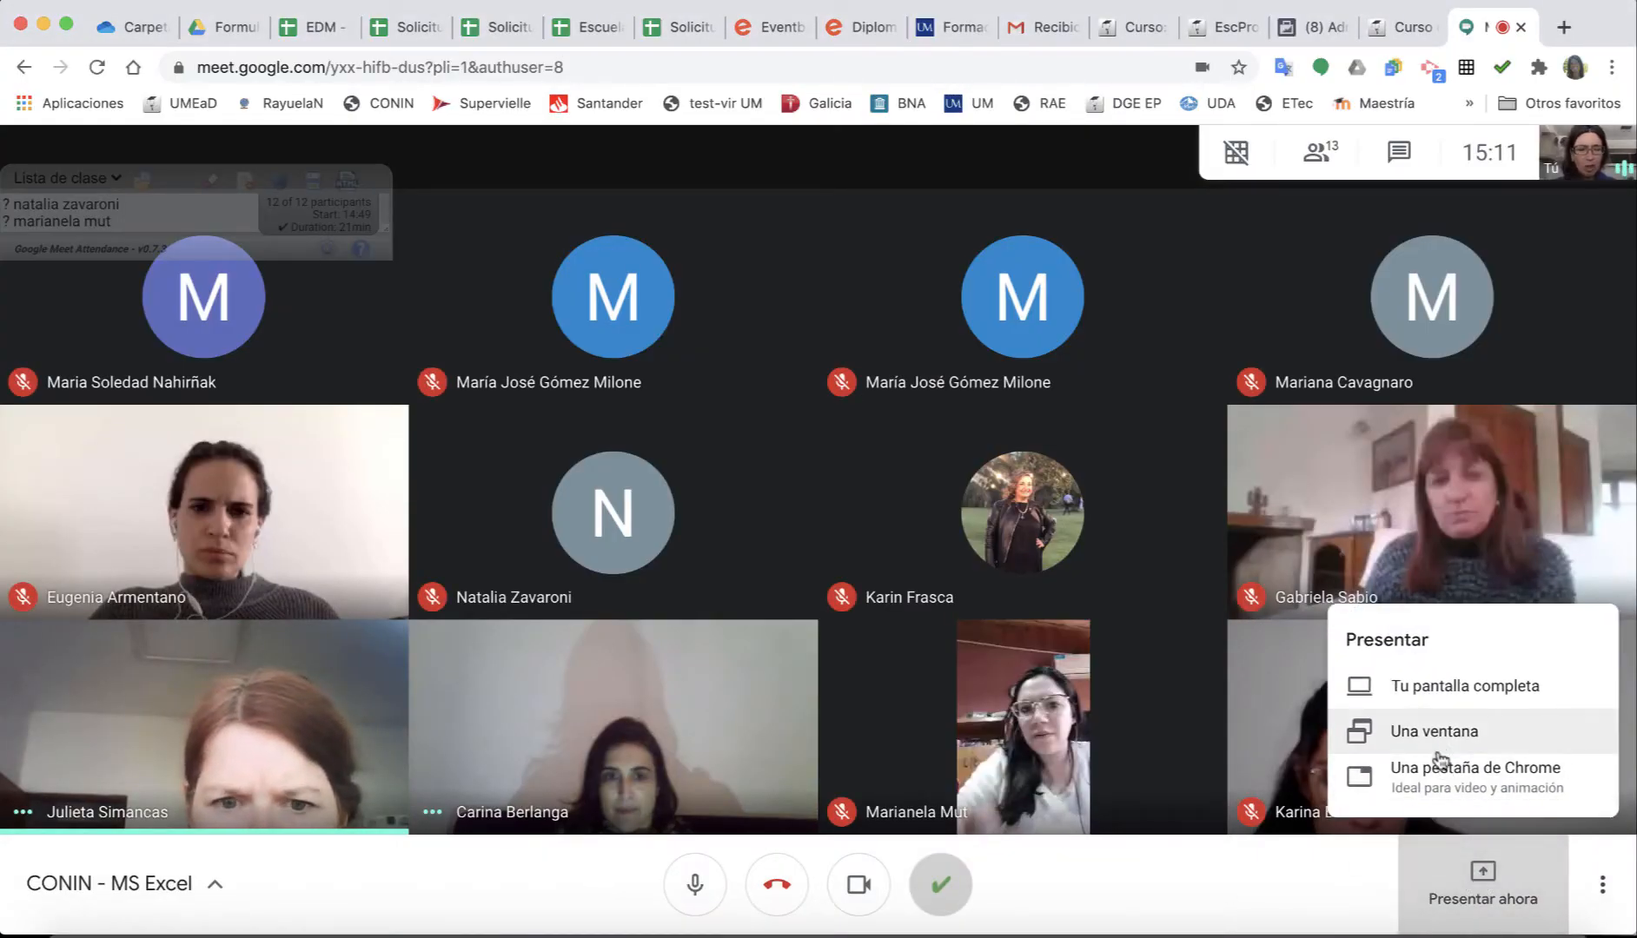
left_click(1429, 693)
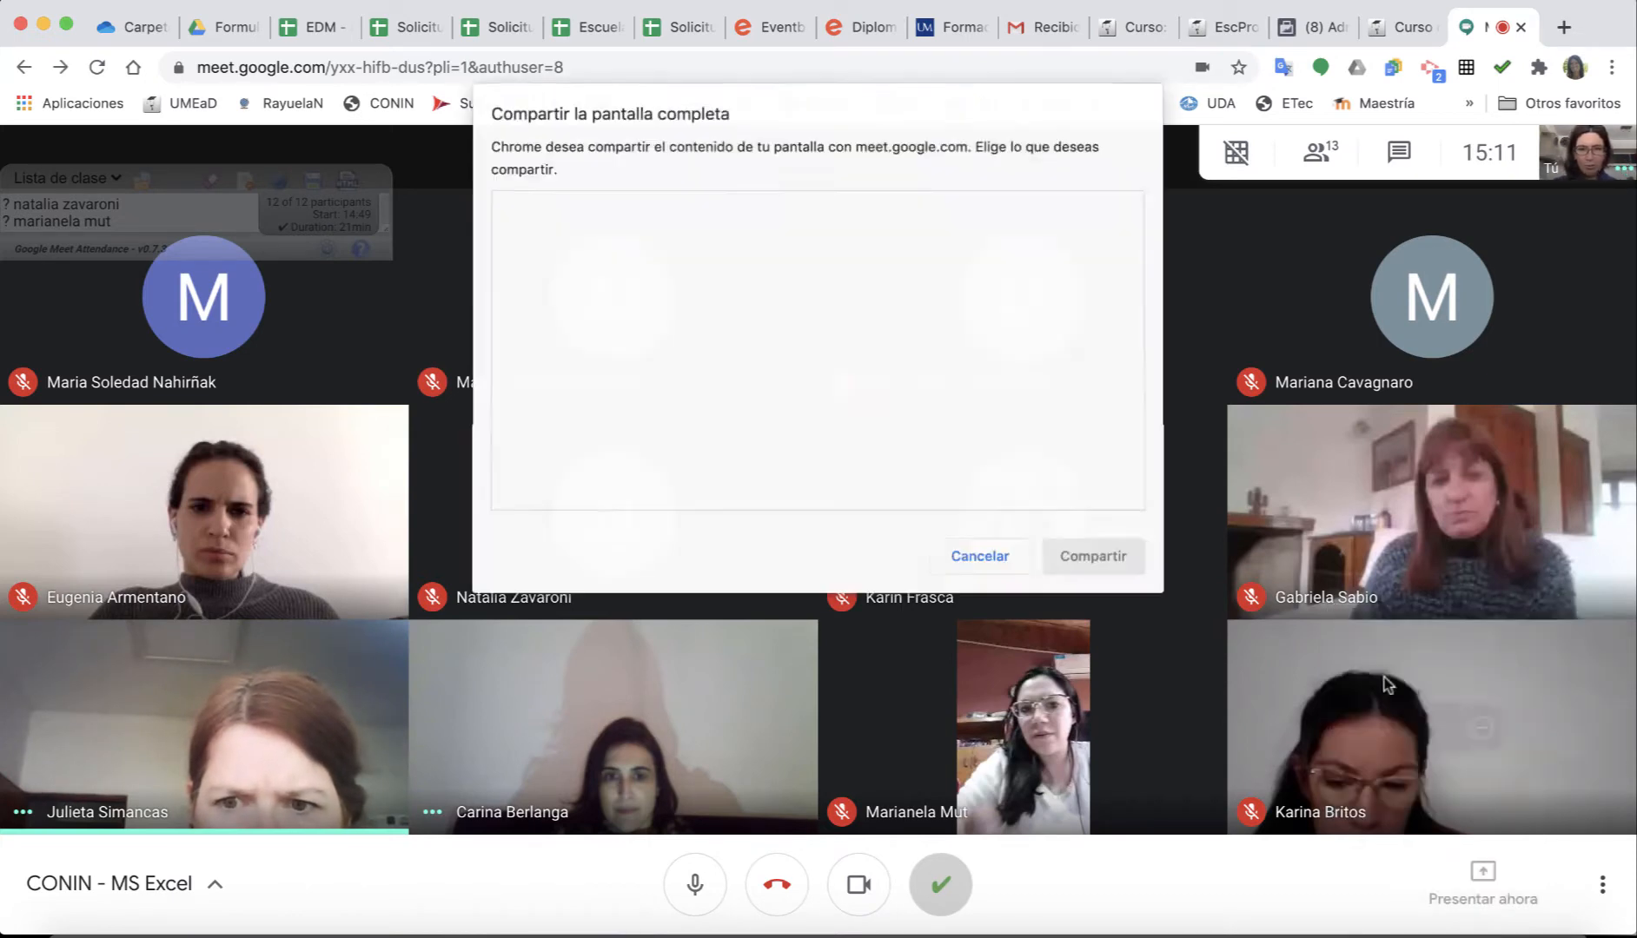
left_click(1106, 556)
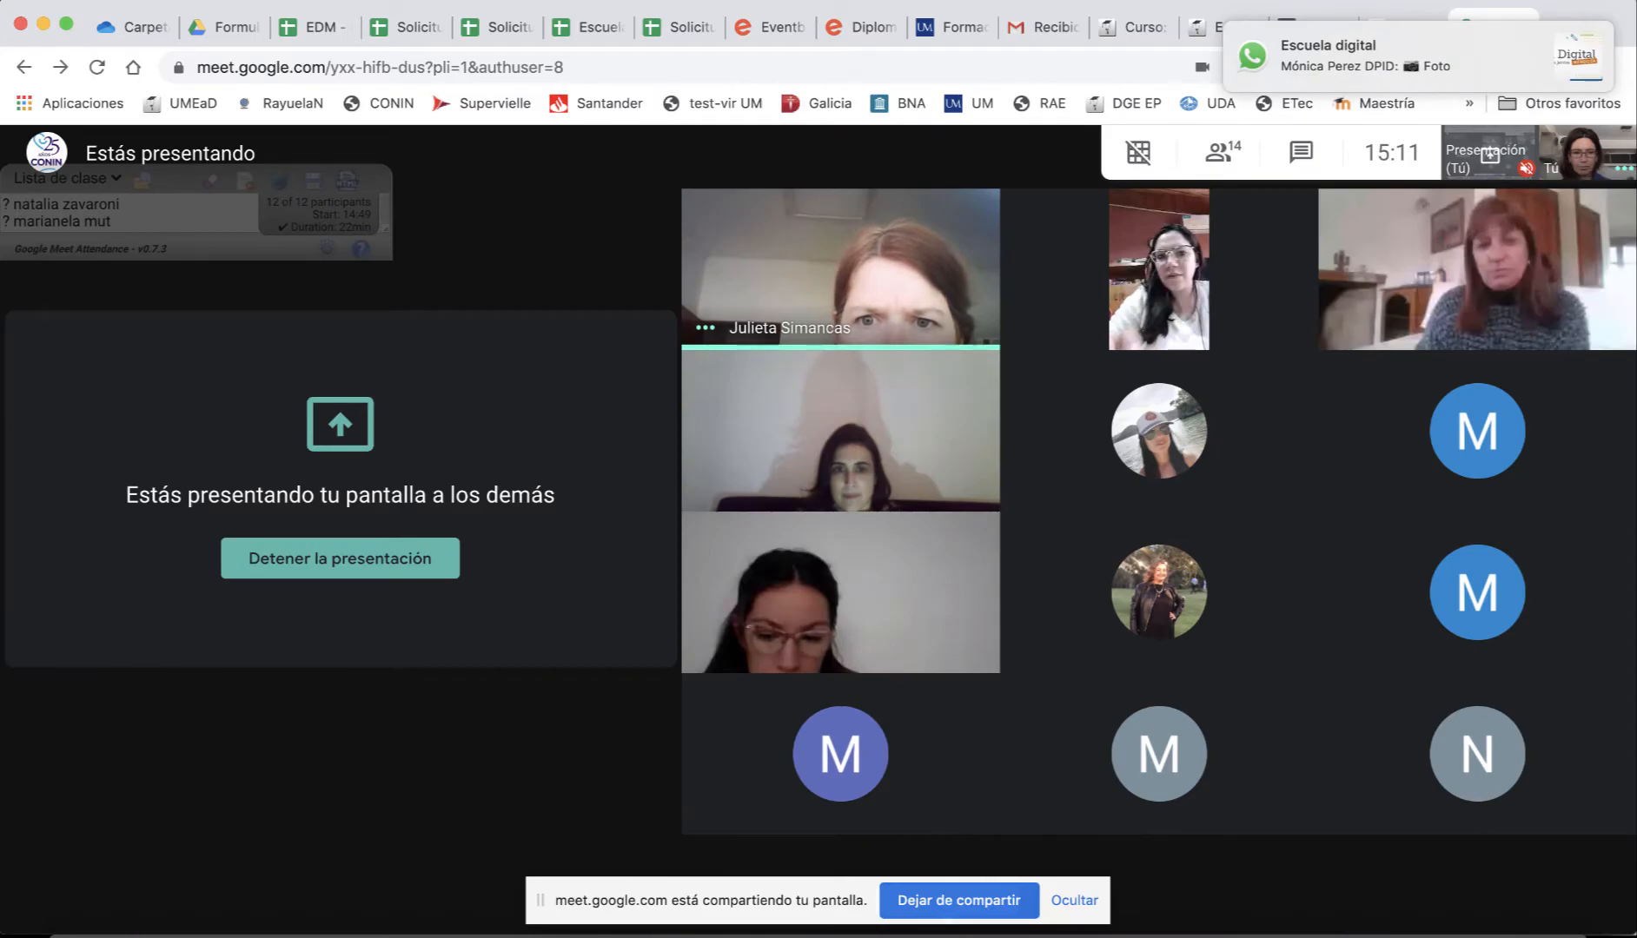
key("super+Tab")
Select cell F16 and dismiss the screen-sharing notification.
left_click(762, 512)
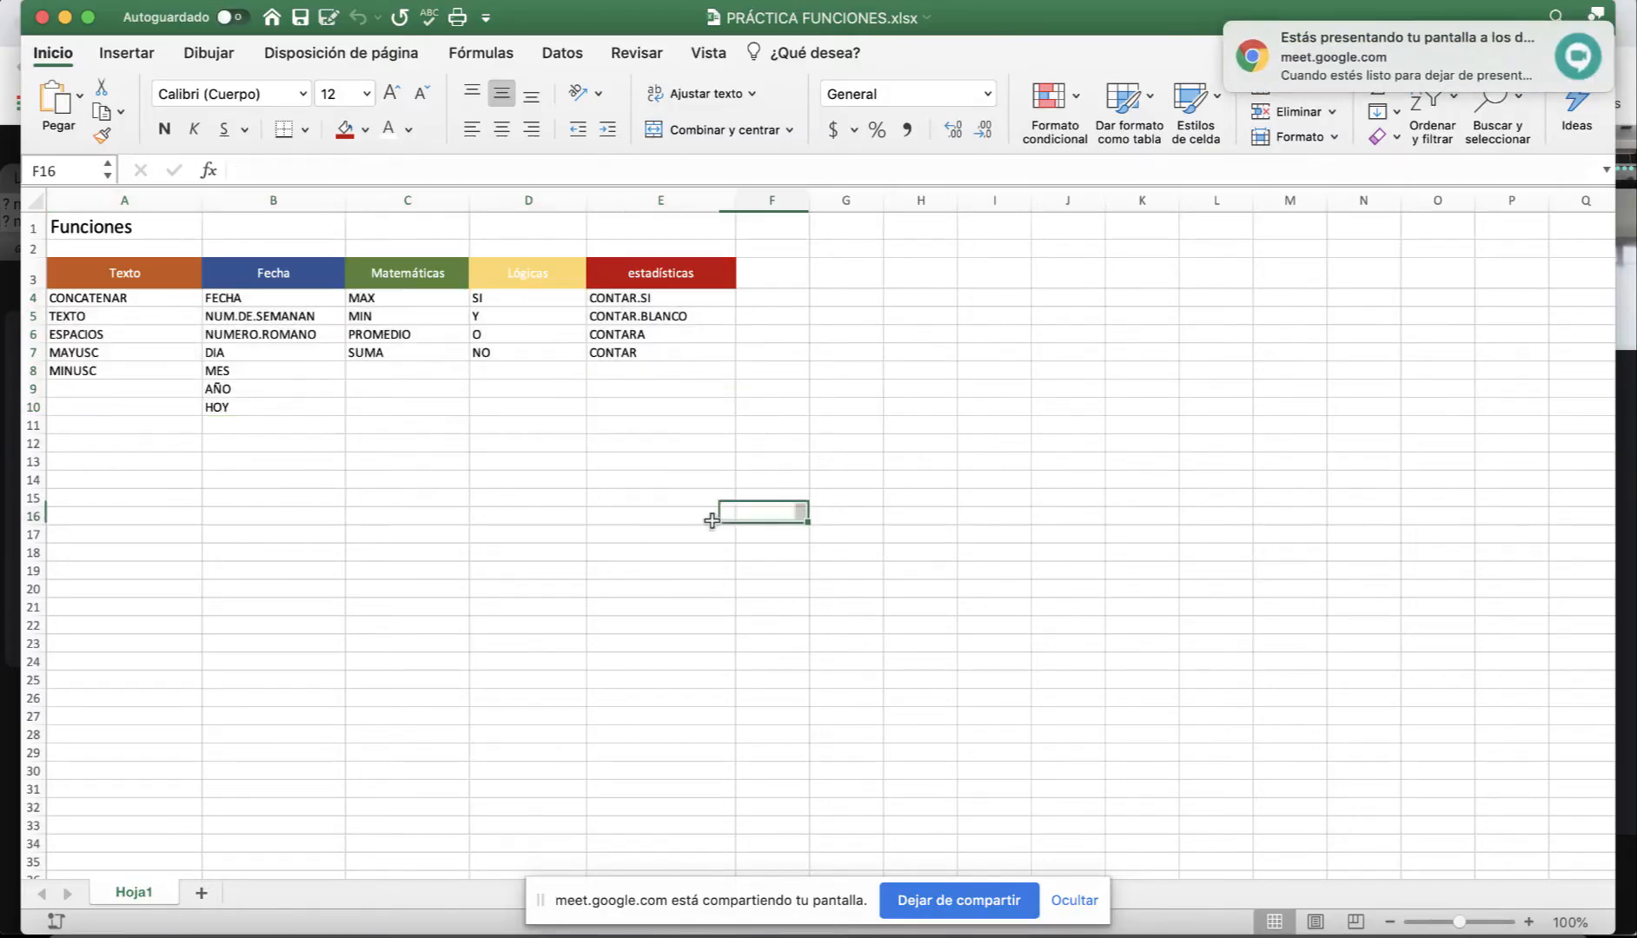
mouse_move(1507, 48)
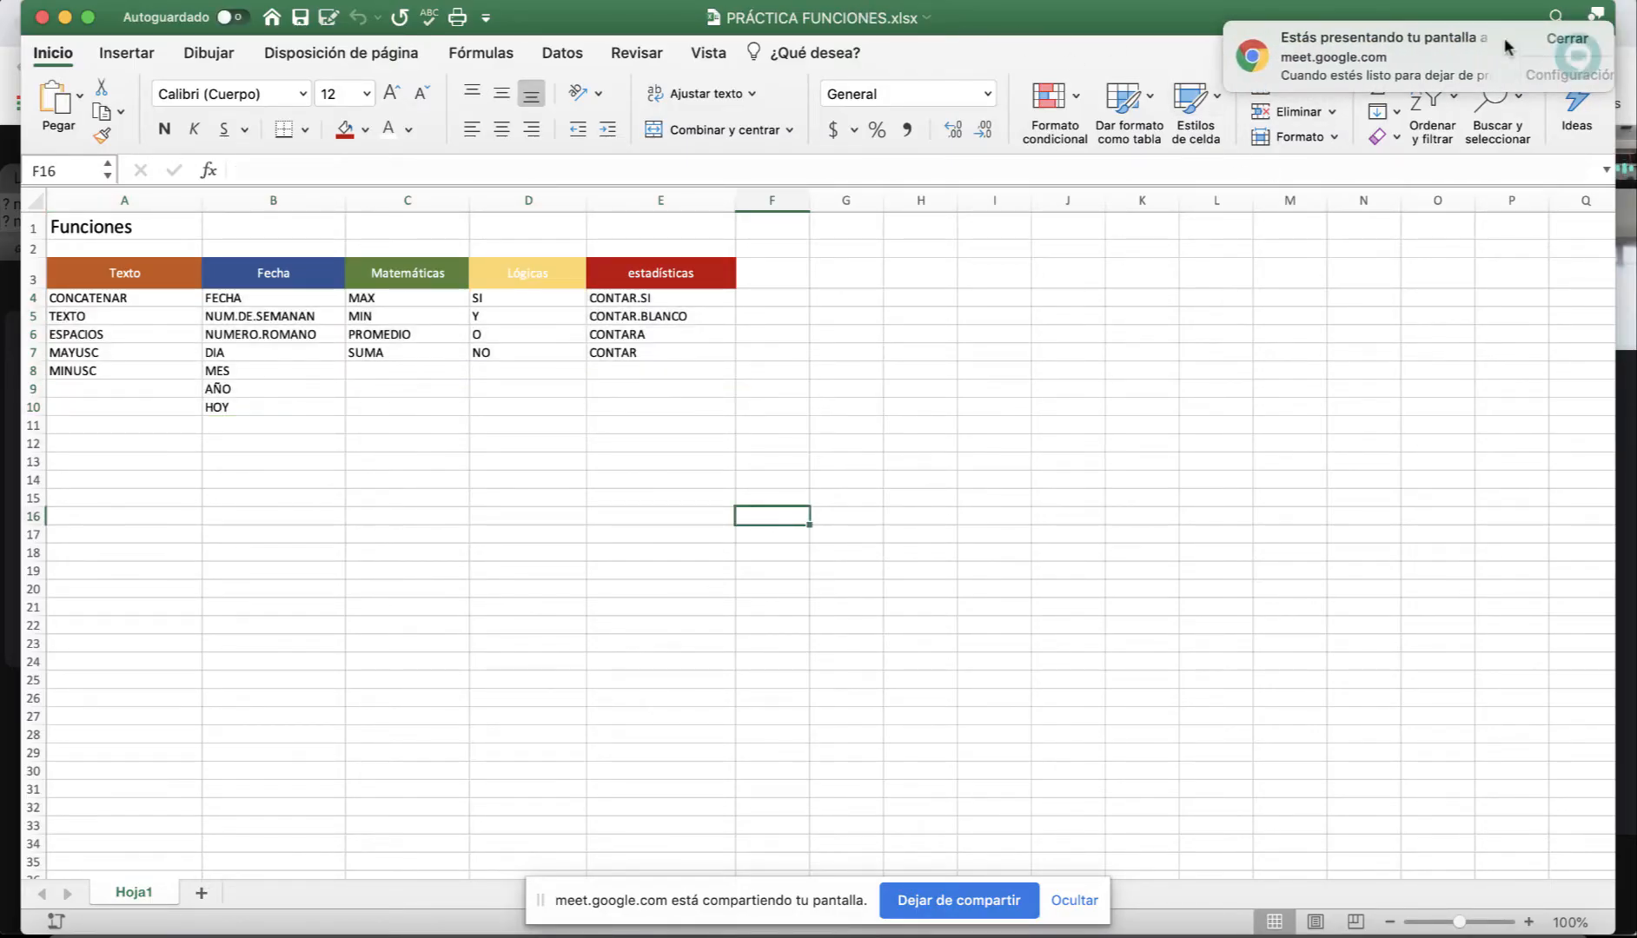
left_click(1566, 41)
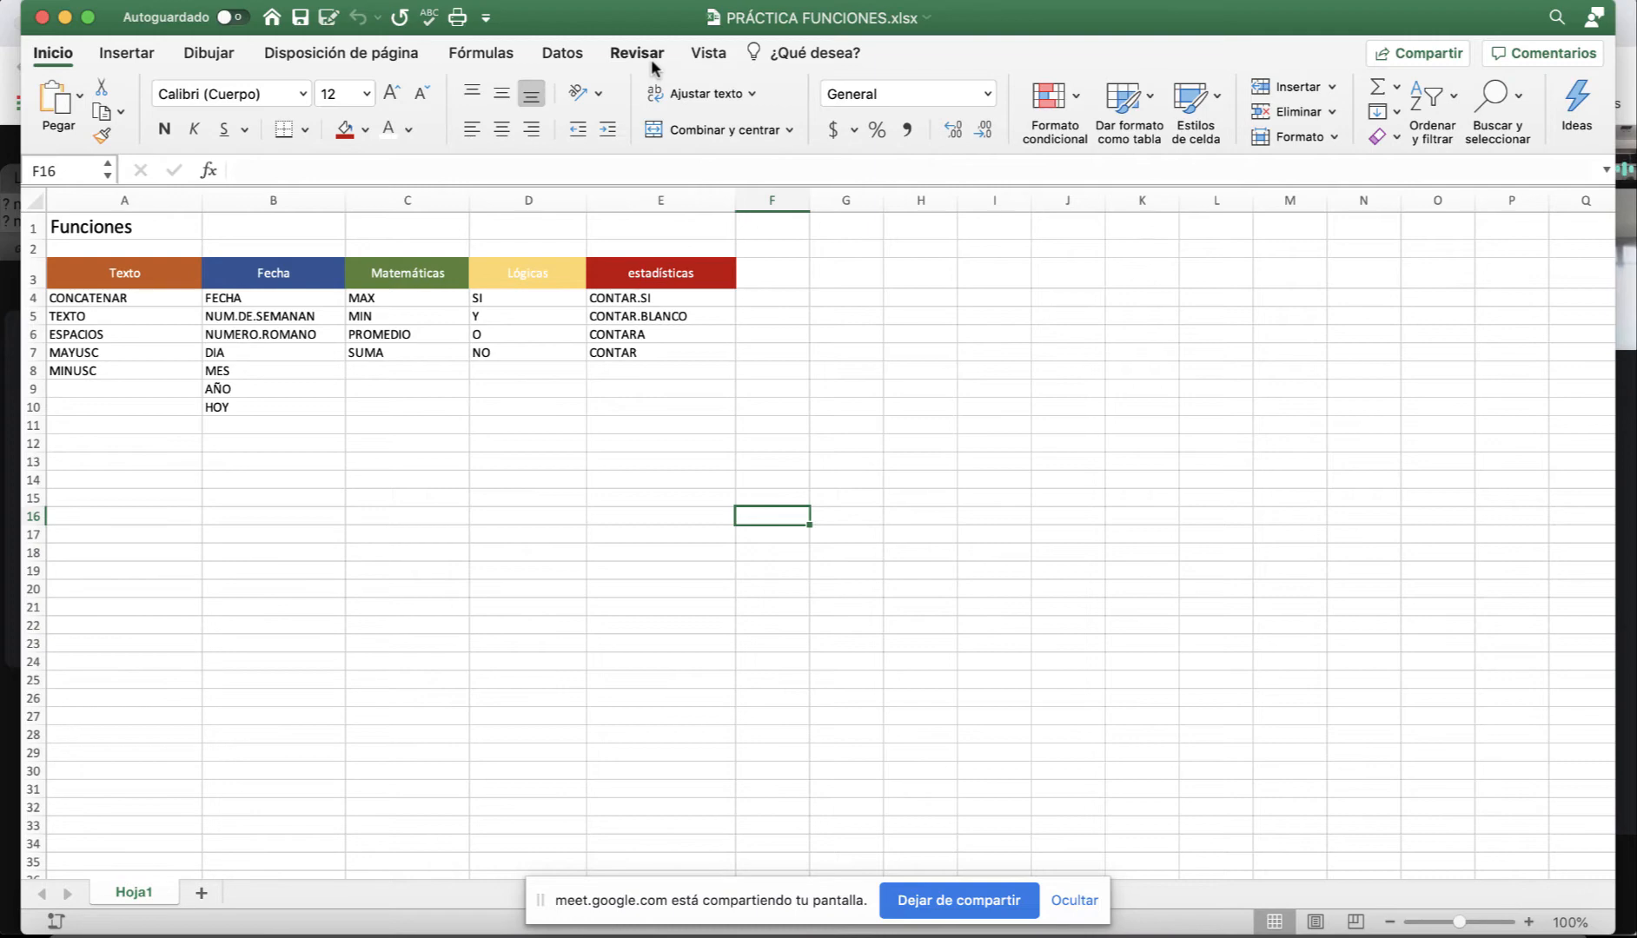
left_click_drag(582, 33, 563, 33)
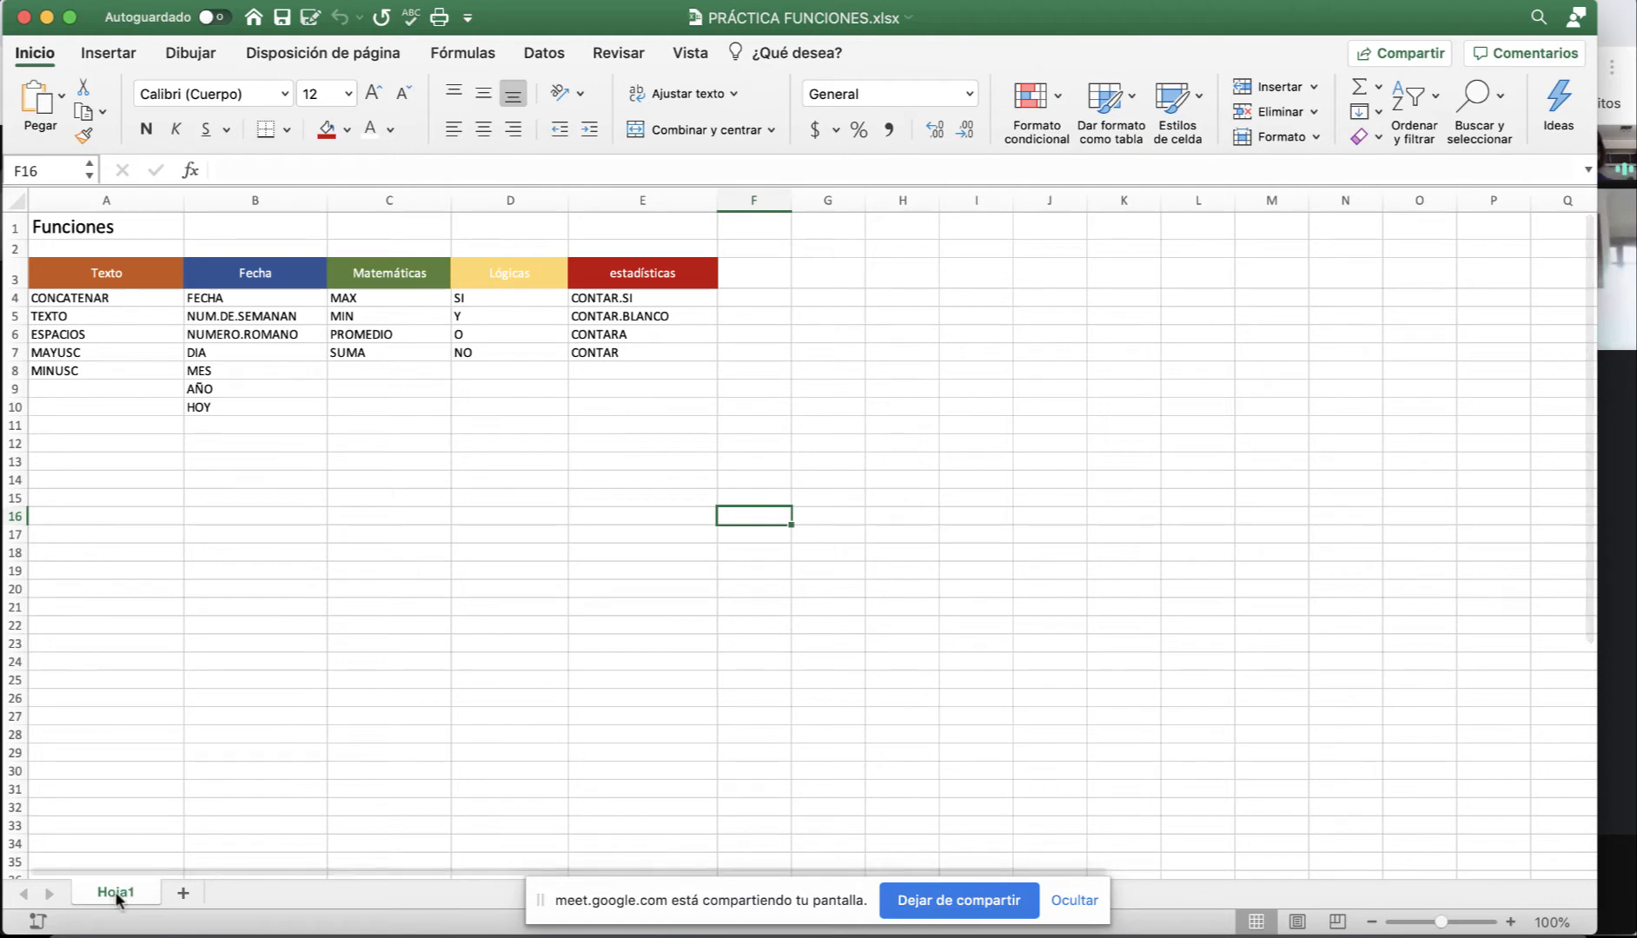
Add blank sheets Hoja2, Hoja3, Hoja4 and Hoja5, then return to Hoja1.
left_click(183, 895)
left_click(274, 894)
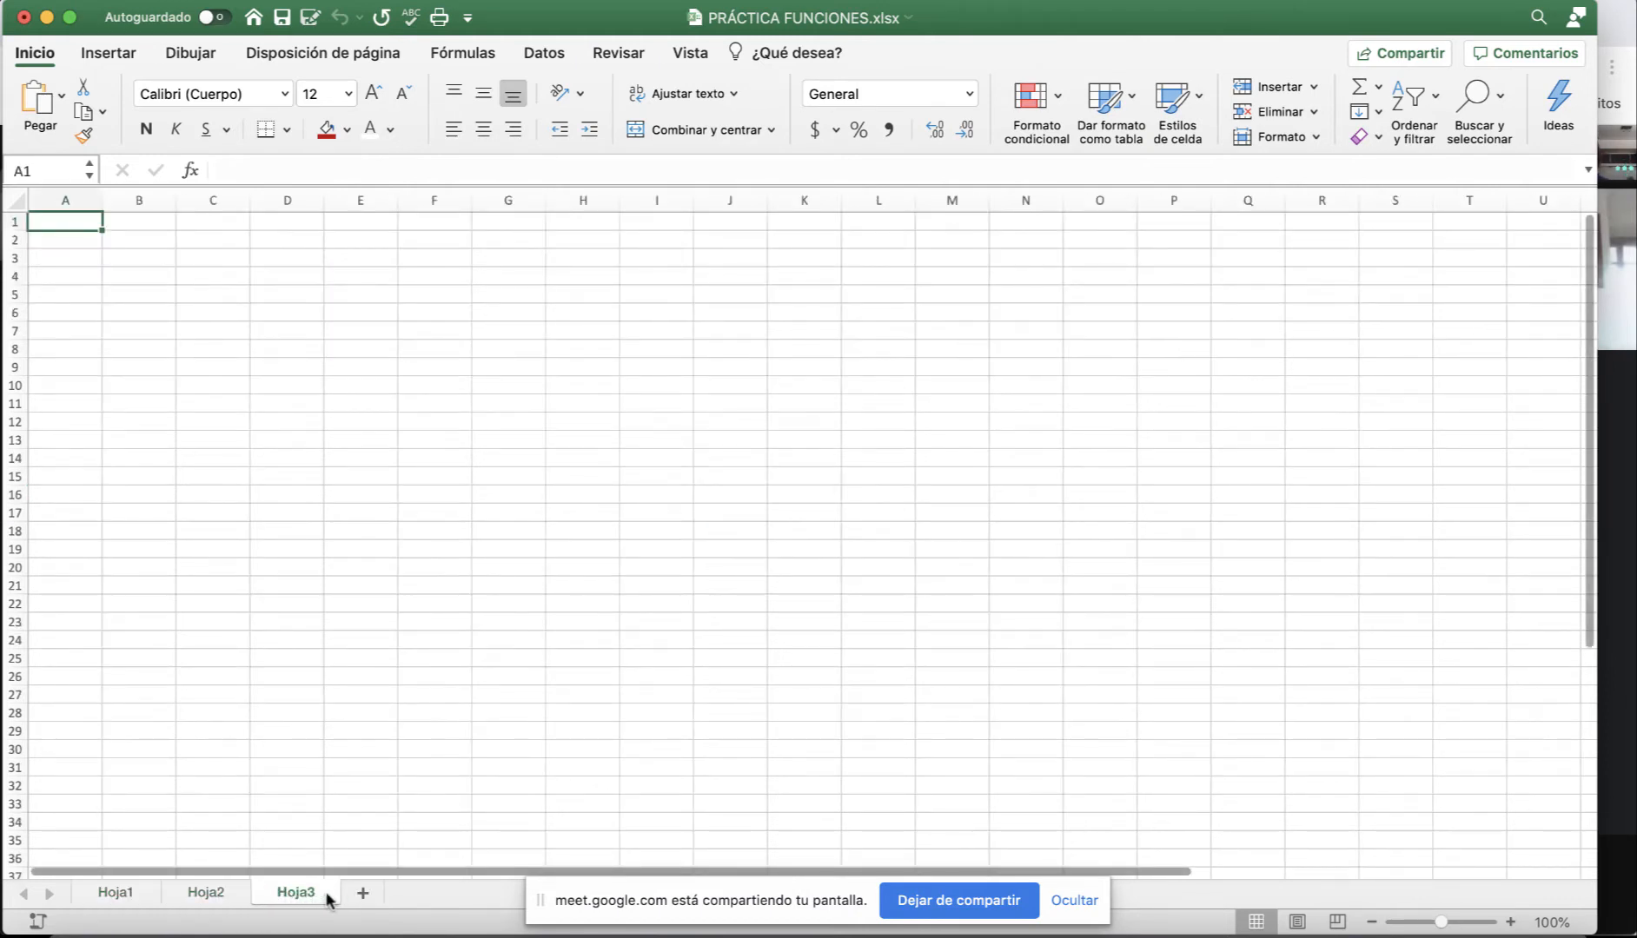
left_click(361, 895)
left_click(452, 895)
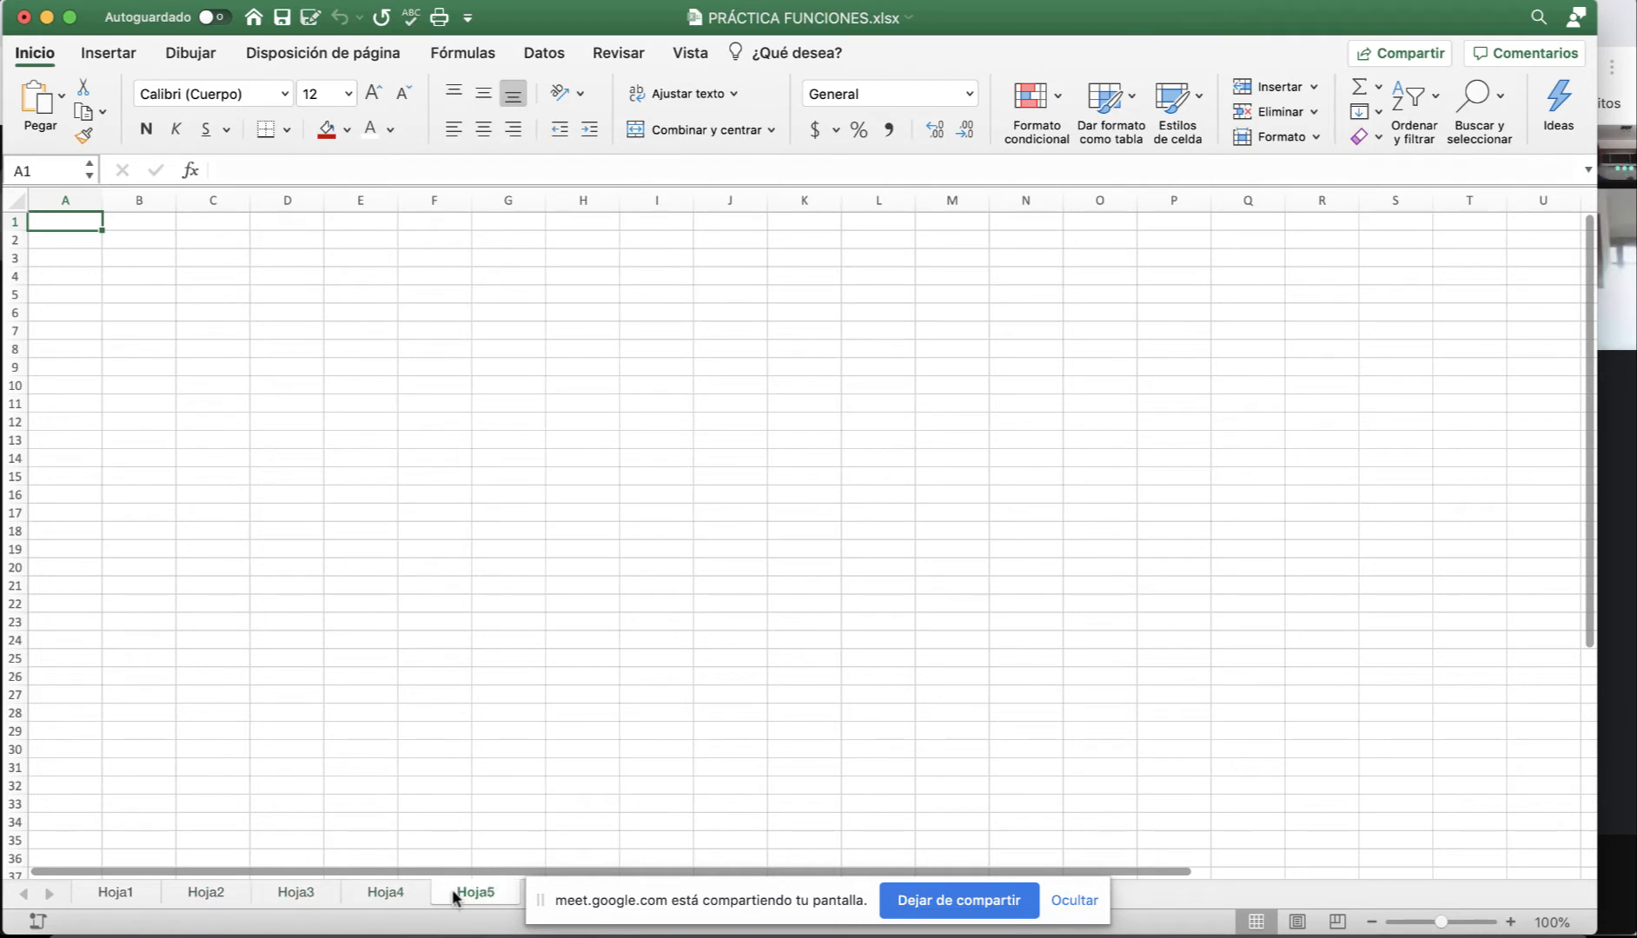
left_click(106, 893)
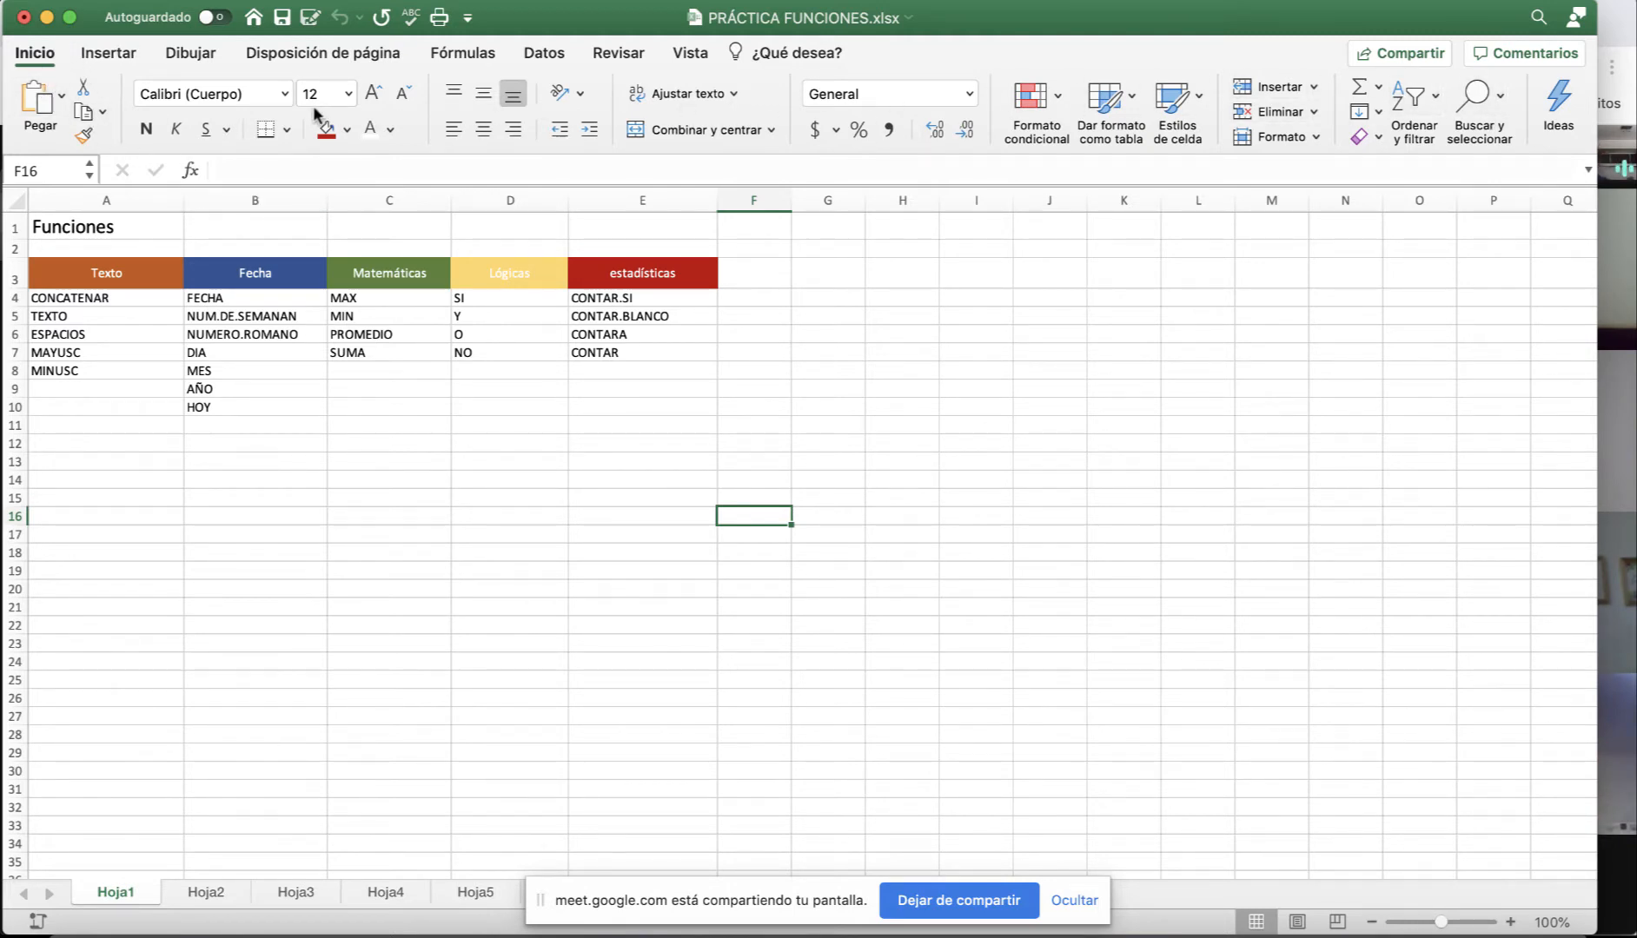
Browse the Insertar, Dibujar, Disposición de página and Inicio ribbon tabs.
left_click(109, 54)
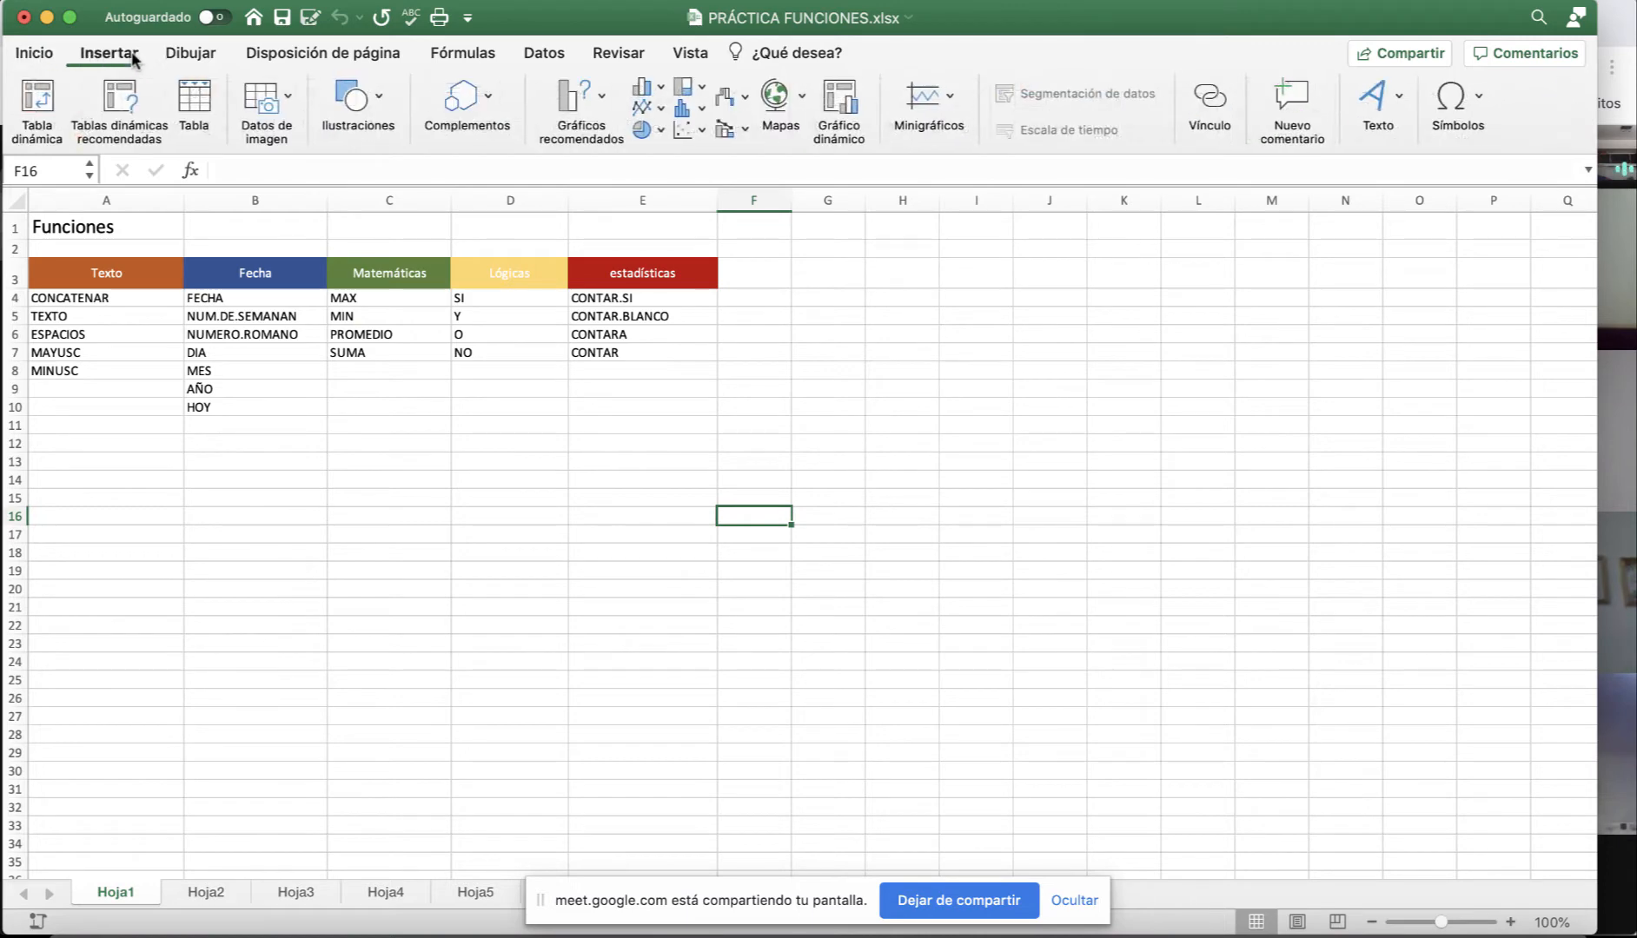
left_click(190, 57)
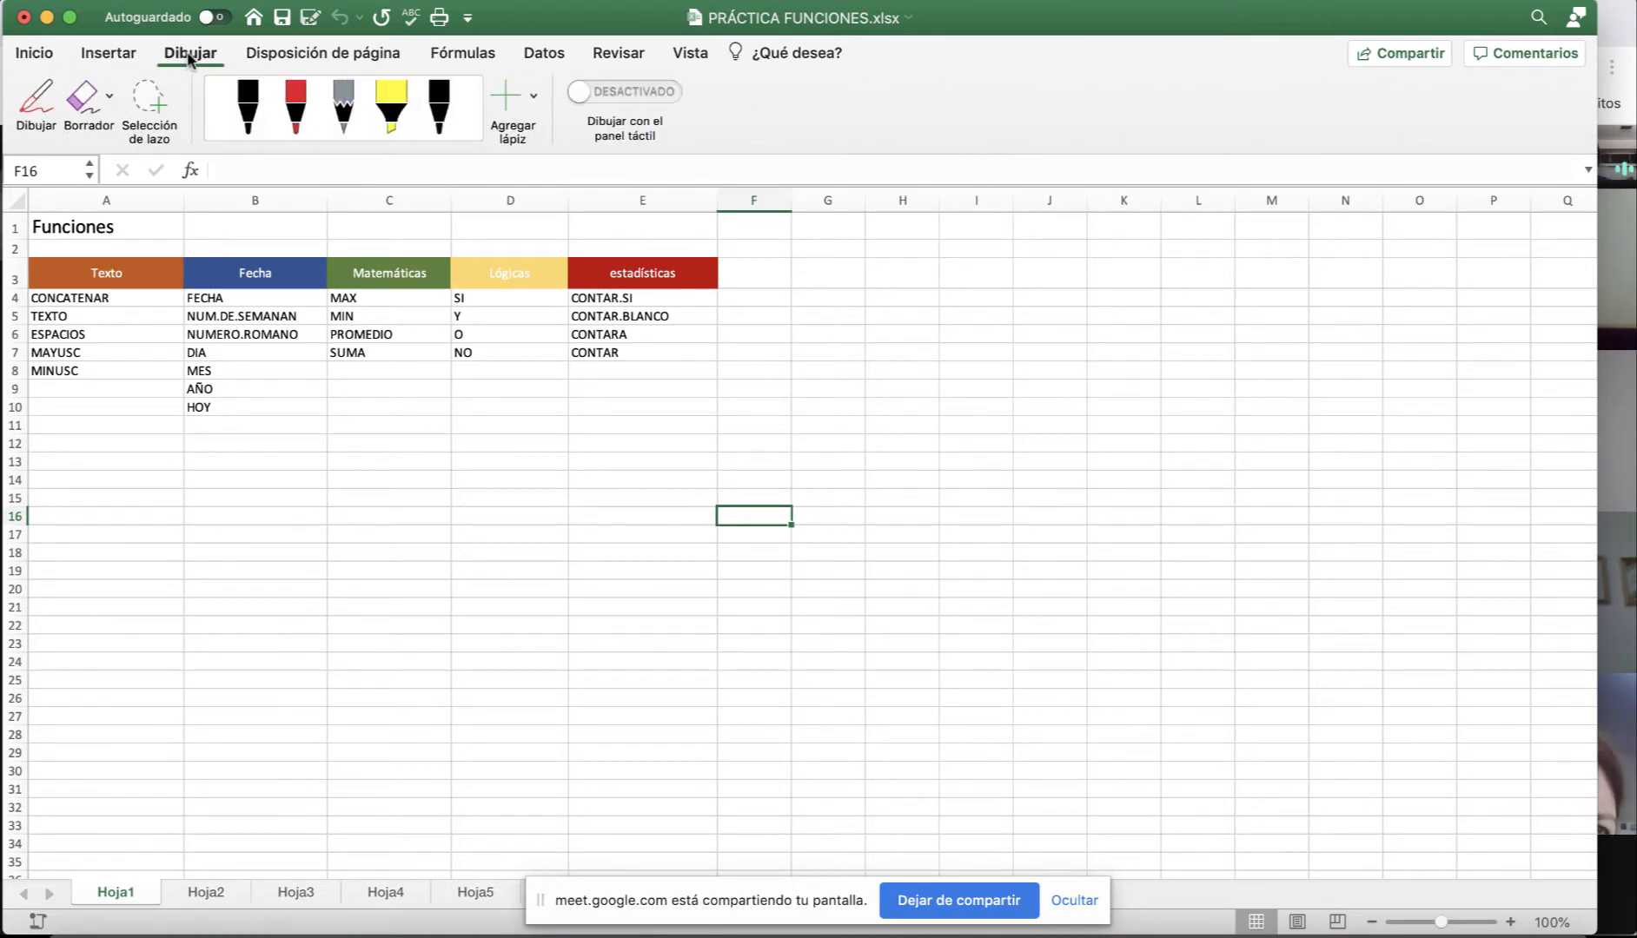
left_click(304, 59)
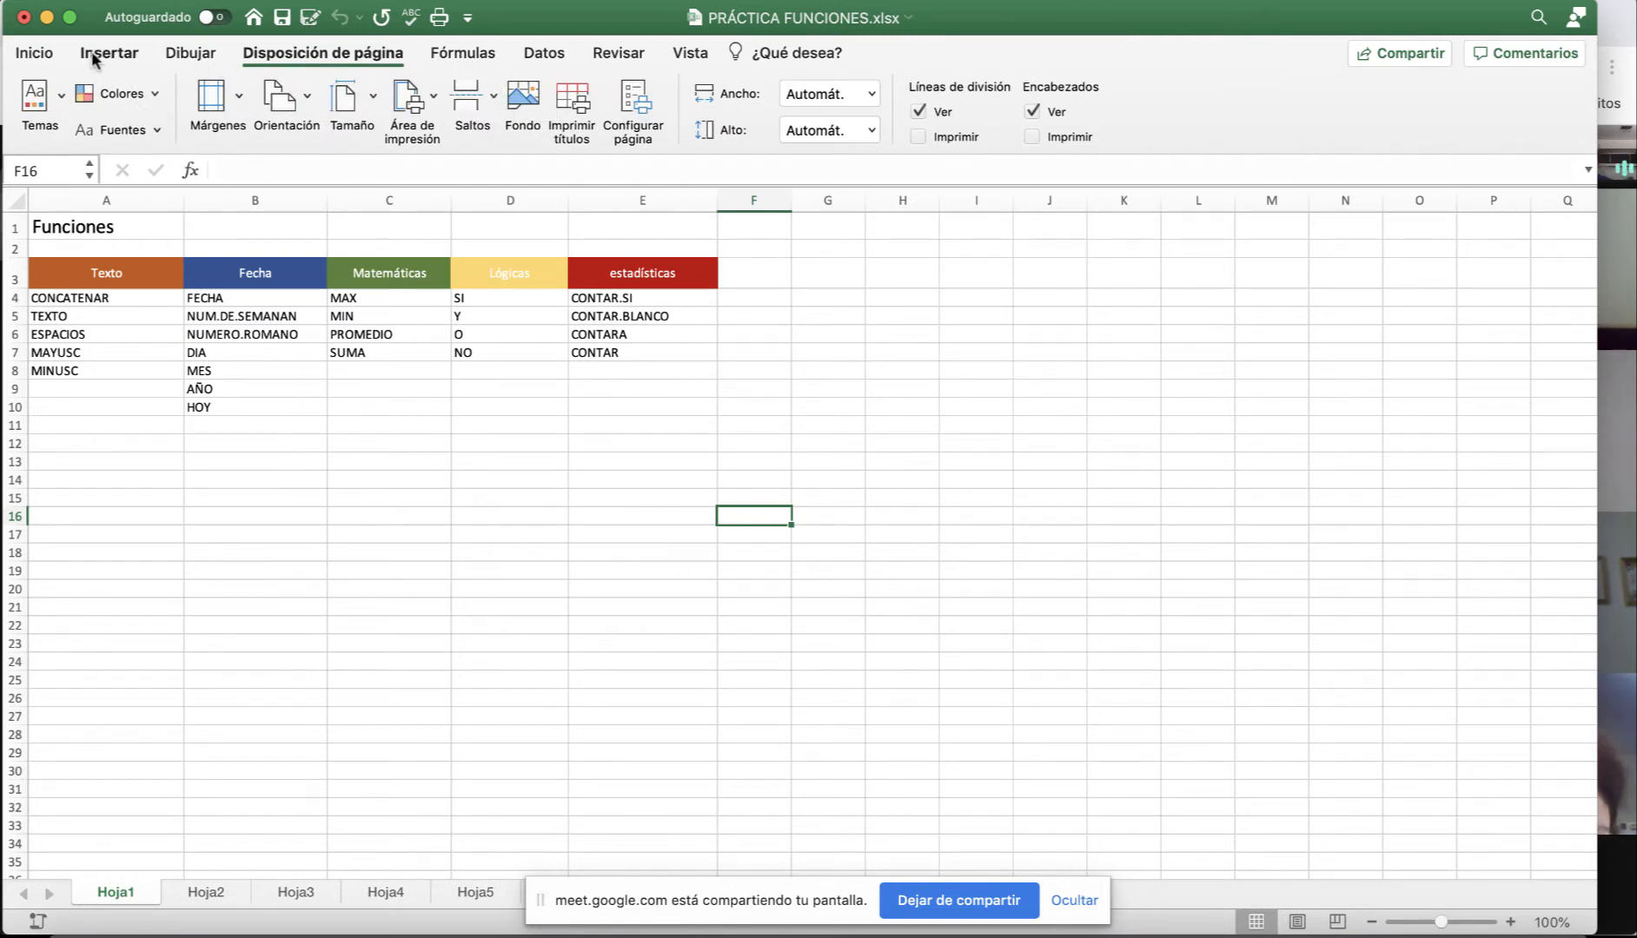
left_click(54, 53)
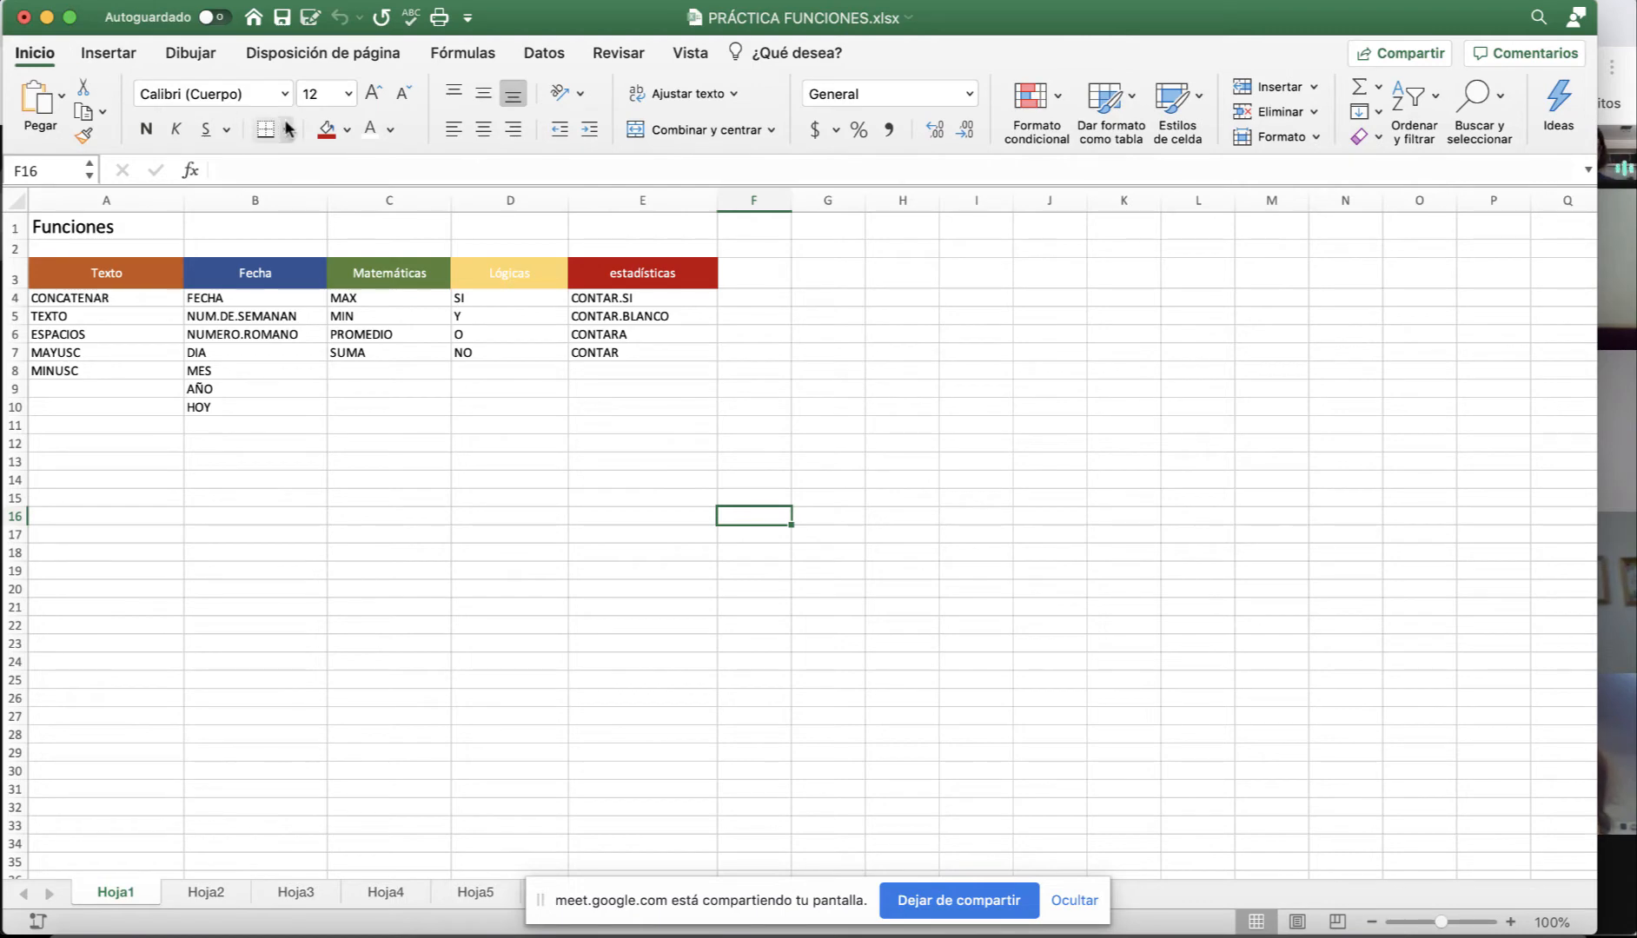
left_click(1626, 369)
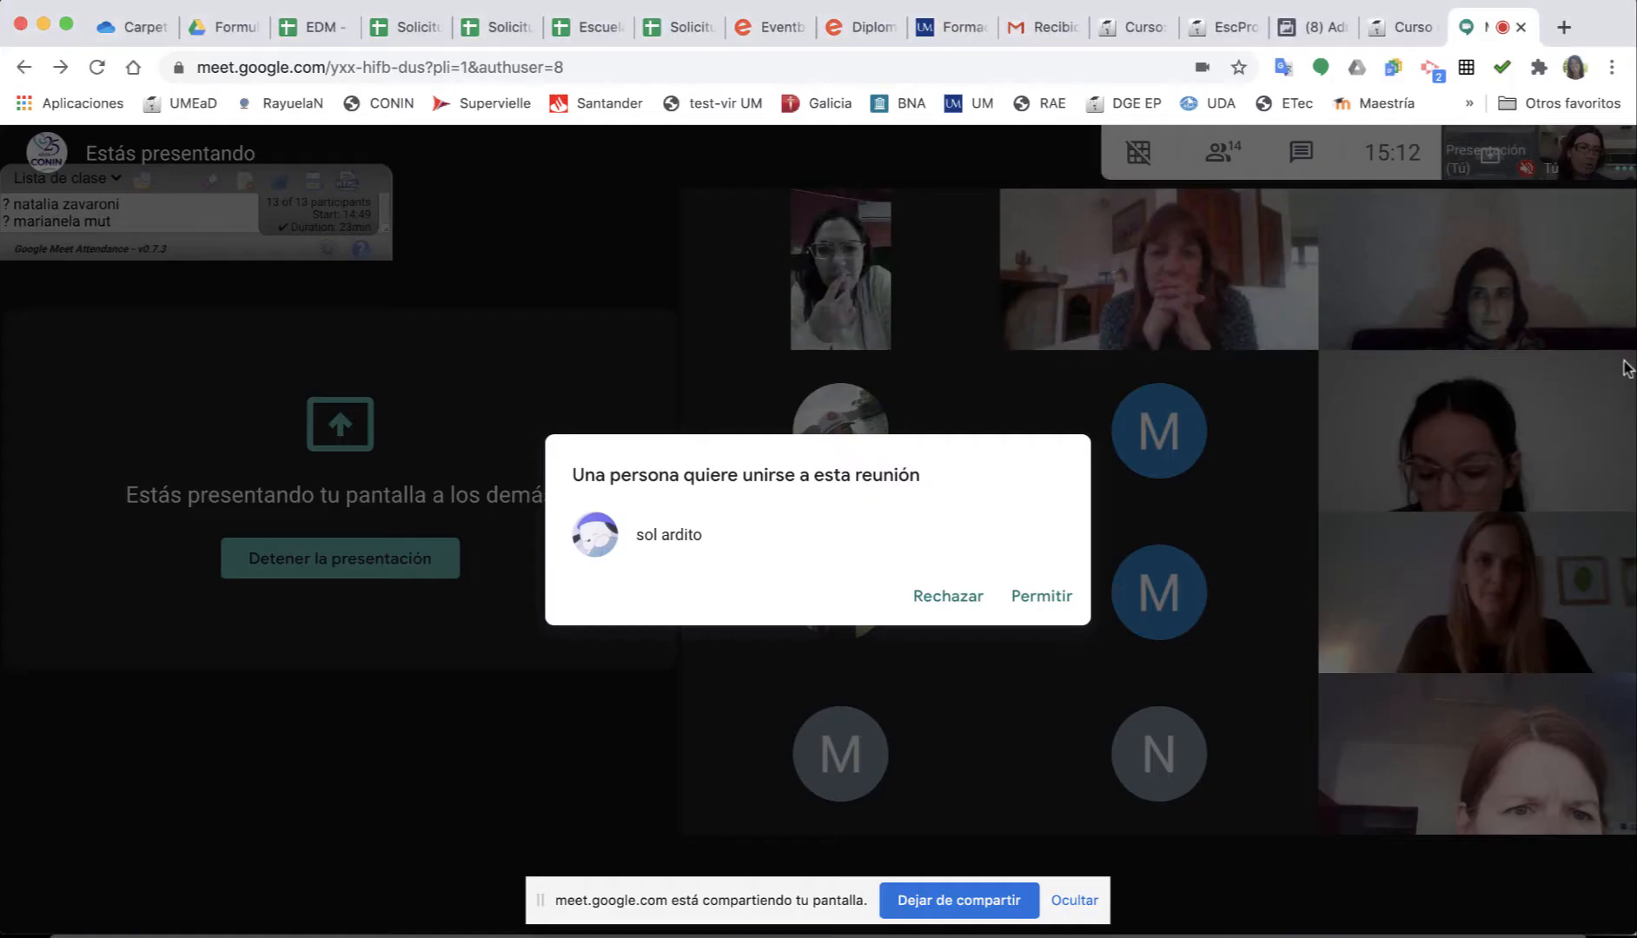
Admit the waiting person into the Meet call and return to Excel.
left_click(1046, 601)
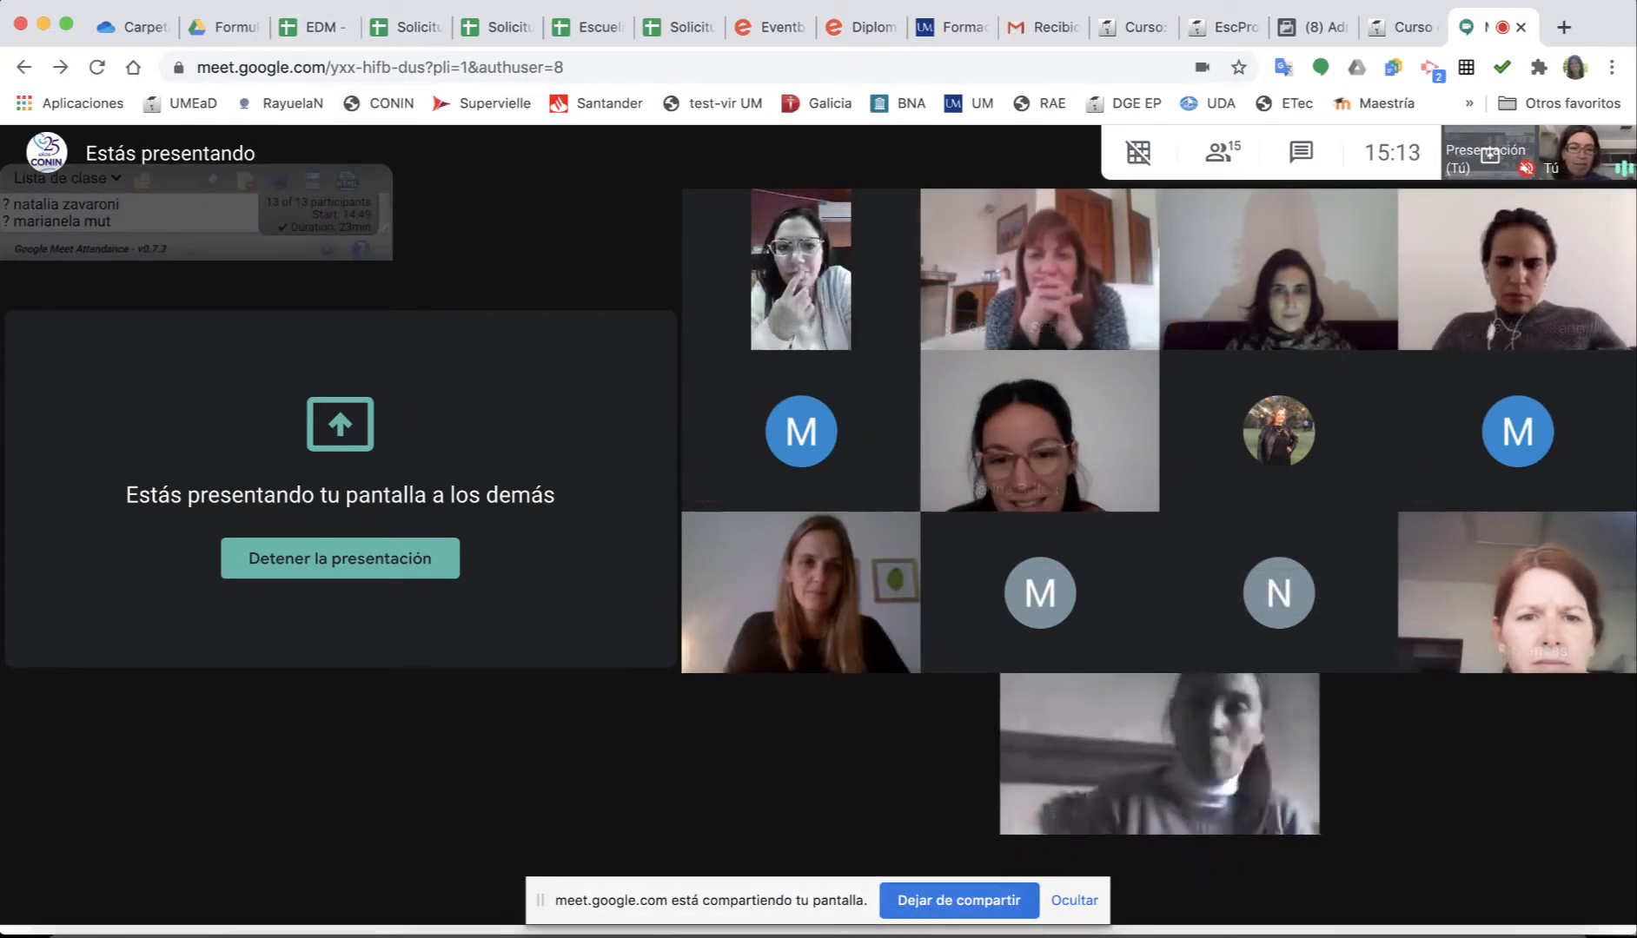
left_click(599, 935)
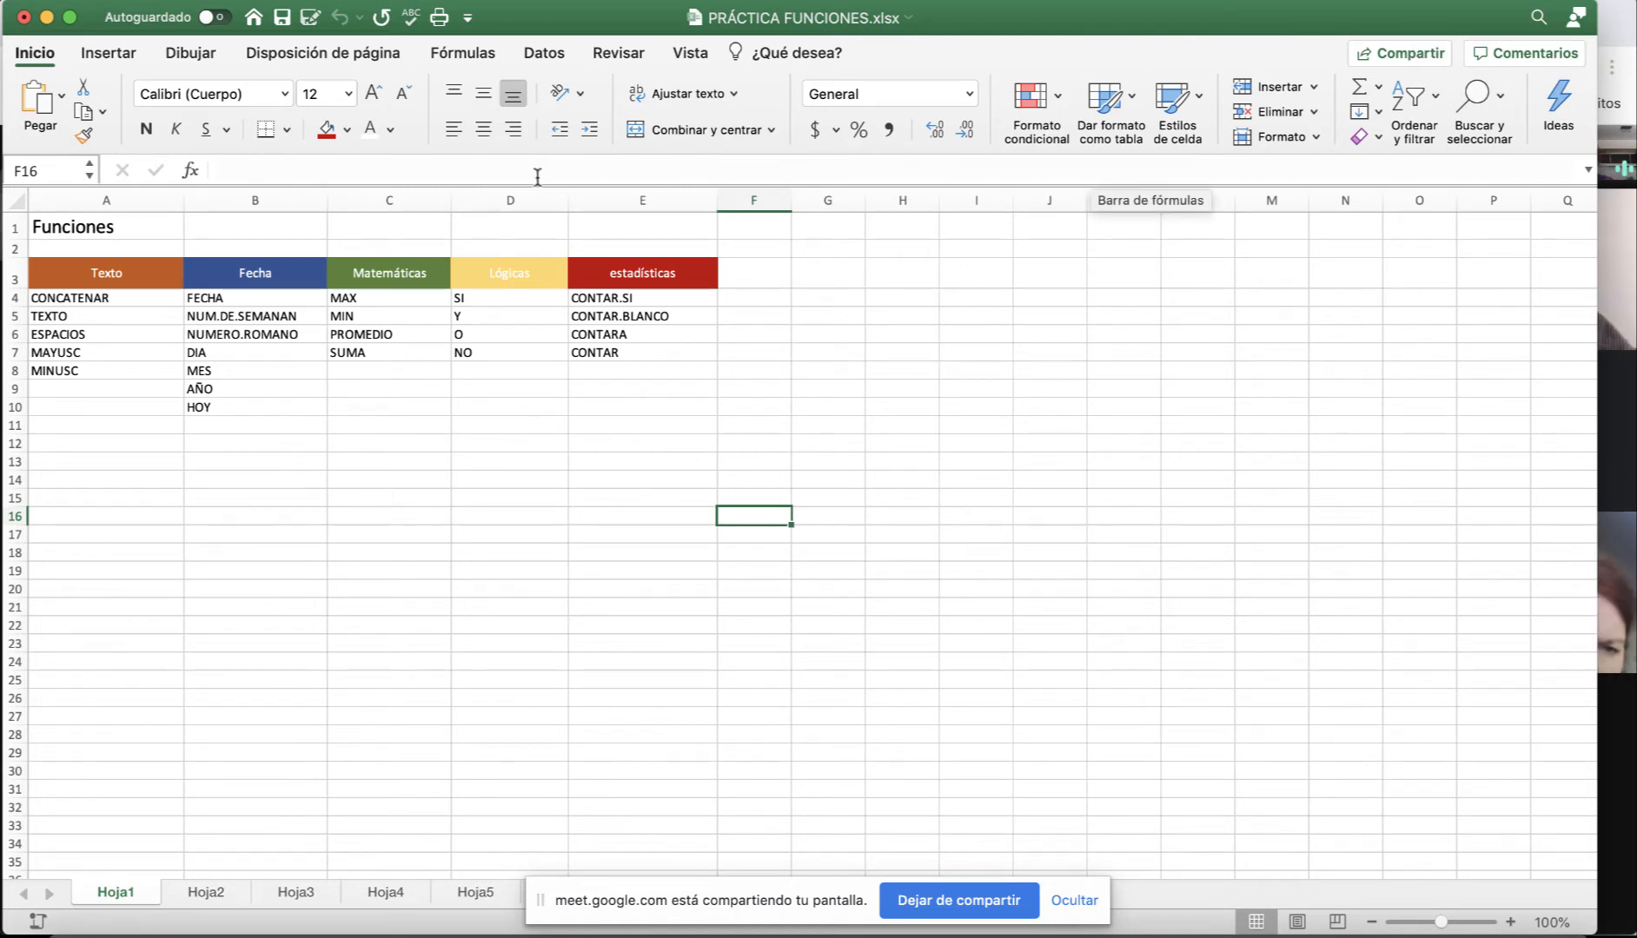
Enter a first name in cell A13.
left_click(245, 171)
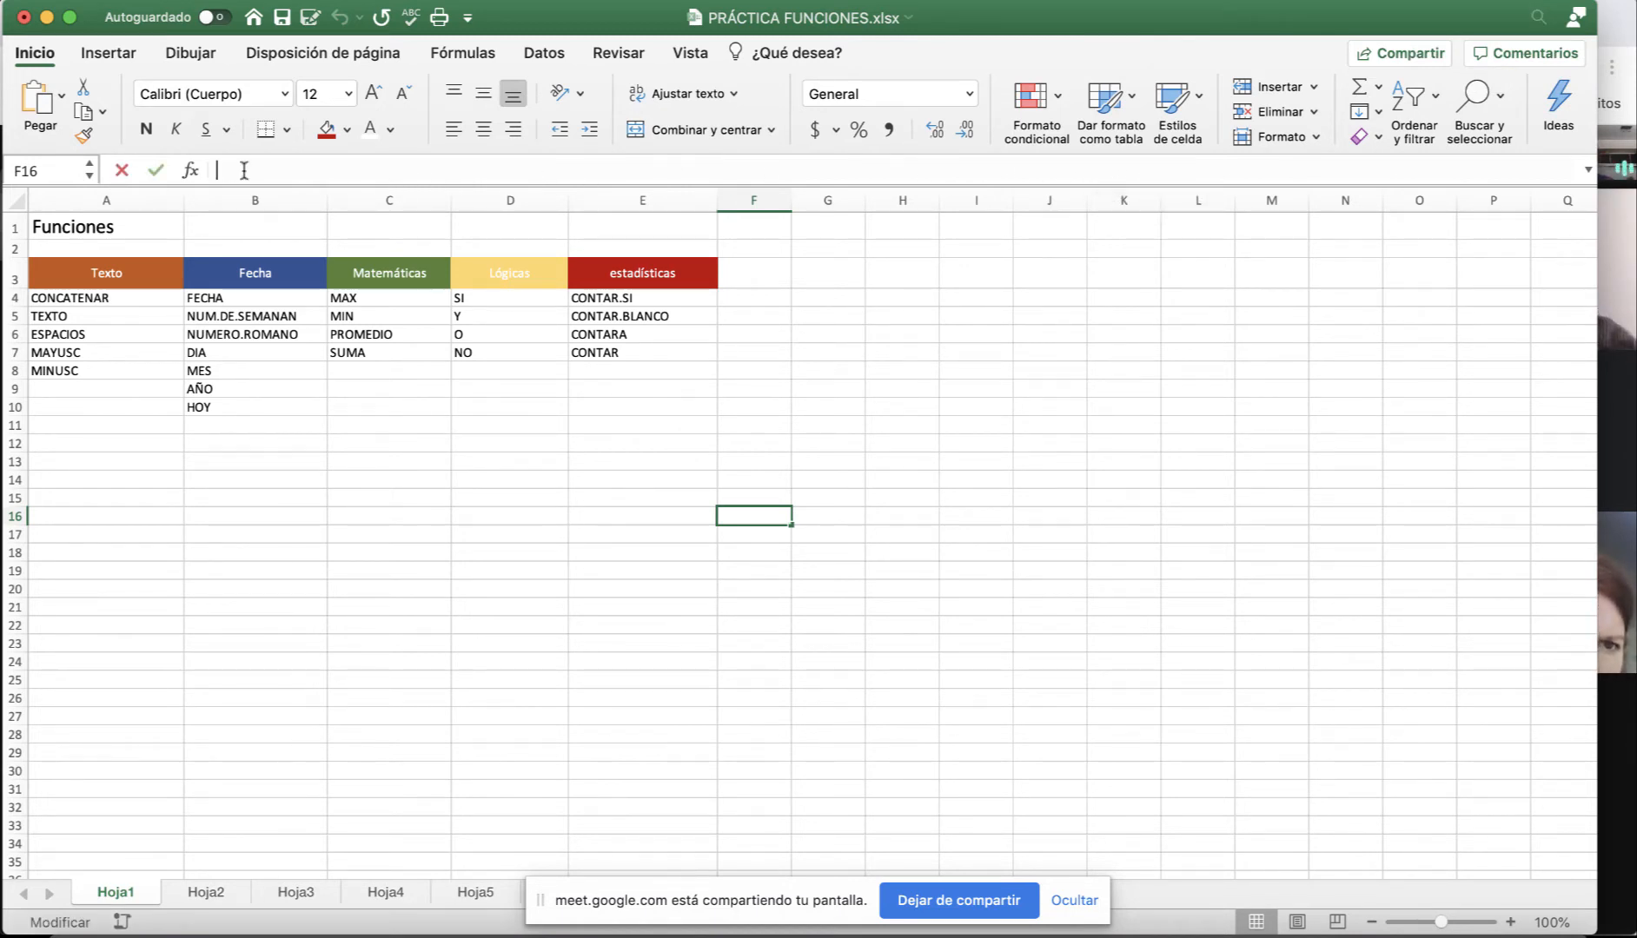
left_click(131, 462)
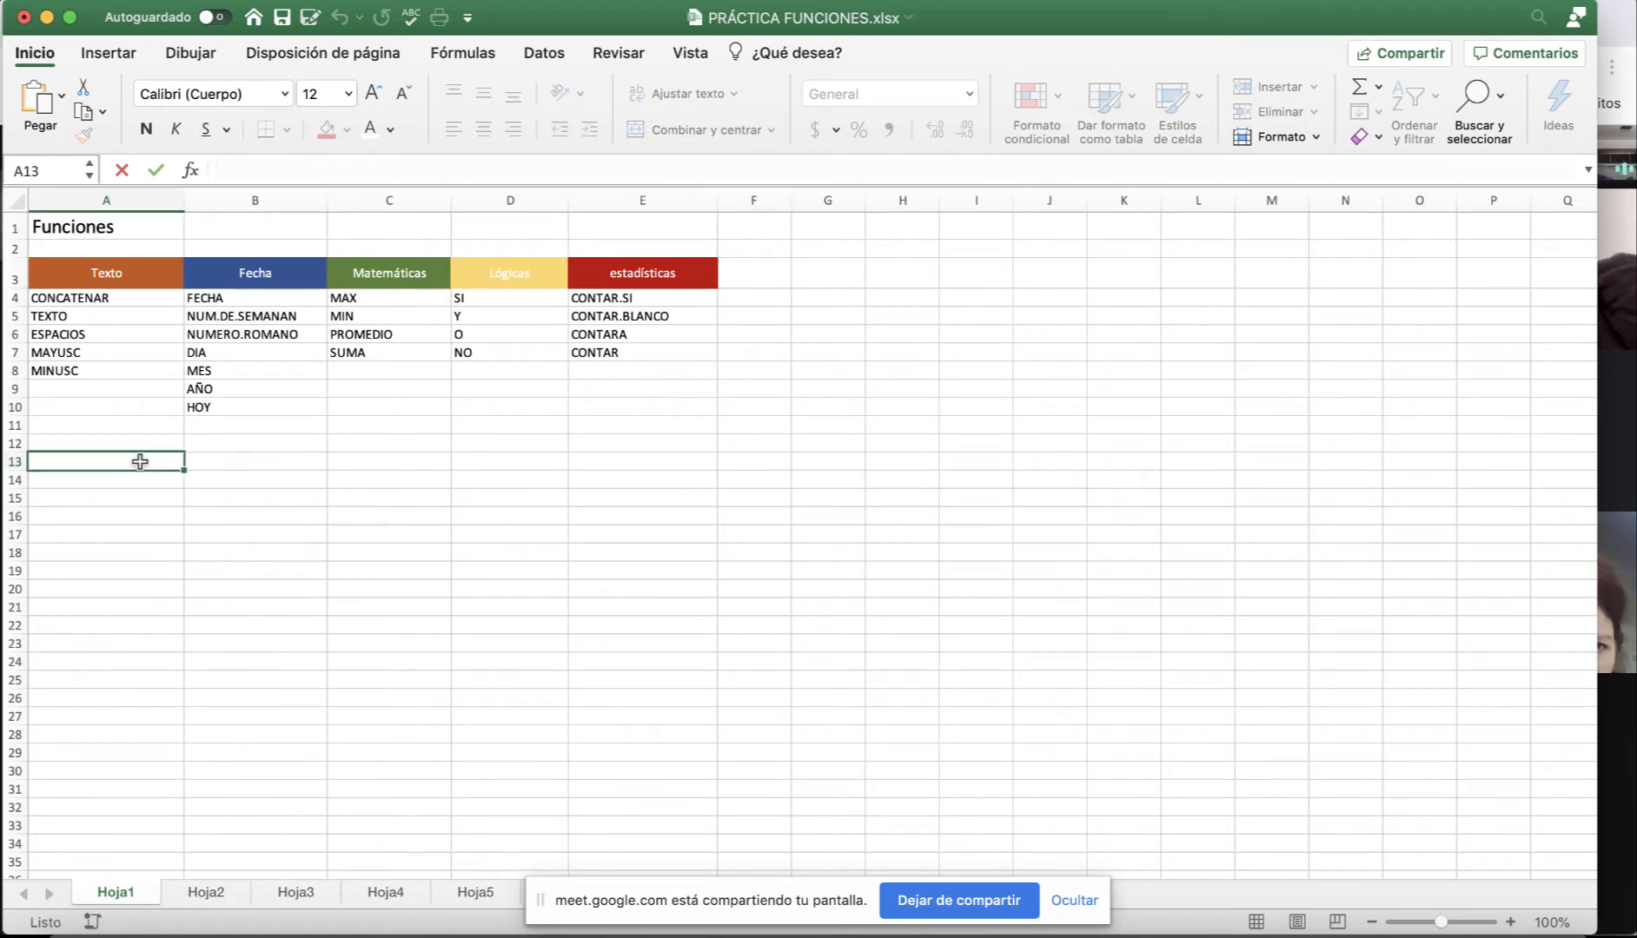
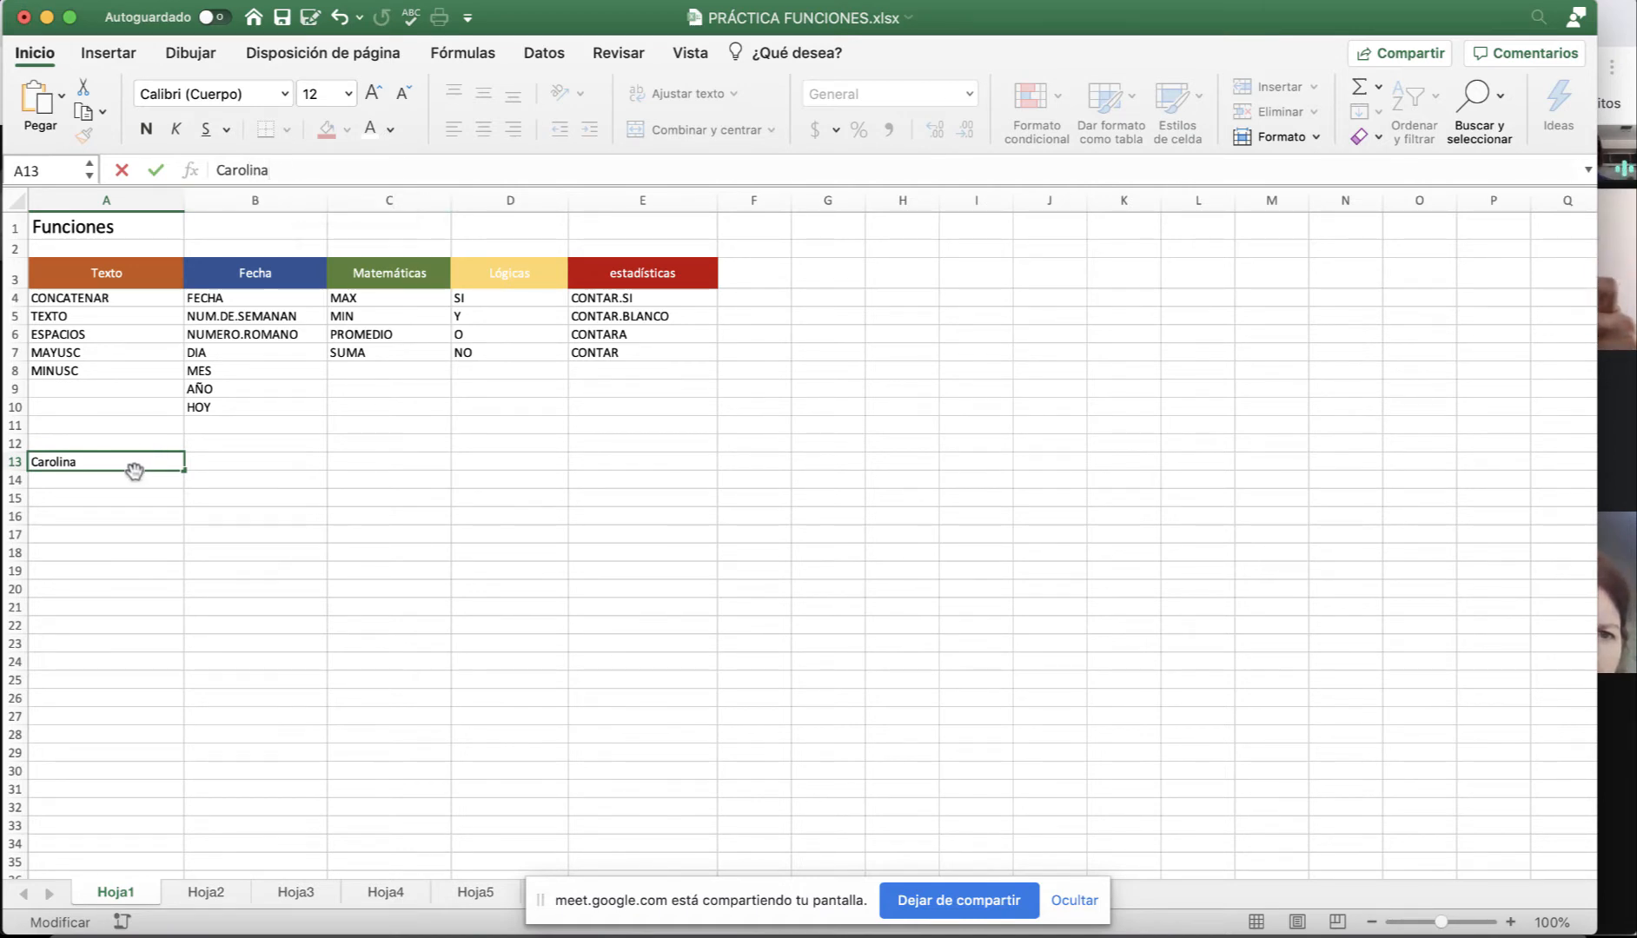
key("Escape")
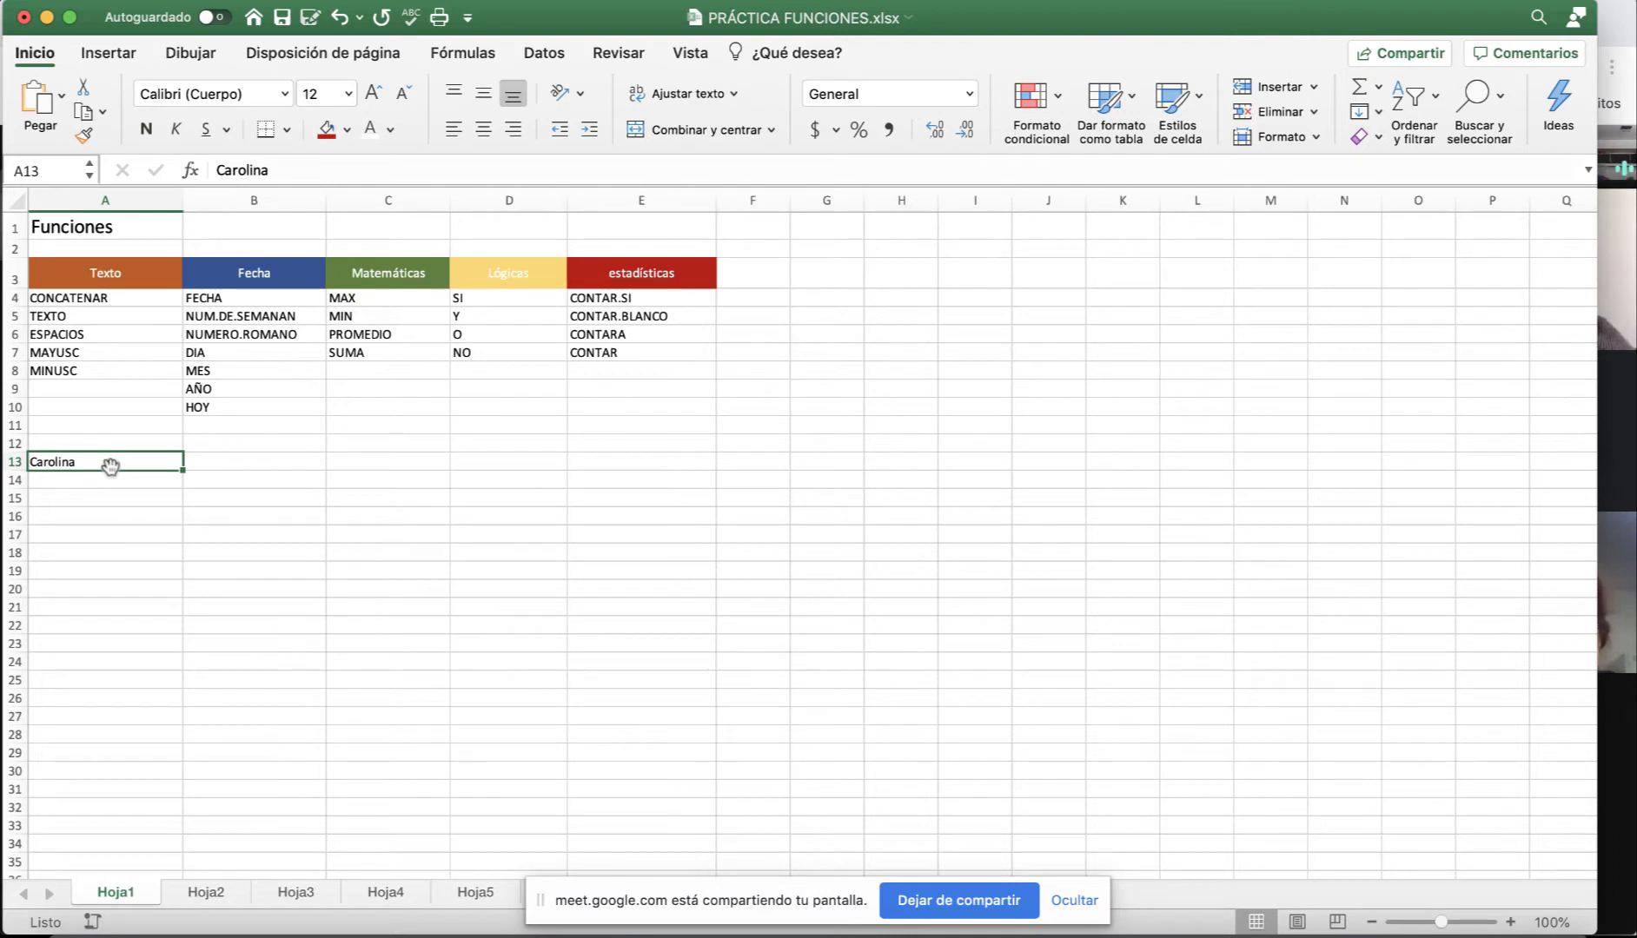
Centre the Lógicas entries in D4:D9.
left_click(52, 271)
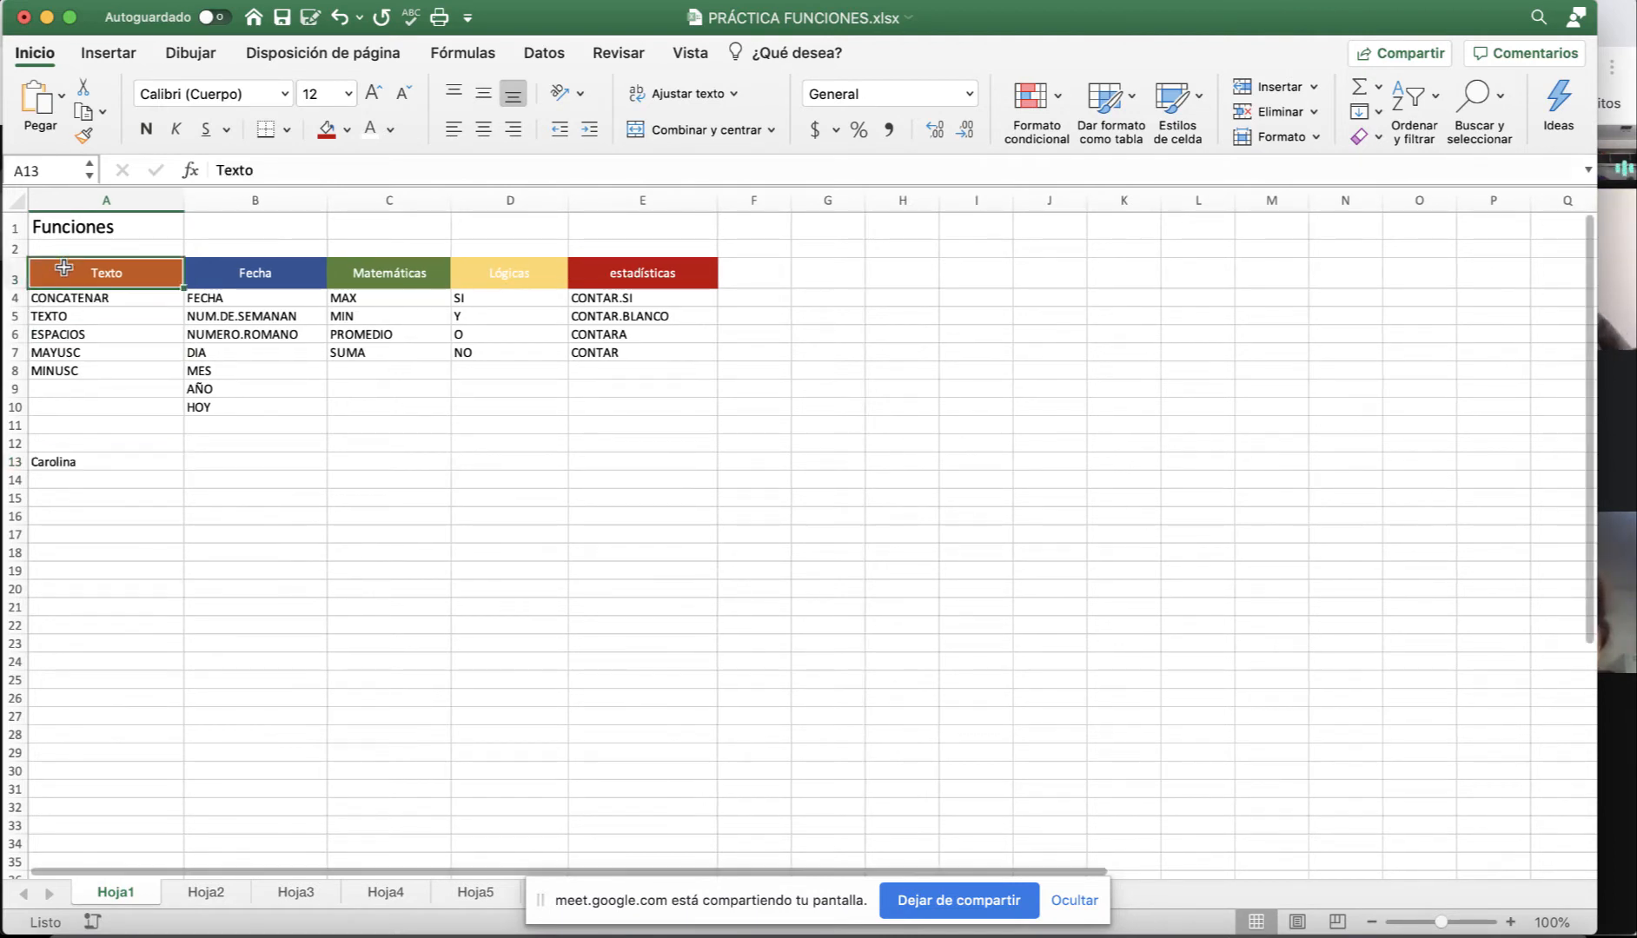
left_click(93, 229)
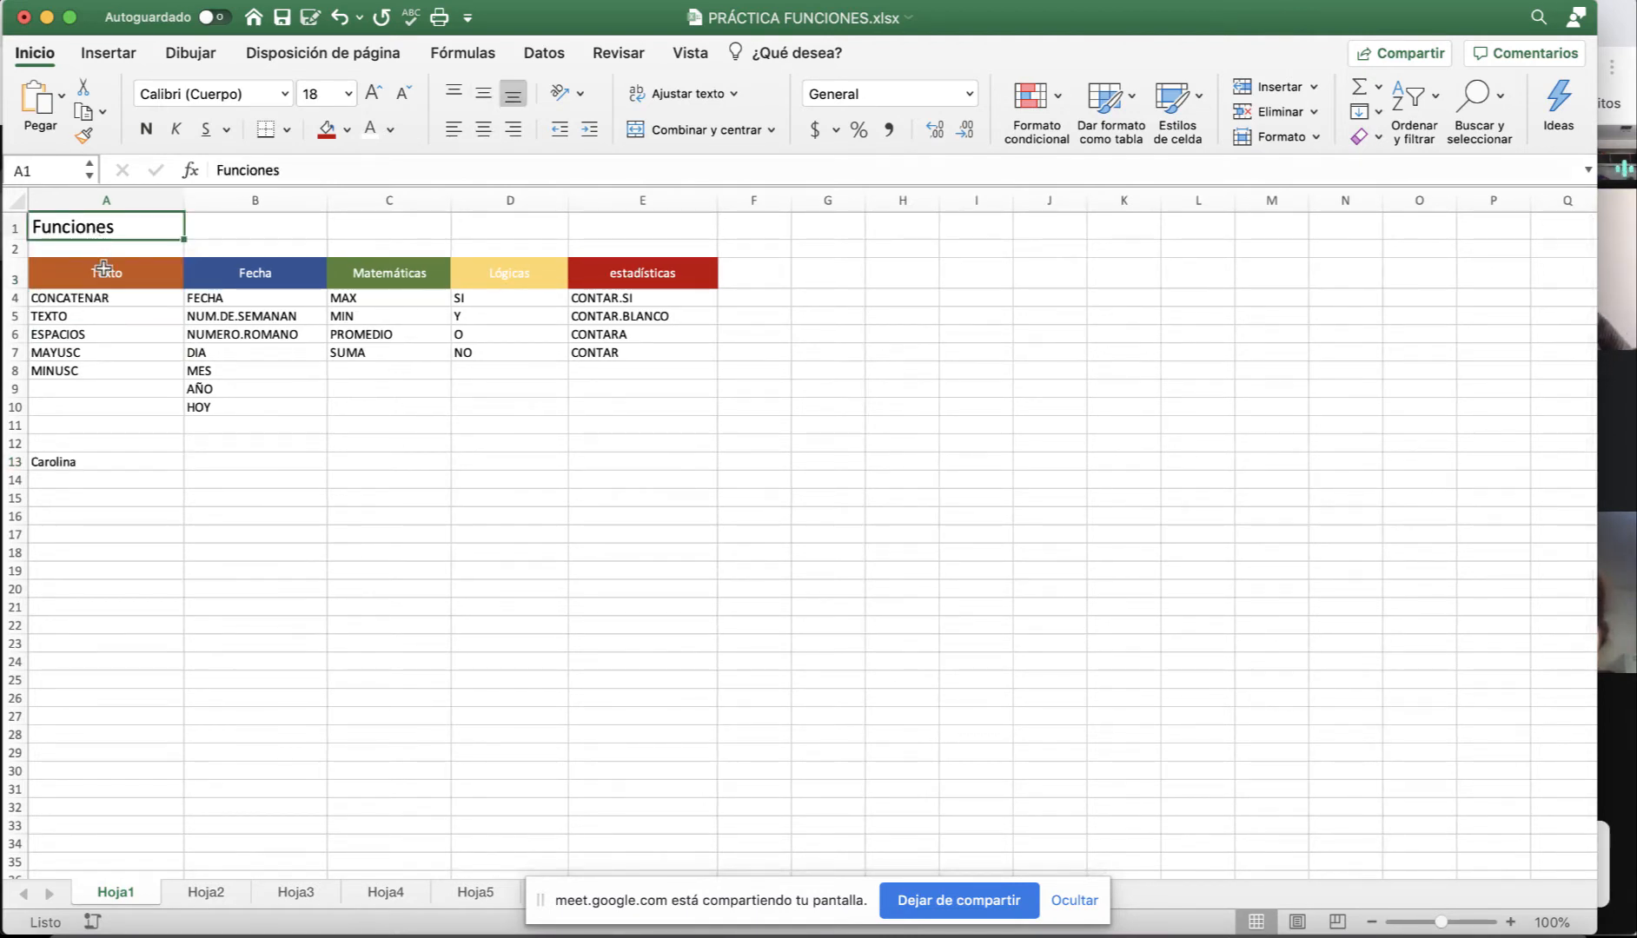
left_click_drag(85, 279, 668, 277)
left_click_drag(73, 302, 610, 404)
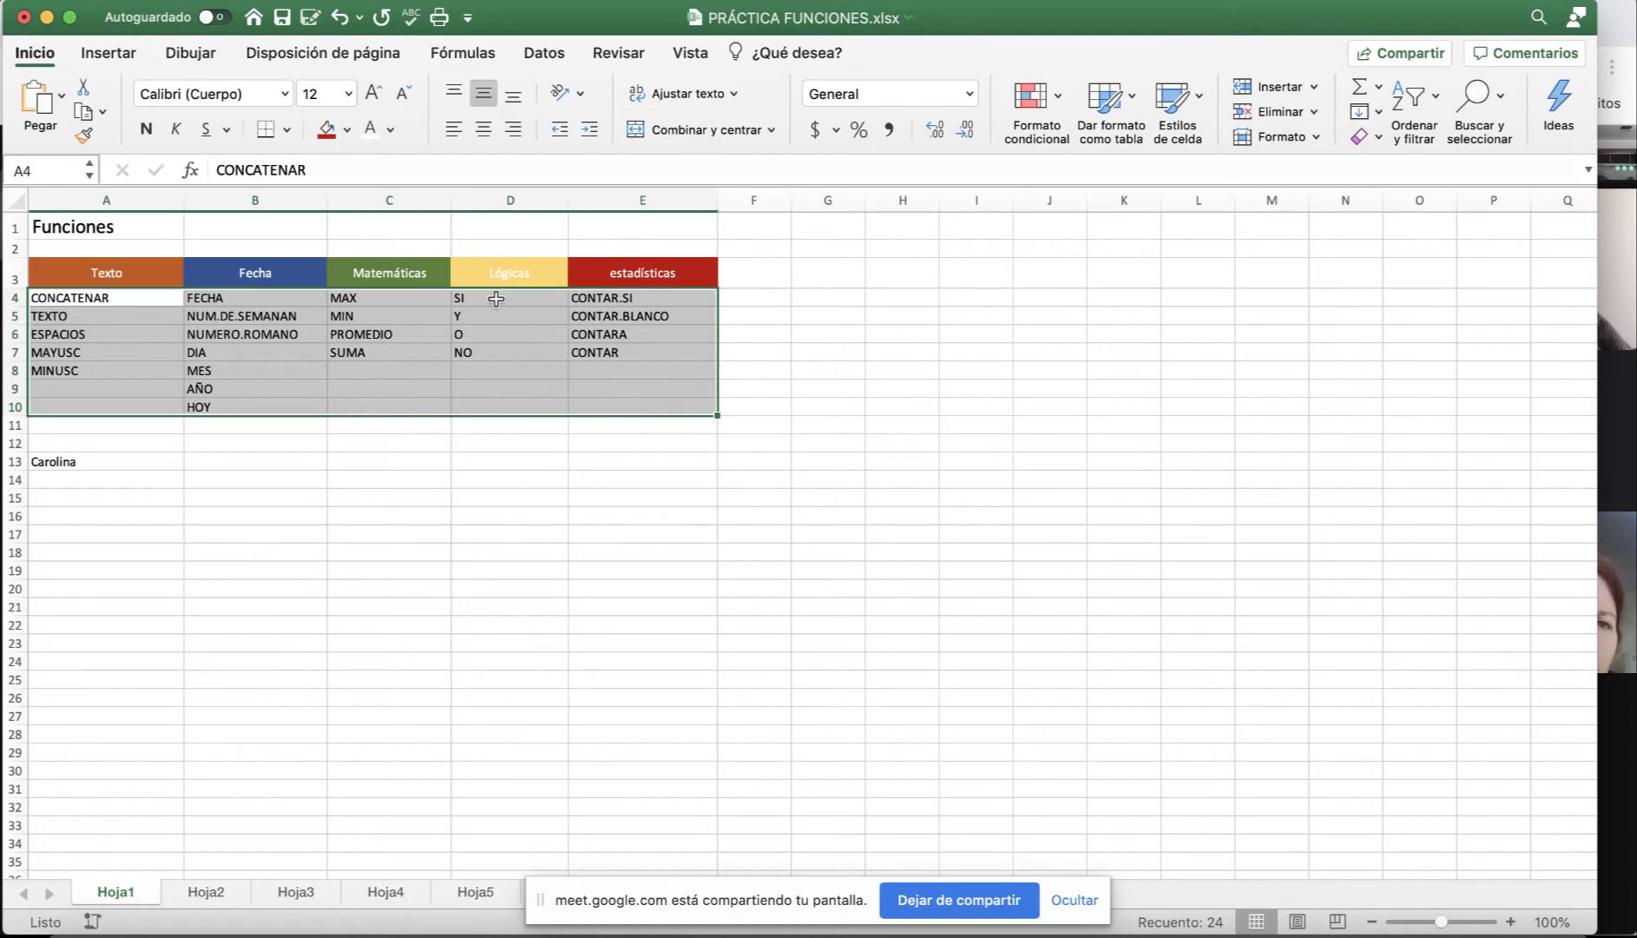
left_click_drag(498, 300, 498, 390)
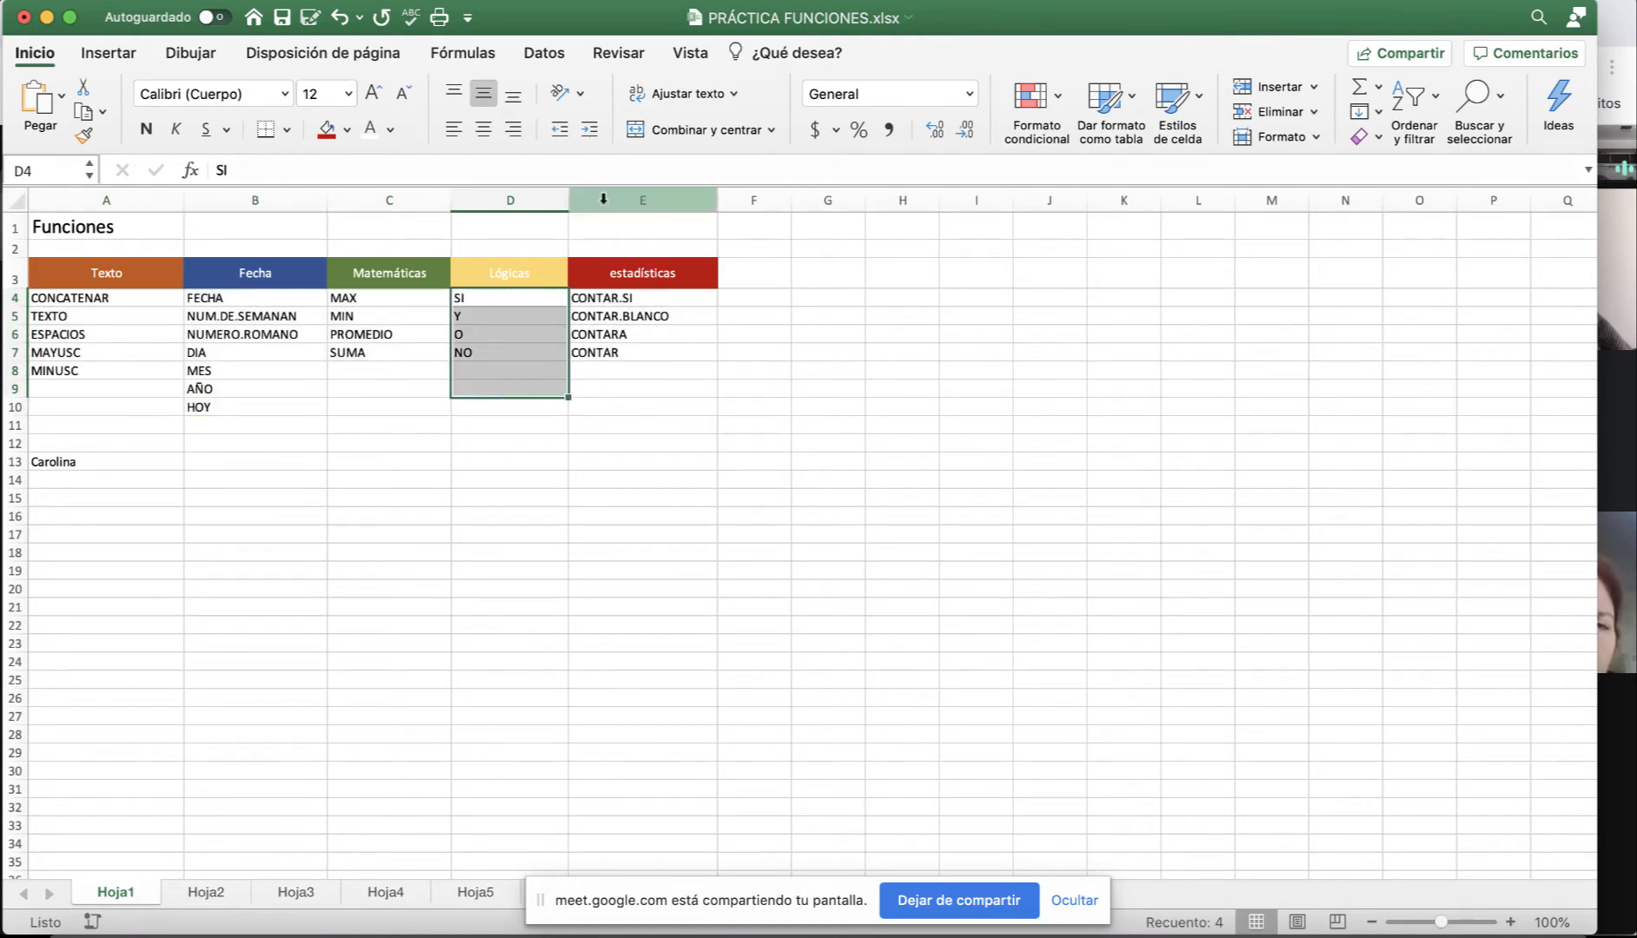
left_click(484, 129)
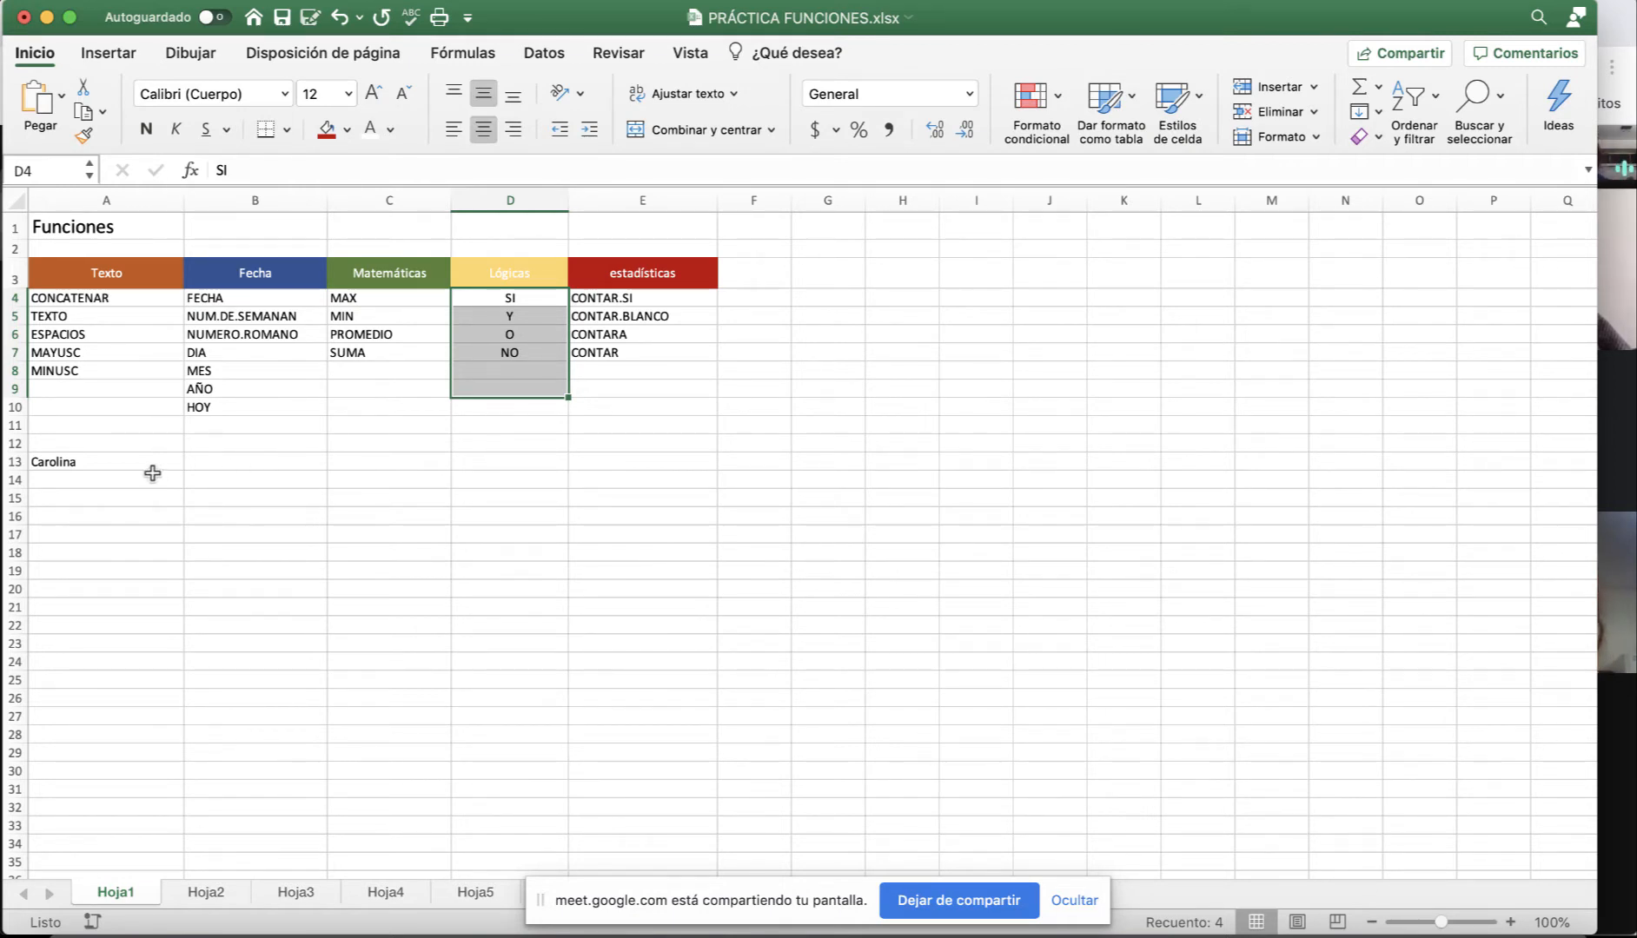
left_click(102, 465)
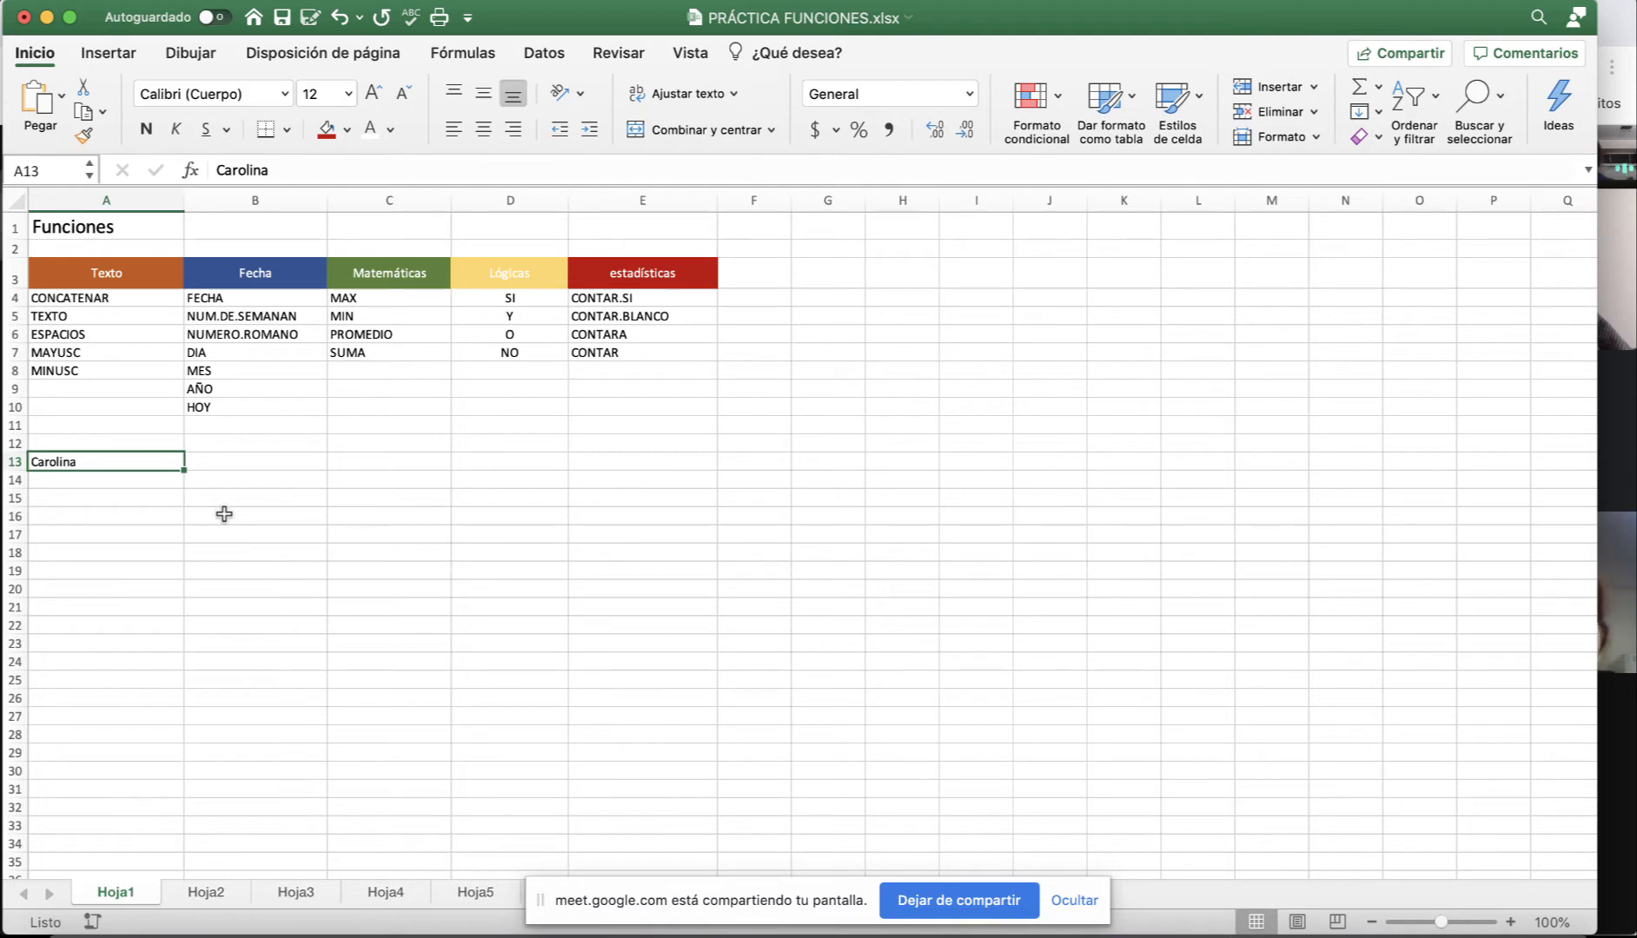
Enter 79 in cell C13.
left_click(389, 461)
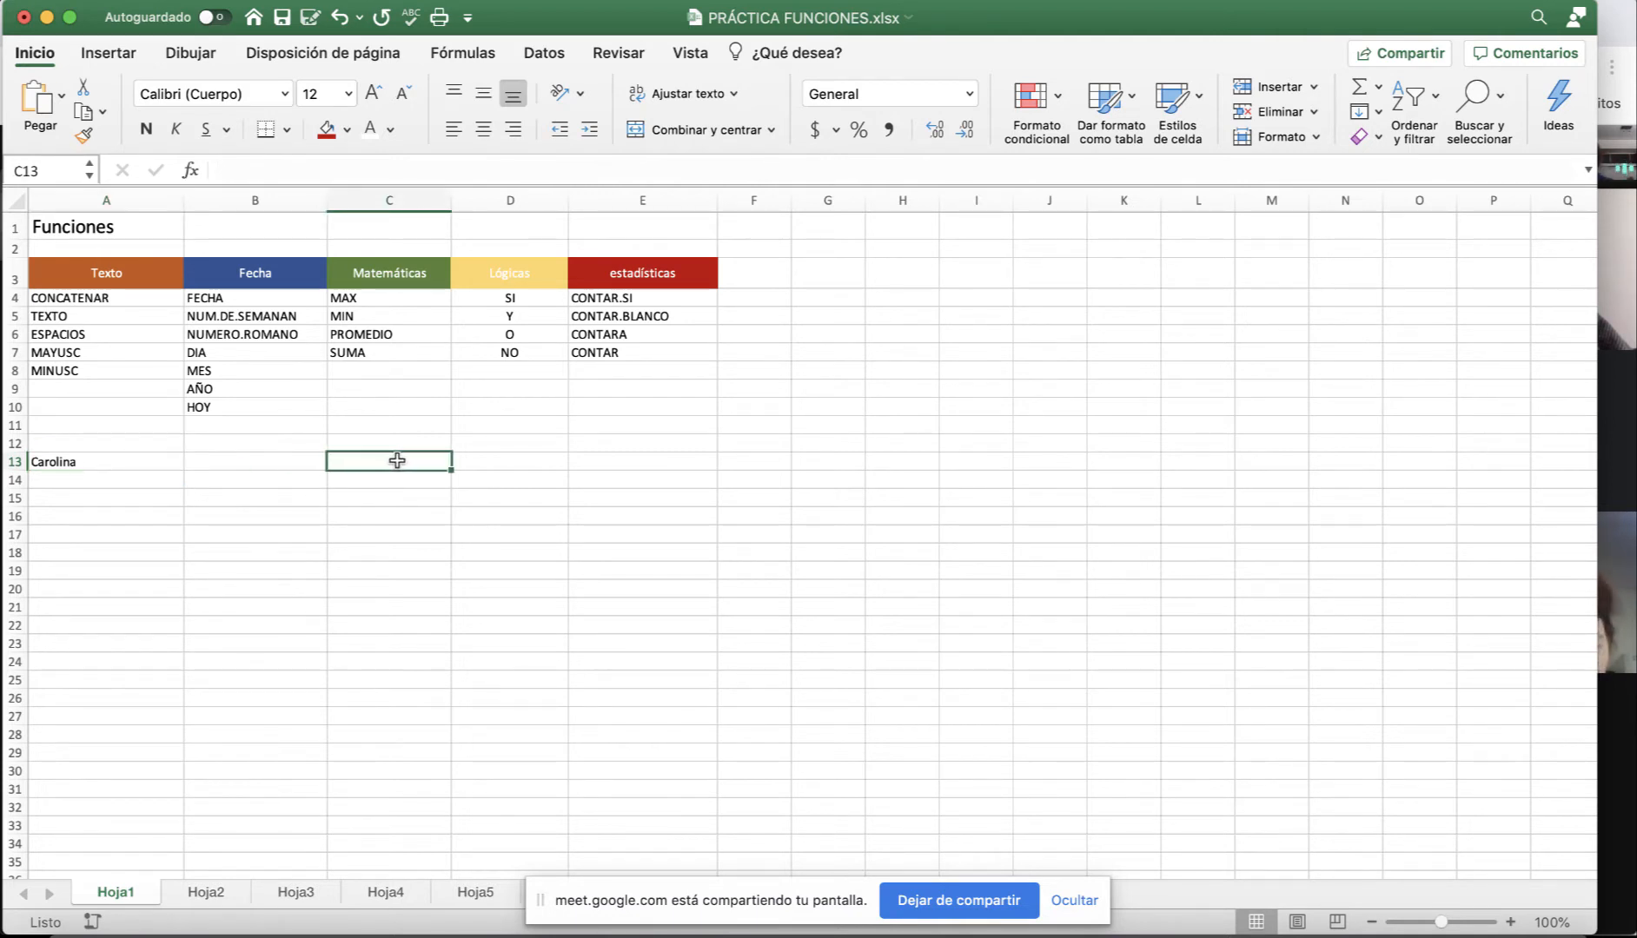
type("79")
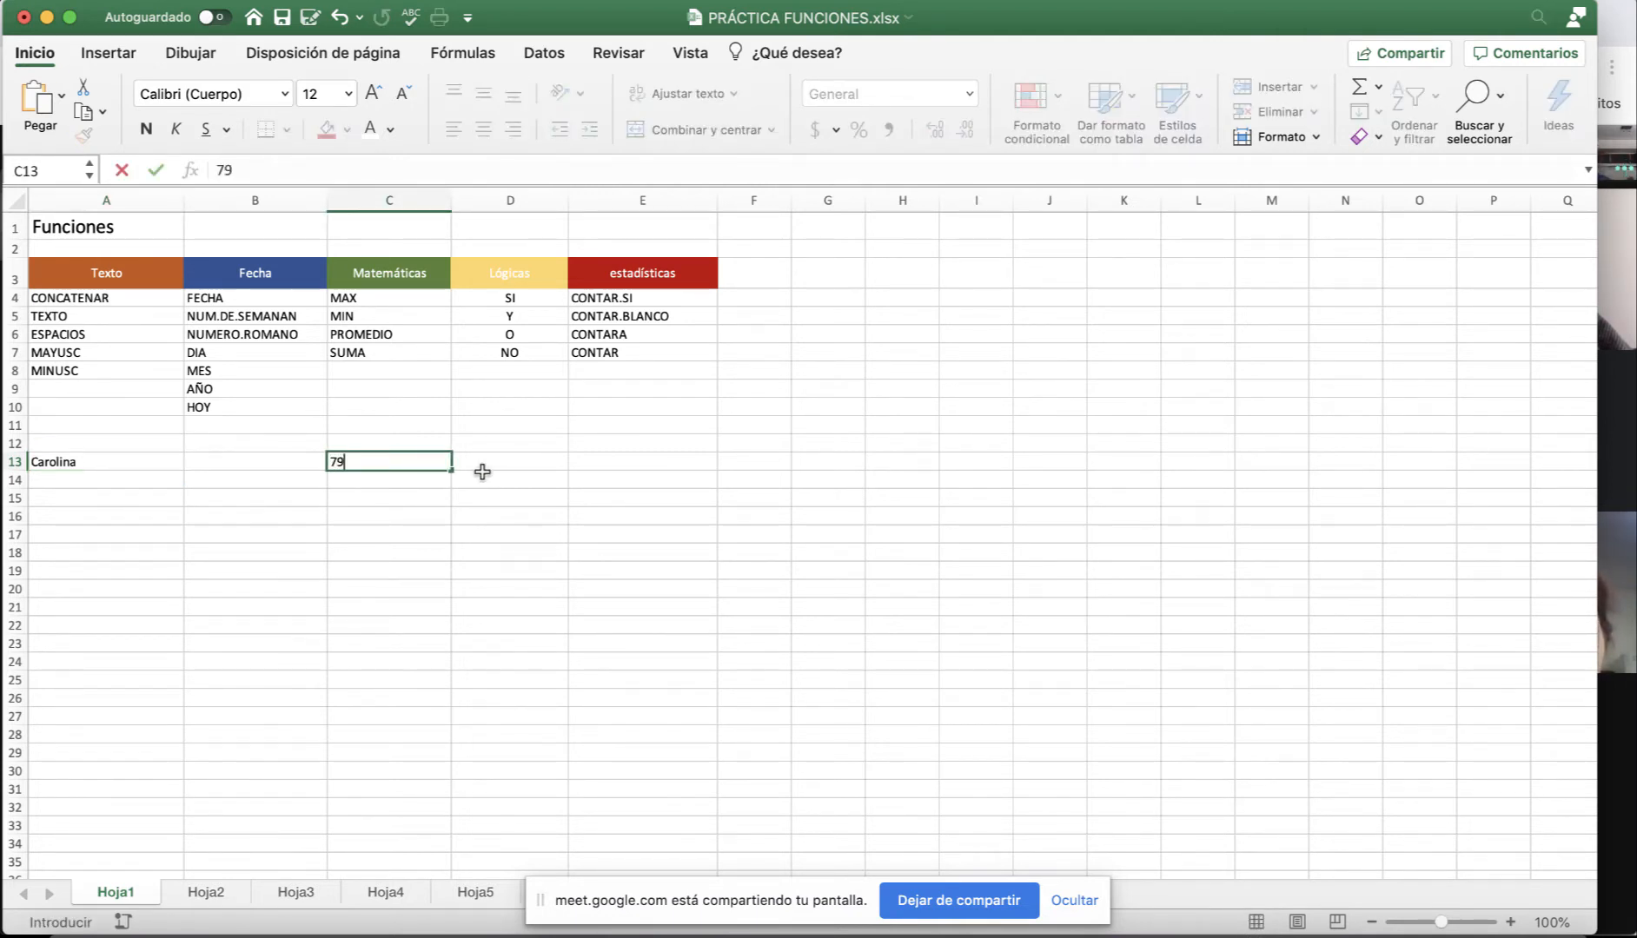
key("Return")
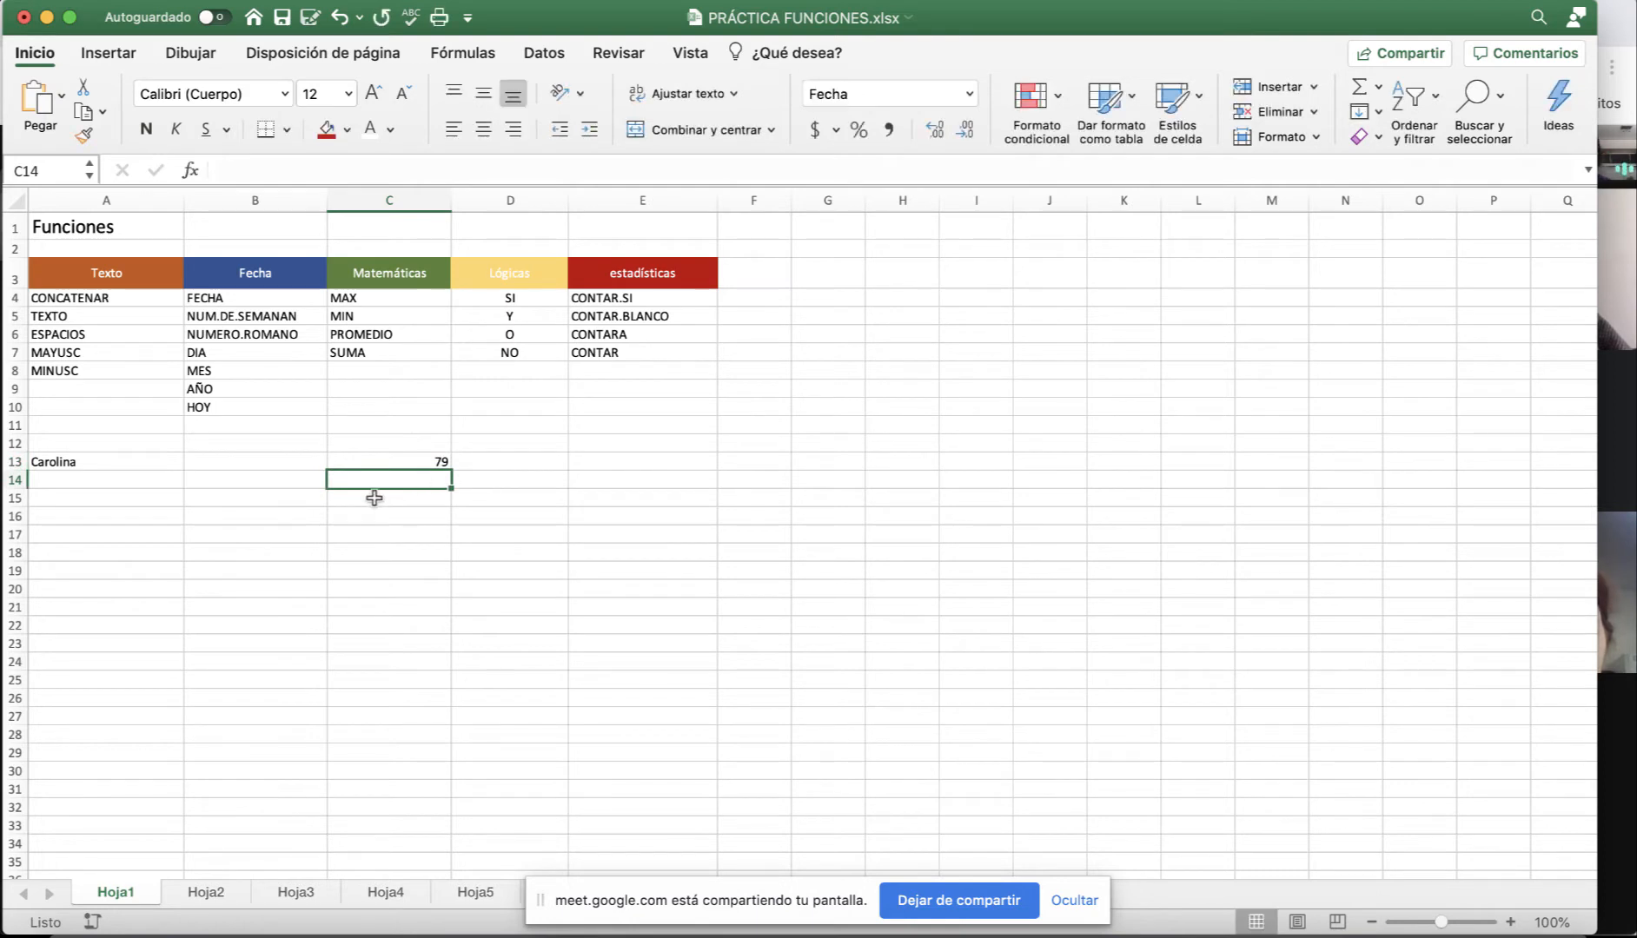
left_click(398, 460)
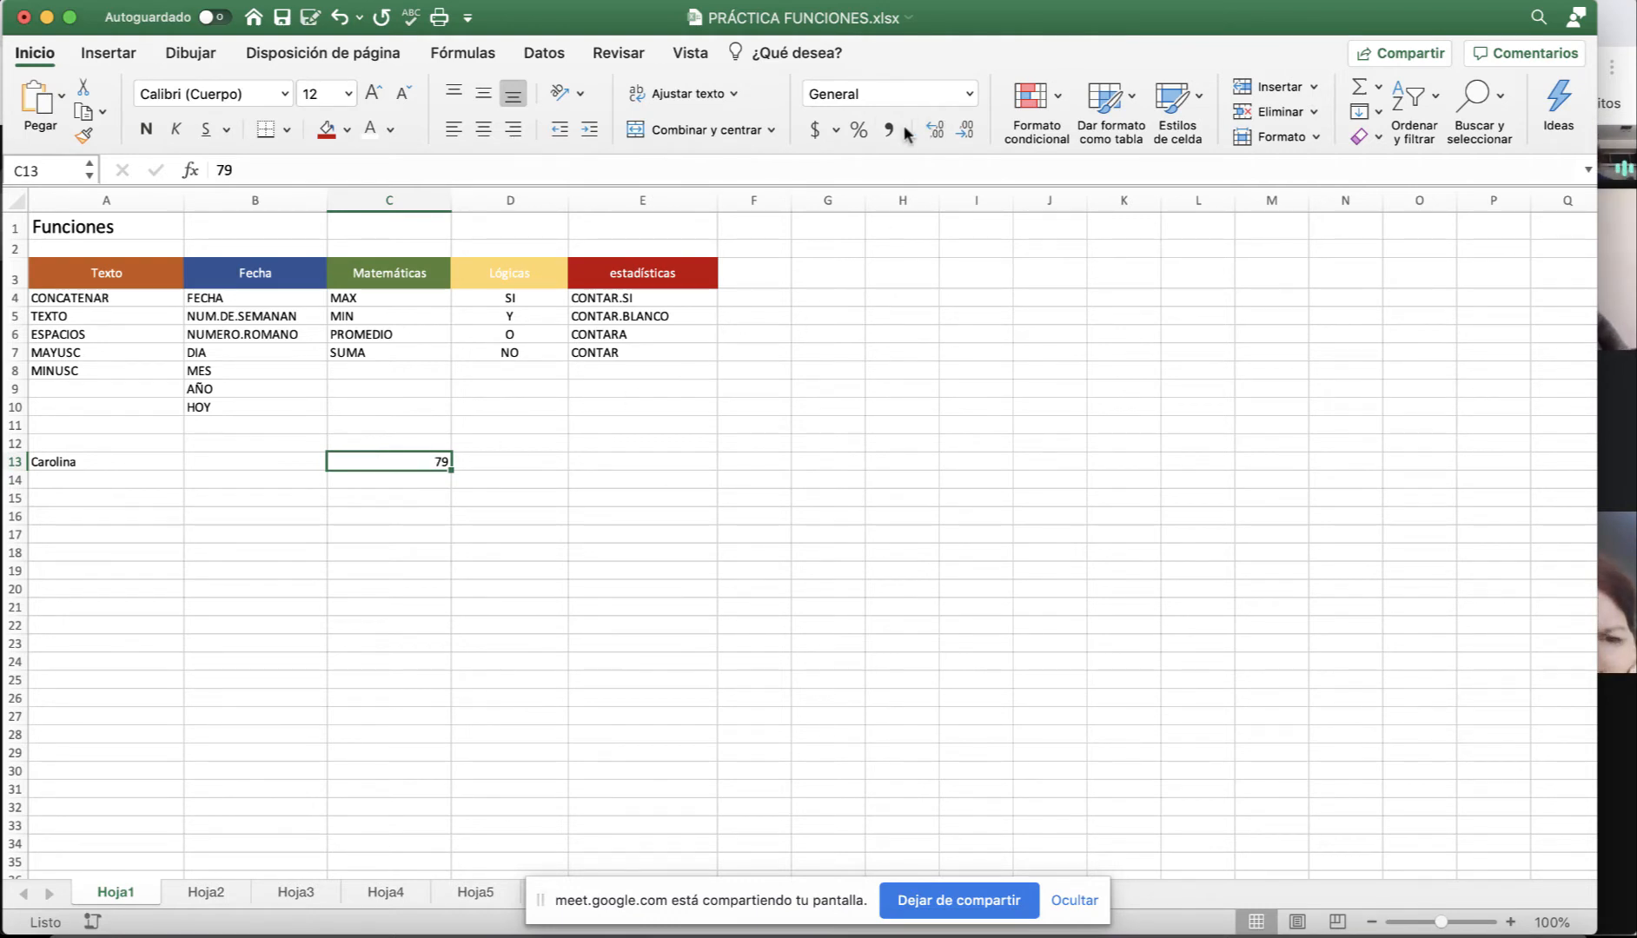
Format C13 as a percentage, then as euro accounting currency.
left_click(858, 132)
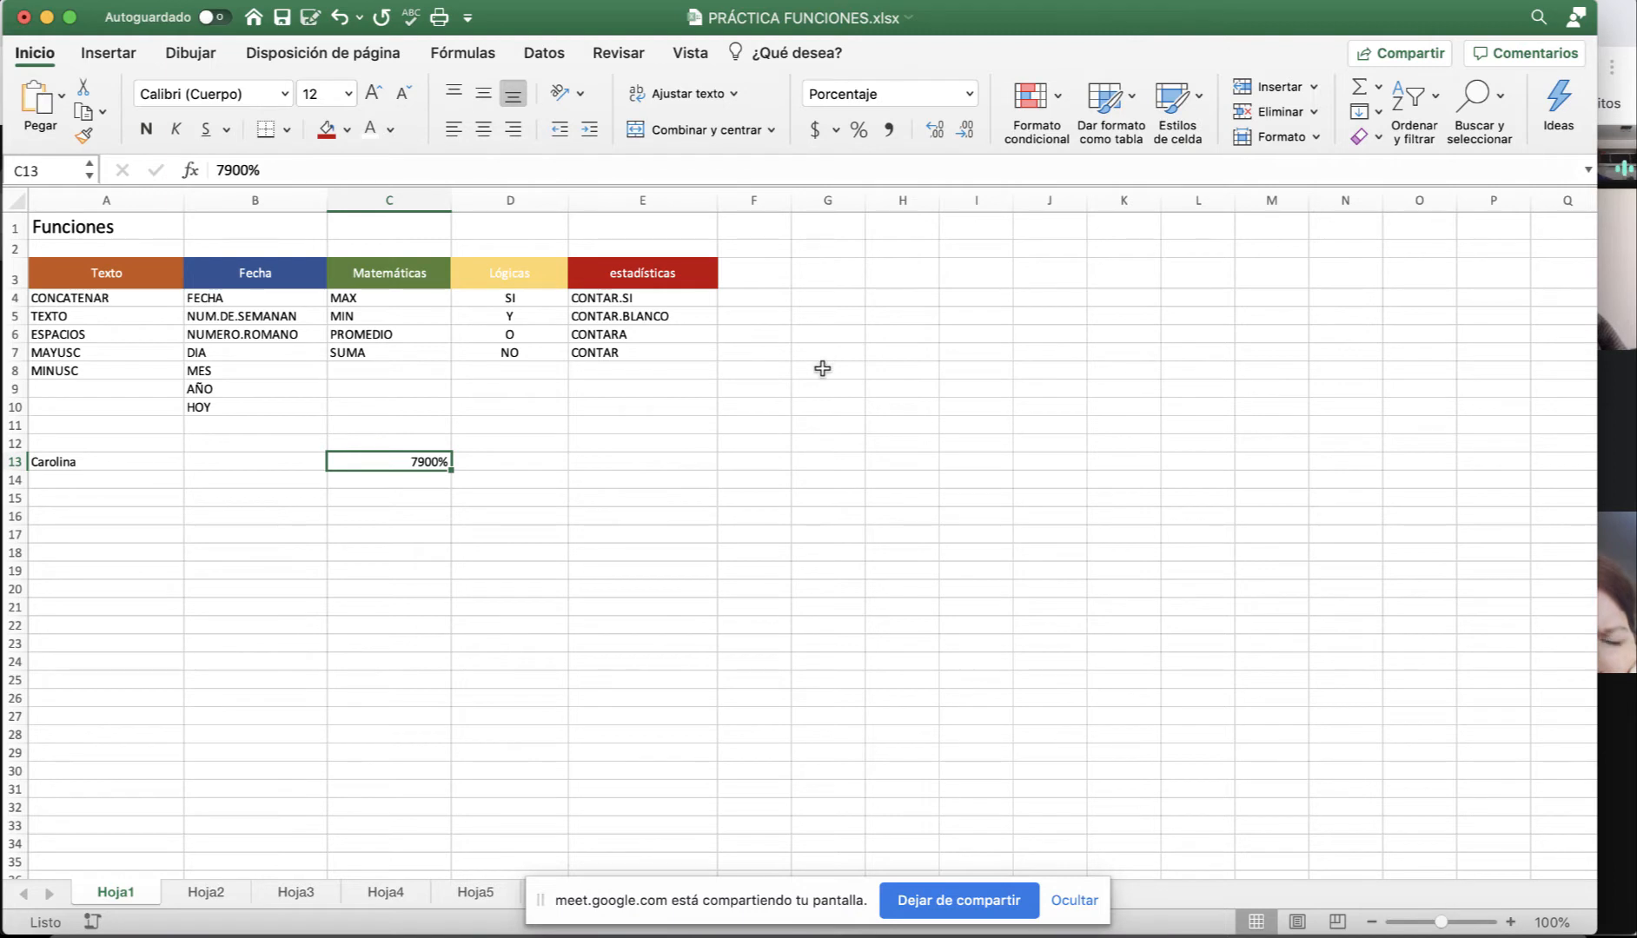
left_click(816, 131)
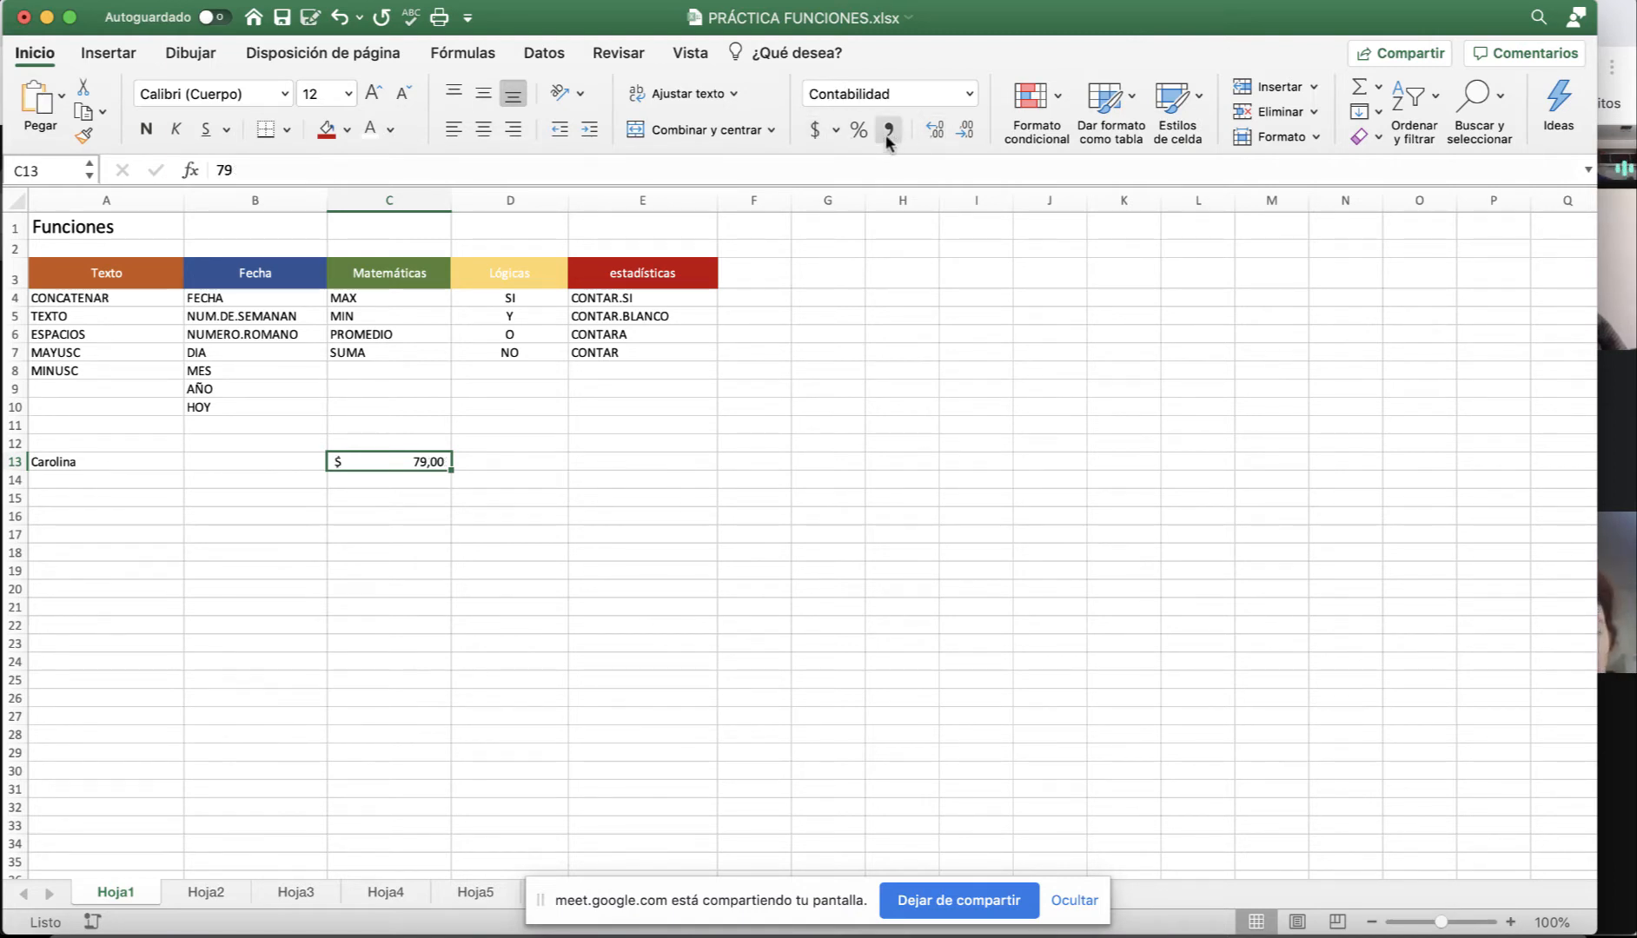
left_click(836, 132)
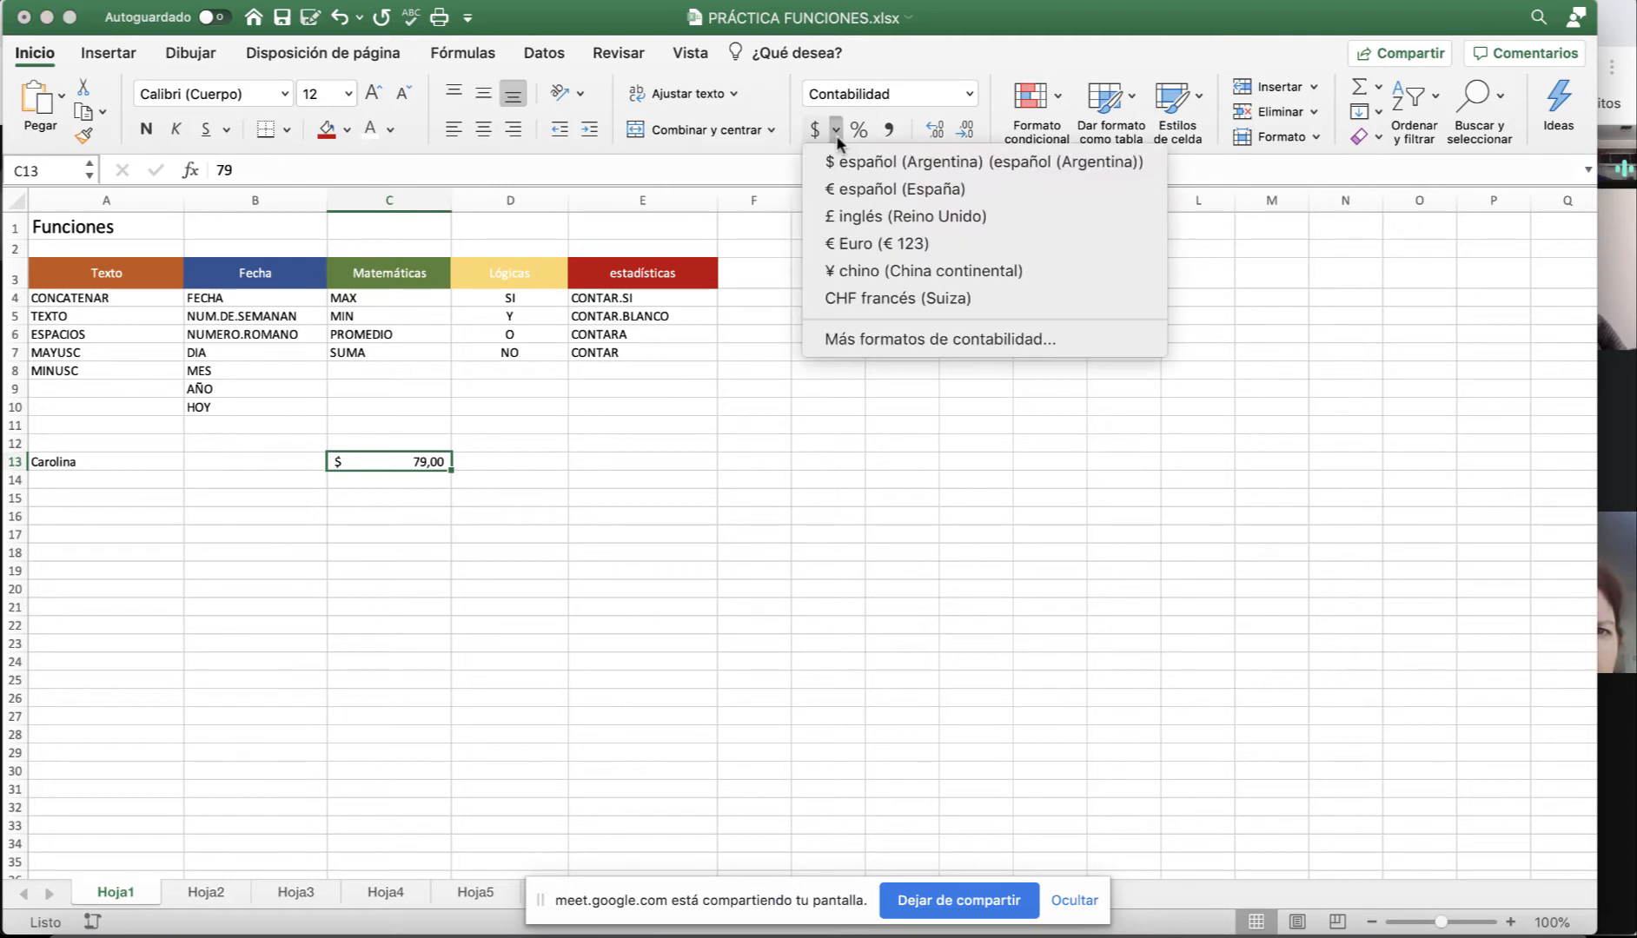
left_click(866, 245)
Show C13 as a short date, then return it to General format.
left_click(964, 91)
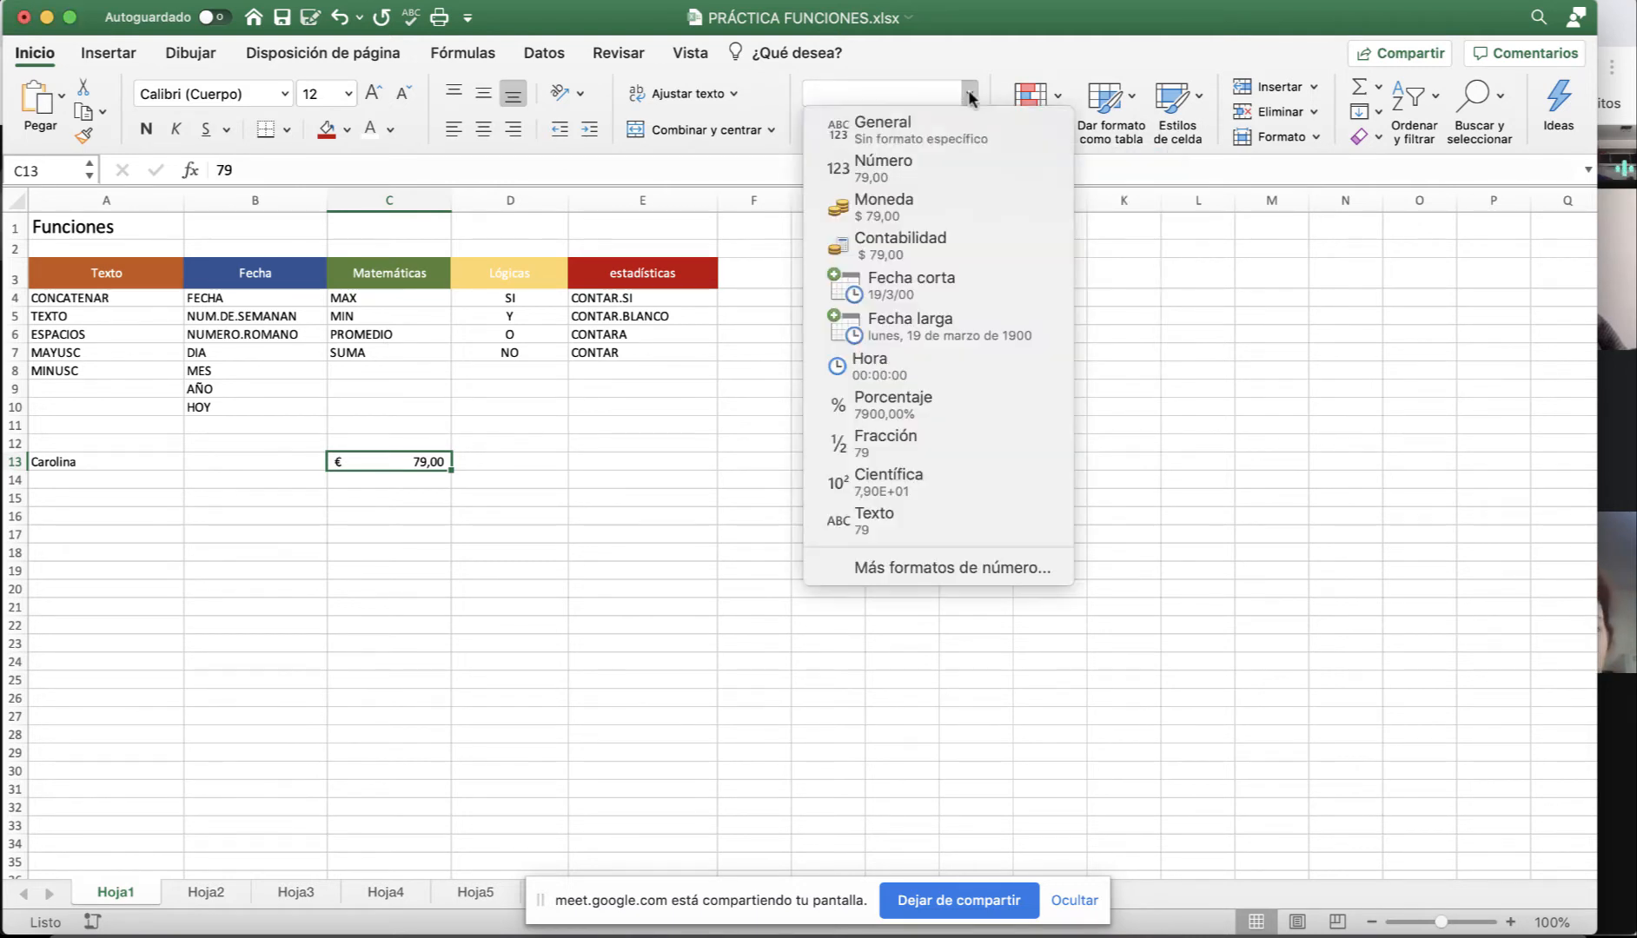
left_click(893, 295)
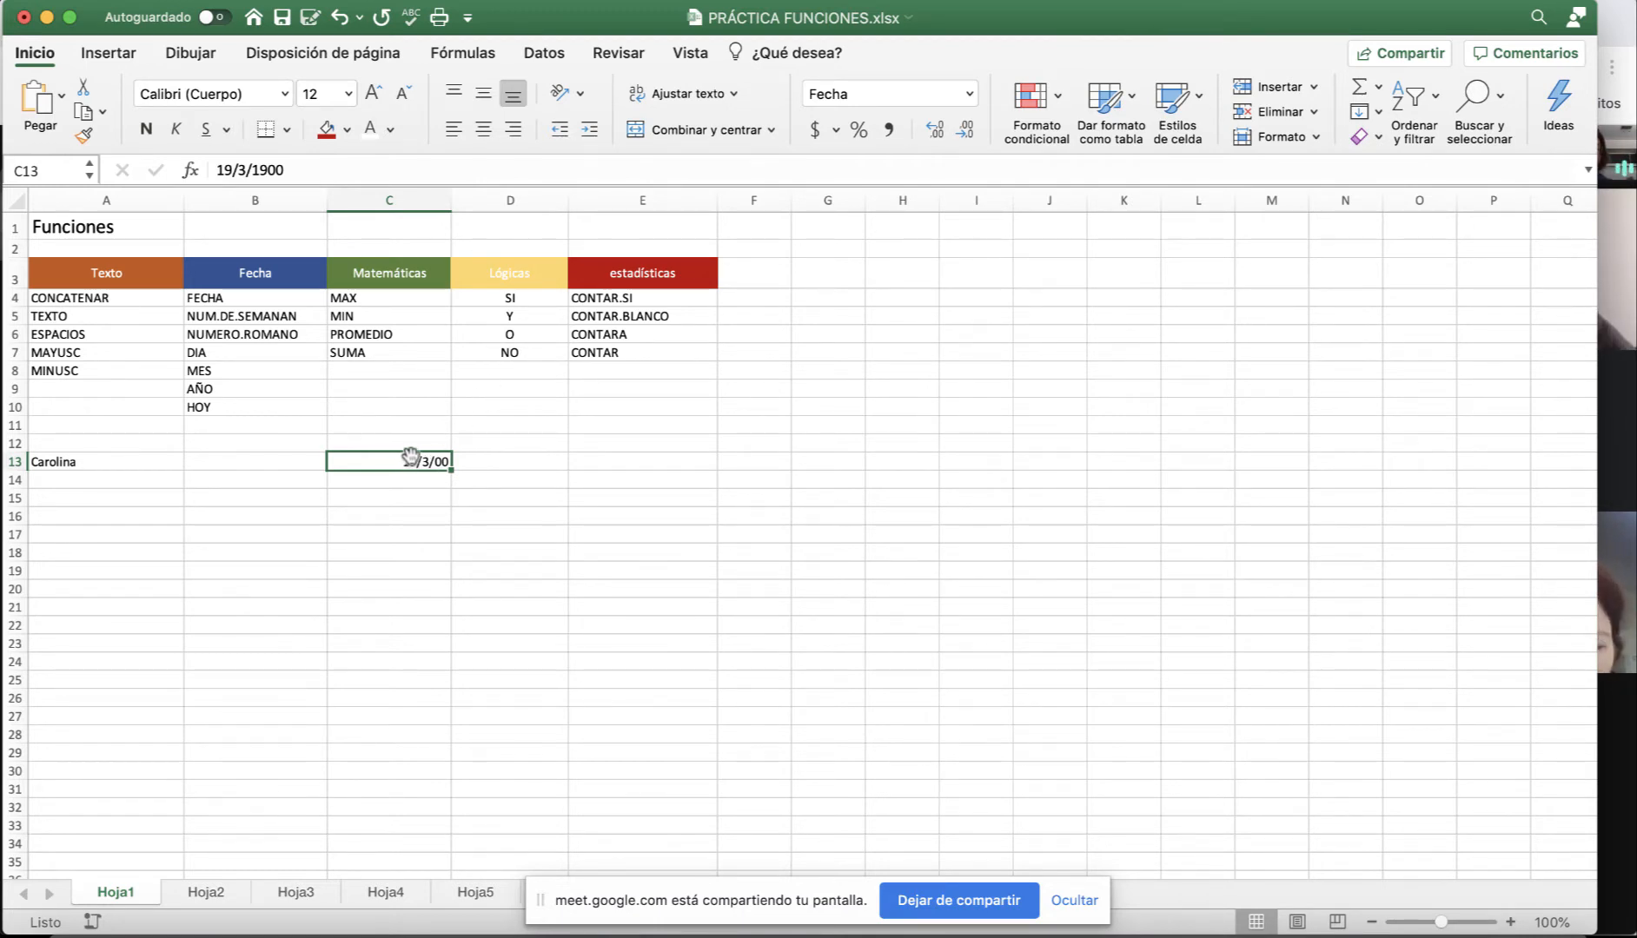
left_click(970, 94)
left_click(881, 130)
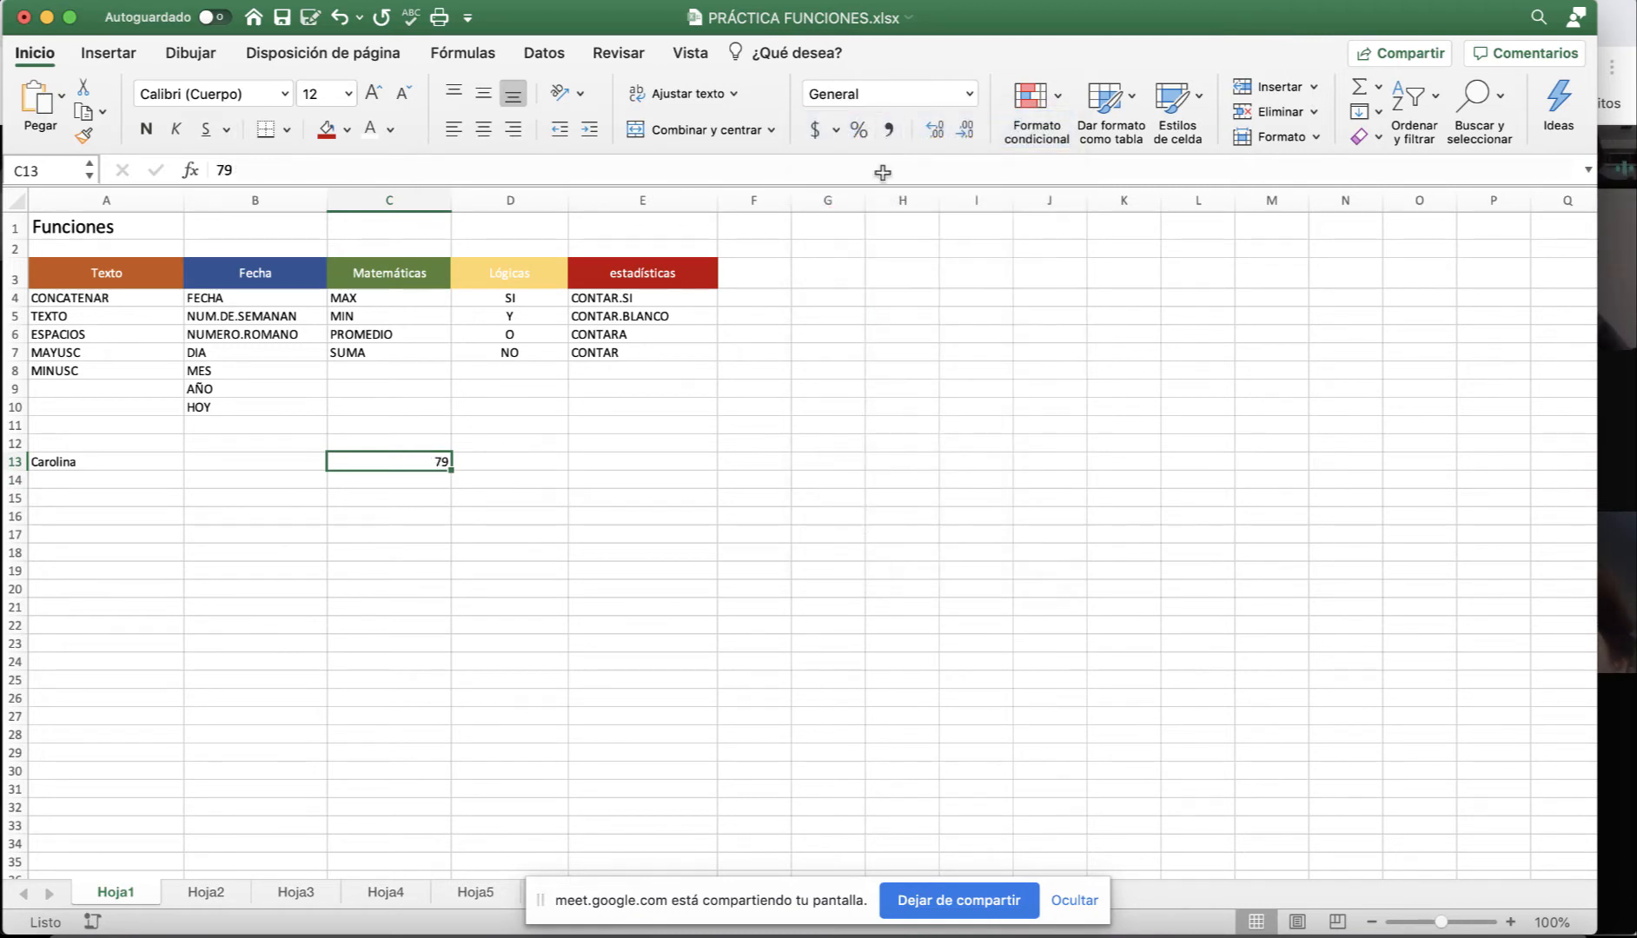
left_click(1631, 502)
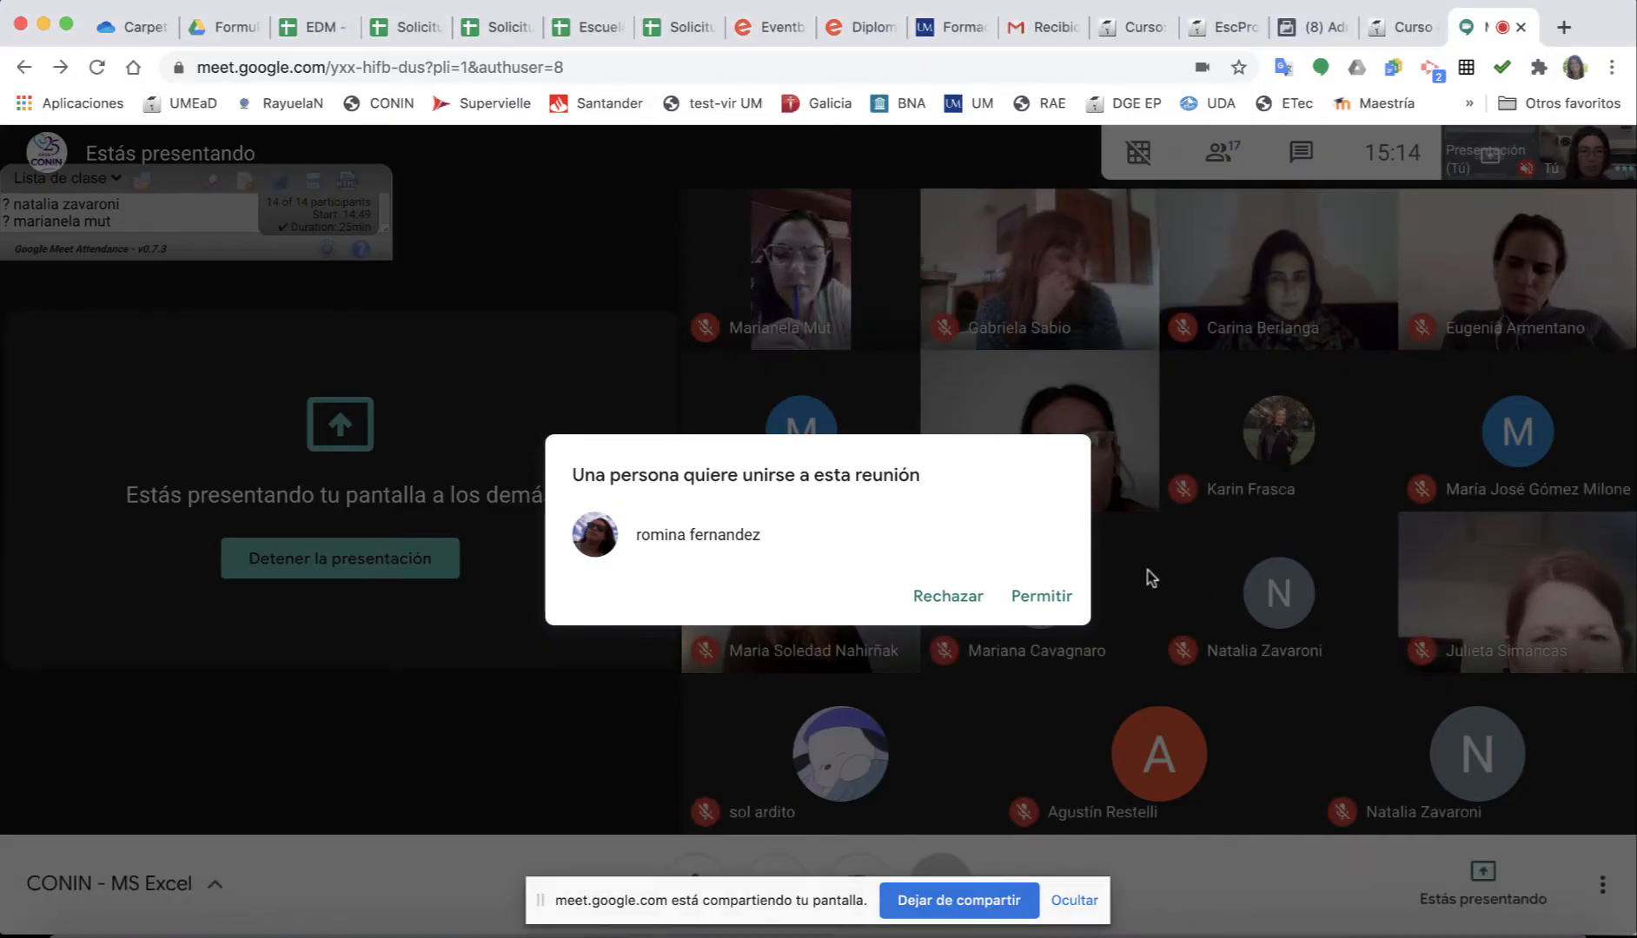
Admit the person asking to join the Meet call and switch back to Excel.
left_click(1045, 594)
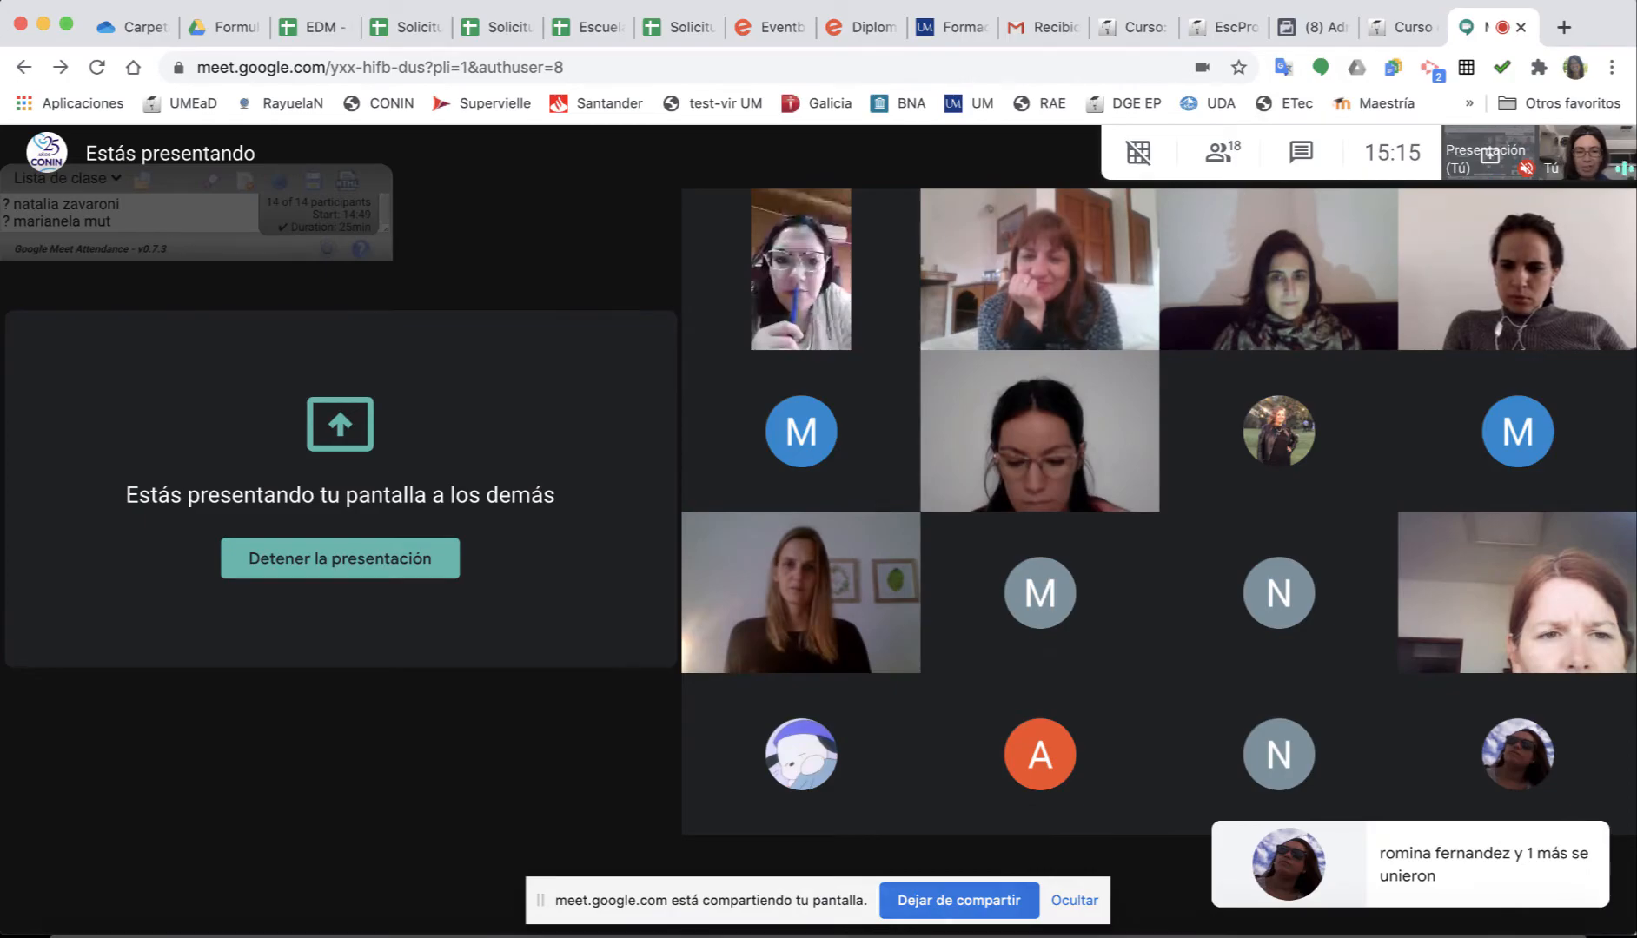
key("super+Tab")
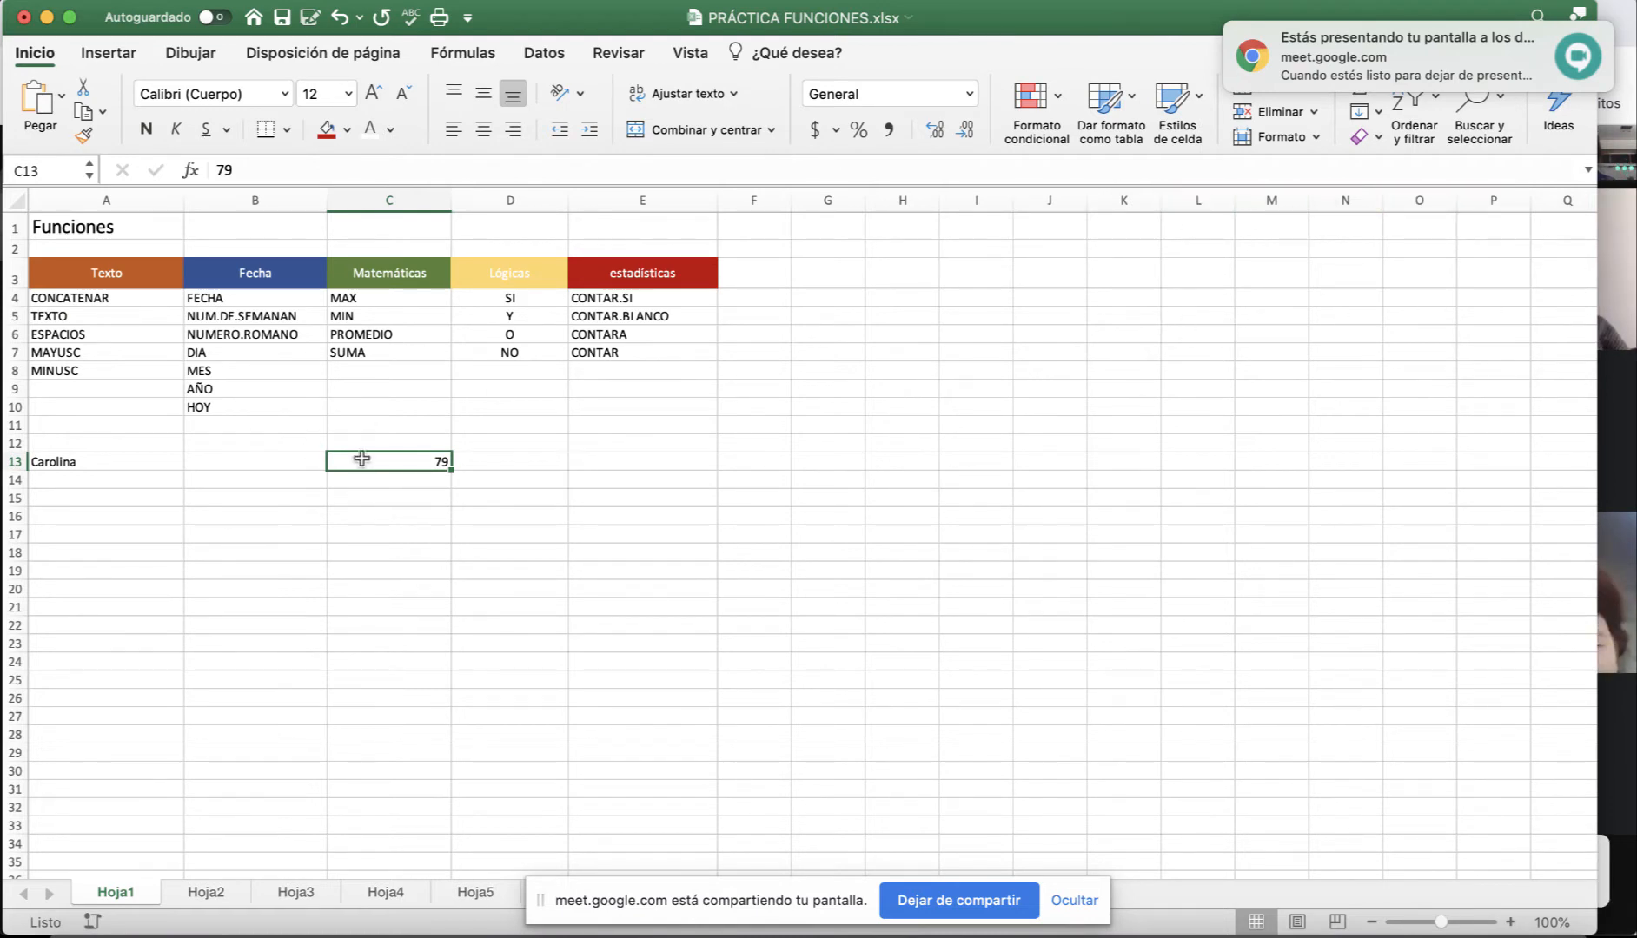
Give A13:C13 a light gold fill, 36-point text and centred alignment.
left_click(64, 467)
left_click_drag(102, 461, 383, 454)
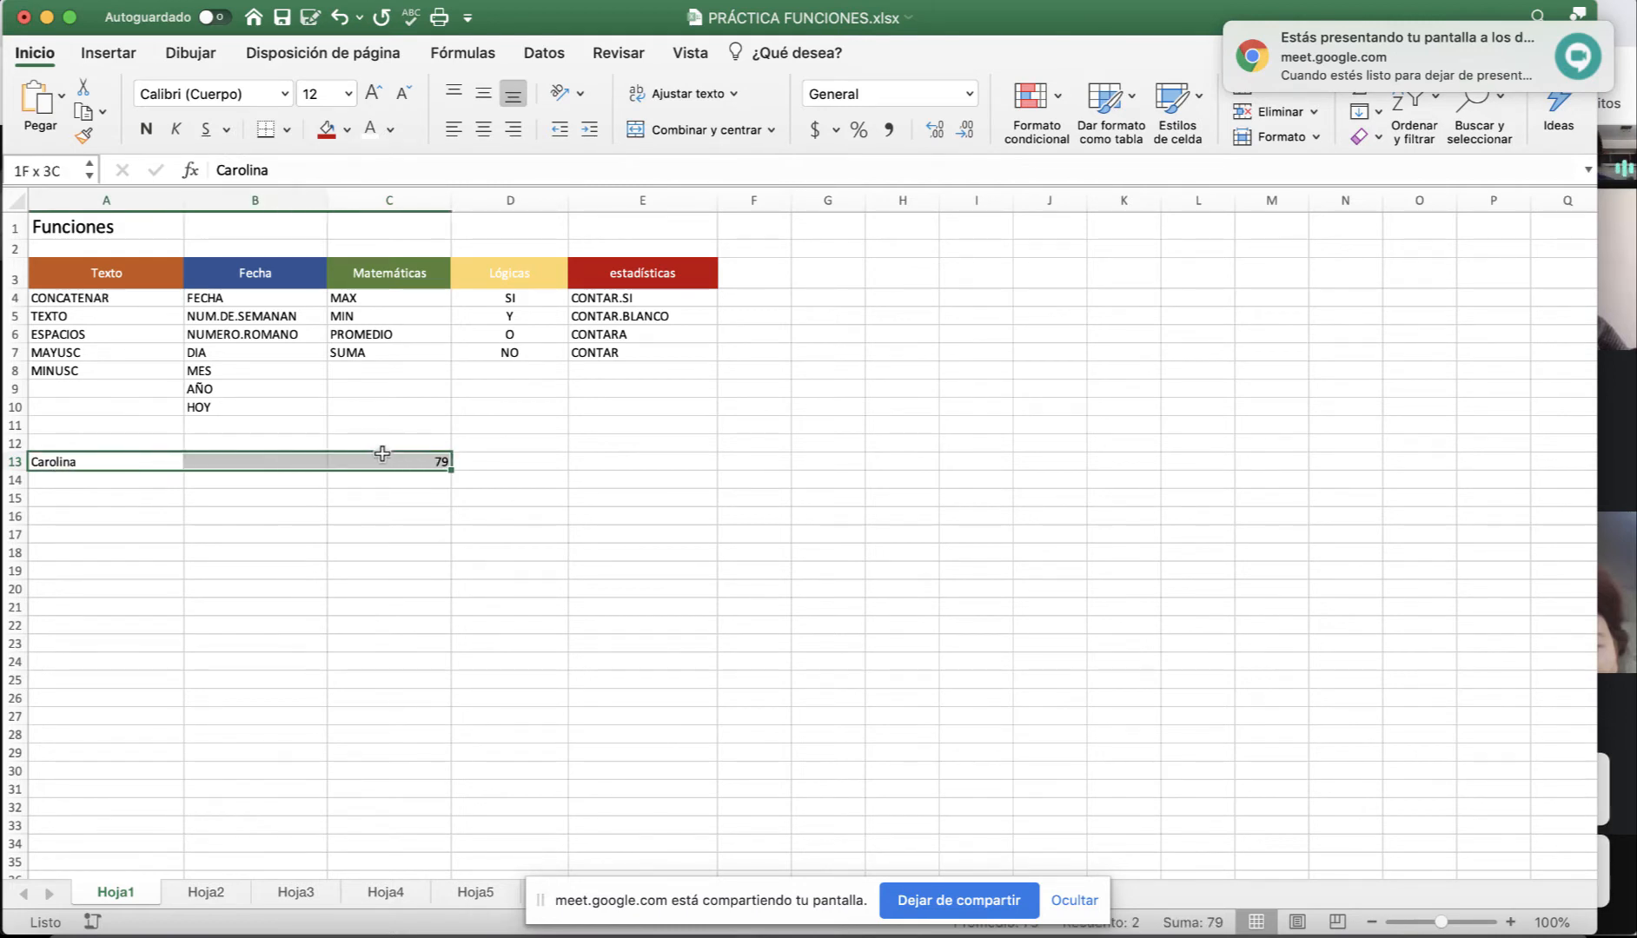
left_click(348, 130)
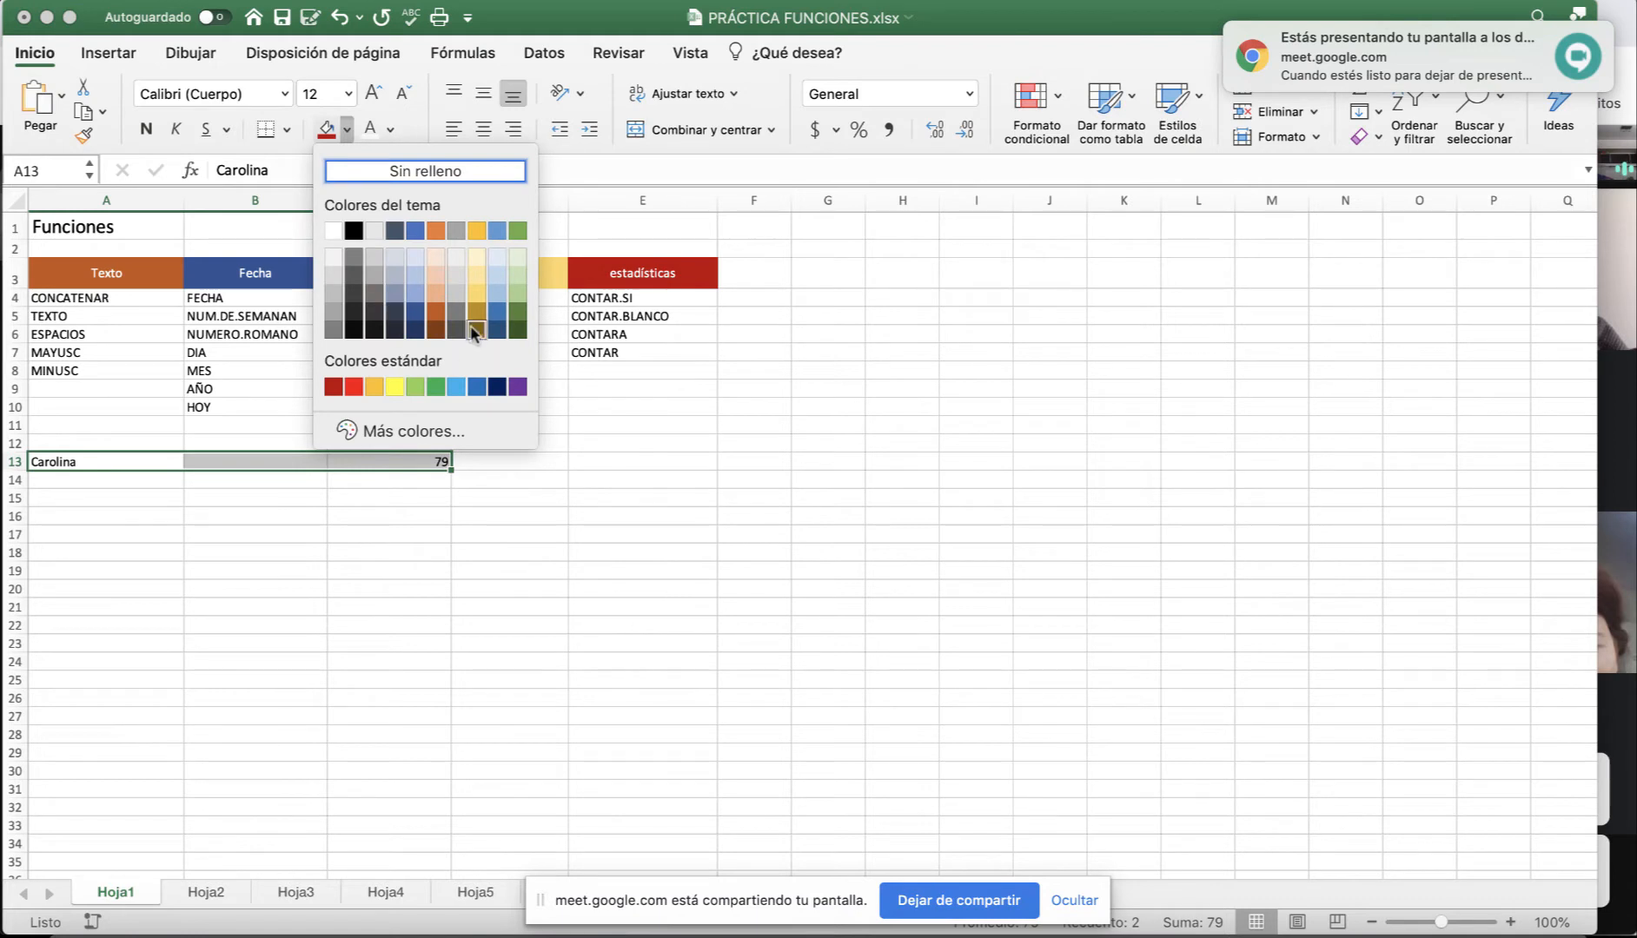
left_click(476, 294)
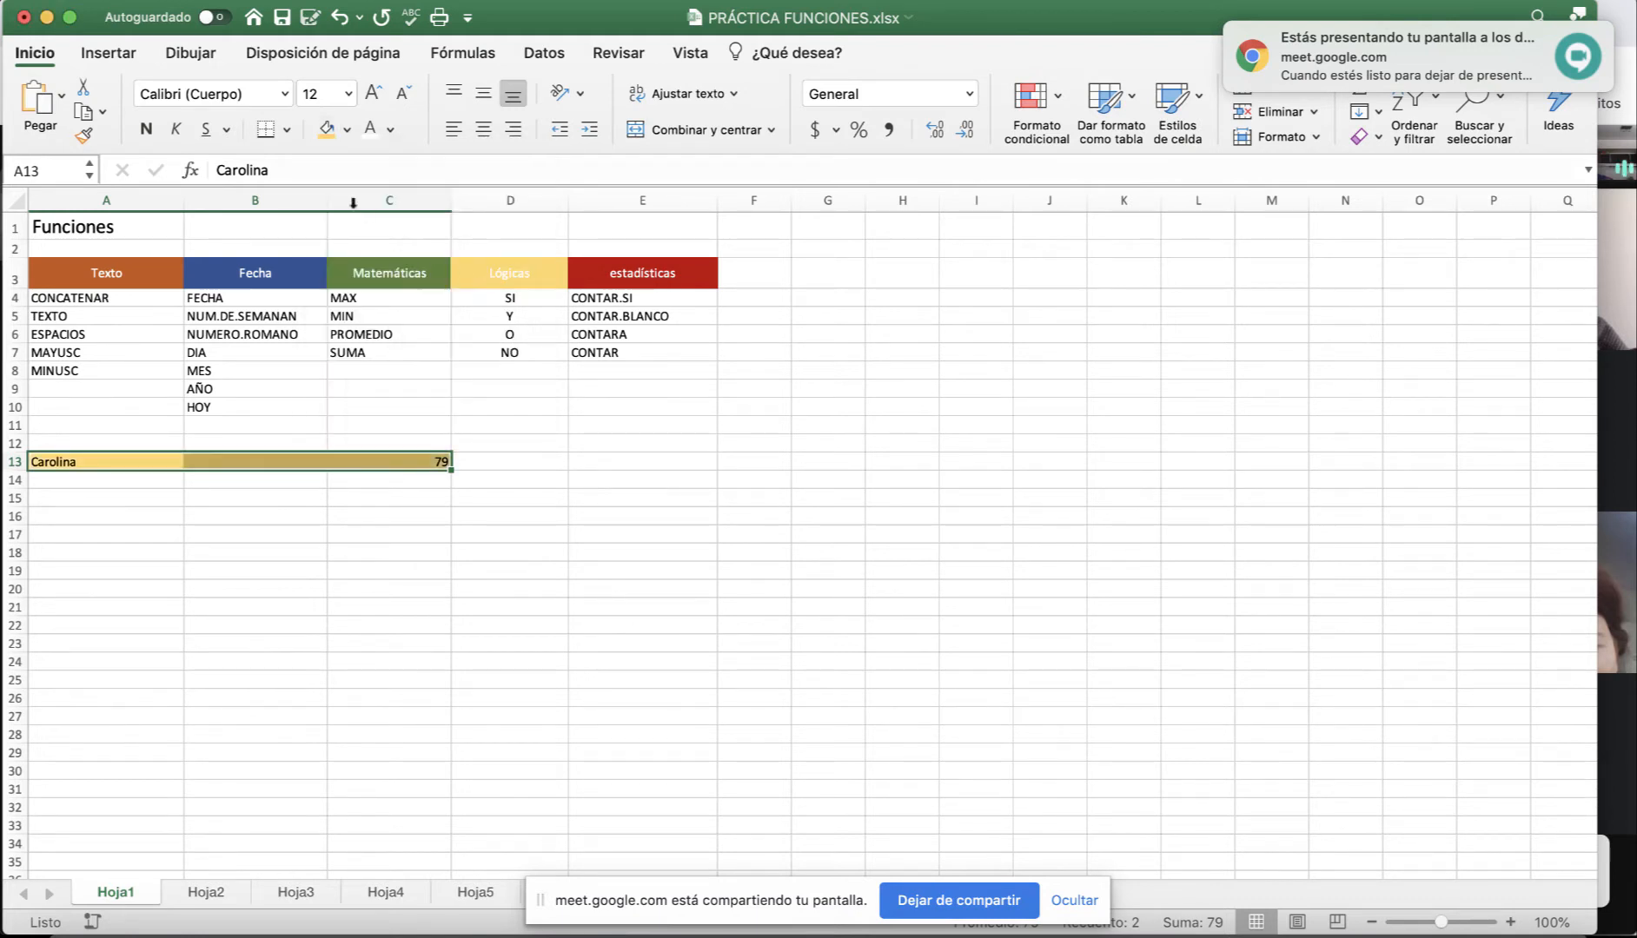
left_click(375, 94)
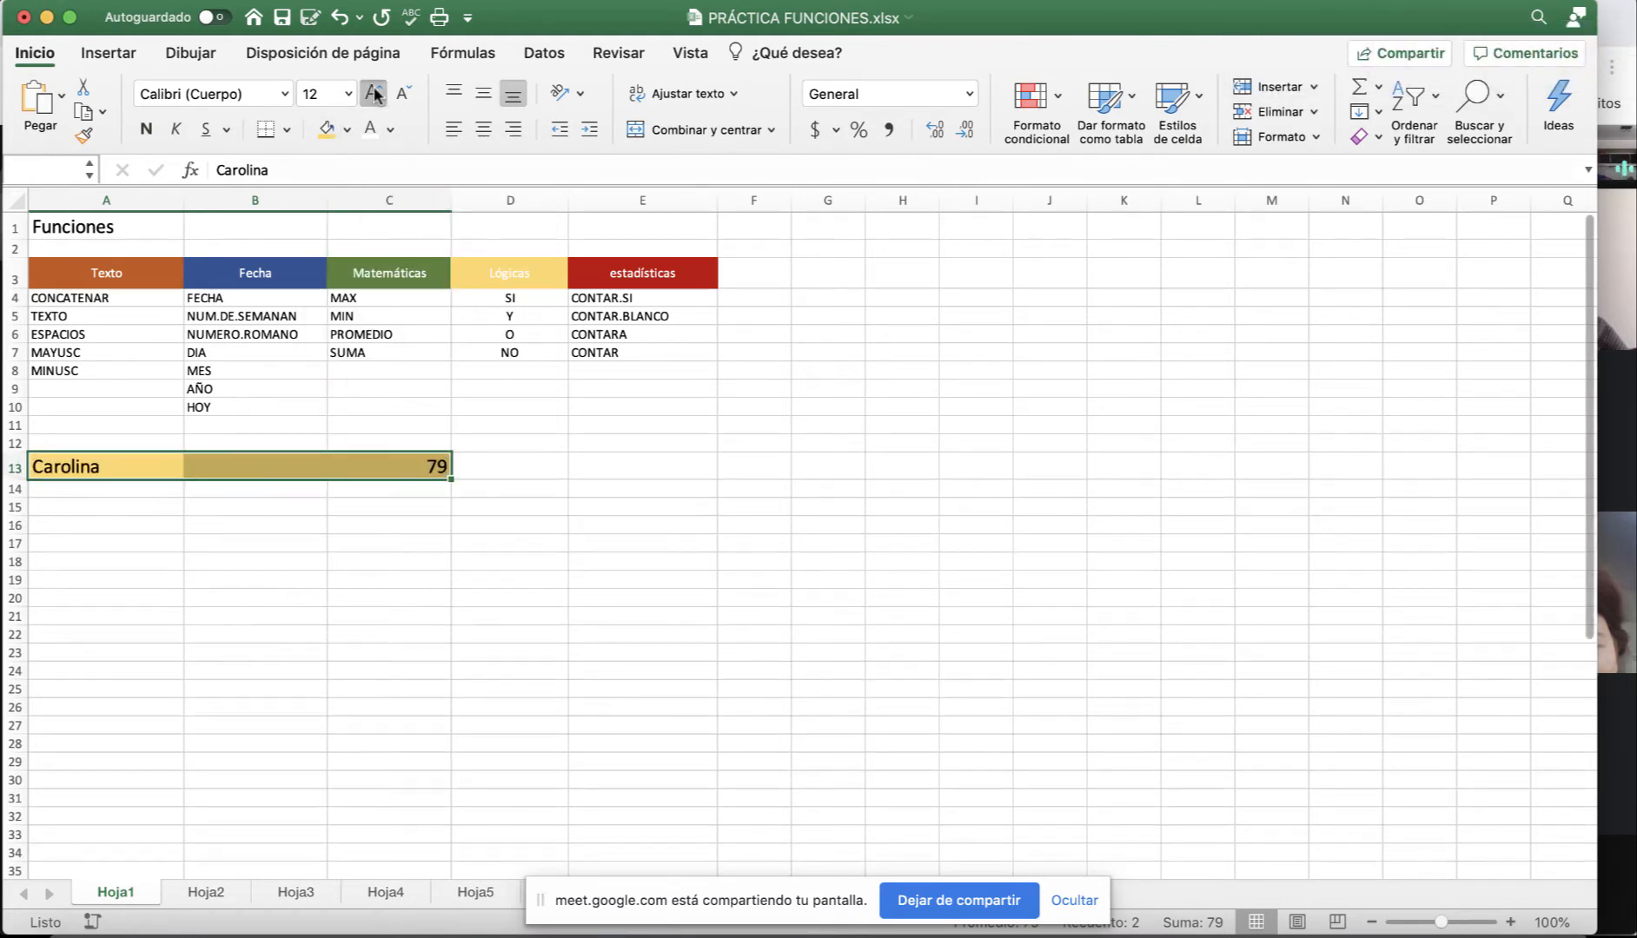
left_click(376, 94)
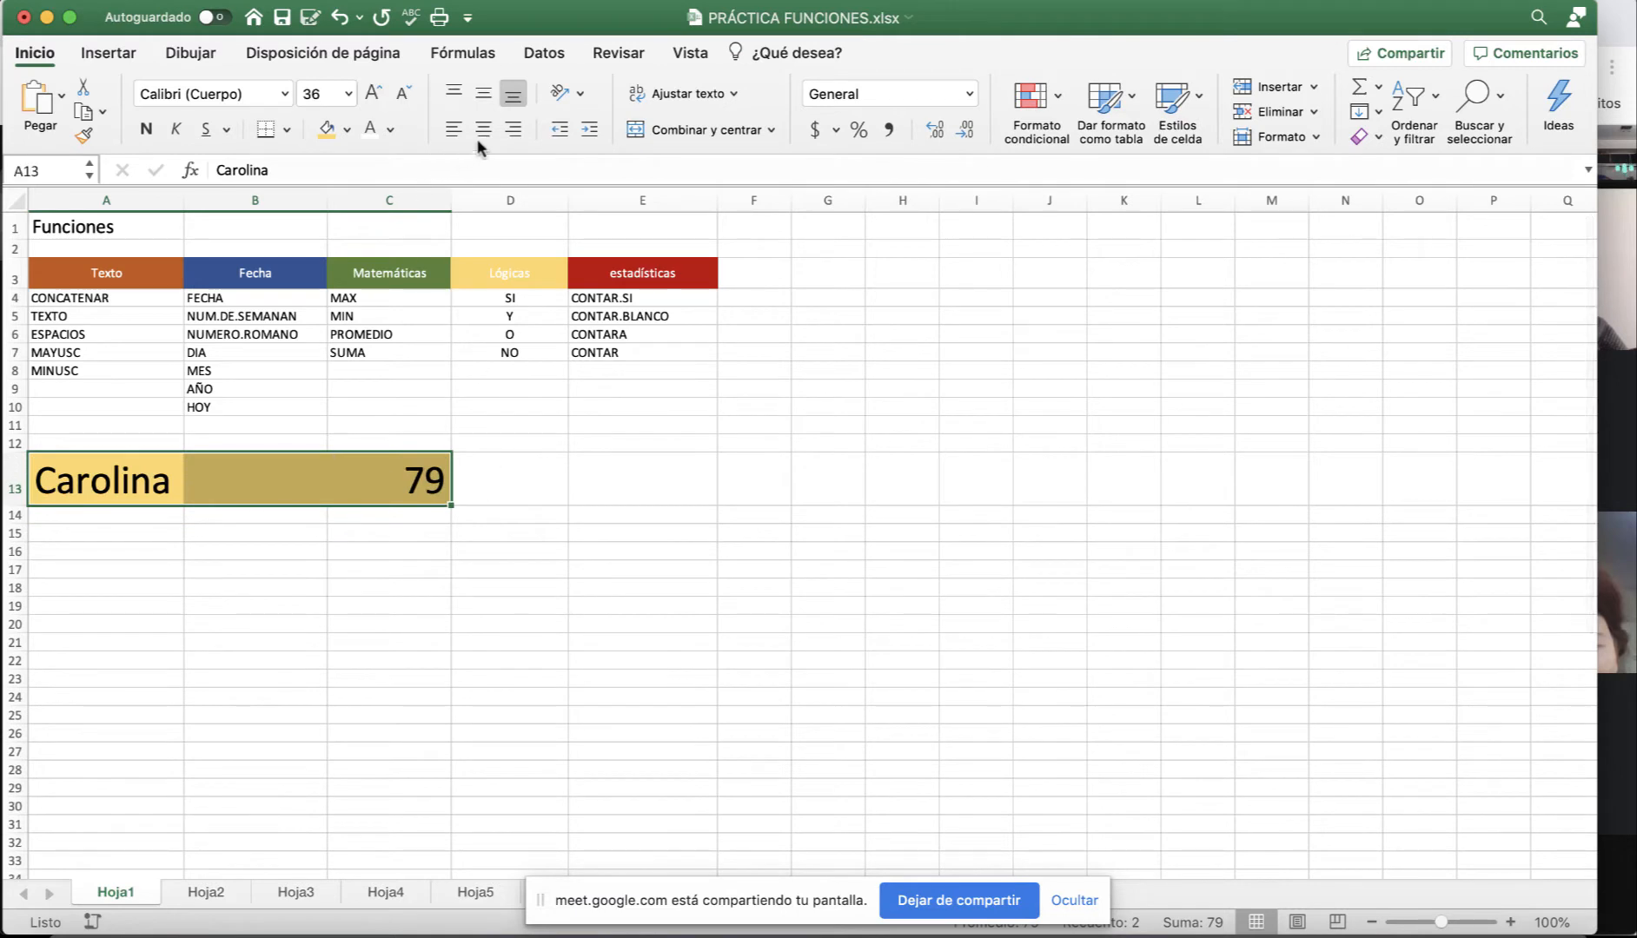
left_click(484, 129)
Review the row 13 formatting, check the Meet call, then select C14.
left_click(402, 551)
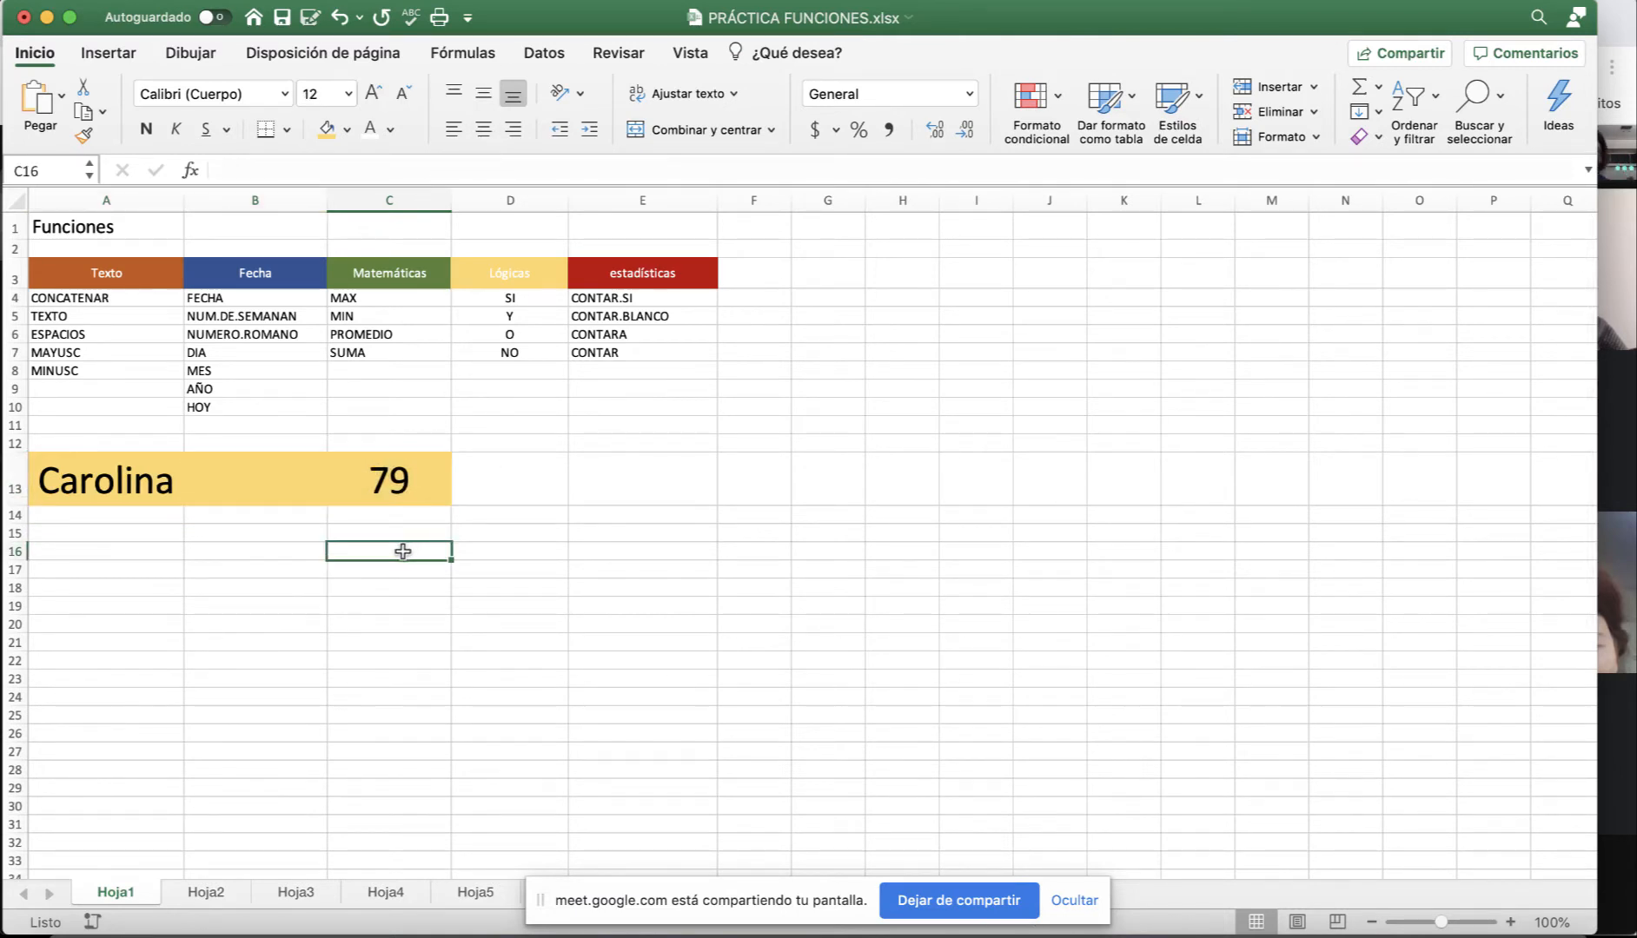
left_click(143, 502)
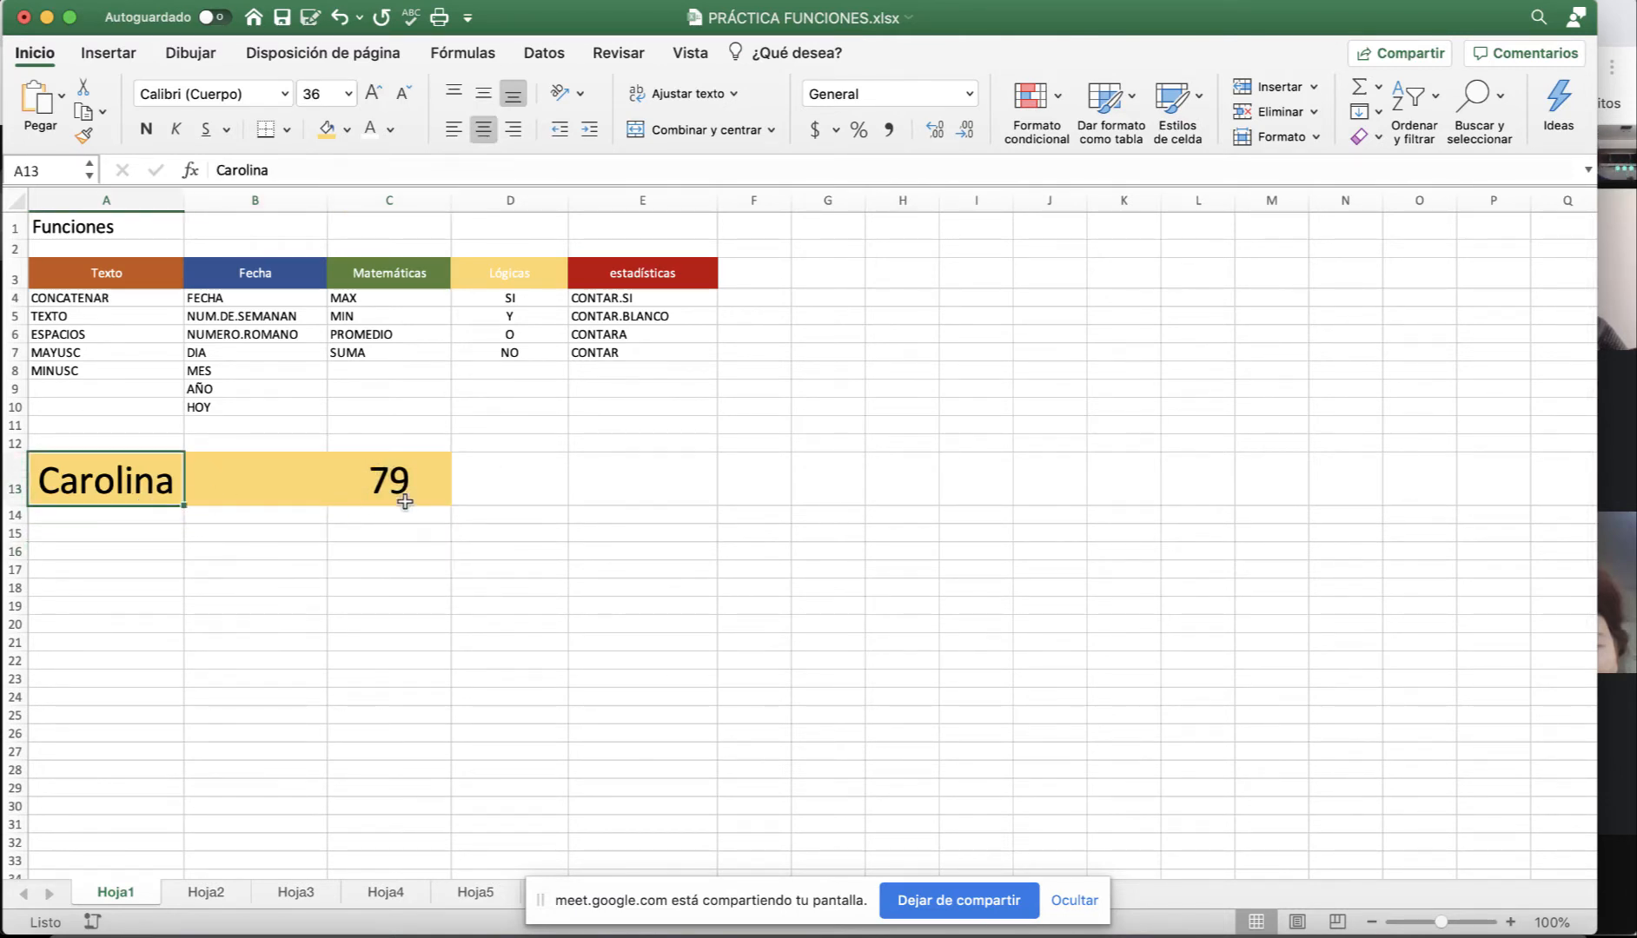
left_click(402, 493)
scroll(136, 326, "down", 1)
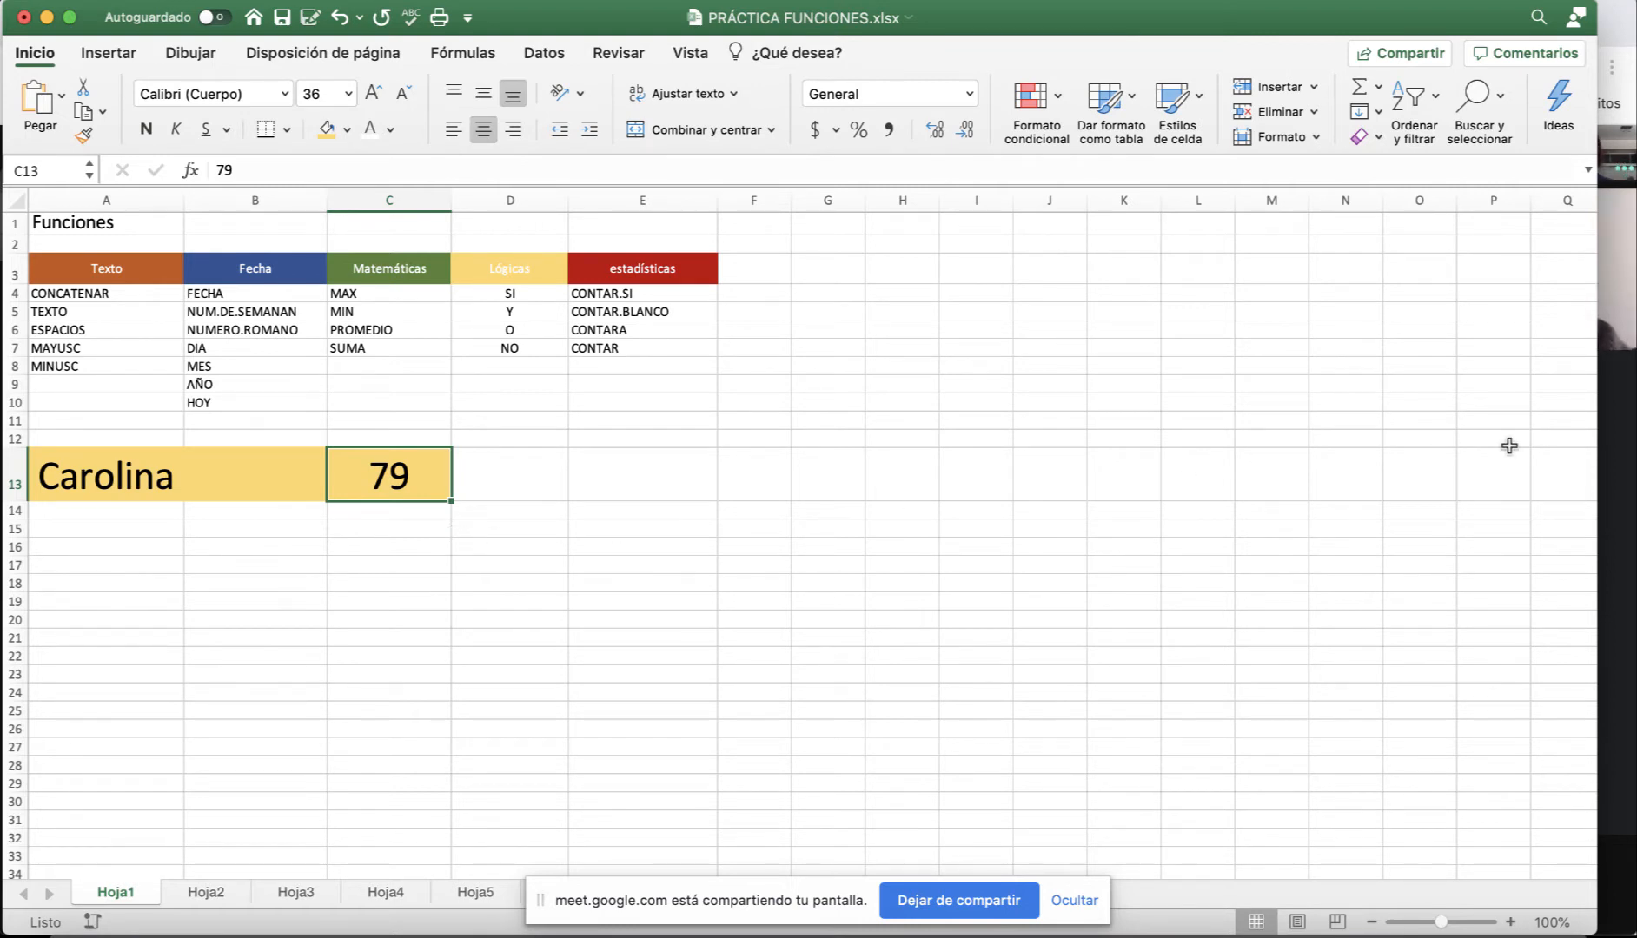
left_click(1630, 472)
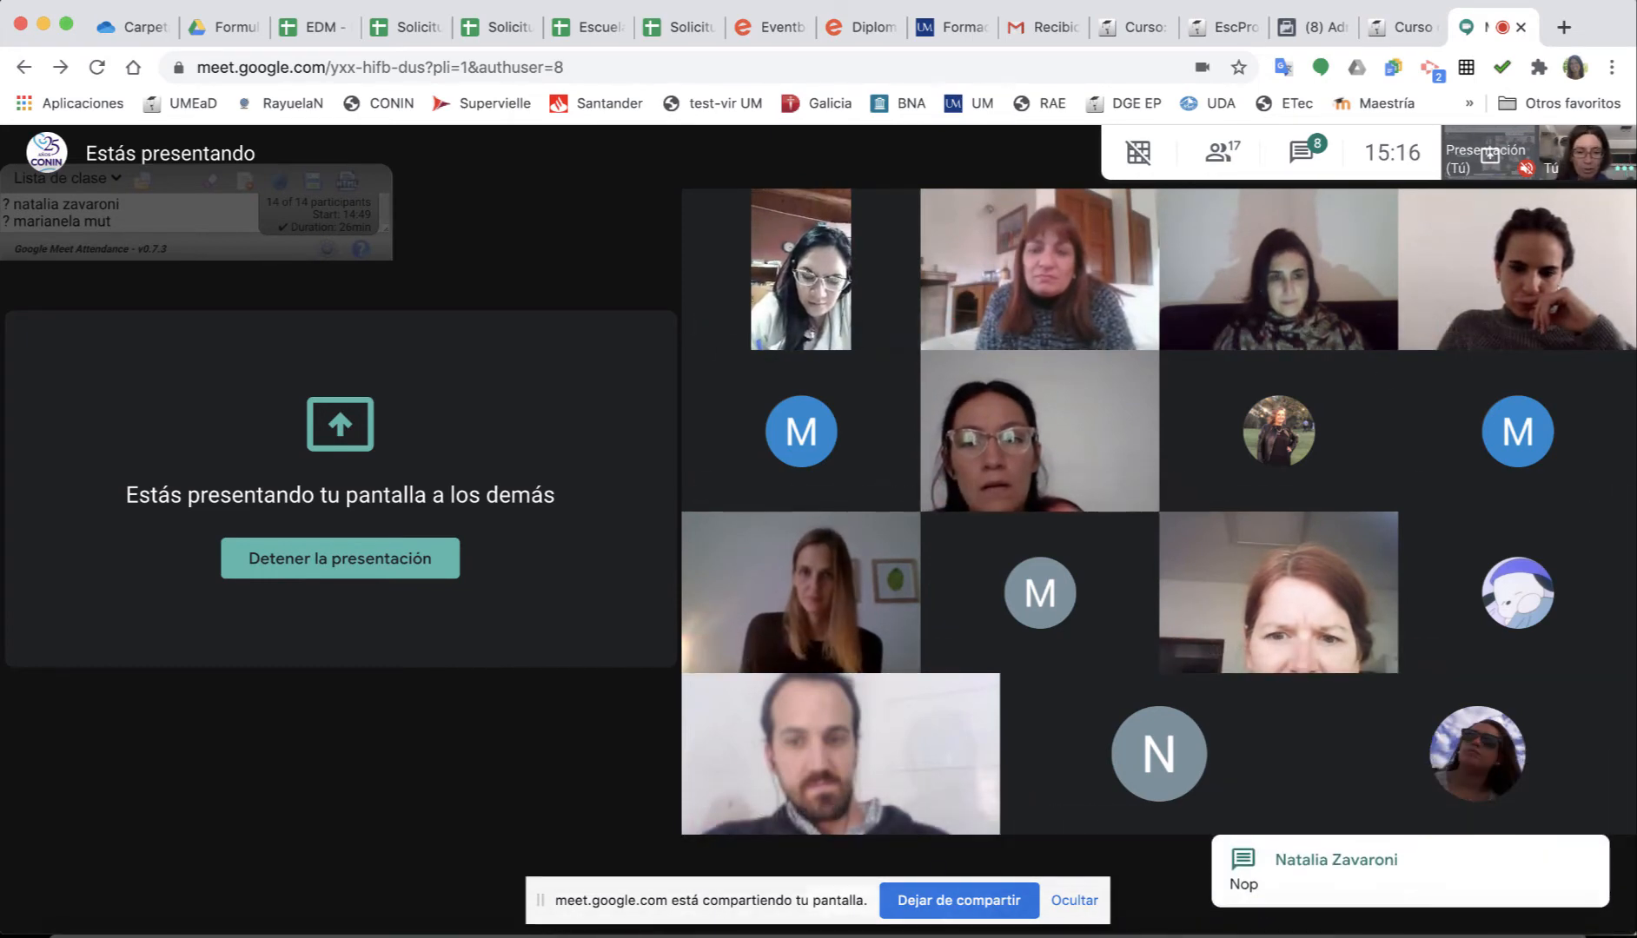
left_click(952, 935)
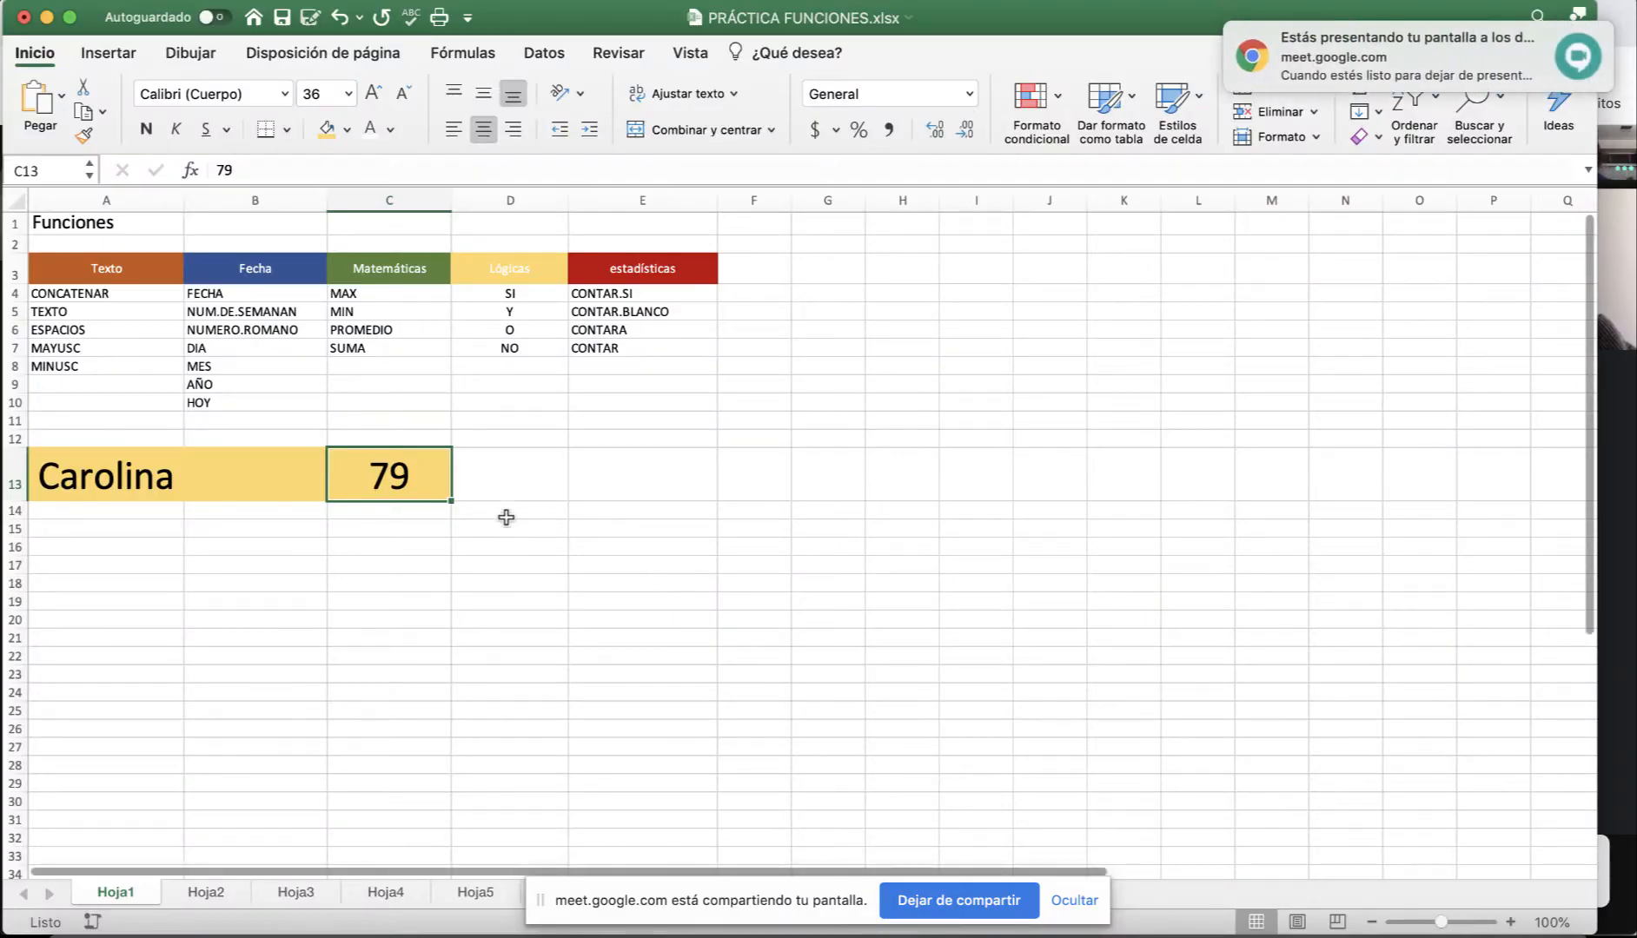
left_click(400, 518)
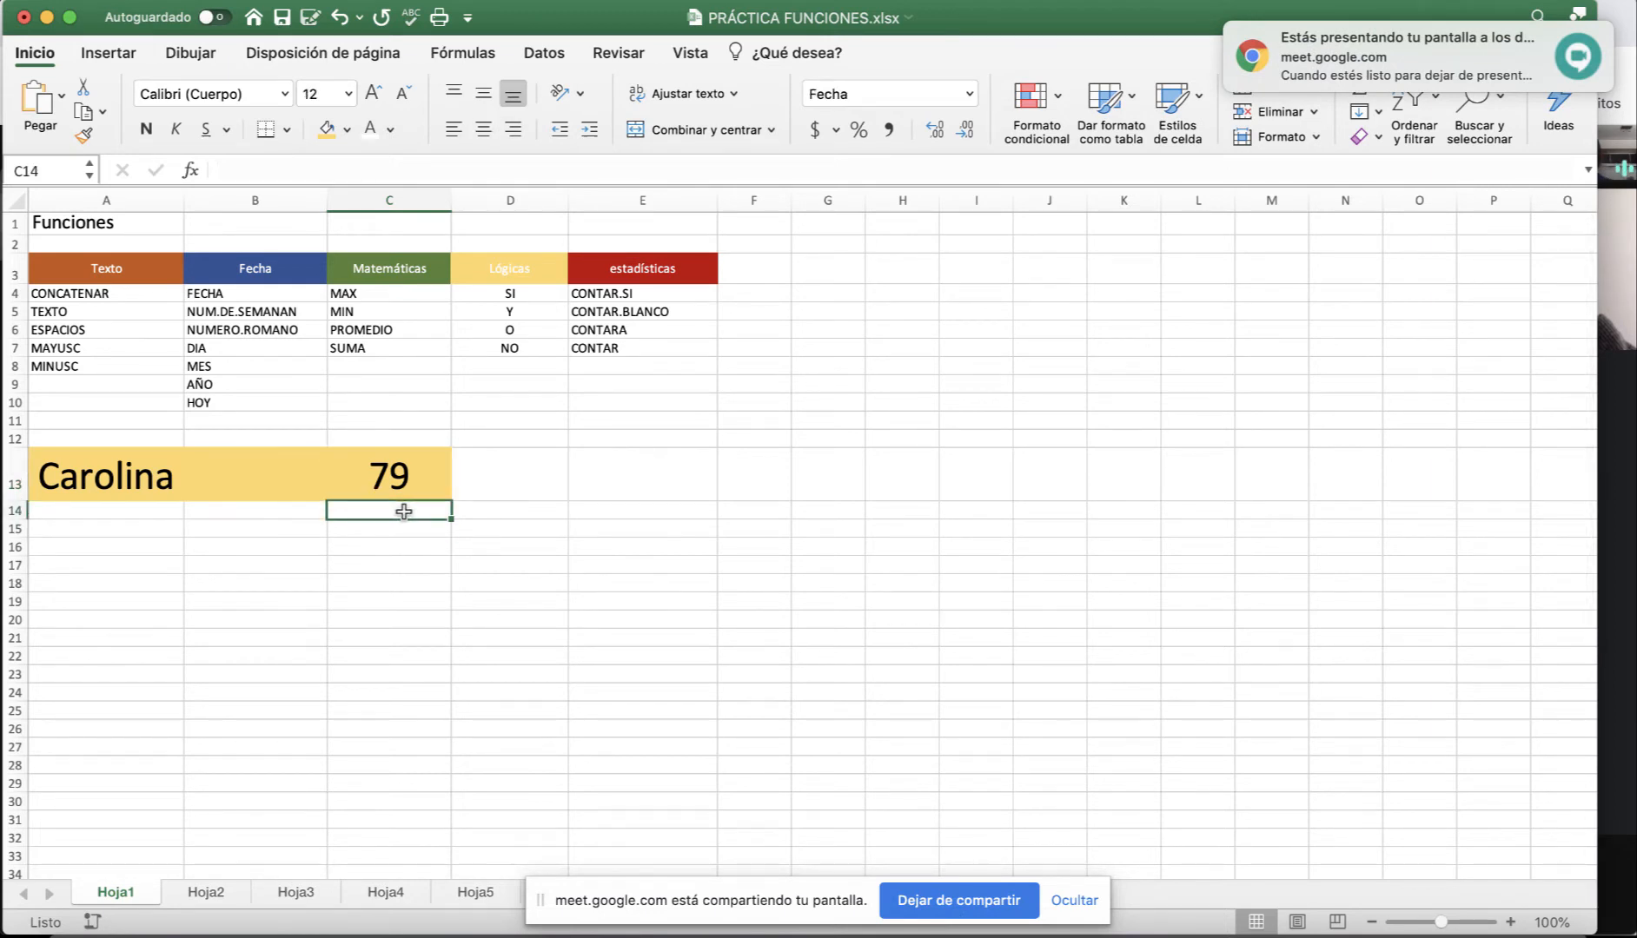
Enter 67, 45, 75, 8 and 6 down C14:C18, then clear C14.
type("67")
key("Return")
type("45")
key("Return")
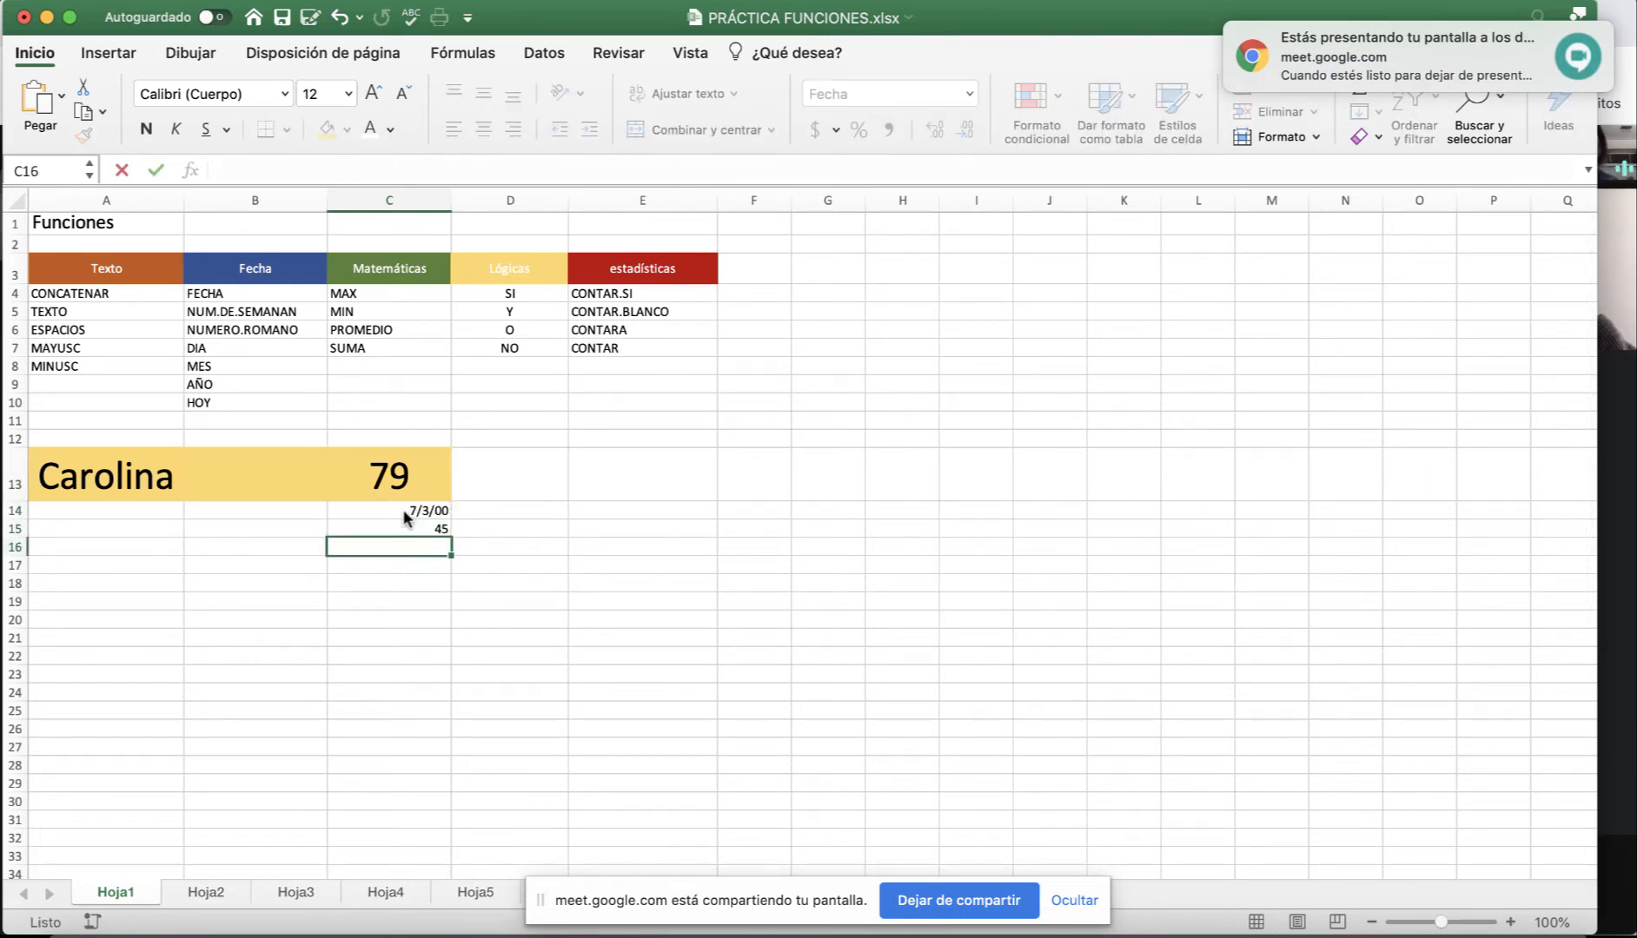
type("75")
key("Return")
type("8")
key("Return")
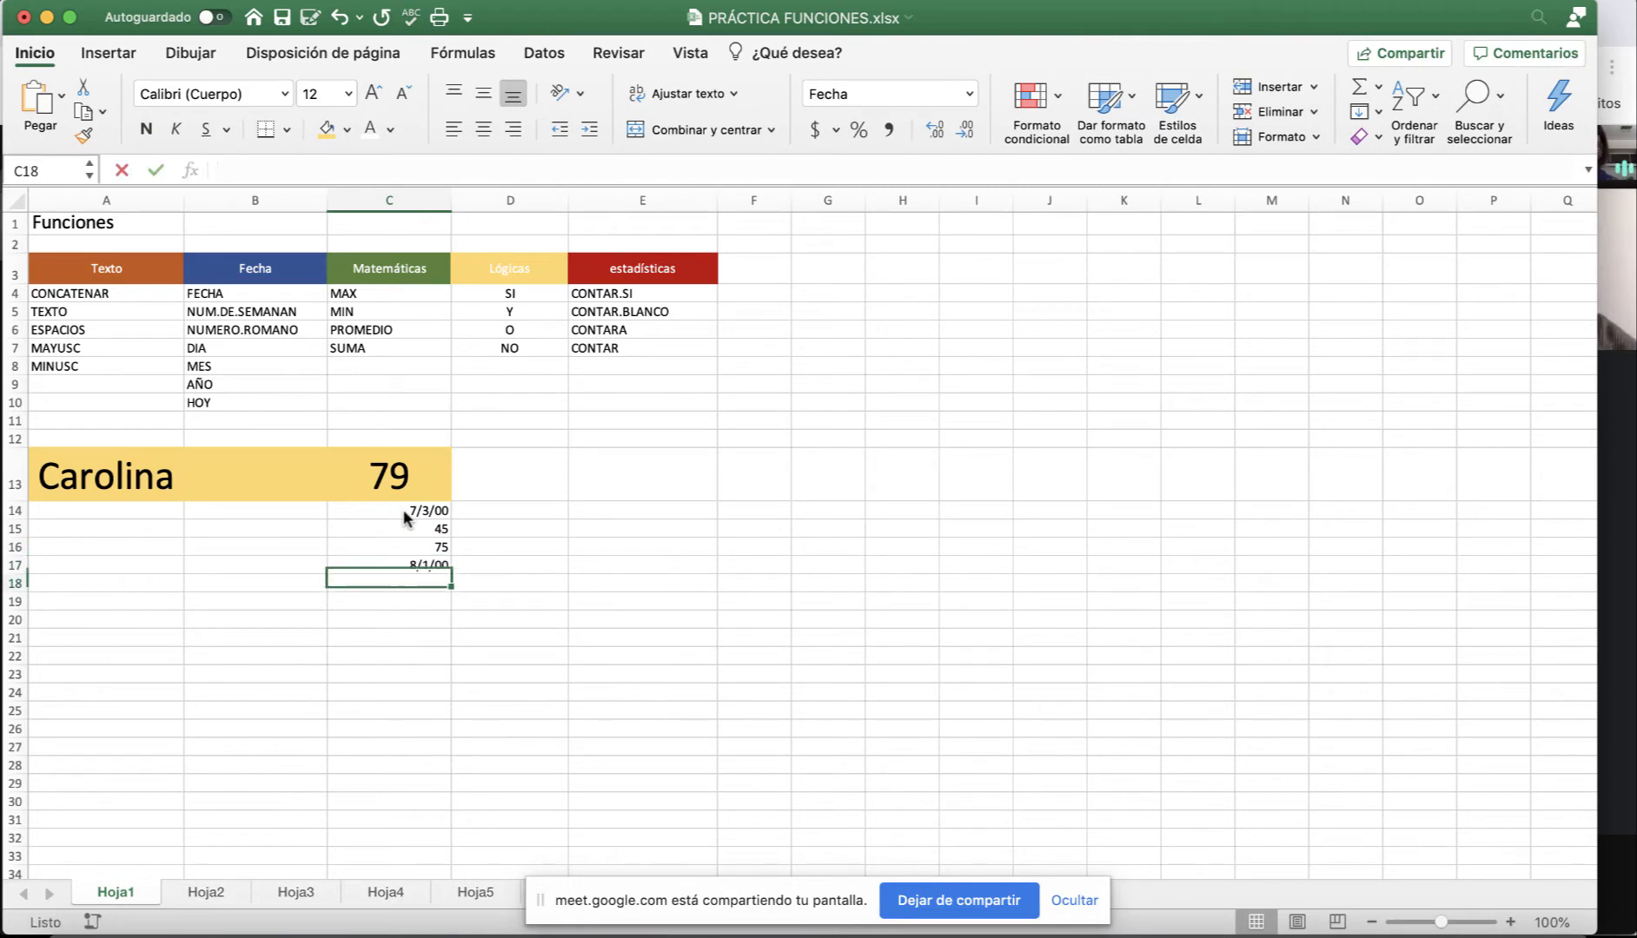
type("6")
key("Return")
left_click(405, 512)
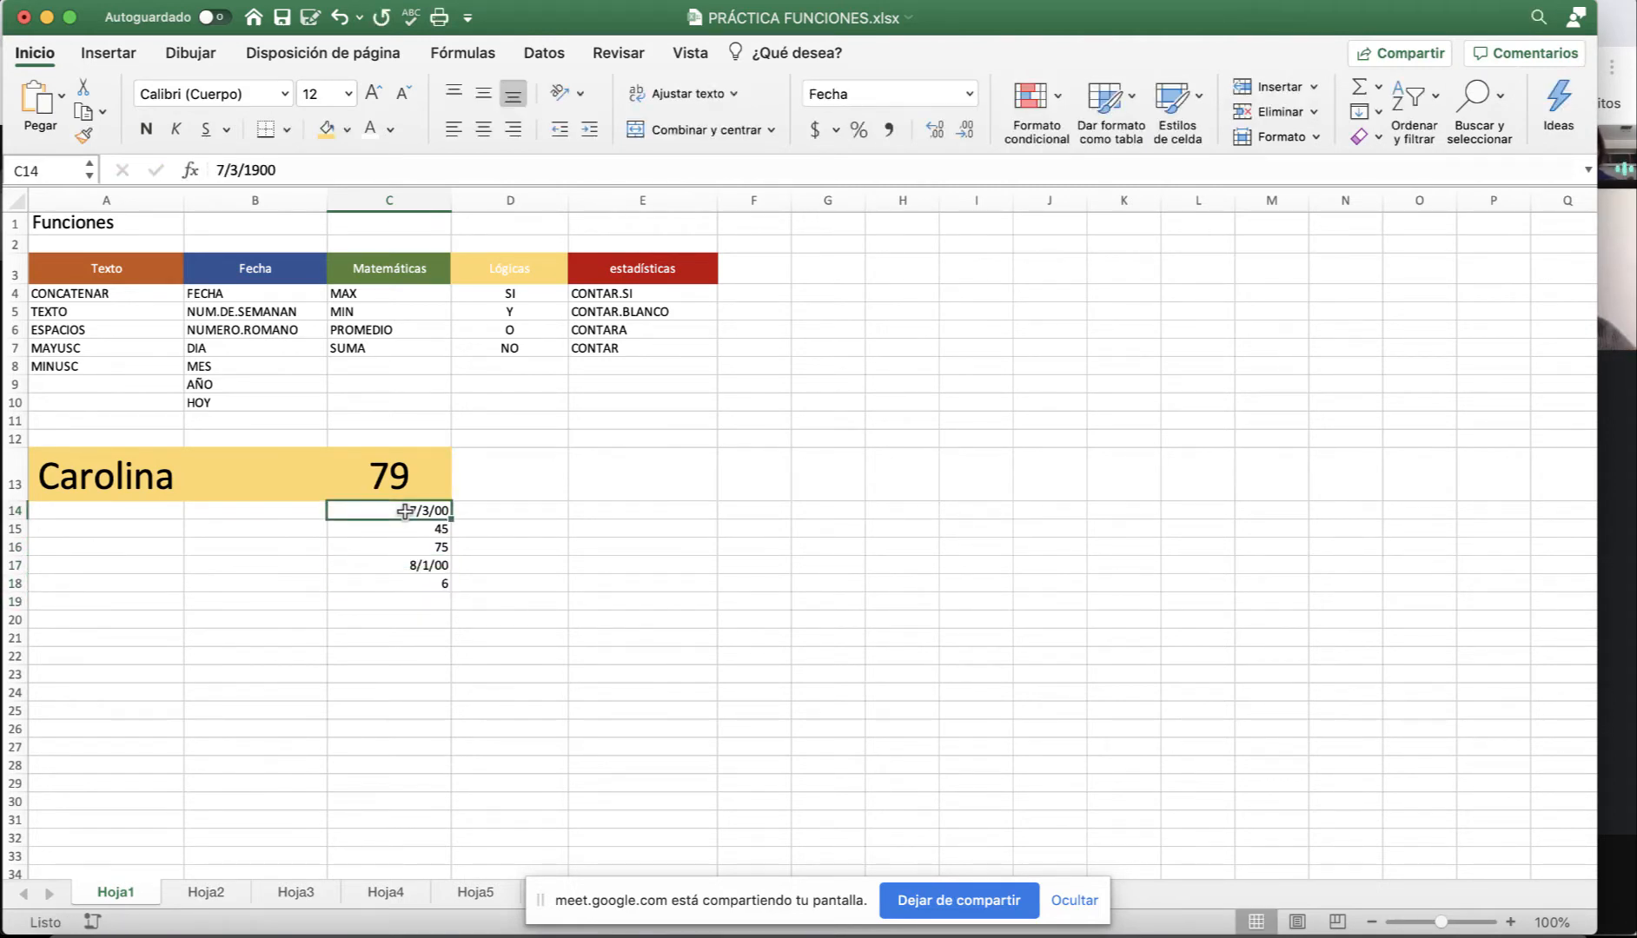
key("Delete")
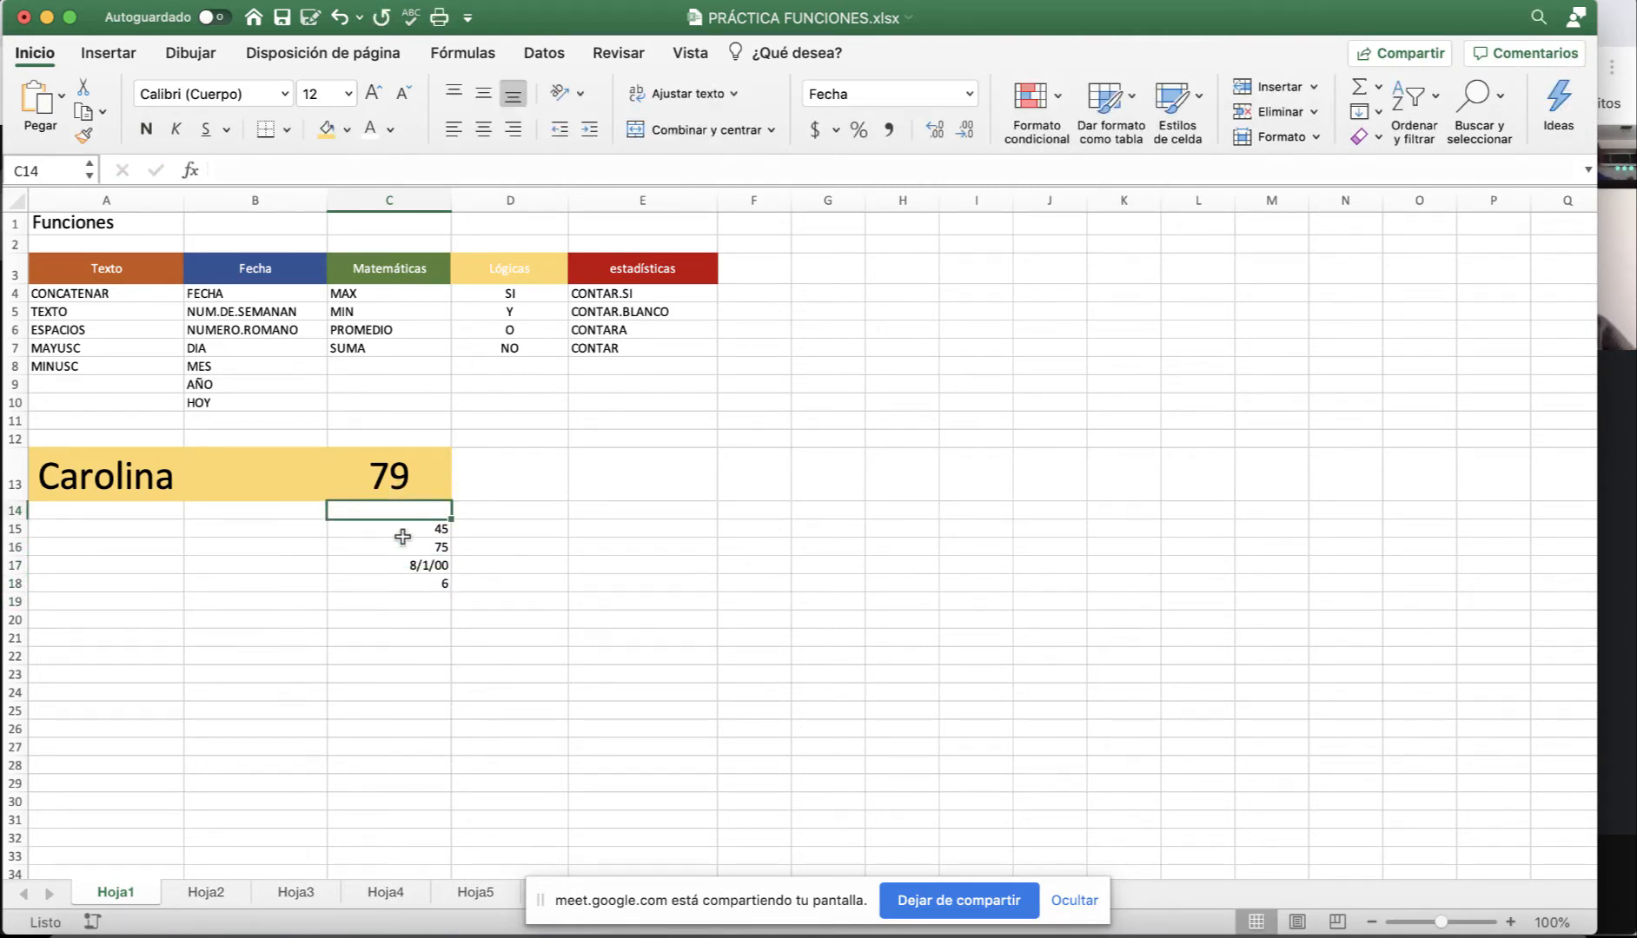
Format C15:C18 as Número with no decimal places.
left_click_drag(413, 531, 422, 587)
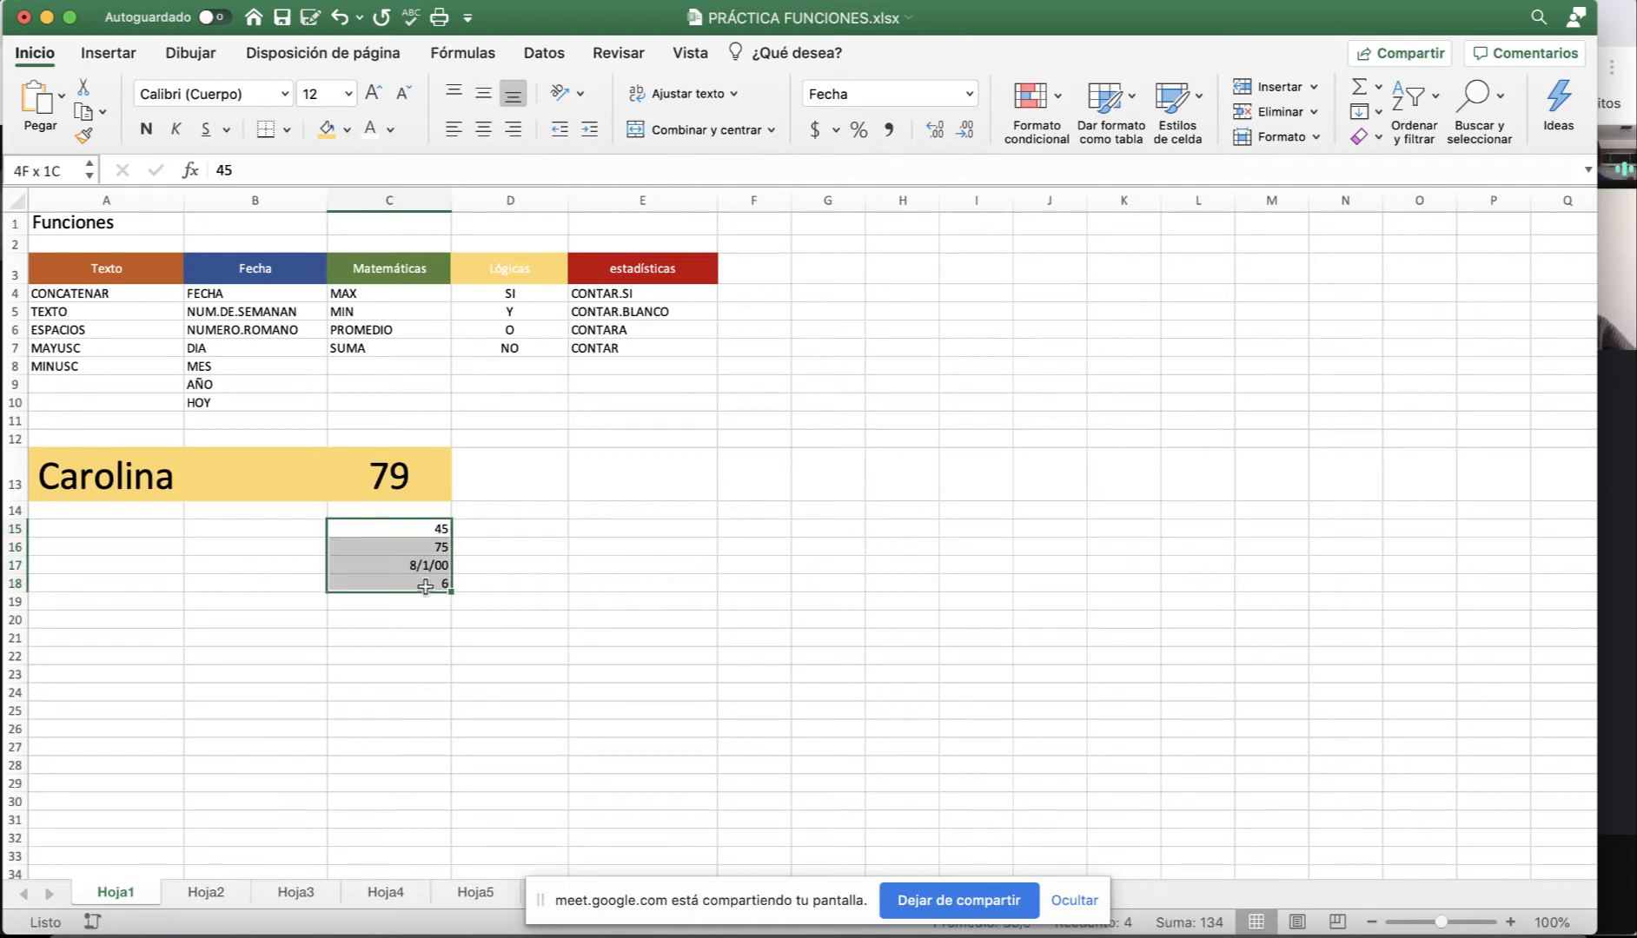
left_click(969, 93)
left_click(886, 166)
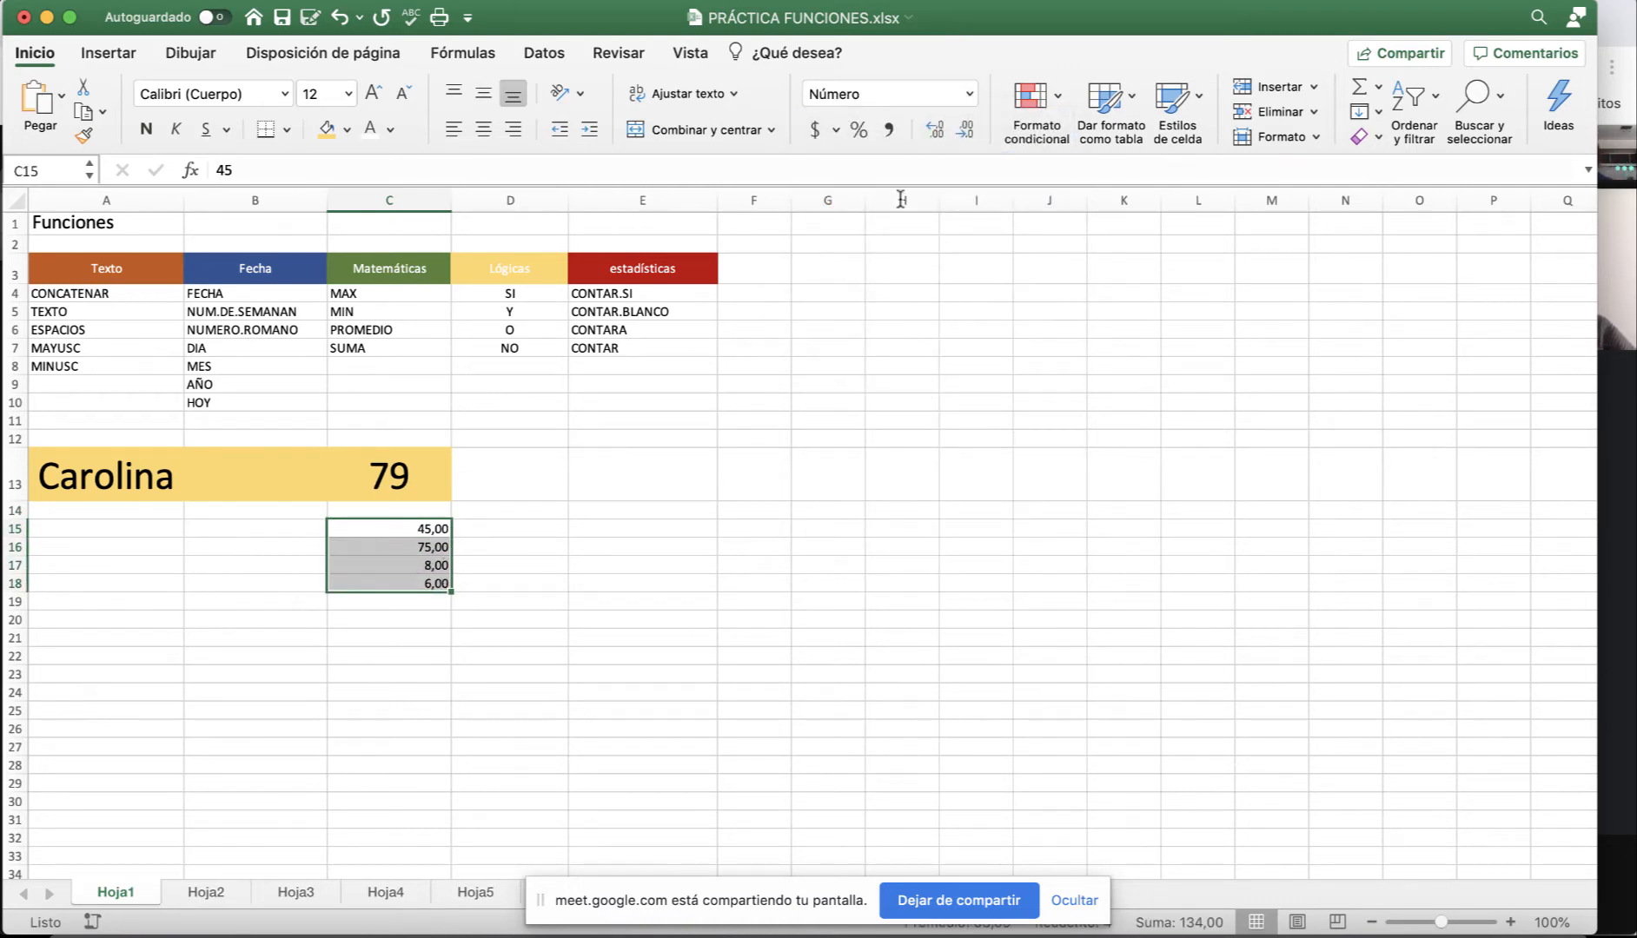
left_click(964, 129)
left_click(964, 130)
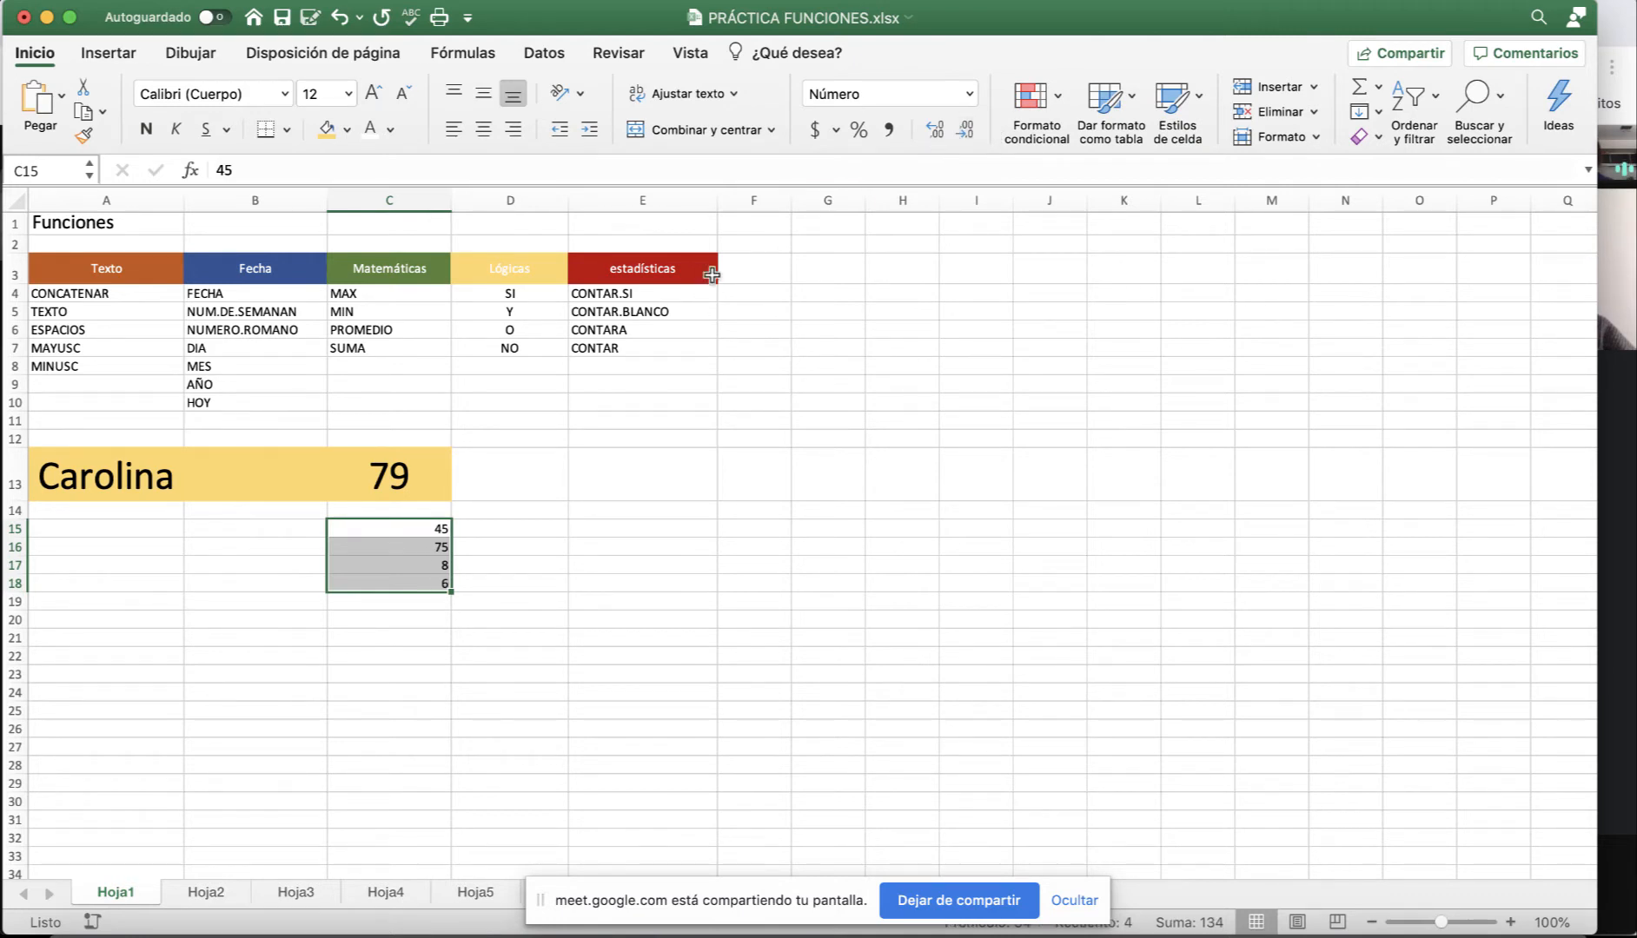
Enter 54 in C14, which displays as the date 23/2/00.
left_click(408, 507)
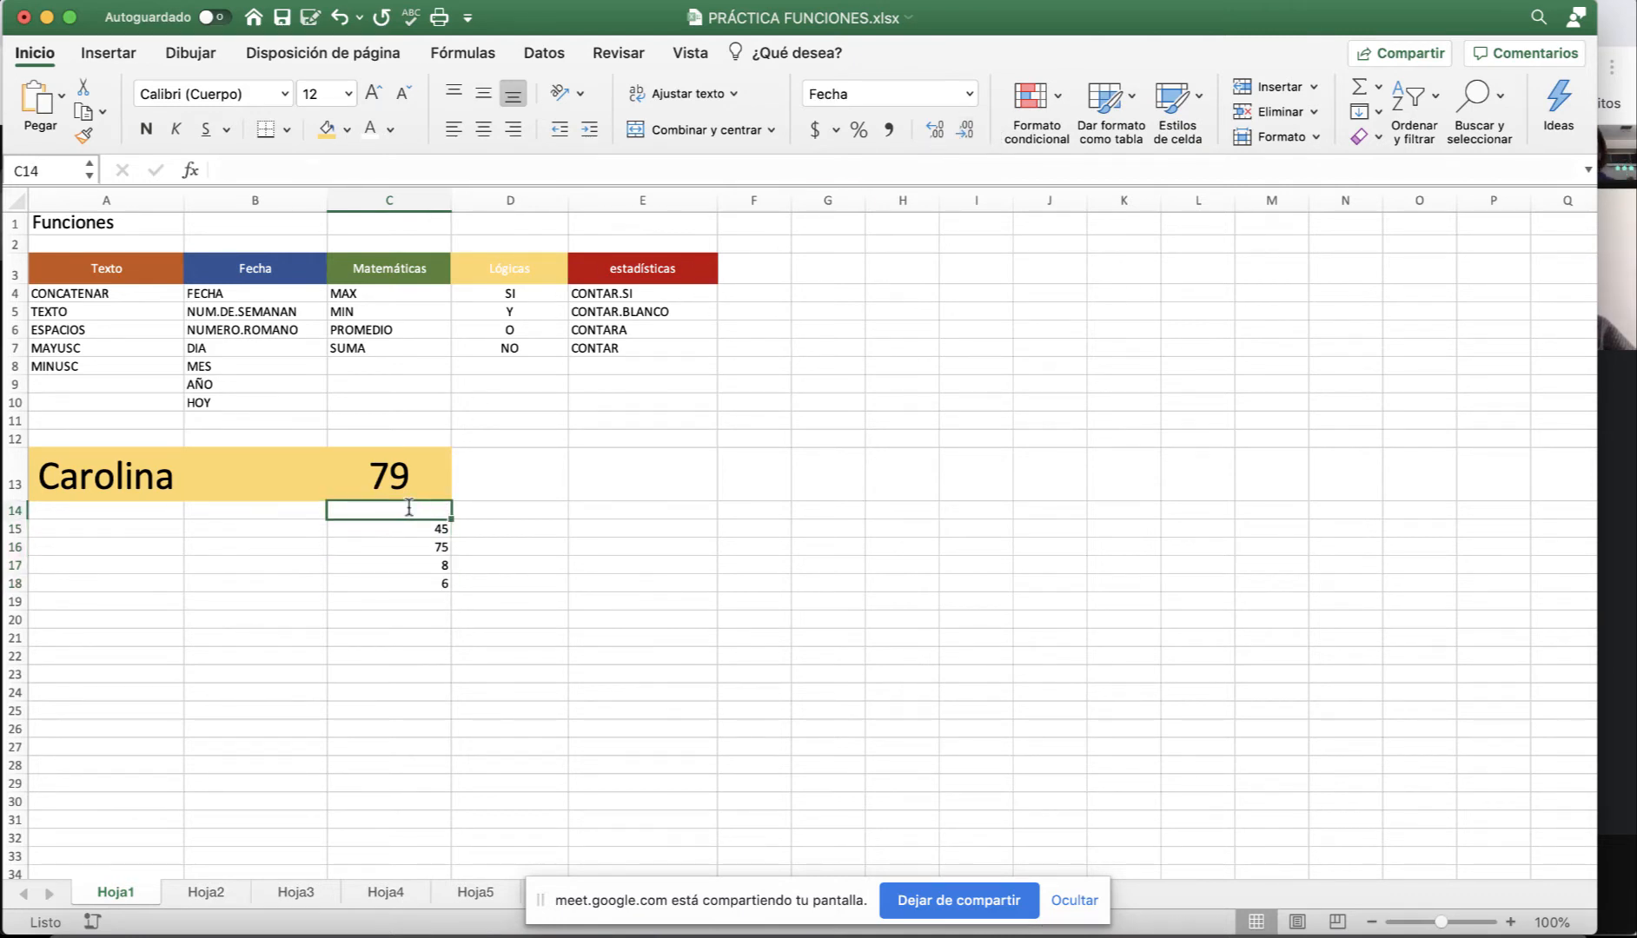
type("54")
key("Return")
scroll(421, 531, "right", 3)
scroll(507, 527, "left", 3)
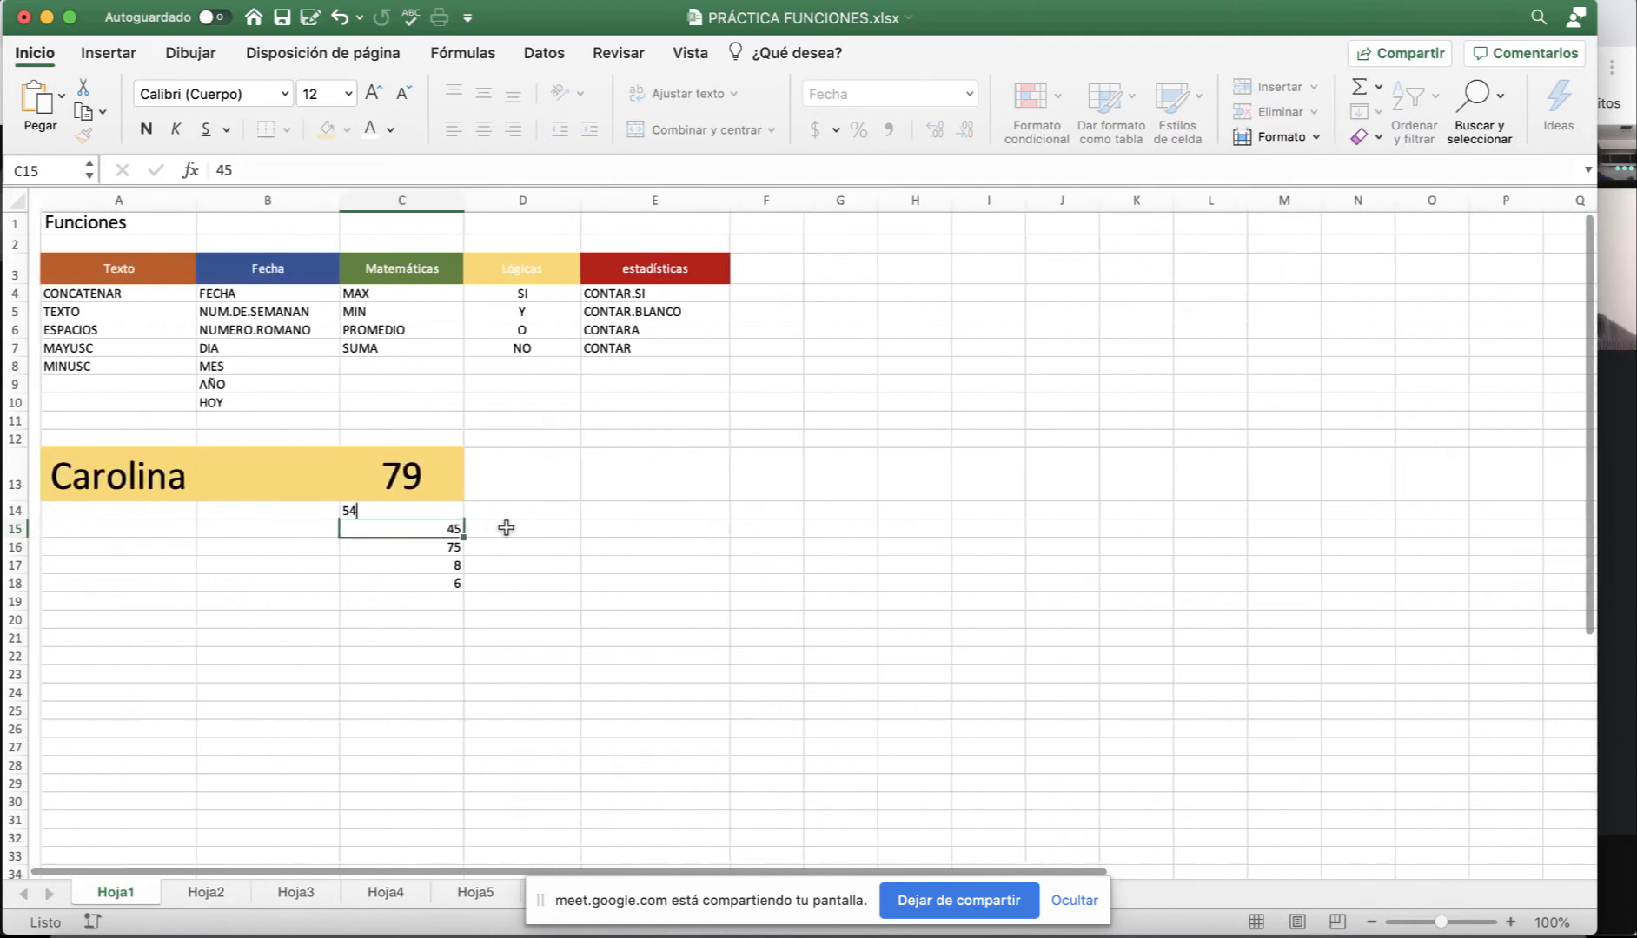
left_click(402, 508)
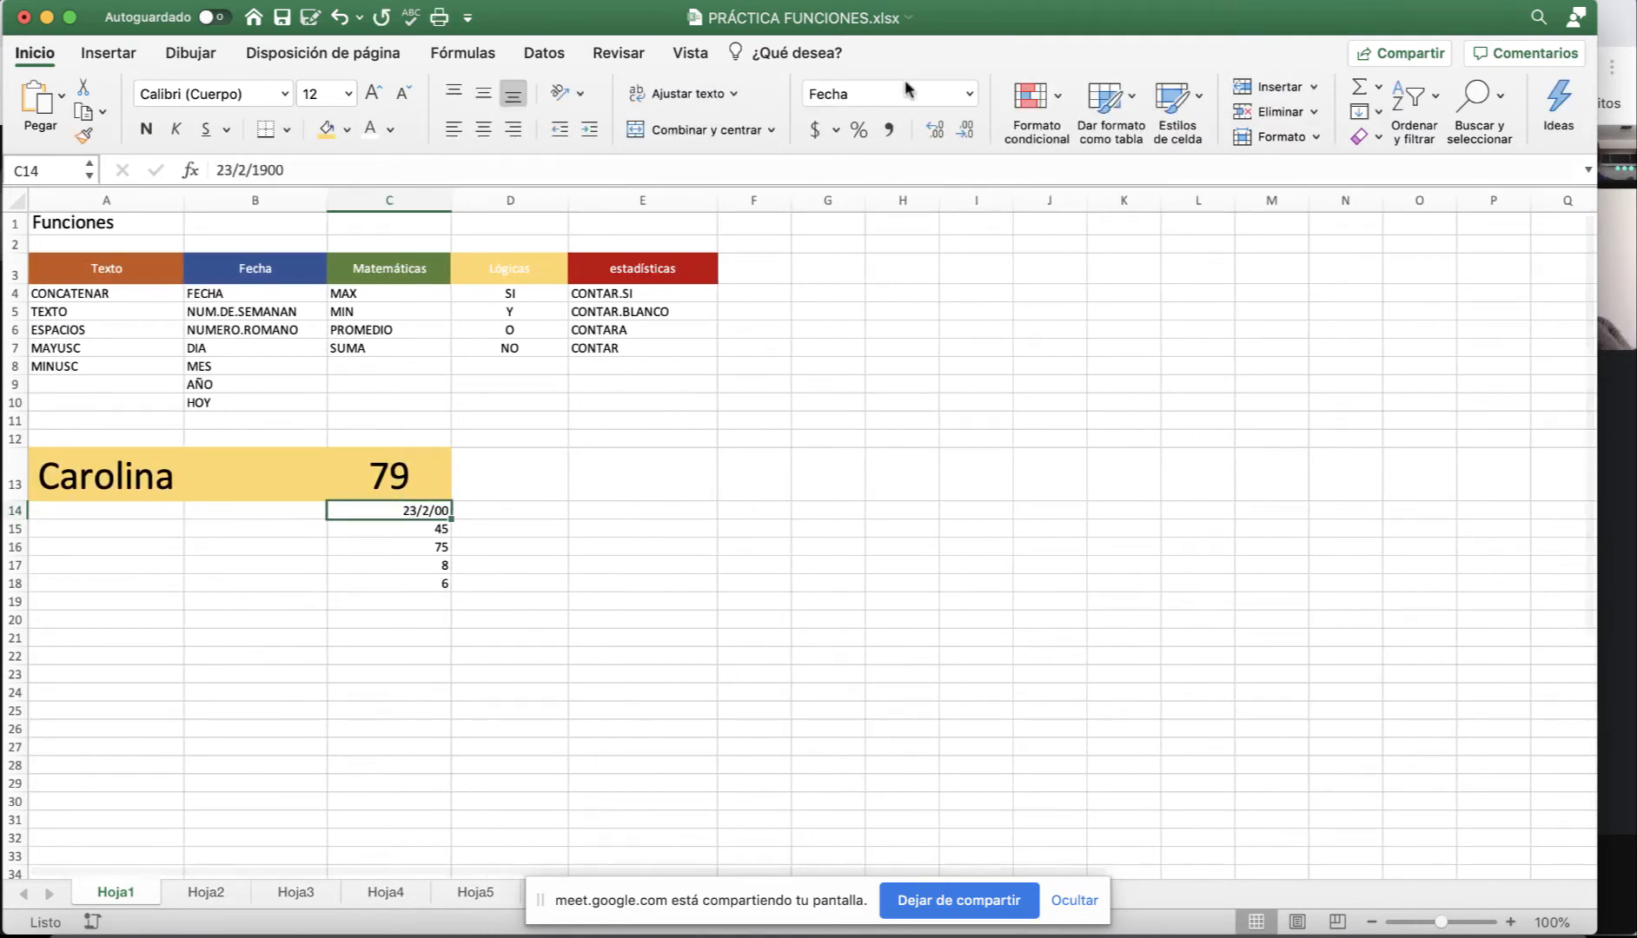
left_click(1360, 138)
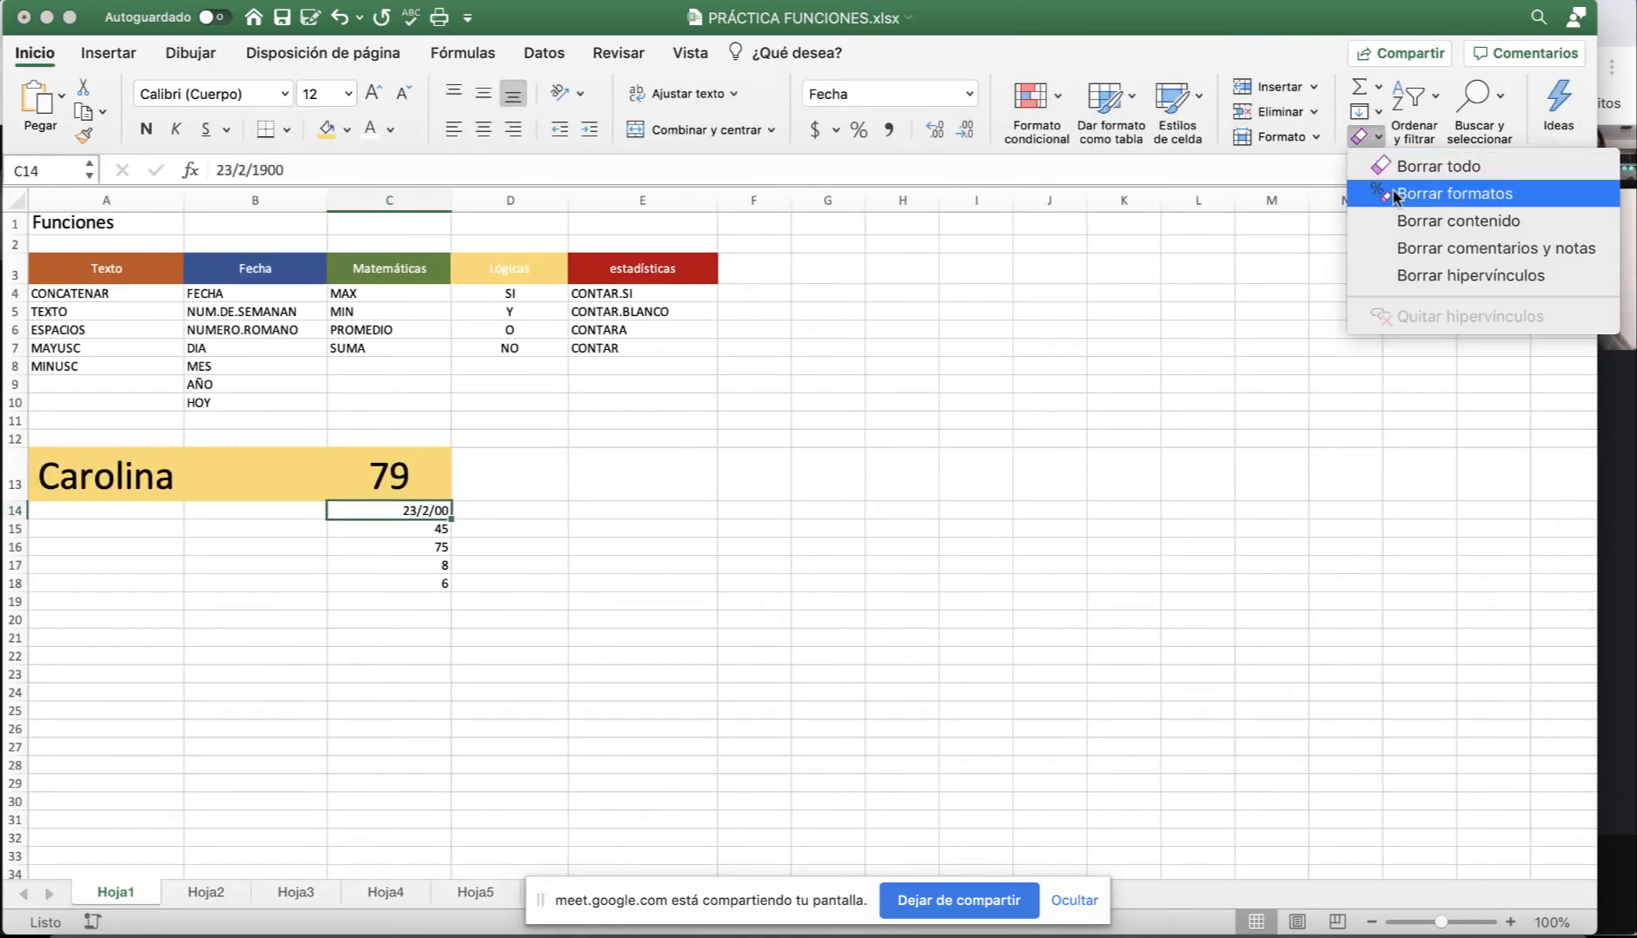
Clear C14's date format and enlarge the numbers in C14:C18 to size 20.
left_click(1397, 194)
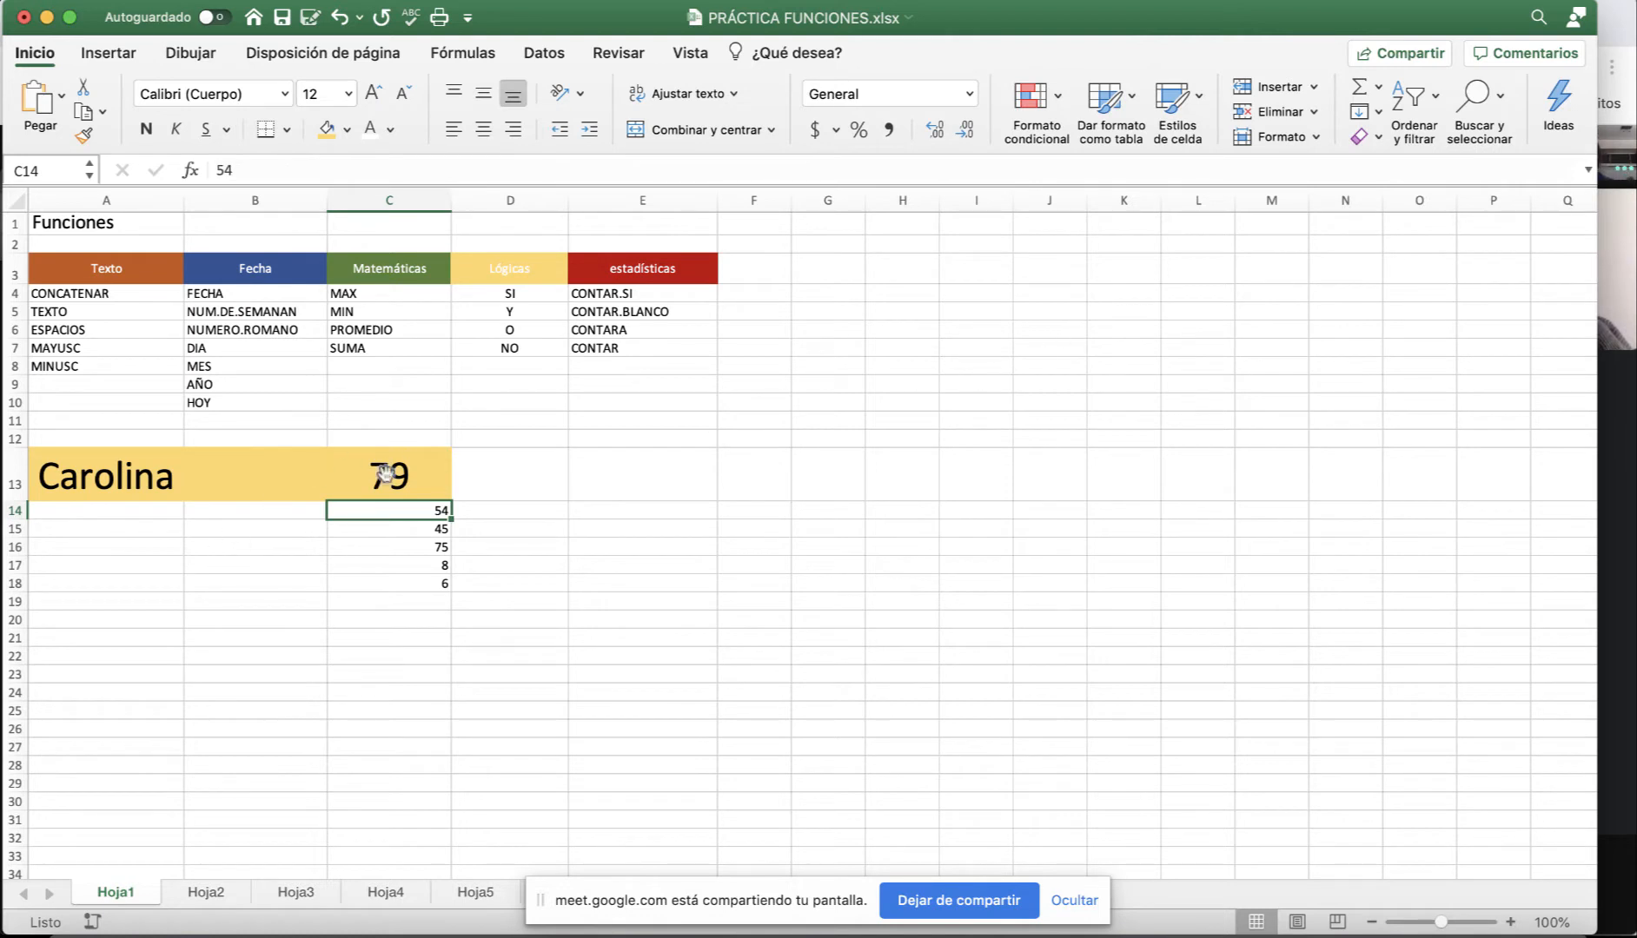
left_click_drag(385, 512, 382, 584)
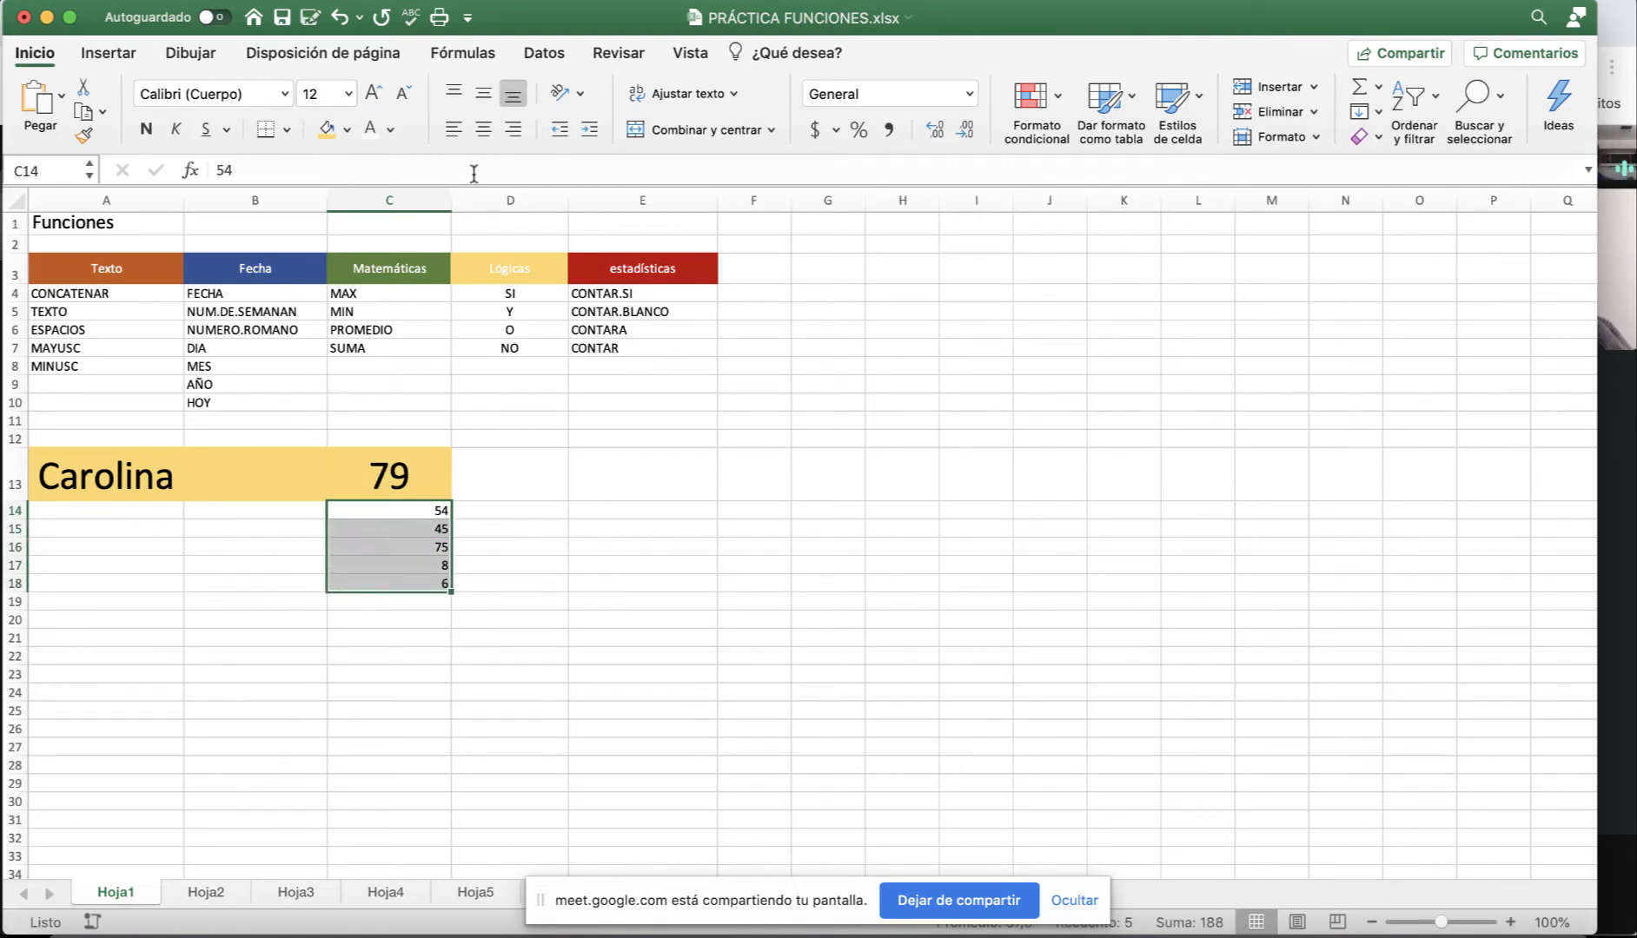
left_click(375, 94)
left_click(375, 94)
left_click(376, 94)
left_click(375, 94)
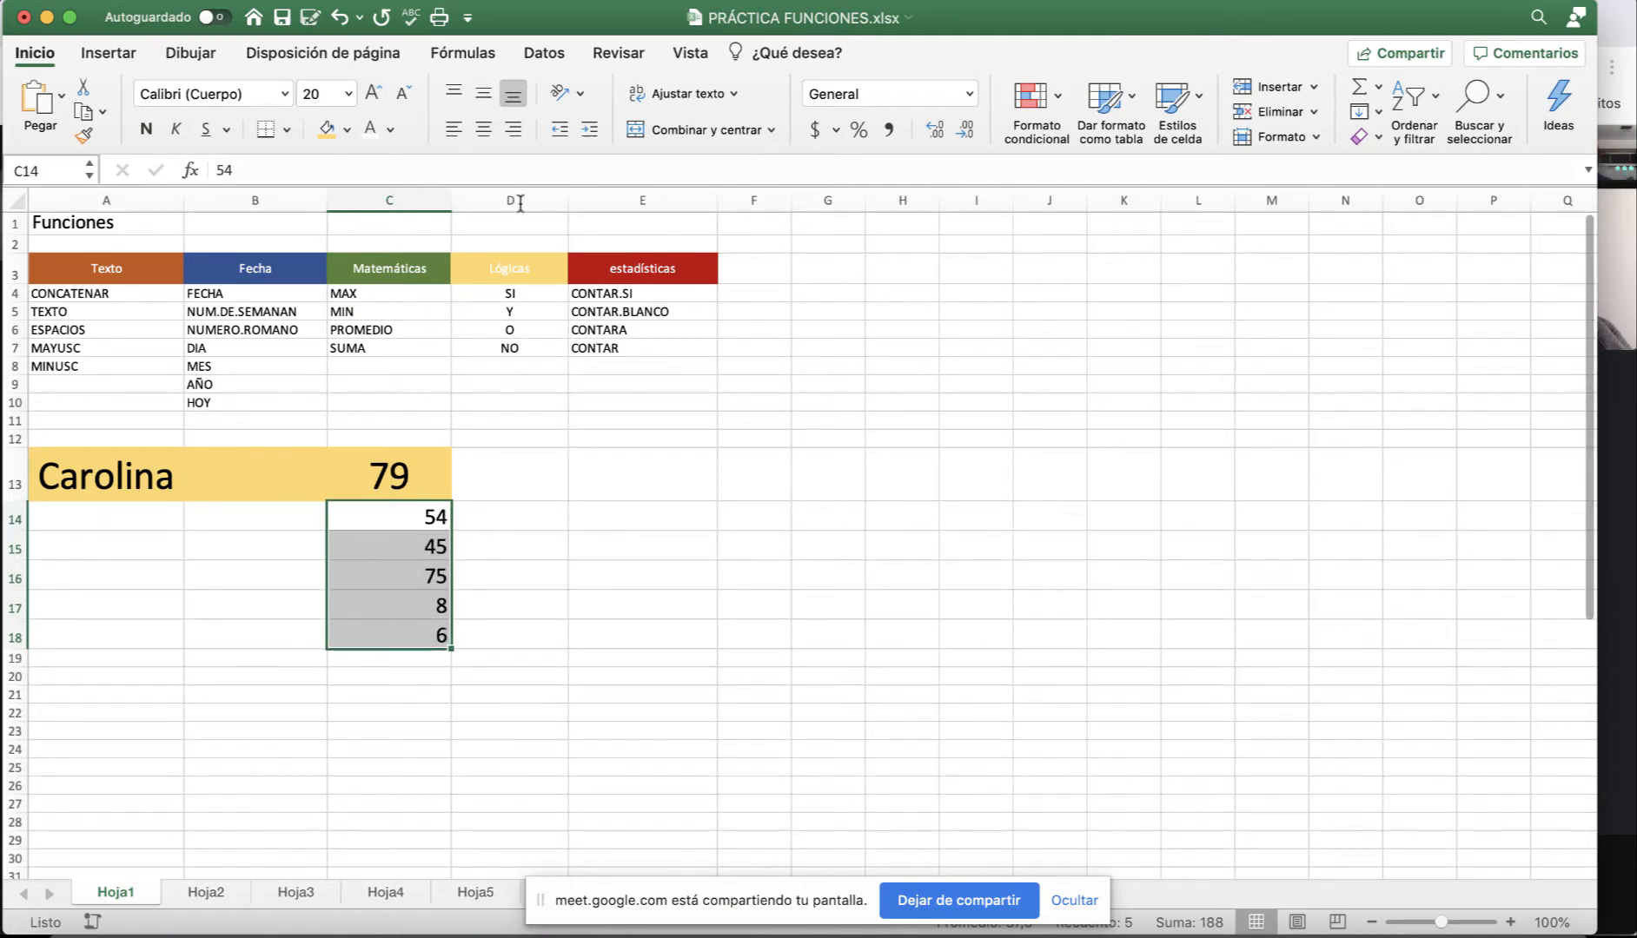
Right-align the 79 in C13.
left_click(417, 471)
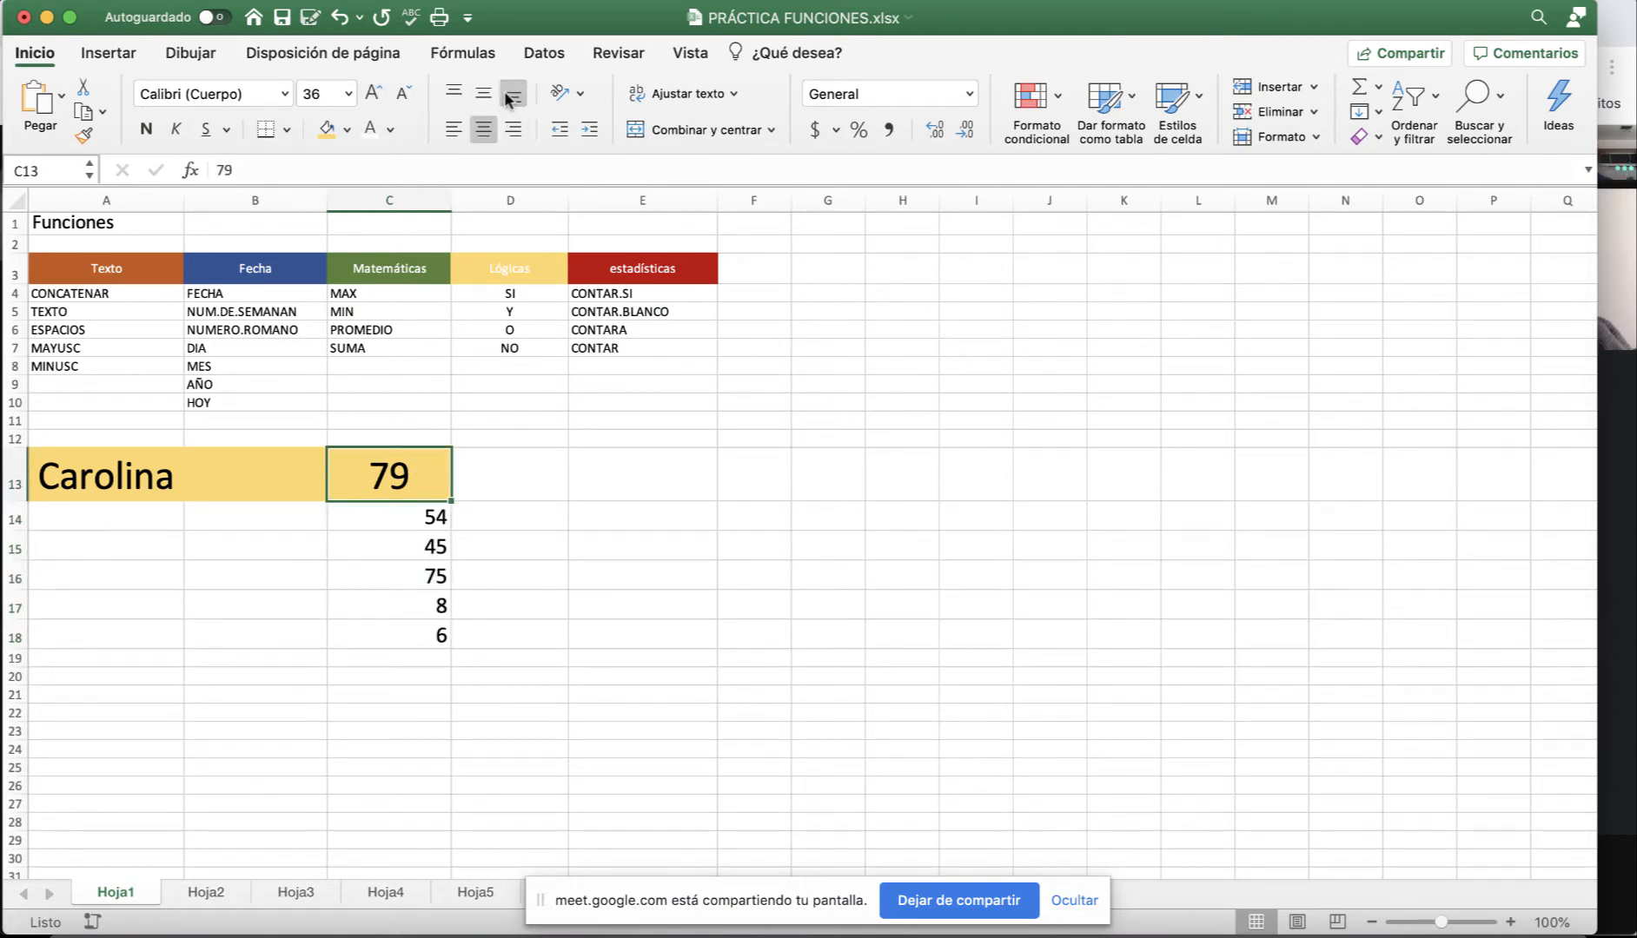
left_click(514, 129)
left_click(483, 523)
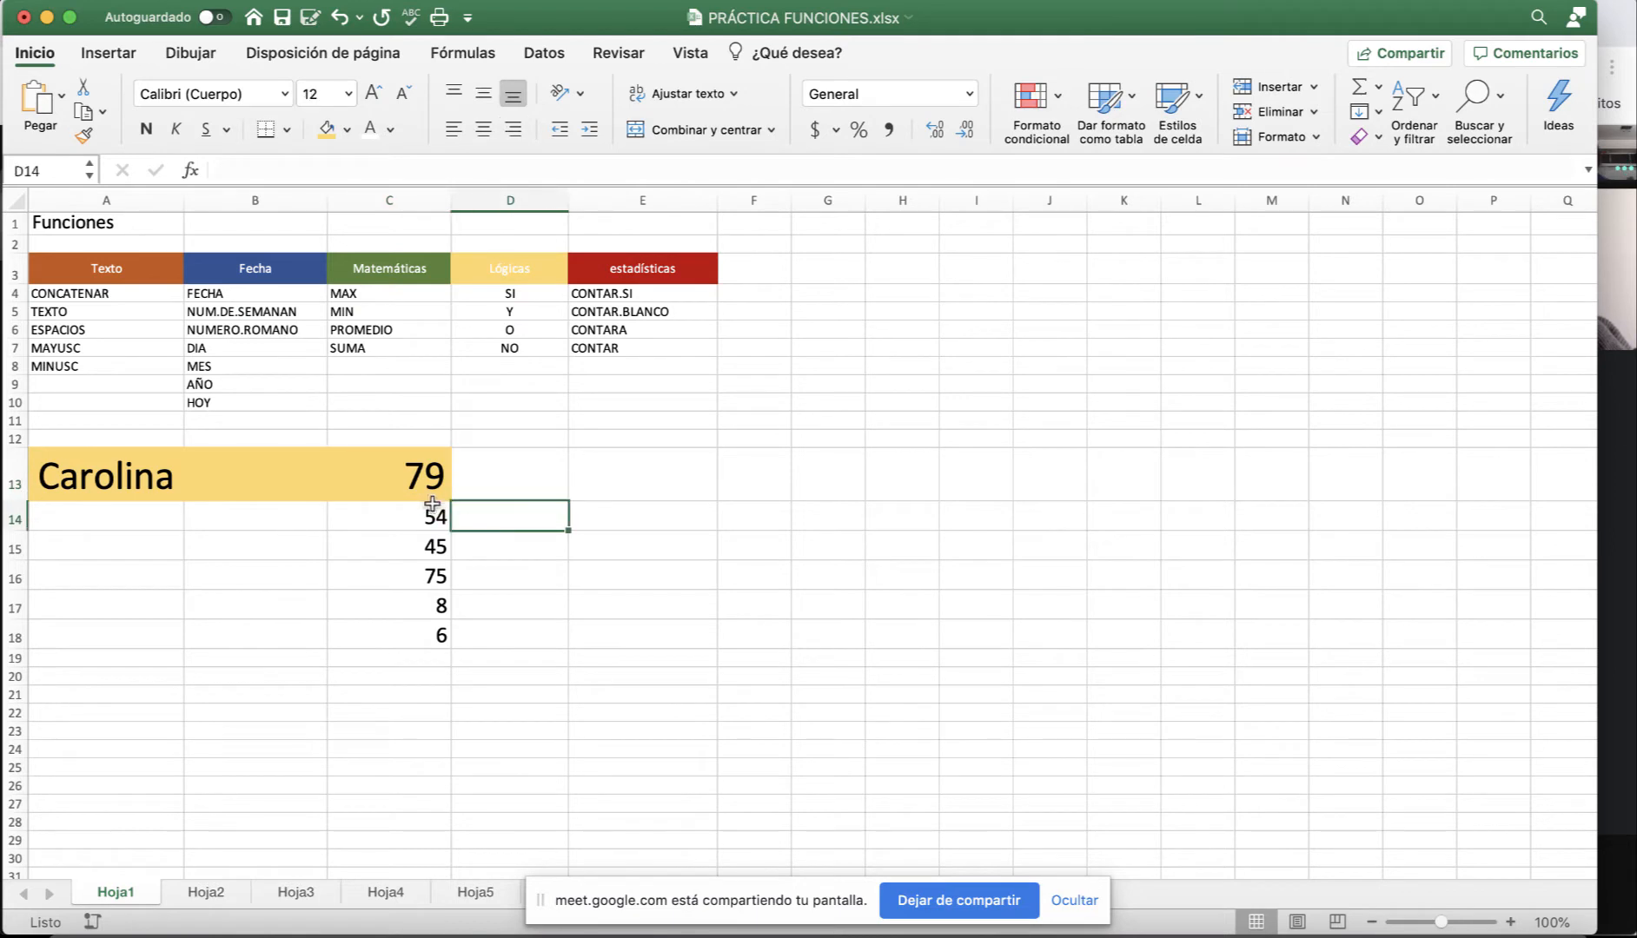
Narrow column C to fit the numbers in C13:C18.
left_click_drag(399, 477, 410, 636)
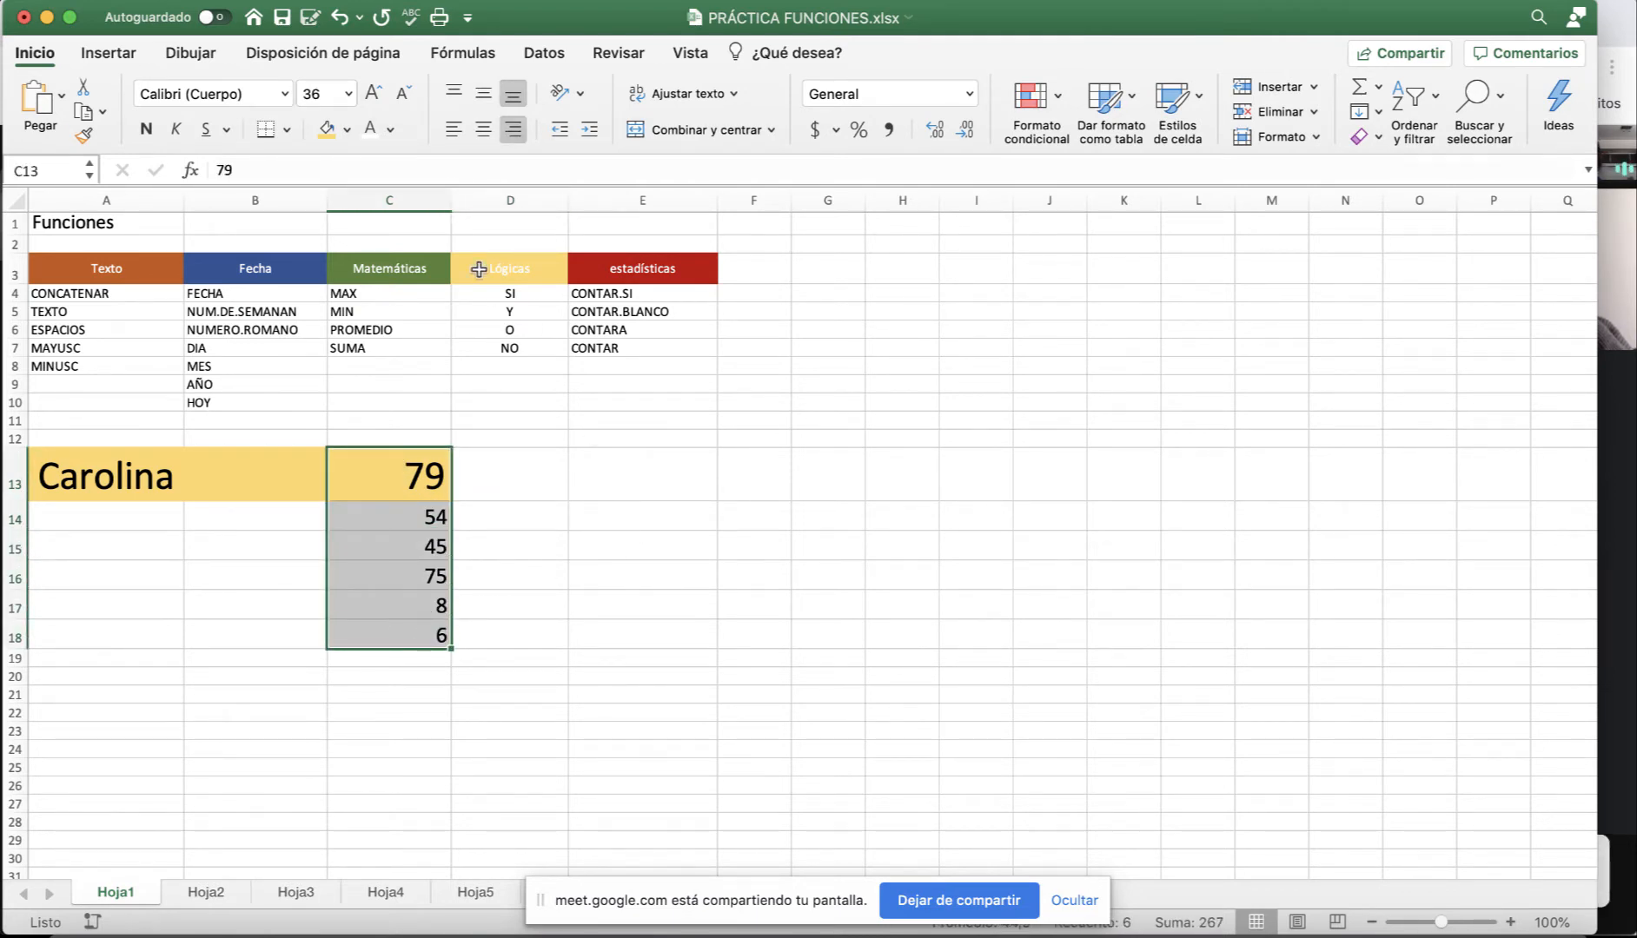
mouse_move(449, 201)
left_mouse_down()
mouse_move(584, 204)
mouse_move(431, 200)
left_mouse_up()
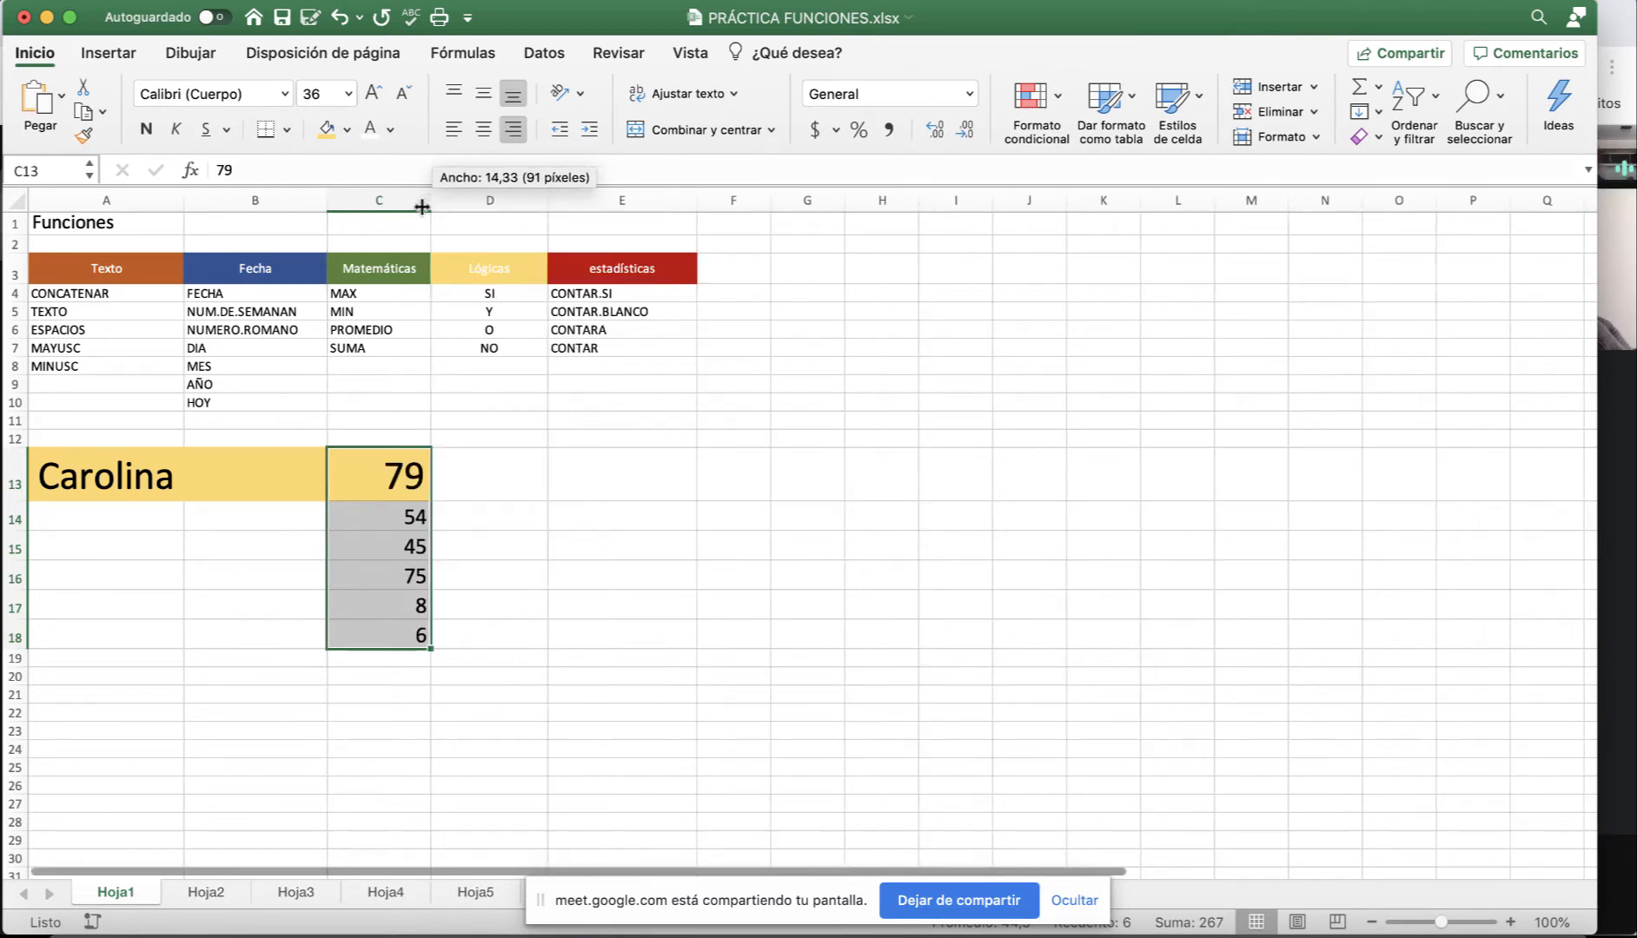
mouse_move(11, 650)
left_mouse_down()
mouse_move(14, 664)
mouse_move(15, 648)
left_mouse_up()
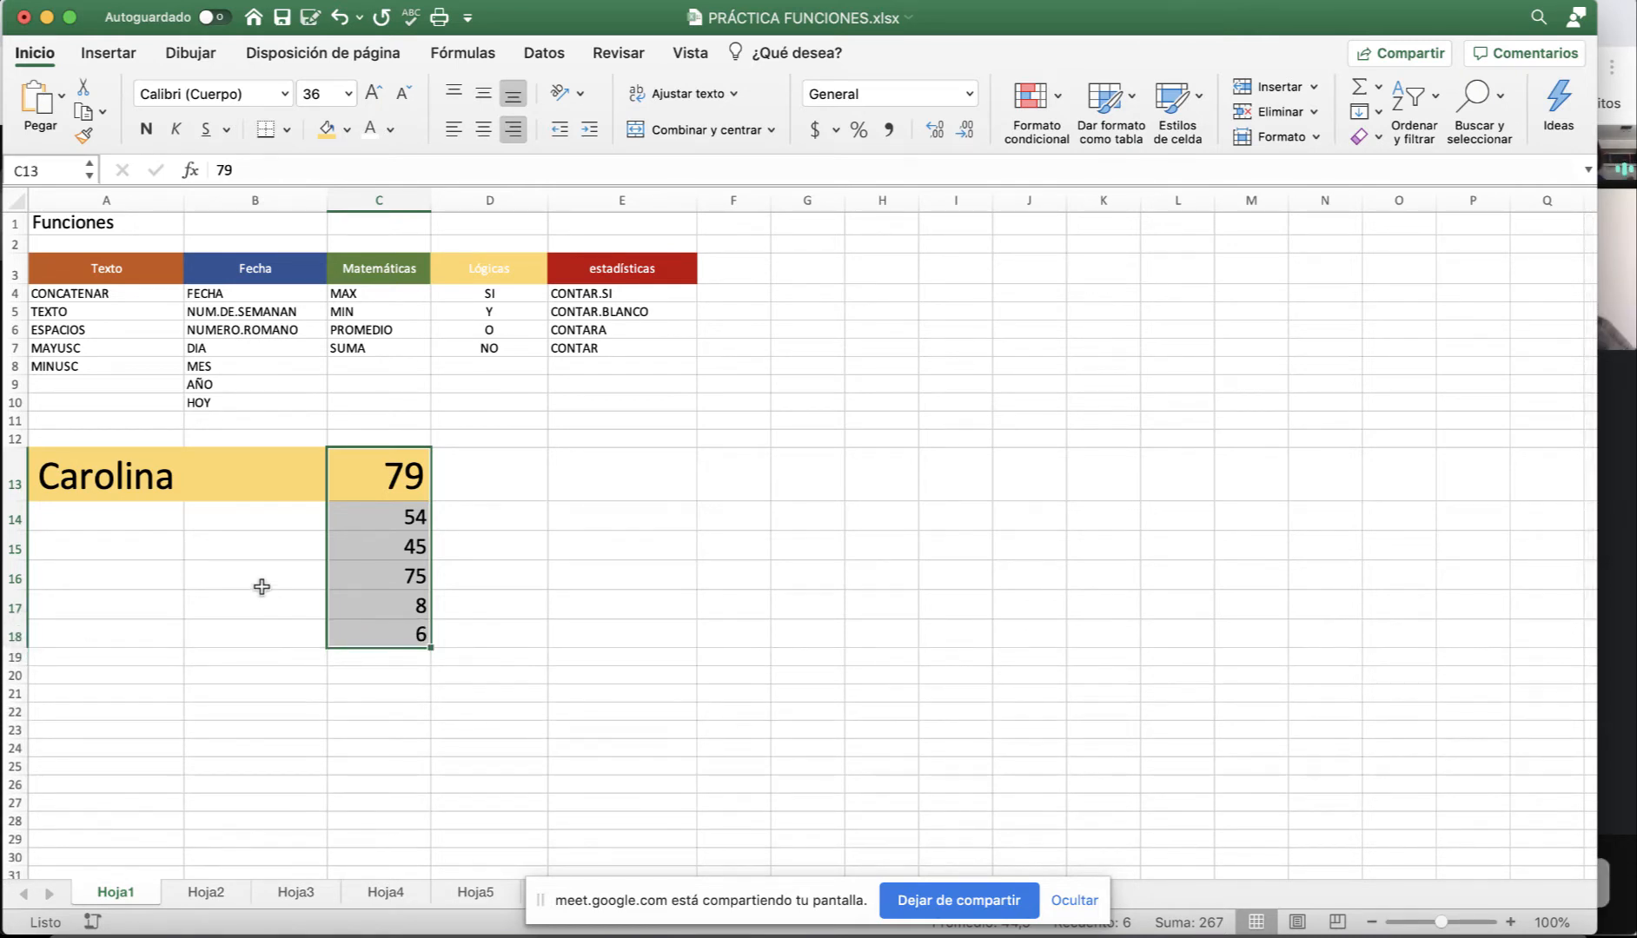
left_click(512, 522)
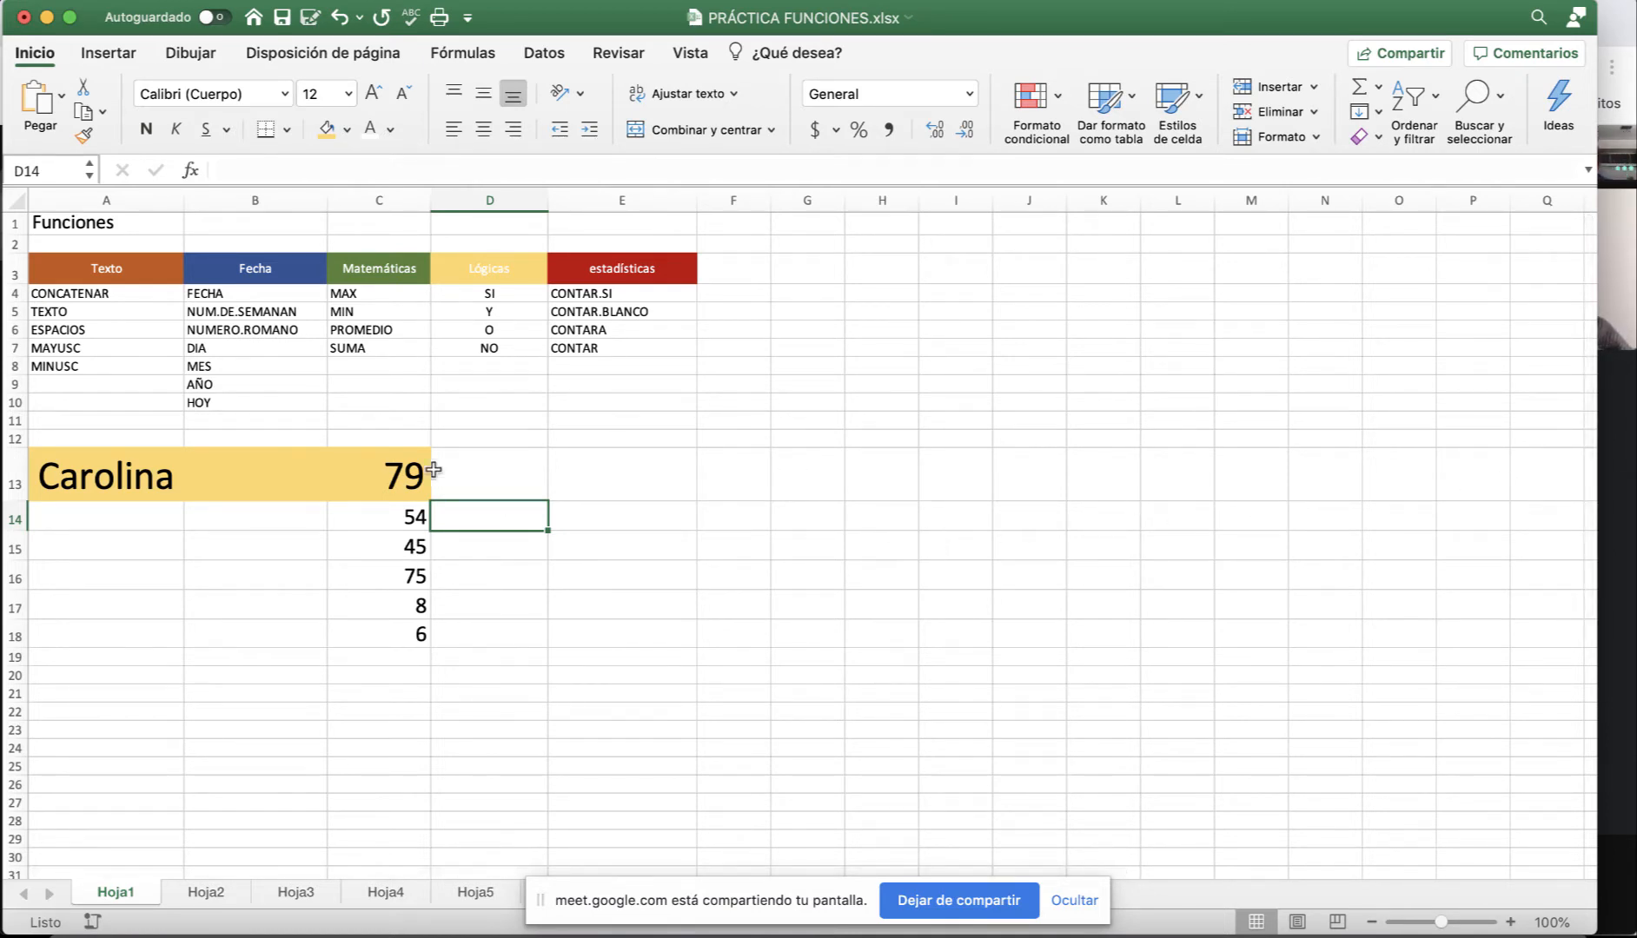
left_click_drag(380, 476, 387, 634)
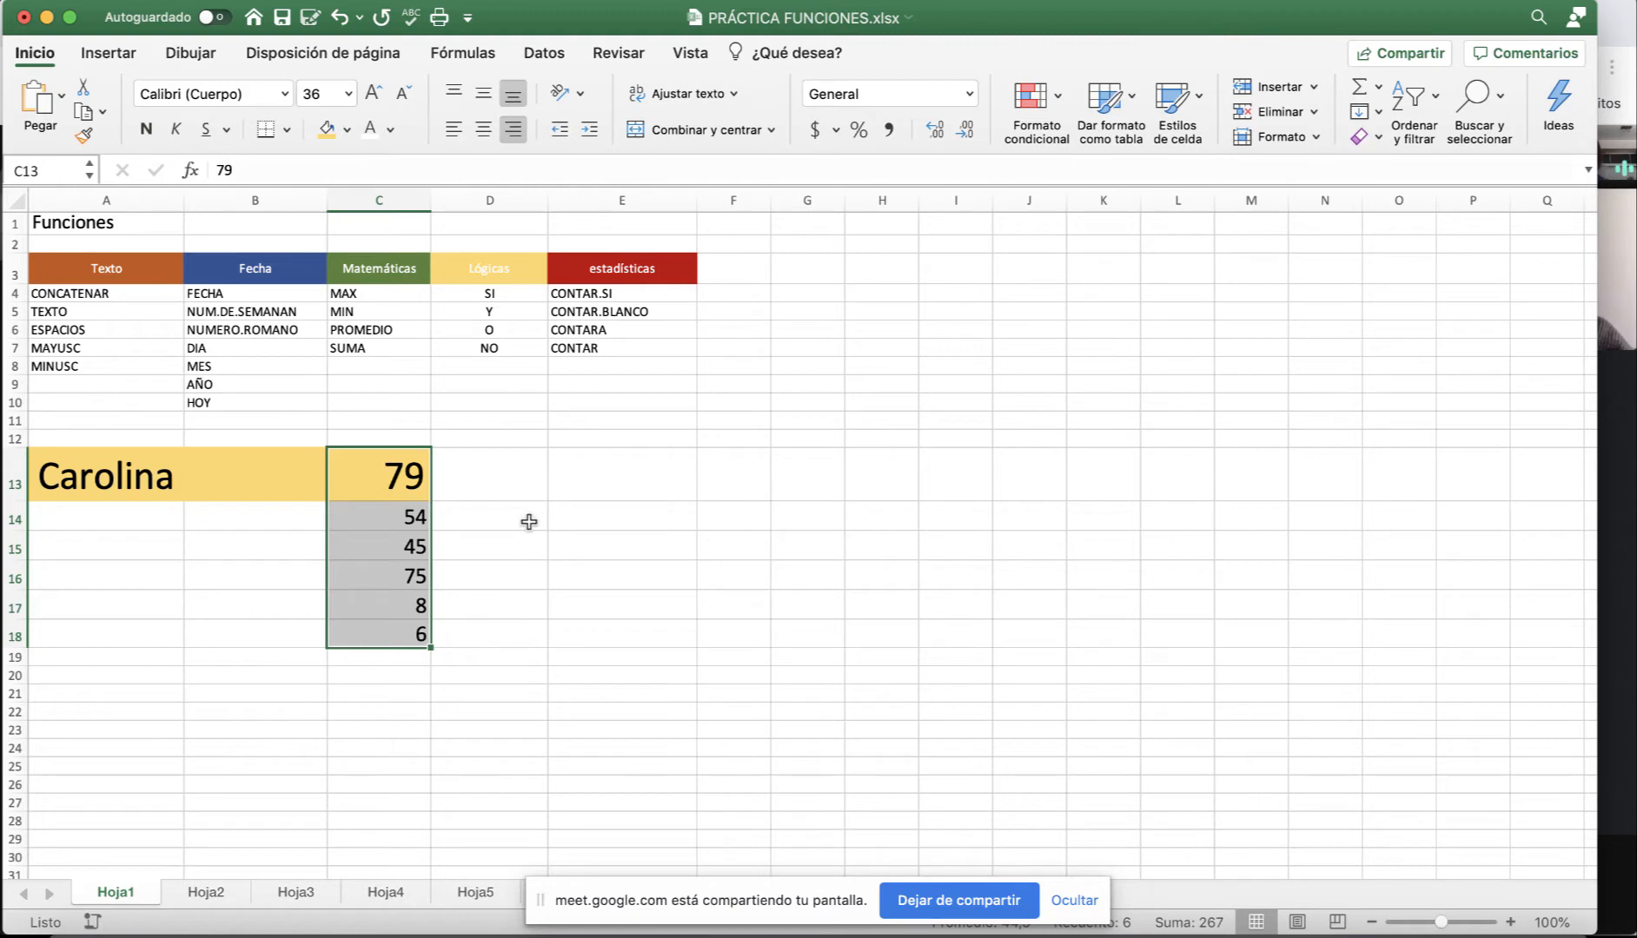
left_click(566, 521)
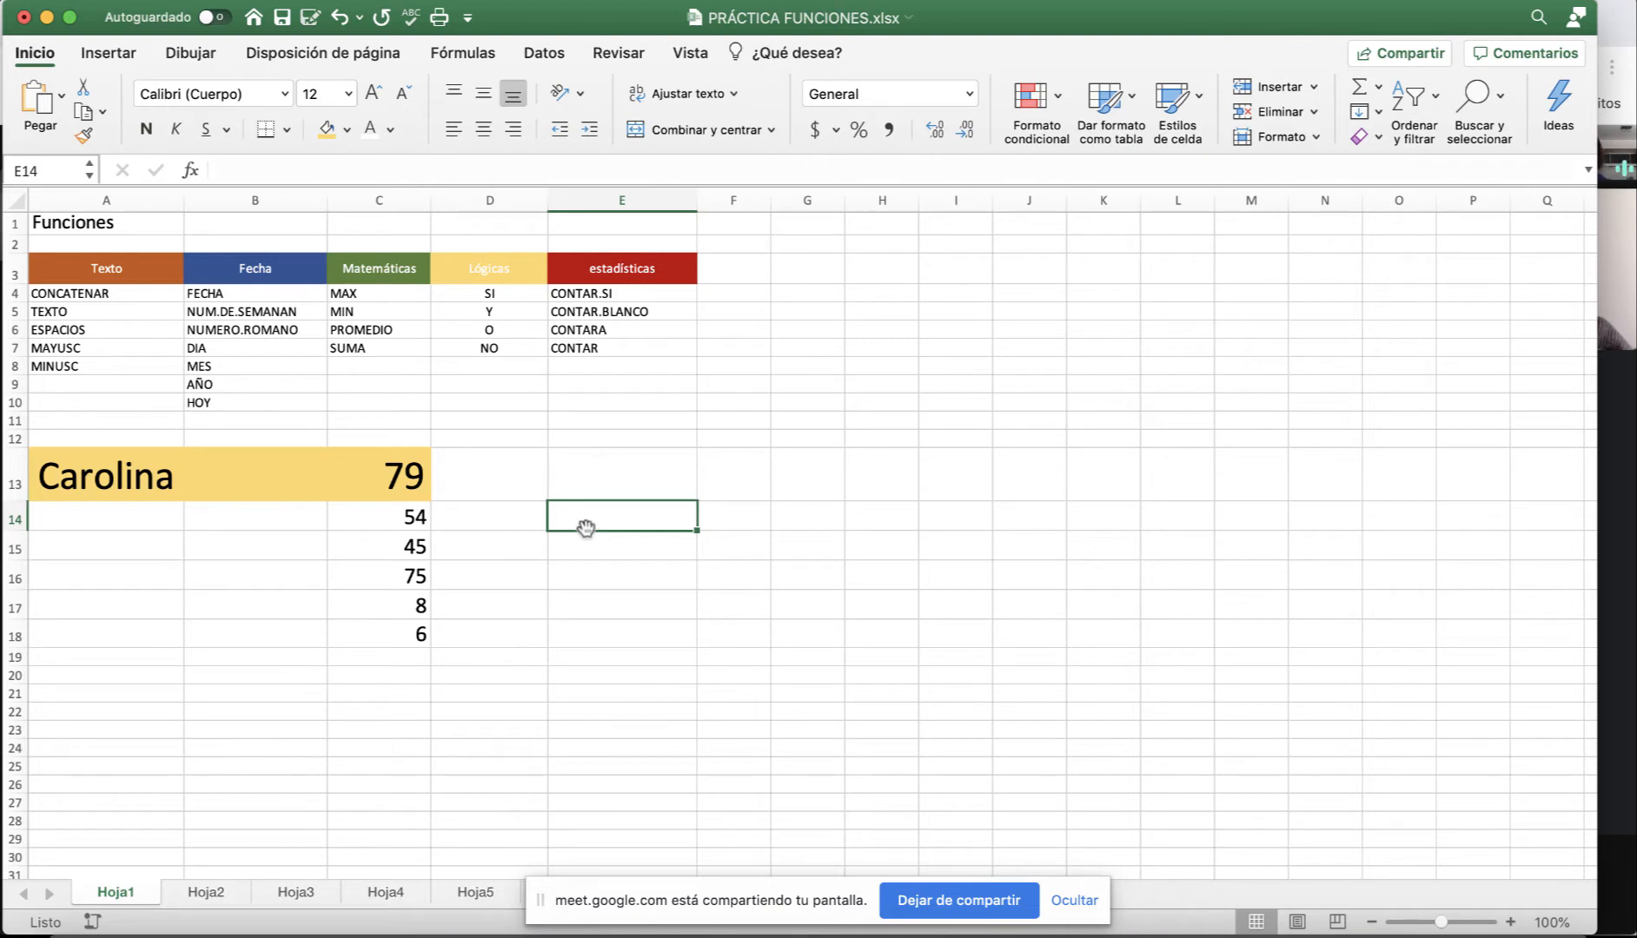
Enter the formula =54+45+75 in E14 and confirm it shows 174.
double_click(586, 527)
type("=54+45+75")
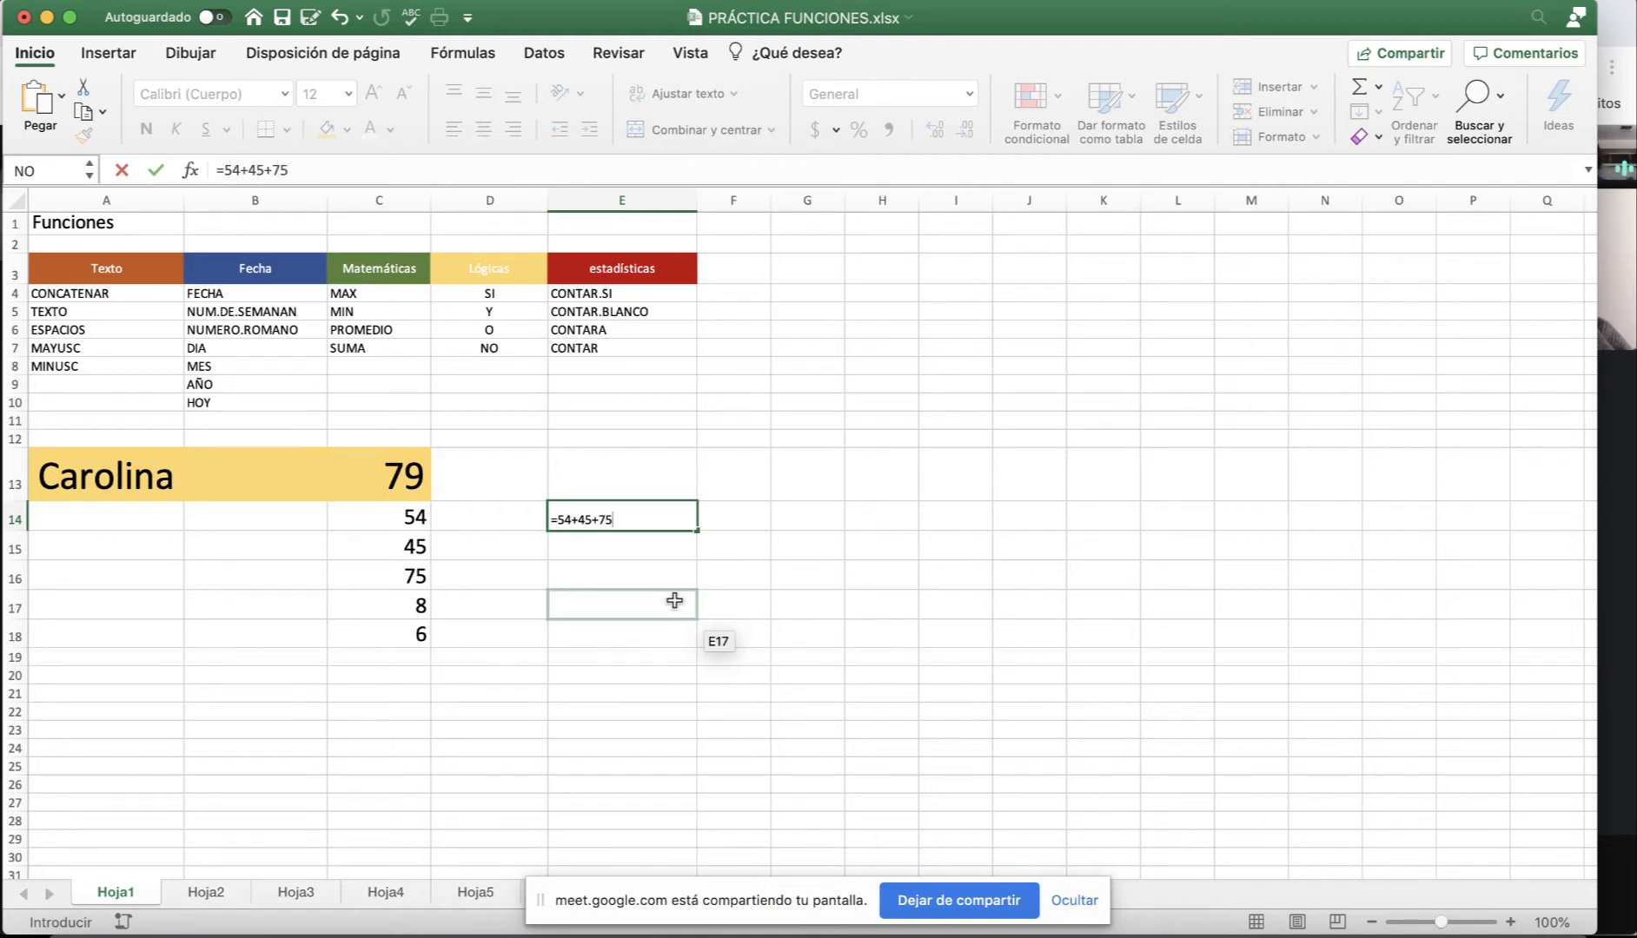
key("Return")
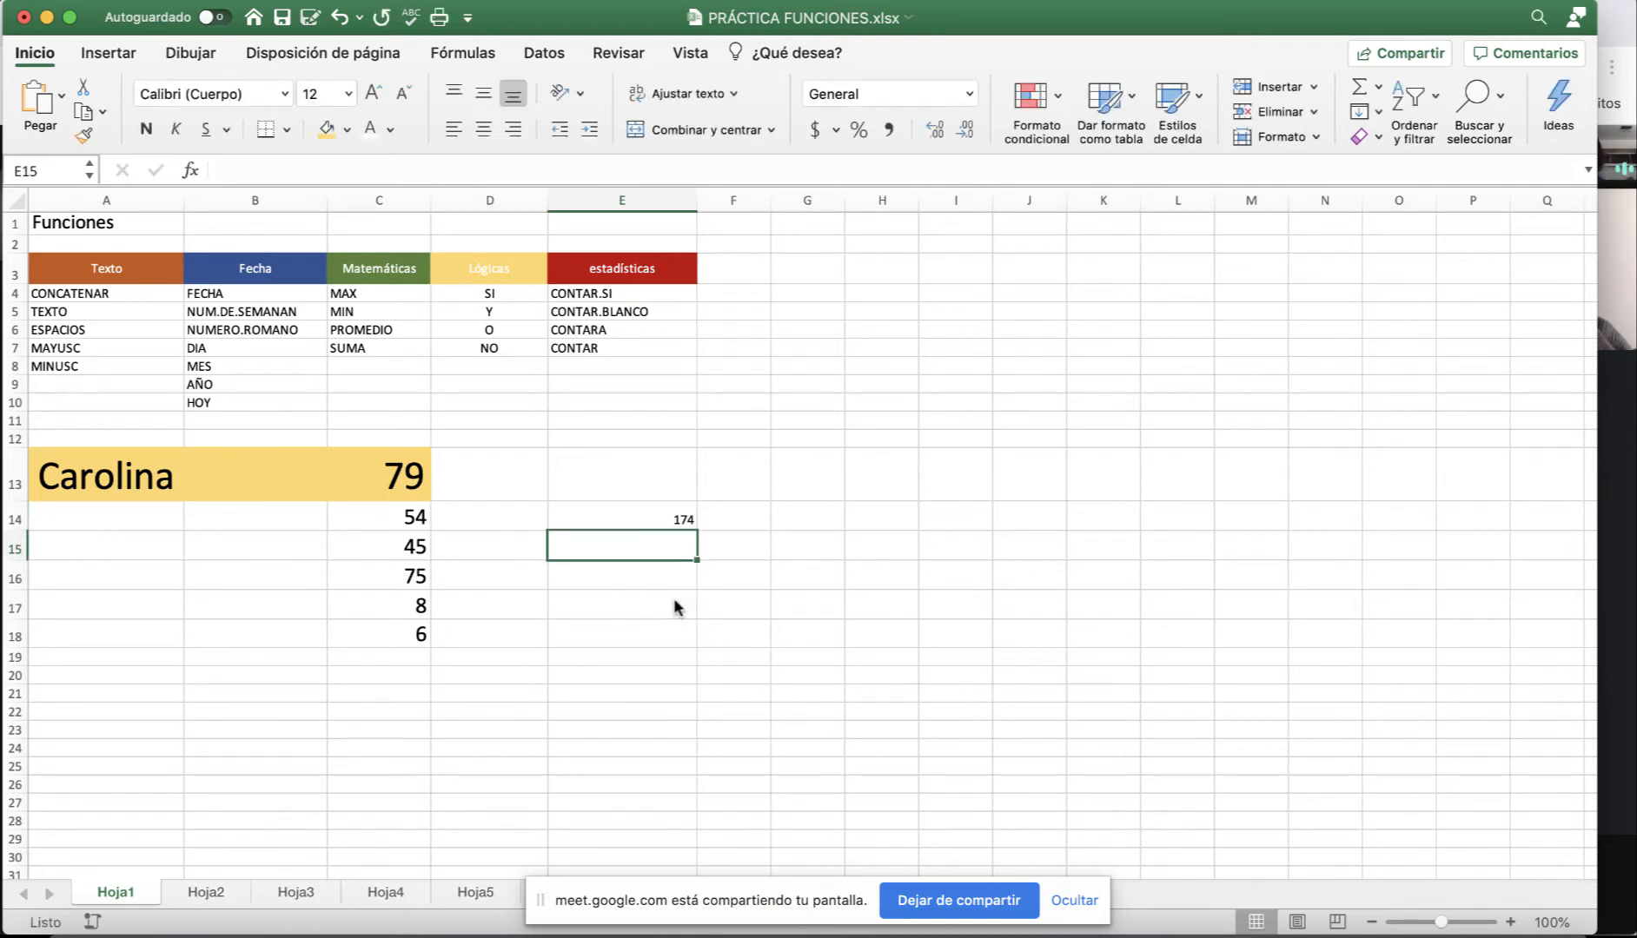
left_click(668, 518)
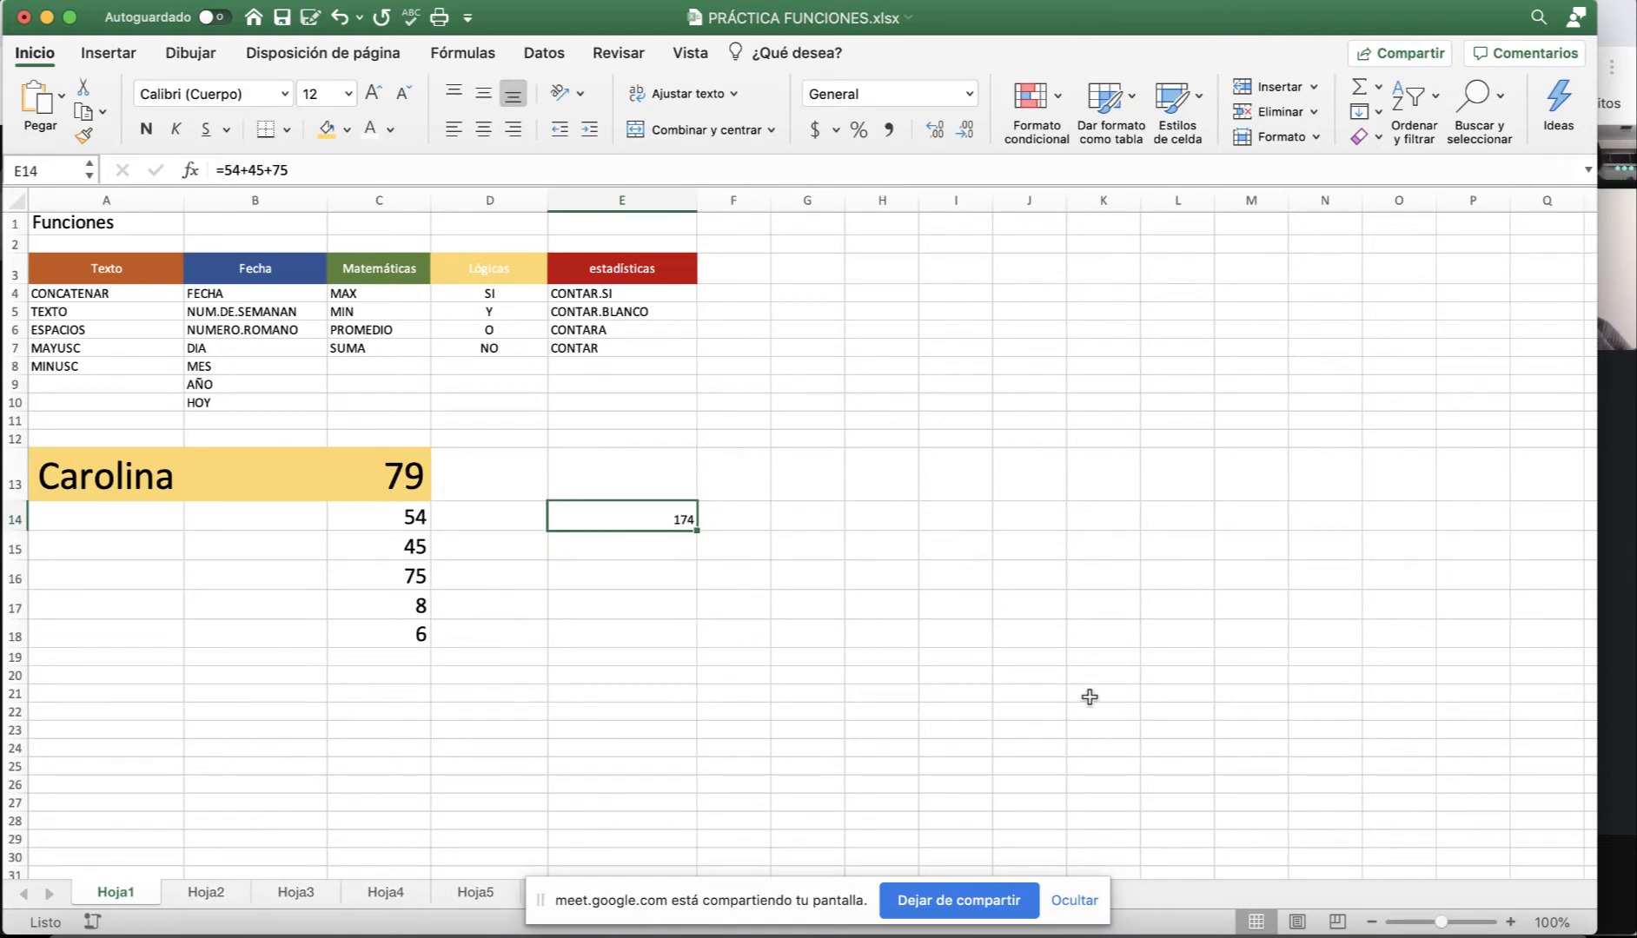
Zoom the sheet in to 160%.
left_click(1510, 922)
left_click(1510, 922)
left_click(1510, 922)
scroll(1117, 760, "down", 5)
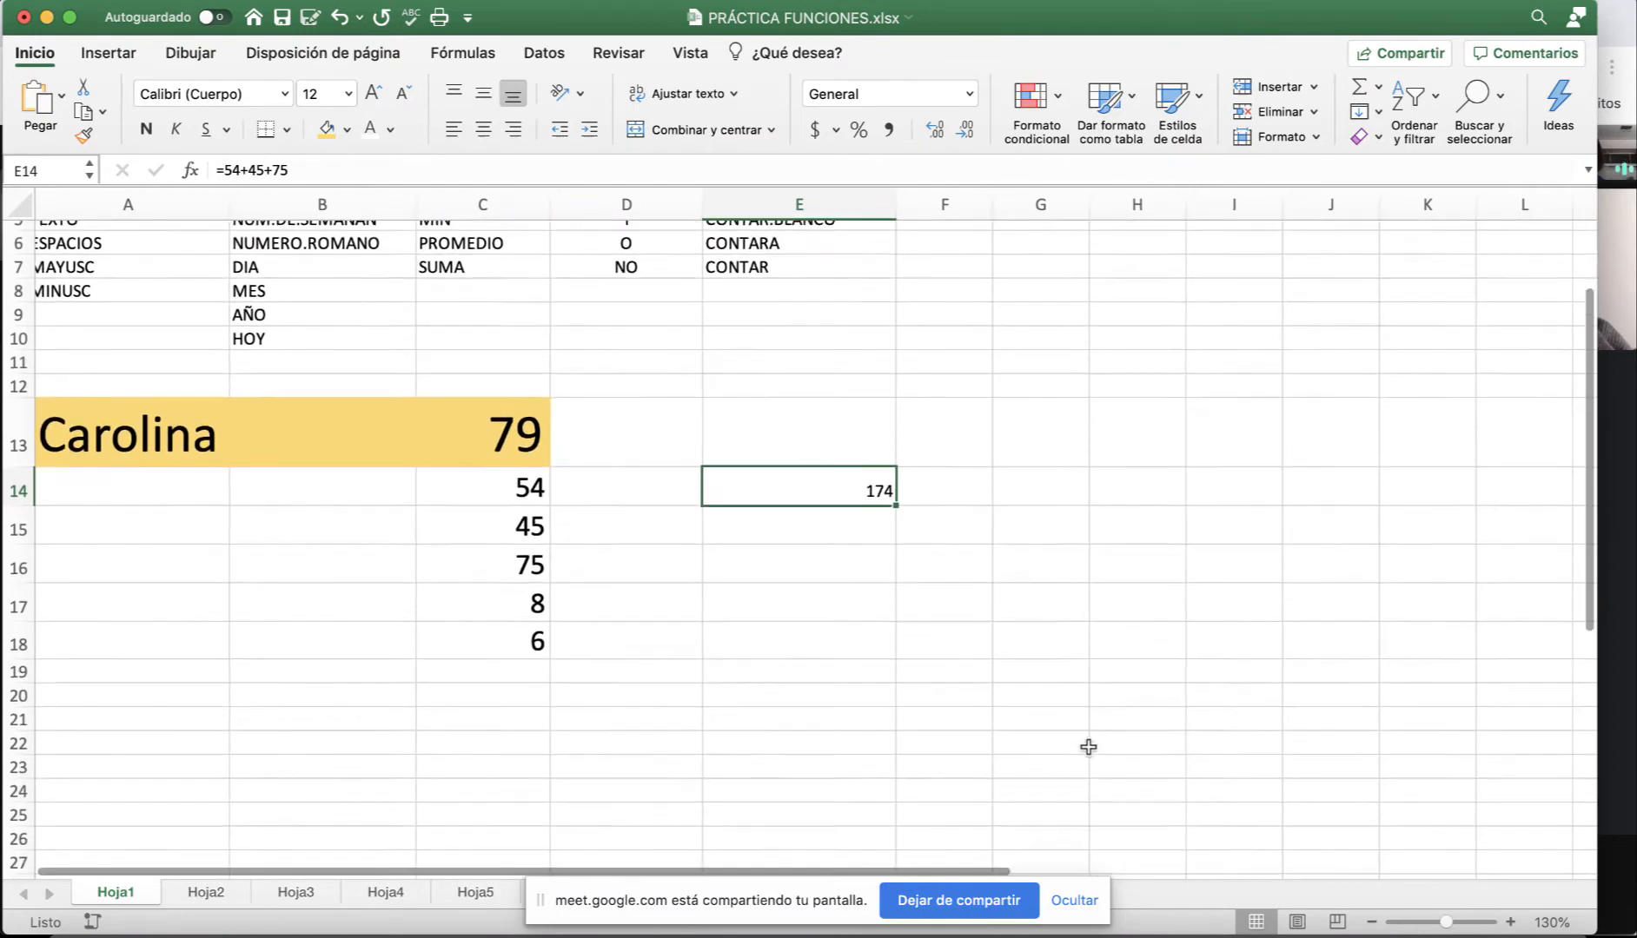
scroll(943, 662, "right", 2)
scroll(919, 658, "right", 3)
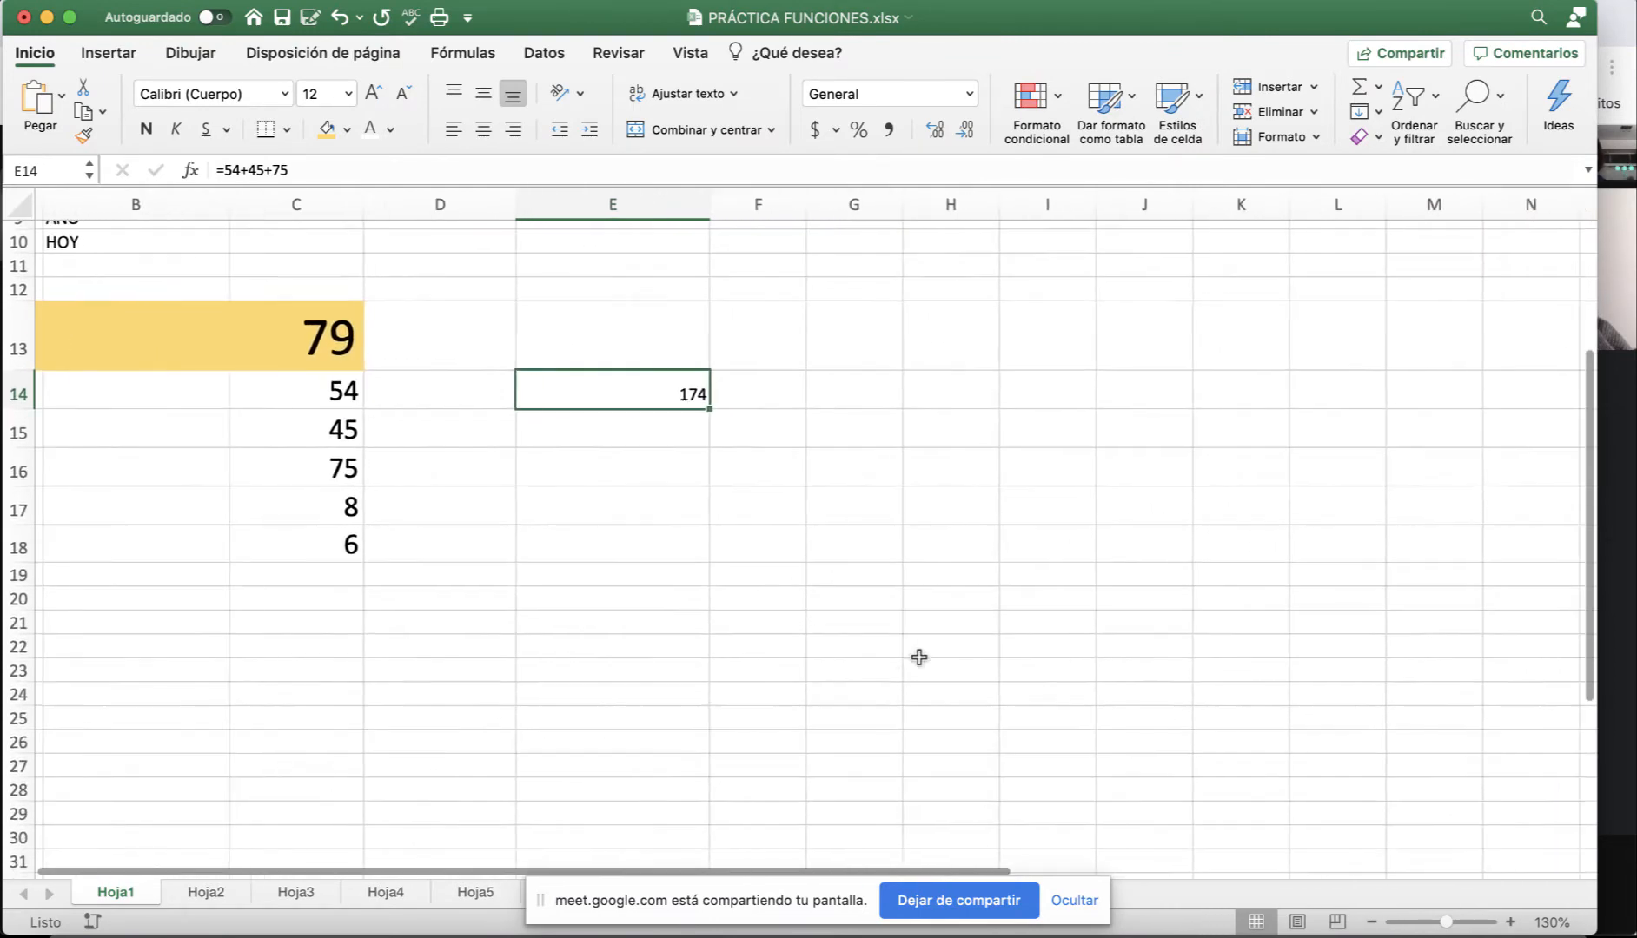
left_click(1510, 922)
left_click(1510, 923)
left_click(1510, 922)
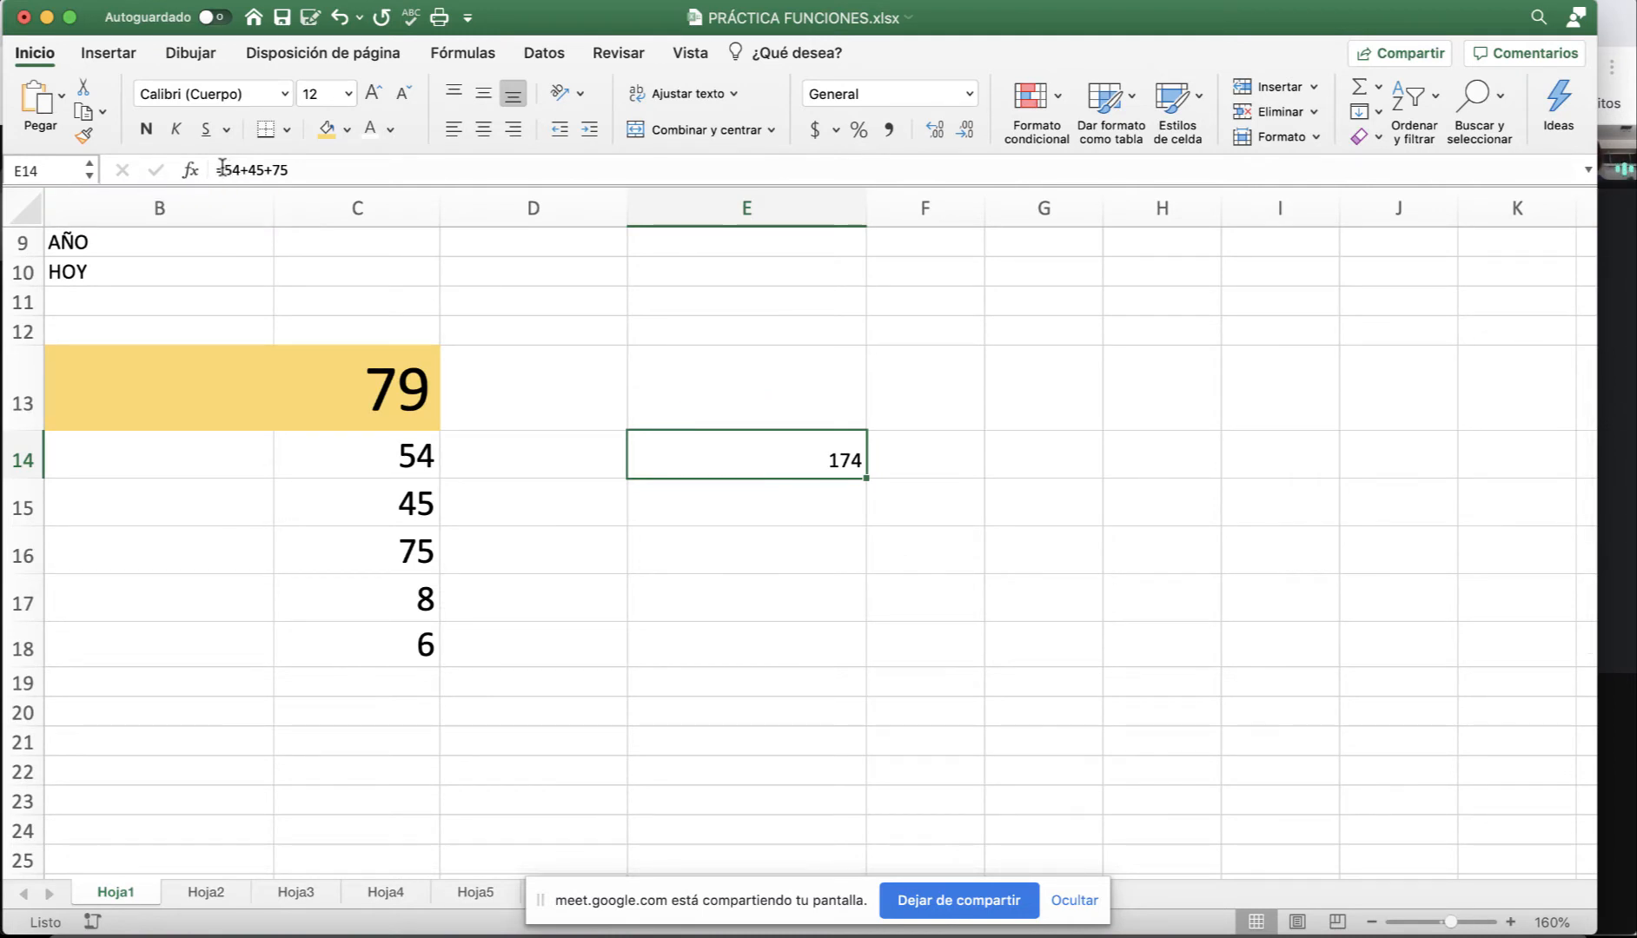
Review E14's =54+45+75 formula without changing it, then select E15.
left_click_drag(219, 169, 289, 169)
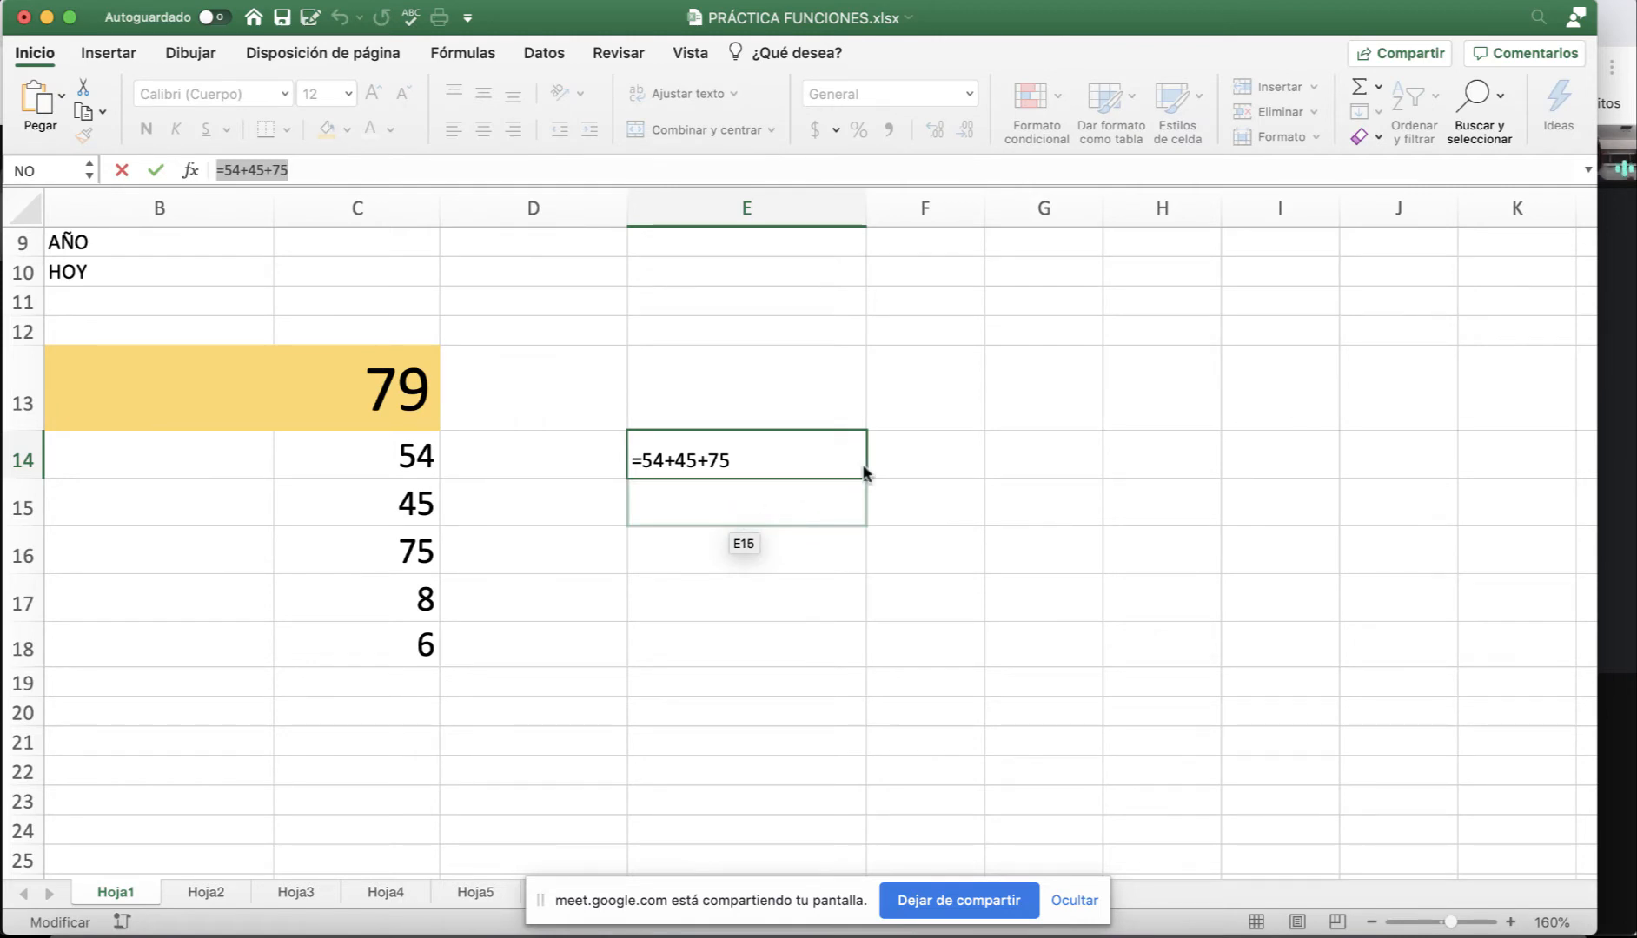
key("Return")
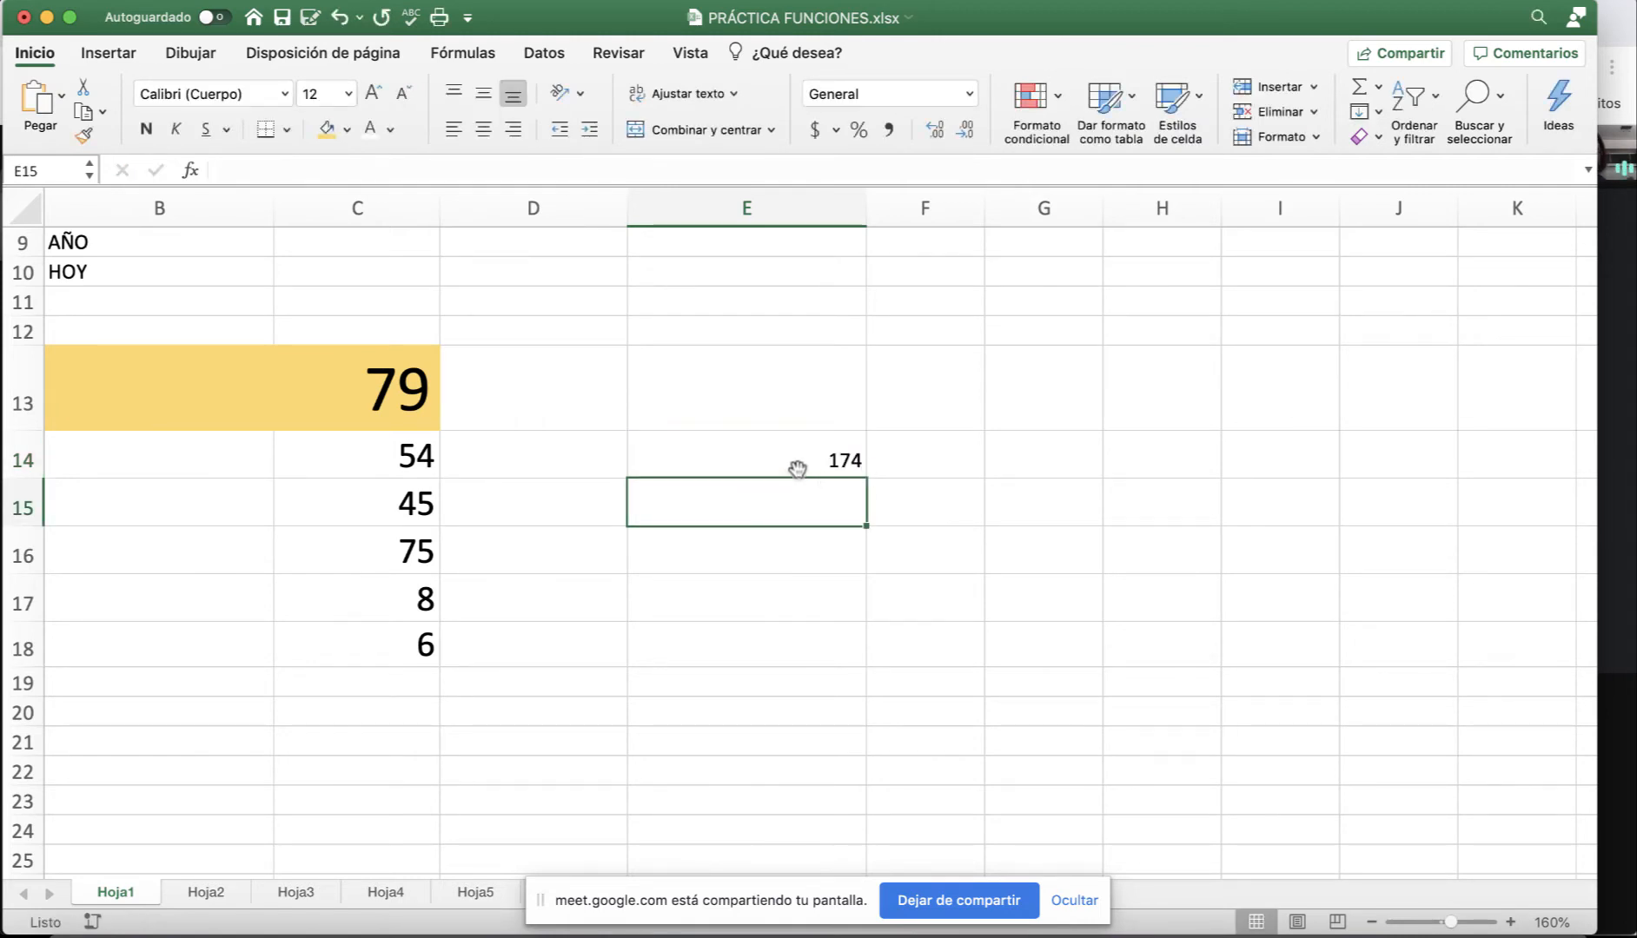
left_click(797, 467)
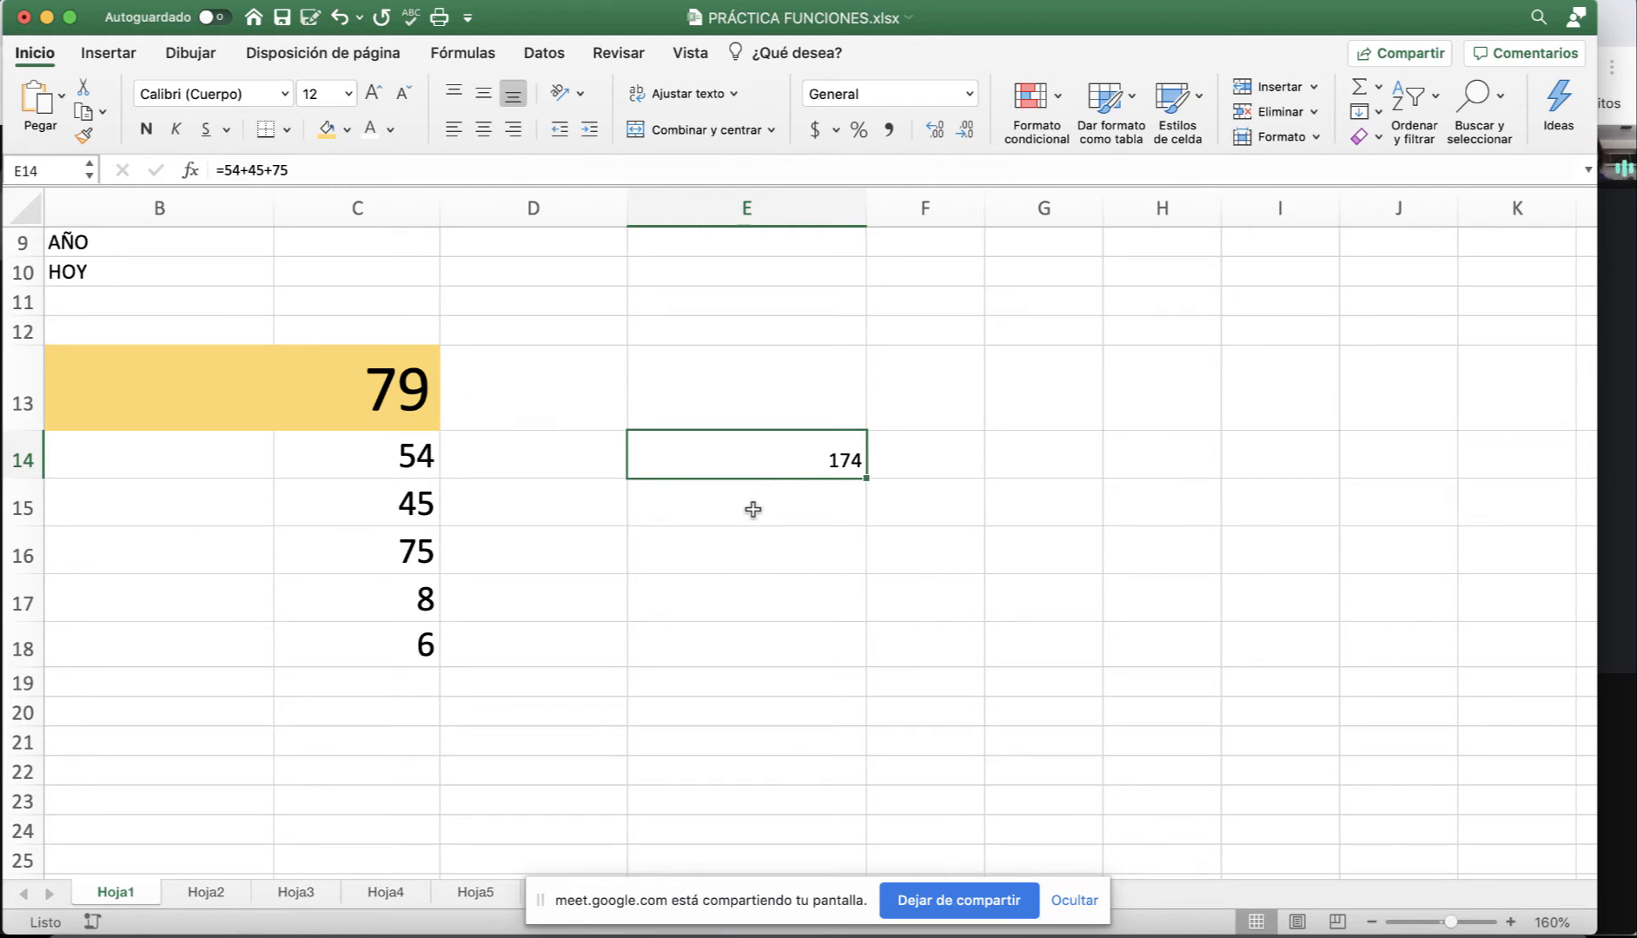
left_click(752, 510)
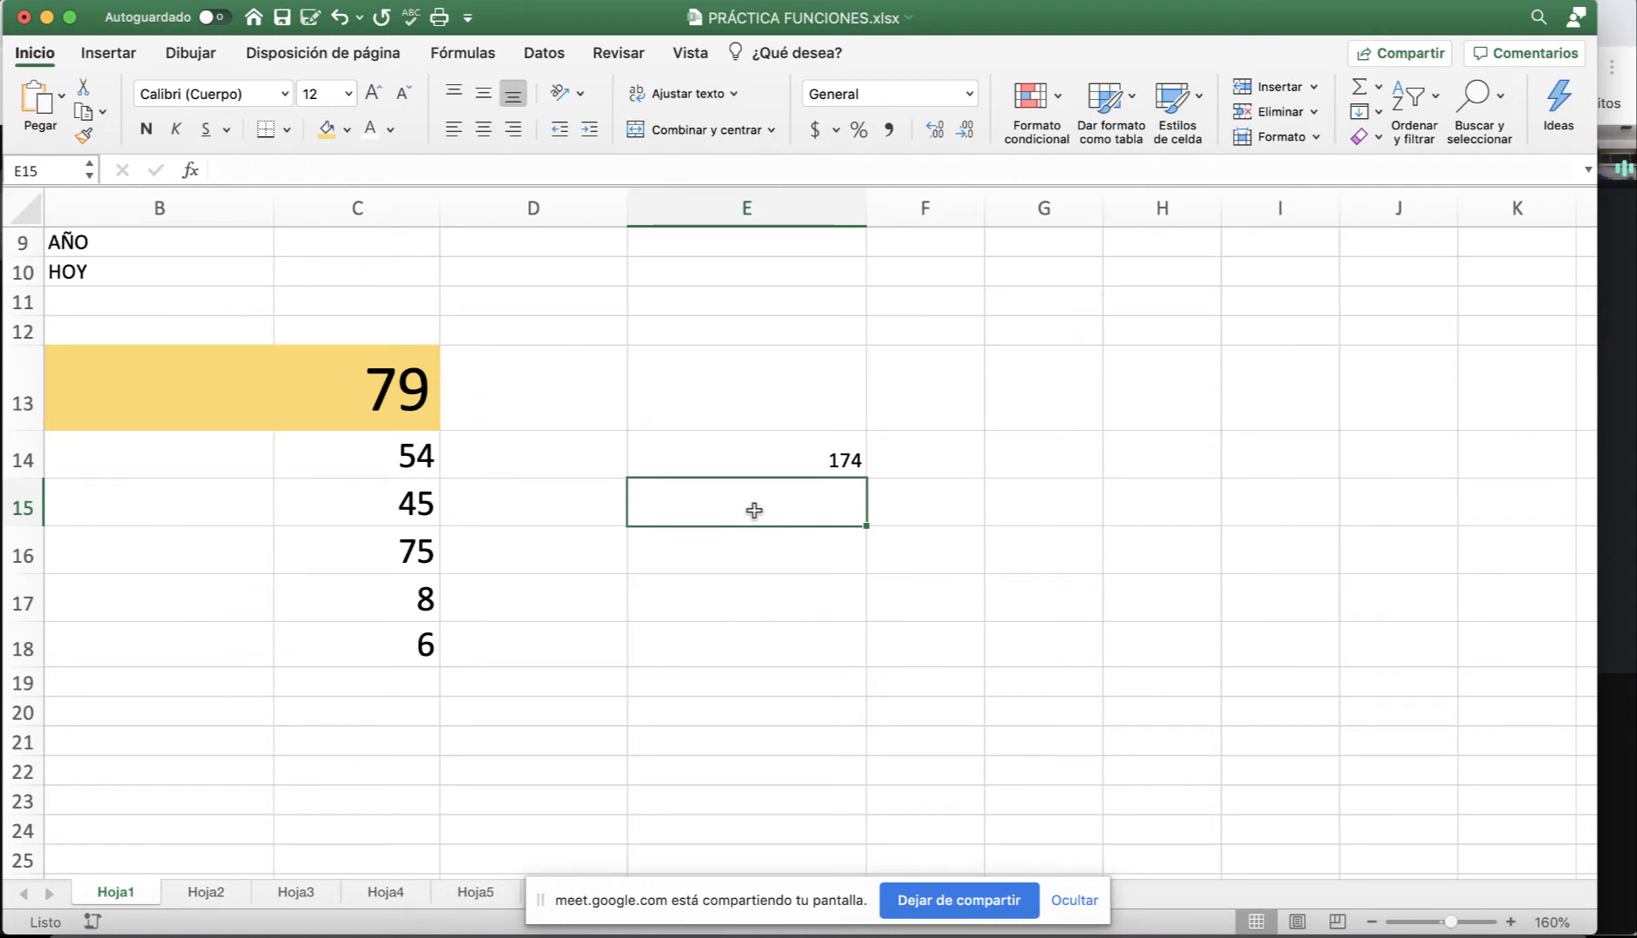
Enter =C14+C15+C16 in E15 using cell references.
type("=")
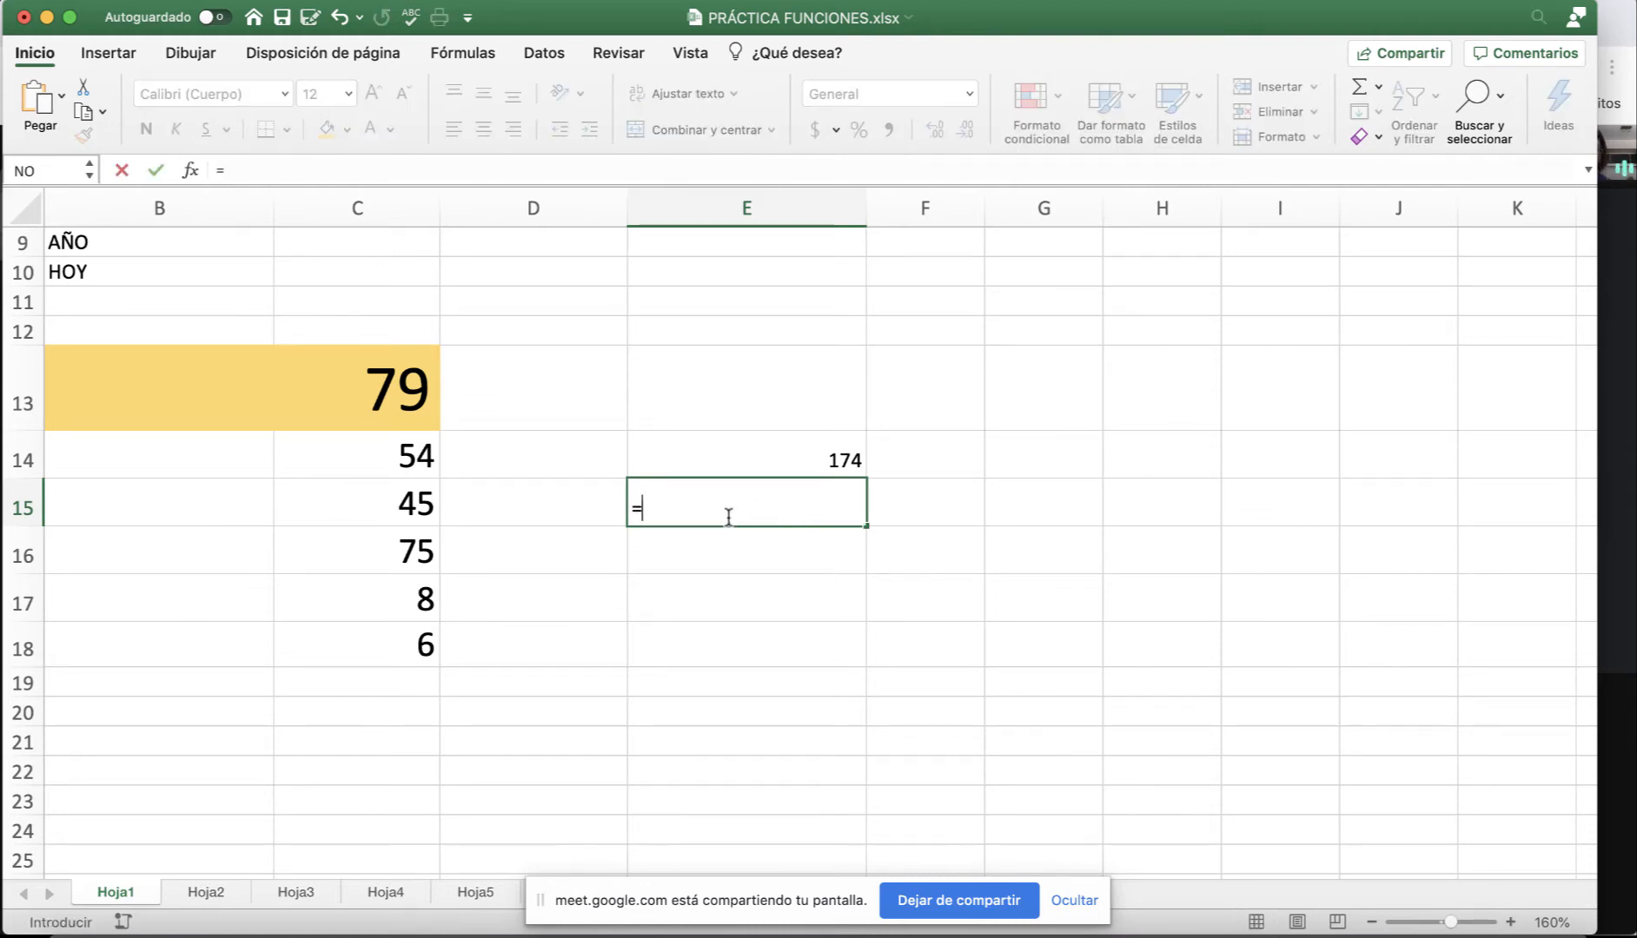
left_click(380, 460)
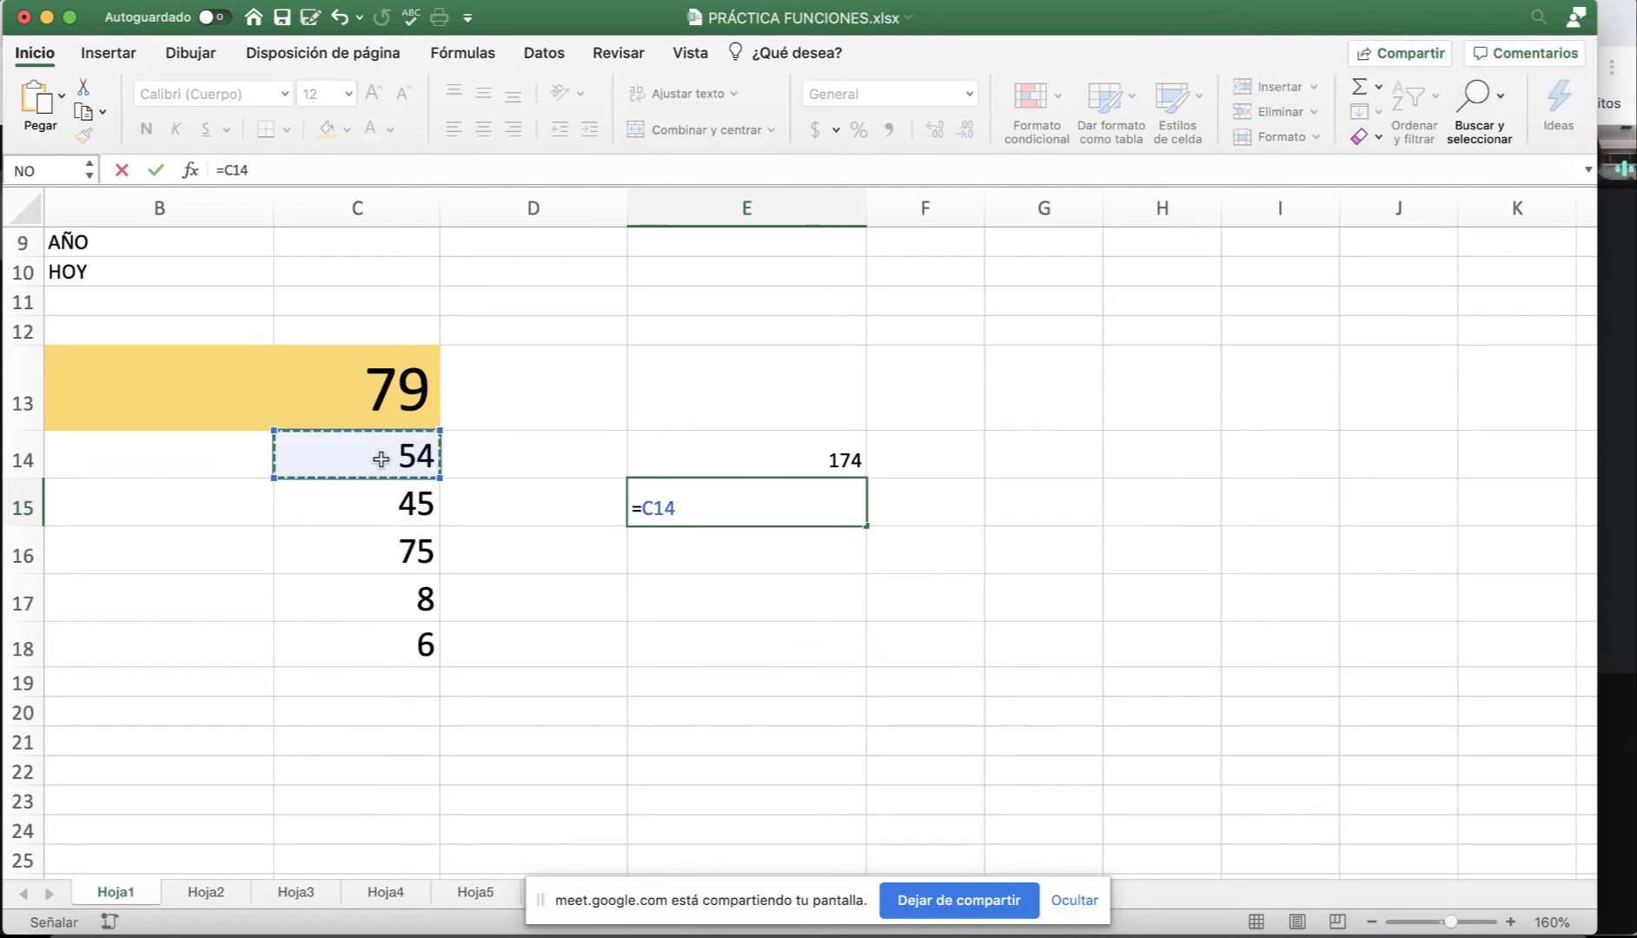
type("+")
left_click(386, 509)
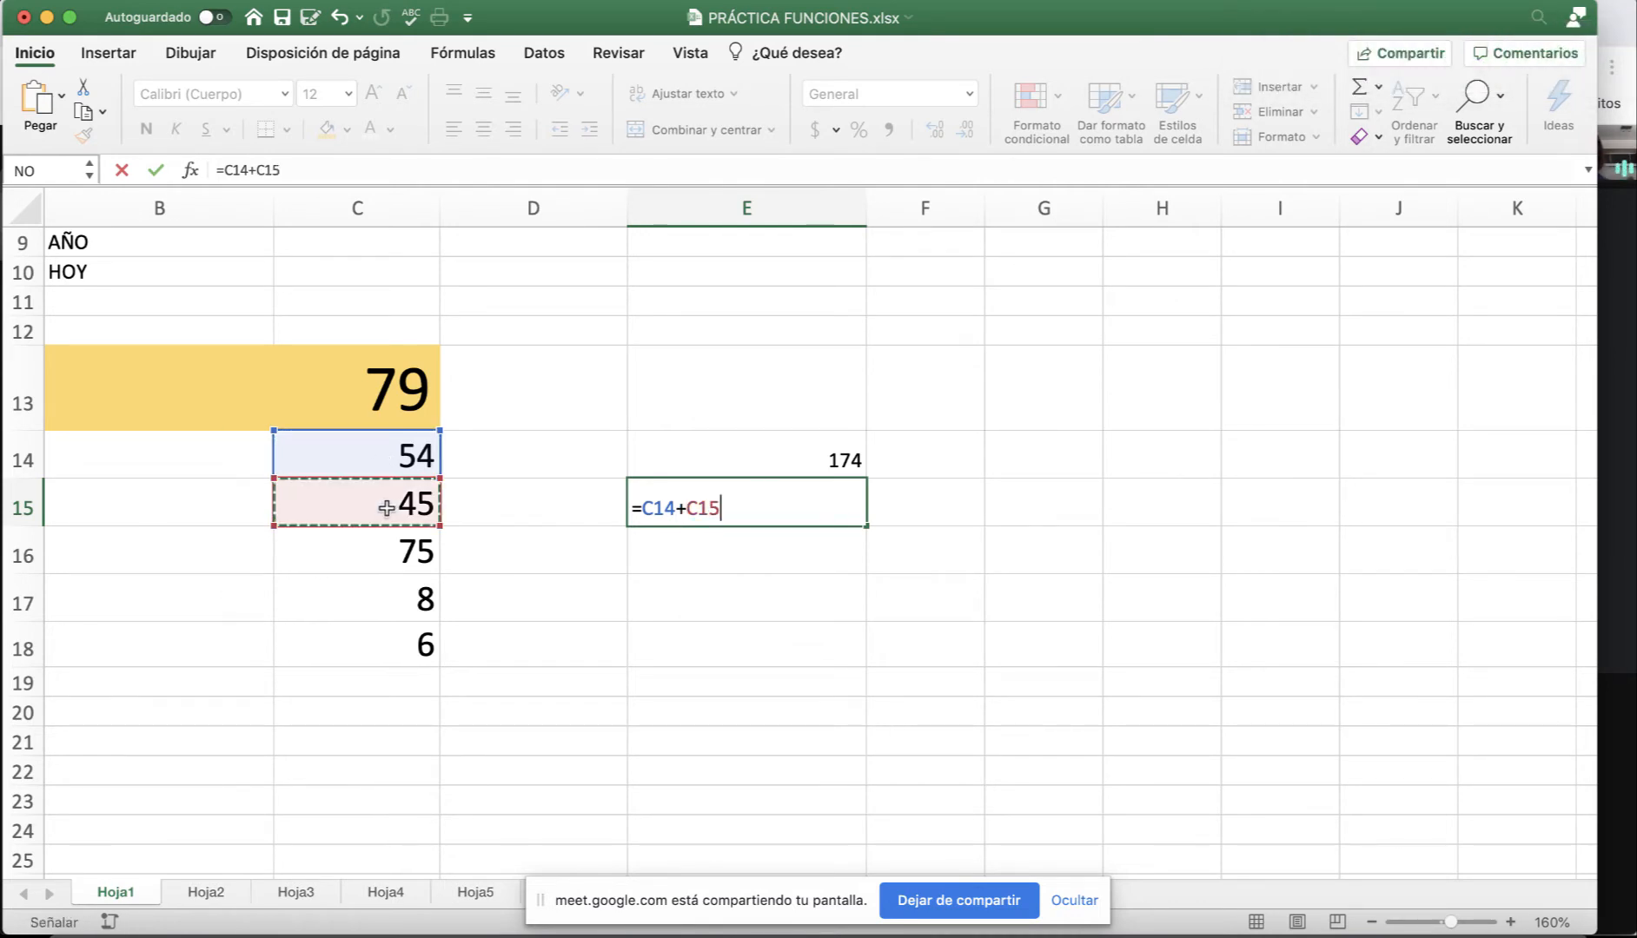
type("+")
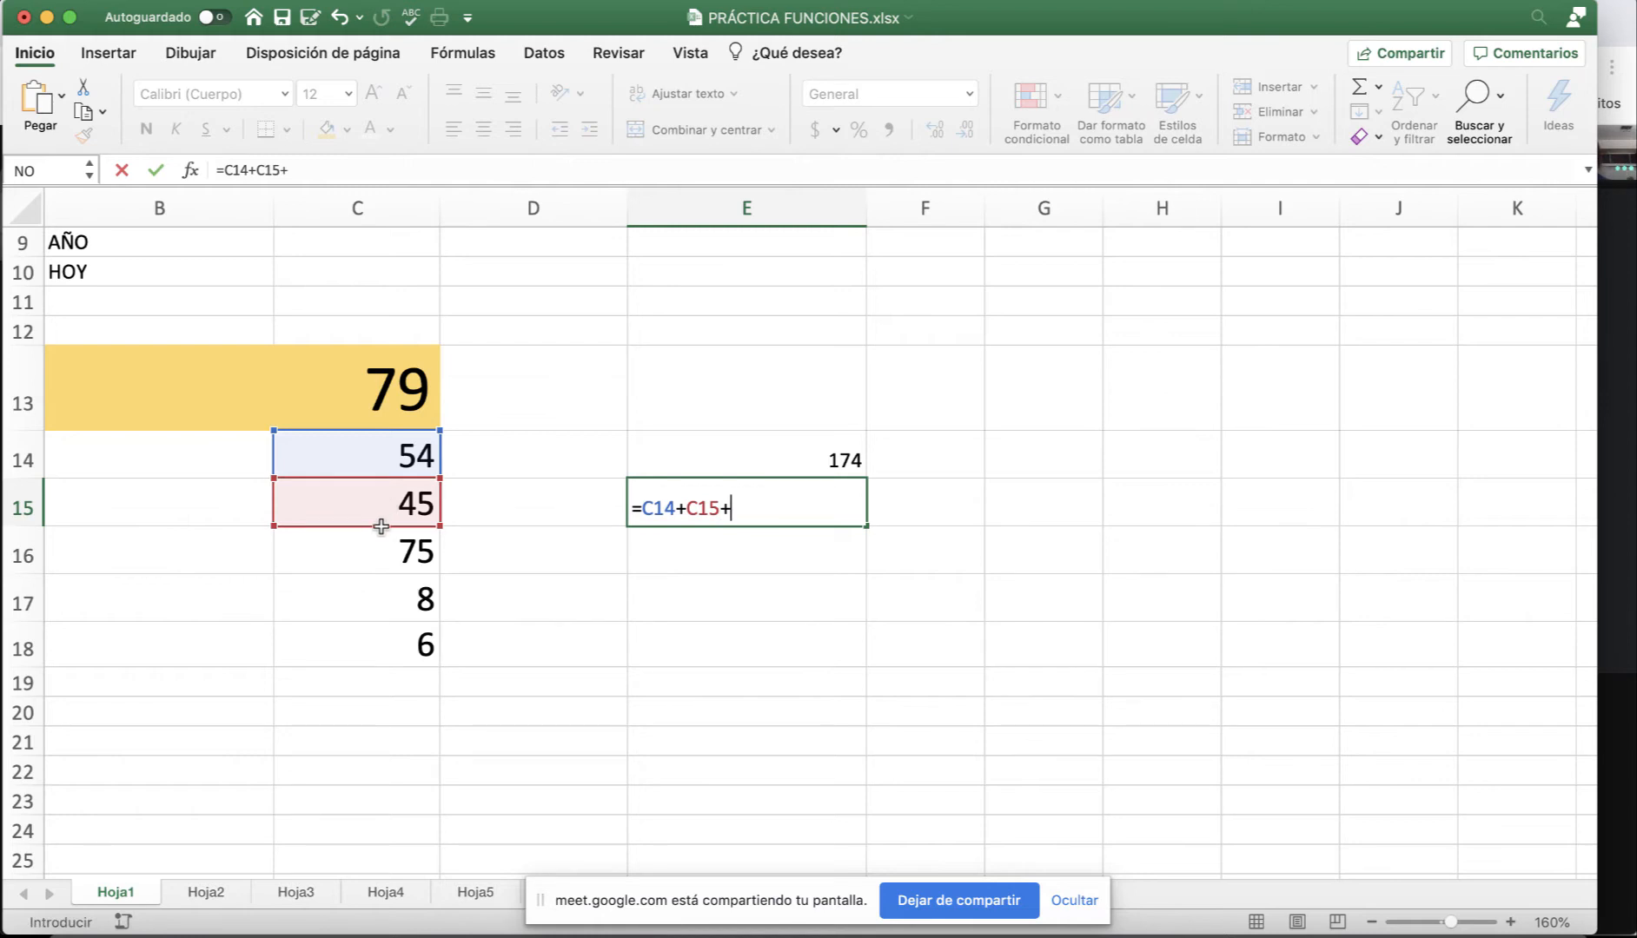
left_click(379, 555)
key("Return")
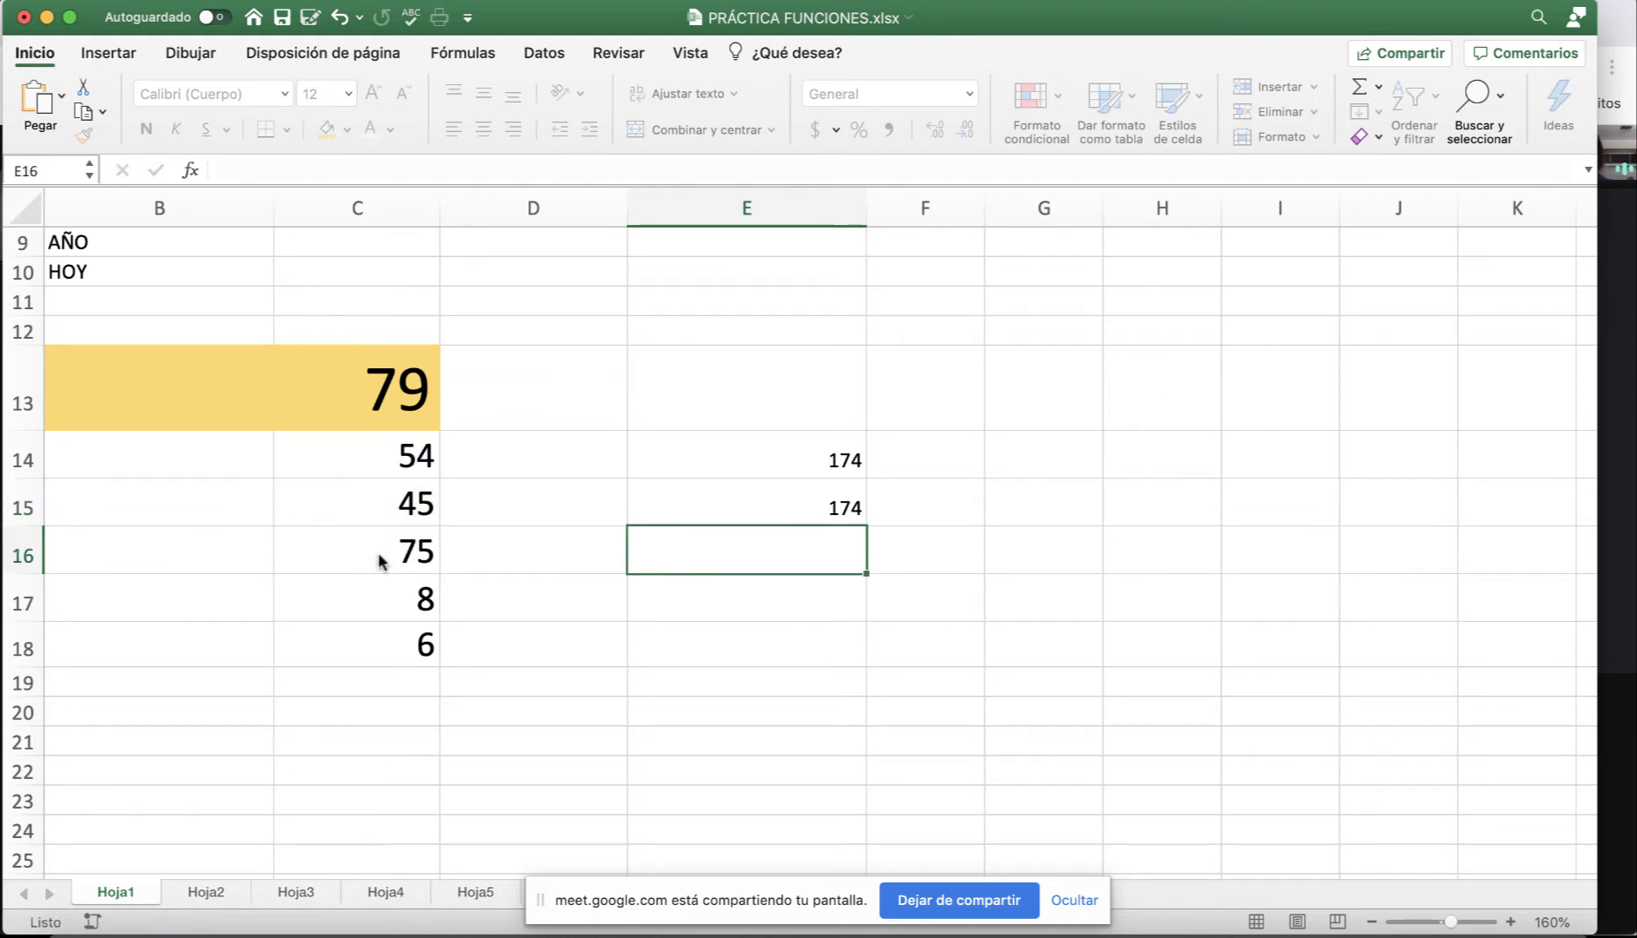
Compare E15's cell-reference formula with E14's typed-number formula, then select C15.
left_click(813, 514)
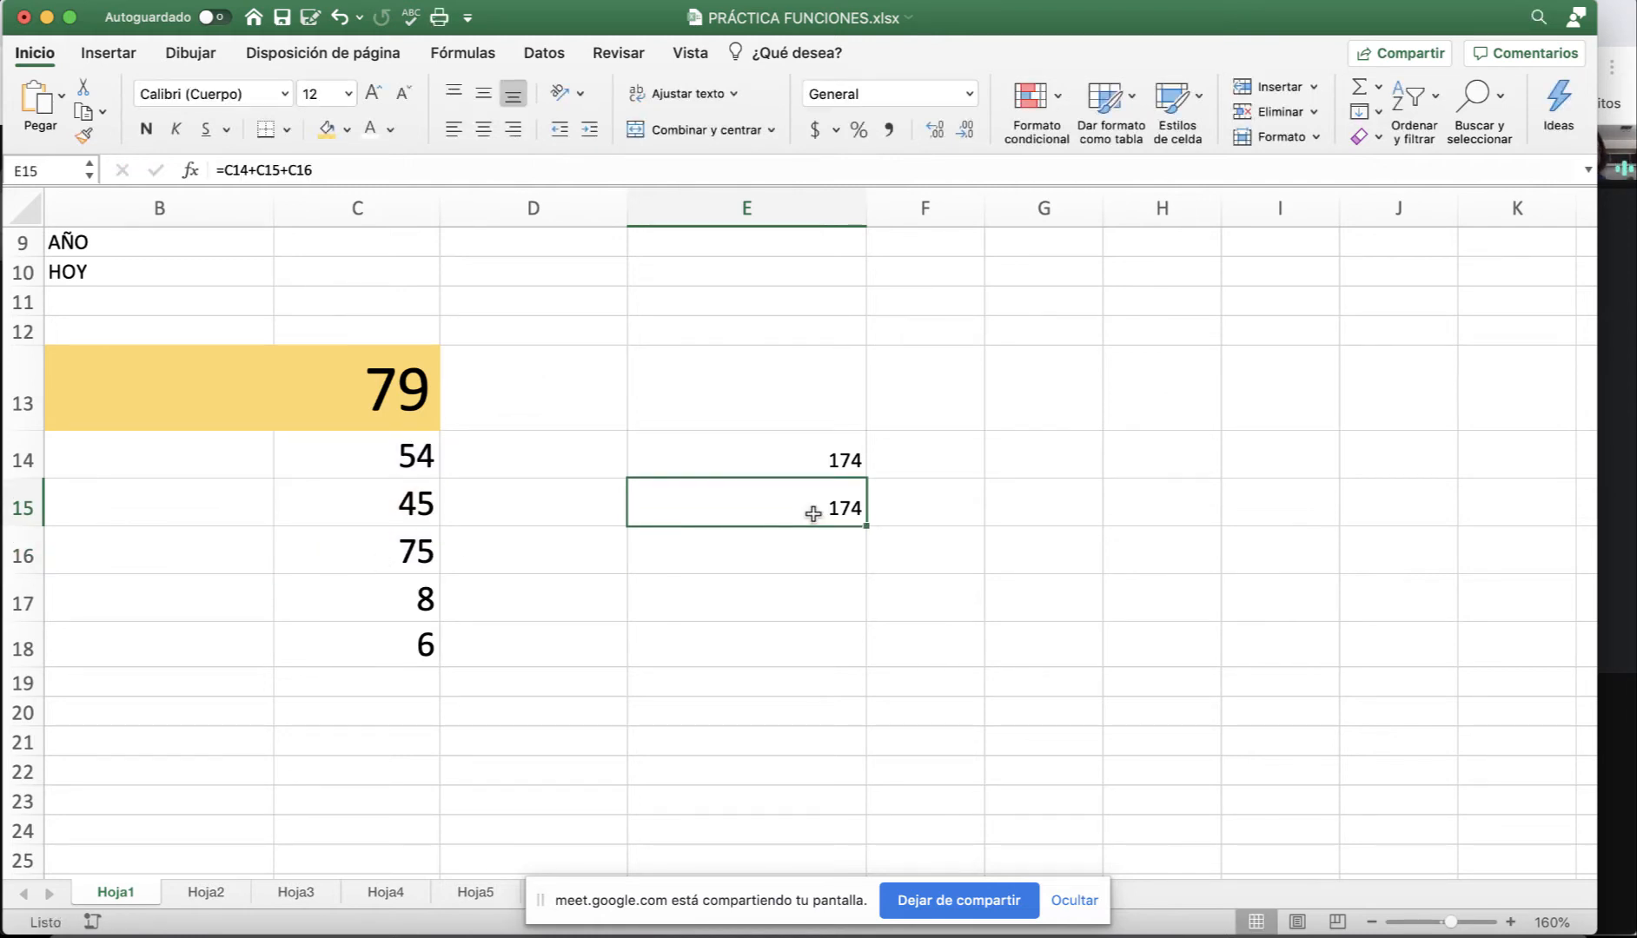
left_click(774, 466)
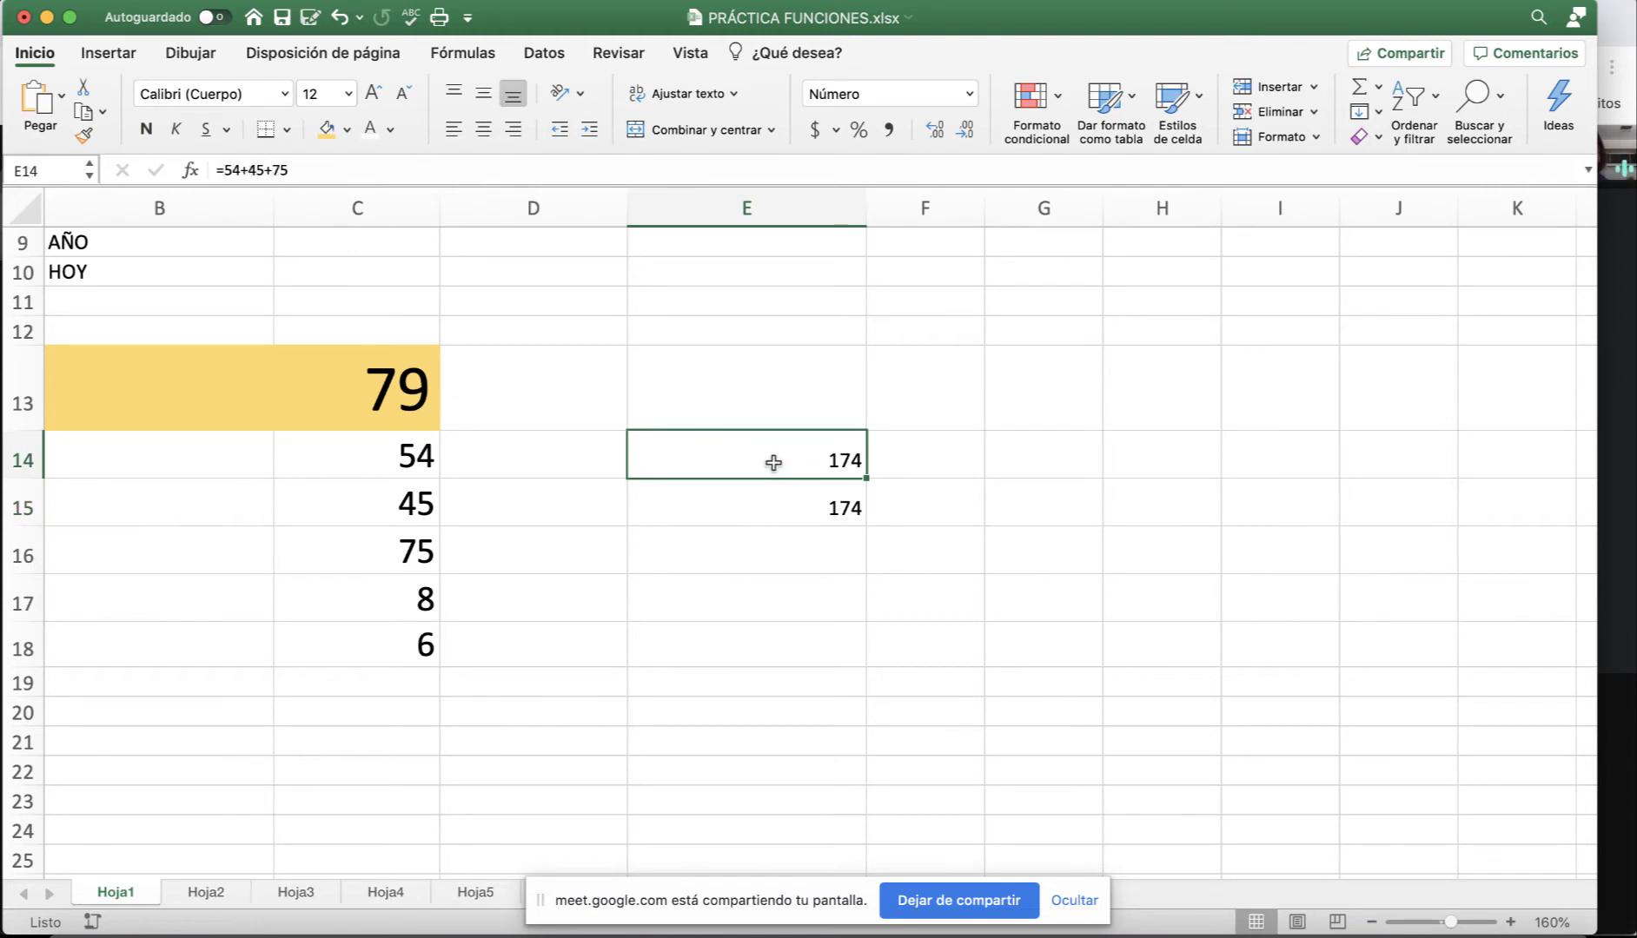
left_click_drag(377, 174, 216, 172)
left_click_drag(224, 171, 638, 435)
left_click(731, 508)
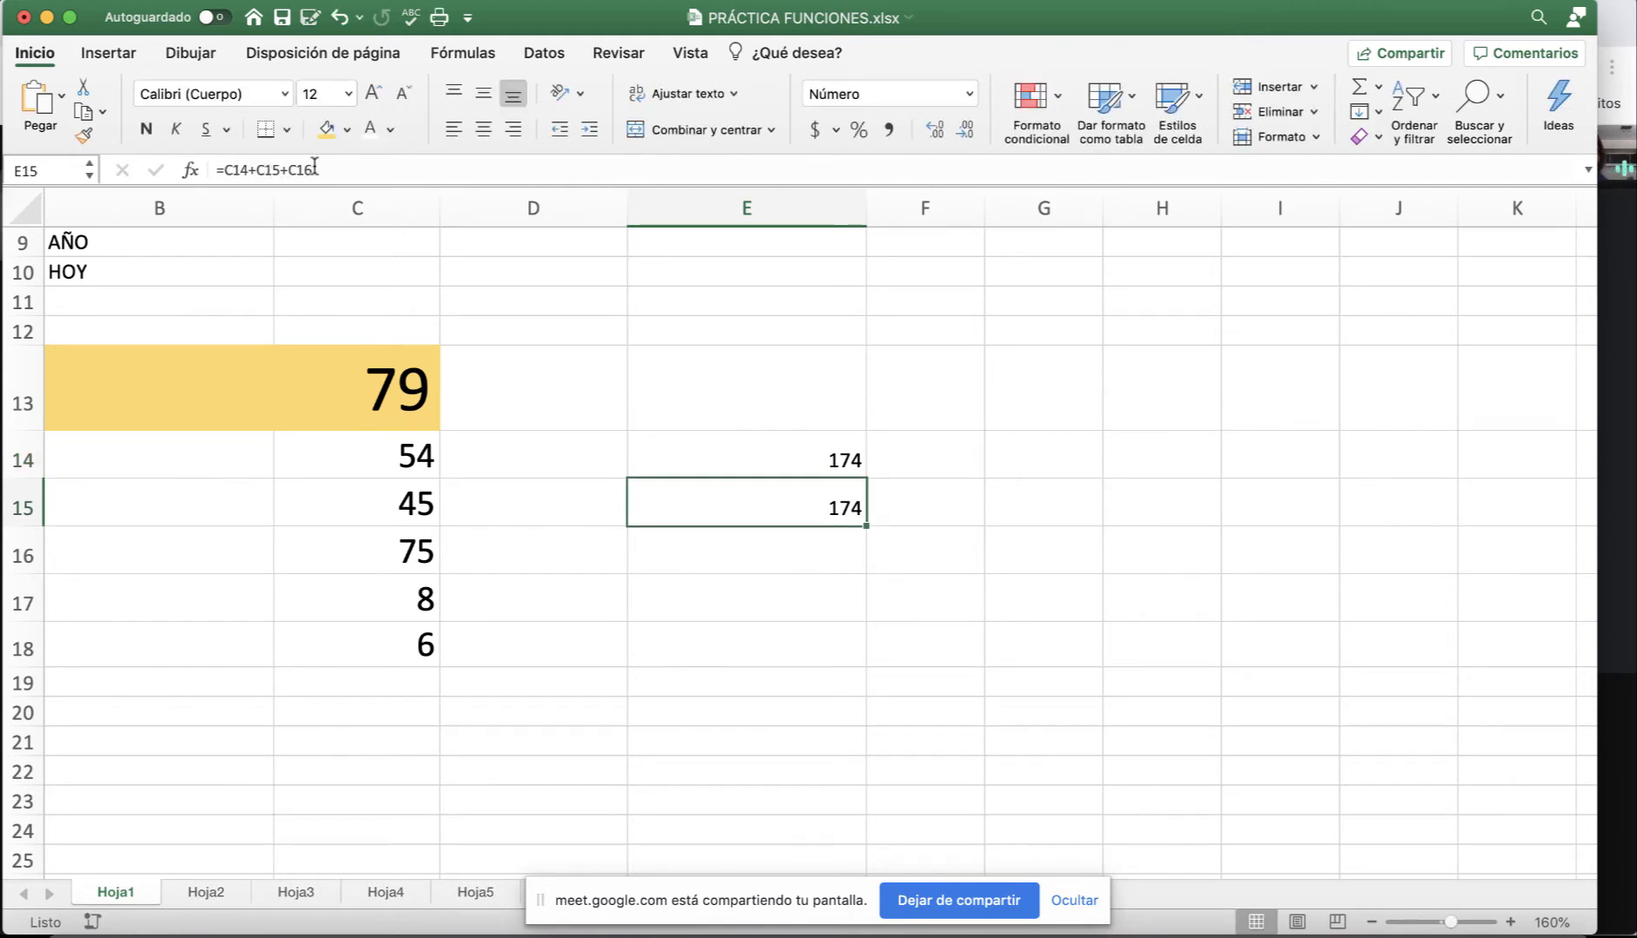
left_click_drag(315, 170, 215, 170)
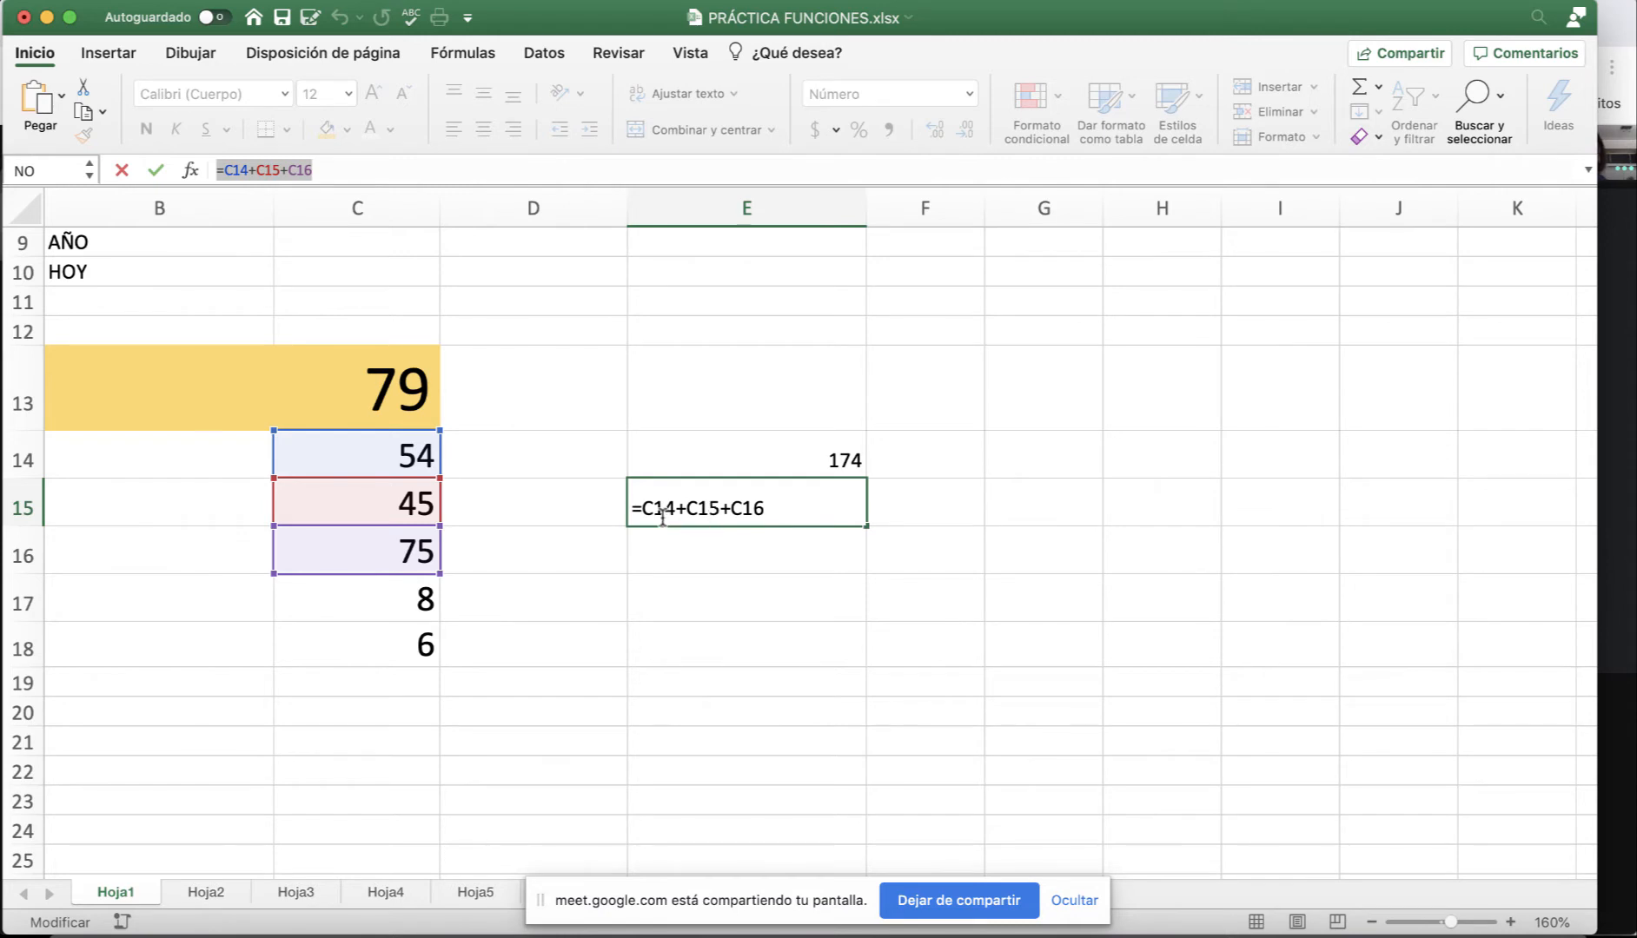
key("Escape")
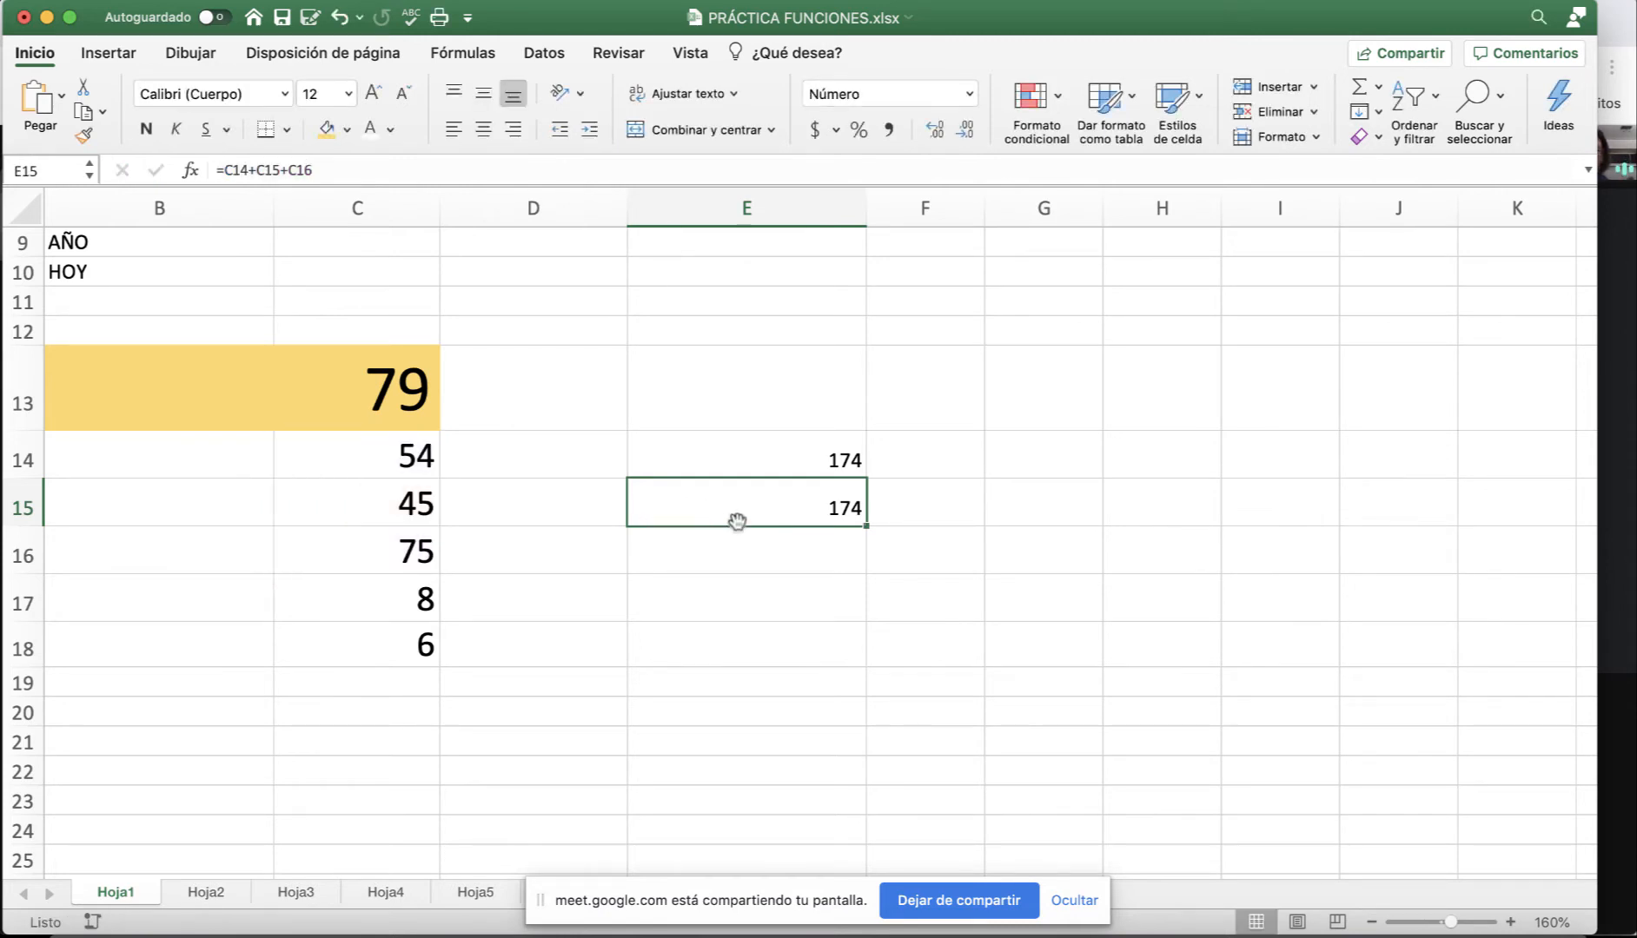
left_click(390, 512)
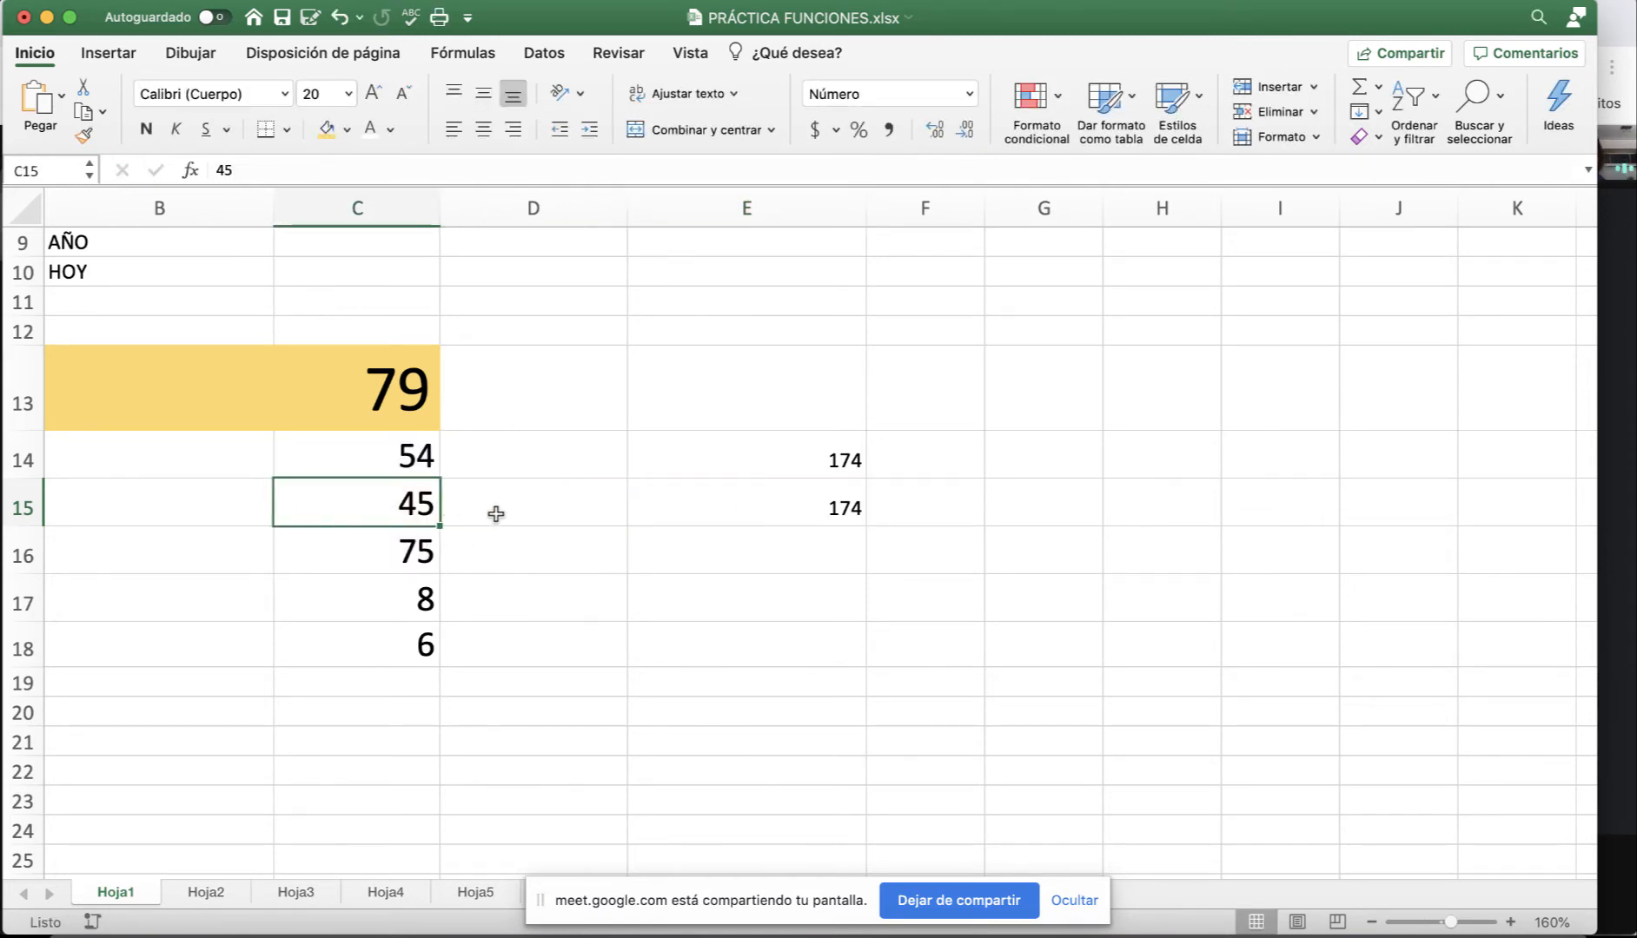
Change C15 to 1200 and C14 to 34, so E15 recalculates to 1309.
type("1200")
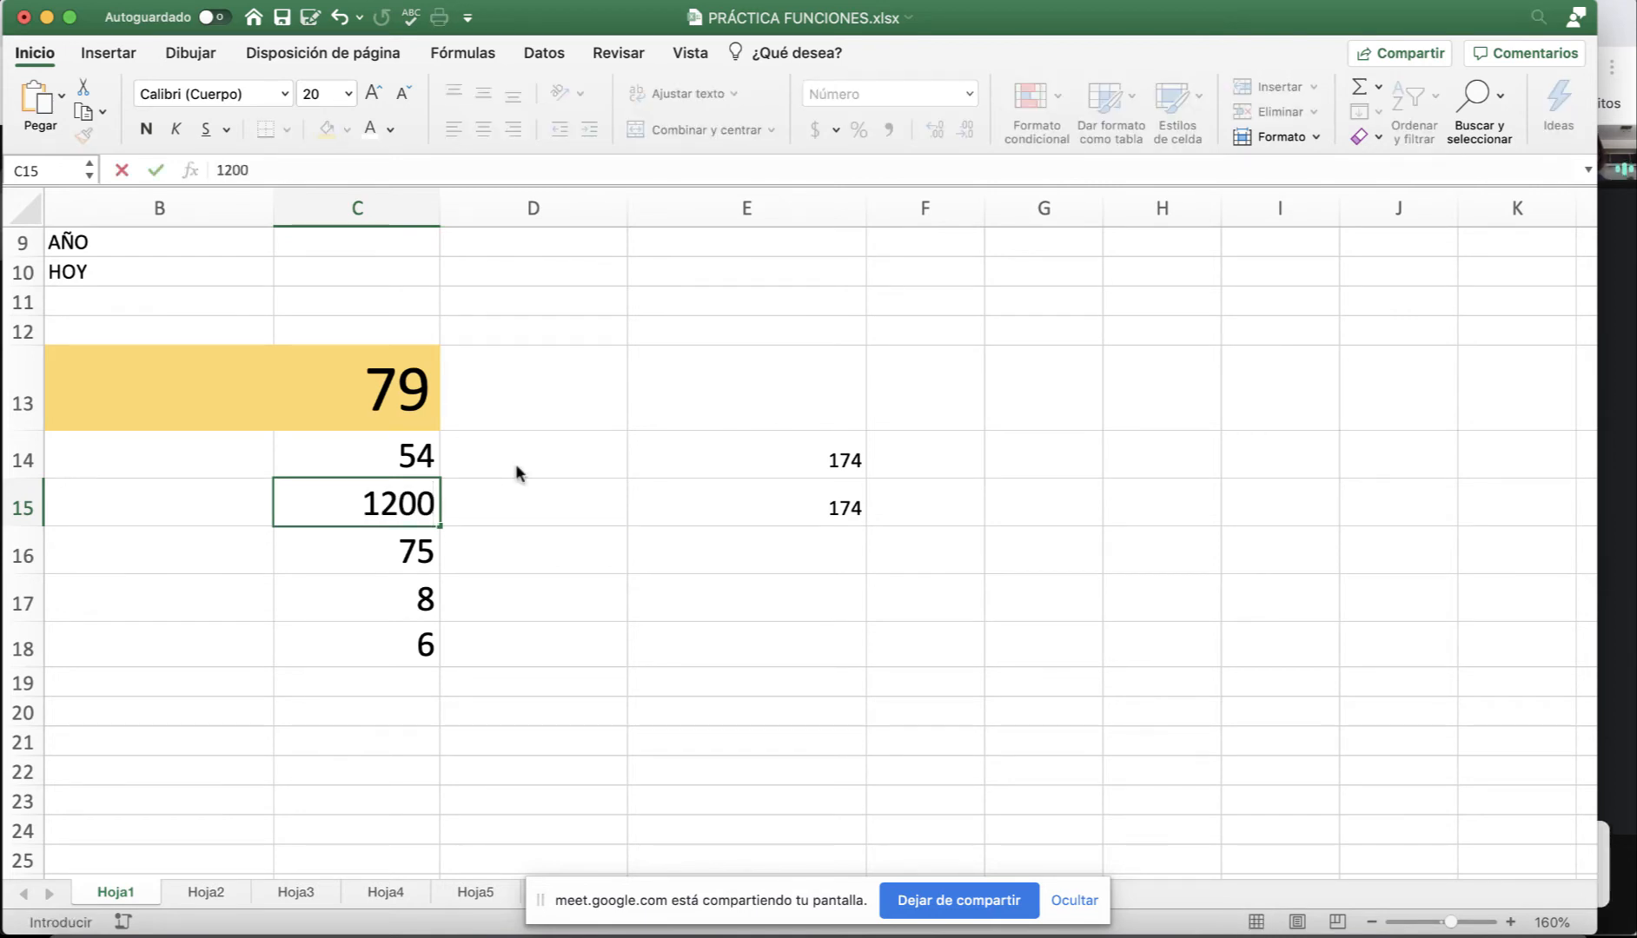
key("Return")
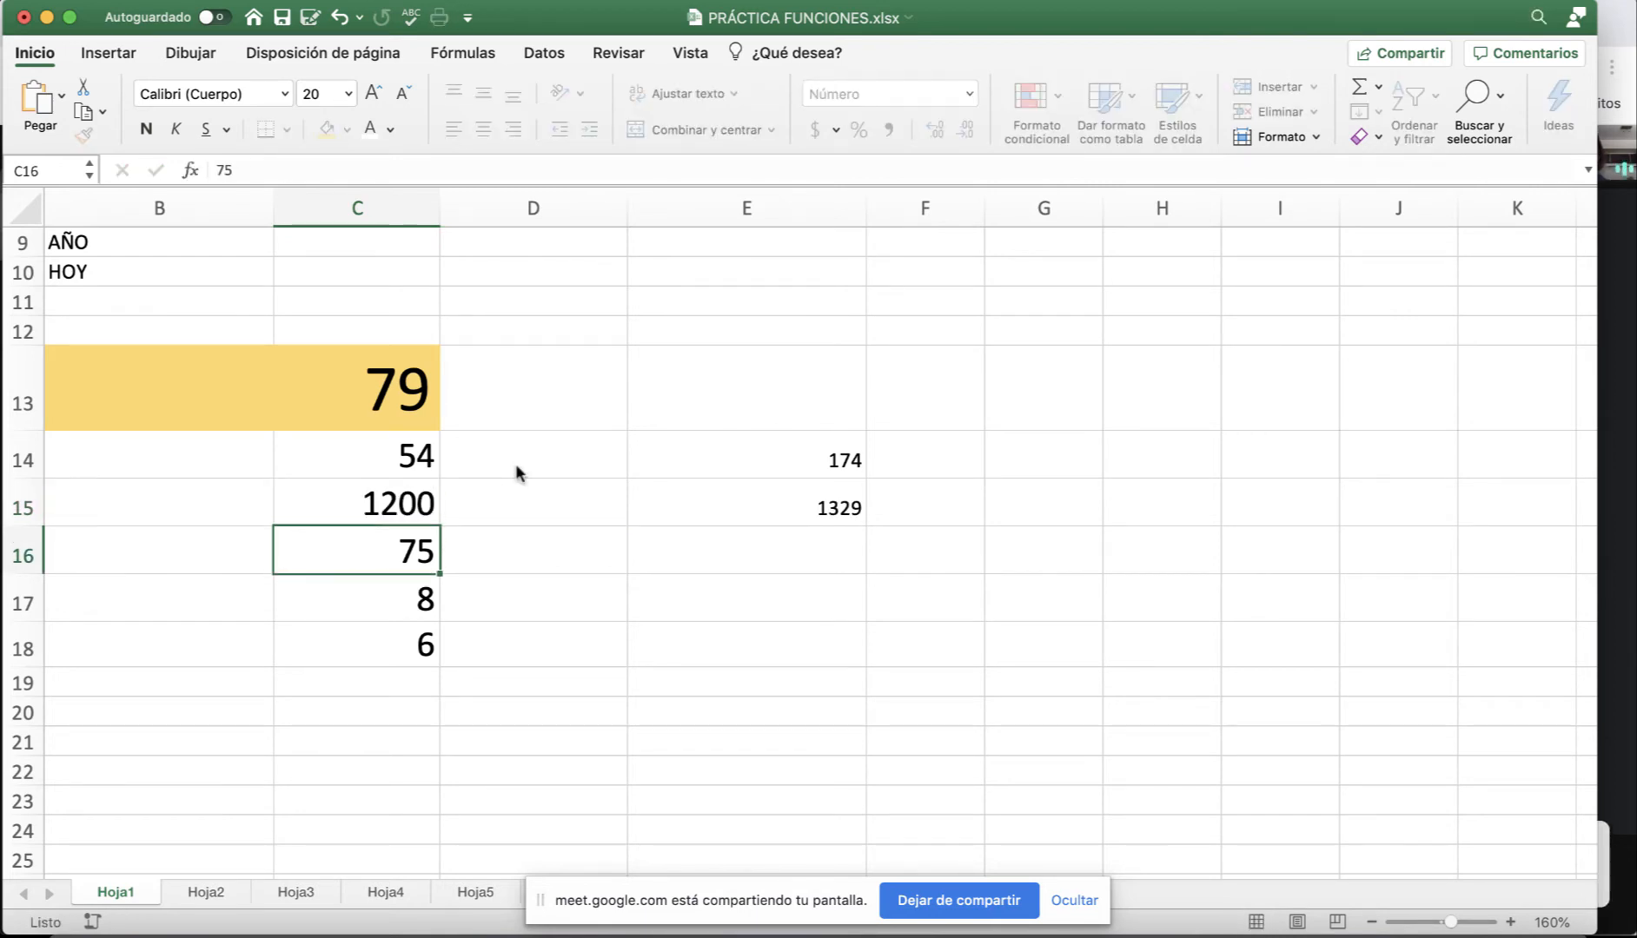
left_click(769, 519)
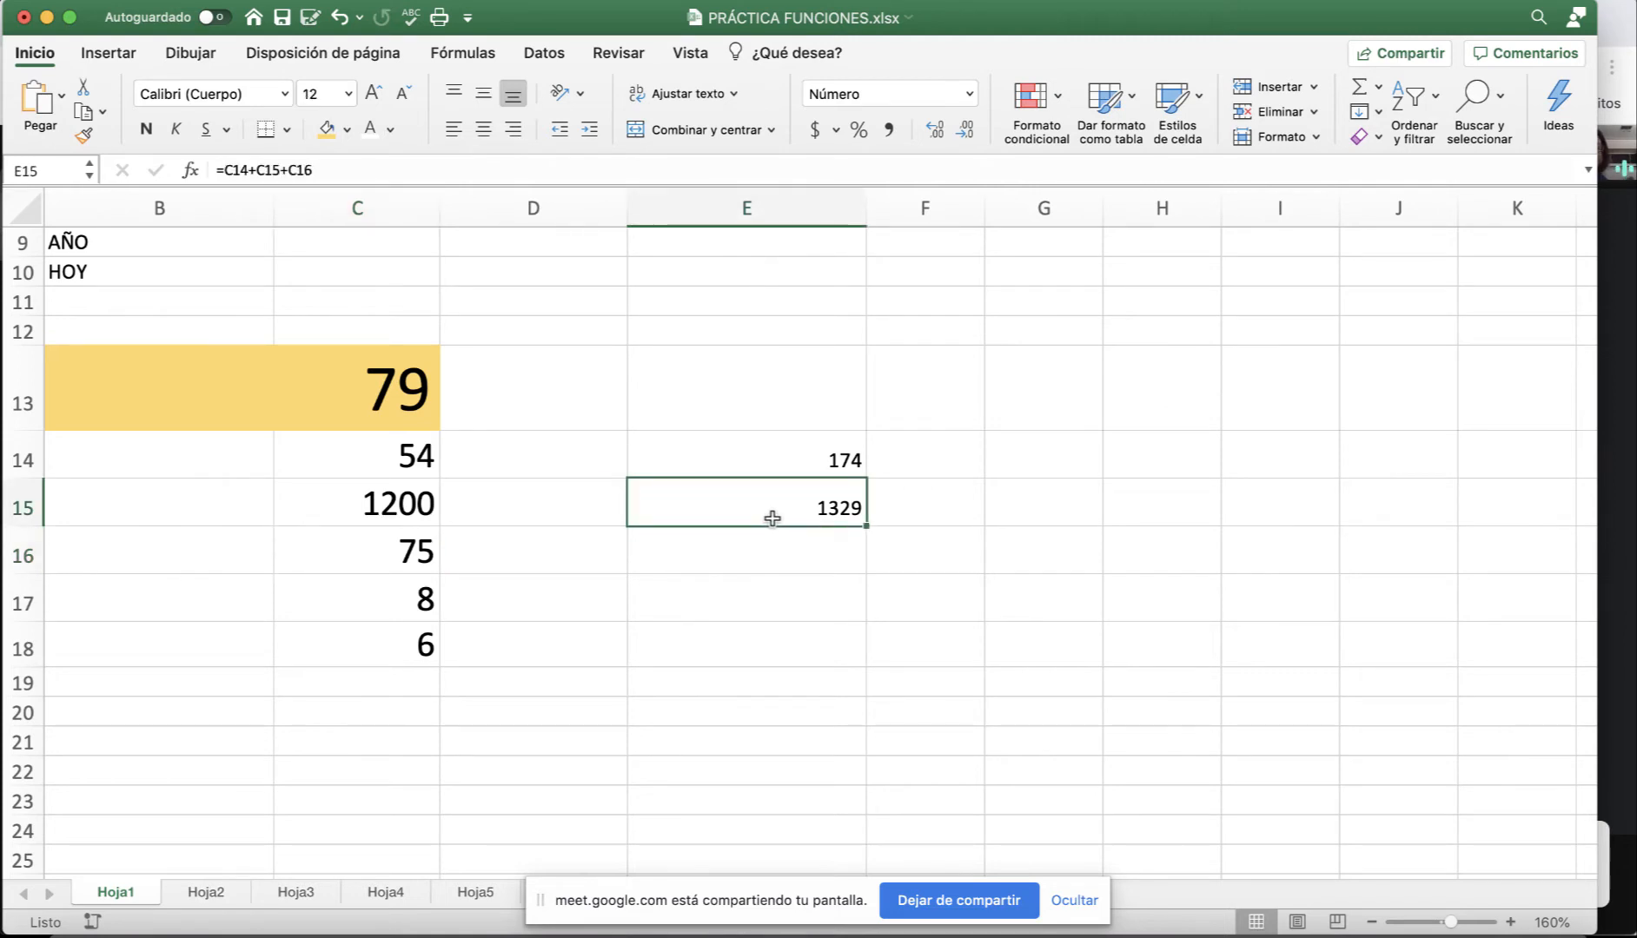
left_click(401, 515)
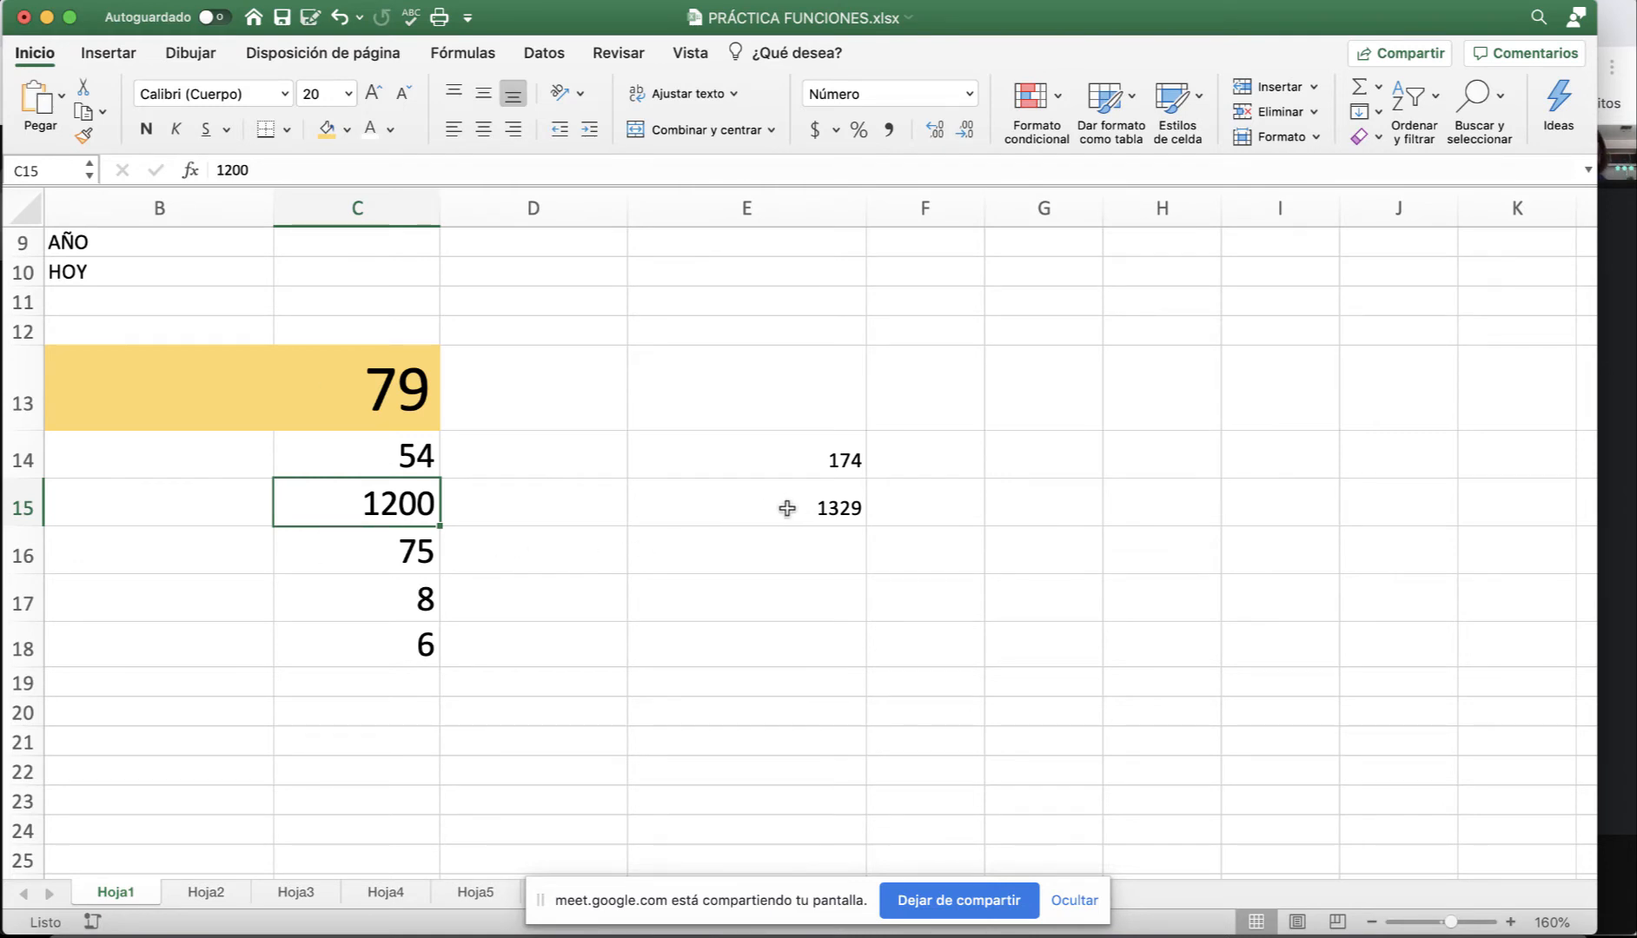
left_click(402, 457)
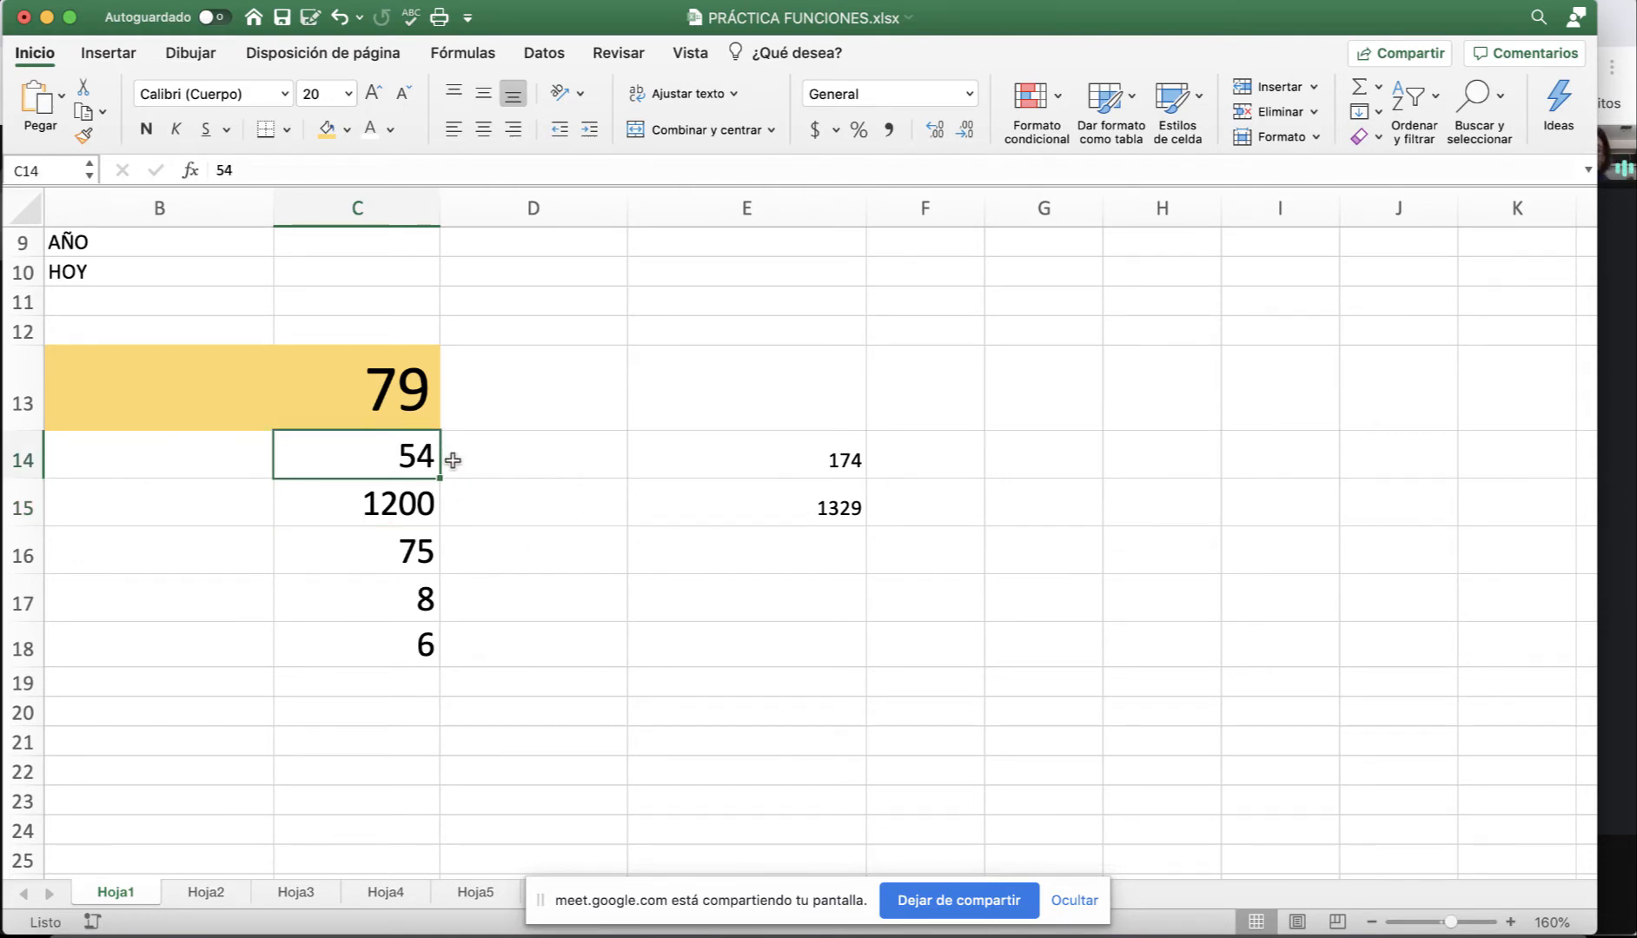
type("34")
key("Return")
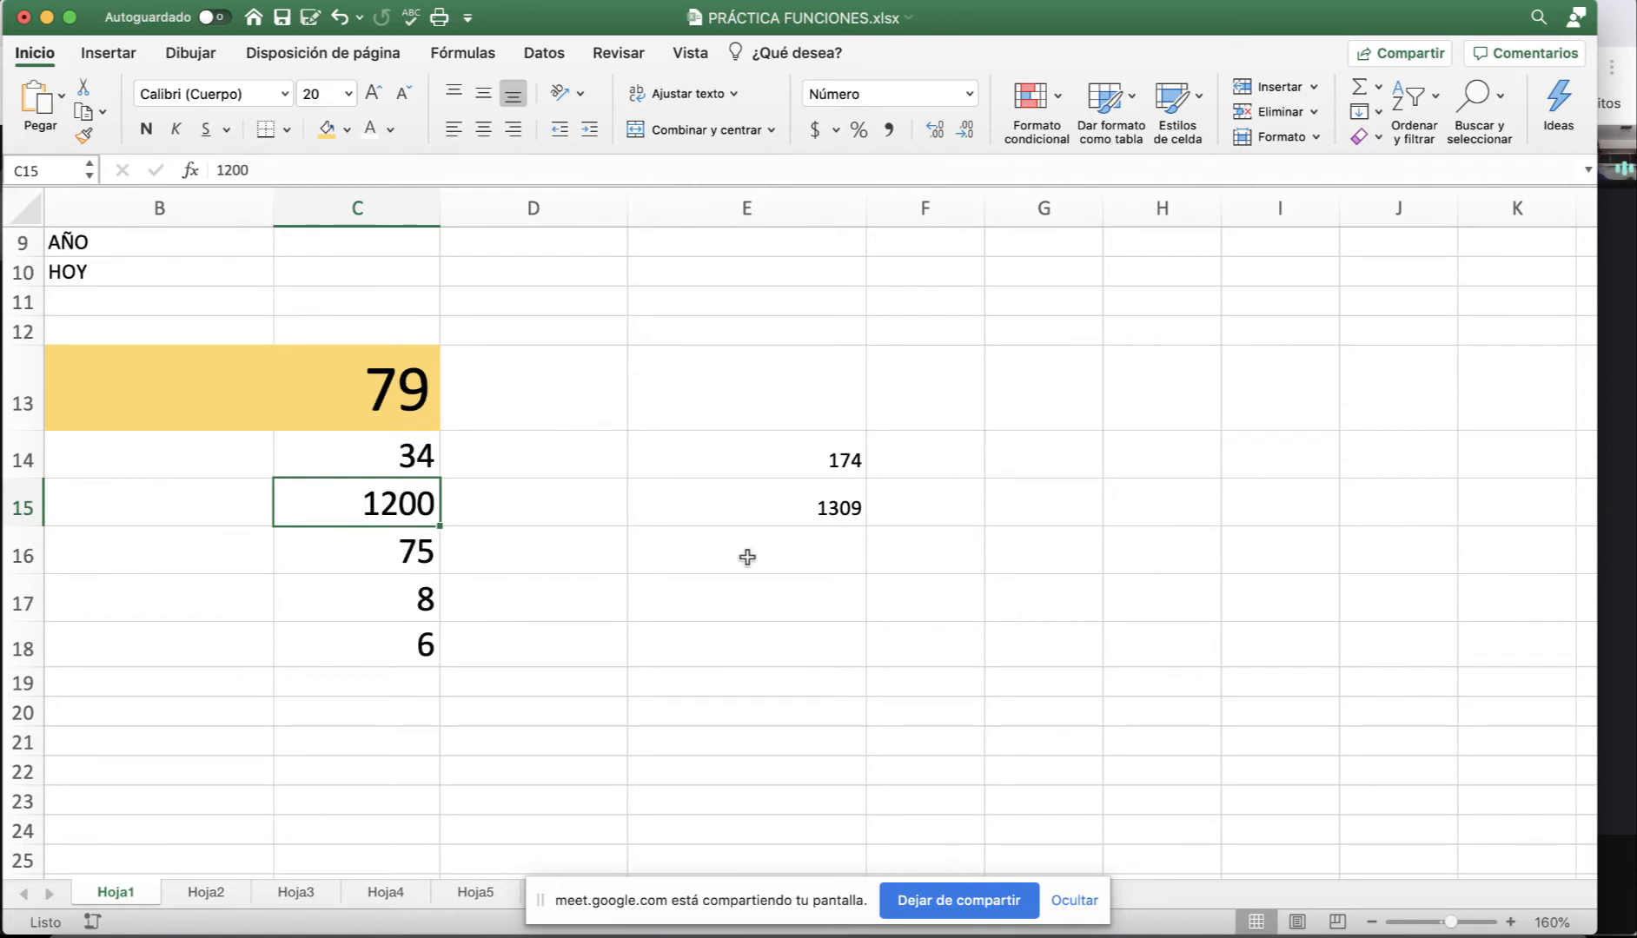
left_click(747, 556)
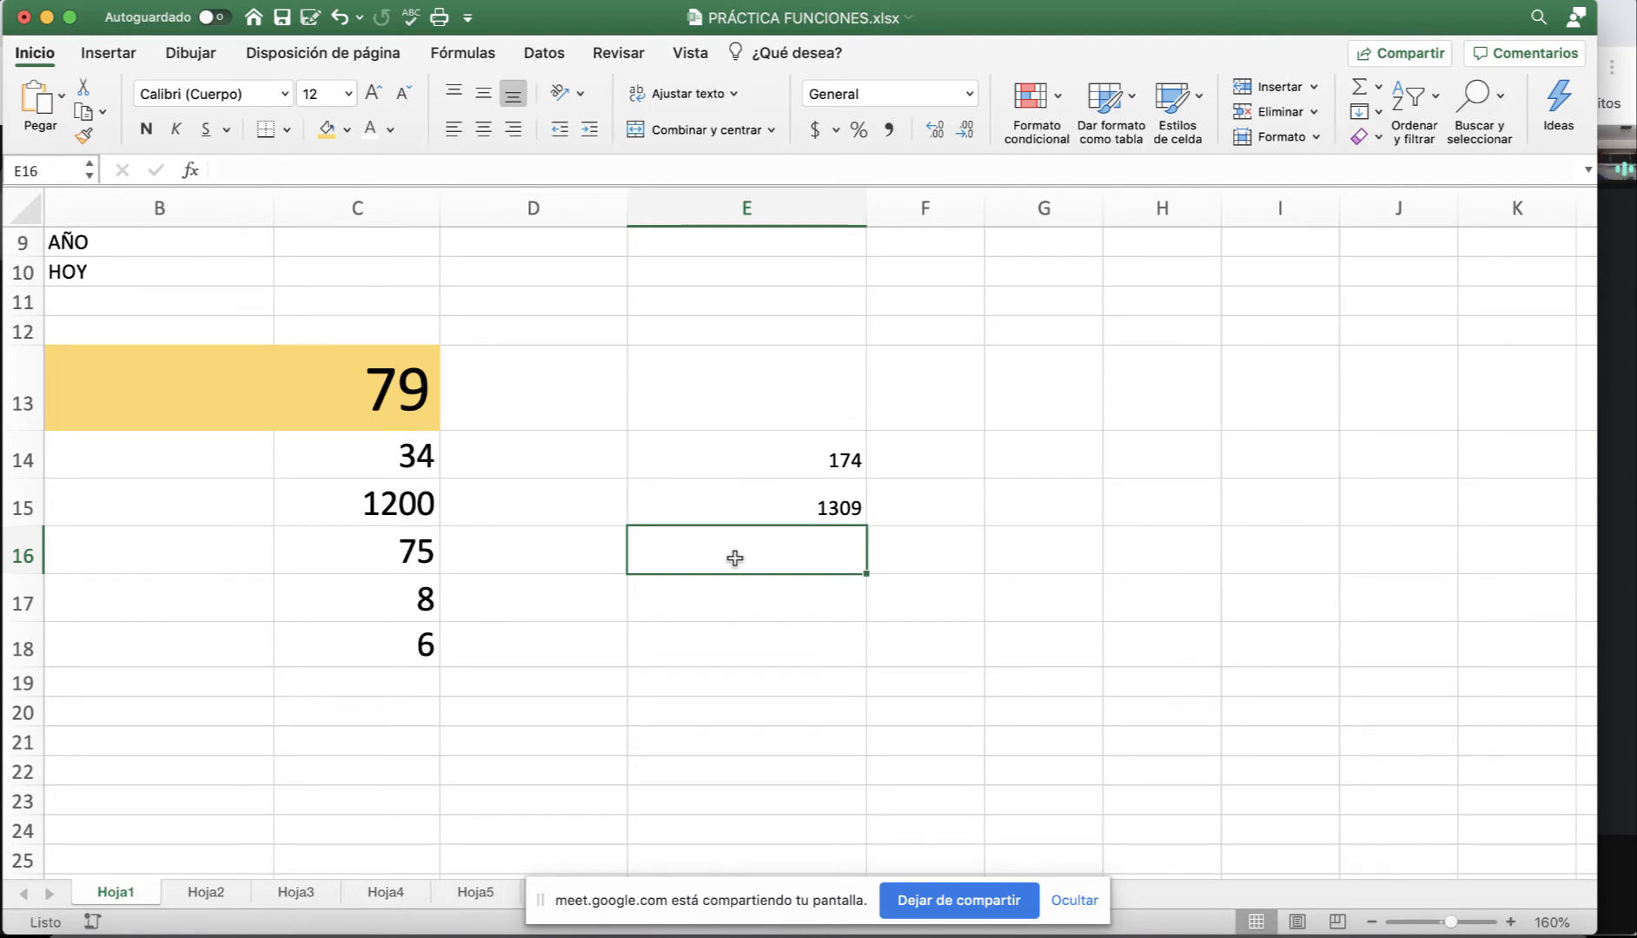
Enter =SUMA(C14:C18) in E16 and review the formula behind its 1323 total.
type("=")
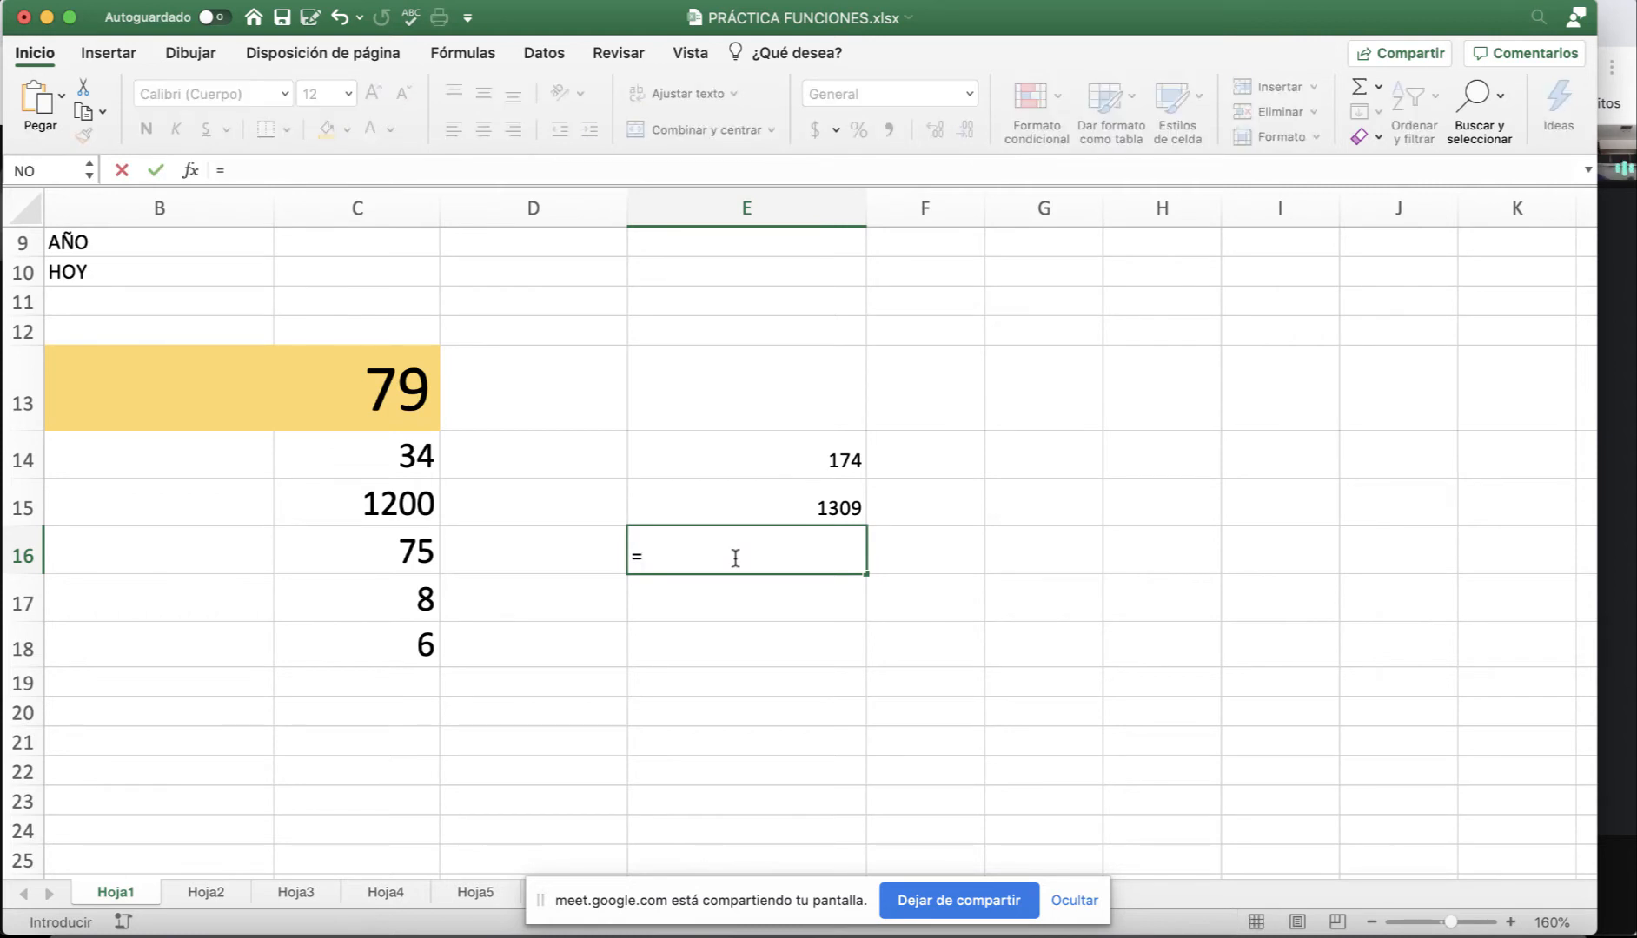
type("sum")
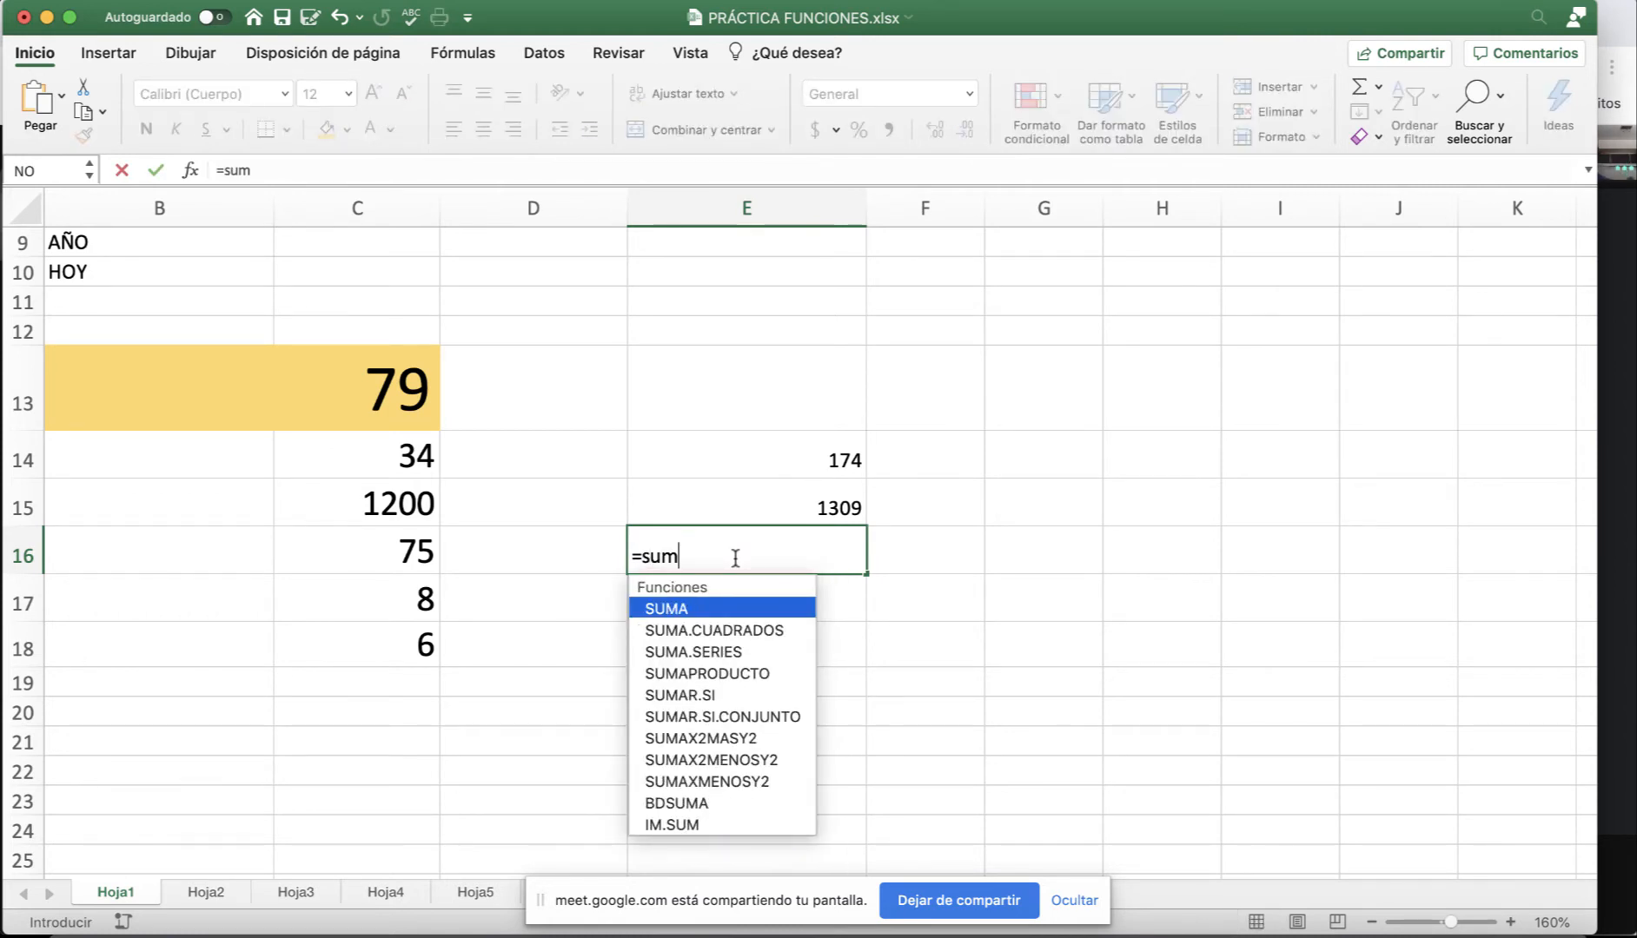
double_click(680, 609)
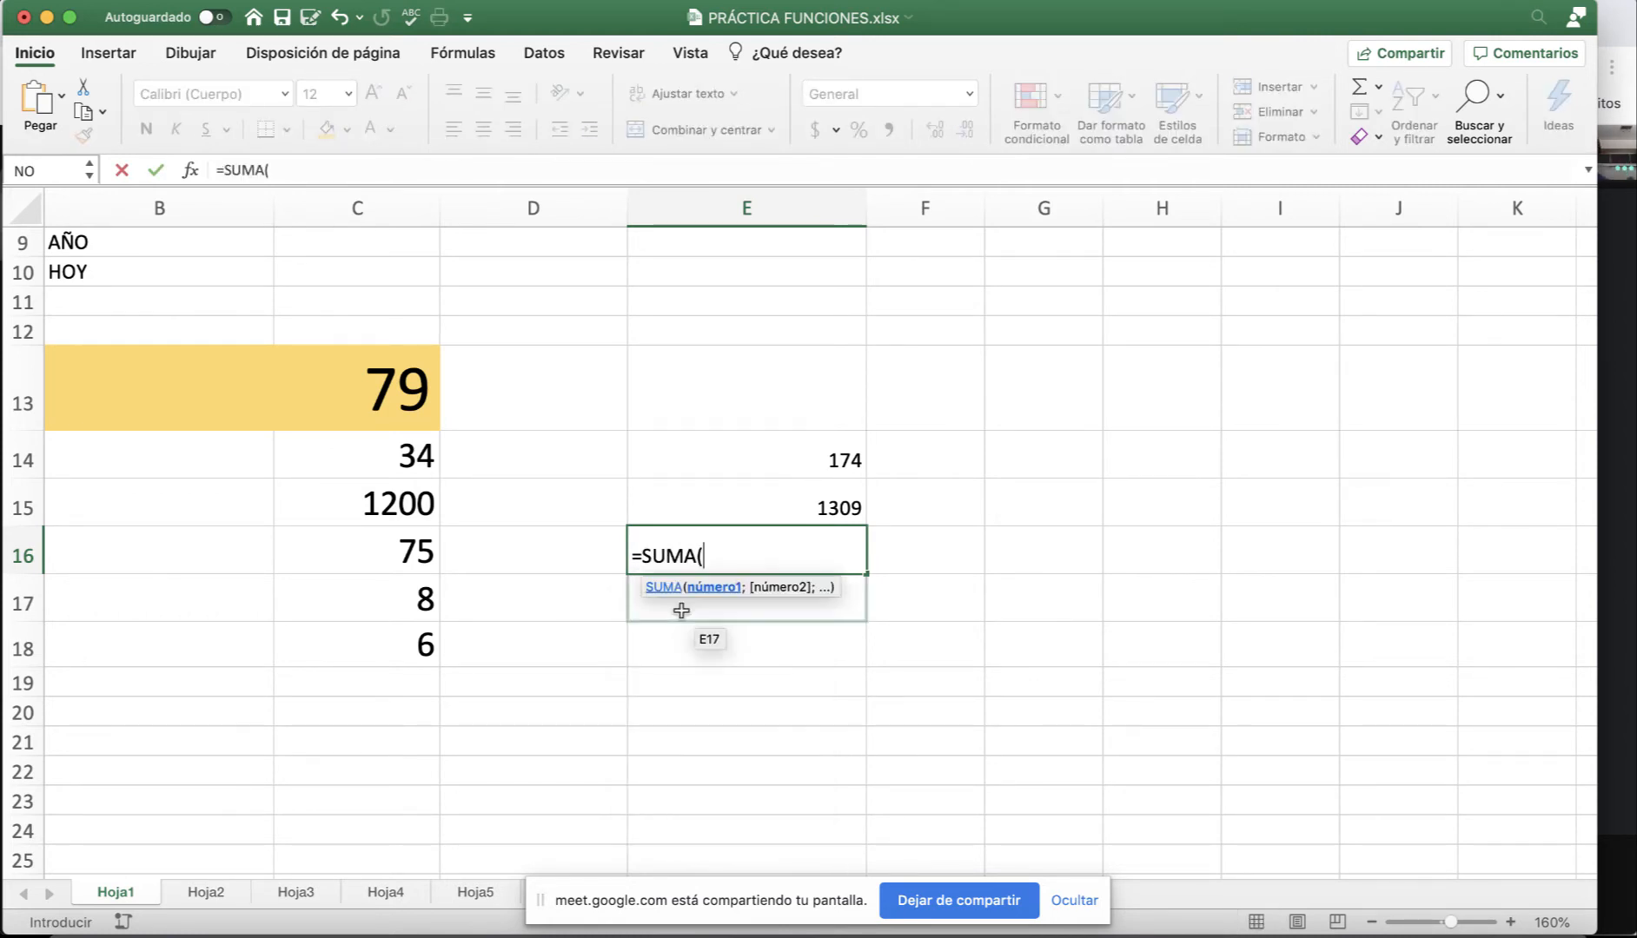
left_click_drag(394, 454, 426, 637)
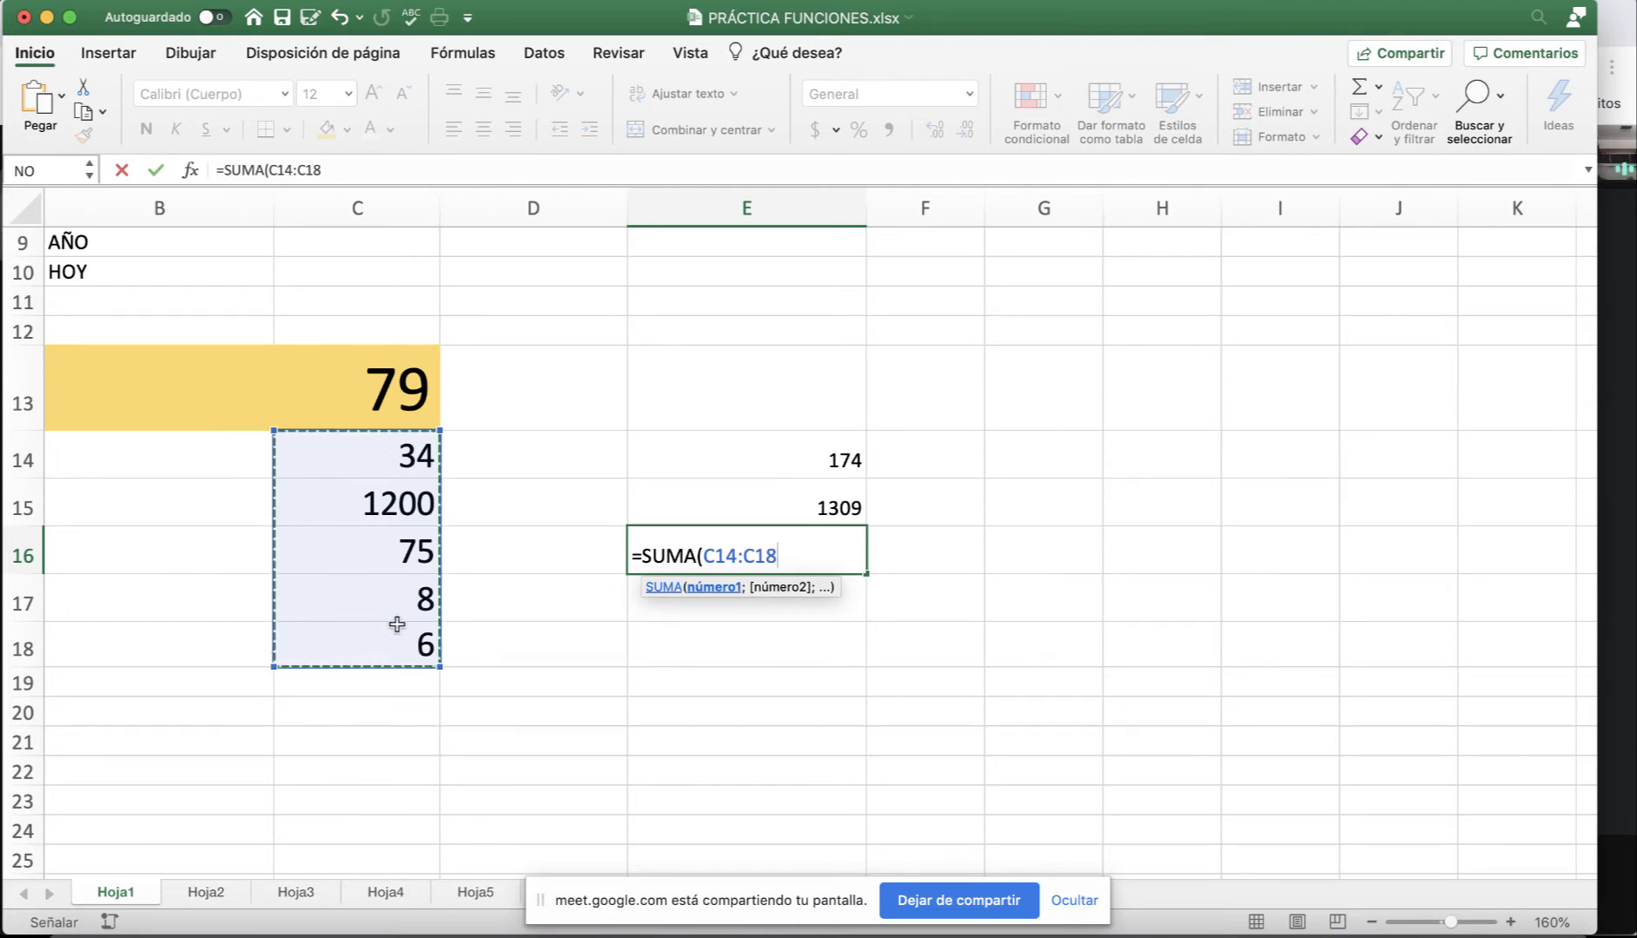
type(")")
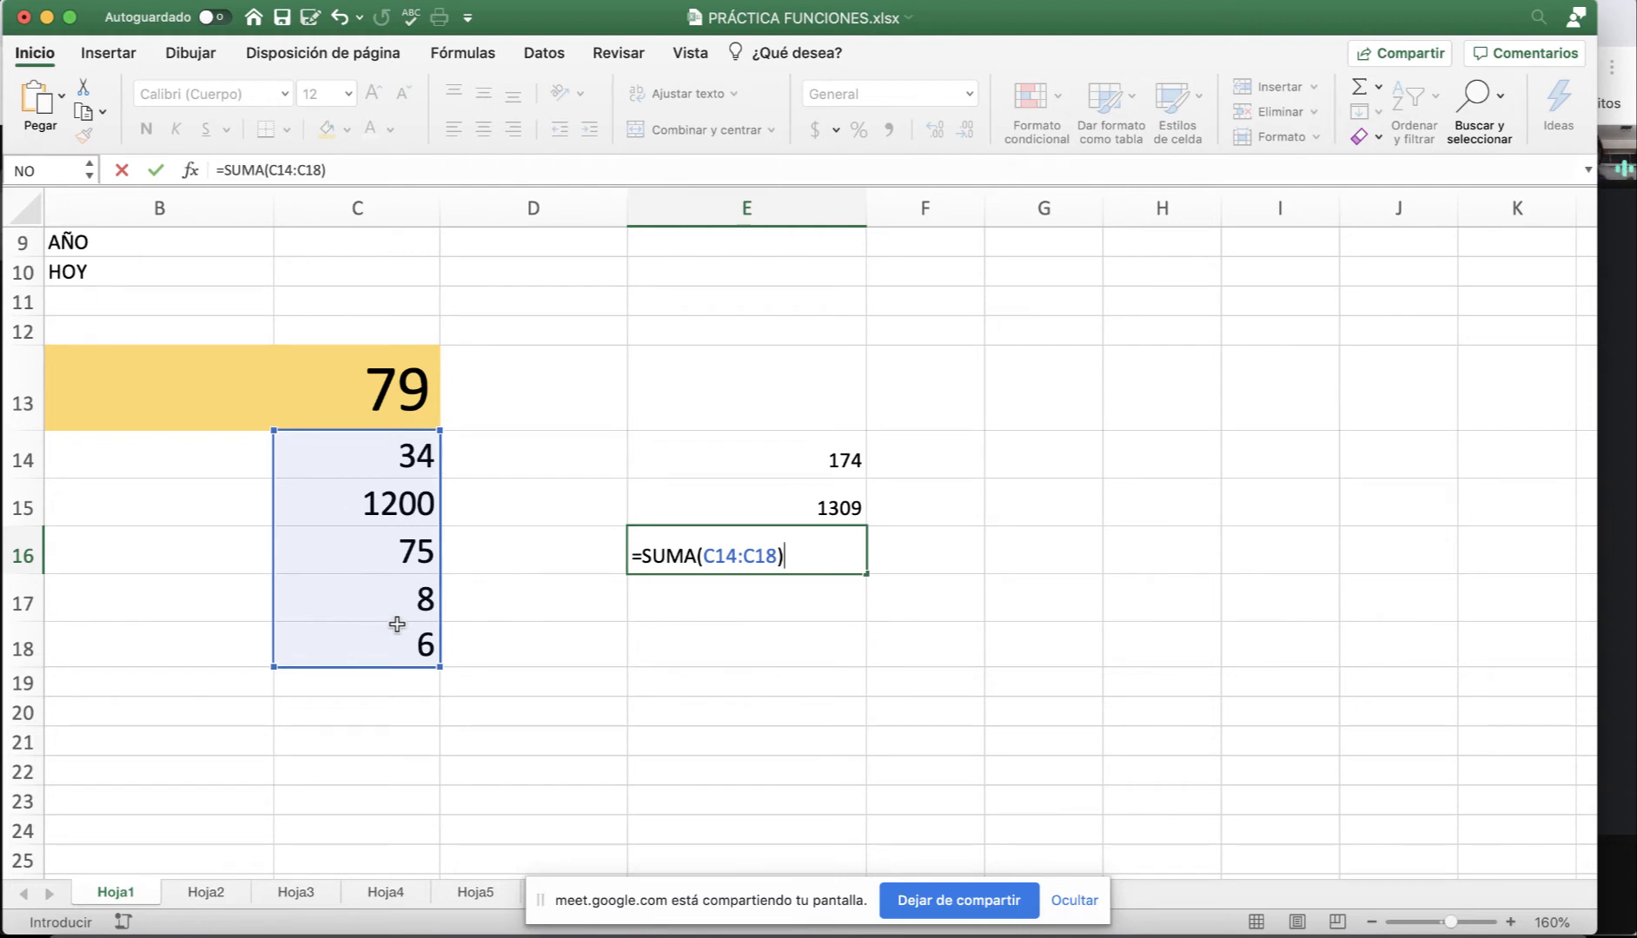
key("Return")
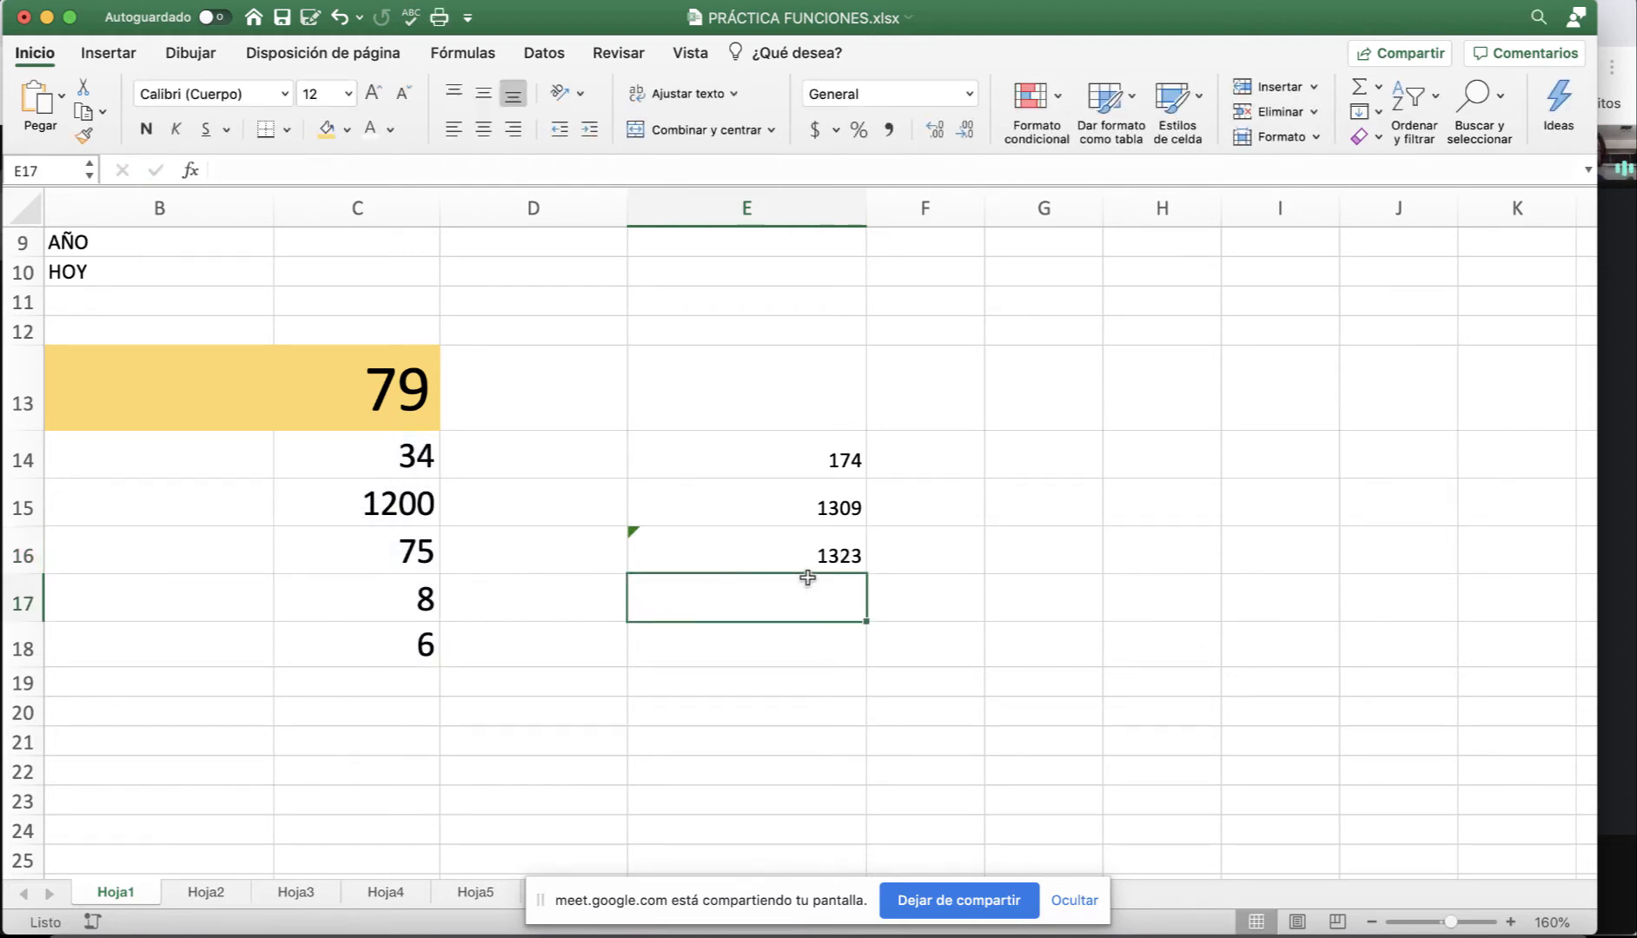
left_click(766, 560)
left_click(352, 174)
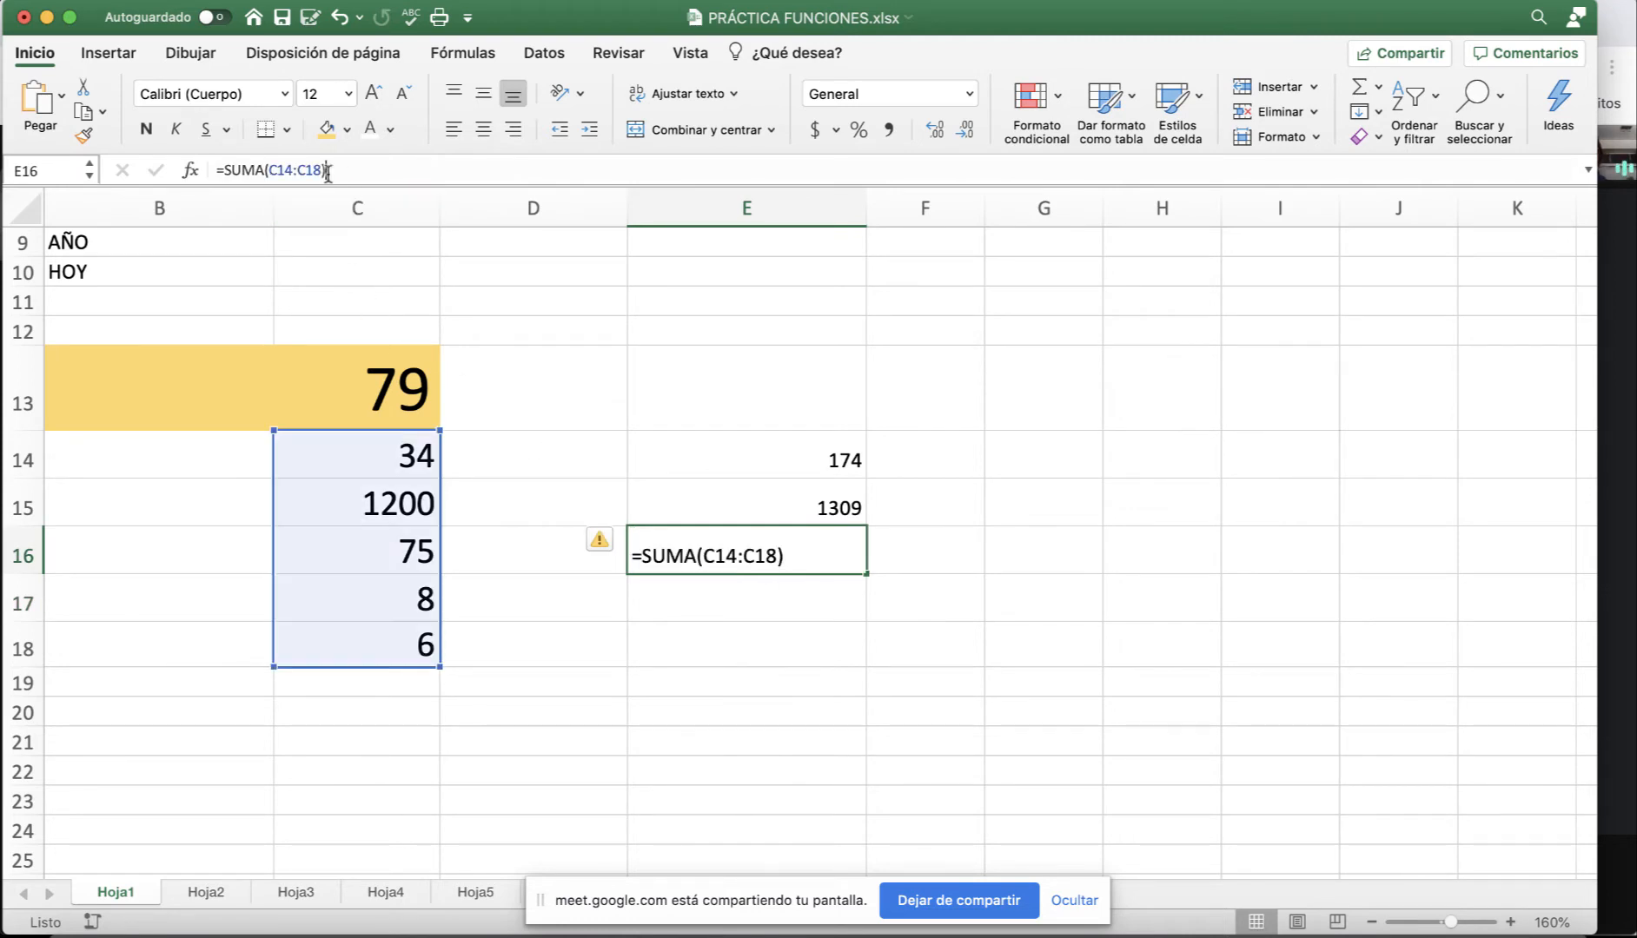
triple_click(352, 174)
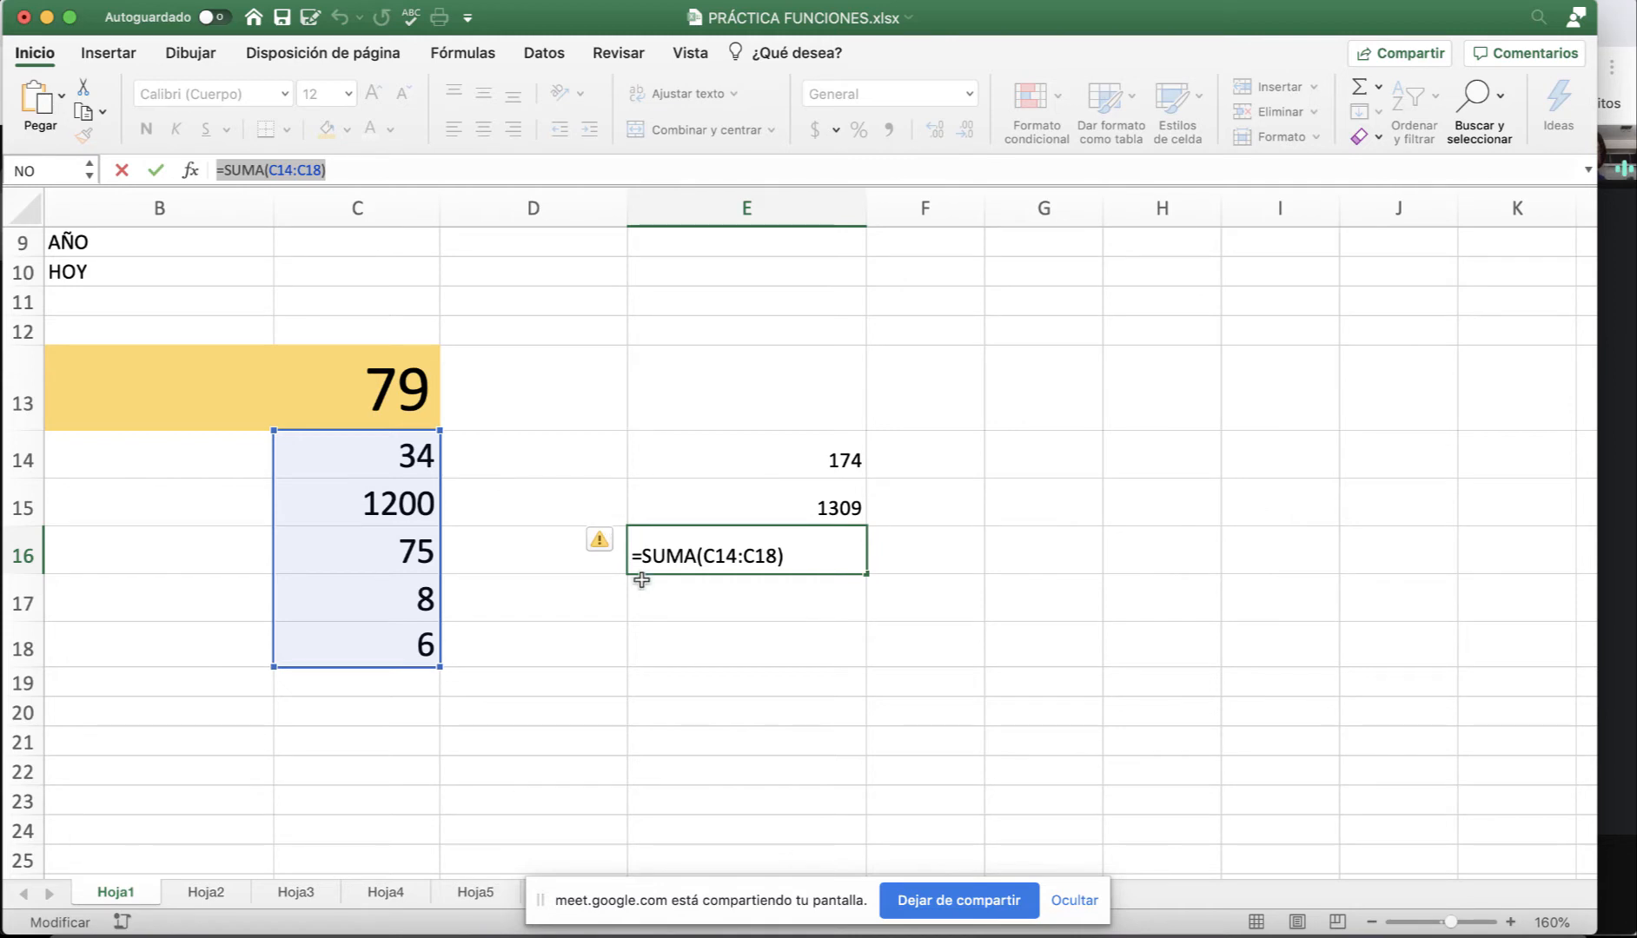
key("Escape")
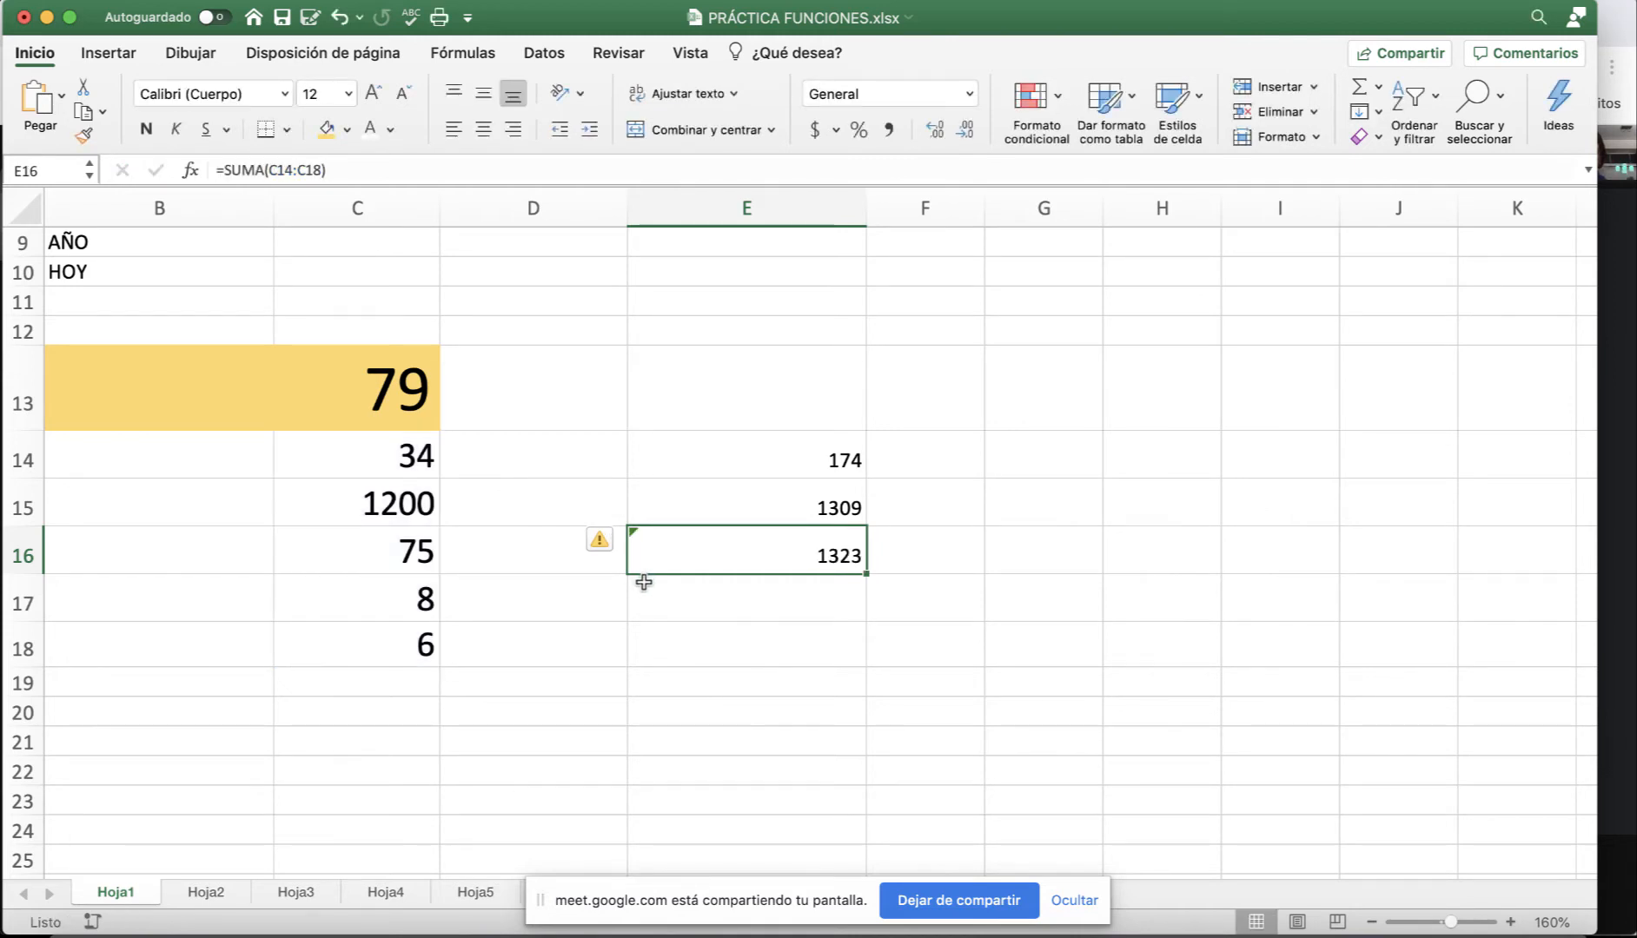
Change C17 to 800 so E16 totals 2115, then check E16's error-check options.
left_click(412, 576)
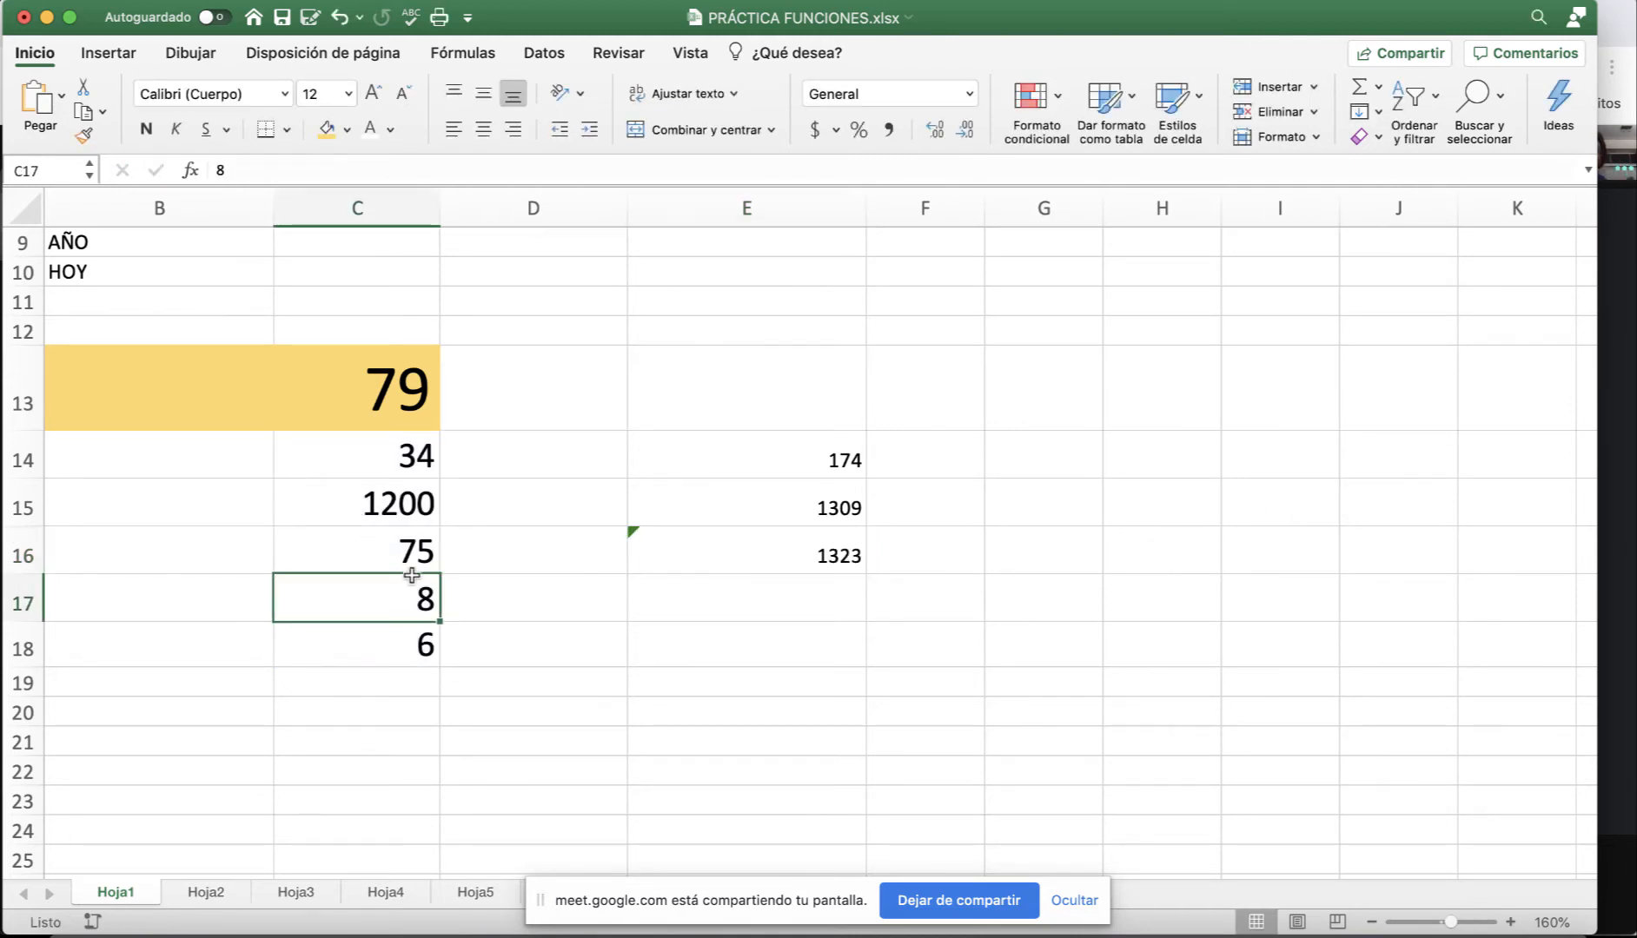
type("8000")
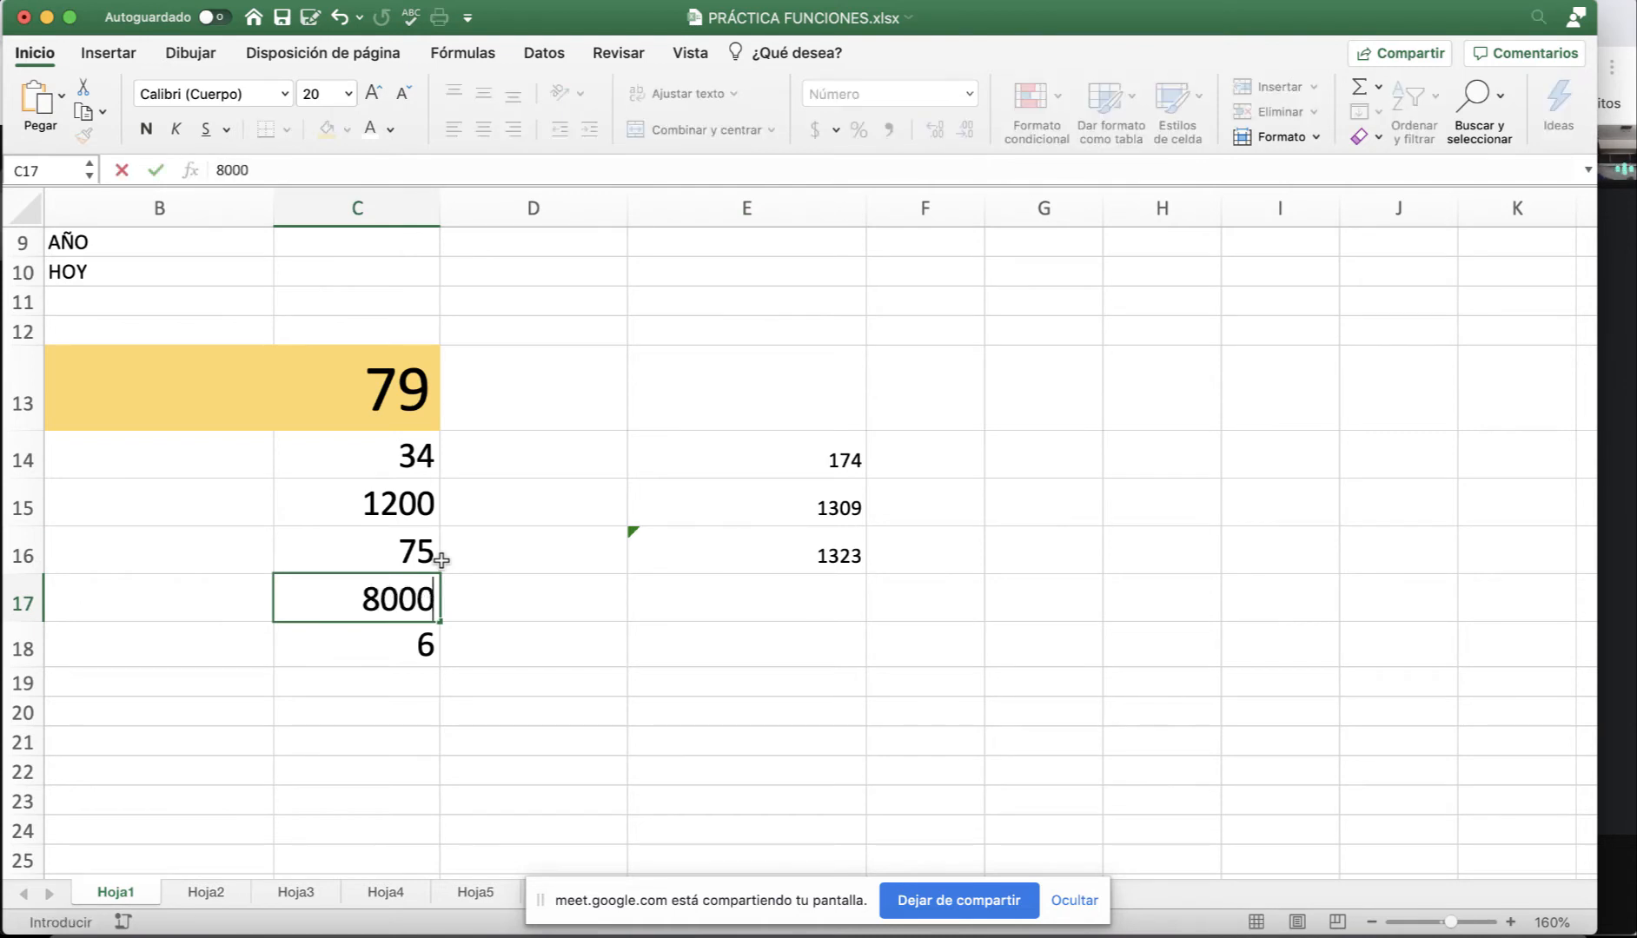
key("BackSpace")
key("Return")
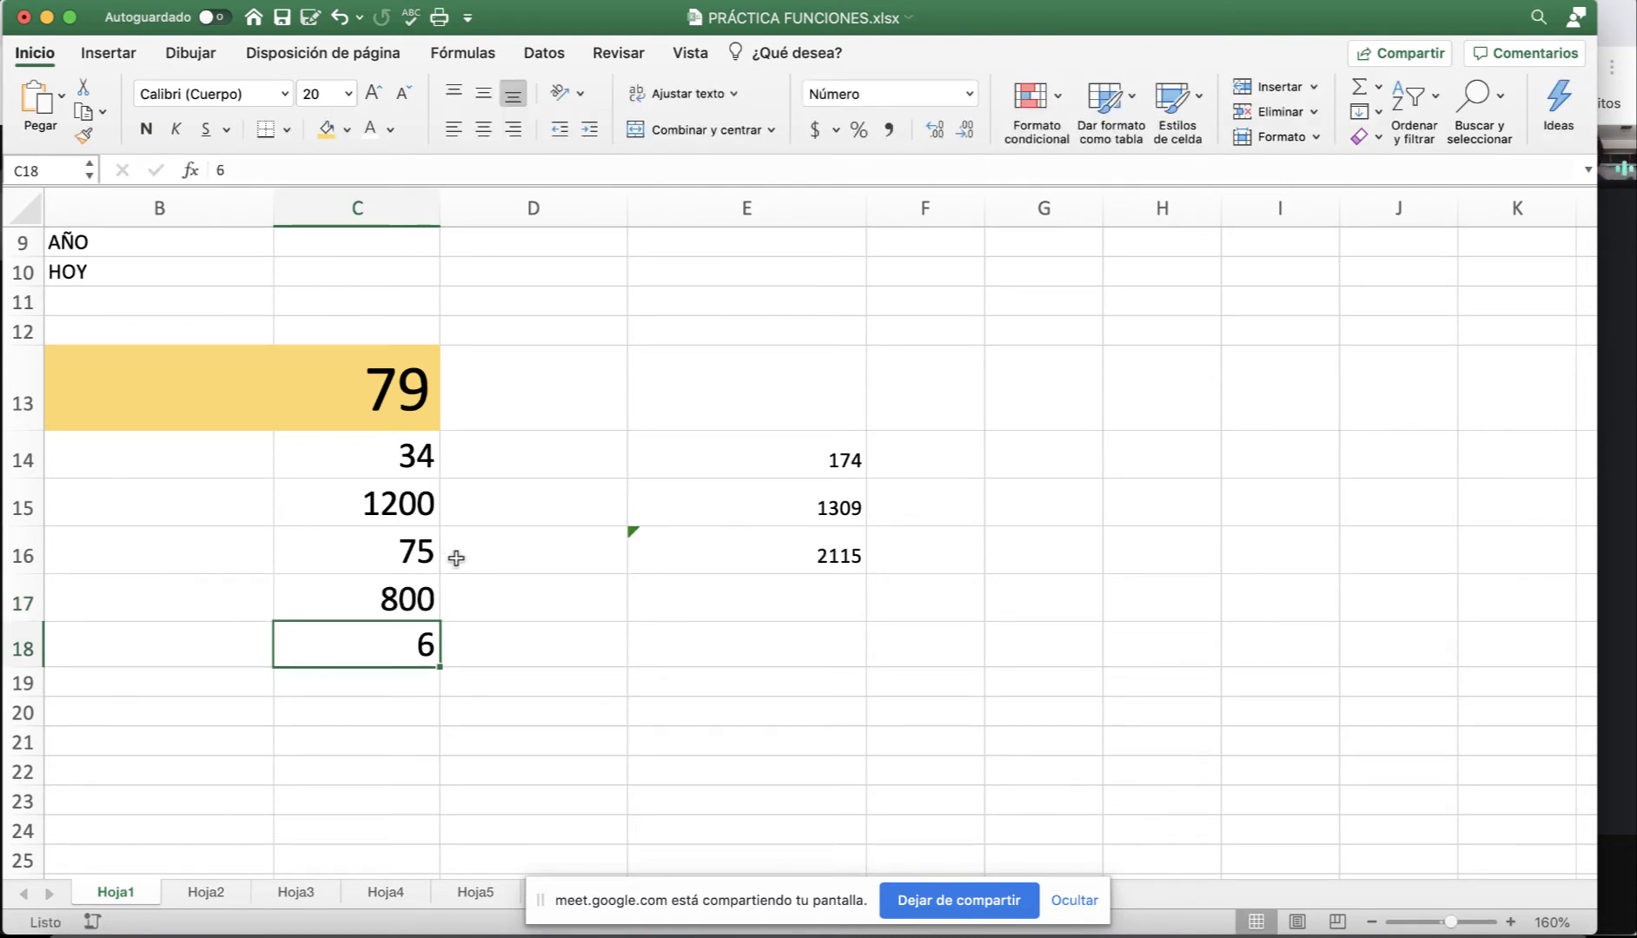
left_click(793, 552)
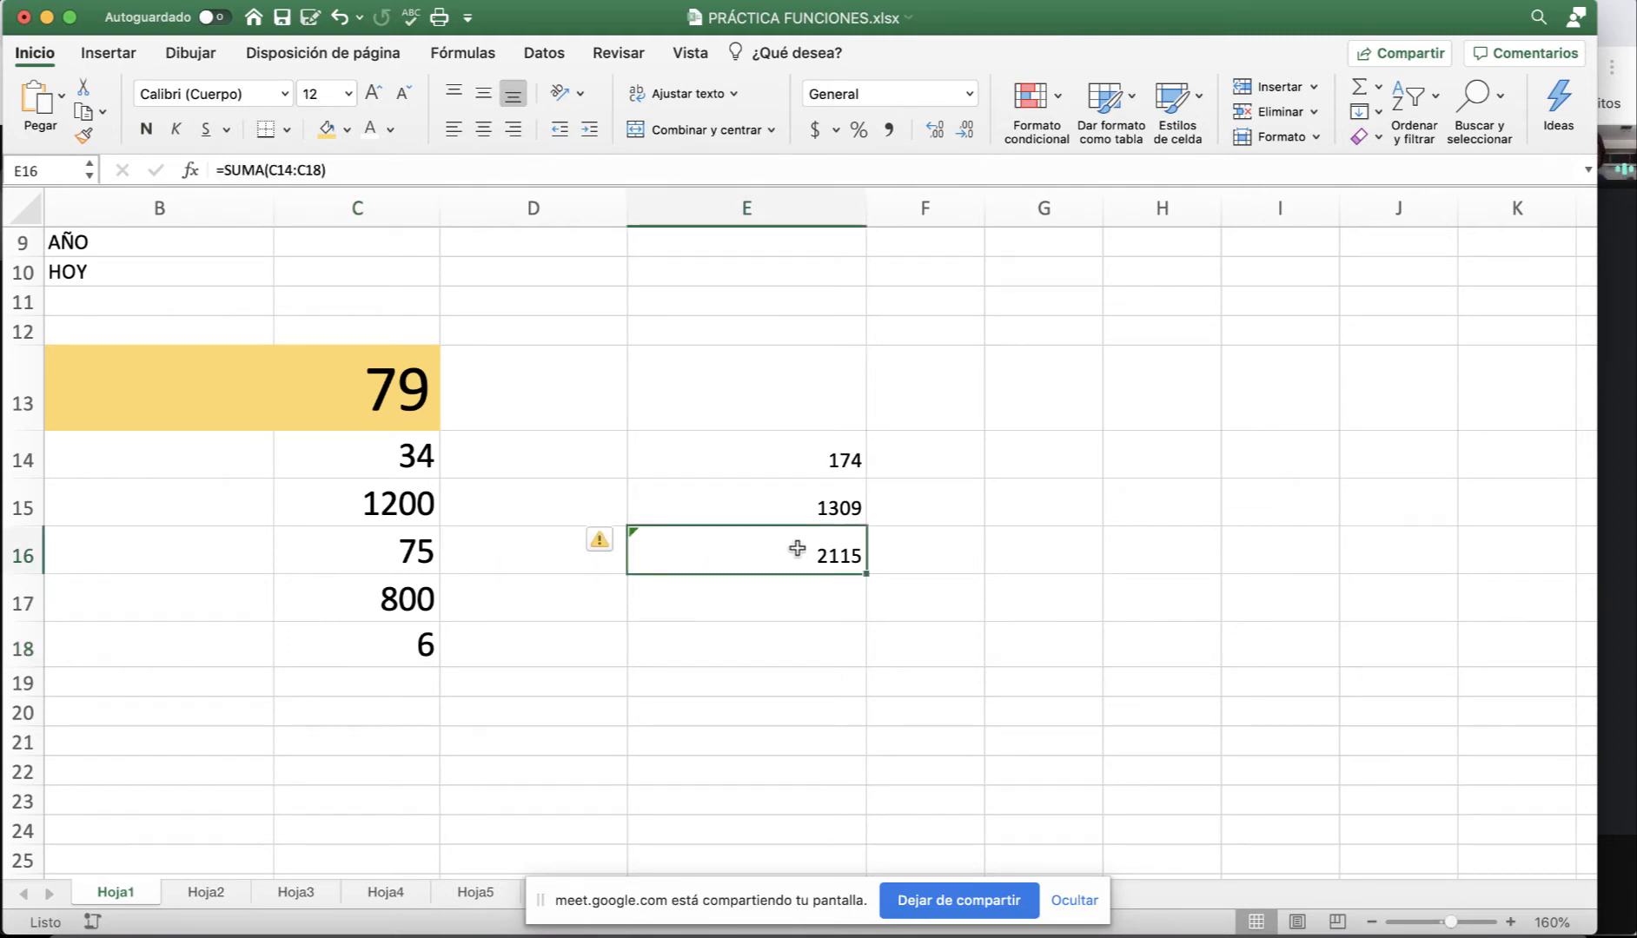
left_click(617, 543)
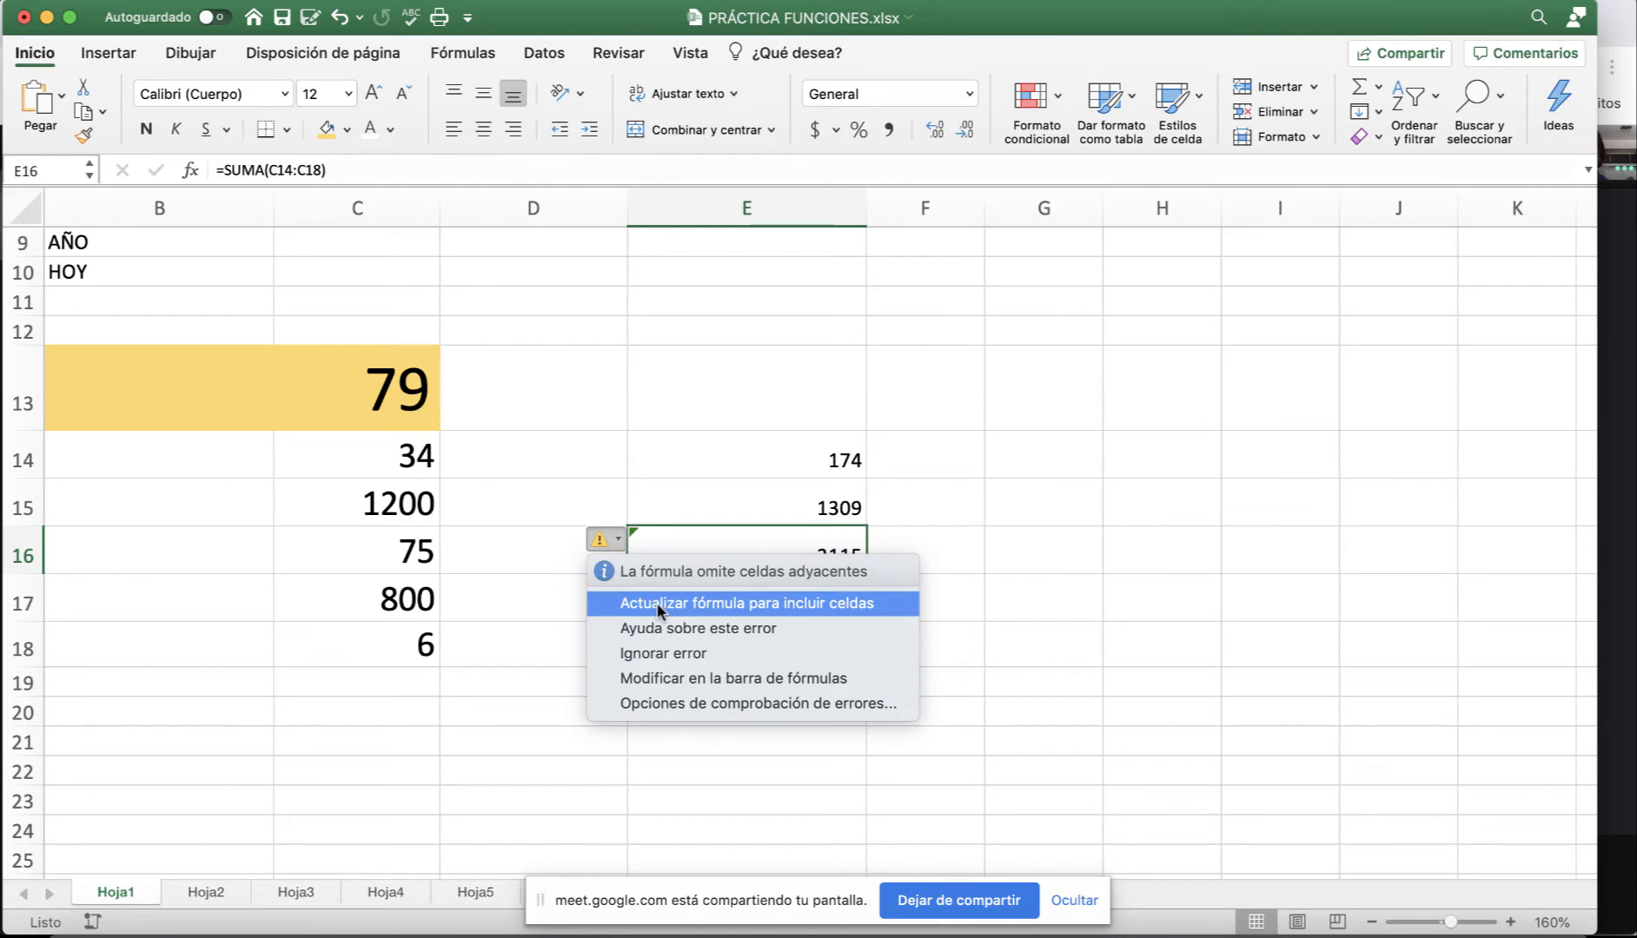
left_click(1188, 613)
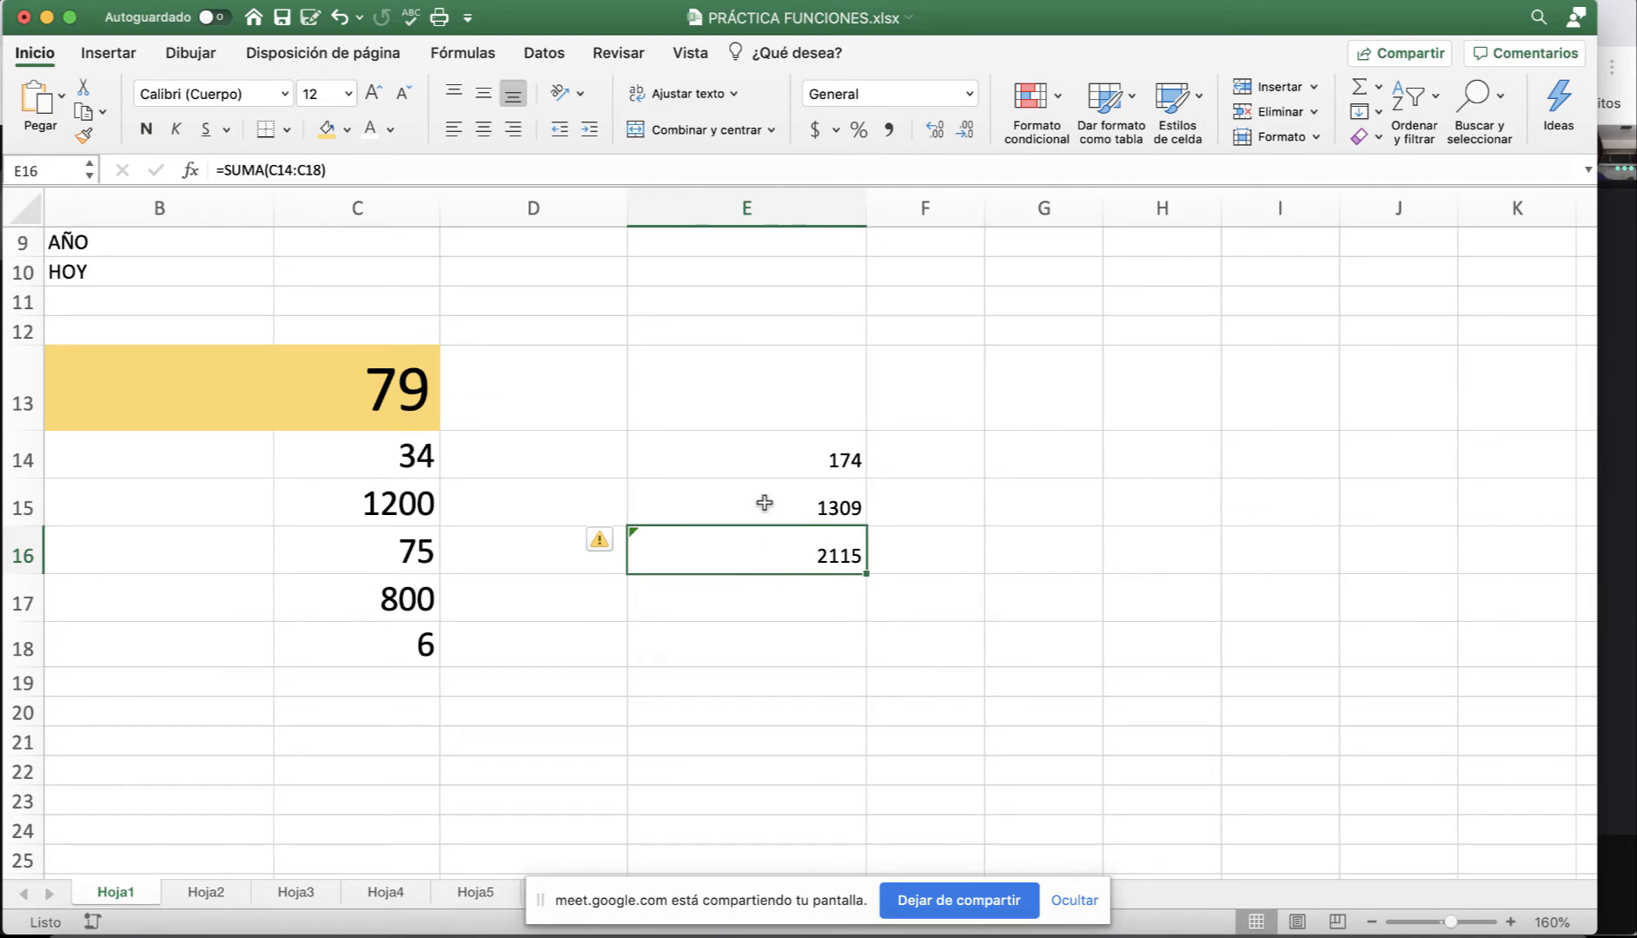
left_click_drag(752, 461, 756, 570)
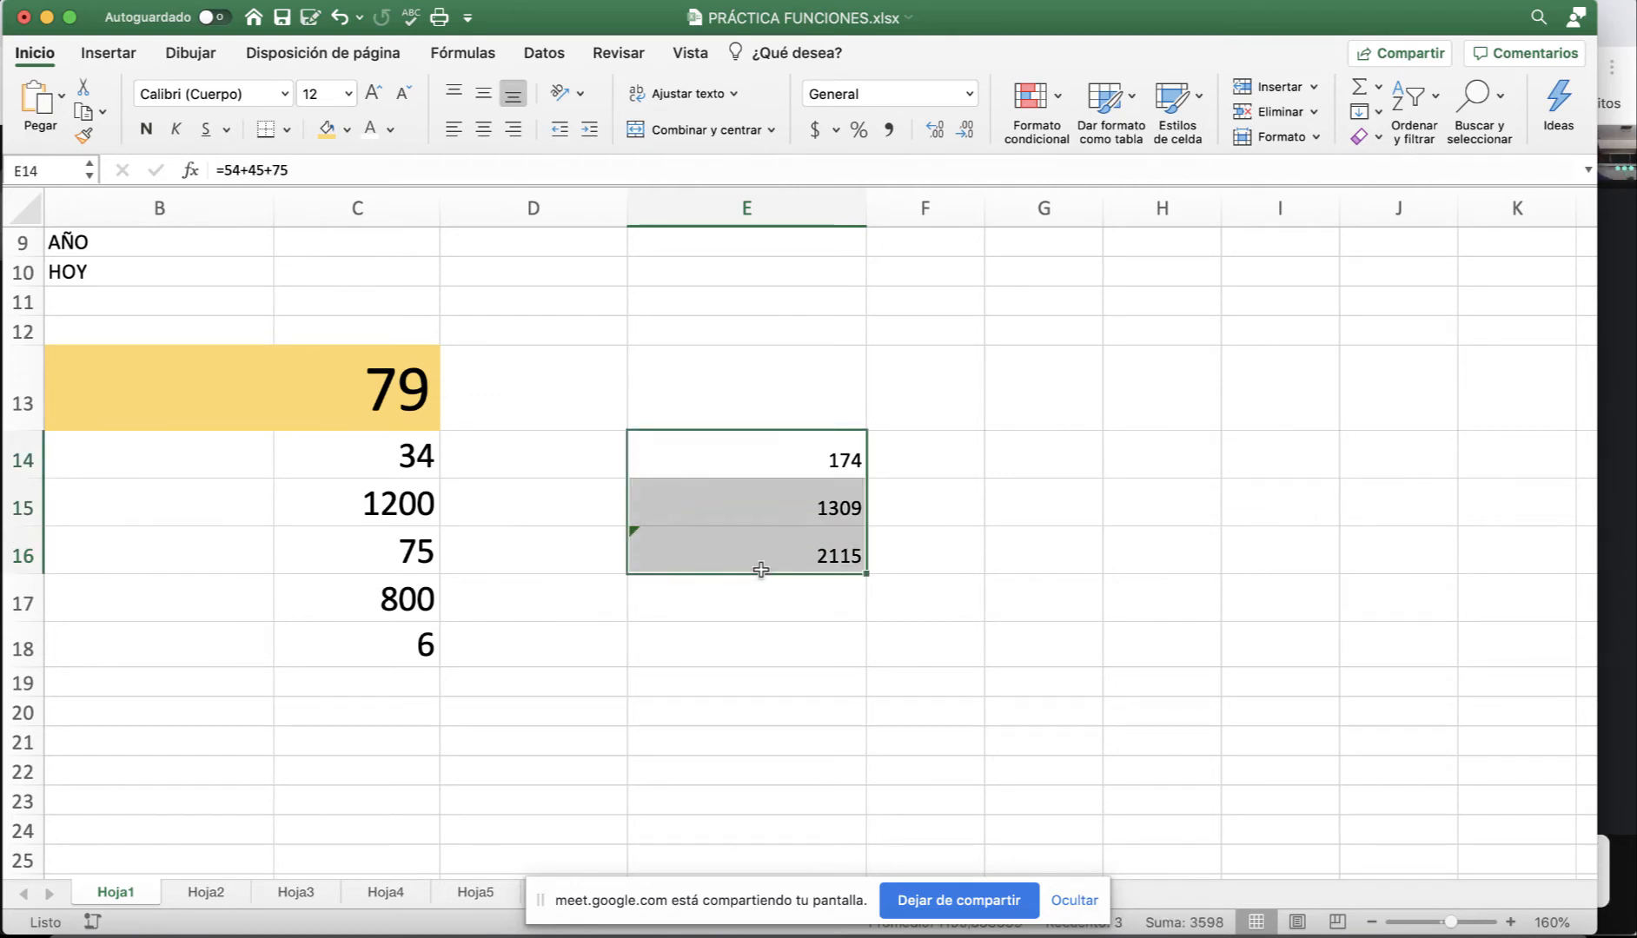
Narrow column E and enter right-aligned labels a, b, c, d, d in F14:F18.
left_click(979, 461)
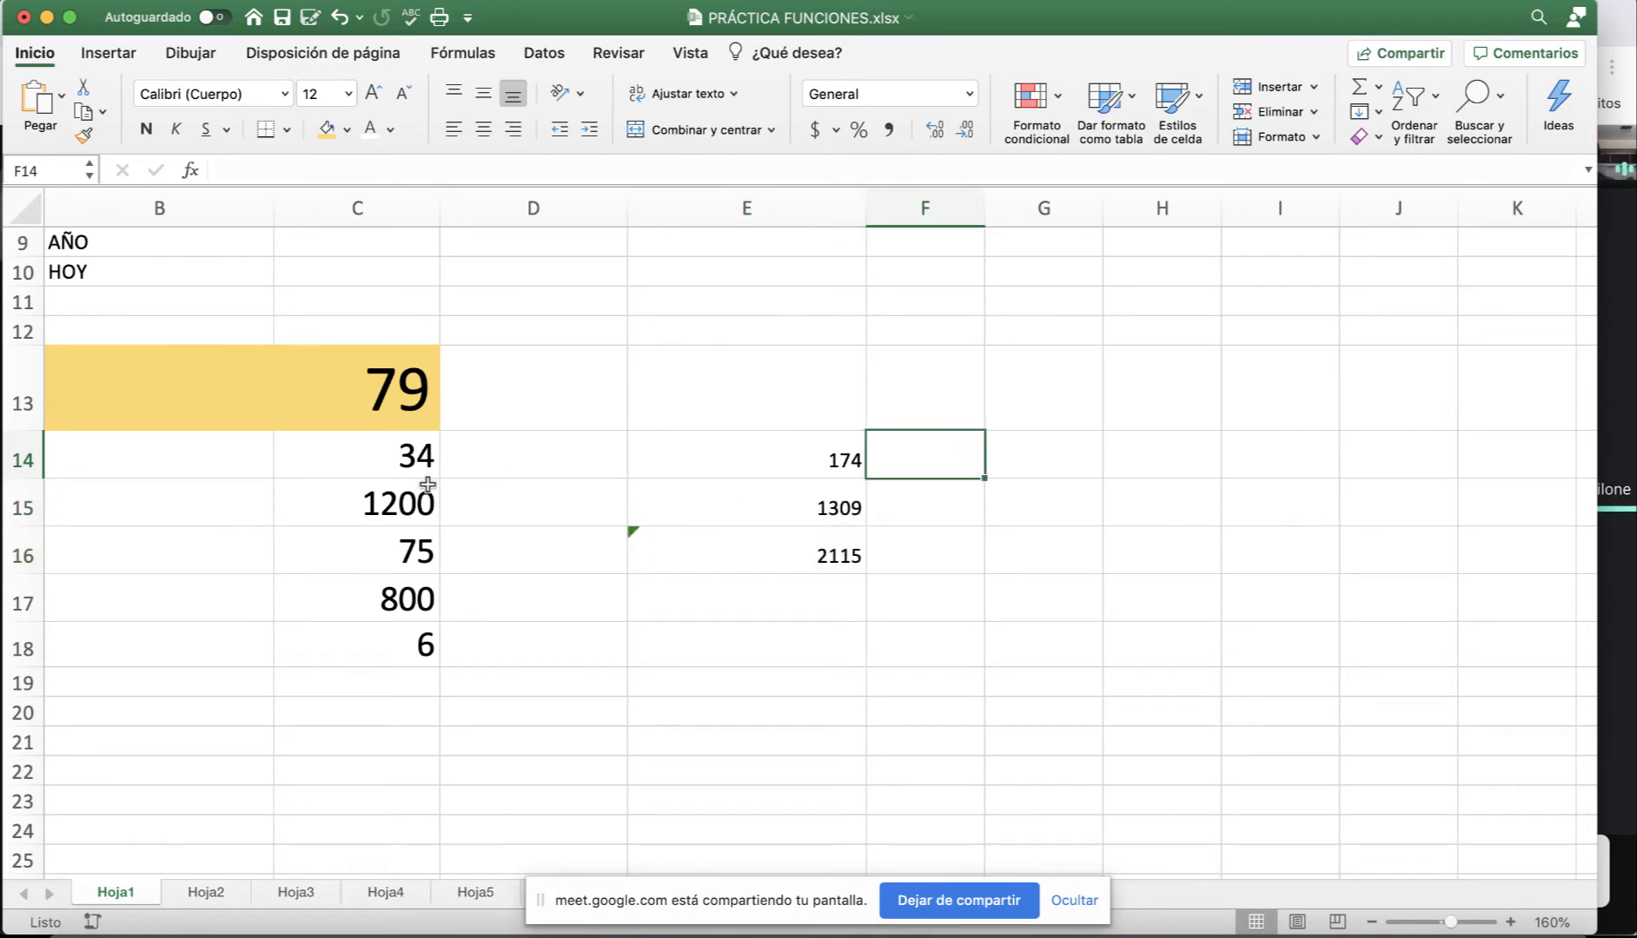
left_click(386, 461)
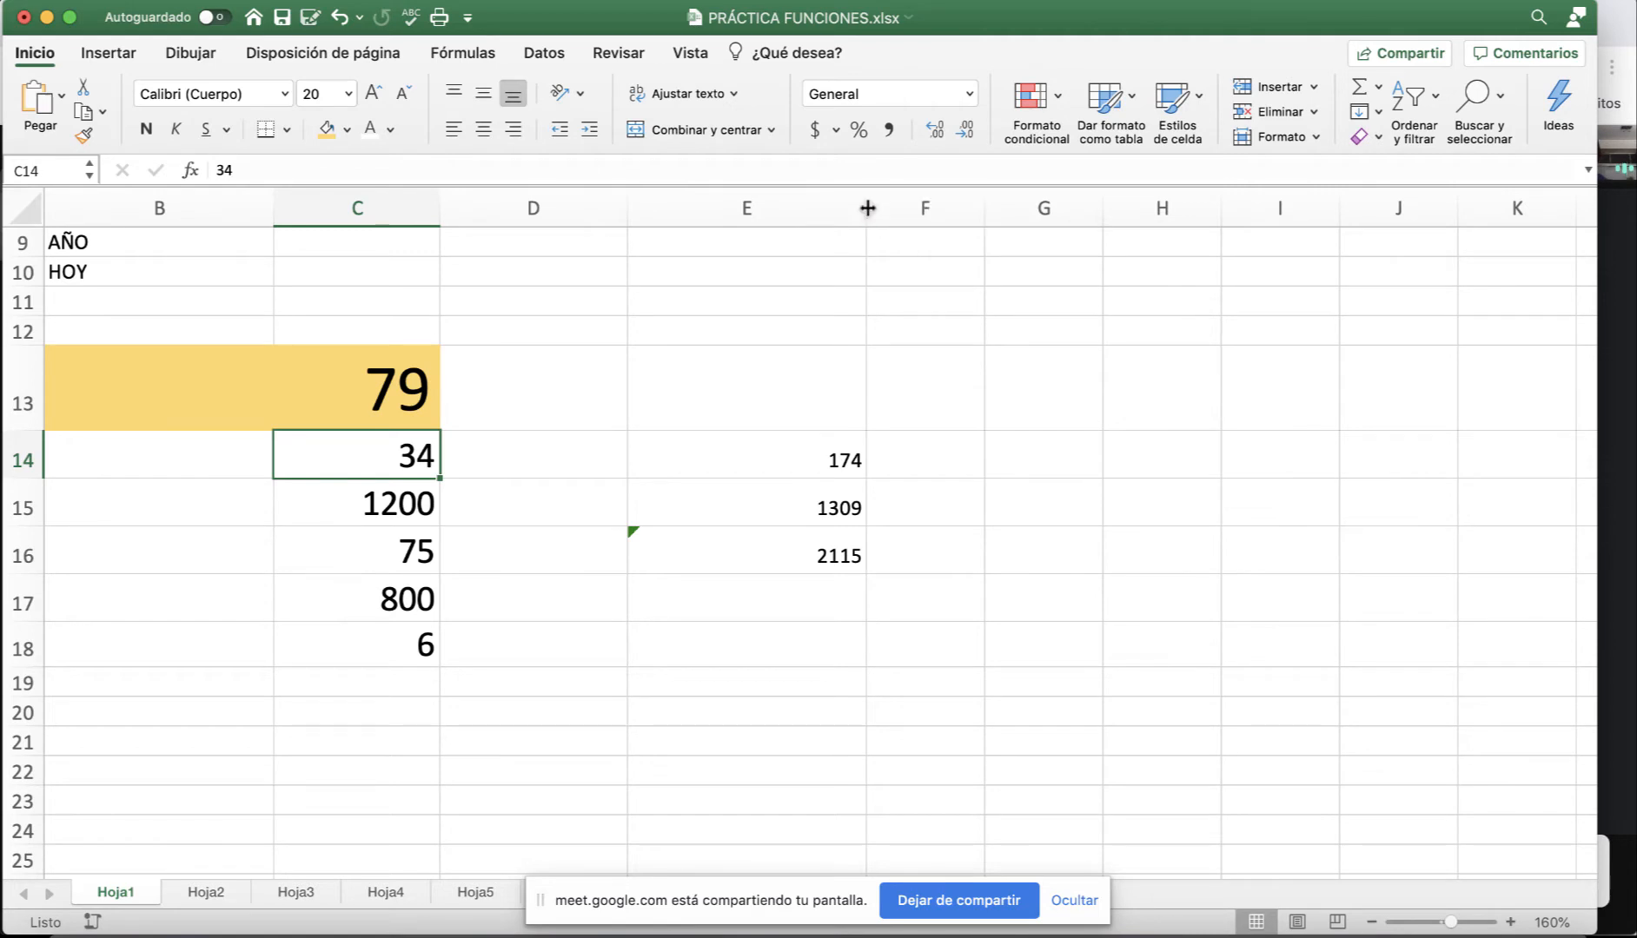
left_click_drag(867, 208, 804, 208)
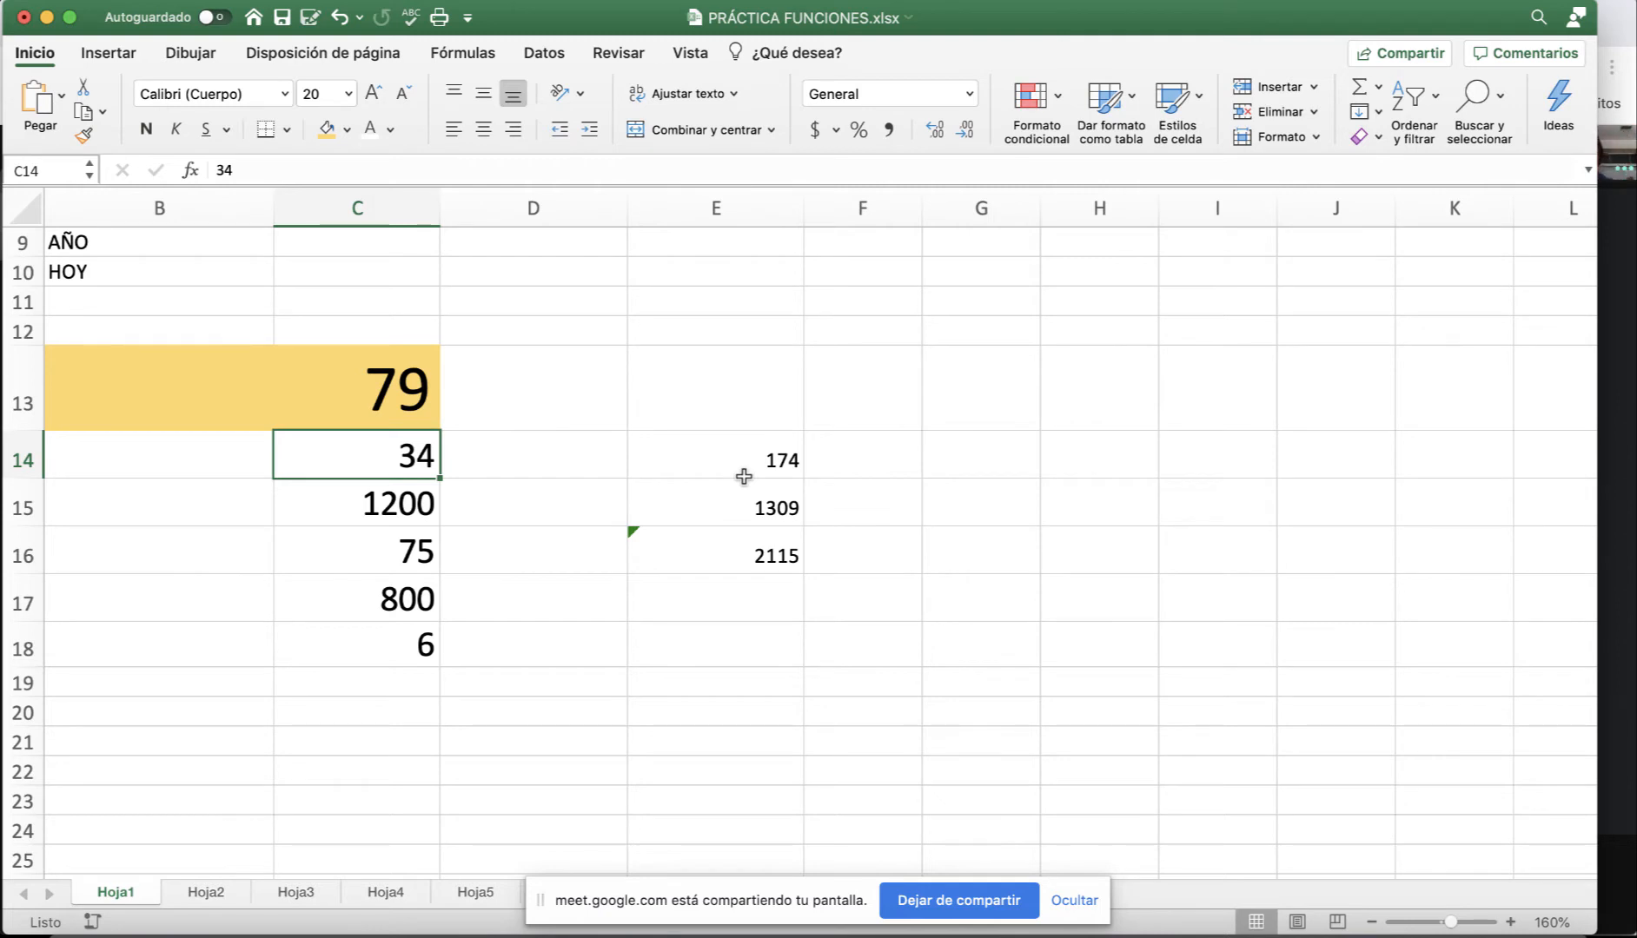
left_click(885, 464)
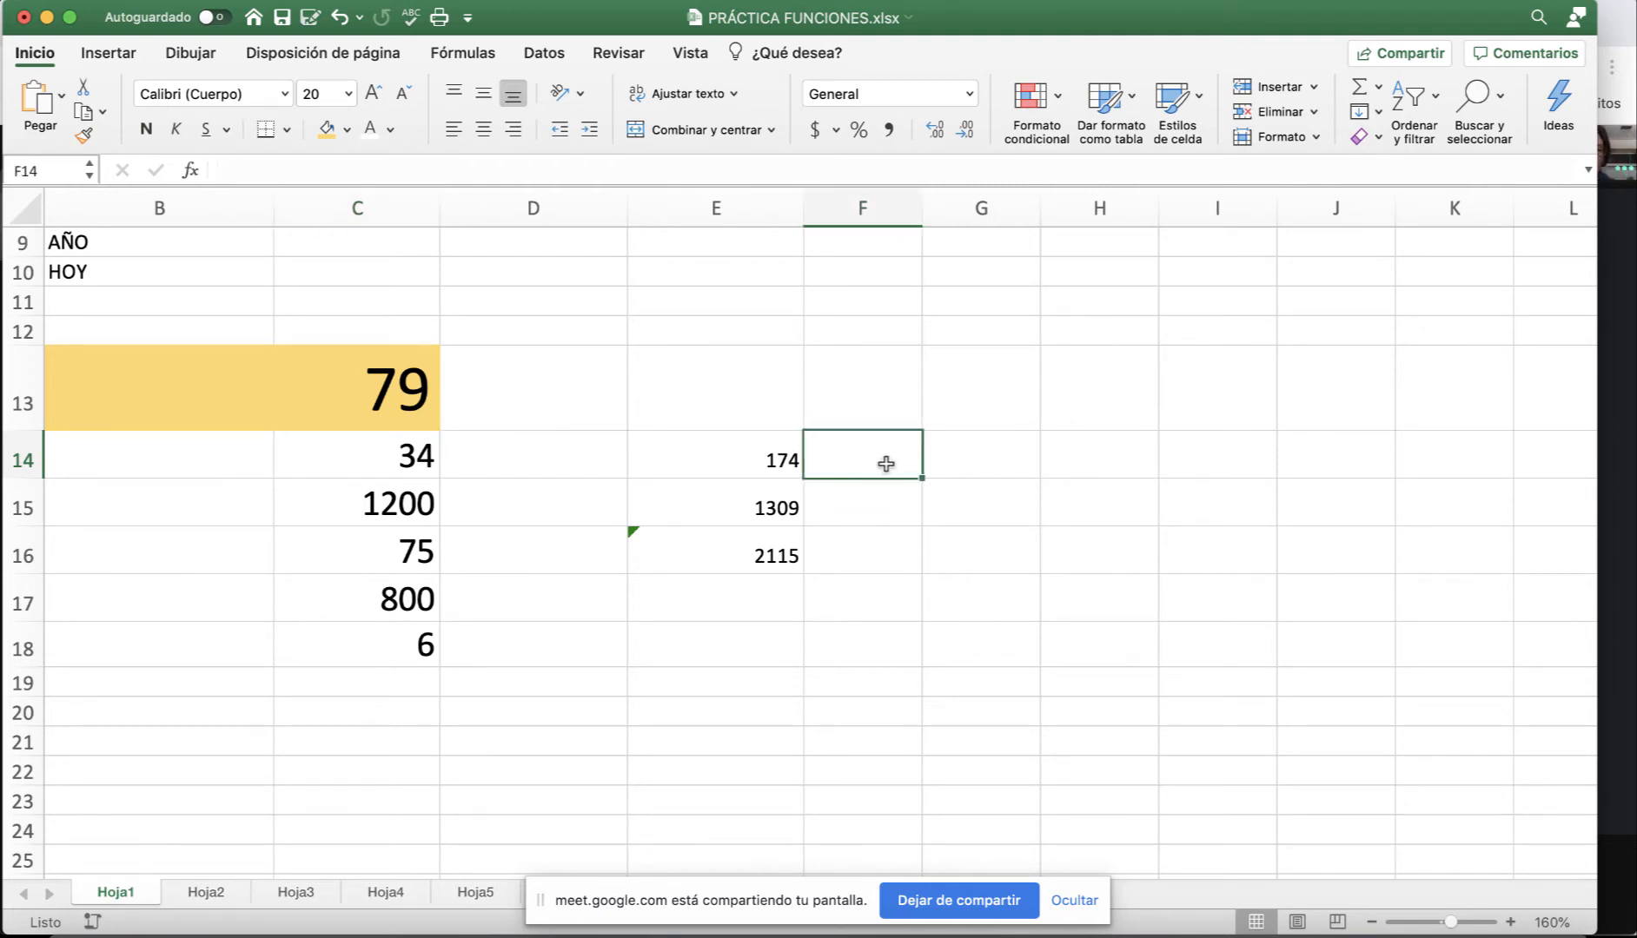
scroll(885, 464, "down", 1)
type("a")
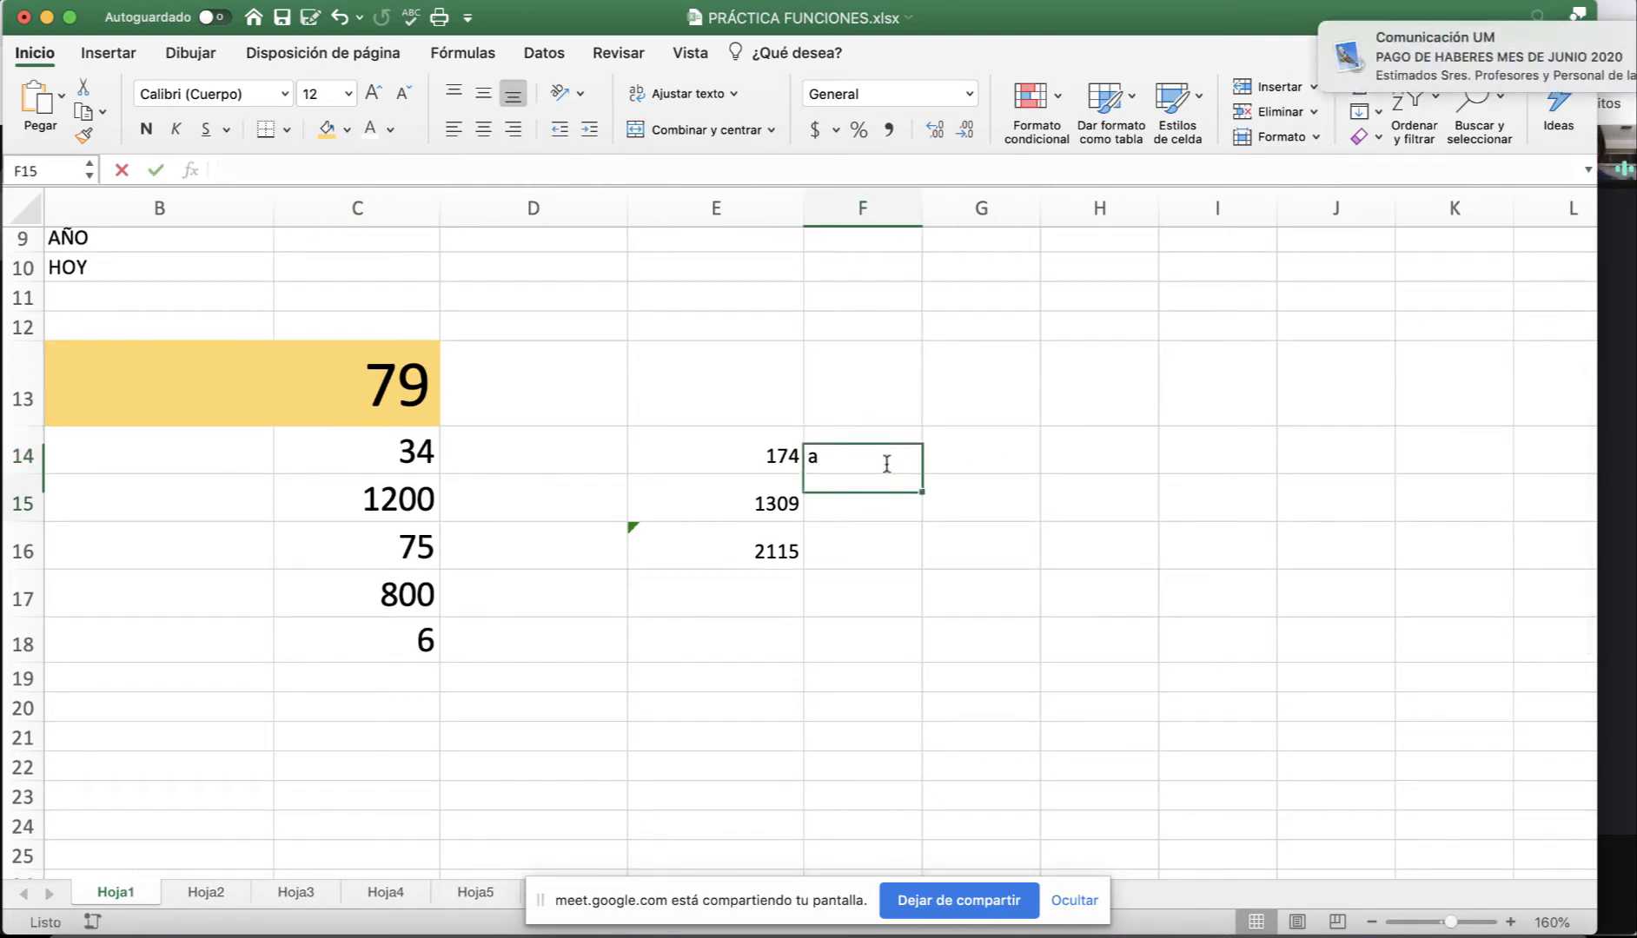
key("Return")
type("b")
key("Return")
type("c")
key("Return")
type("d")
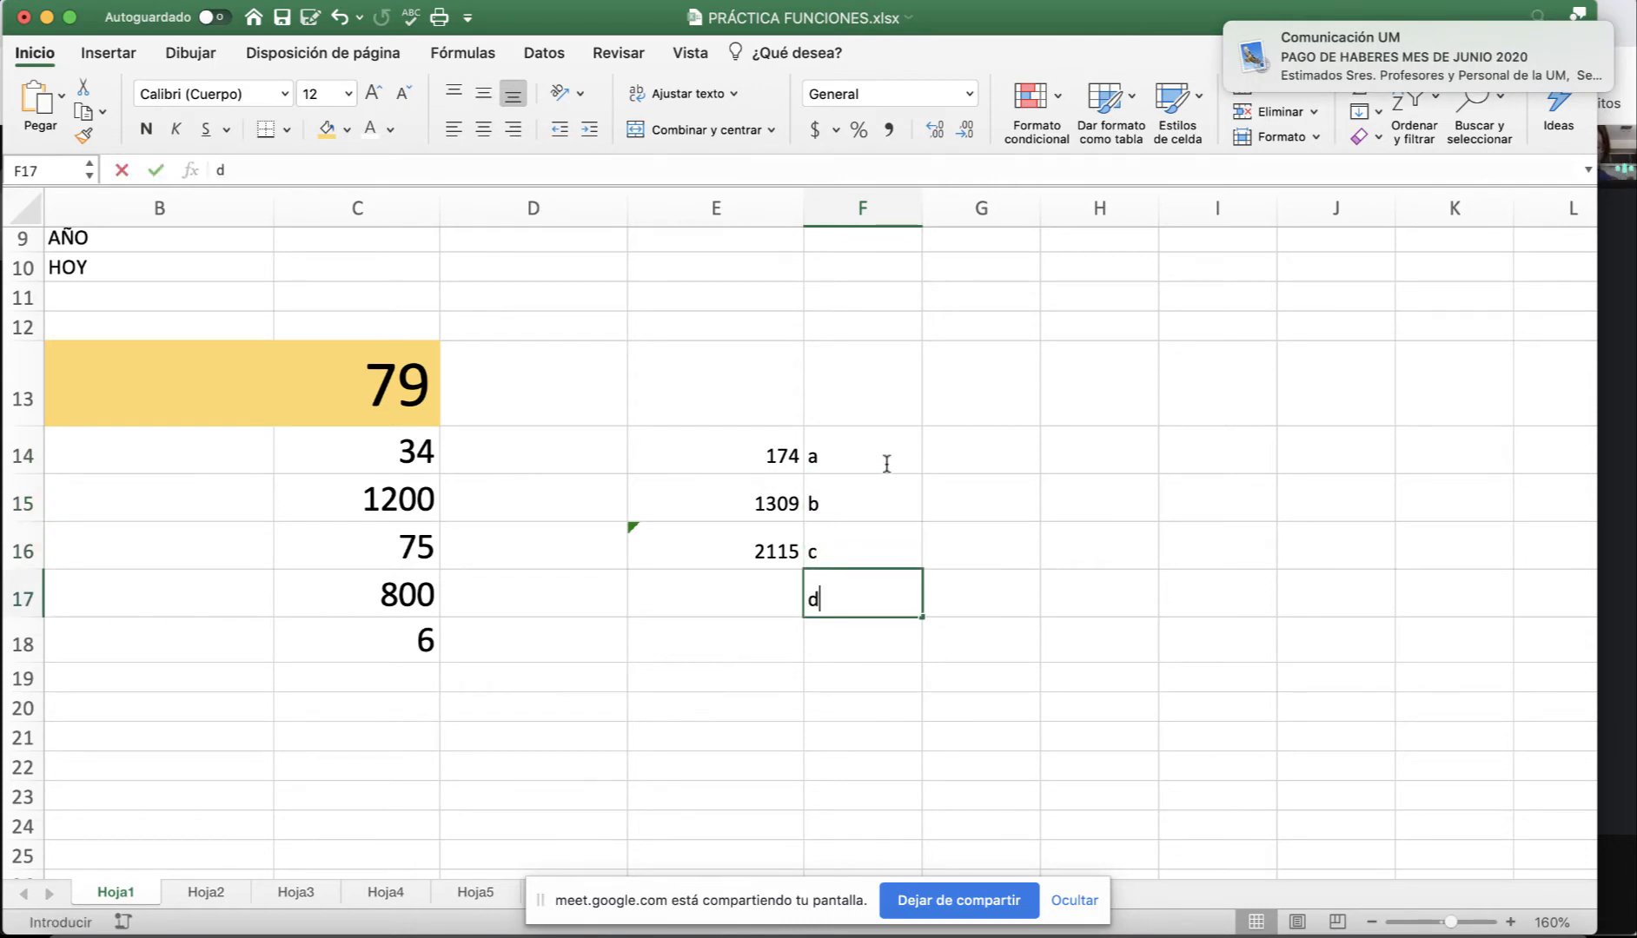
key("Return")
type("d")
key("Return")
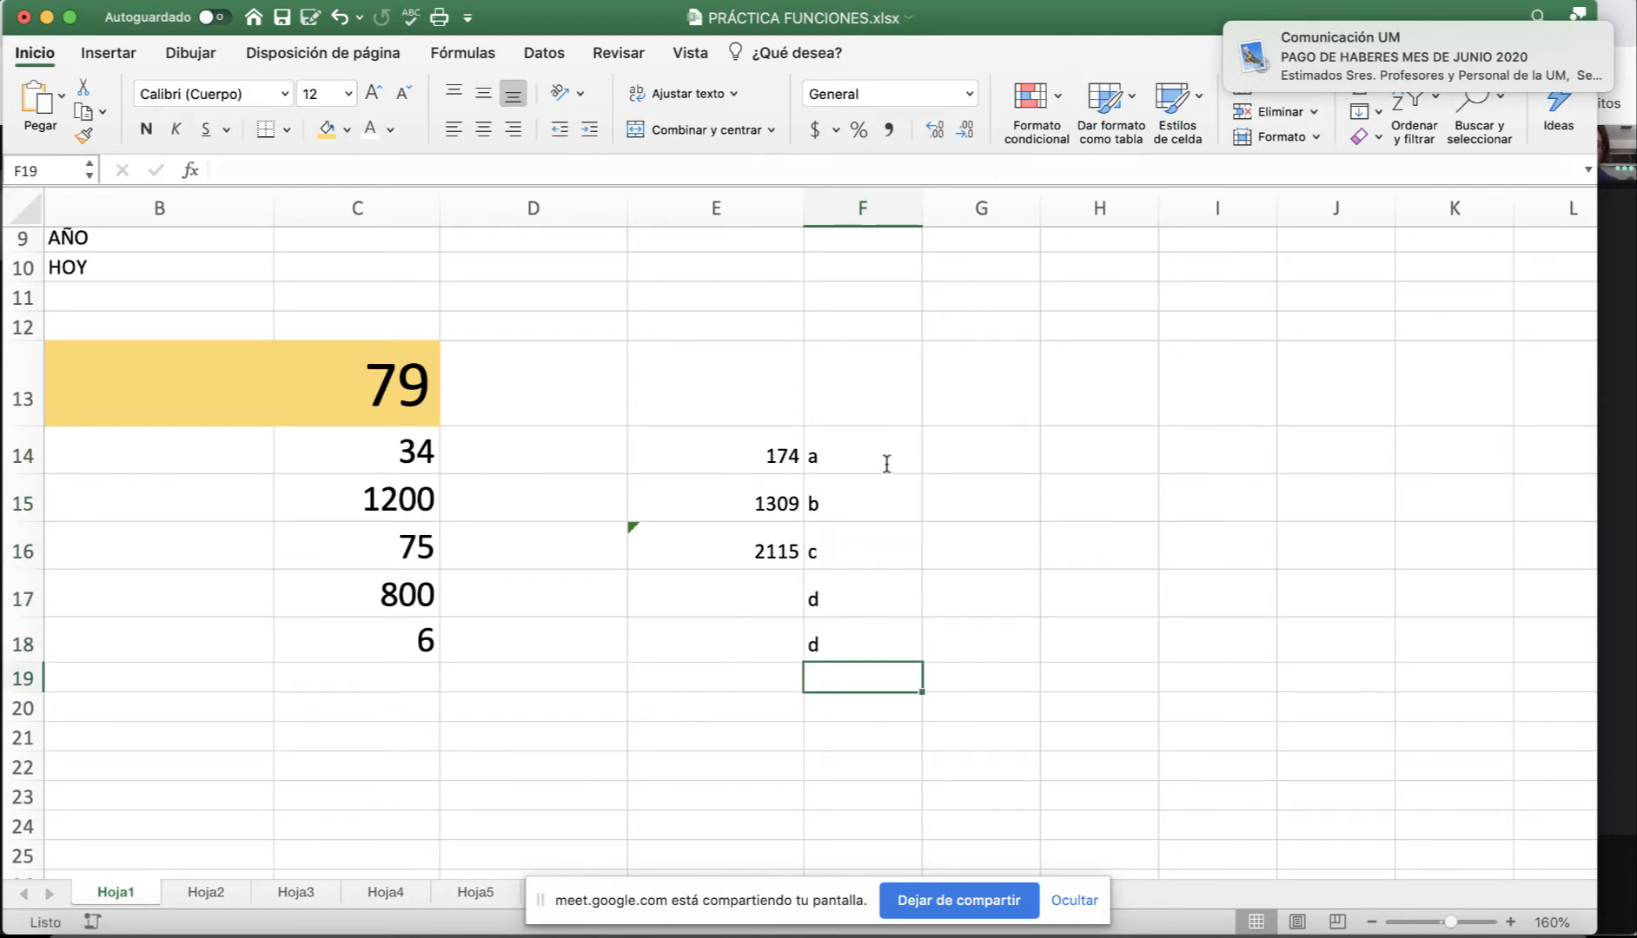
left_click_drag(885, 455, 871, 638)
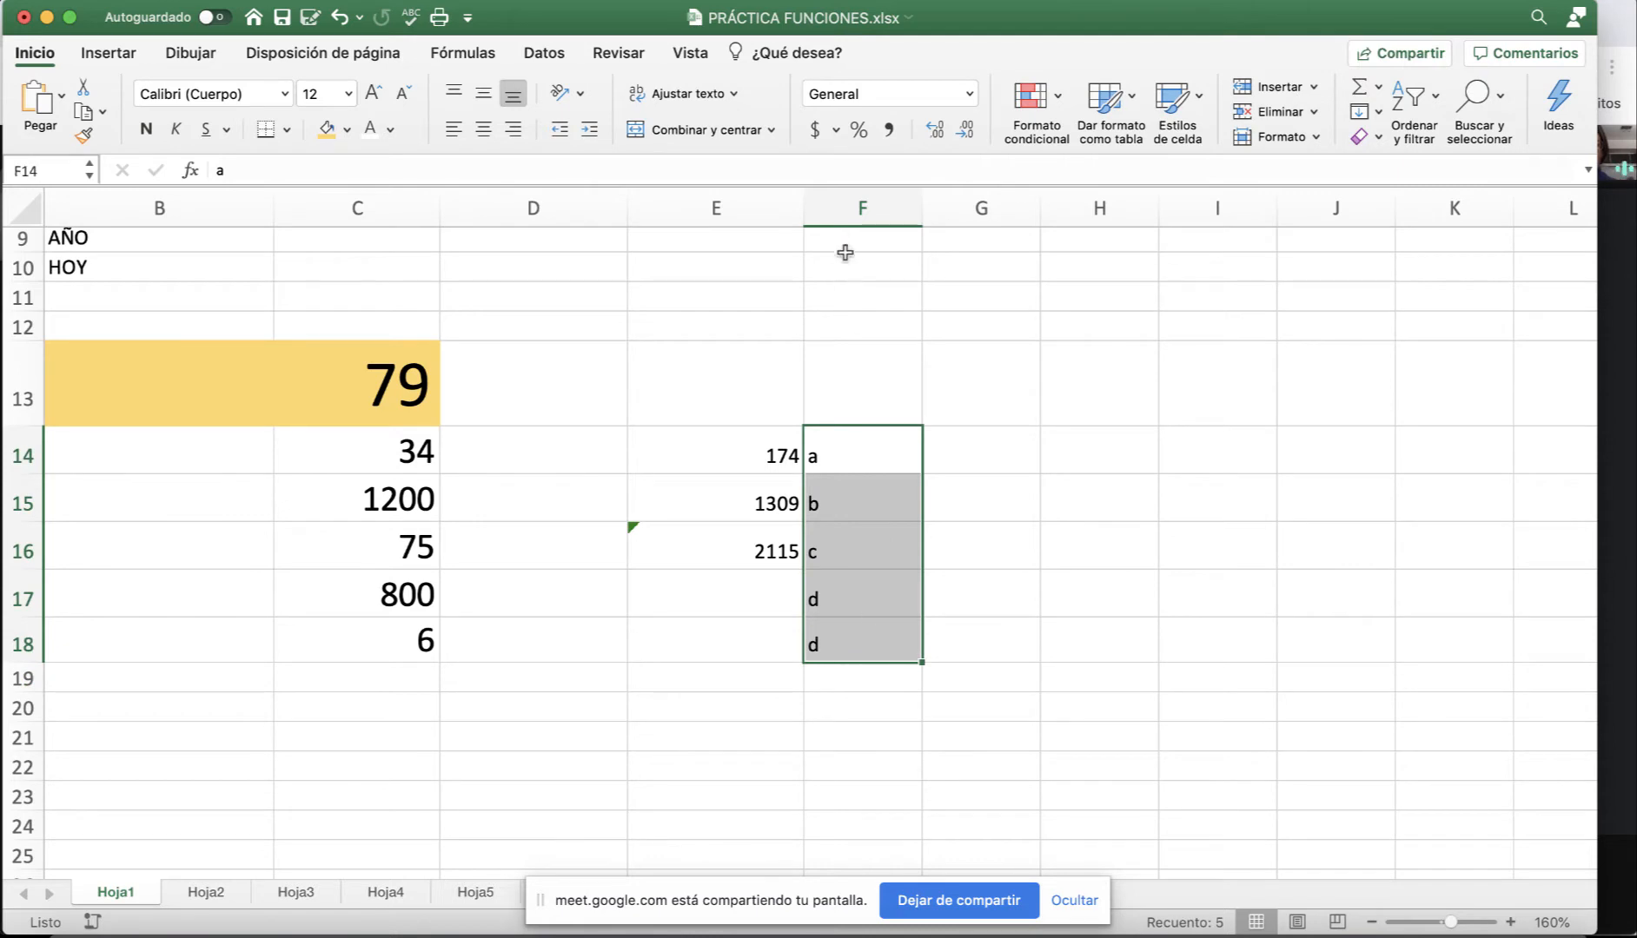
left_click(514, 129)
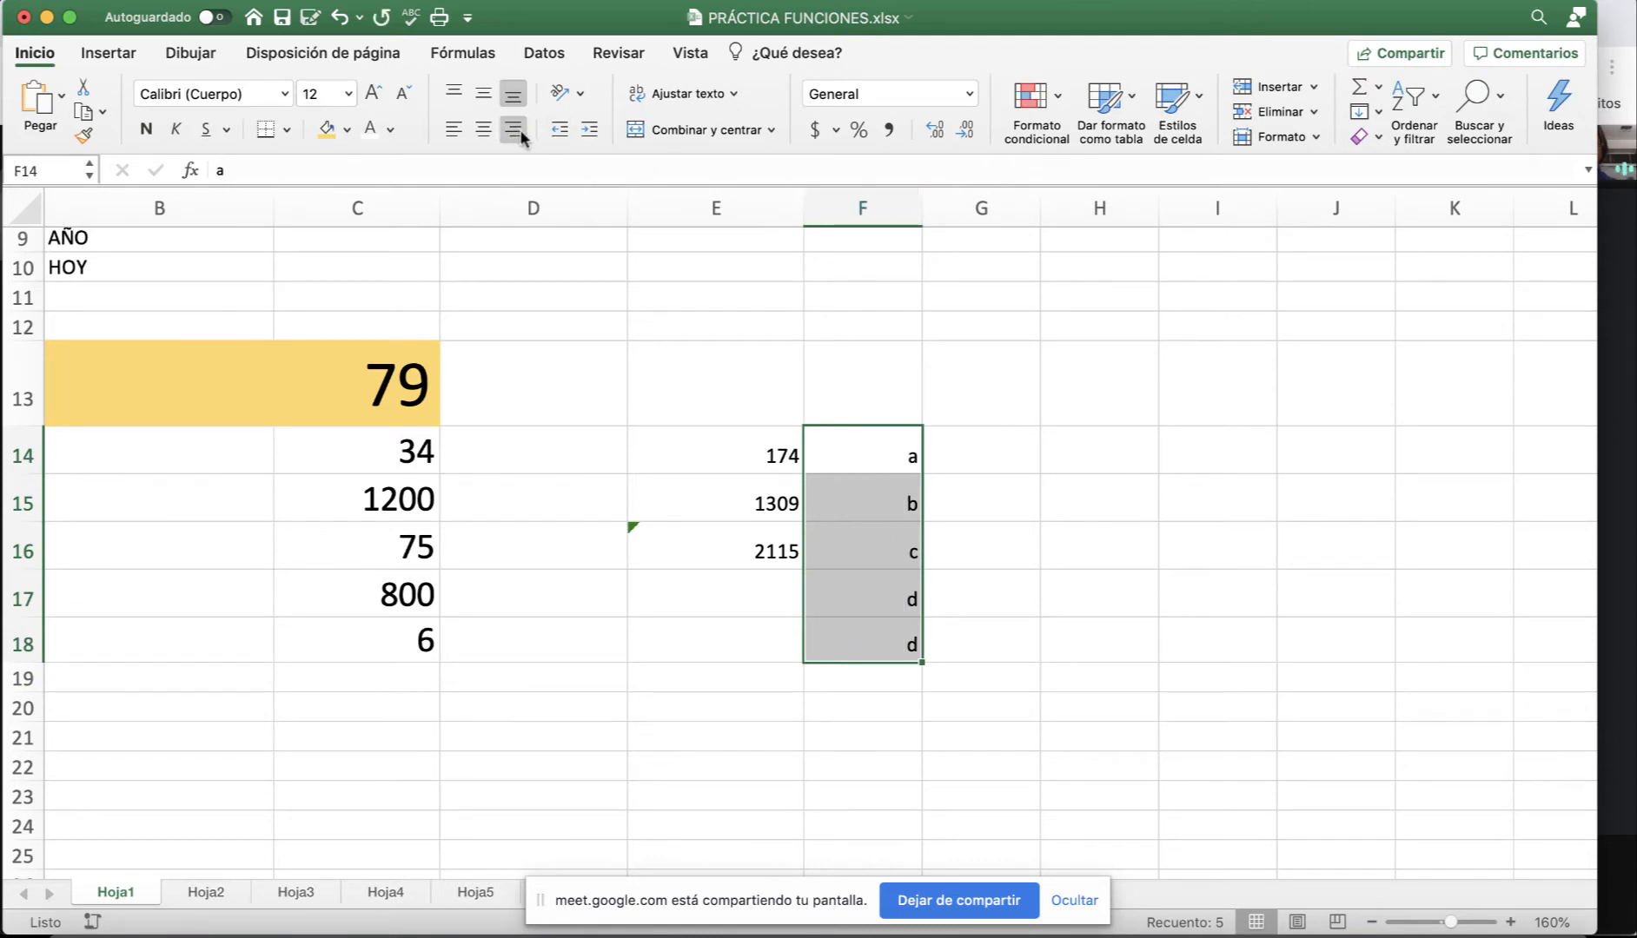
left_click(1016, 457)
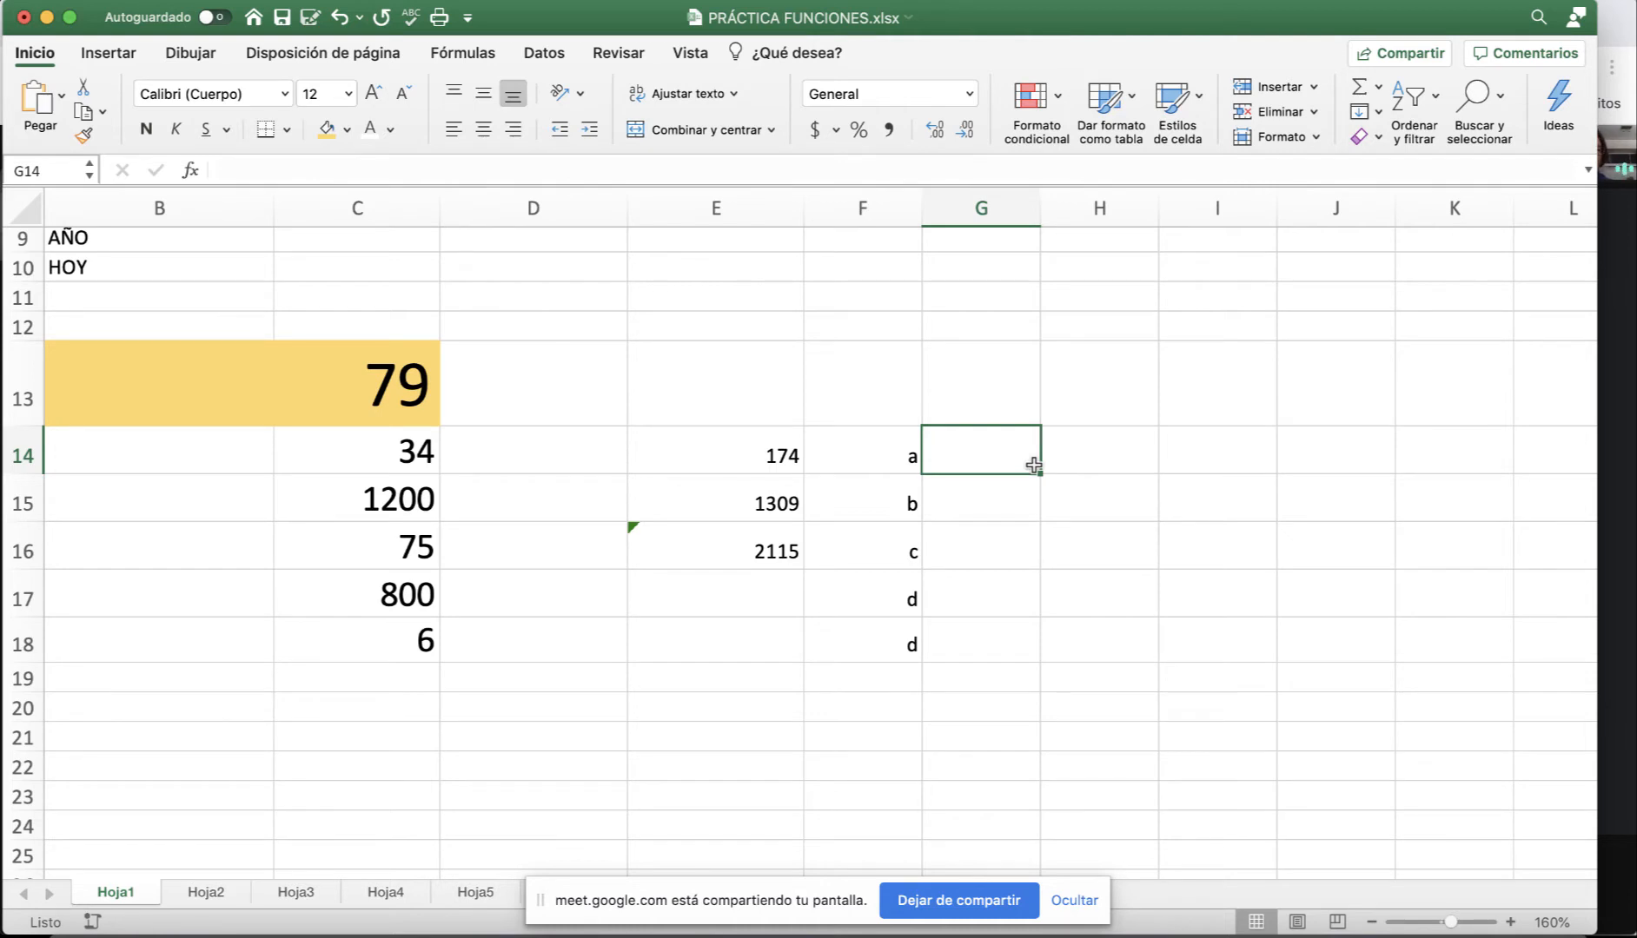
Enter prices 20, 32, 33, 12 and 45 in G14:G18 in Accounting currency format.
type("20")
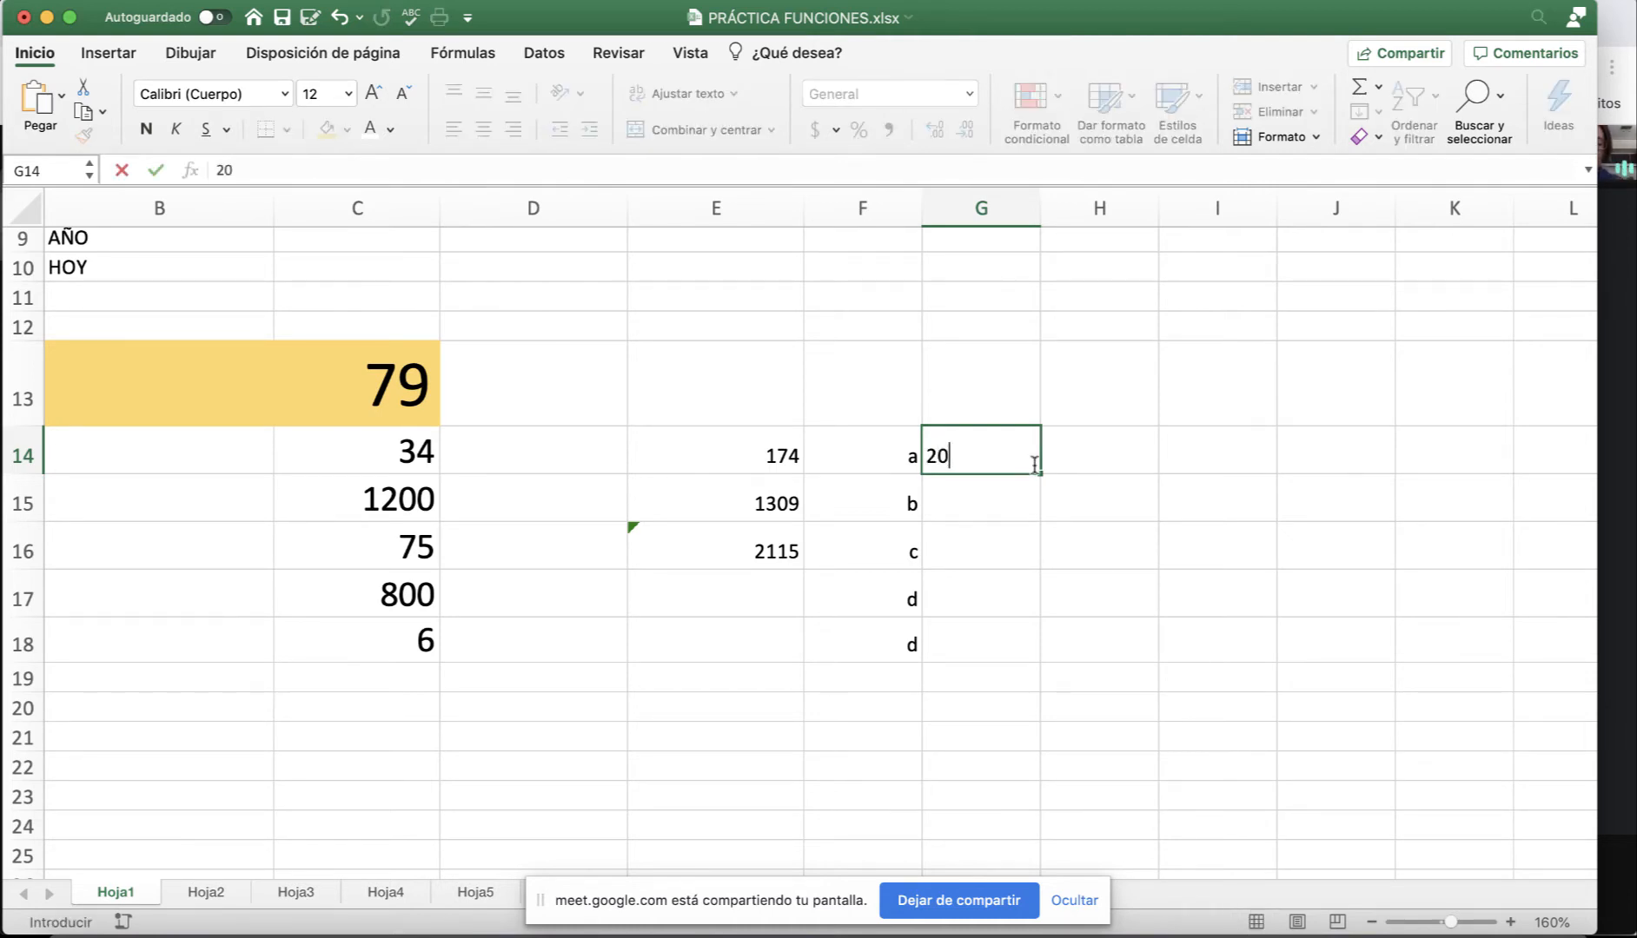
key("Return")
type("32")
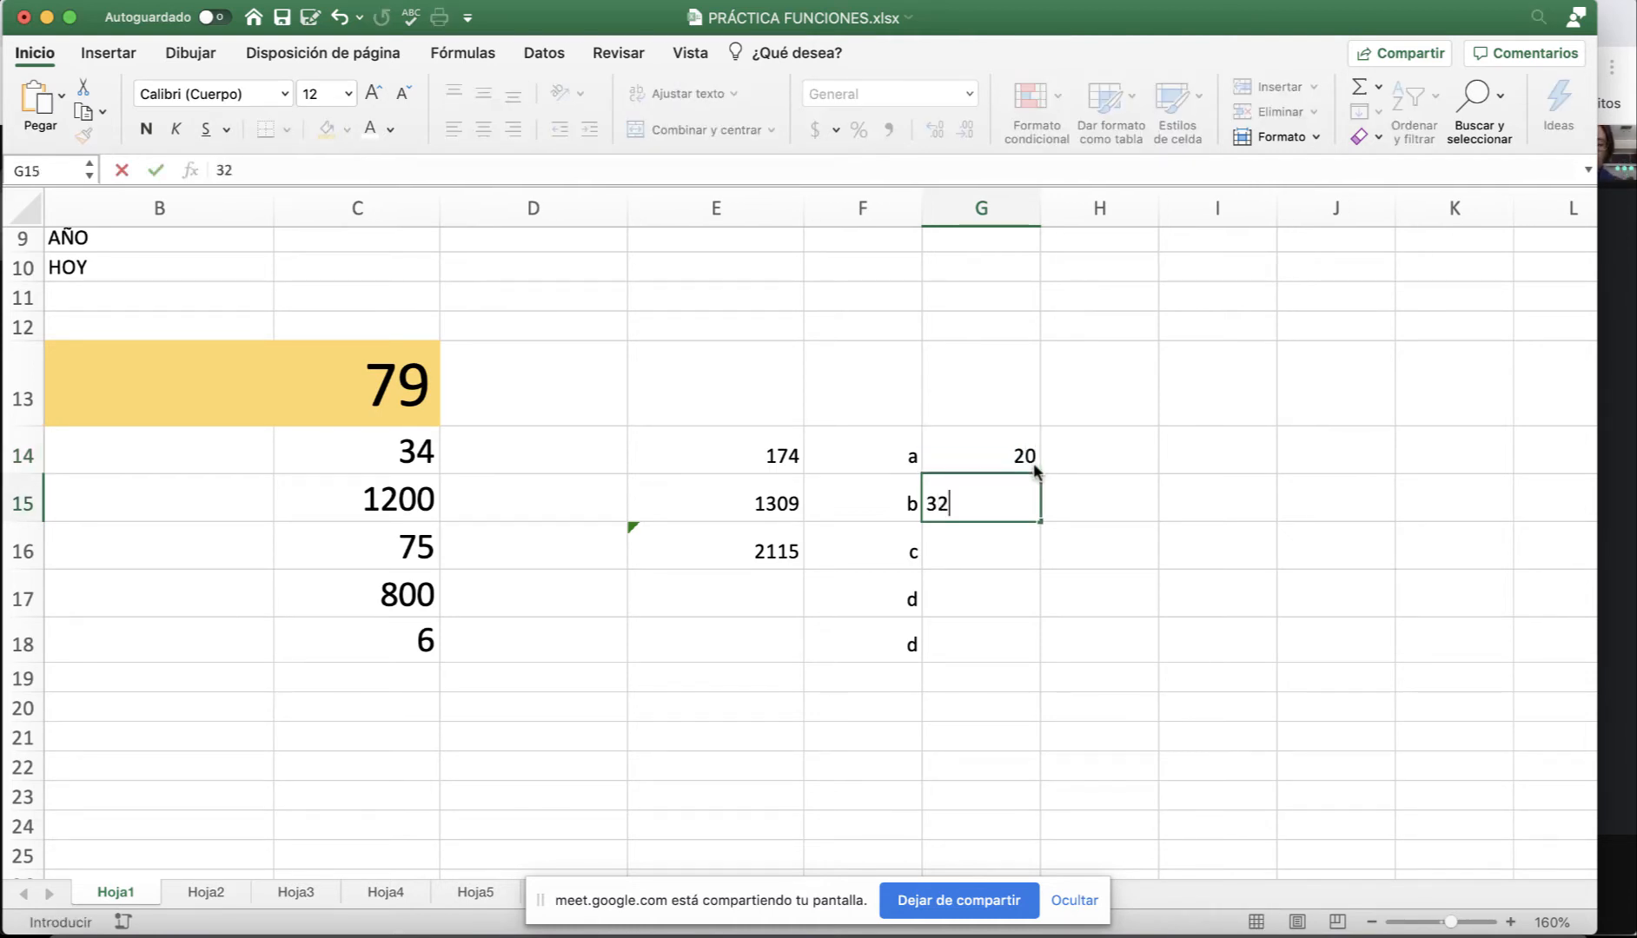
key("Return")
type("33")
key("Return")
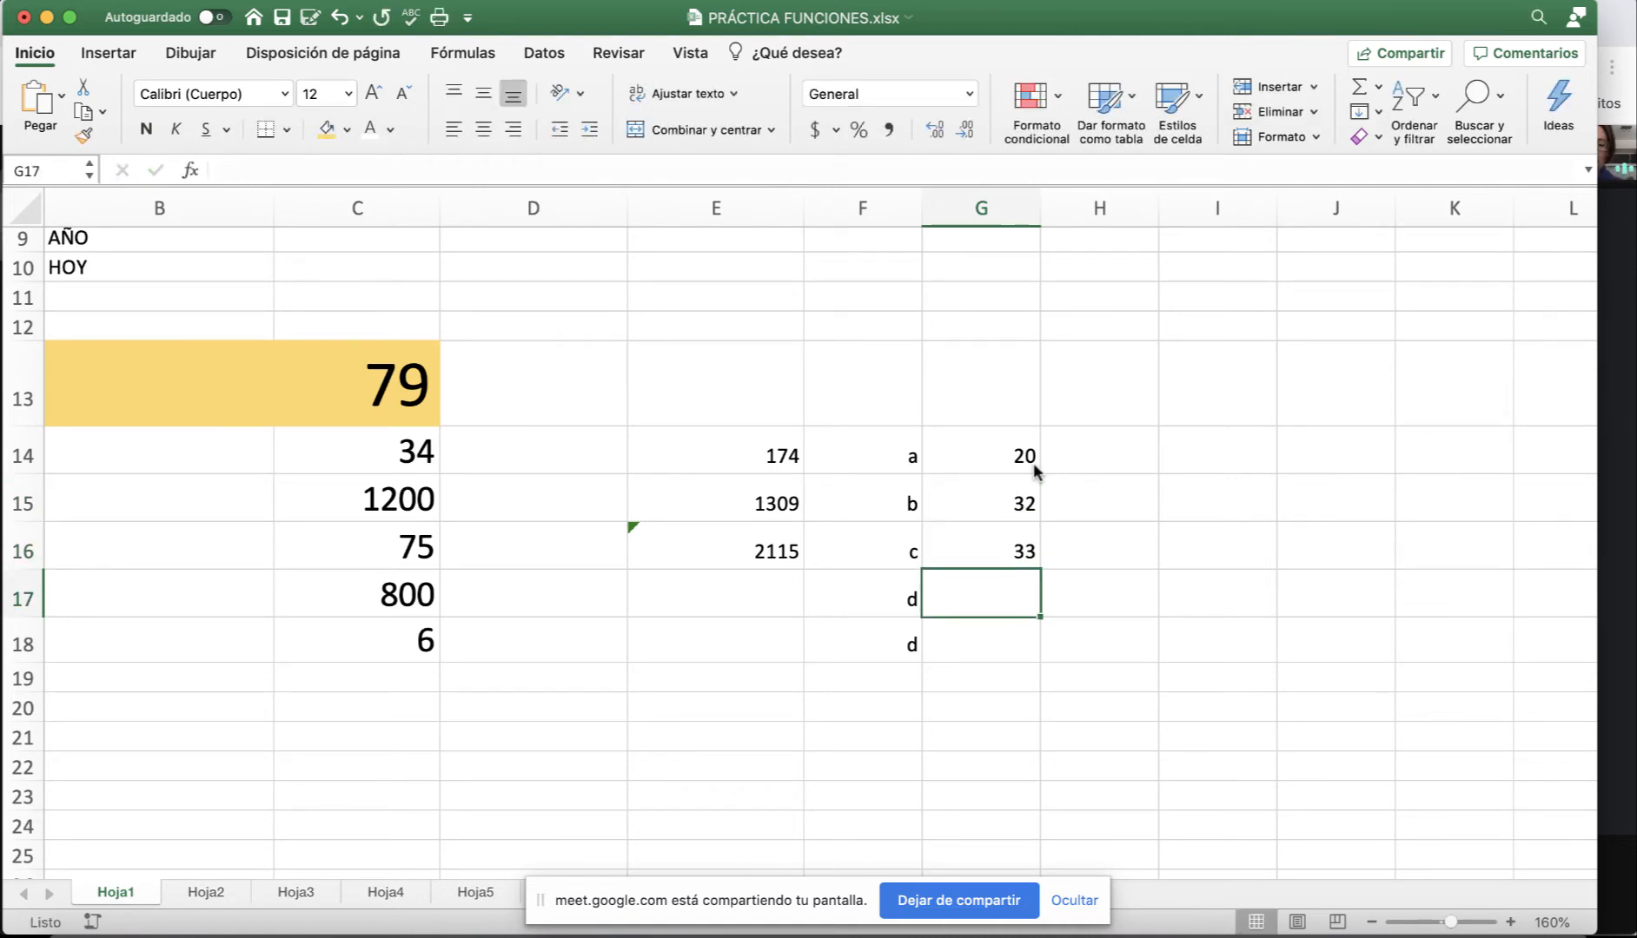
type("12")
key("Return")
type("45")
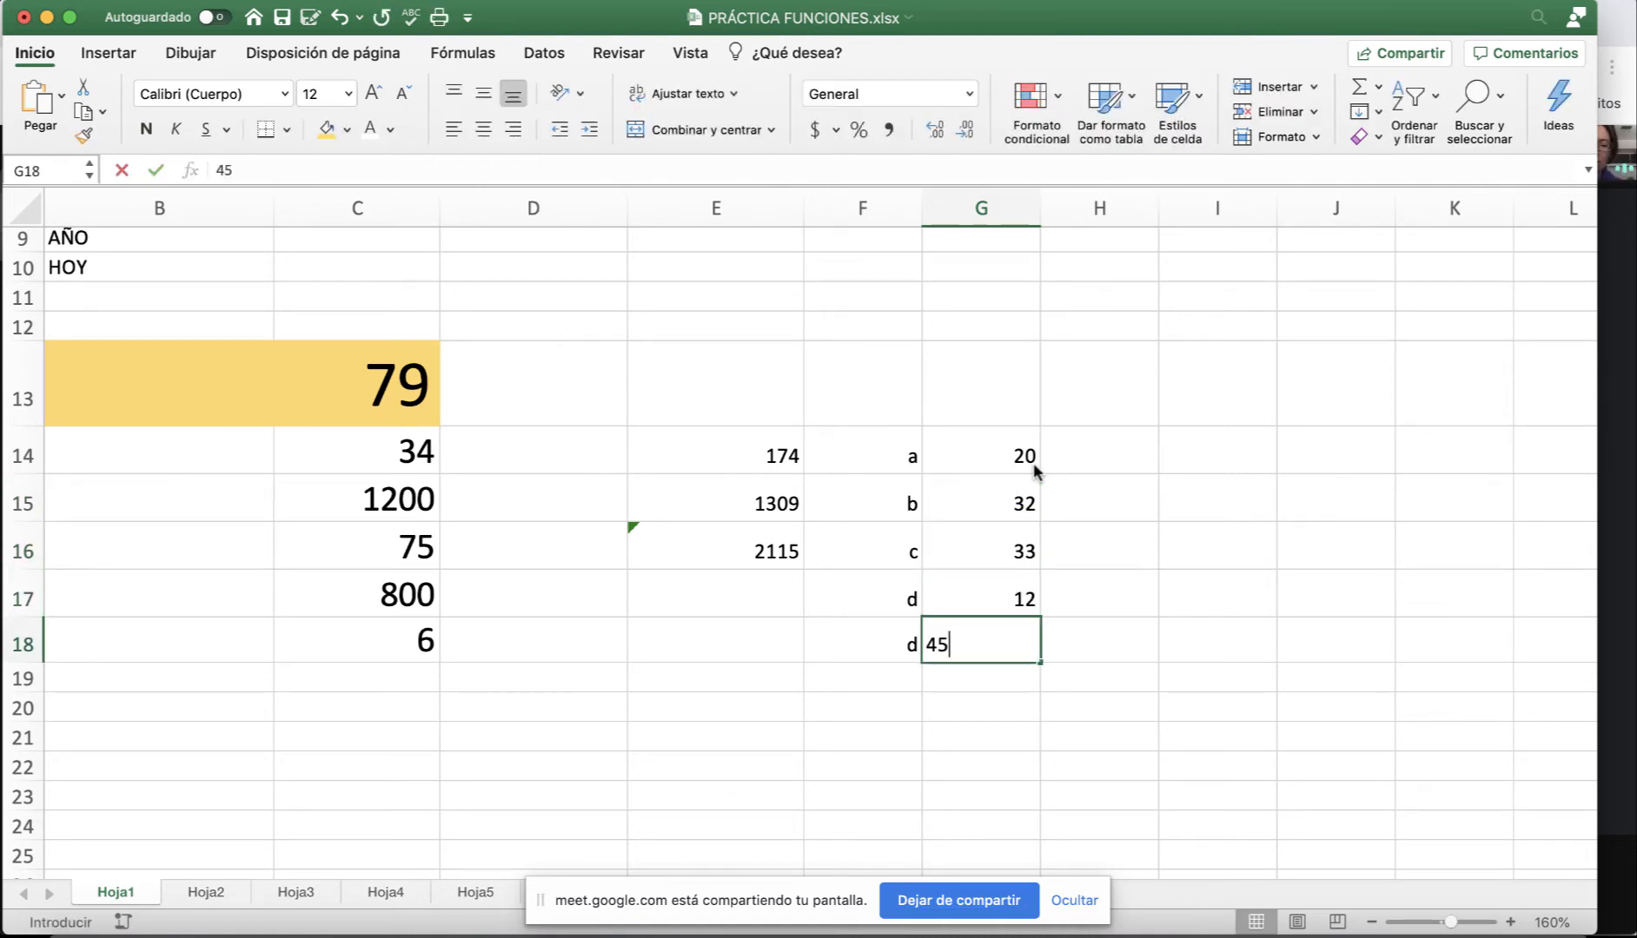
key("Return")
left_click_drag(1030, 458, 1025, 645)
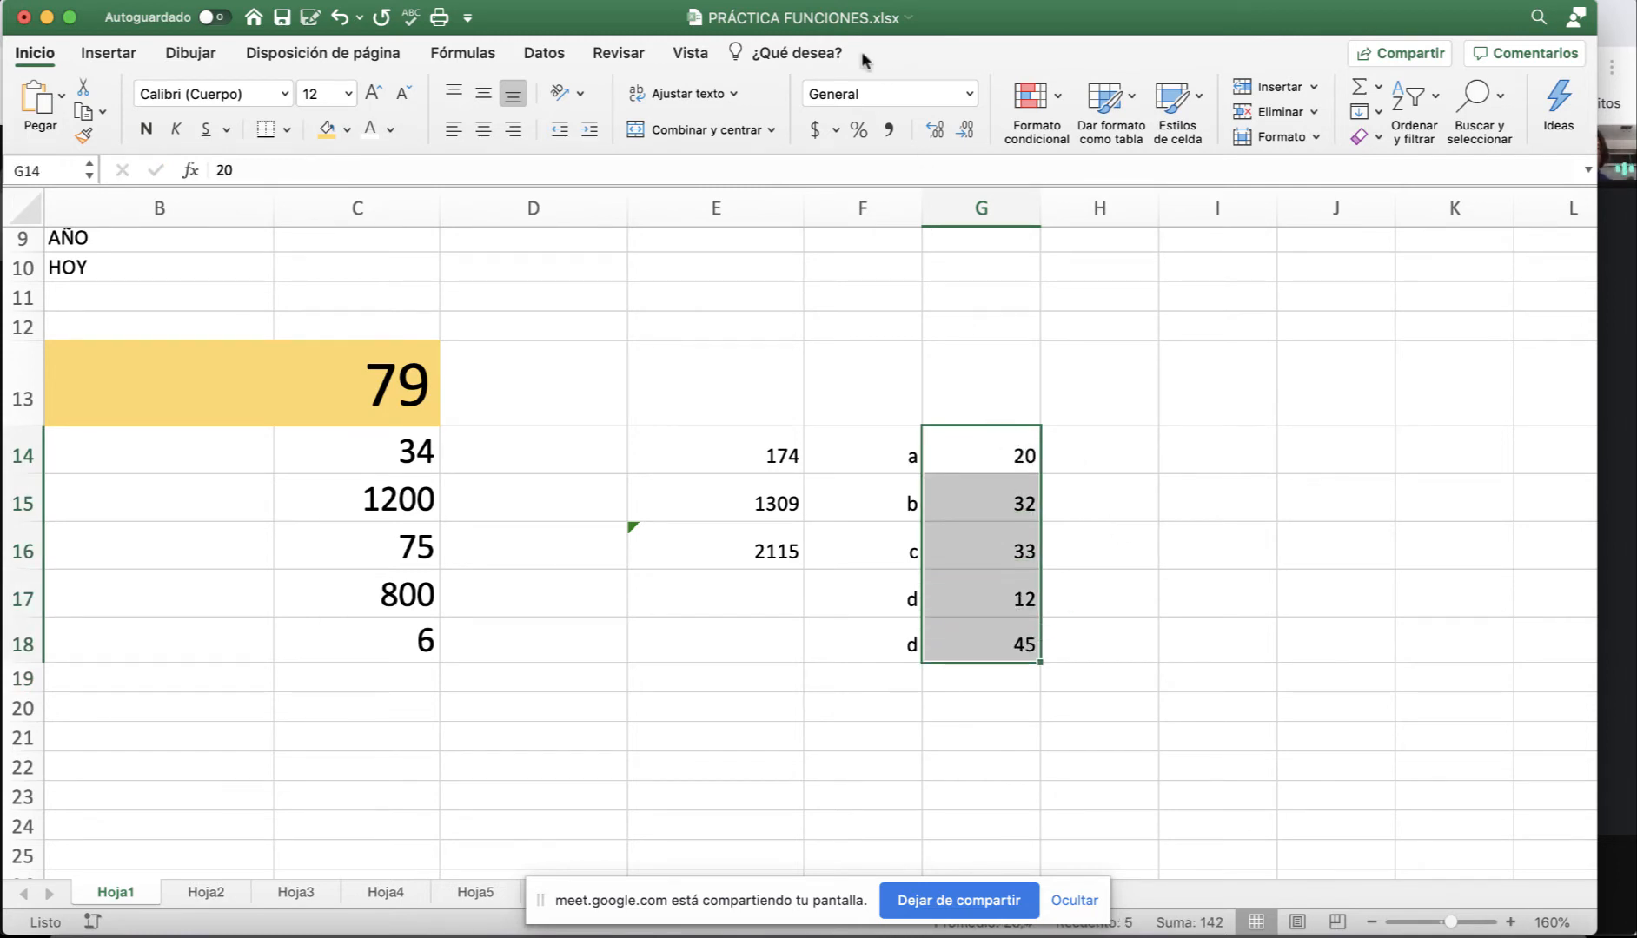
left_click(822, 132)
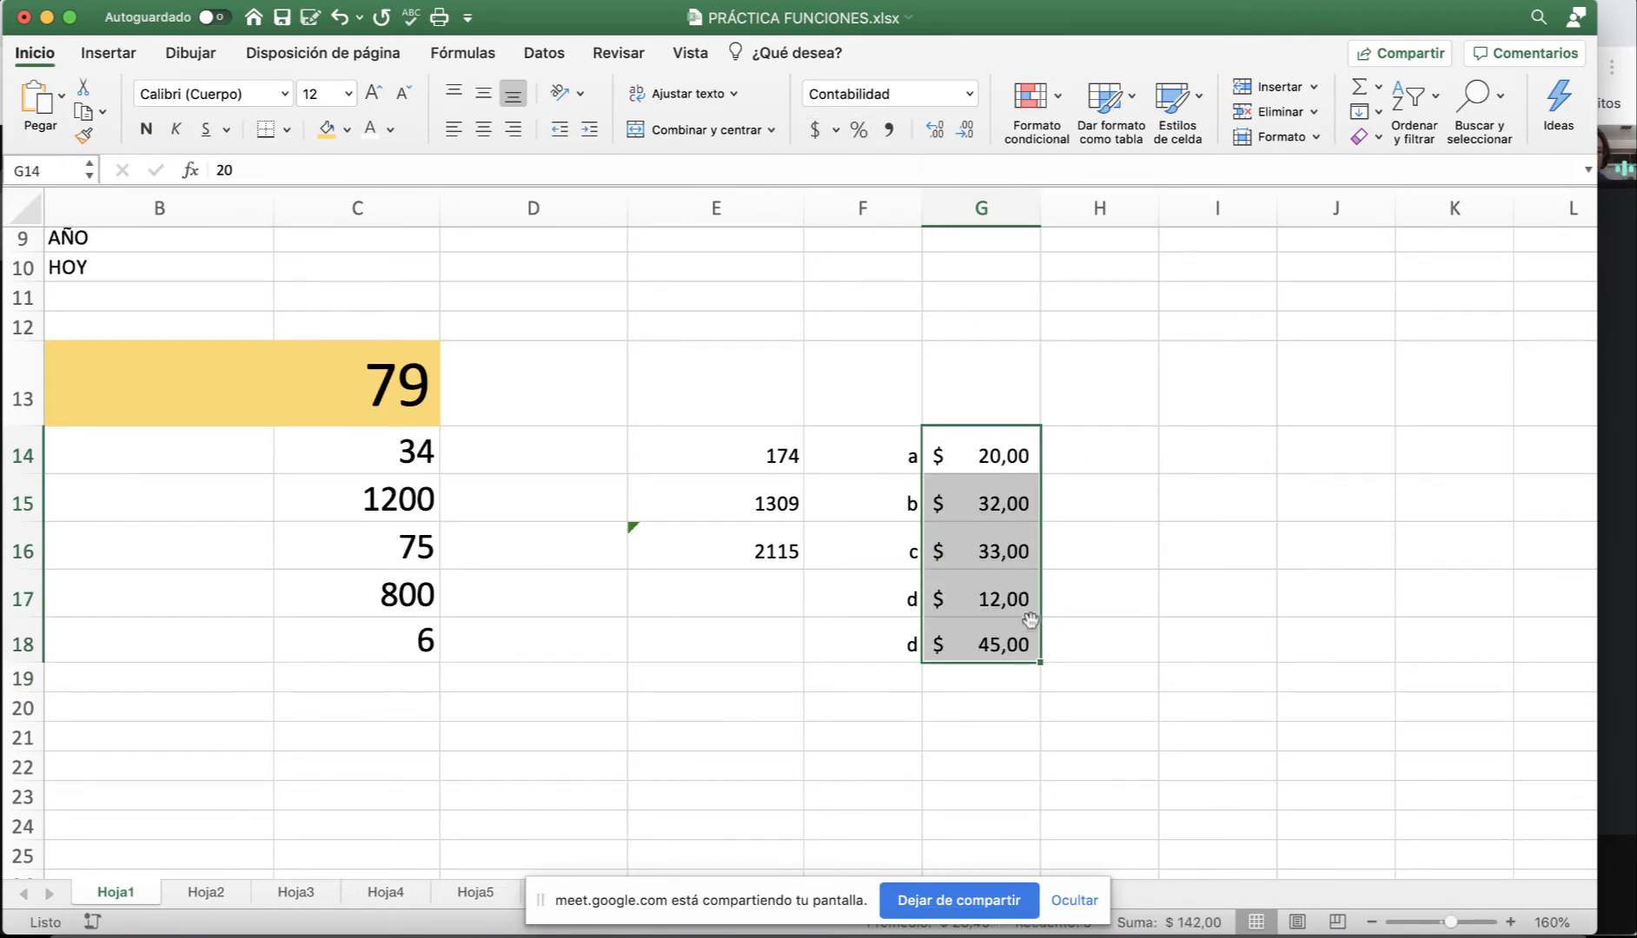
Add headers Productos and Precio in F13:G13 with orange fill, white text, centred.
left_click(876, 411)
type("P")
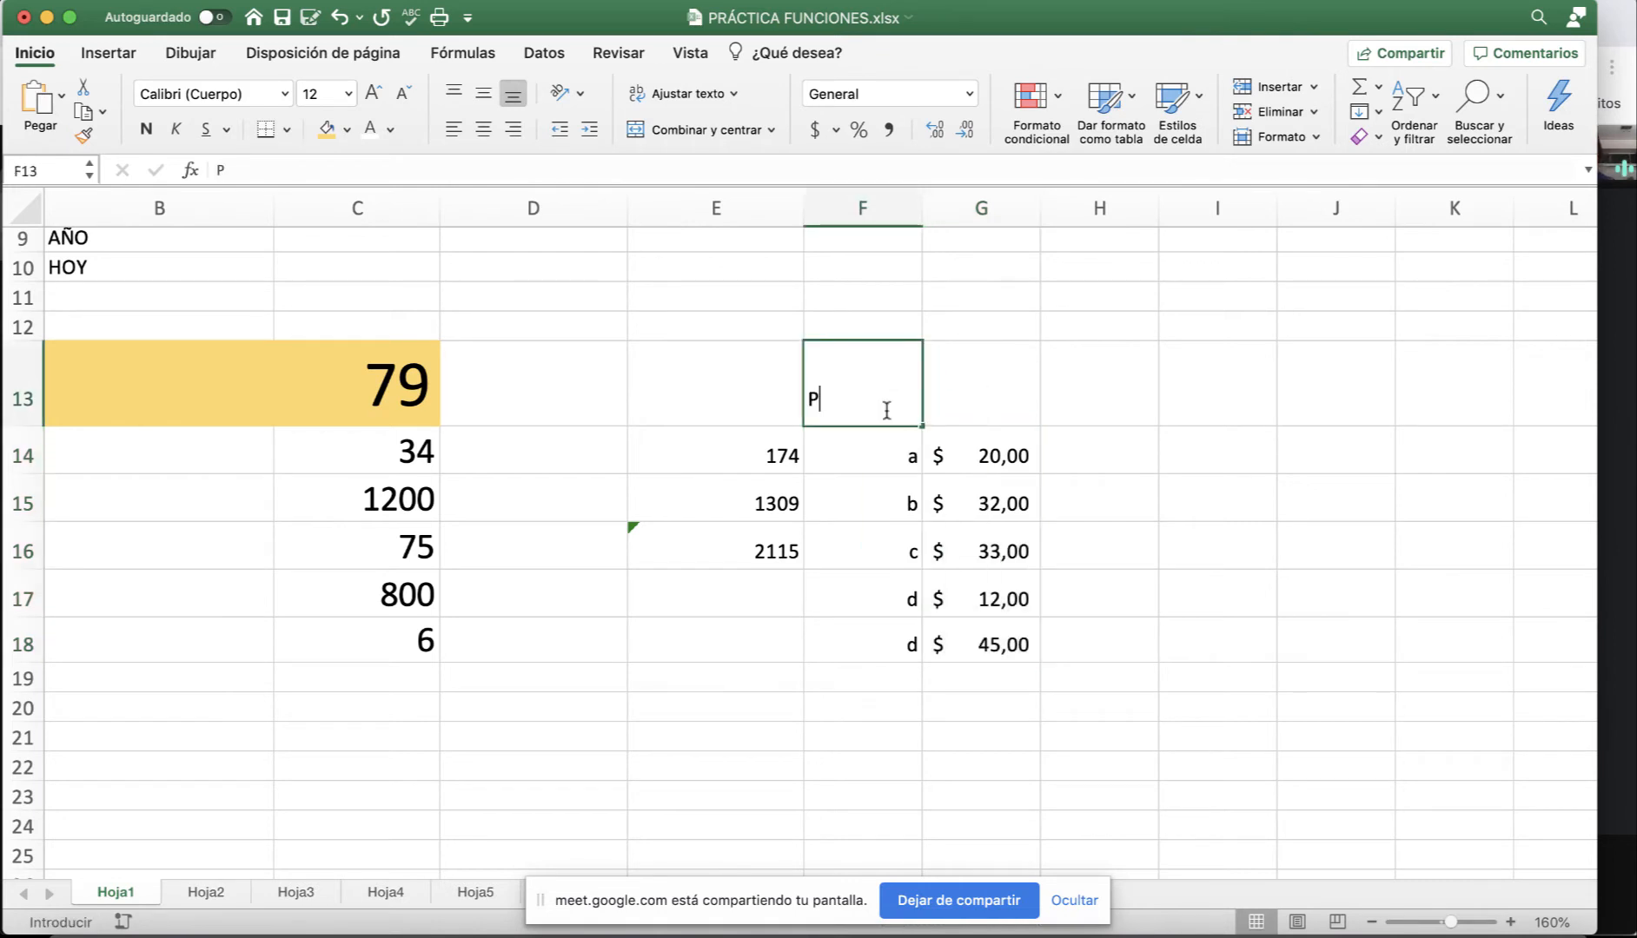
type("roductos")
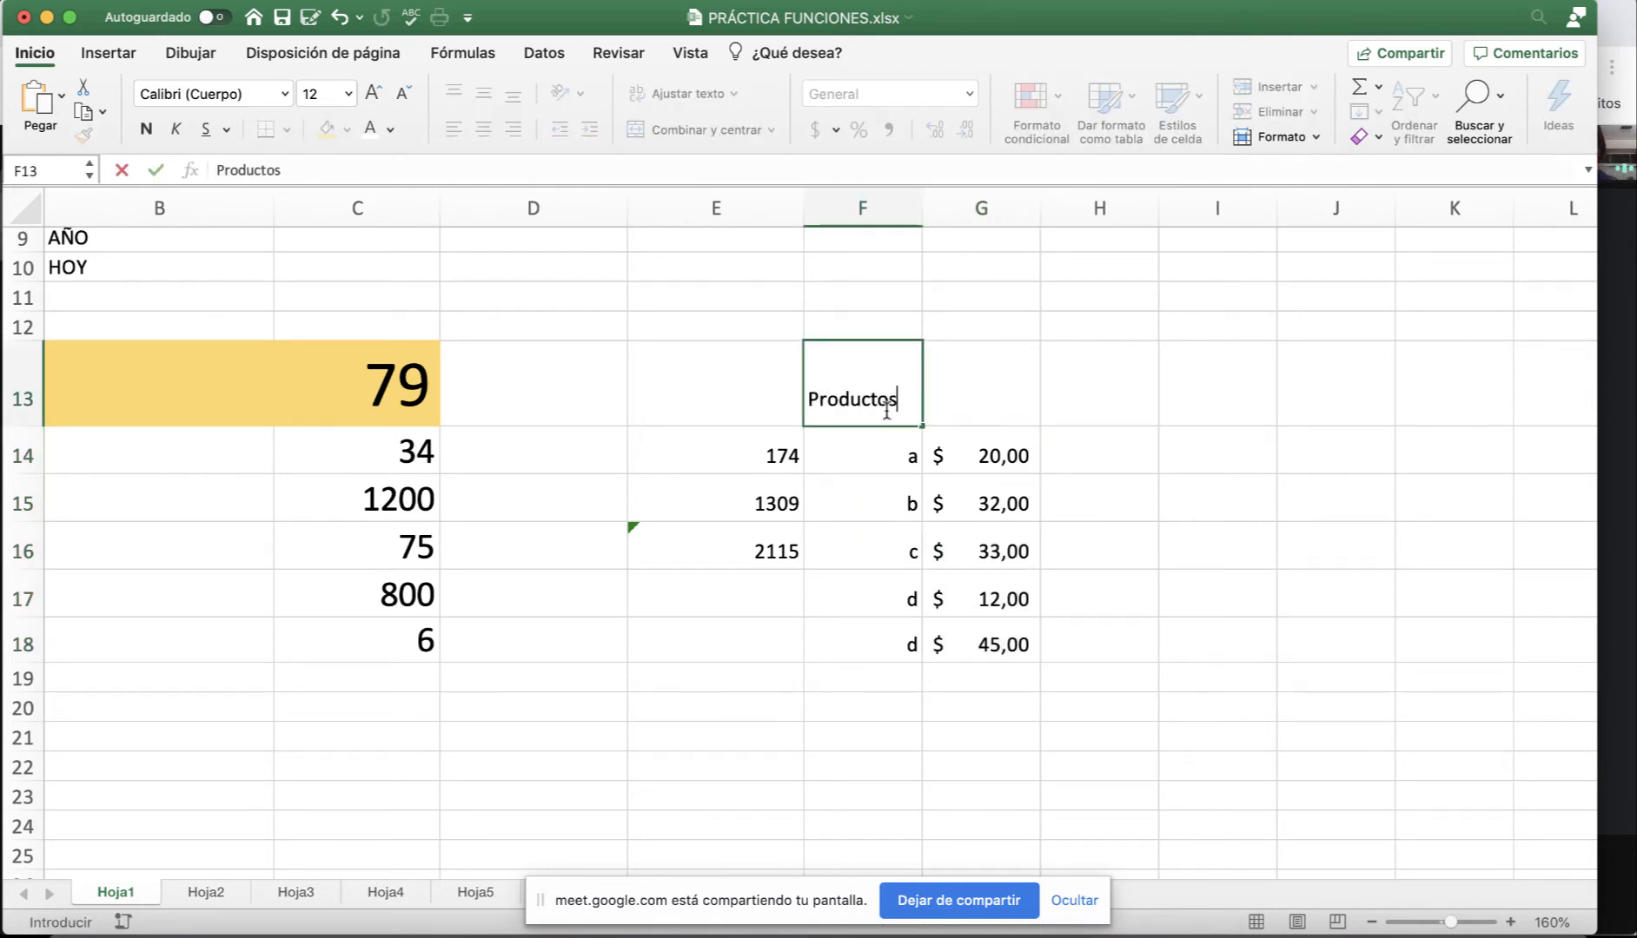
left_click(977, 399)
type("Precio")
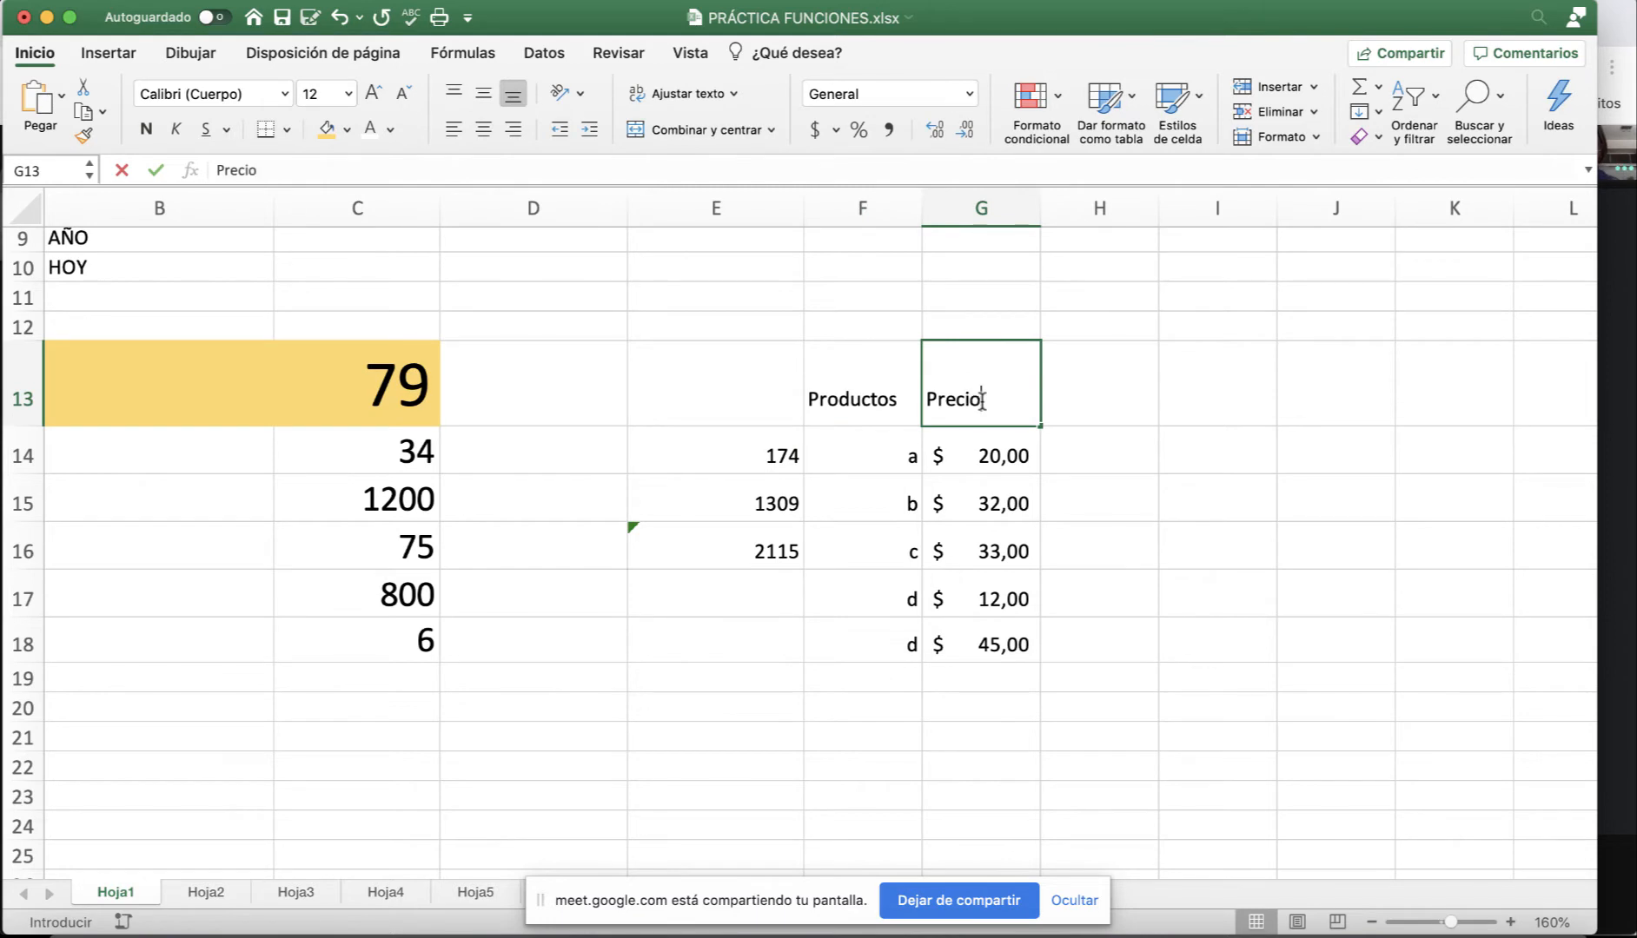
key("Return")
left_click_drag(878, 406, 930, 401)
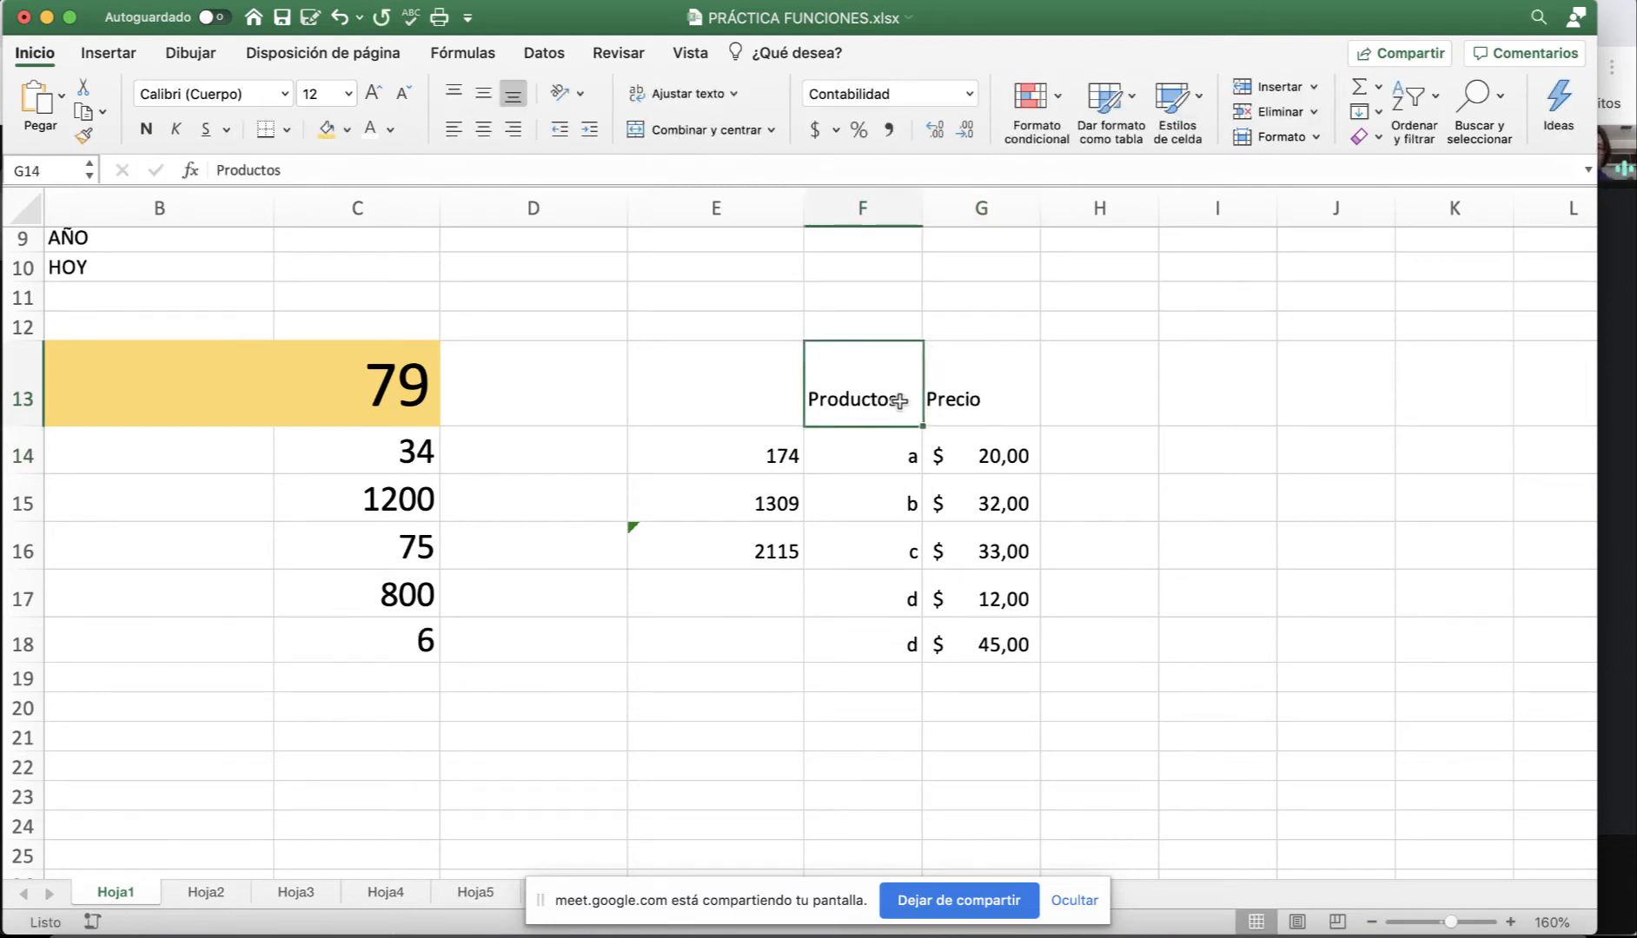
left_click(347, 130)
left_click(433, 228)
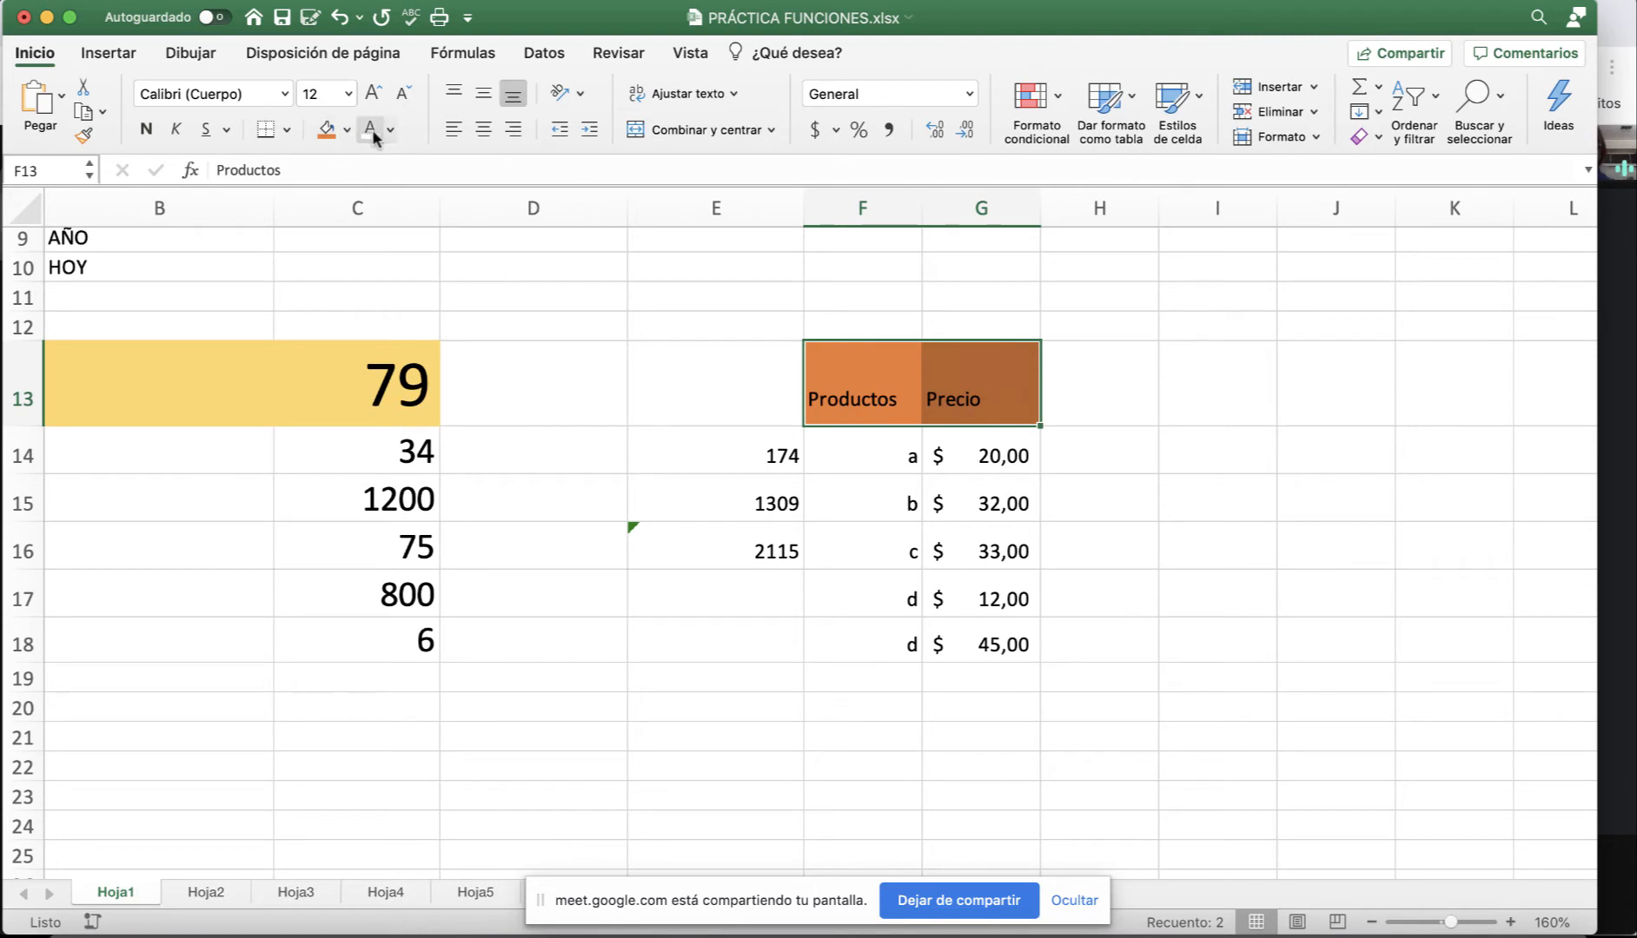
left_click(371, 129)
left_click(484, 130)
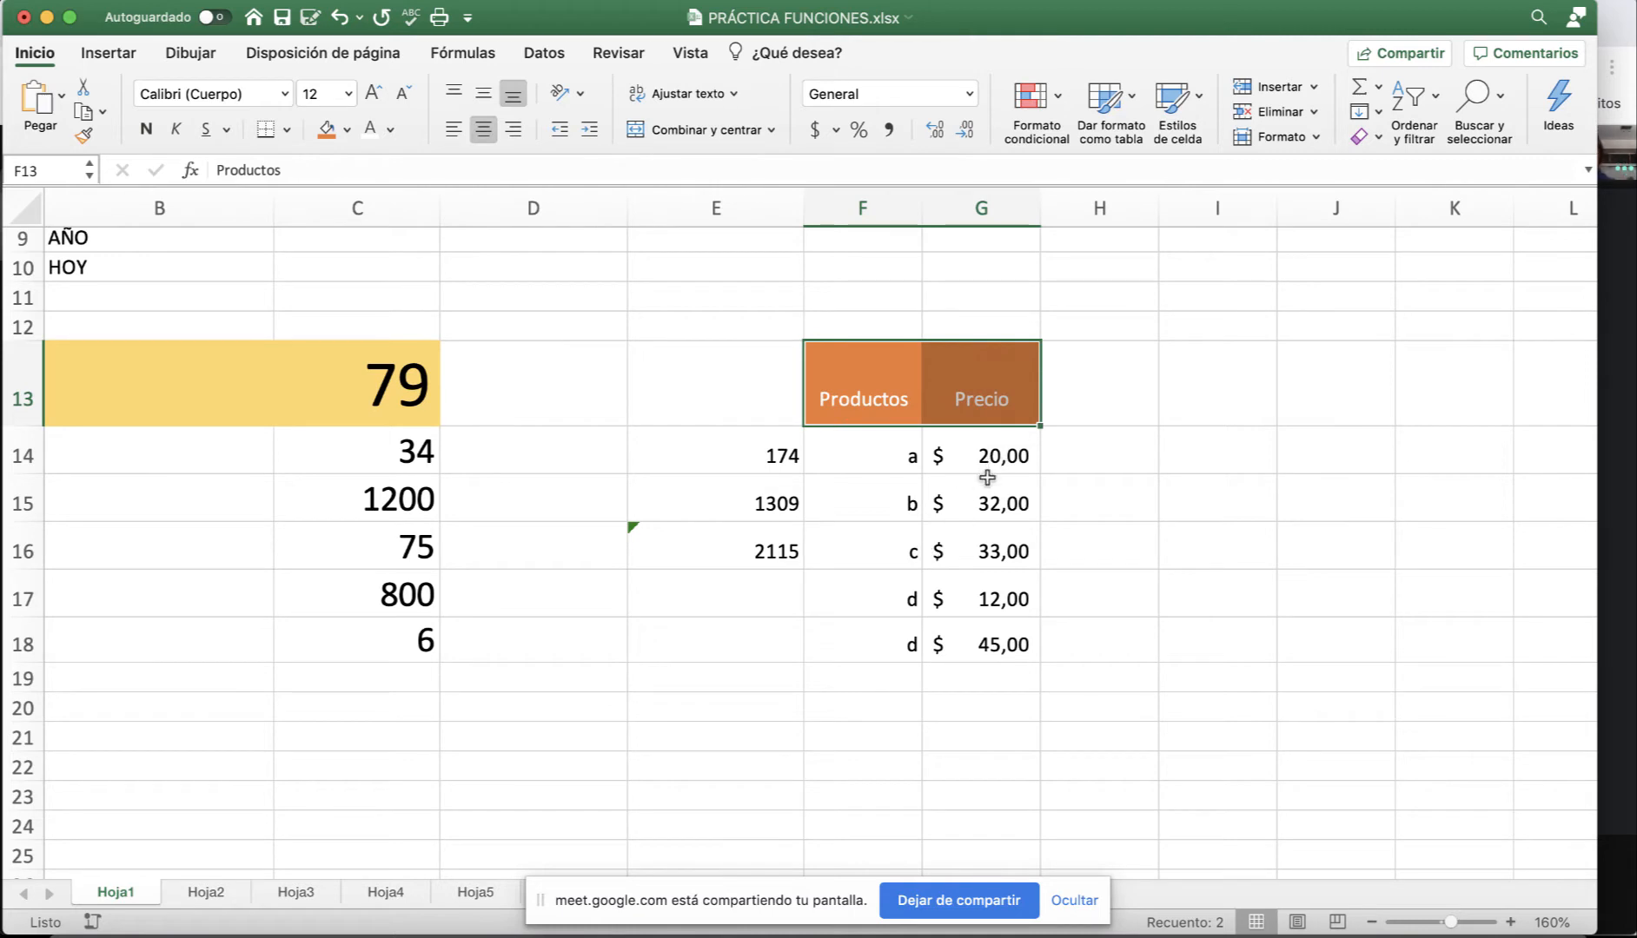
Clear the old totals from E14:E18.
left_click_drag(741, 453, 713, 620)
key("Delete")
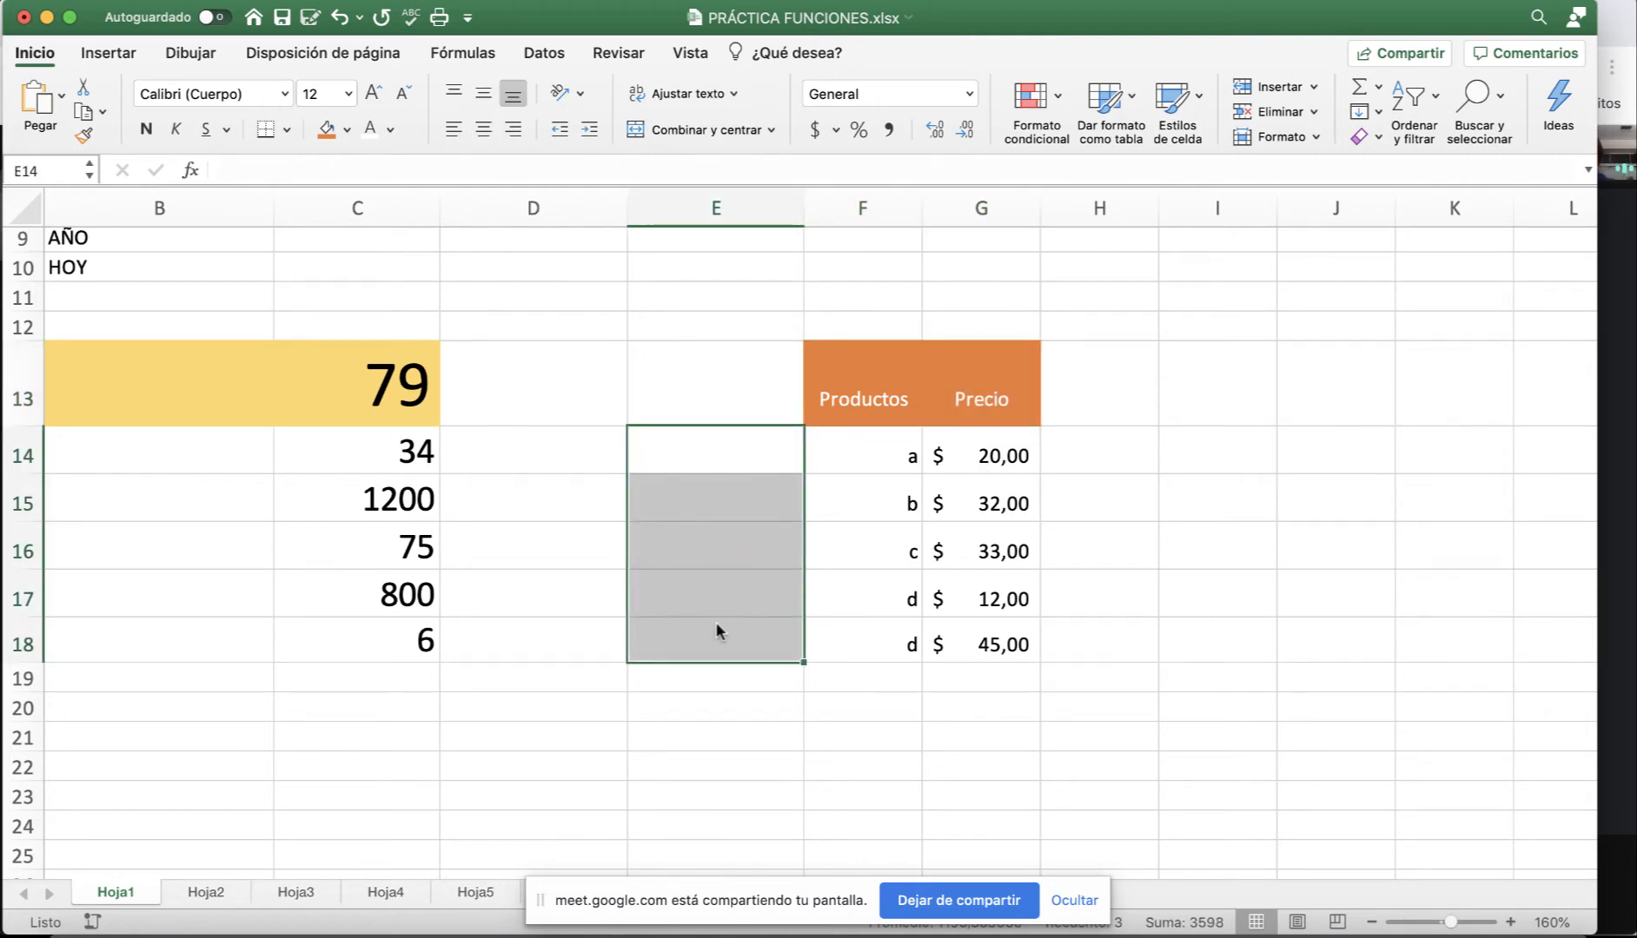
left_click(992, 459)
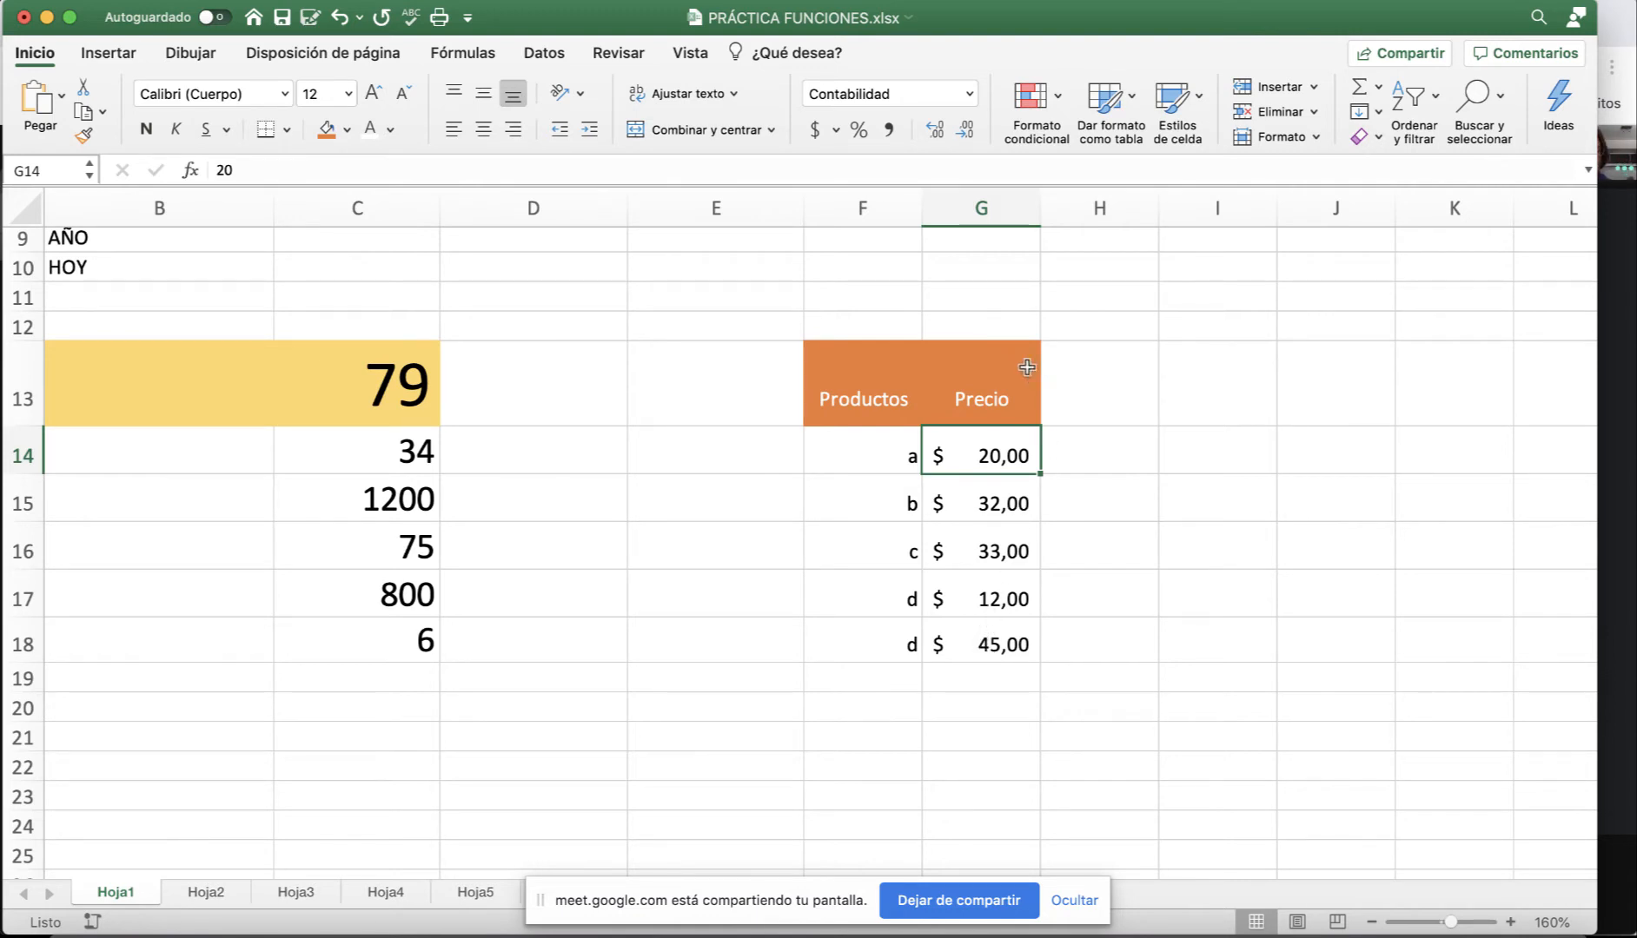
left_click(838, 293)
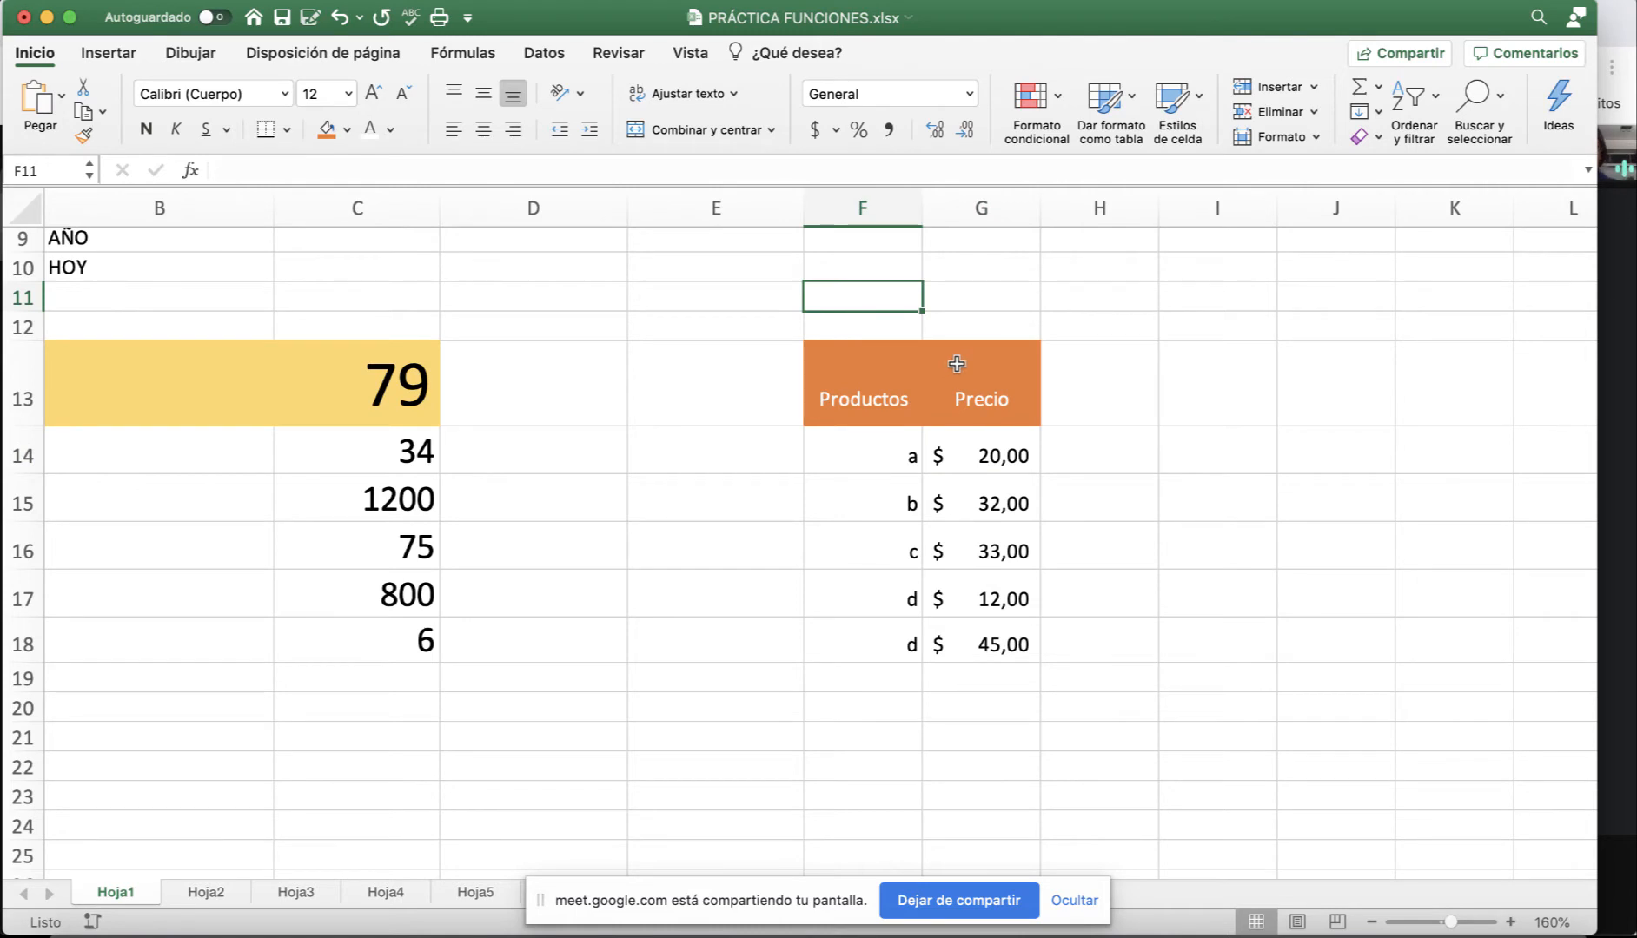
Enter 3 in F11 and check each price in G14:G18.
type("3")
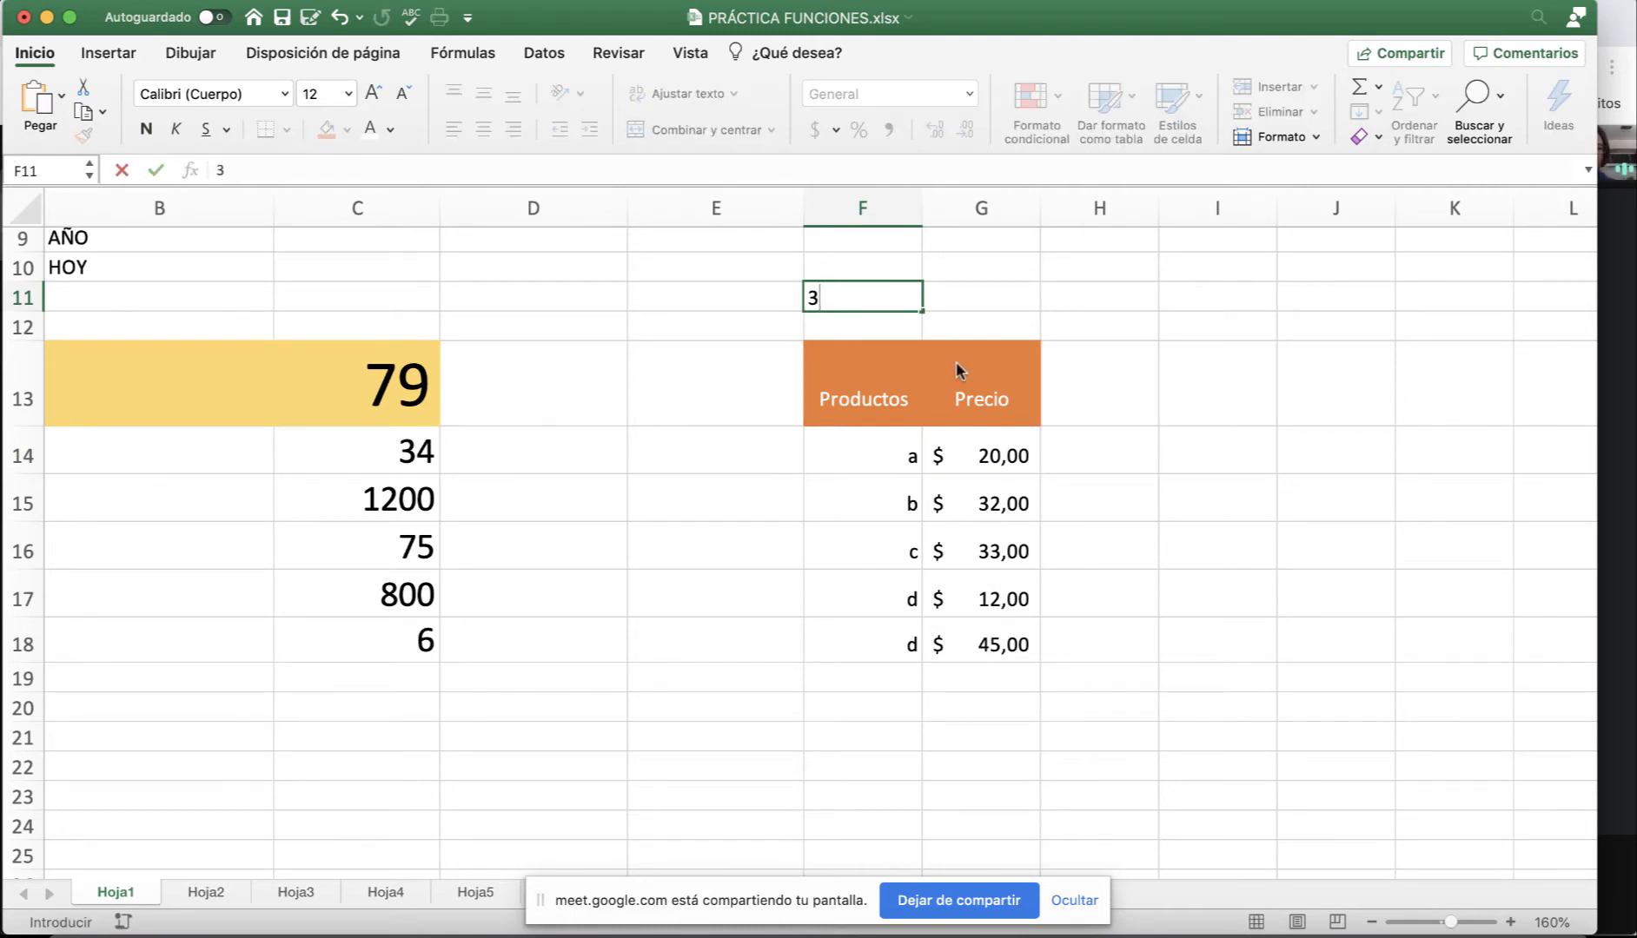
key("Return")
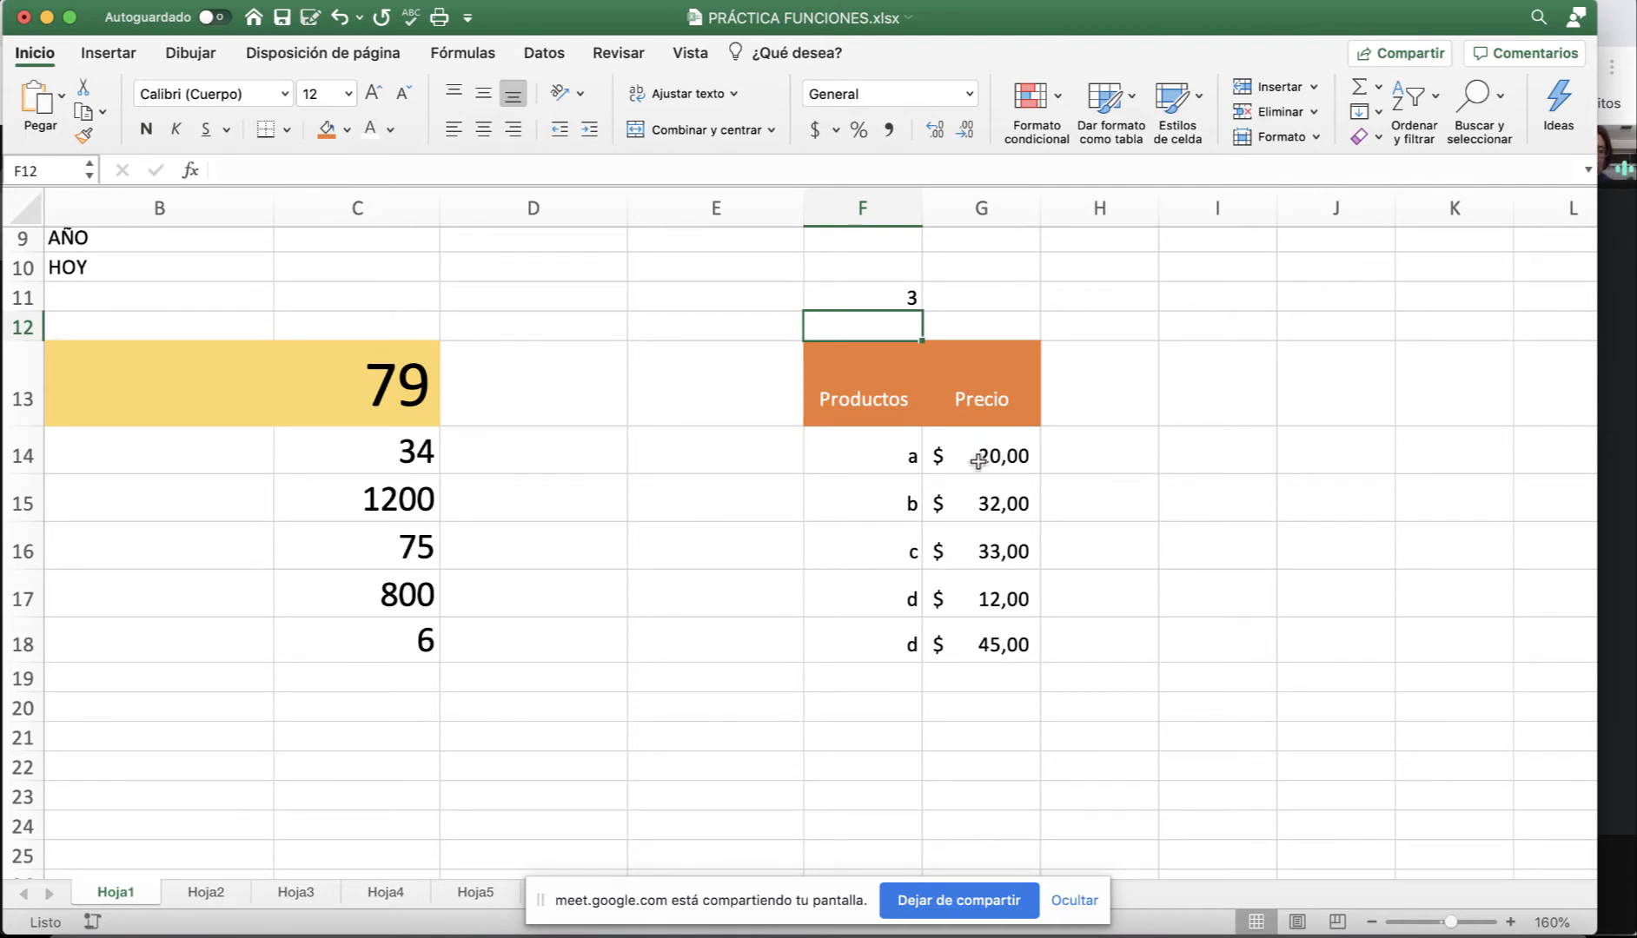
left_click(1004, 455)
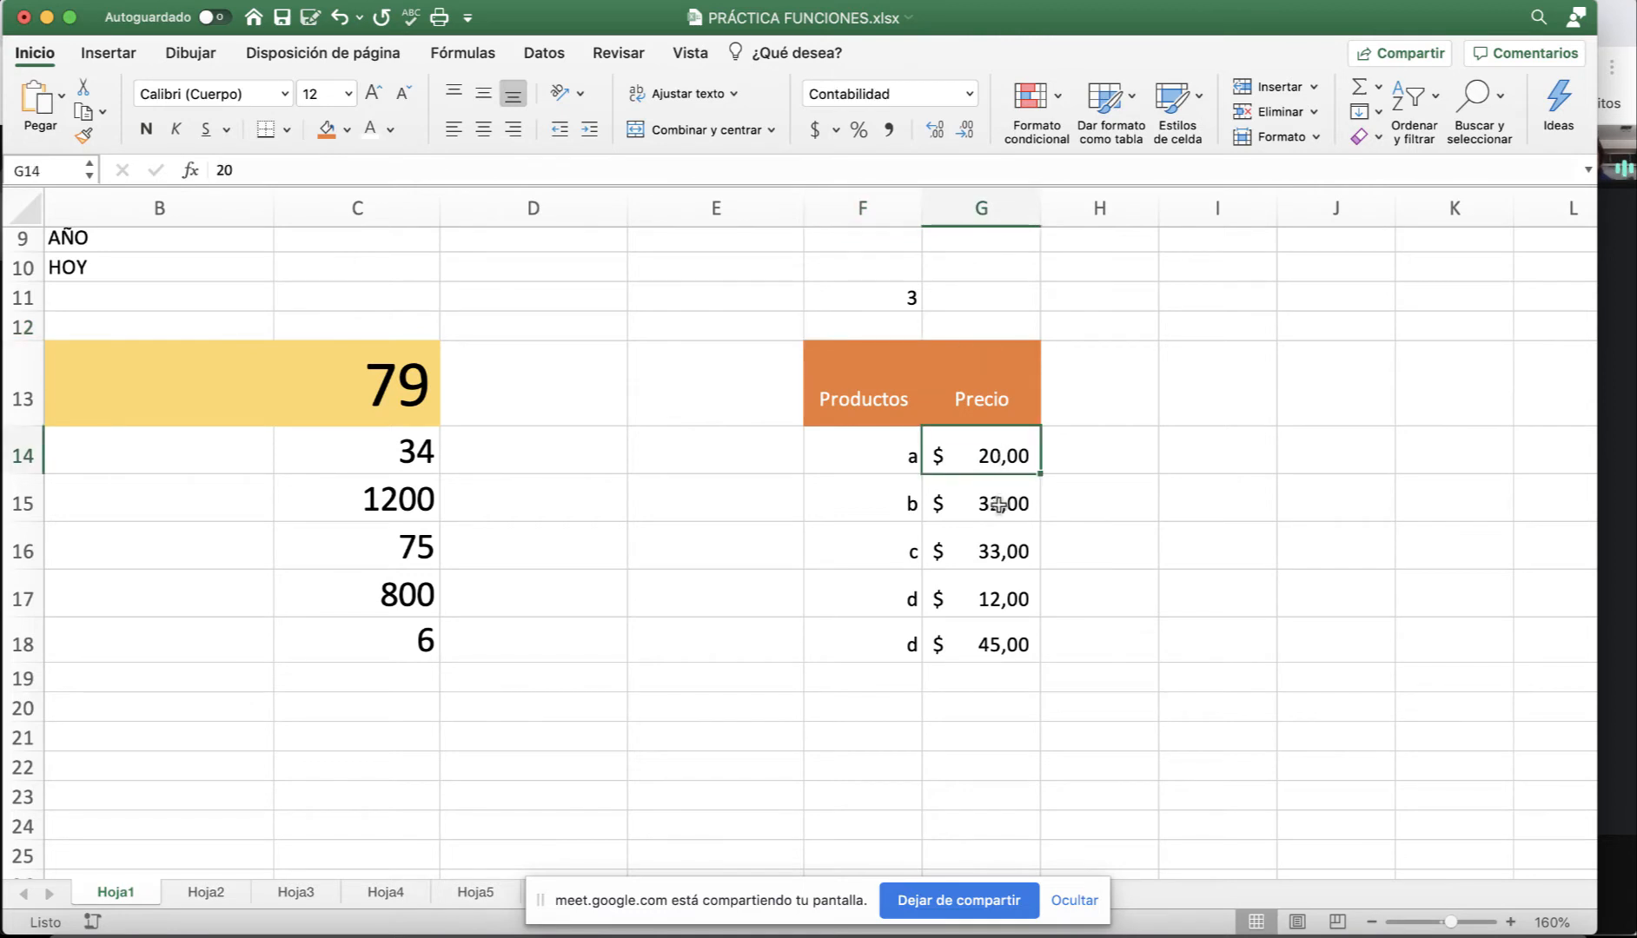
left_click(997, 509)
left_click(996, 553)
left_click(995, 600)
left_click(988, 629)
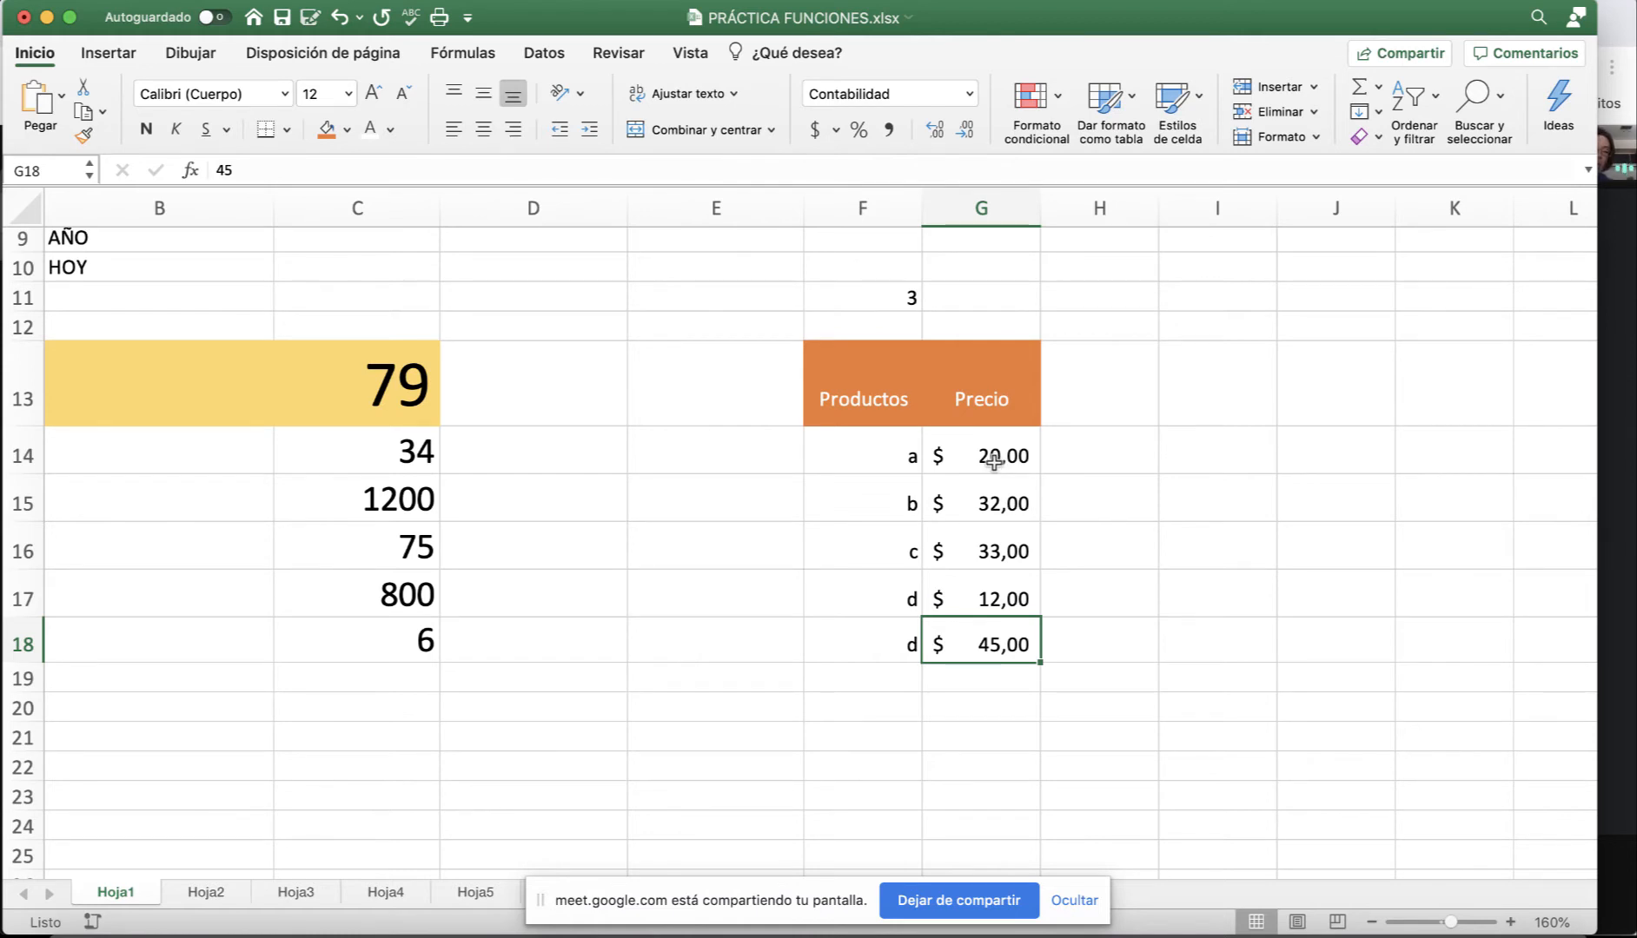
left_click(1093, 460)
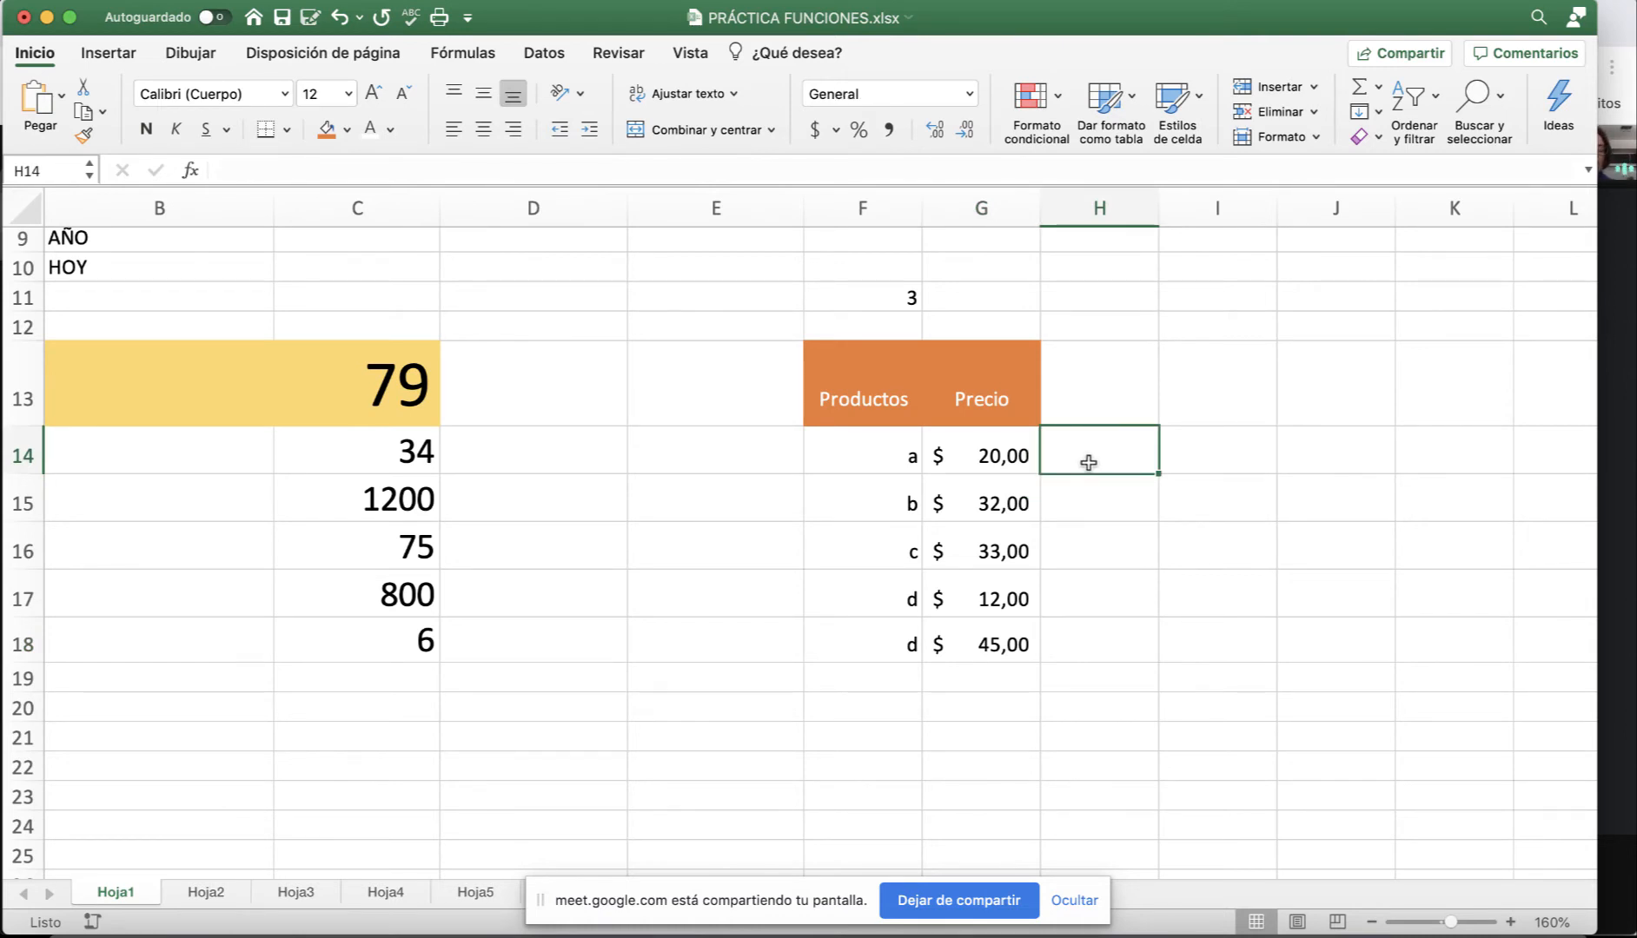
Enter =G14+F11 in H14, giving $ 23,00.
type("=")
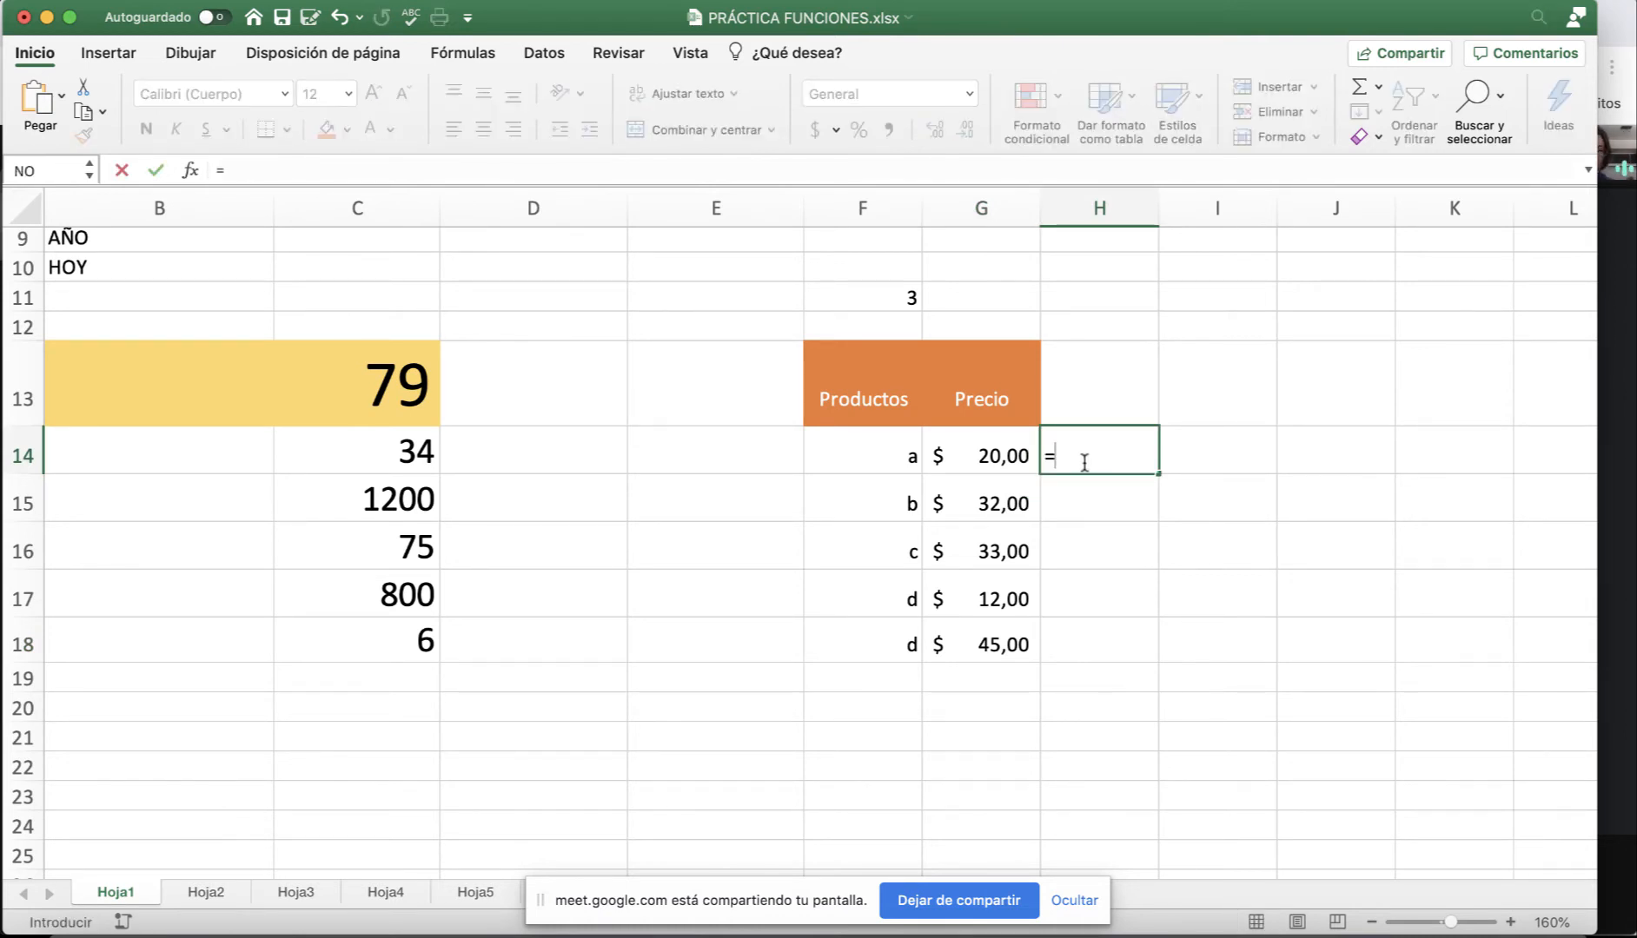
left_click(979, 455)
type("+")
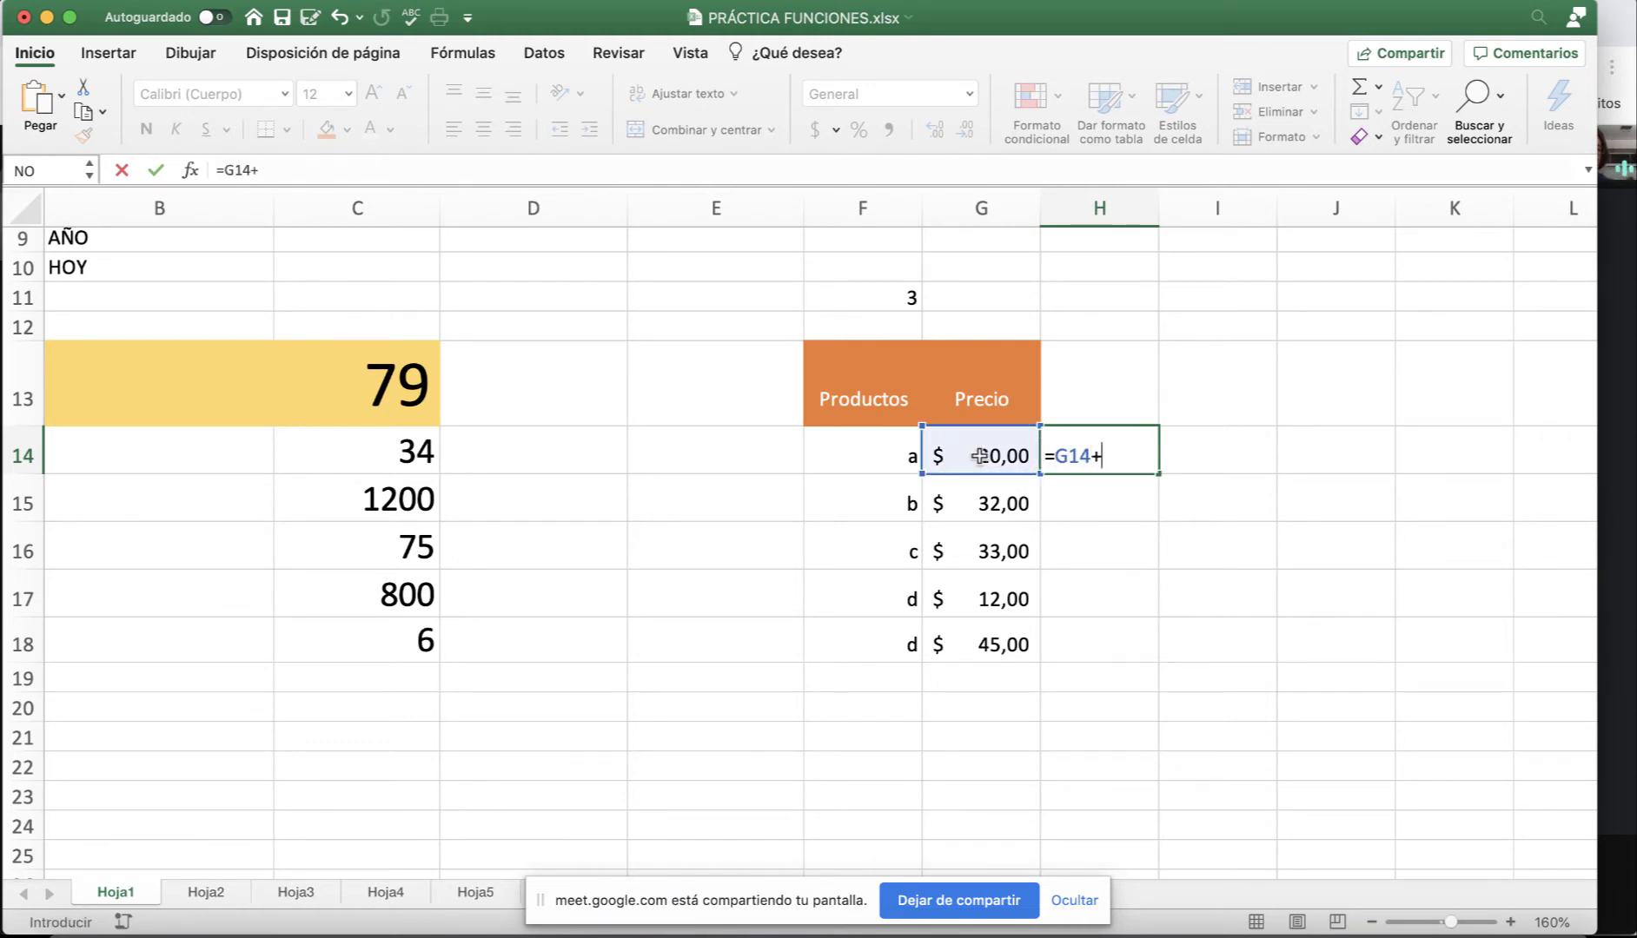
left_click(895, 298)
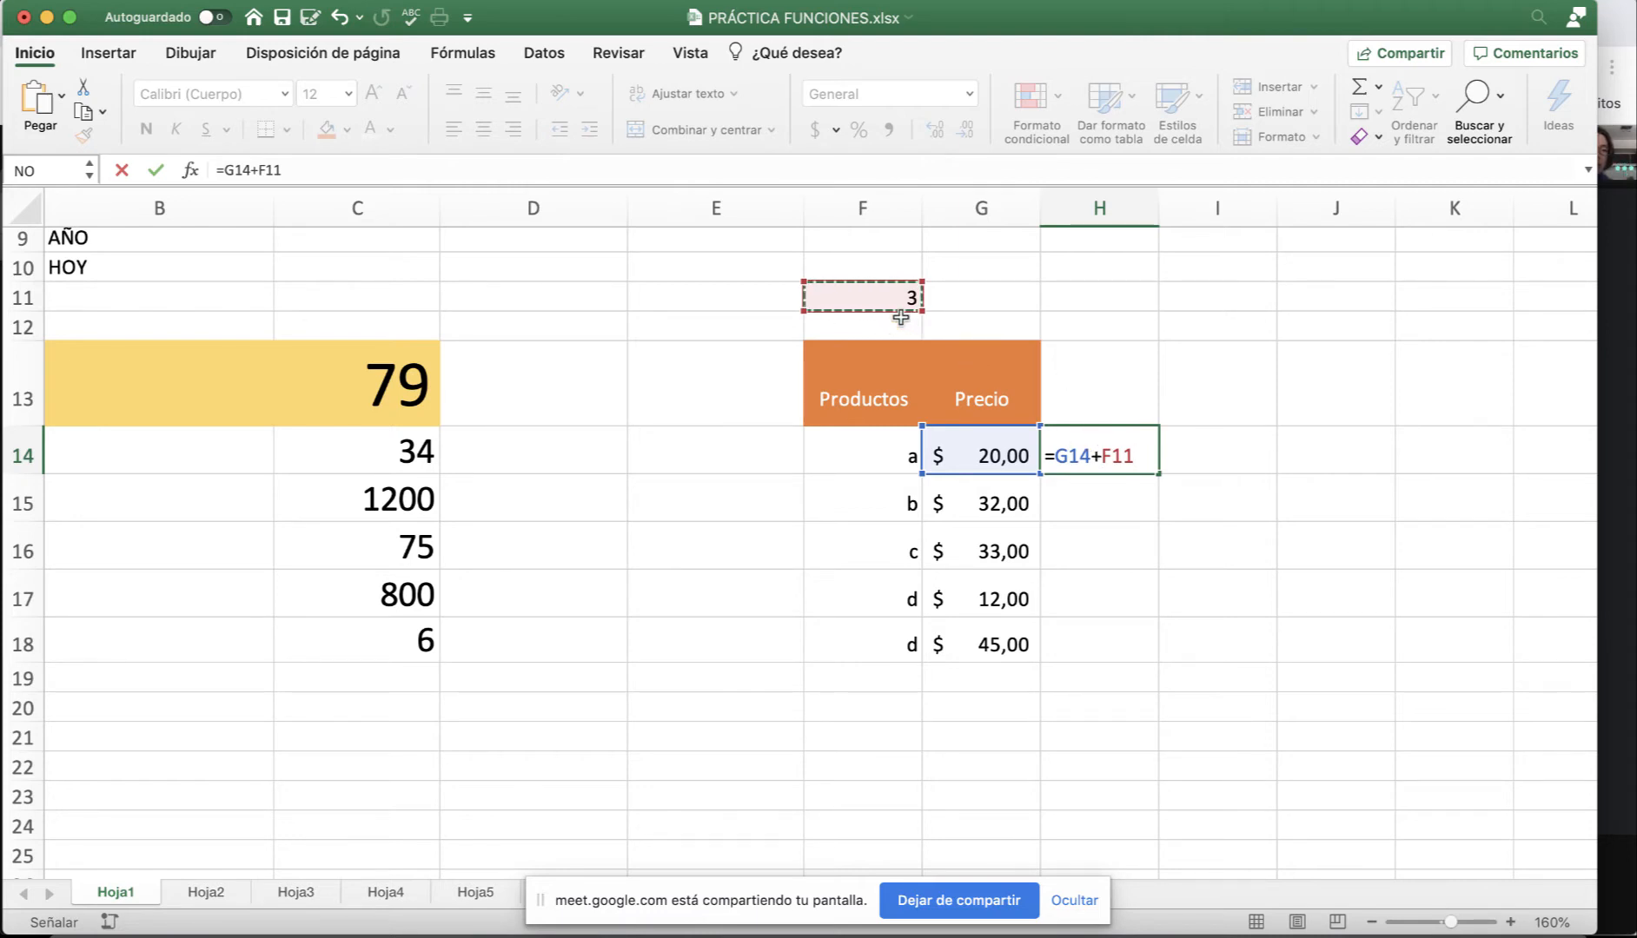
key("Return")
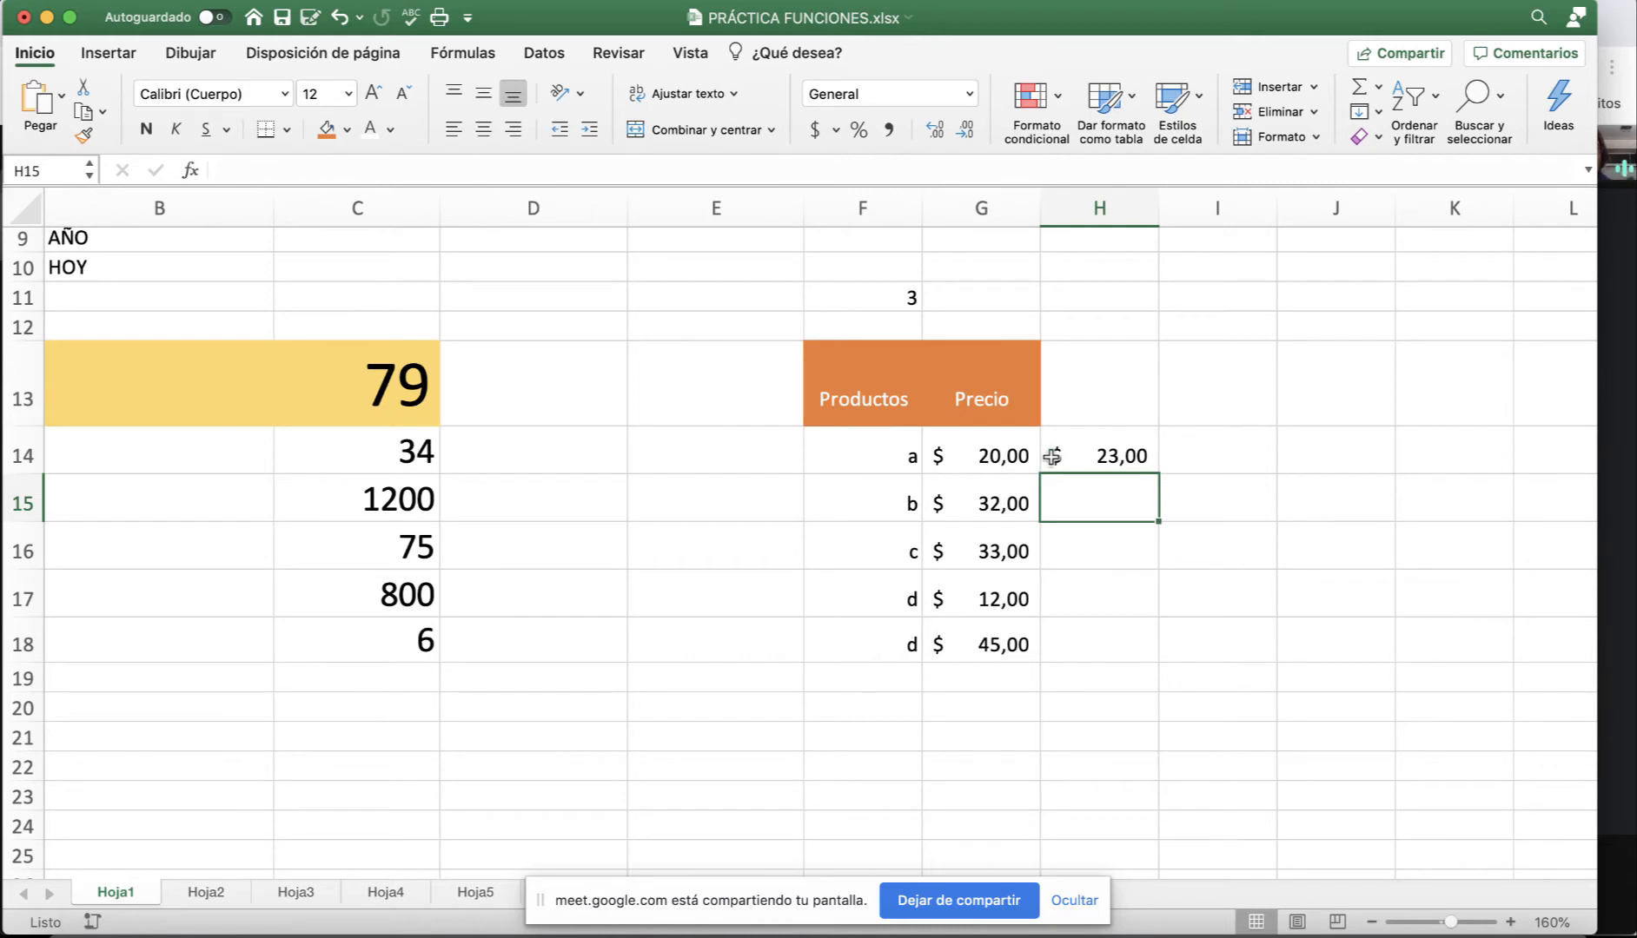
Review H14's formula in the formula bar without changing it, then reselect H14.
left_click(1080, 456)
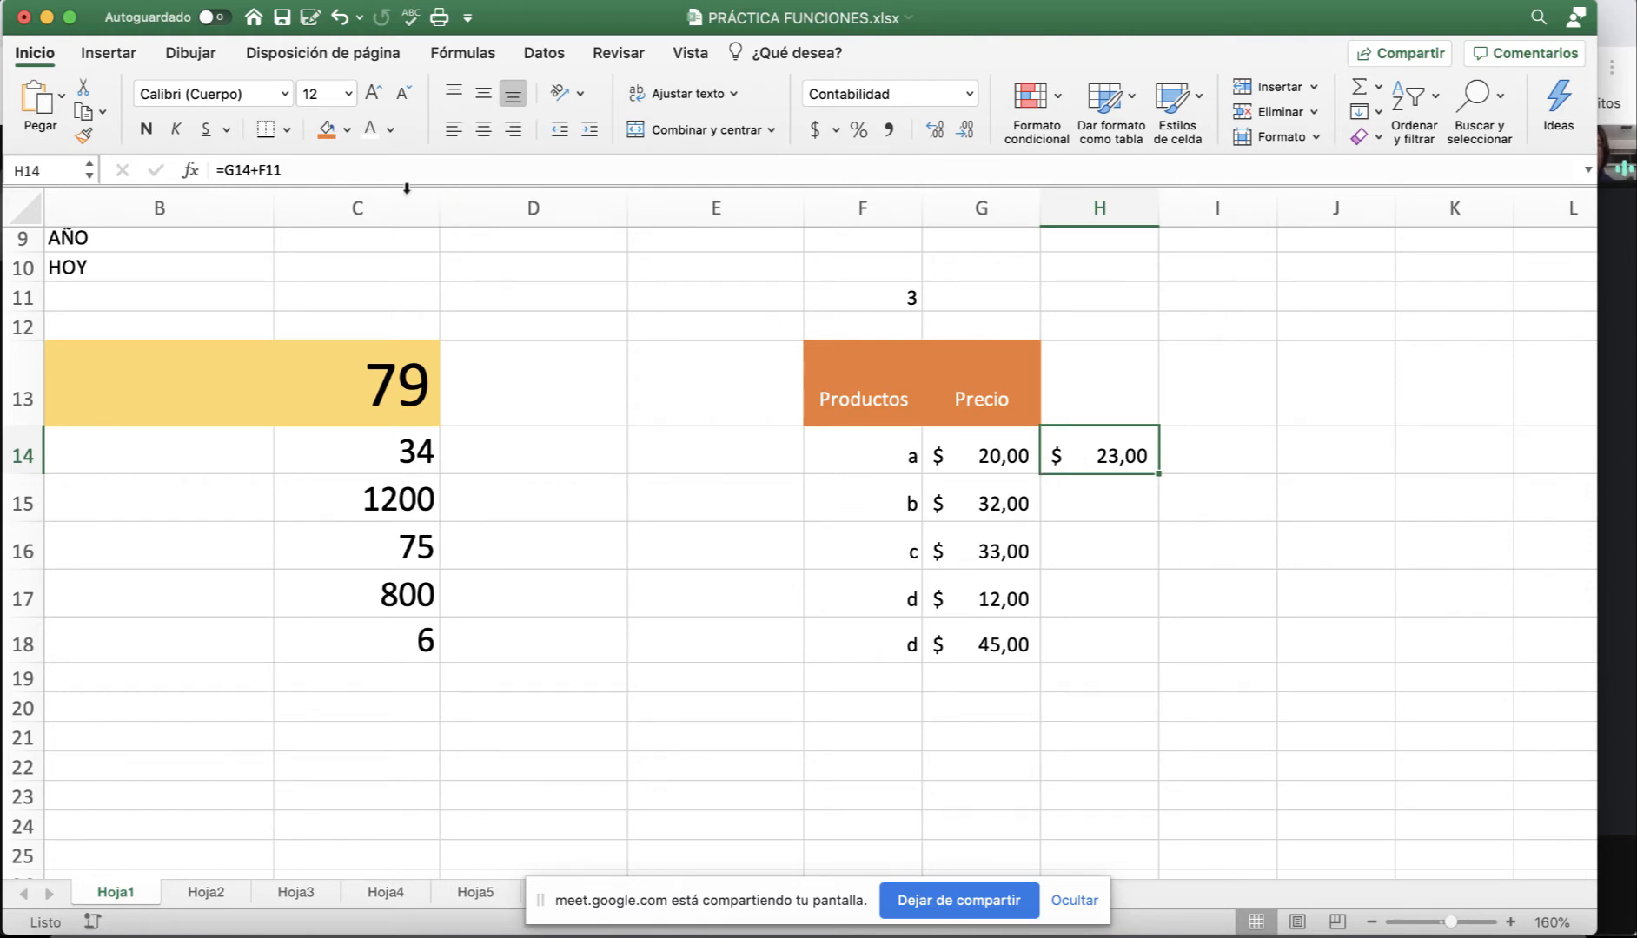
left_click(245, 174)
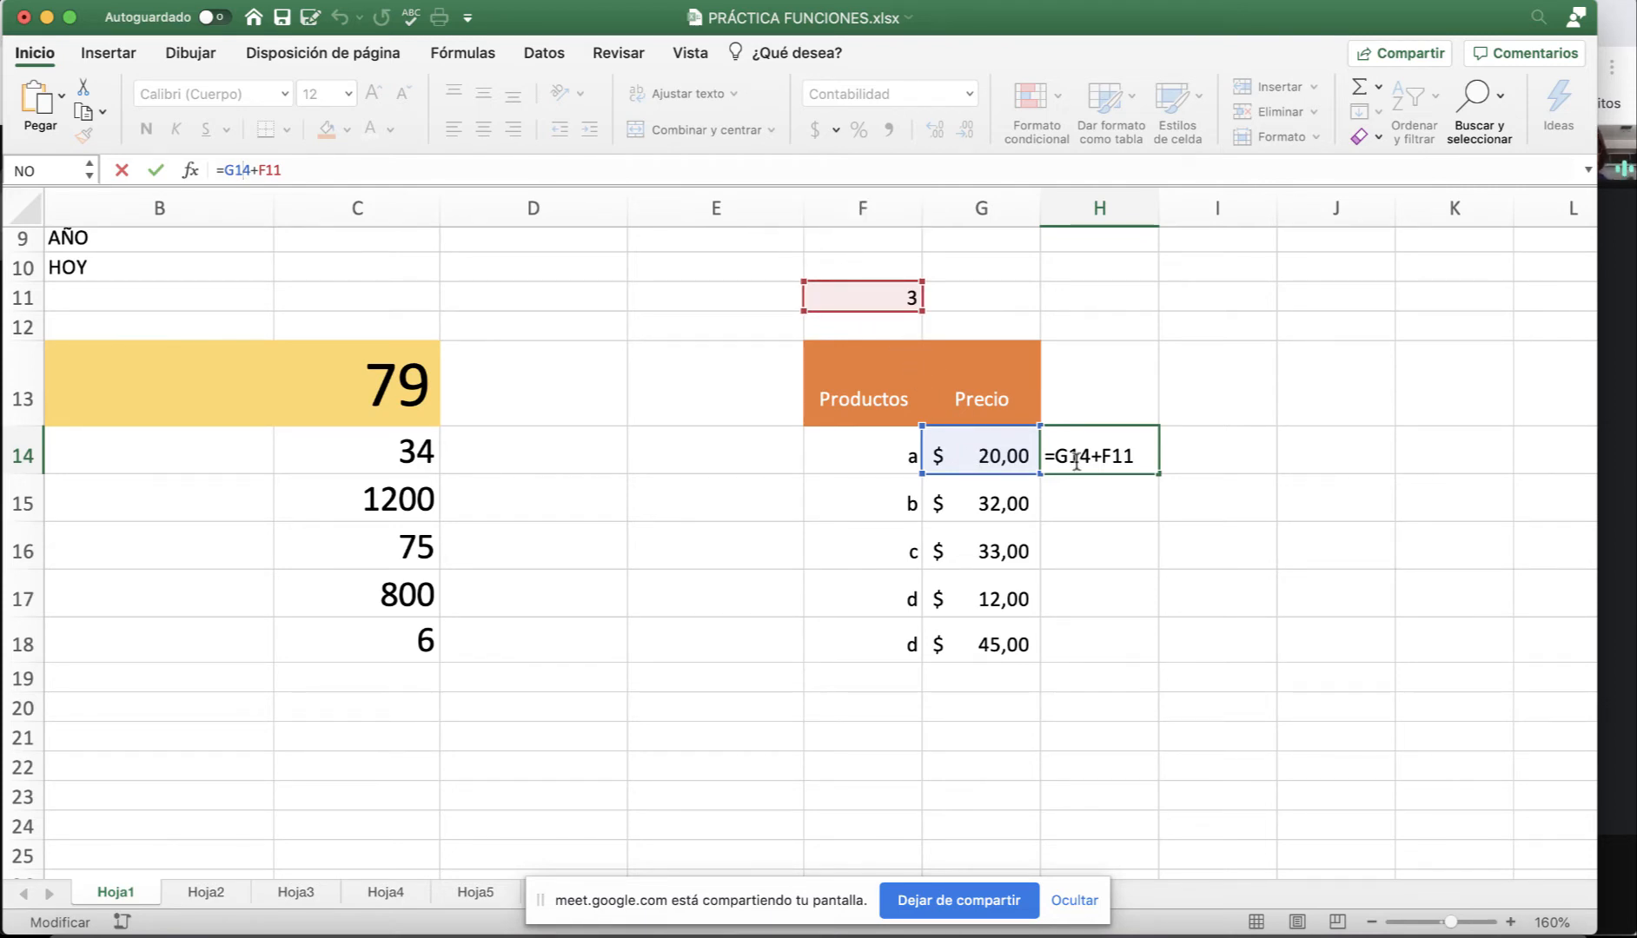
key("Escape")
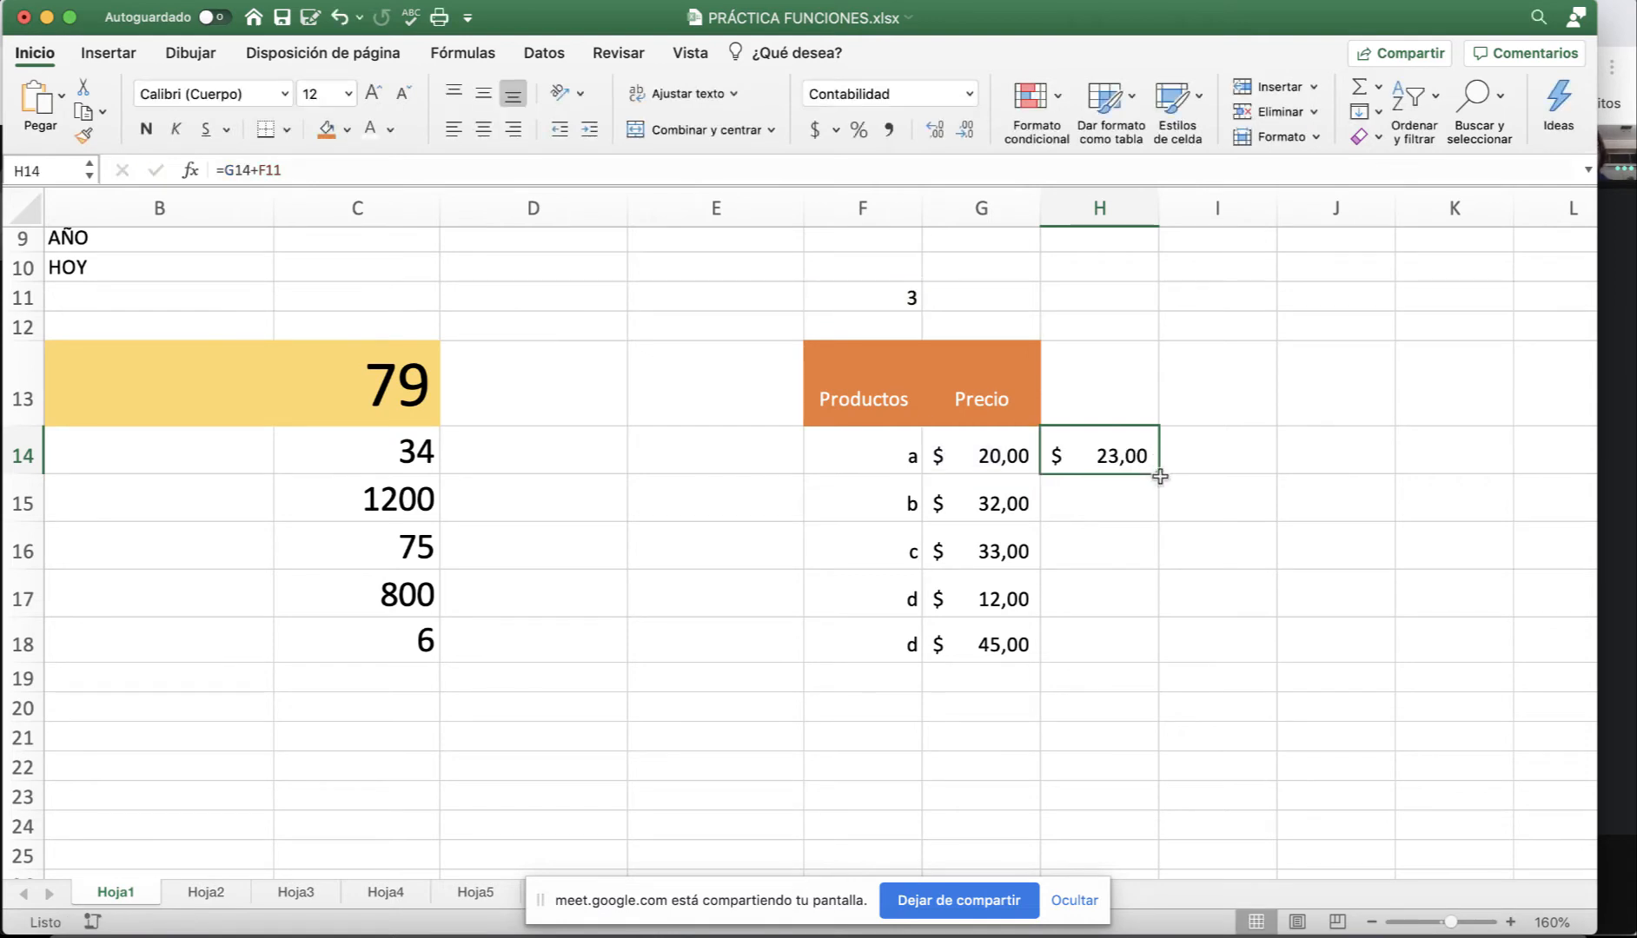
mouse_move(1161, 474)
left_mouse_down()
mouse_move(1164, 529)
mouse_move(1159, 479)
left_mouse_up()
left_click(1219, 391)
left_click(1231, 445)
left_click(1319, 448)
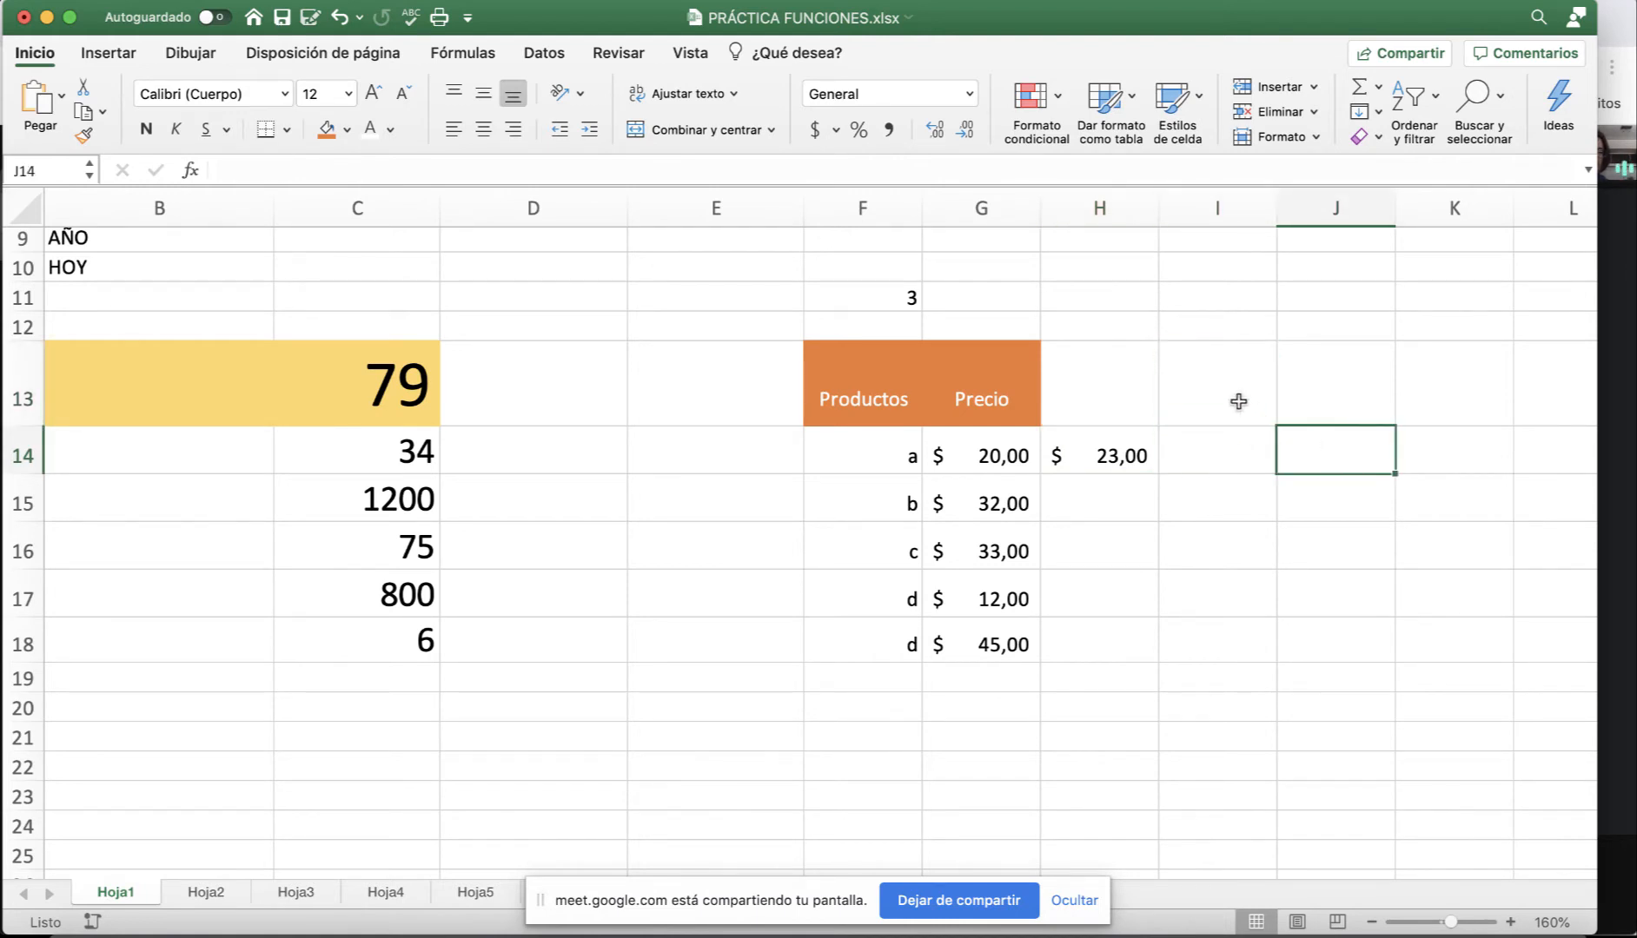
left_click(1238, 402)
left_click(1140, 465)
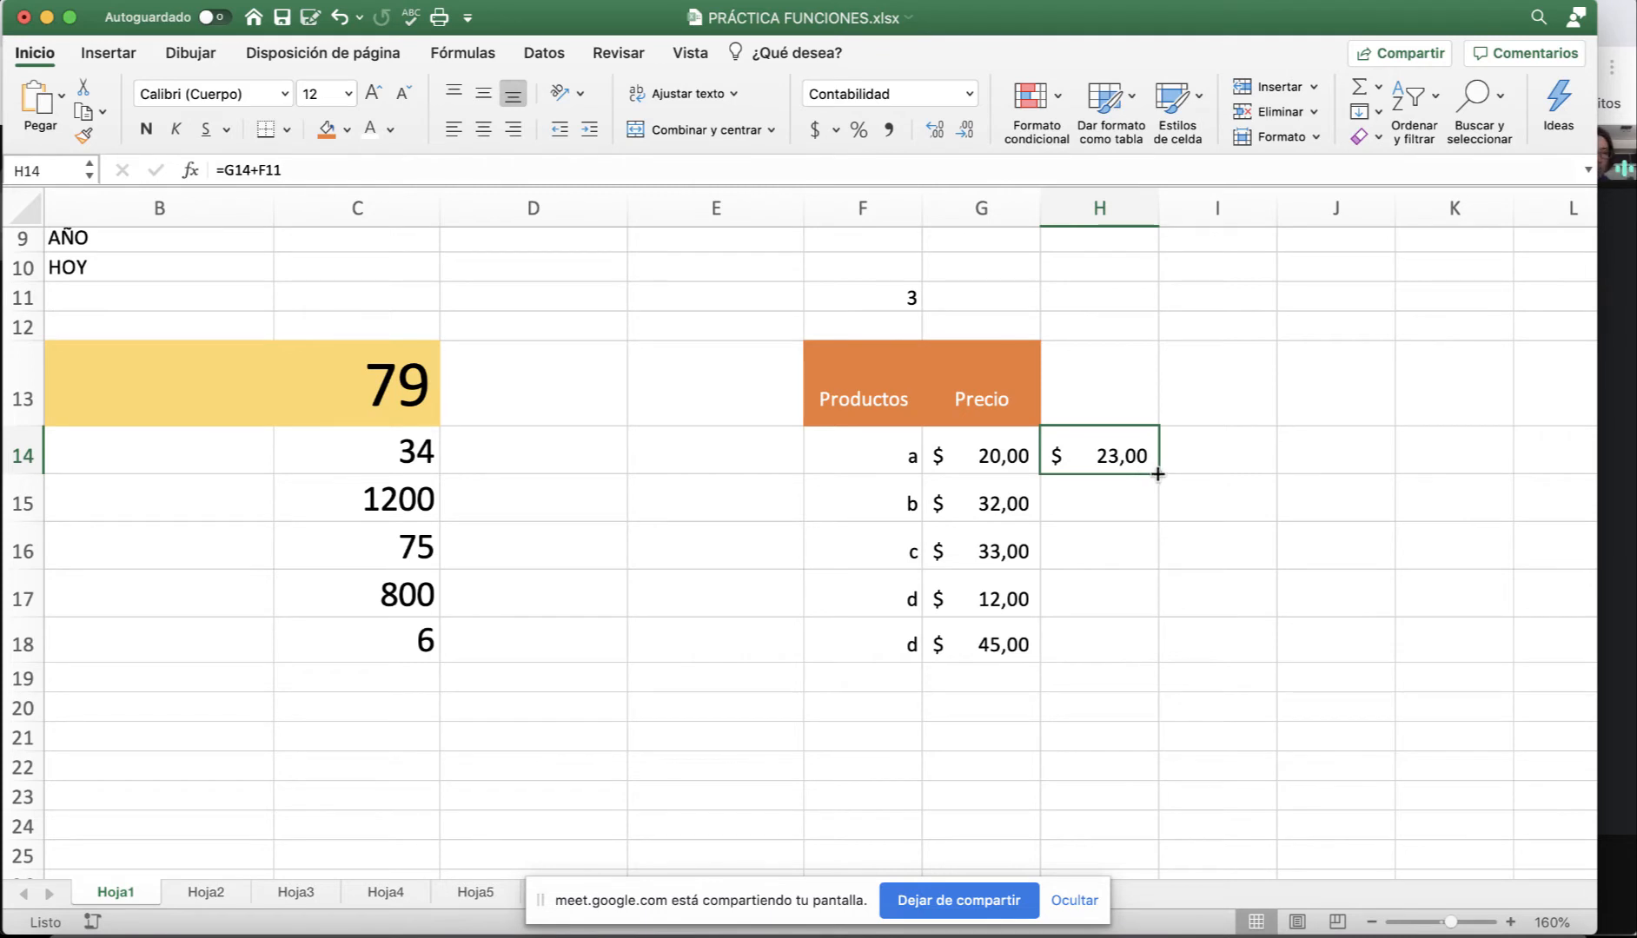
left_click_drag(1160, 473, 1160, 472)
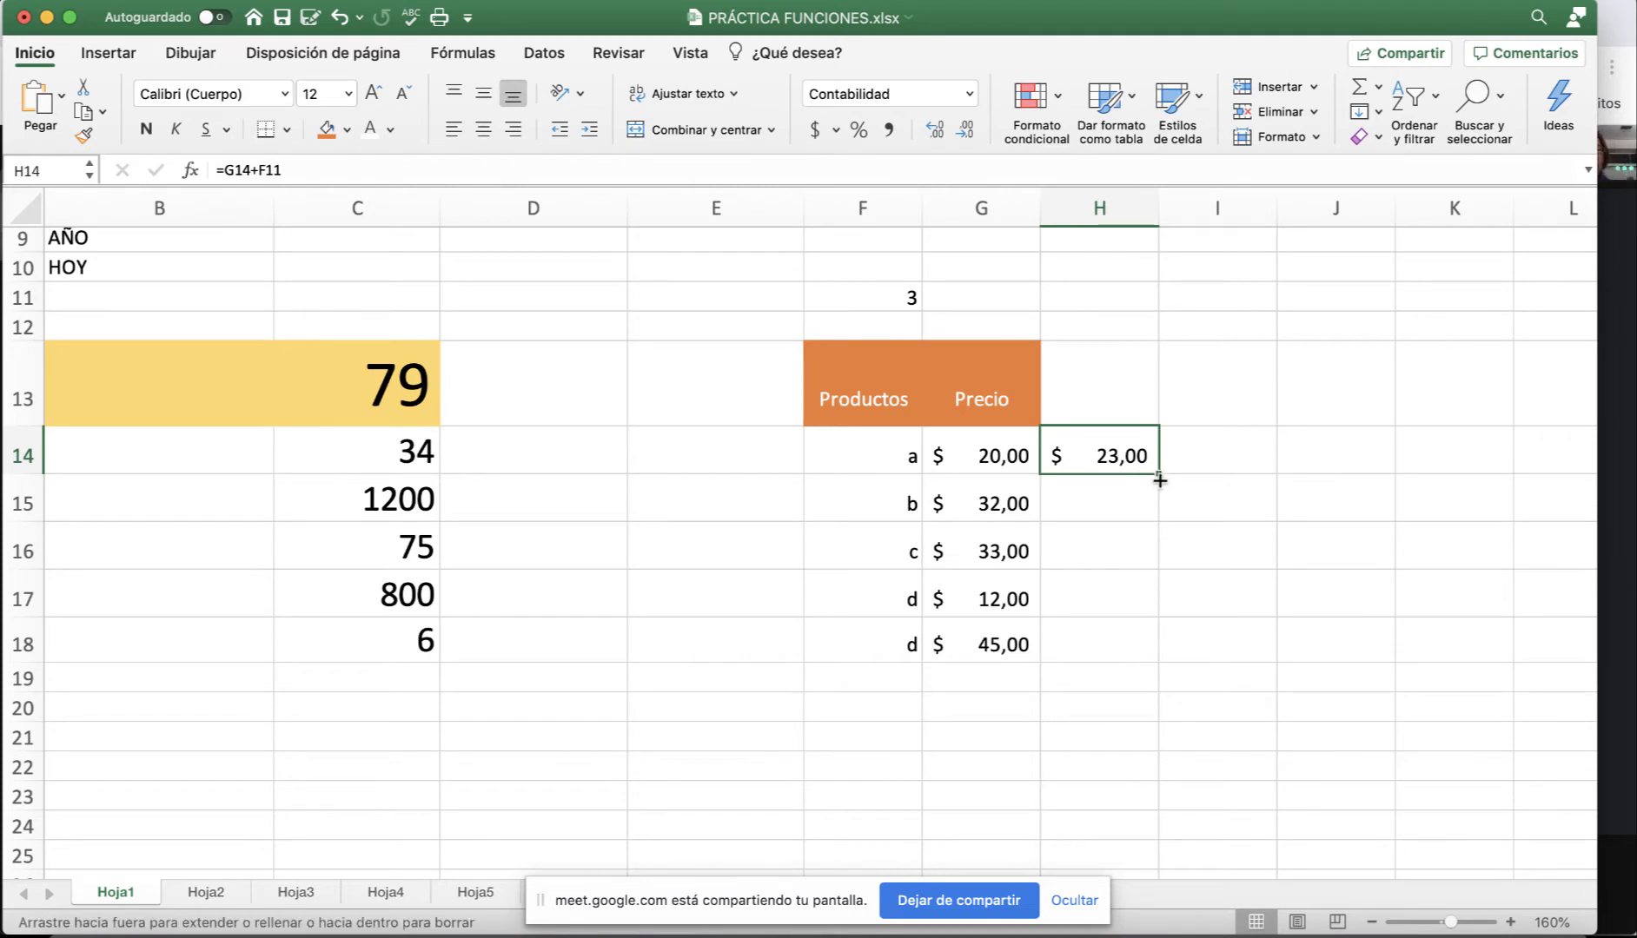
left_click_drag(1160, 479, 1159, 658)
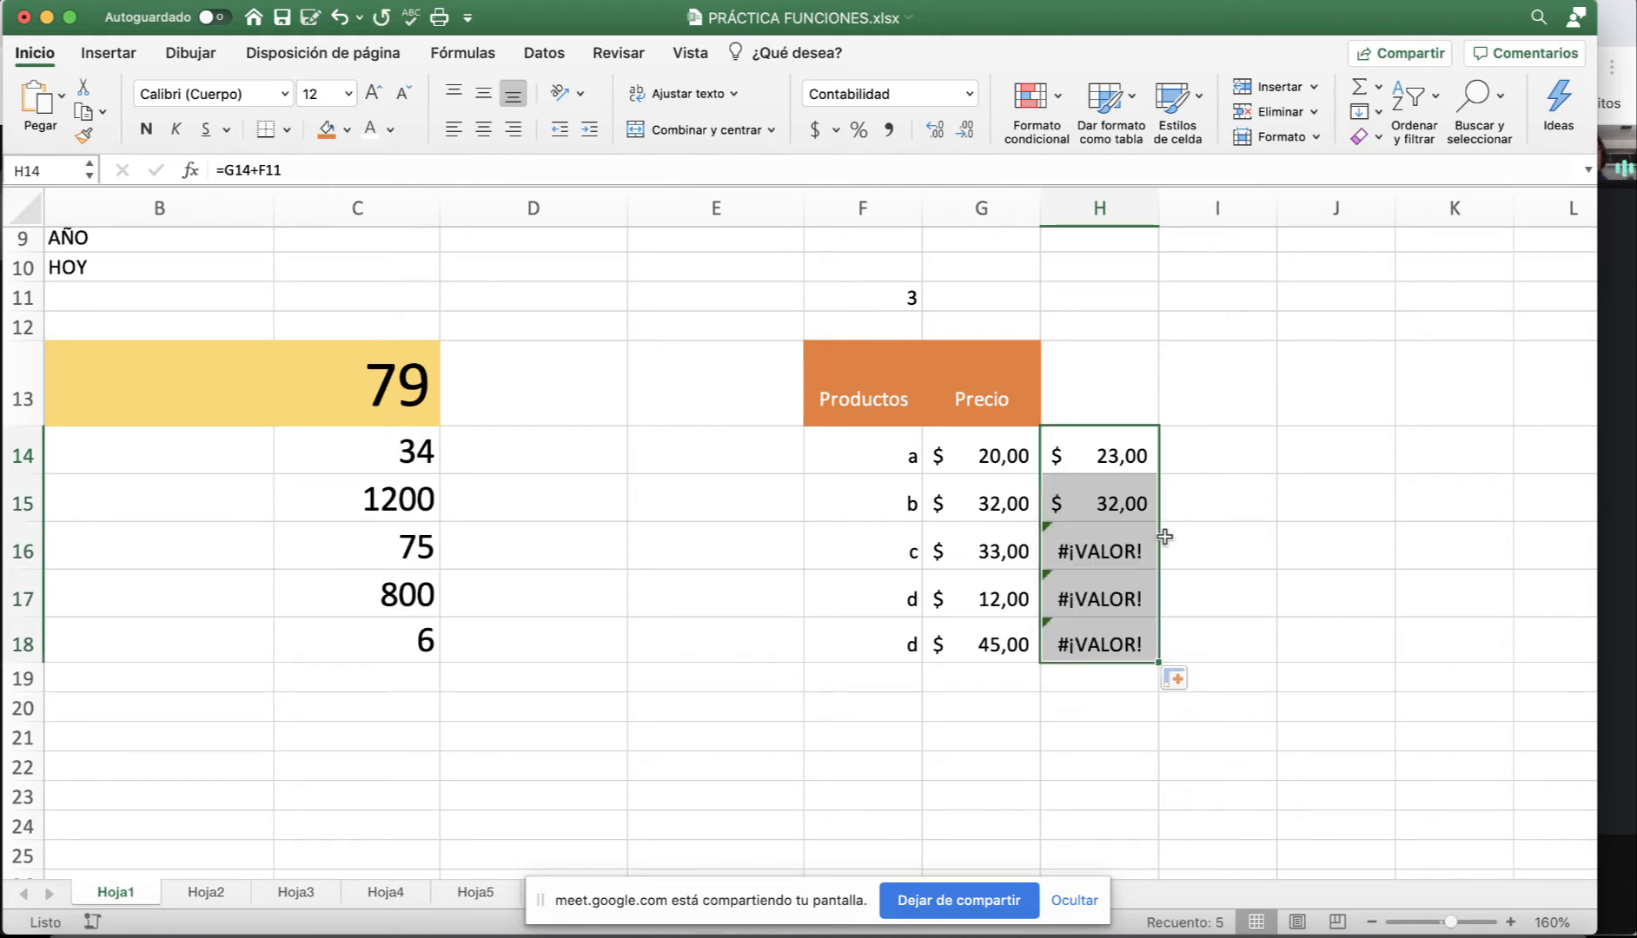
left_click(1086, 450)
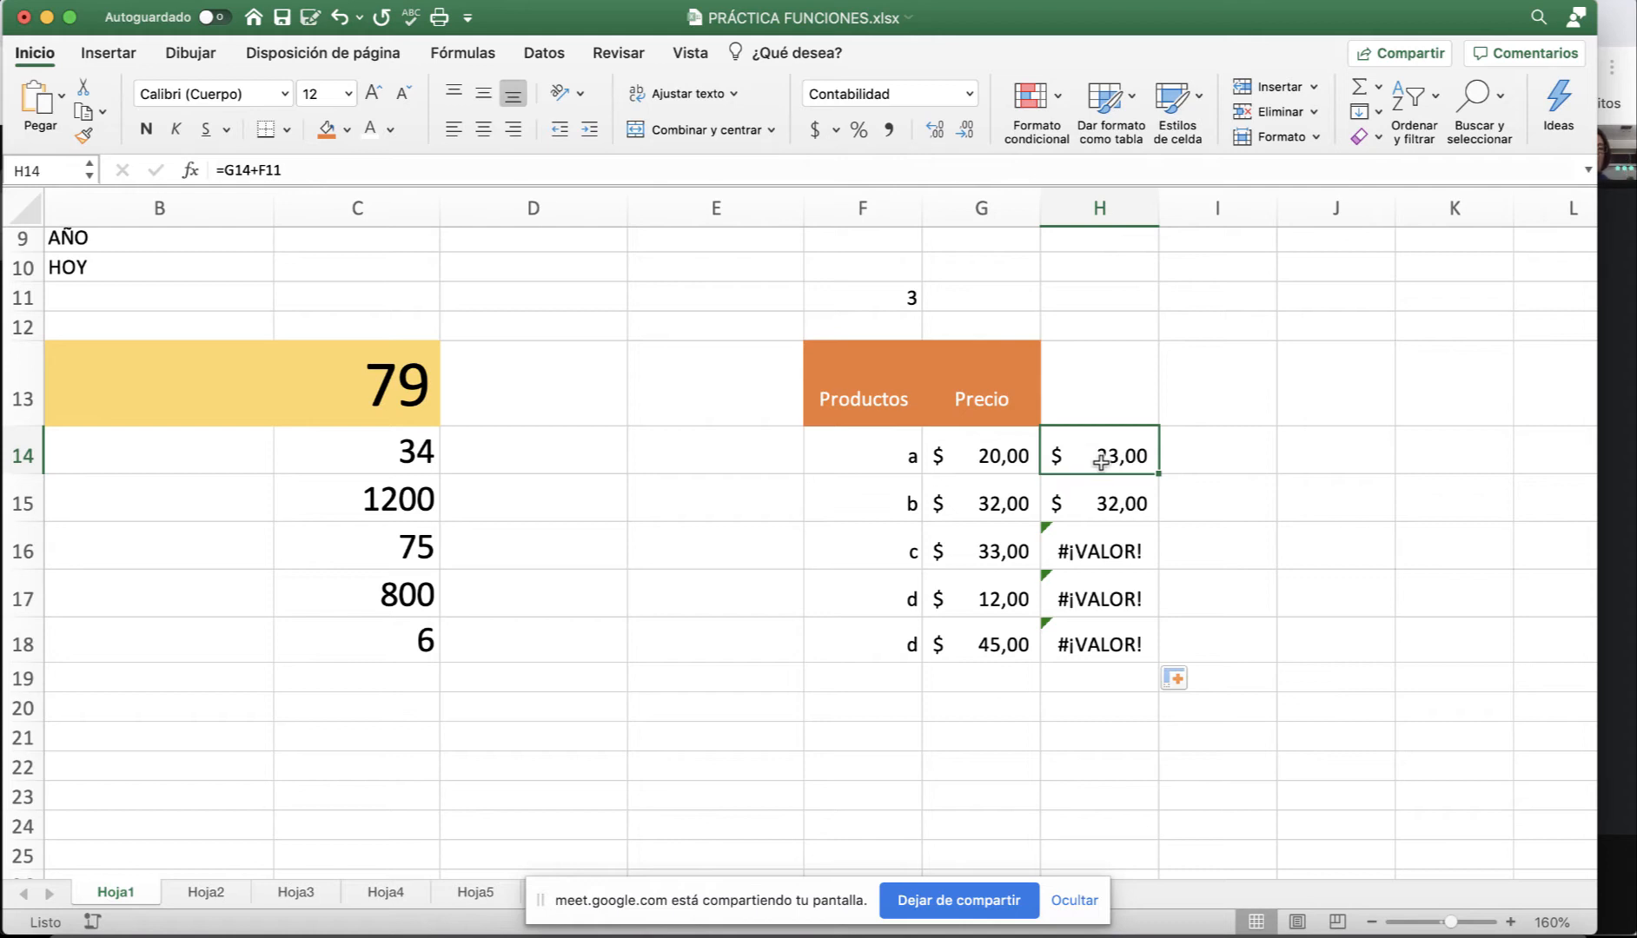
left_click(974, 456)
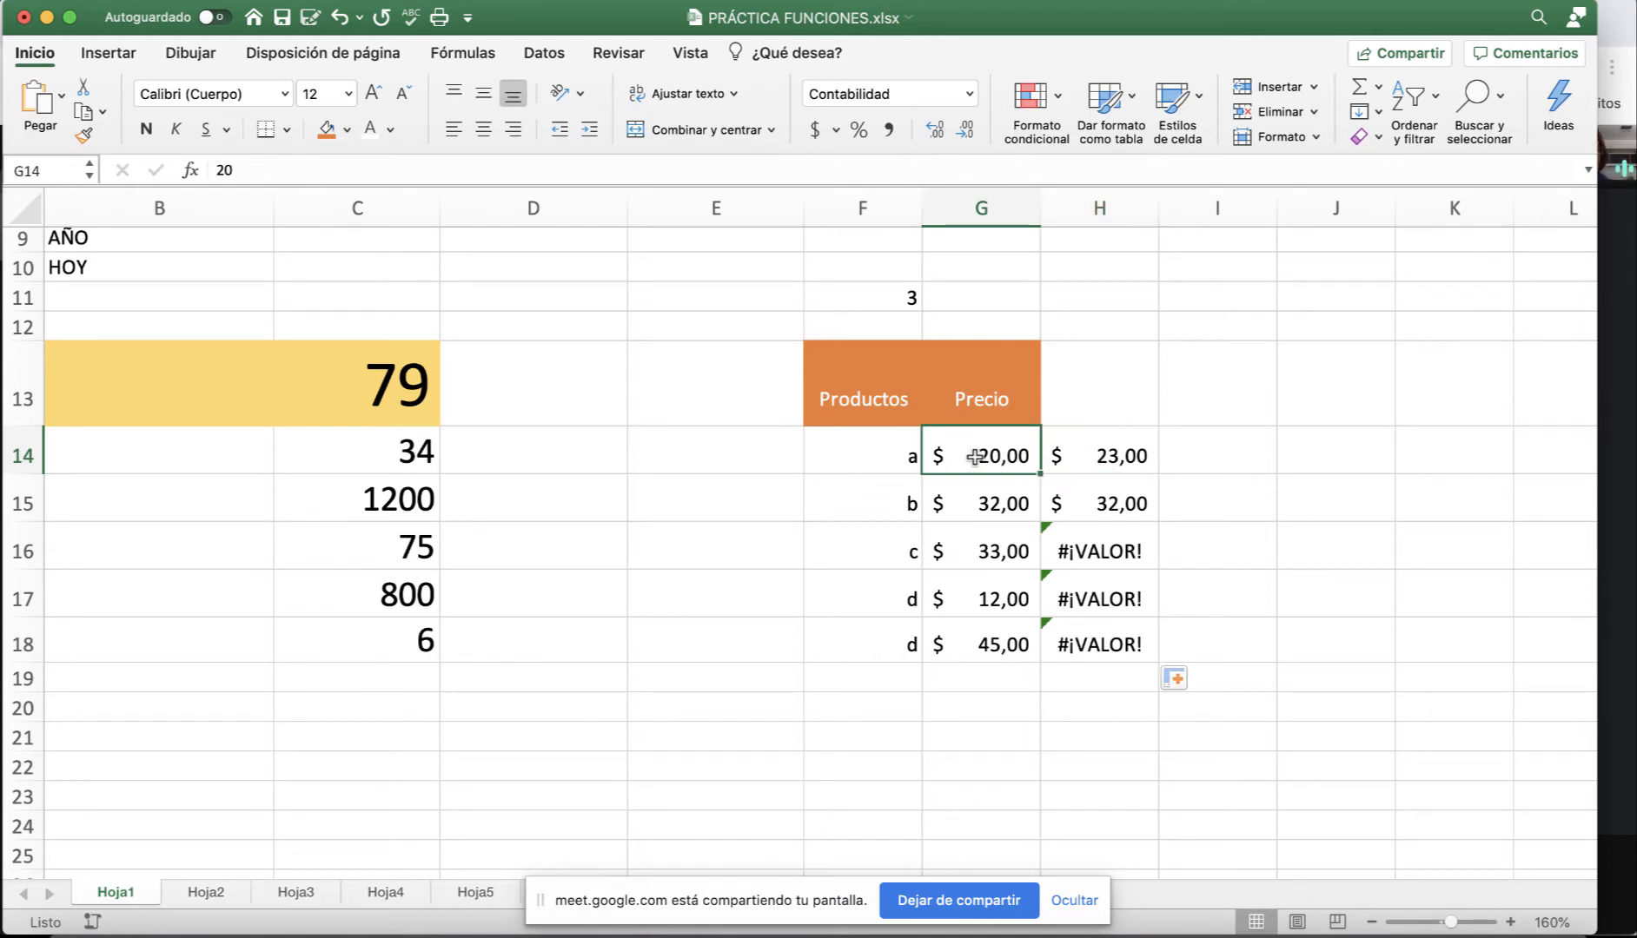
left_click(878, 297)
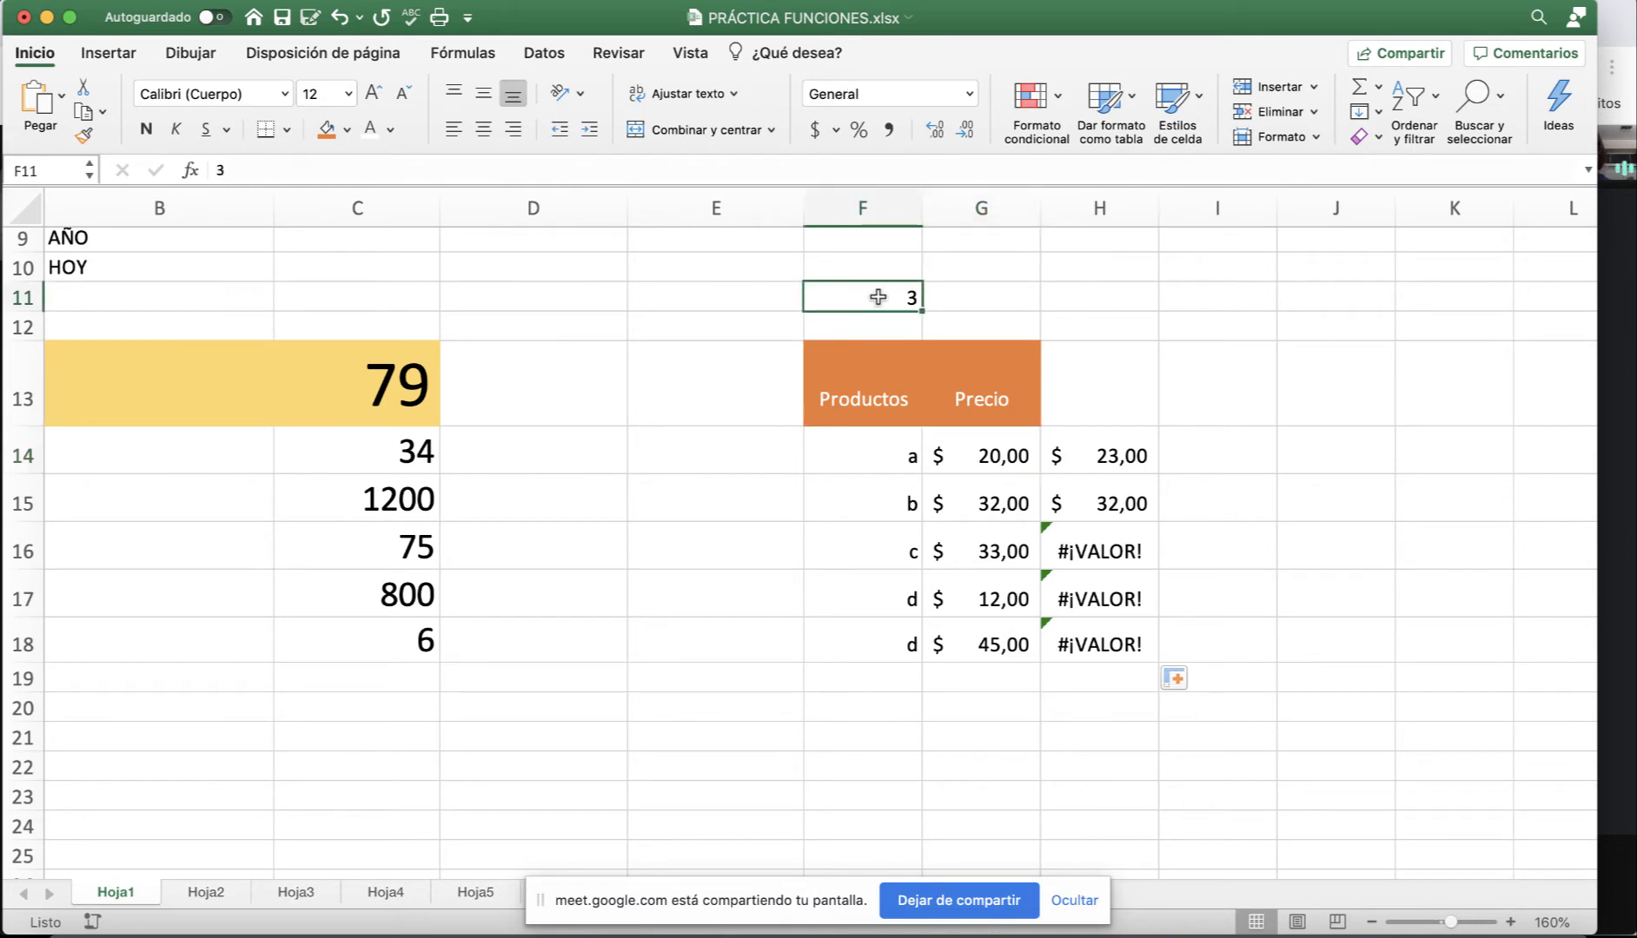
left_click(1119, 508)
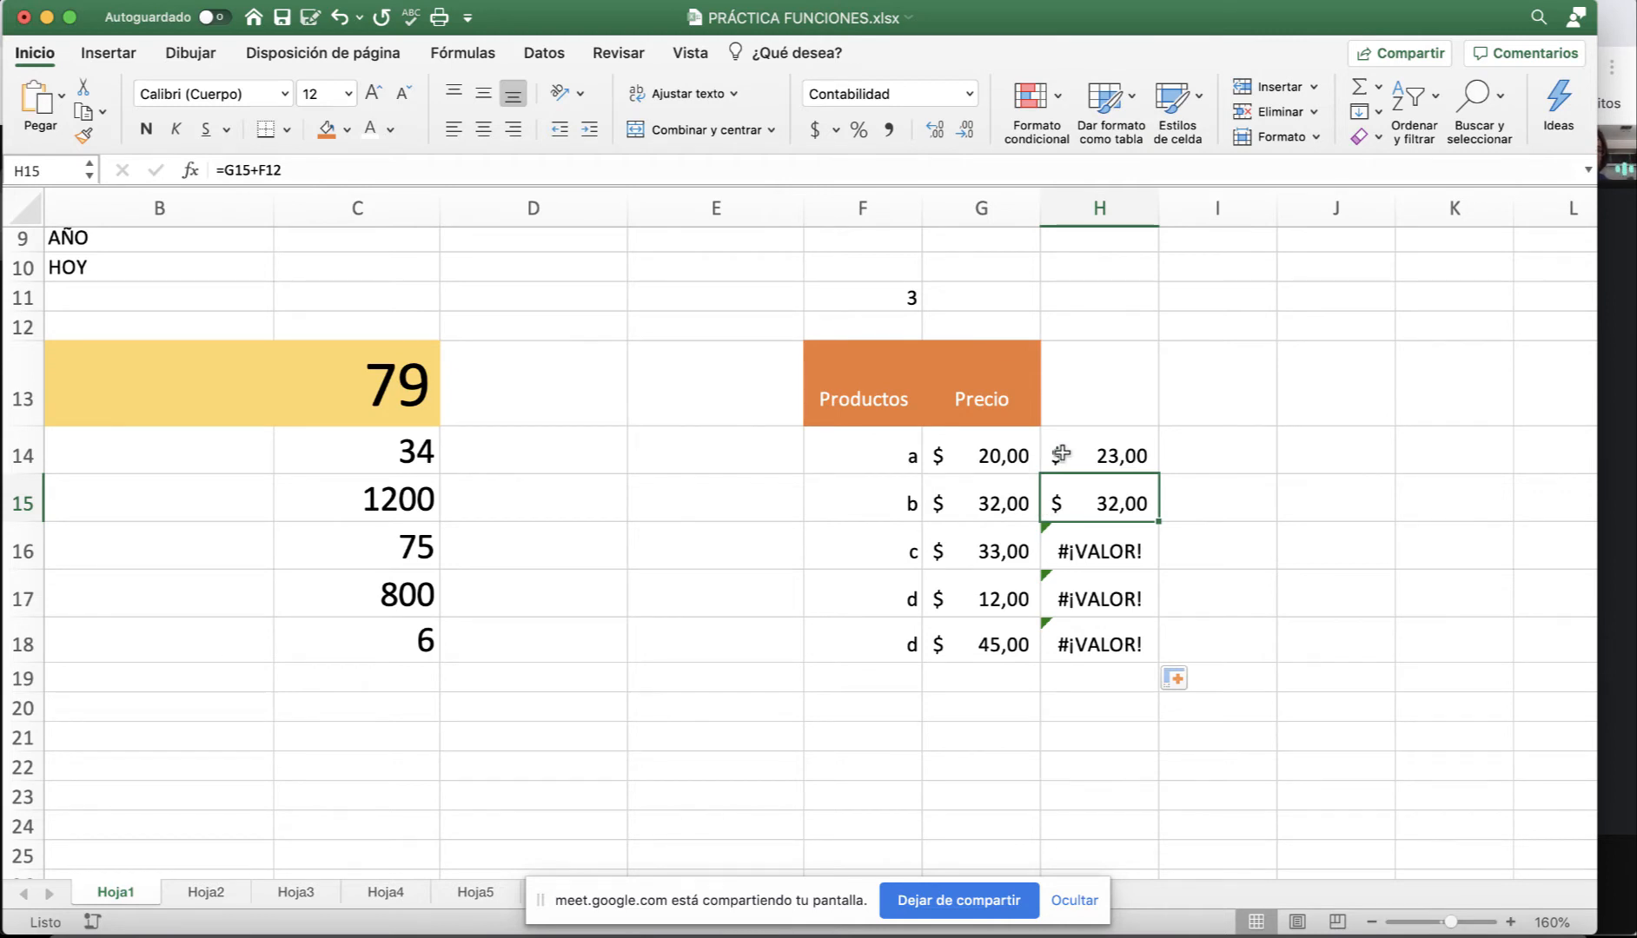
left_click(976, 500)
left_click(879, 327)
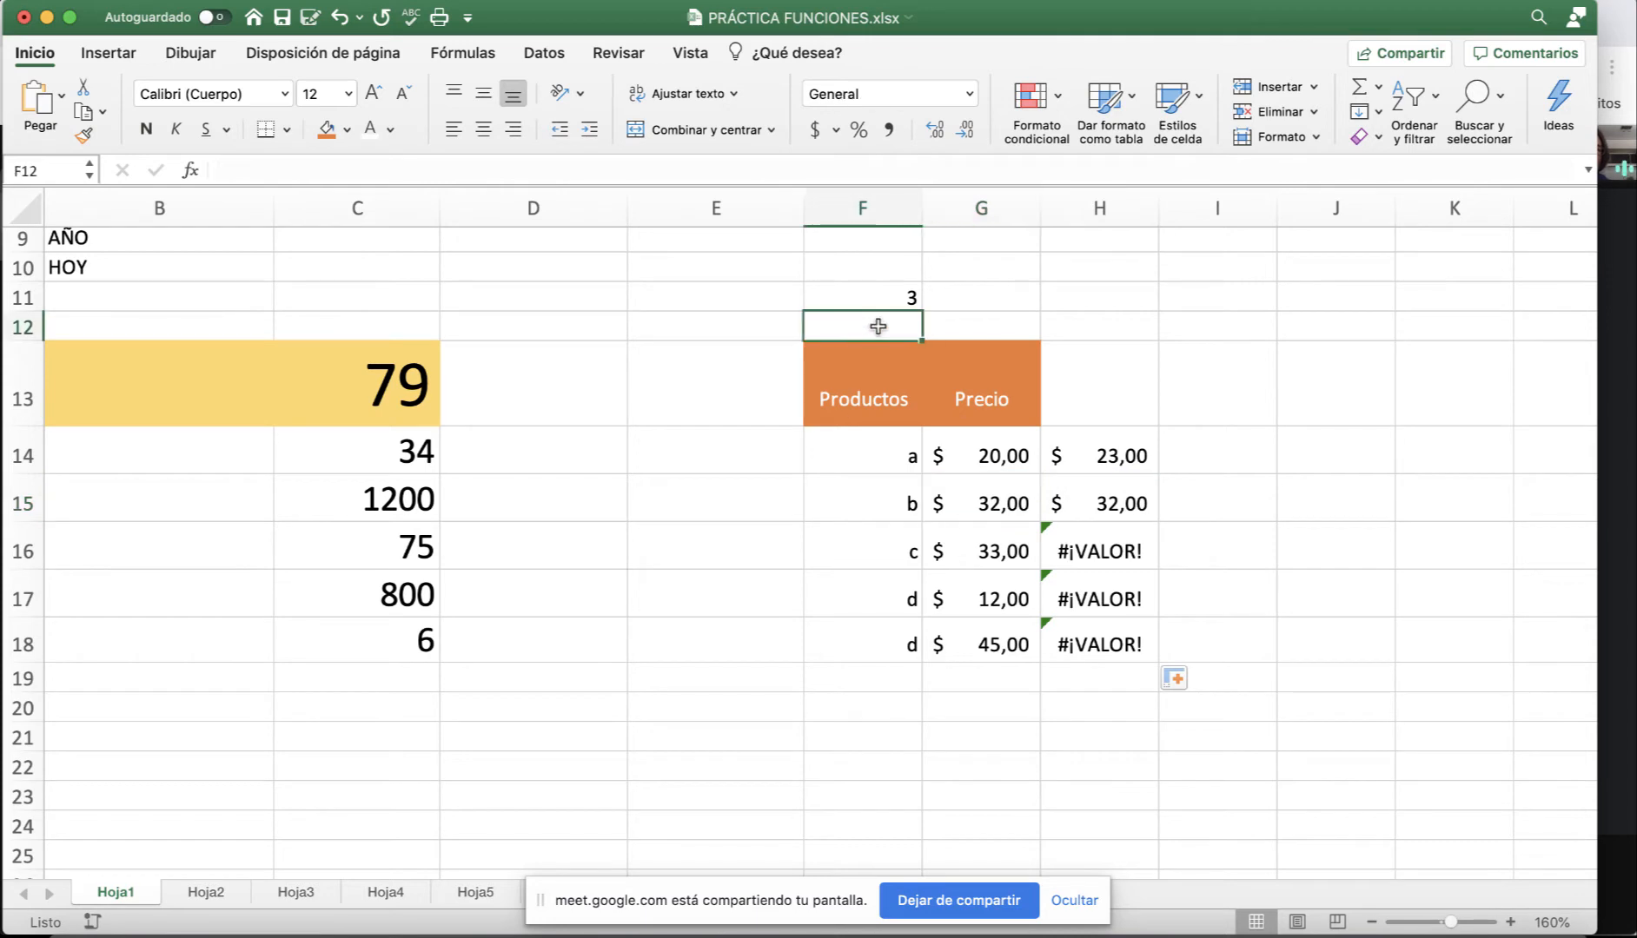
left_click(1113, 504)
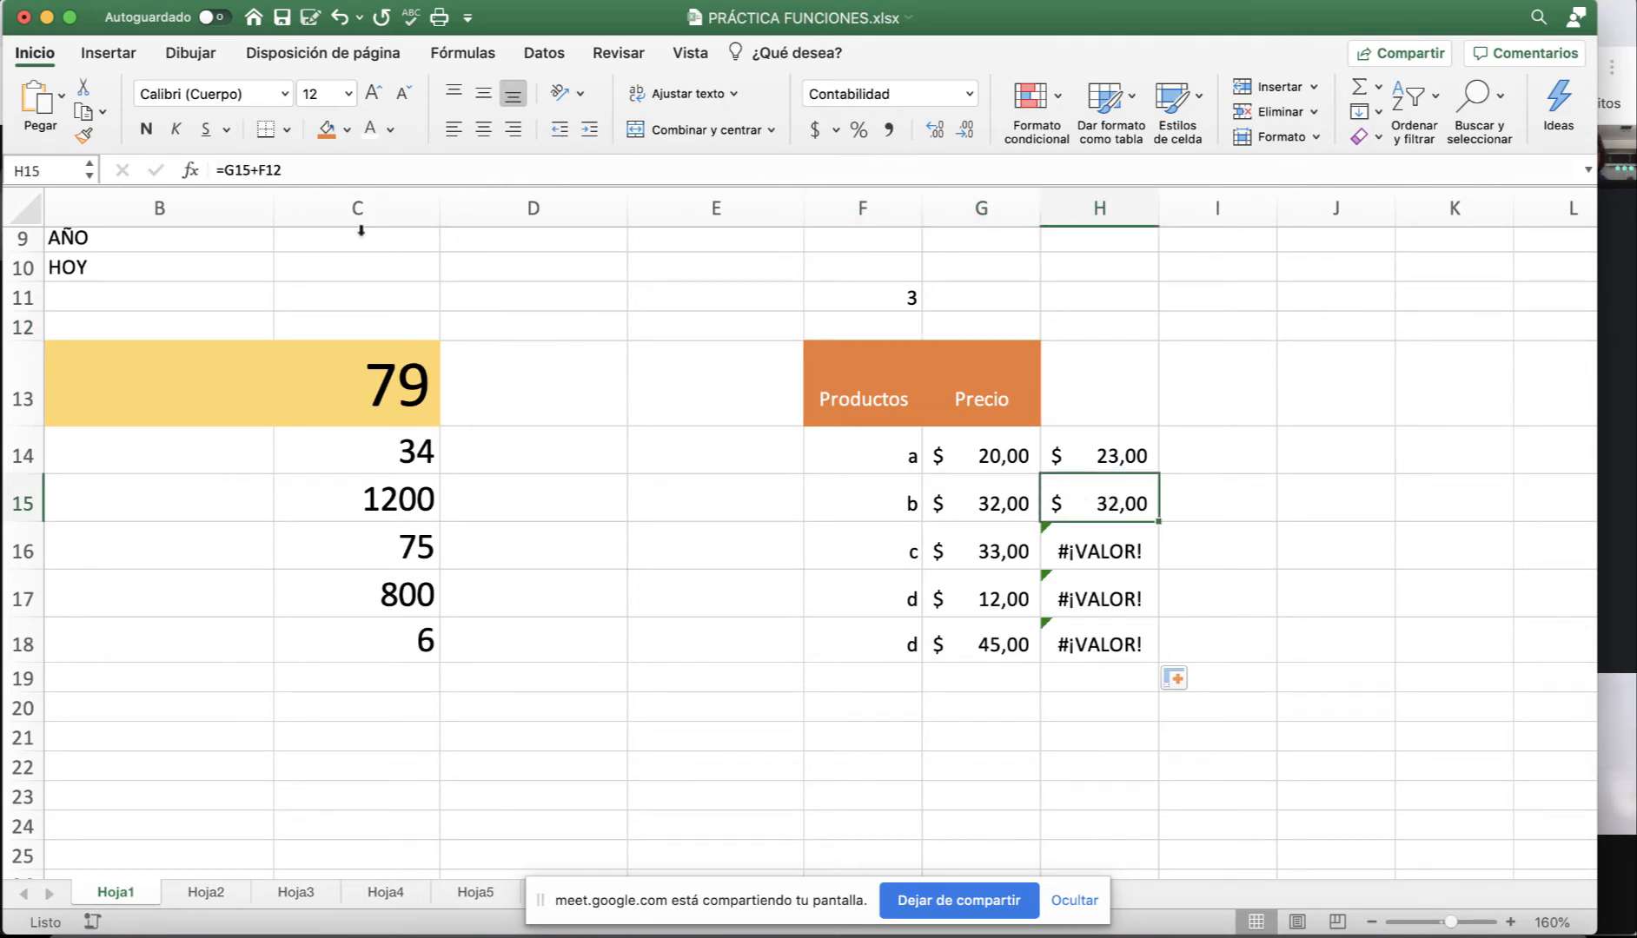
left_click(1130, 447)
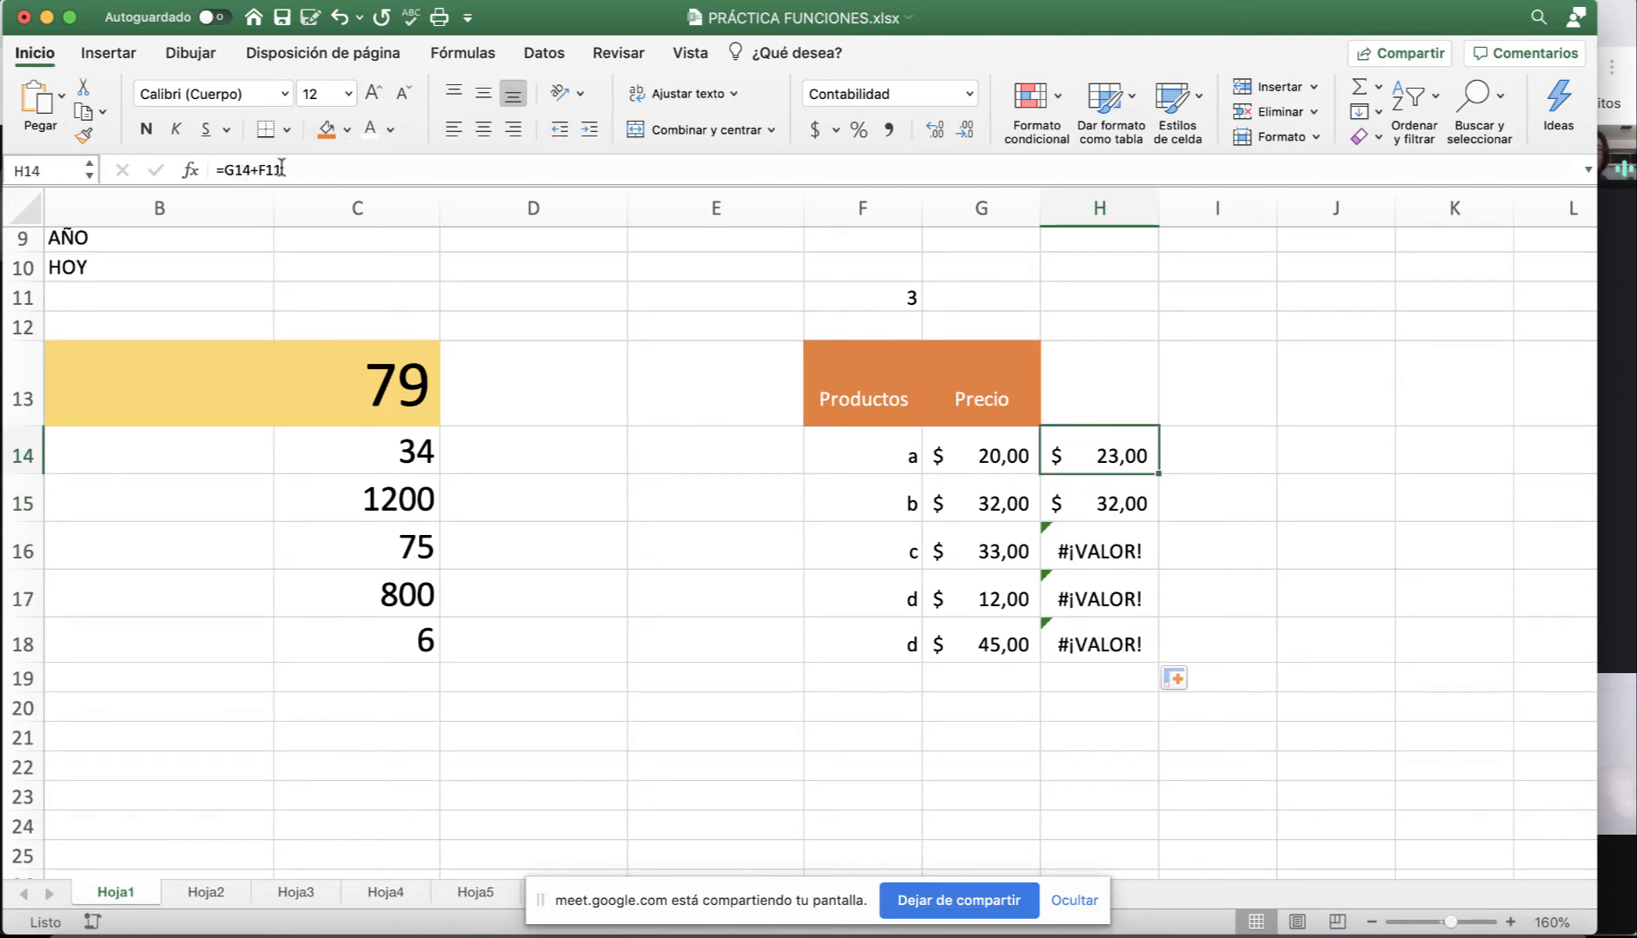
left_click(1134, 502)
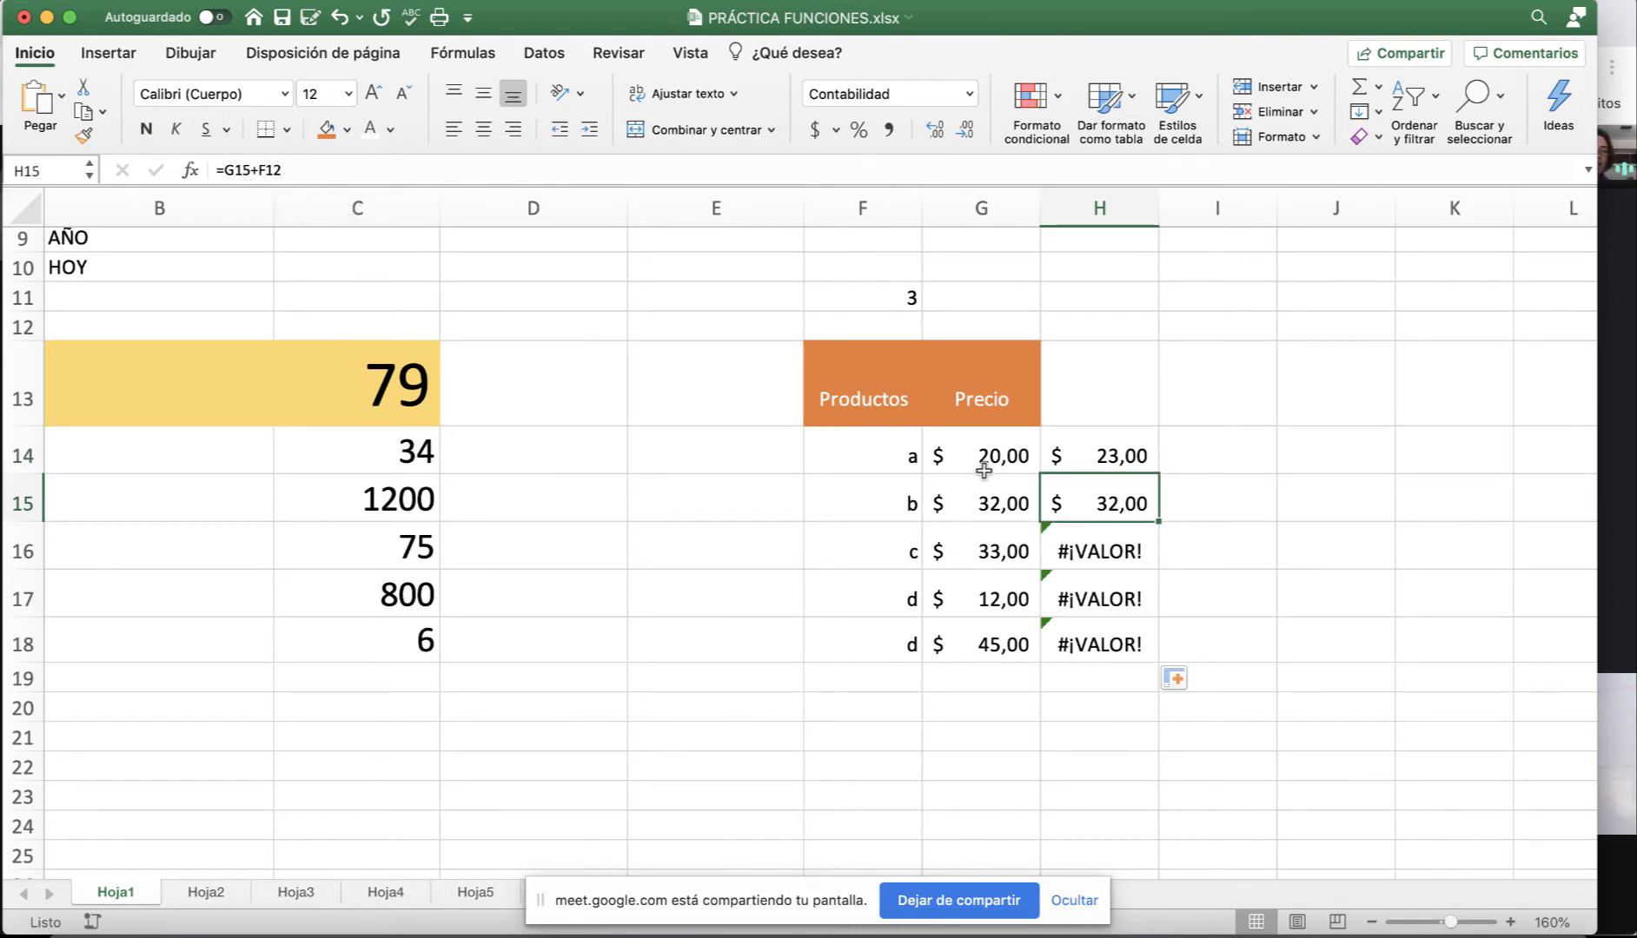
left_click(1104, 554)
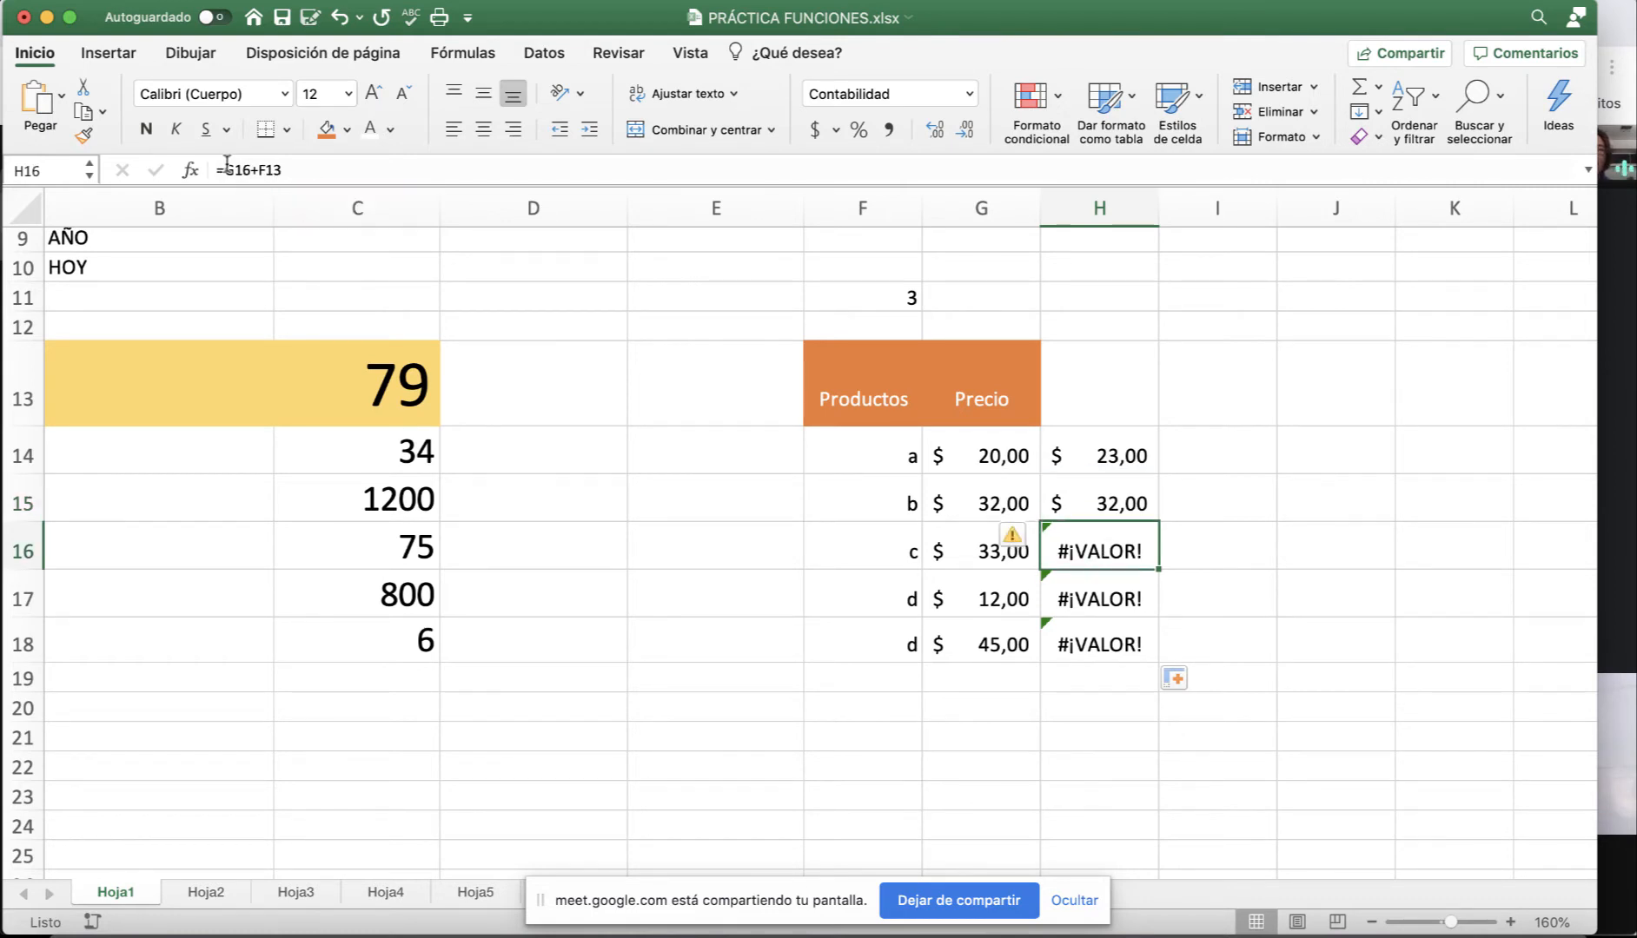
double_click(1080, 532)
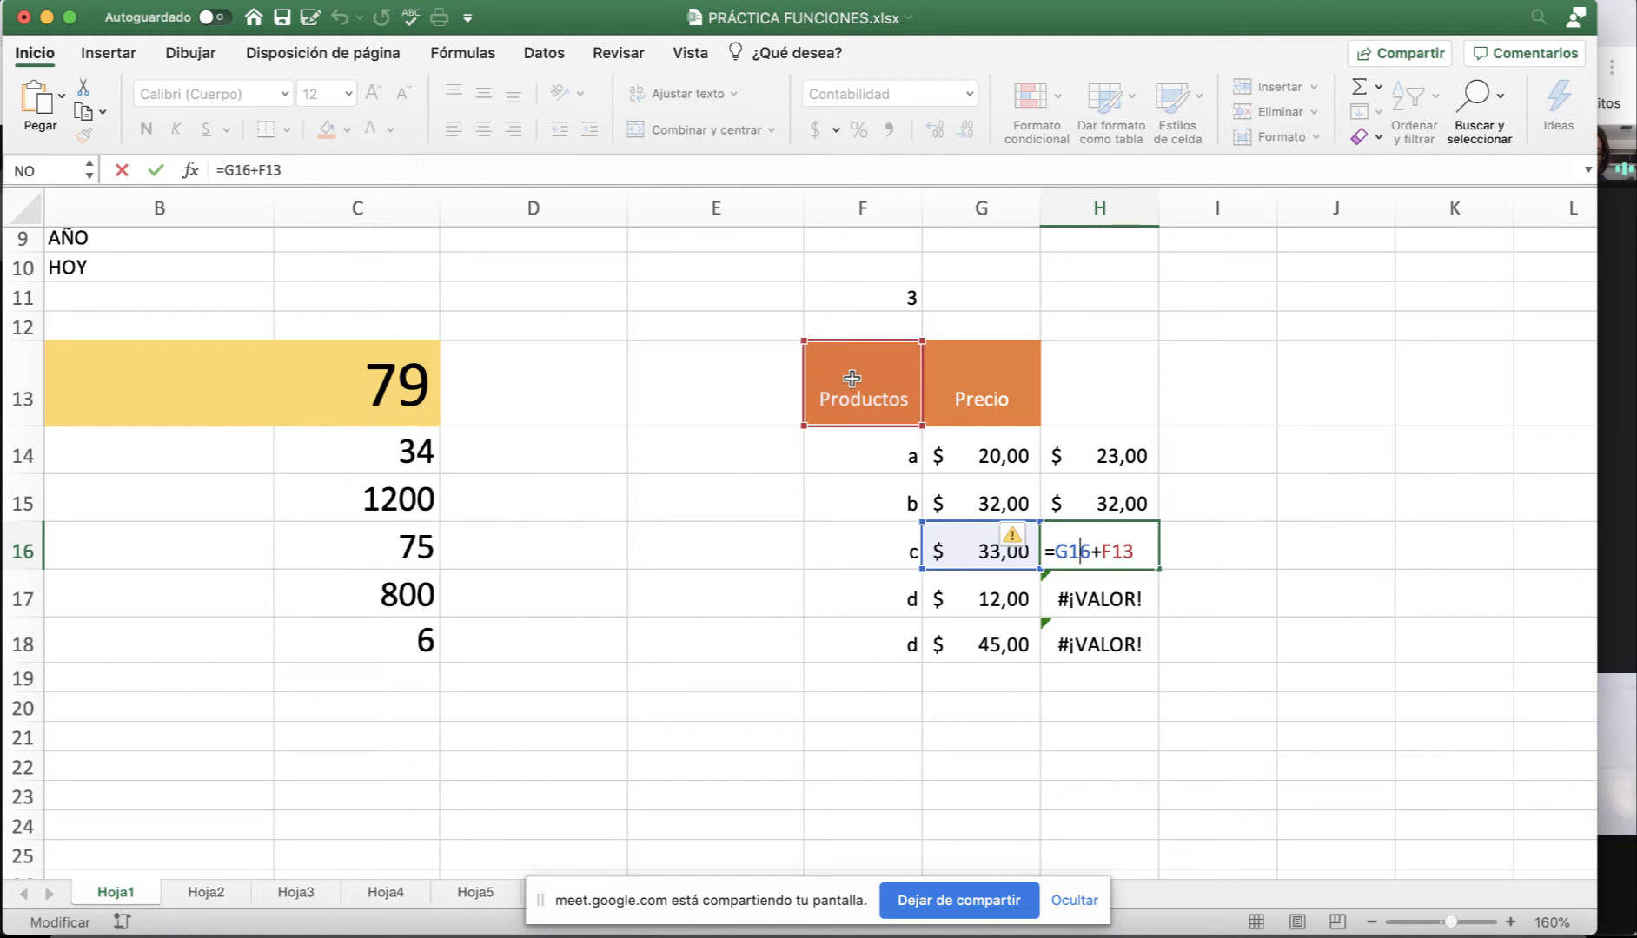
key("Escape")
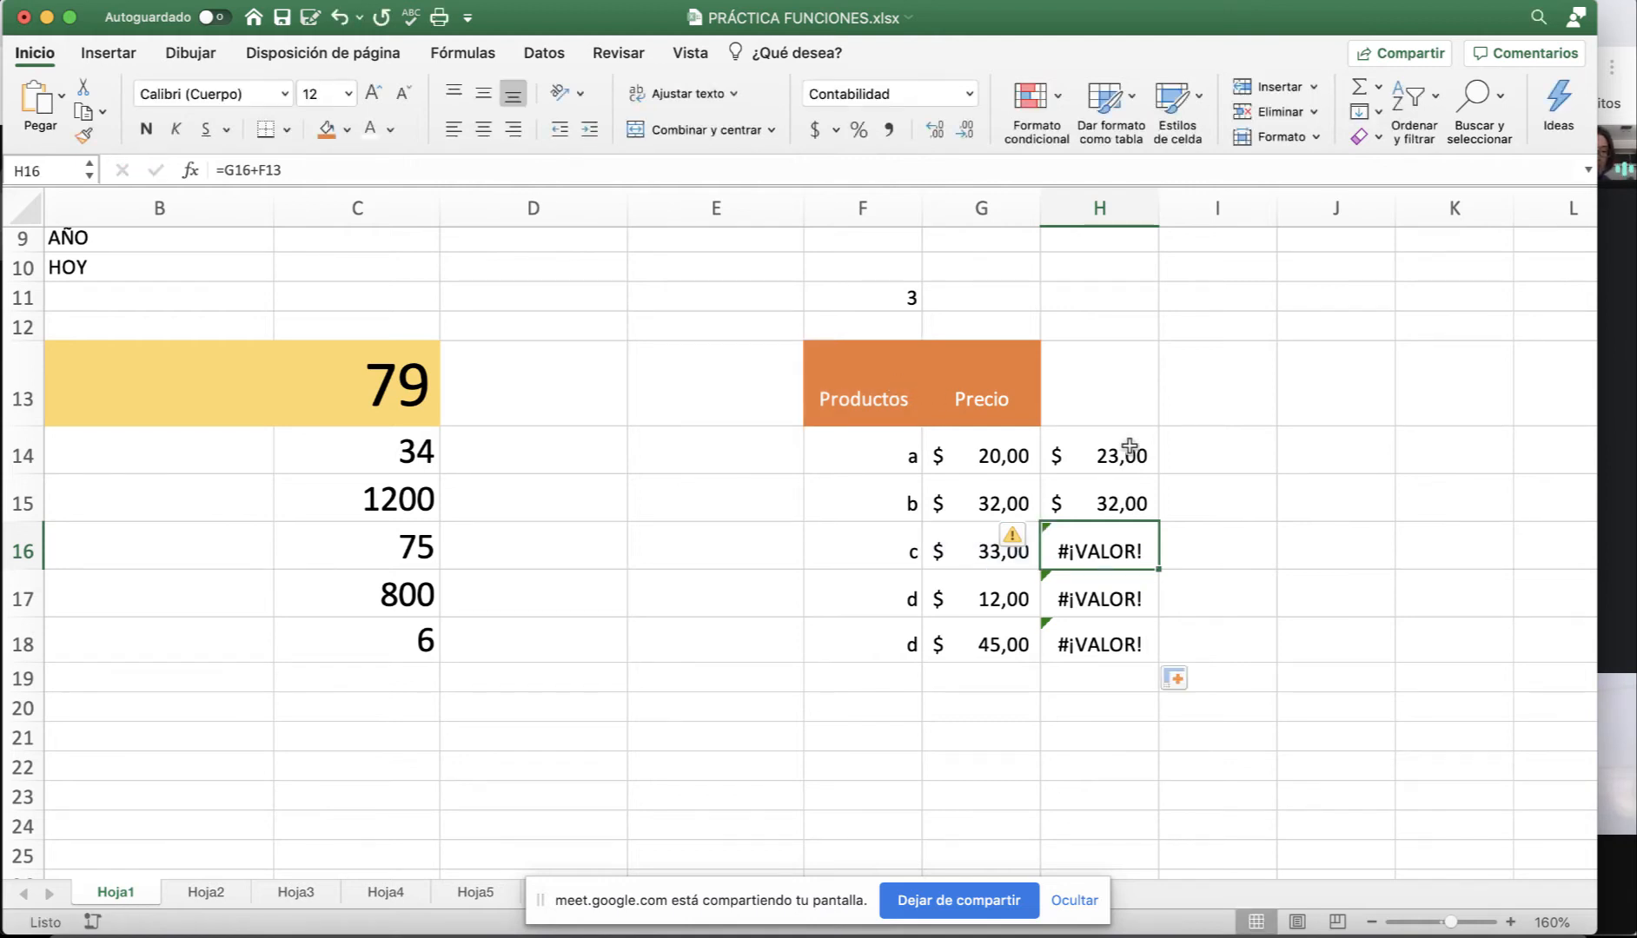
left_click(1101, 591)
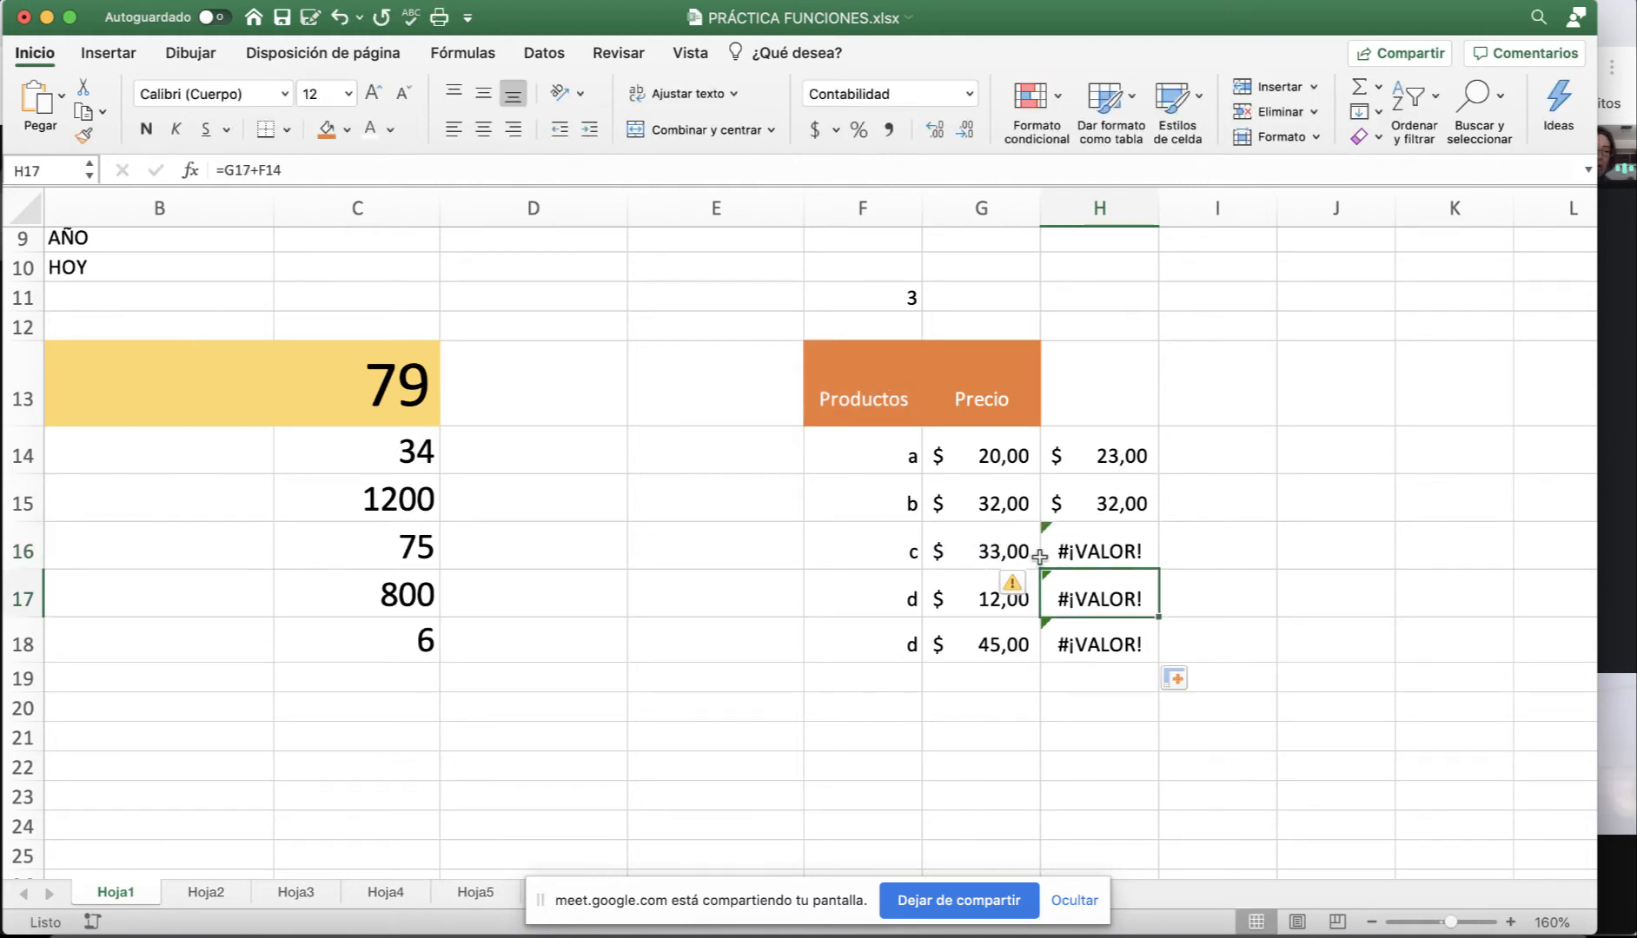
double_click(1096, 598)
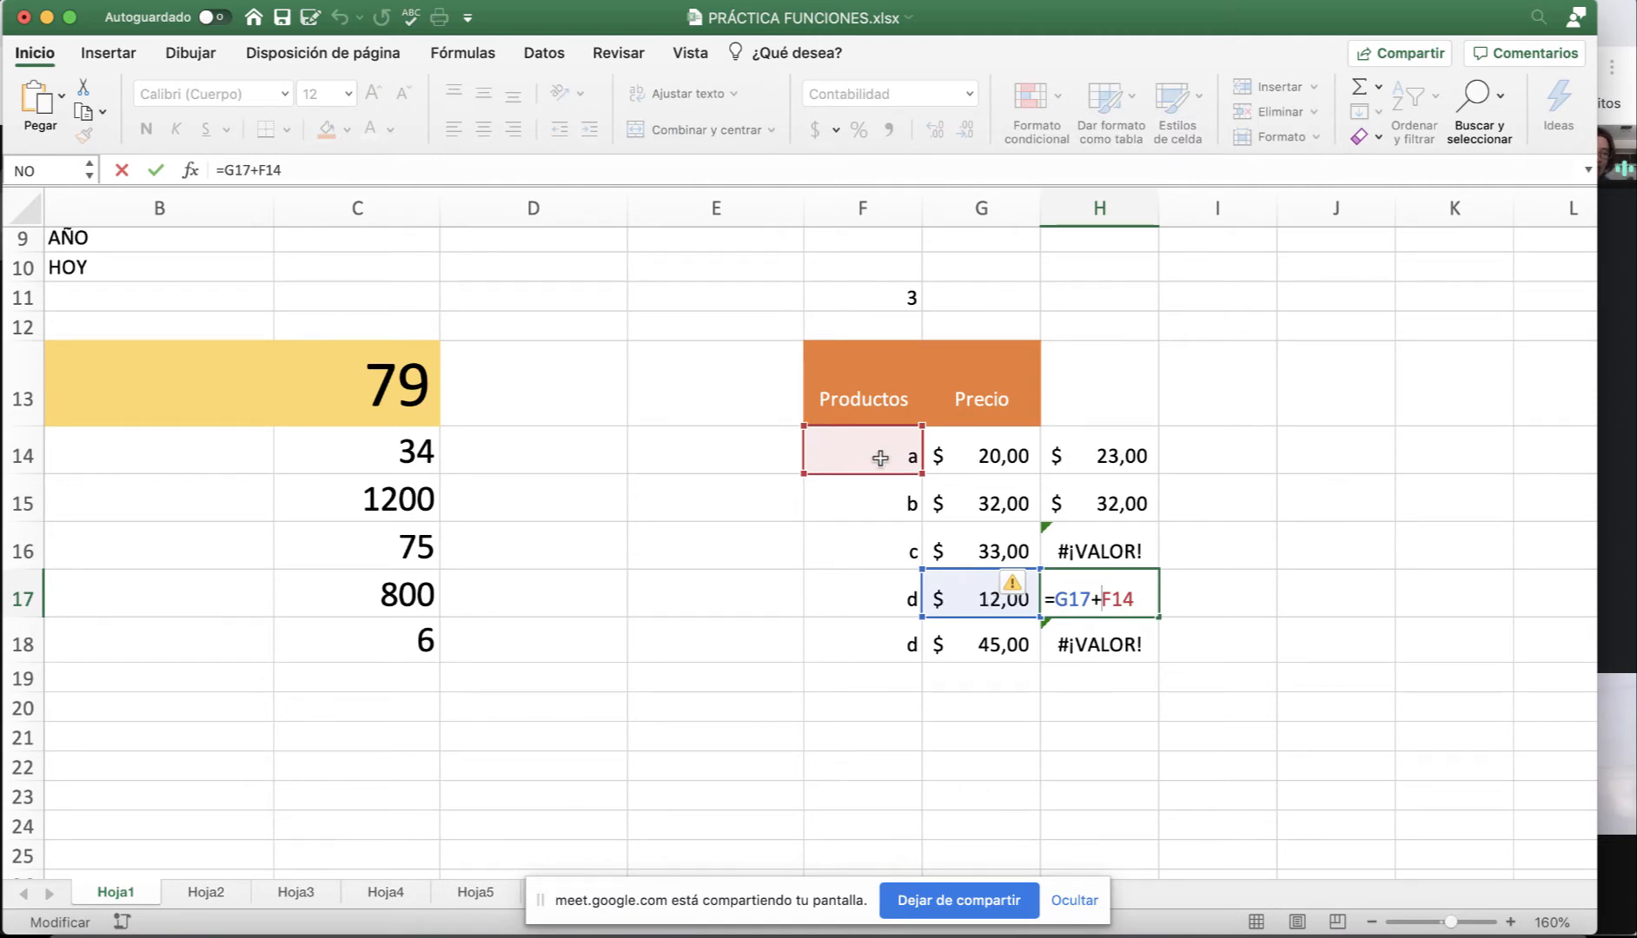
key("Escape")
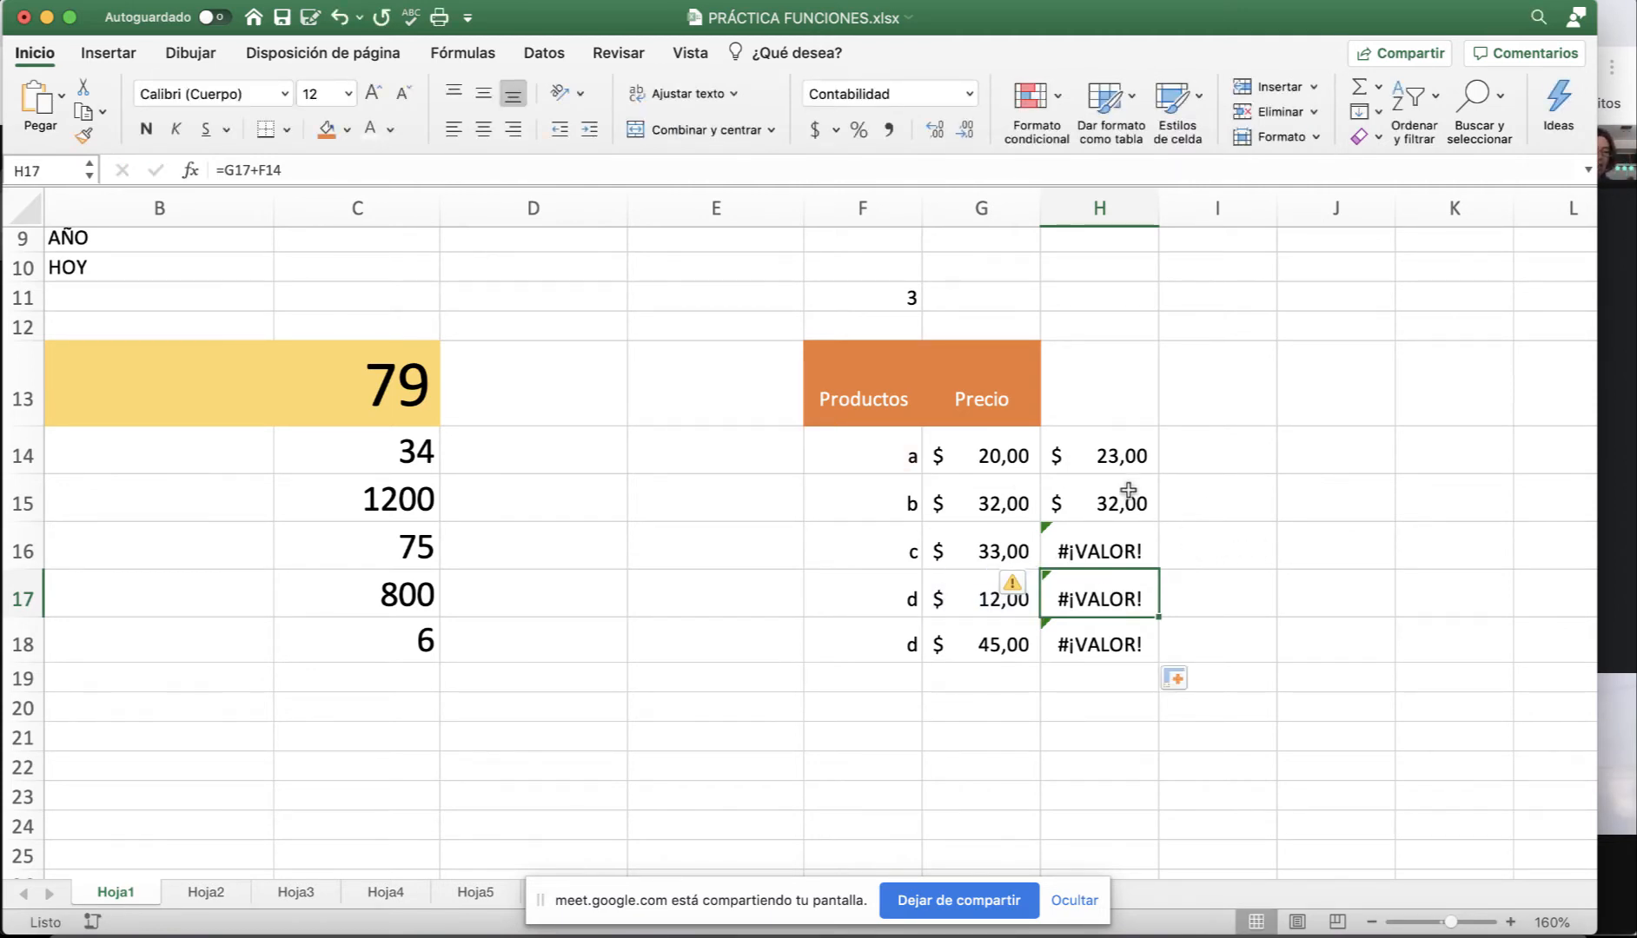
left_click(1109, 459)
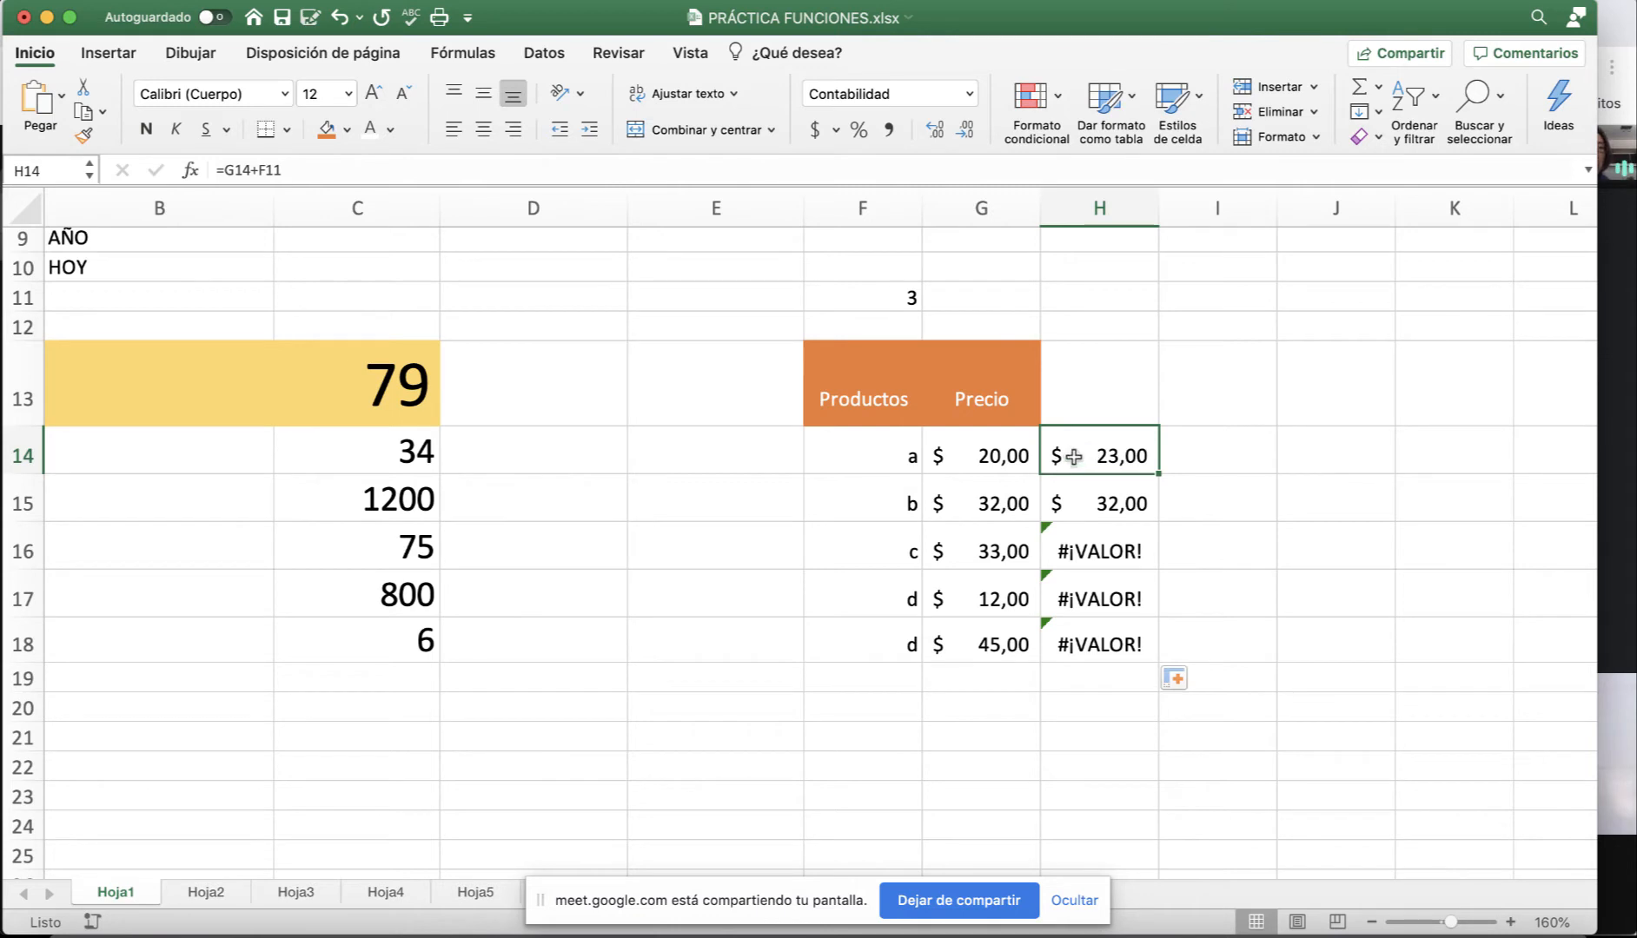
left_click(994, 449)
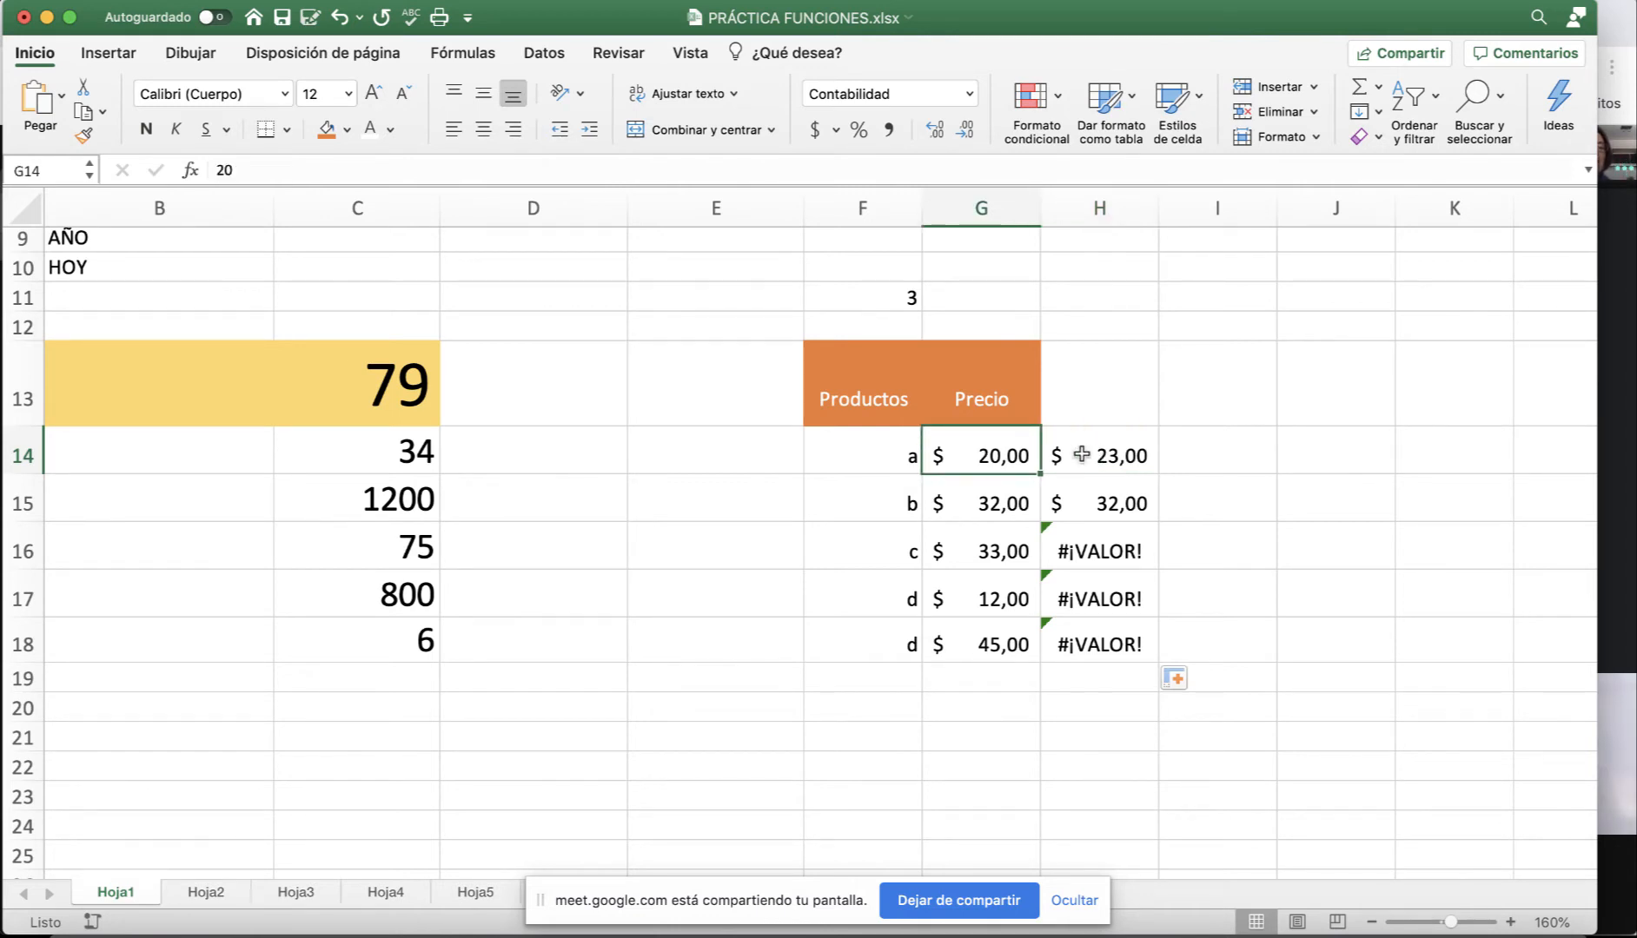
left_click(883, 291)
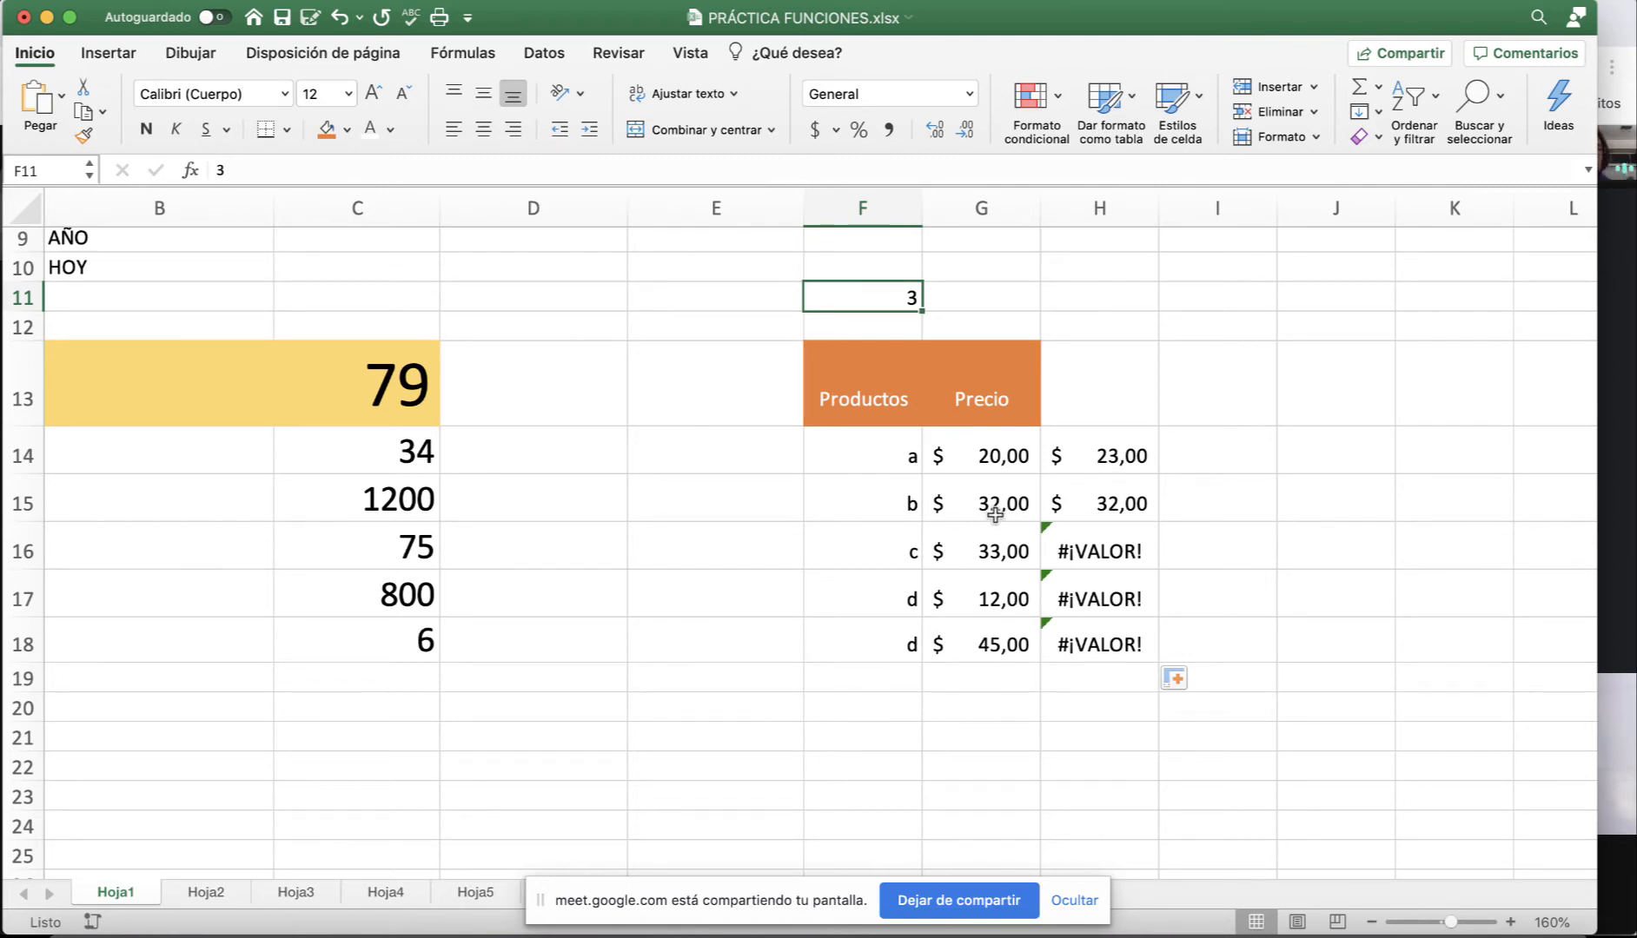
left_click(1114, 450)
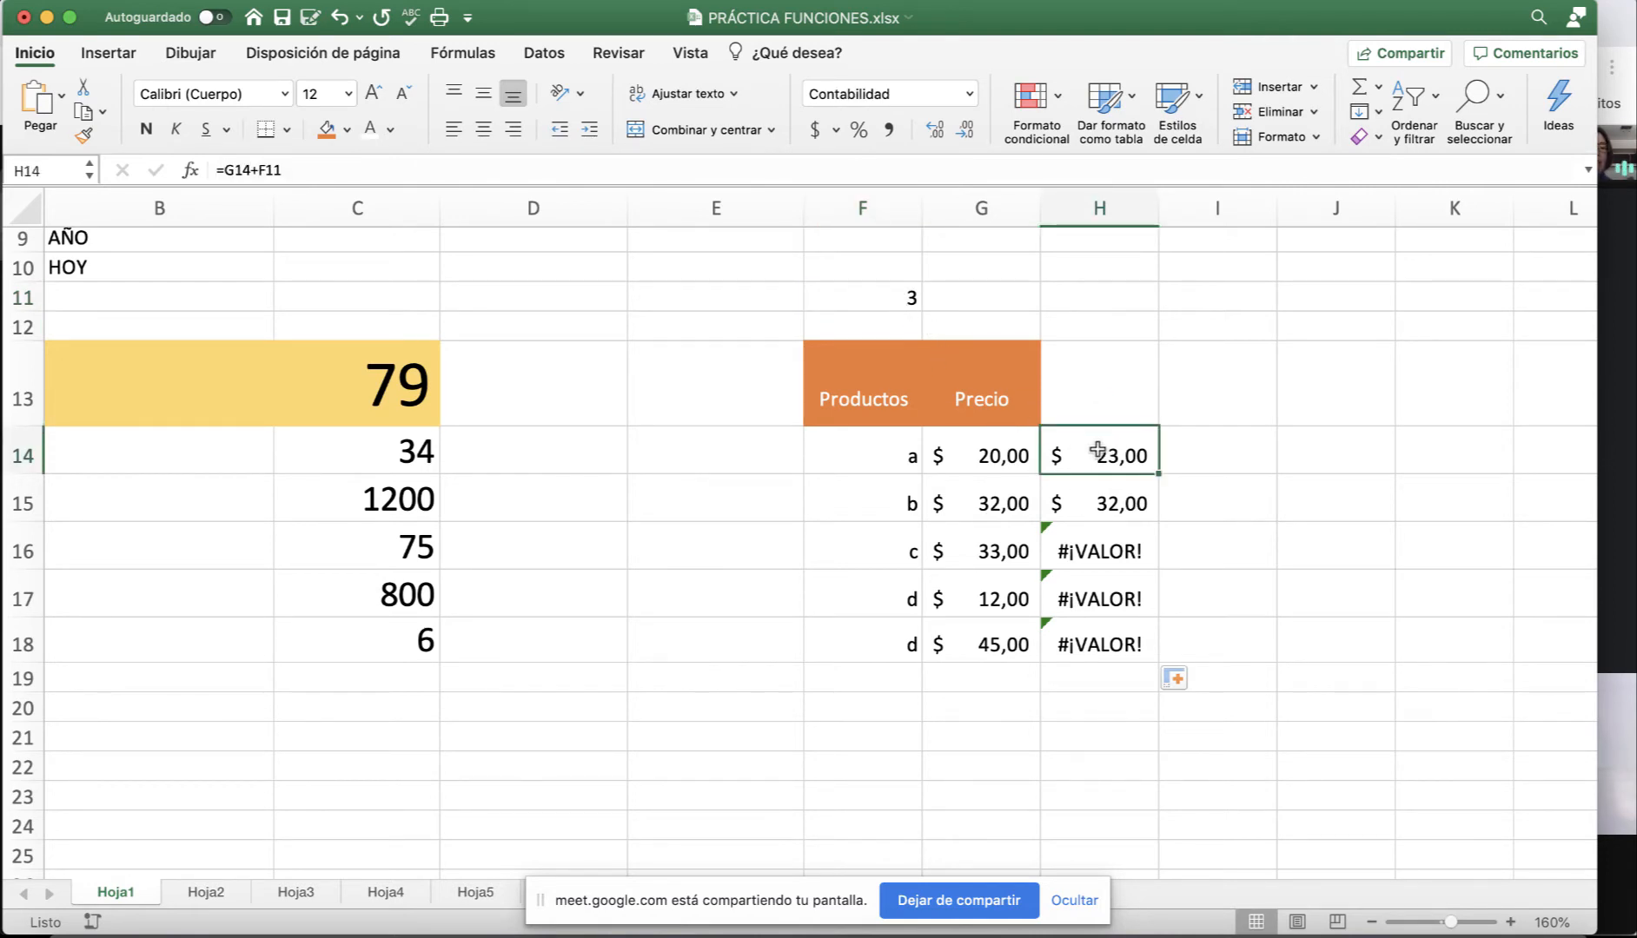
Change H14's formula to =G14+$F$11, making F11 an absolute reference with F4.
double_click(1106, 453)
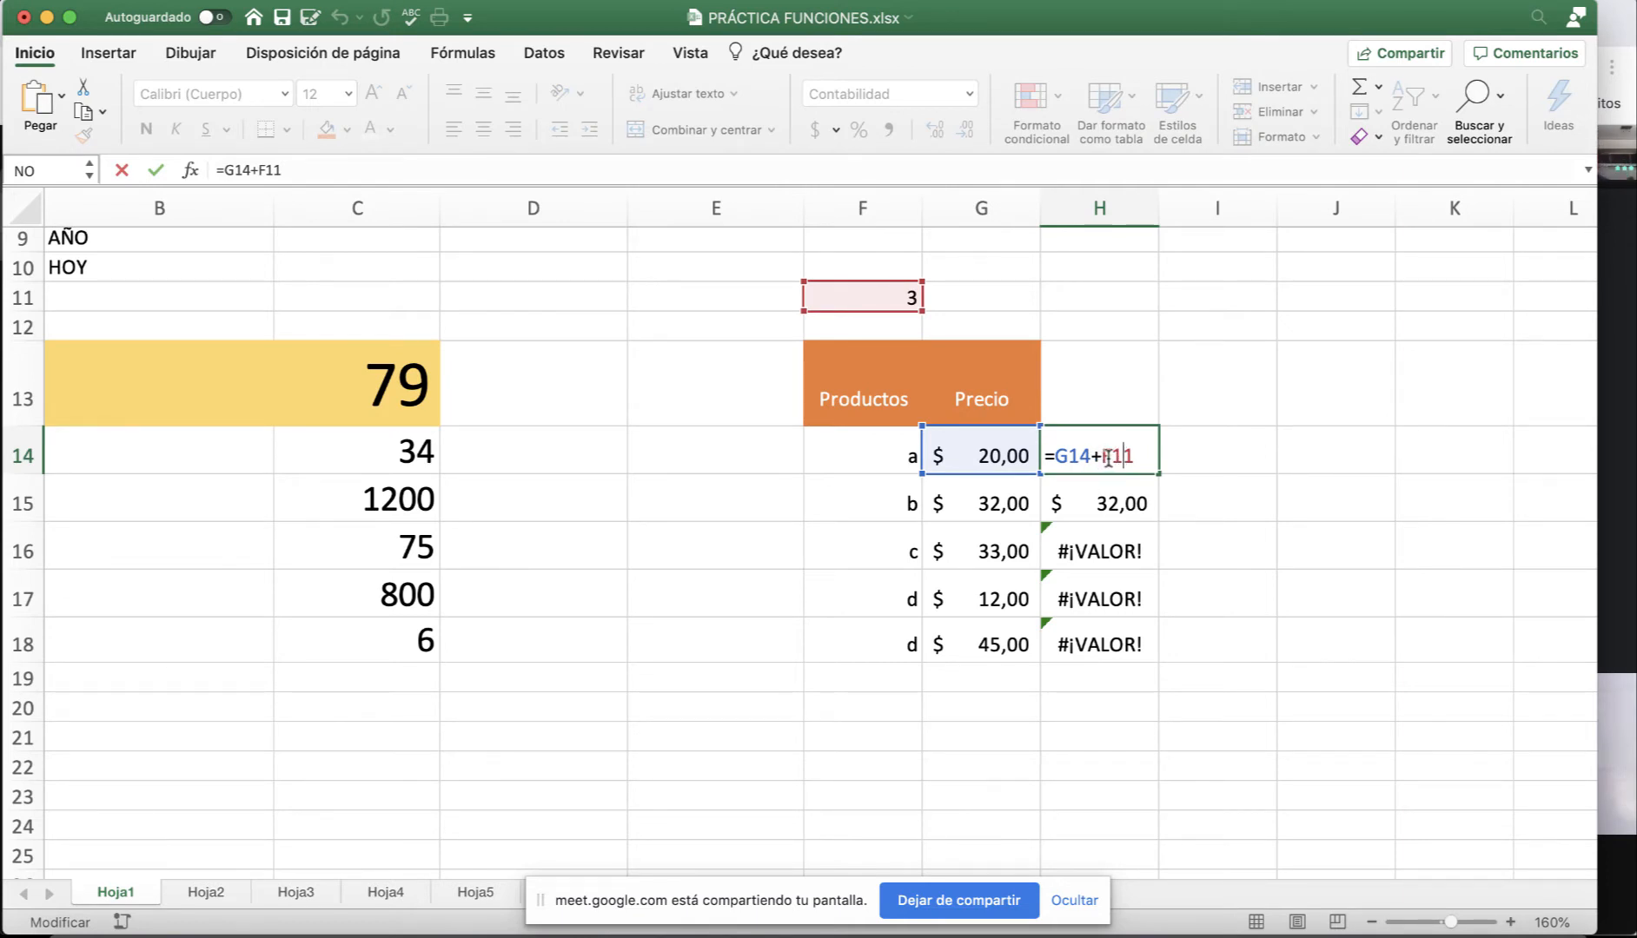
key("F4")
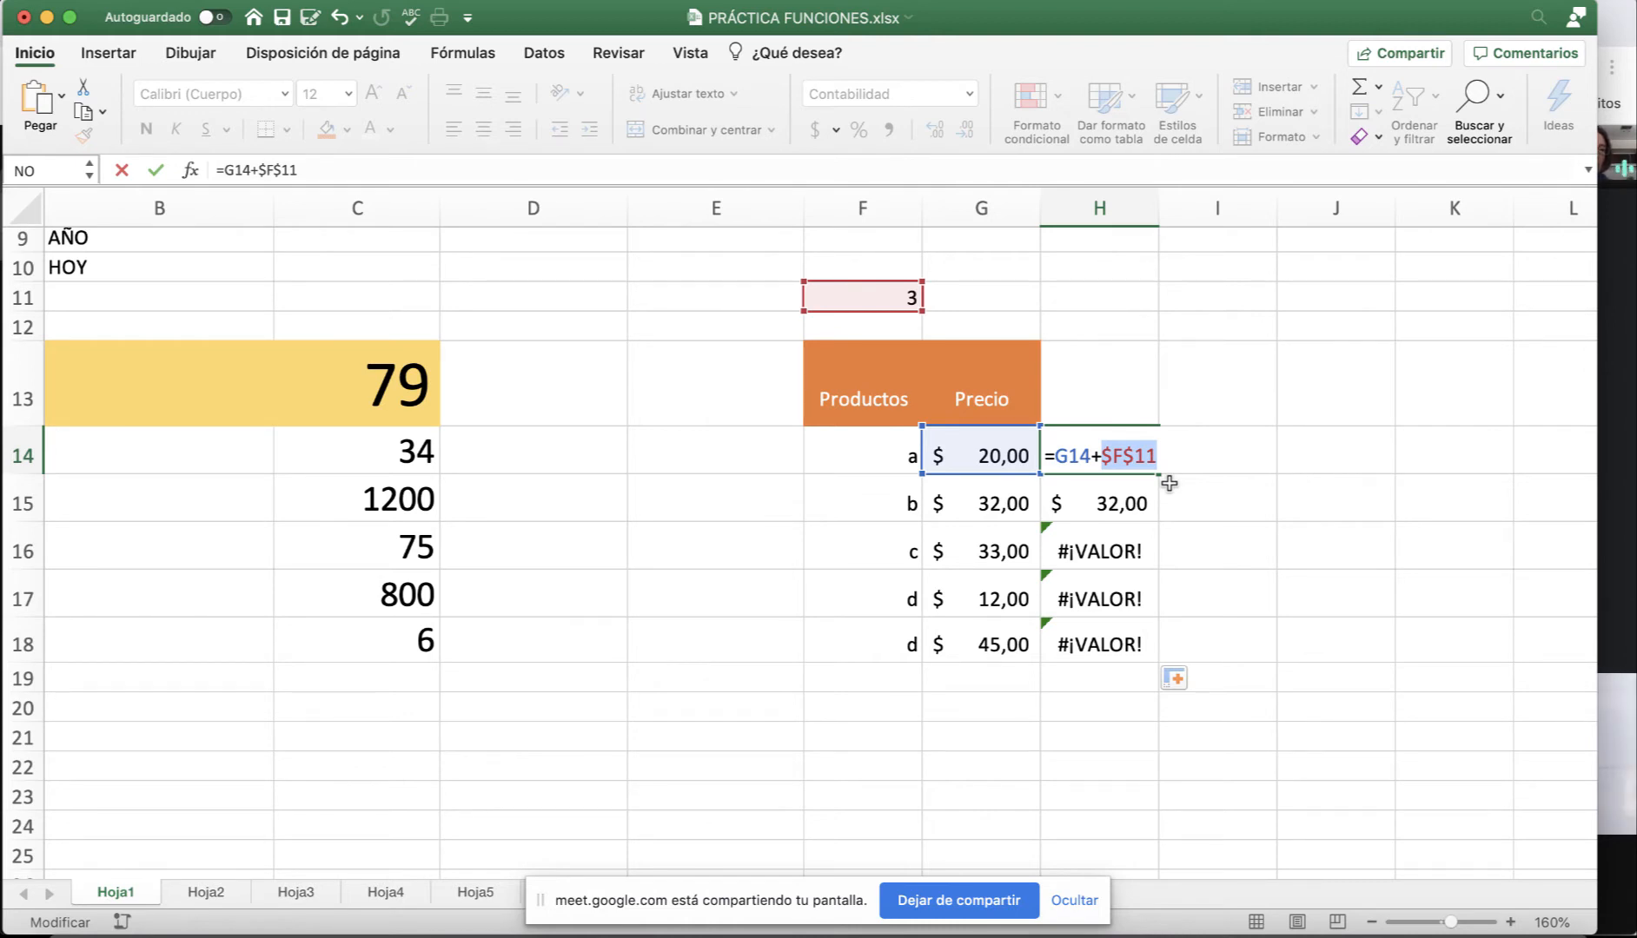
key("Return")
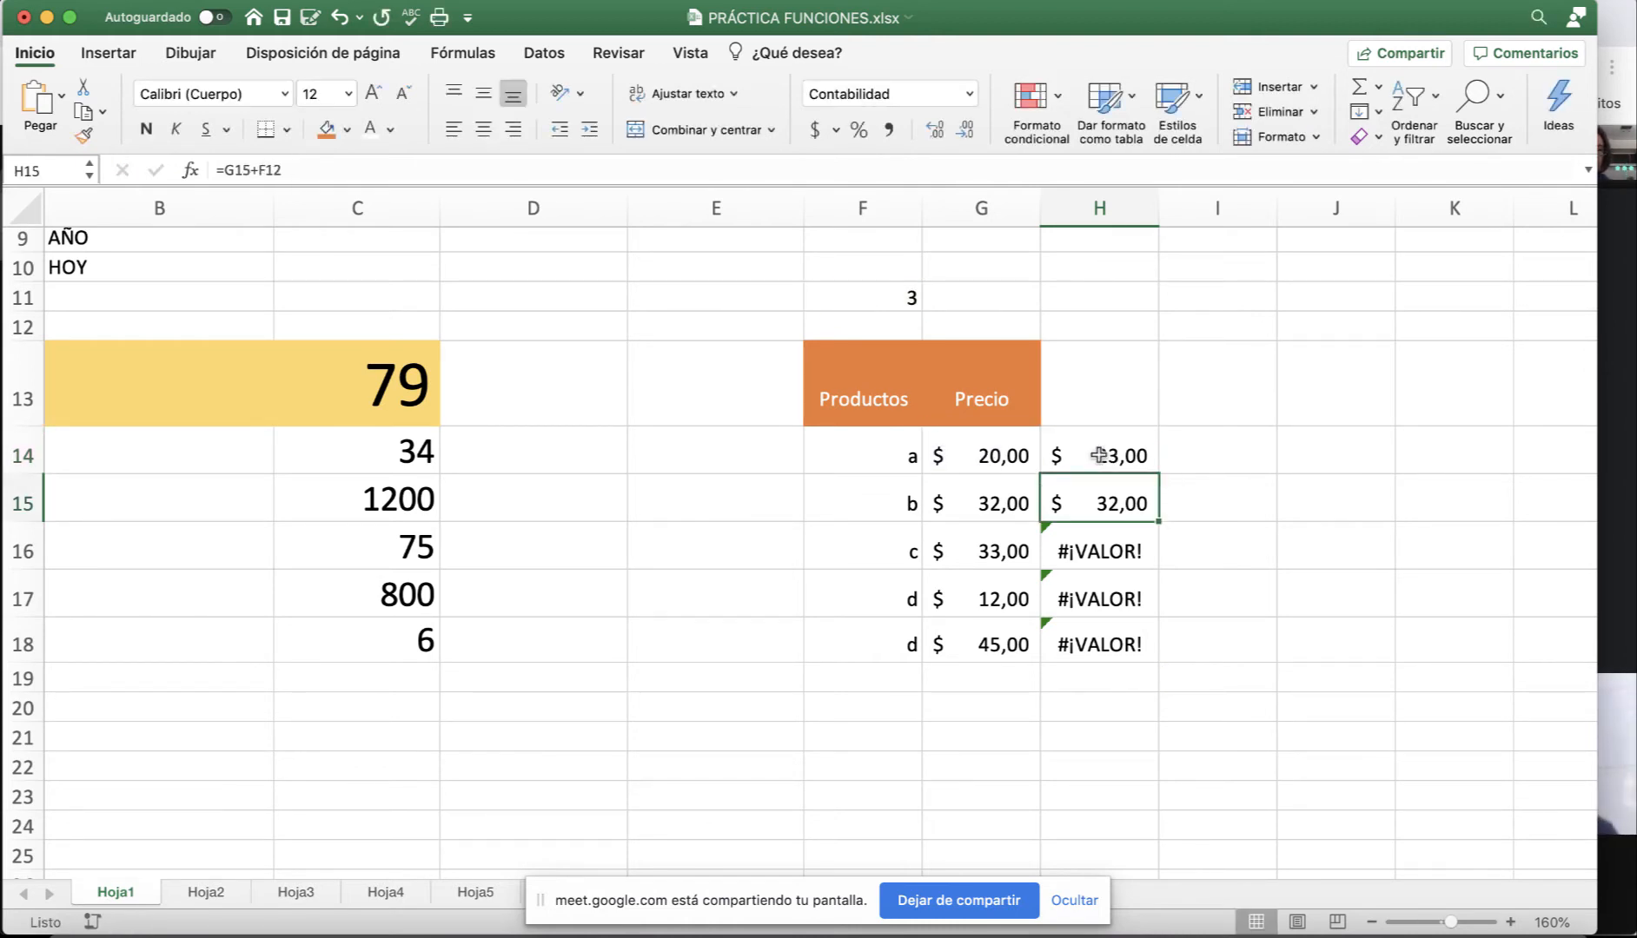
left_click(1112, 456)
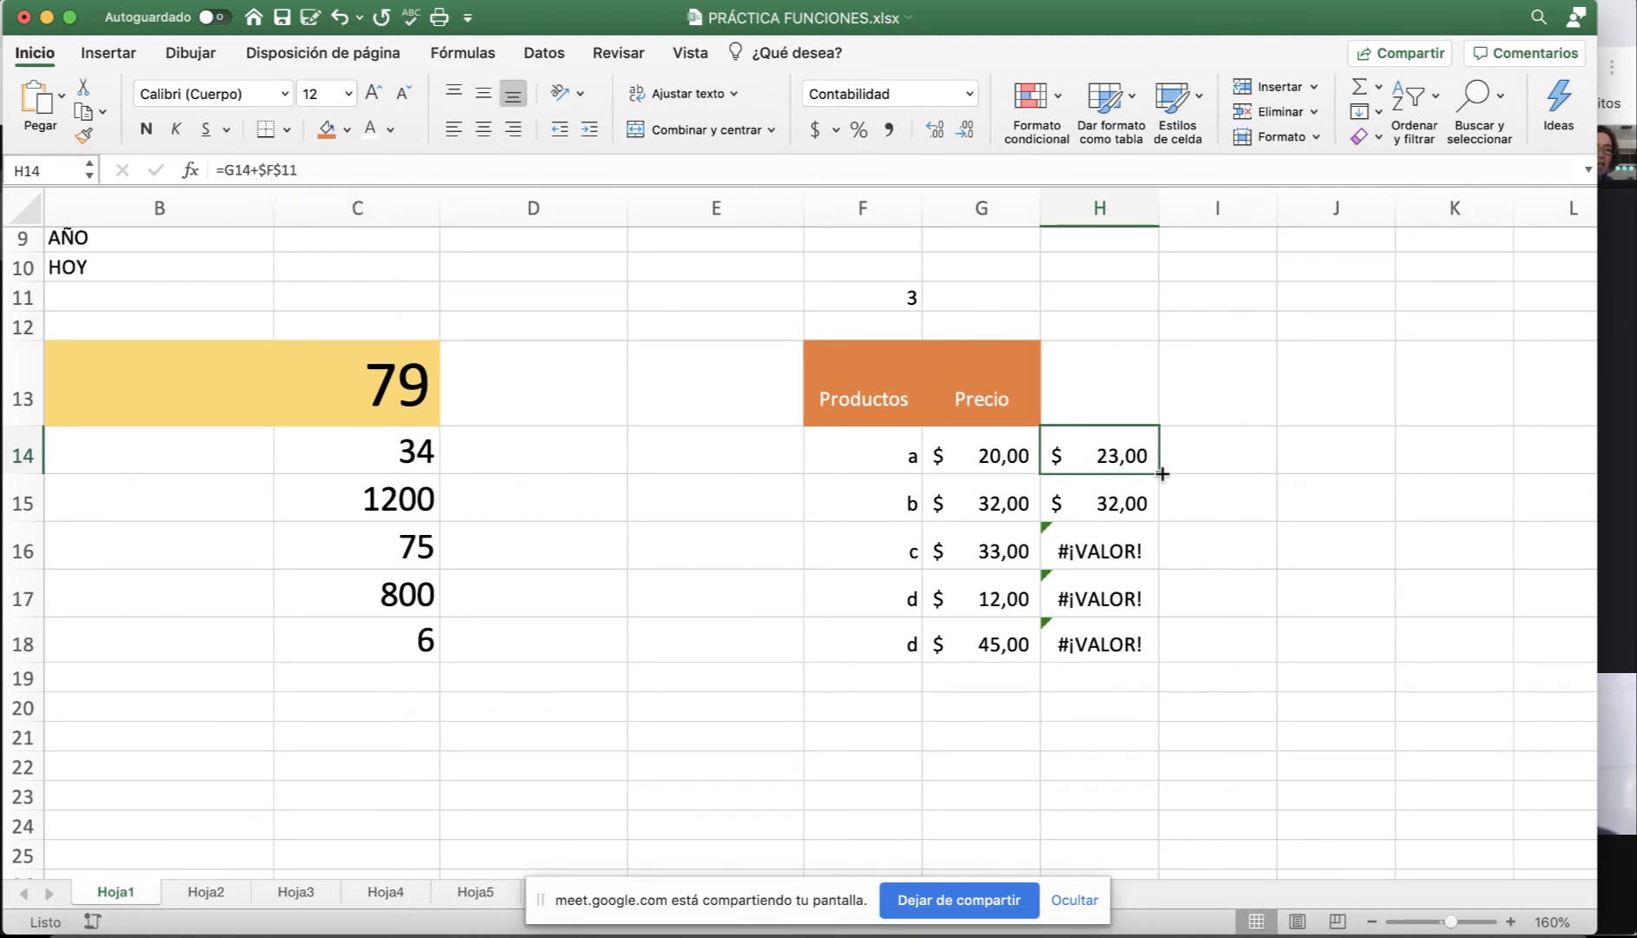
Fill H14's =G14+$F$11 formula down to H18 and check that H15 and H16 use $F$11.
left_click_drag(1162, 474, 1162, 657)
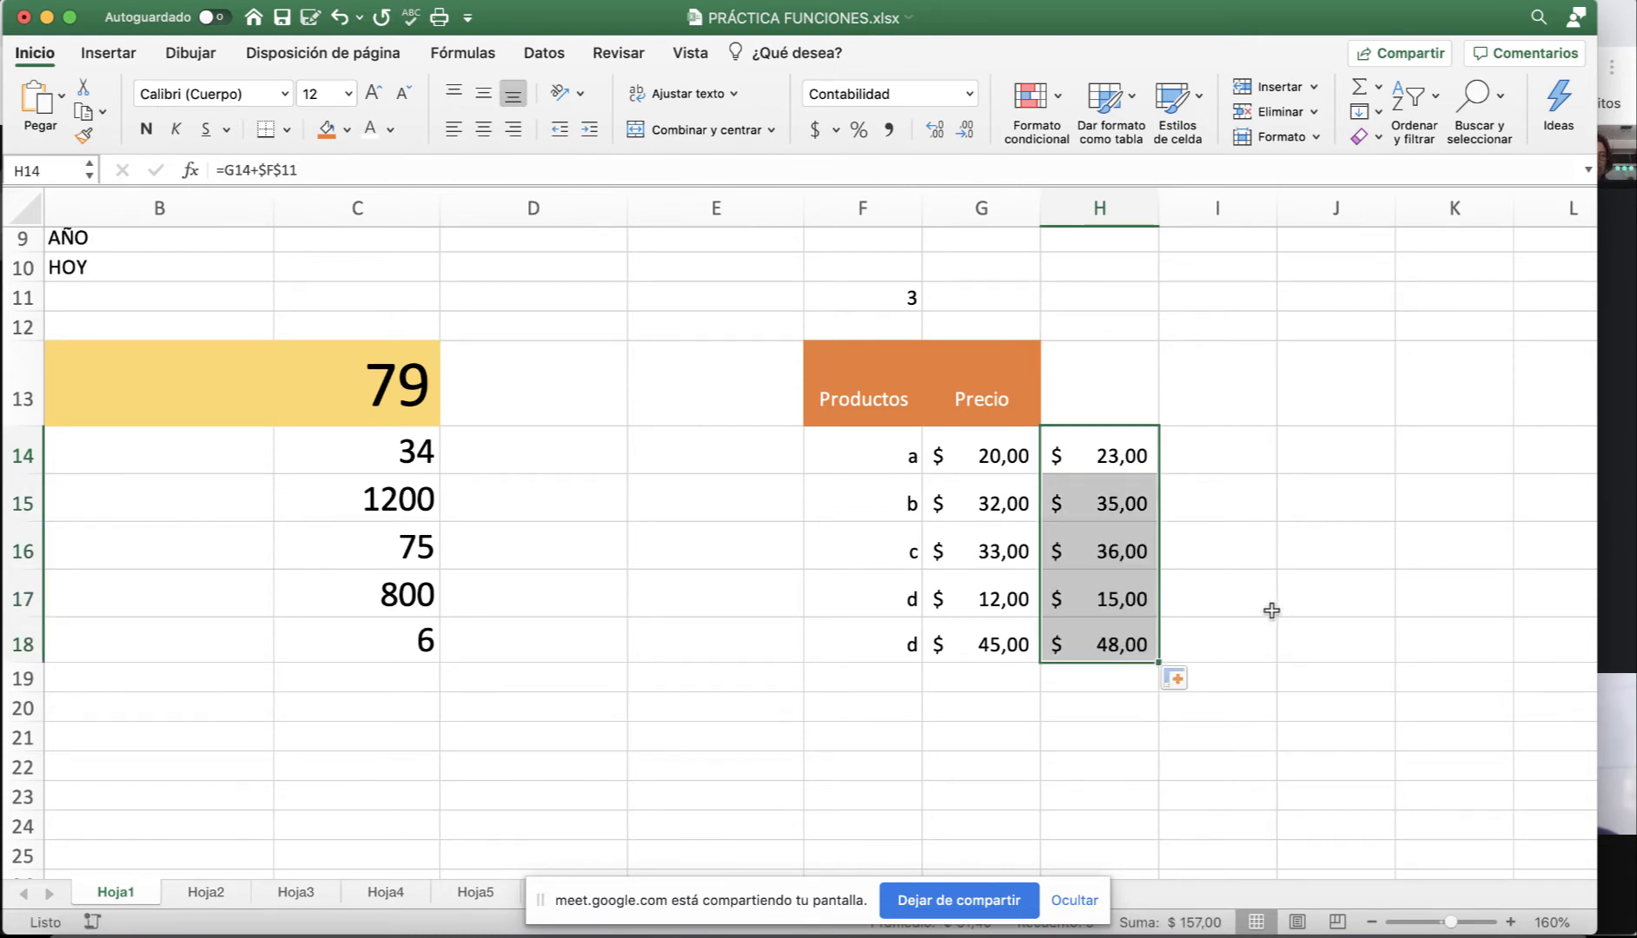
left_click(1099, 500)
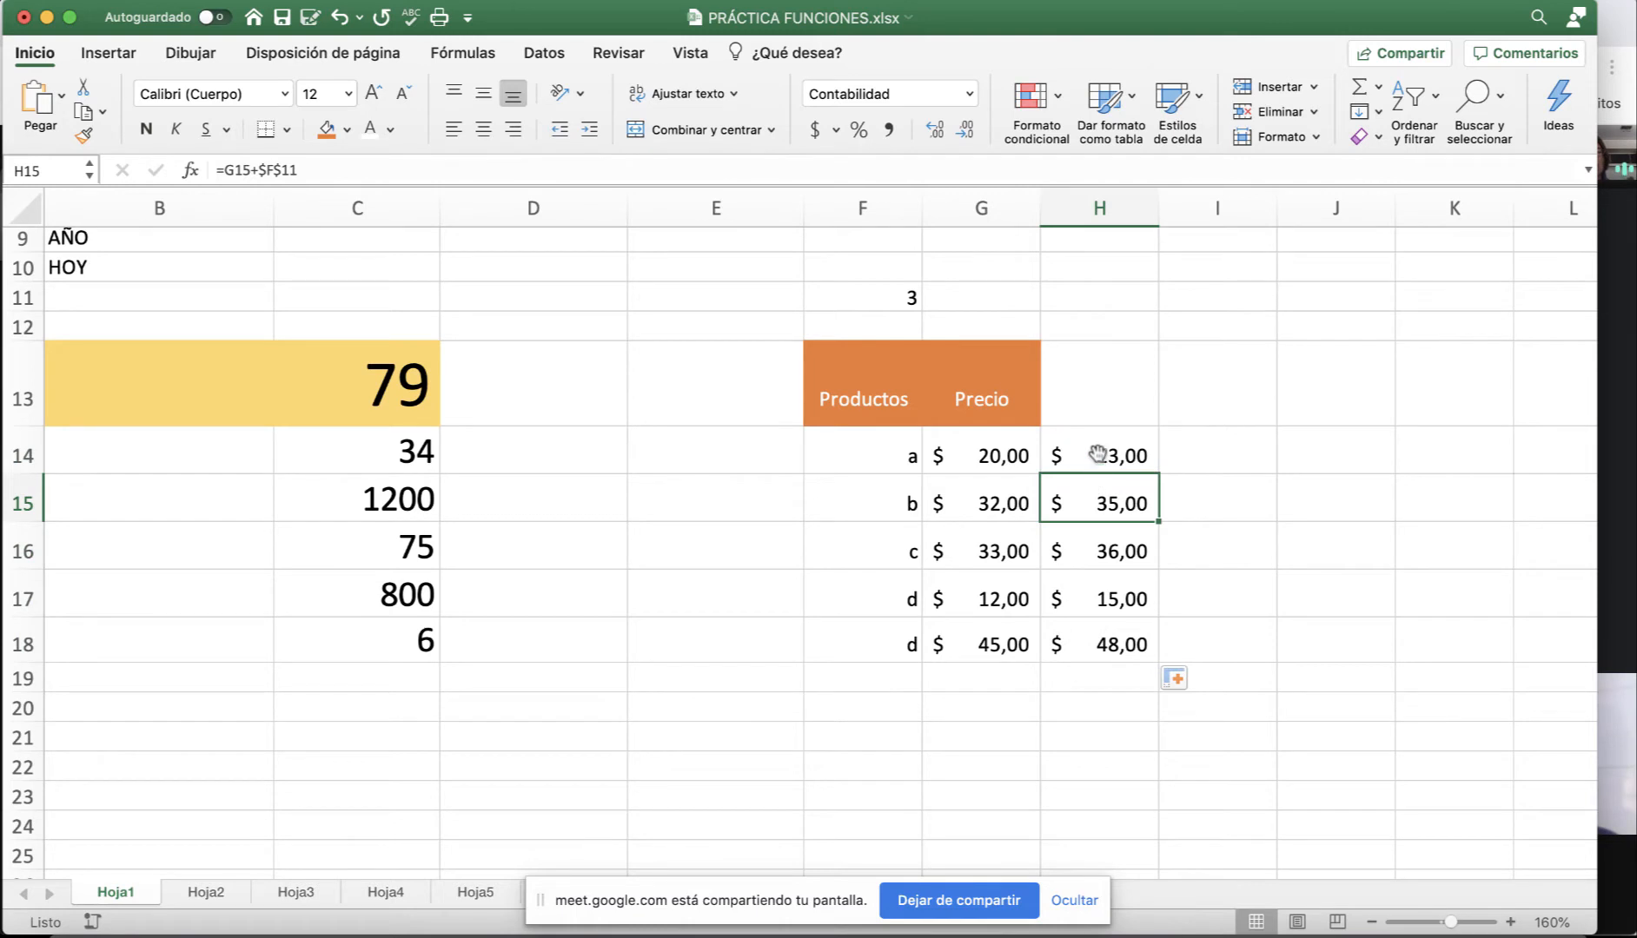
left_click(1098, 454)
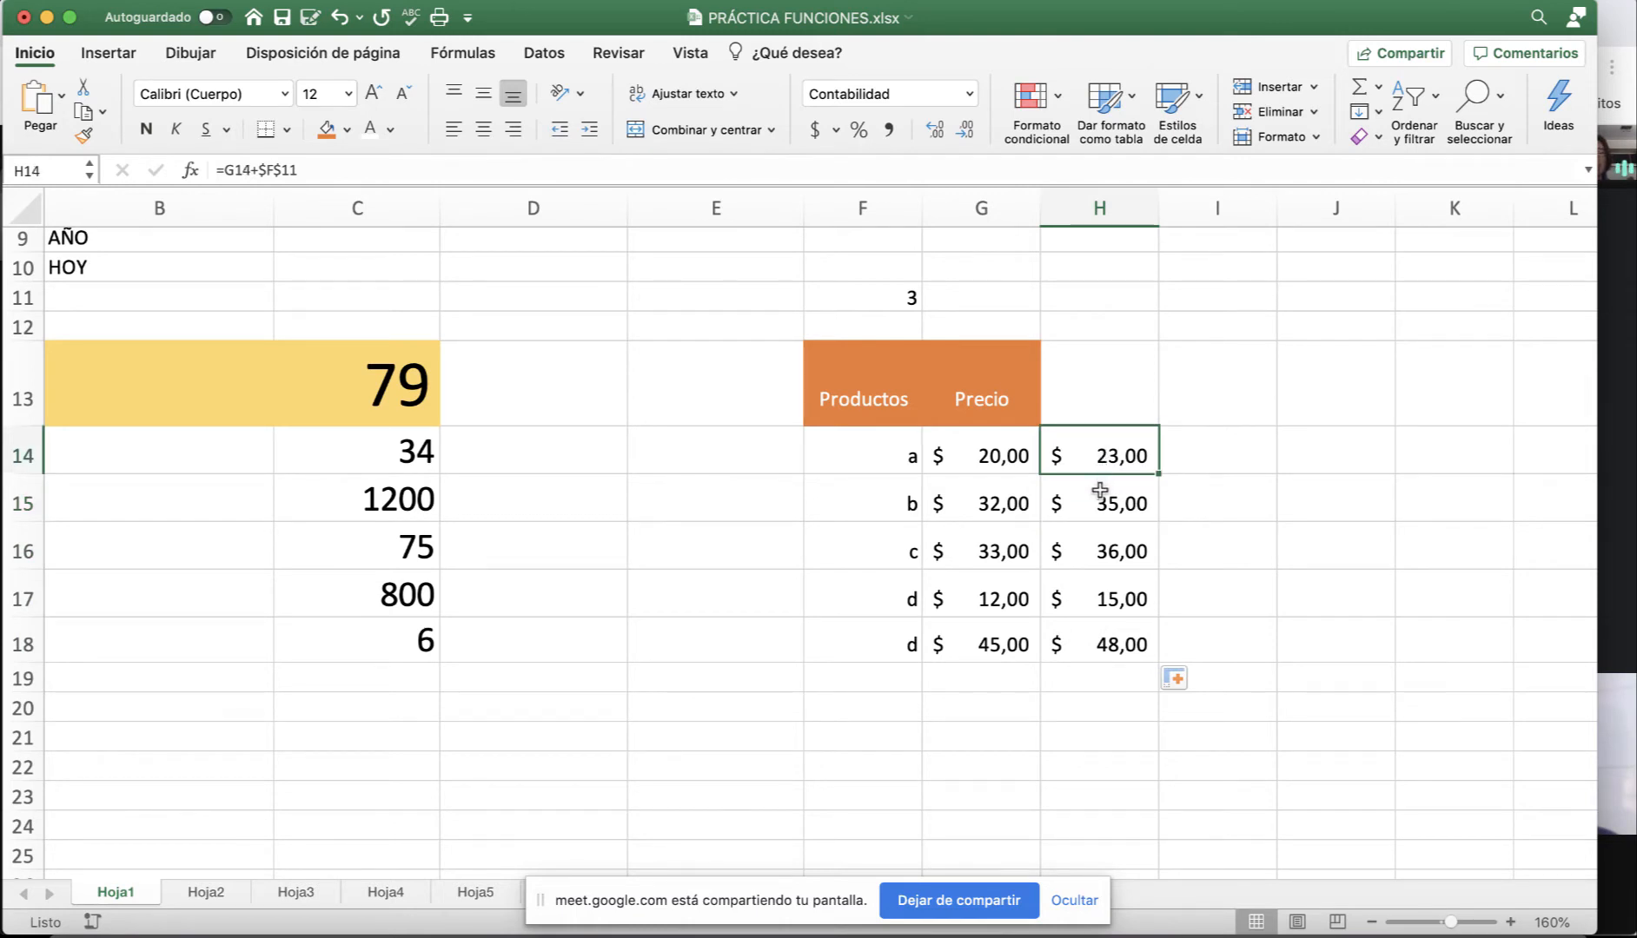
left_click(1100, 492)
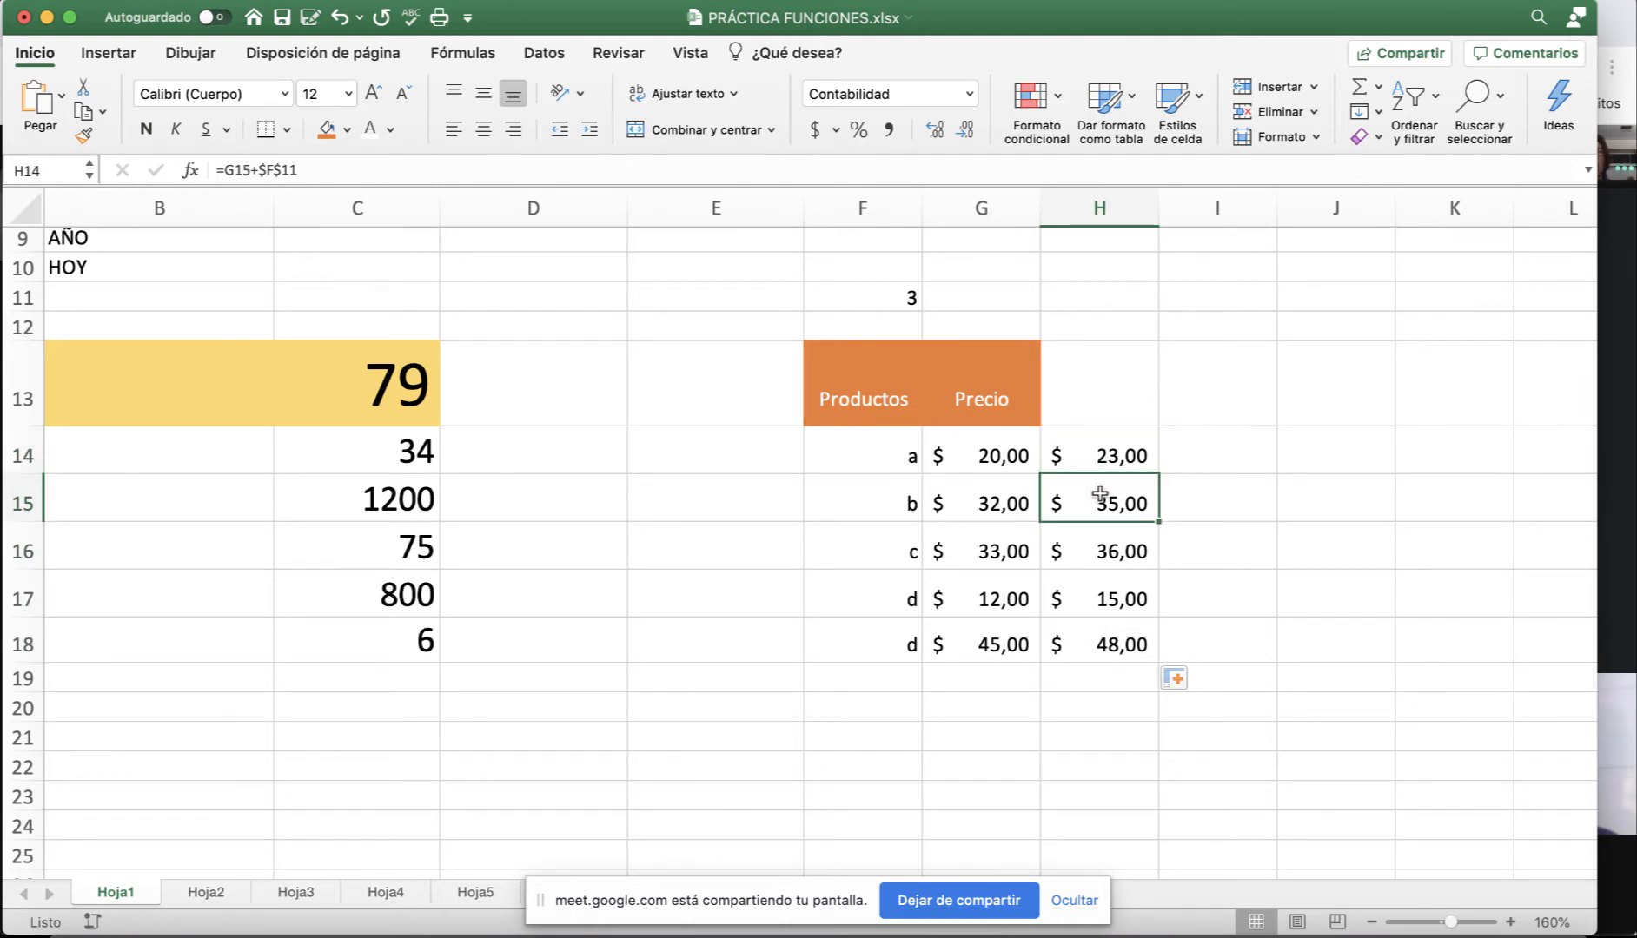
left_click(1102, 551)
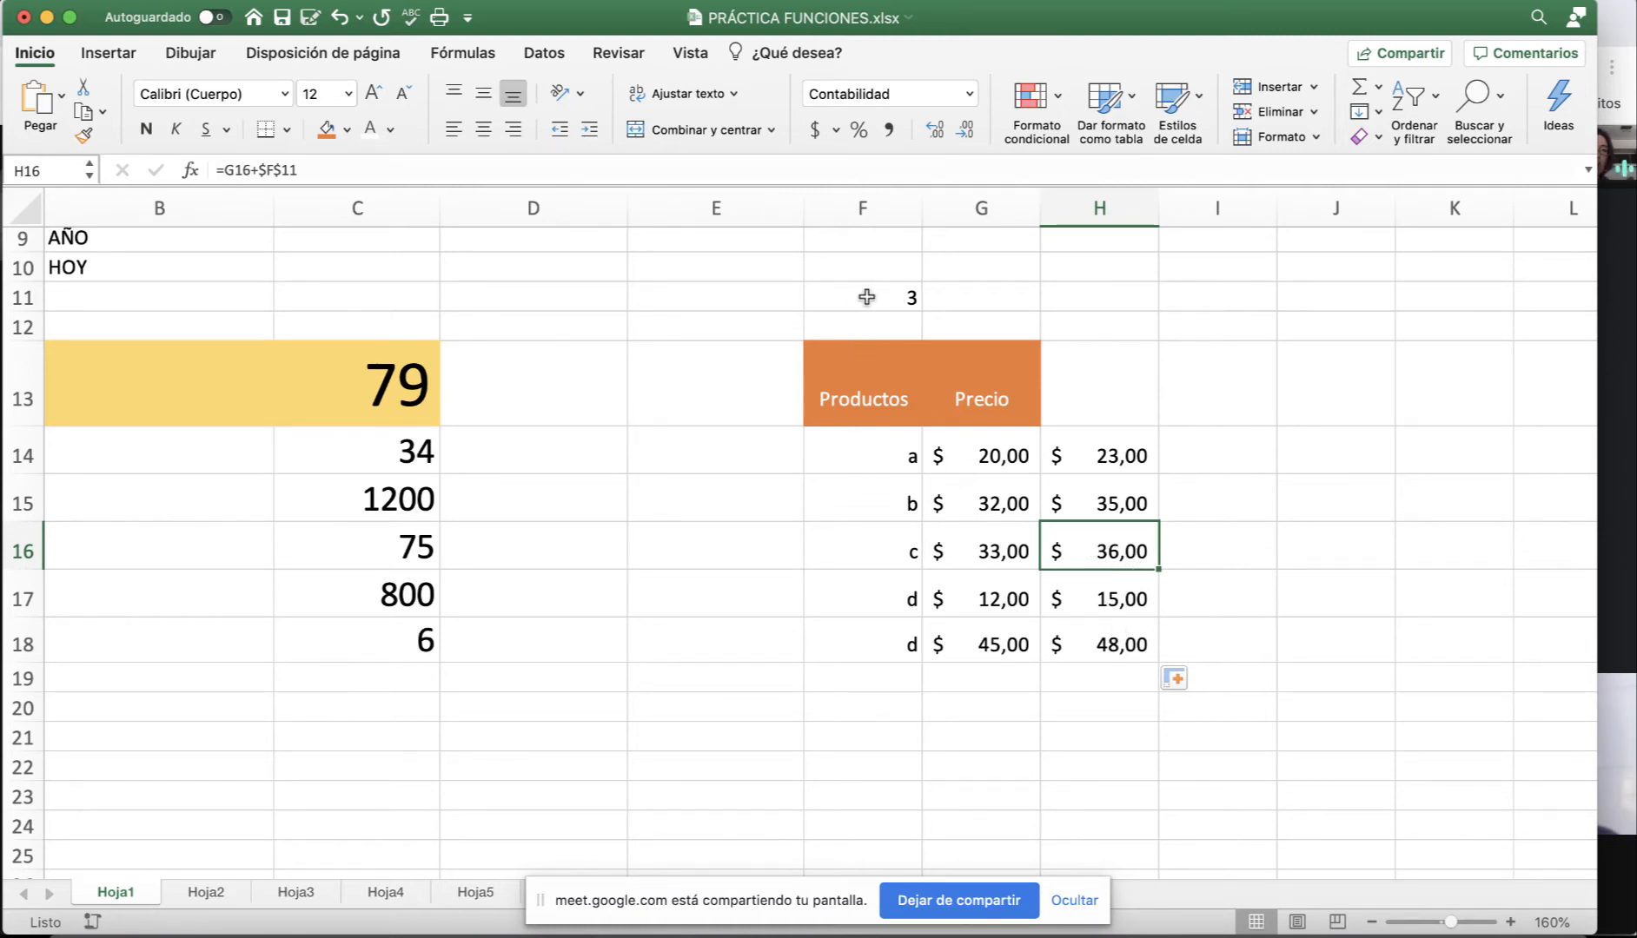
Inspect the H16 and H18 formulas without changing them, then bring the Google Meet window forward.
double_click(1110, 551)
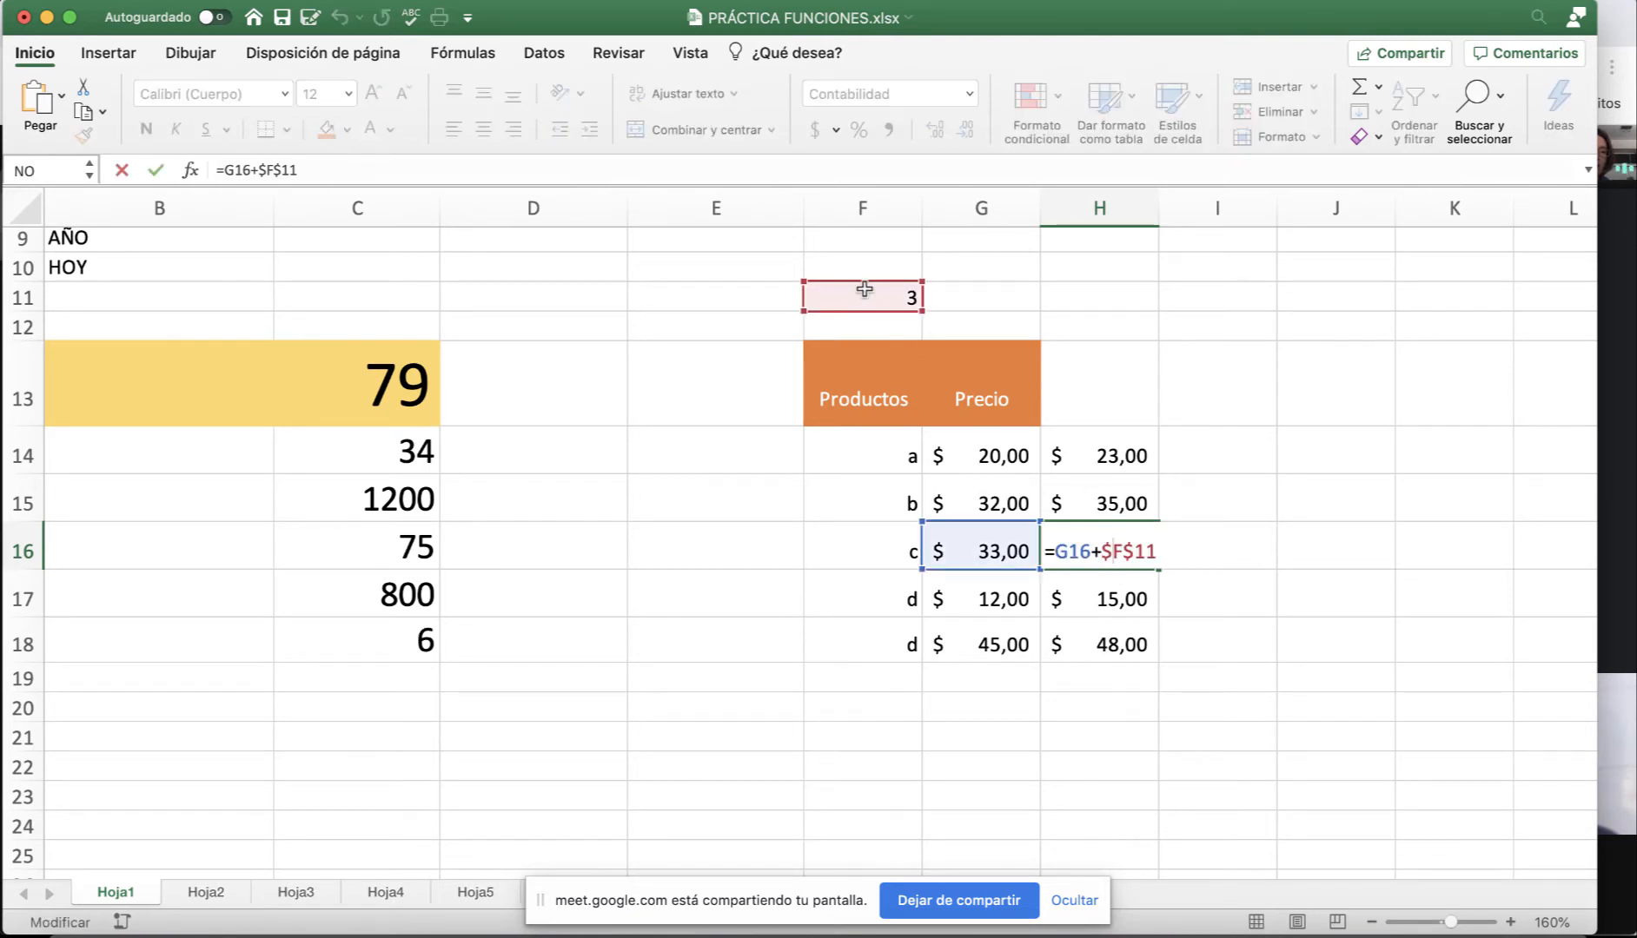
key("Escape")
left_click(1118, 626)
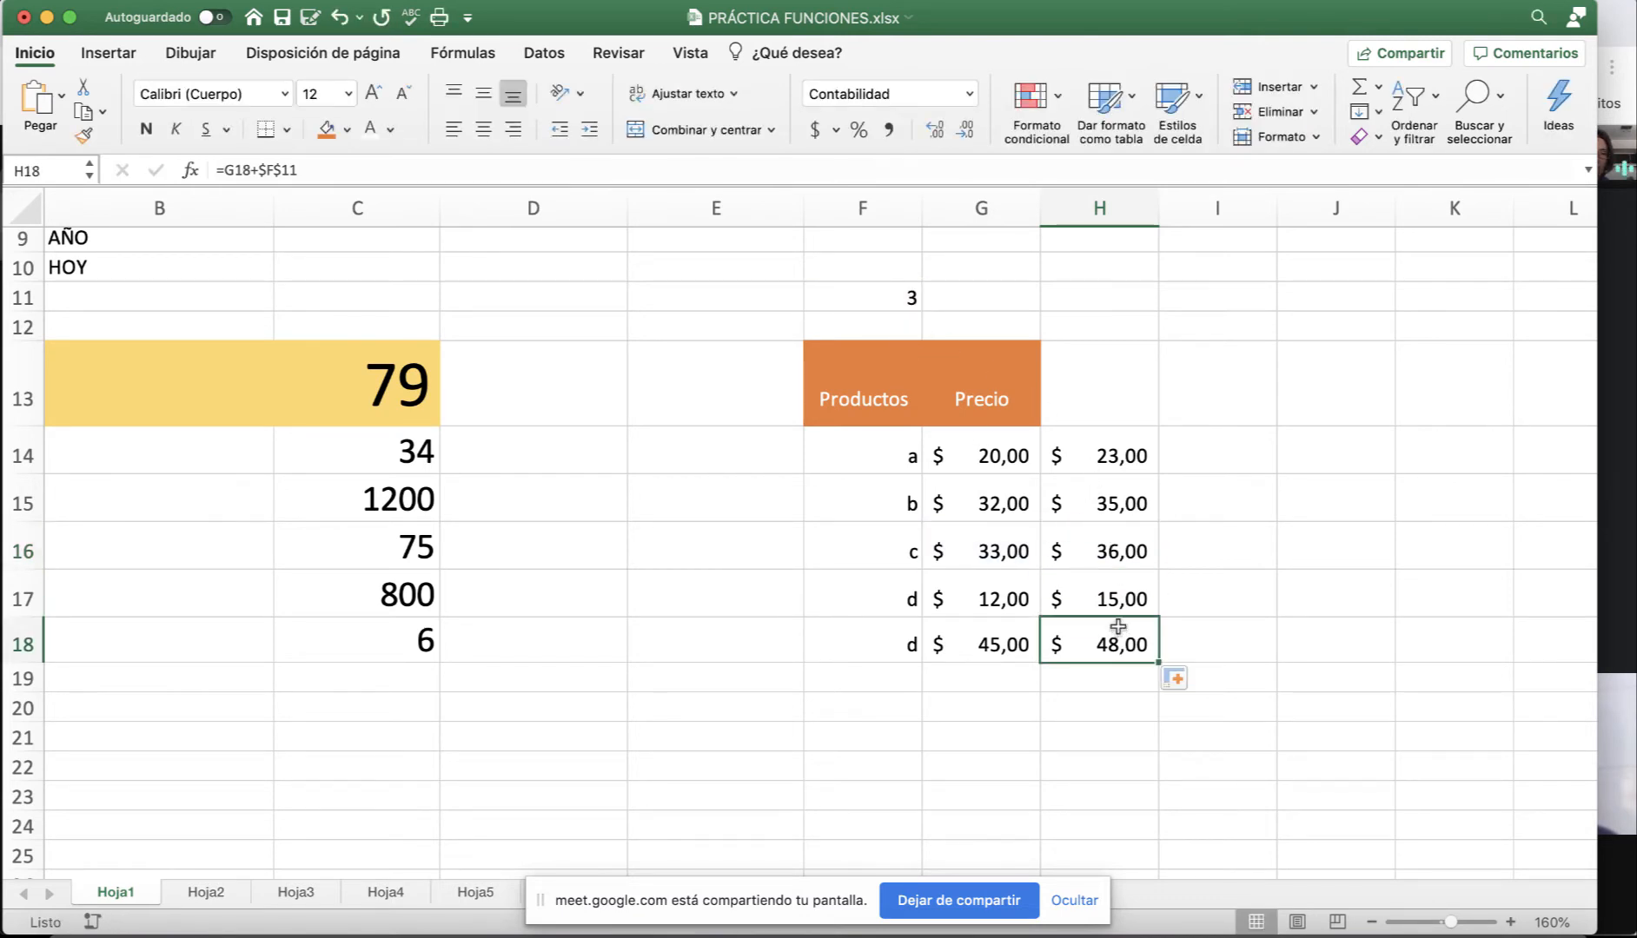
double_click(1116, 655)
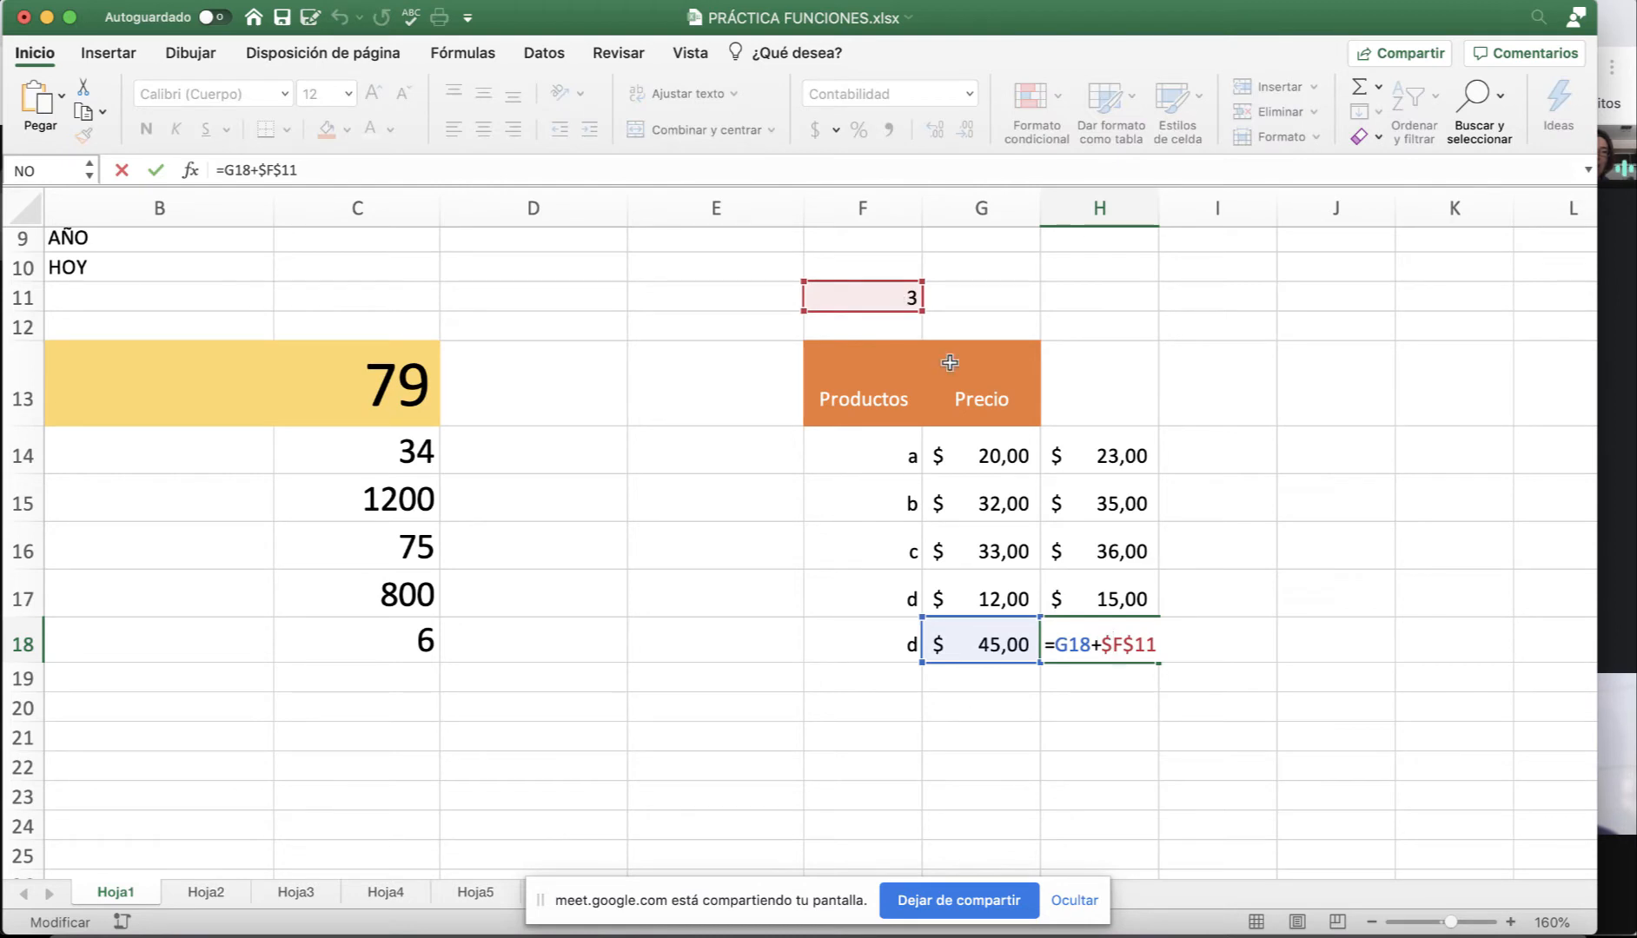
key("Escape")
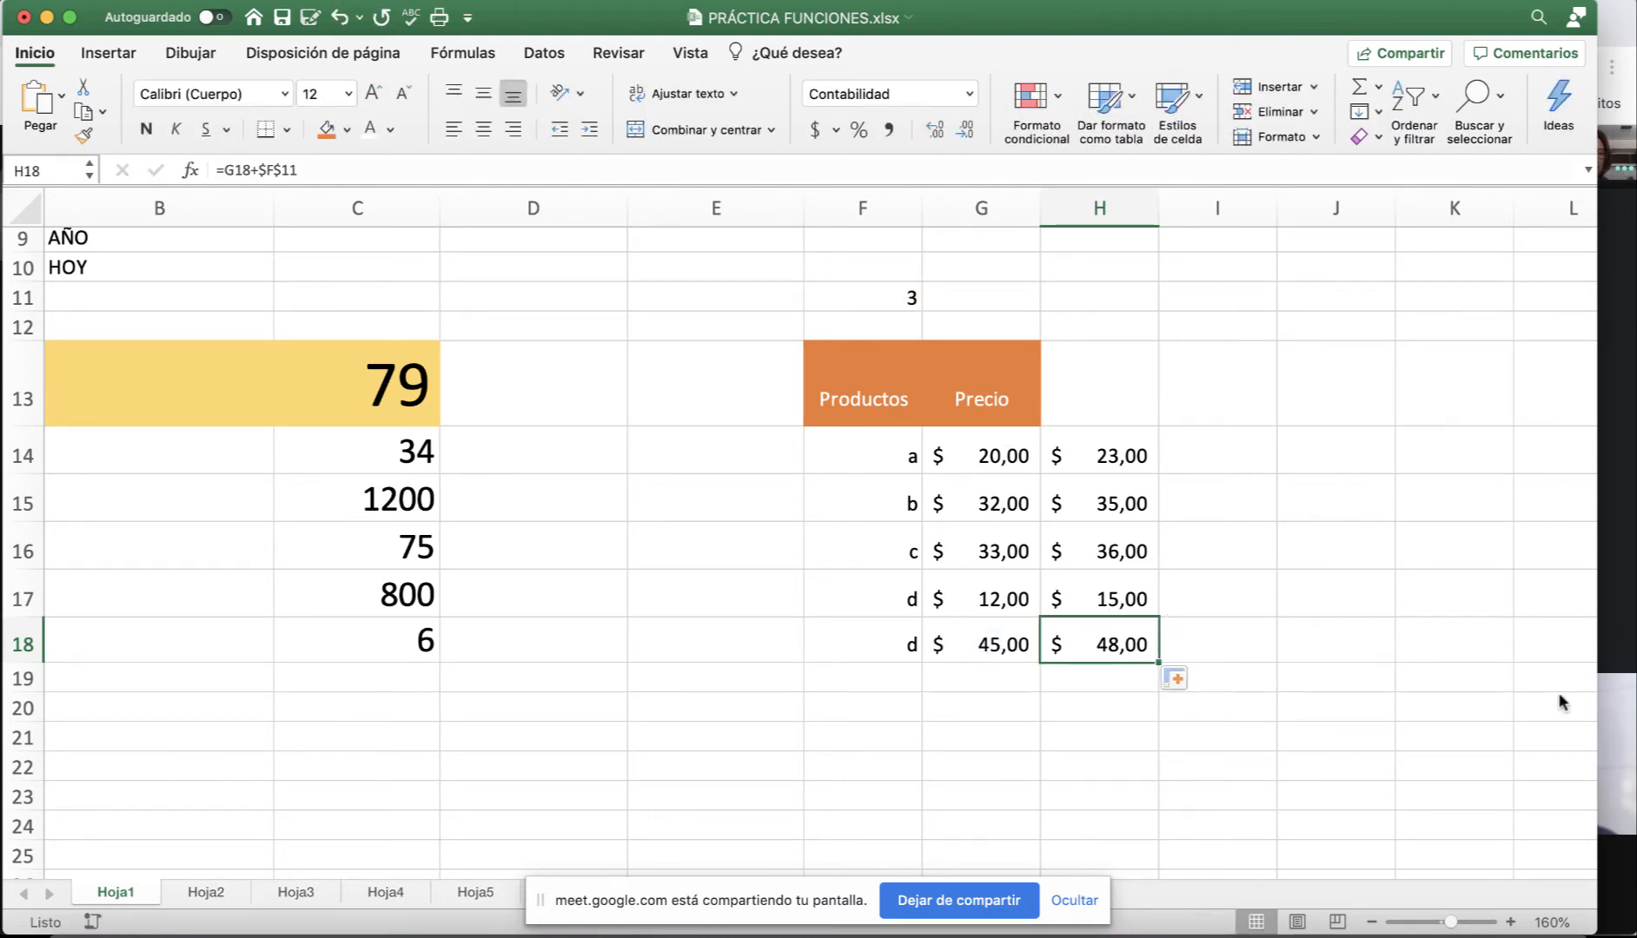
left_click(1618, 708)
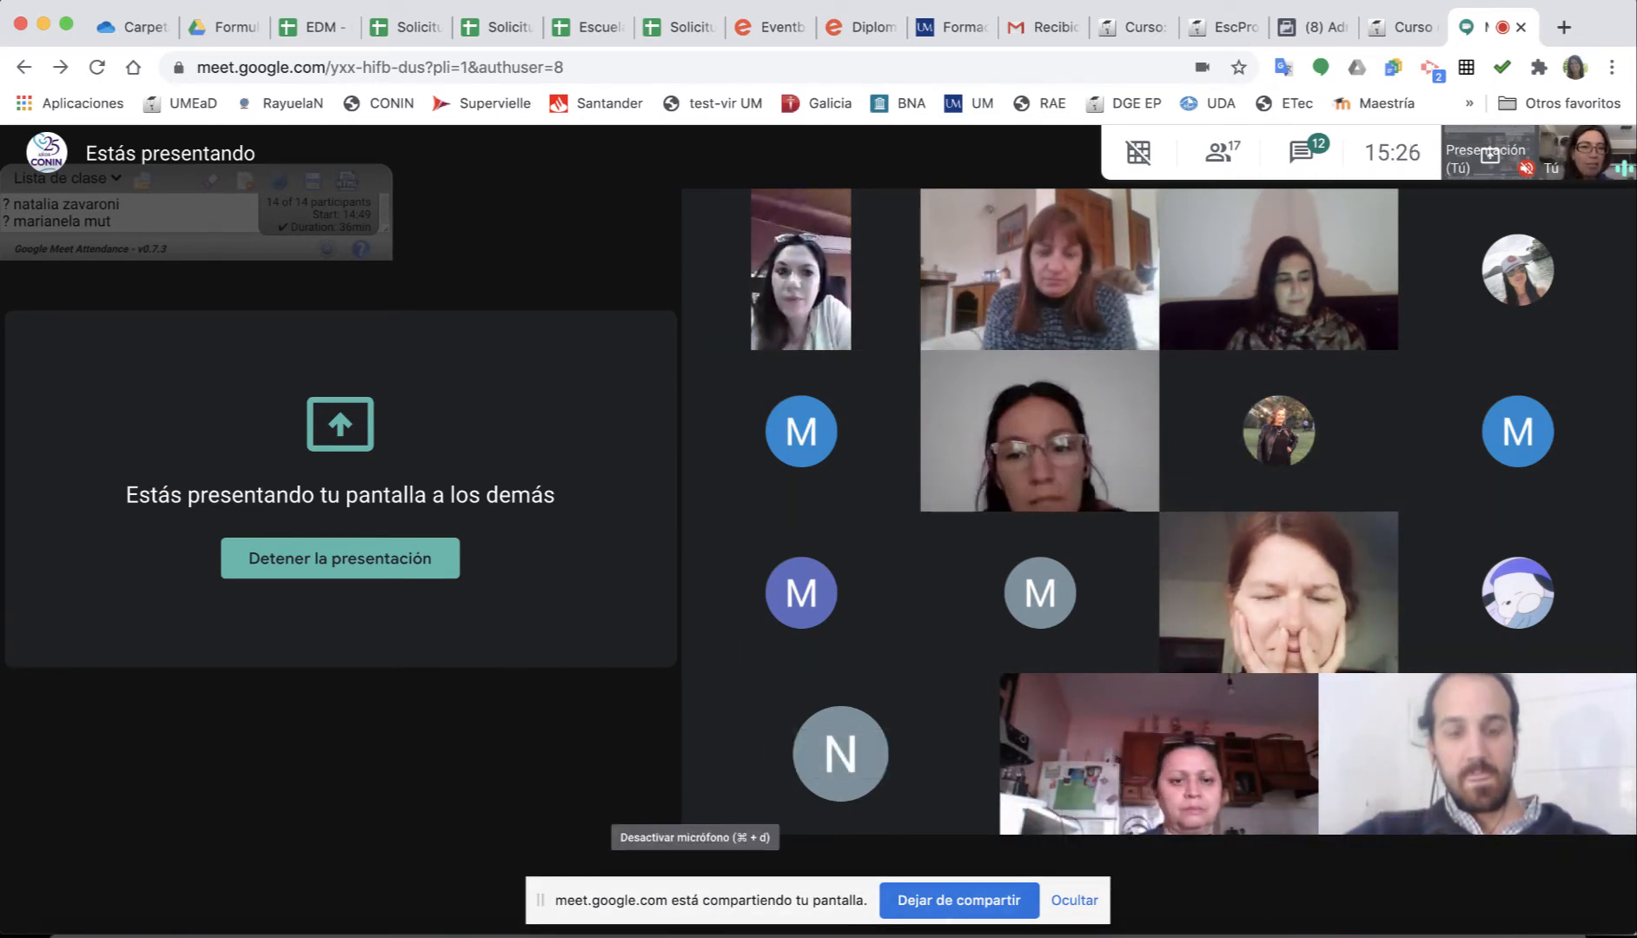
Switch from the Google Meet window back to the Excel workbook.
key("super+Tab")
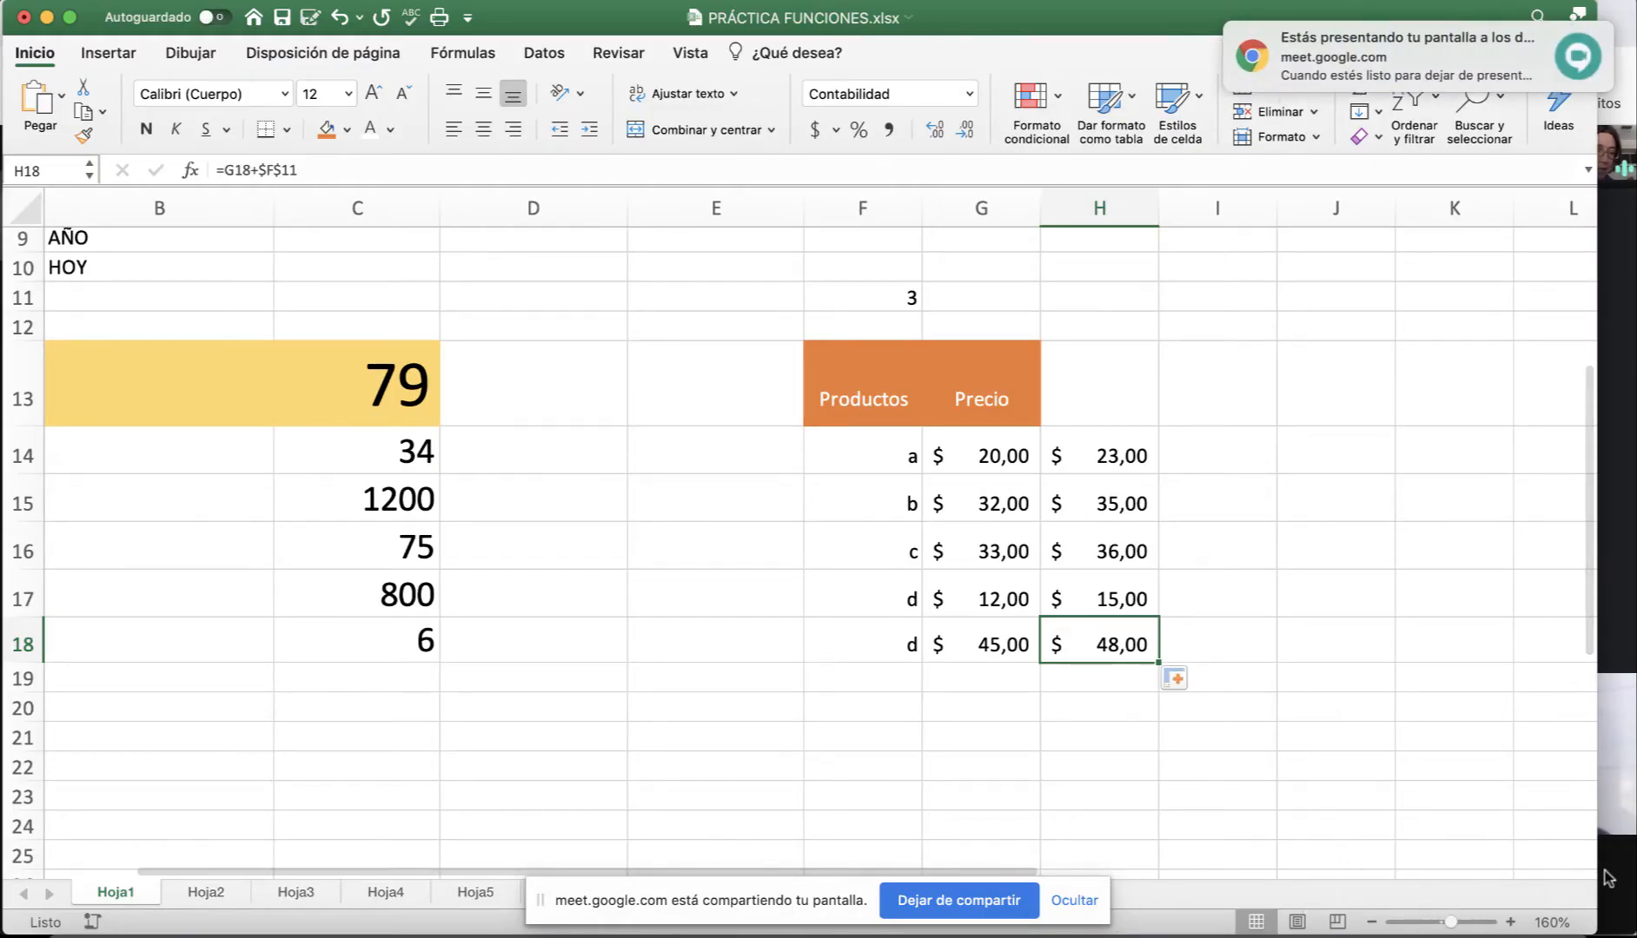
Glance at the Meet call, then return to Excel and scroll back to the price table.
key("super+Tab")
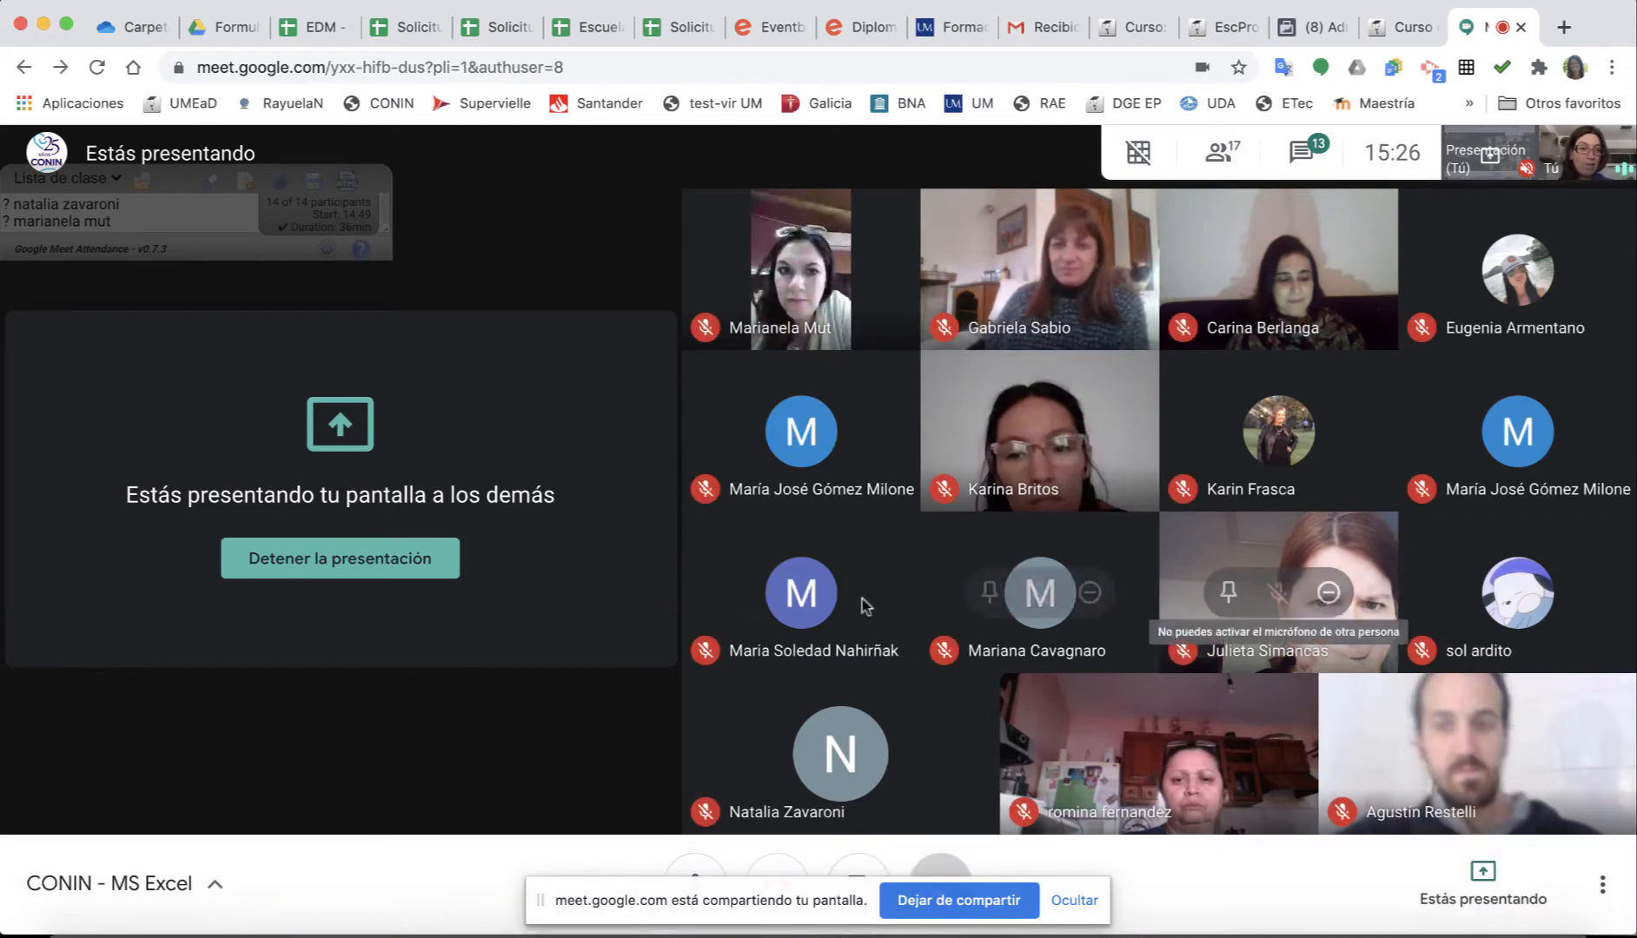
key("super+Tab")
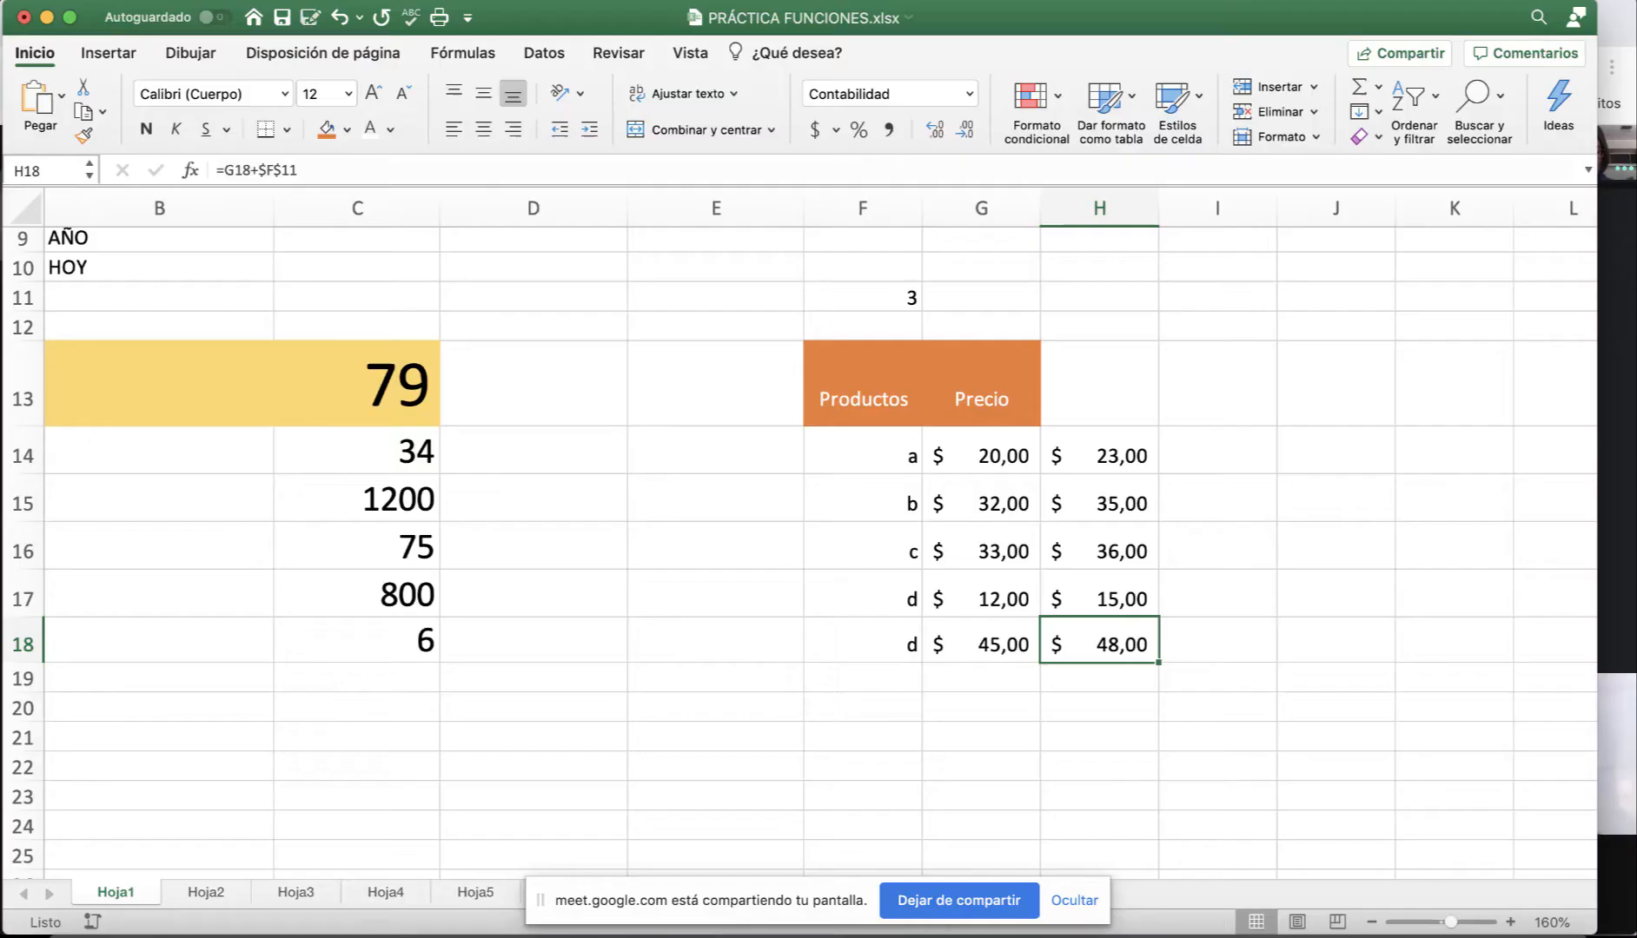
scroll(984, 599, "up", 1)
left_click_drag(872, 411, 1077, 665)
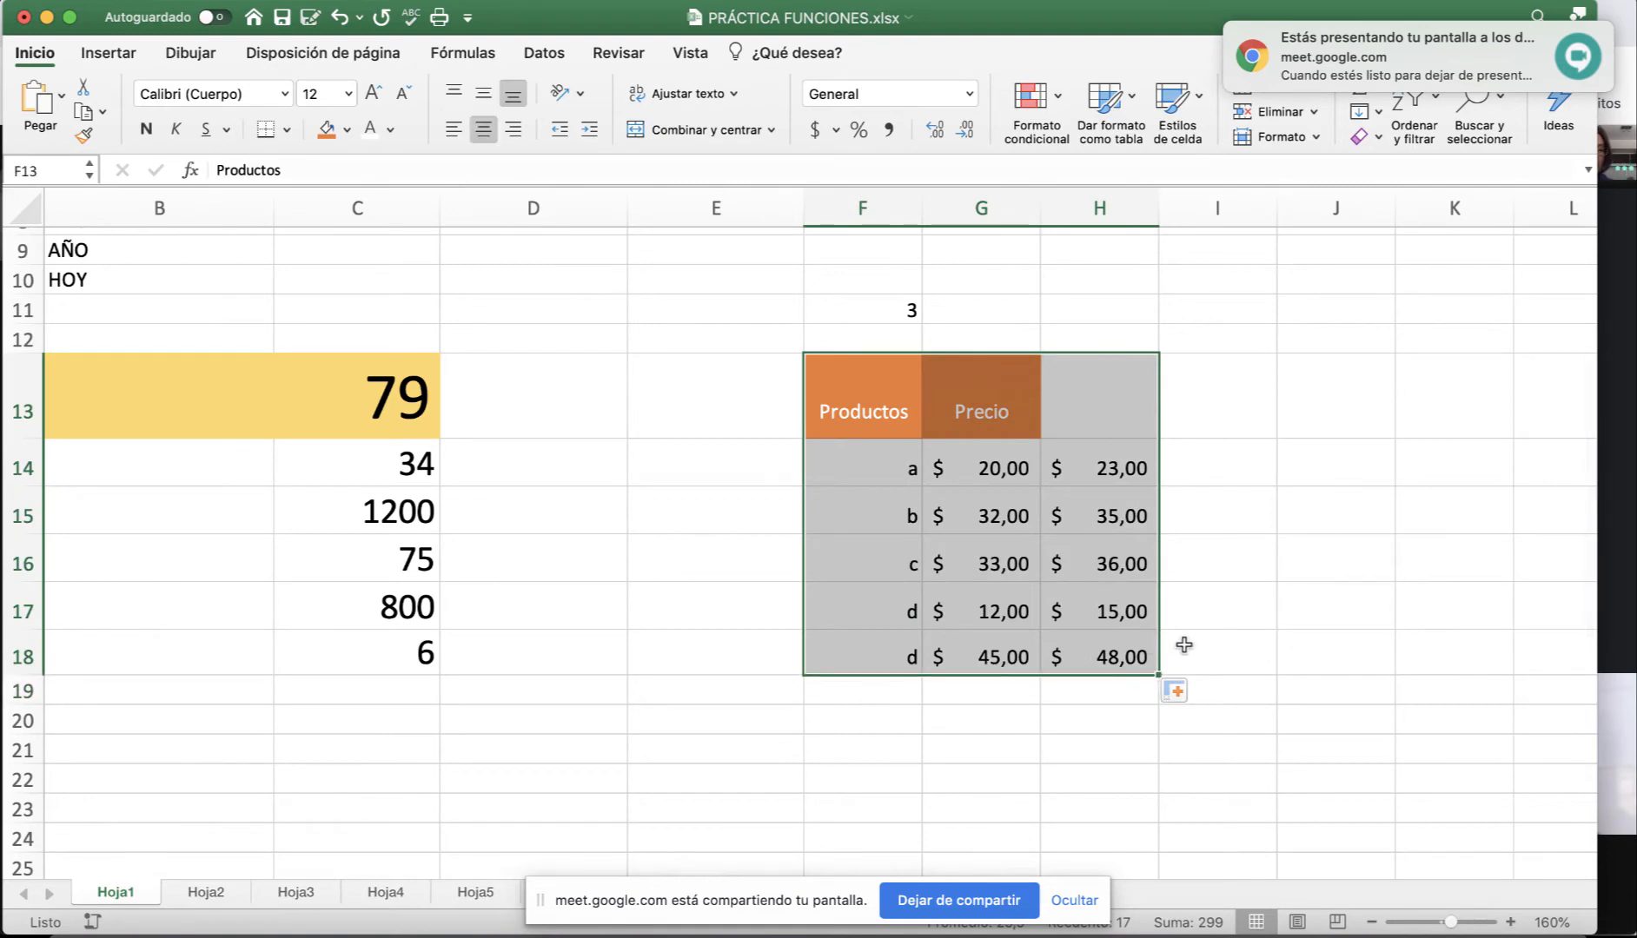
scroll(817, 477, "left", 3)
scroll(818, 477, "up", 6)
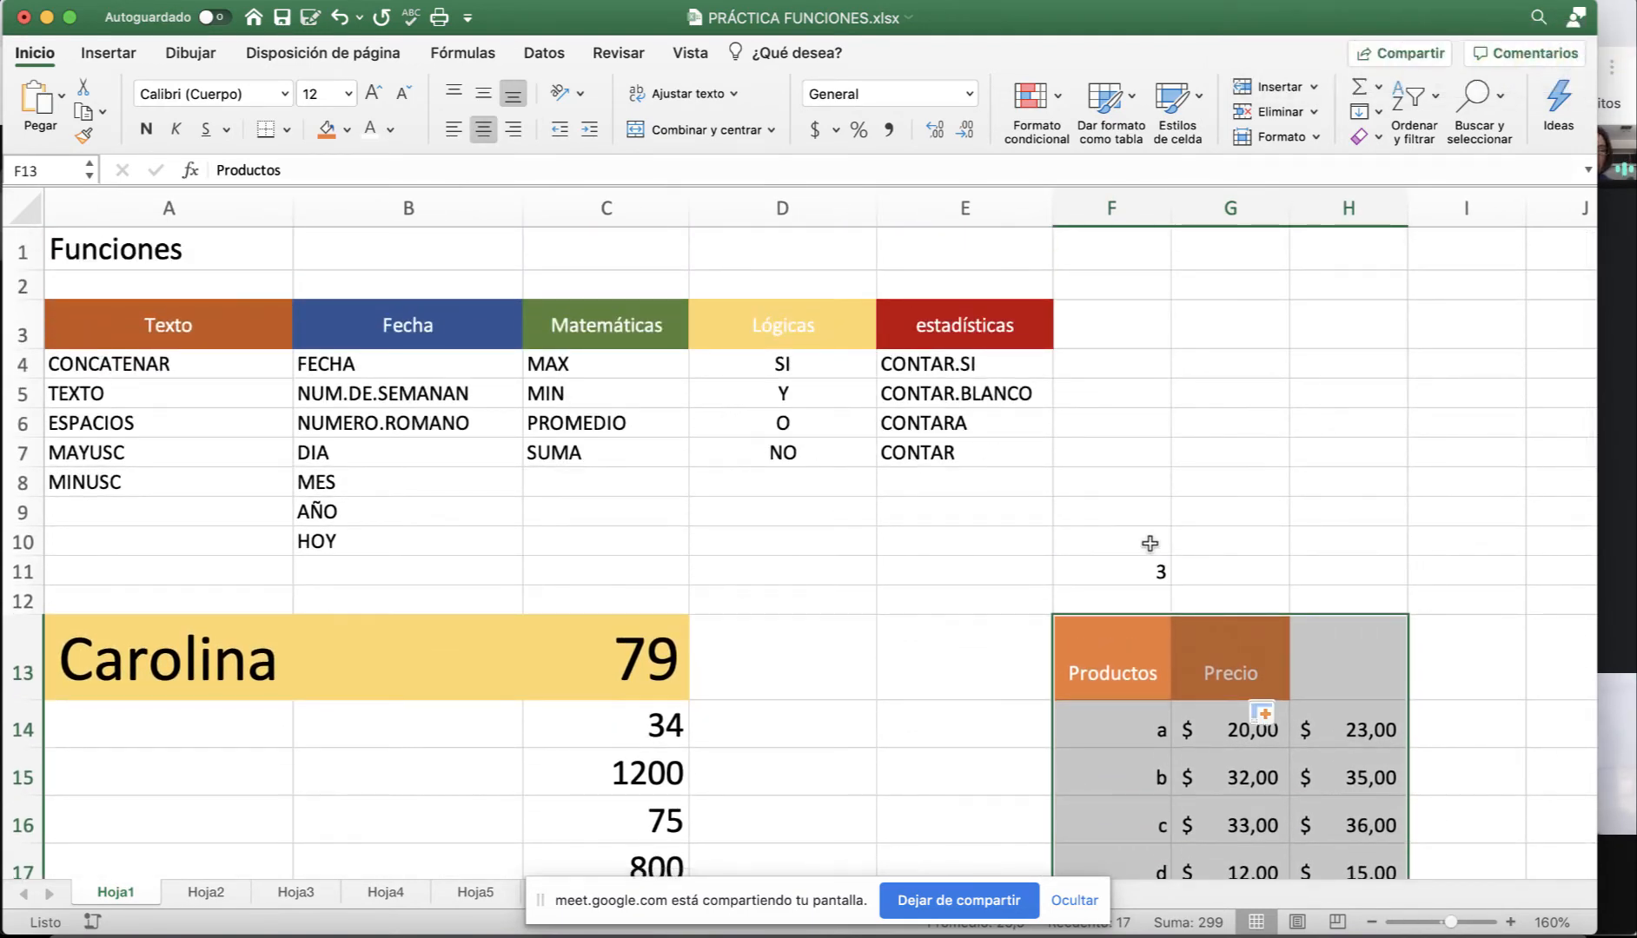
scroll(1147, 545, "down", 5)
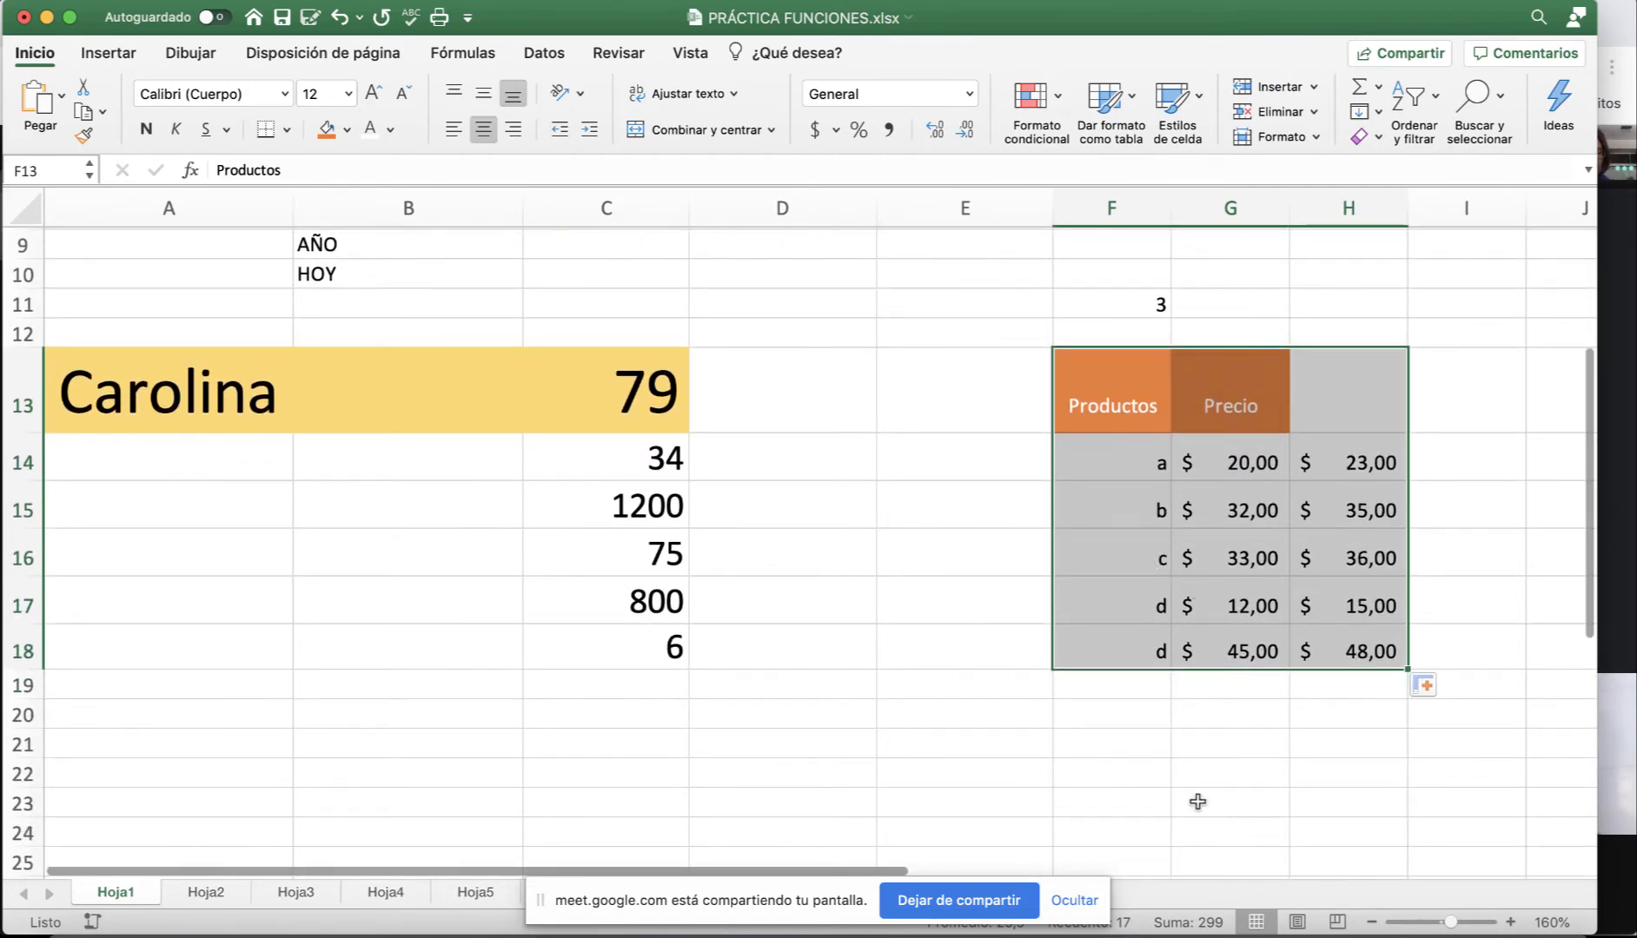
Select the product and price rows 14–18, show H14's =G14+$F$11 formula, then switch to Meet.
left_click(1104, 556)
left_click_drag(1084, 455, 1295, 634)
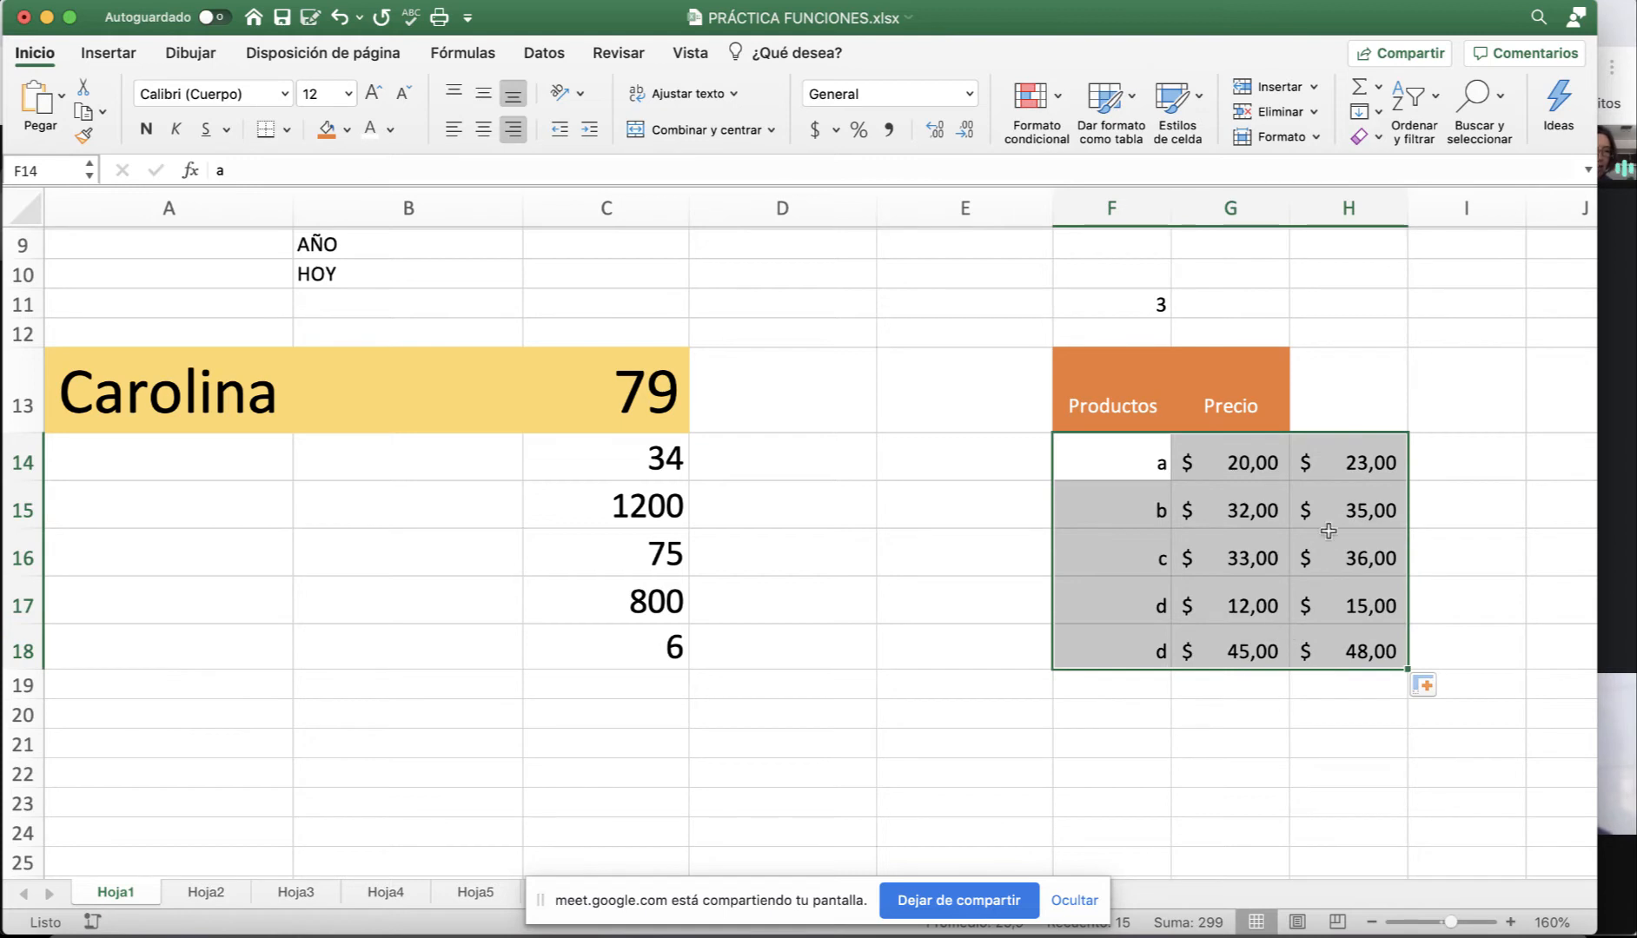
left_click(1344, 453)
scroll(1215, 540, "right", 5)
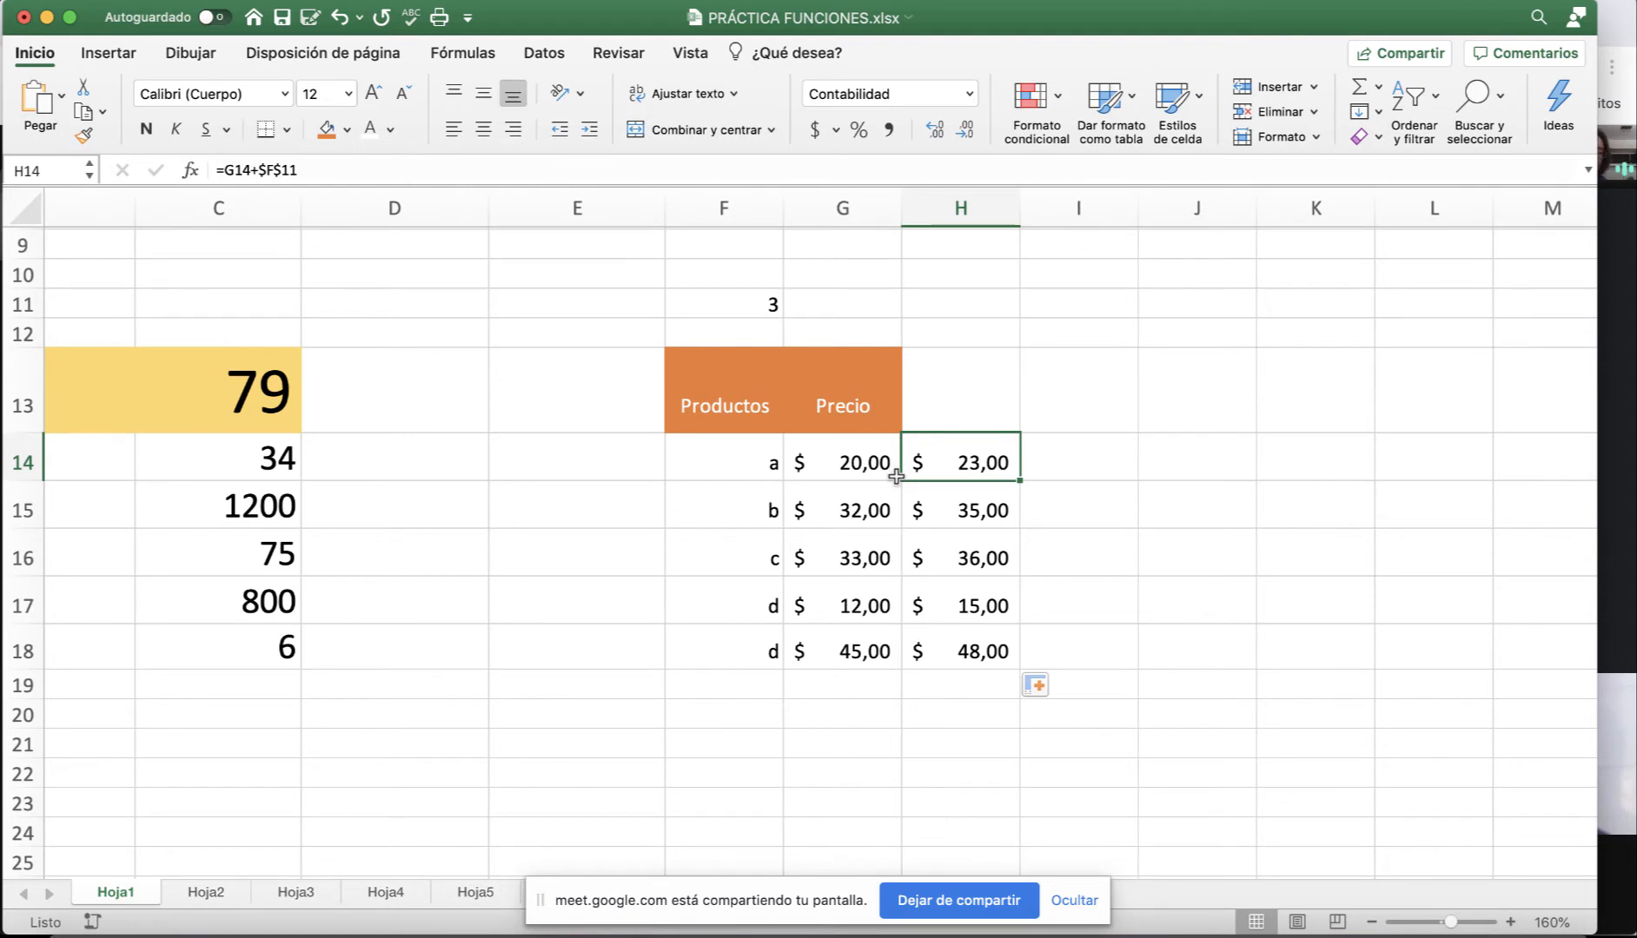
scroll(896, 476, "right", 1)
scroll(983, 532, "left", 1)
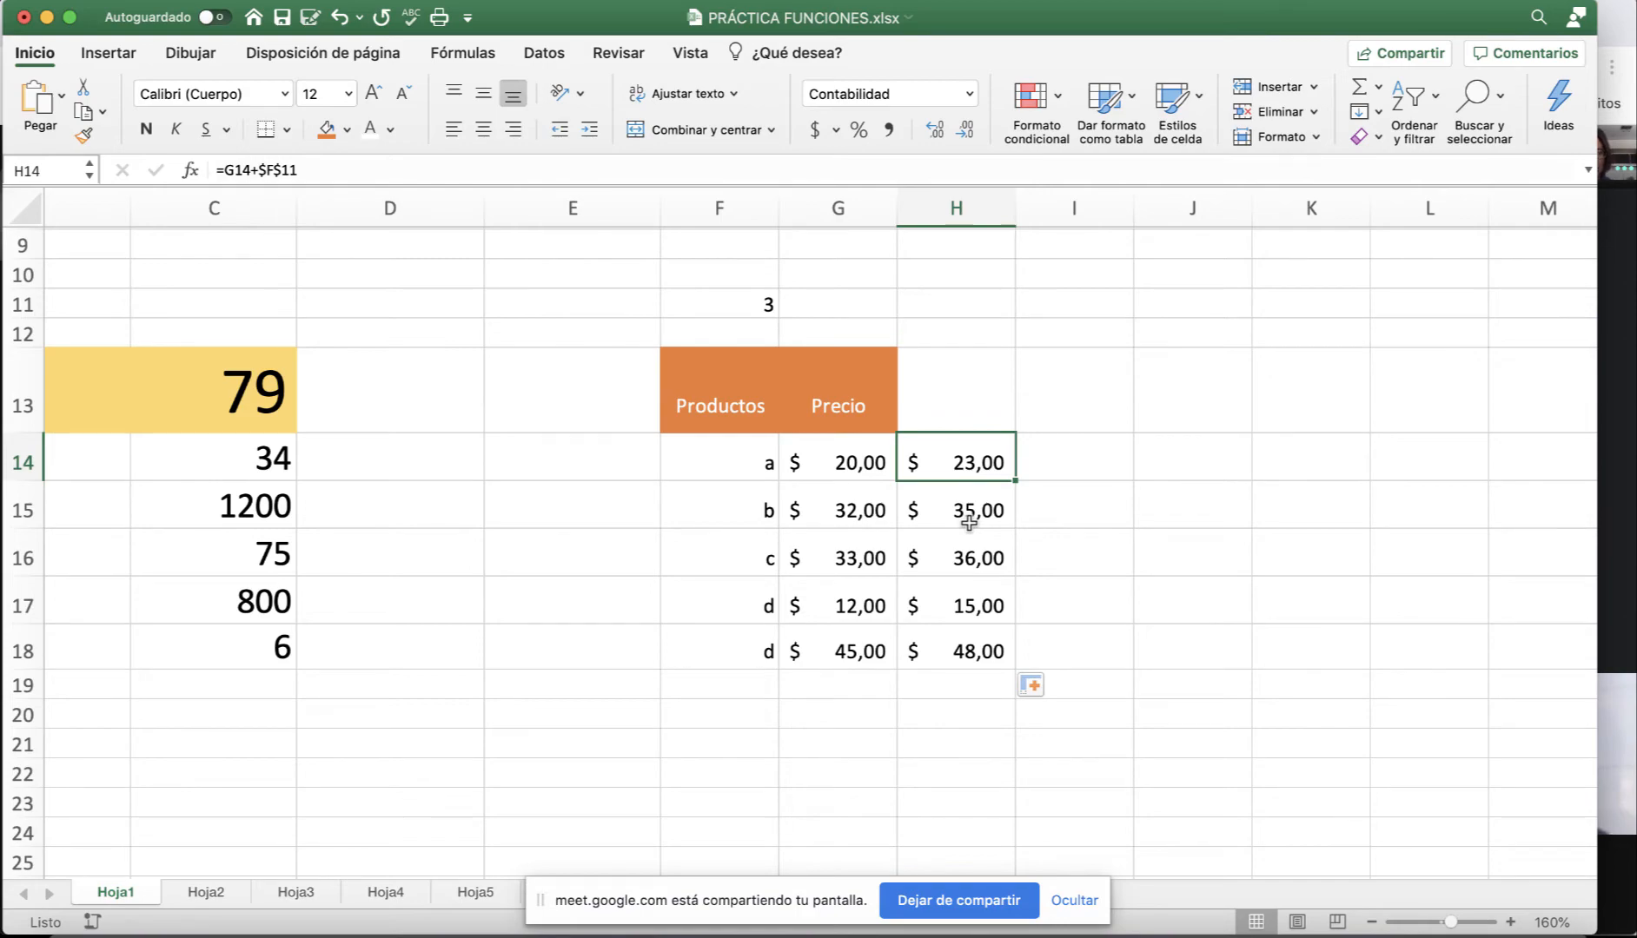
key("super+Tab")
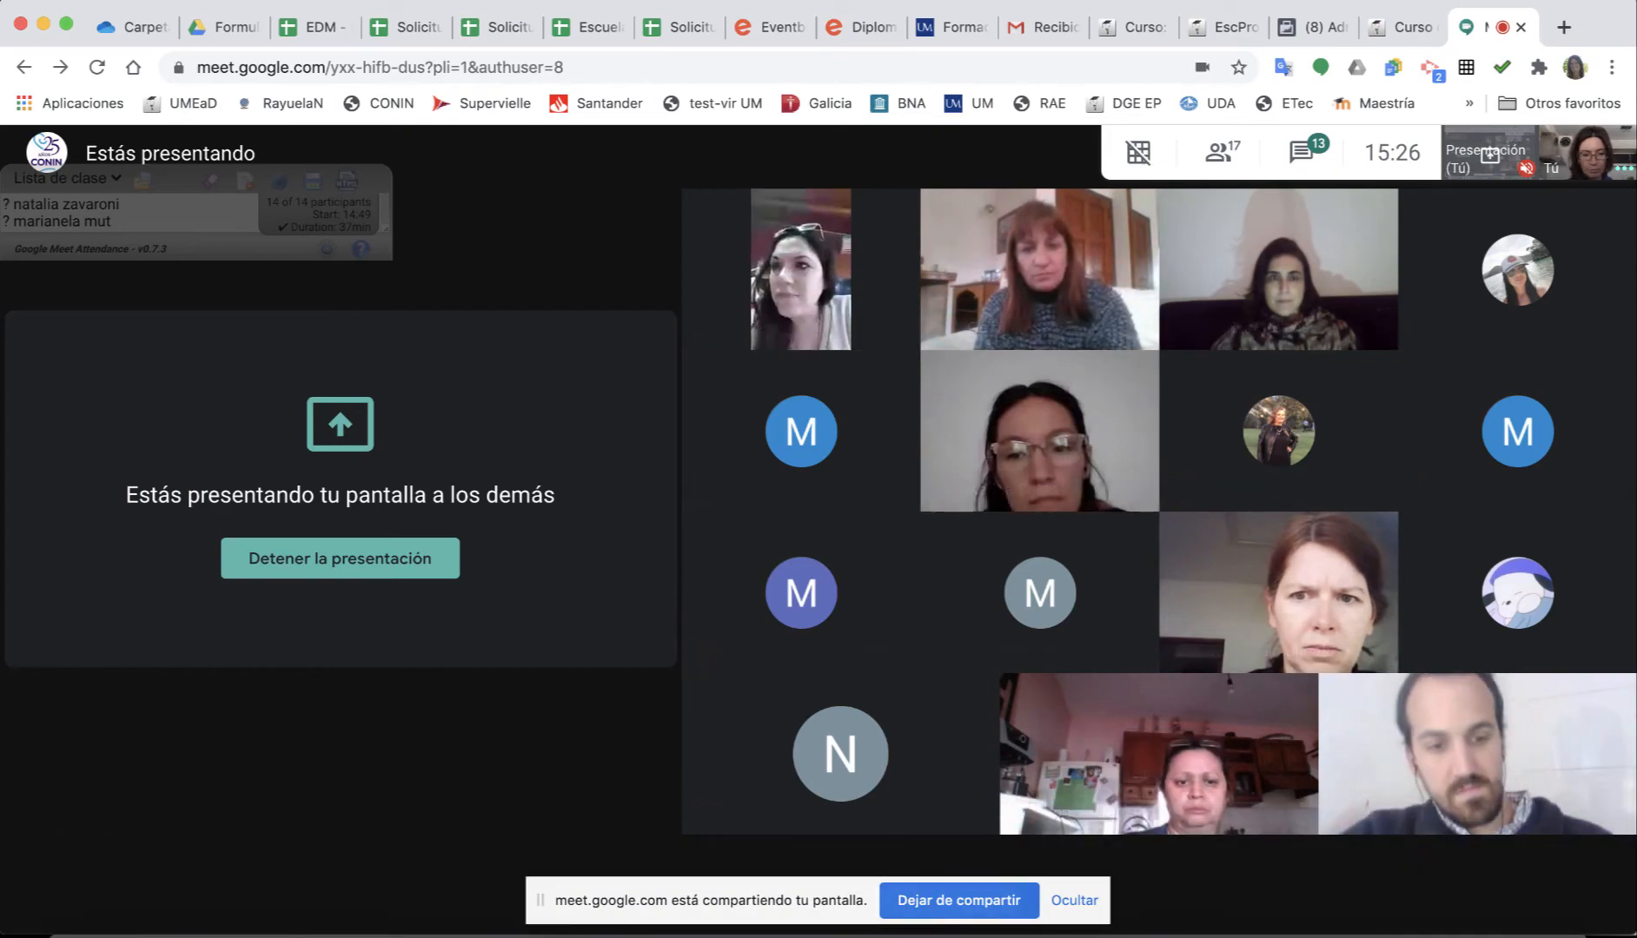
Pass through Excel back to Chrome and open the Curso de MS Excel participants tab.
key("super+Tab")
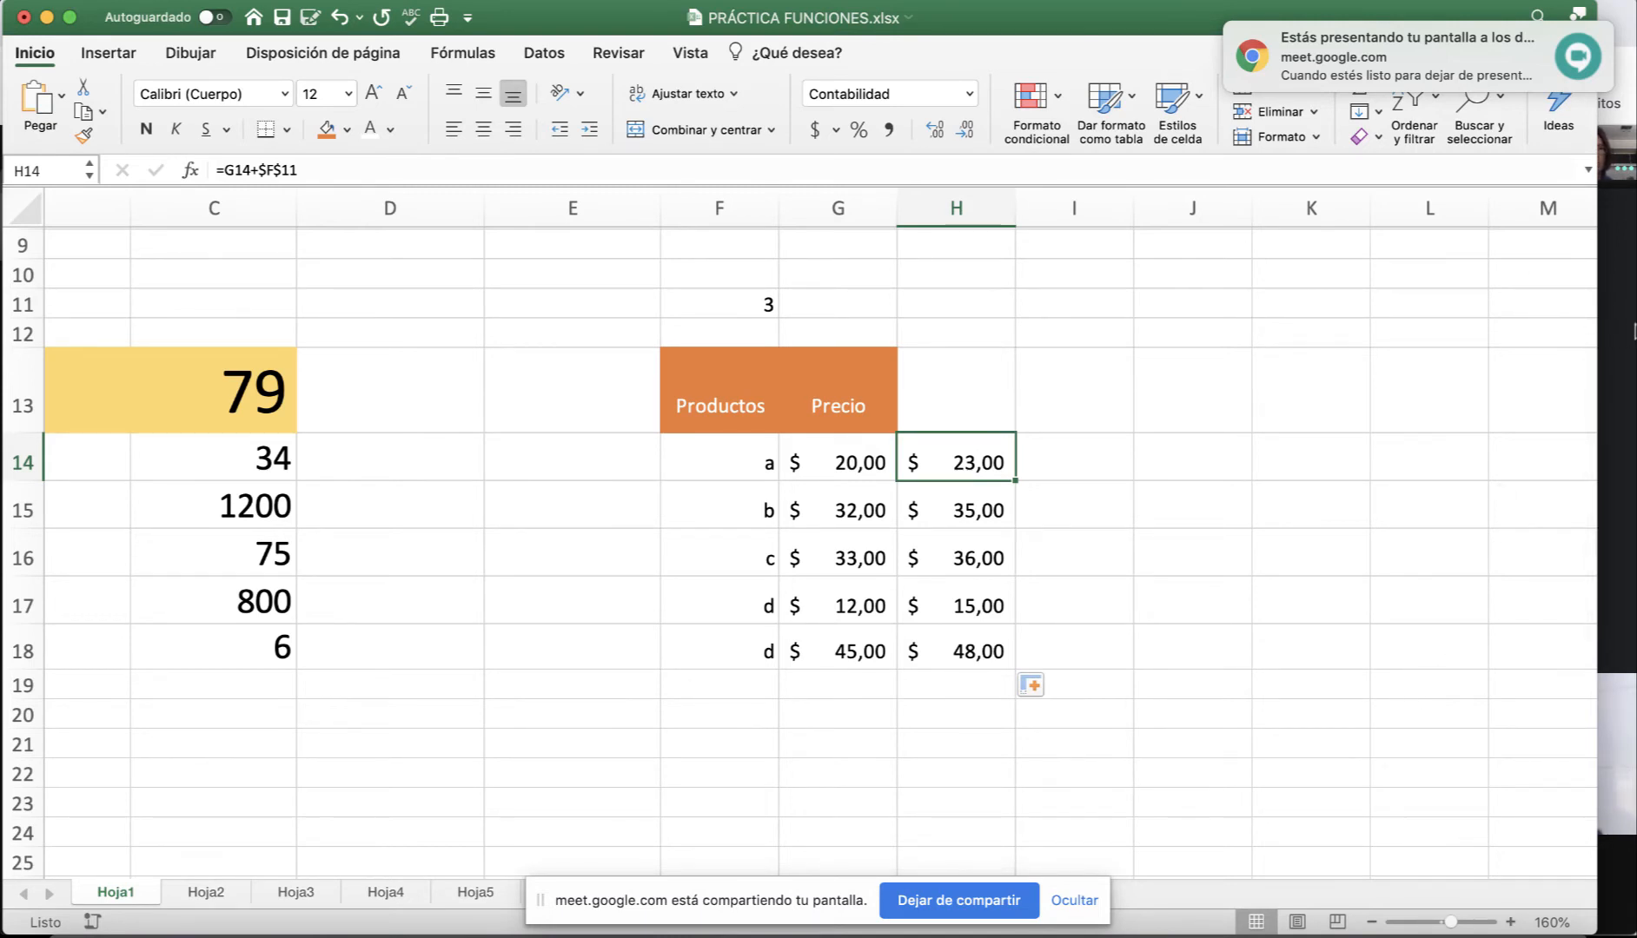
key("super+Tab")
left_click(1403, 29)
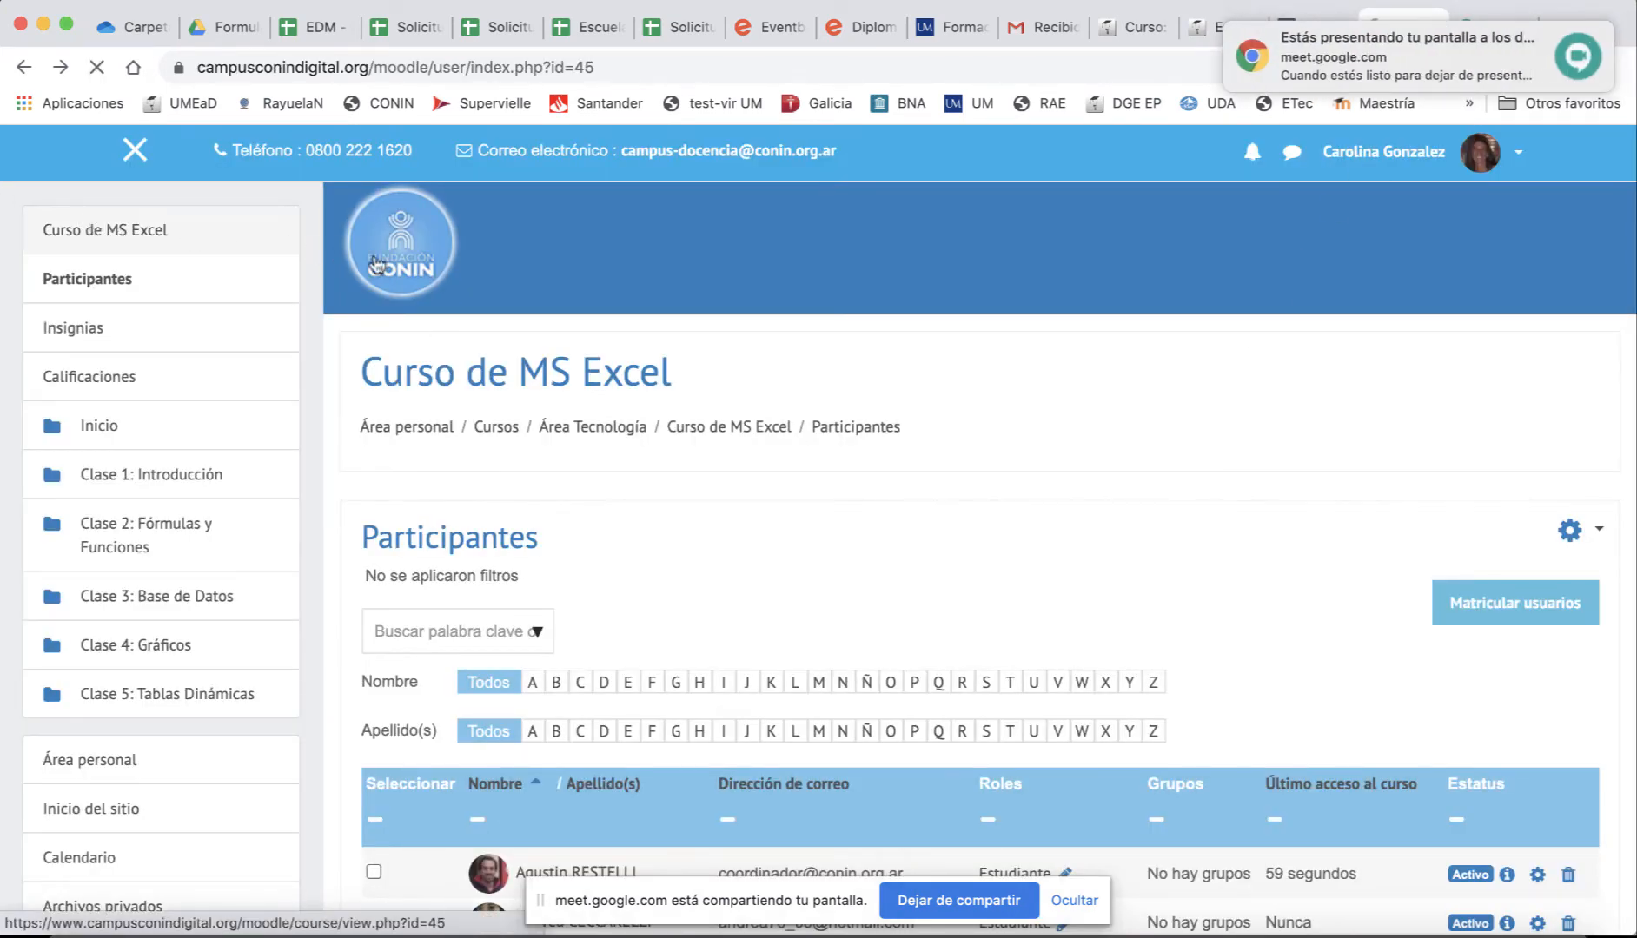
Open the Curso de MS Excel main page, briefly checking the Meet call and the workbook.
left_click(104, 230)
scroll(735, 326, "down", 15)
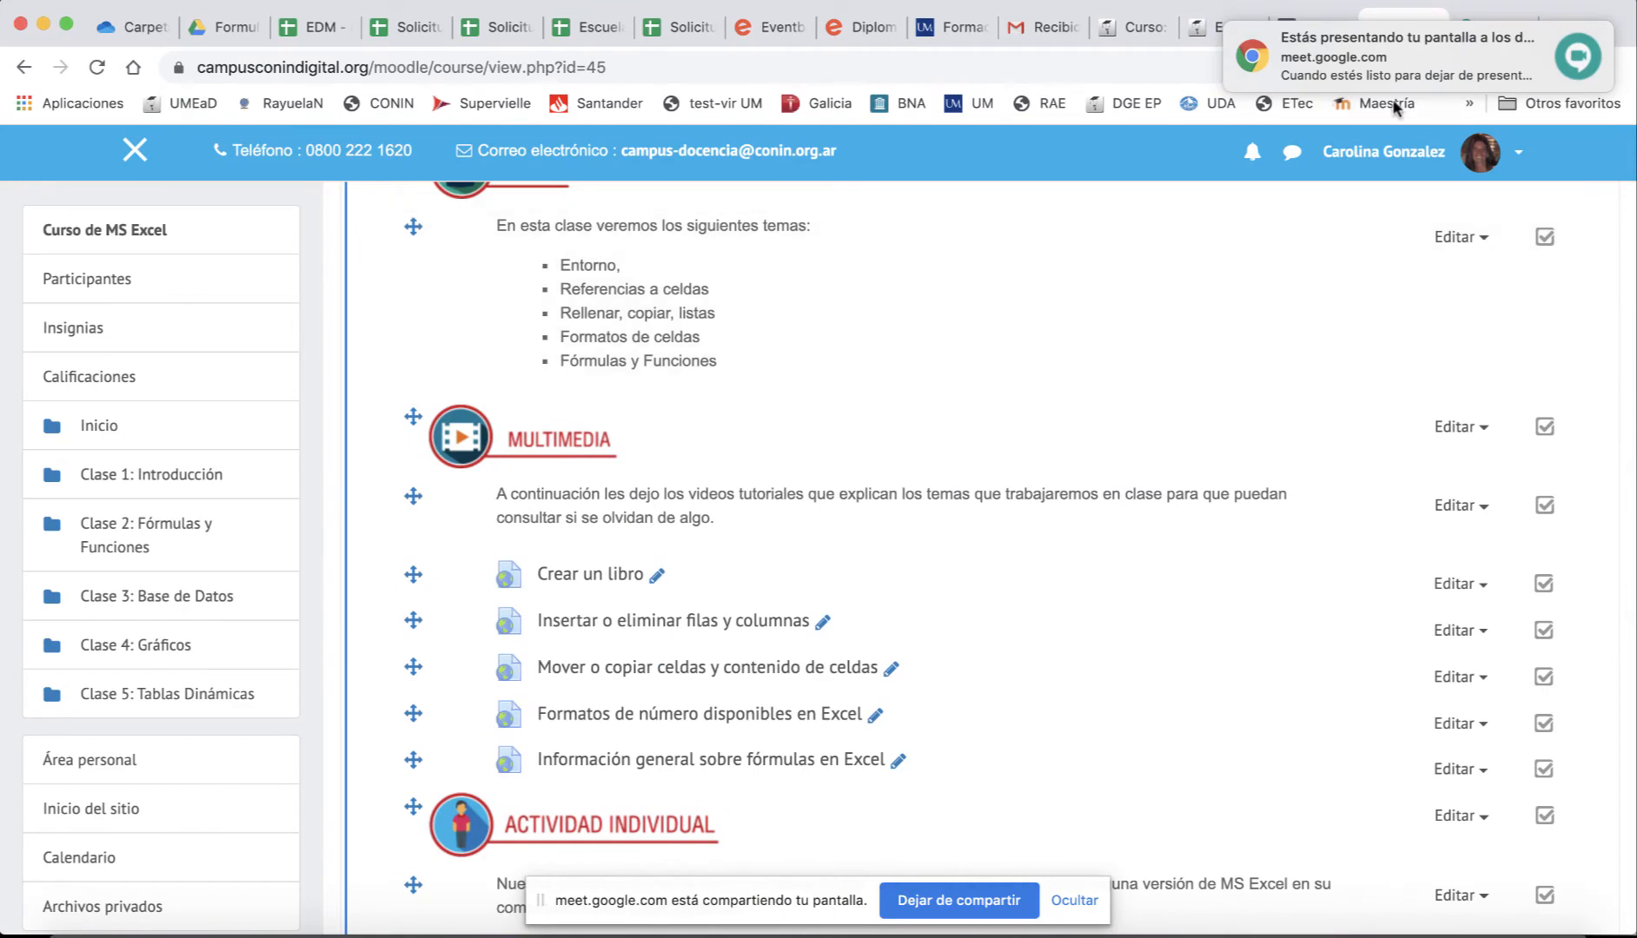
left_click(1488, 27)
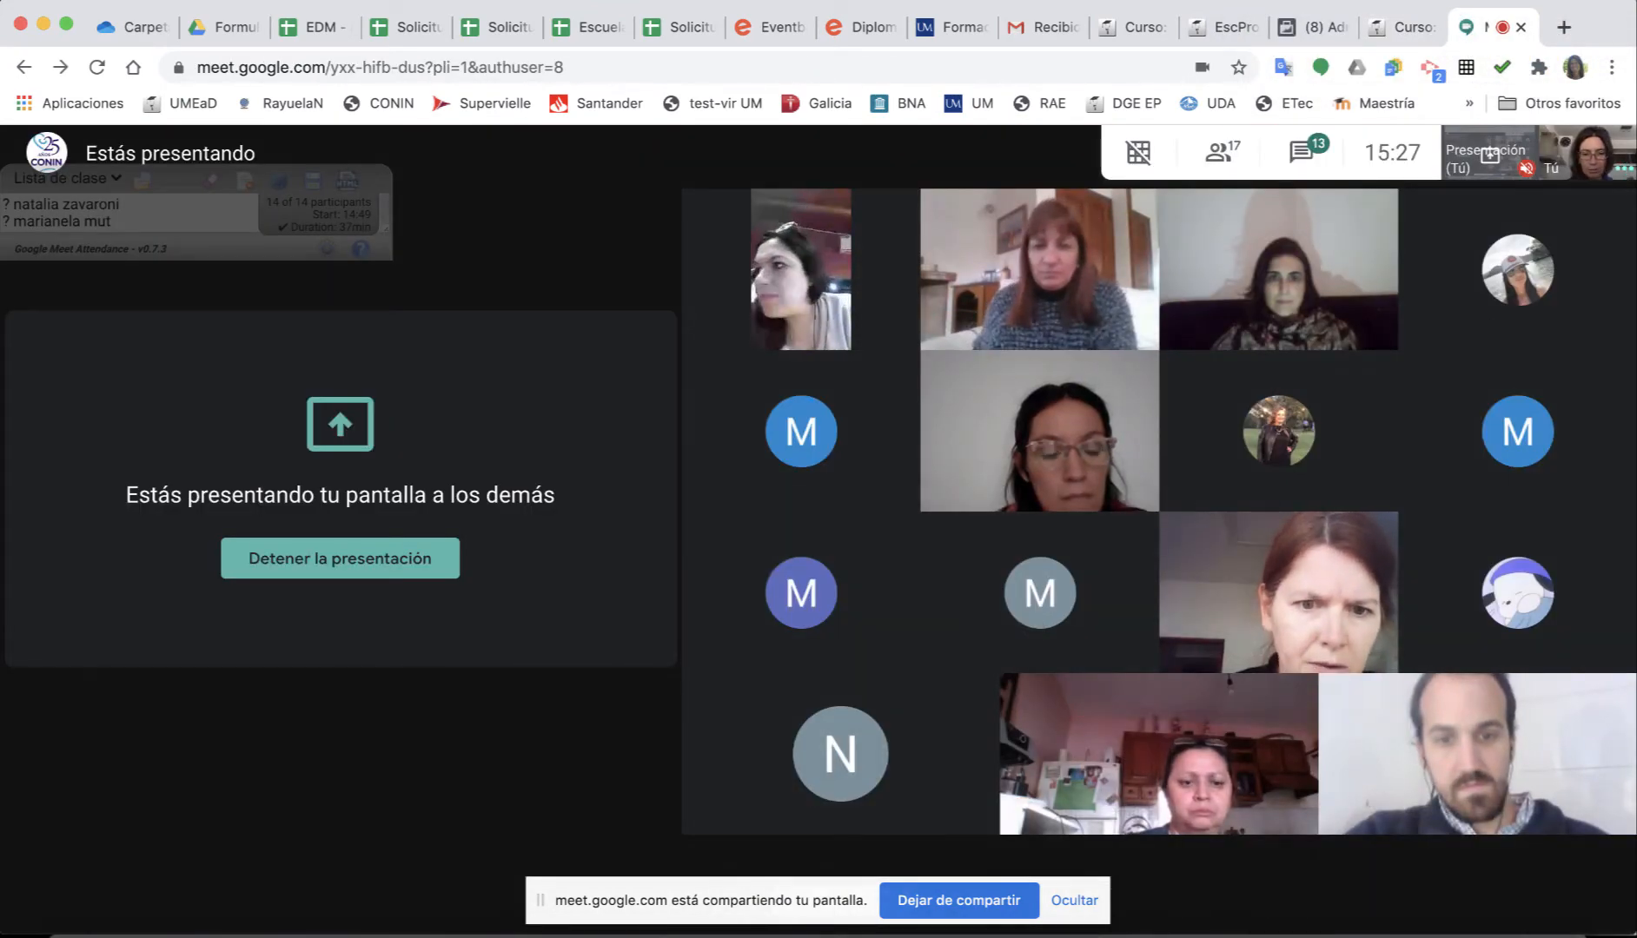
key("super+Tab")
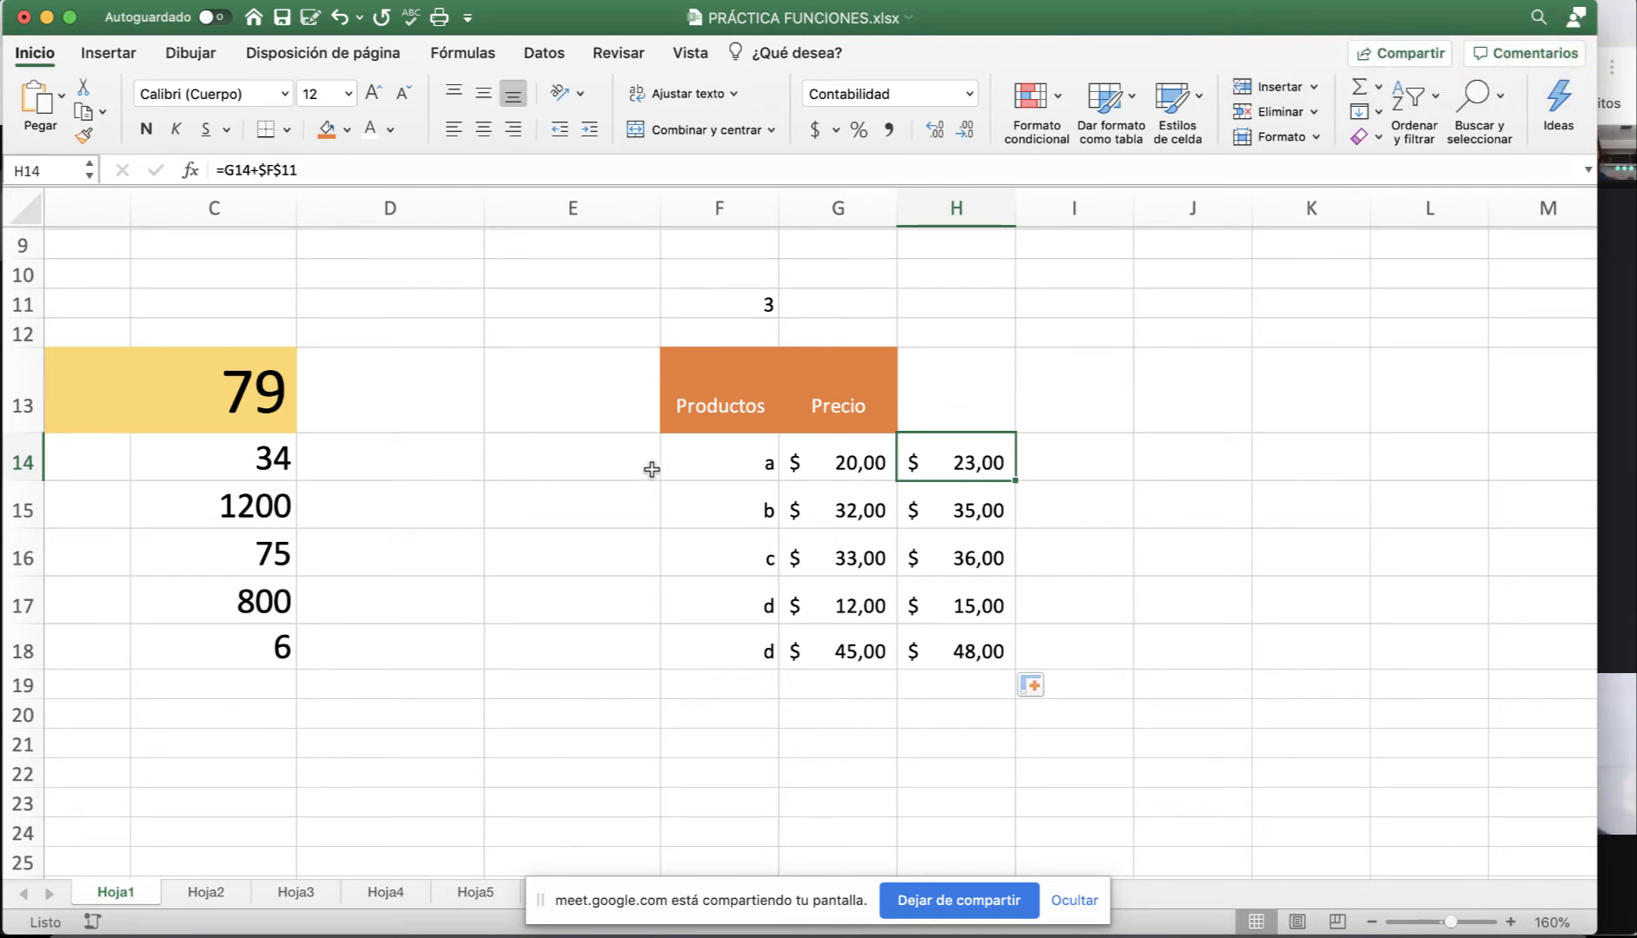
scroll(565, 434, "left", 5)
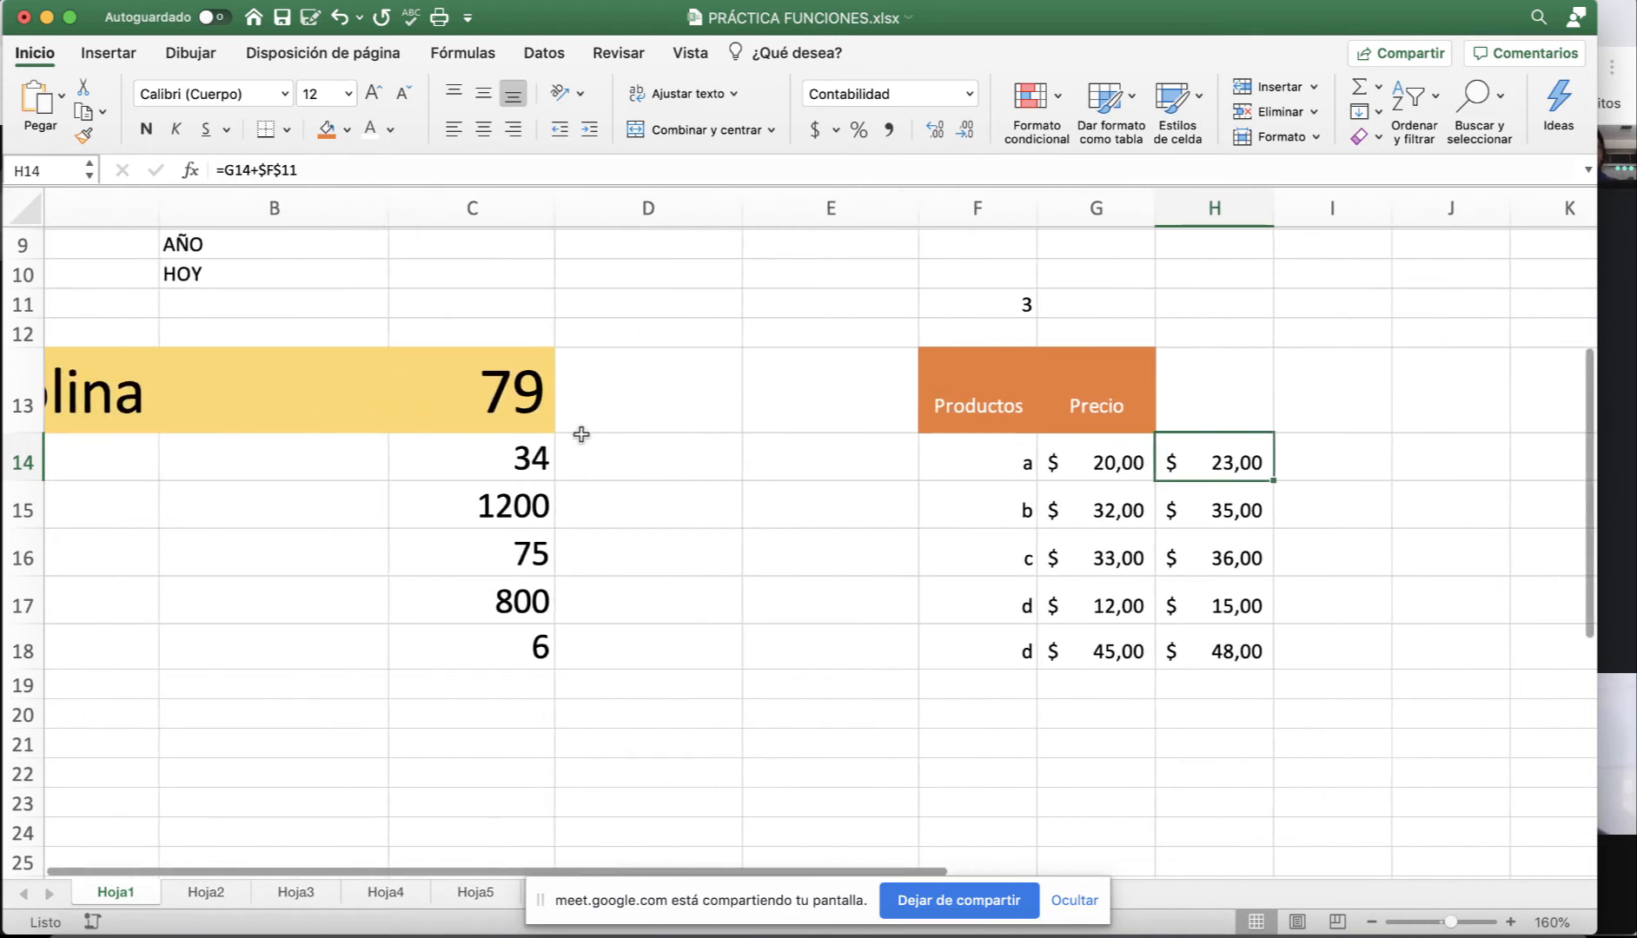
scroll(562, 458, "down", 2)
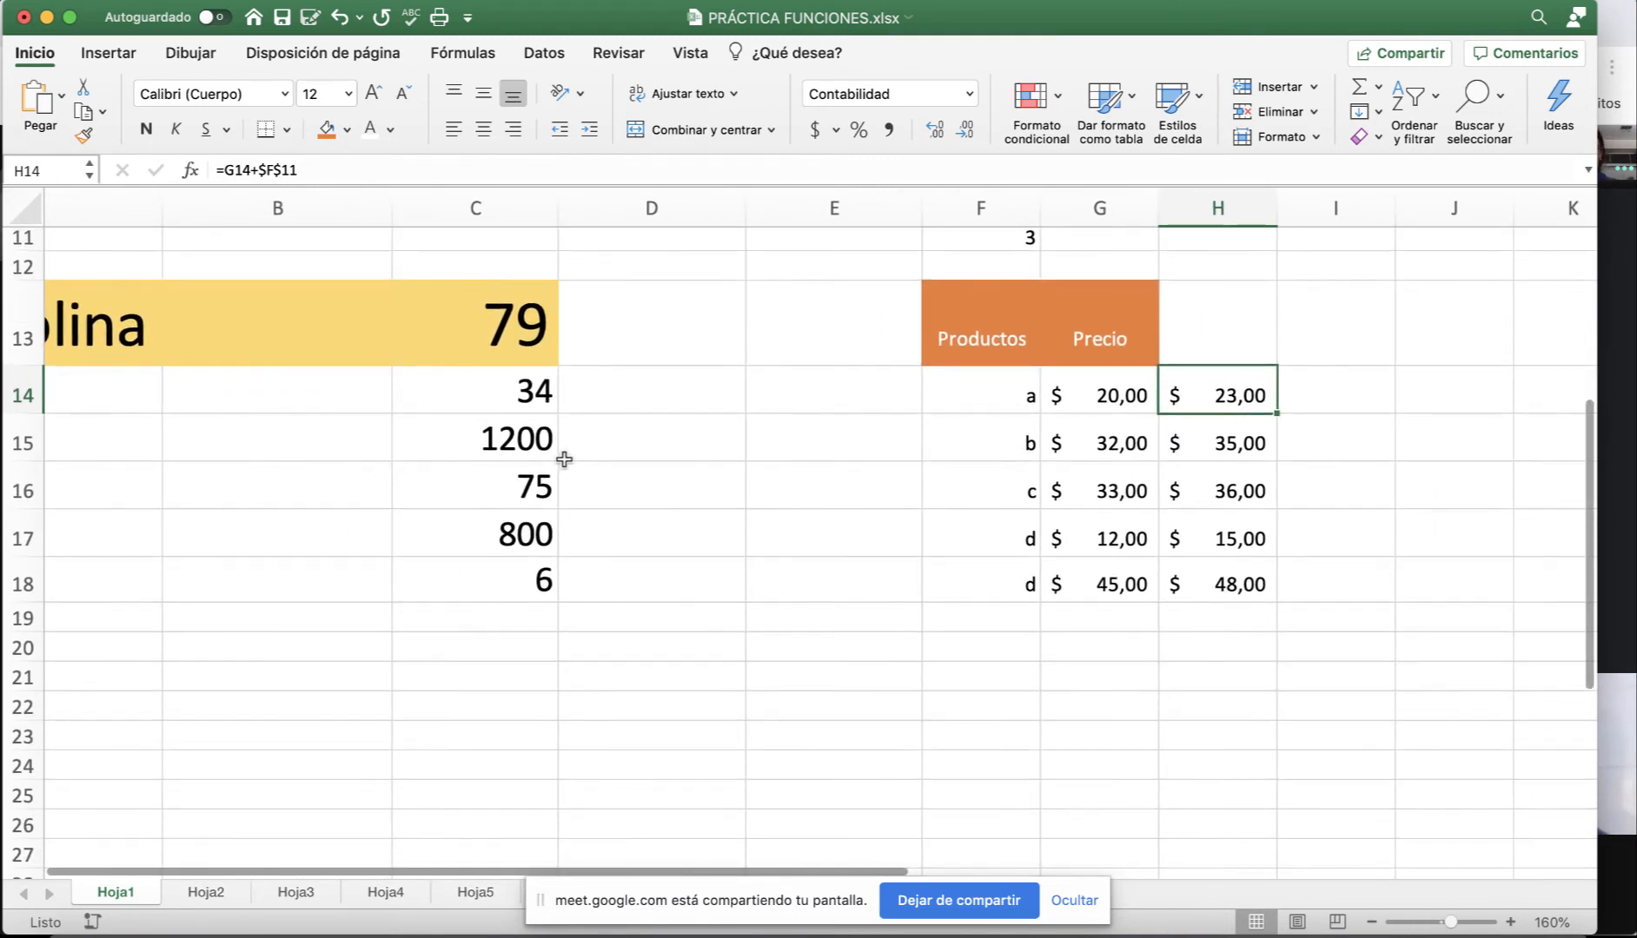
left_click(1618, 638)
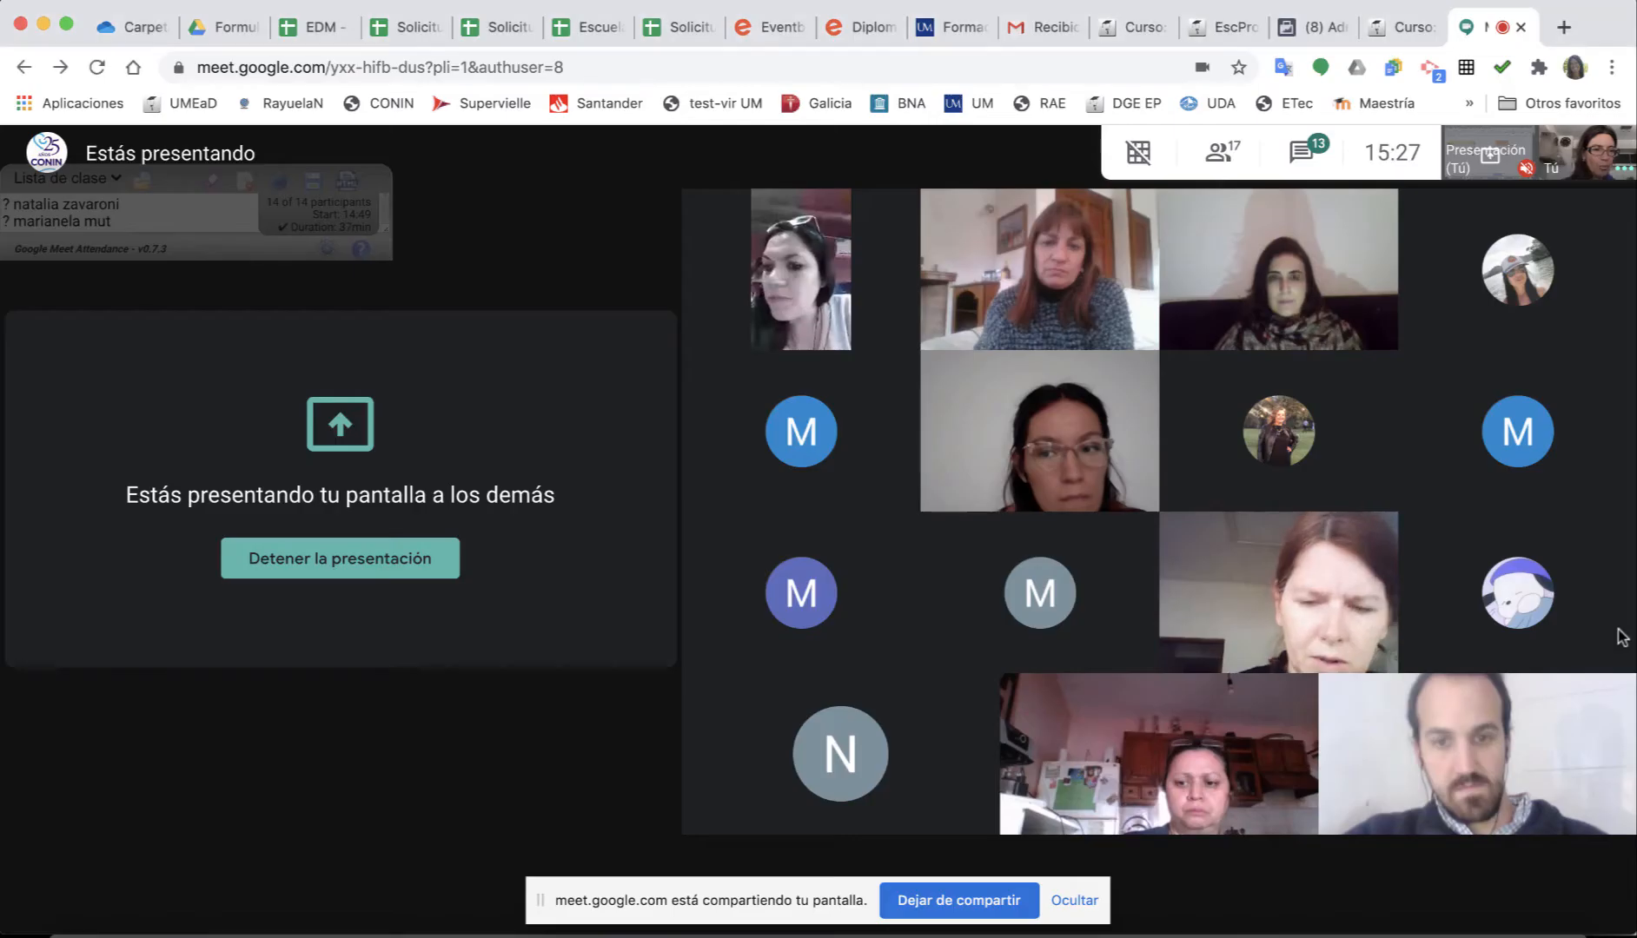
Select the topics Referencias a celdas through Fórmulas y Funciones, admit the waiting guest, and return to Excel.
left_click(1400, 27)
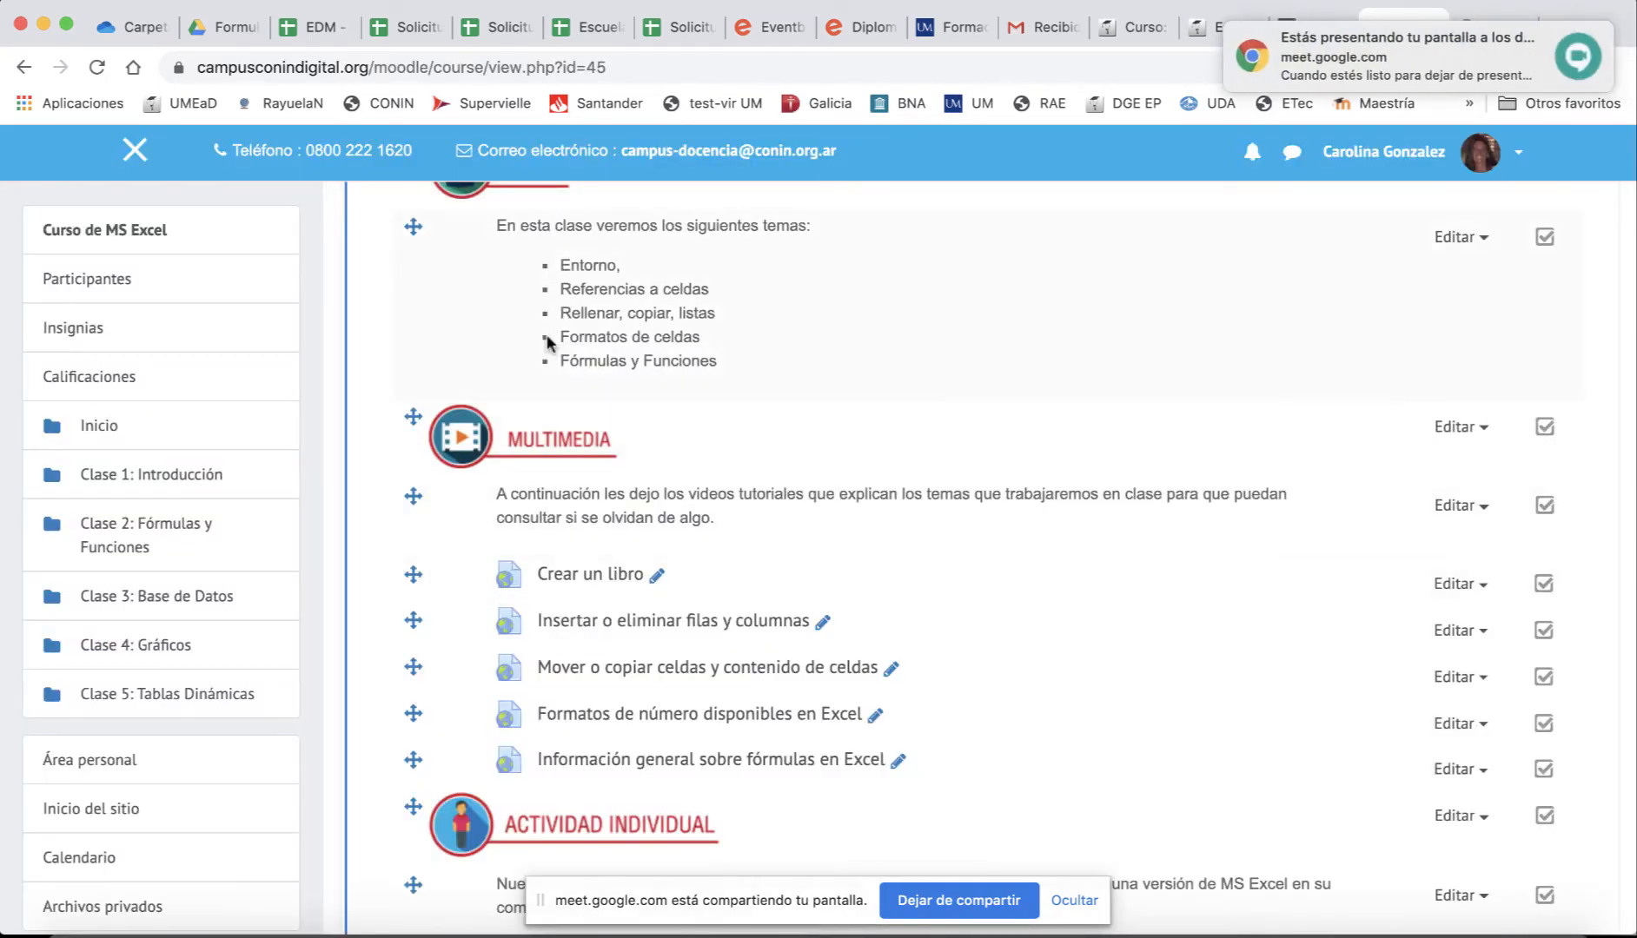
left_click_drag(556, 289, 721, 355)
key("super+c")
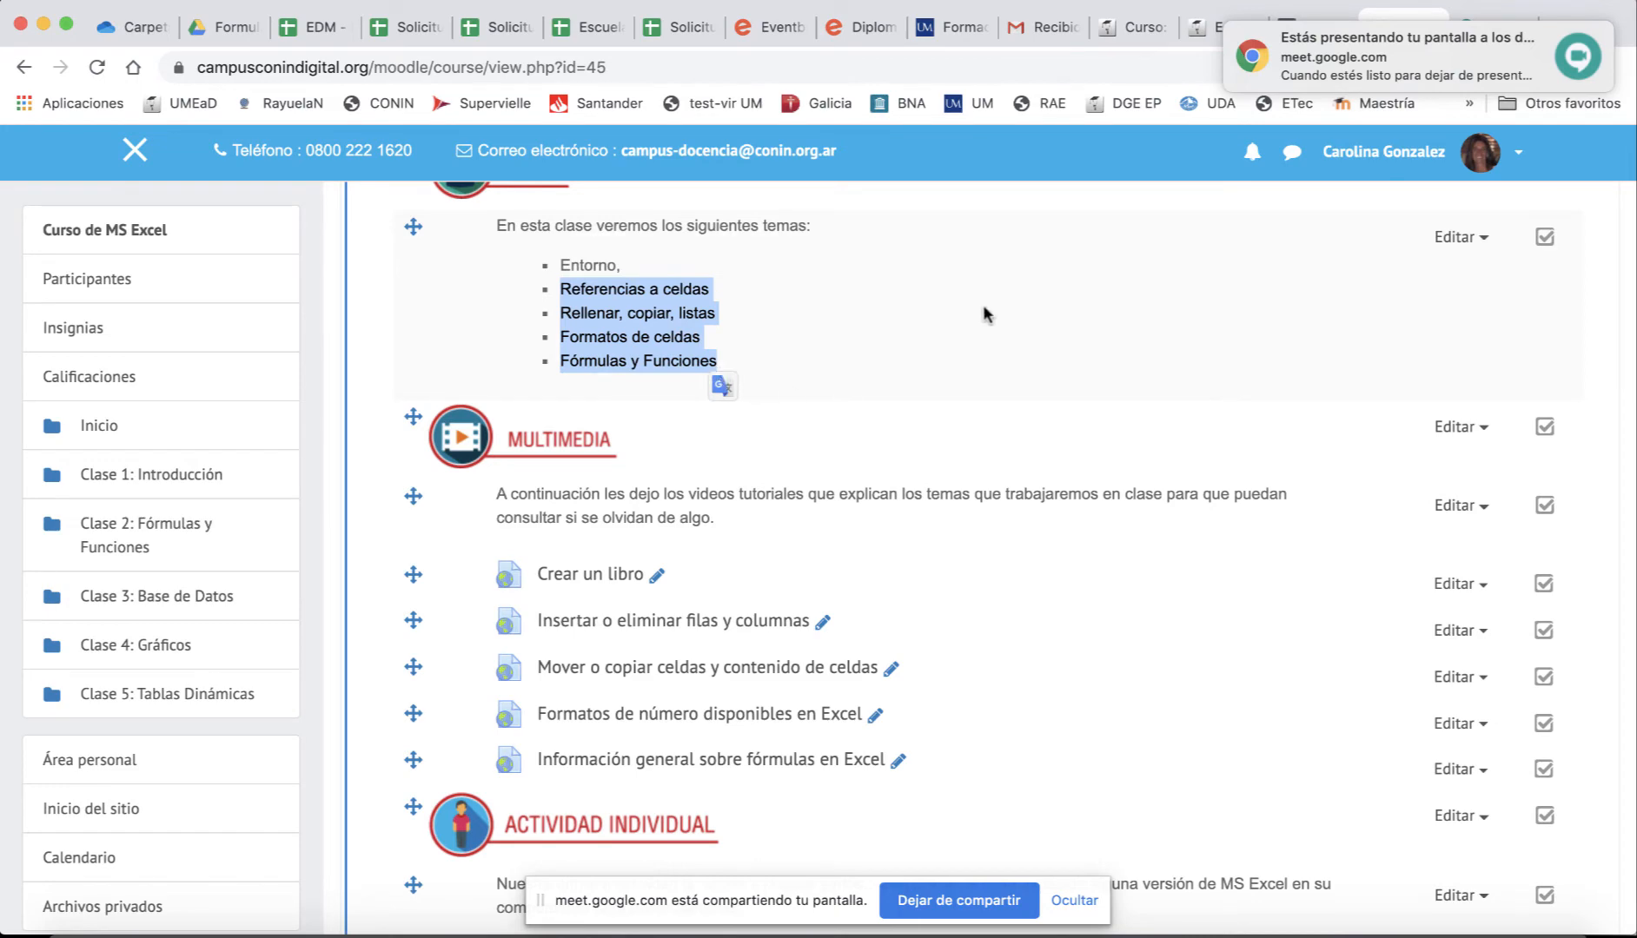
left_click(1477, 27)
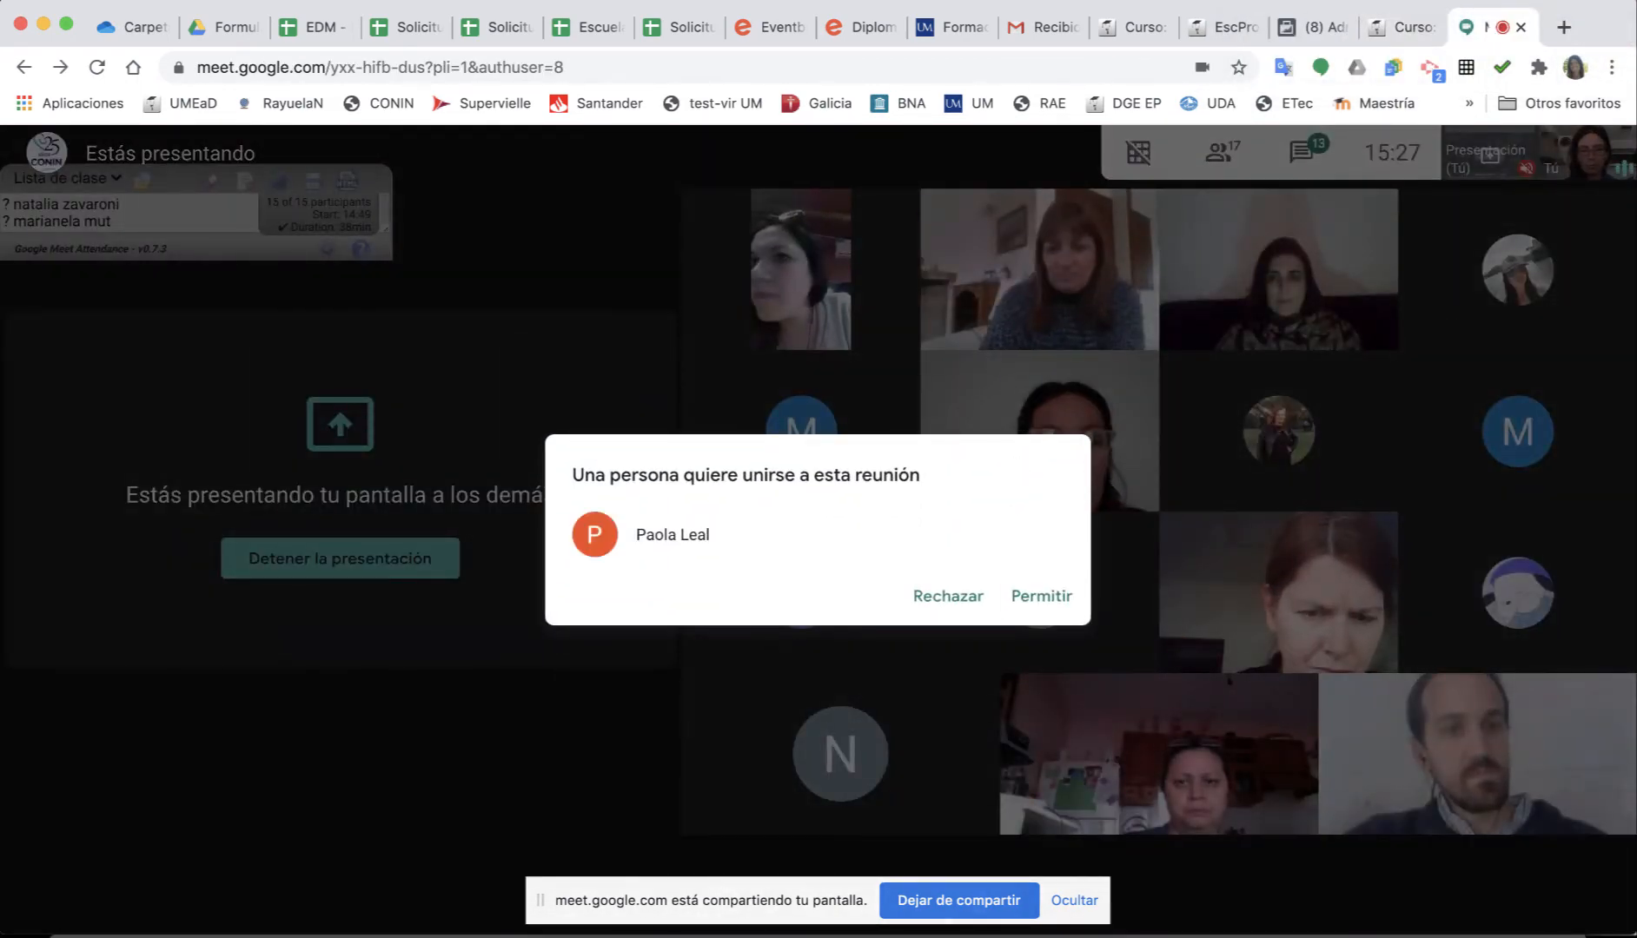
left_click(1036, 599)
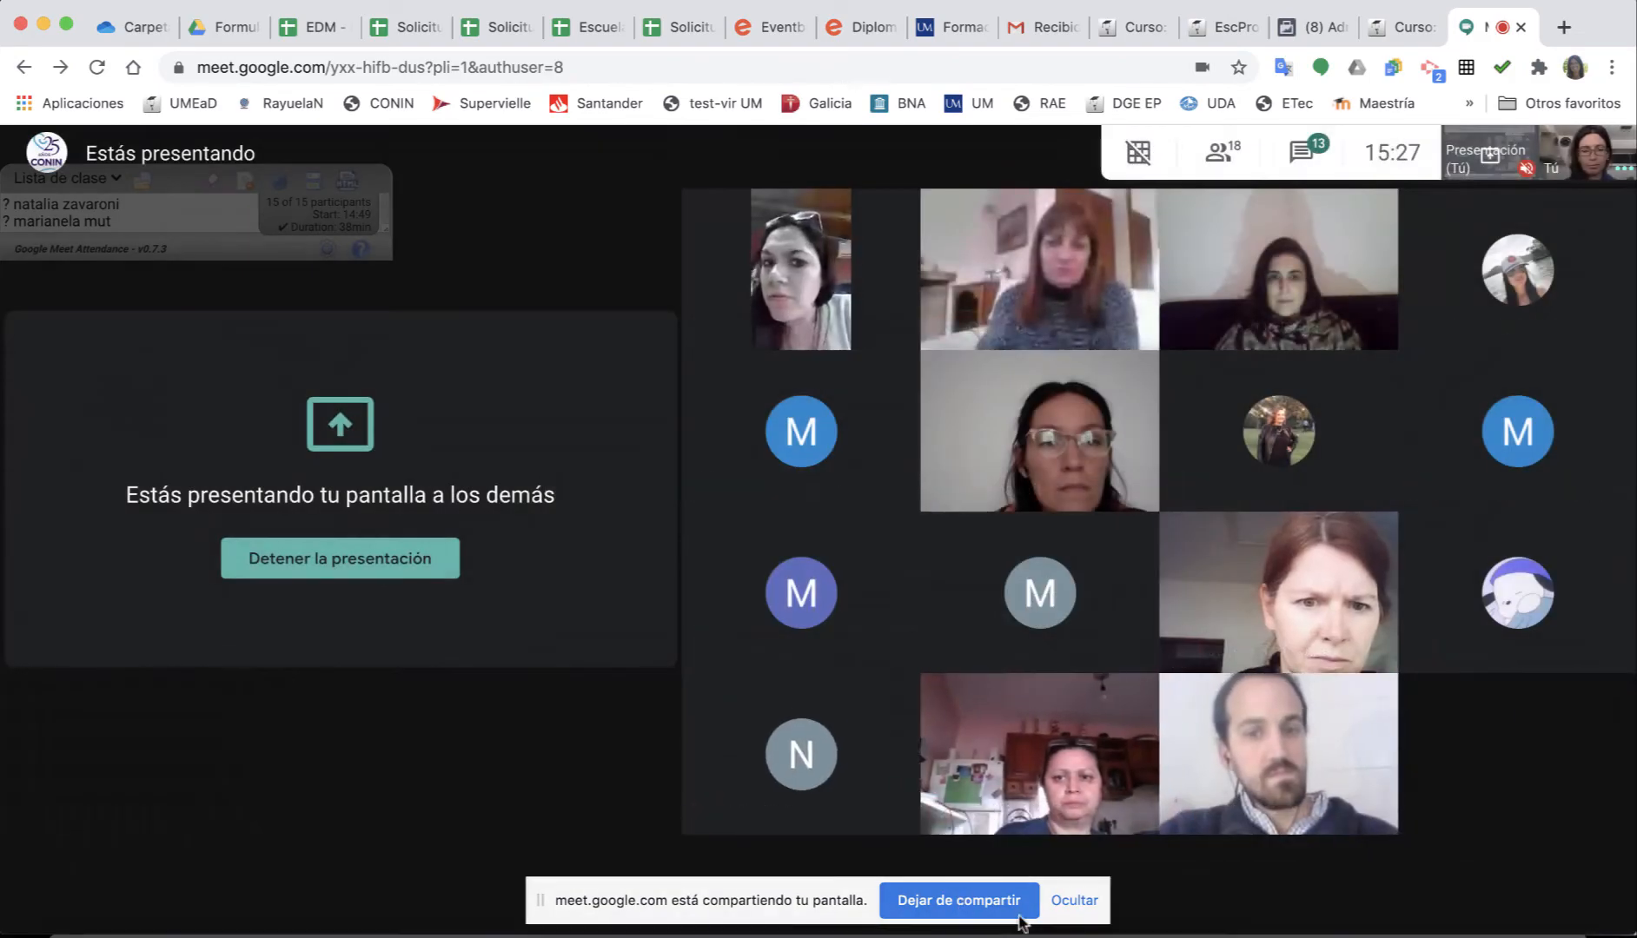
key("super+Tab")
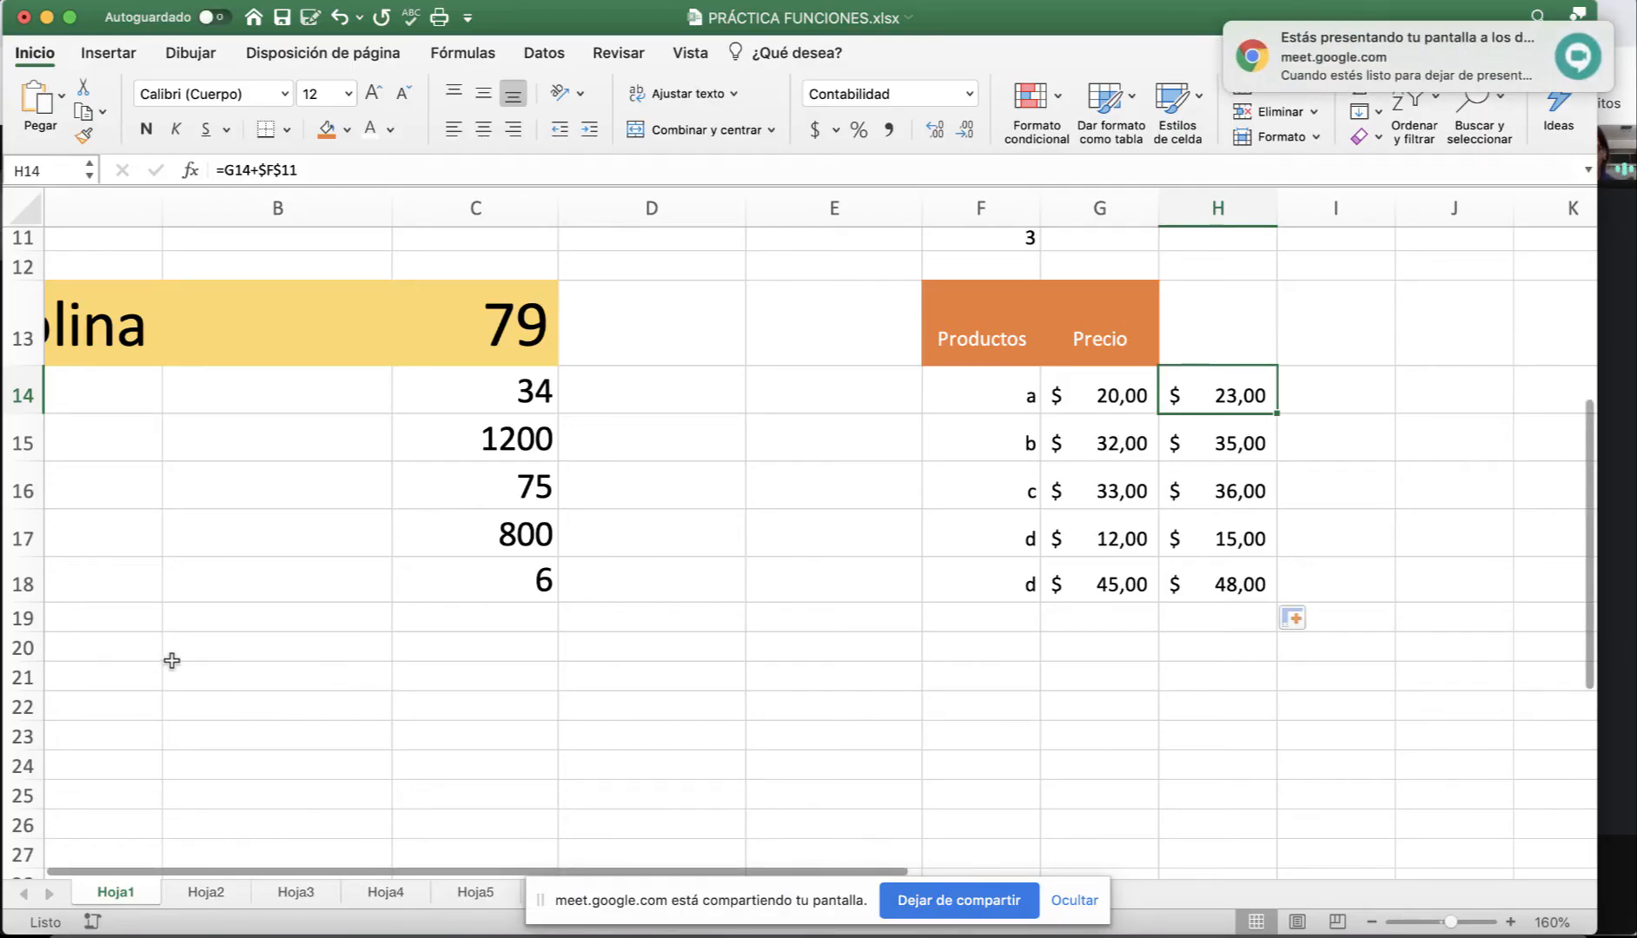
Paste the copied Moodle topics into G3:G6.
scroll(172, 661, "left", 2)
scroll(297, 537, "up", 8)
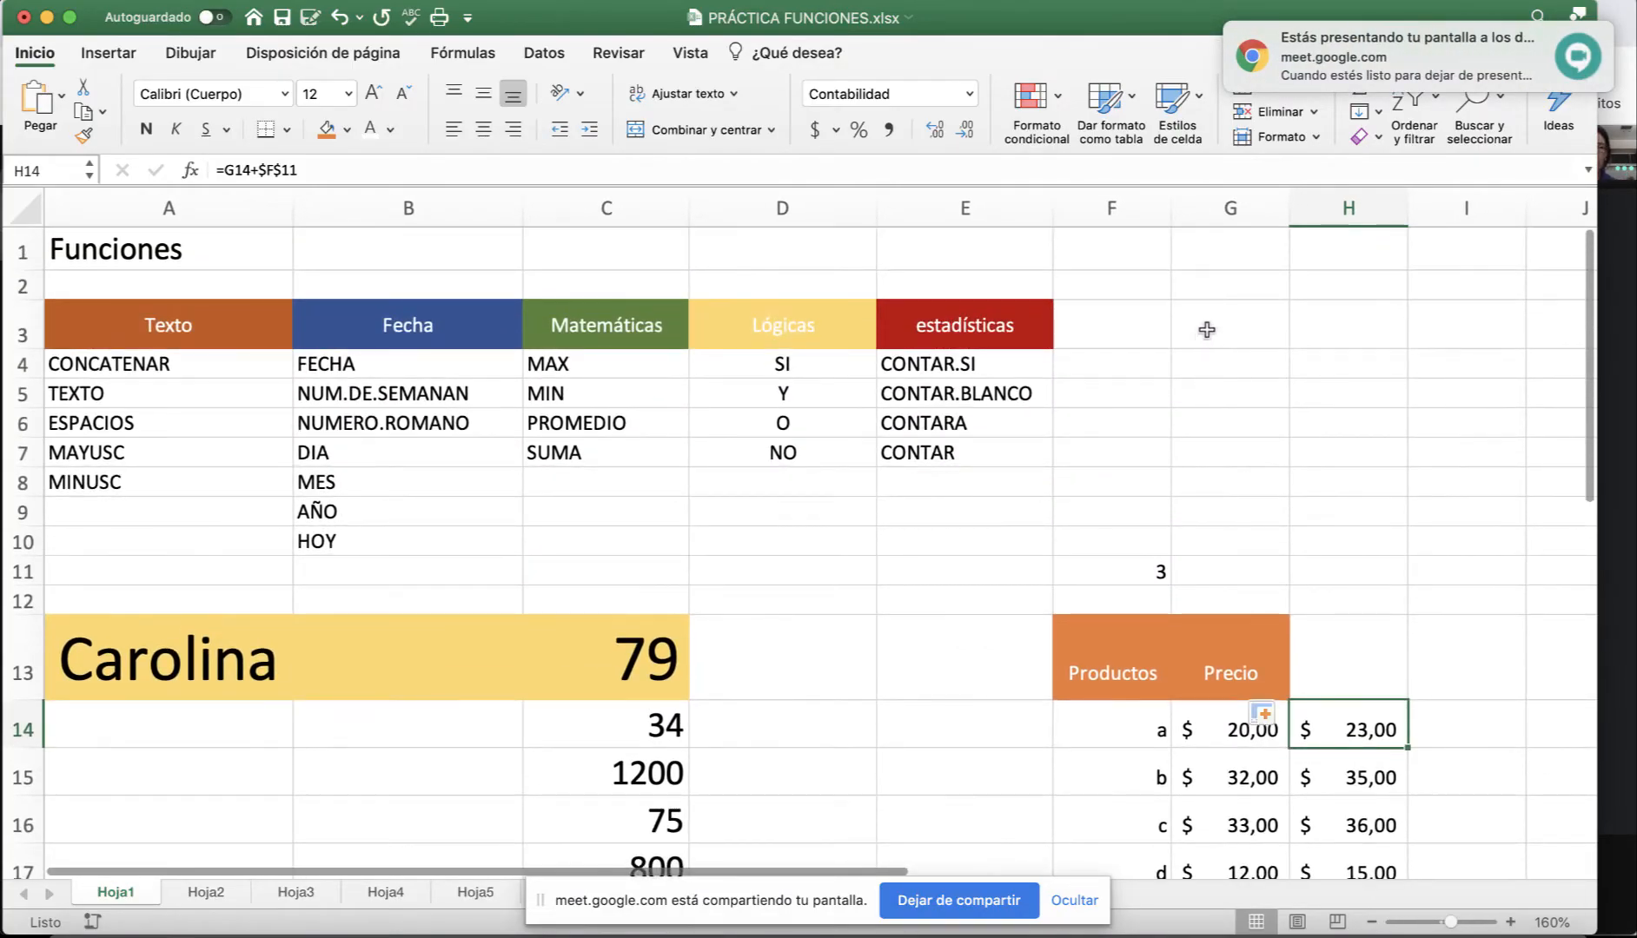
left_click(1207, 329)
key("super+v")
left_click(1149, 491)
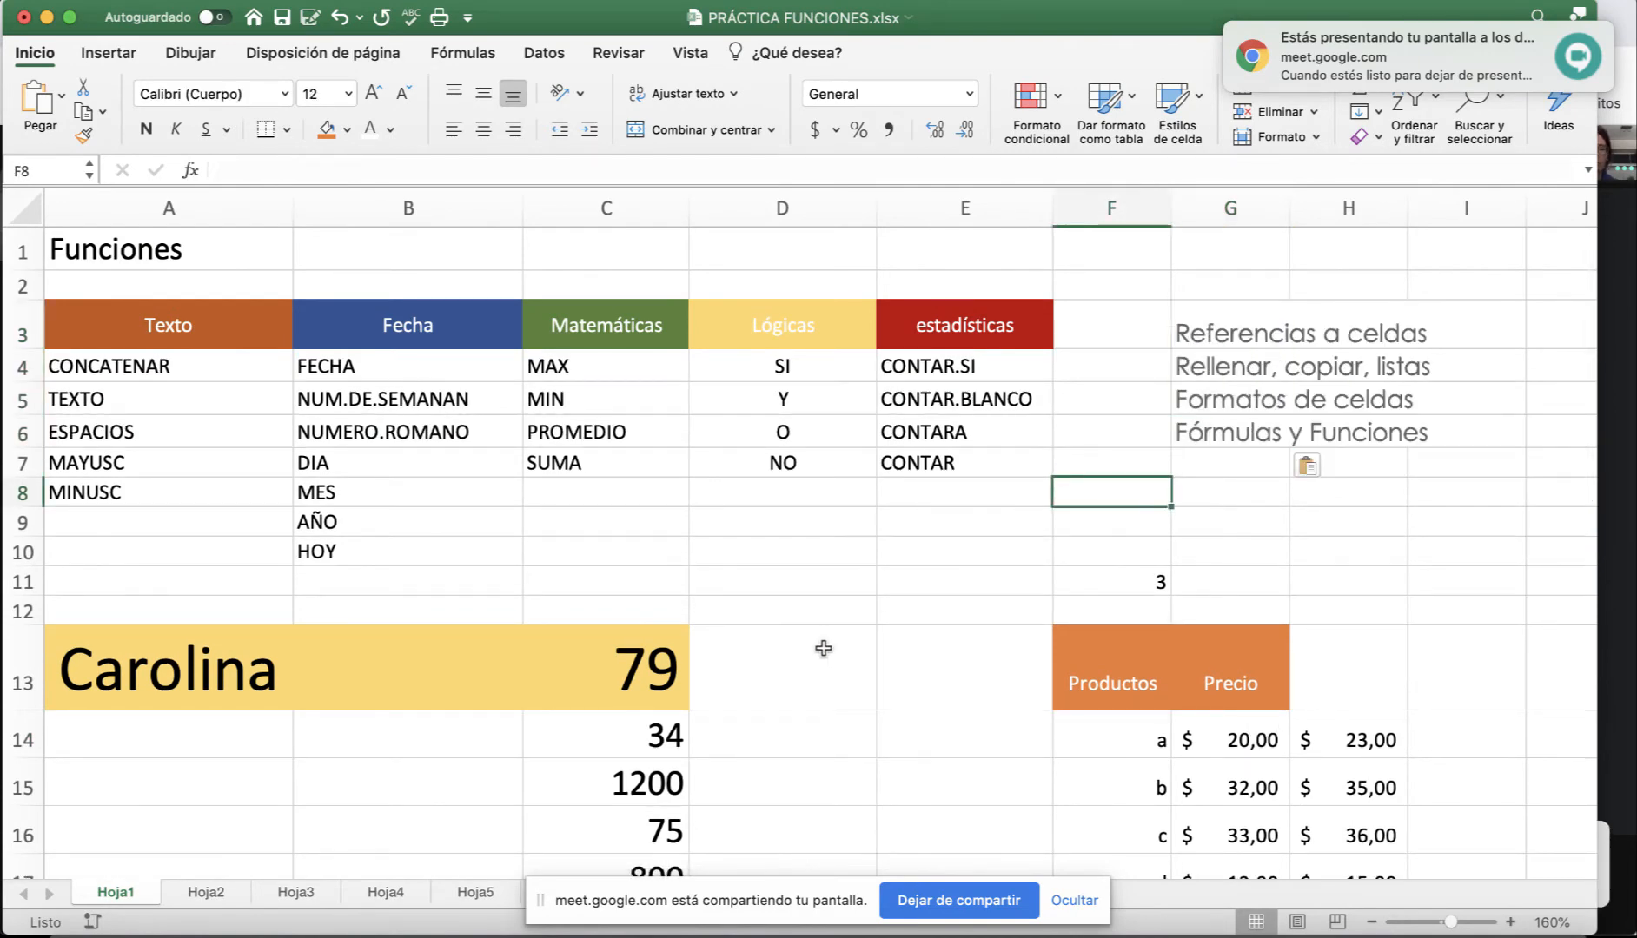
Select the Rellenar, copiar, listas topic line and scroll back to column A and rows 19–31.
scroll(823, 648, "down", 4)
scroll(906, 629, "right", 2)
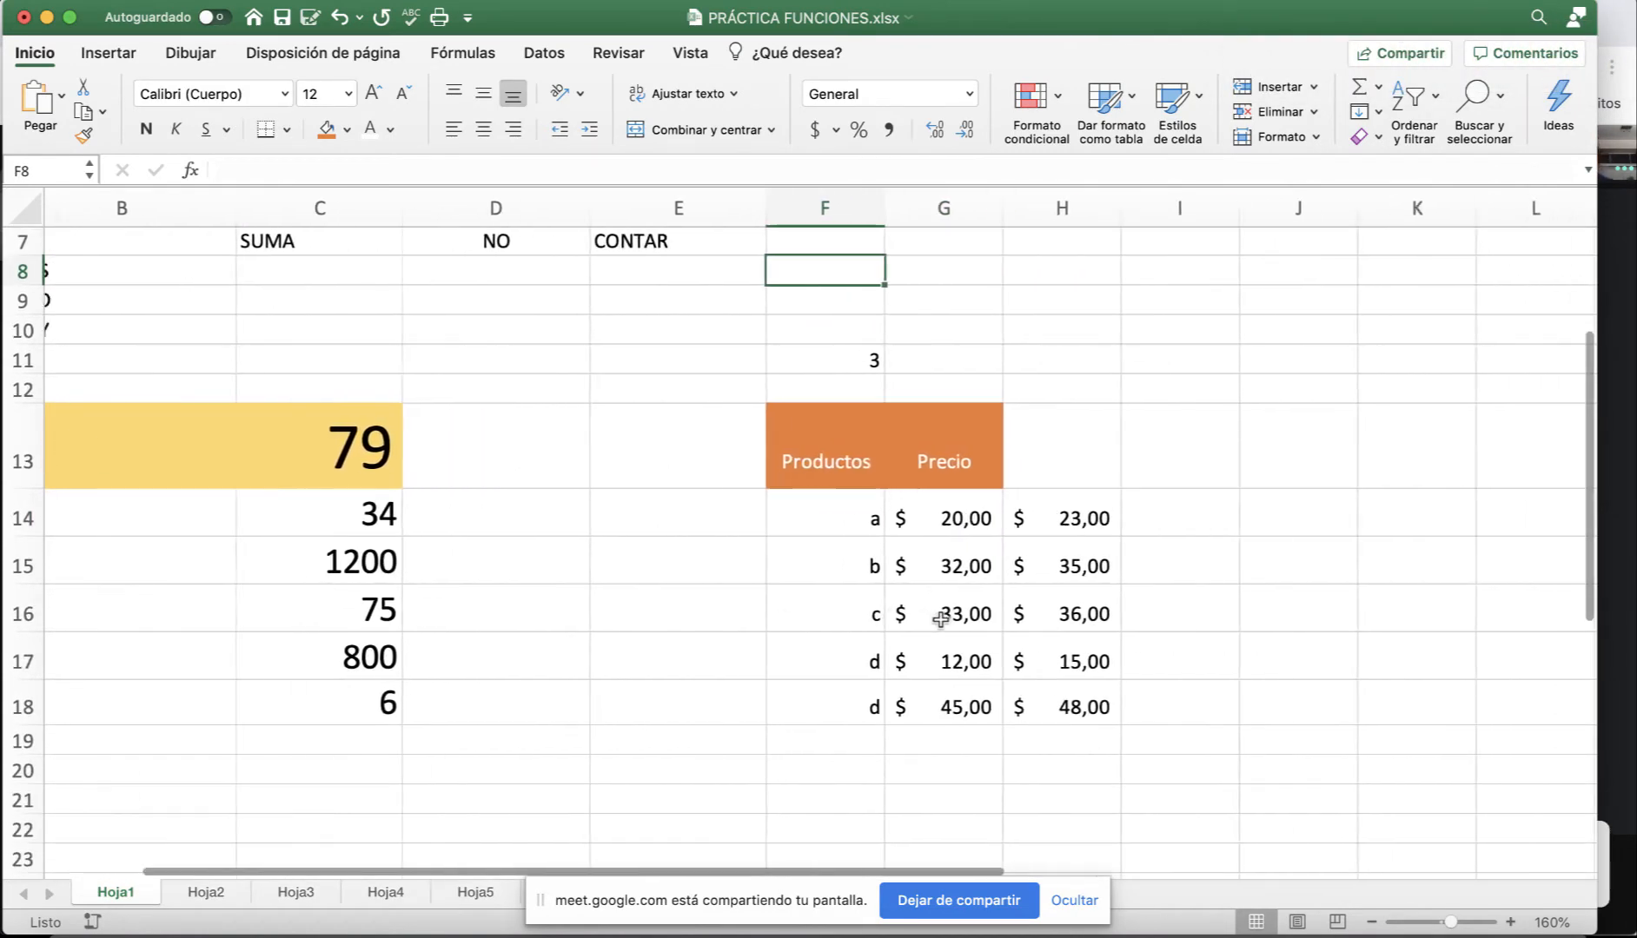
scroll(940, 619, "right", 1)
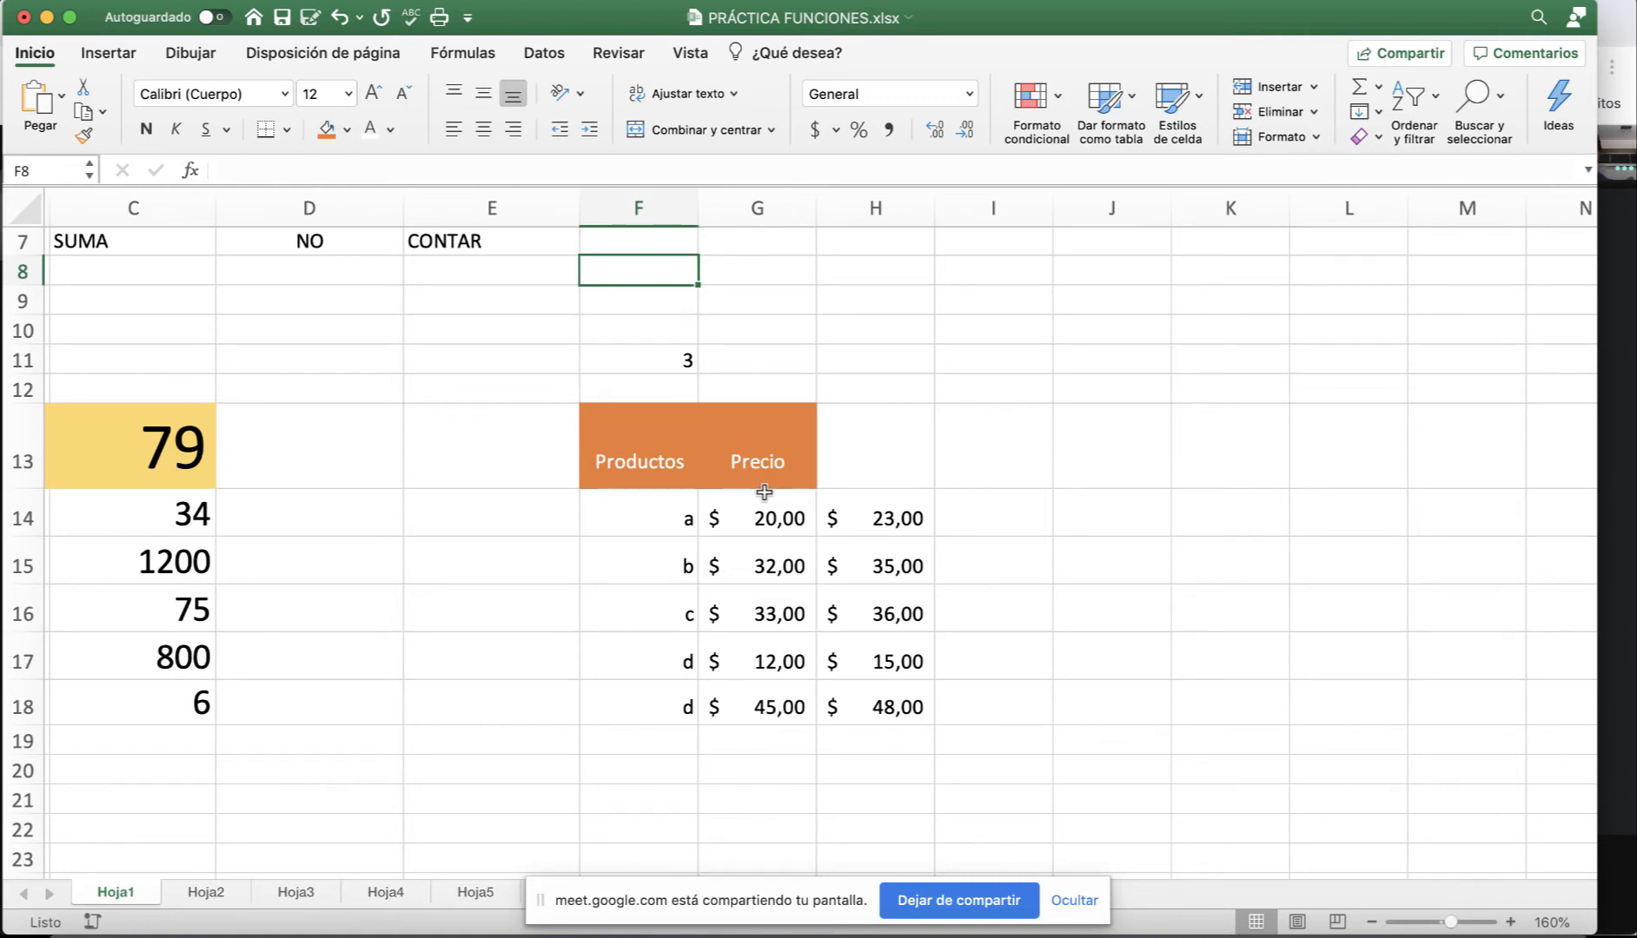
scroll(782, 486, "right", 1)
scroll(786, 498, "up", 5)
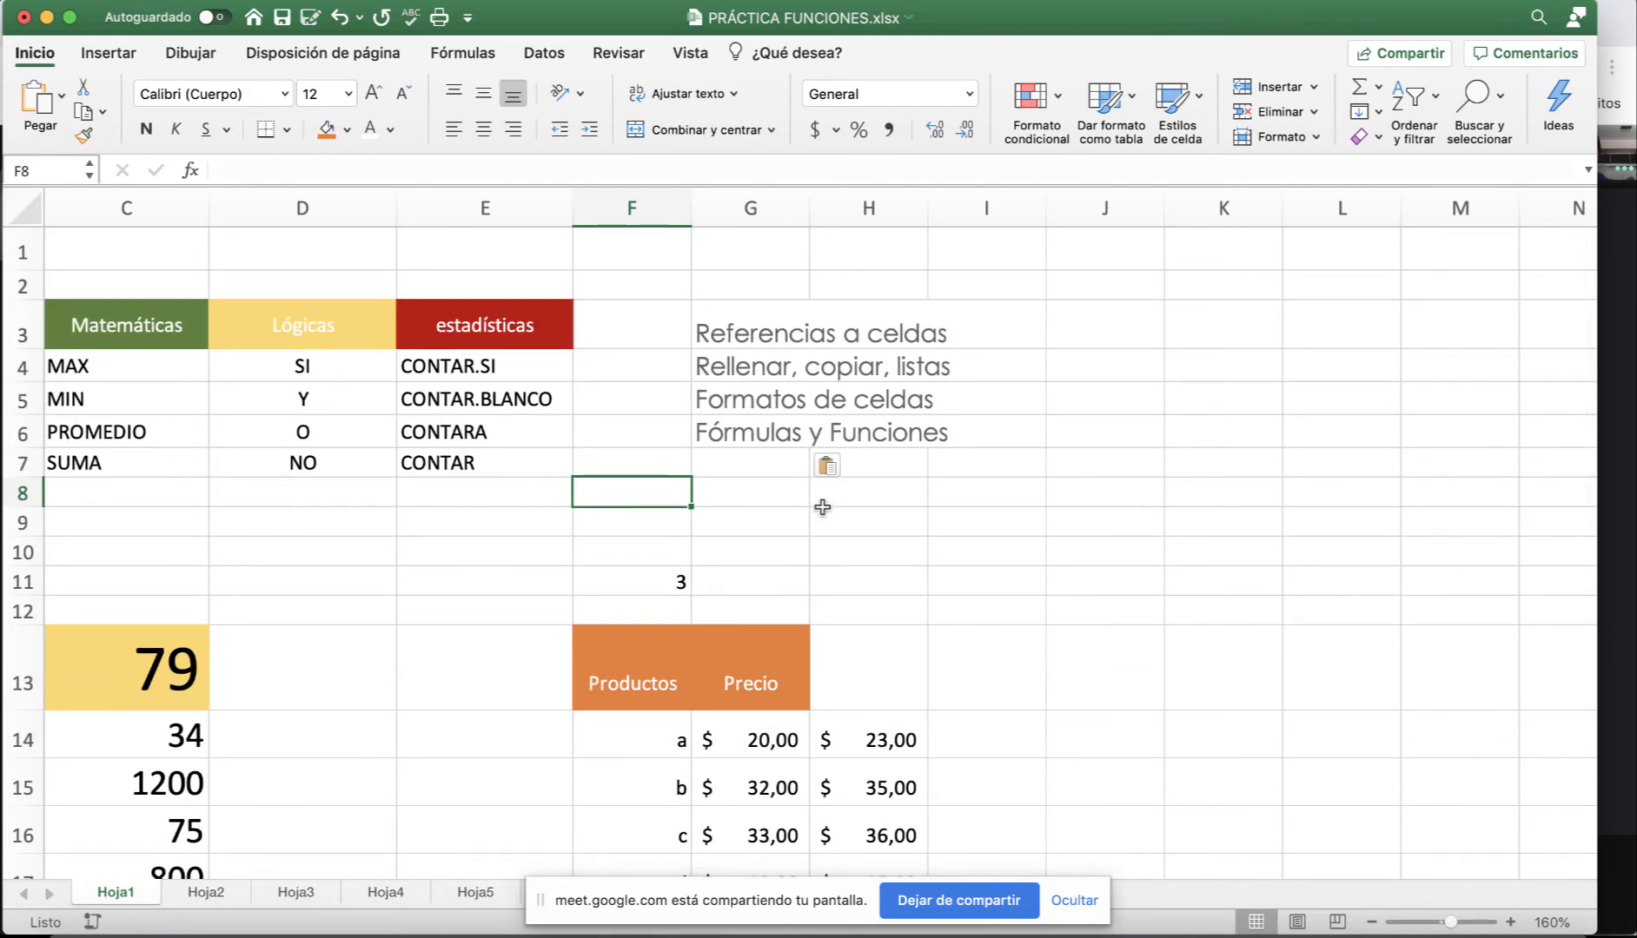
scroll(876, 557, "down", 5)
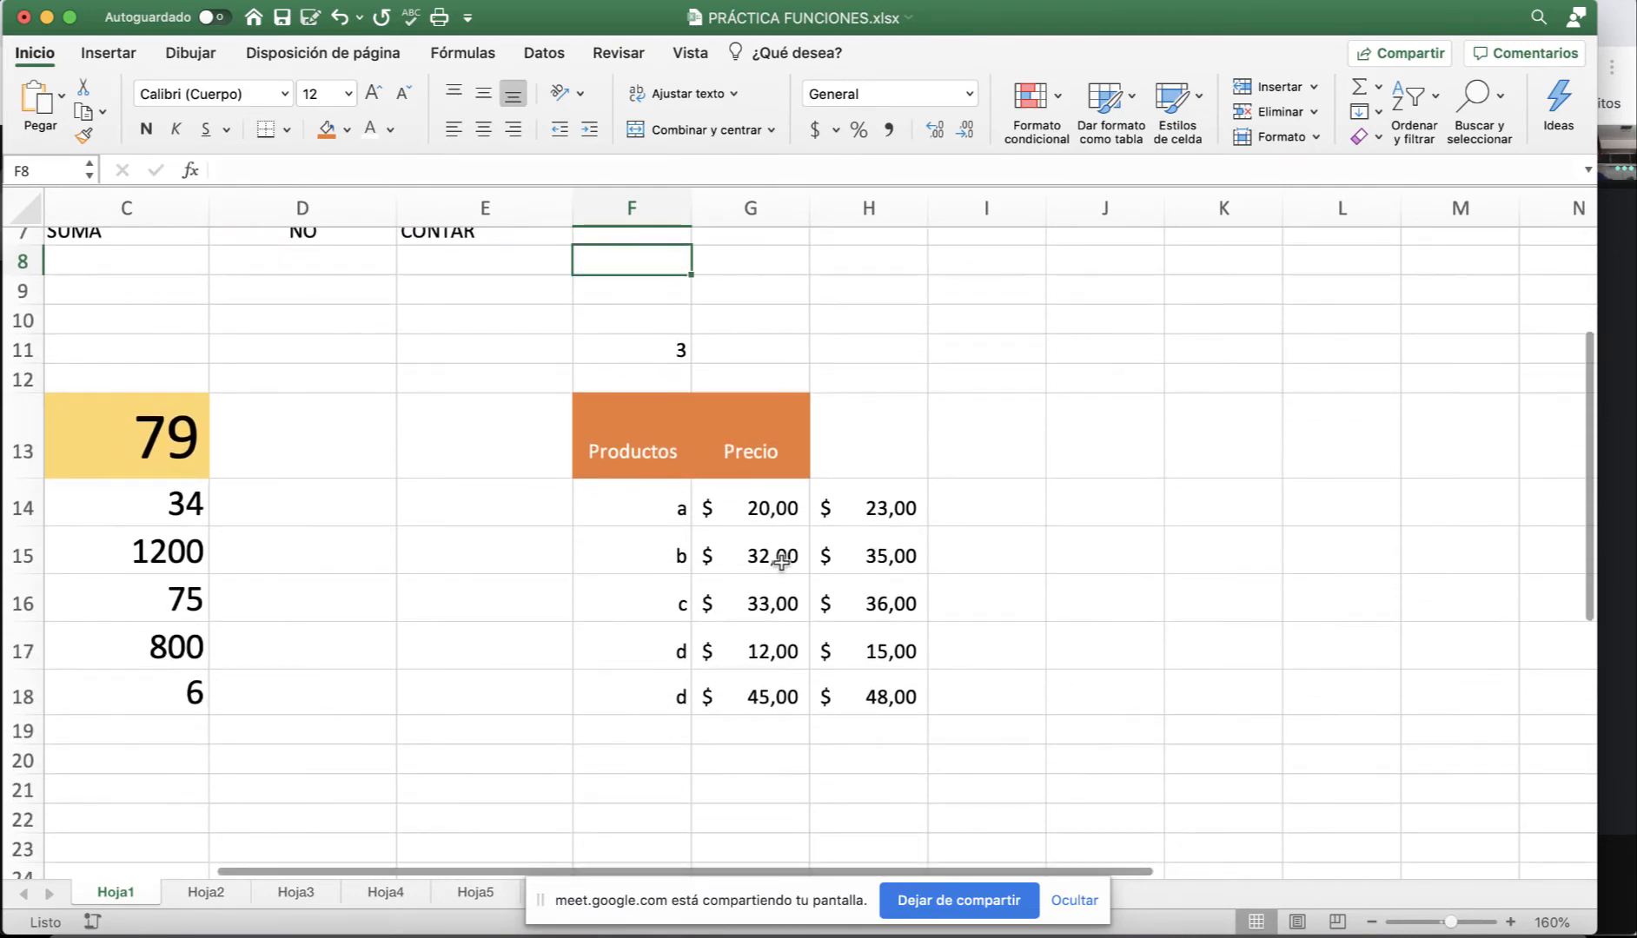
scroll(768, 562, "up", 5)
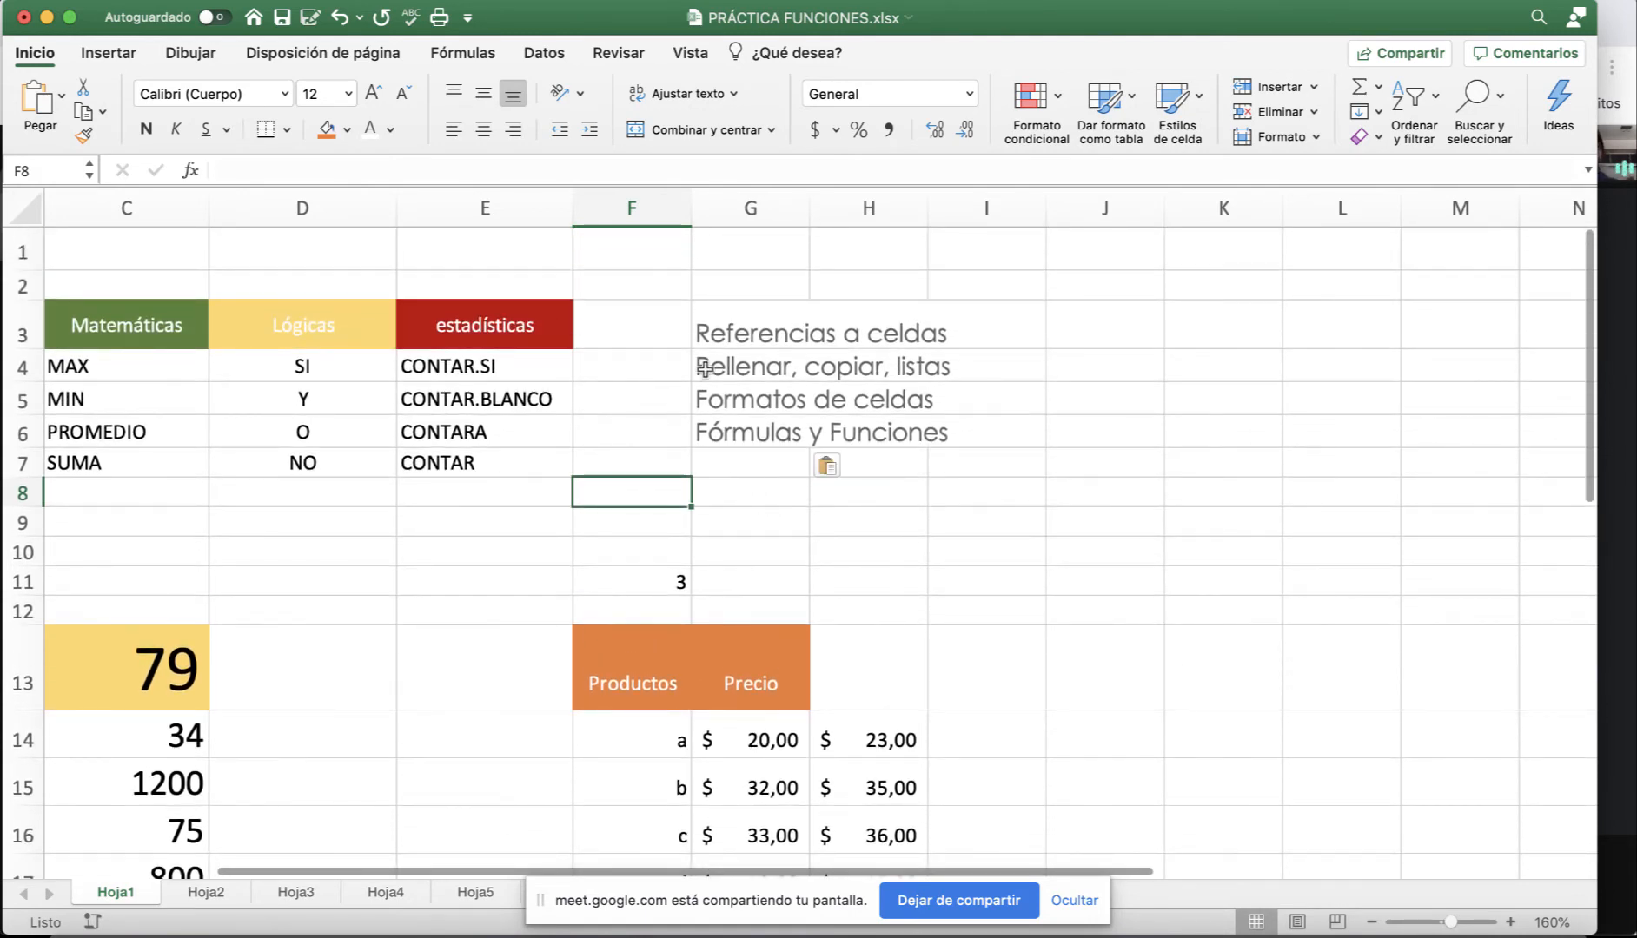
left_click(705, 371)
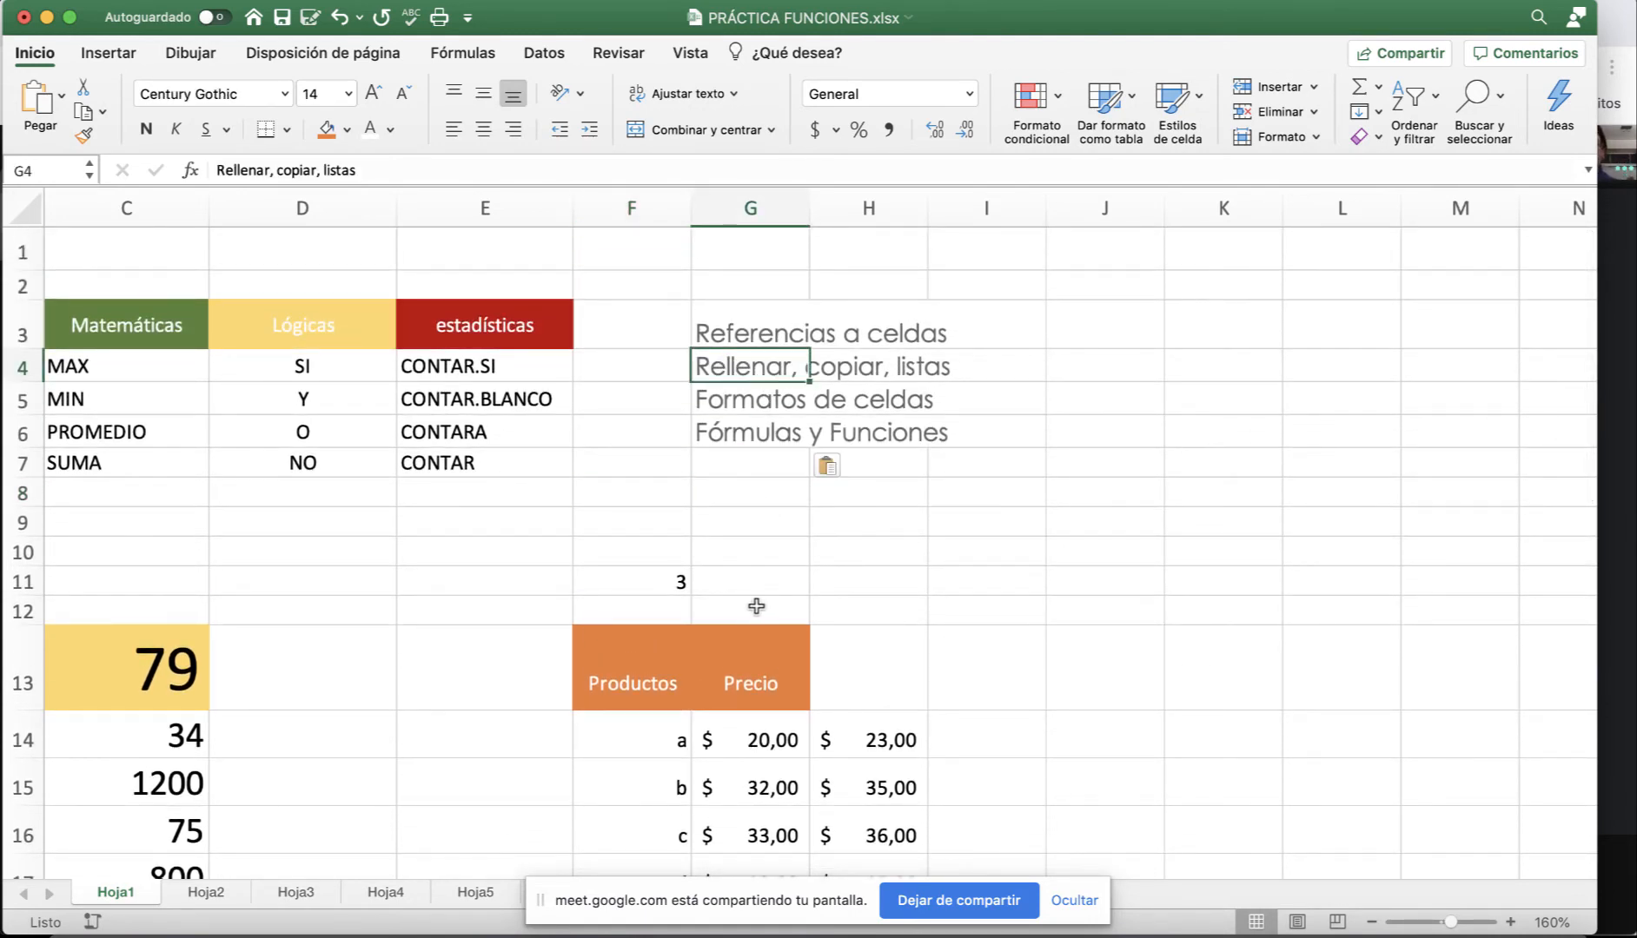
scroll(756, 605, "down", 8)
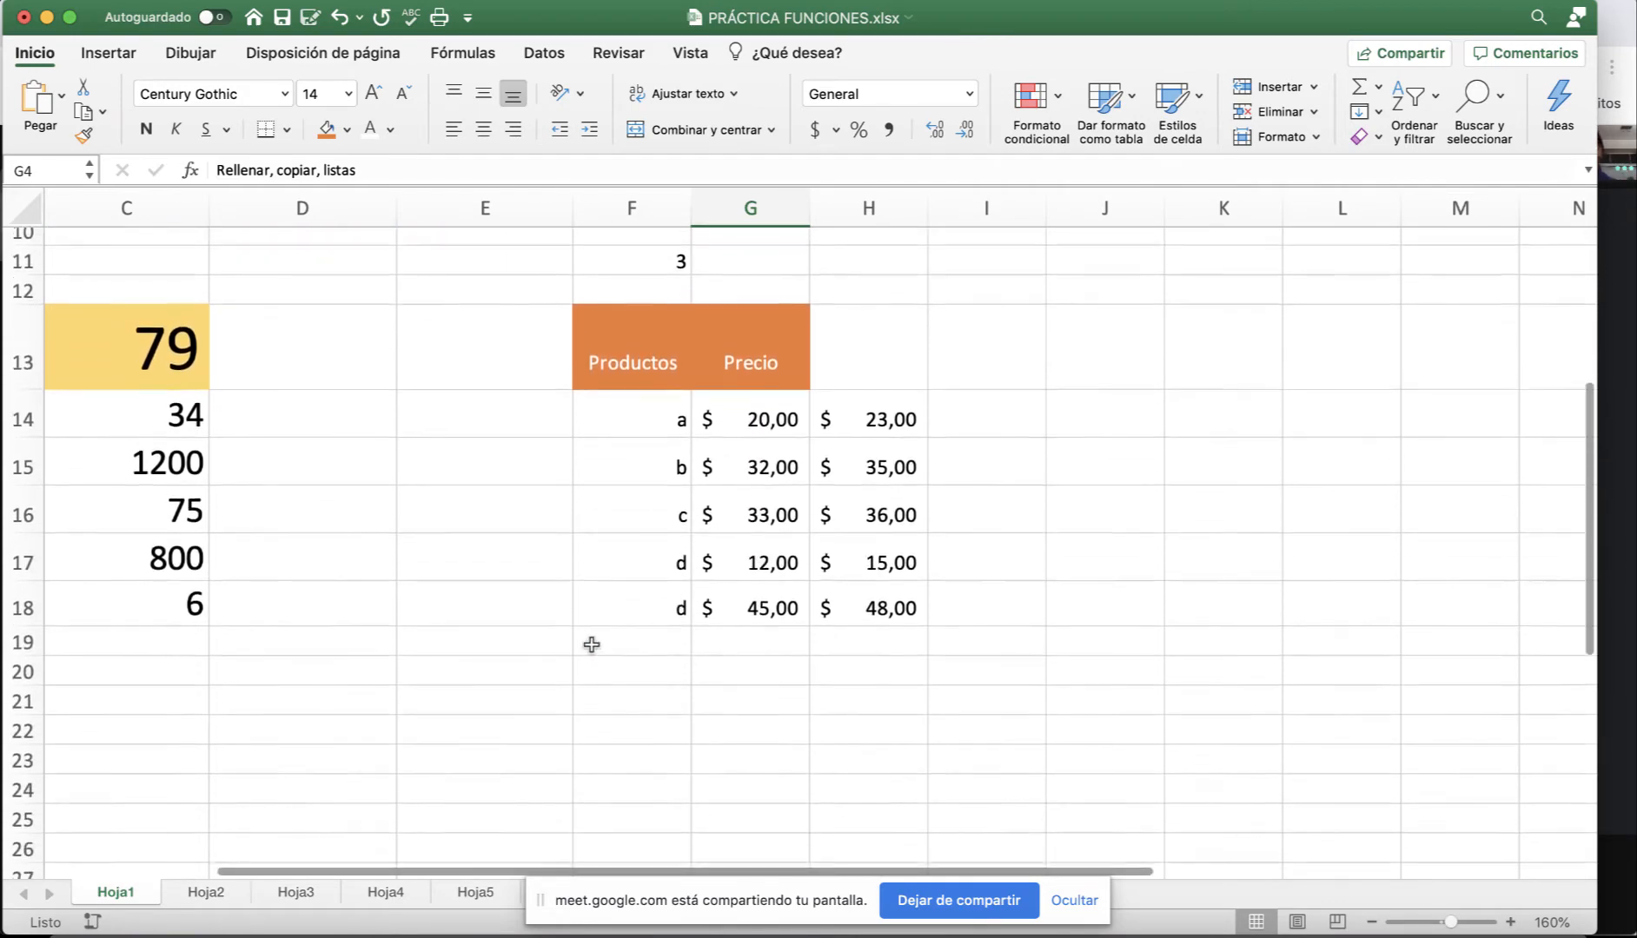
scroll(593, 641, "left", 5)
scroll(592, 642, "down", 1)
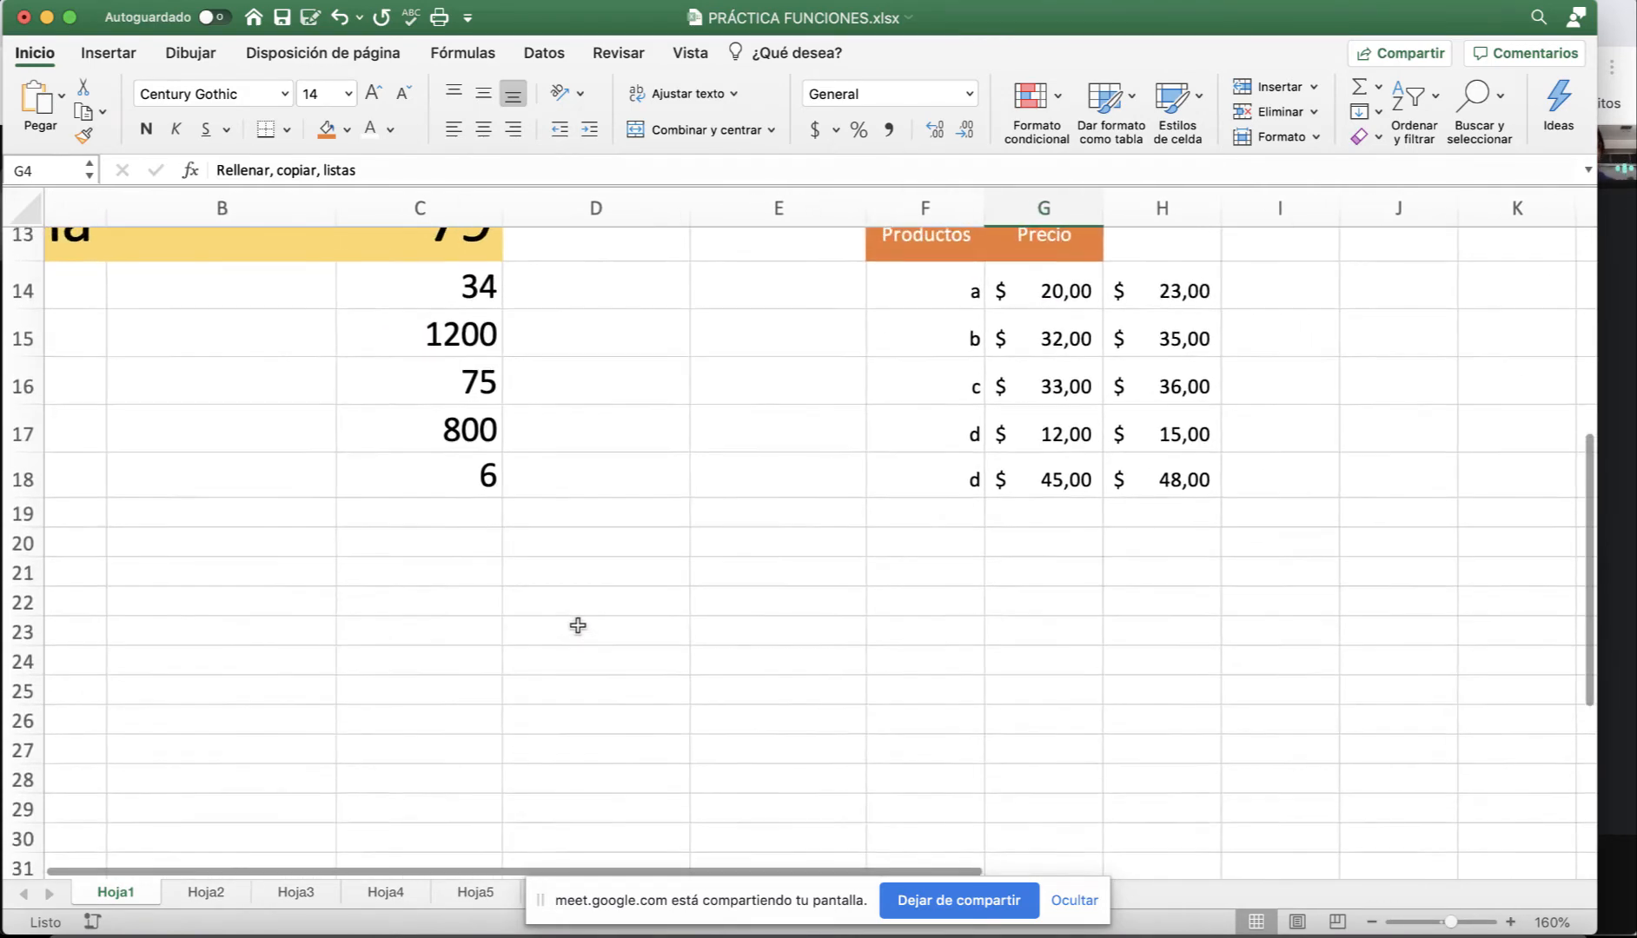
scroll(591, 621, "left", 3)
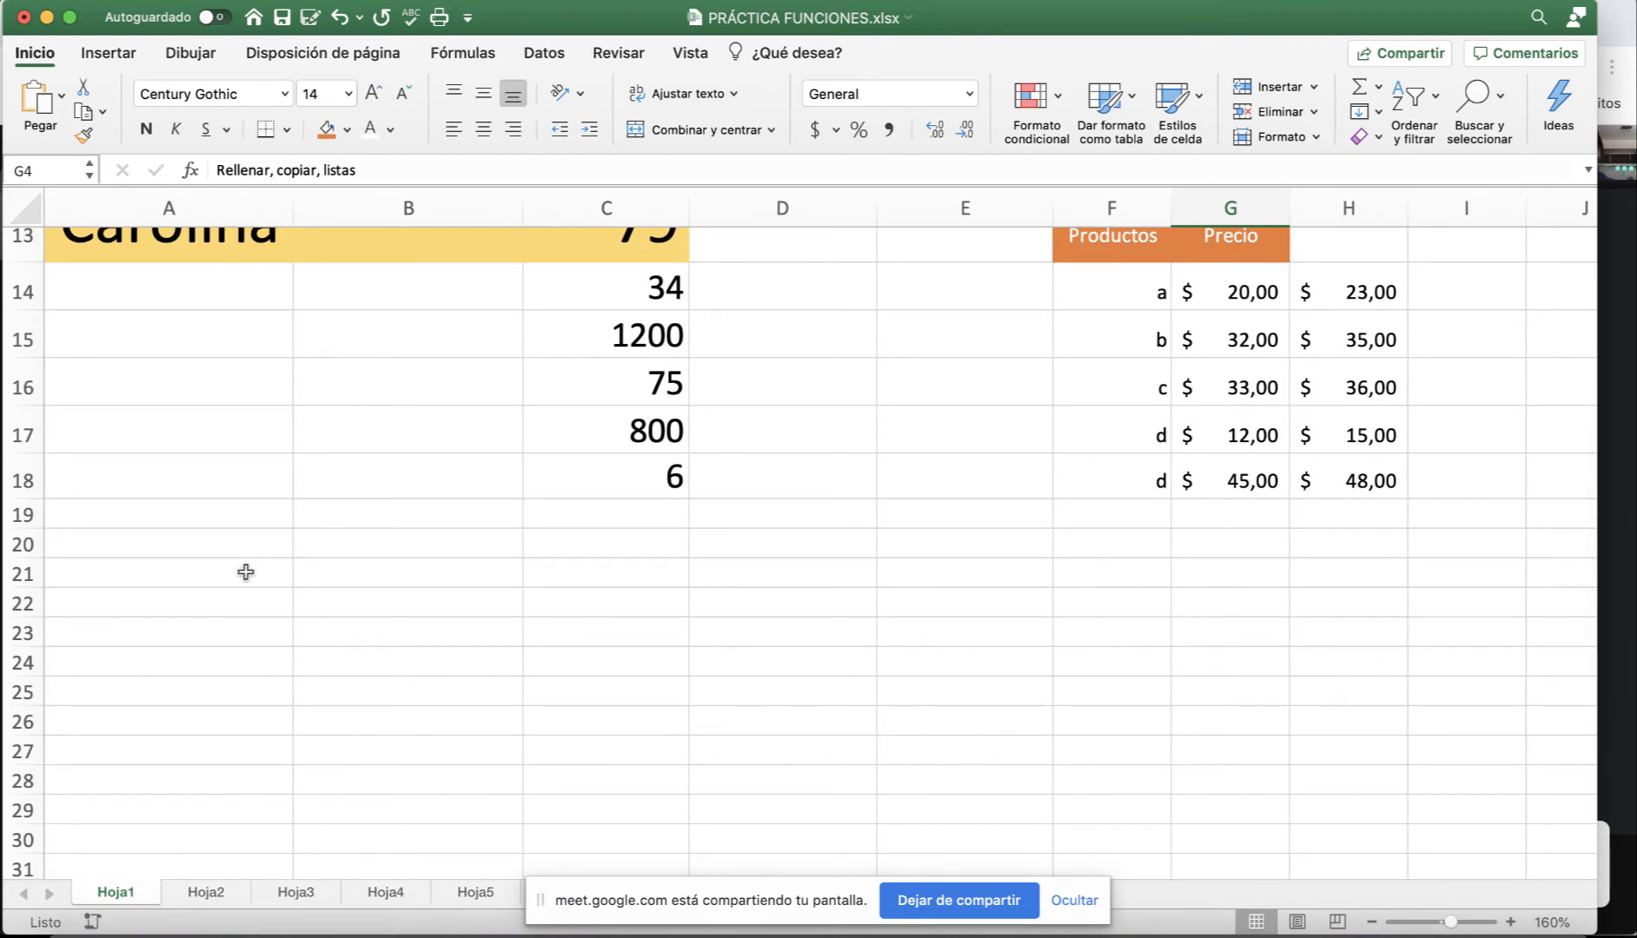
Enter Enero in A21 and autofill the months down to A37, wrapping back to Enero–Mayo.
left_click(246, 572)
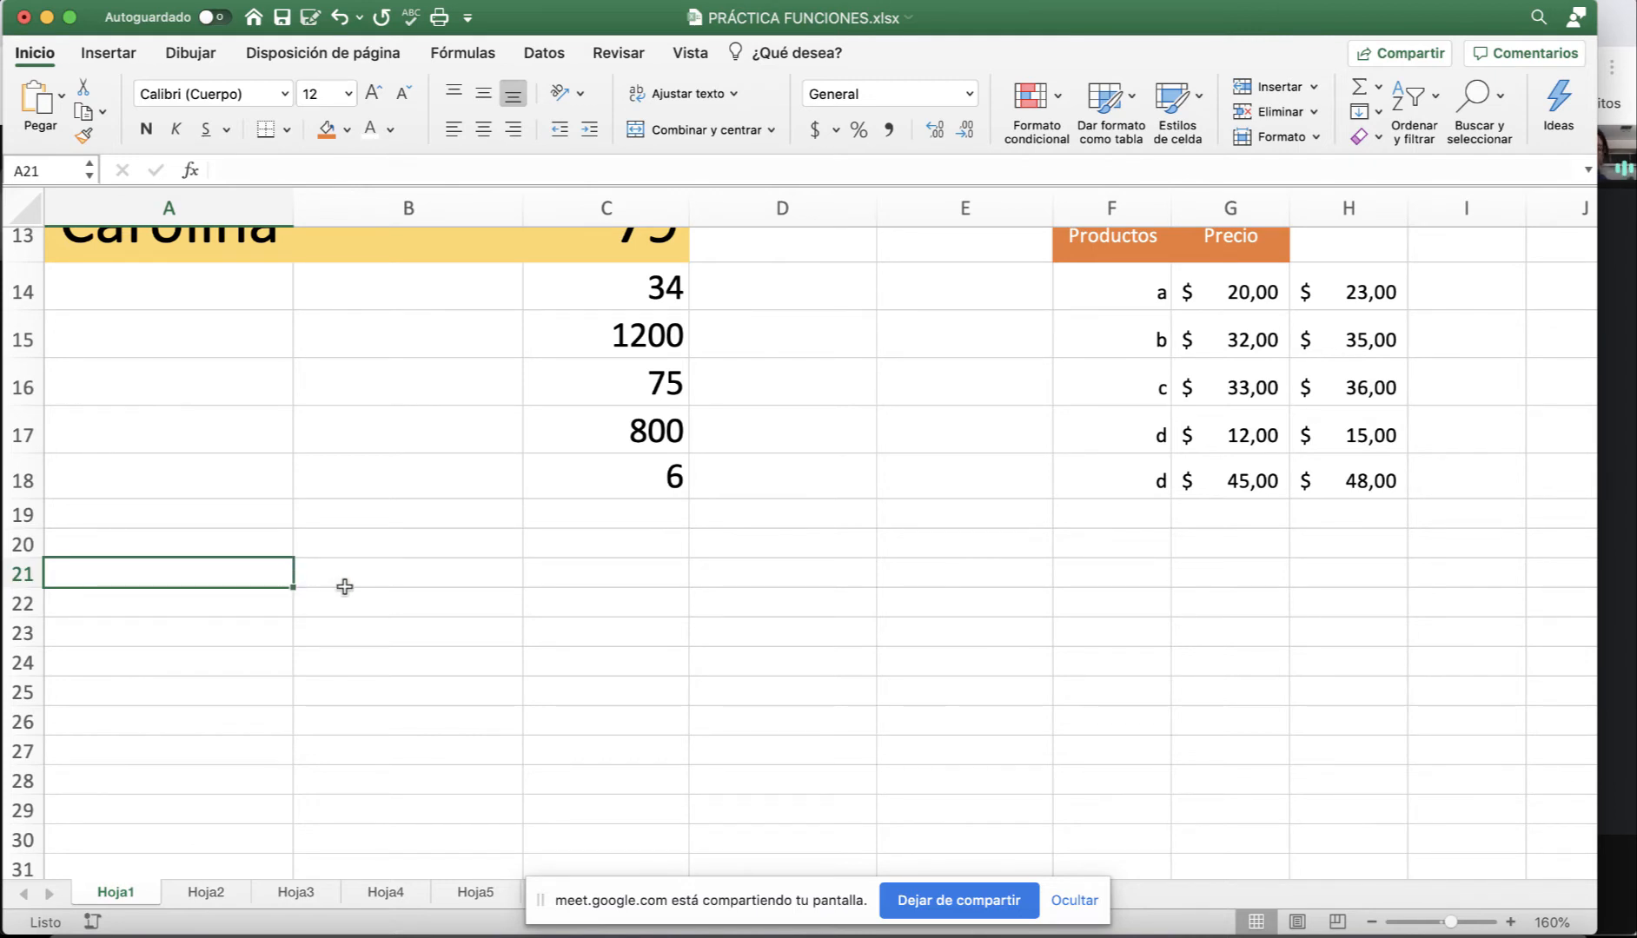
type("Ene")
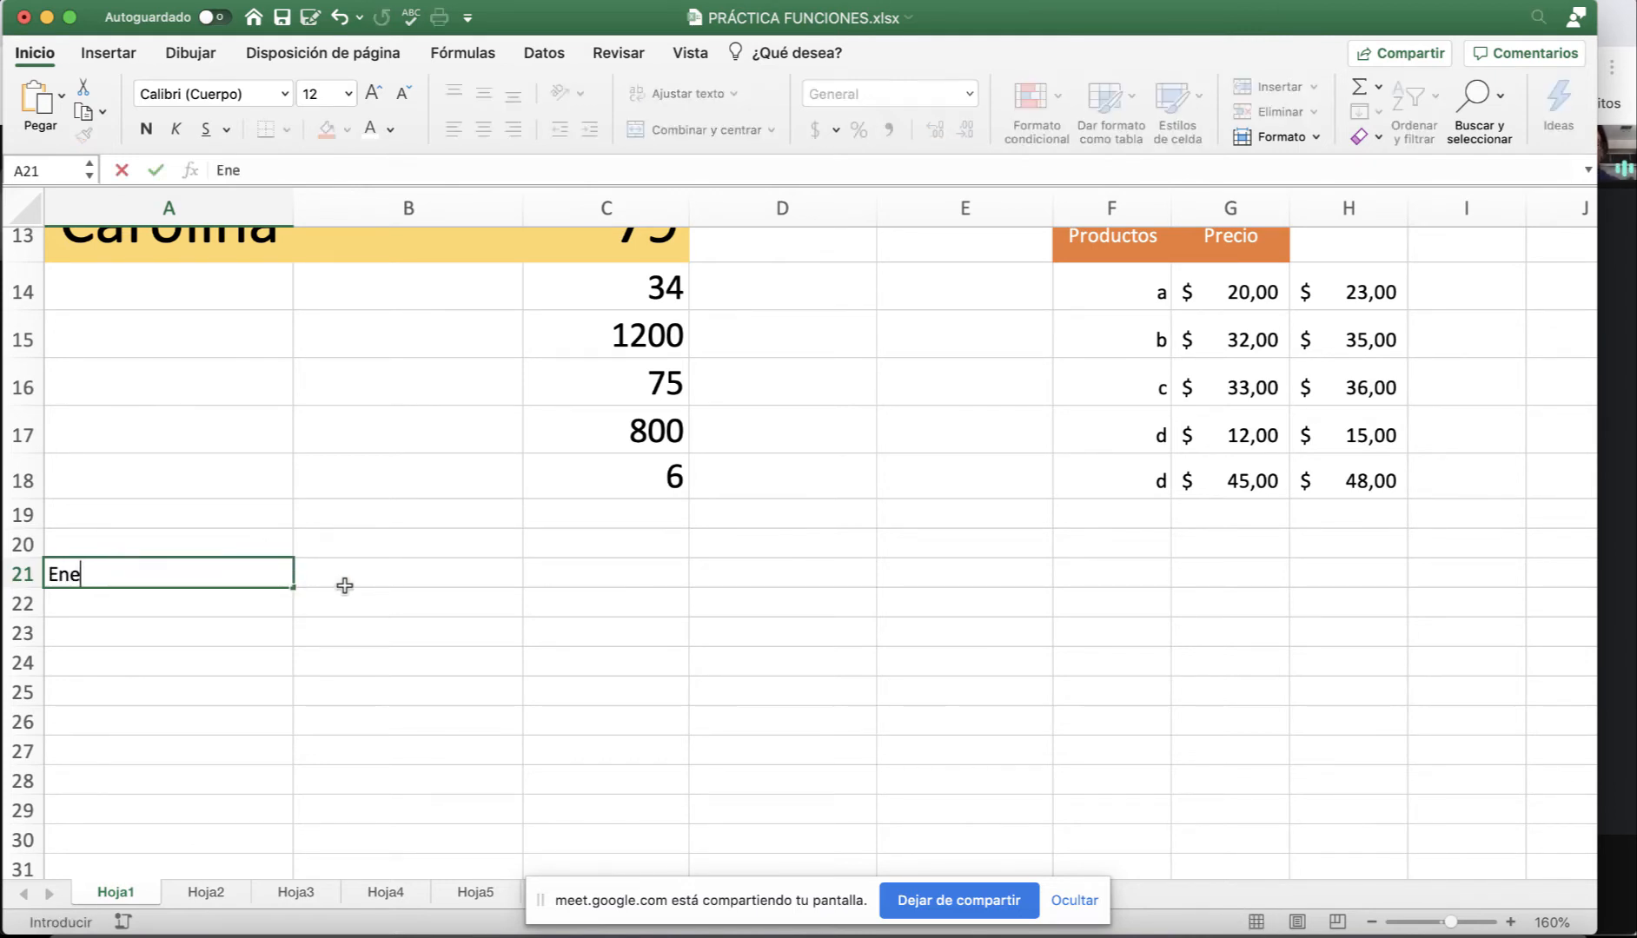
type("ro")
key("Return")
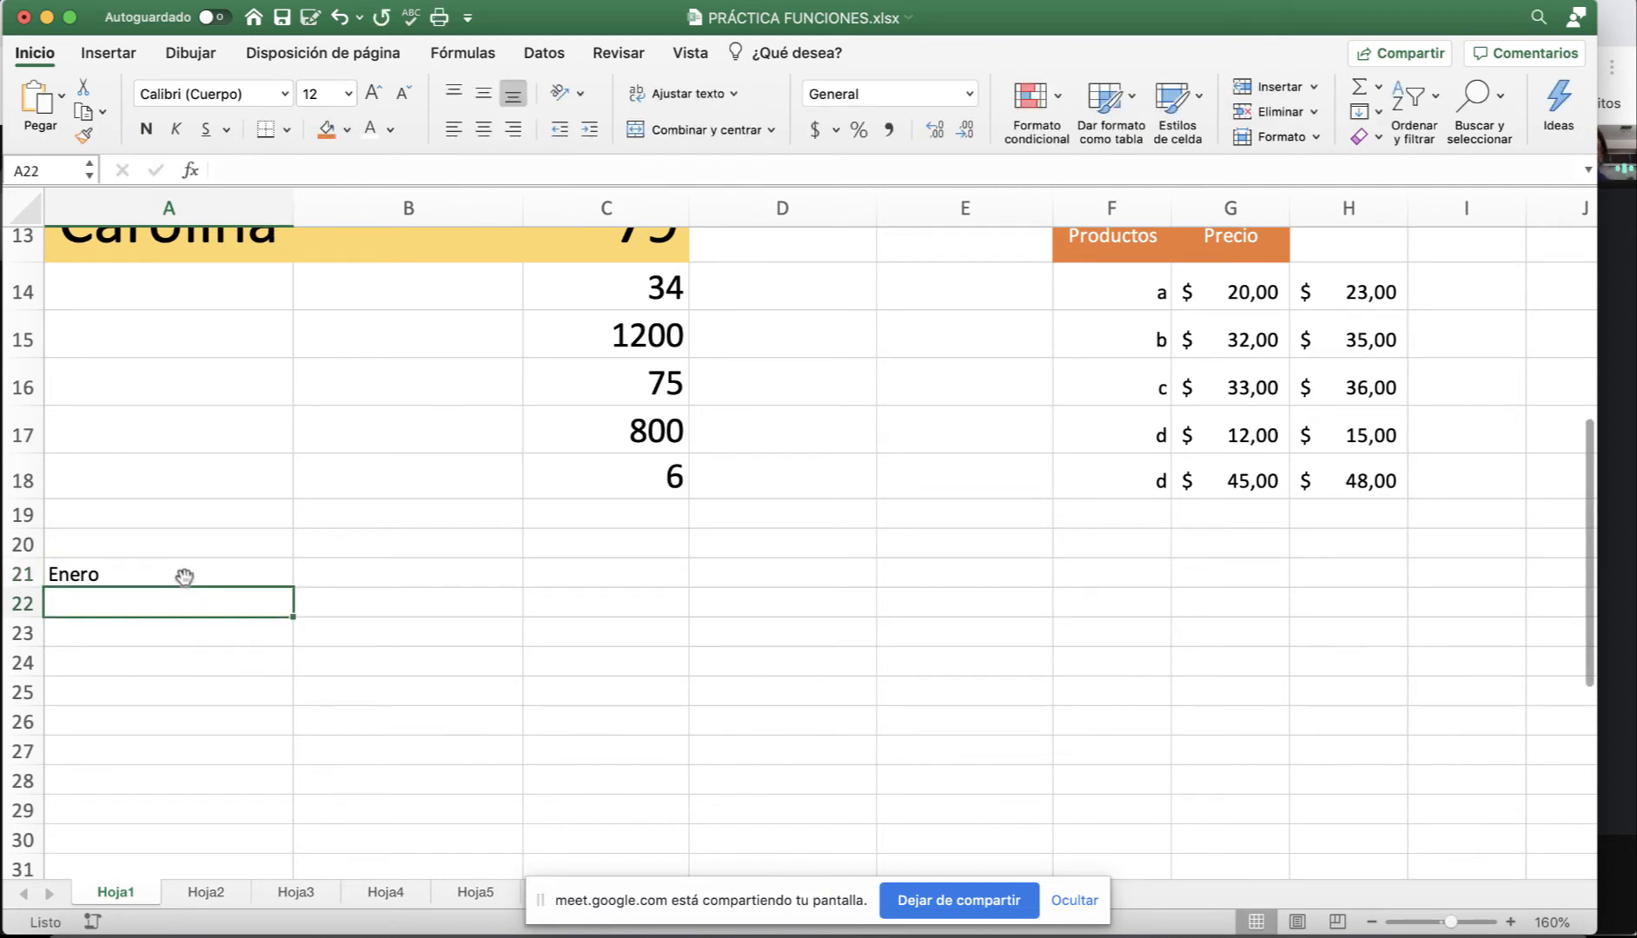
left_click(184, 575)
left_click_drag(292, 590, 291, 780)
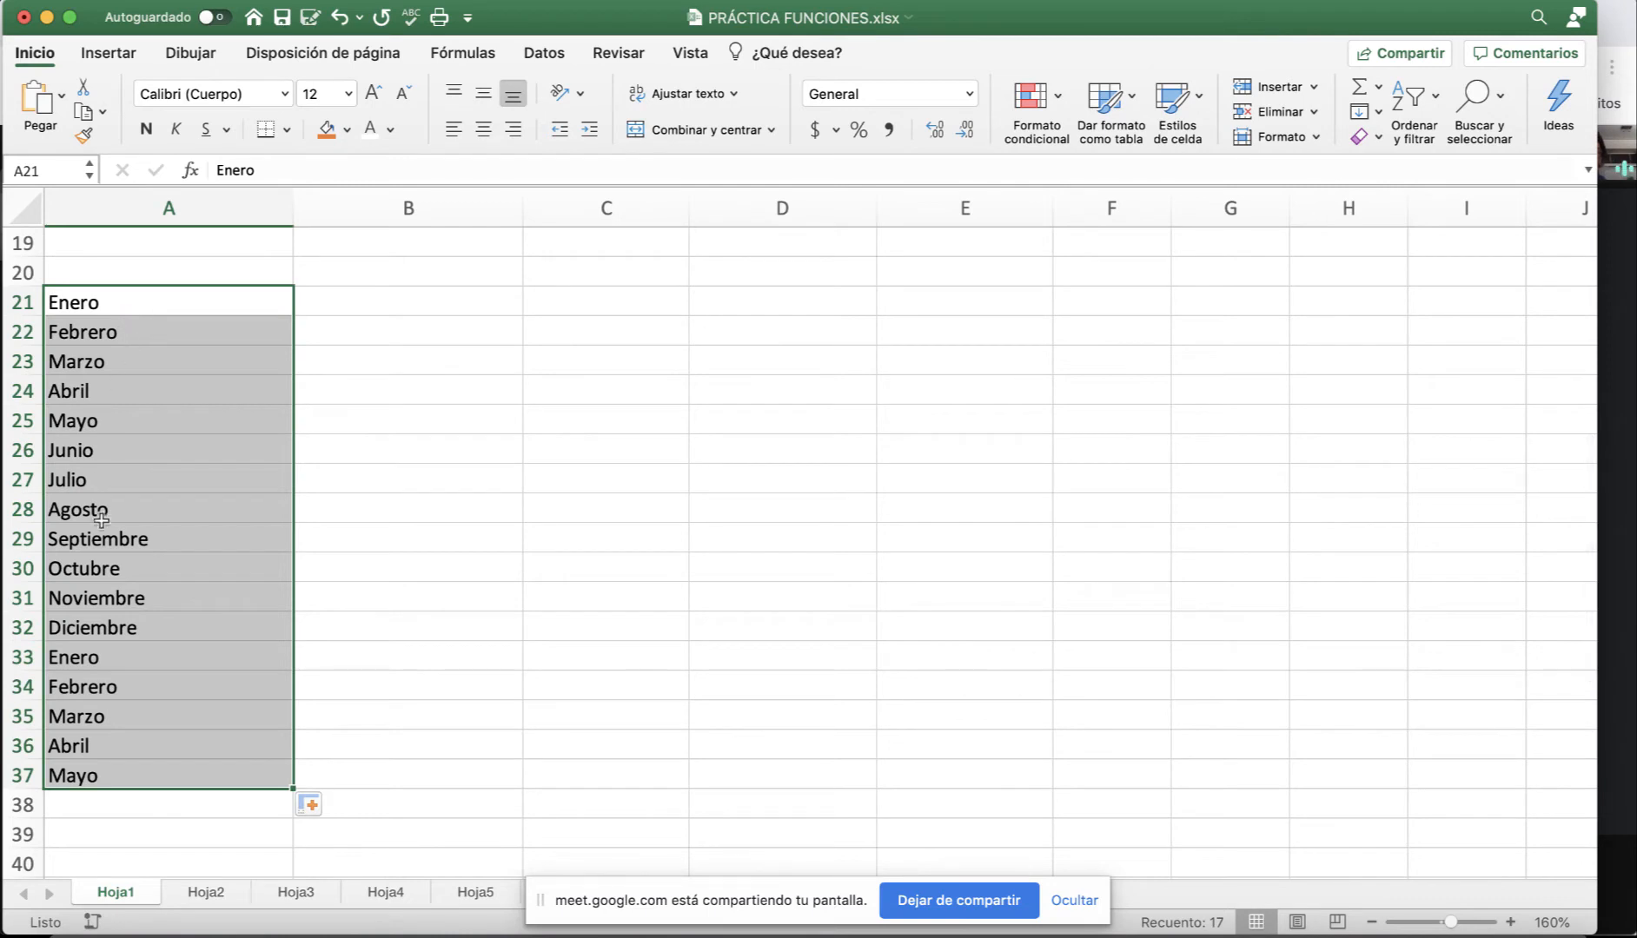
Enter Lunes in B21 and autofill the weekdays down to B32.
left_click(398, 302)
type("Lunes")
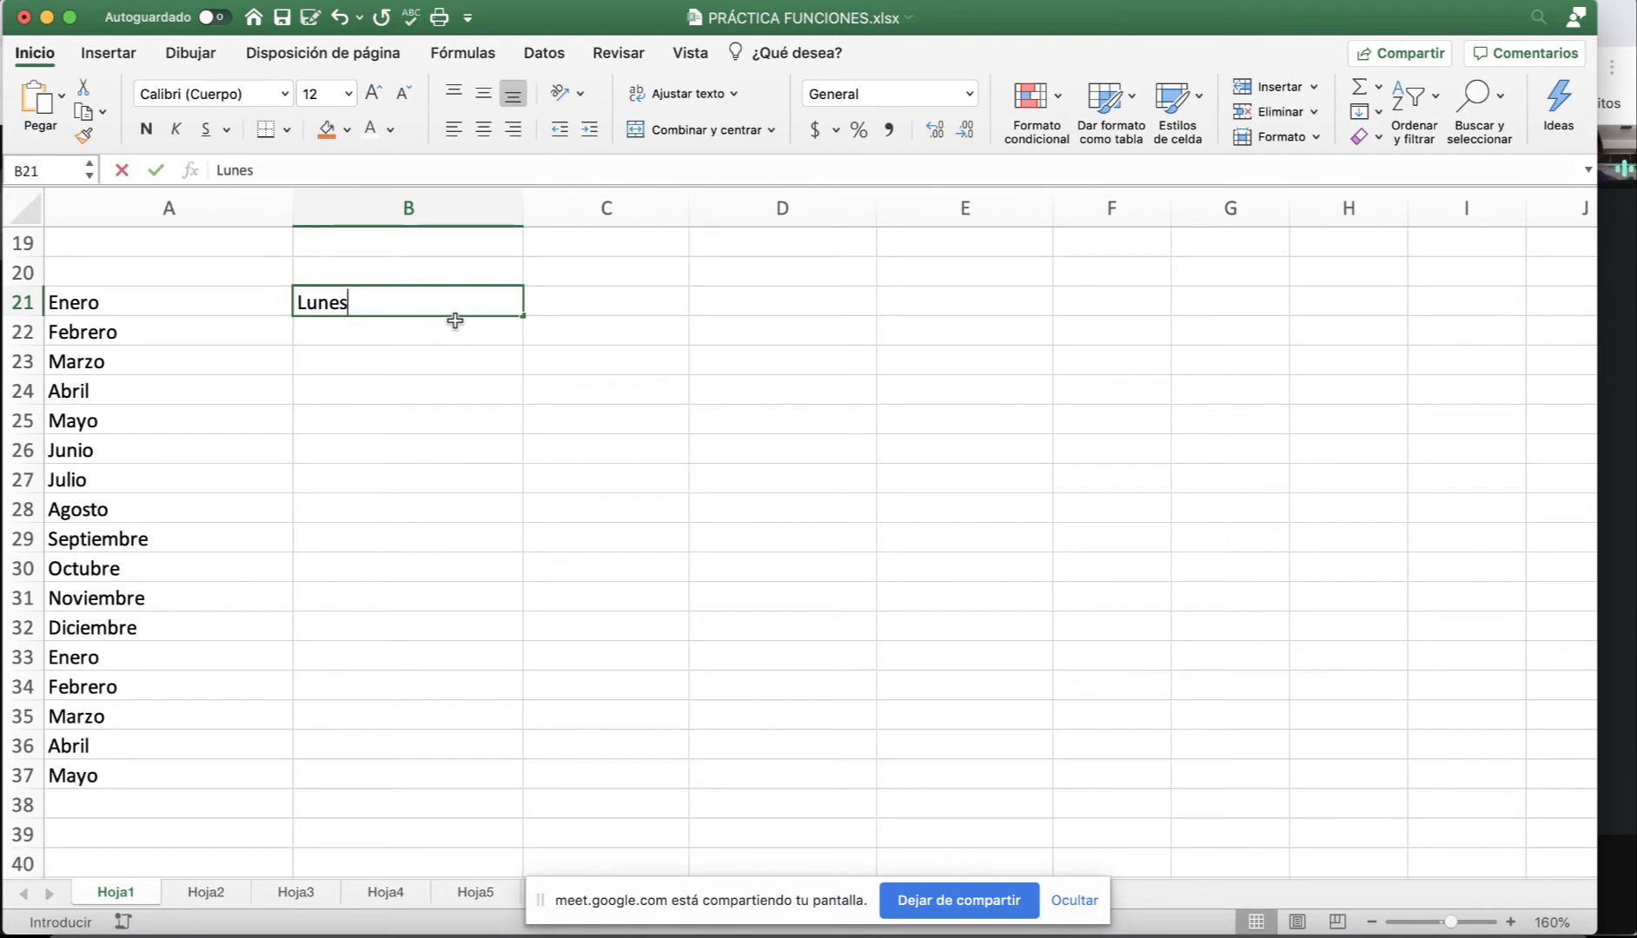
key("Return")
left_click(456, 306)
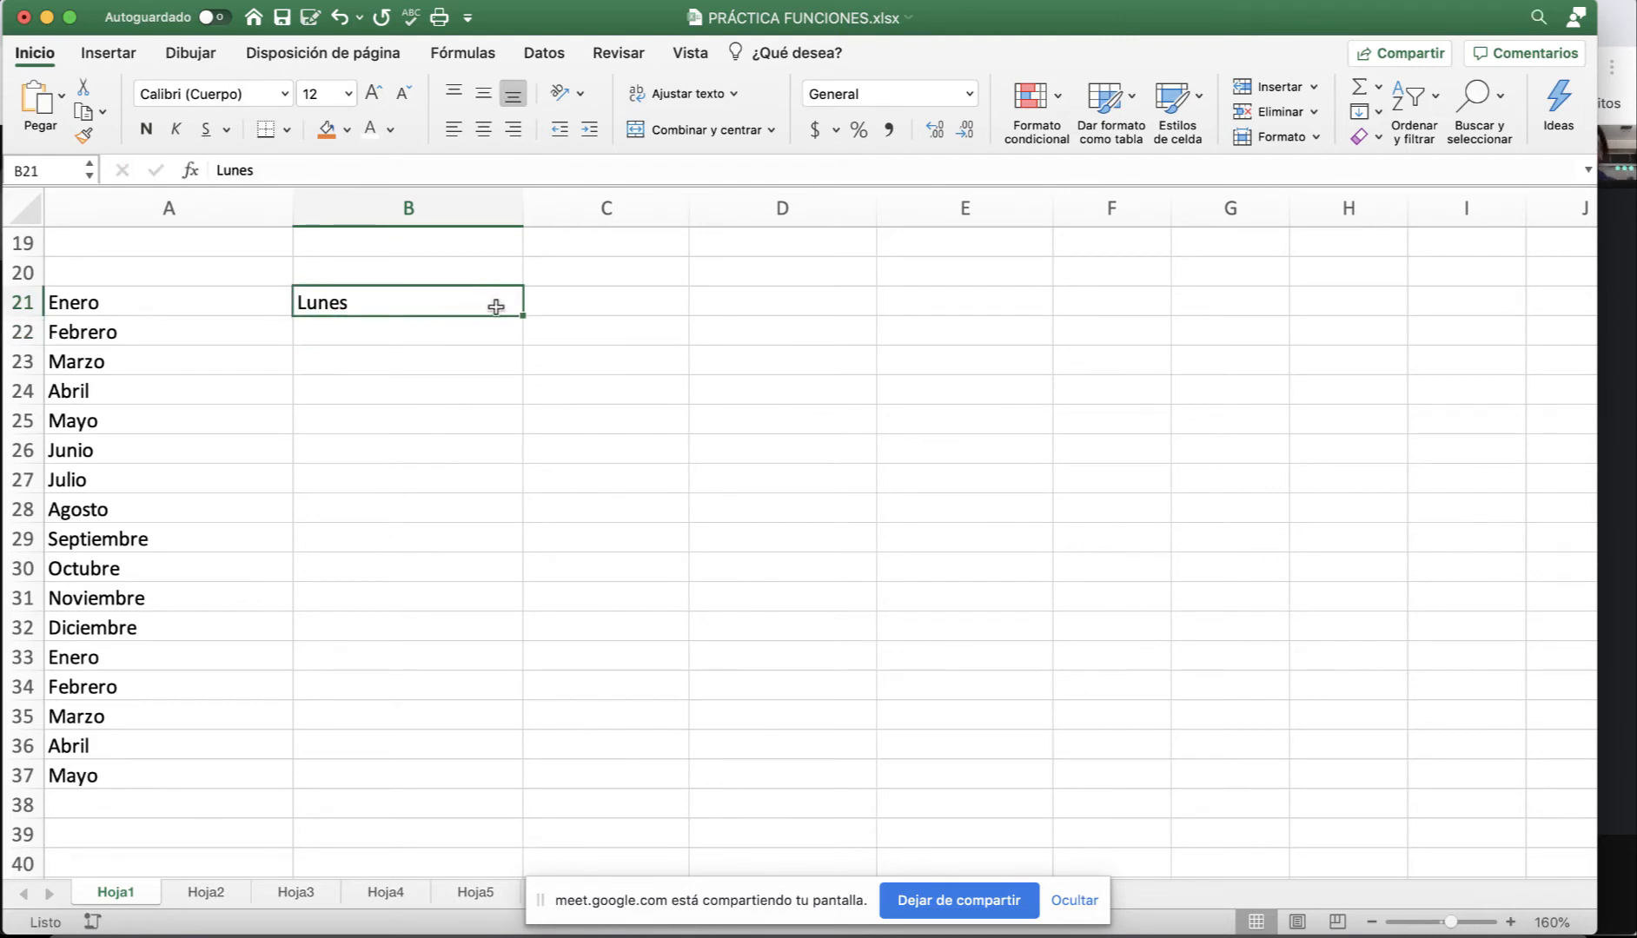
left_click_drag(524, 317, 501, 650)
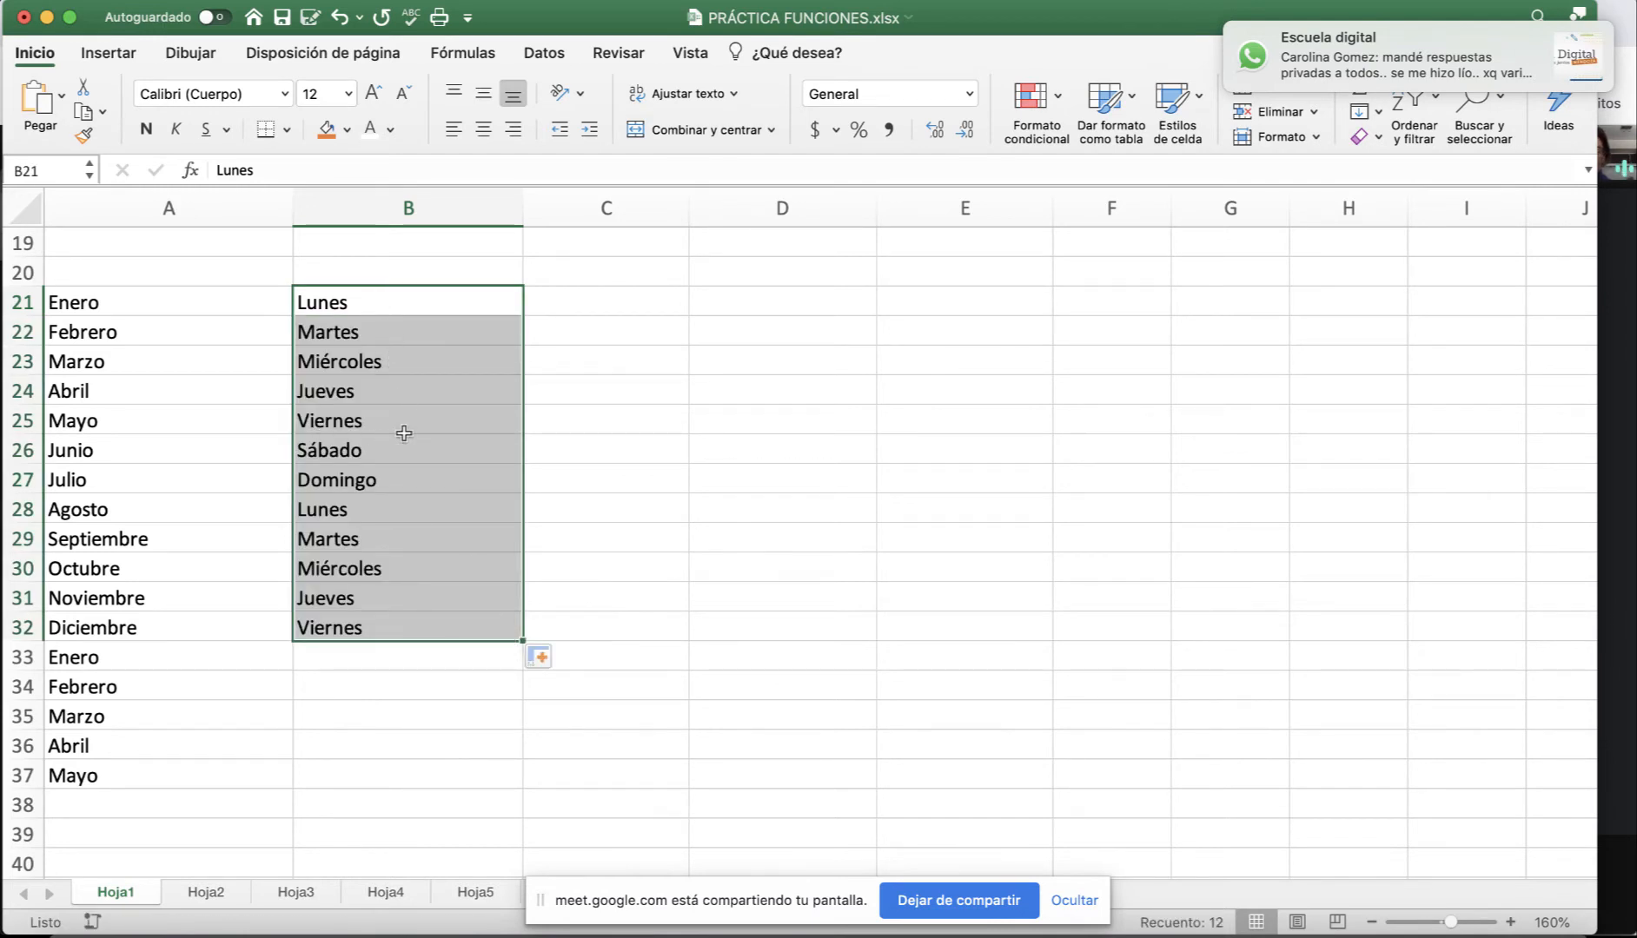
Enter Ene in C21 and Lun in D21, then autofill C21 down to Jul in C27.
left_click(577, 304)
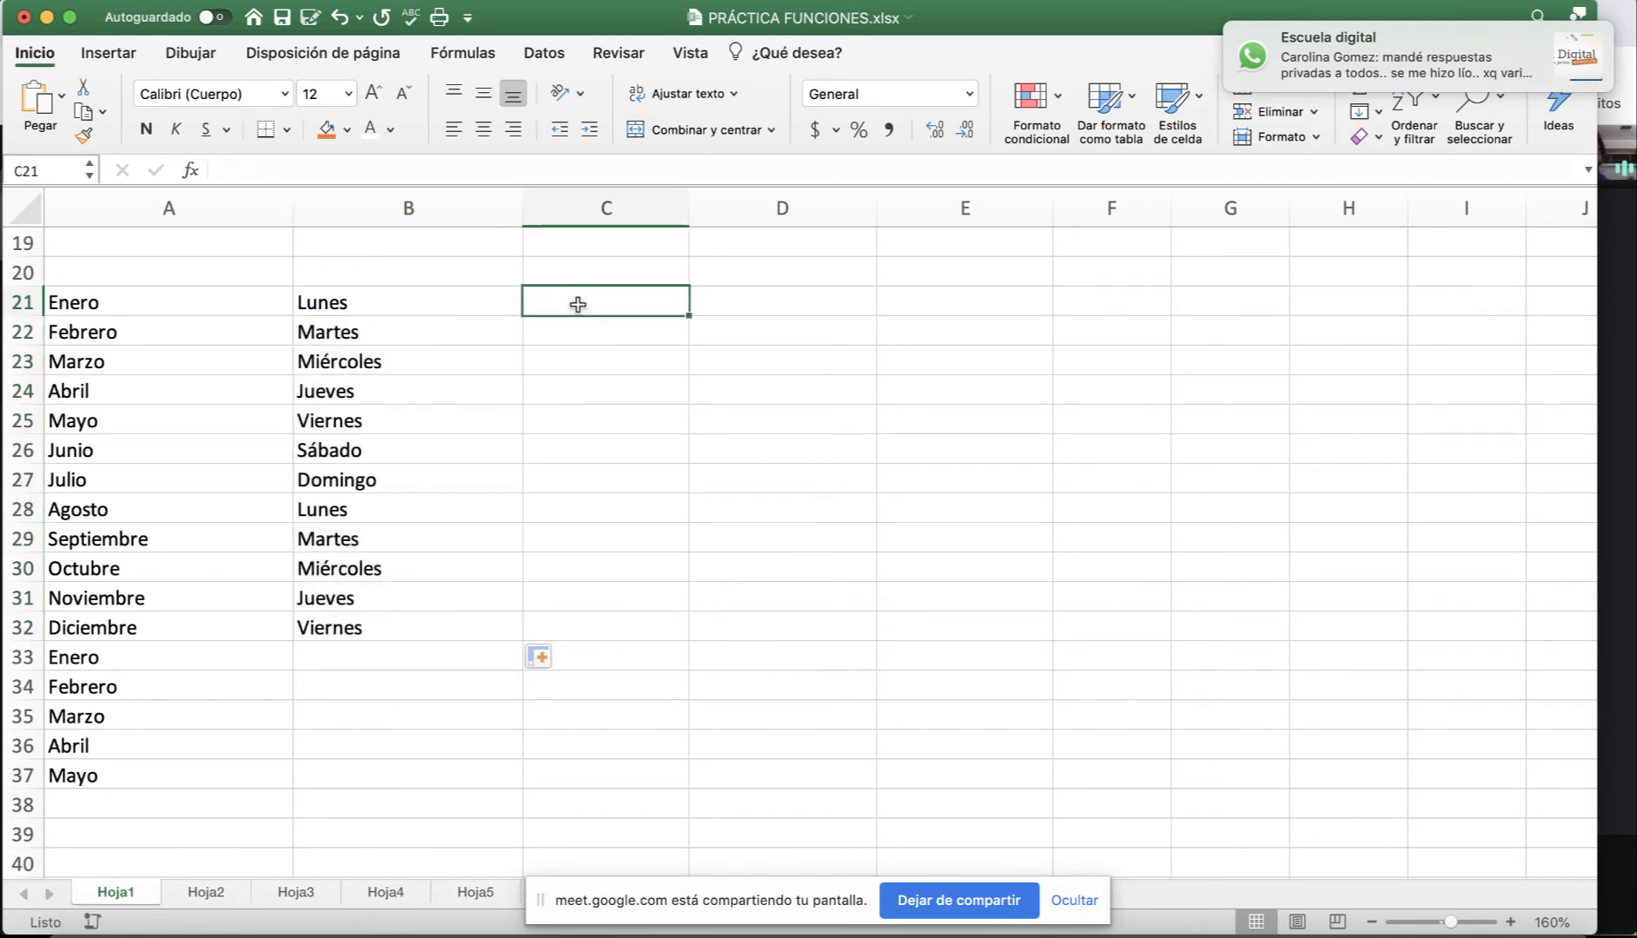
type("Ene")
key("Return")
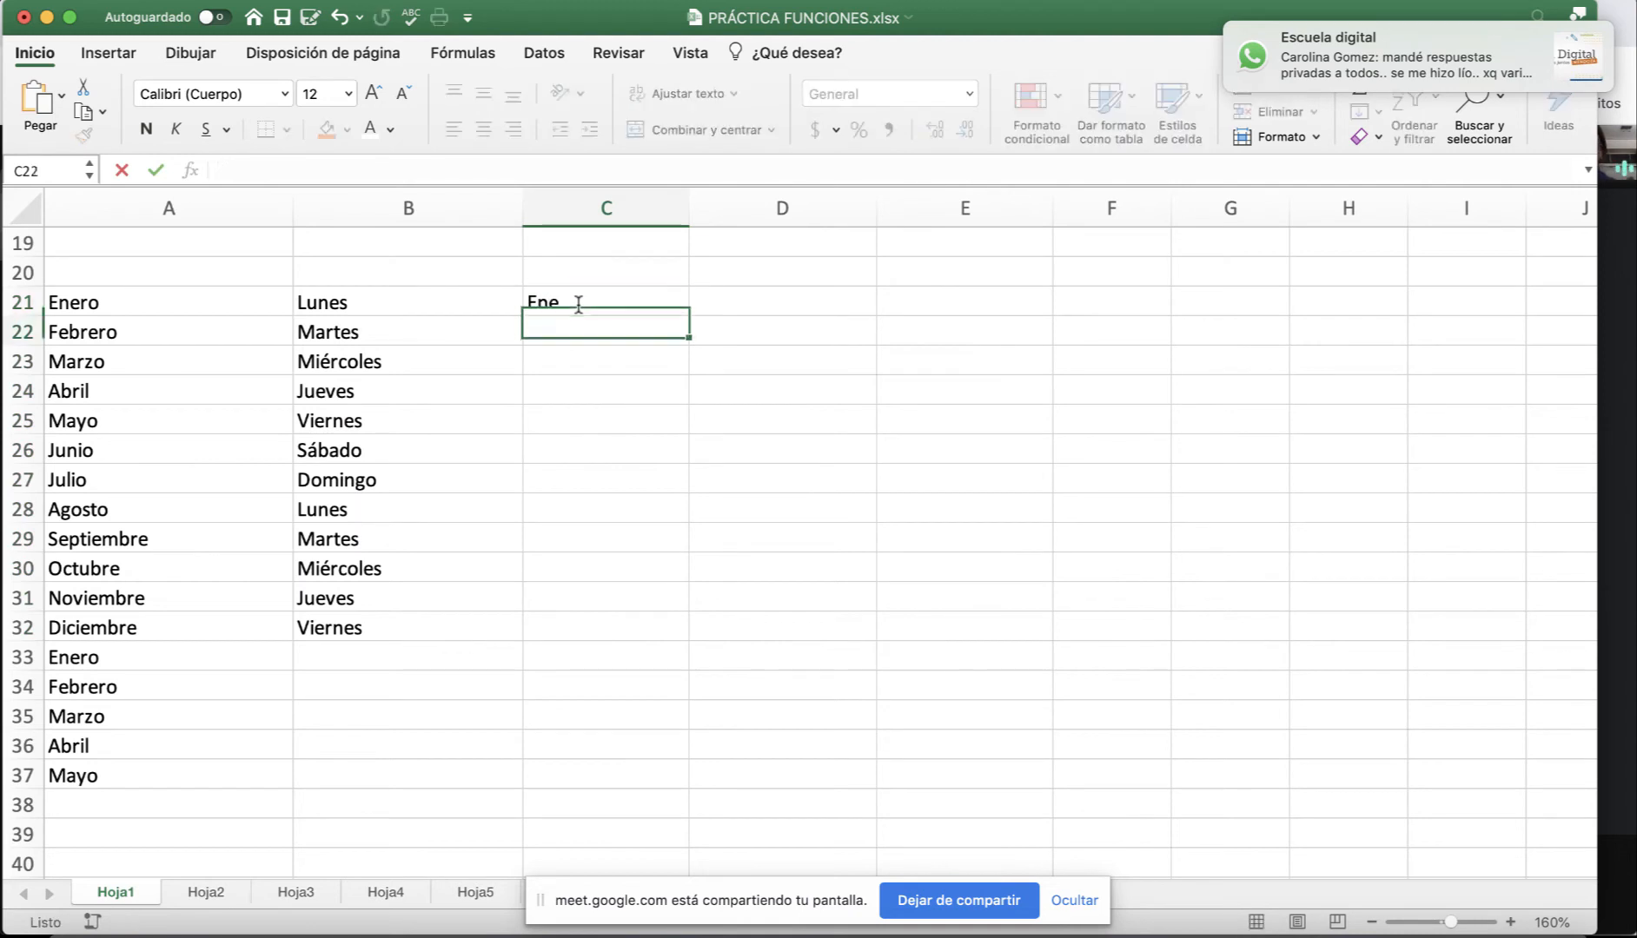
left_click(730, 298)
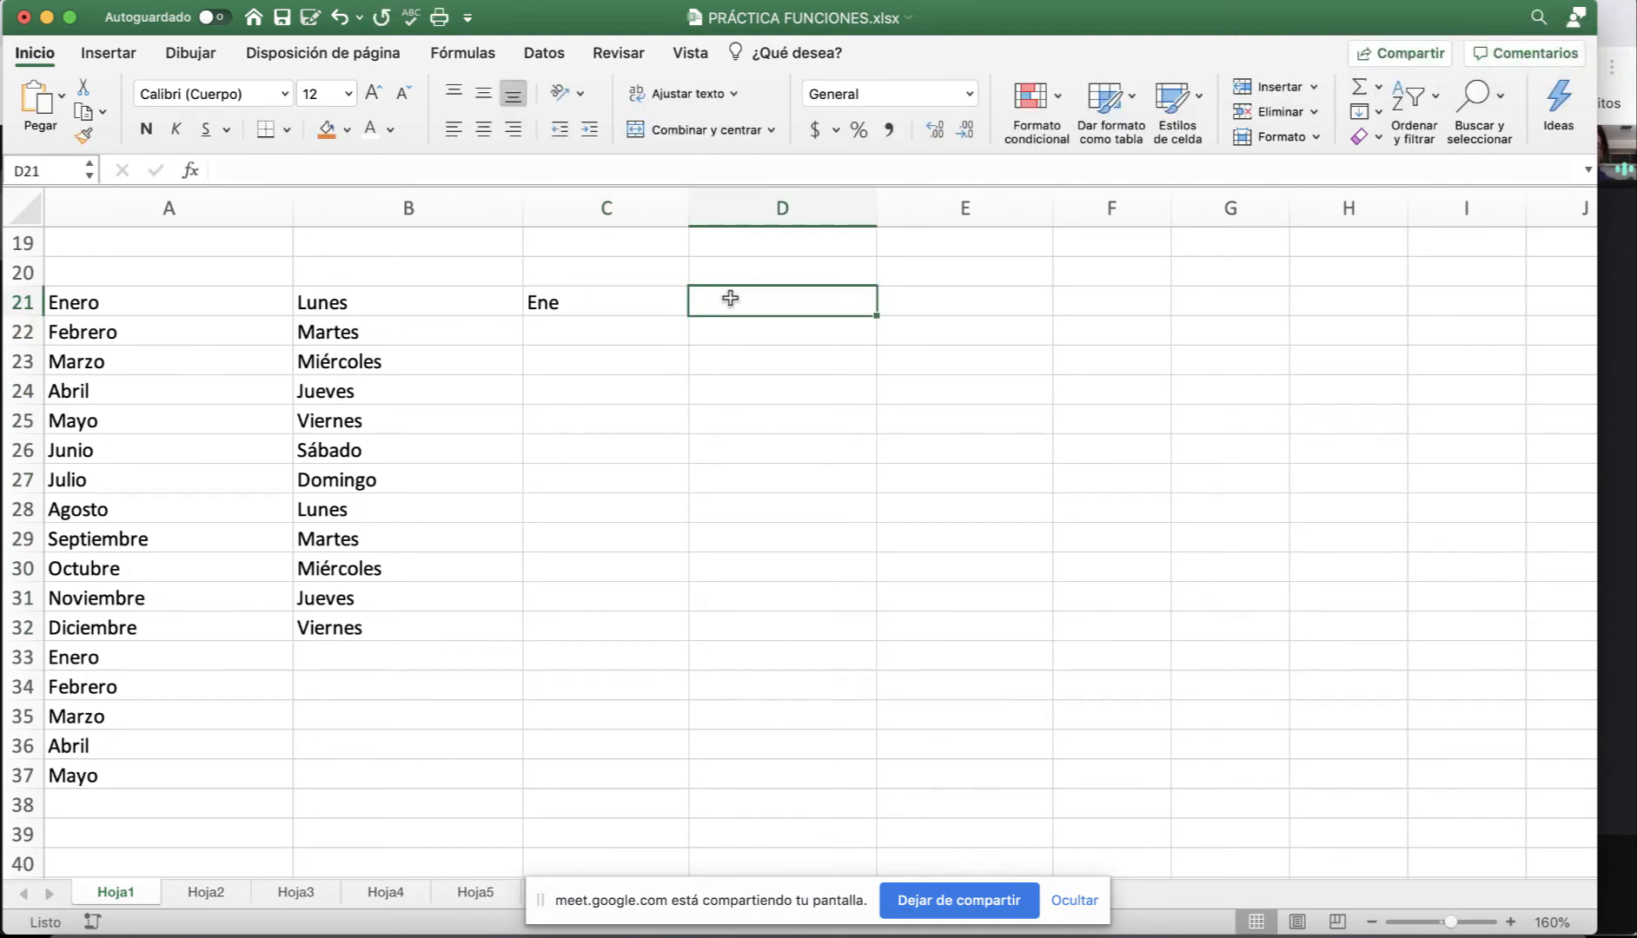
type("Lun")
key("Return")
left_click(564, 300)
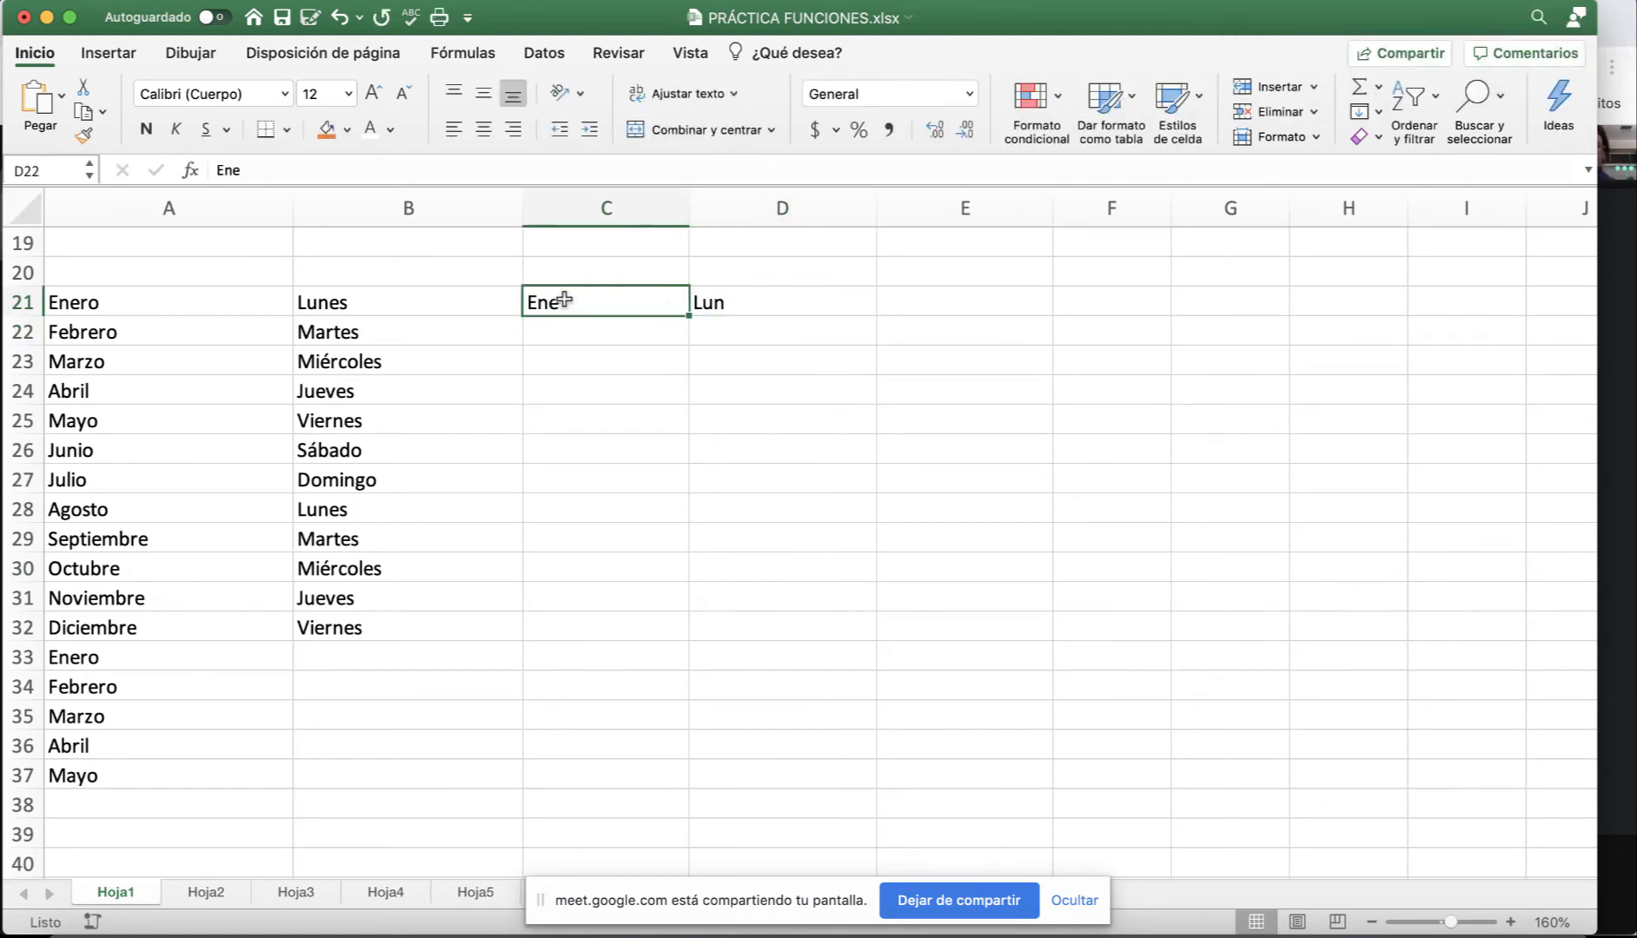
left_click_drag(689, 317, 680, 488)
Copy Lunes into E21:E30, then delete the pasted cells.
left_click(388, 305)
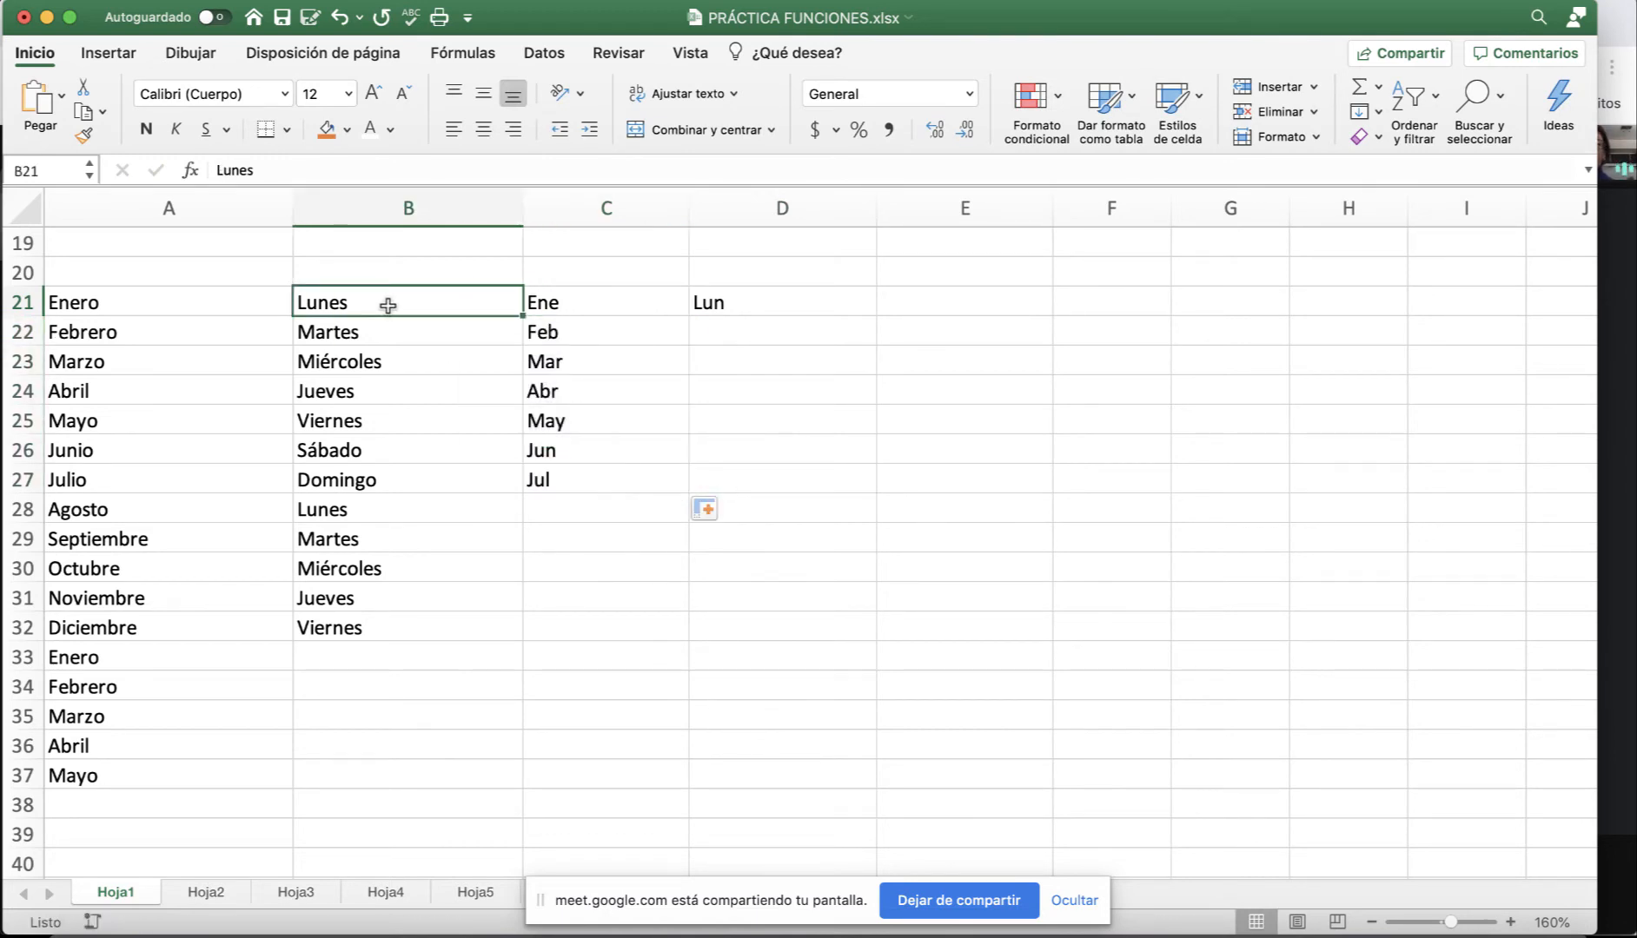
key("super+c")
left_click_drag(925, 307, 950, 570)
key("super+v")
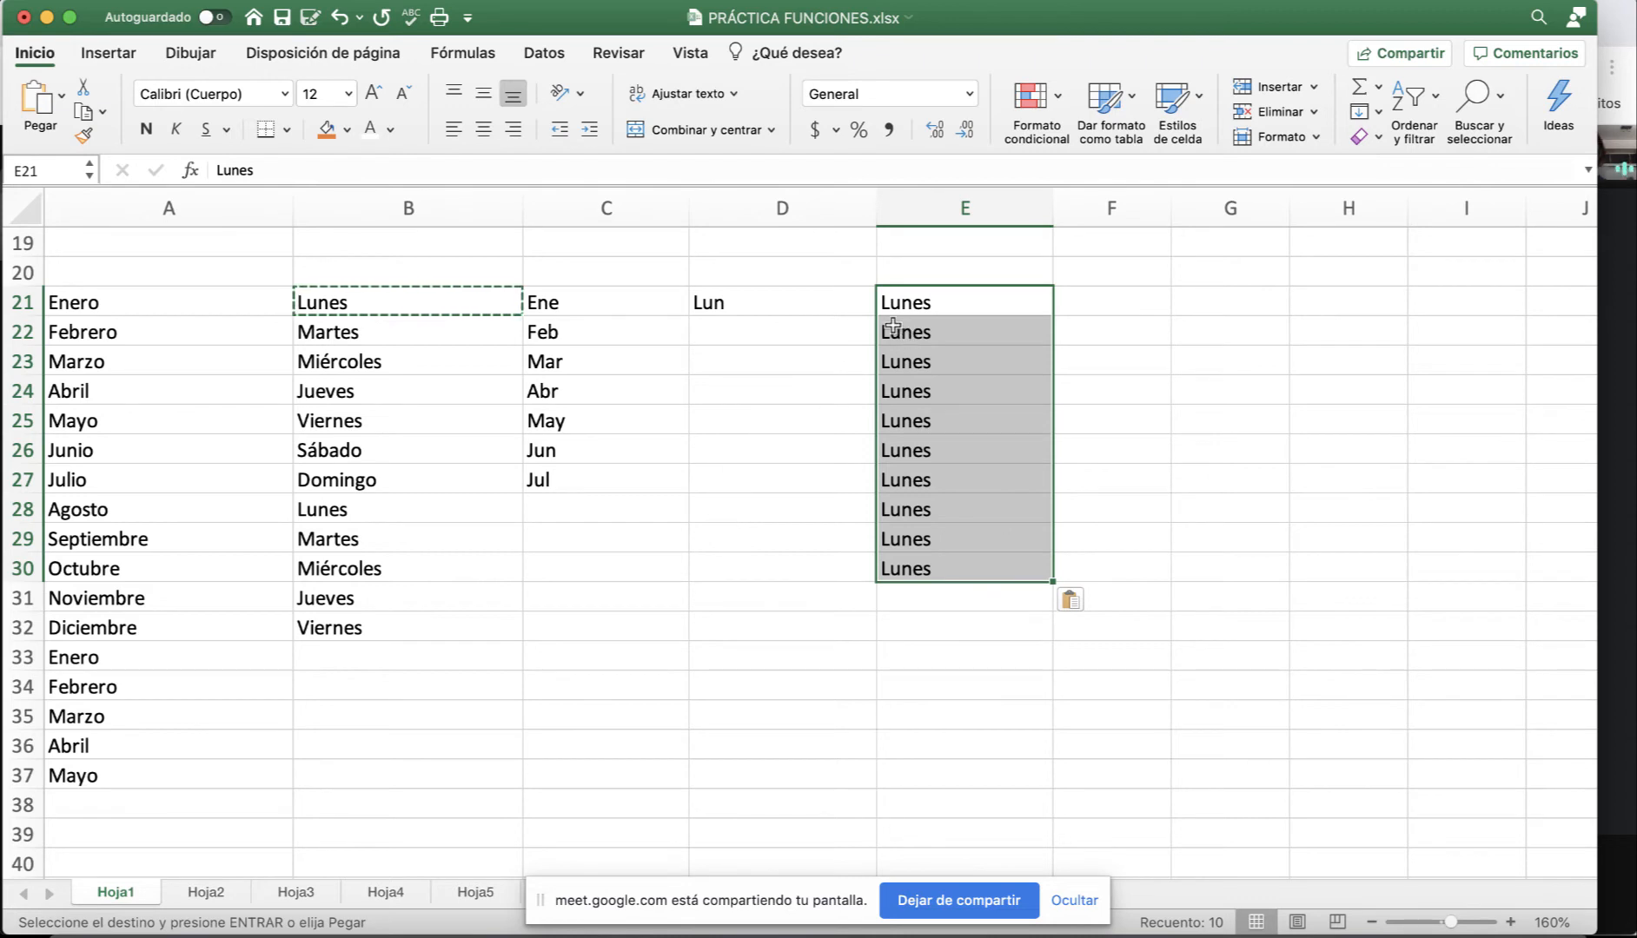
key("Delete")
Autofill D21's Lun down to D28 as Lun–Dom, Lun, then select E21.
left_click(720, 306)
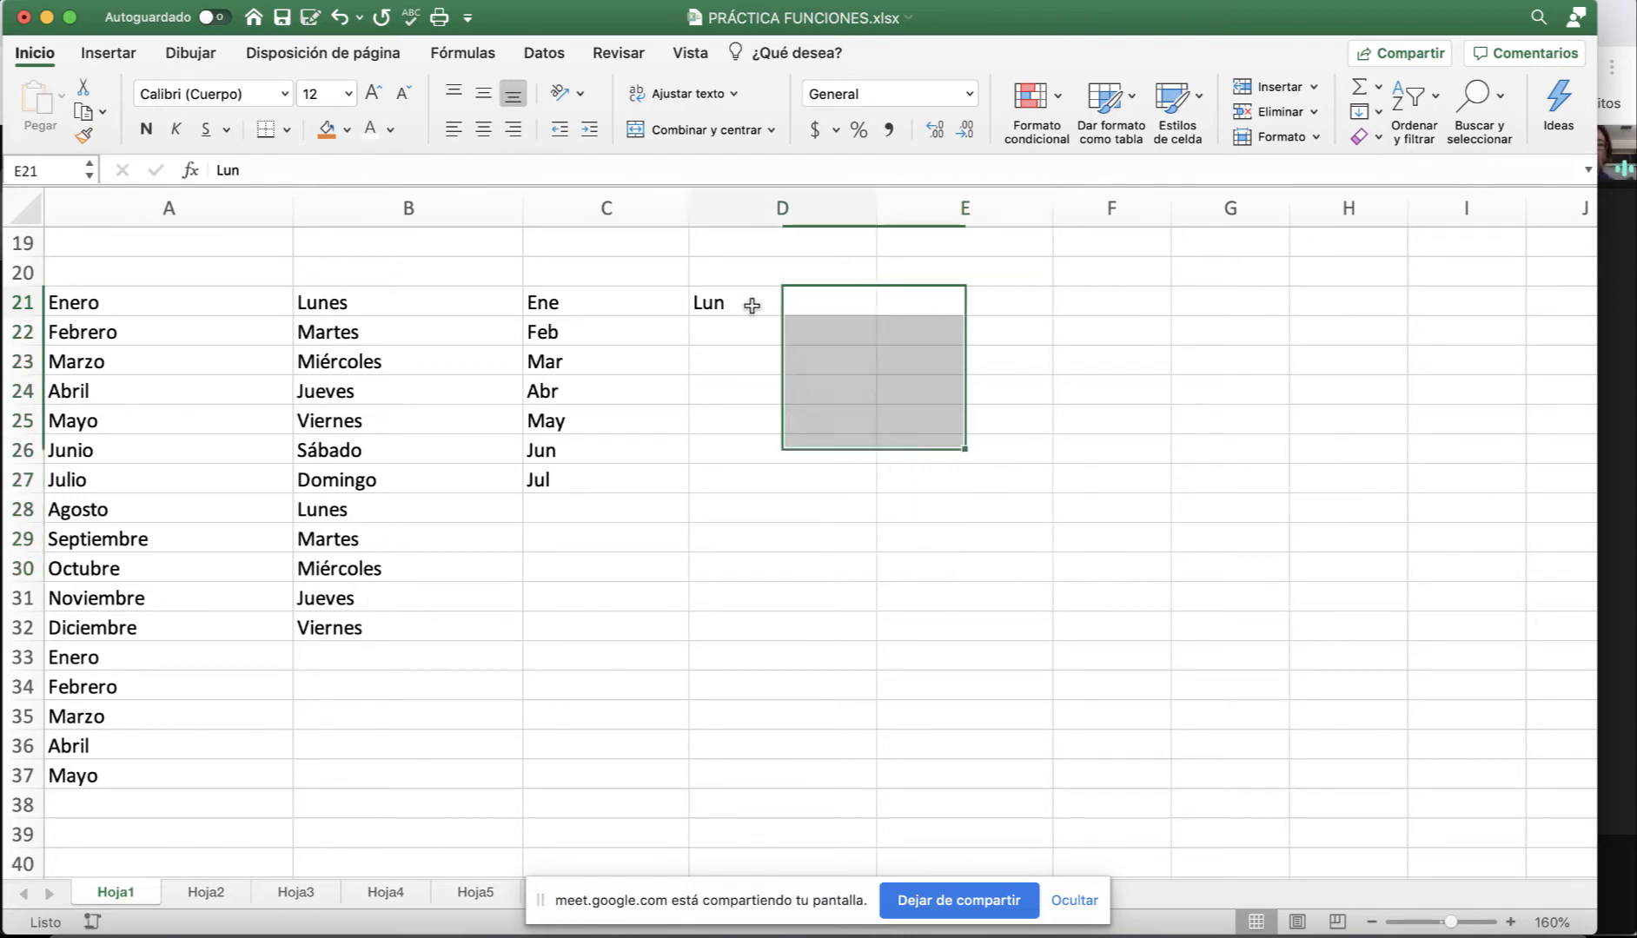
left_click_drag(876, 316, 865, 509)
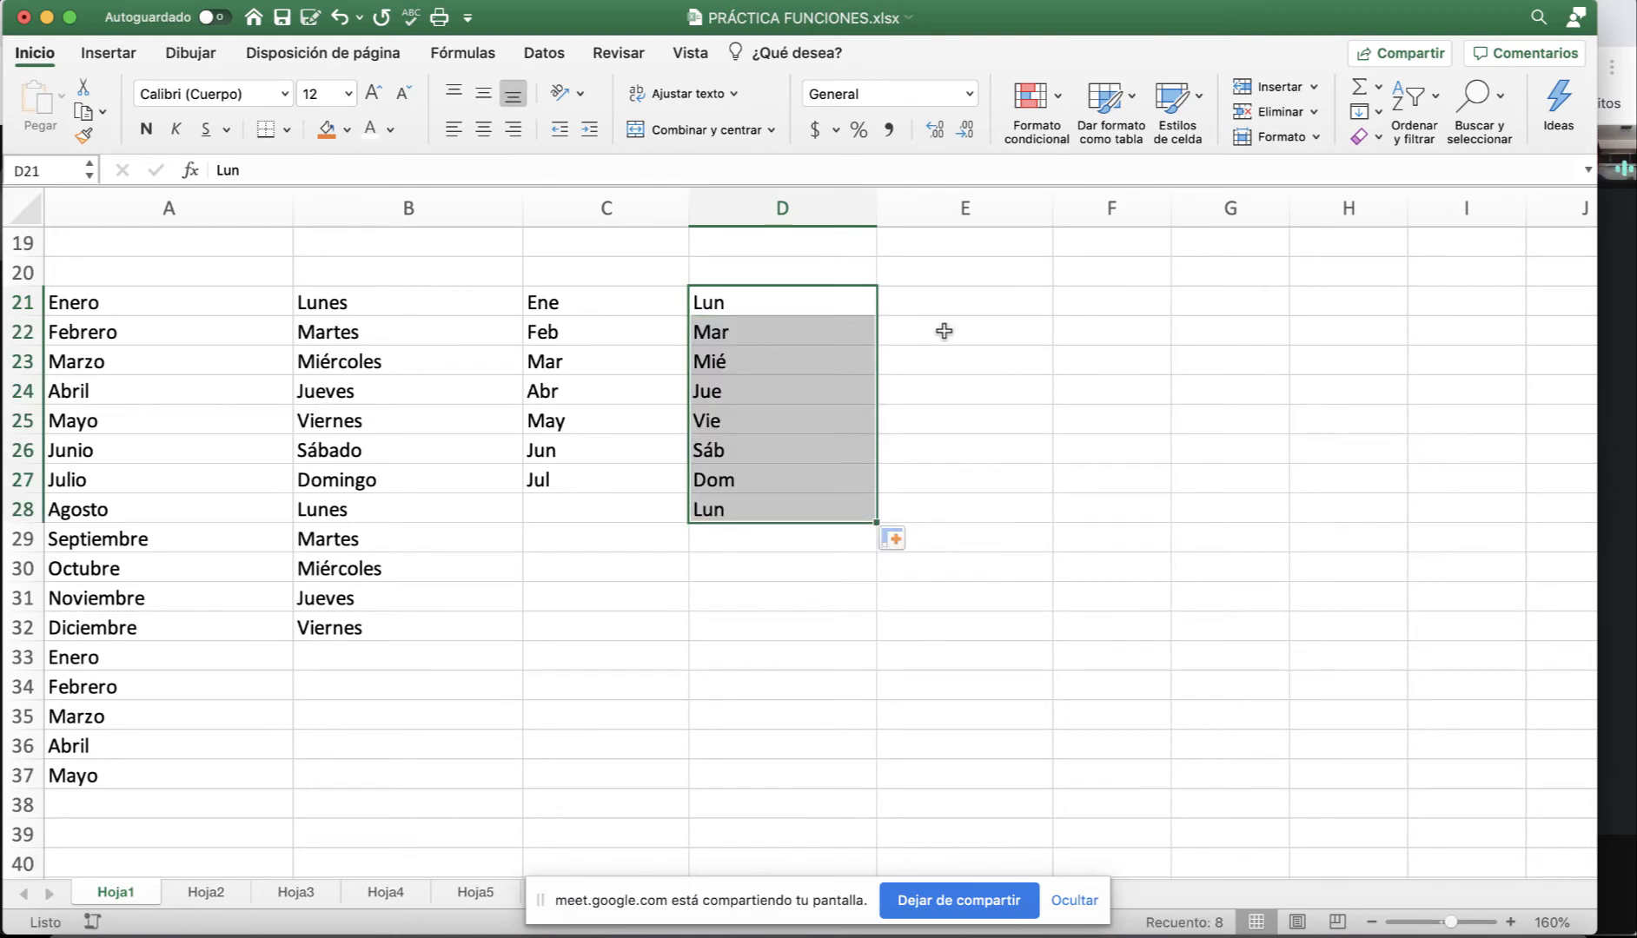
scroll(924, 345, "right", 2)
scroll(921, 339, "up", 1)
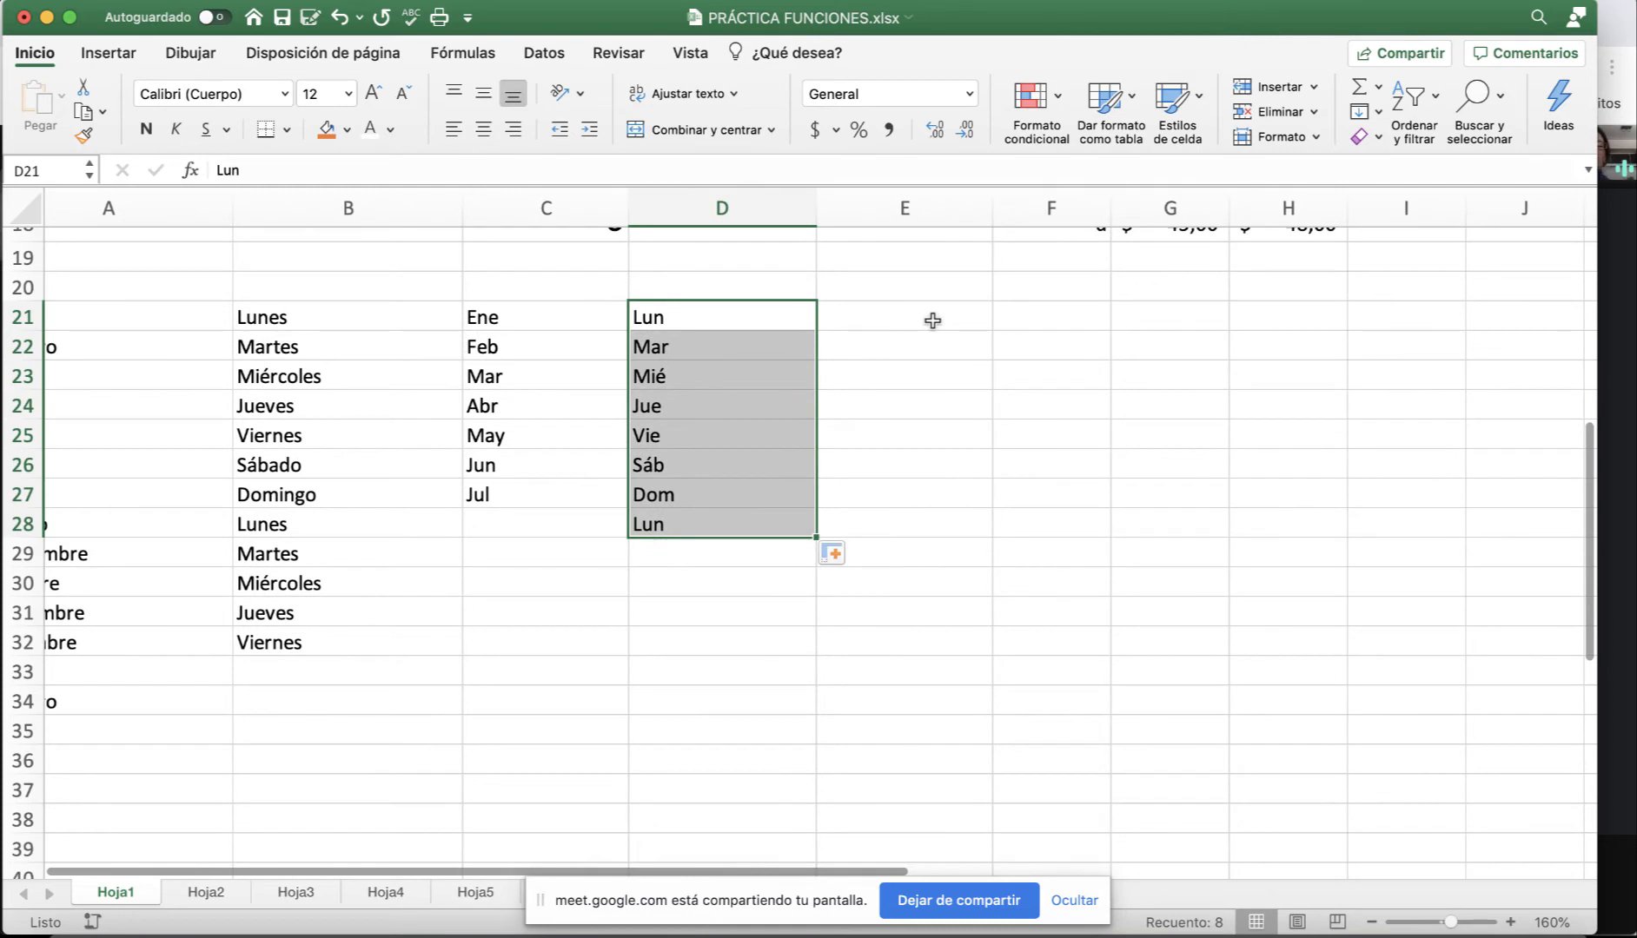
left_click(931, 318)
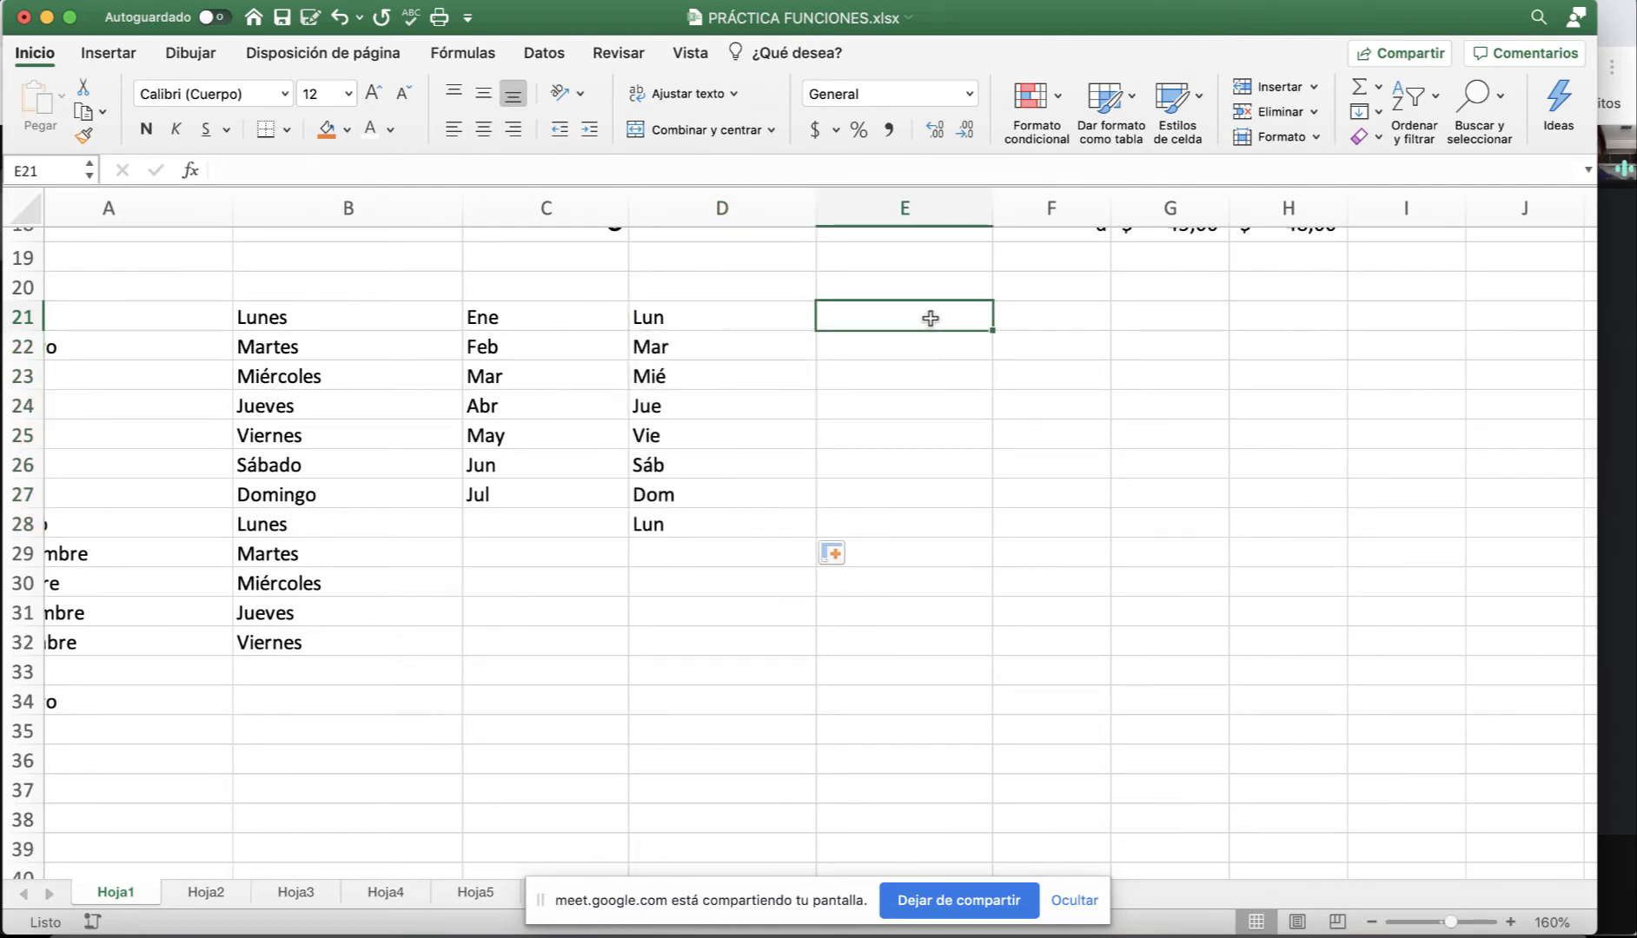
Enter Capitulo1 in E21, autofill it down to Capitulo9 in E29 and across to Capitulo5 in I21.
type("Capitulo")
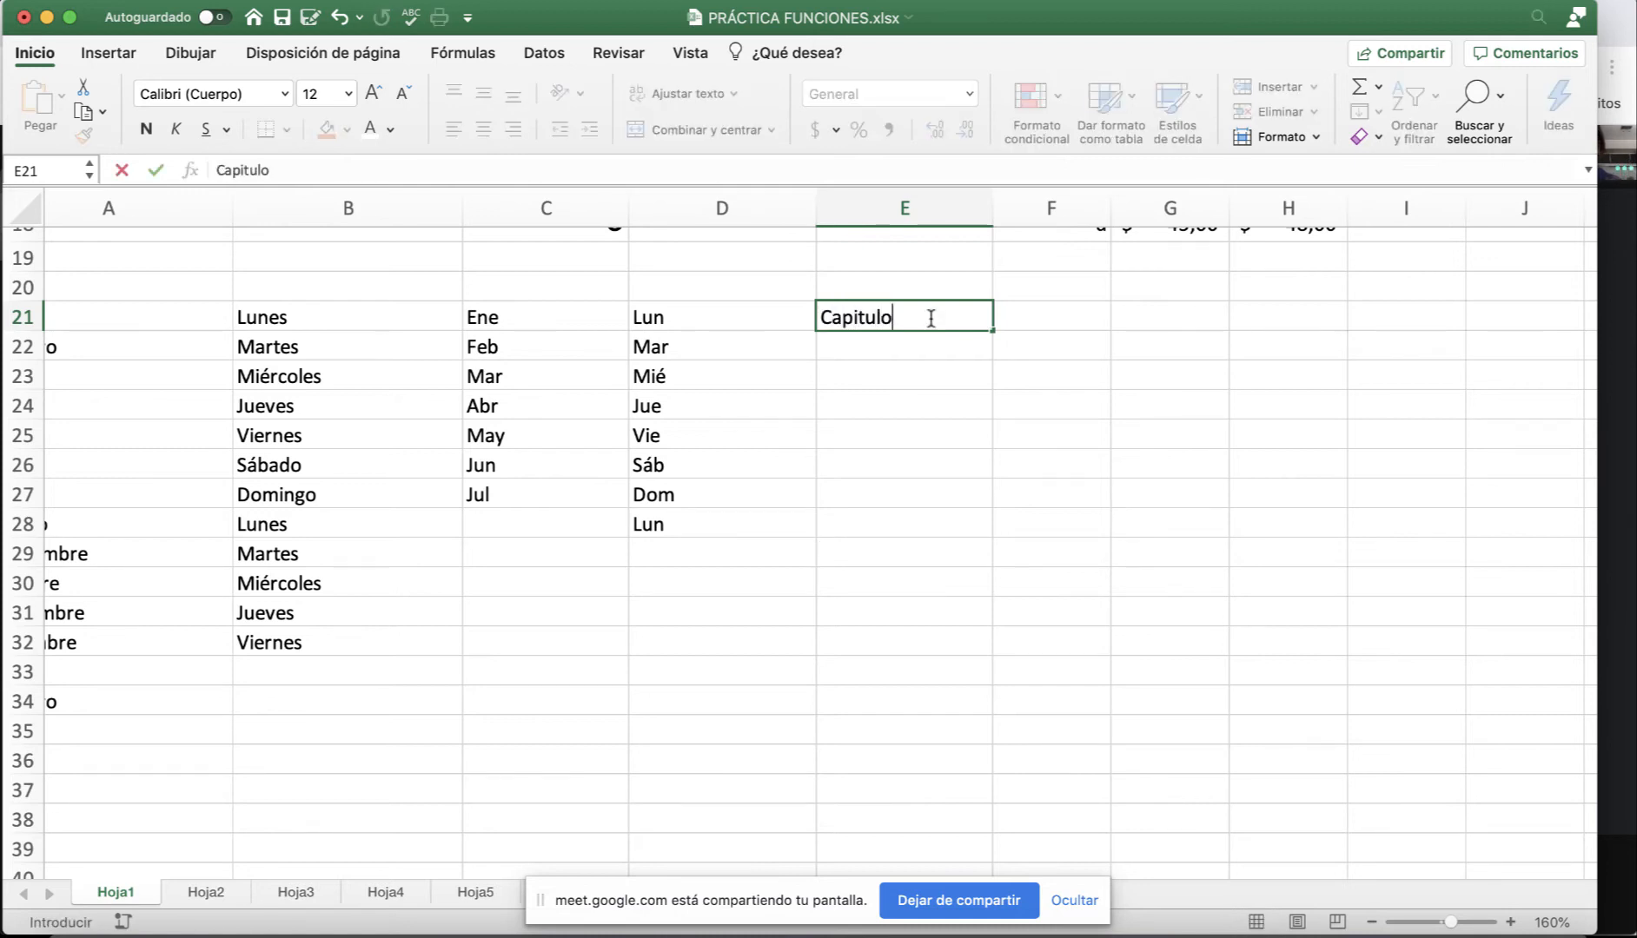
type("1")
key("Return")
left_click(911, 316)
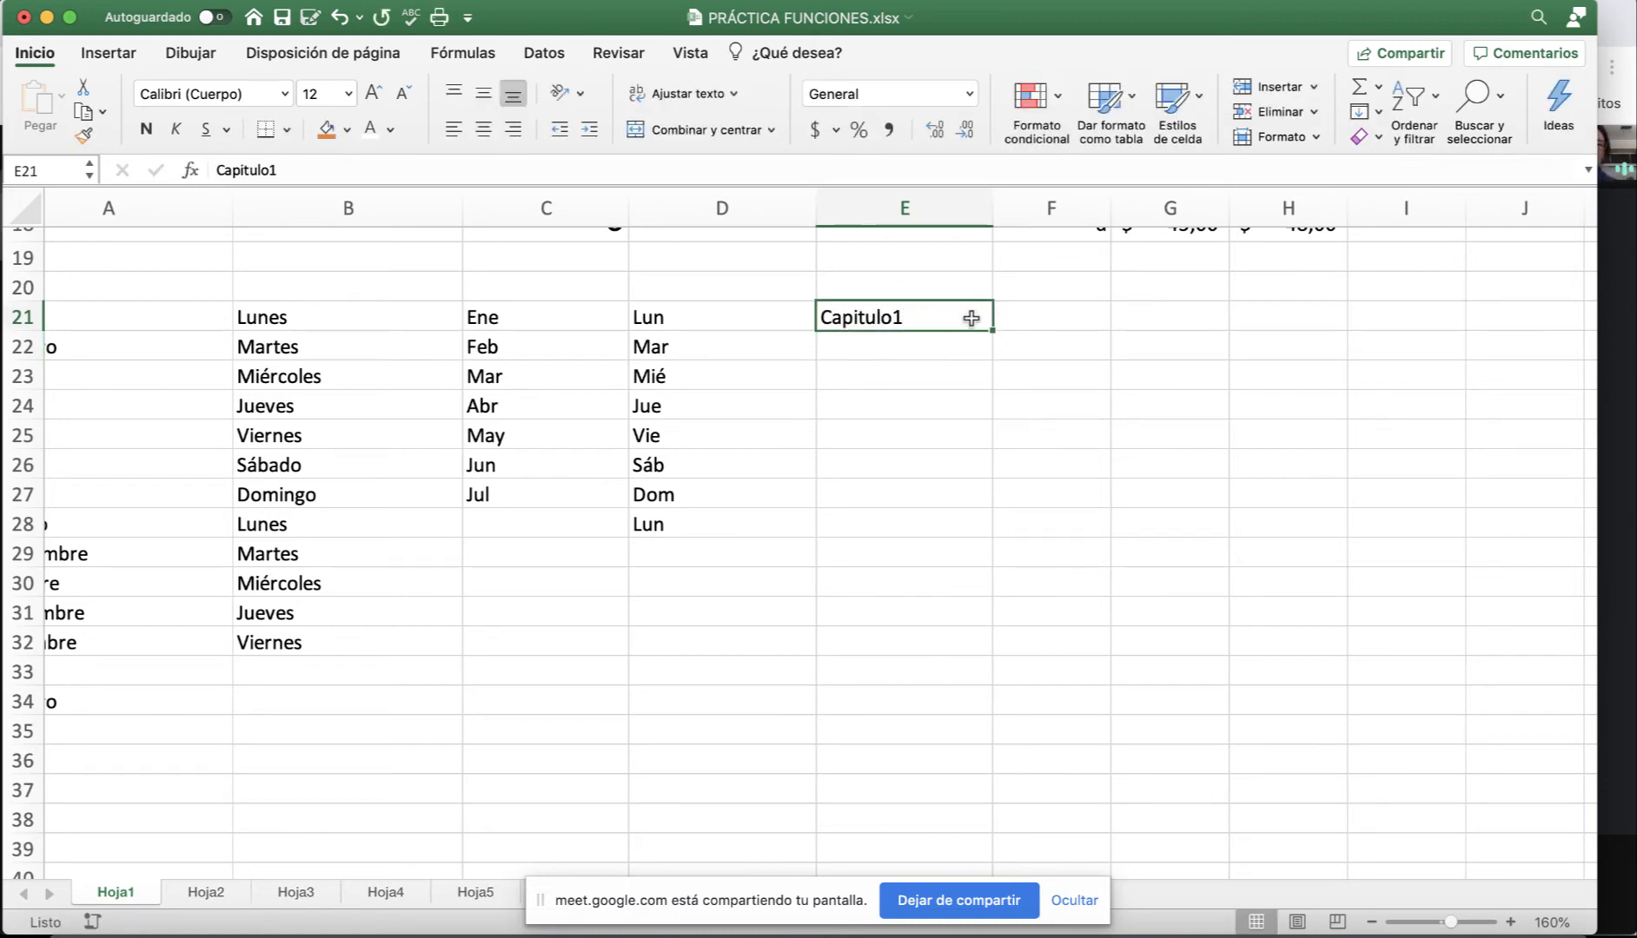
left_click_drag(991, 330, 996, 573)
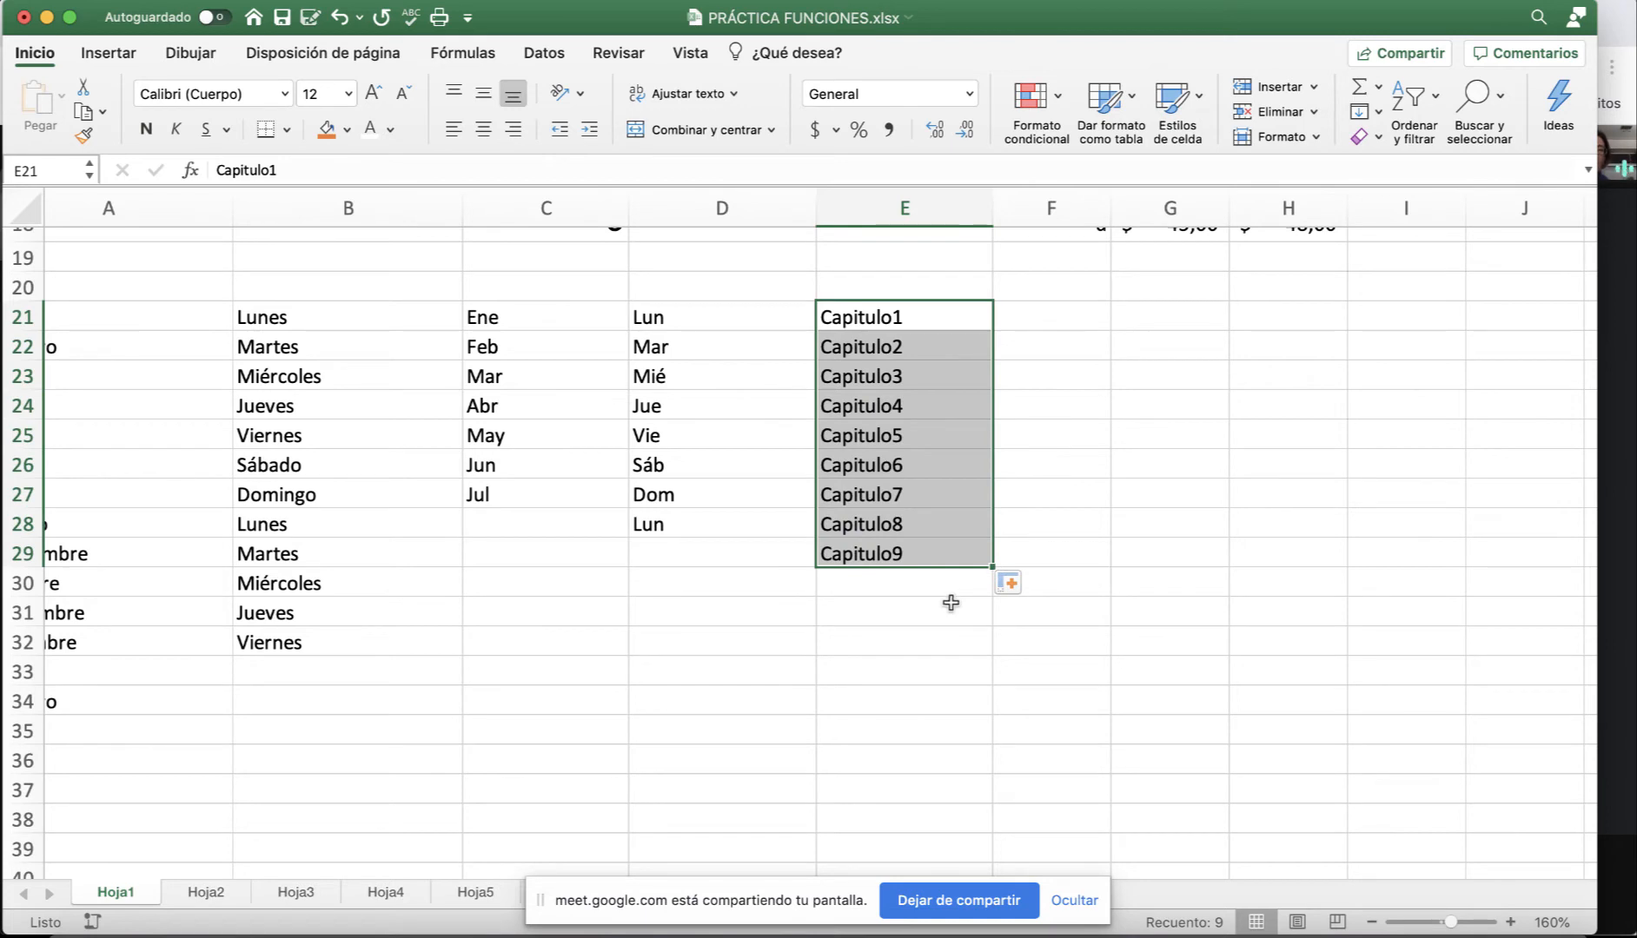
left_click(890, 328)
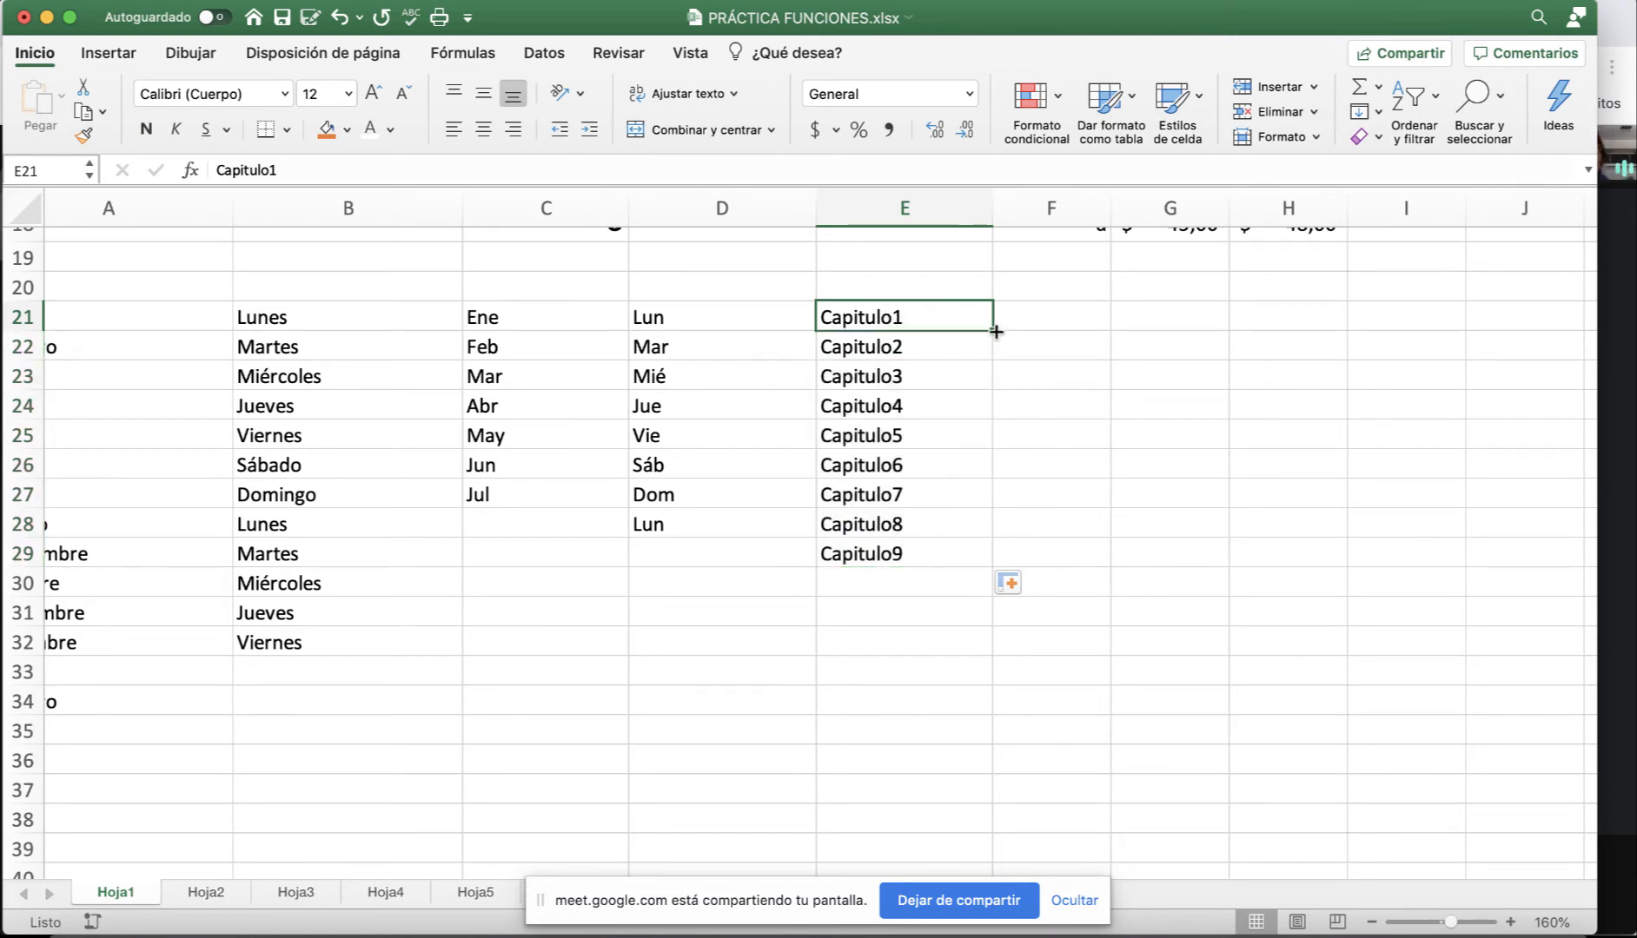
left_click_drag(996, 331, 1432, 340)
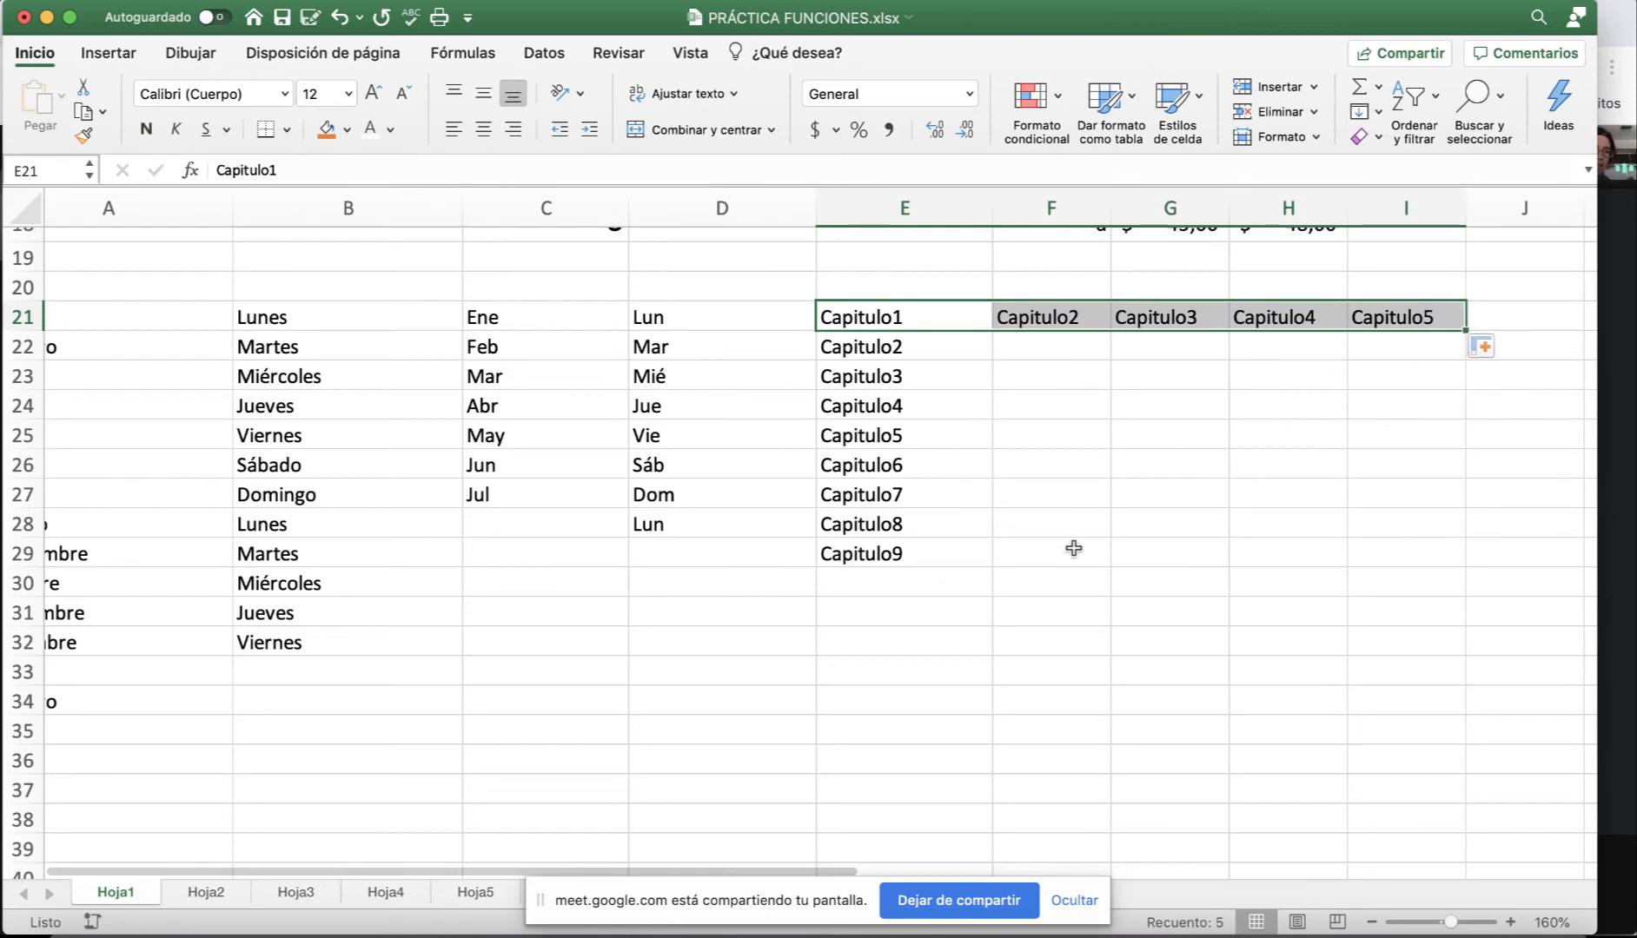
left_click(941, 588)
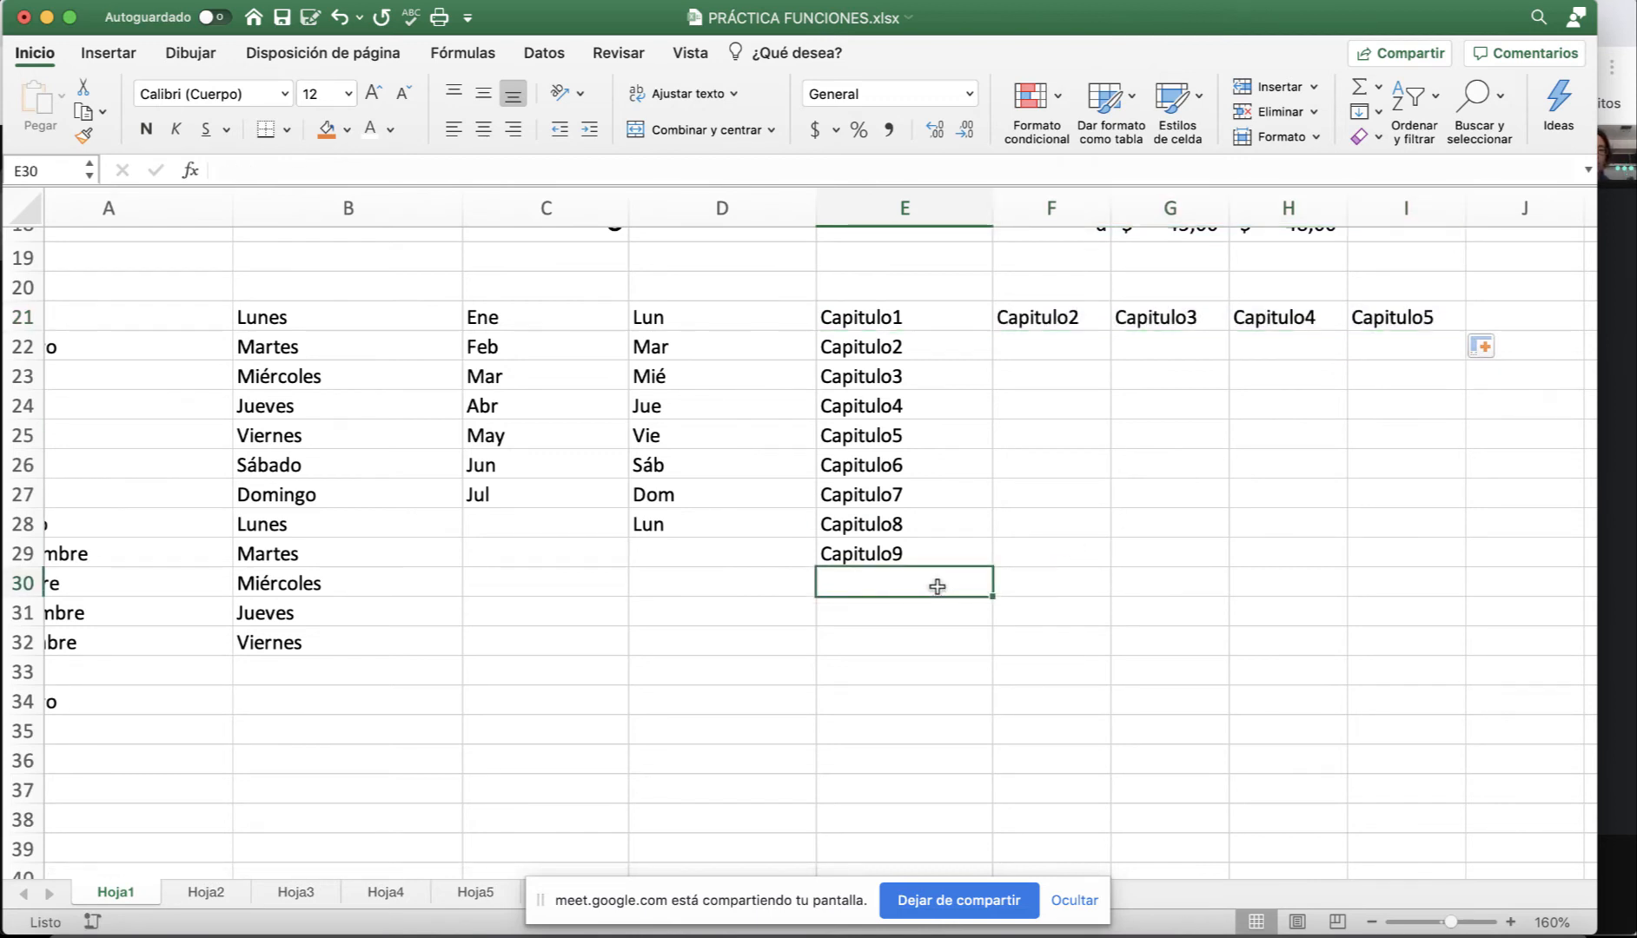
Check the Google Meet call briefly and return to the spreadsheet.
left_click(1629, 626)
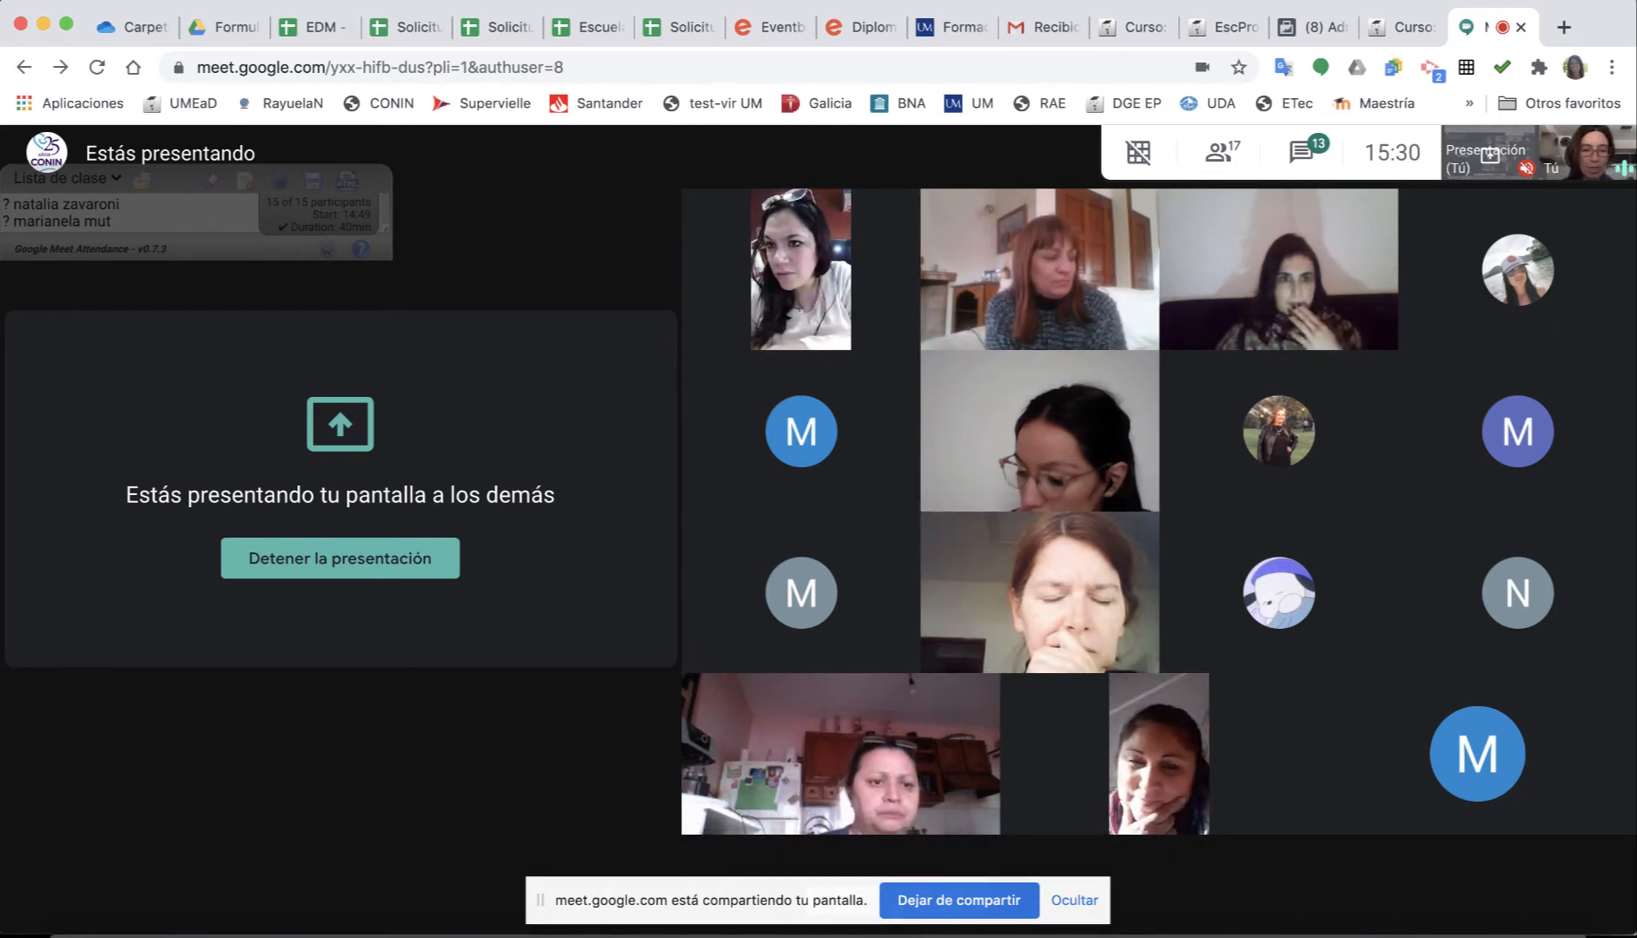
left_click(1352, 932)
scroll(645, 522, "left", 2)
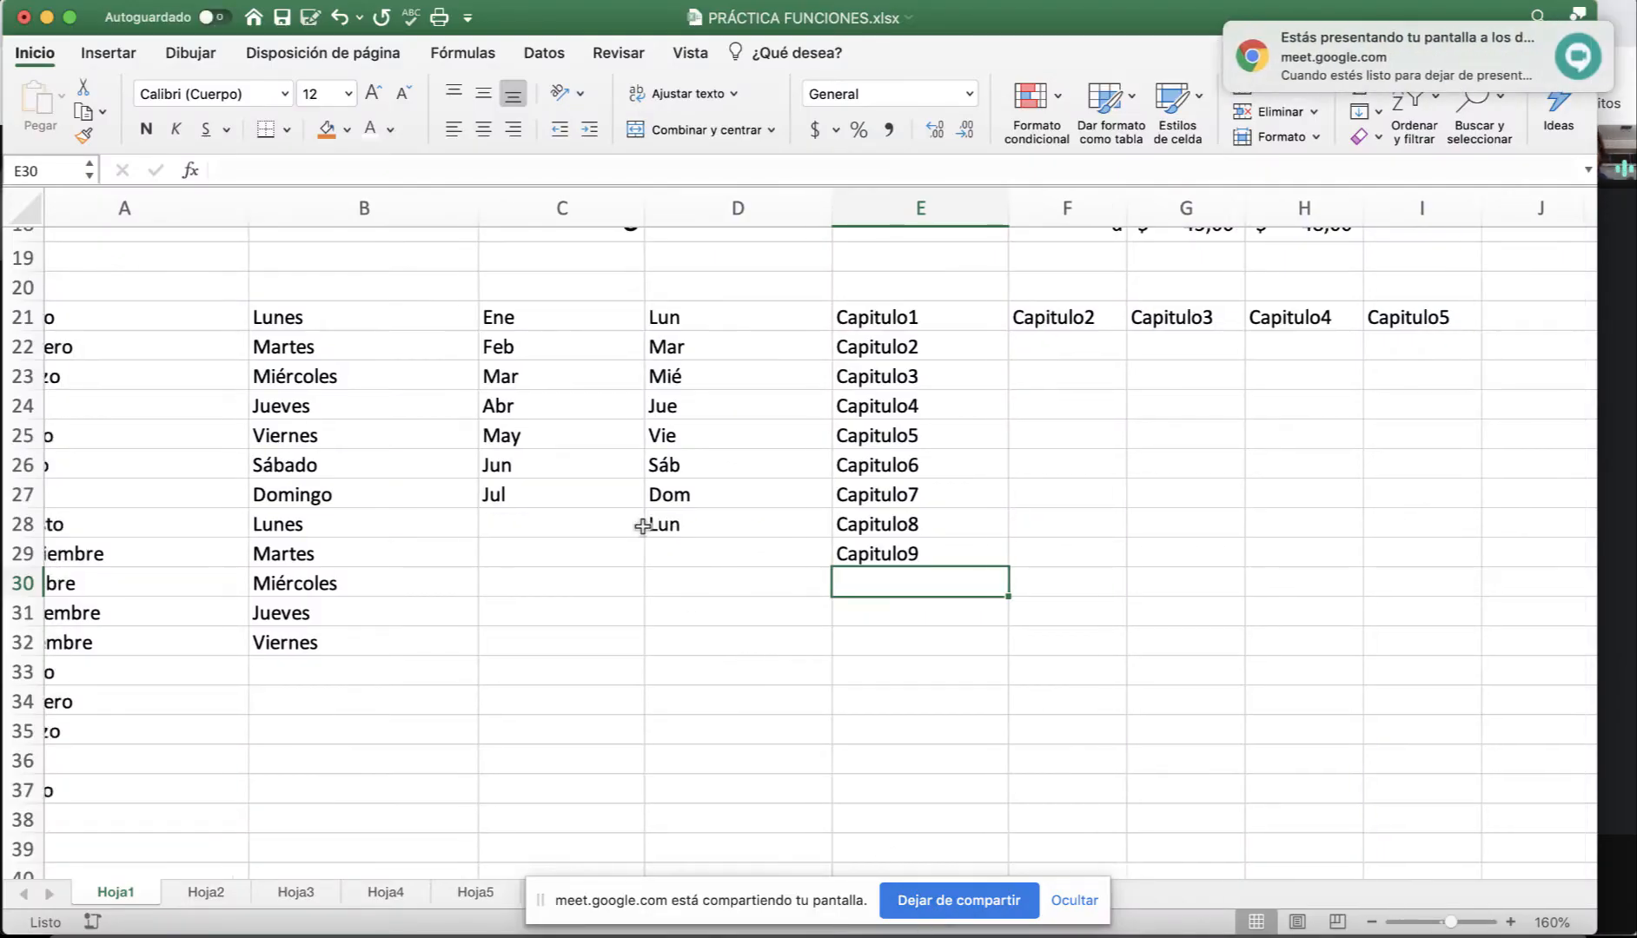
Enter 1 and 3 in C31:C32 and autofill the odd numbers down to 15 in C38.
left_click(613, 613)
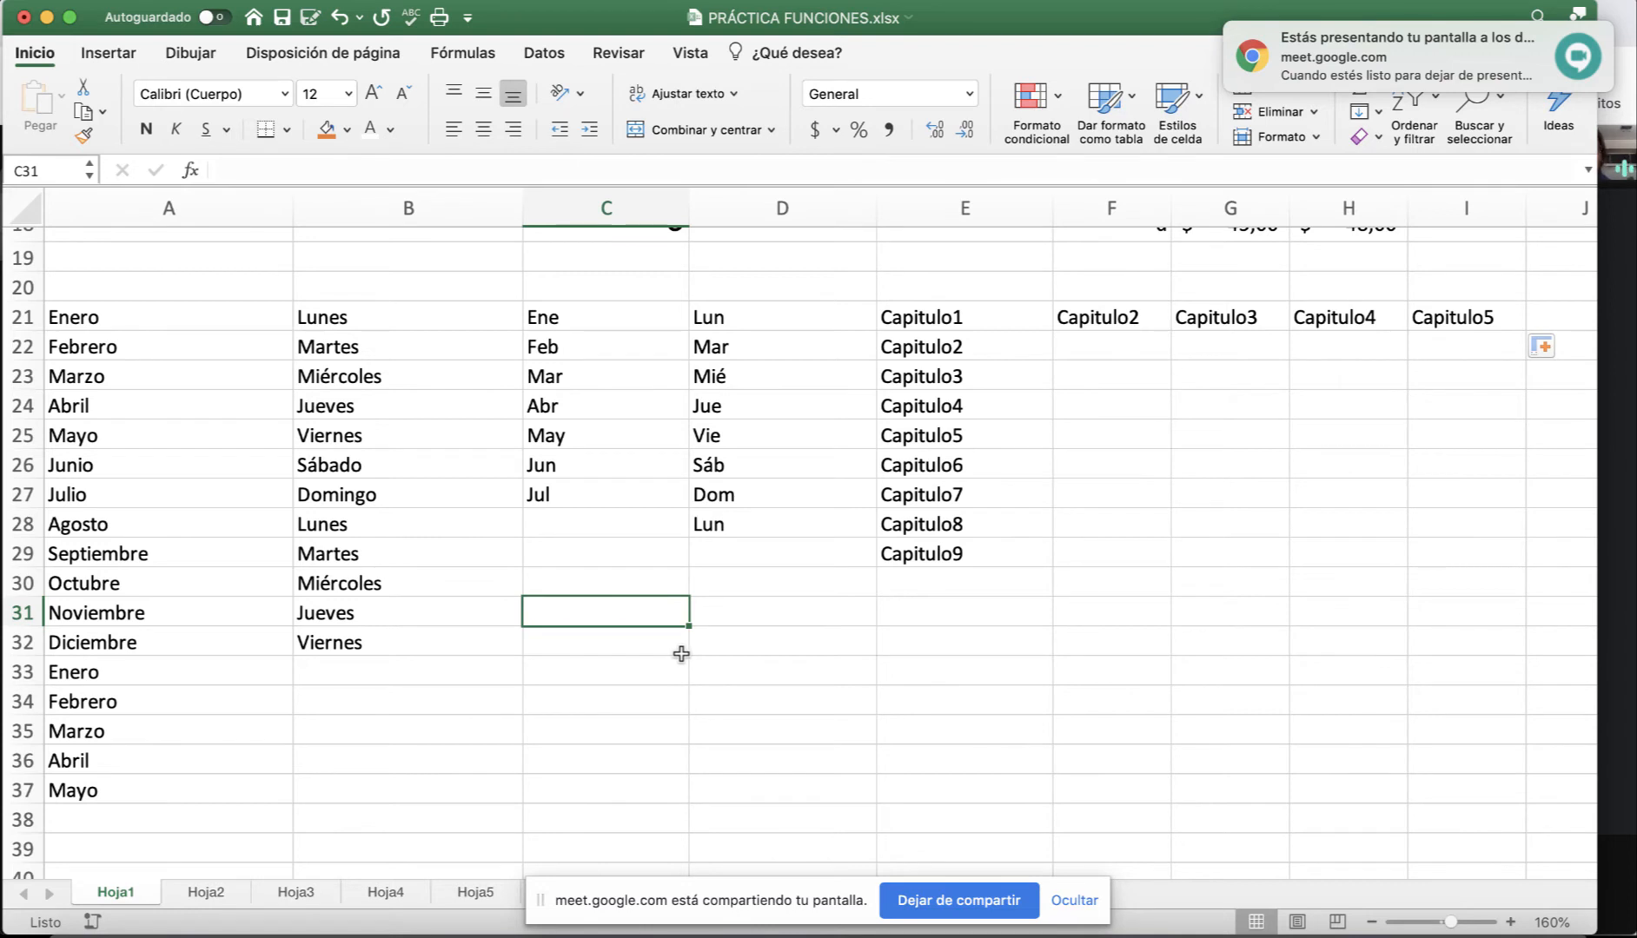
type("1")
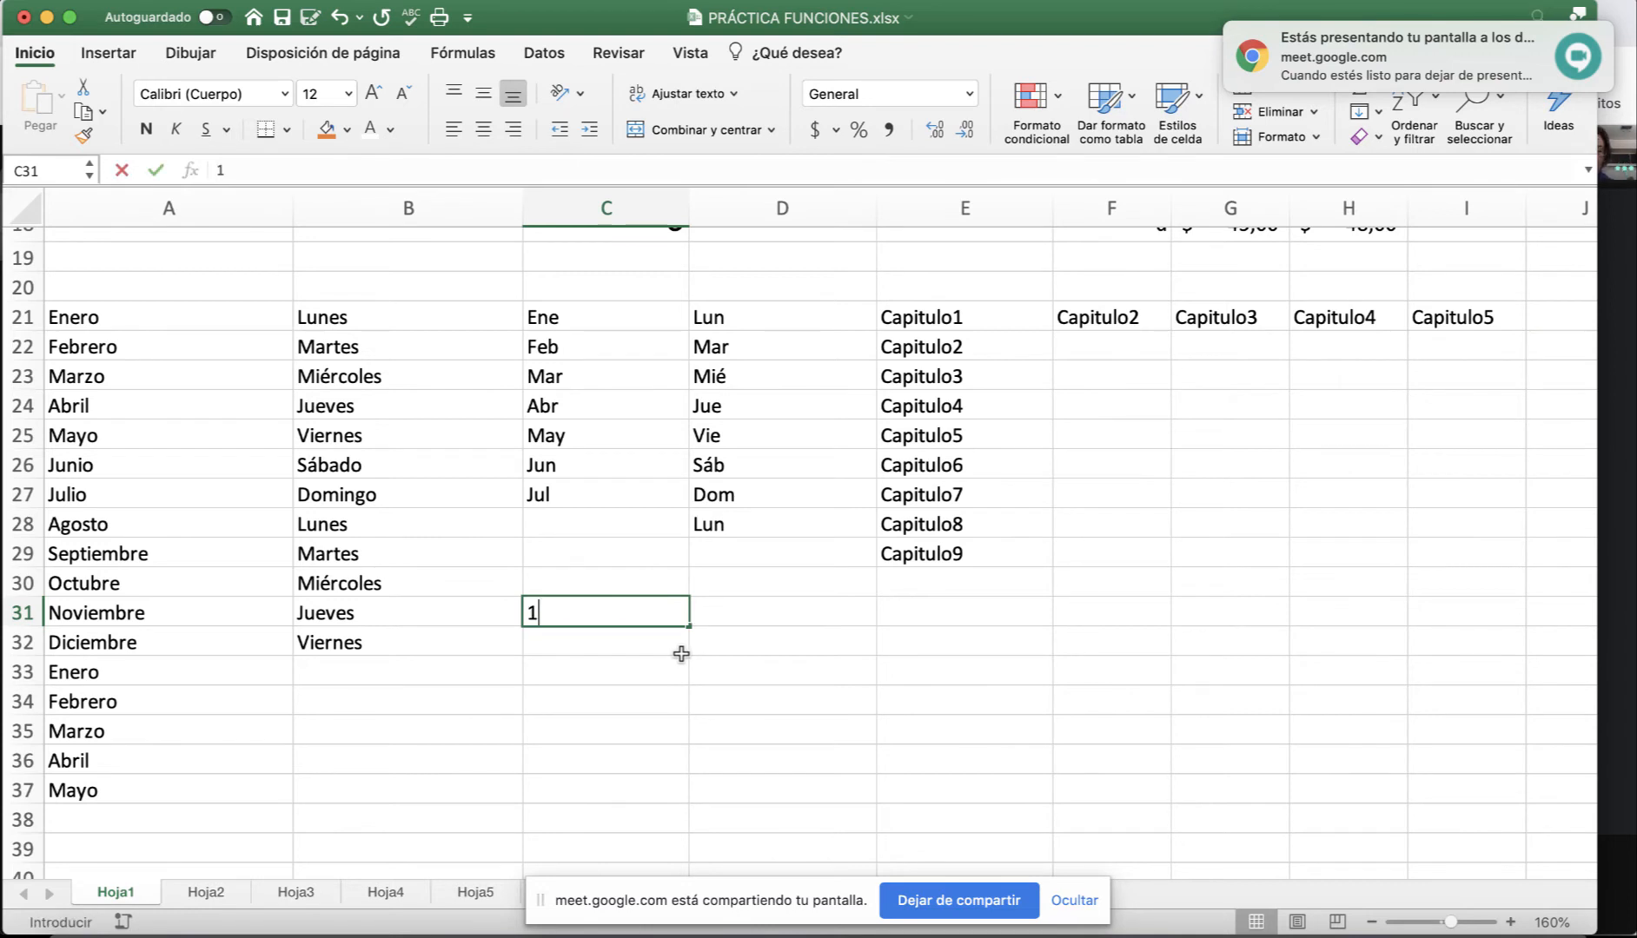
key("Return")
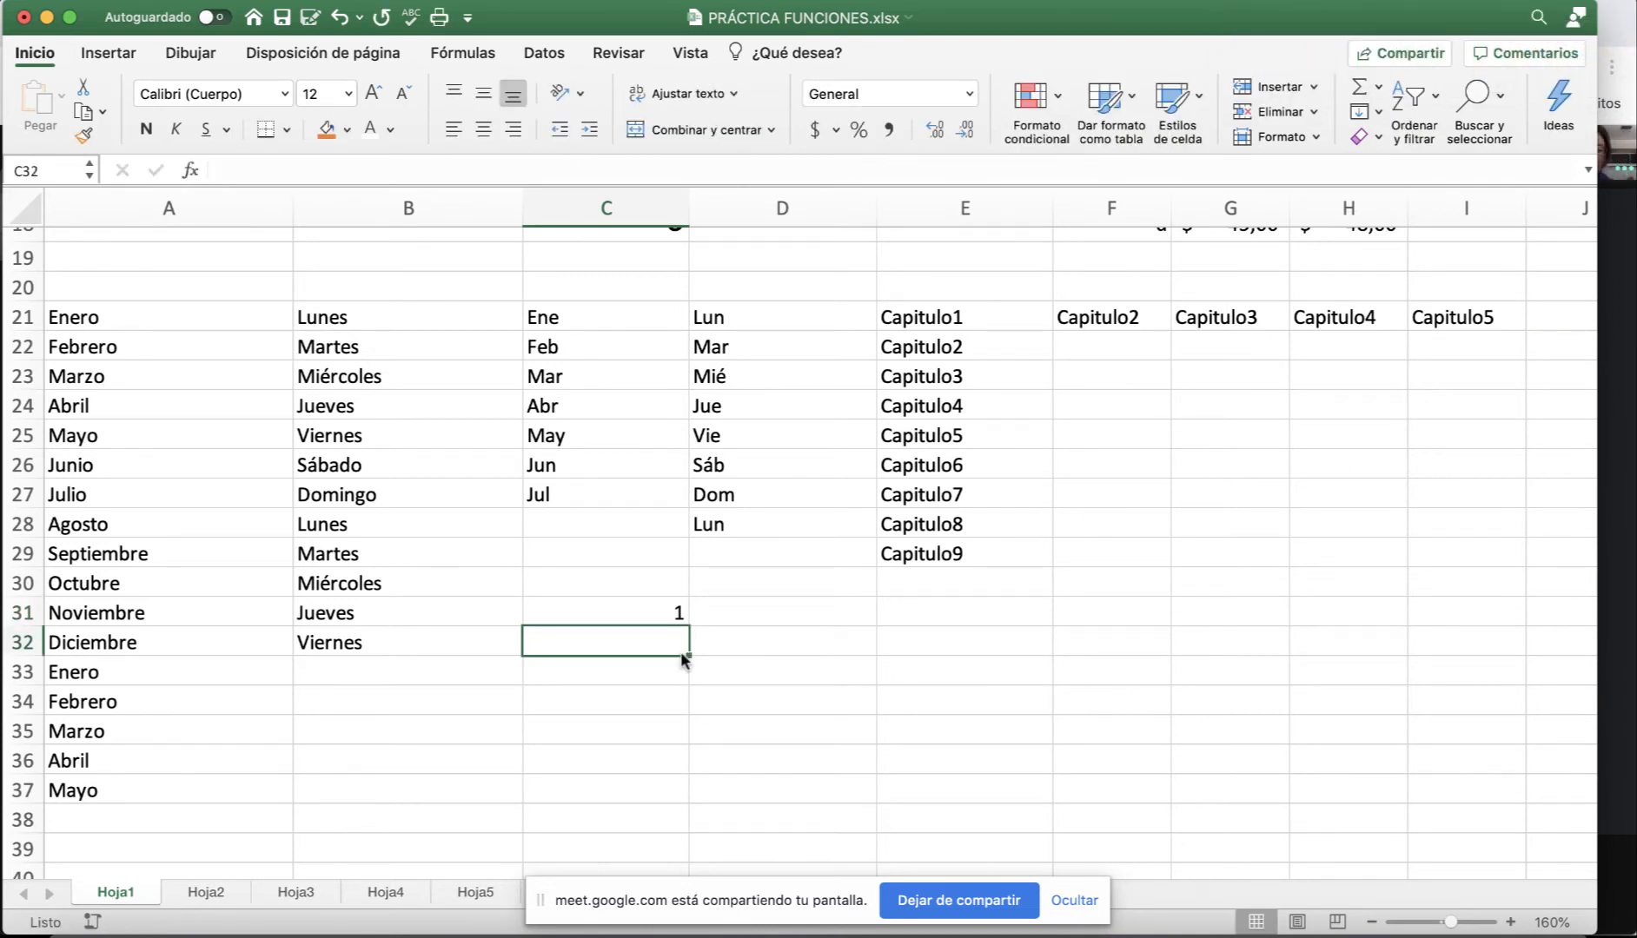
type("3")
key("Return")
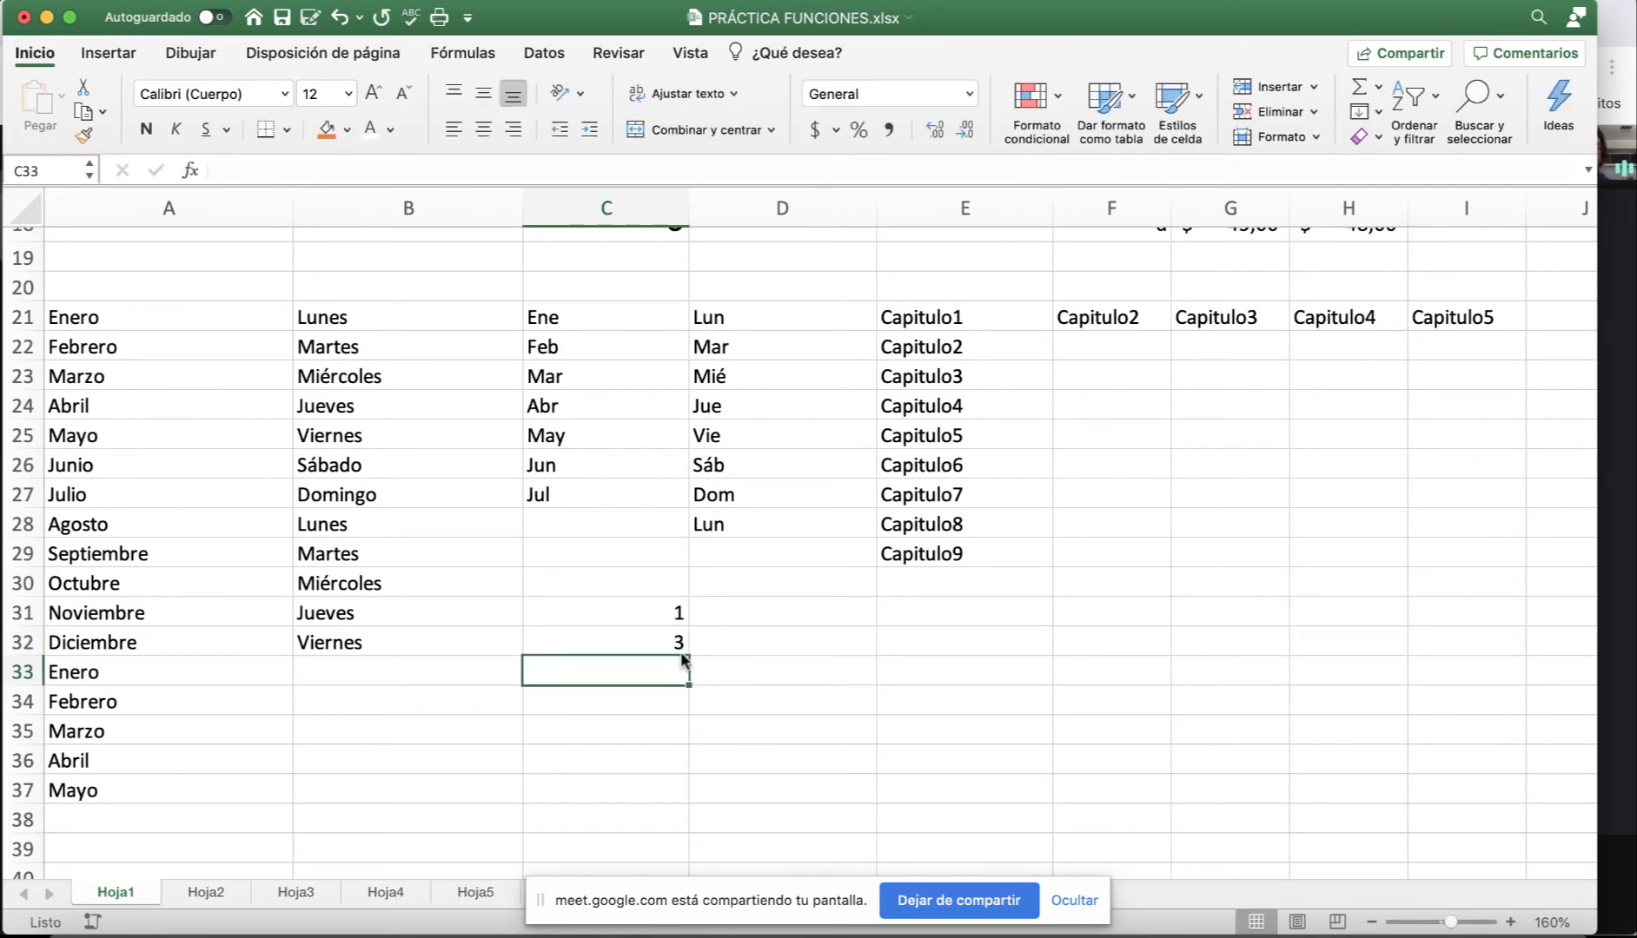
left_click_drag(622, 608, 625, 638)
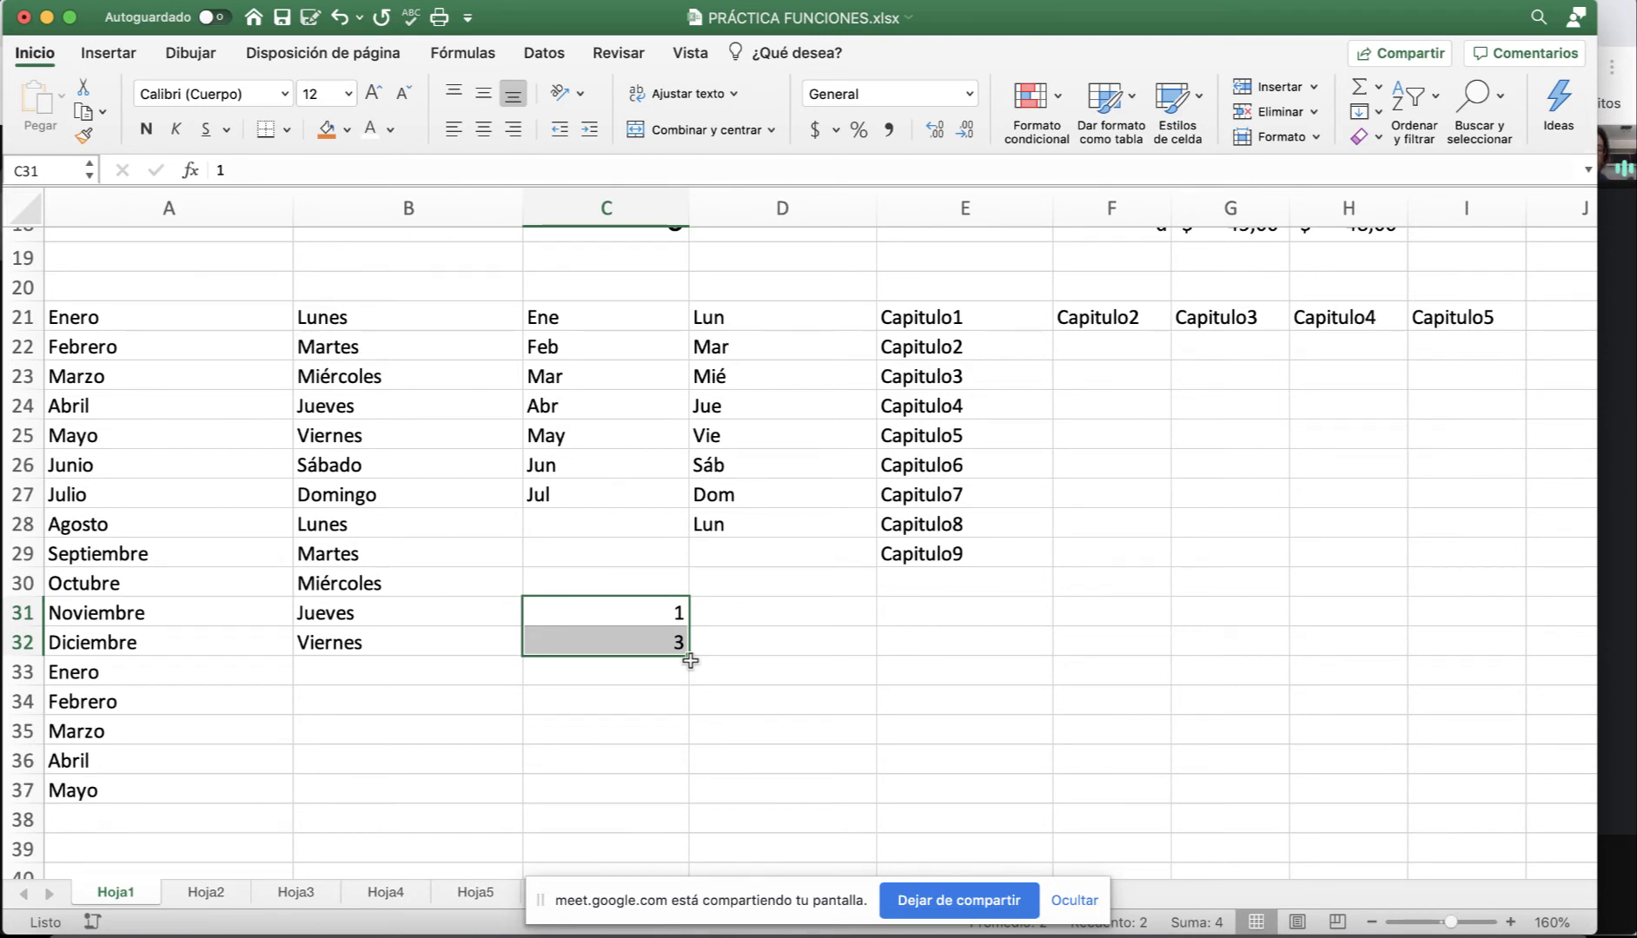
left_click(690, 660)
left_click_drag(643, 617, 687, 827)
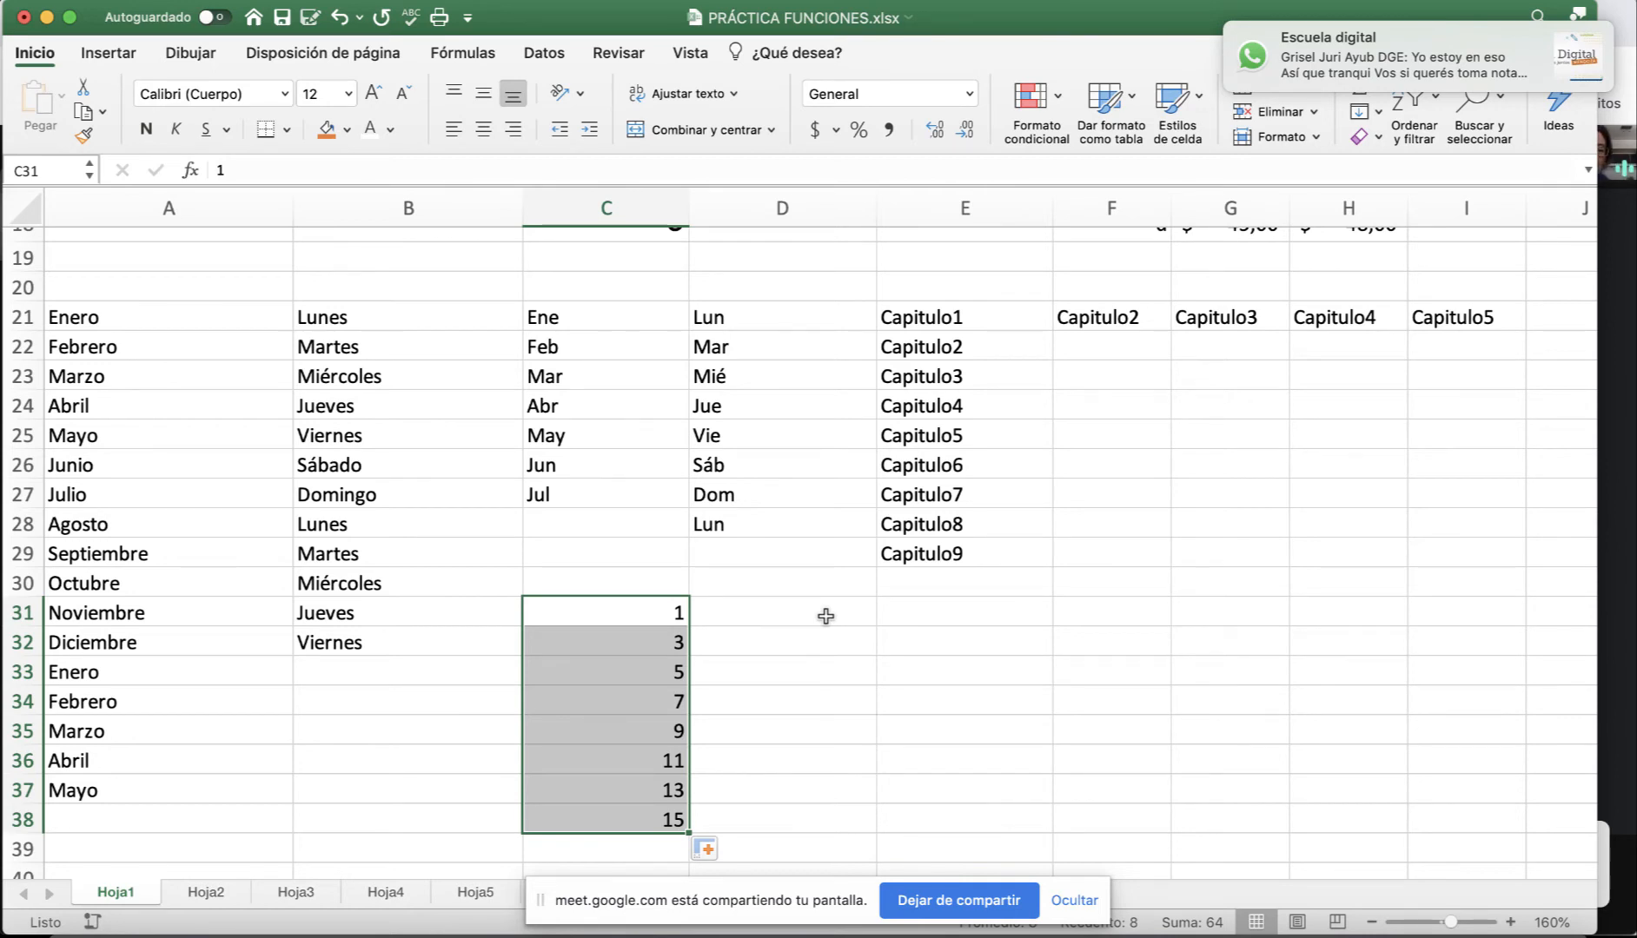
left_click(825, 616)
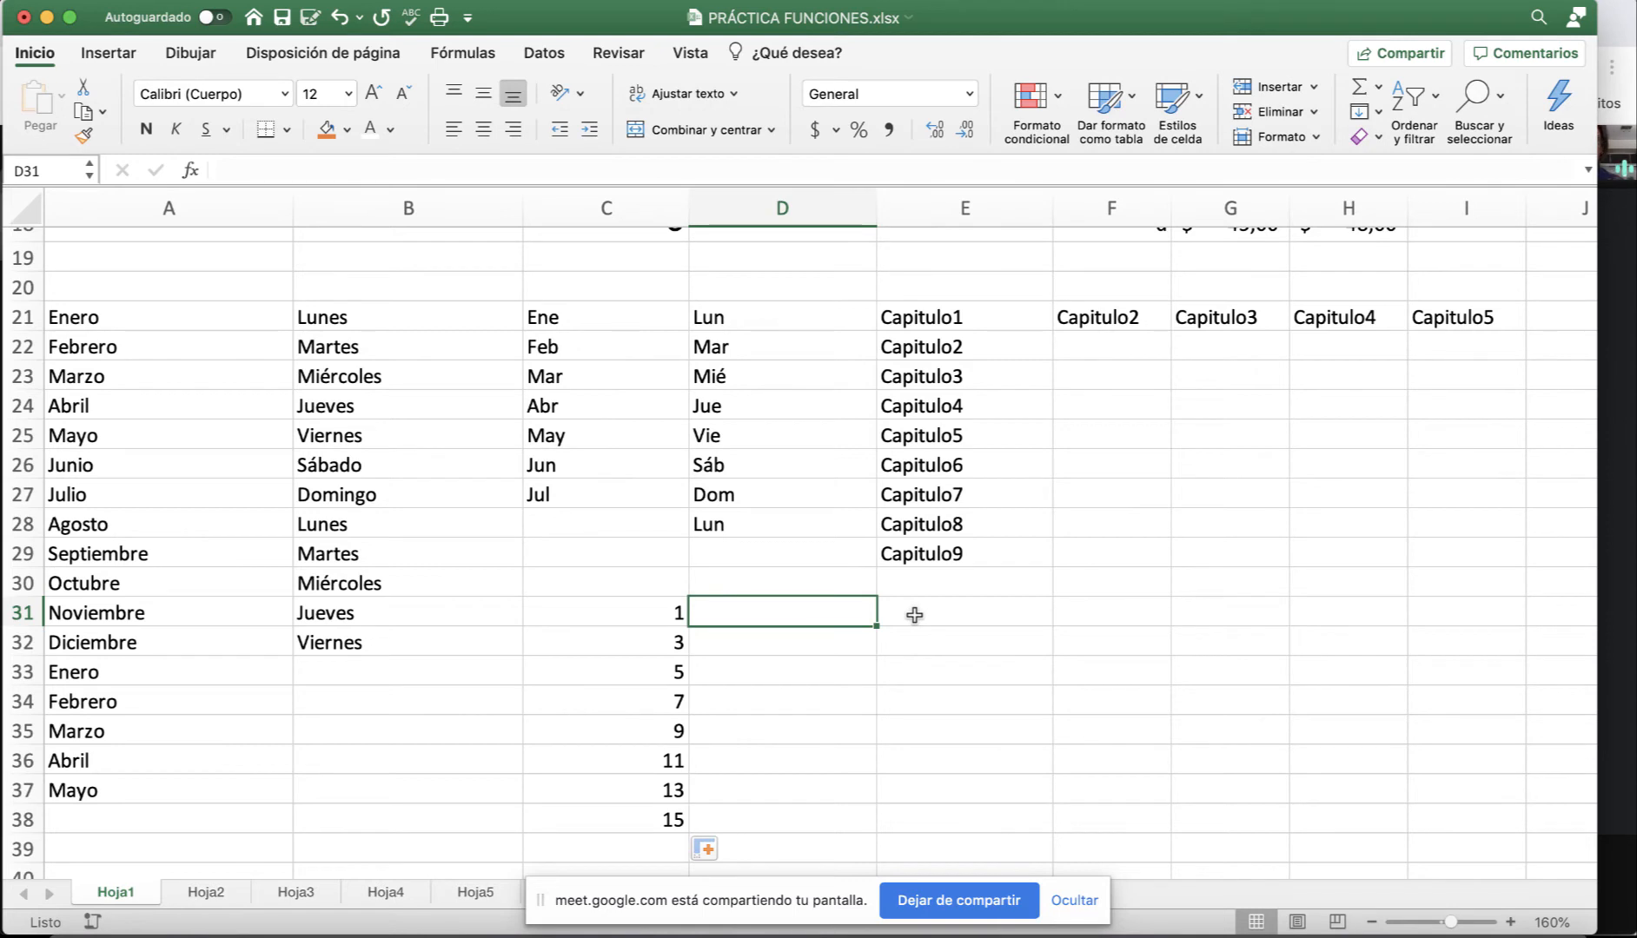
Enter 30/6 in D31 and 6/7 in D32, then trial-fill the date pattern down to D38.
type("30&")
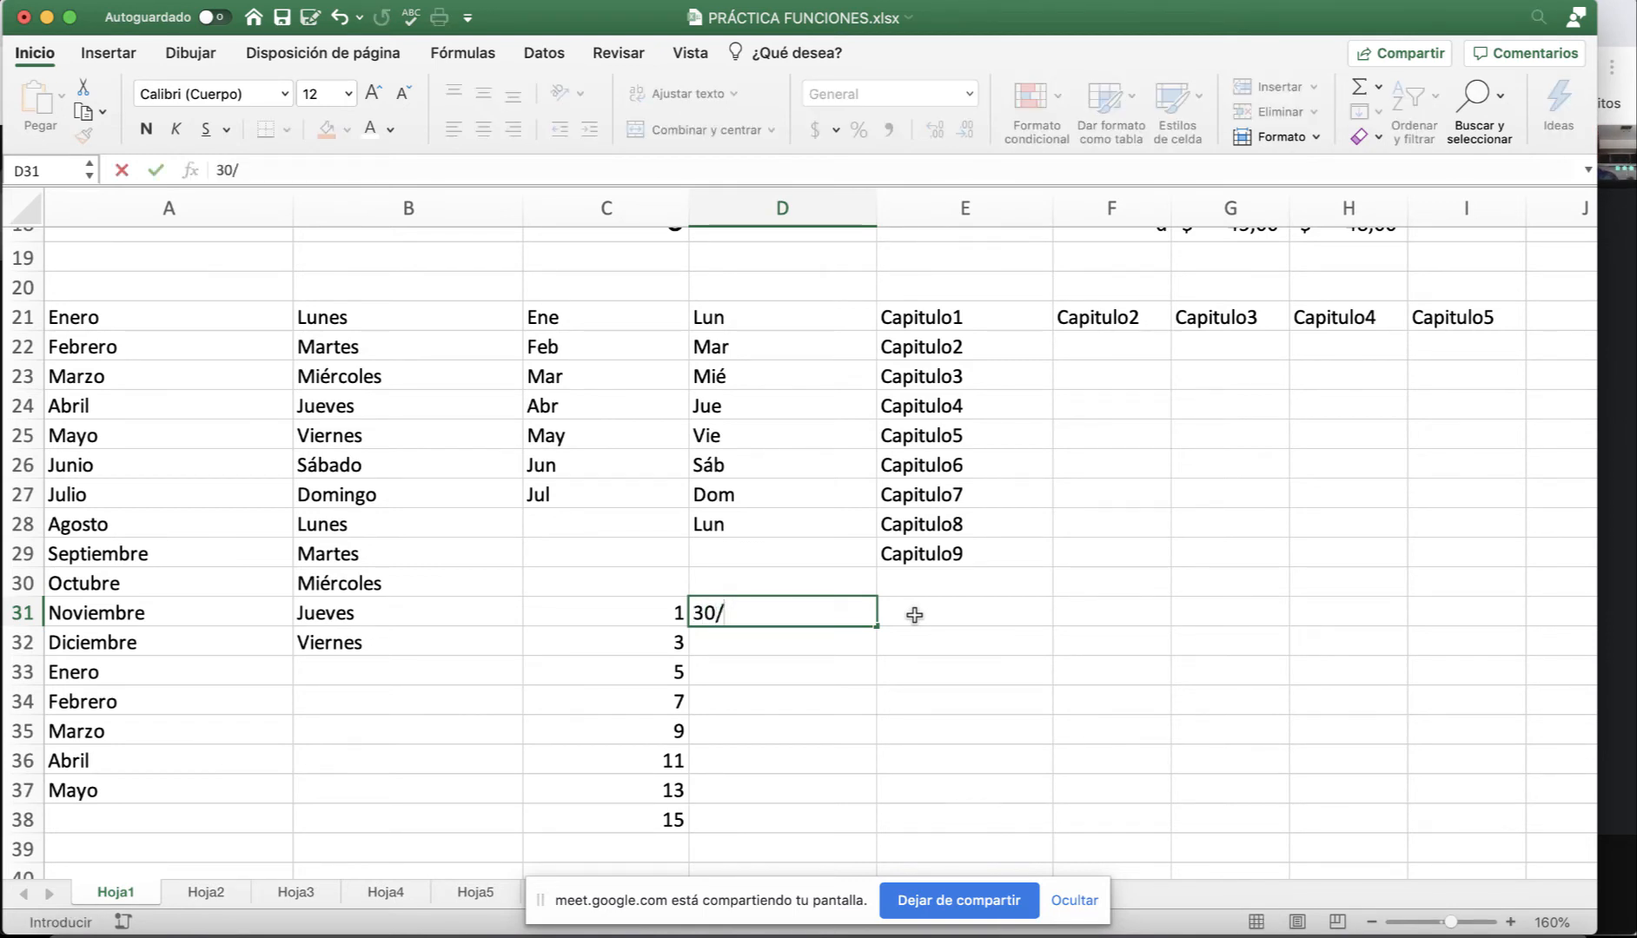
key("Return")
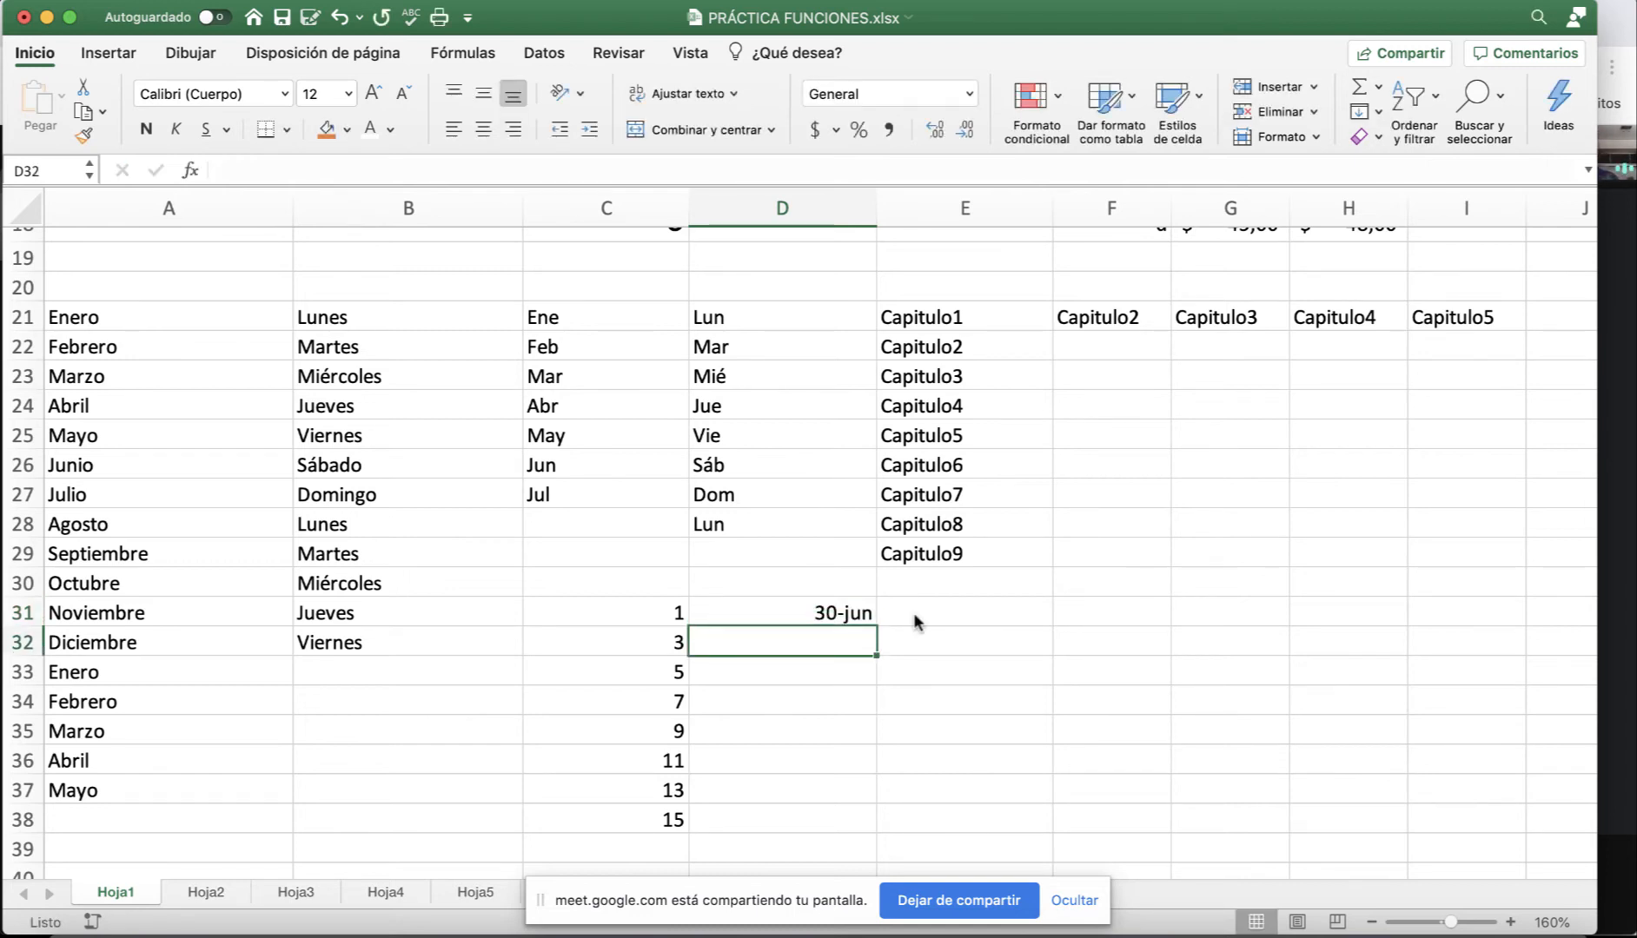
type("6/")
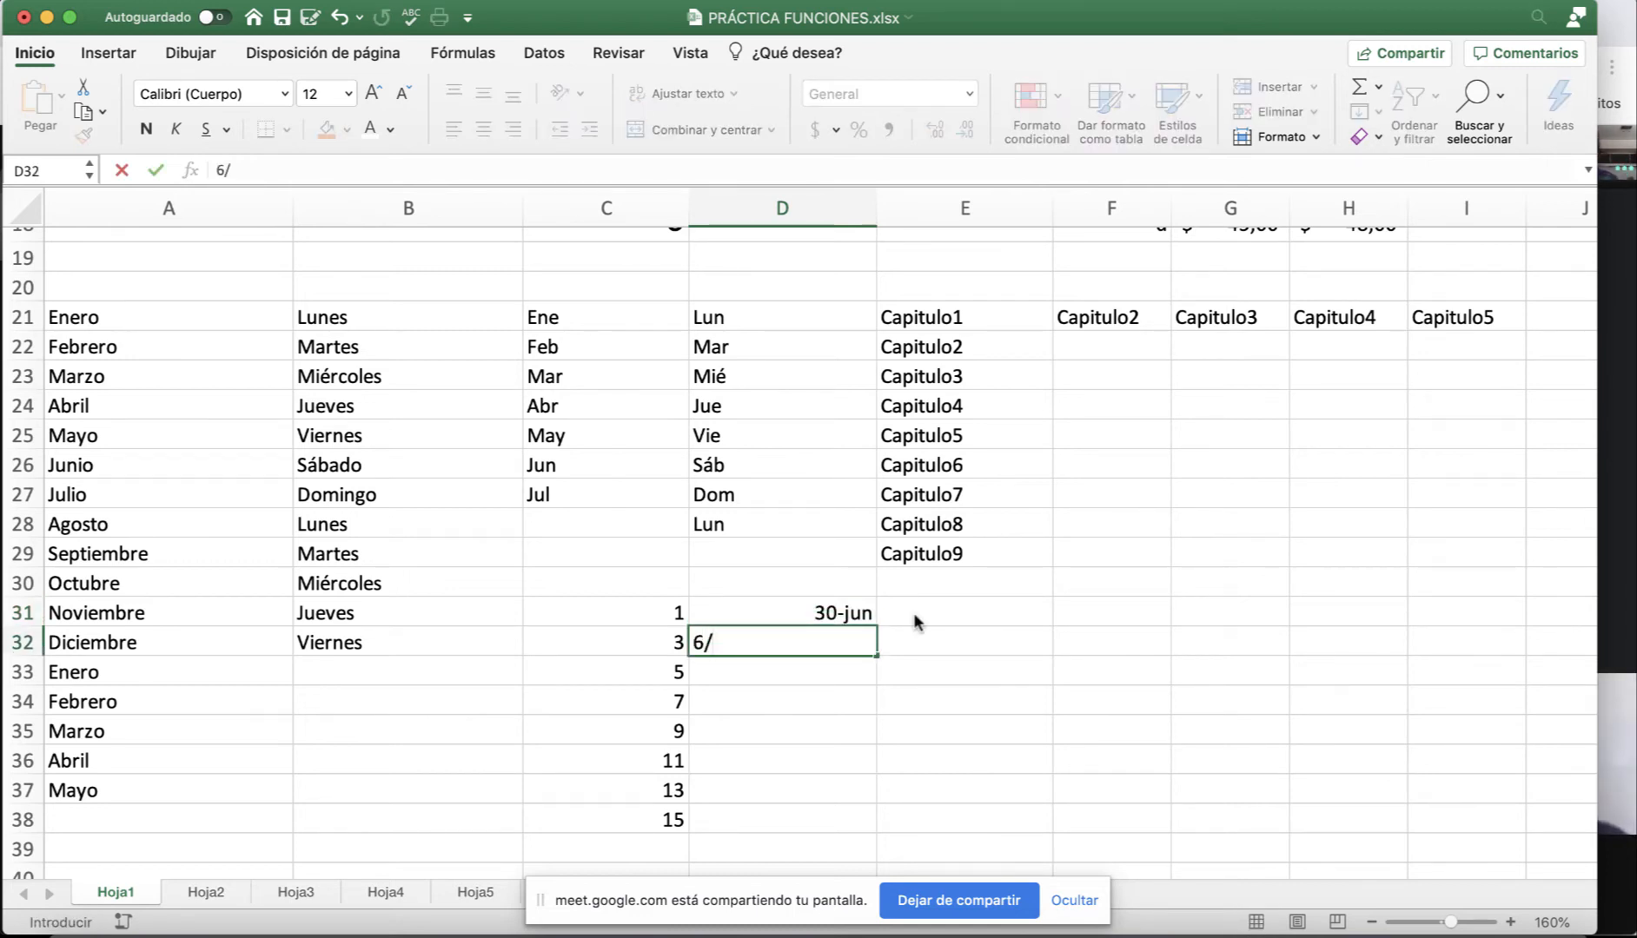
type("7")
key("Return")
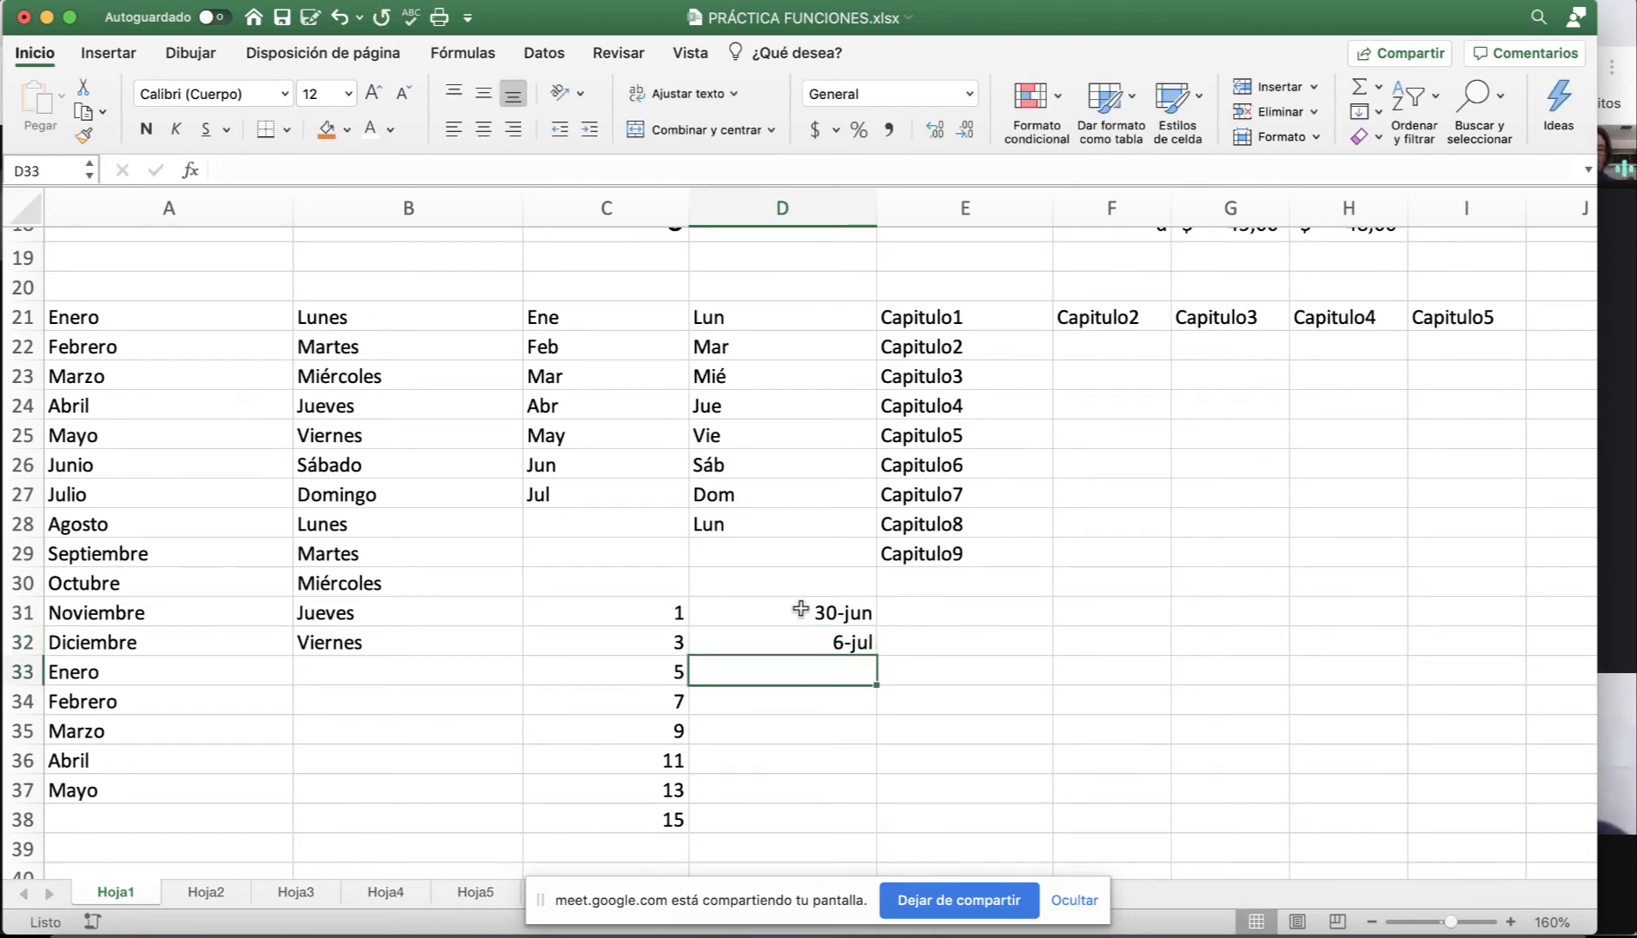
left_click_drag(800, 609, 765, 641)
left_click_drag(880, 659, 875, 715)
left_click_drag(875, 741, 875, 833)
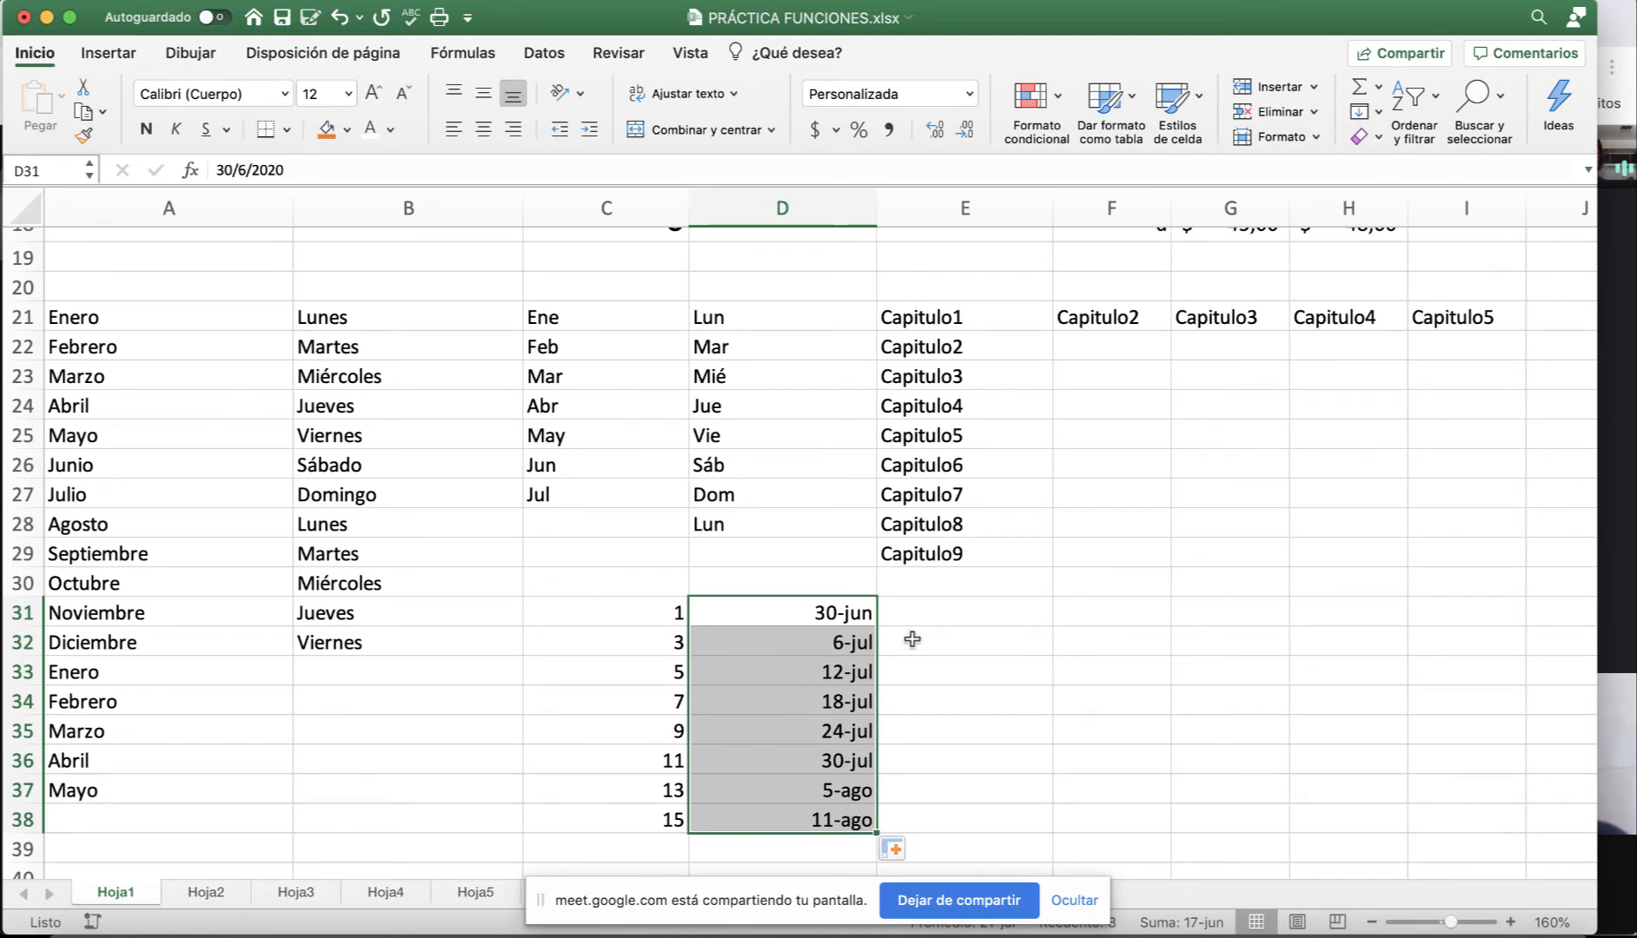
Discard the trial fill by clearing D32:D38, keeping only 30-jun in D31.
left_click(953, 618)
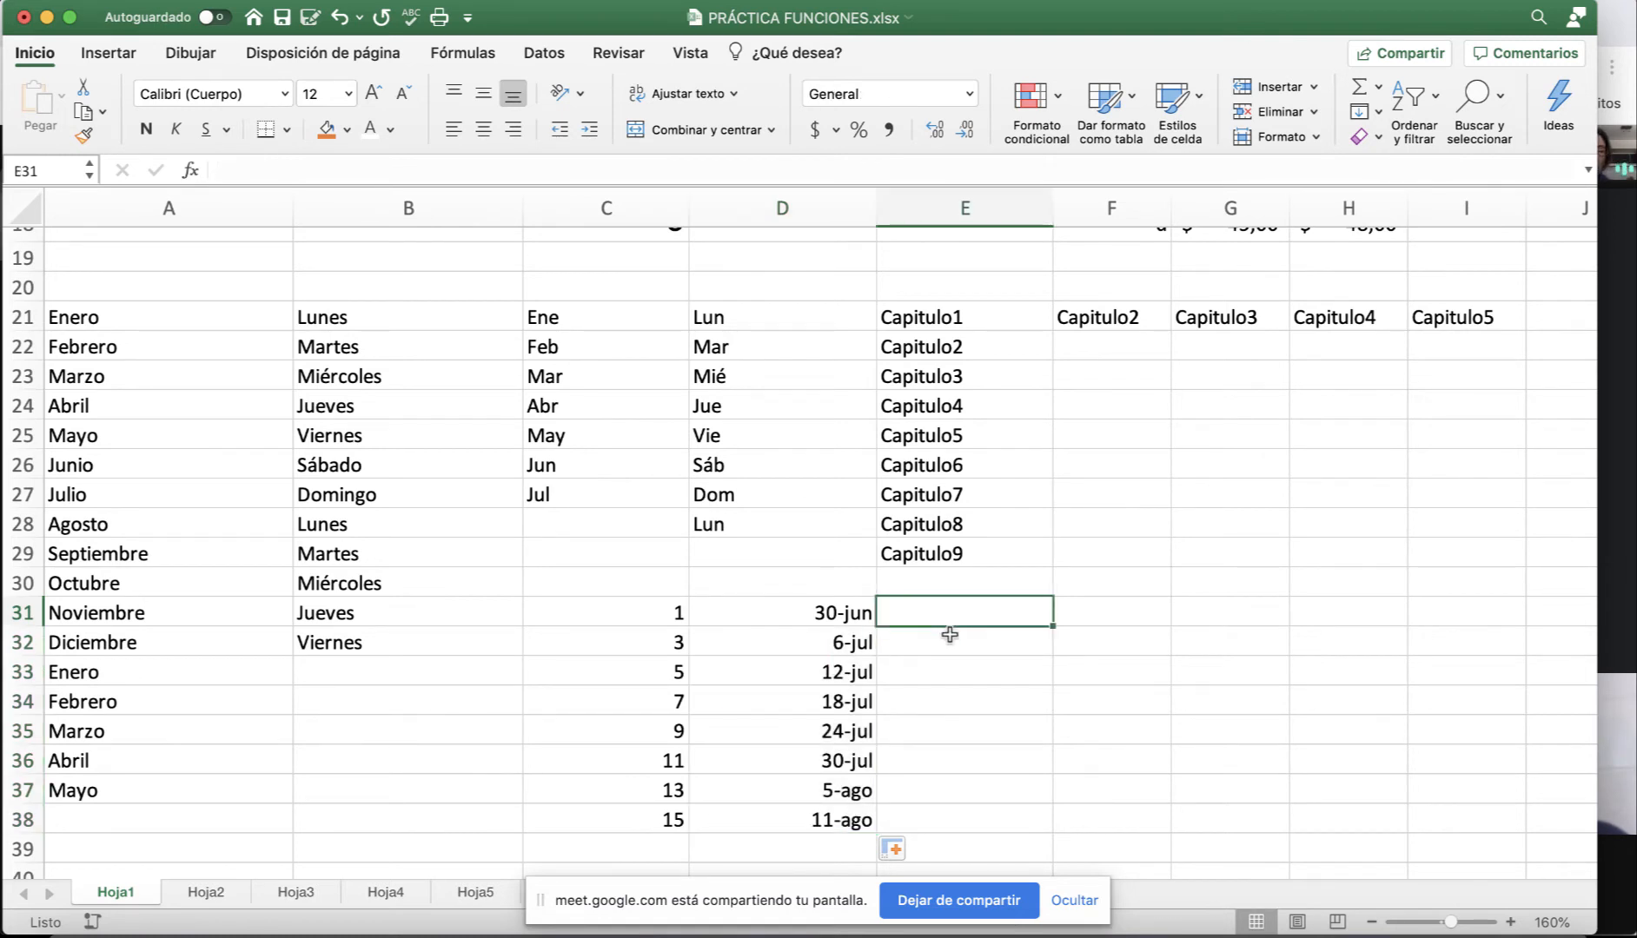
left_click(848, 618)
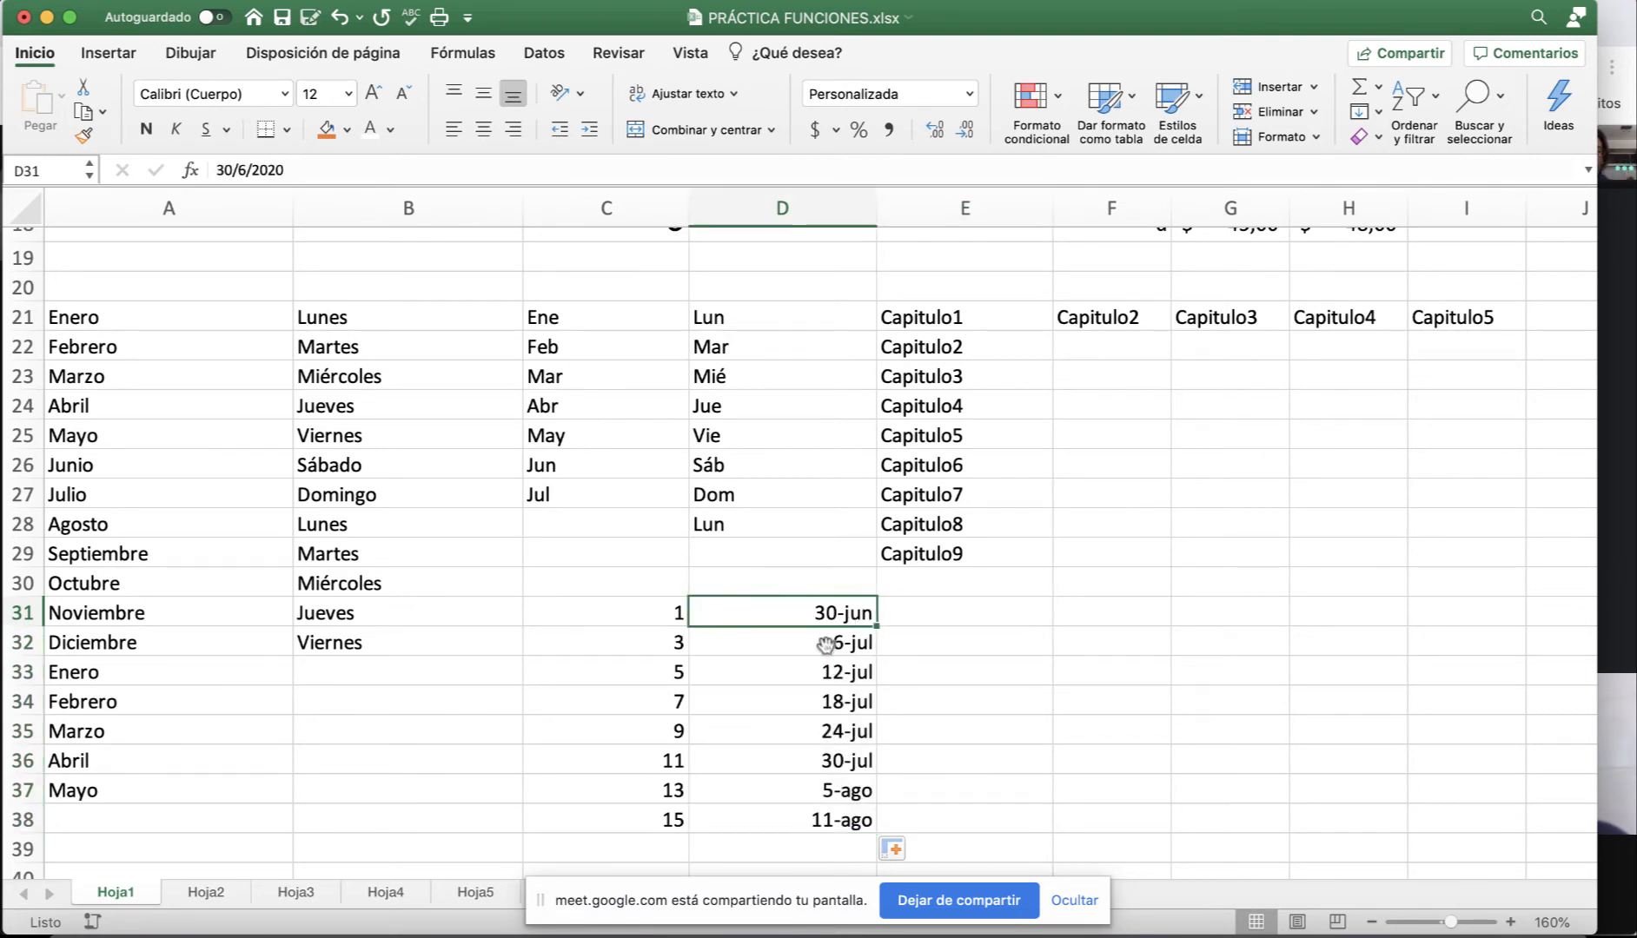
left_click_drag(826, 644, 824, 832)
key("Delete")
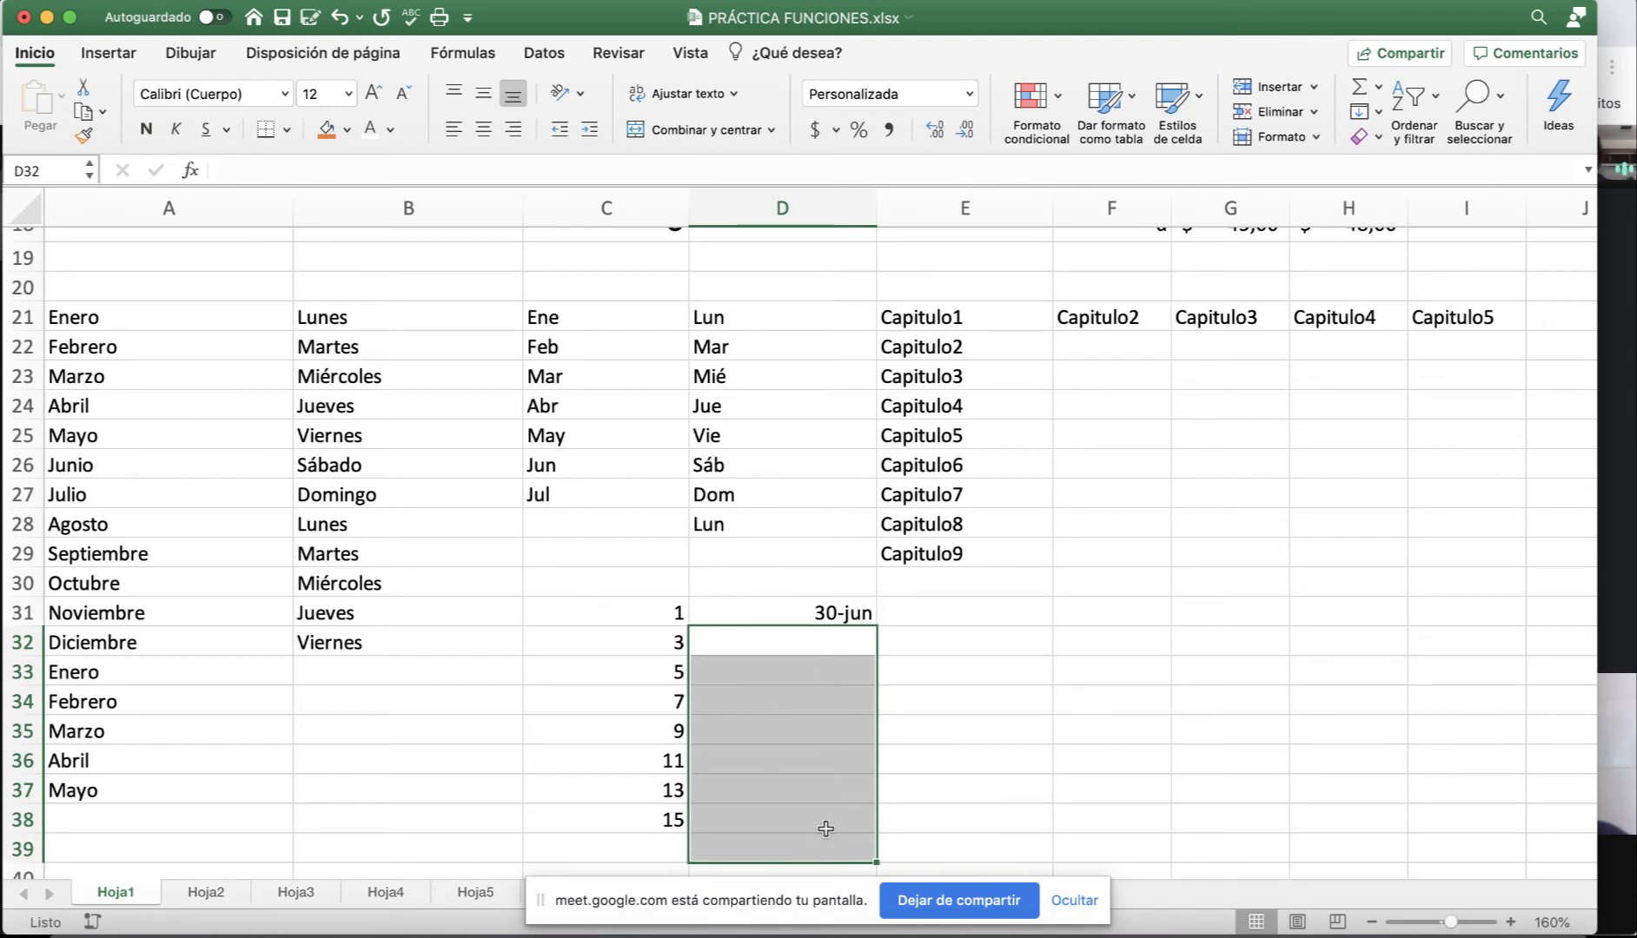
left_click(840, 647)
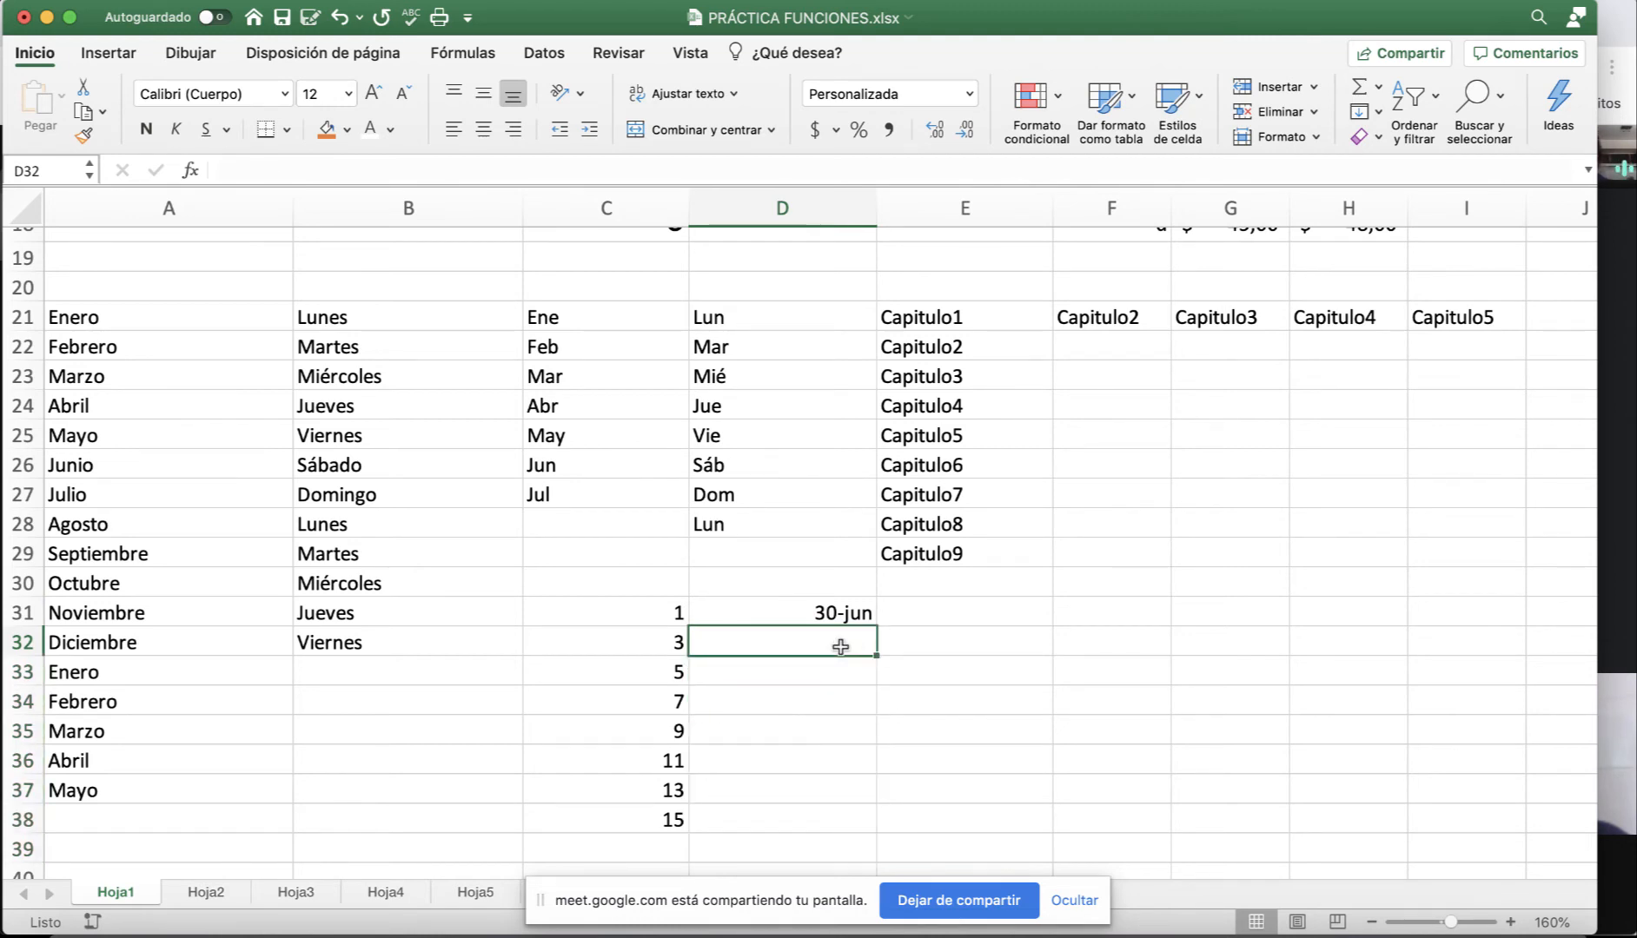
Enter =D31+7 in D32 and fill it down to D38 for weekly dates to 18-ago.
type("=")
left_click(803, 612)
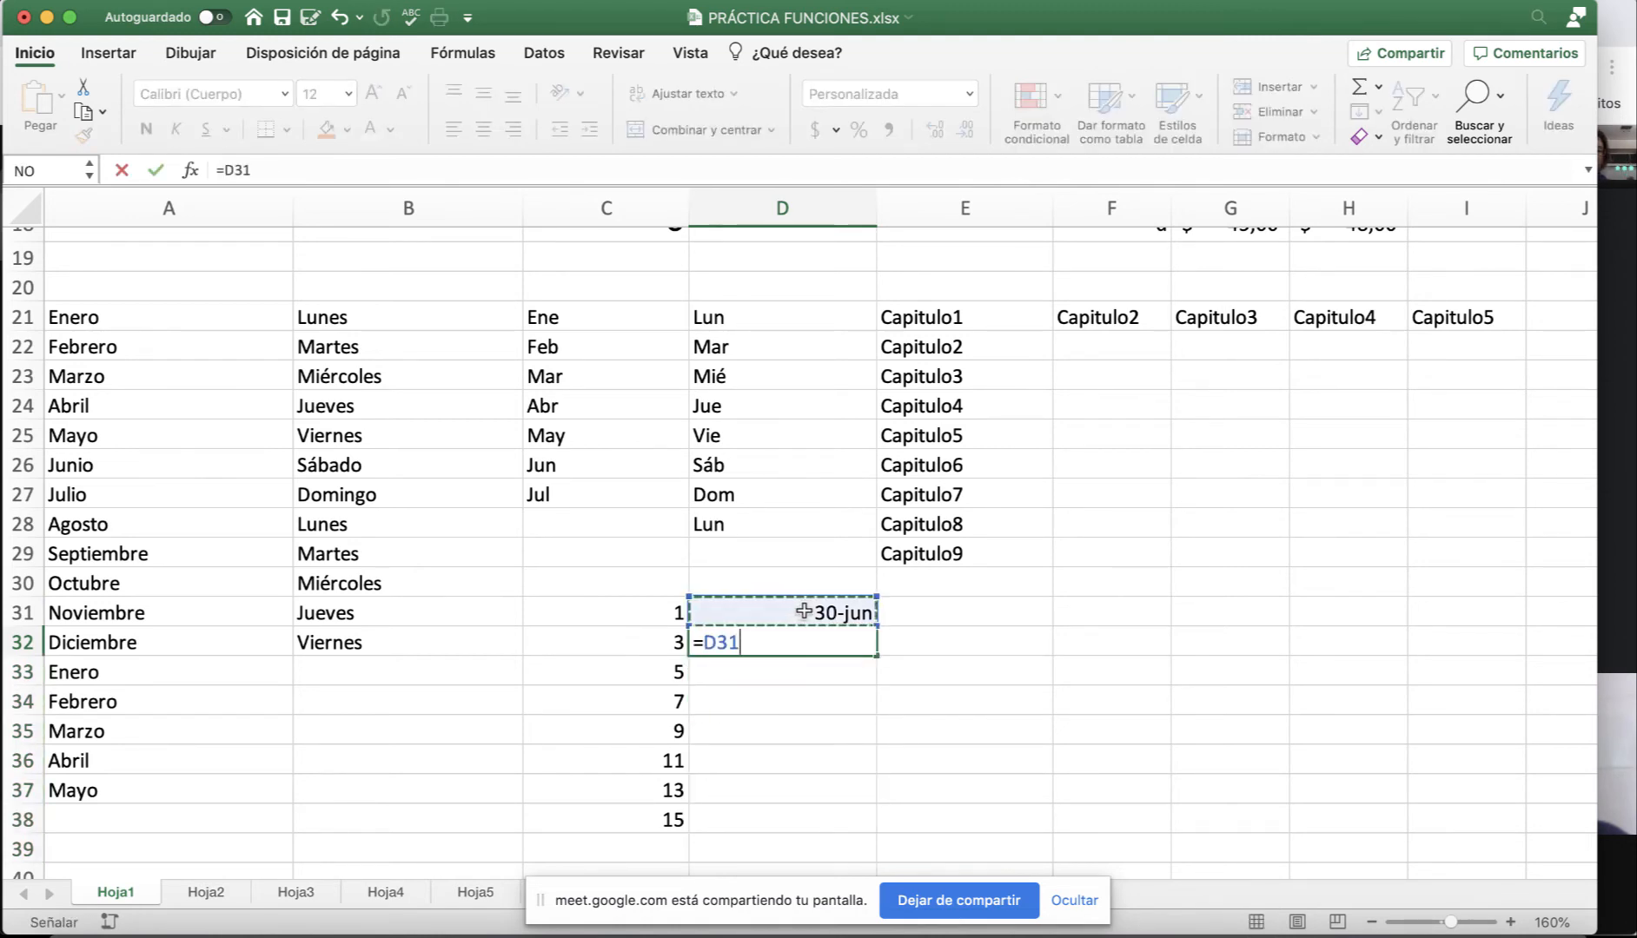
type("+")
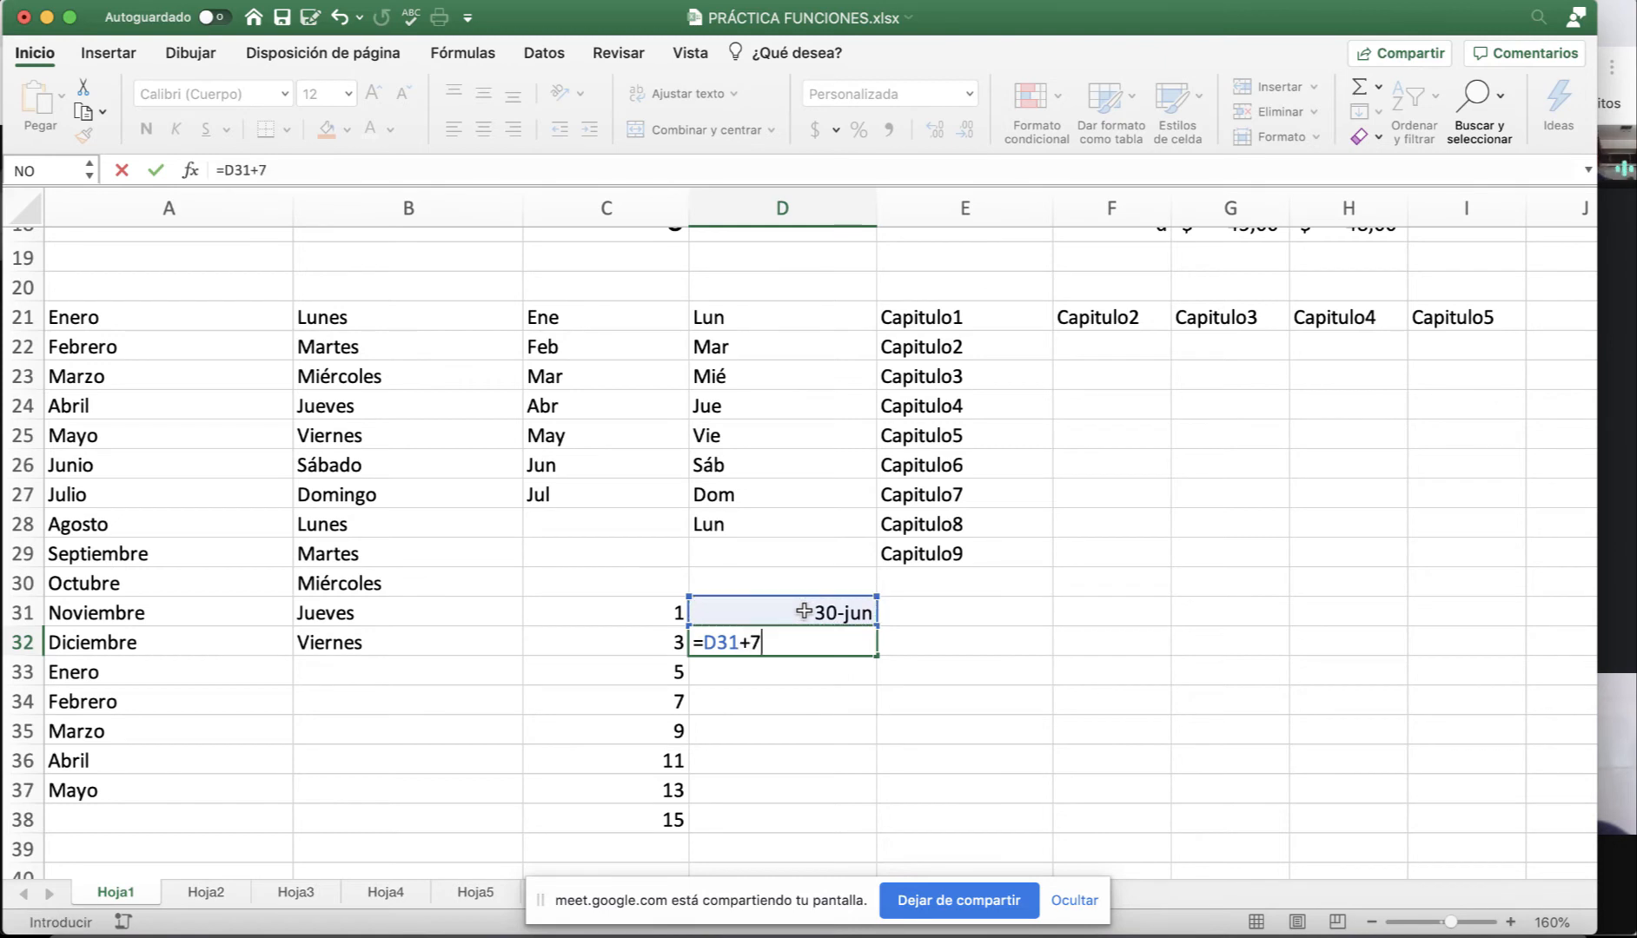
type("7")
key("Return")
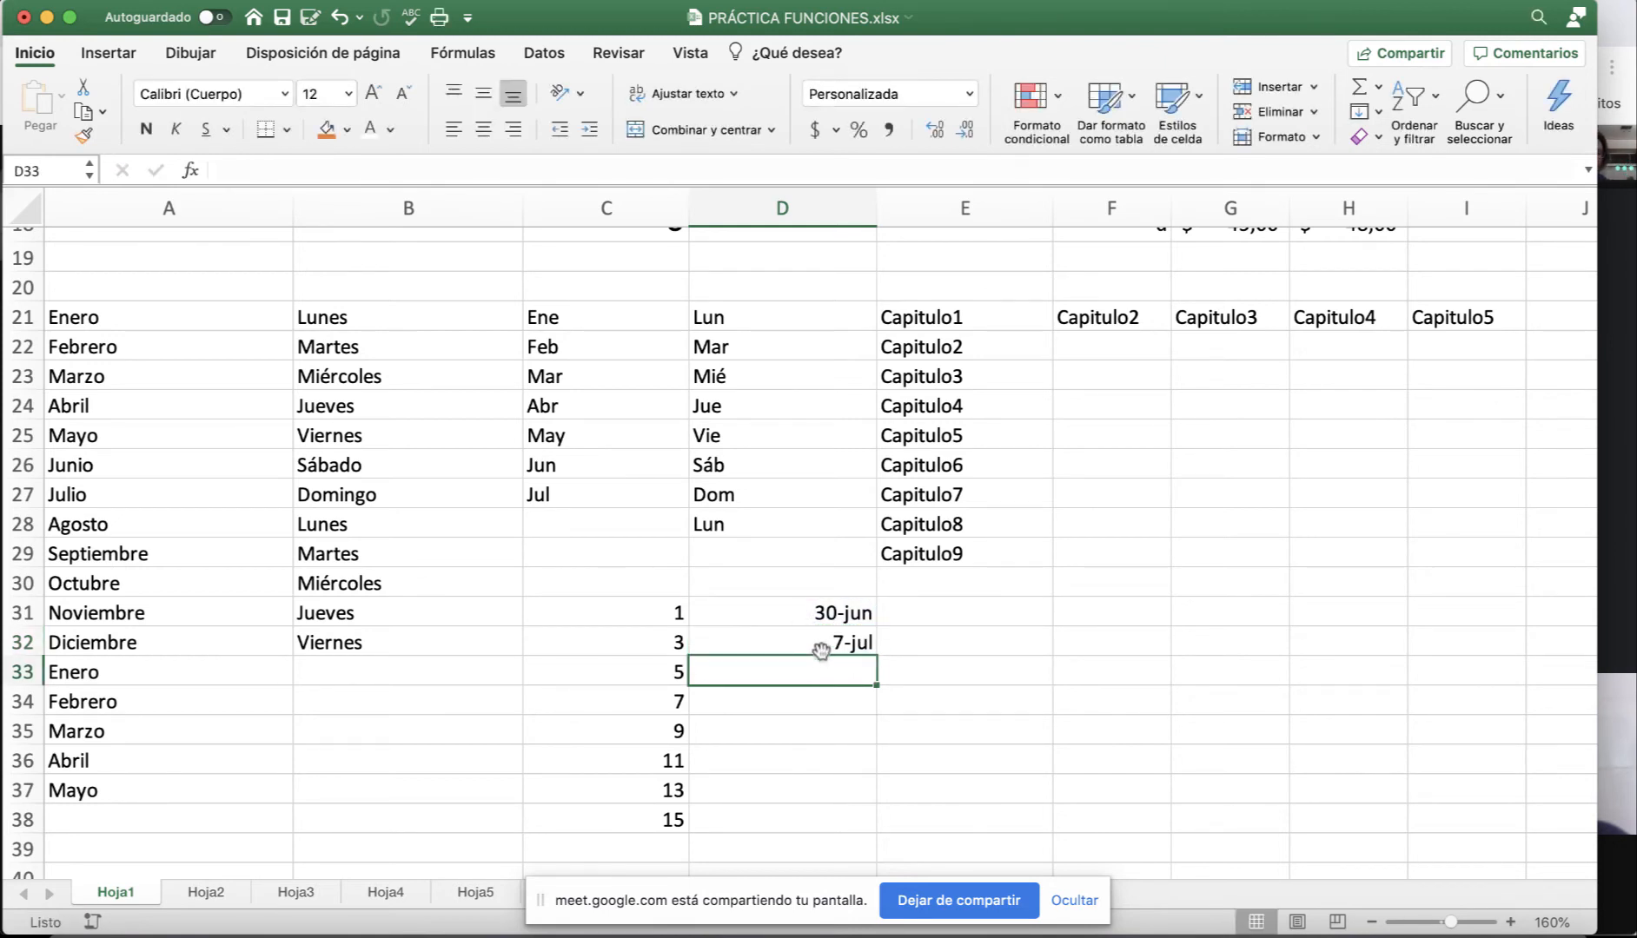
left_click(825, 650)
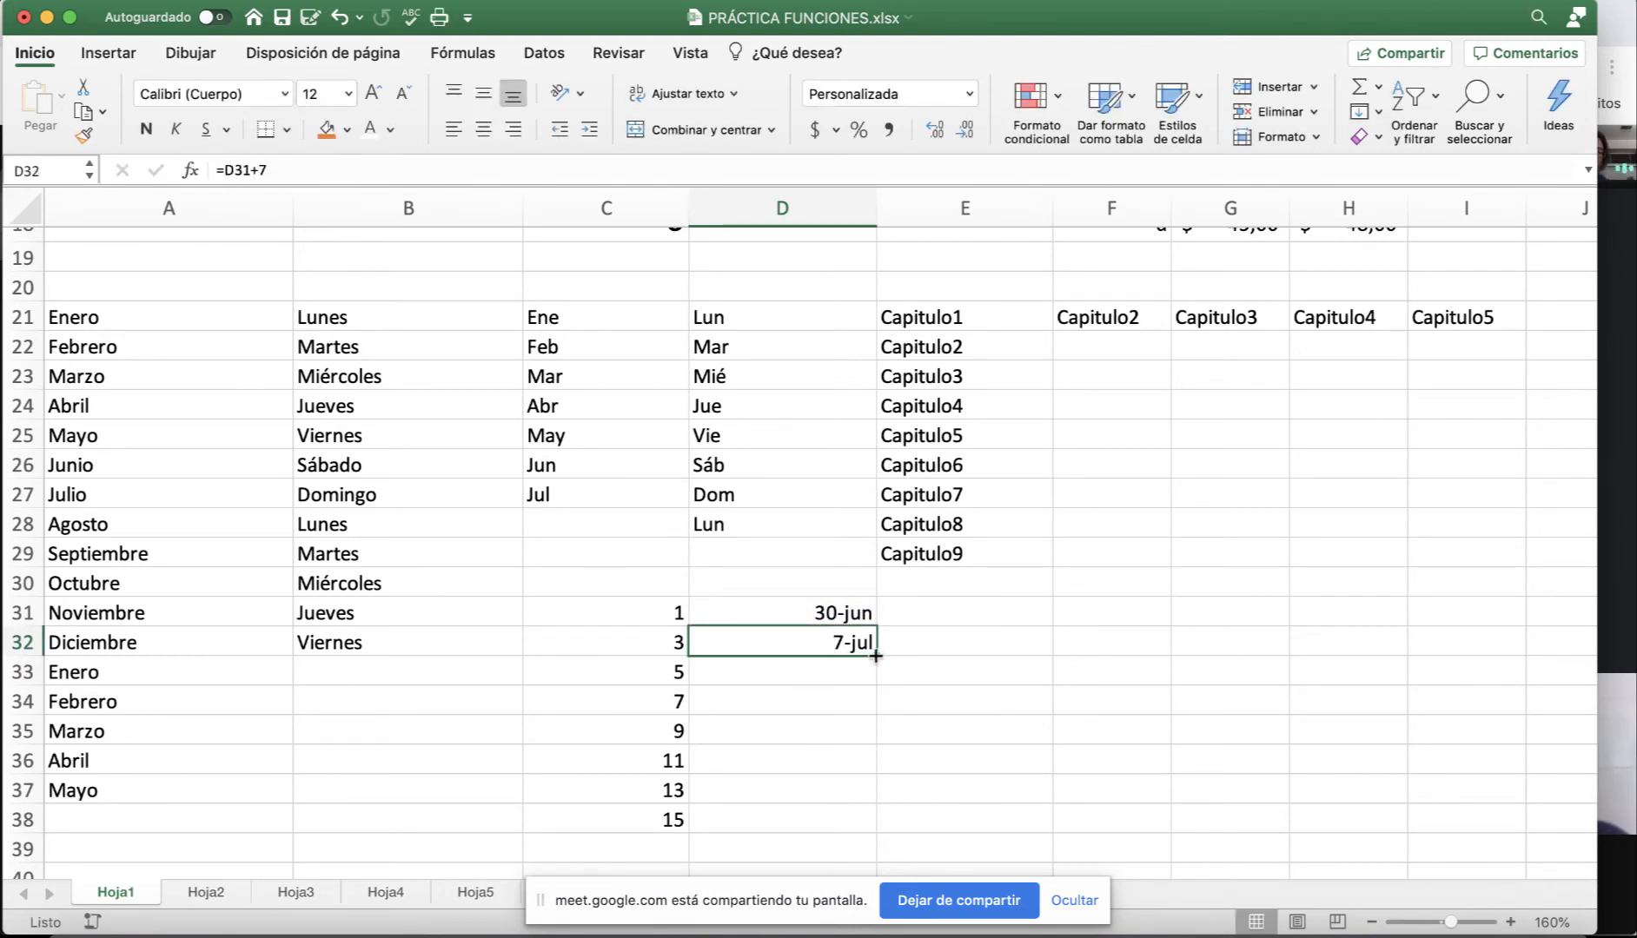
left_click_drag(876, 656, 874, 821)
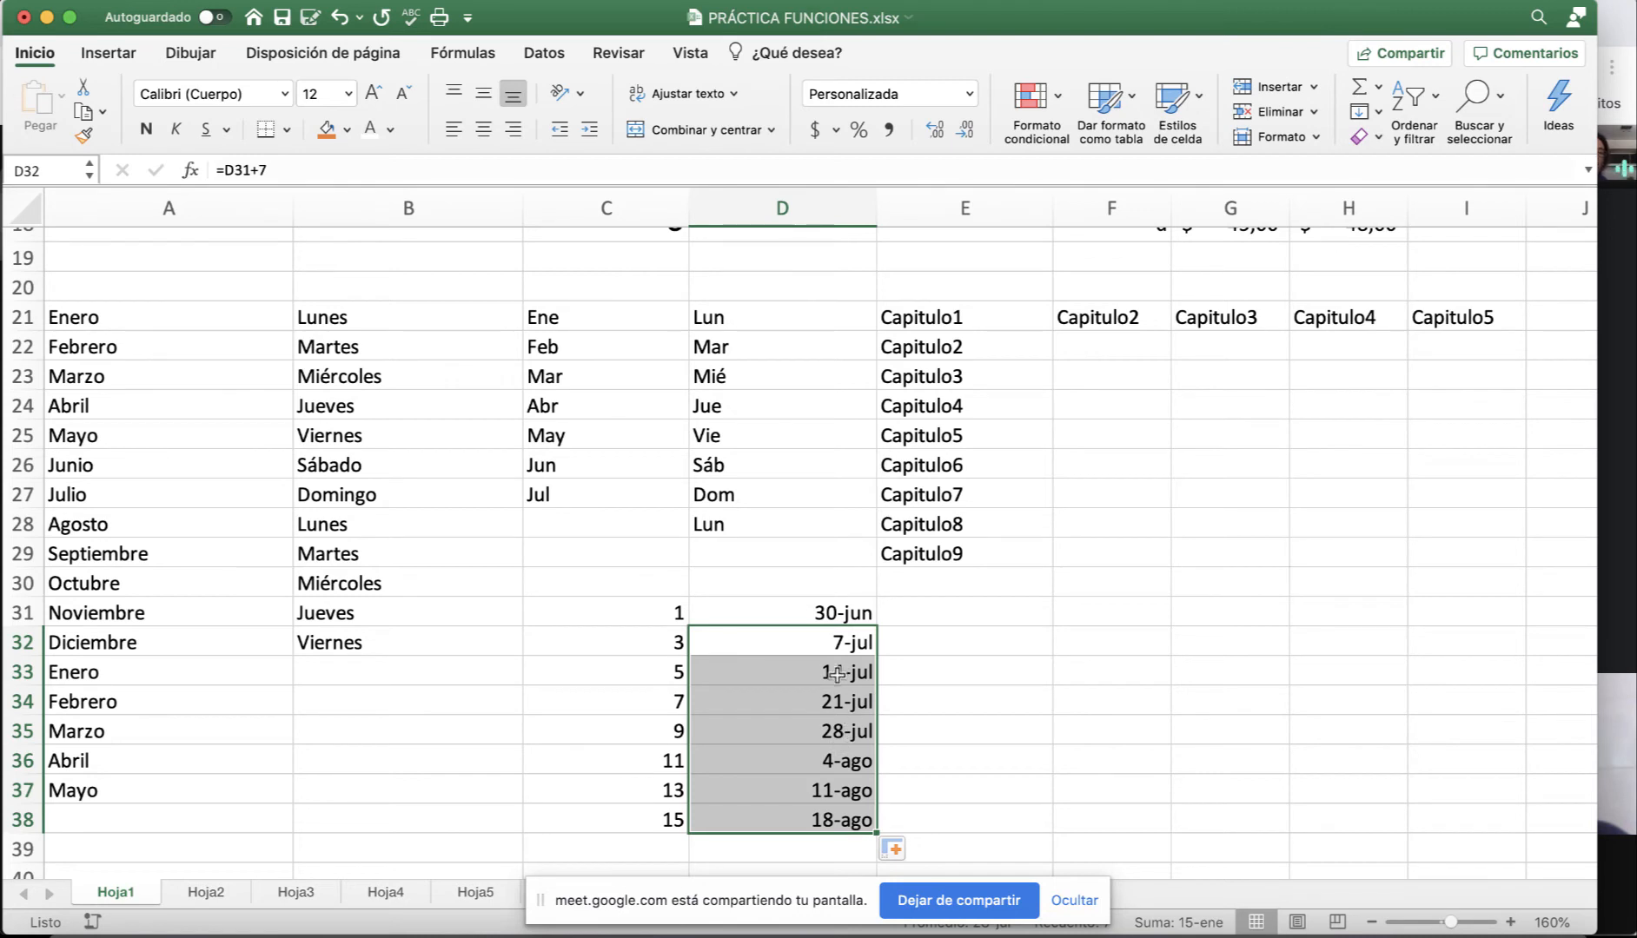
Verify the filled formulas =D32+7 in D33 and =D33+7 in D34 without changing them.
left_click(837, 673)
double_click(812, 669)
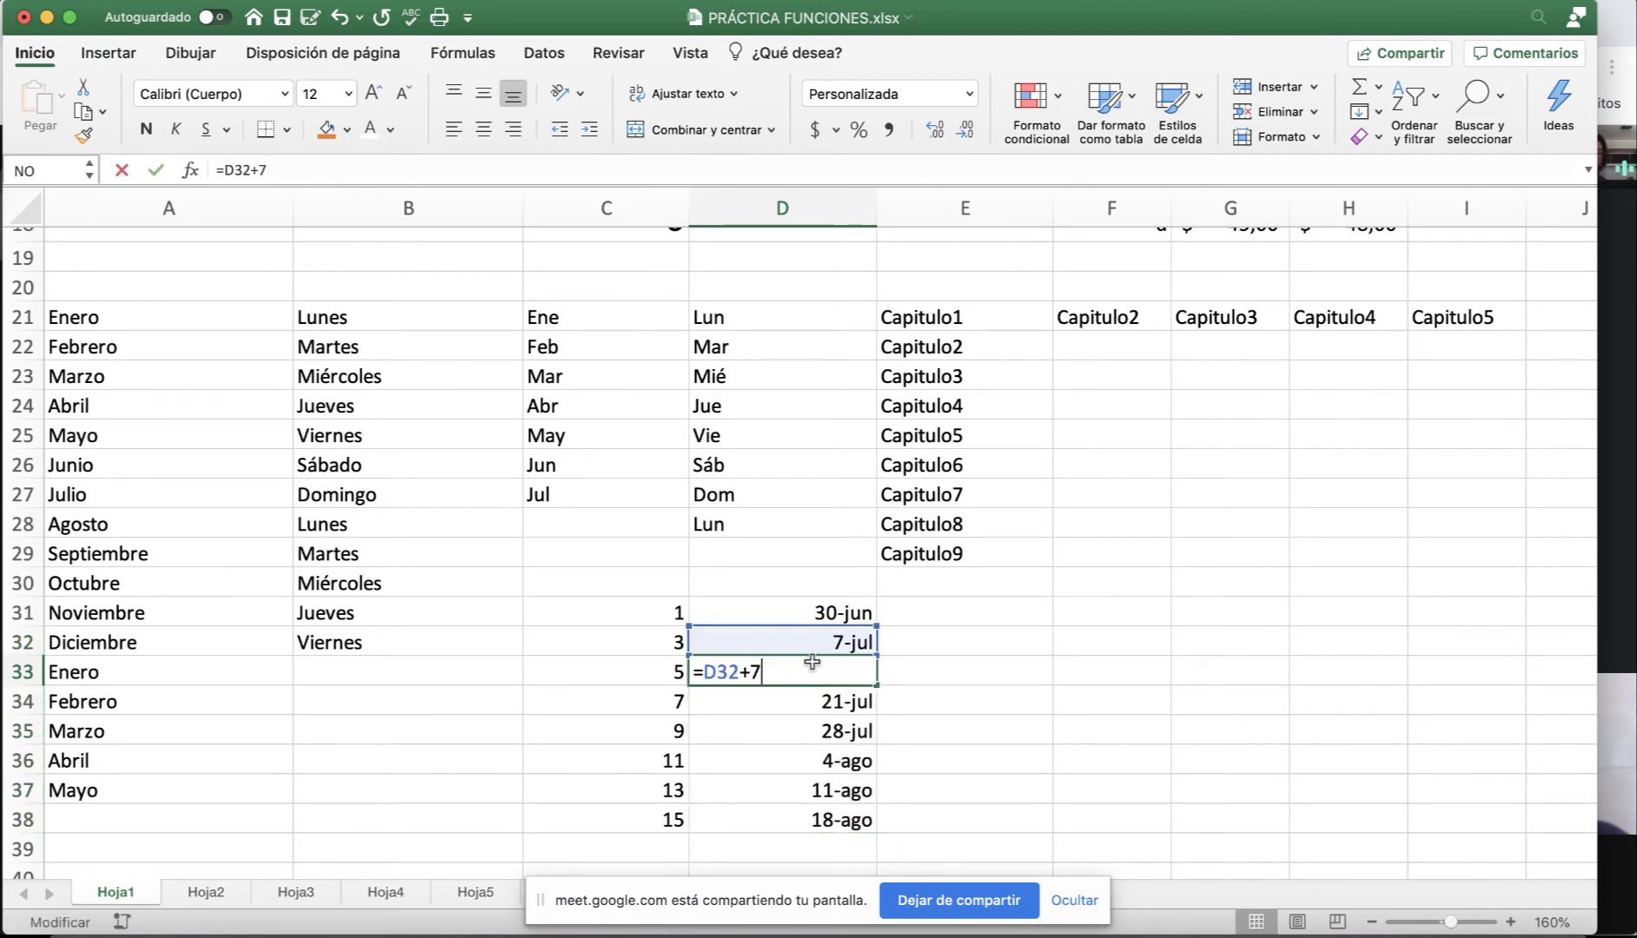
key("Return")
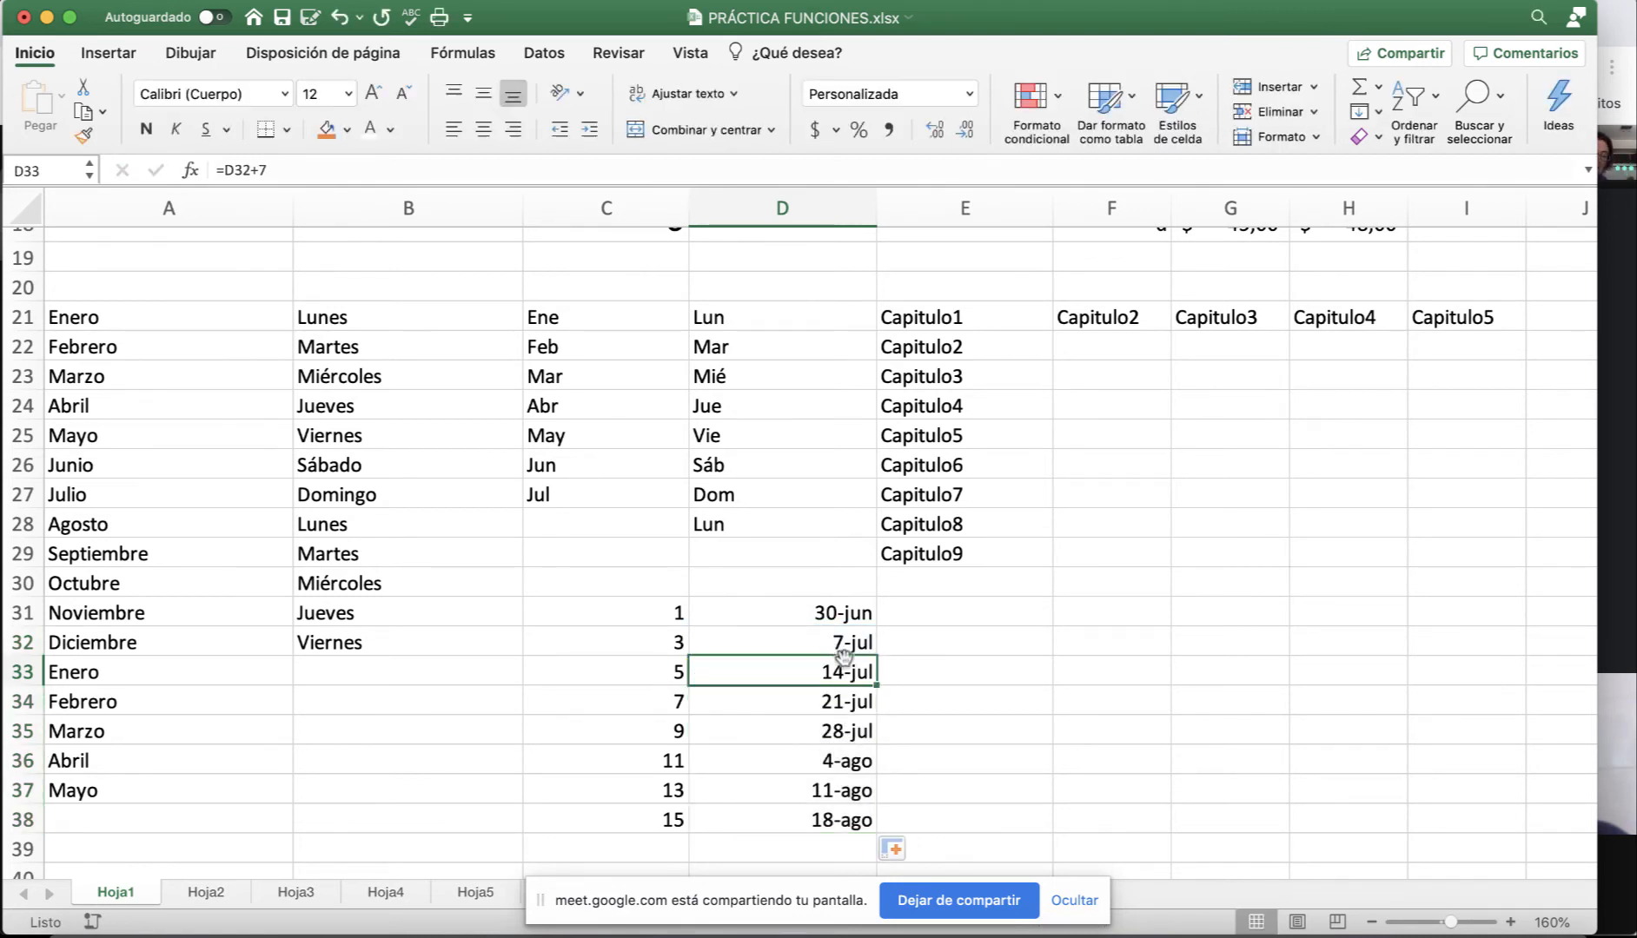
left_click(845, 705)
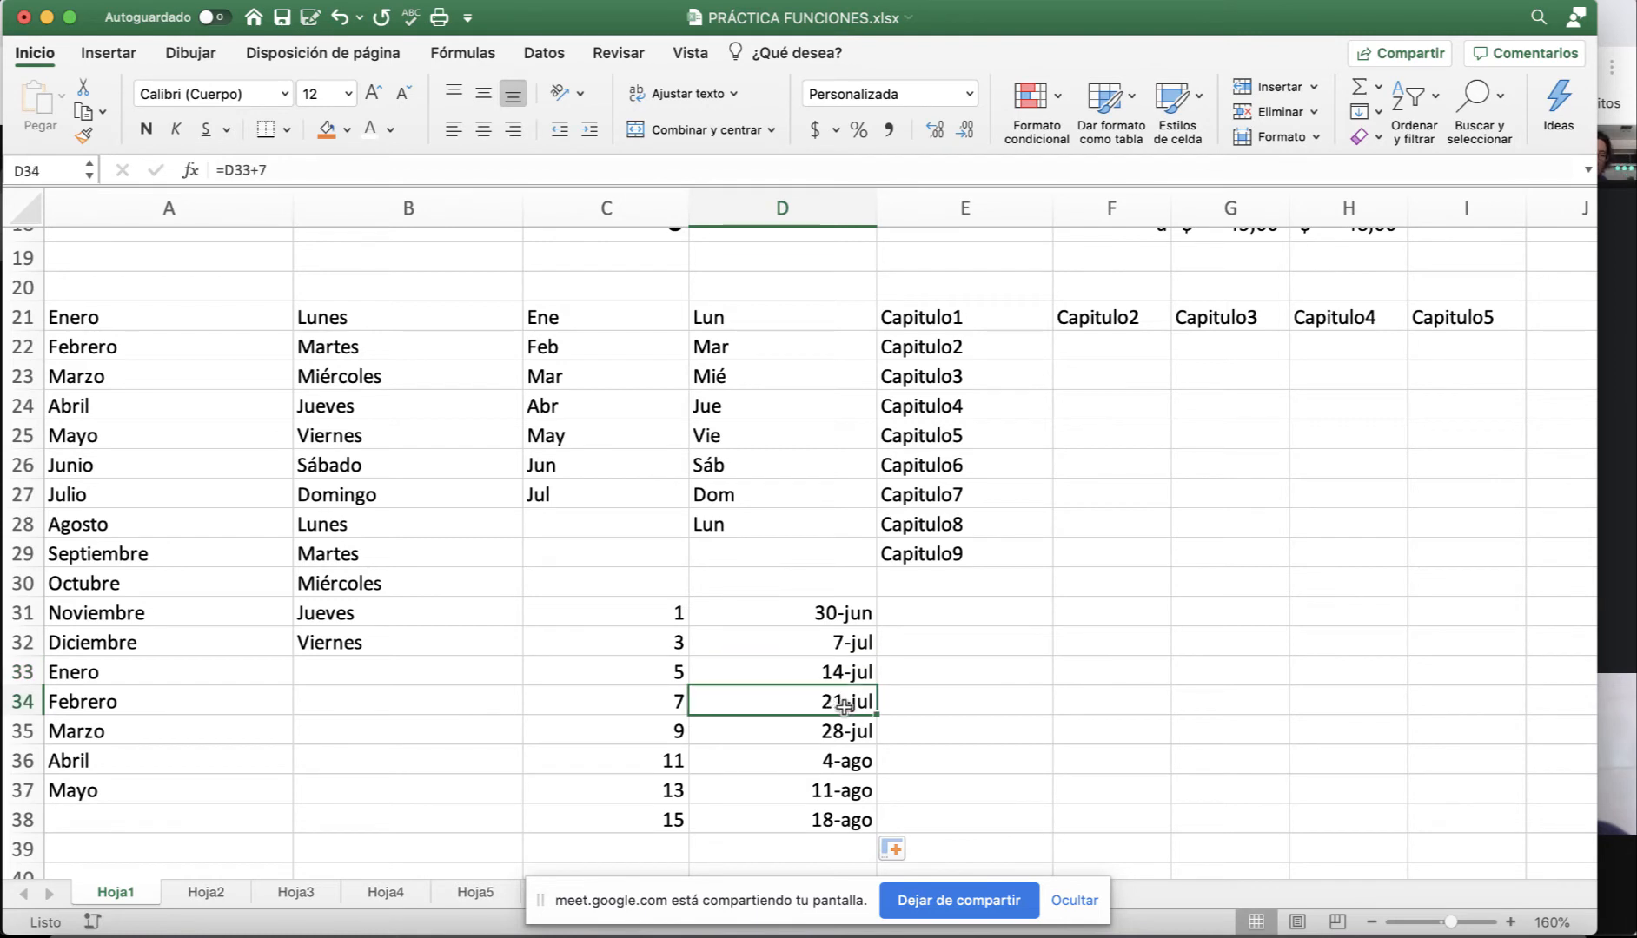
double_click(845, 705)
left_click(1015, 737)
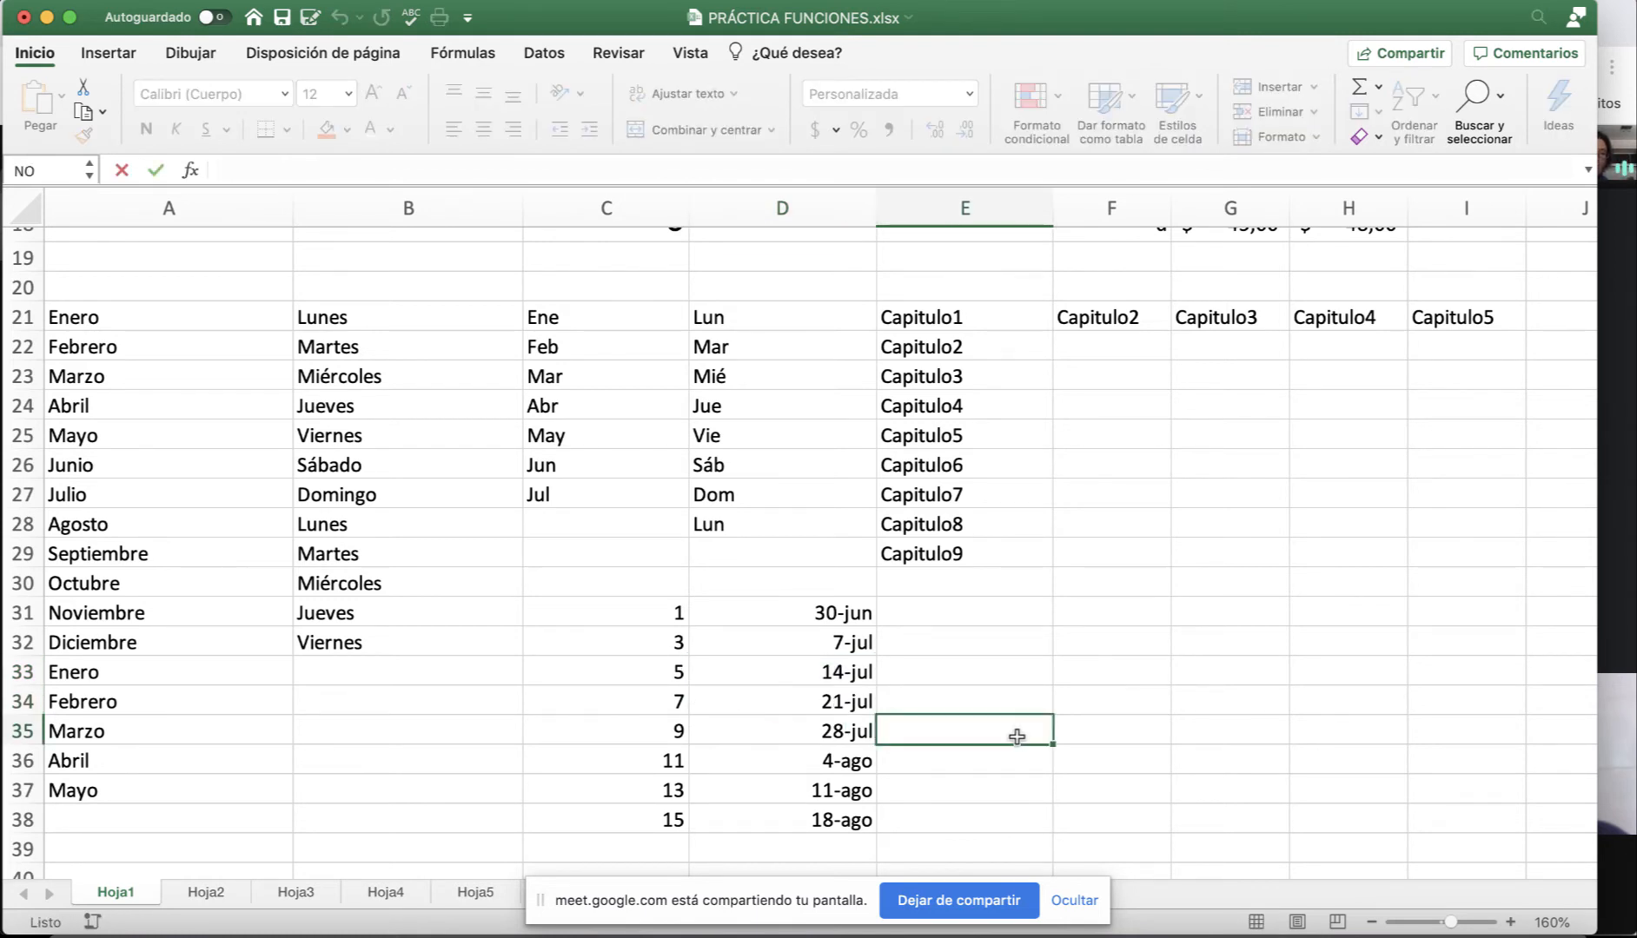
scroll(1044, 641, "up", 2)
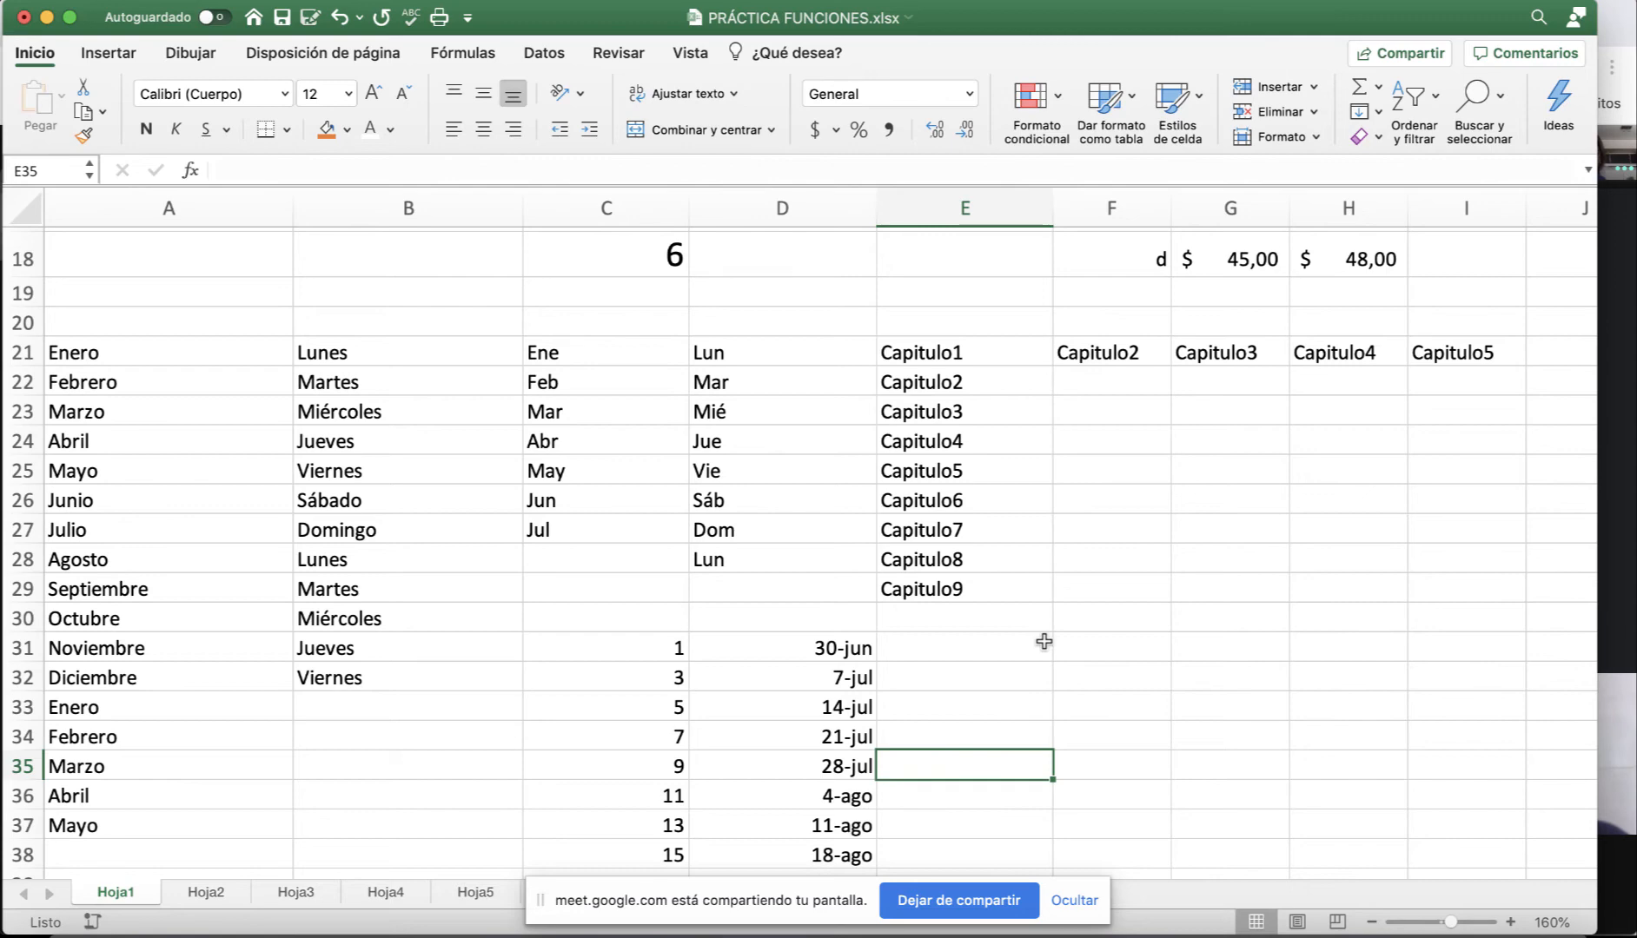
scroll(1043, 640, "up", 2)
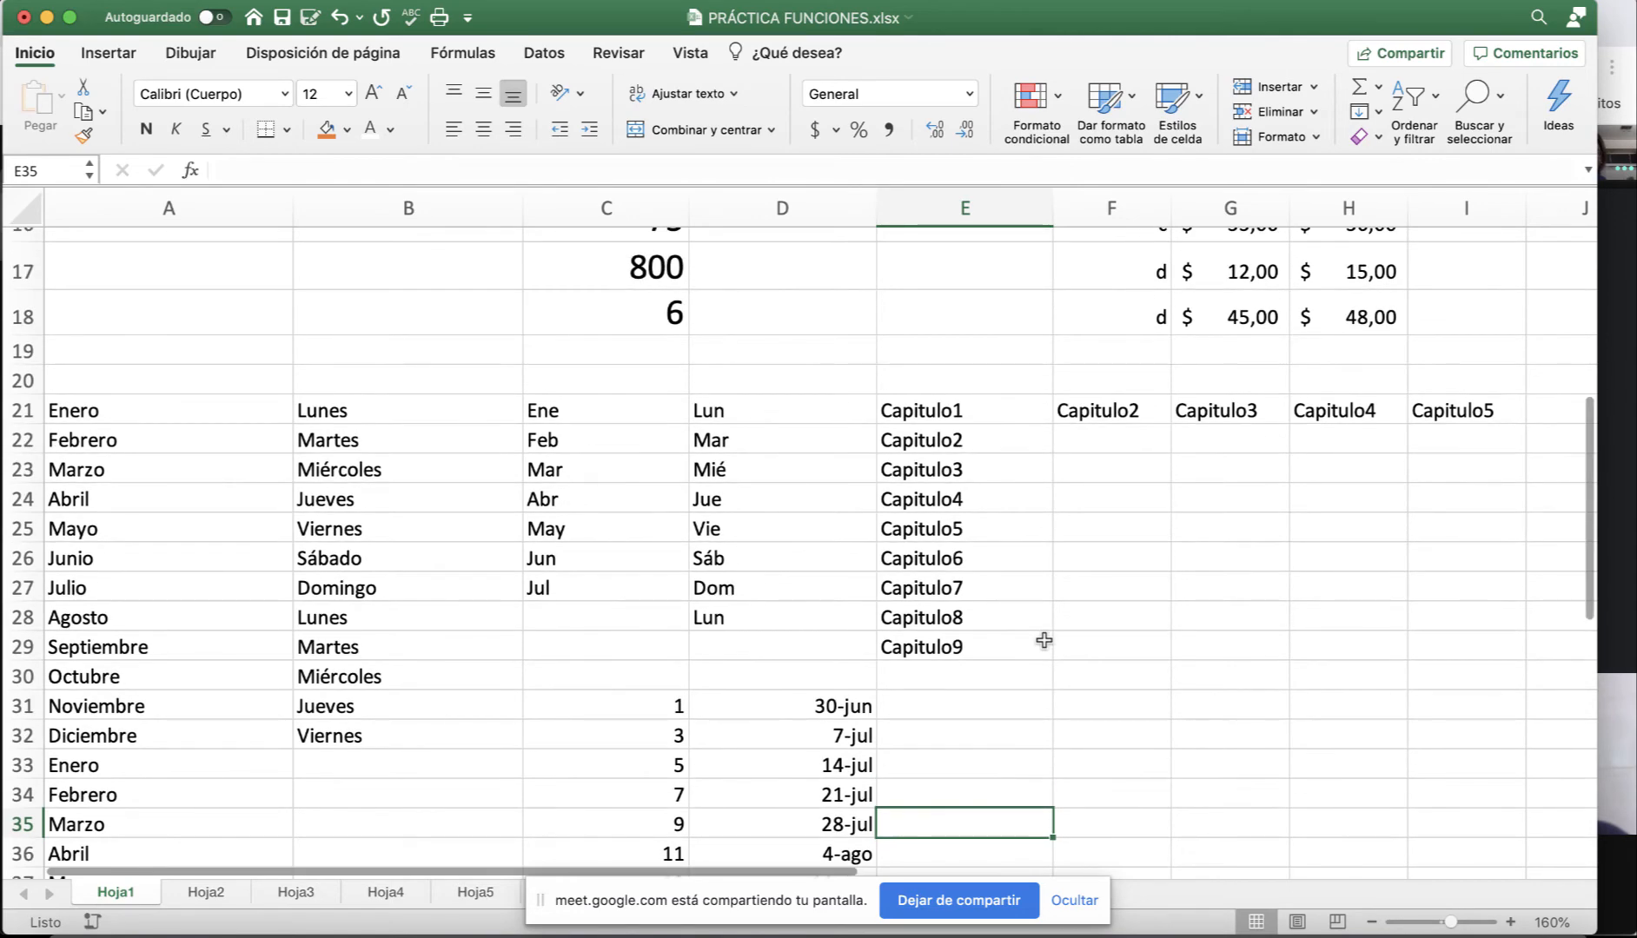
scroll(1044, 640, "down", 4)
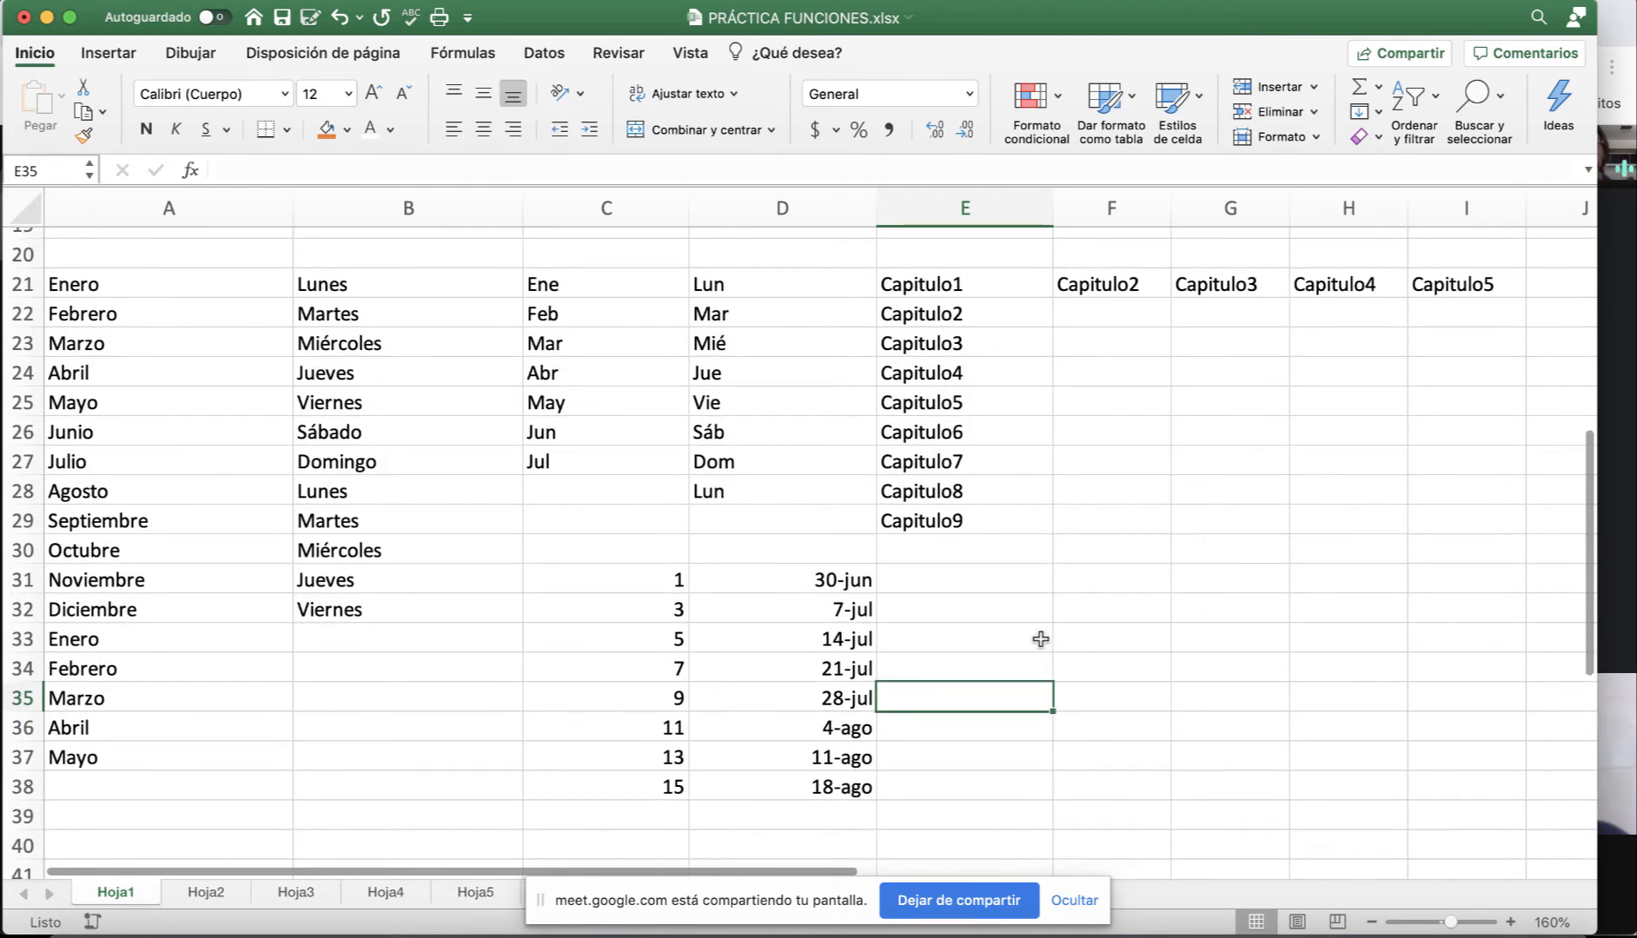
scroll(1040, 640, "up", 15)
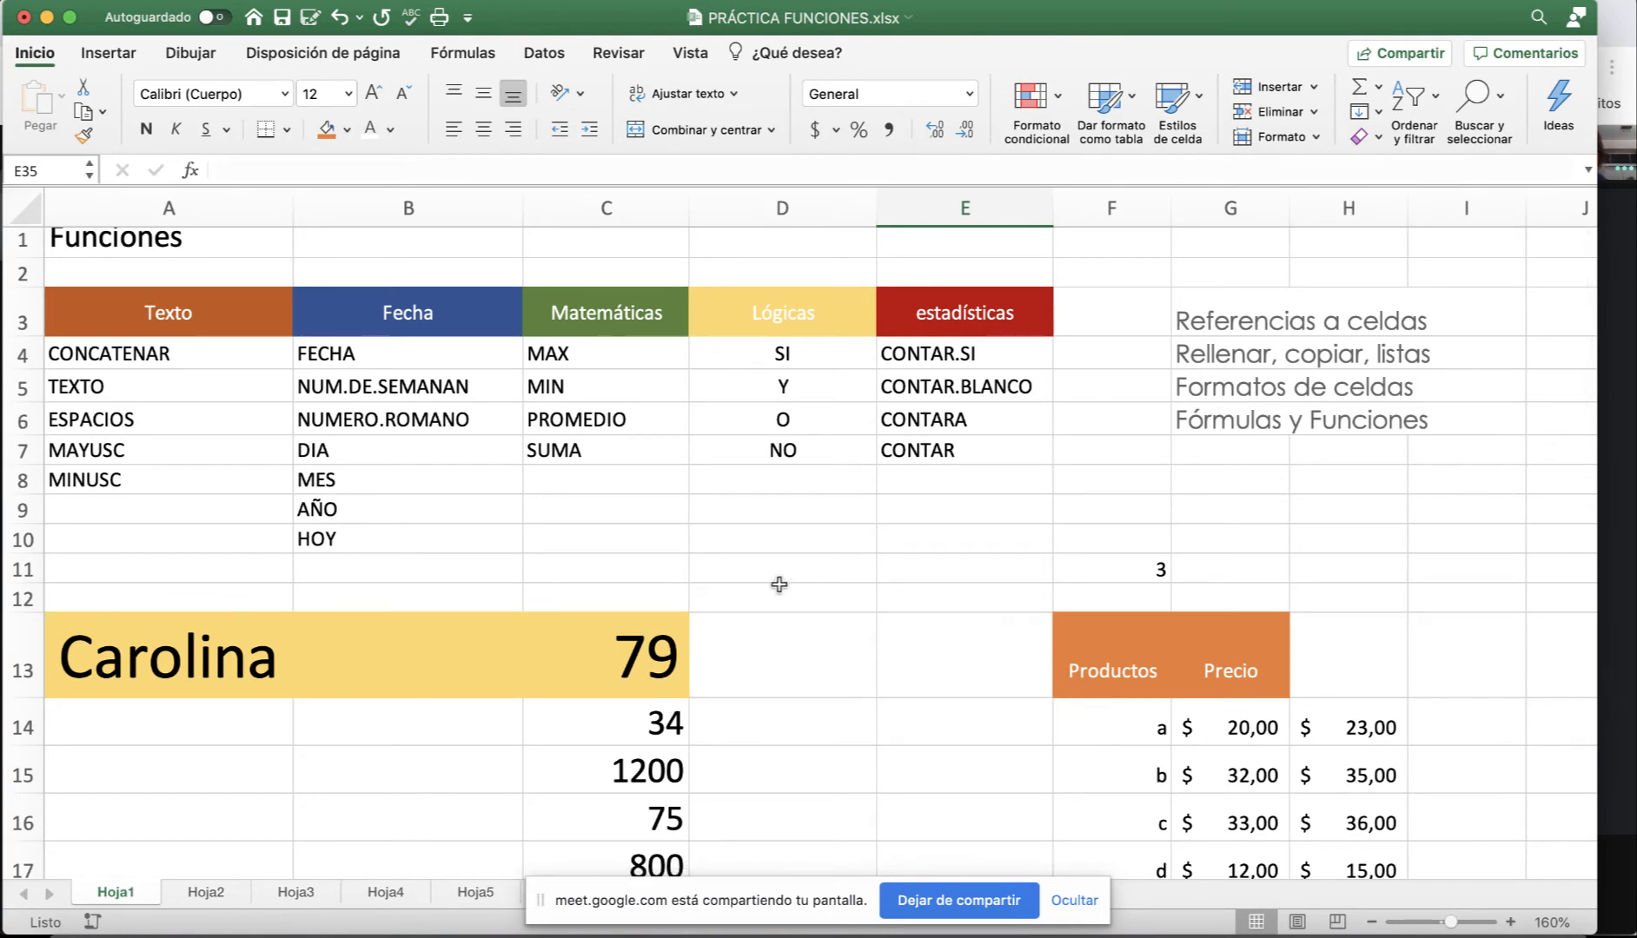
scroll(538, 553, "left", 1)
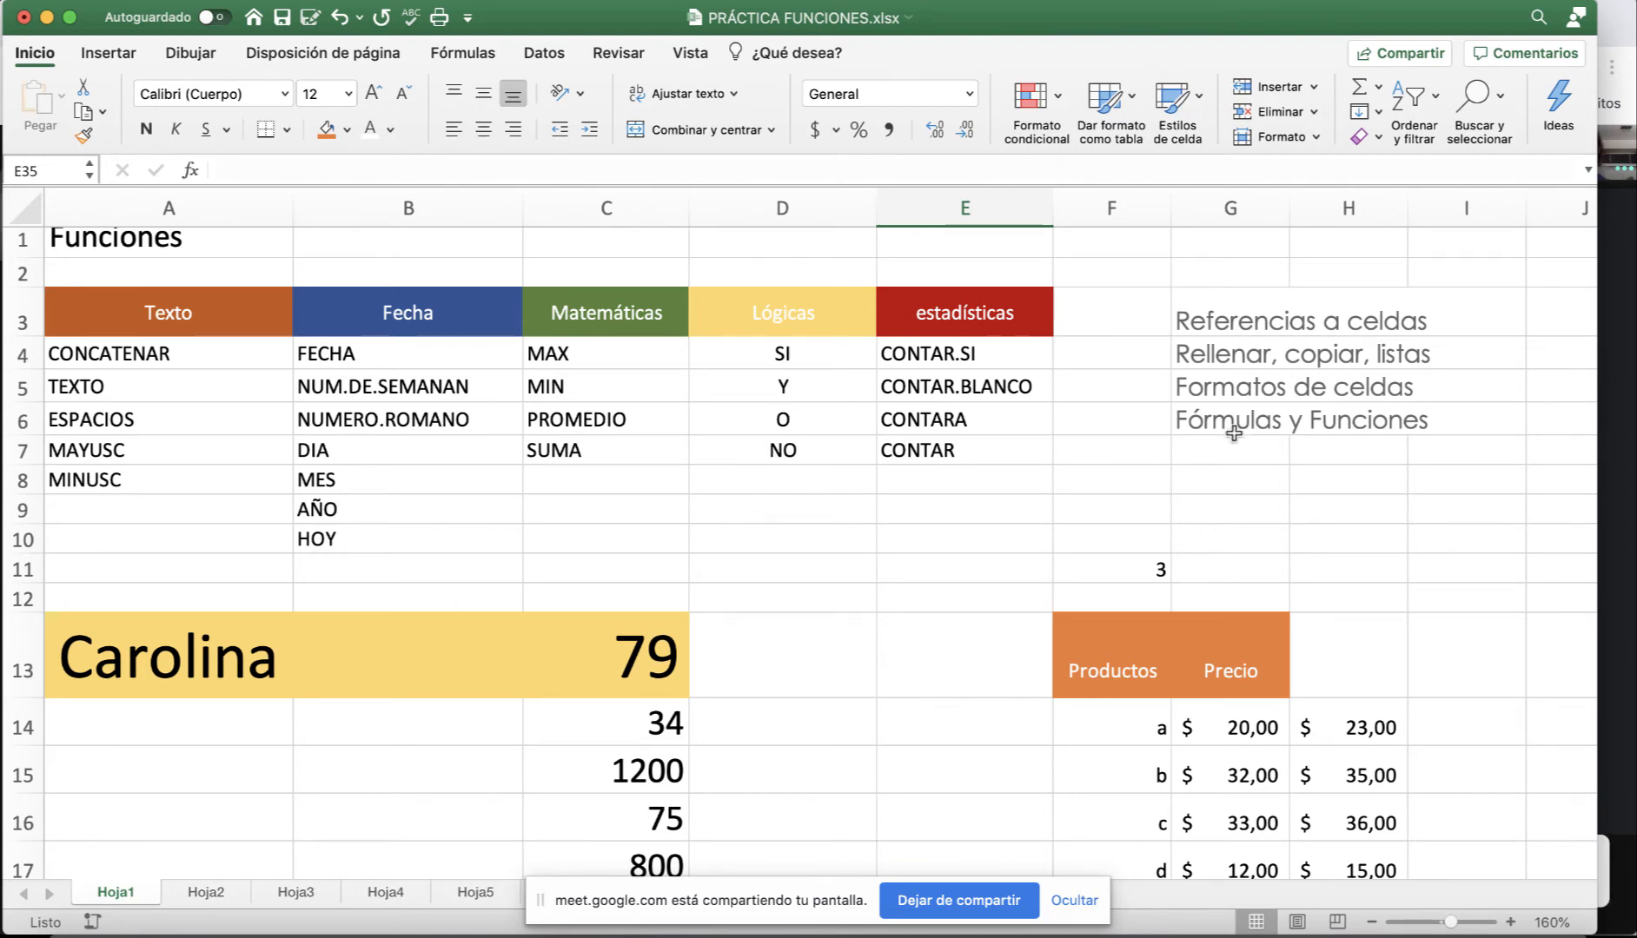
scroll(1083, 539, "down", 3)
scroll(1083, 539, "up", 3)
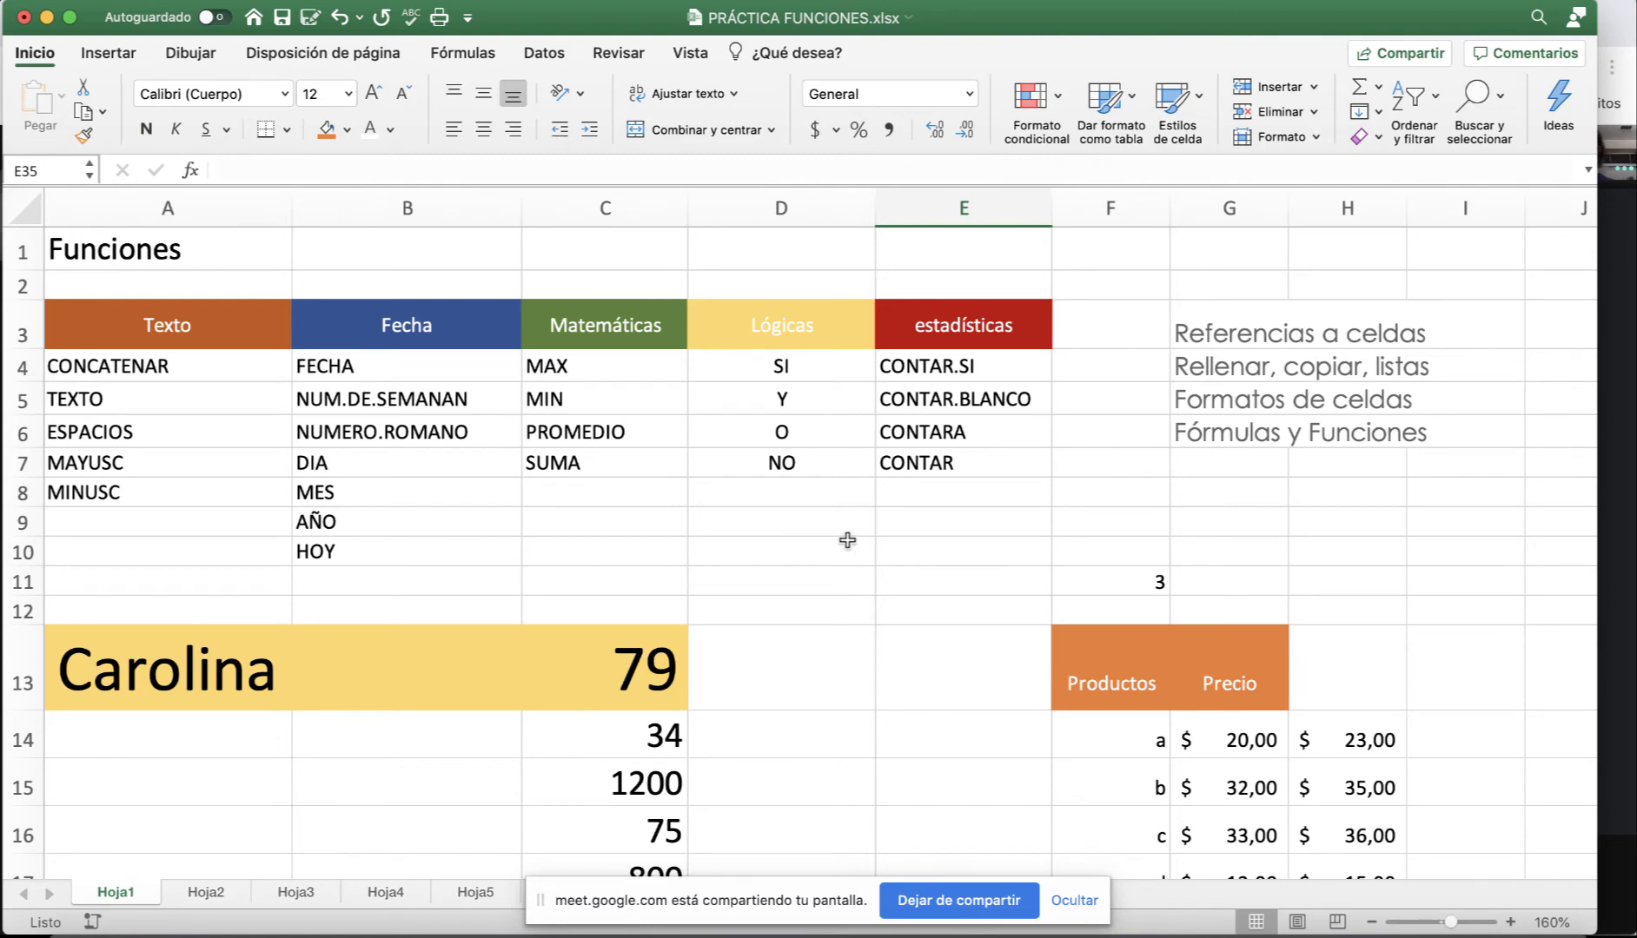
scroll(1067, 520, "down", 5)
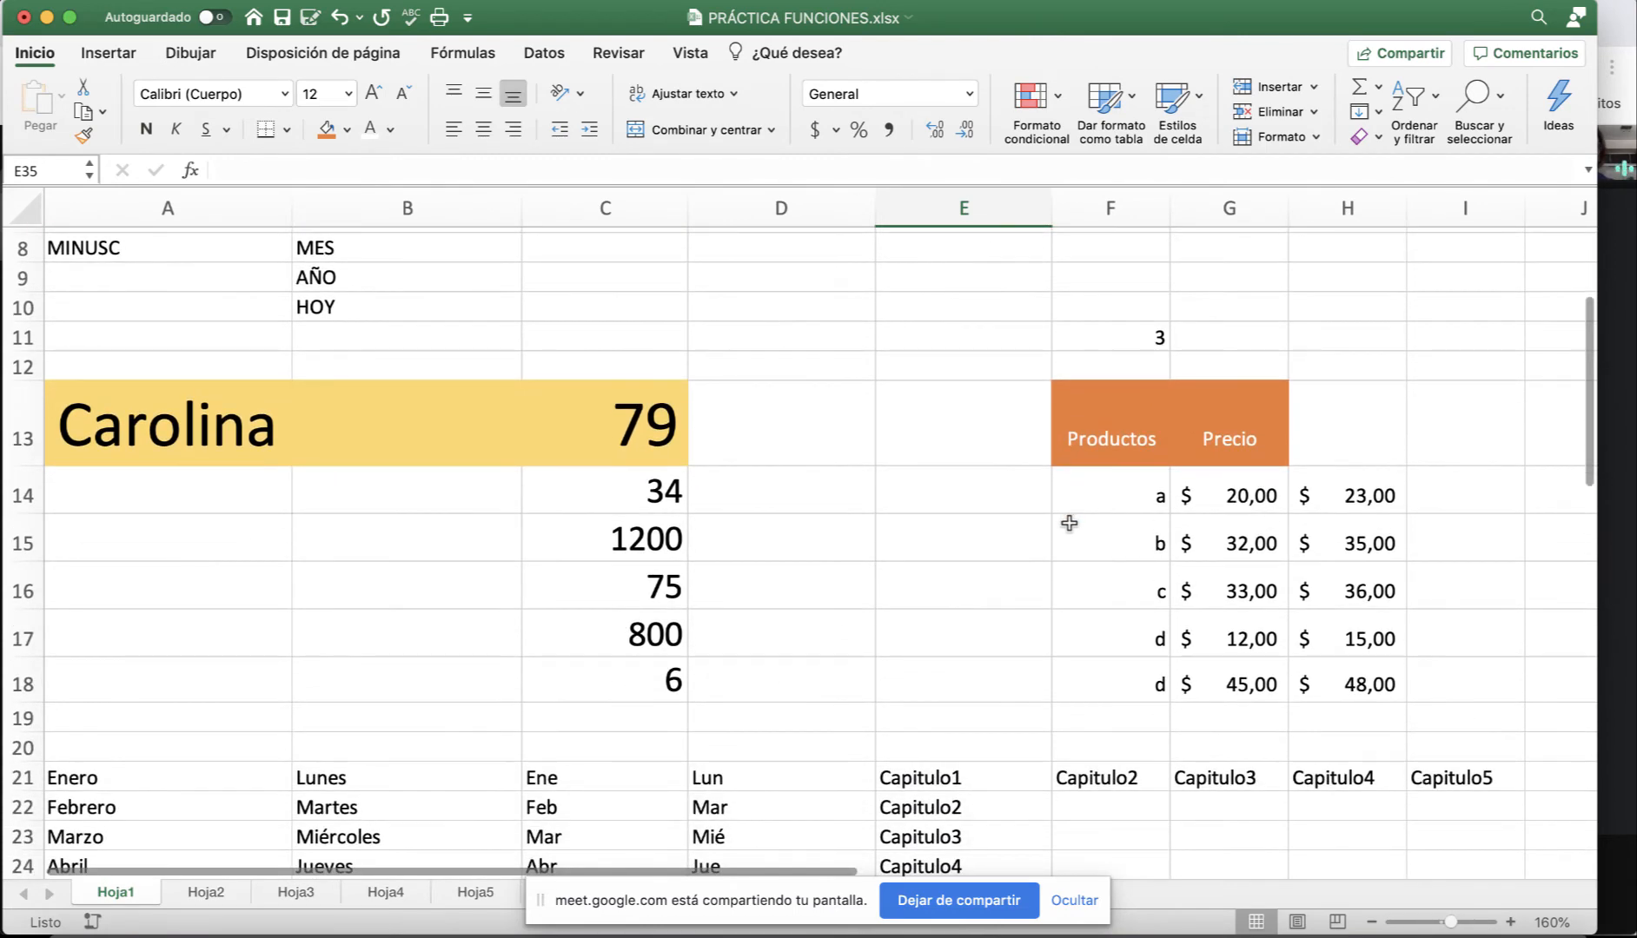
scroll(1069, 522, "up", 5)
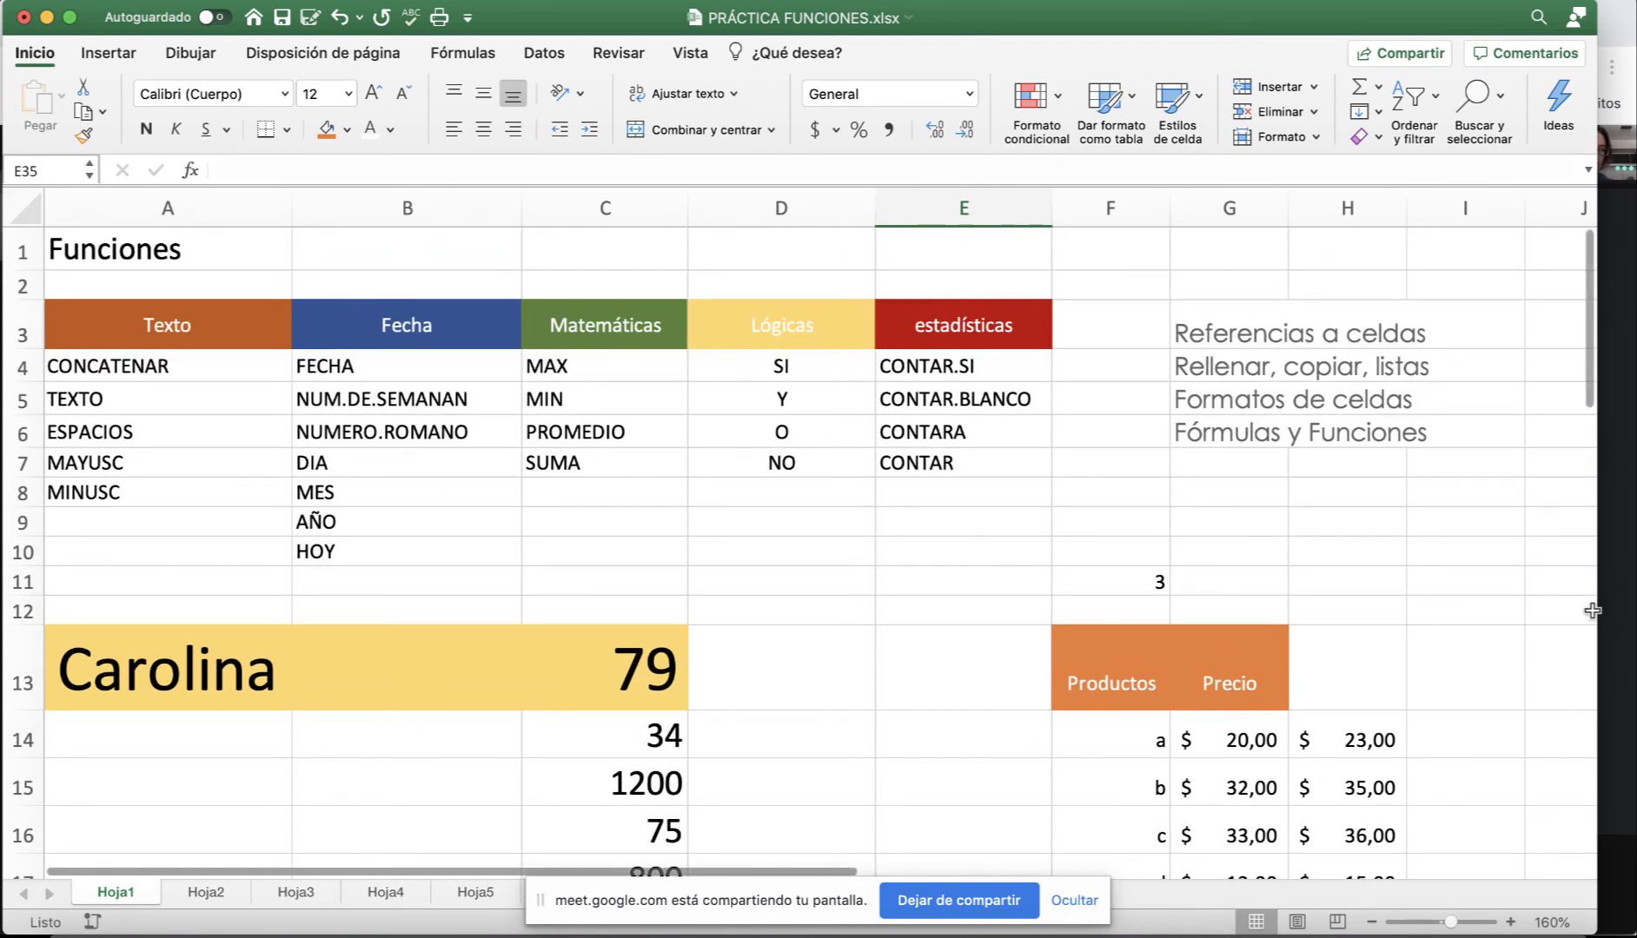
scroll(871, 635, "down", 5)
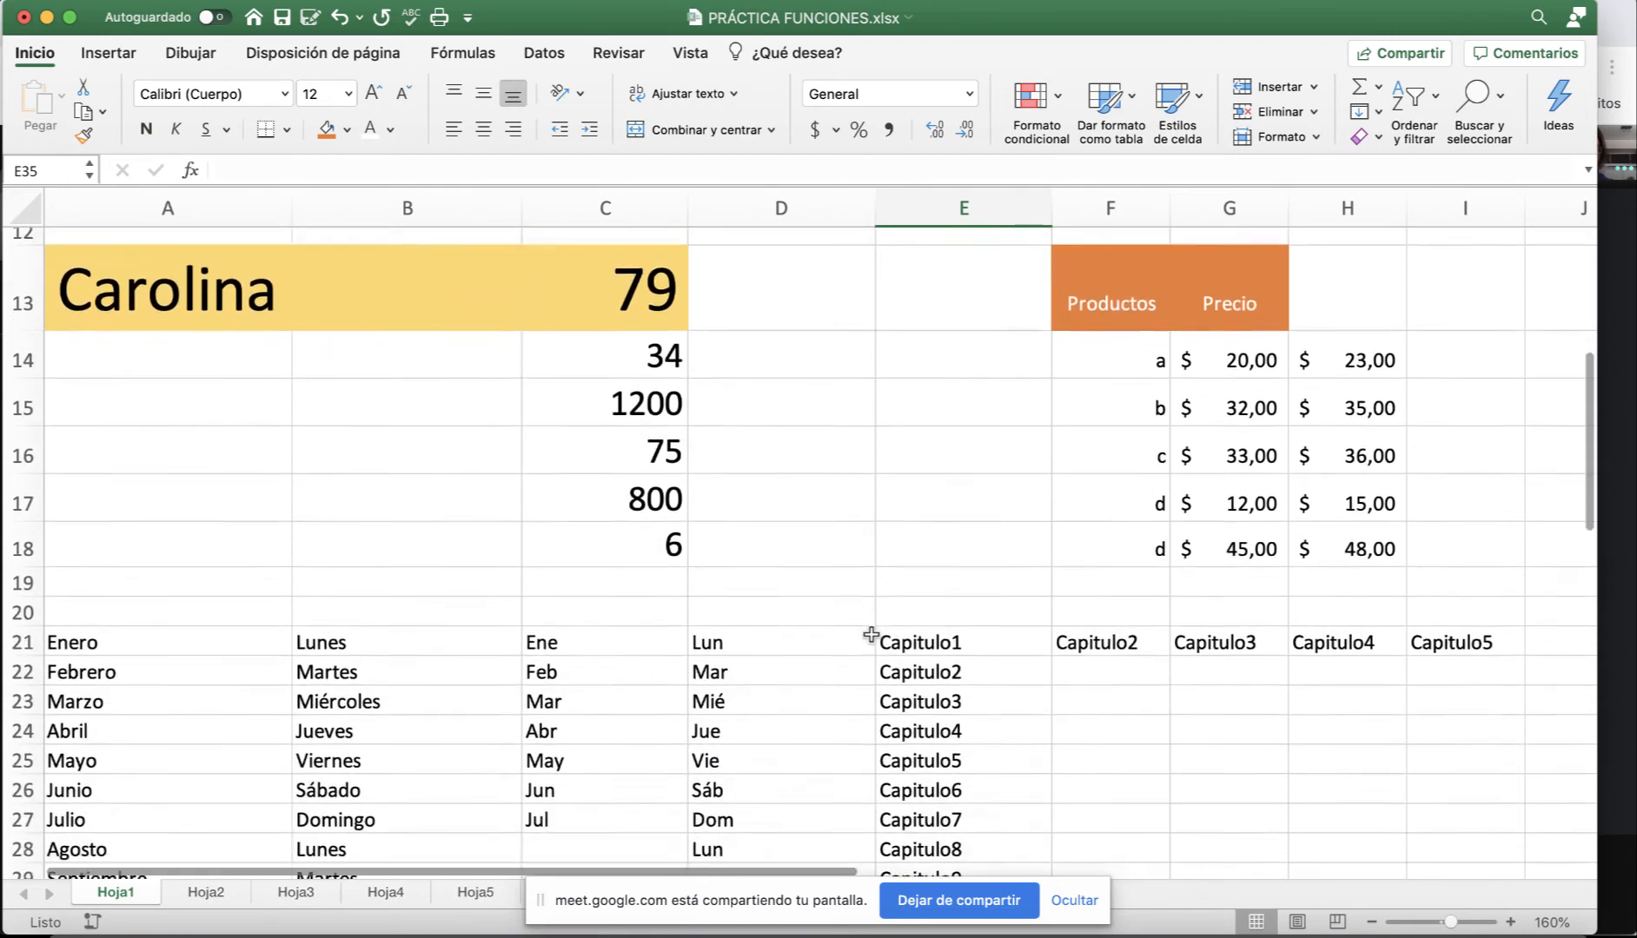
scroll(871, 635, "down", 2)
scroll(869, 635, "up", 8)
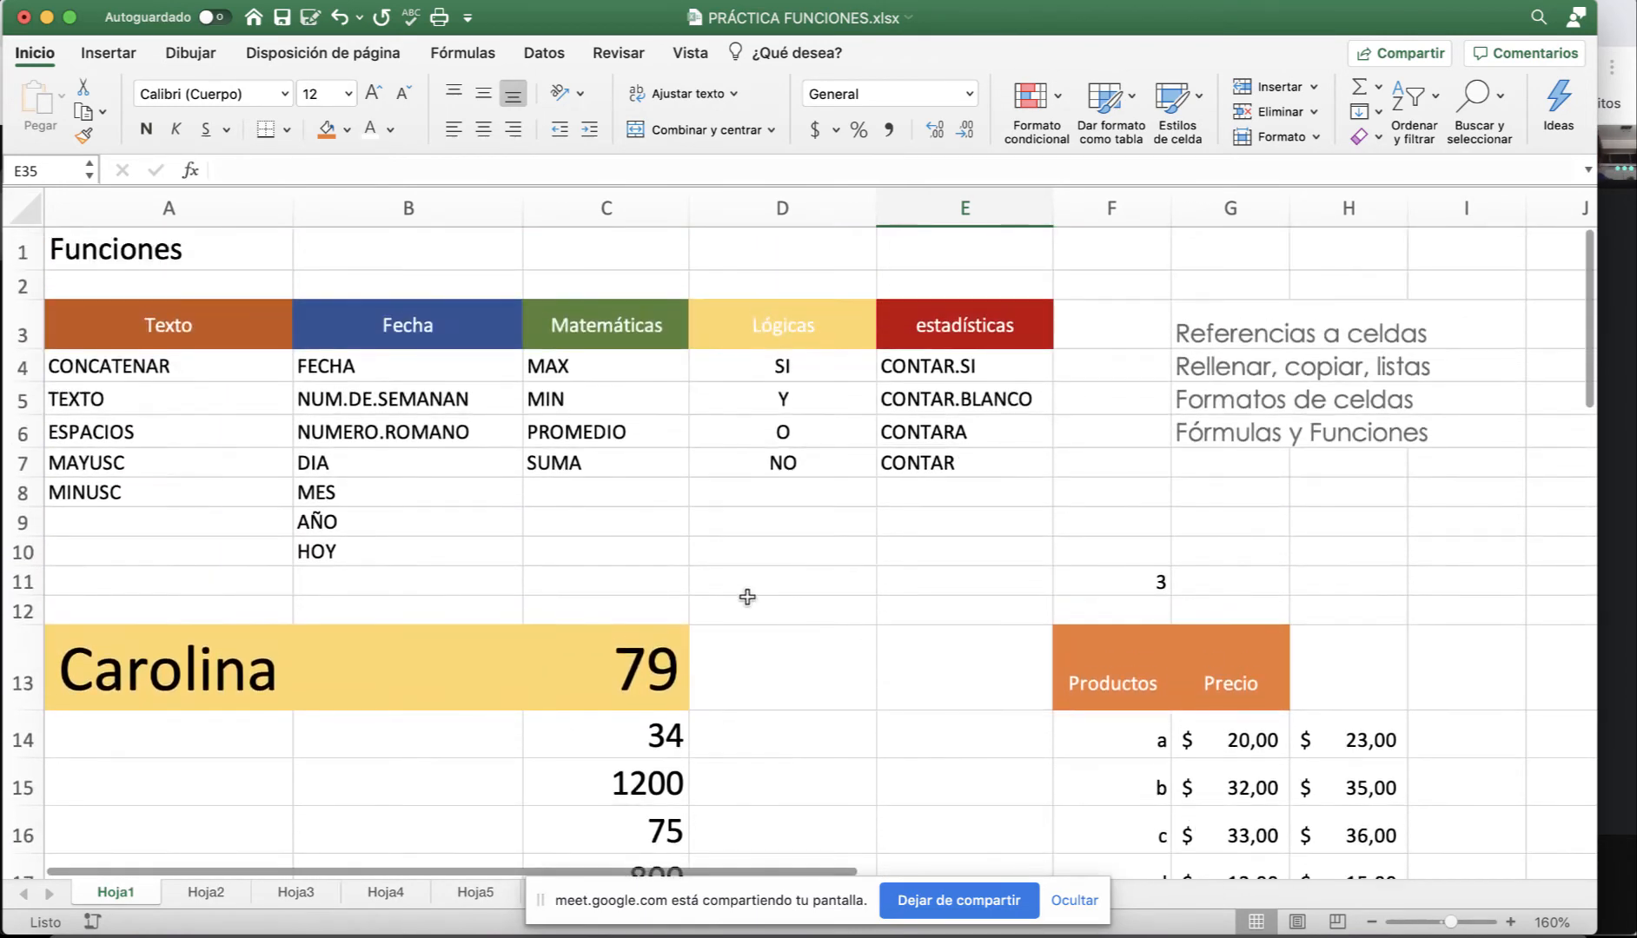
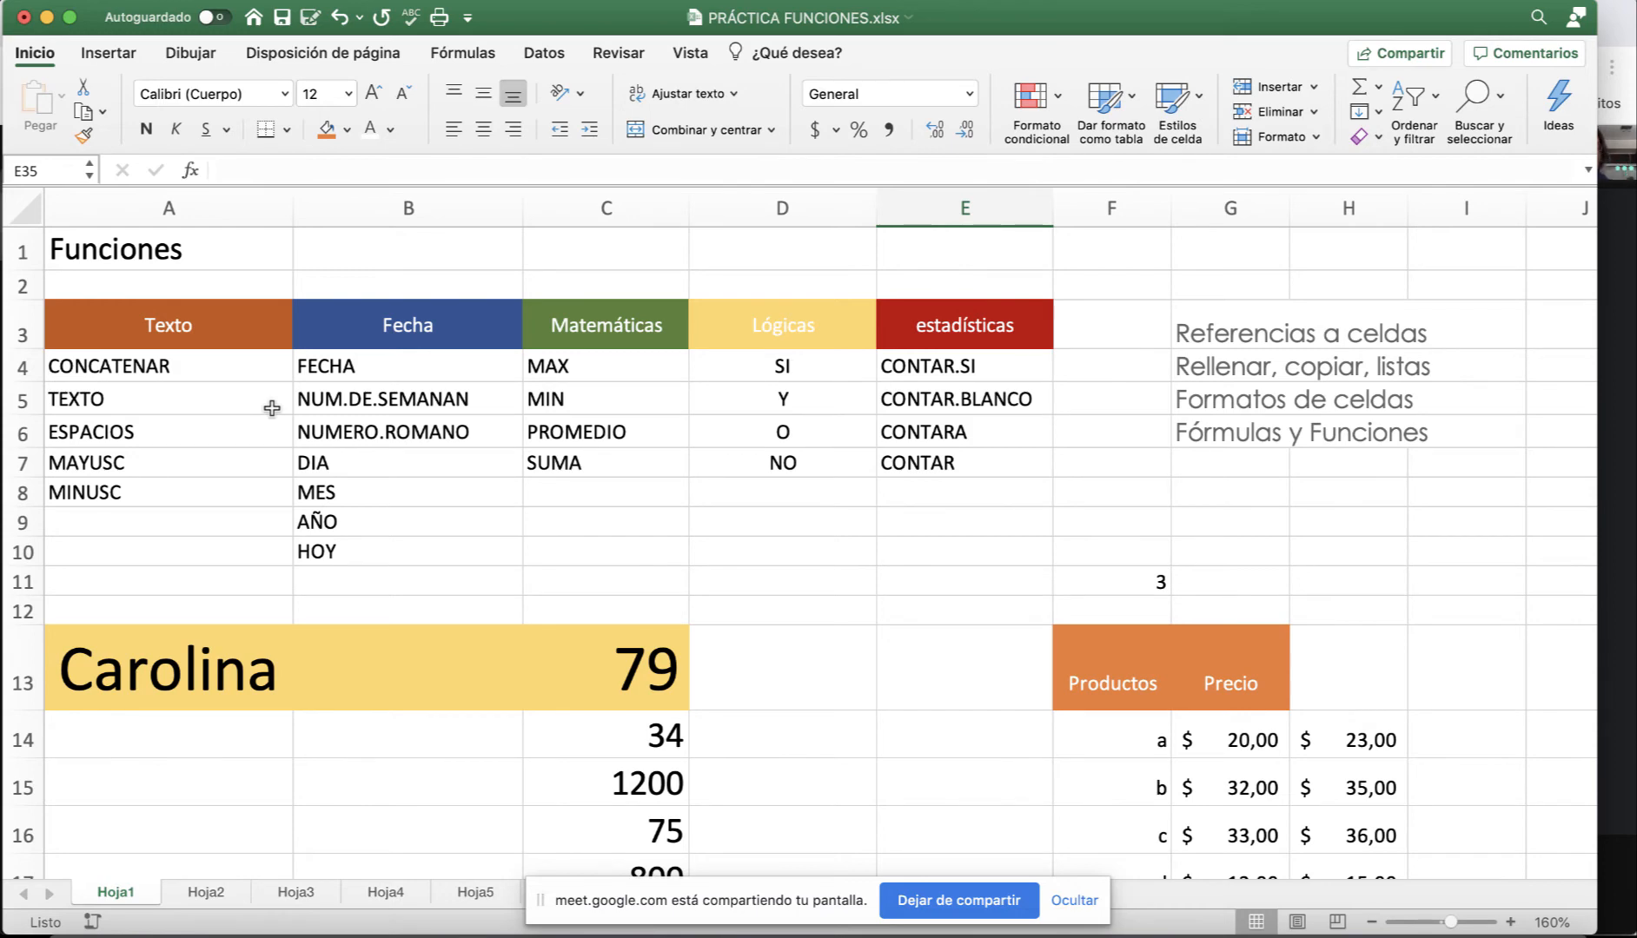
Select C13:C18 (79 through 6) and read the status-bar Suma of 2194.
scroll(427, 461, "down", 5)
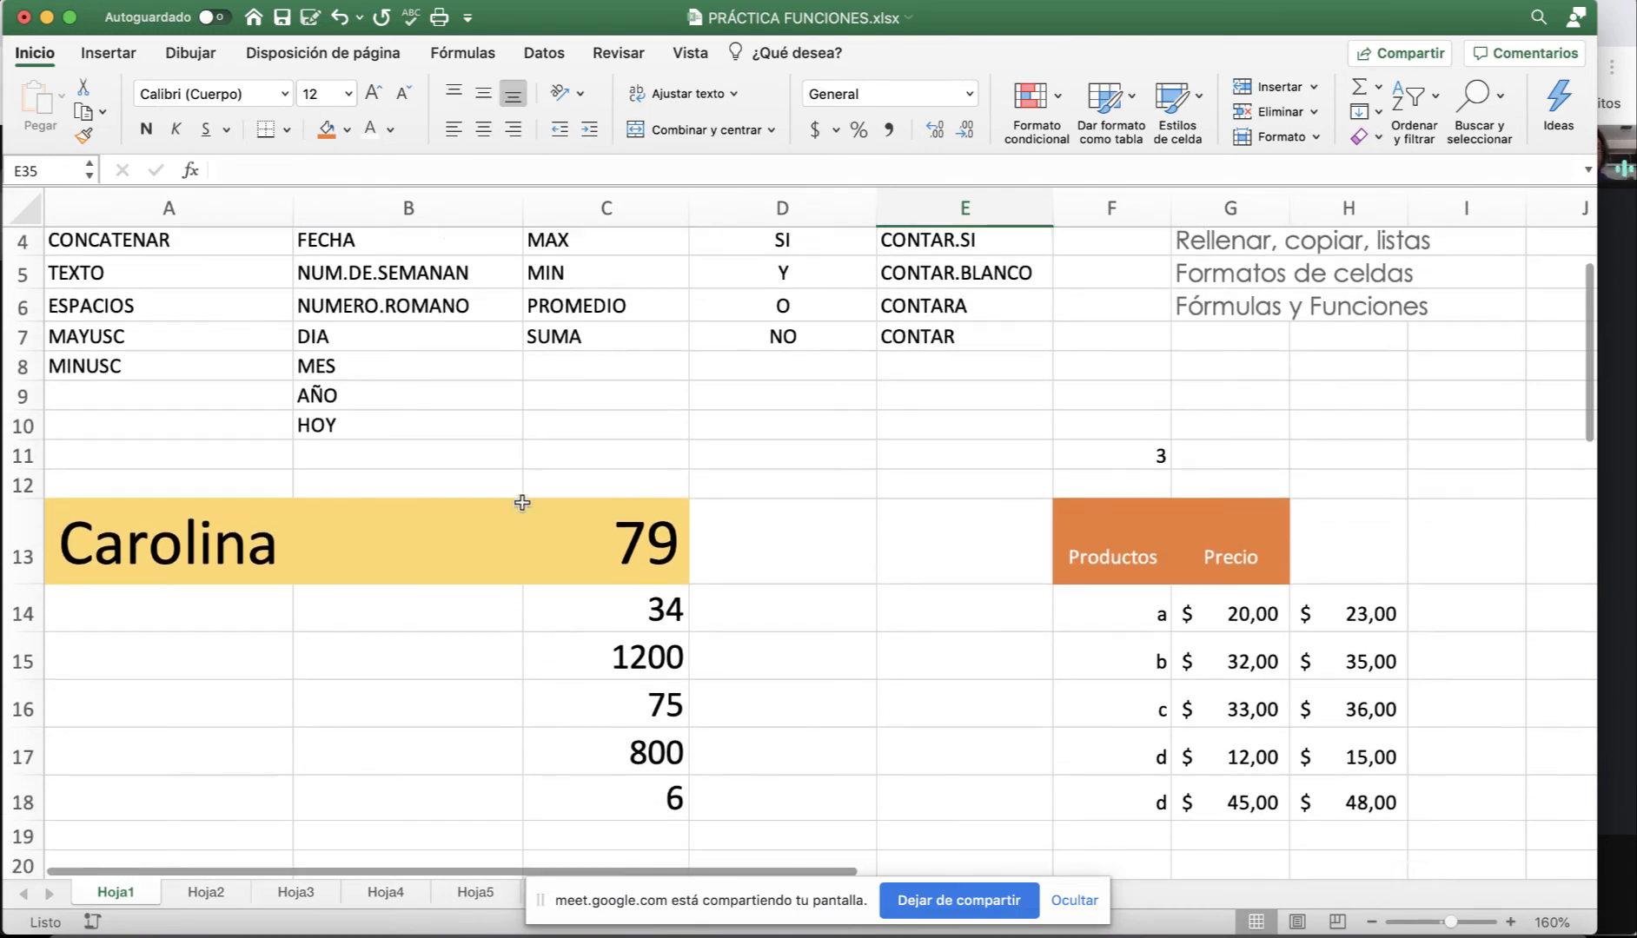
scroll(590, 520, "down", 2)
left_click(569, 709)
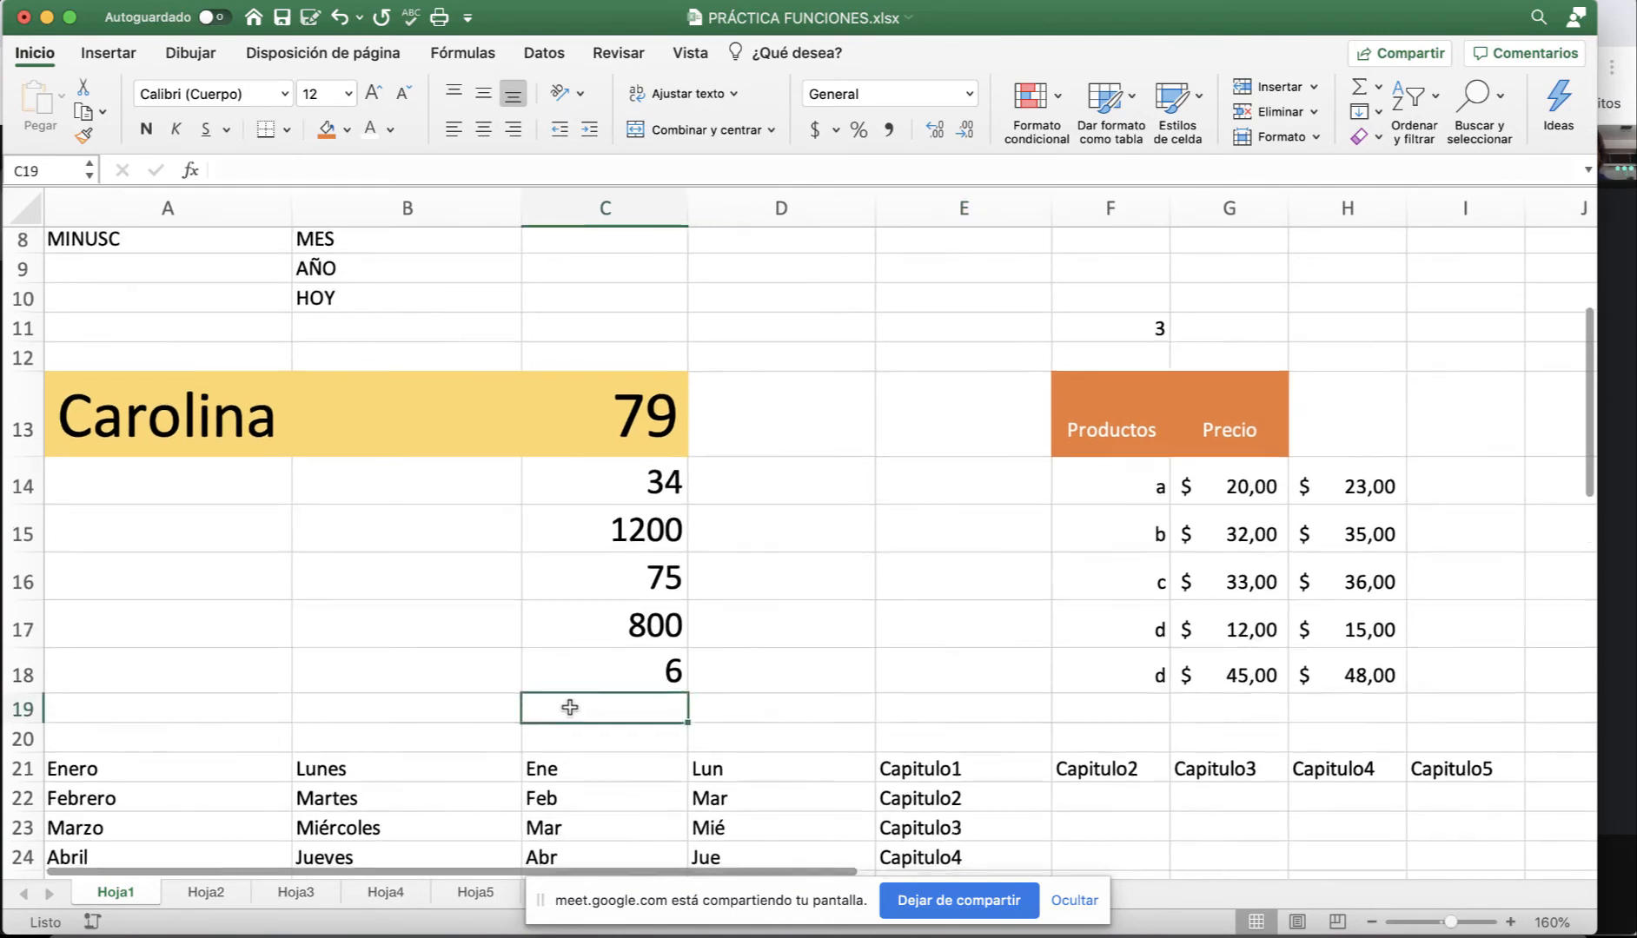
left_click_drag(606, 425, 614, 680)
Enter the label TOTAL in B19 and right-align it.
scroll(495, 660, "down", 3)
left_click(460, 582)
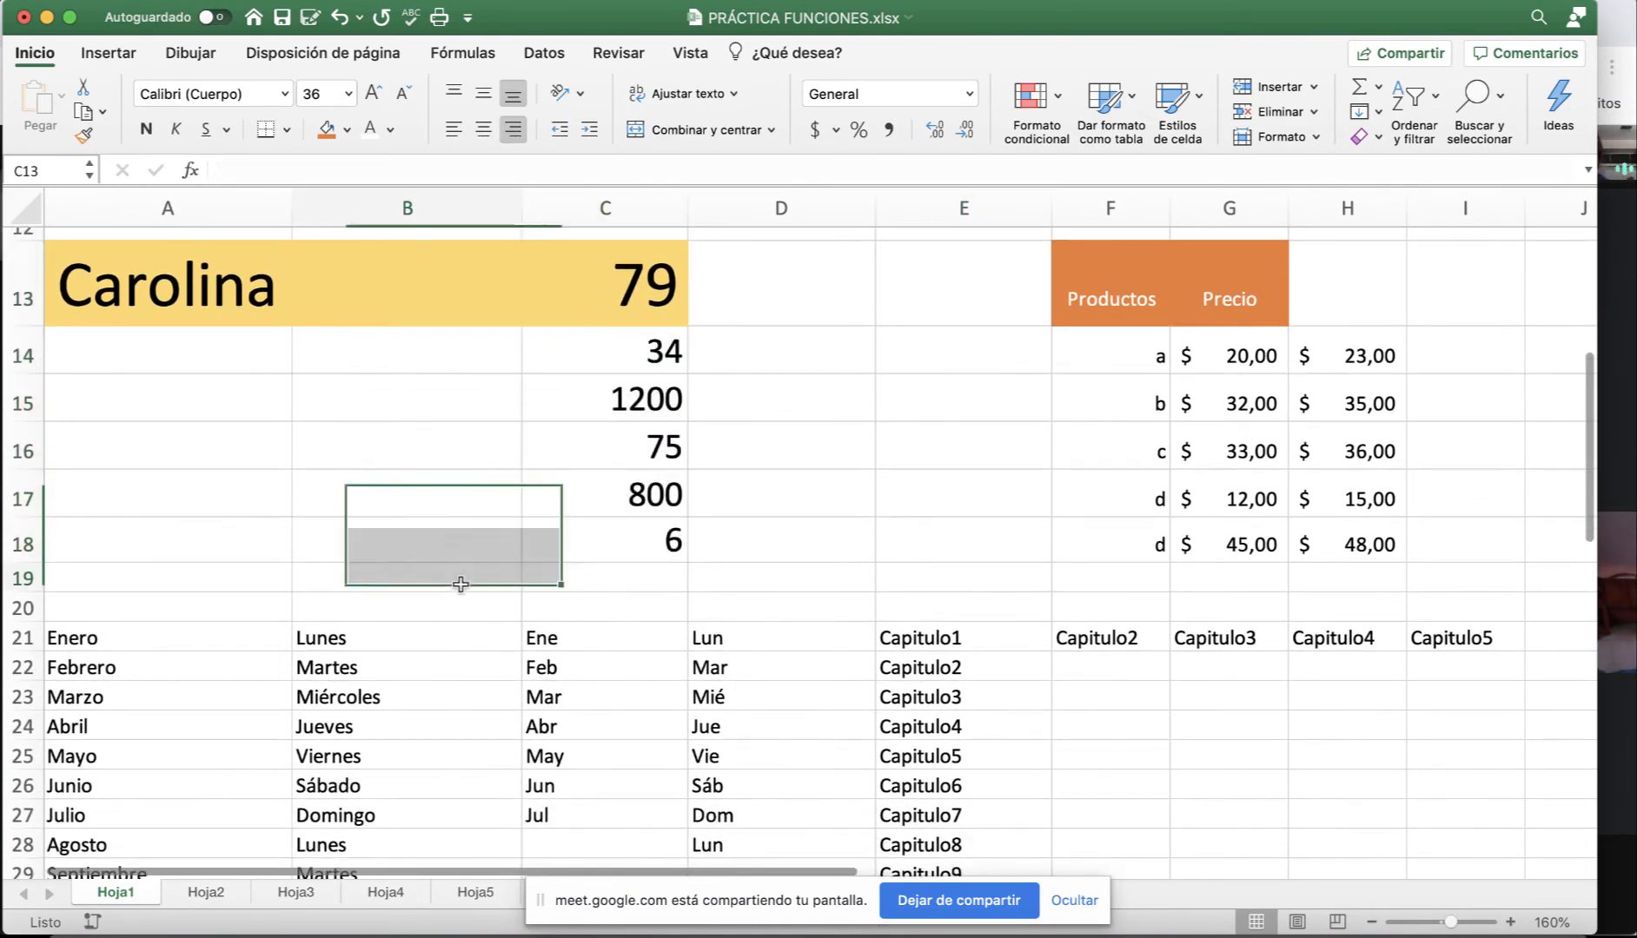
type("TPTA")
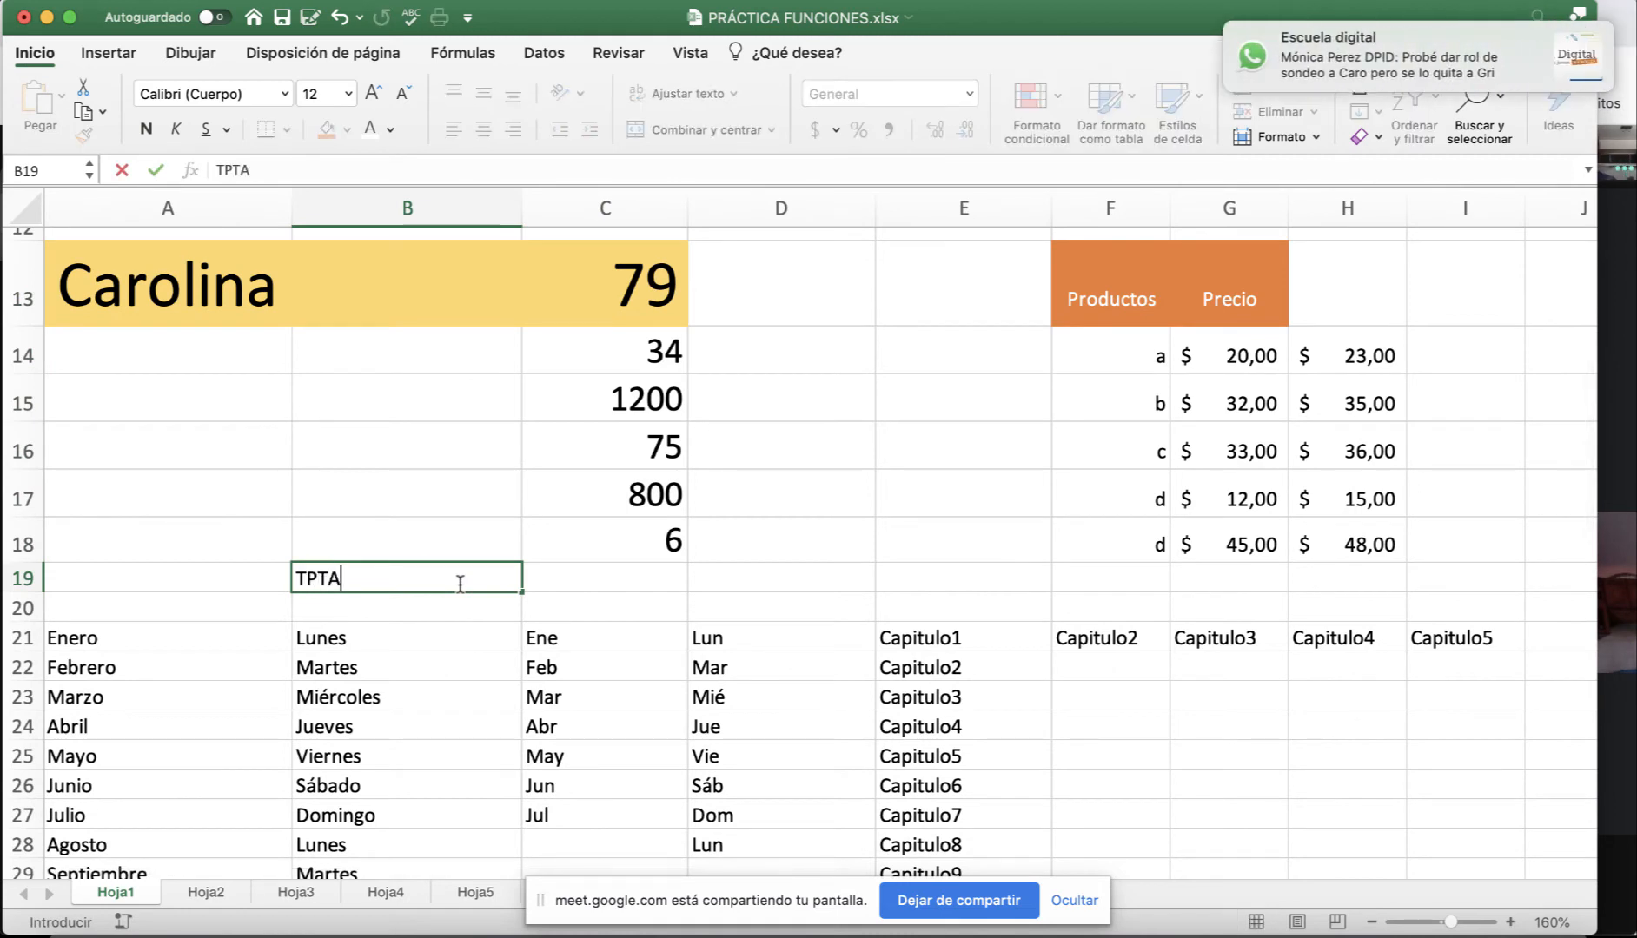
key("BackSpace")
key("BackSpace")
key("BackSpace")
type("O")
key("Tab")
left_click(461, 577)
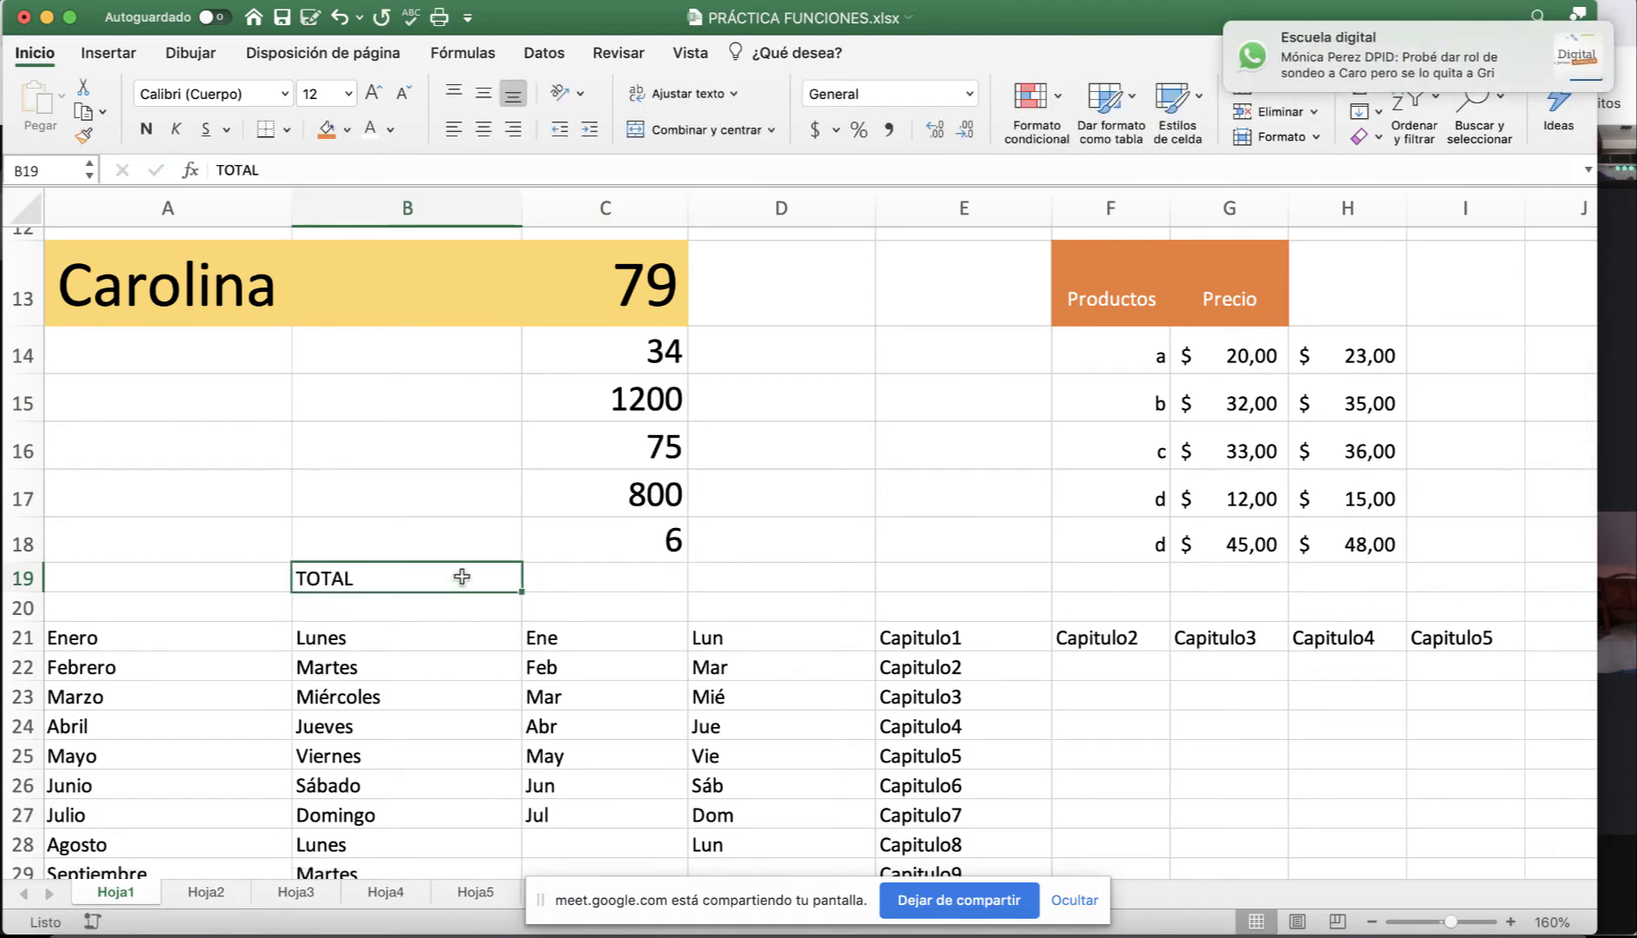
left_click(514, 130)
Enter =C13+C14+C15+C16+C17+C18 in C19 by clicking each cell, giving 2194.
left_click(614, 587)
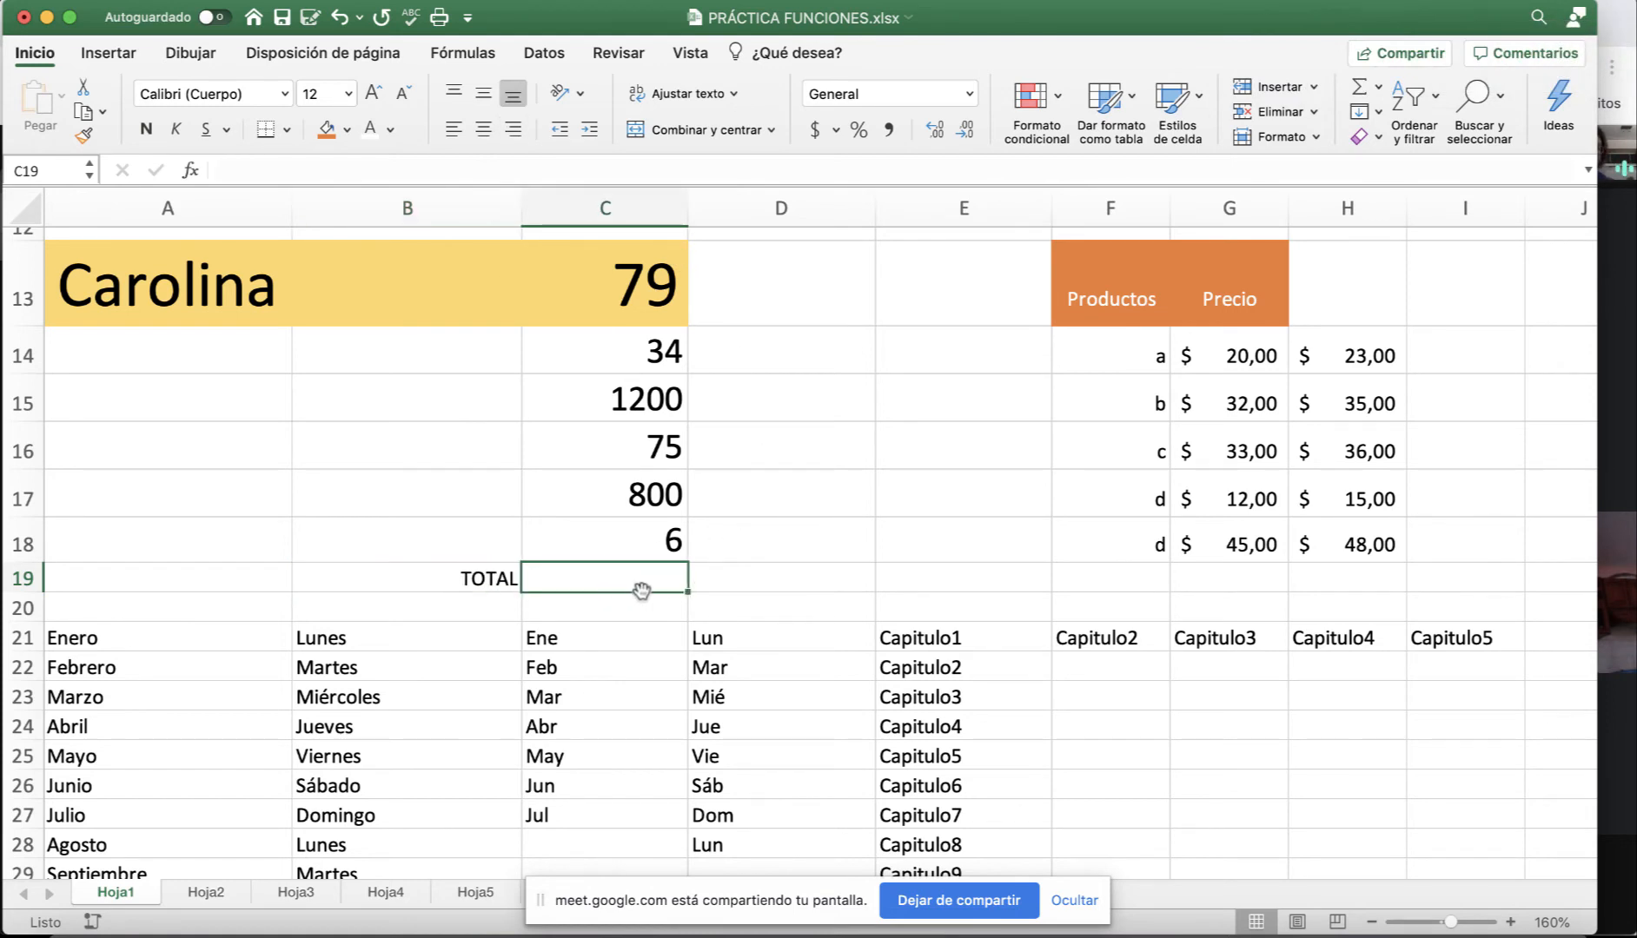
type("=")
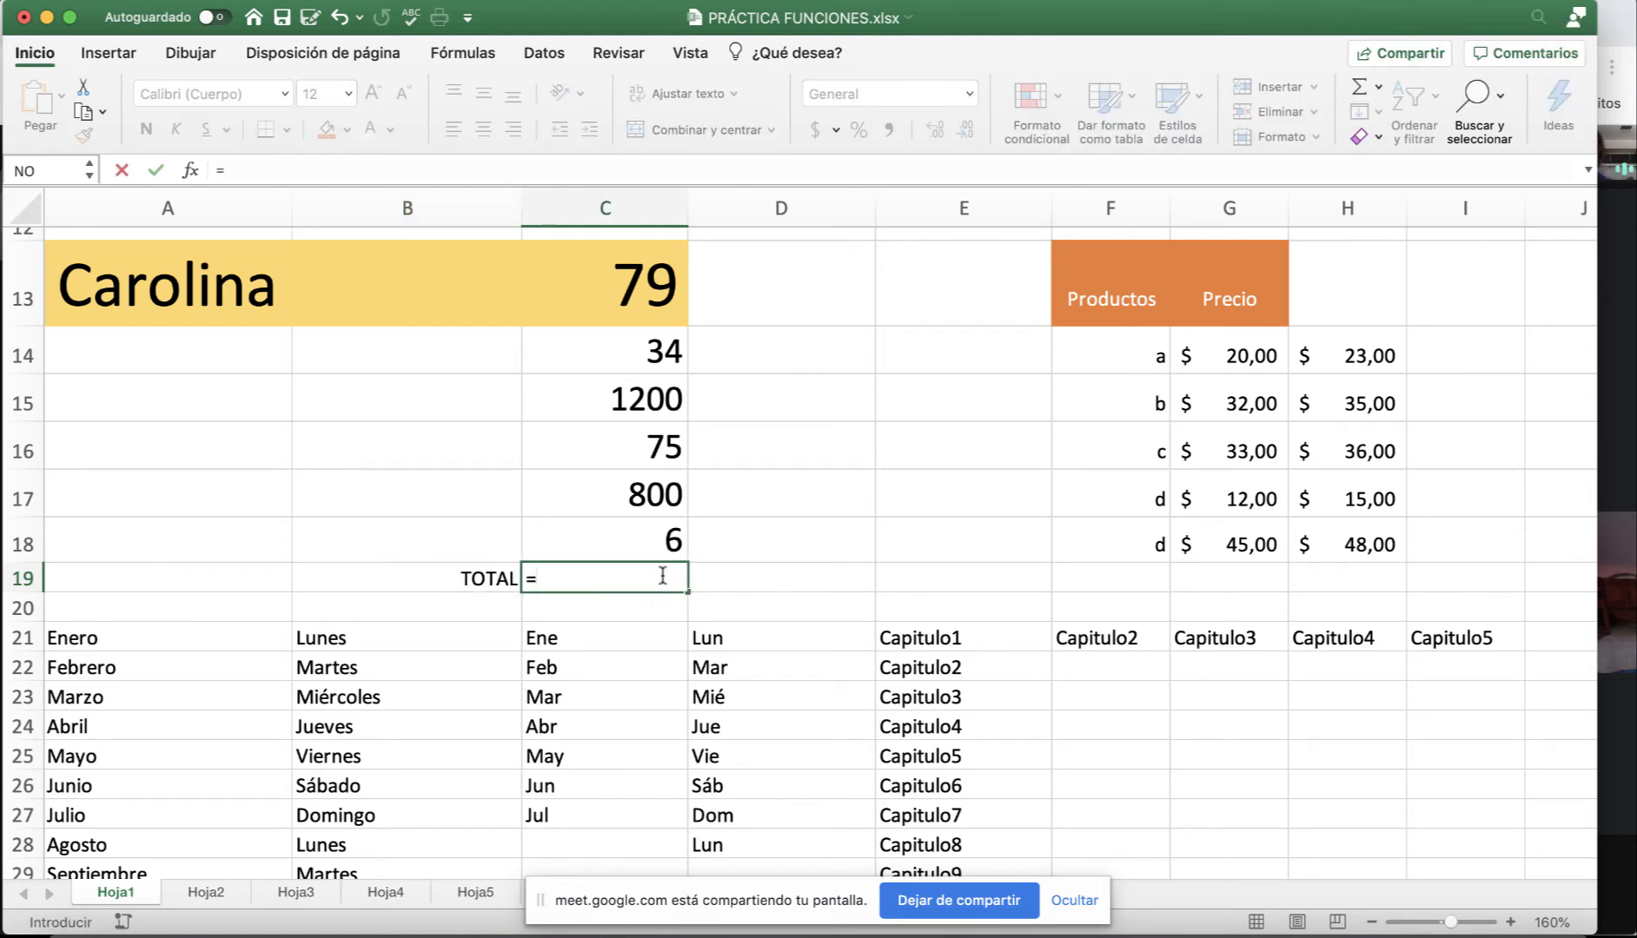
left_click(614, 304)
type("+")
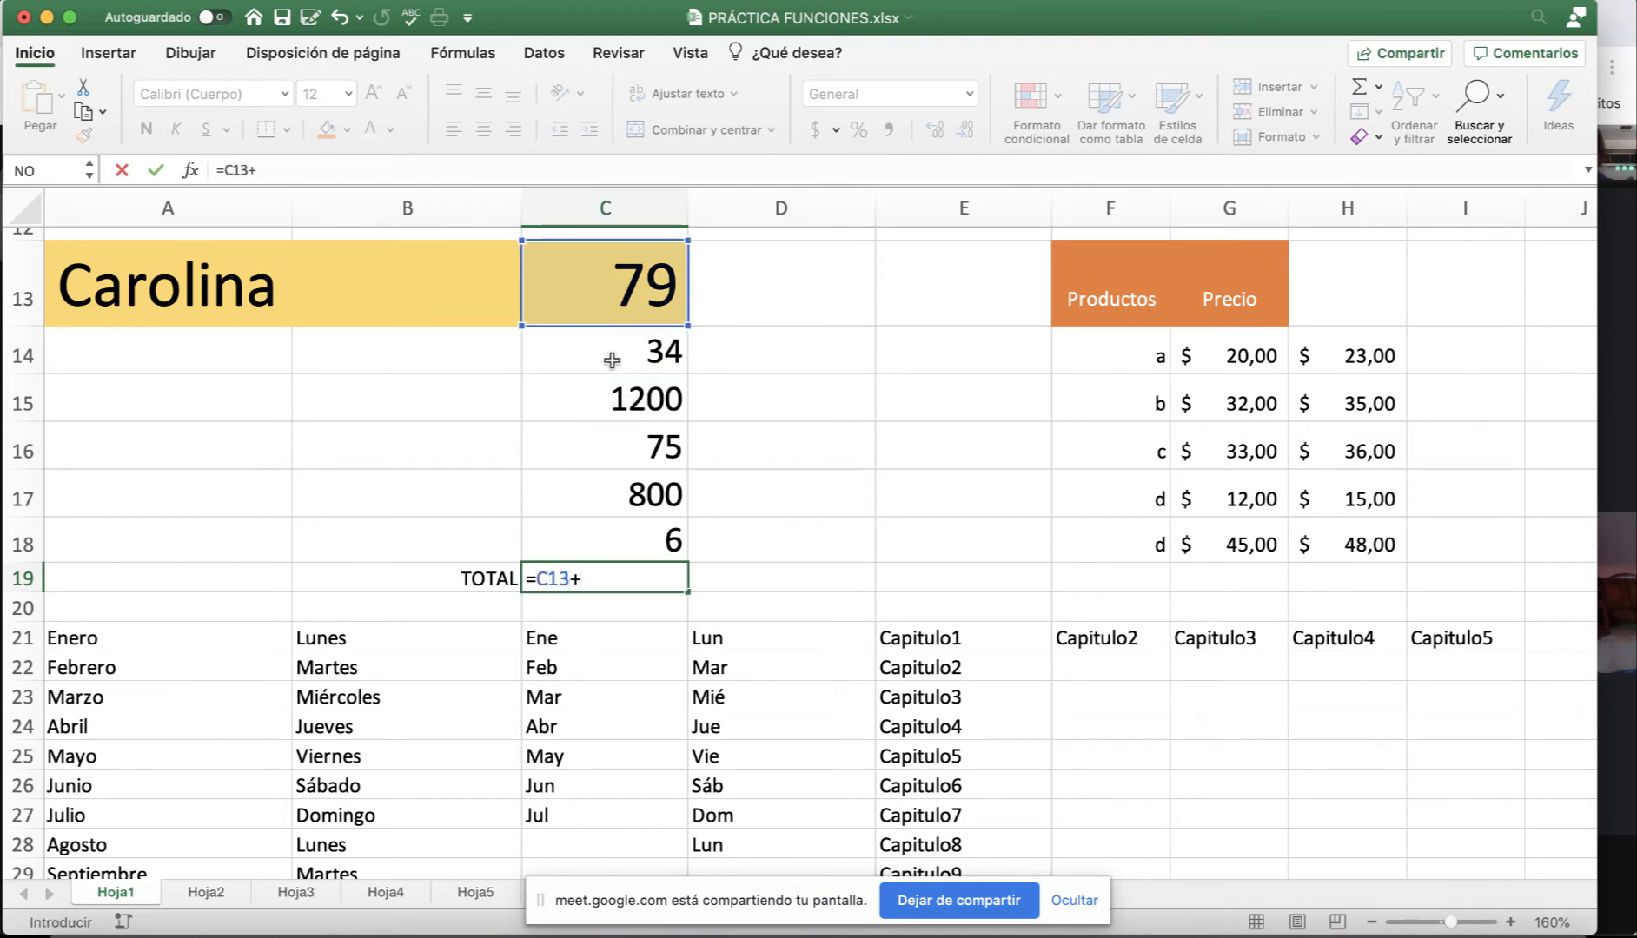
left_click(611, 359)
type("+")
left_click(600, 405)
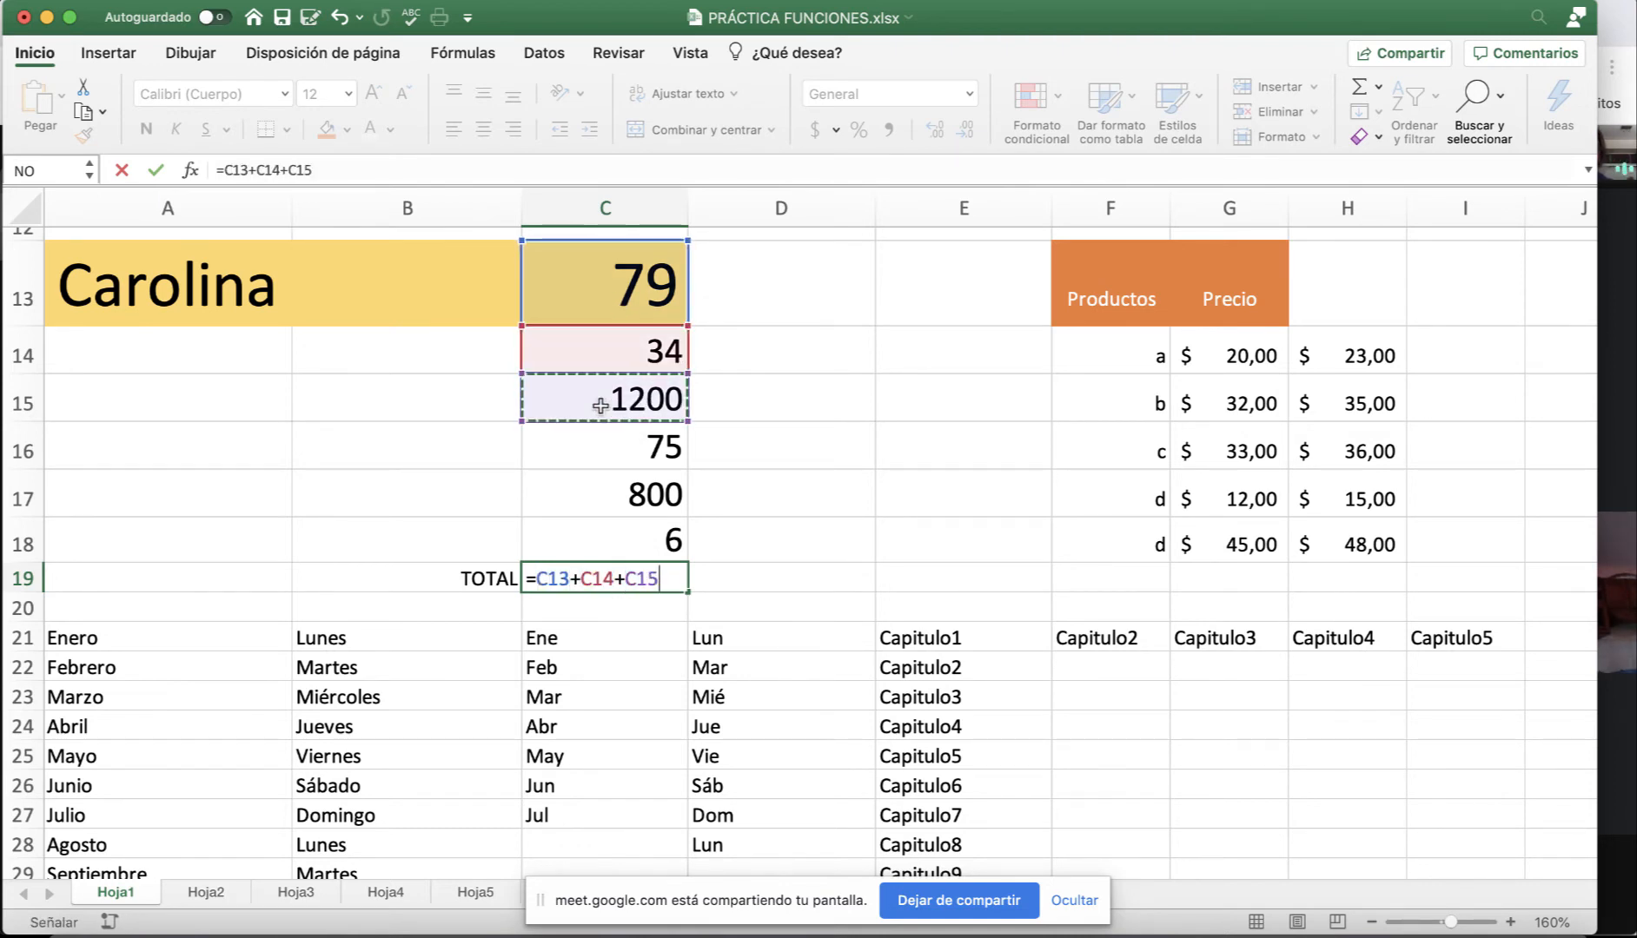
type("+")
left_click(597, 445)
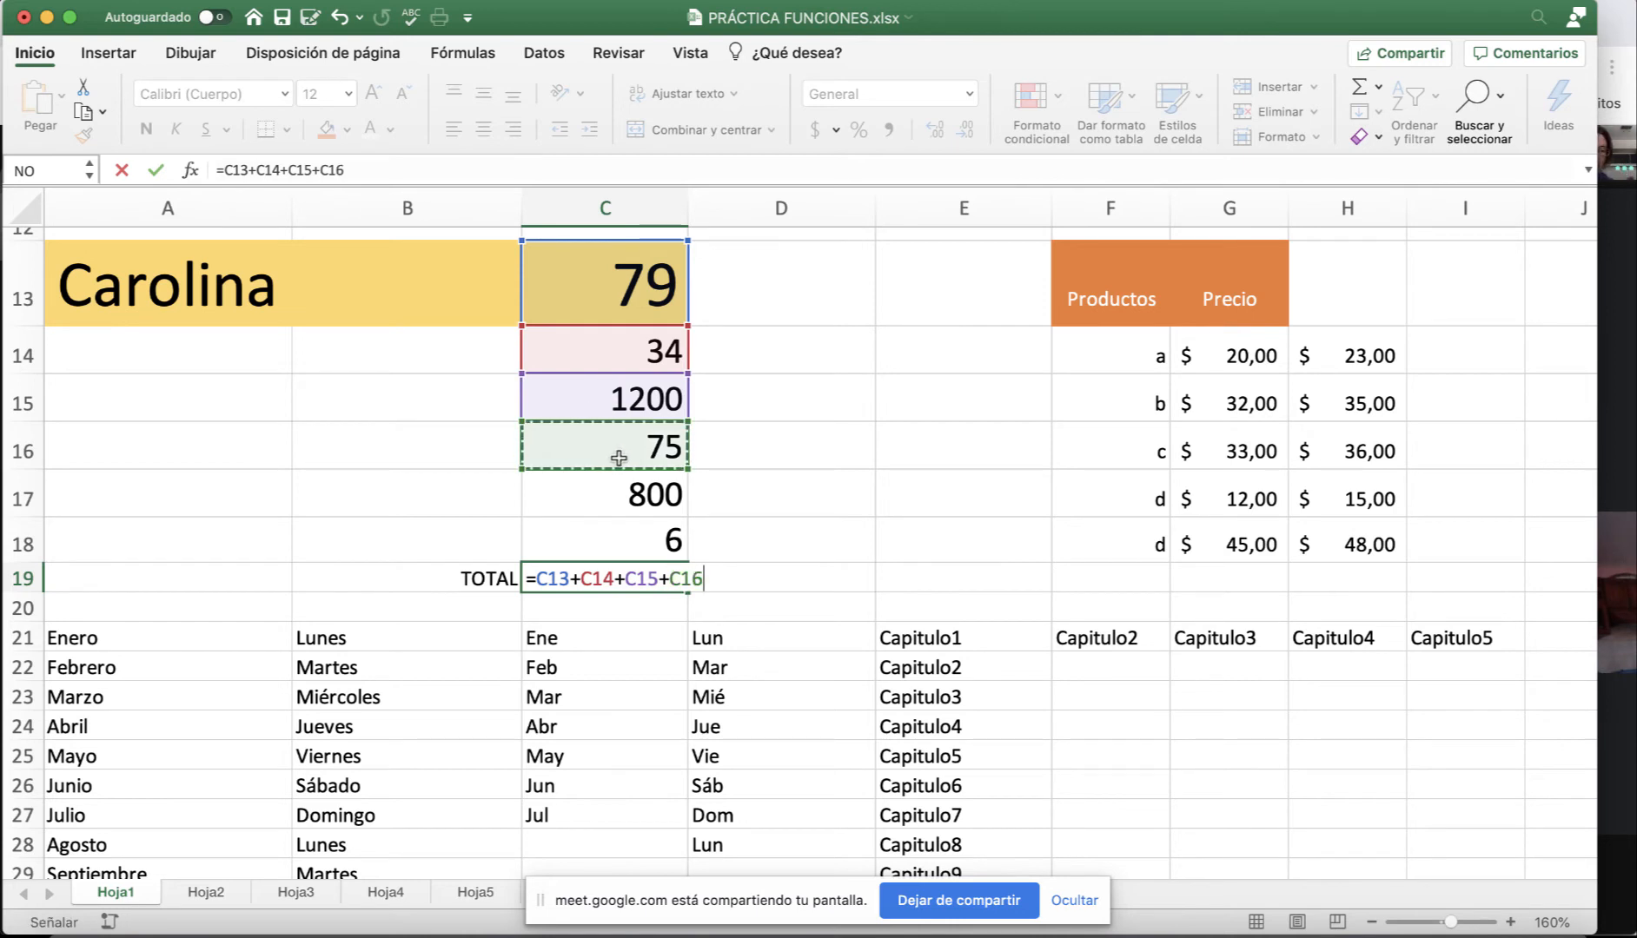
type("+")
left_click(632, 500)
type("+")
left_click(626, 538)
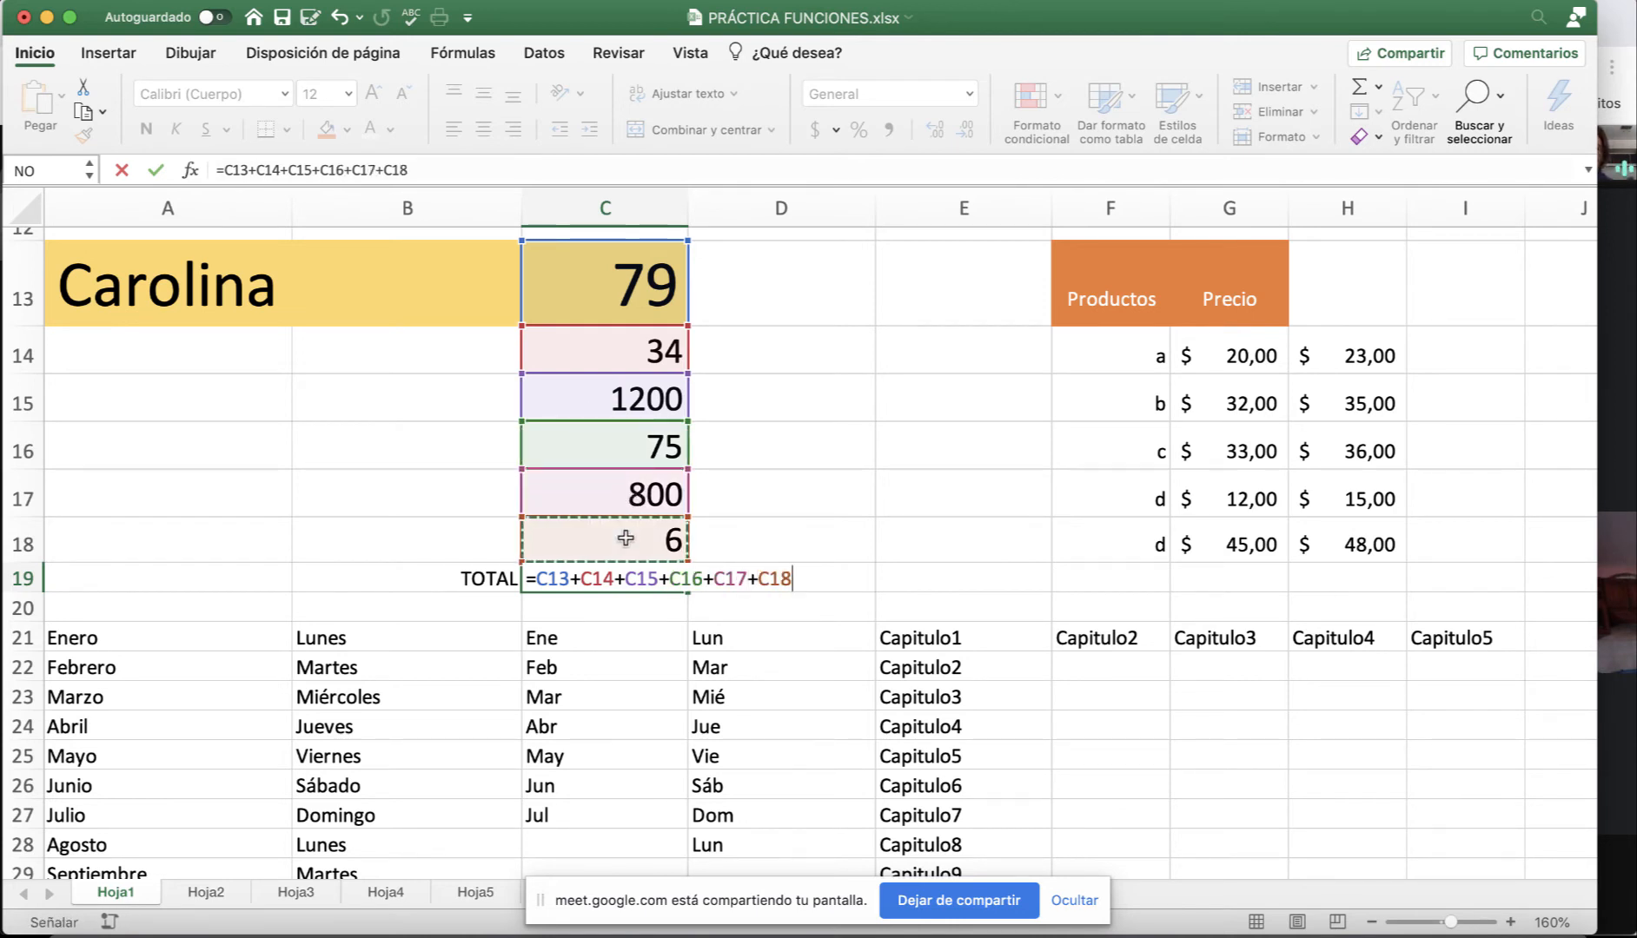
type("+")
key("BackSpace")
key("Return")
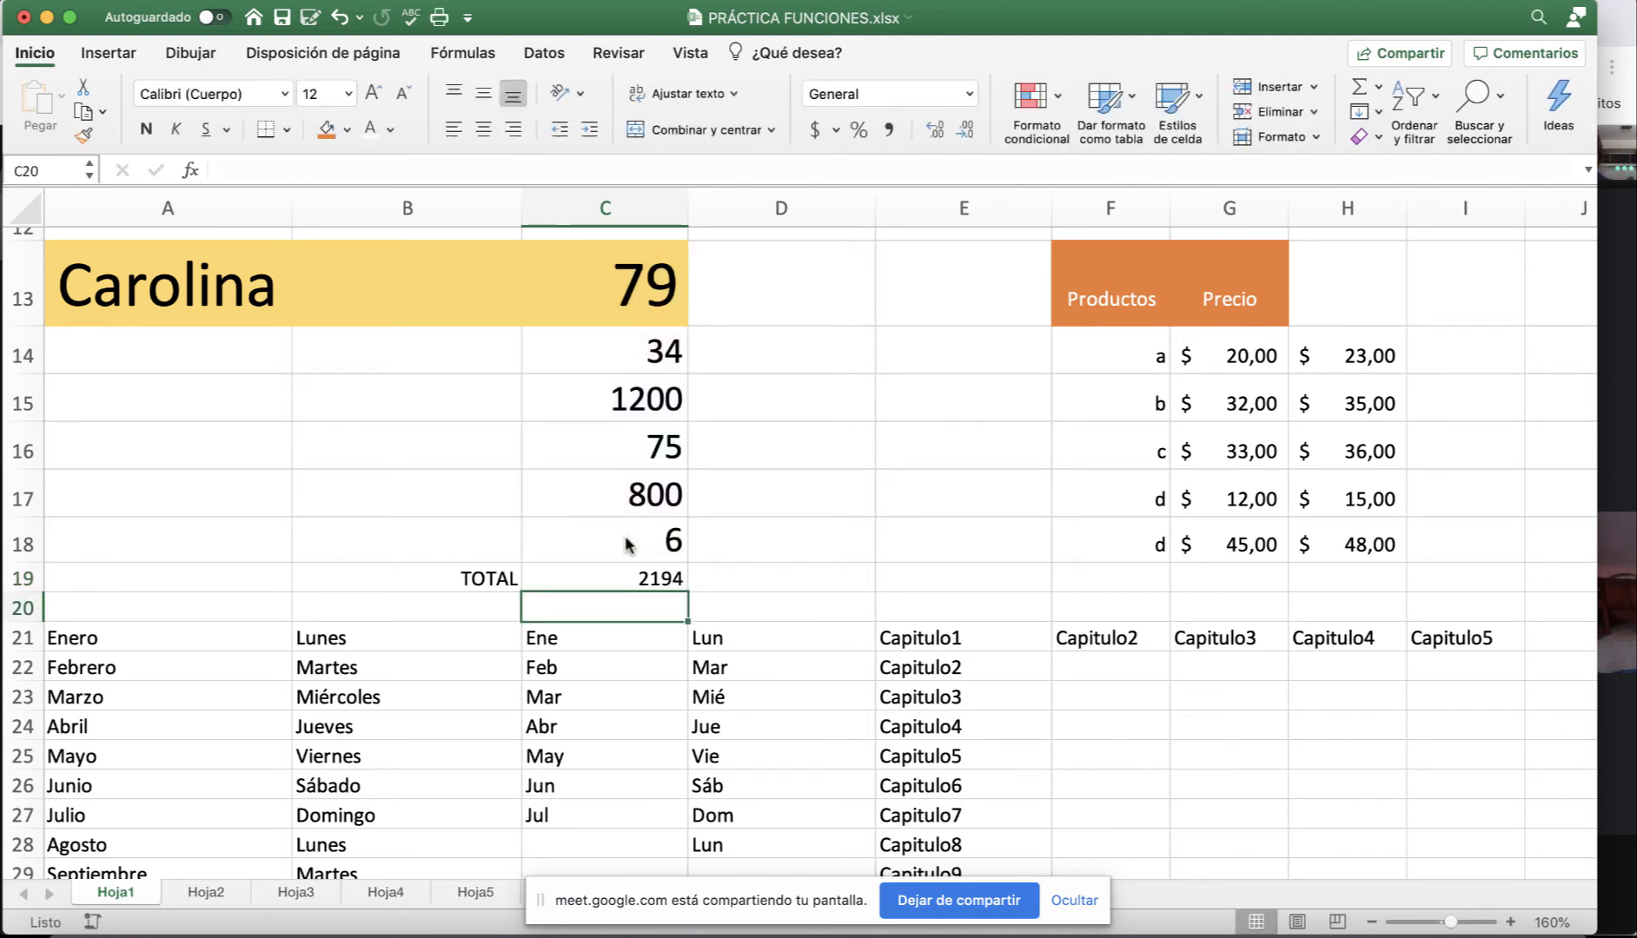
Review C19's cell-by-cell addition formula without changing it.
left_click(632, 573)
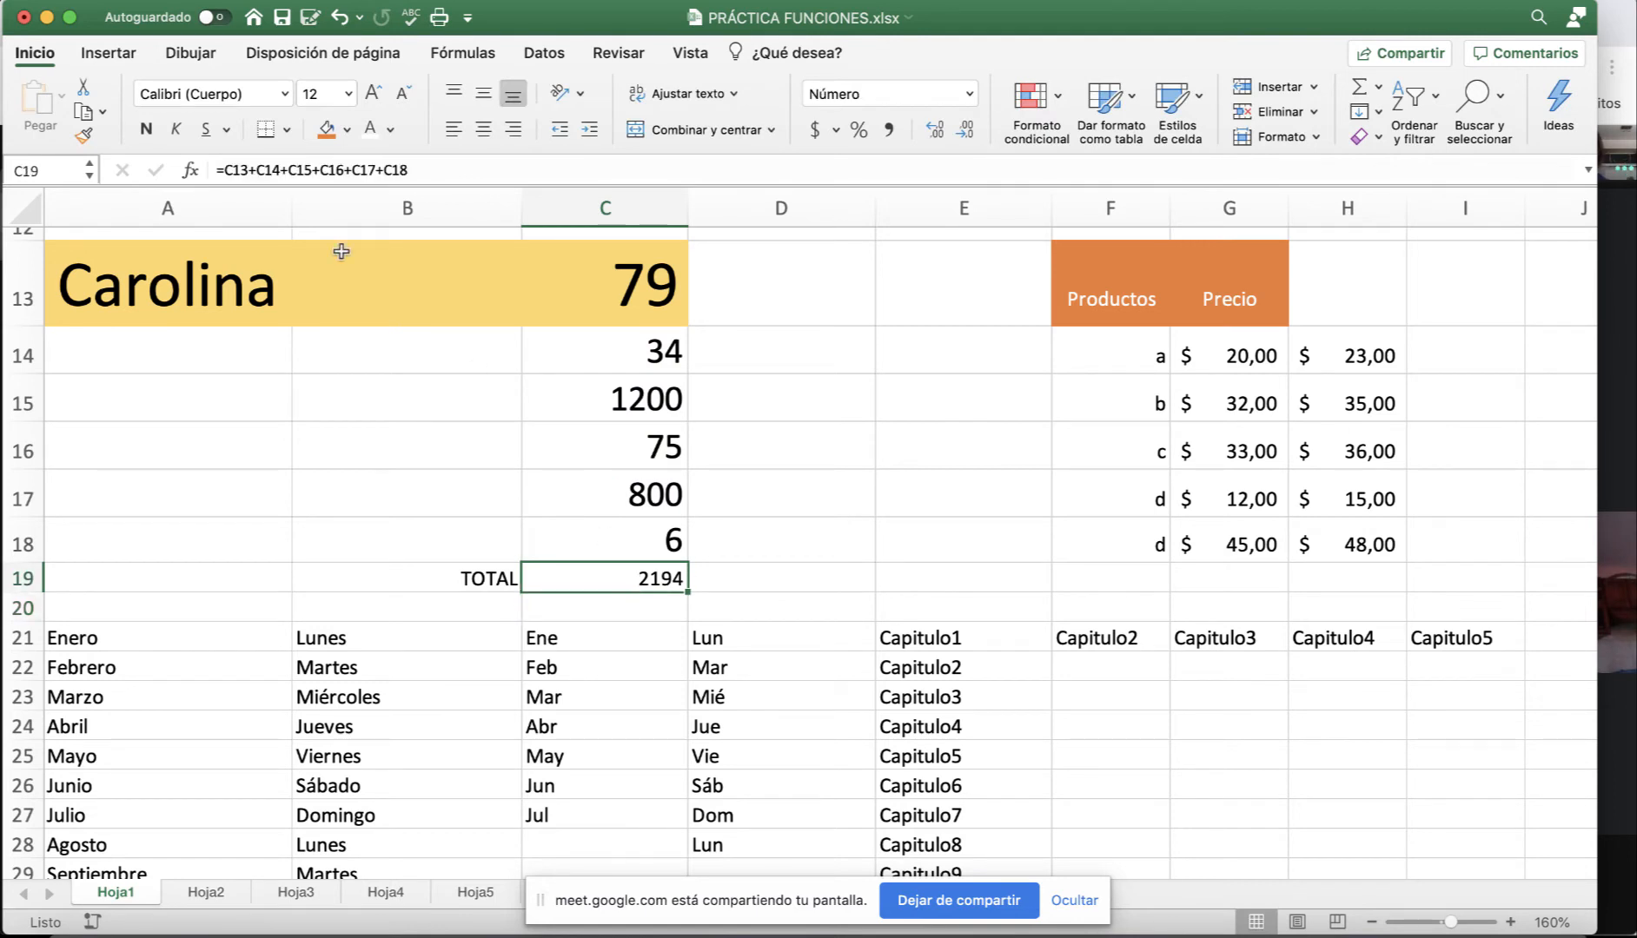
left_click_drag(224, 171, 480, 173)
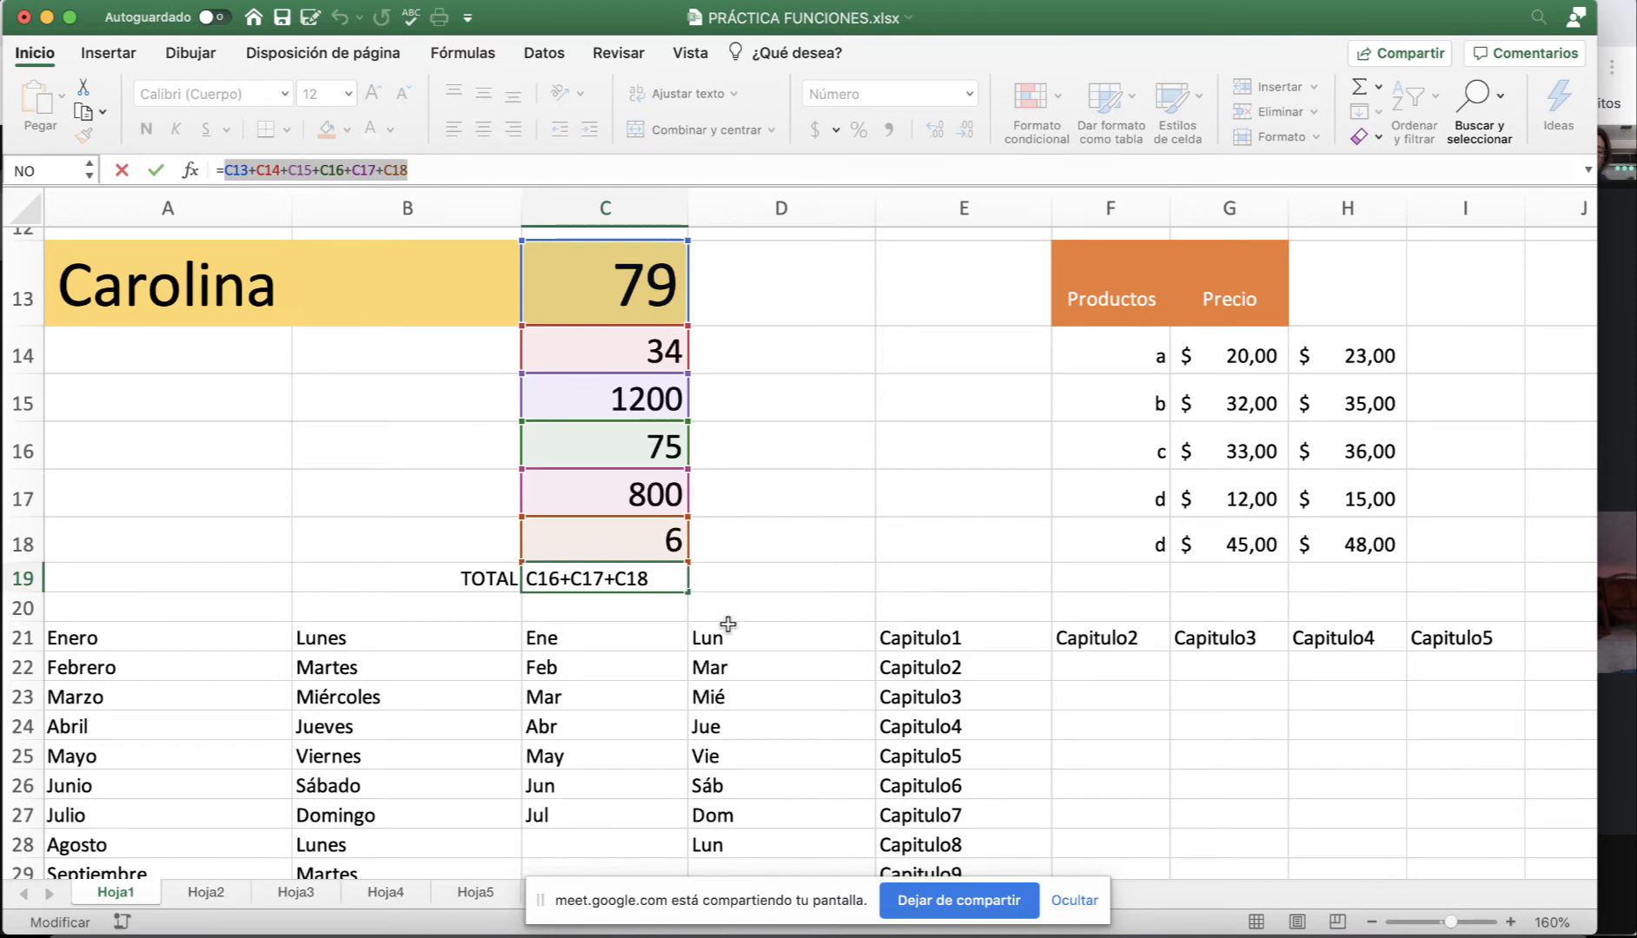
key("Escape")
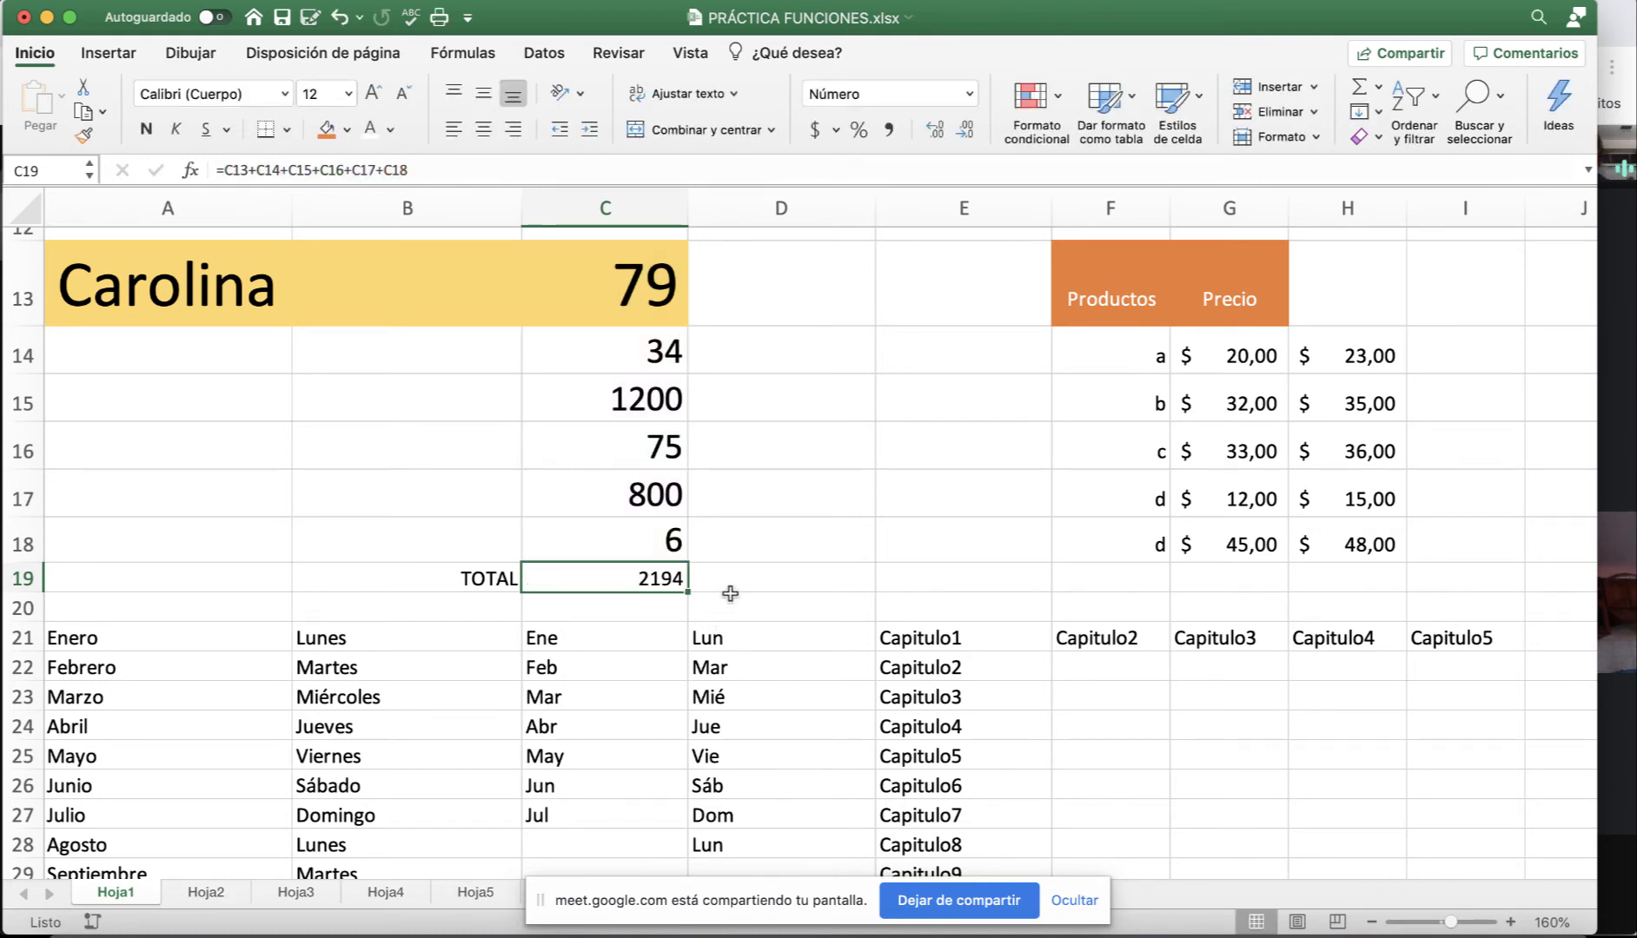
Replace C19's formula with =SUMA(C13:C18) and confirm it still shows 2194.
key("Delete")
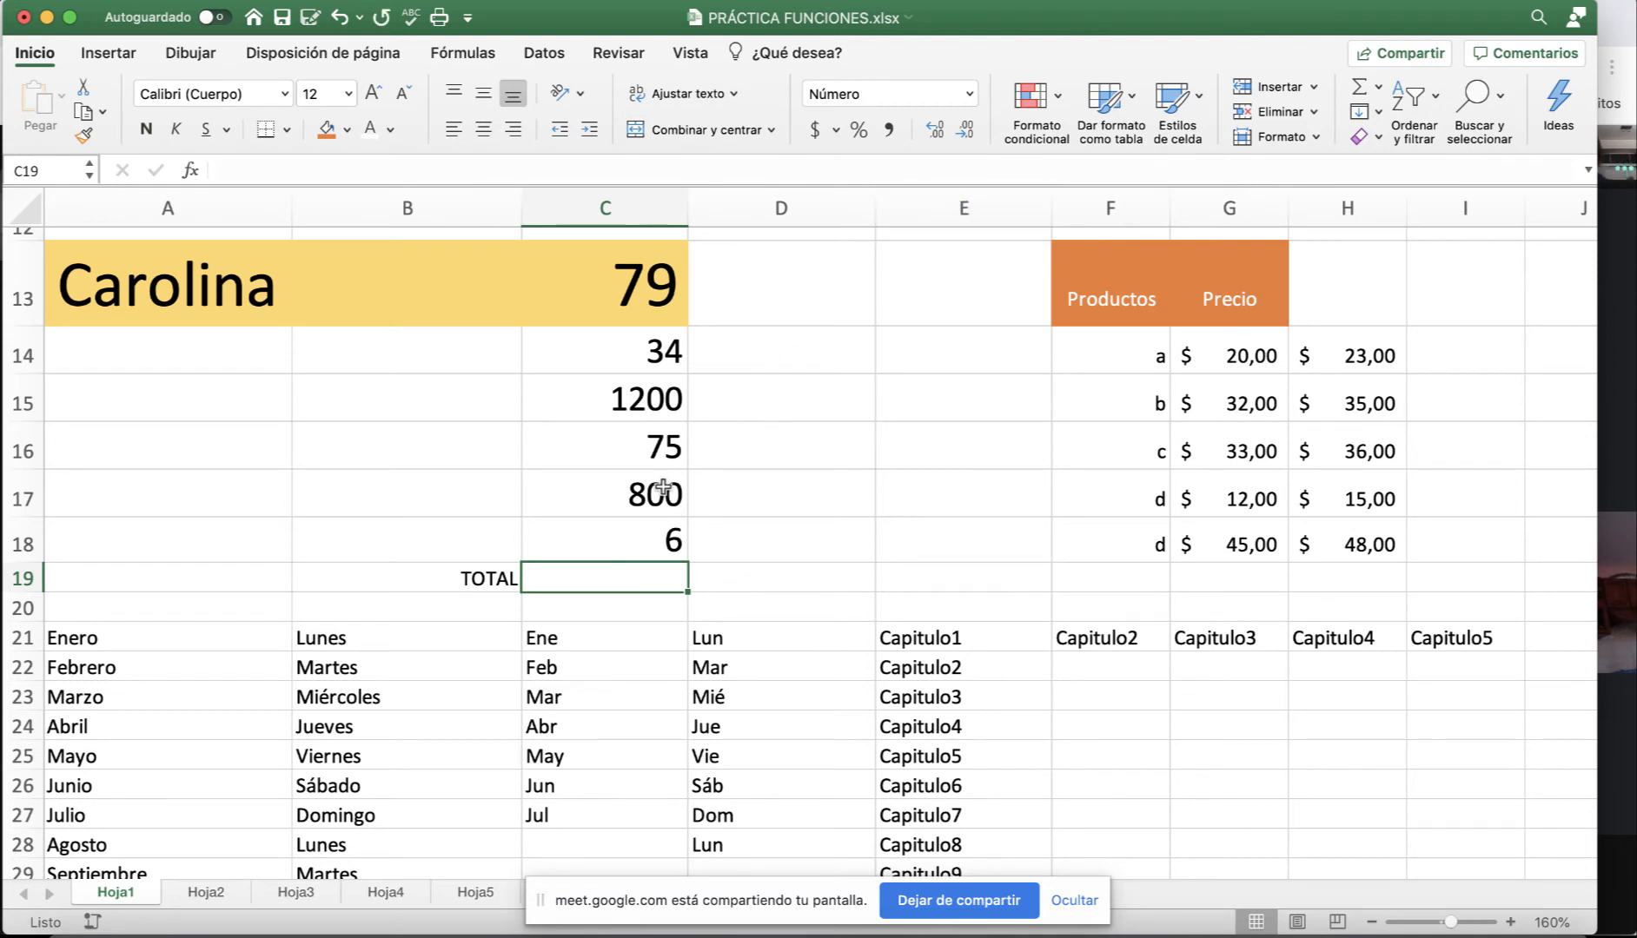
type("=sum")
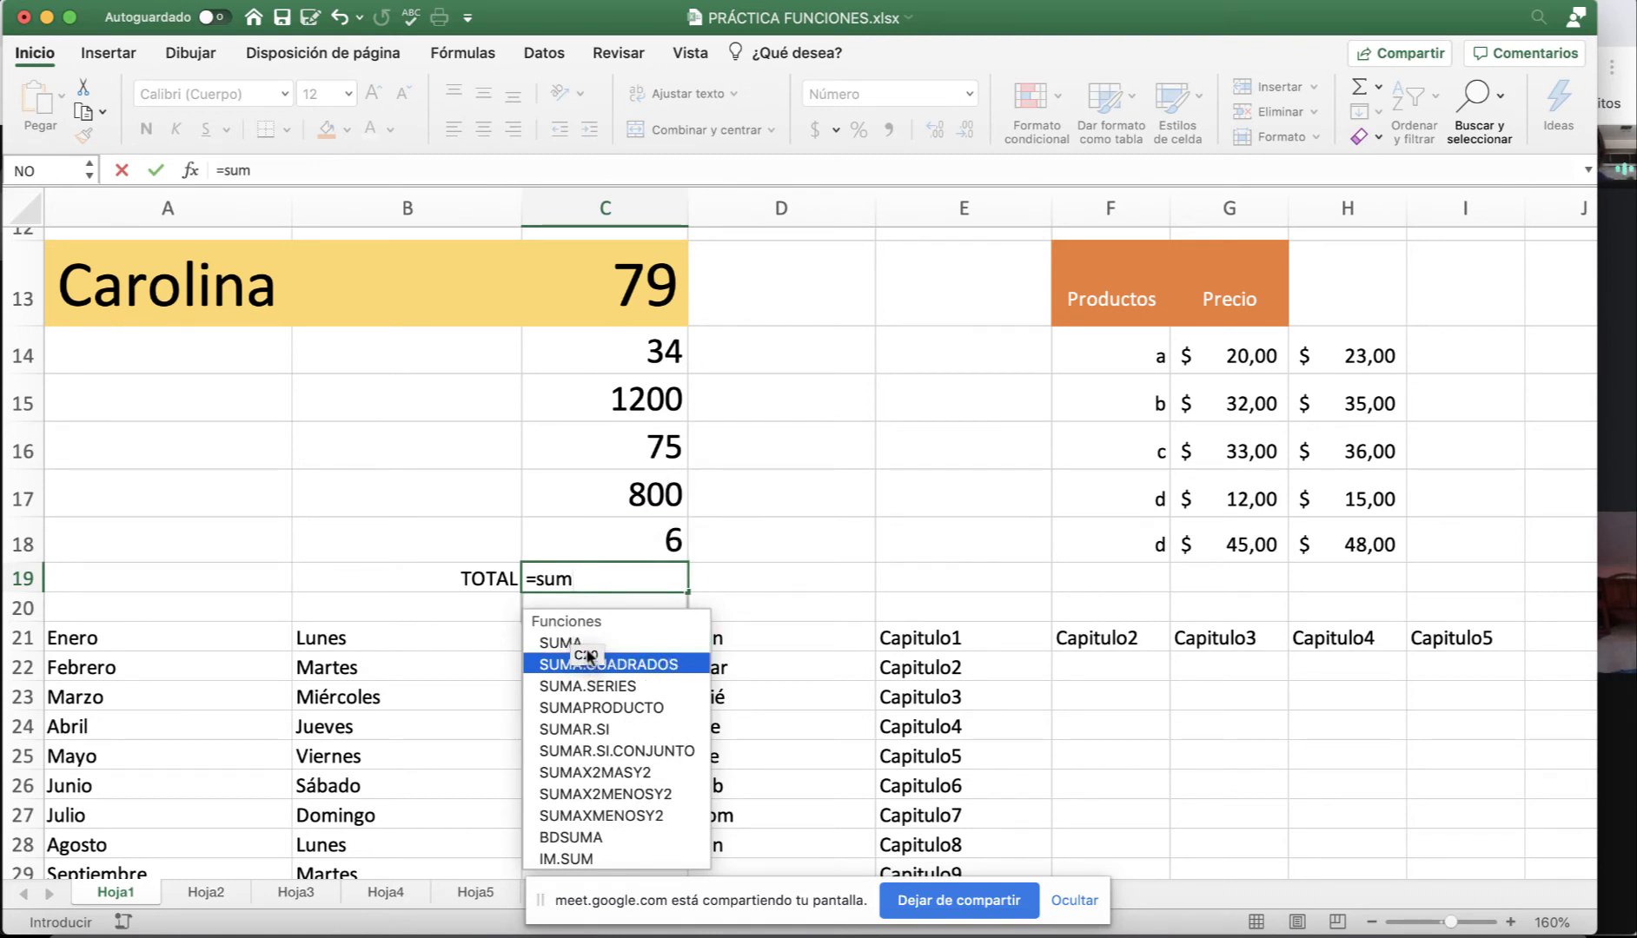
double_click(574, 643)
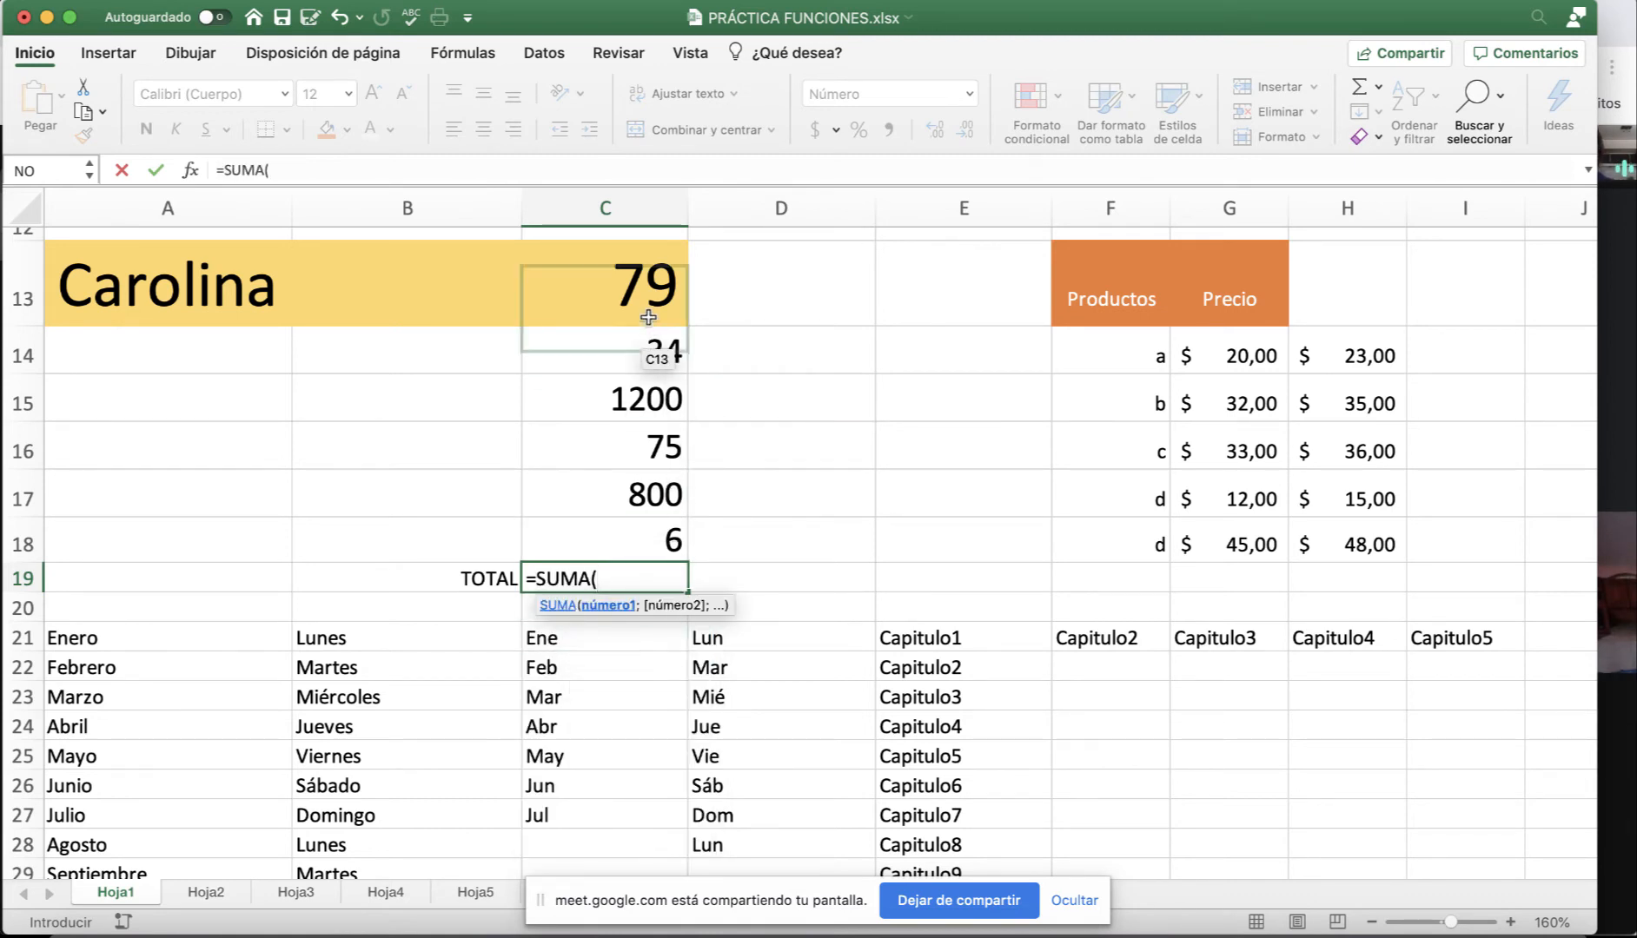
left_click_drag(648, 317, 650, 533)
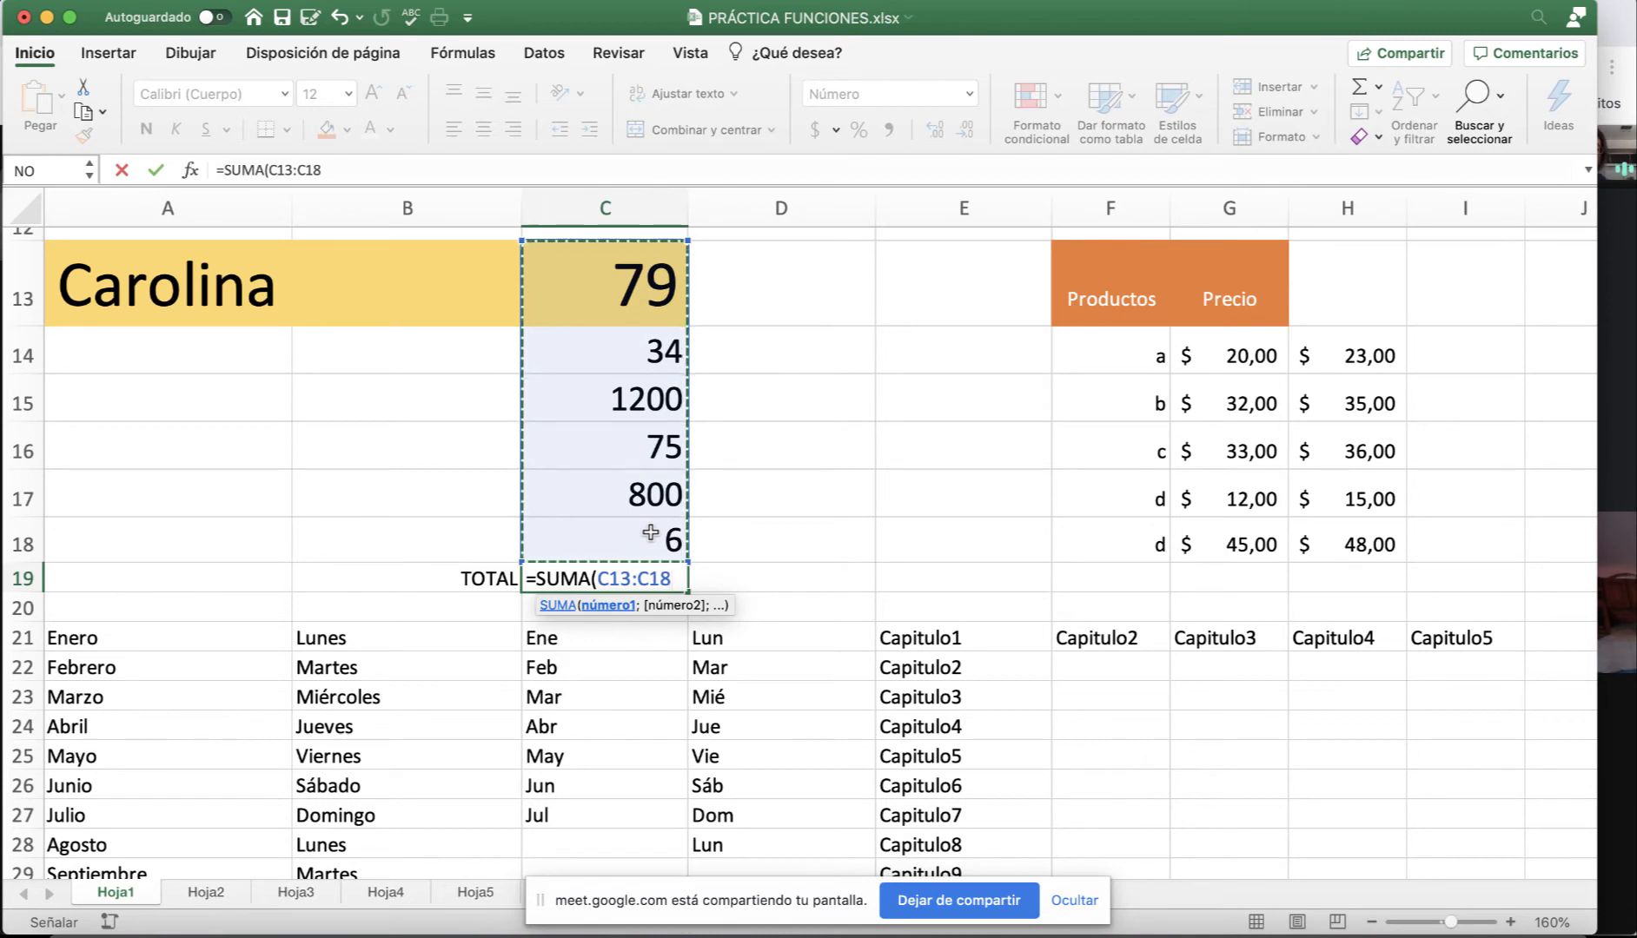
type(")")
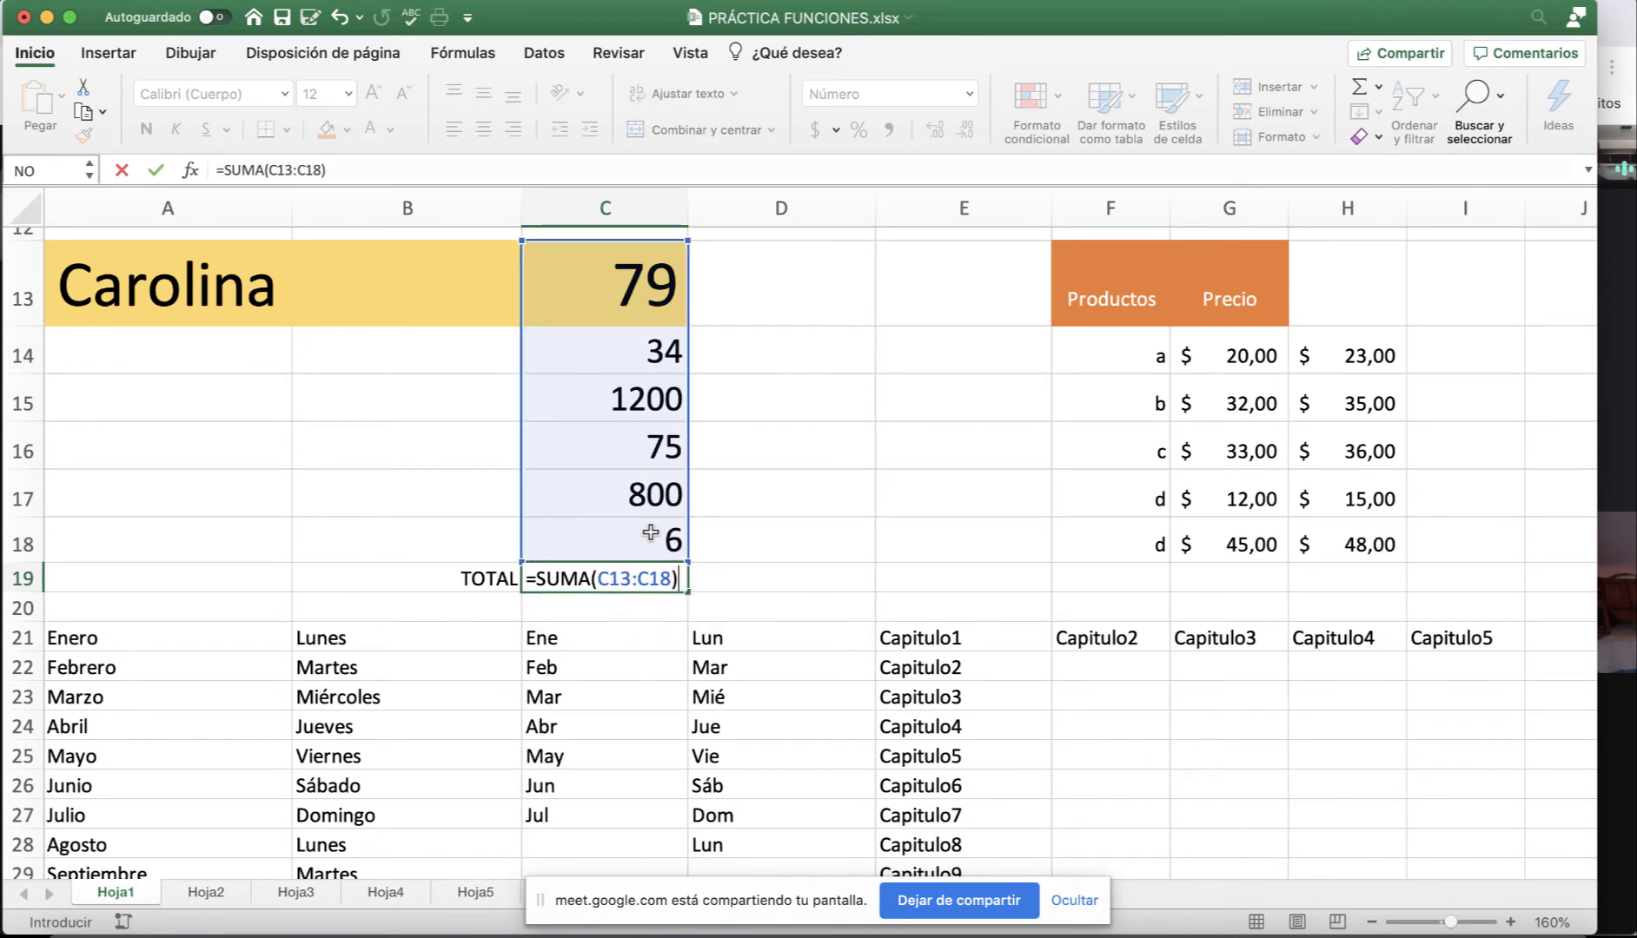
key("Return")
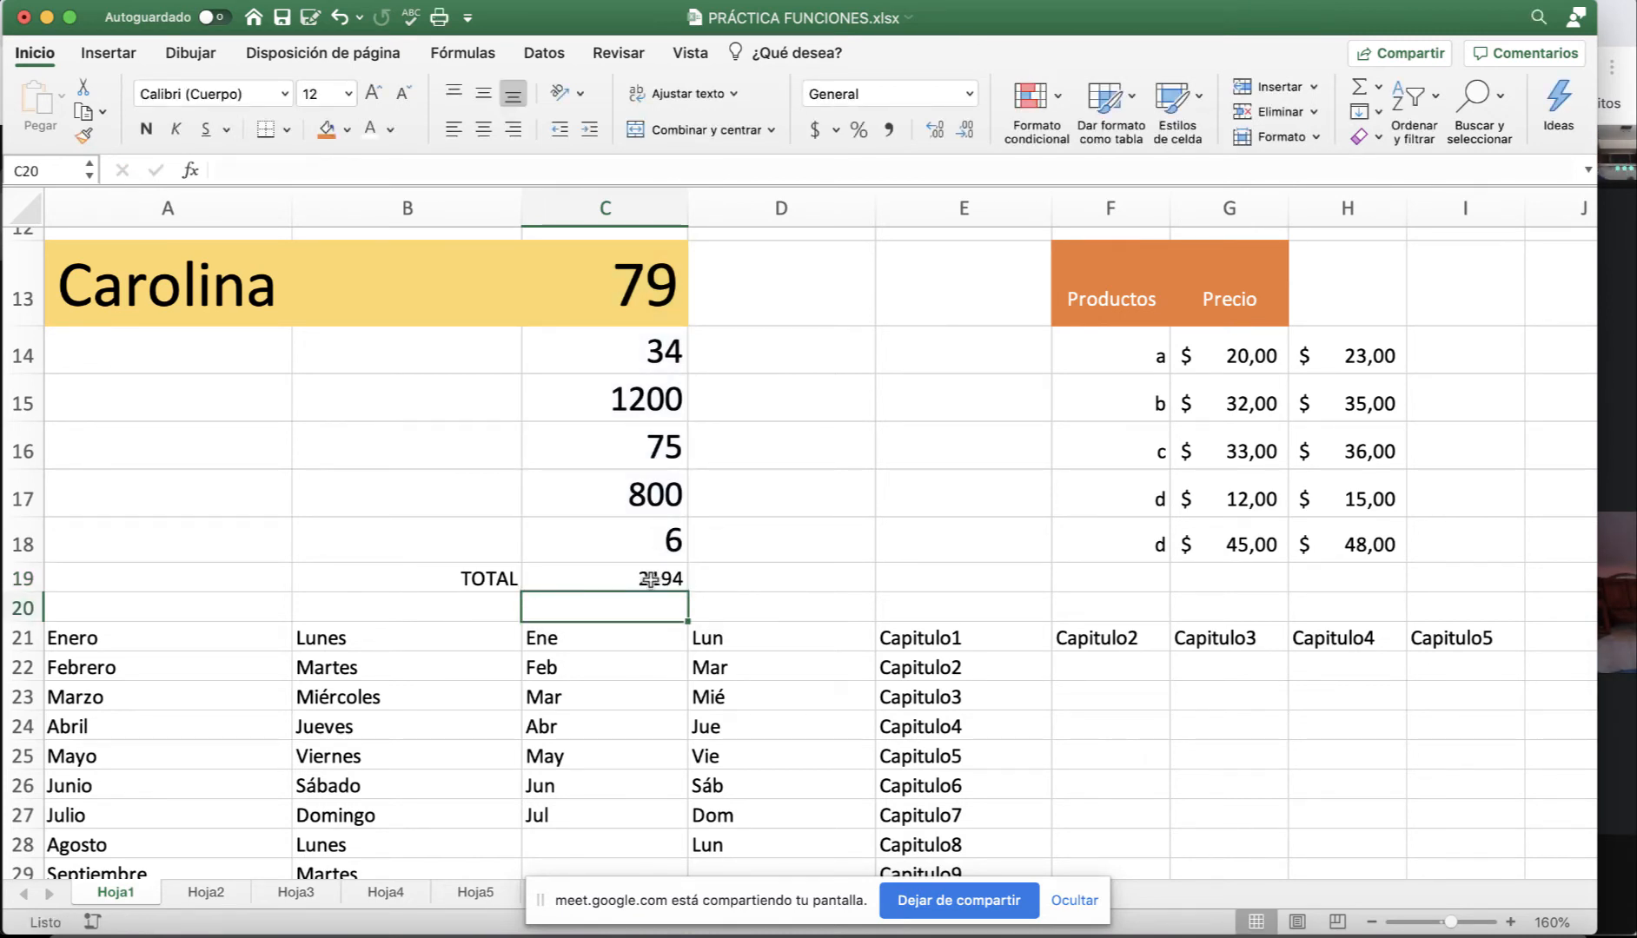
left_click(628, 580)
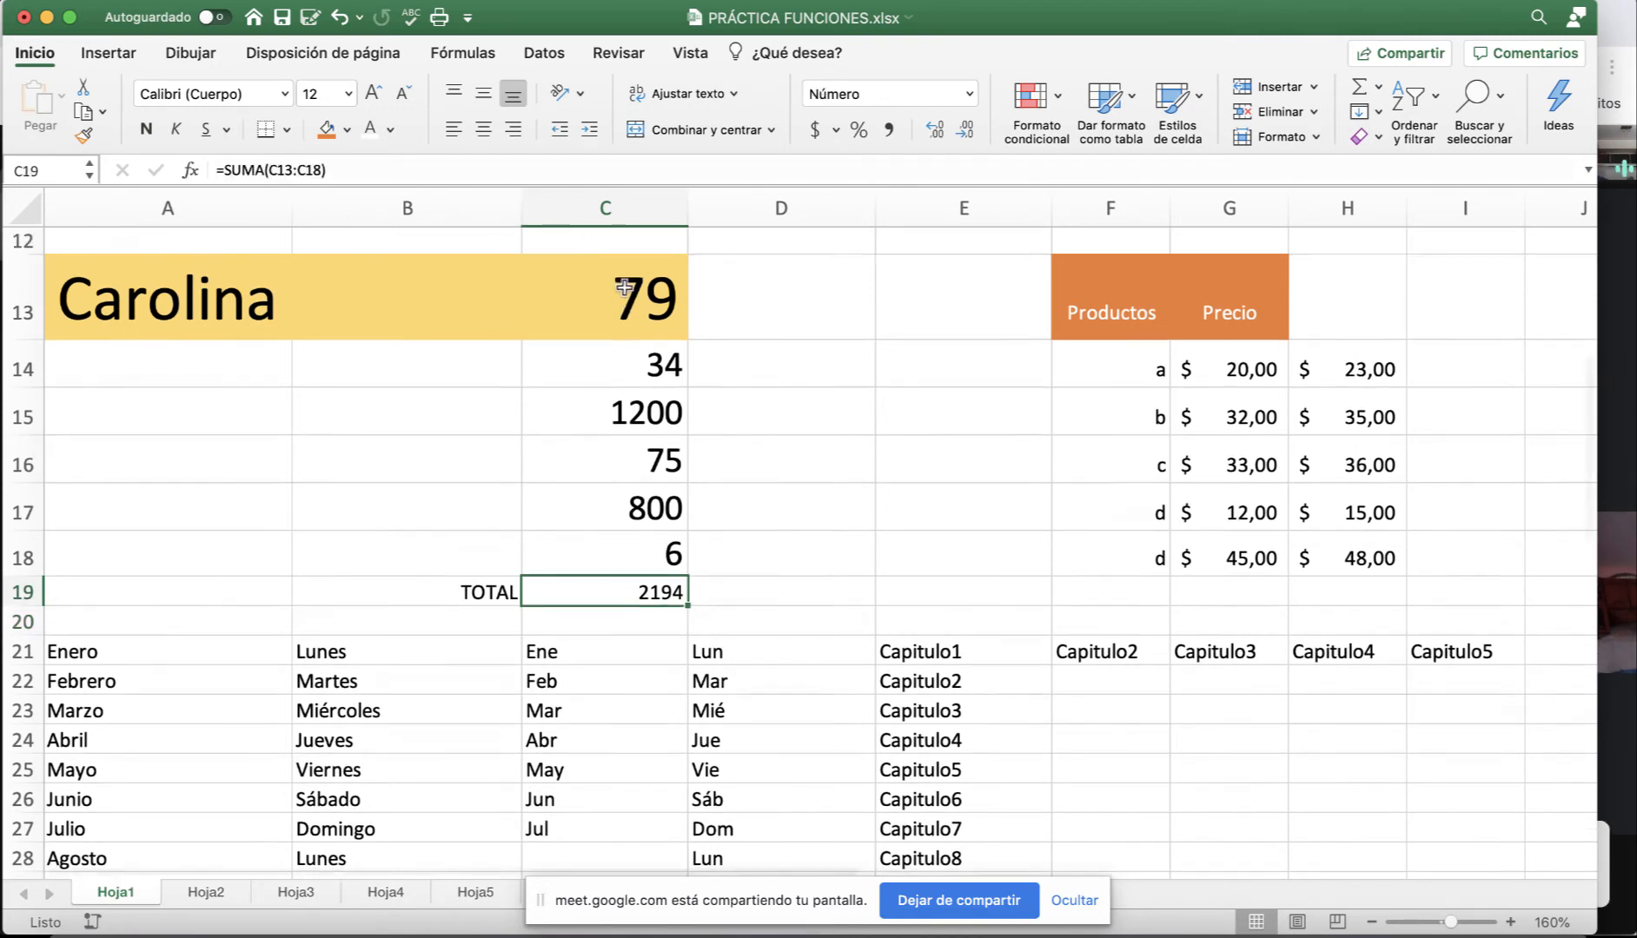
scroll(626, 287, "up", 5)
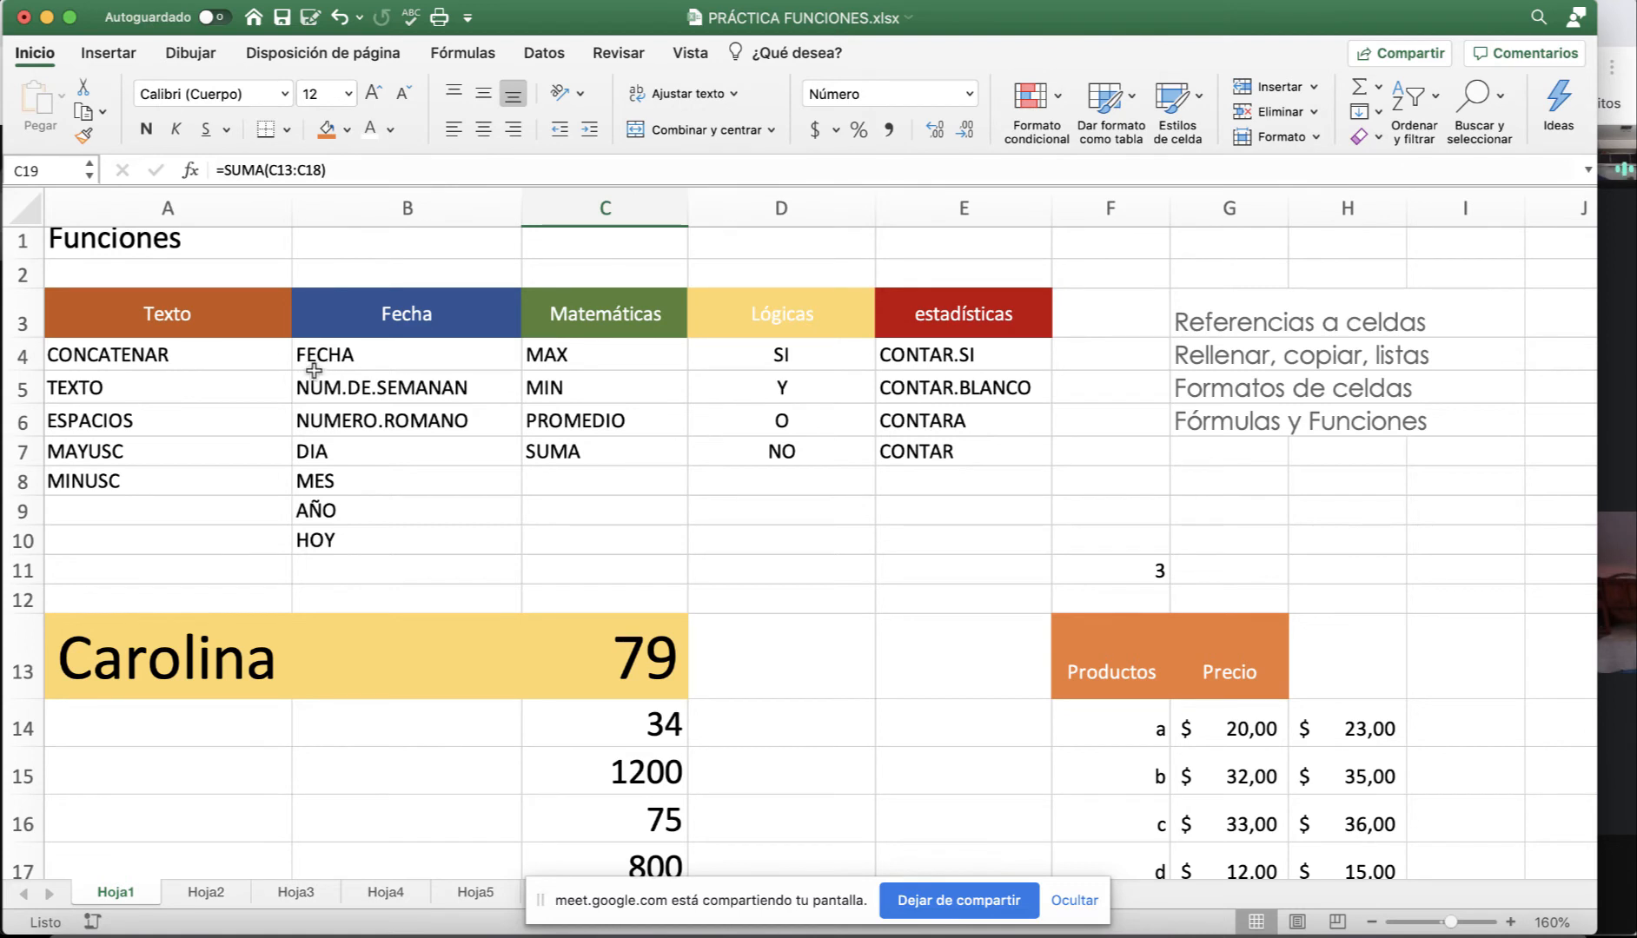
left_click(188, 354)
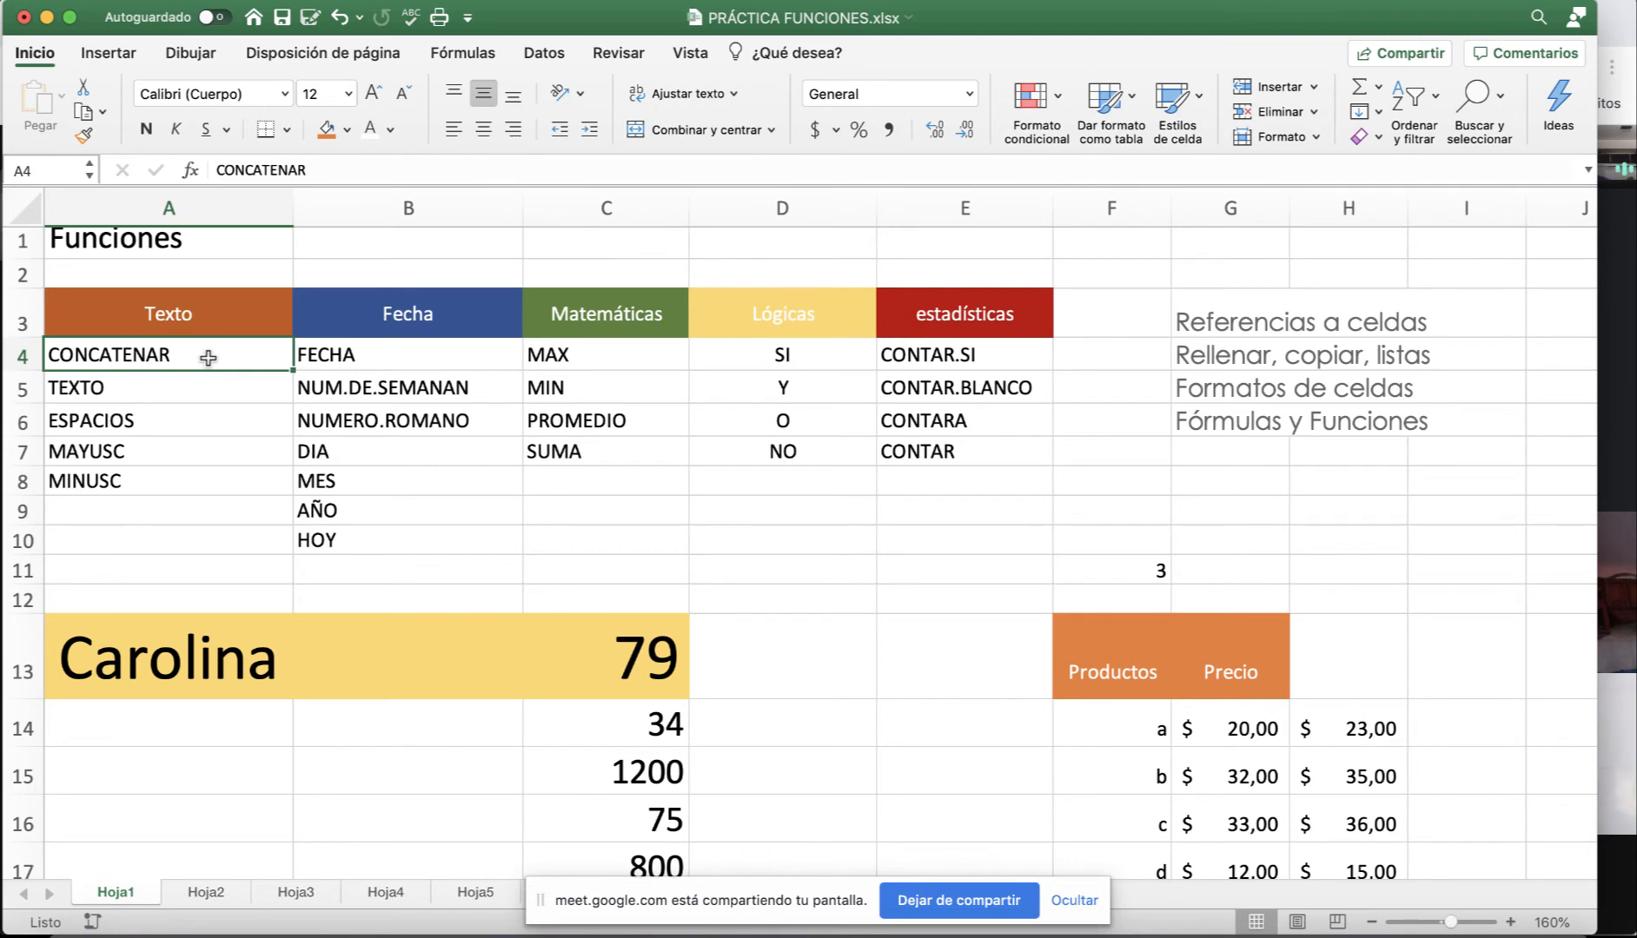
scroll(228, 359, "down", 2)
left_click(416, 584)
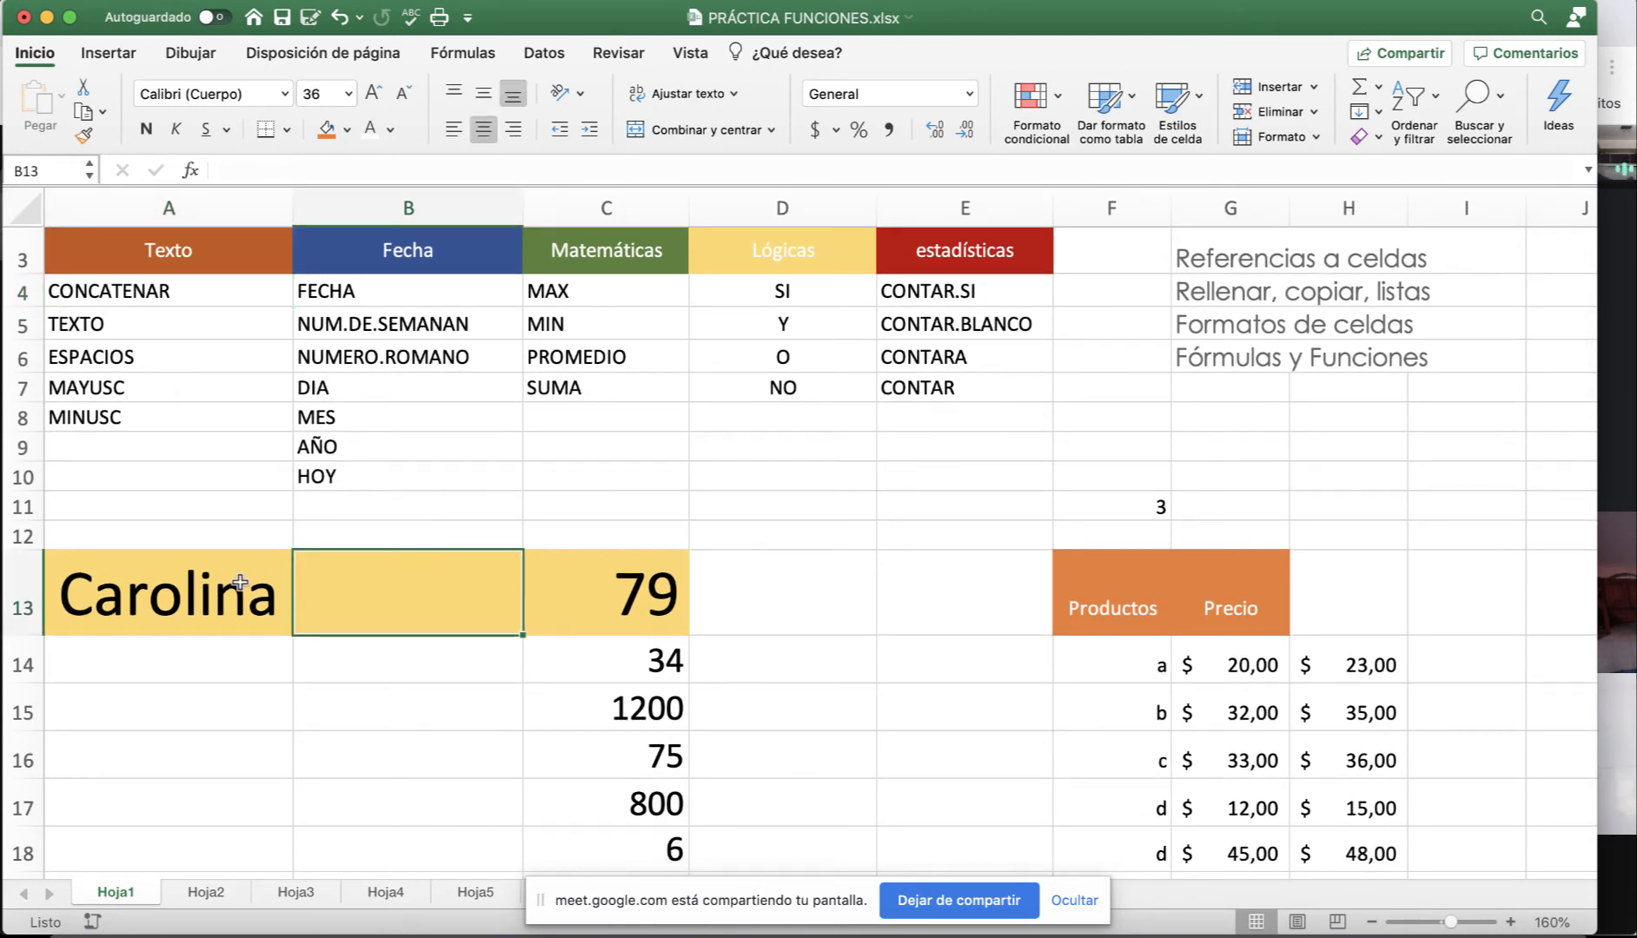
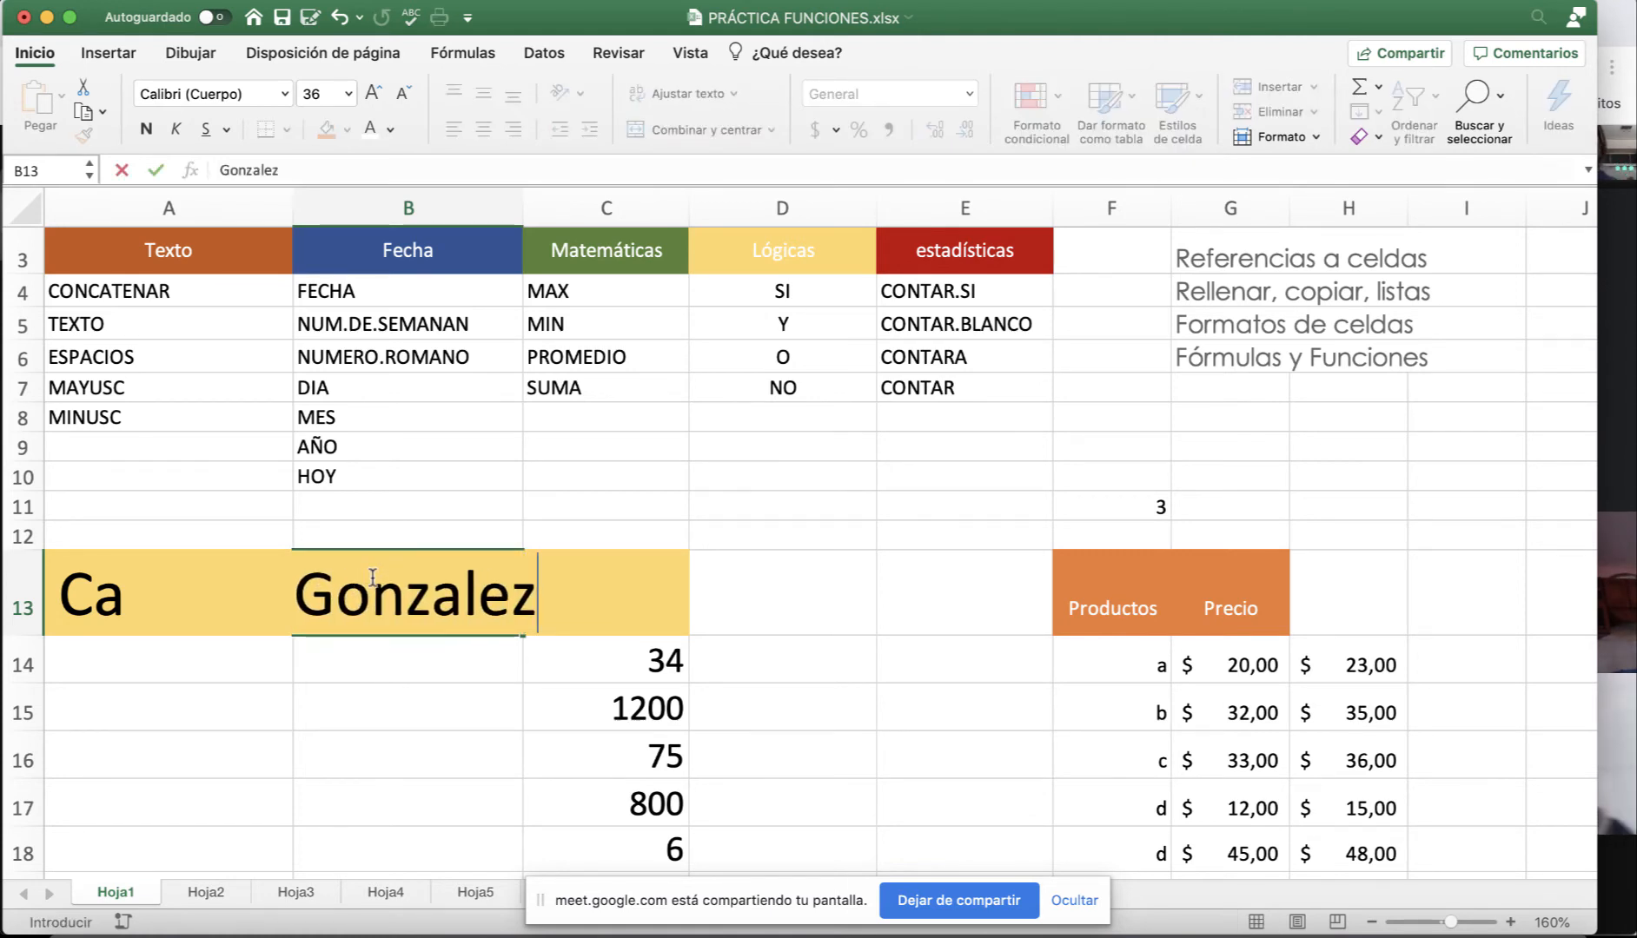
key("Return")
scroll(226, 577, "down", 1)
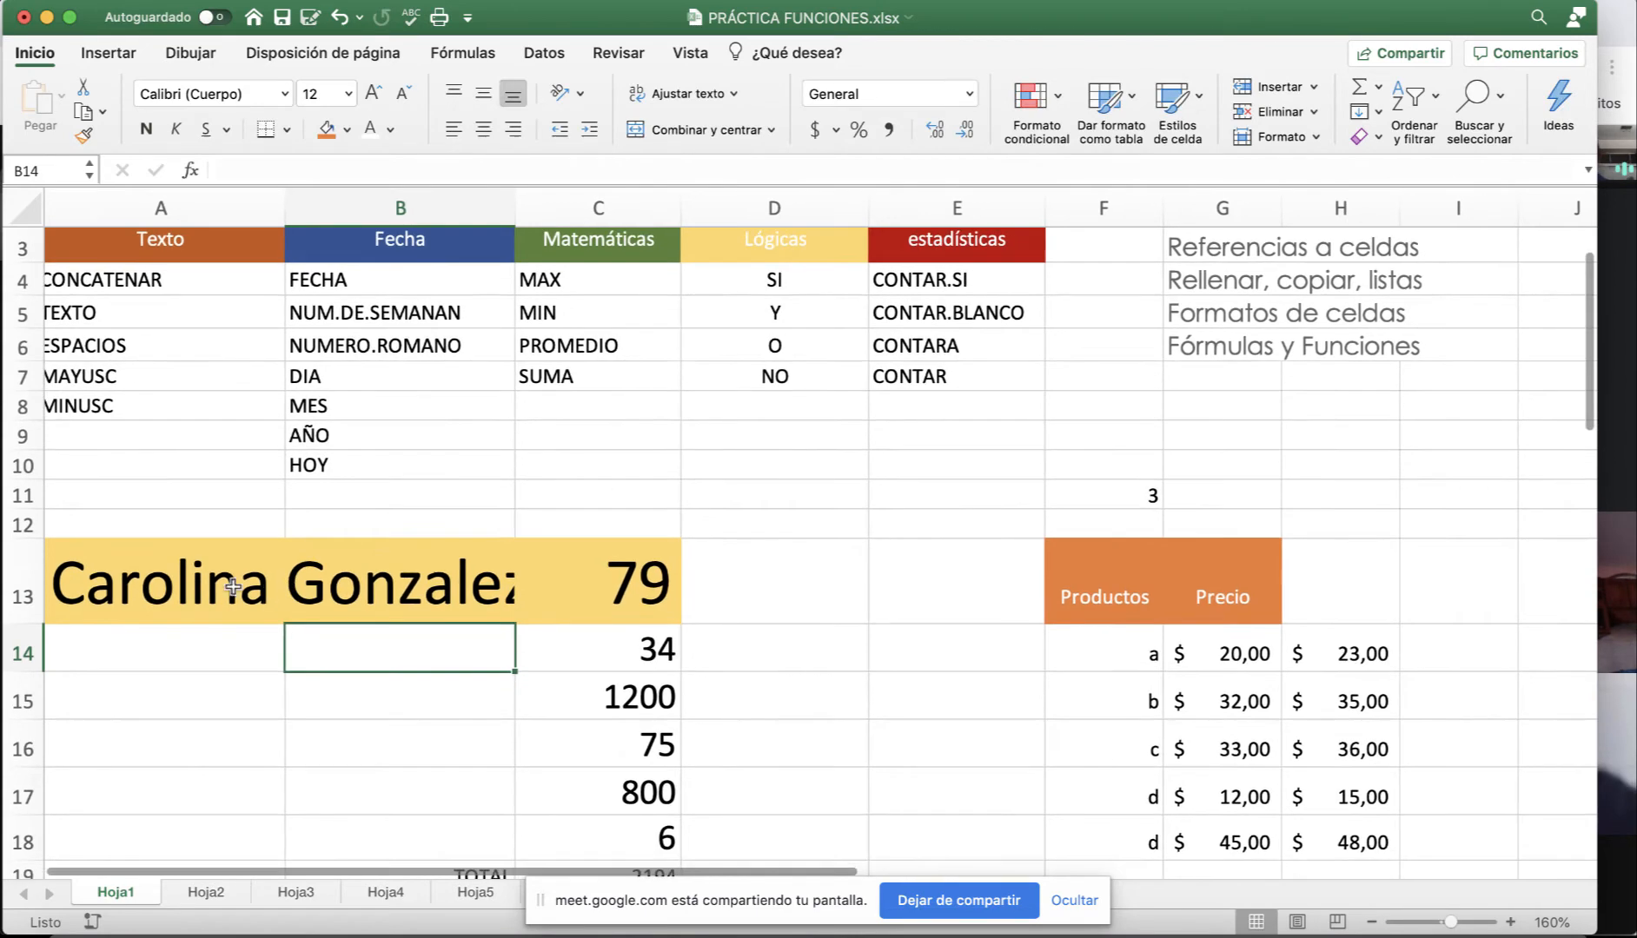
left_click(218, 582)
left_click(383, 546)
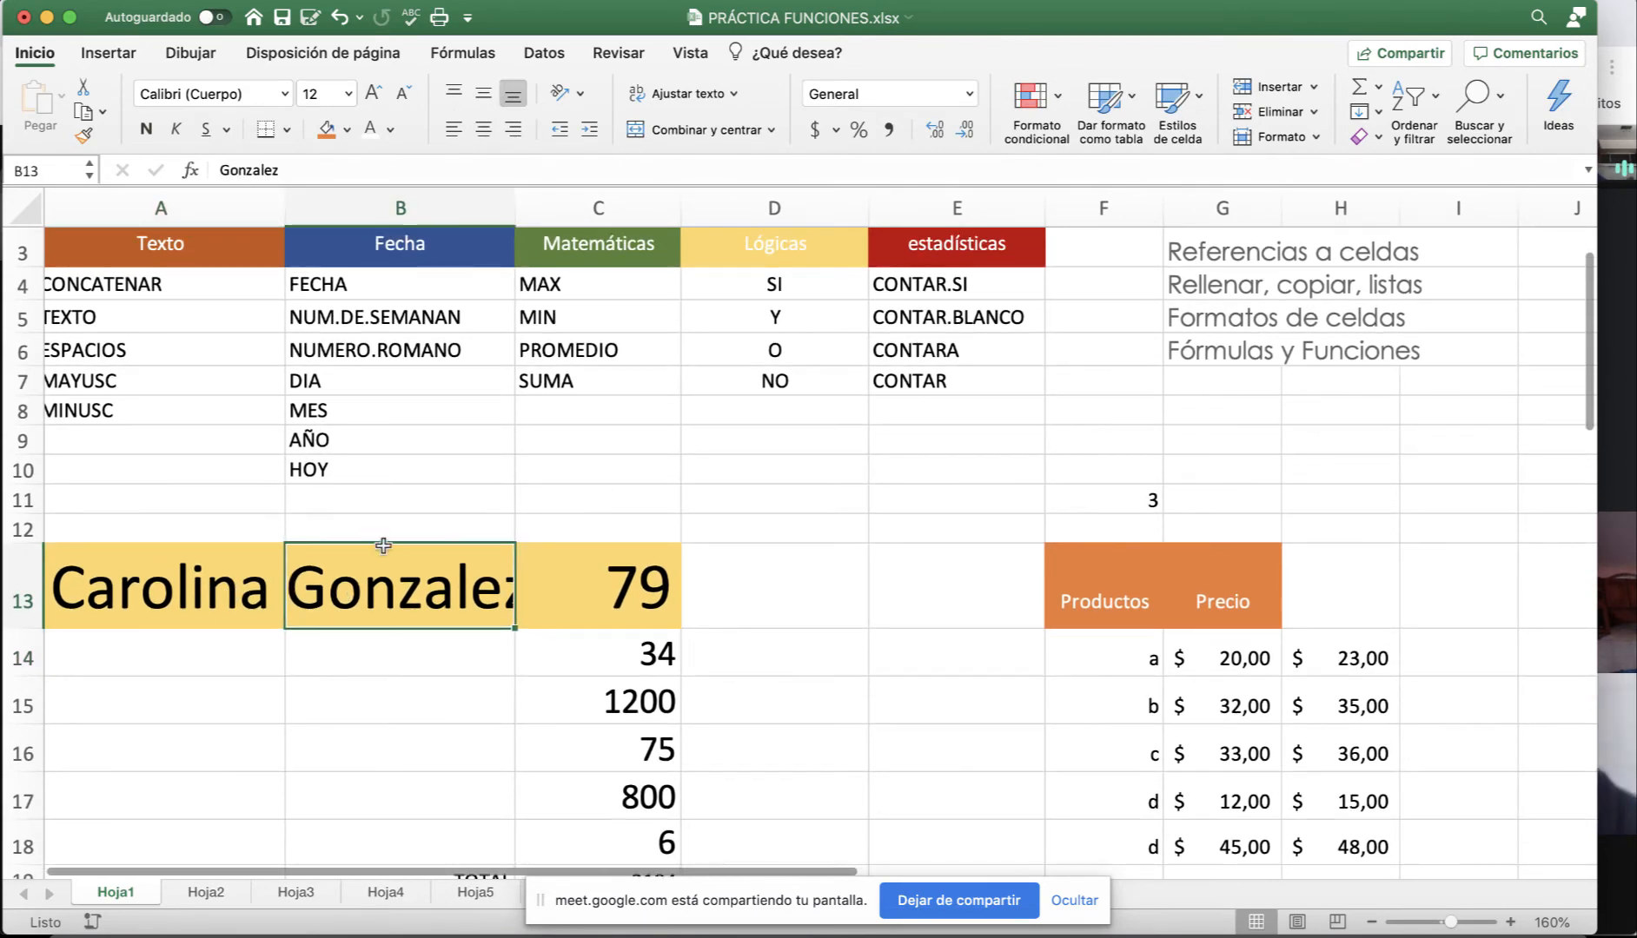
left_click(774, 494)
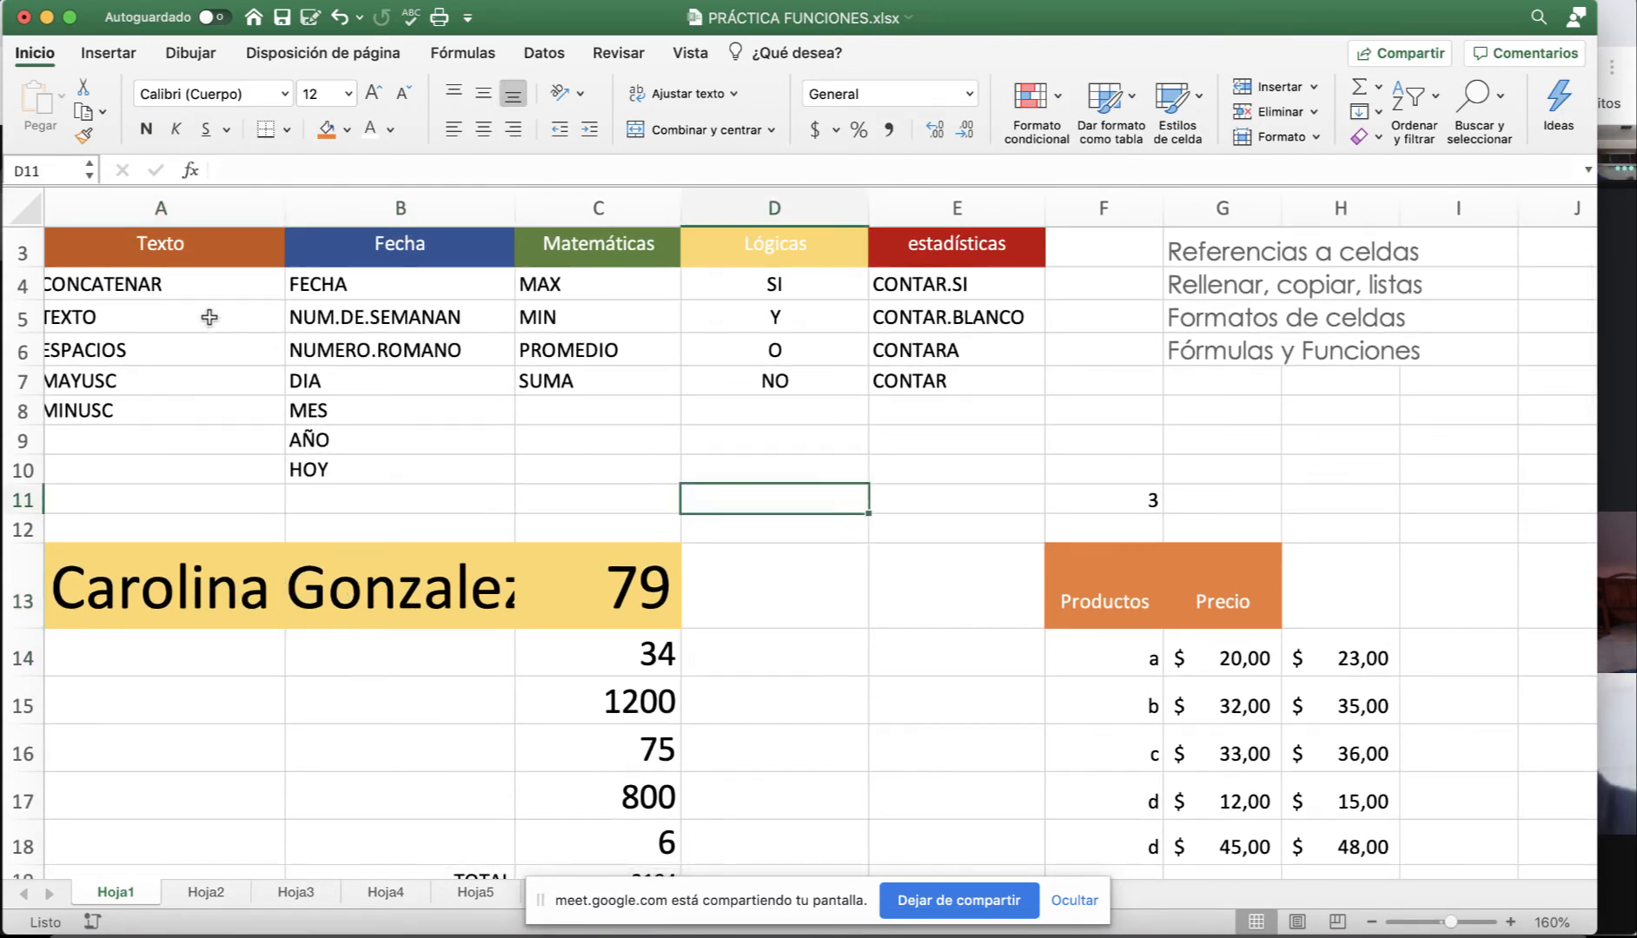
Enter =CONCATENAR(A13;B13) in D11 to join the first name and surname.
type("=")
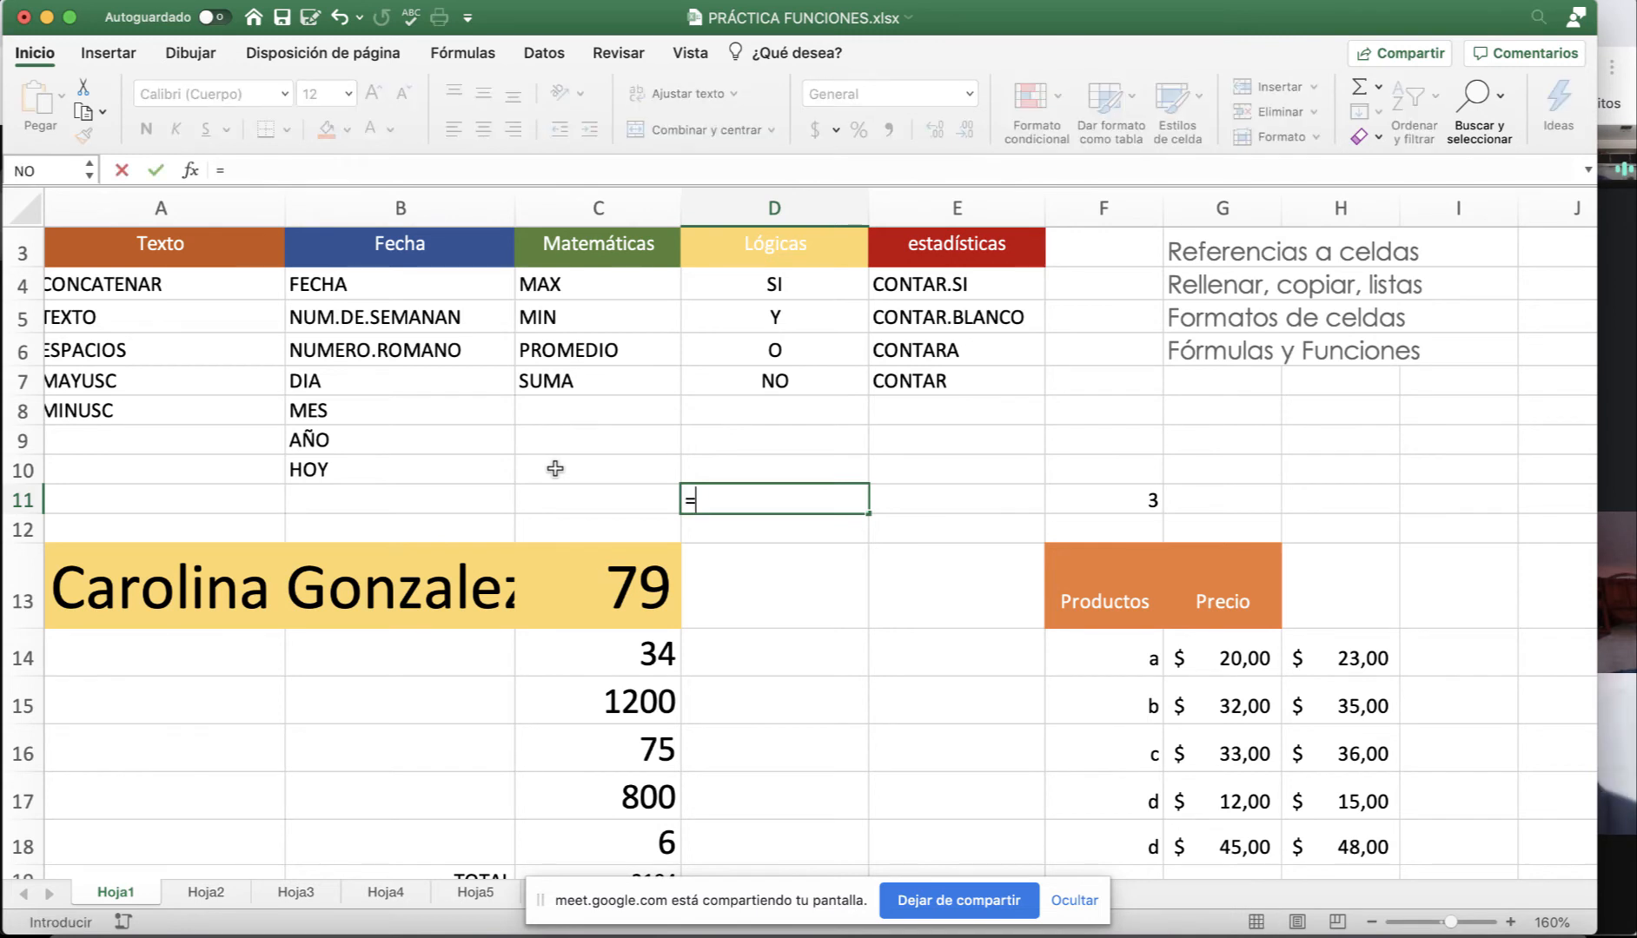
type("con")
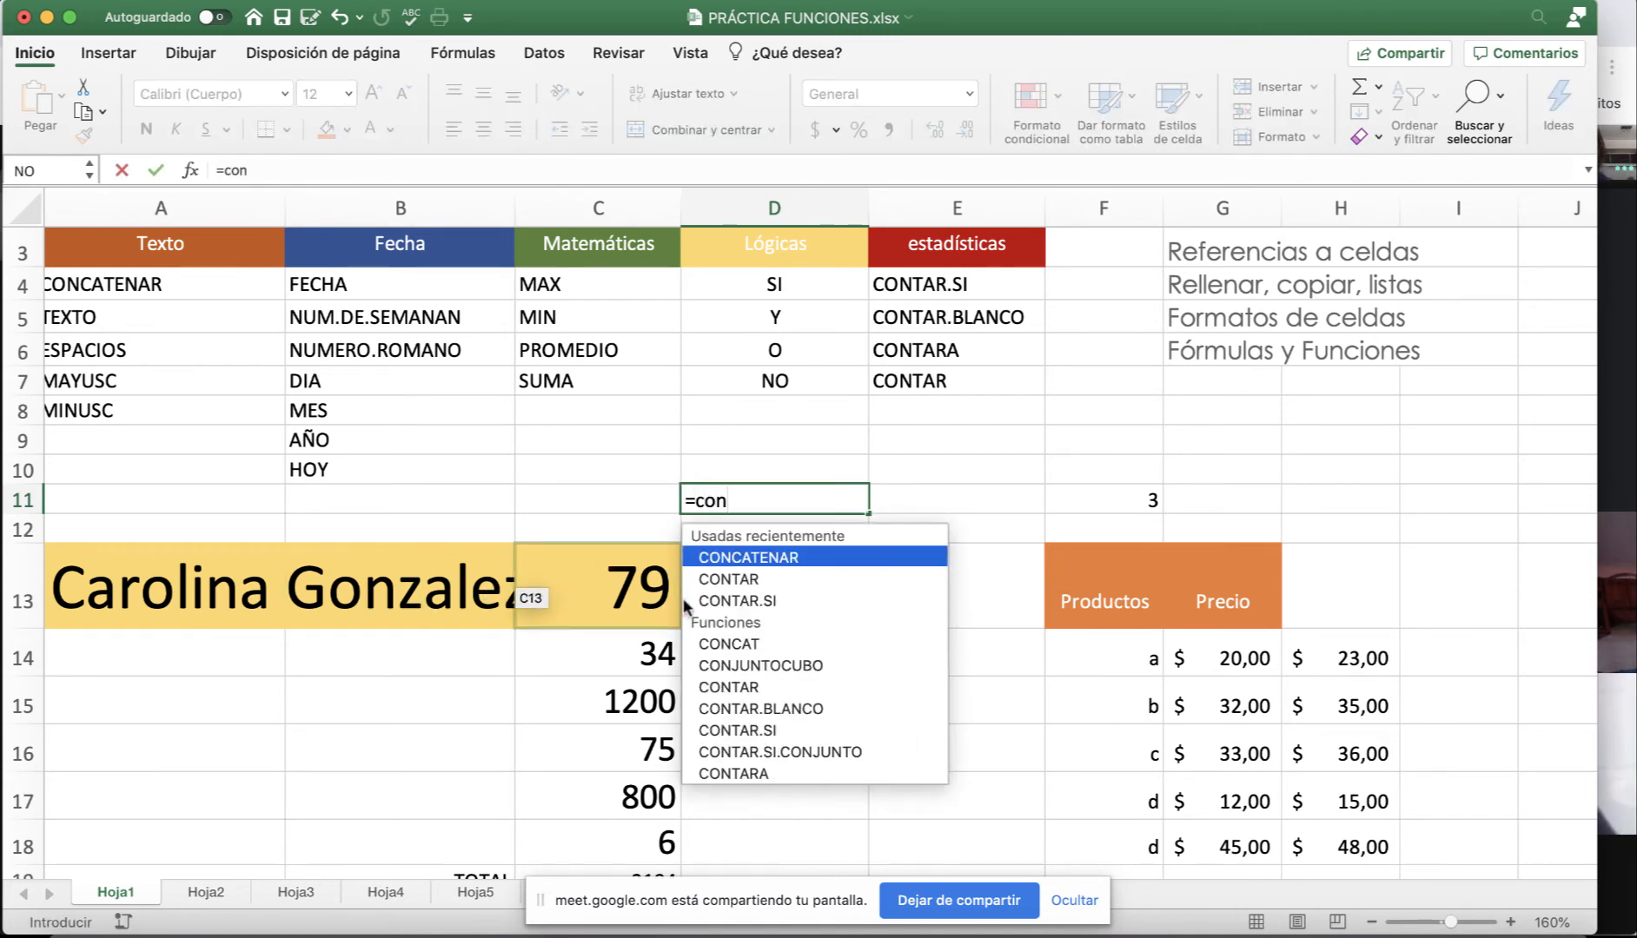
double_click(753, 557)
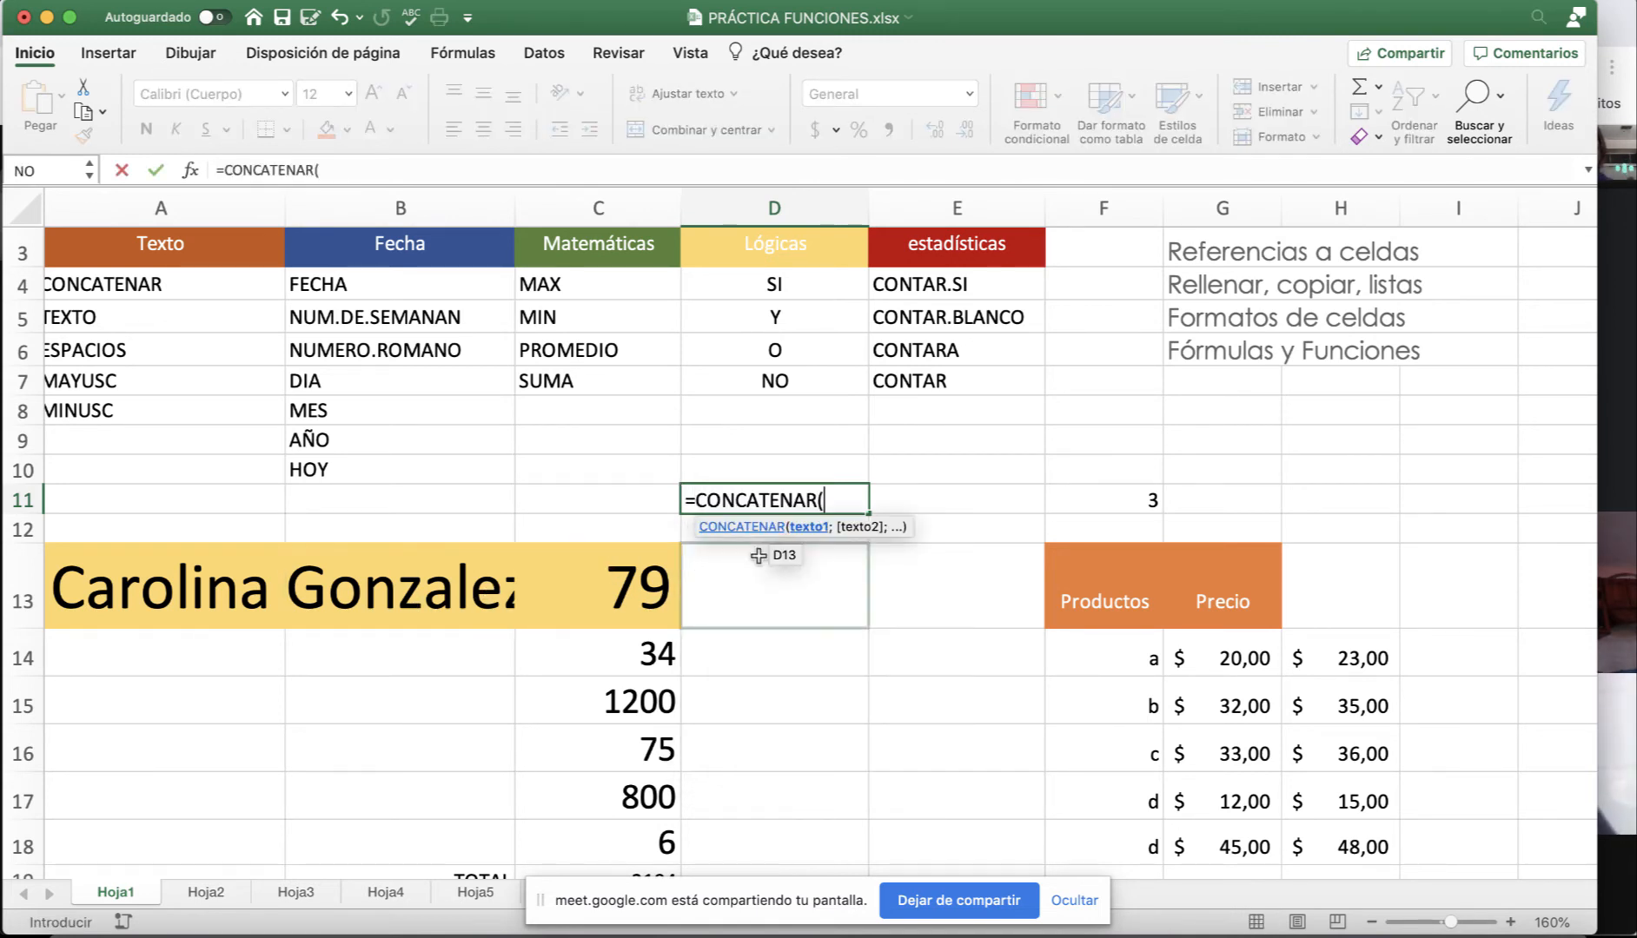
left_click(205, 599)
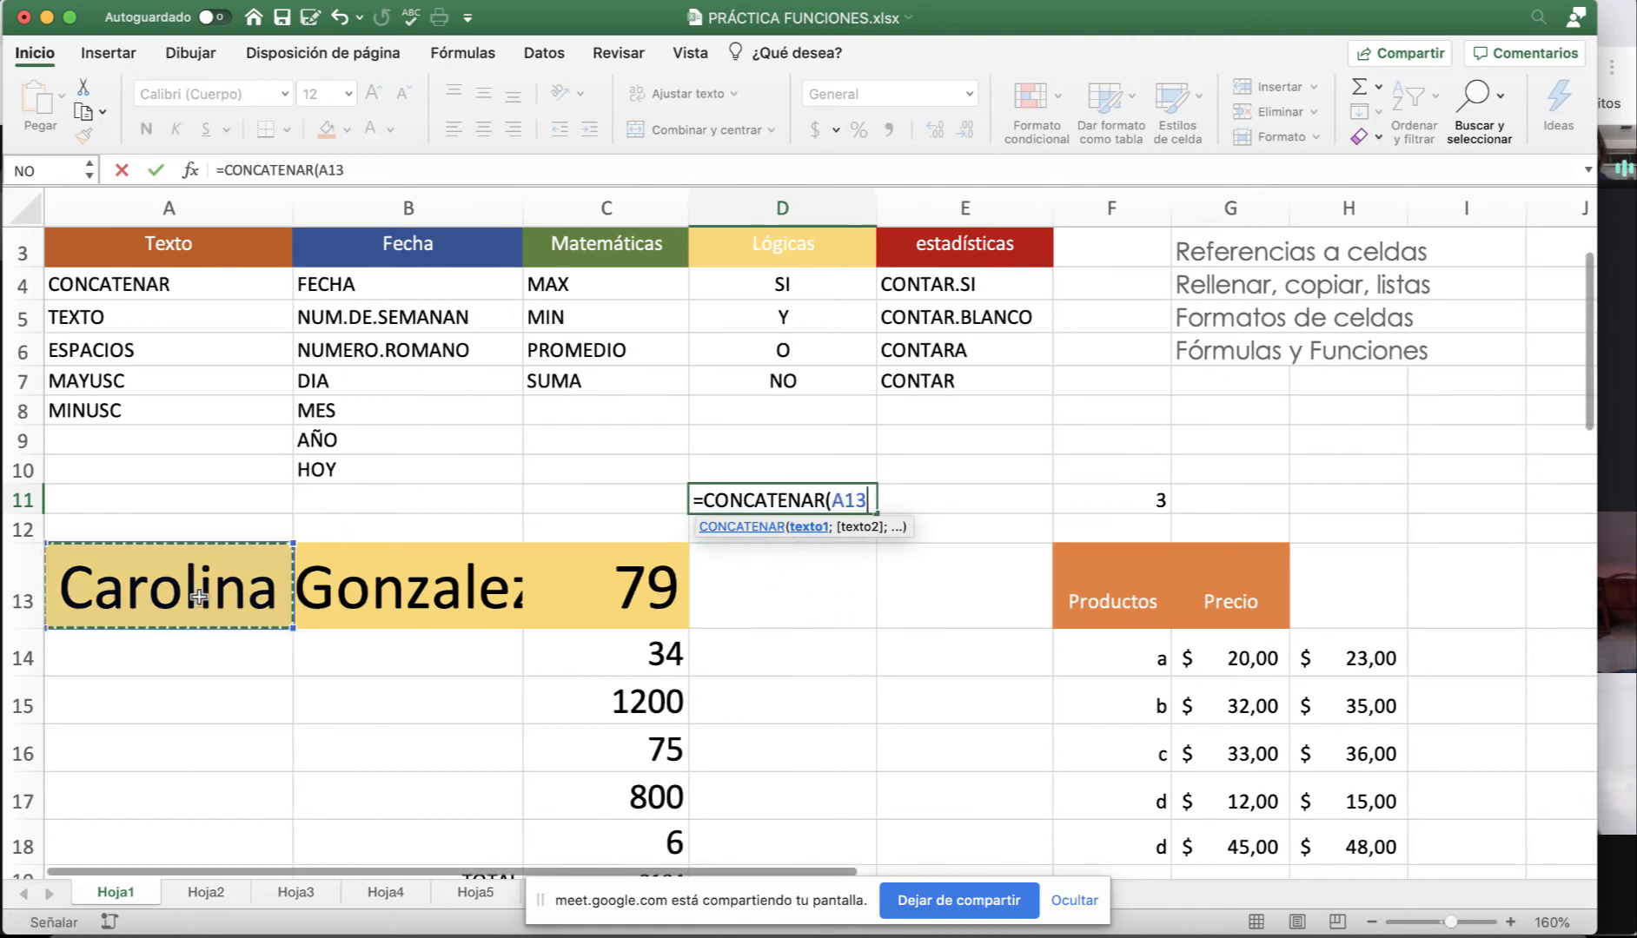
type(";")
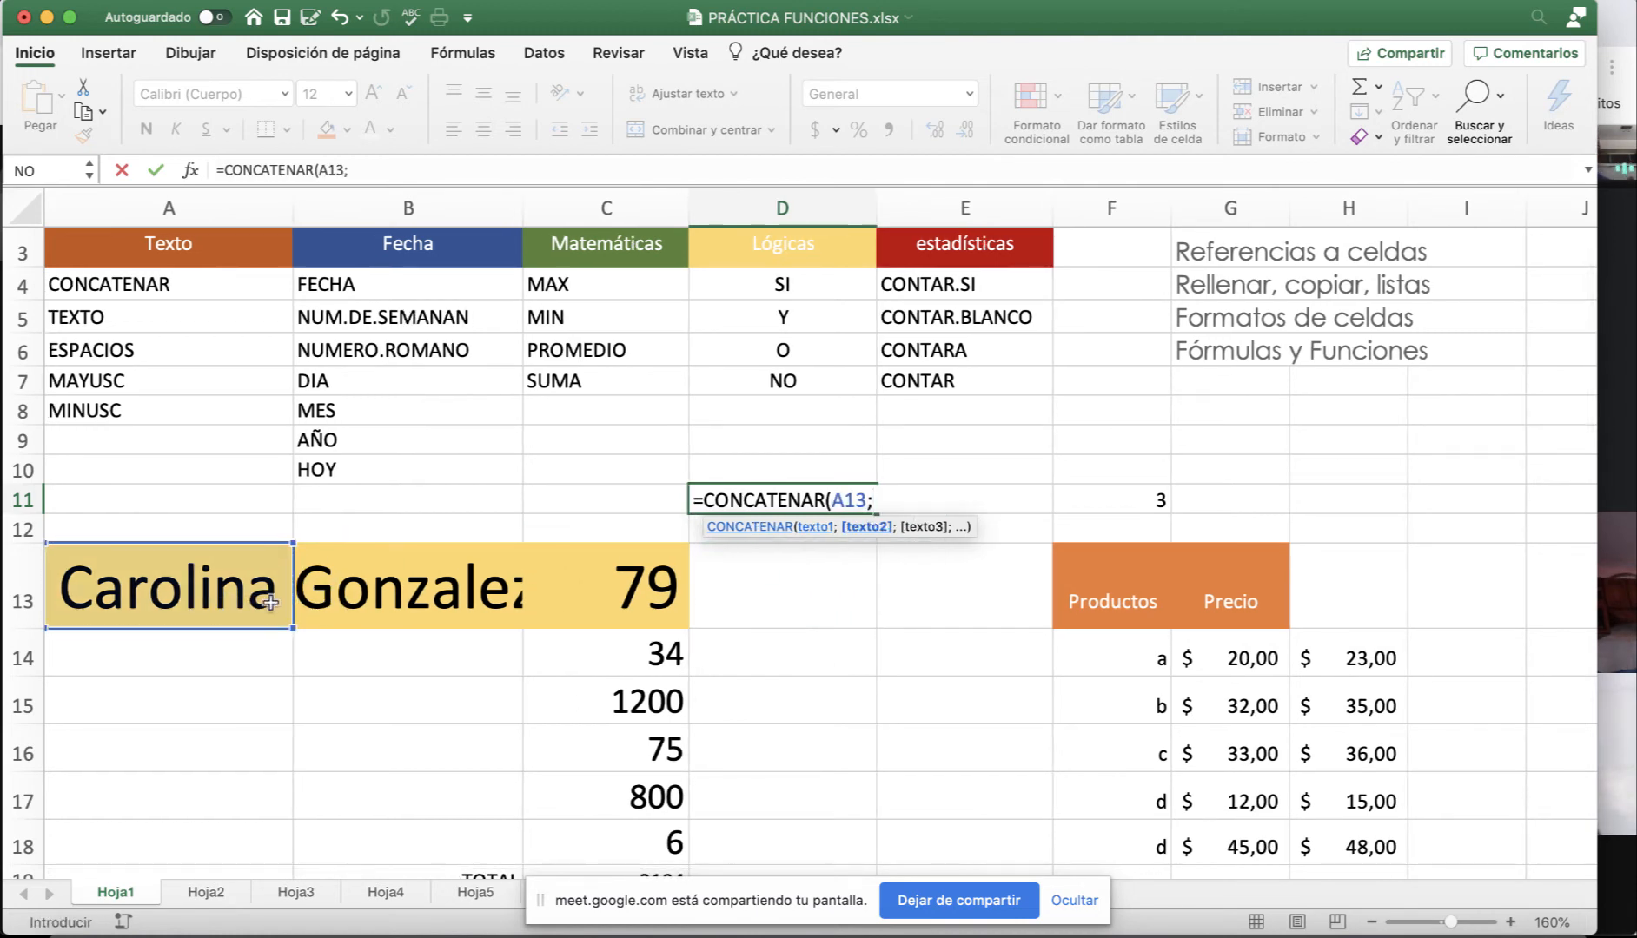
left_click(381, 599)
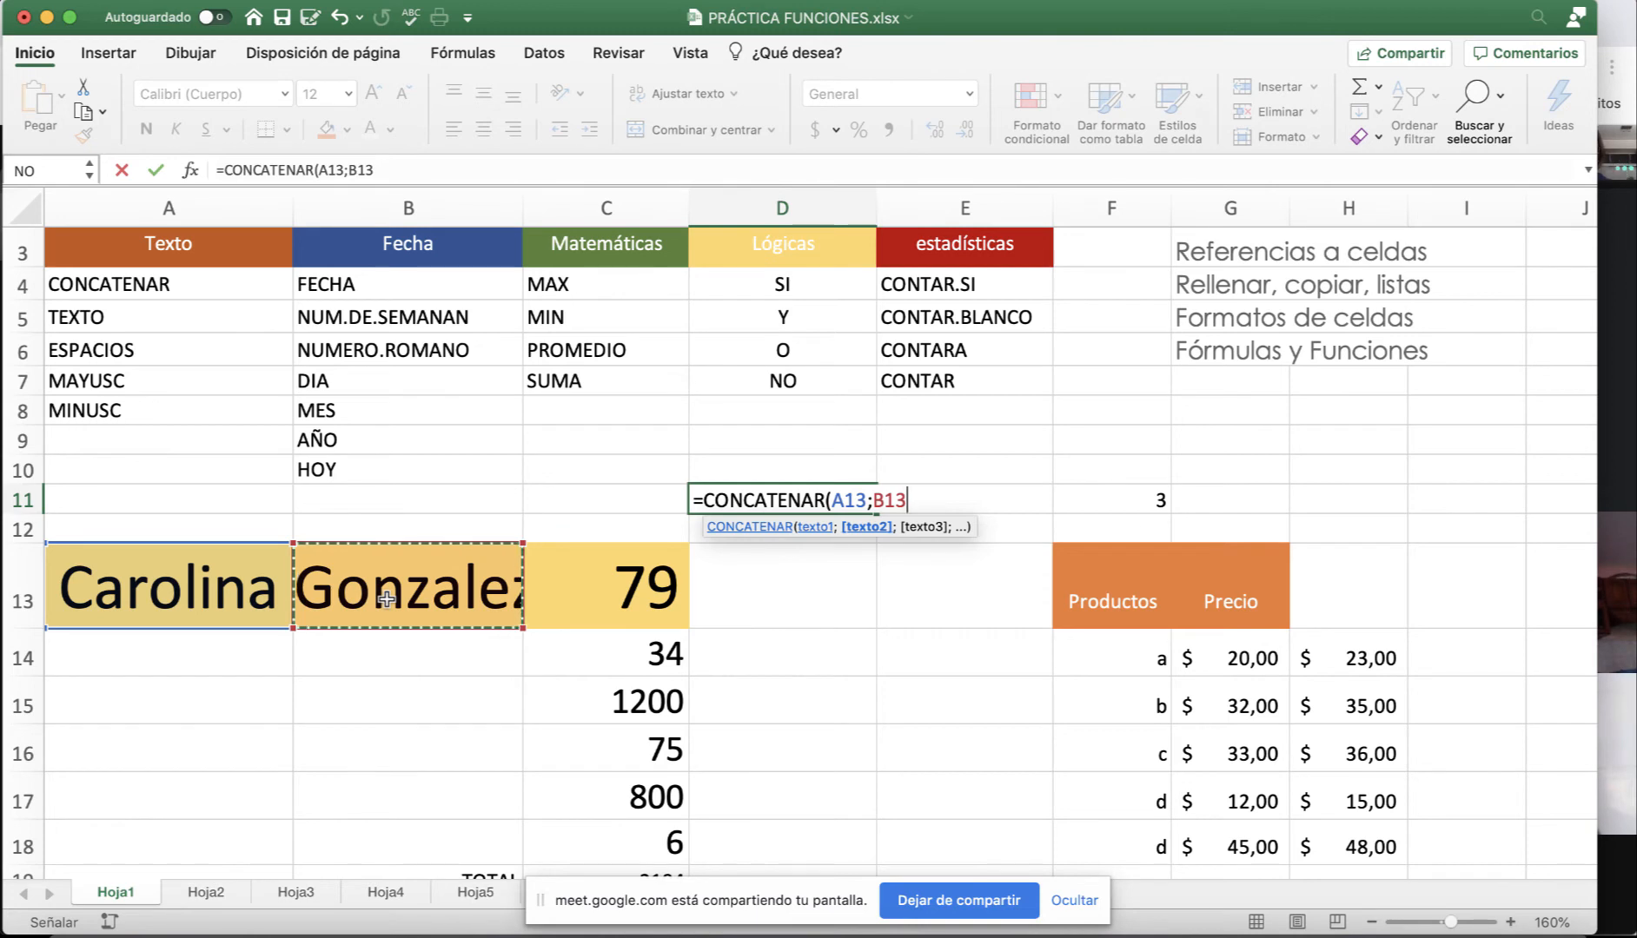
type(")")
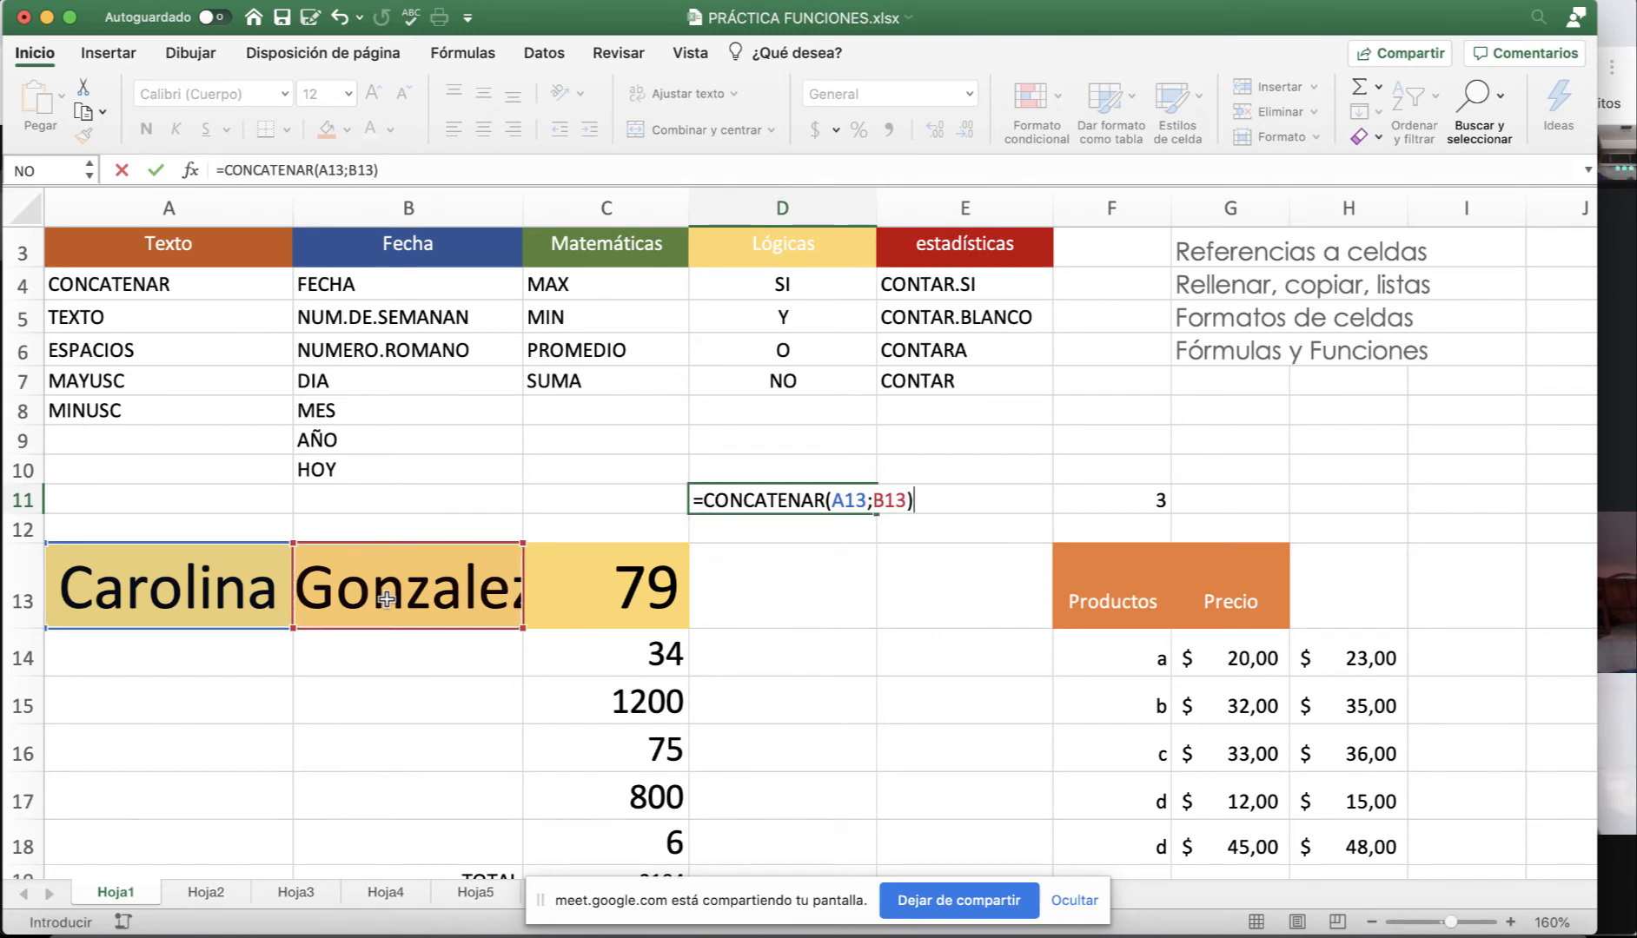
key("Return")
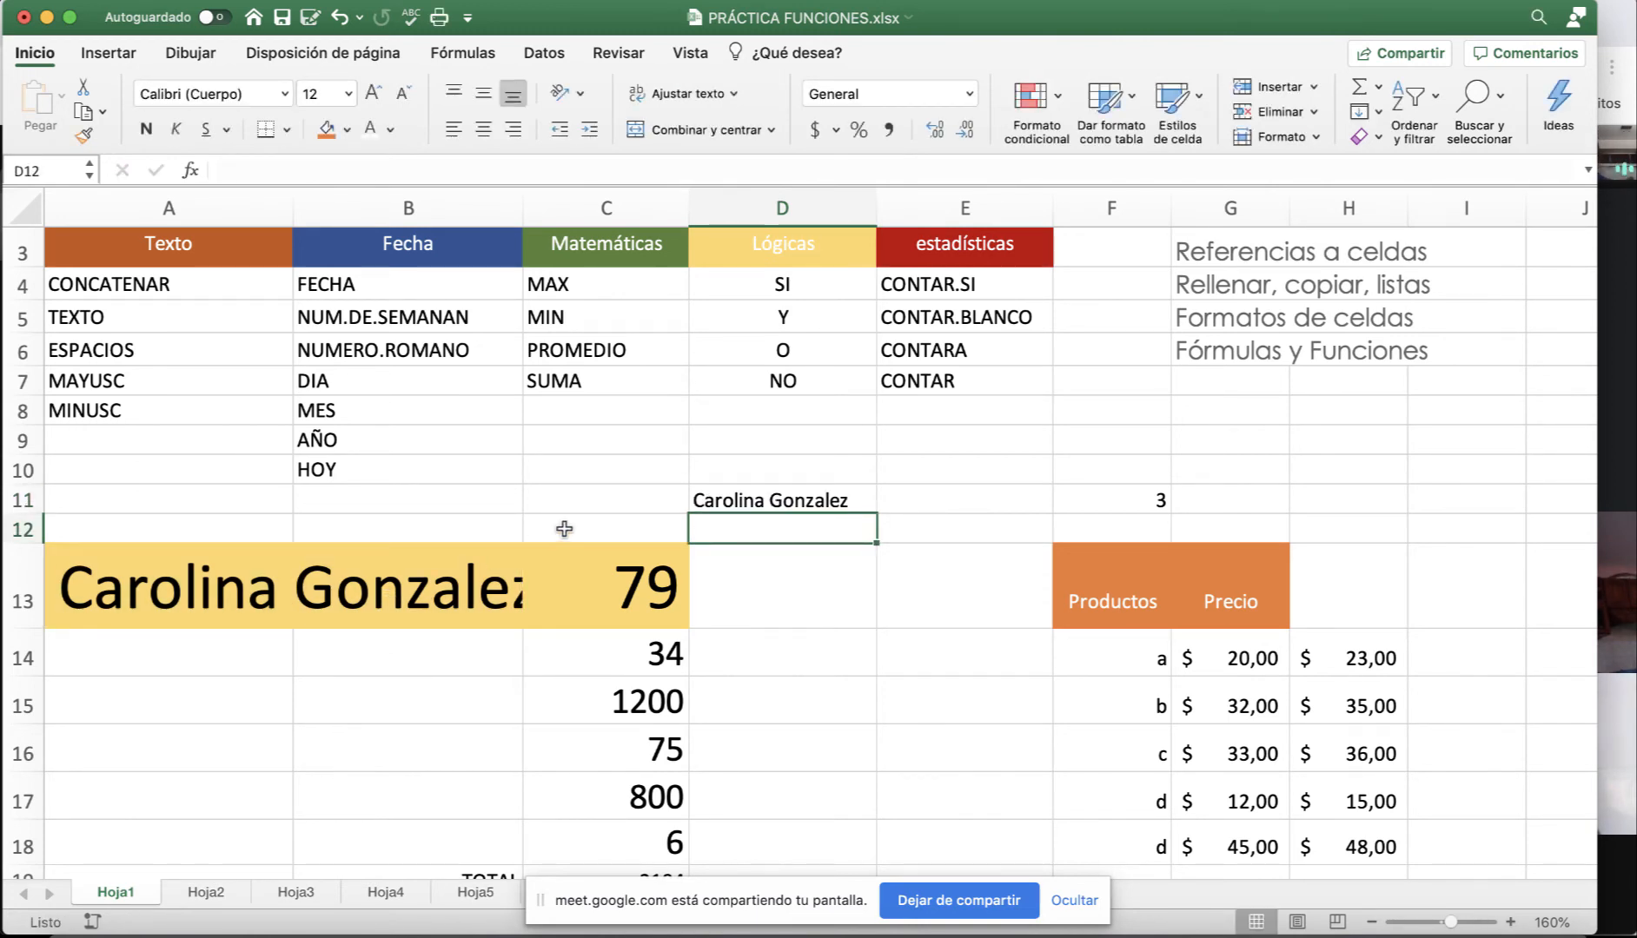
Remove the stray leading space from the surname in B13.
left_click(443, 585)
left_click(222, 170)
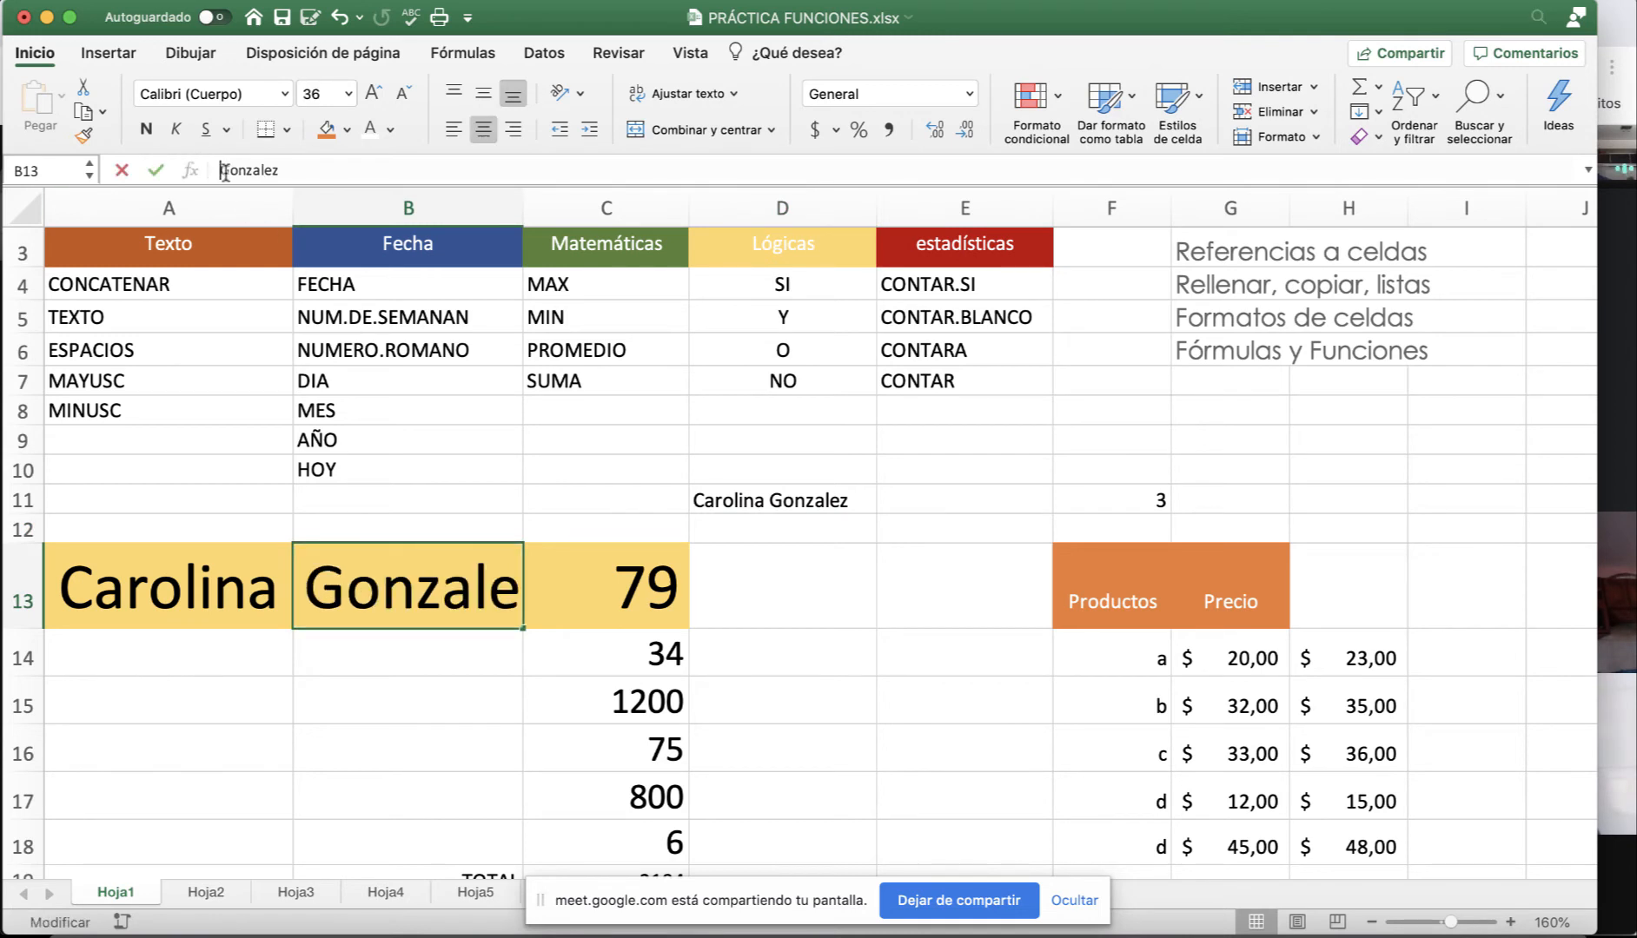
key("Delete")
key("Return")
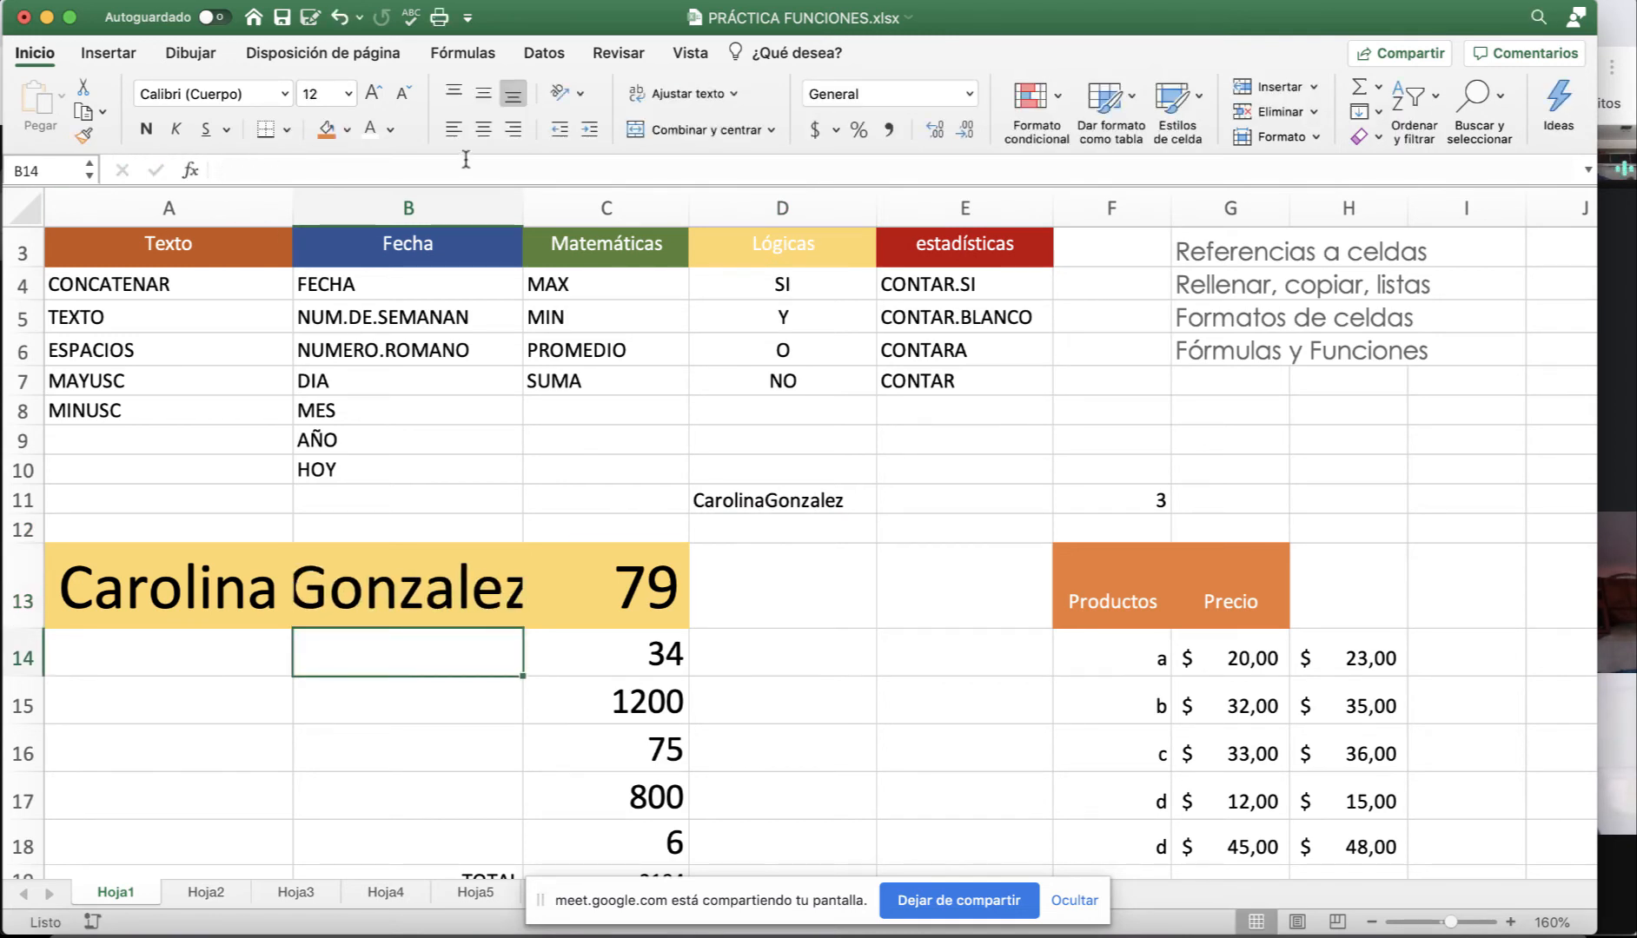
Edit D11 to =CONCATENAR(A13;" ";B13) so a space separates the names.
left_click(758, 499)
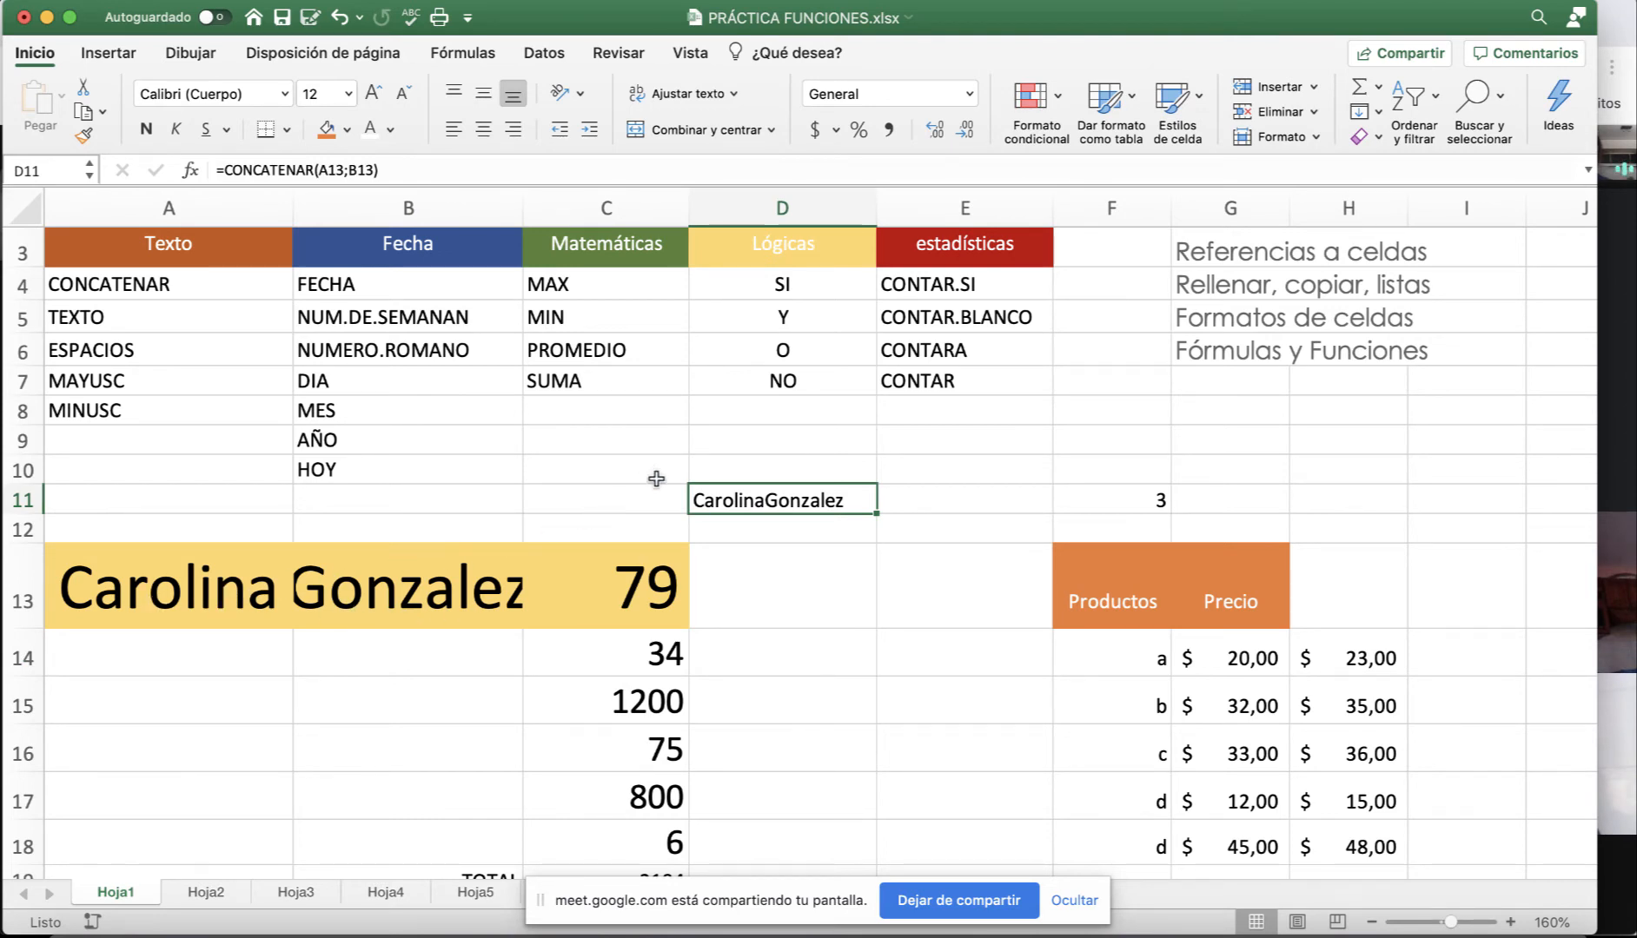
left_click(351, 172)
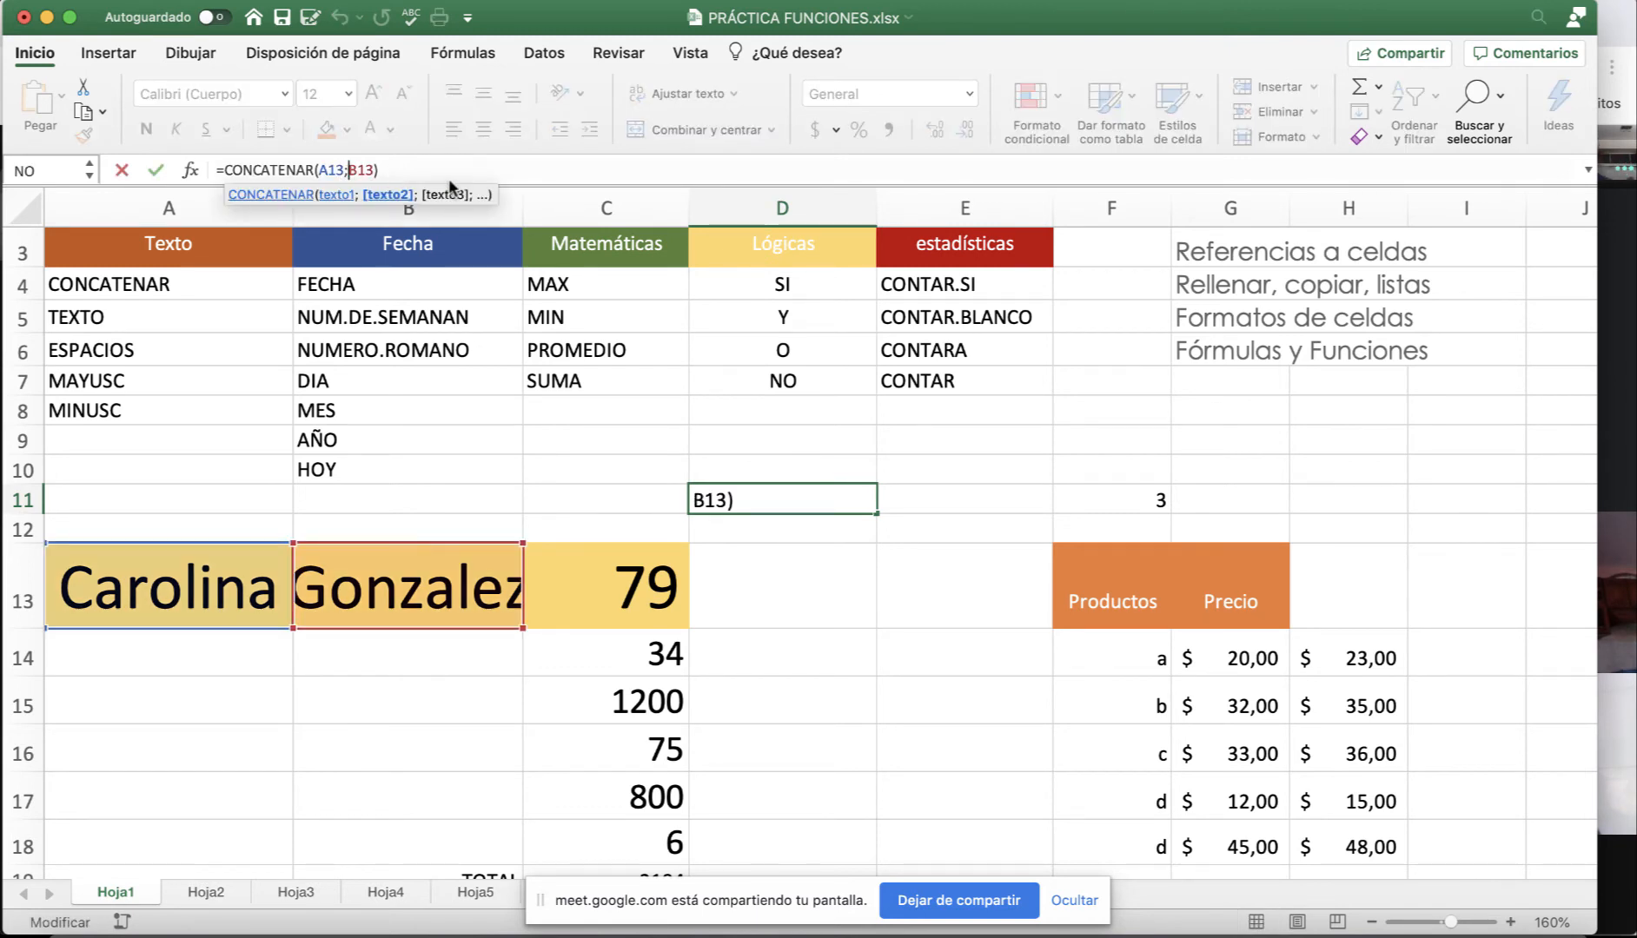
type("\" ")
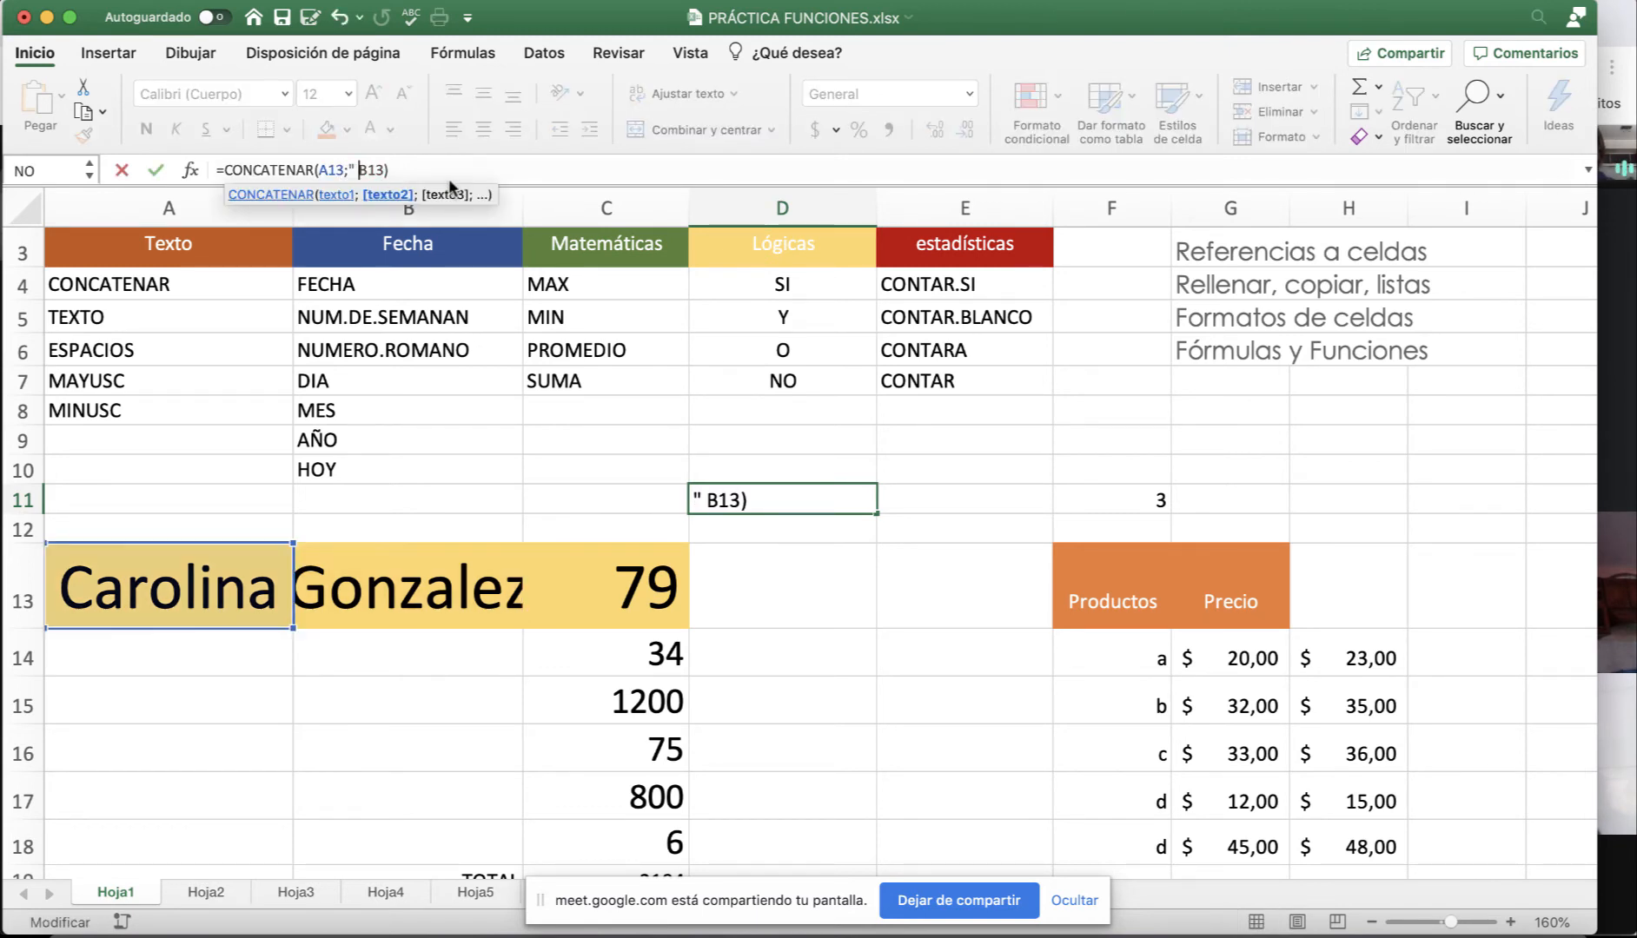
type("\";")
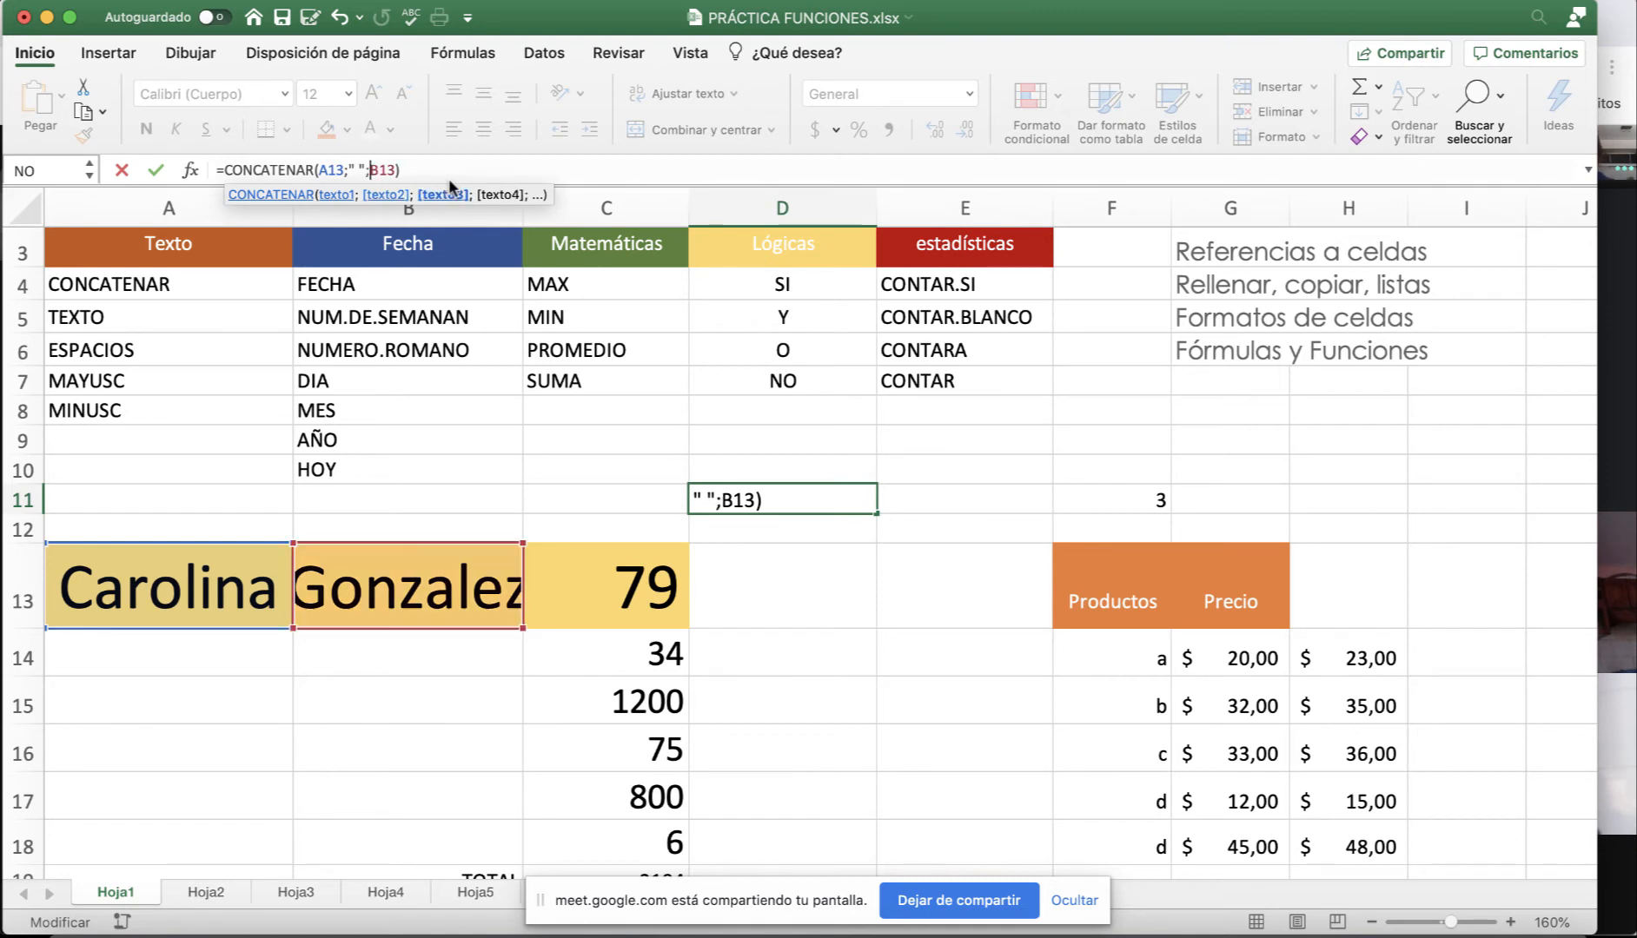
key("Return")
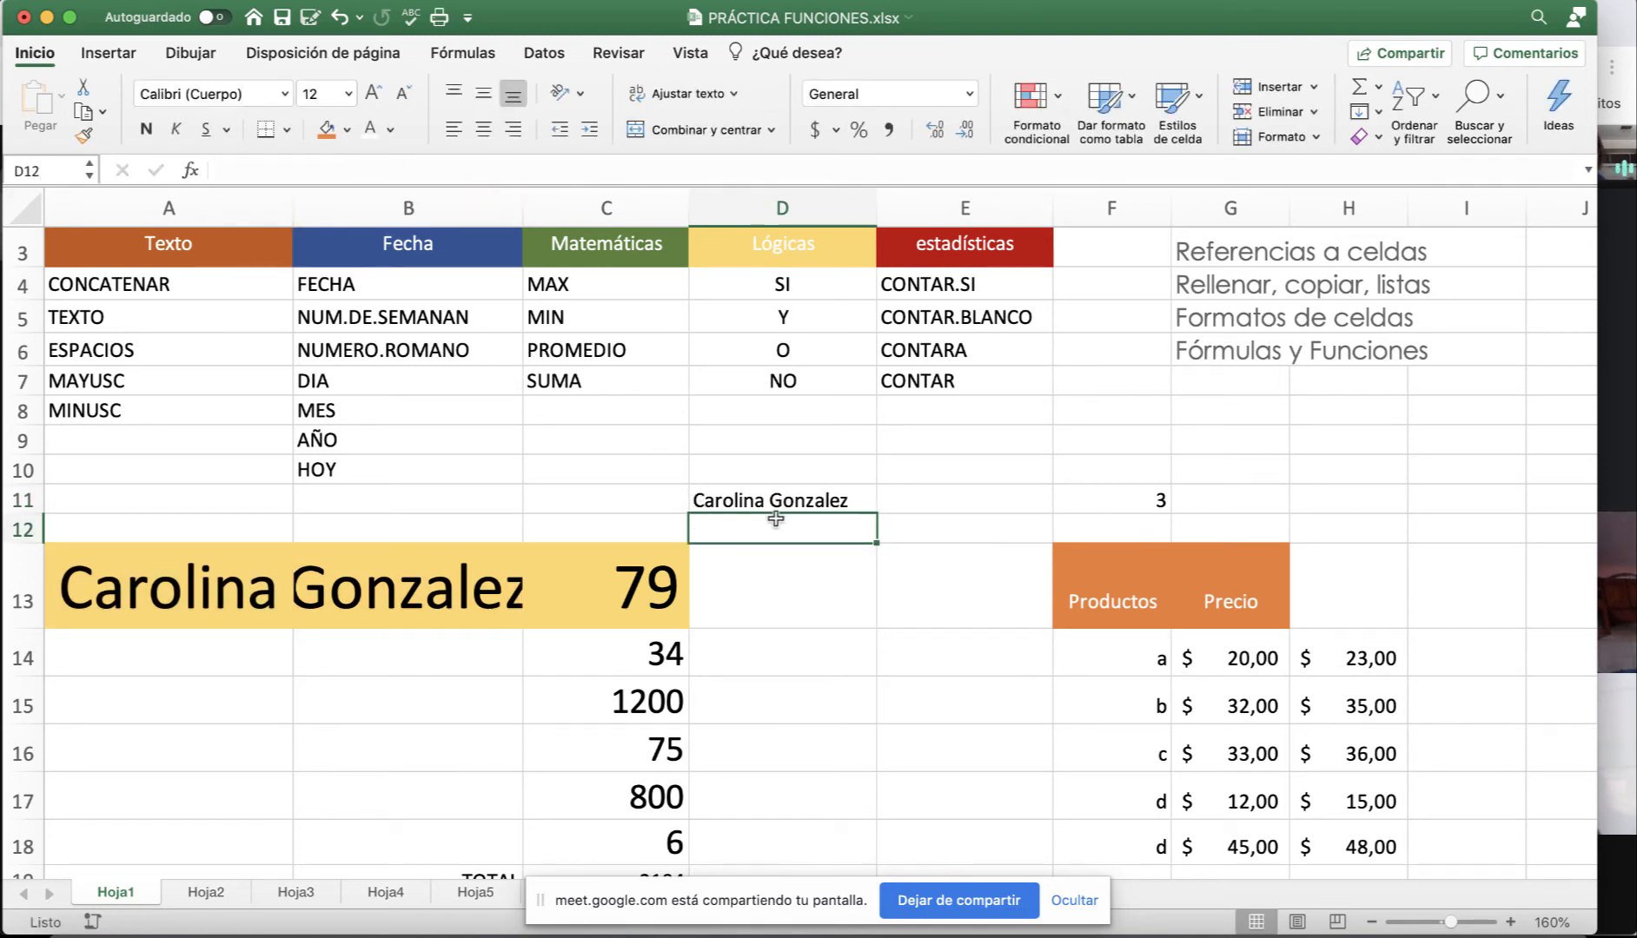
left_click(770, 500)
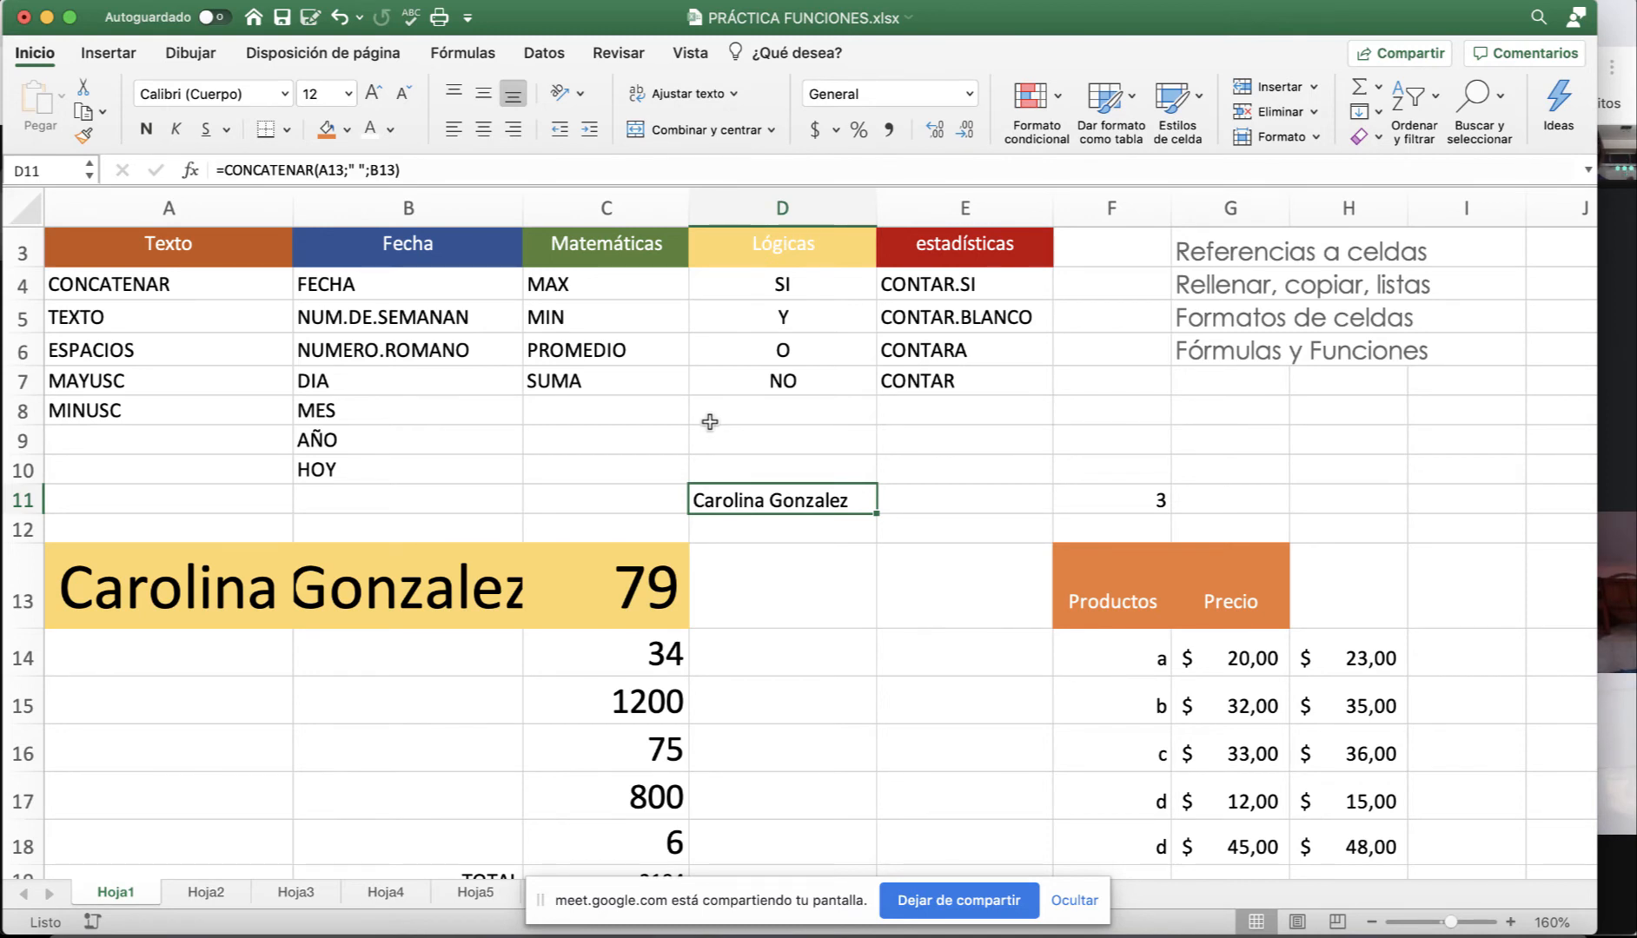
left_click(190, 170)
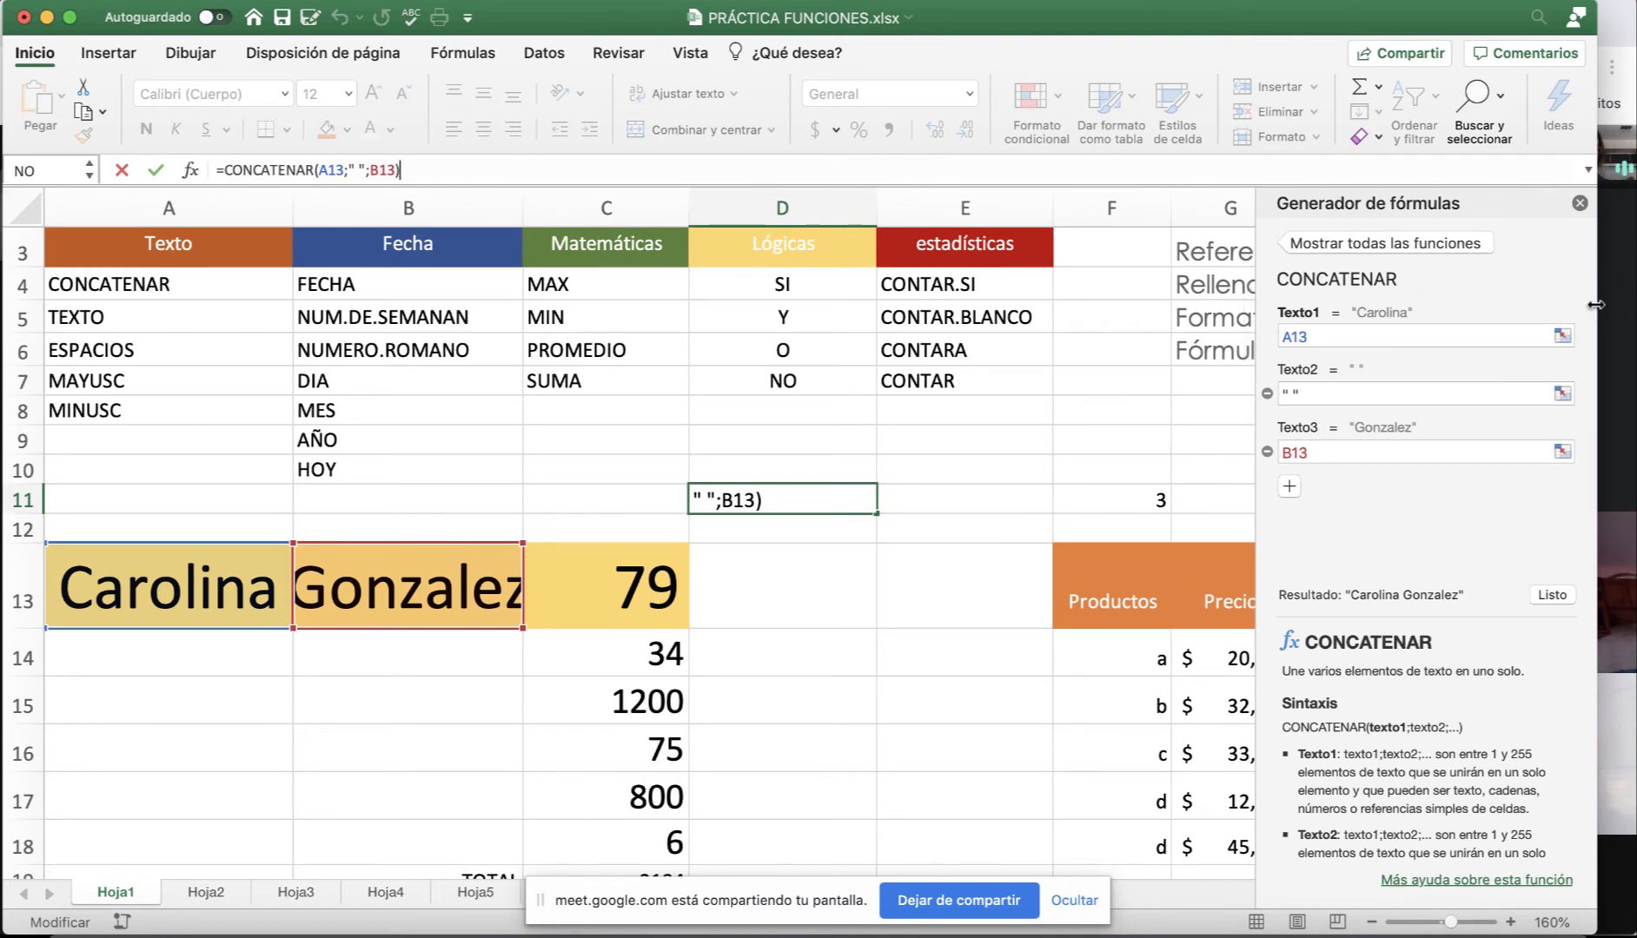
left_click_drag(1606, 304, 1636, 306)
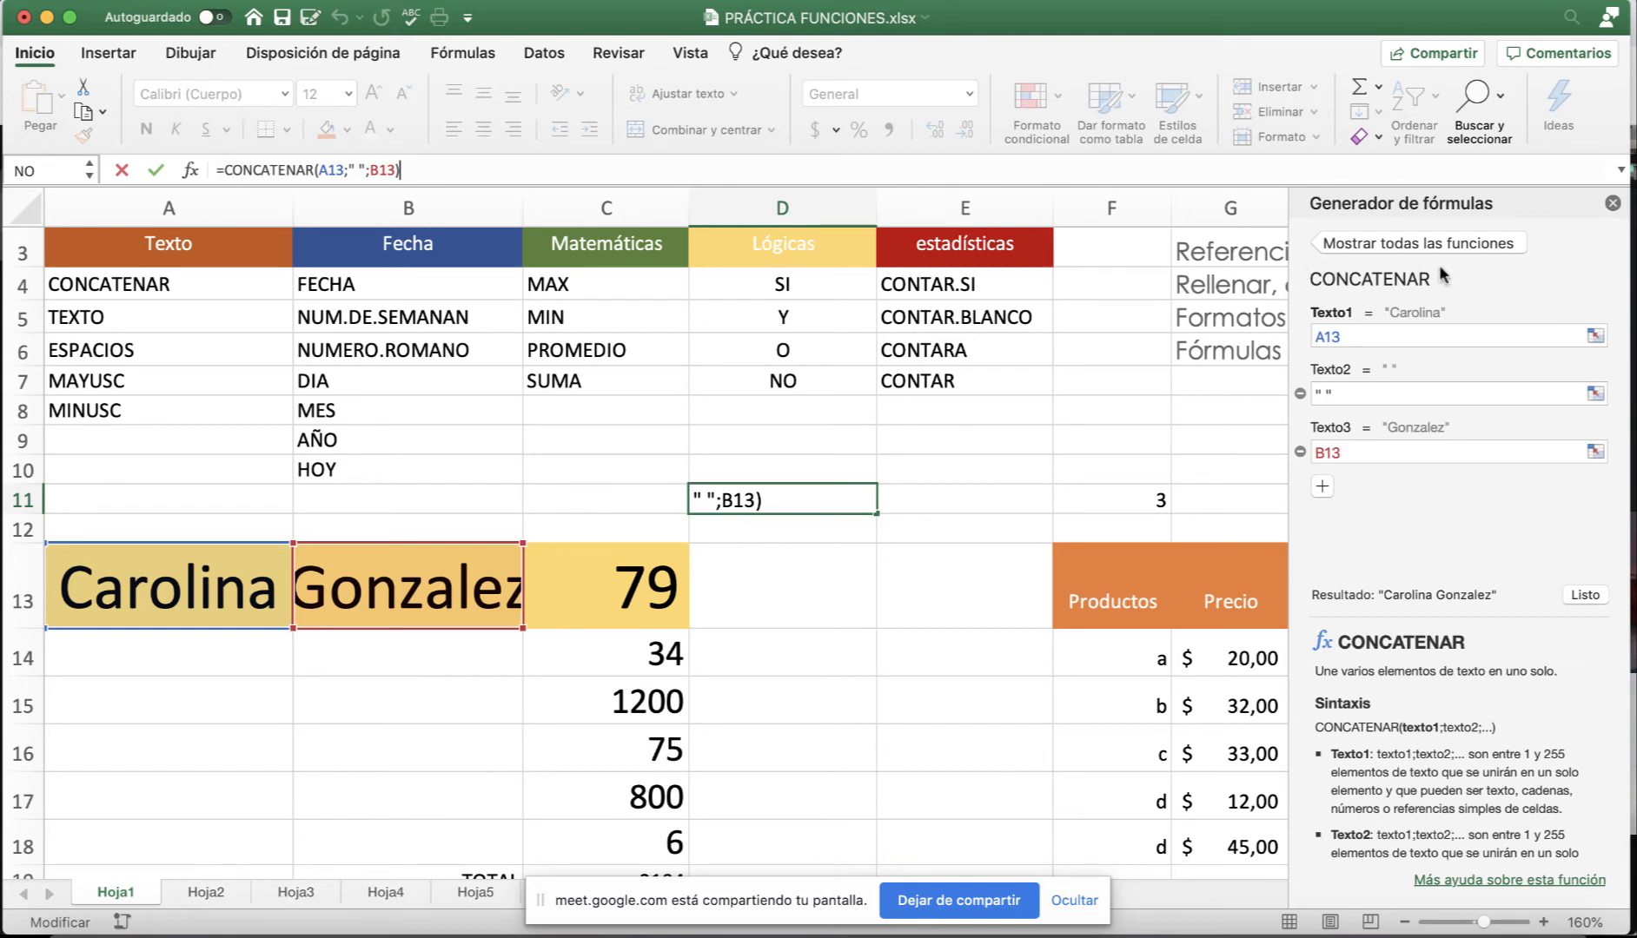
left_click(1339, 335)
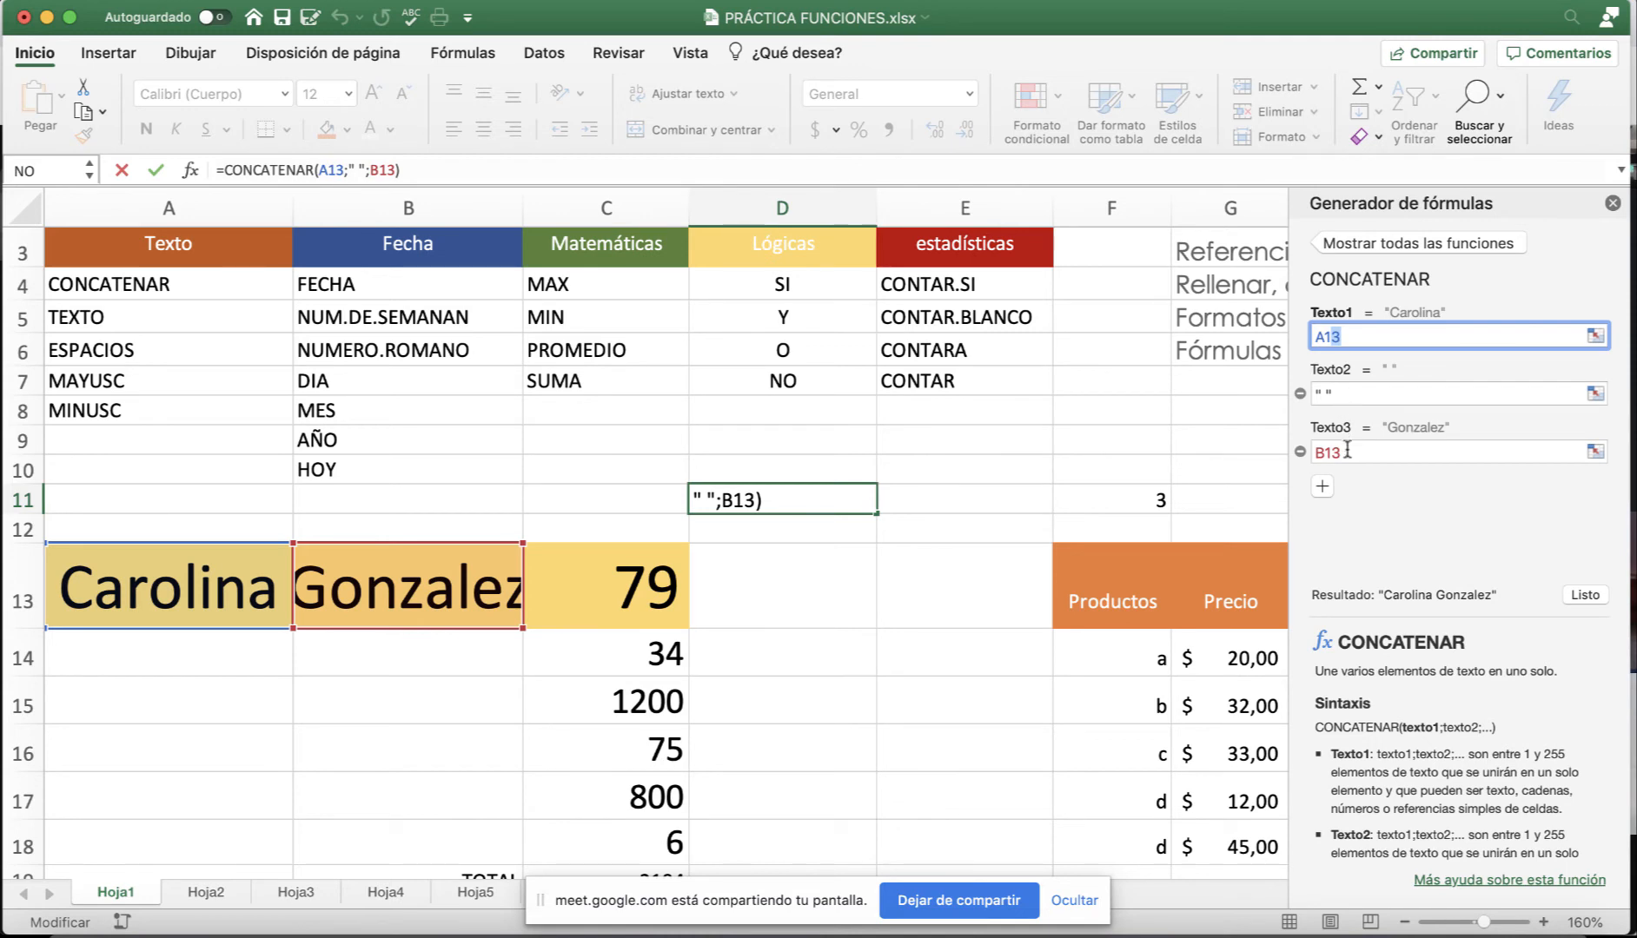
left_click(1346, 451)
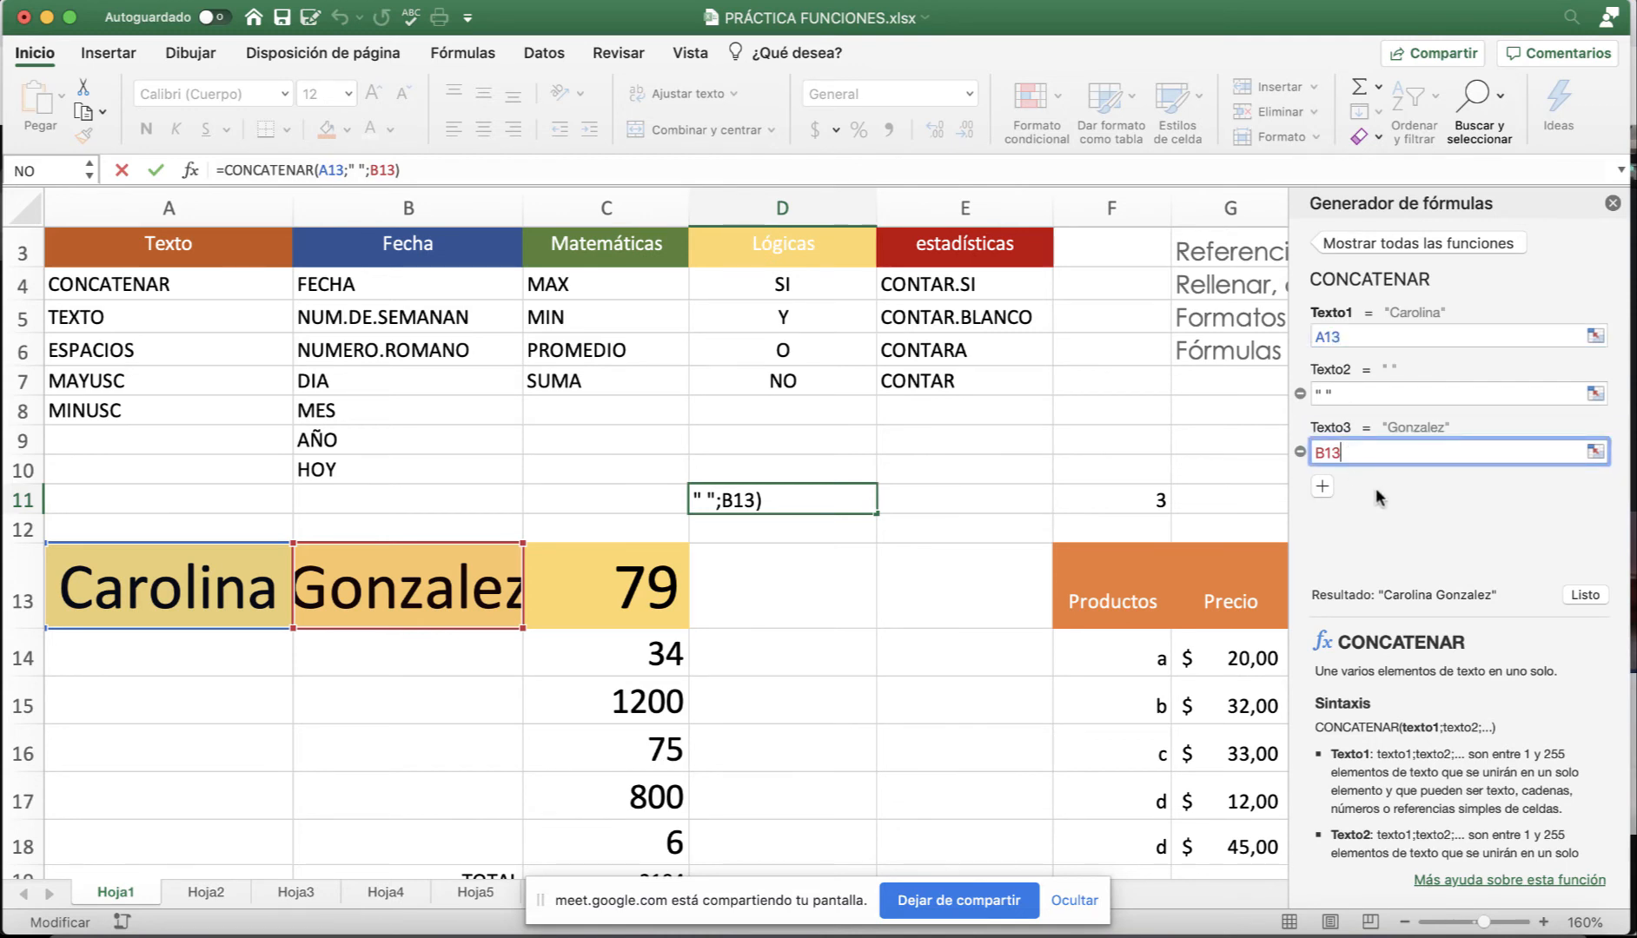
left_click(1326, 487)
left_click(1326, 543)
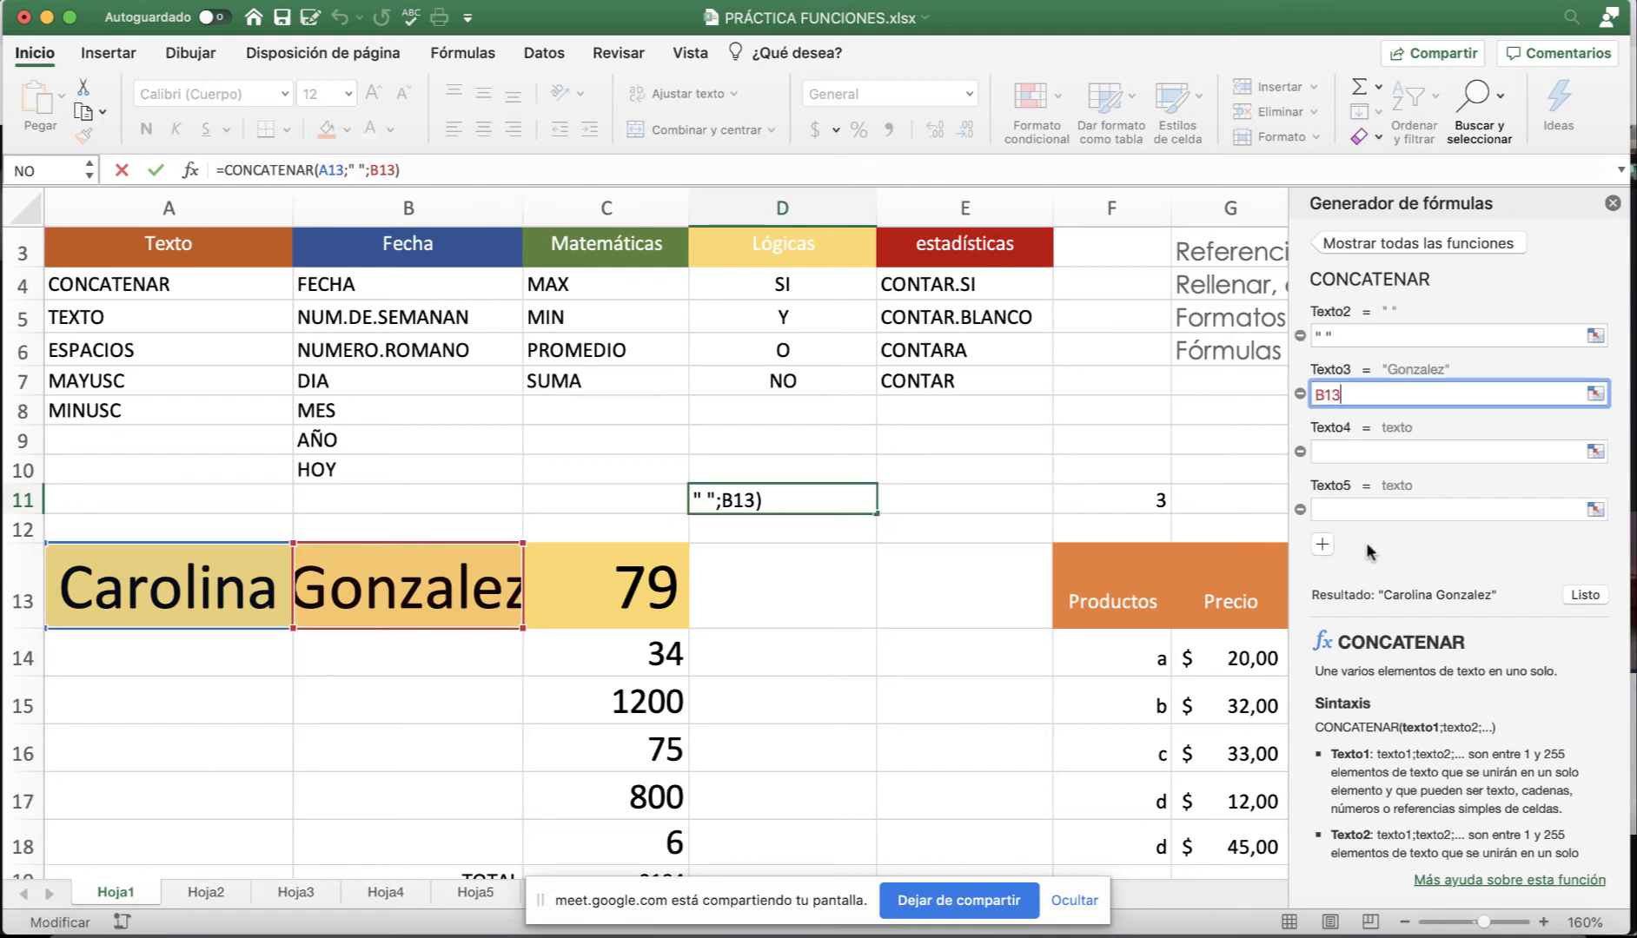
scroll(1409, 517, "up", 2)
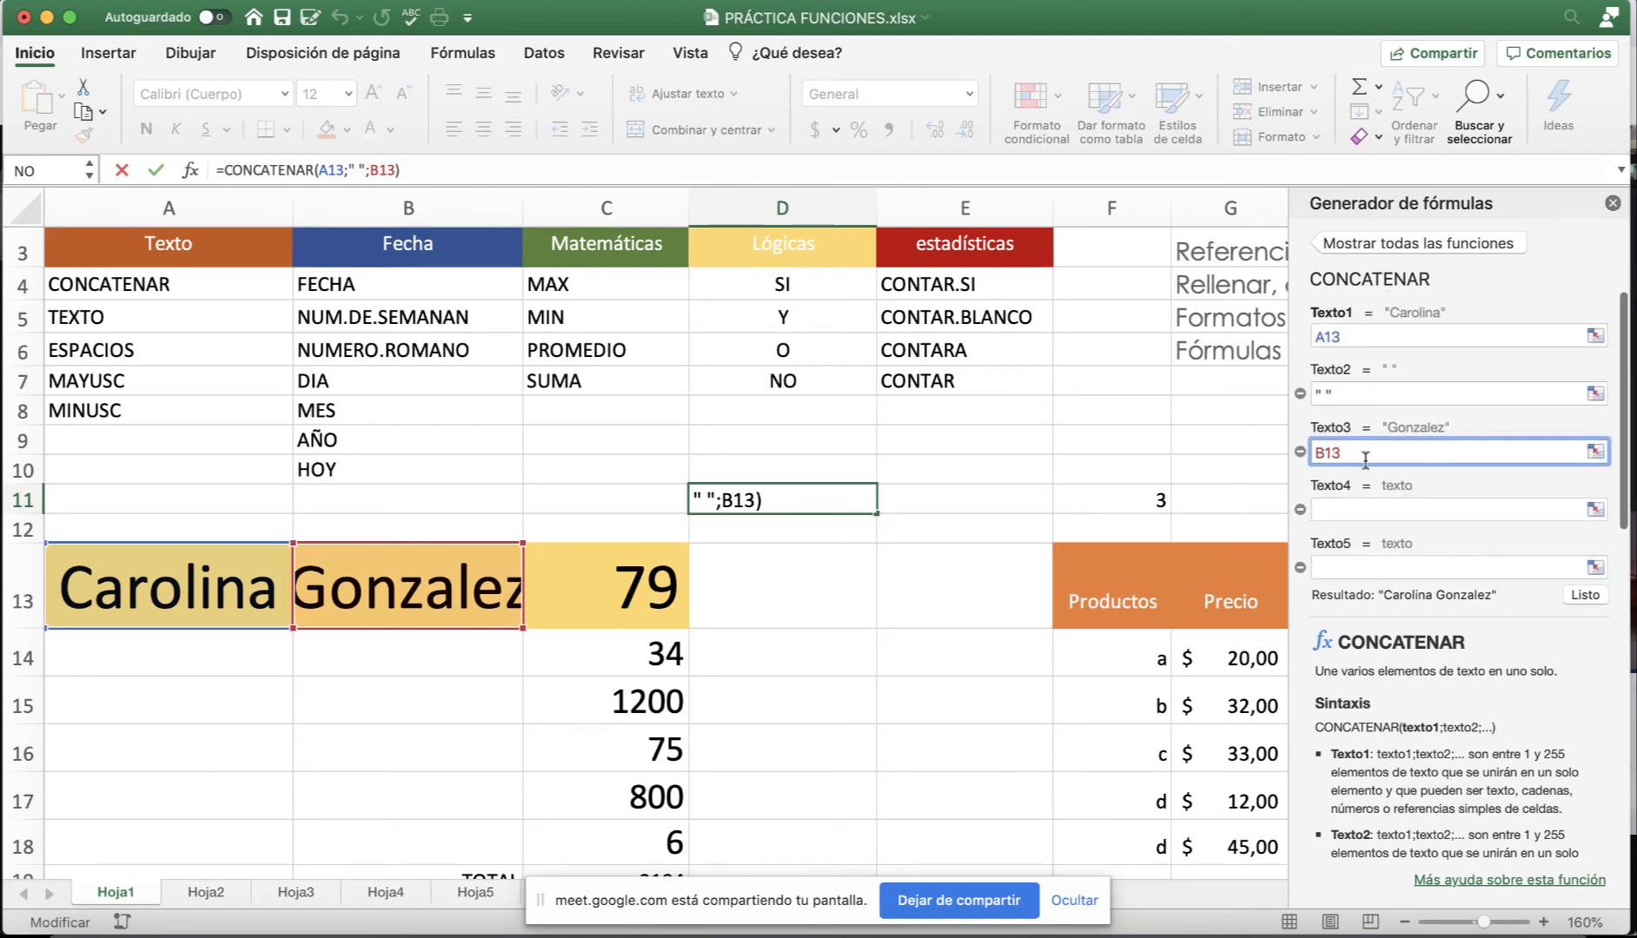
left_click(1613, 205)
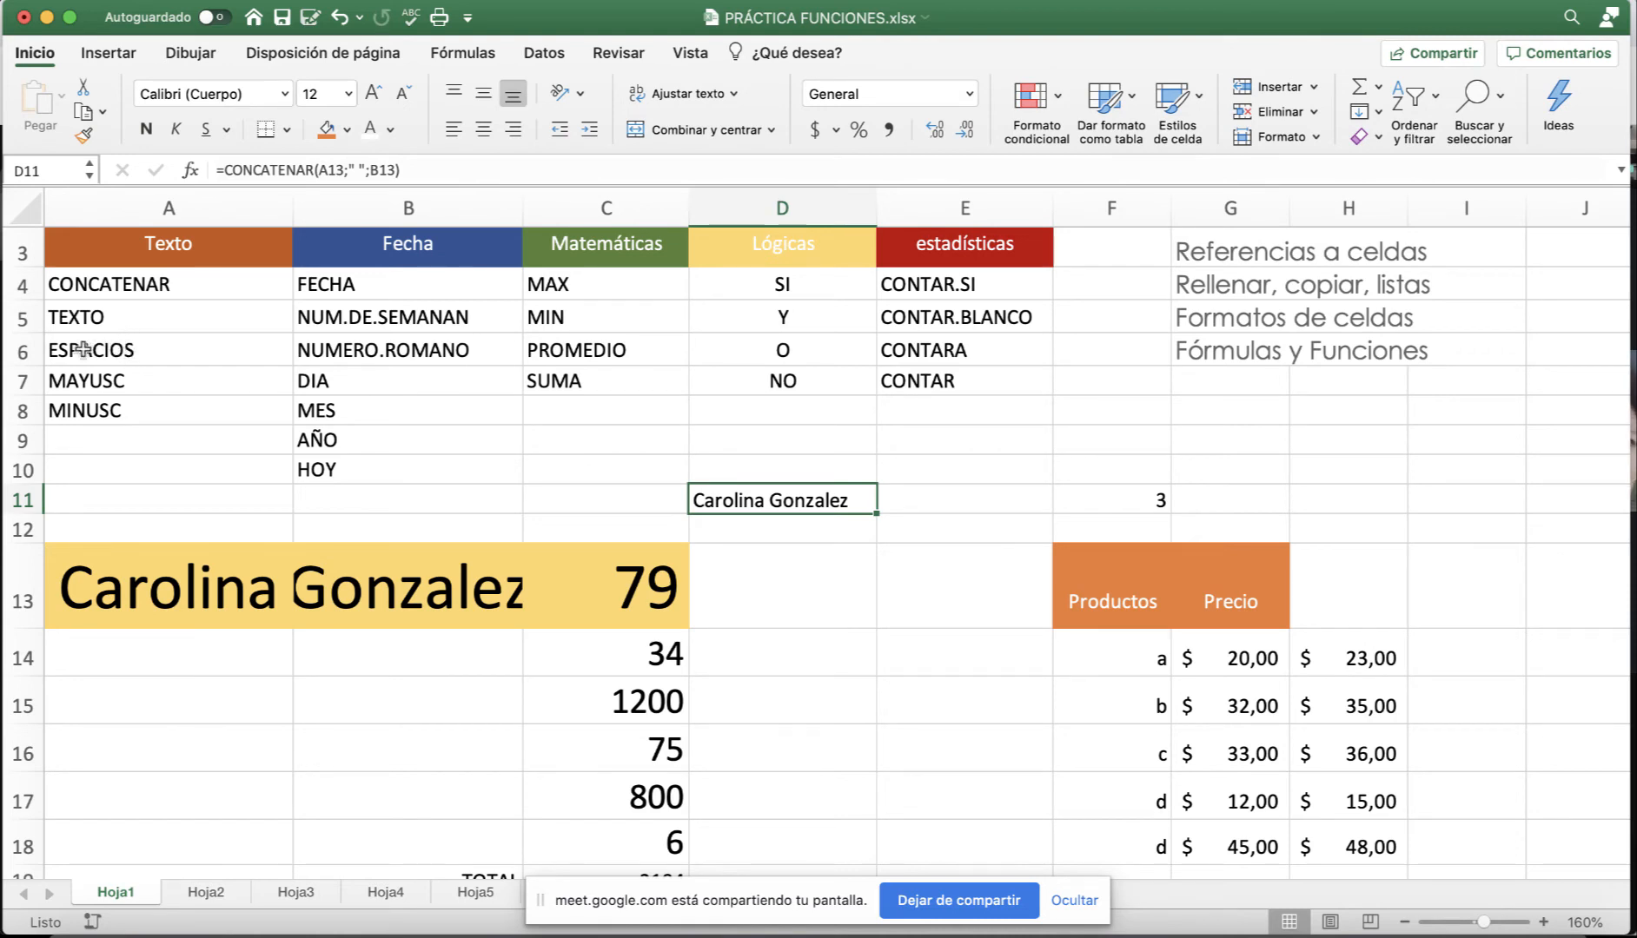
Point out the ESPACIOS, MINUSC and MAYUSC entries in the functions list.
left_click(126, 348)
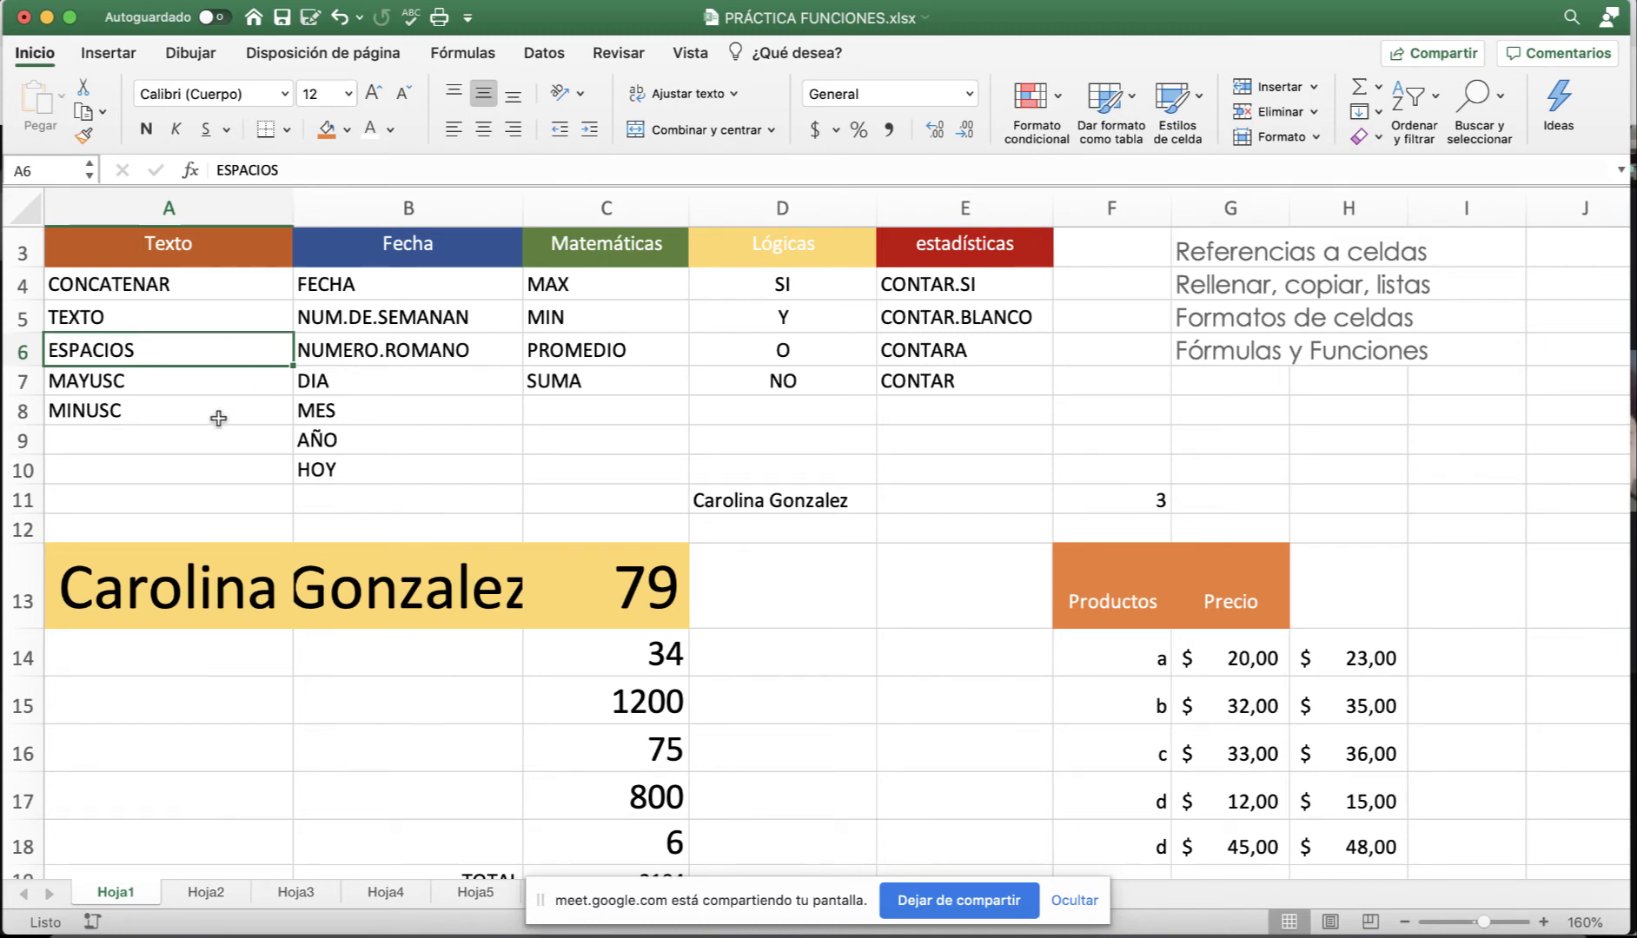
left_click(96, 413)
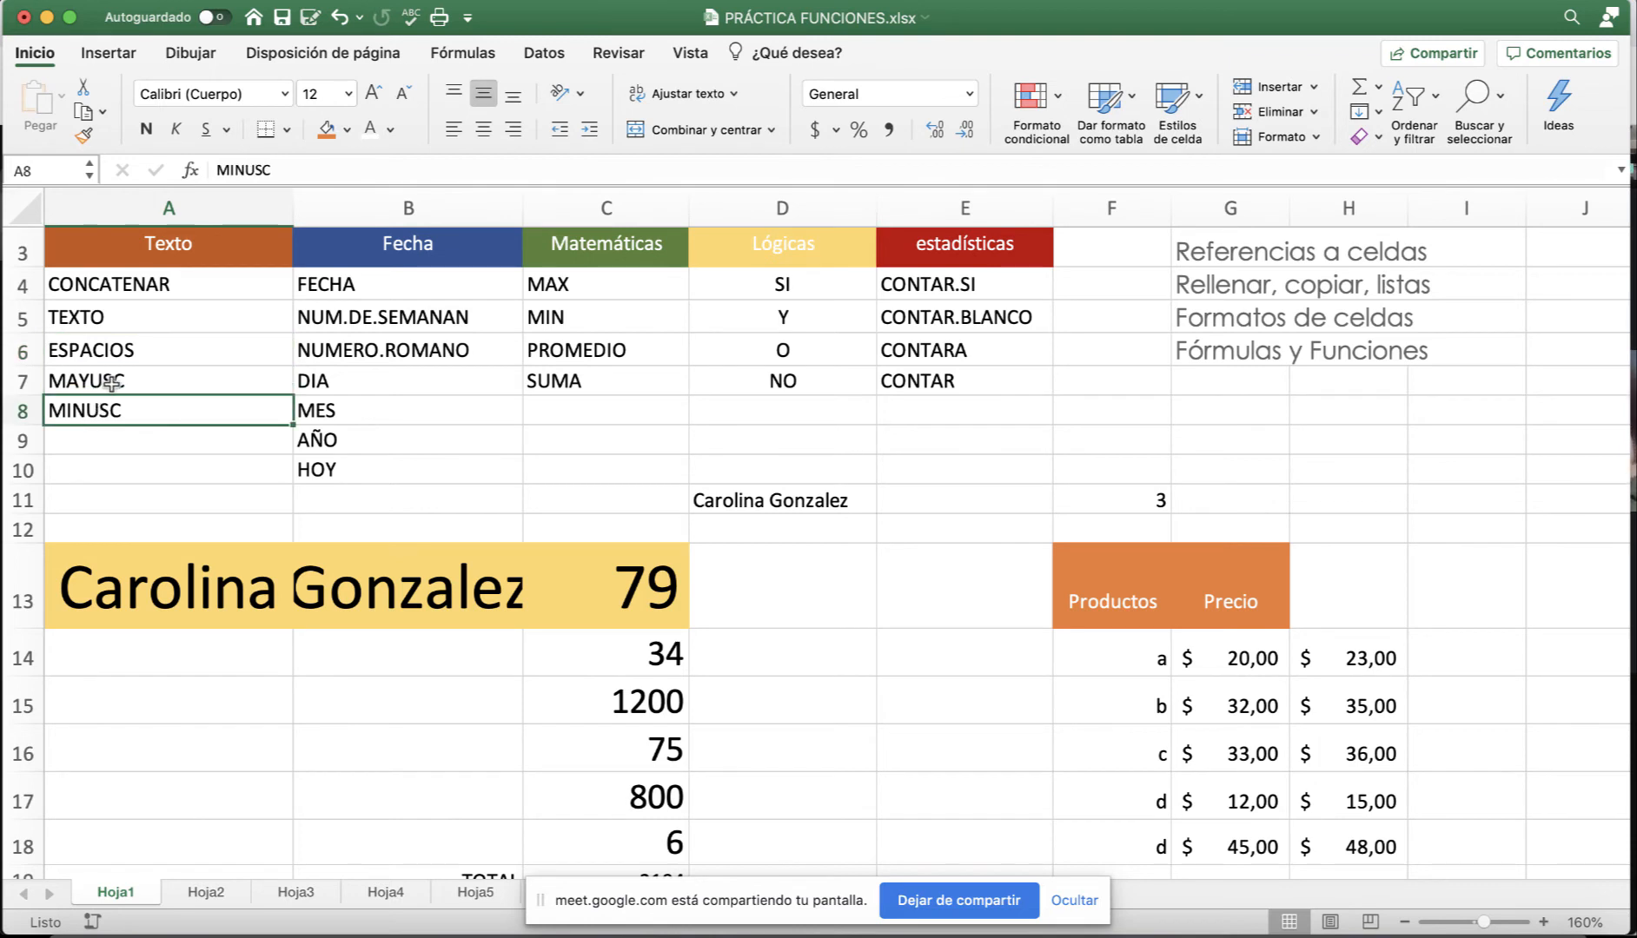
left_click(111, 384)
Enter =MAYUSC(D11) in E11 to show the full name in capitals.
left_click(941, 512)
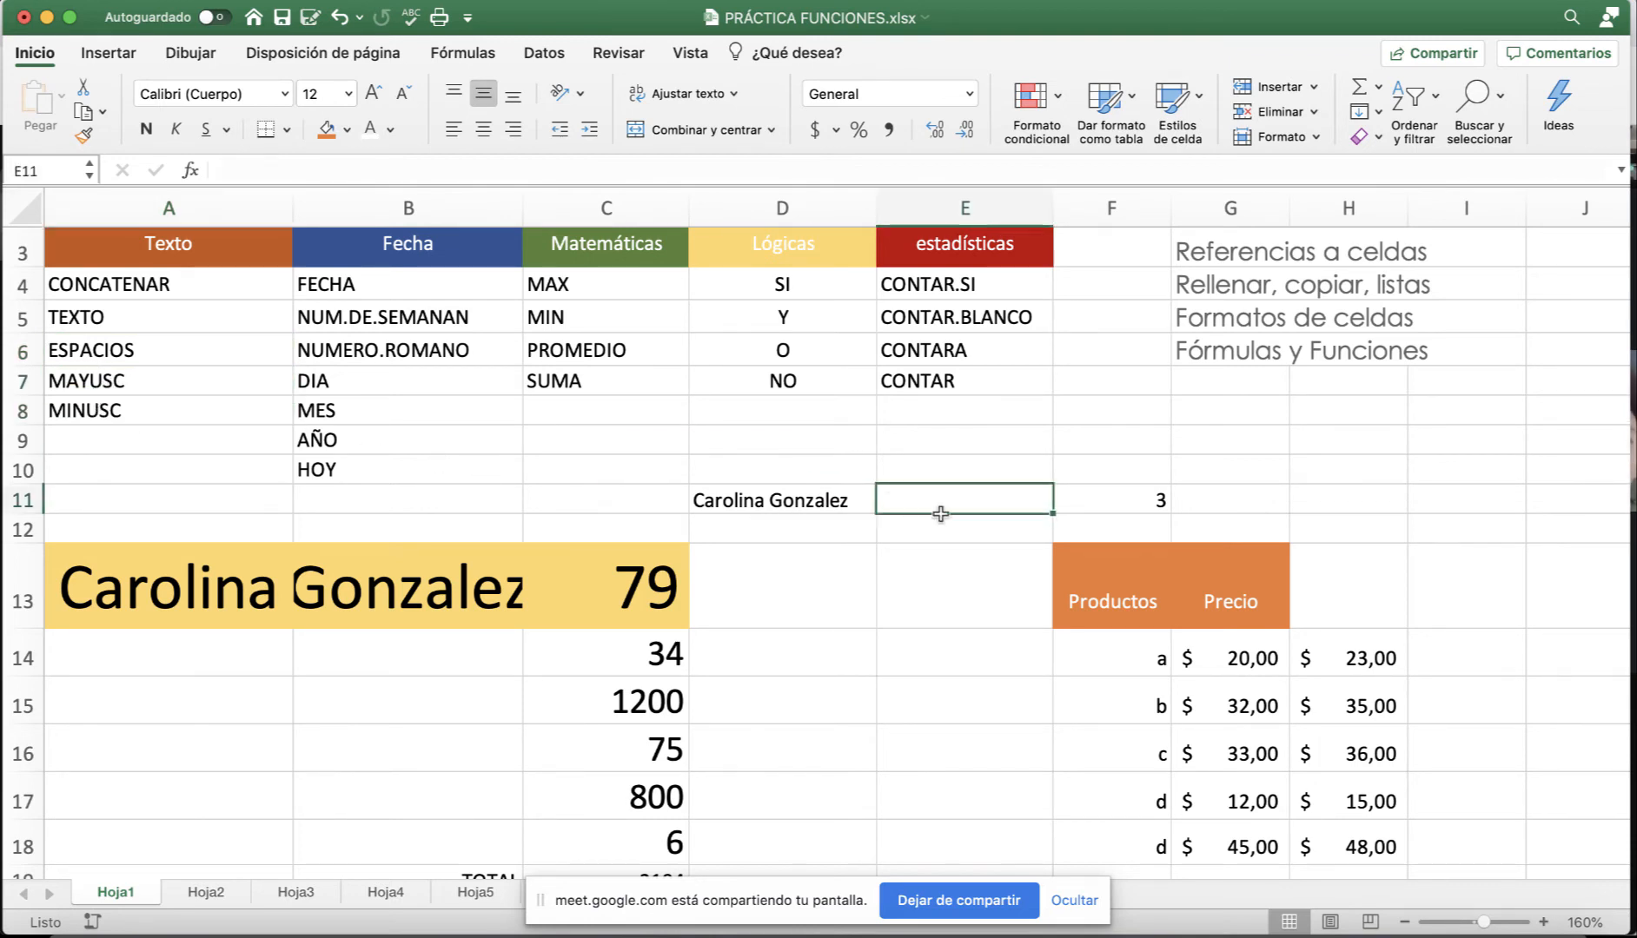
type("=")
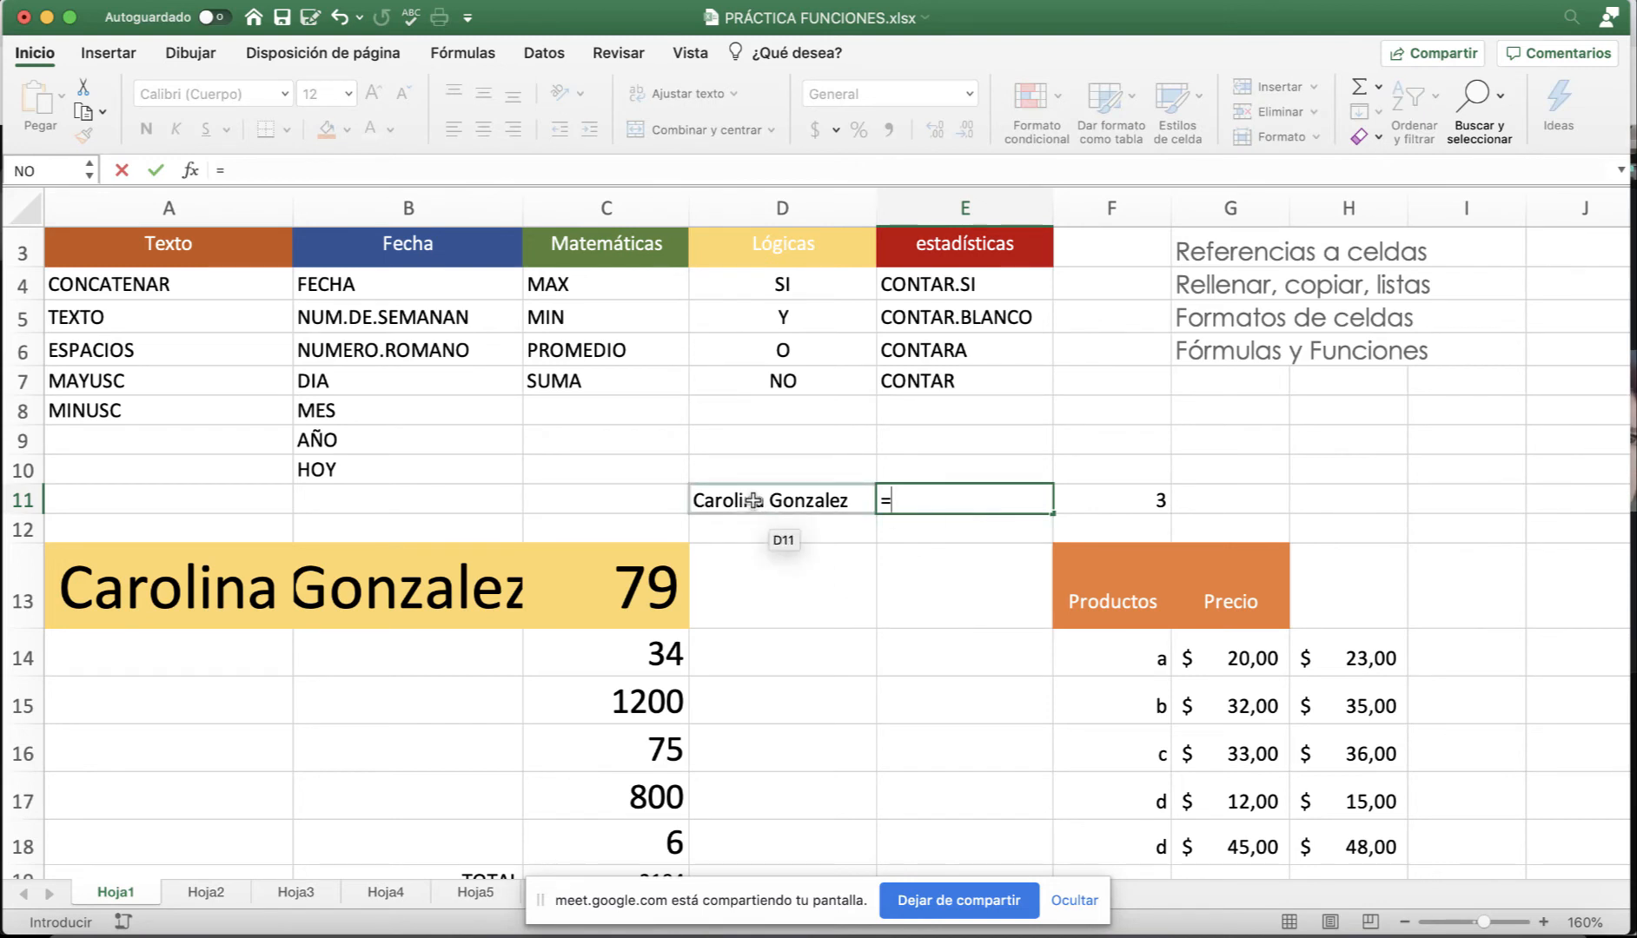
type("mau")
key("BackSpace")
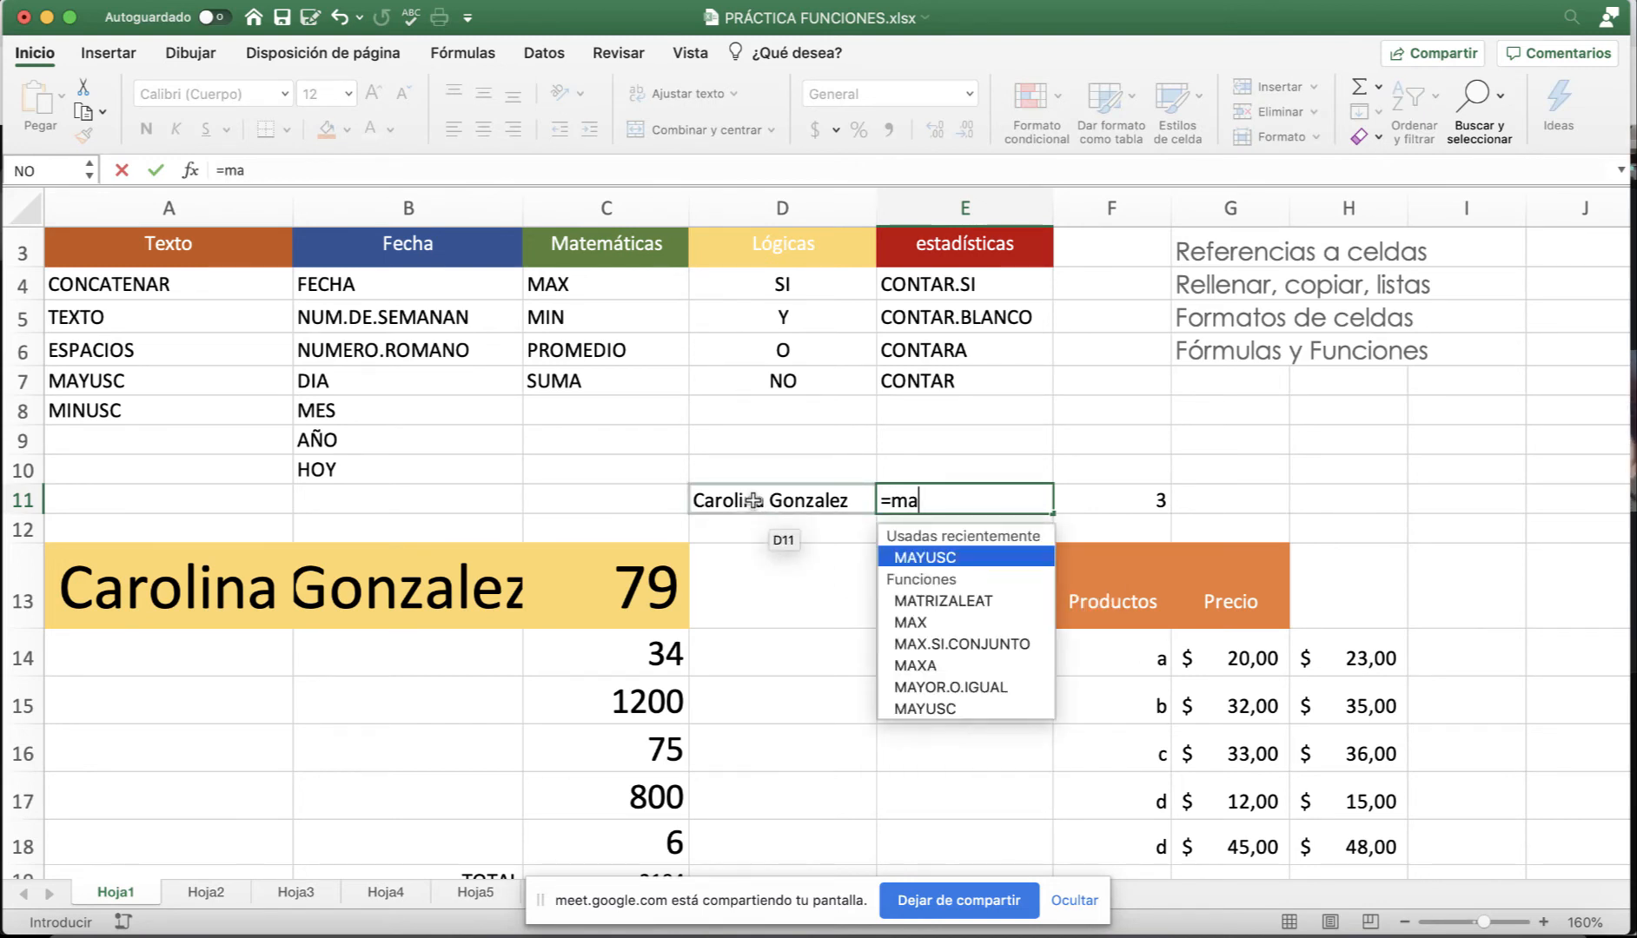
type("y")
double_click(943, 559)
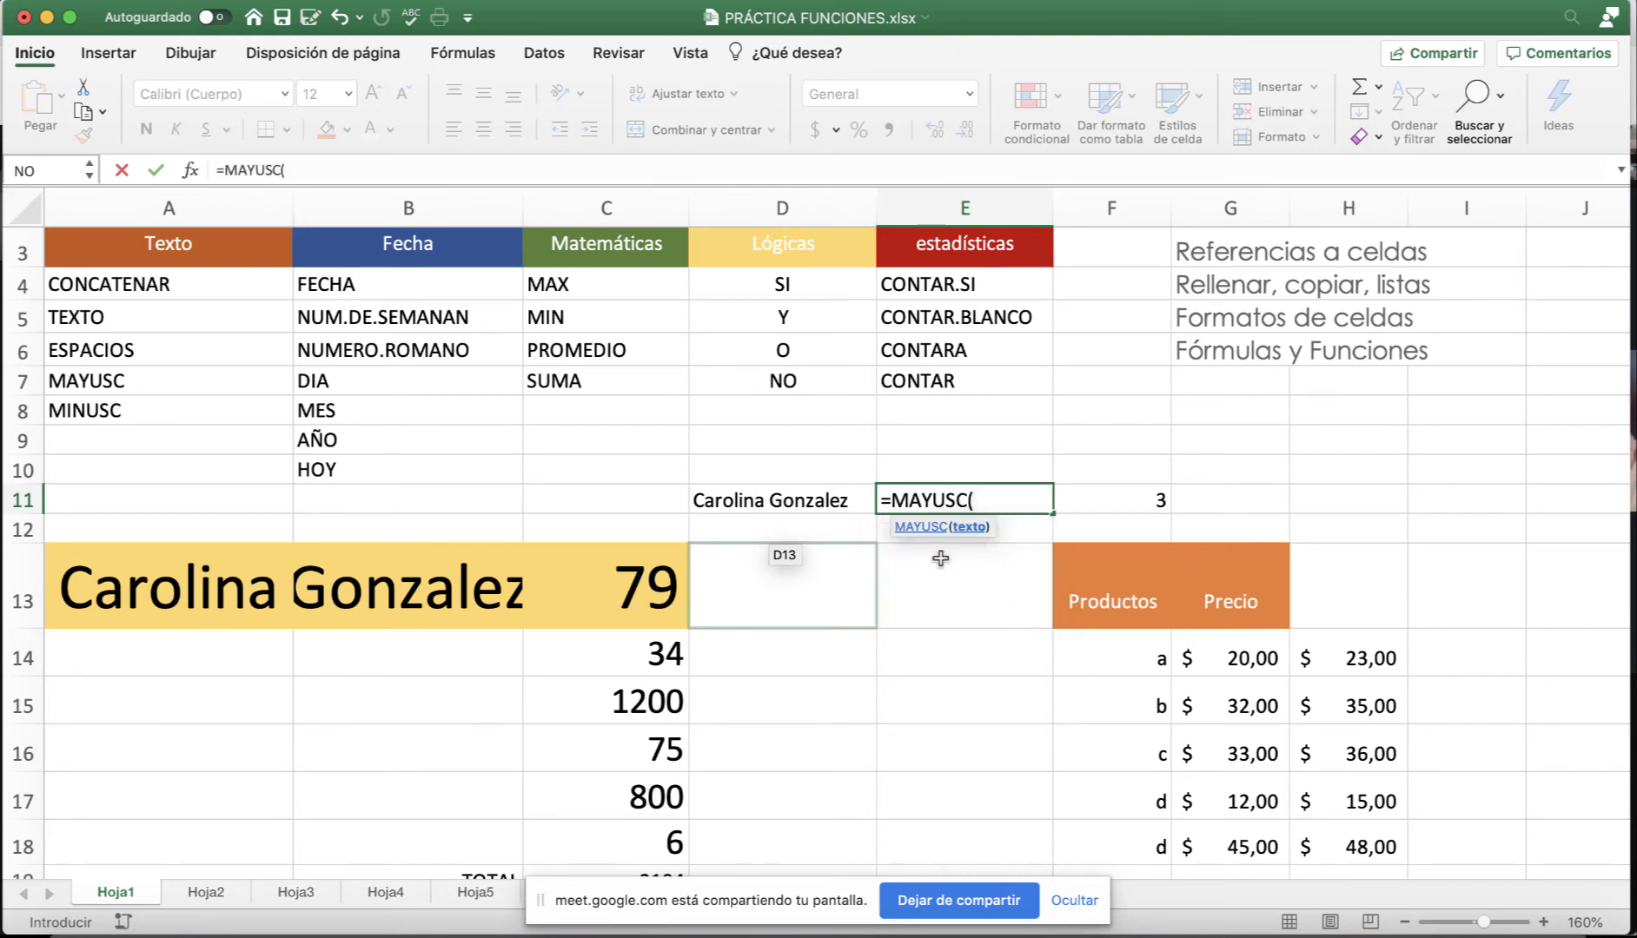
left_click(813, 500)
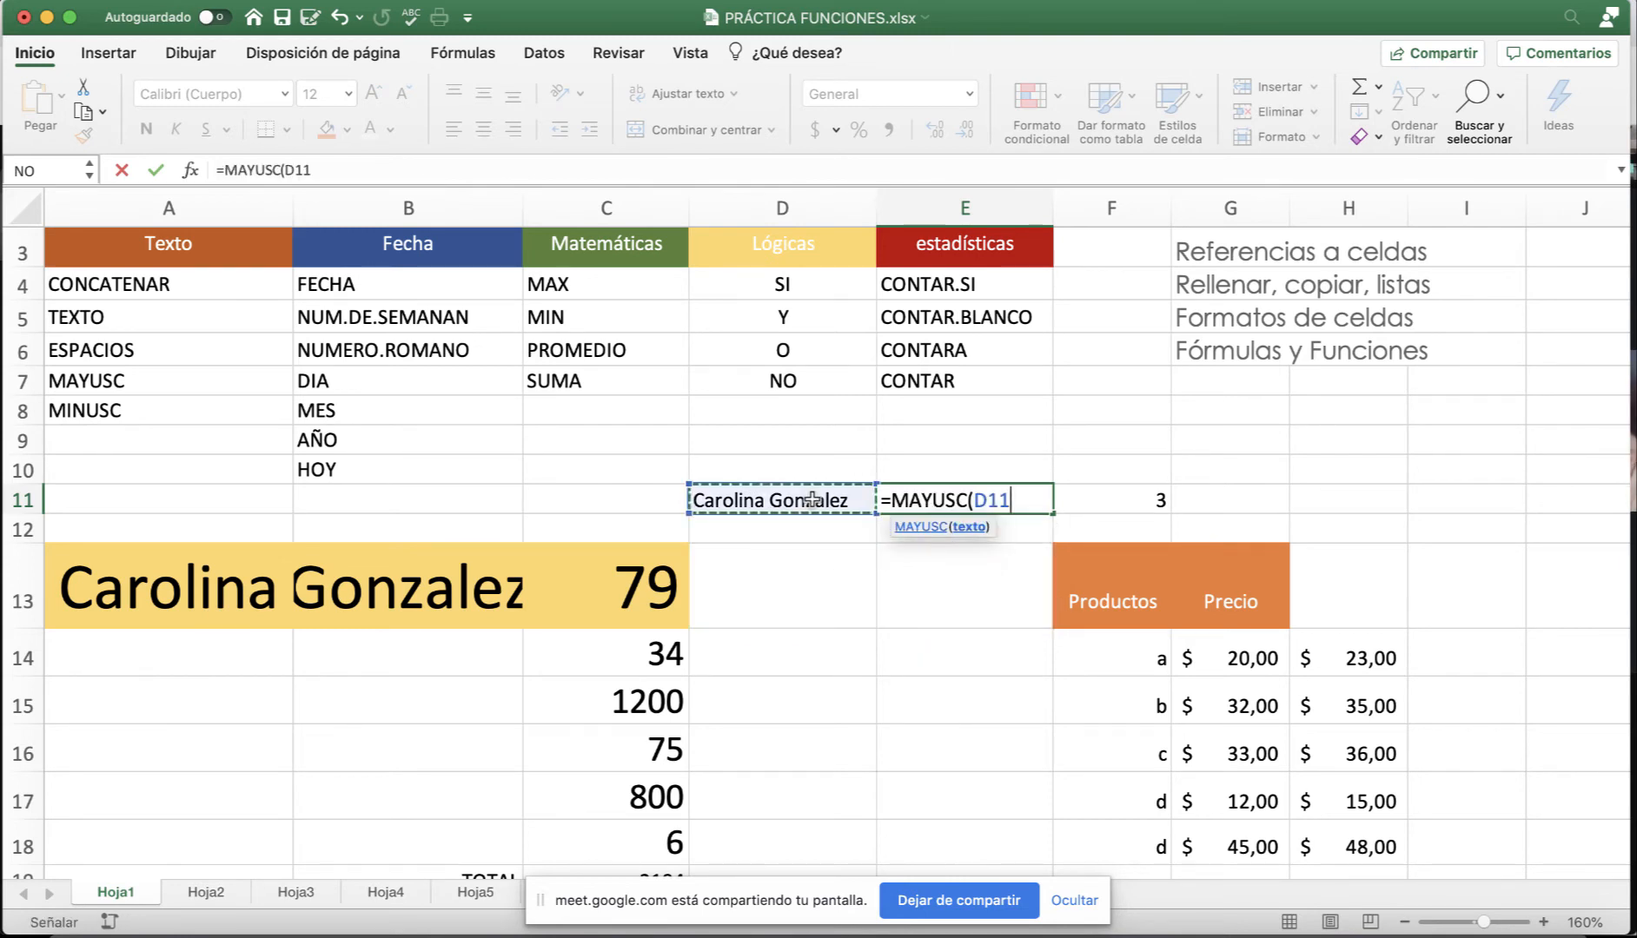
type(")")
key("Return")
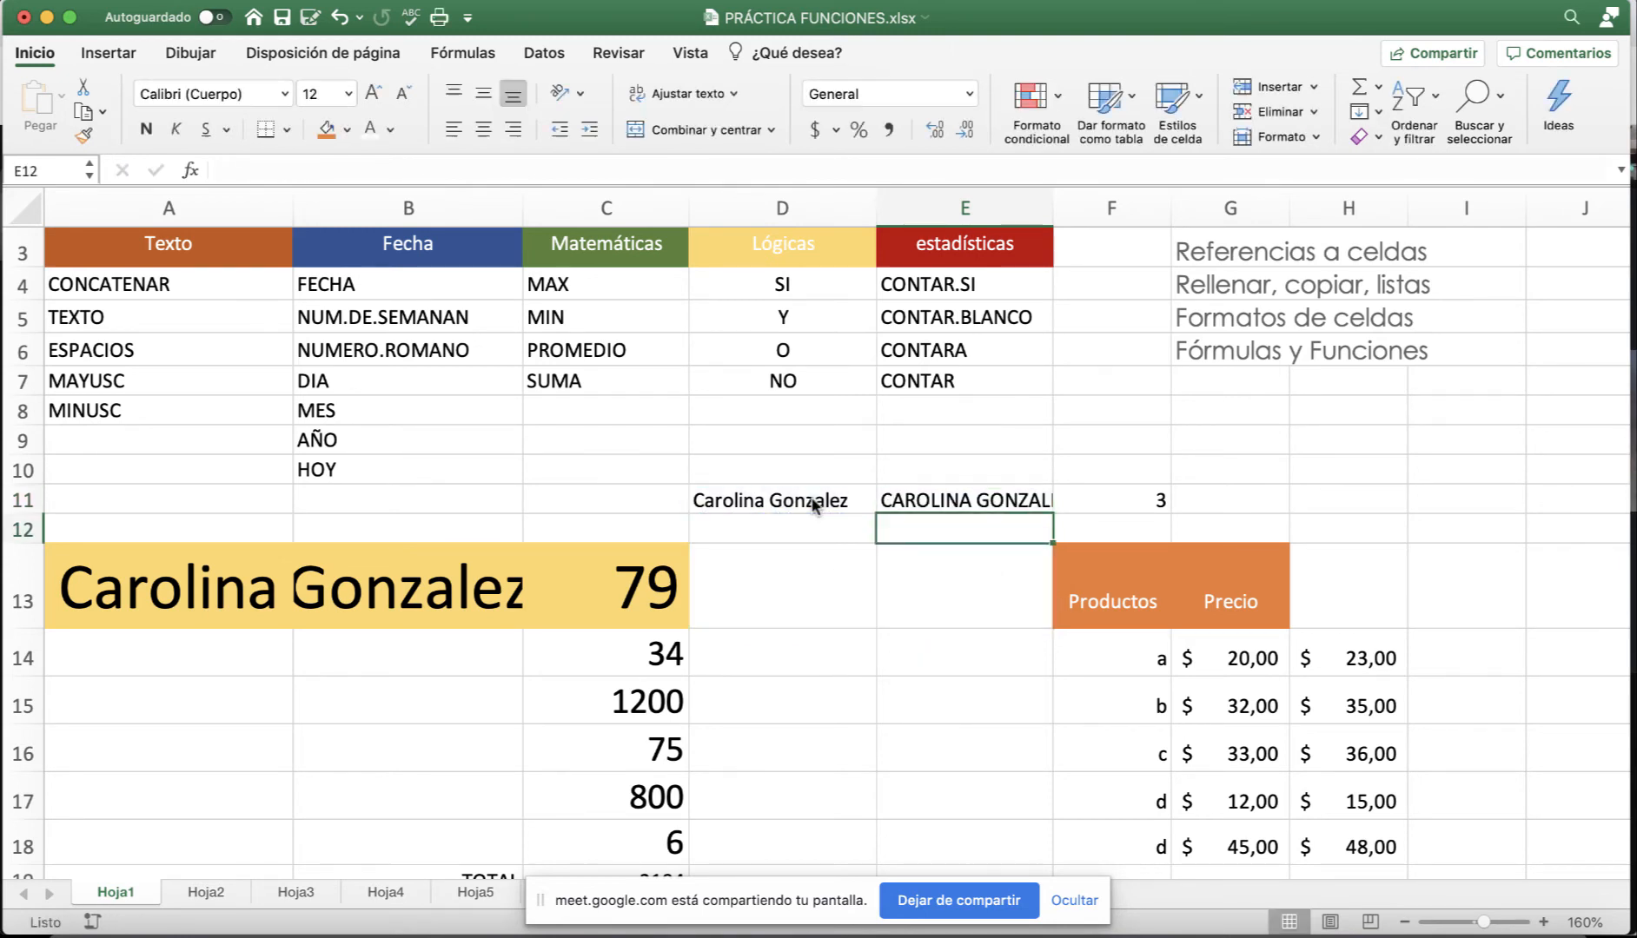
Check E11's formula, then select the TEXTO cell in column A.
scroll(917, 560, "up", 1)
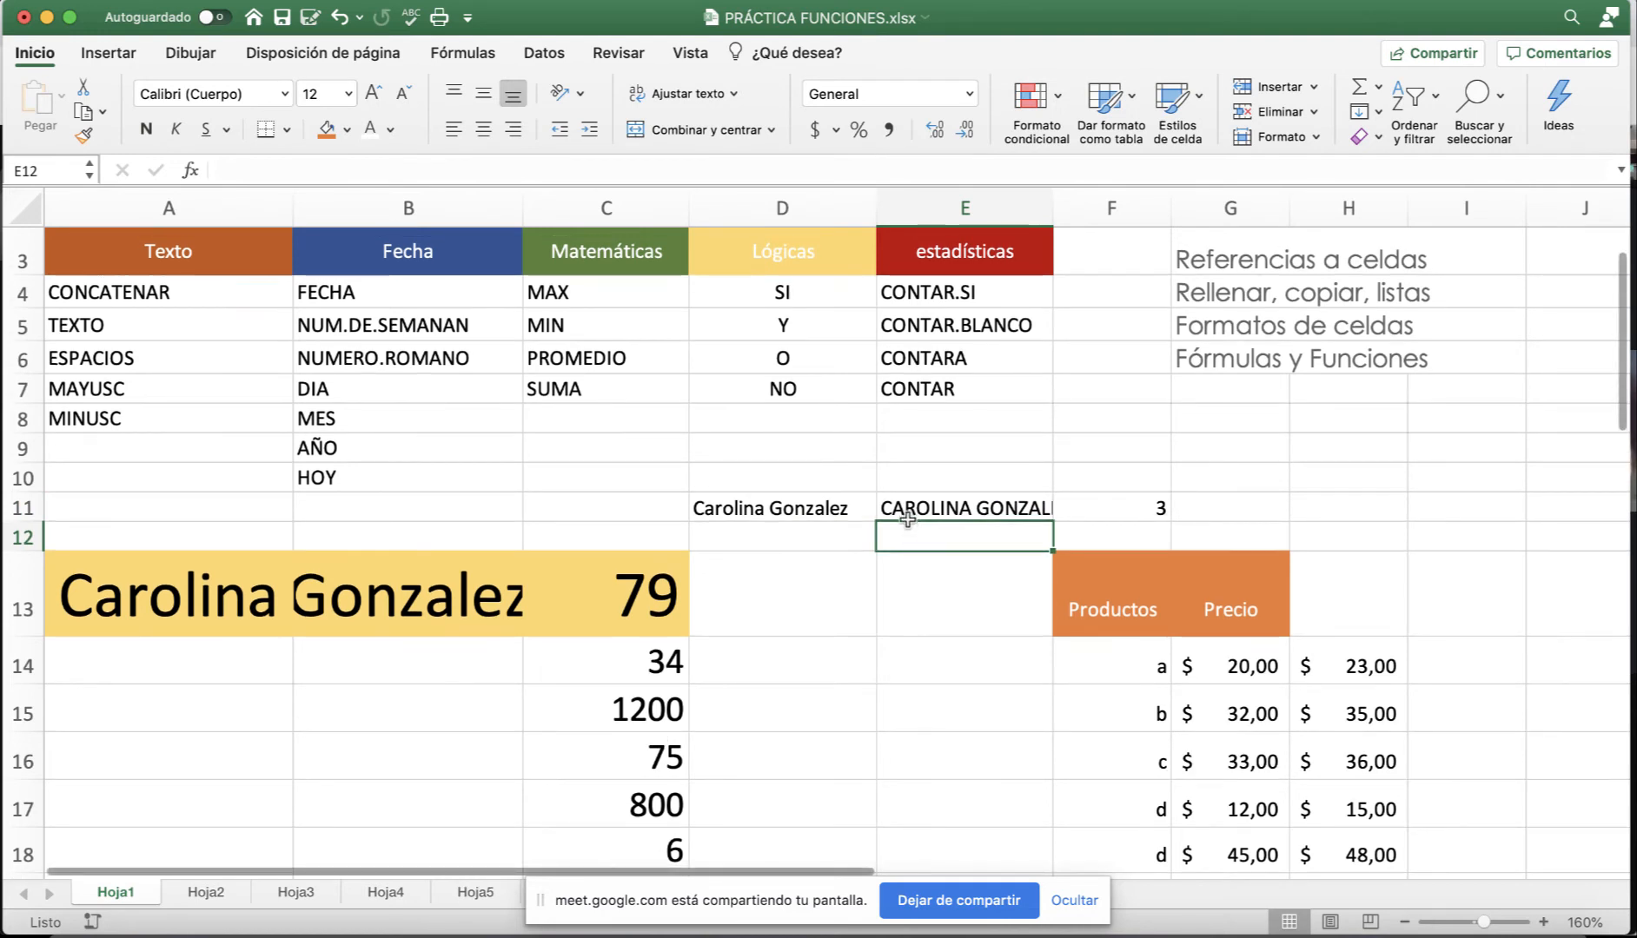
left_click(909, 509)
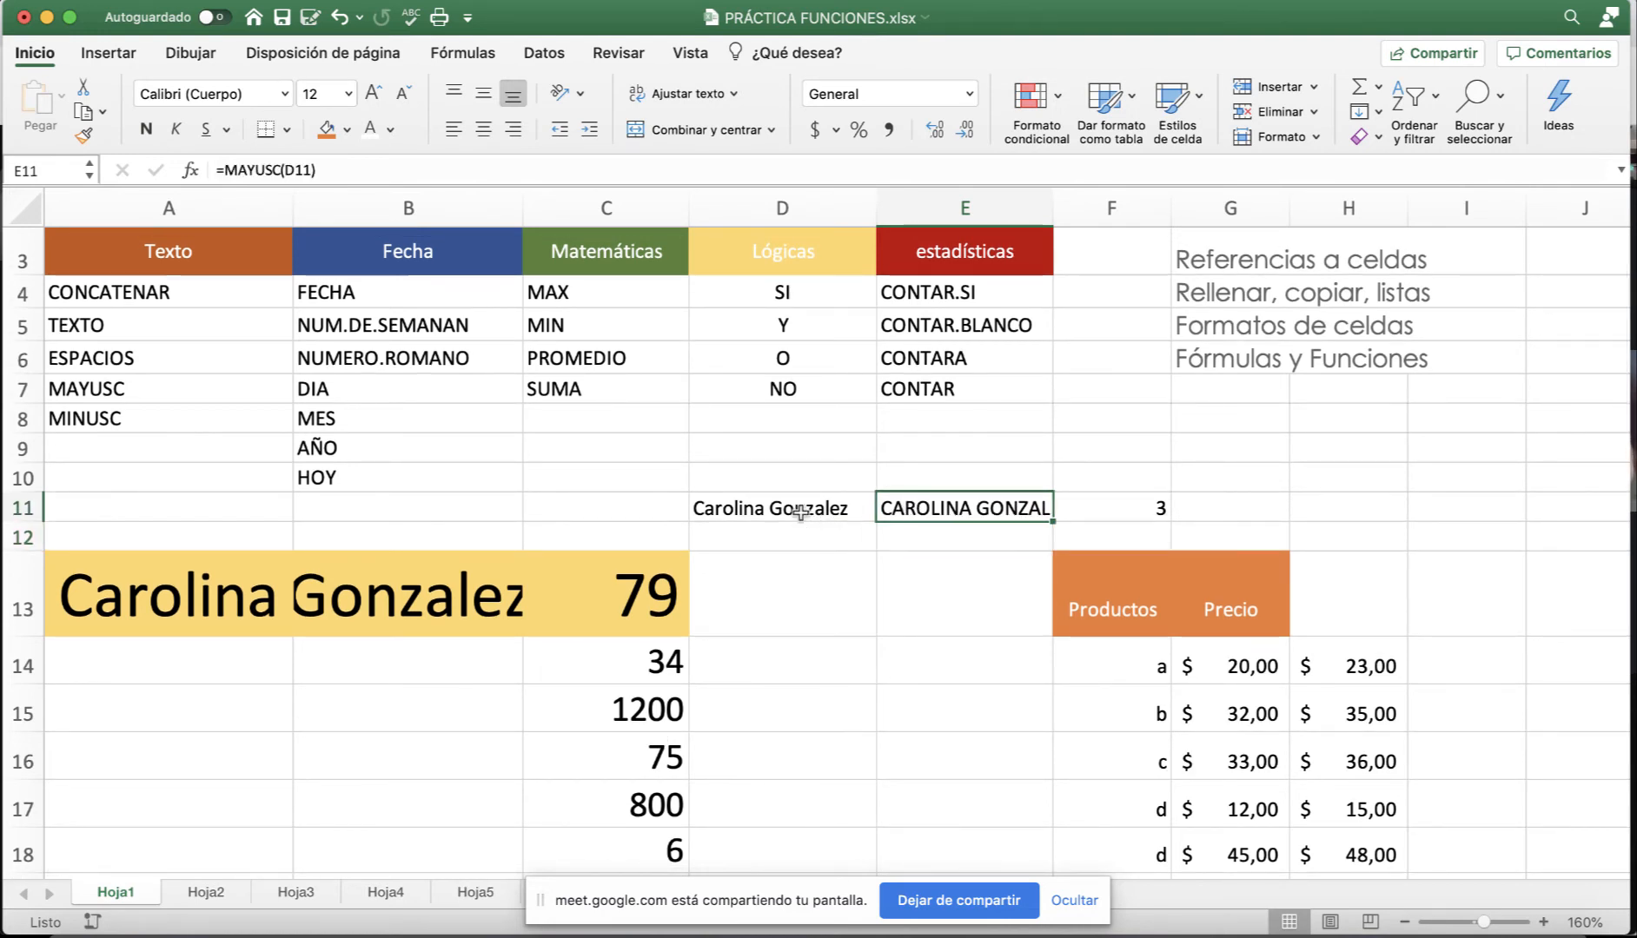
left_click(136, 330)
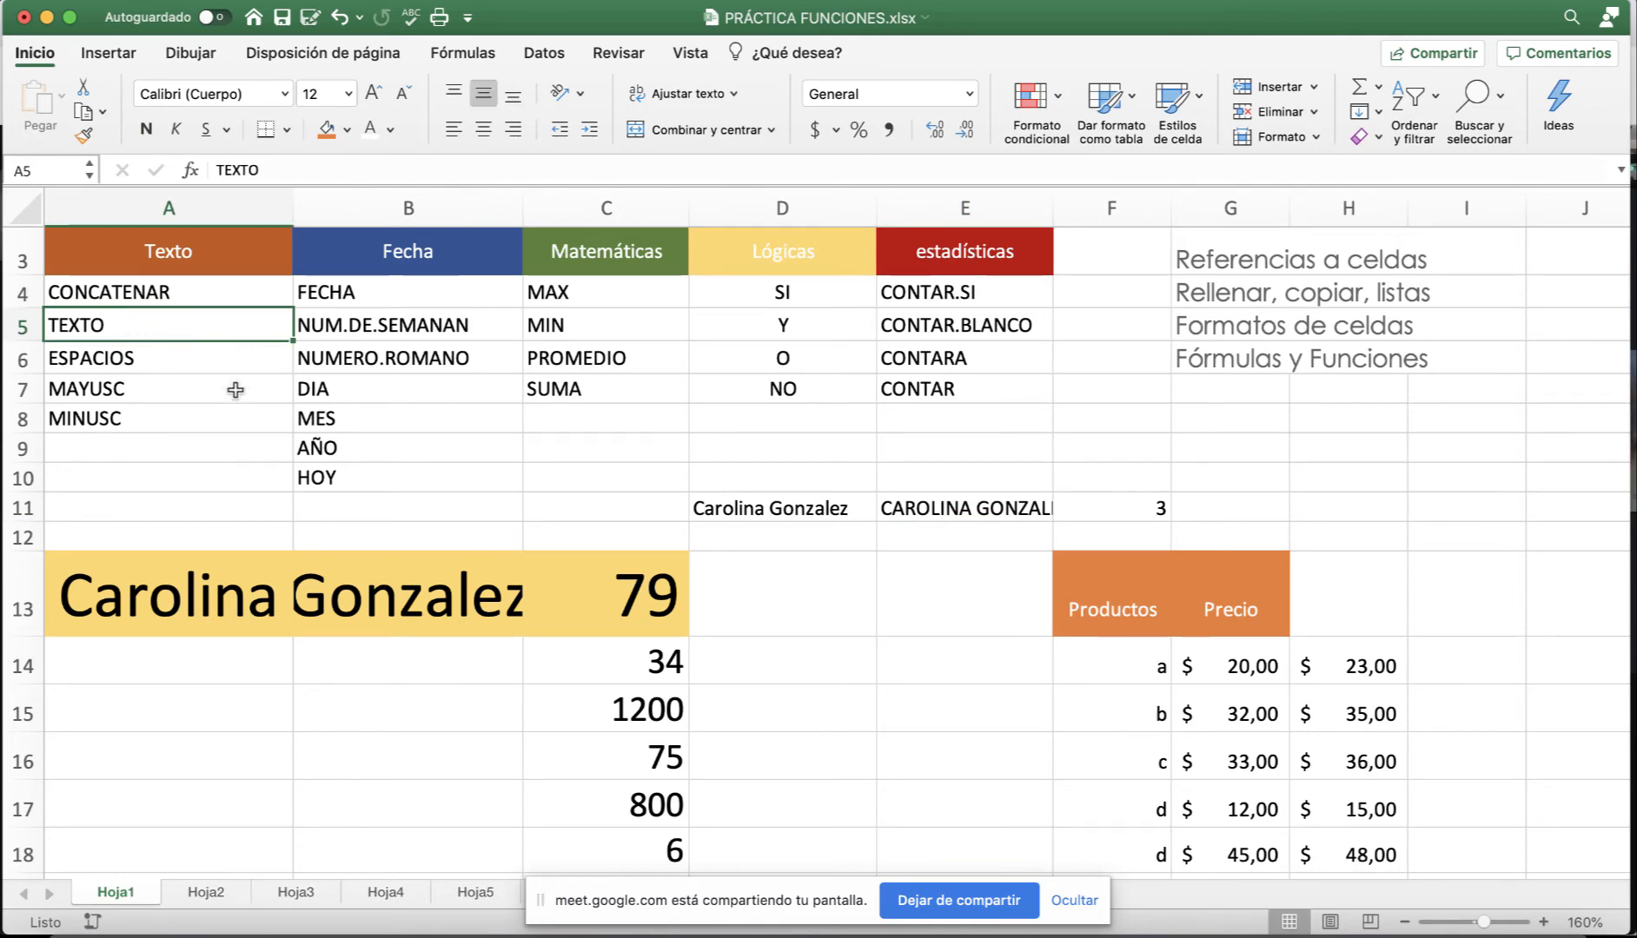
scroll(343, 510, "down", 1)
scroll(521, 574, "down", 2)
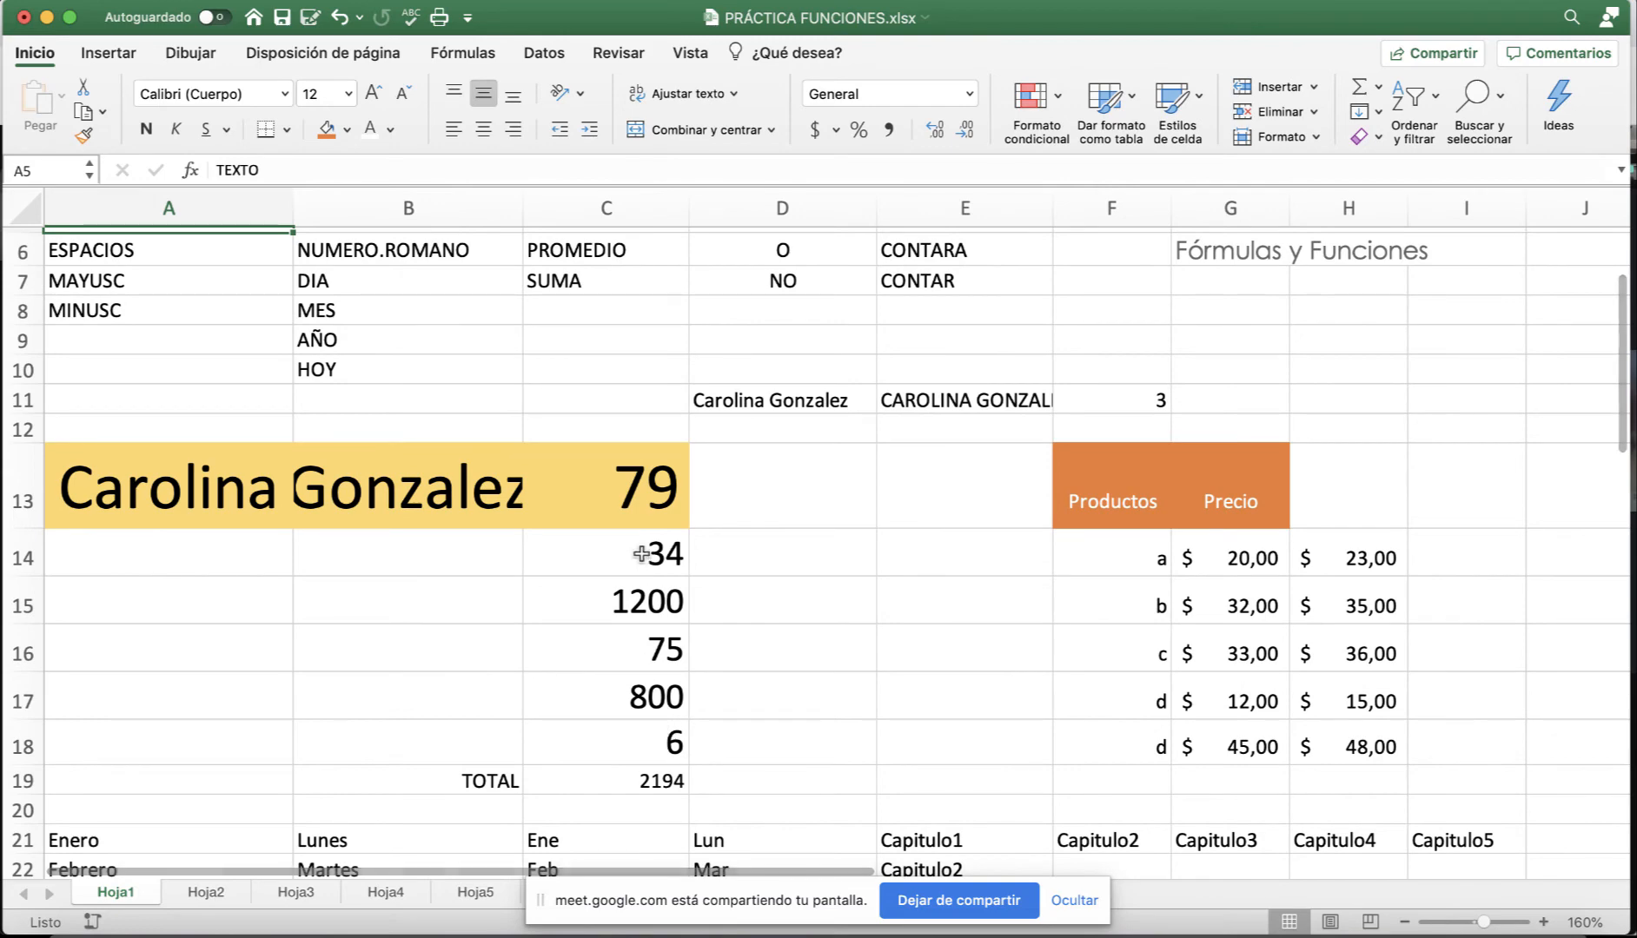
scroll(637, 556, "down", 1)
scroll(640, 556, "up", 3)
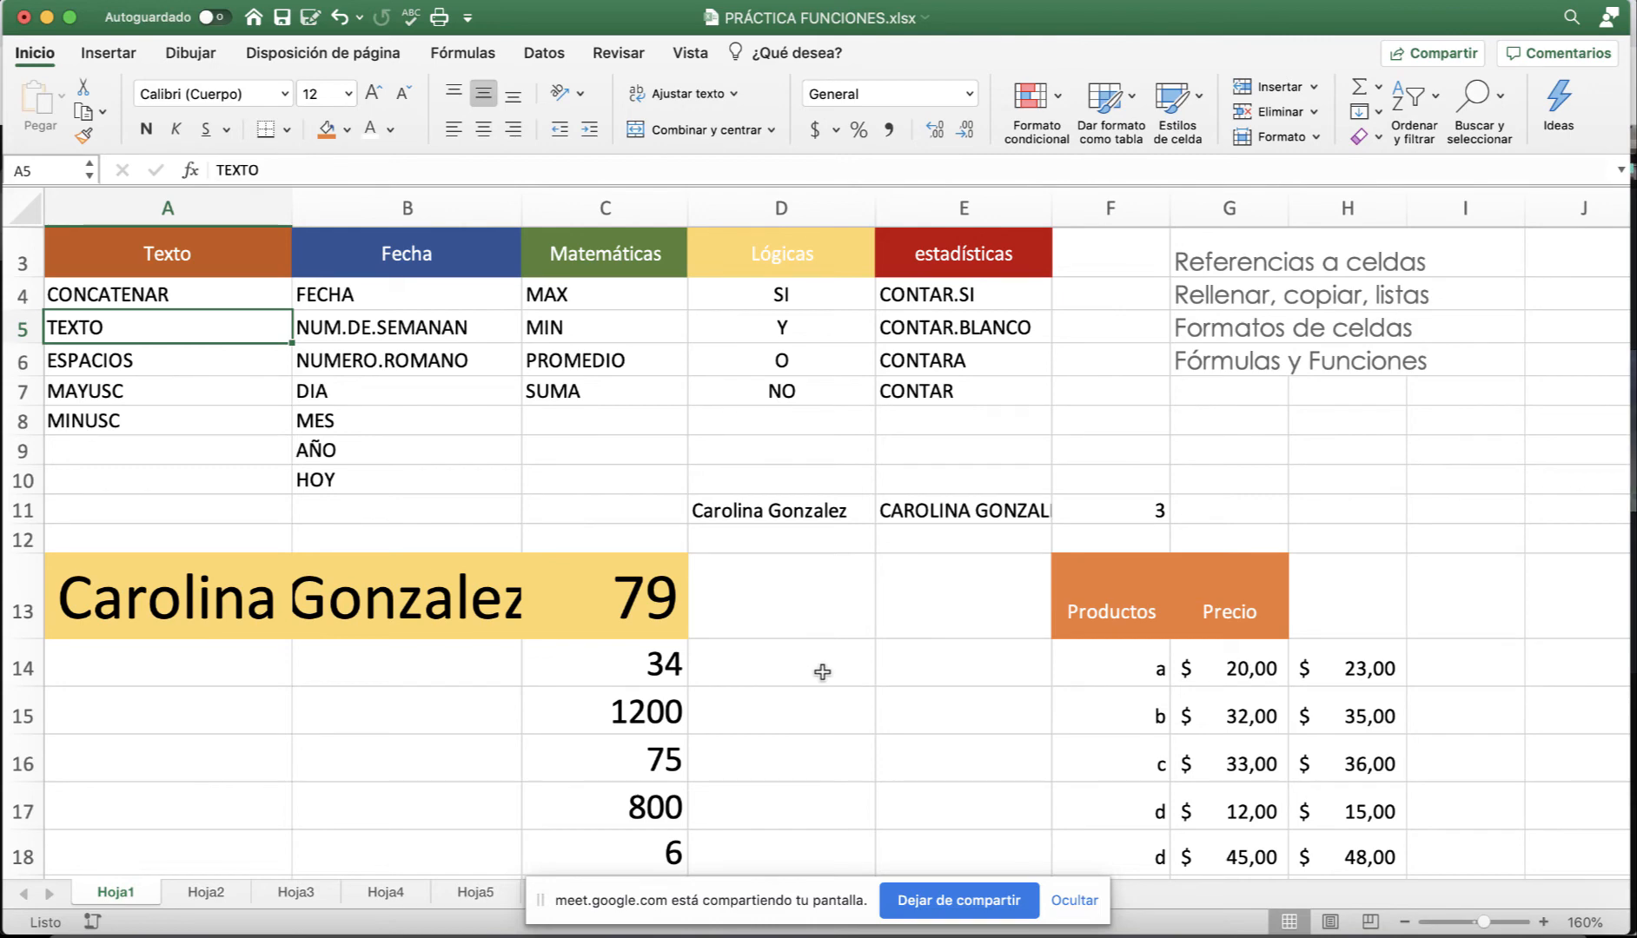
scroll(832, 671, "down", 1)
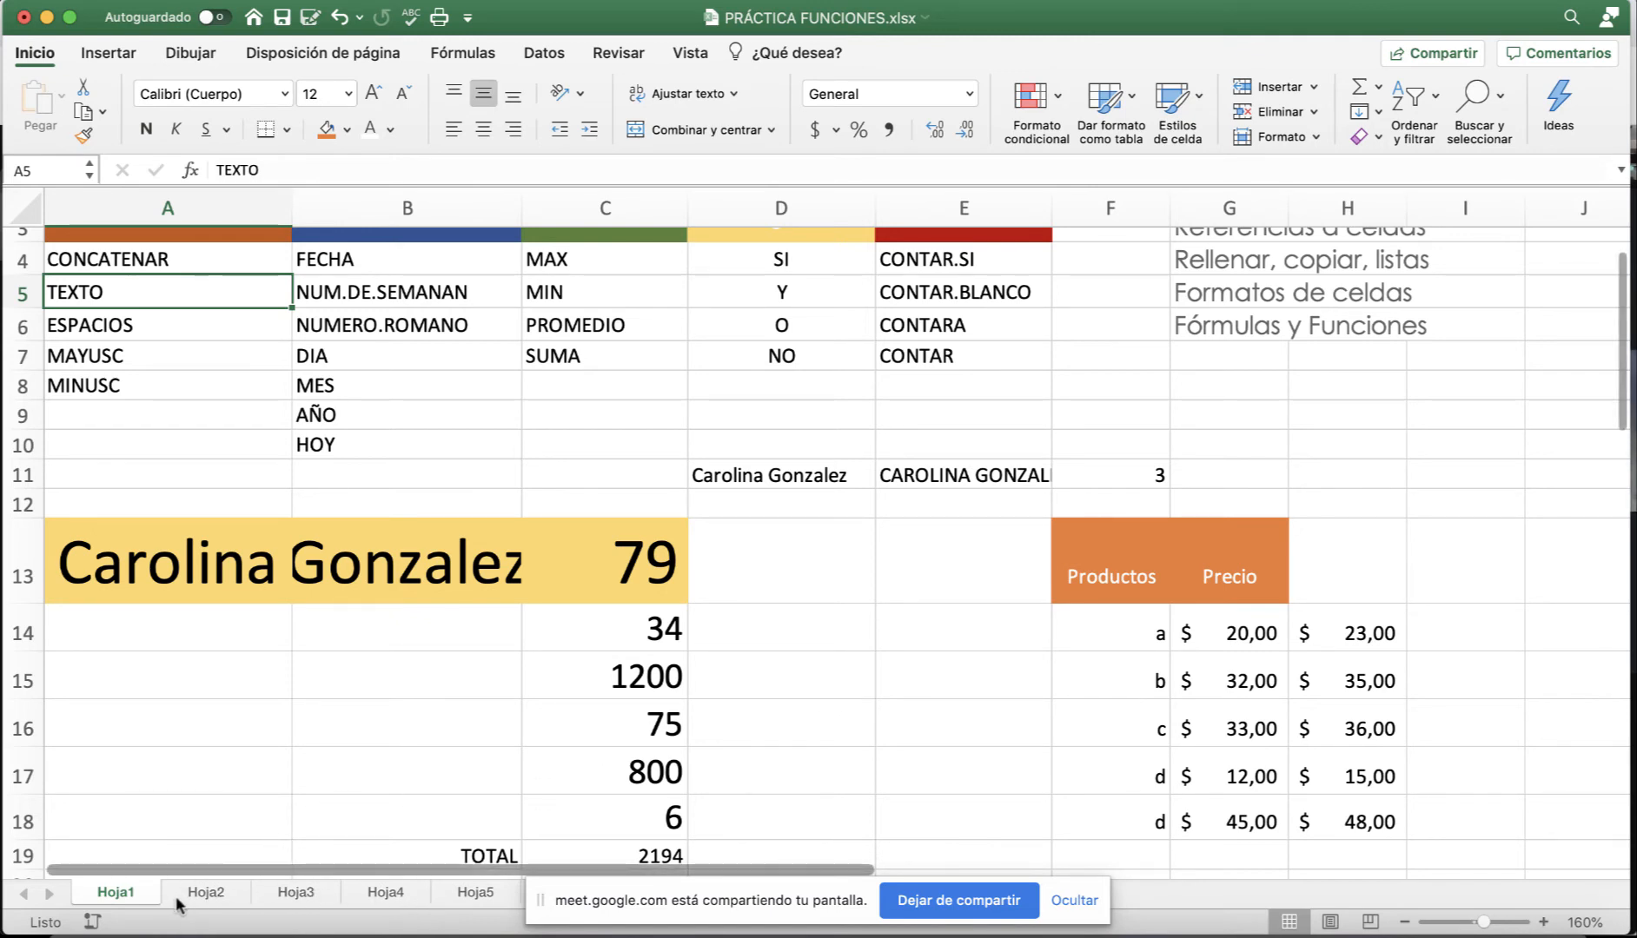
Rename the Hoja2 sheet to Enero.
left_click(205, 892)
double_click(206, 892)
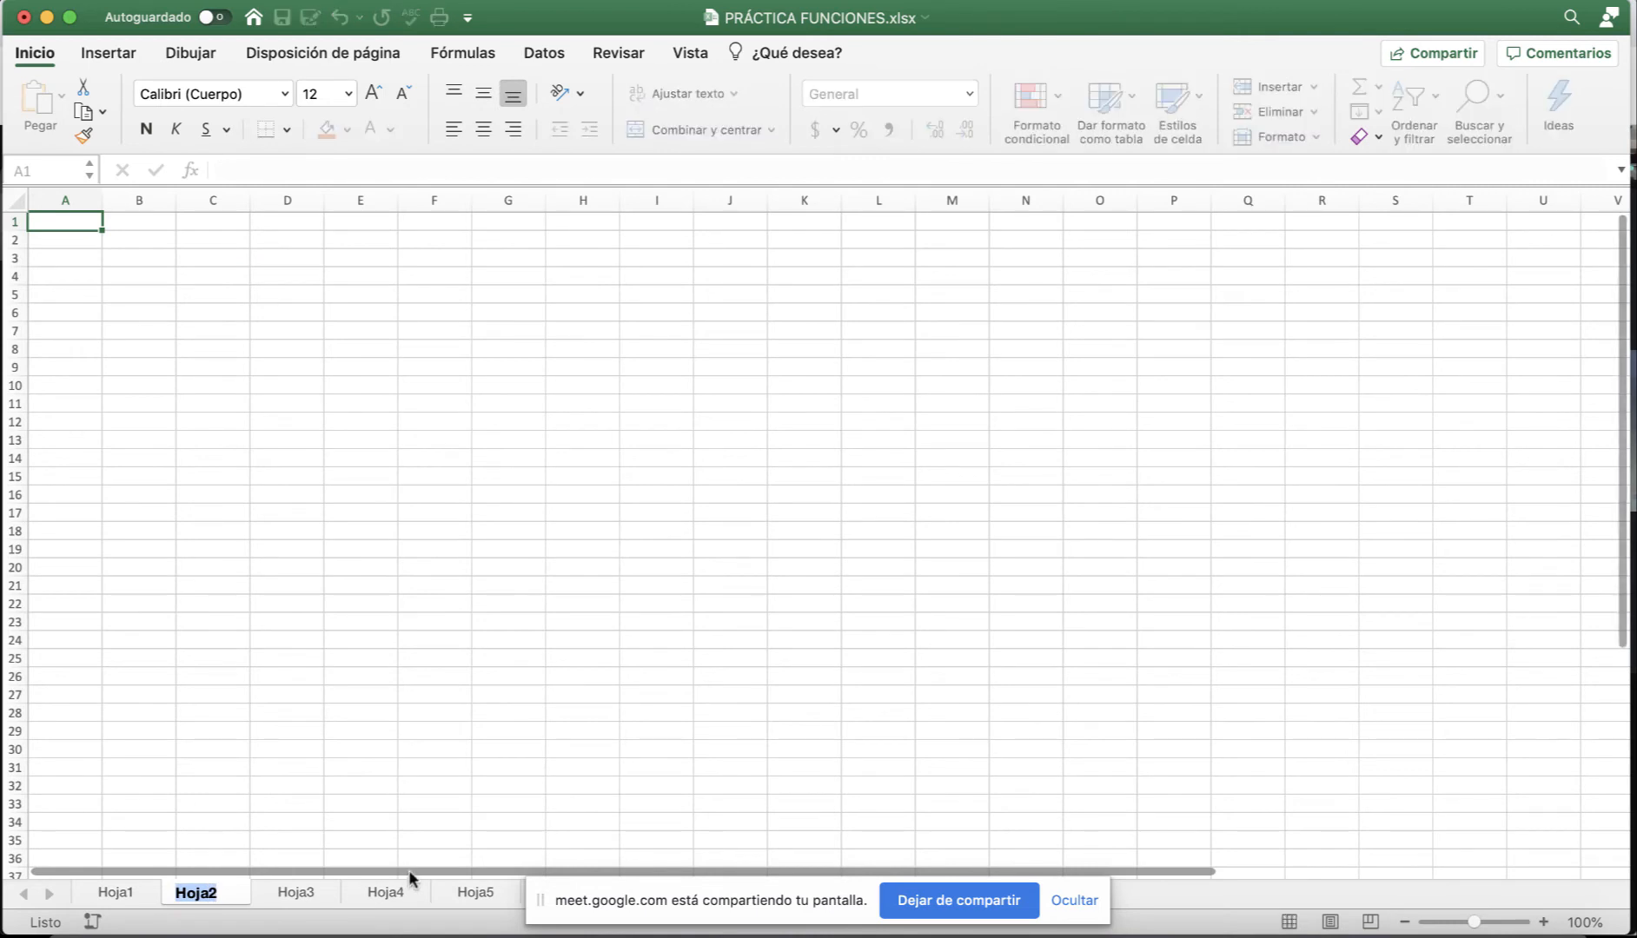
type("En")
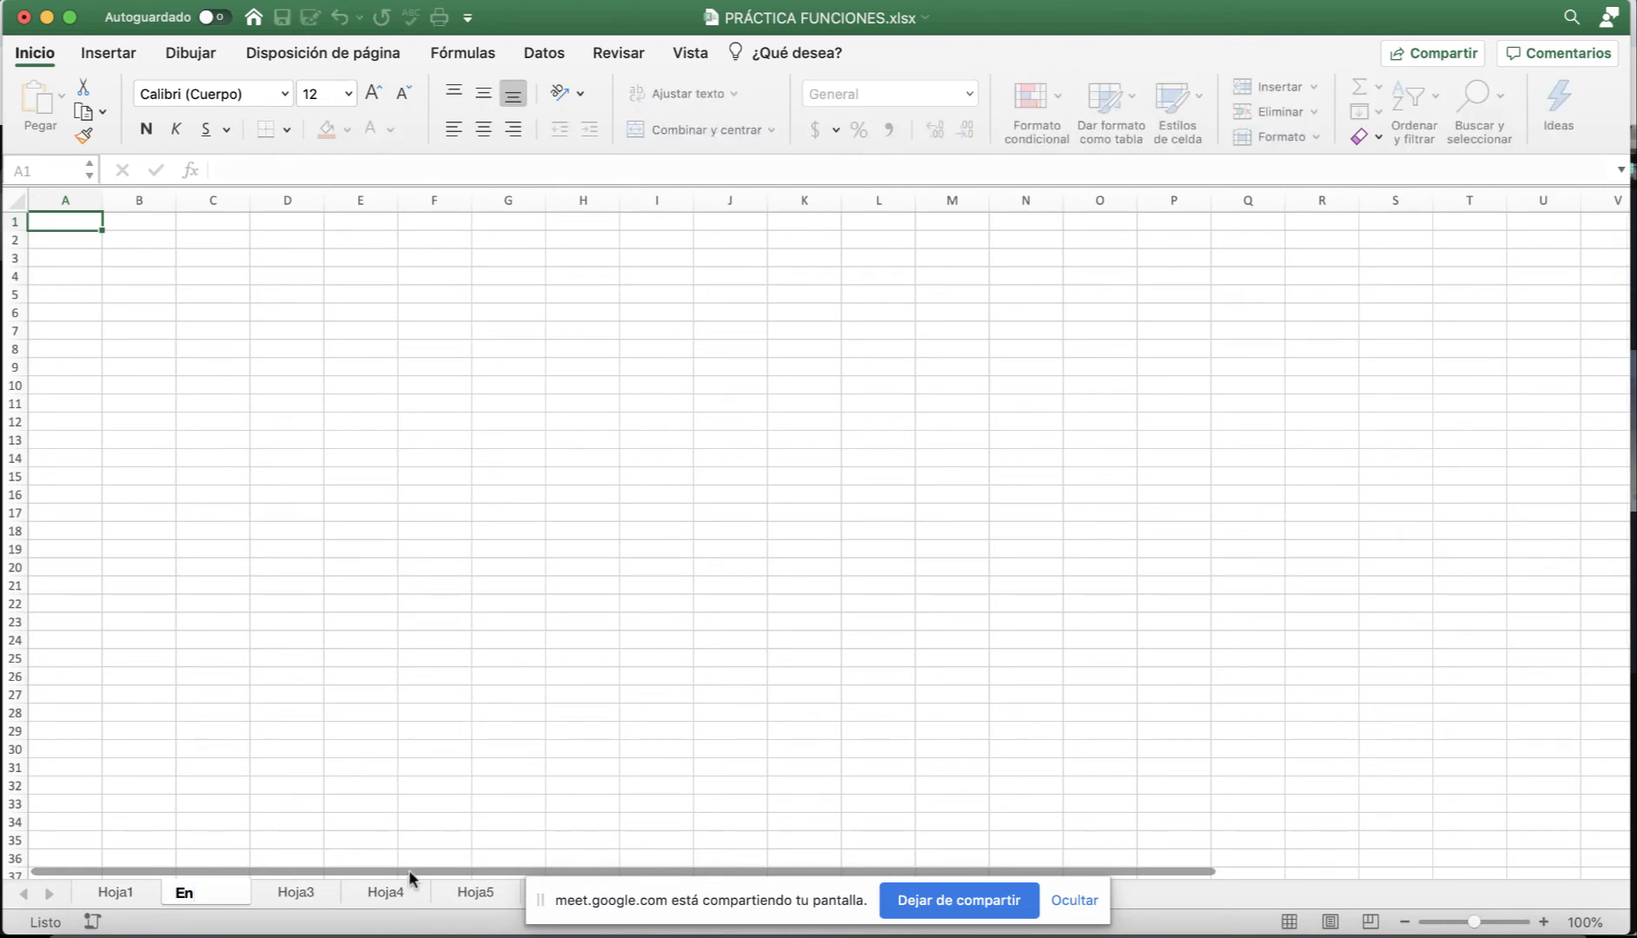
type("ero")
key("Return")
Rename the Hoja3 sheet to Febrero.
left_click(306, 892)
double_click(306, 892)
type("Fecb")
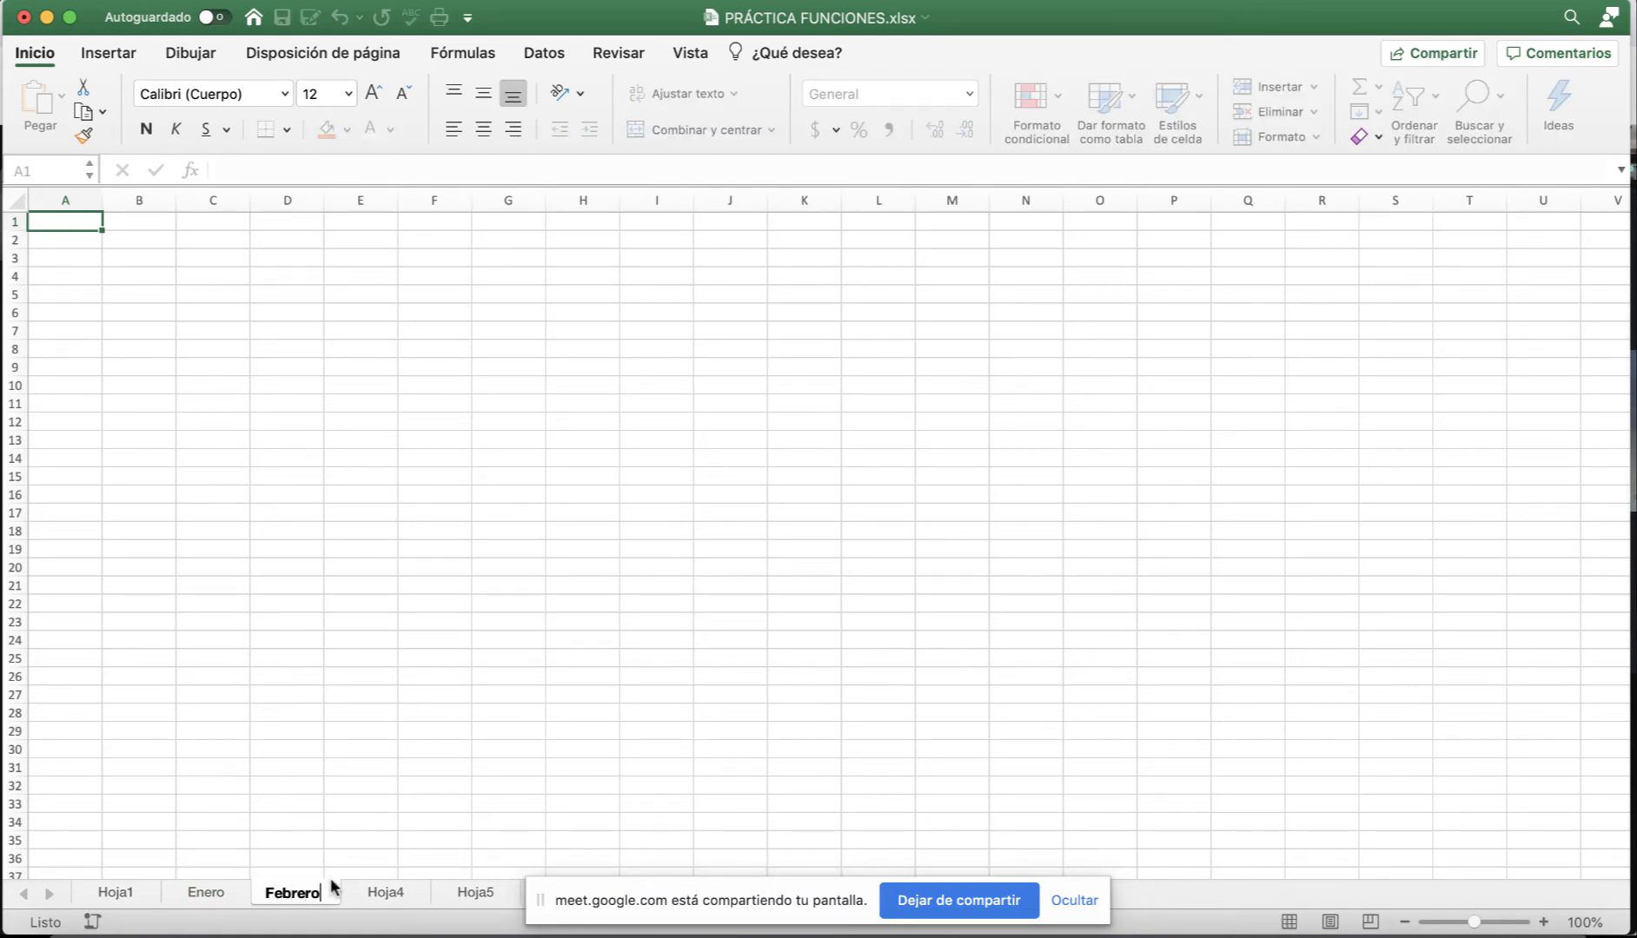
type("ero")
key("Return")
Rename the Hoja4 sheet to Resumen, then return to Enero.
left_click(409, 895)
double_click(408, 895)
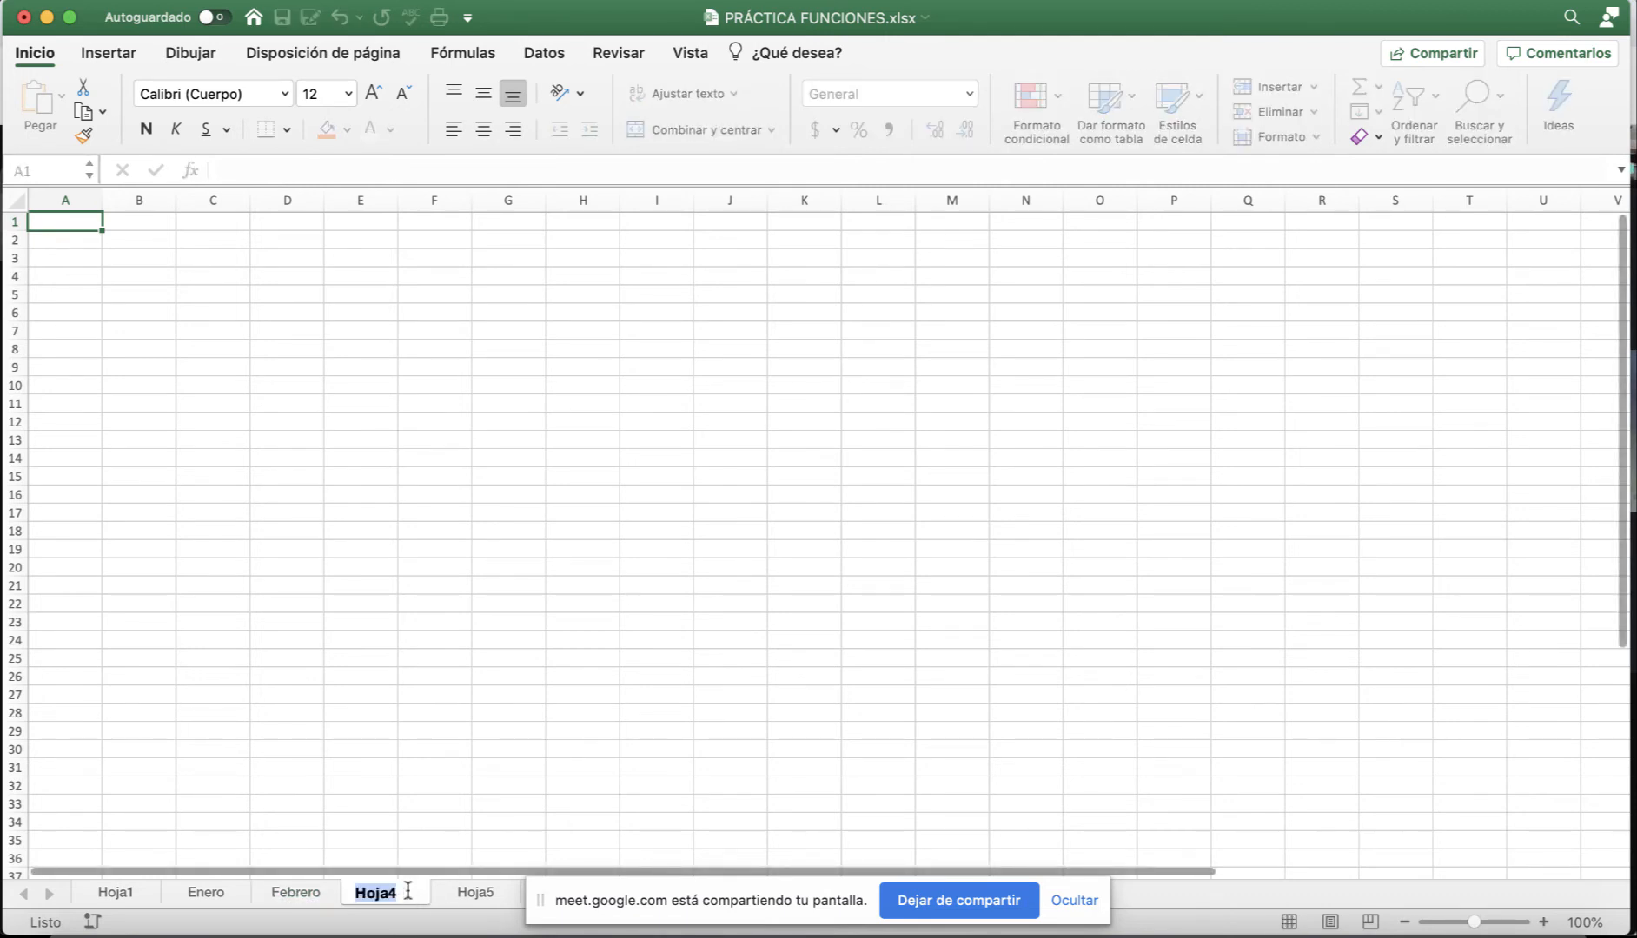
type("Resumen")
key("Return")
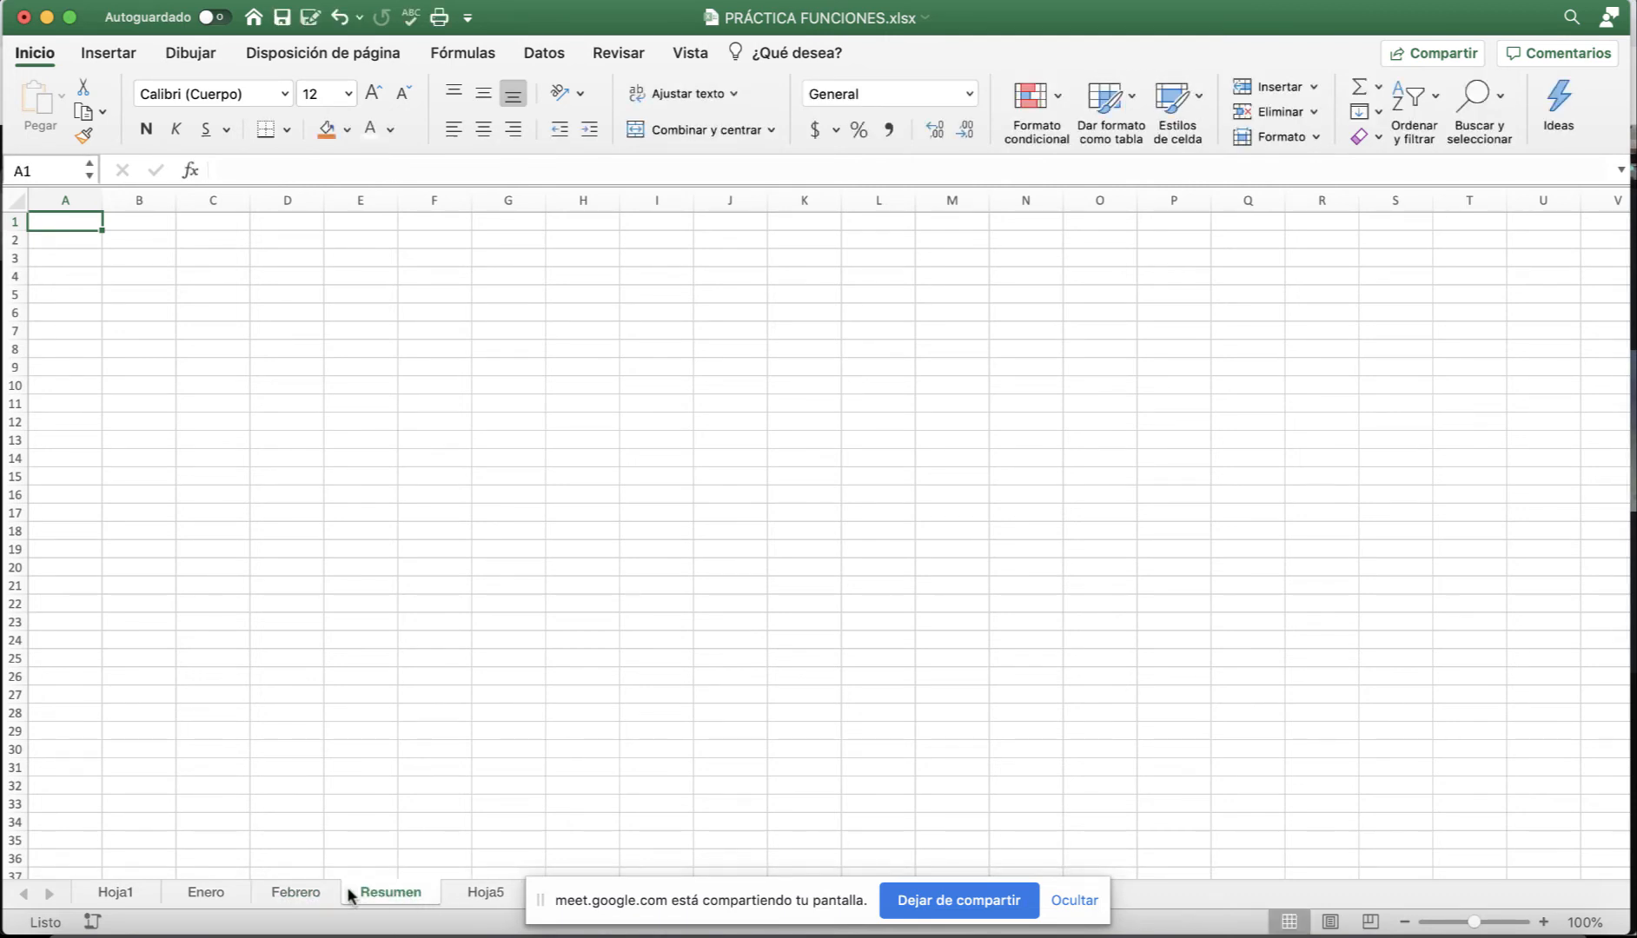
left_click(205, 895)
Copy the product letters and prices in F14:G18 on Hoja1.
left_click(146, 897)
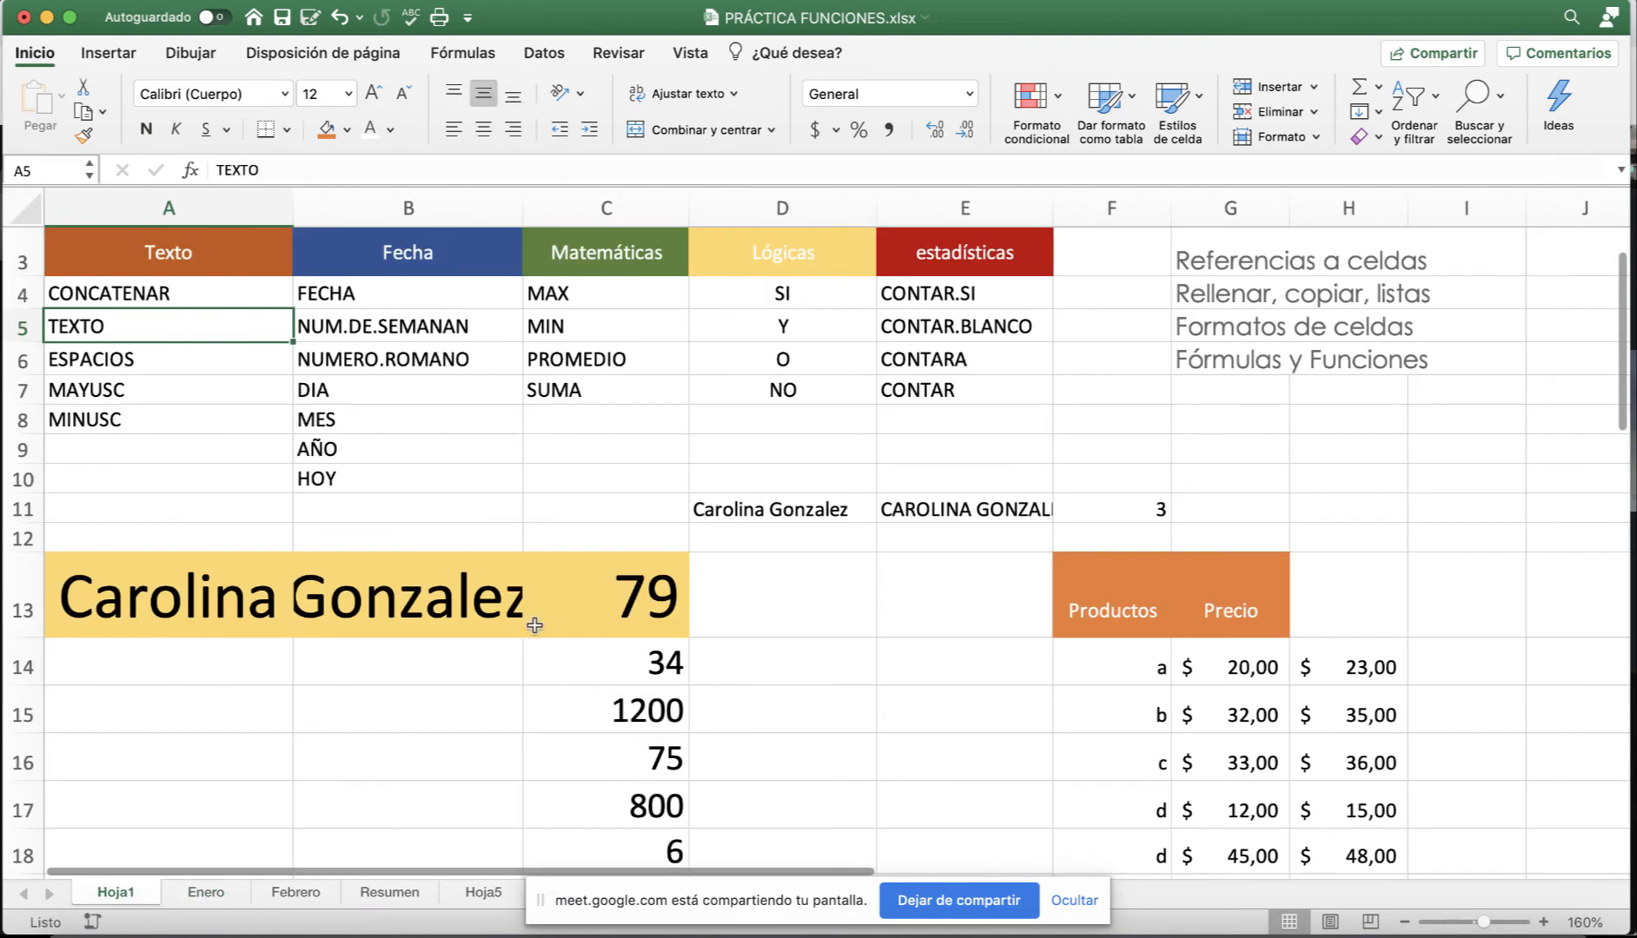
left_click(569, 609)
left_click_drag(1166, 667, 1205, 741)
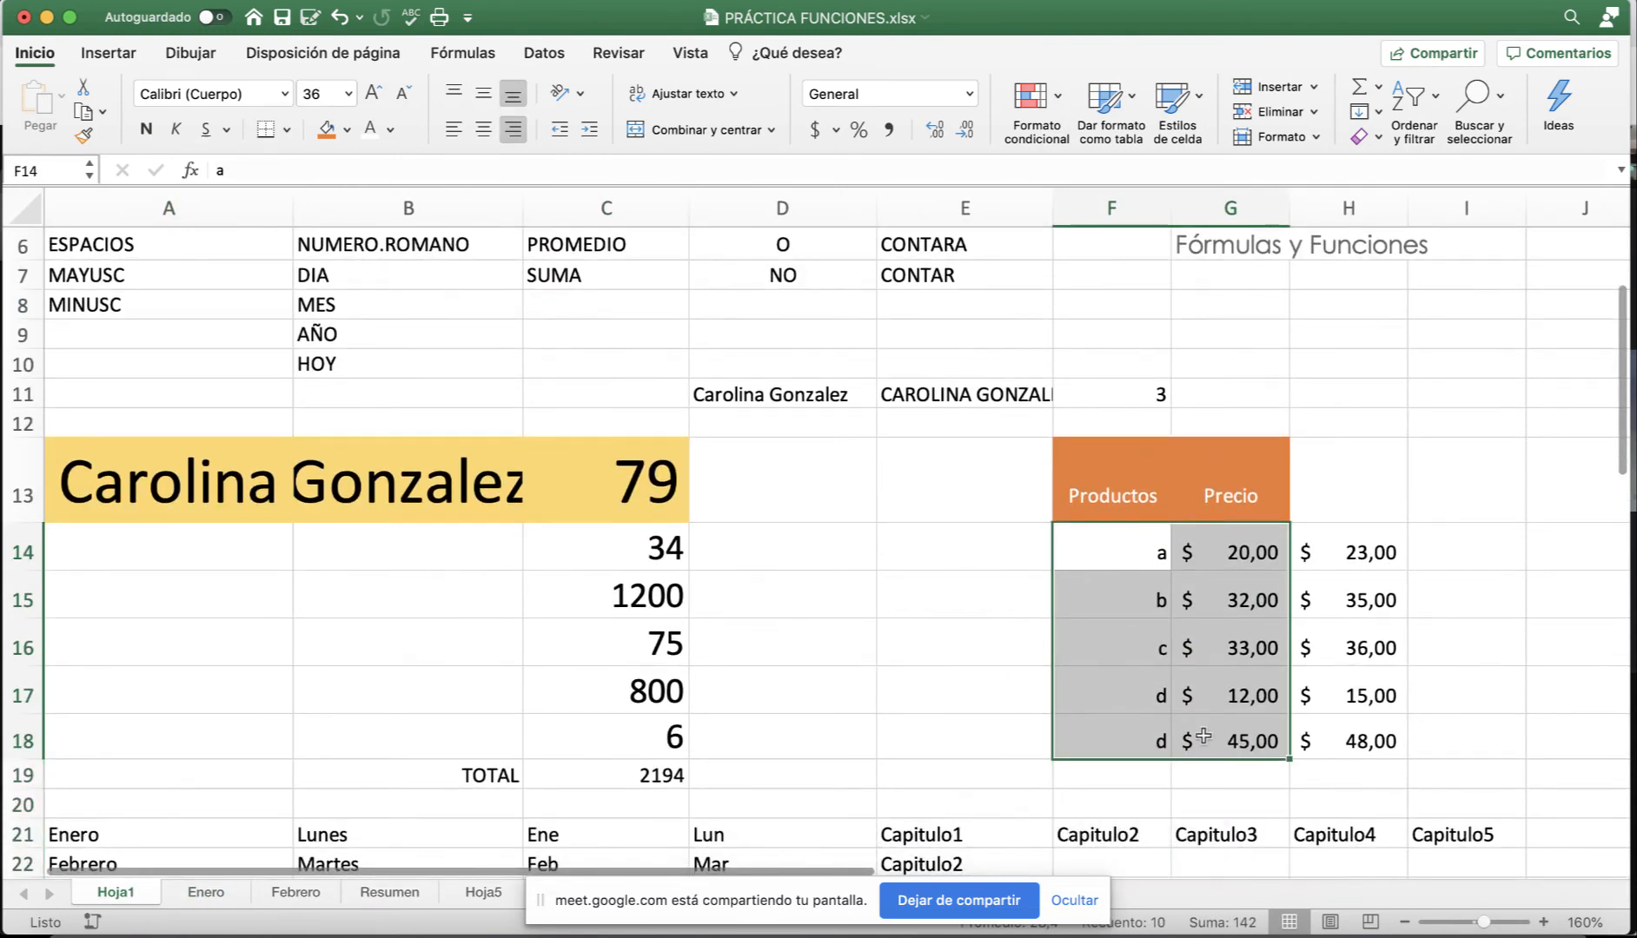
scroll(1204, 740, "up", 1)
key("super+c")
Paste the products and prices at A1 on the Enero and Febrero sheets.
left_click(227, 893)
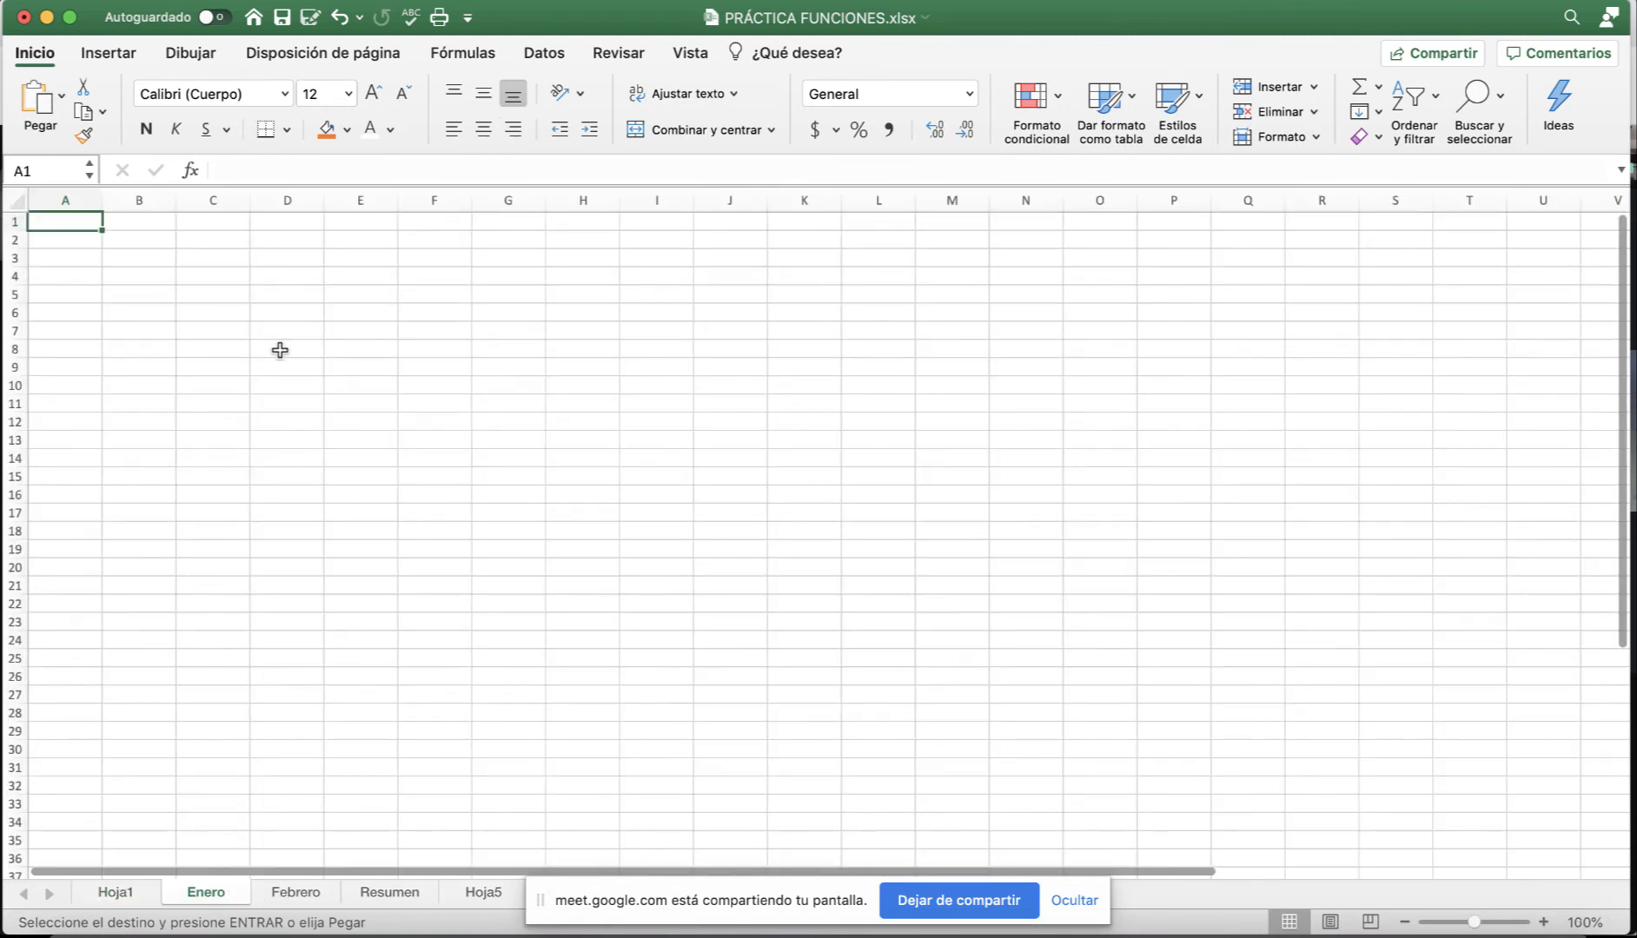
key("super+v")
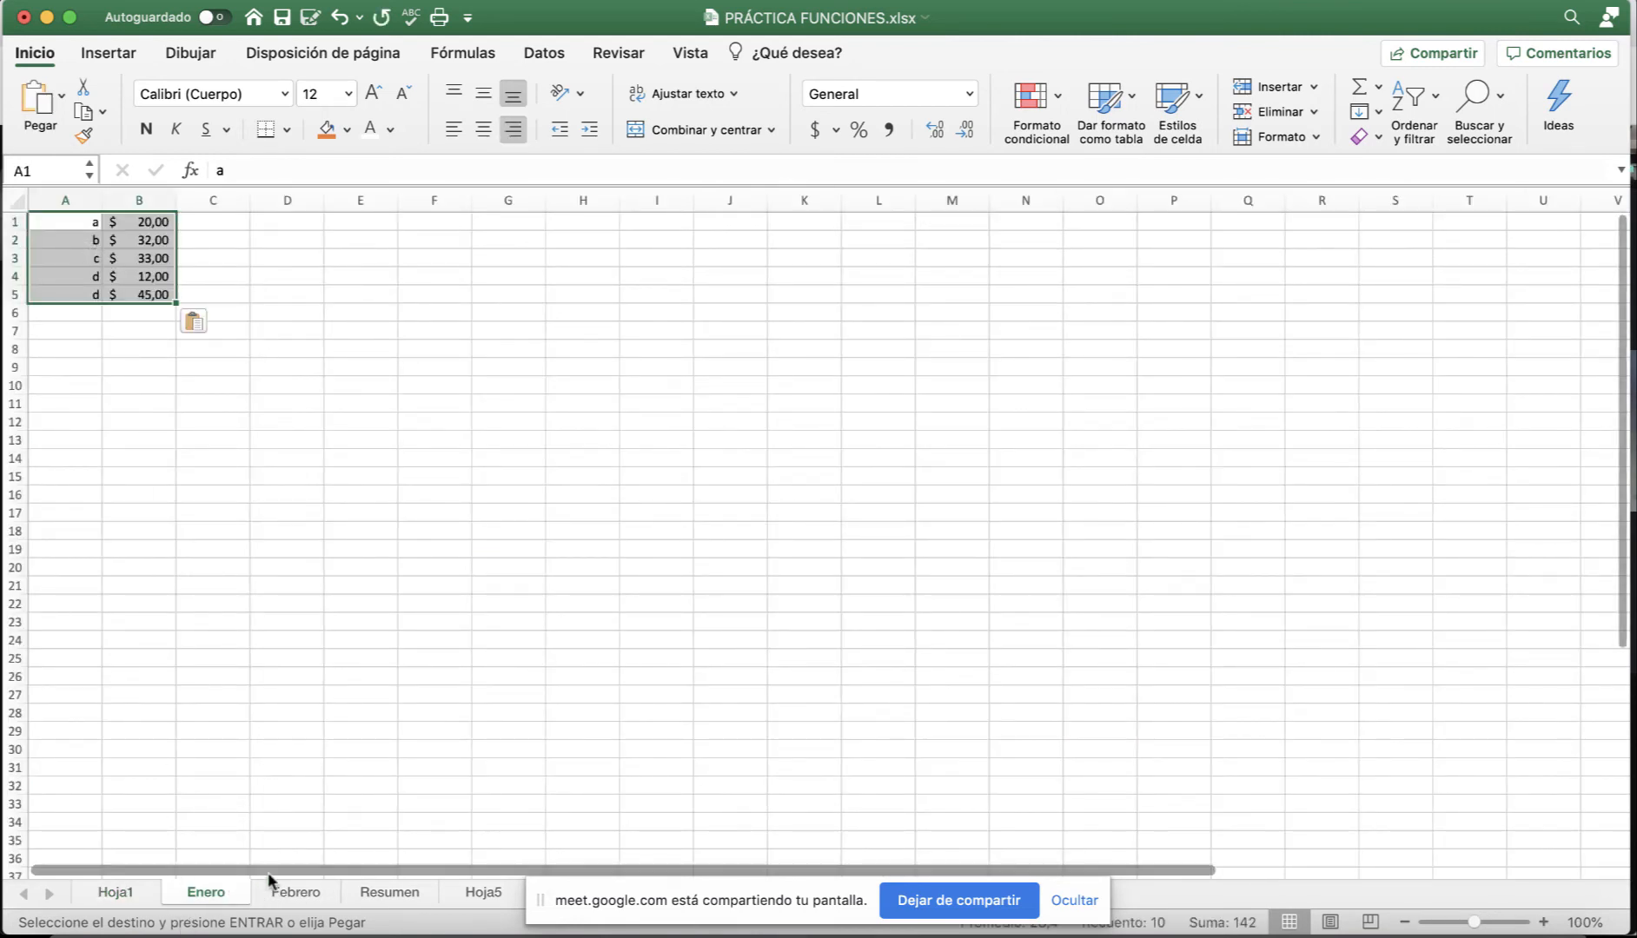
left_click(276, 892)
key("super+v")
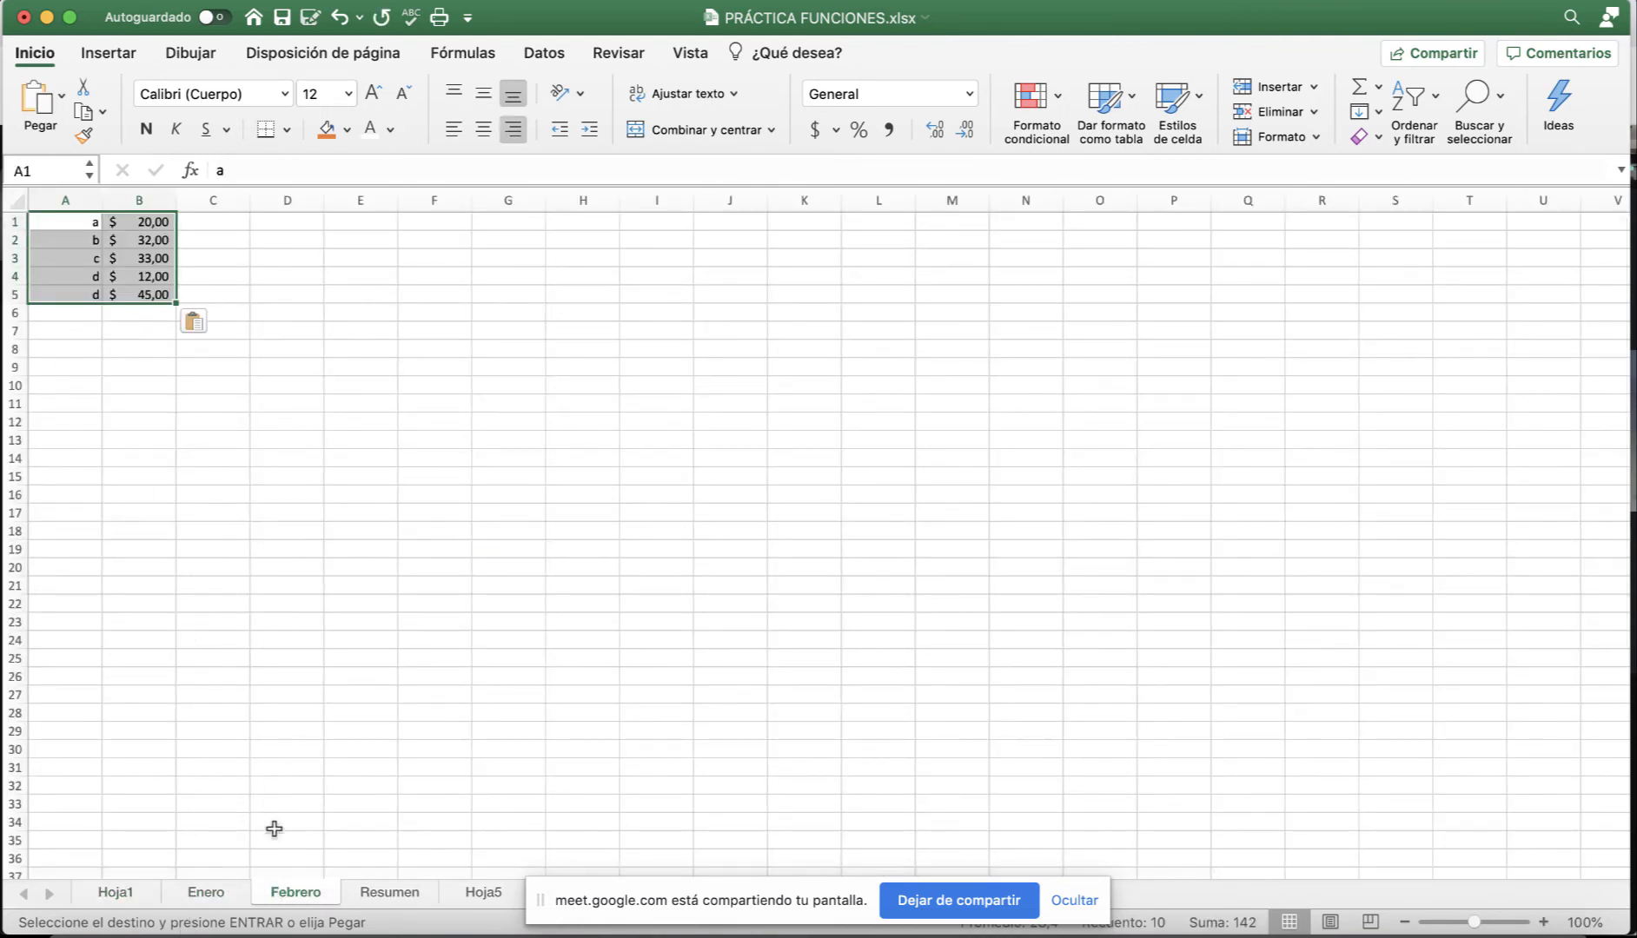
left_click(217, 891)
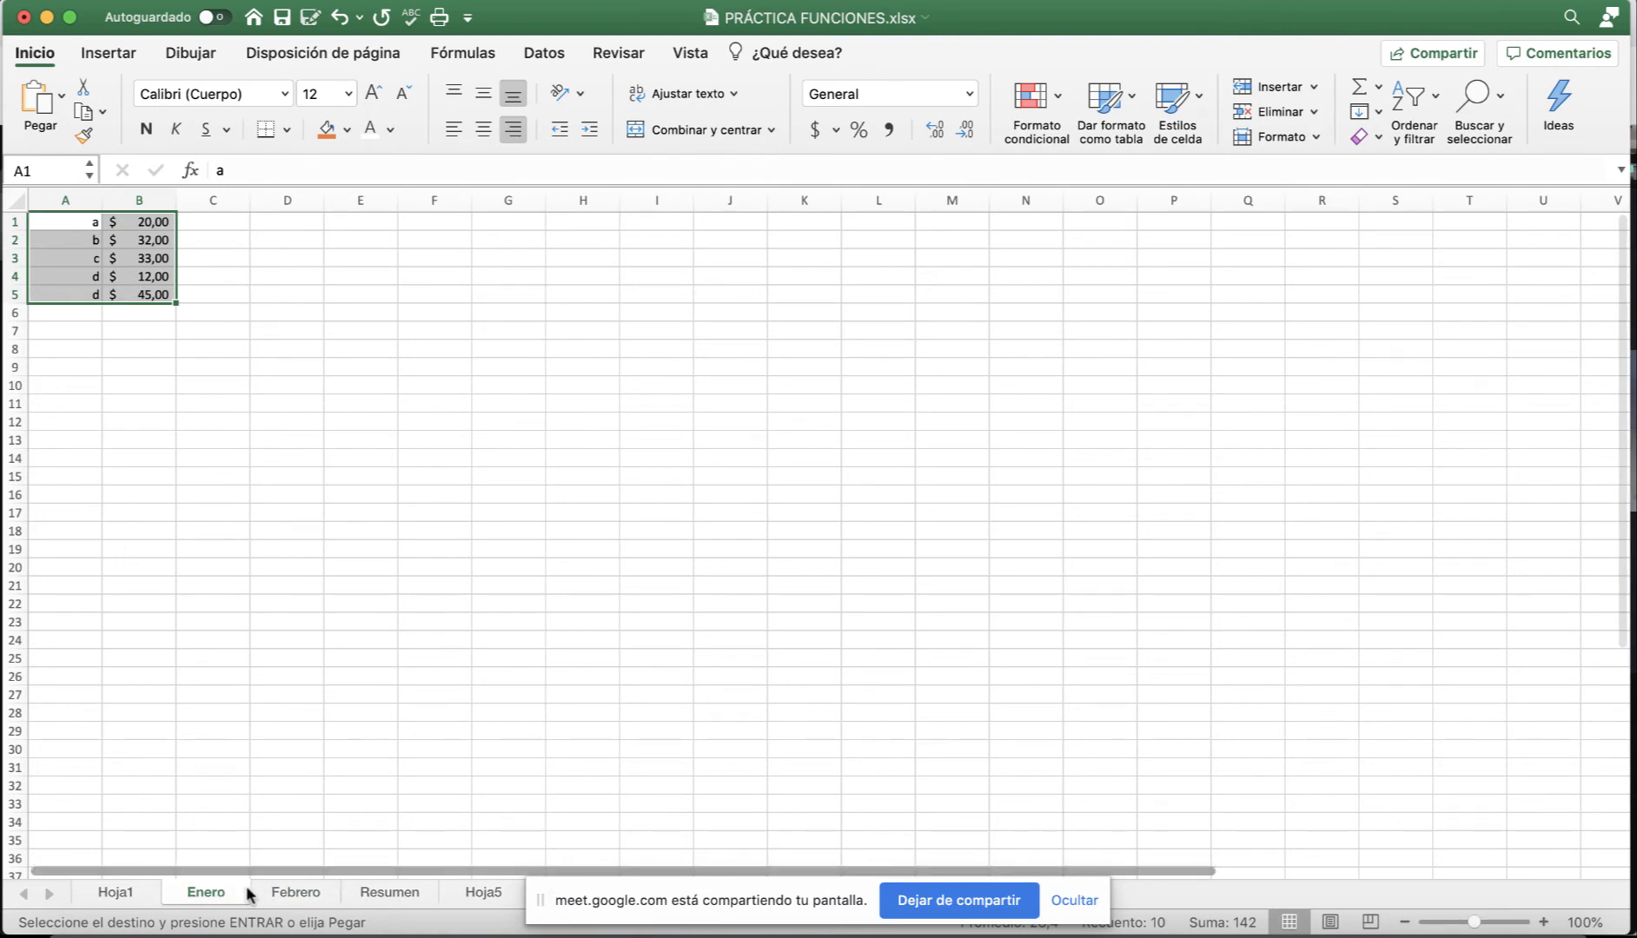
left_click(296, 892)
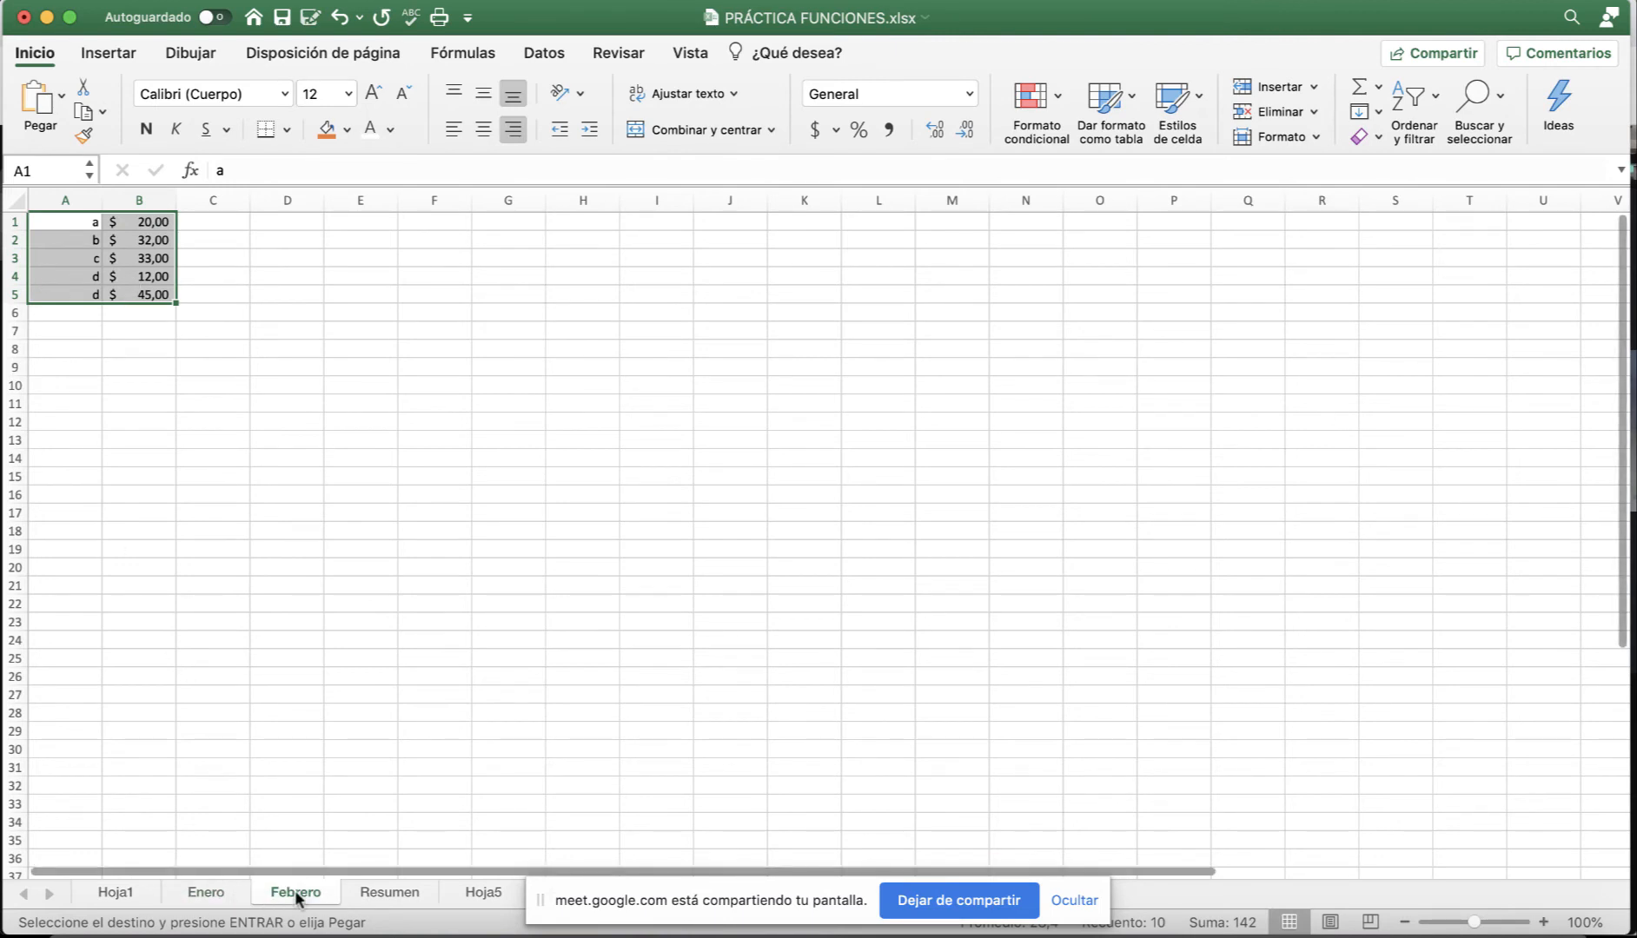
Paste the data into Resumen and clear its prices in B1:B5, keeping the letters.
left_click(370, 893)
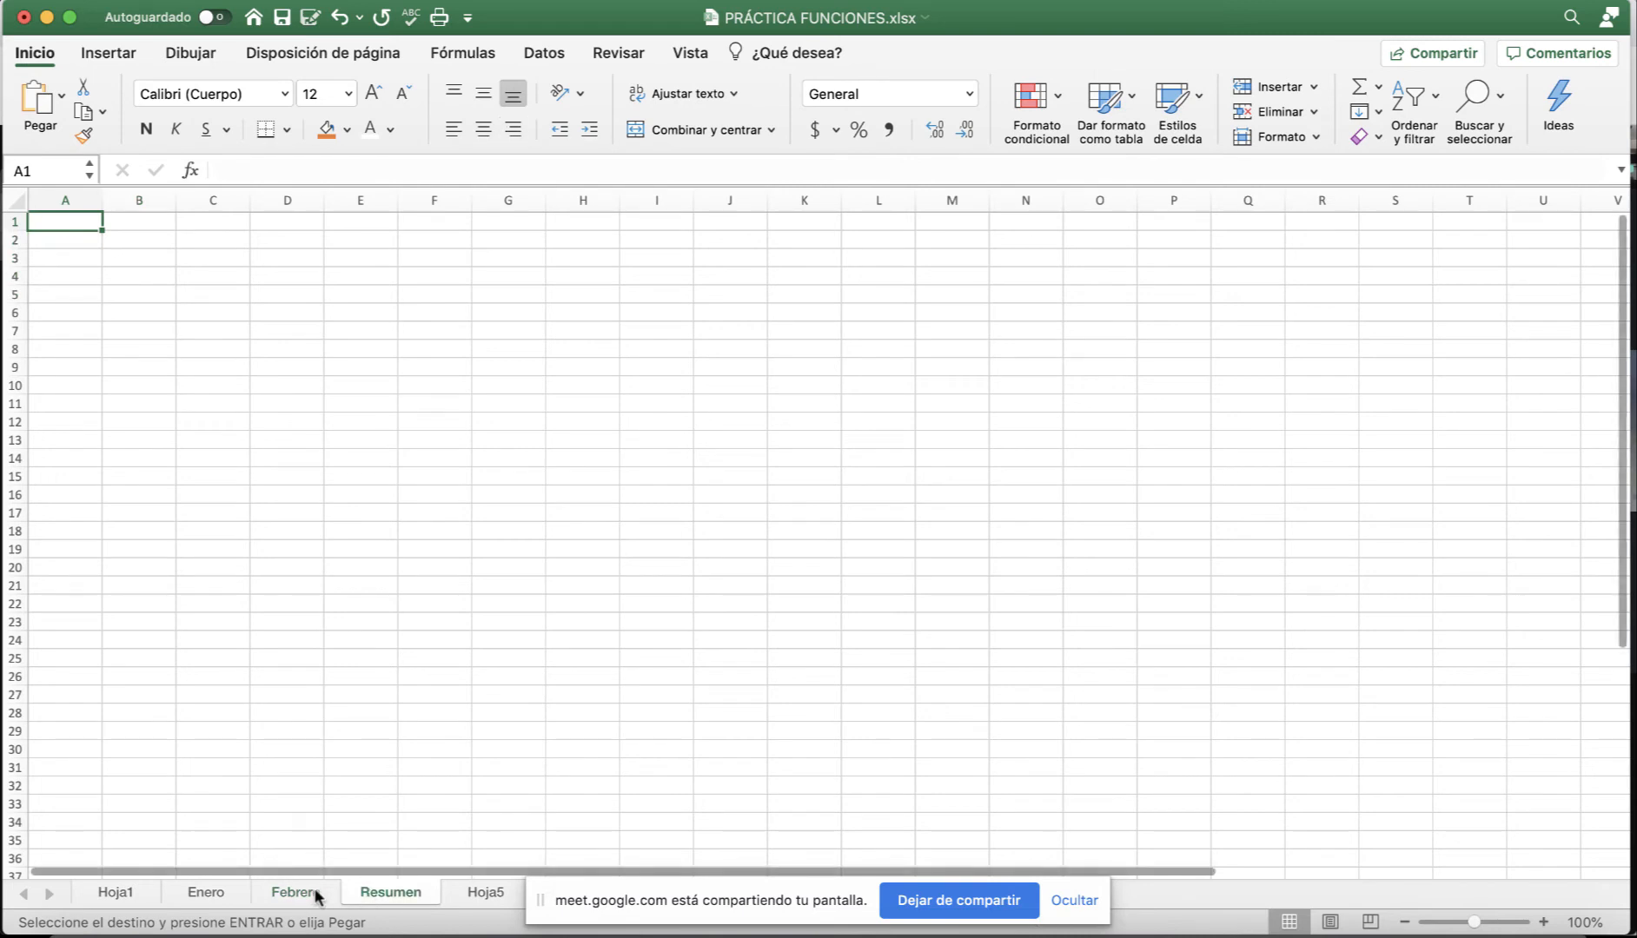
left_click(228, 899)
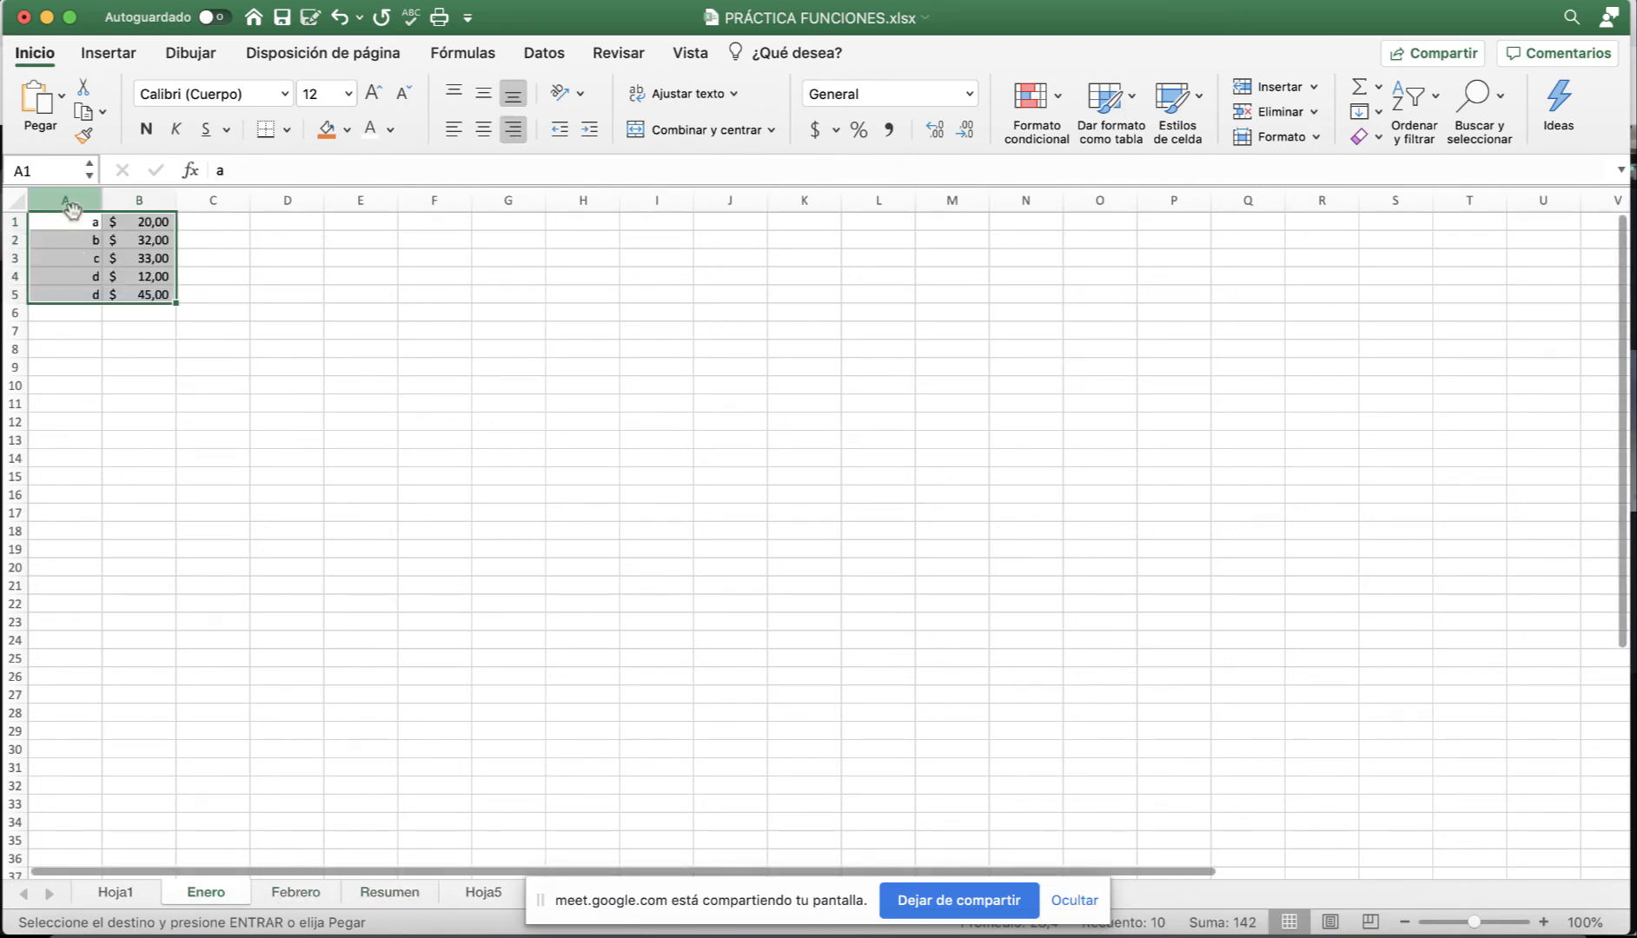
left_click(376, 892)
key("super+v")
left_click_drag(139, 223, 158, 311)
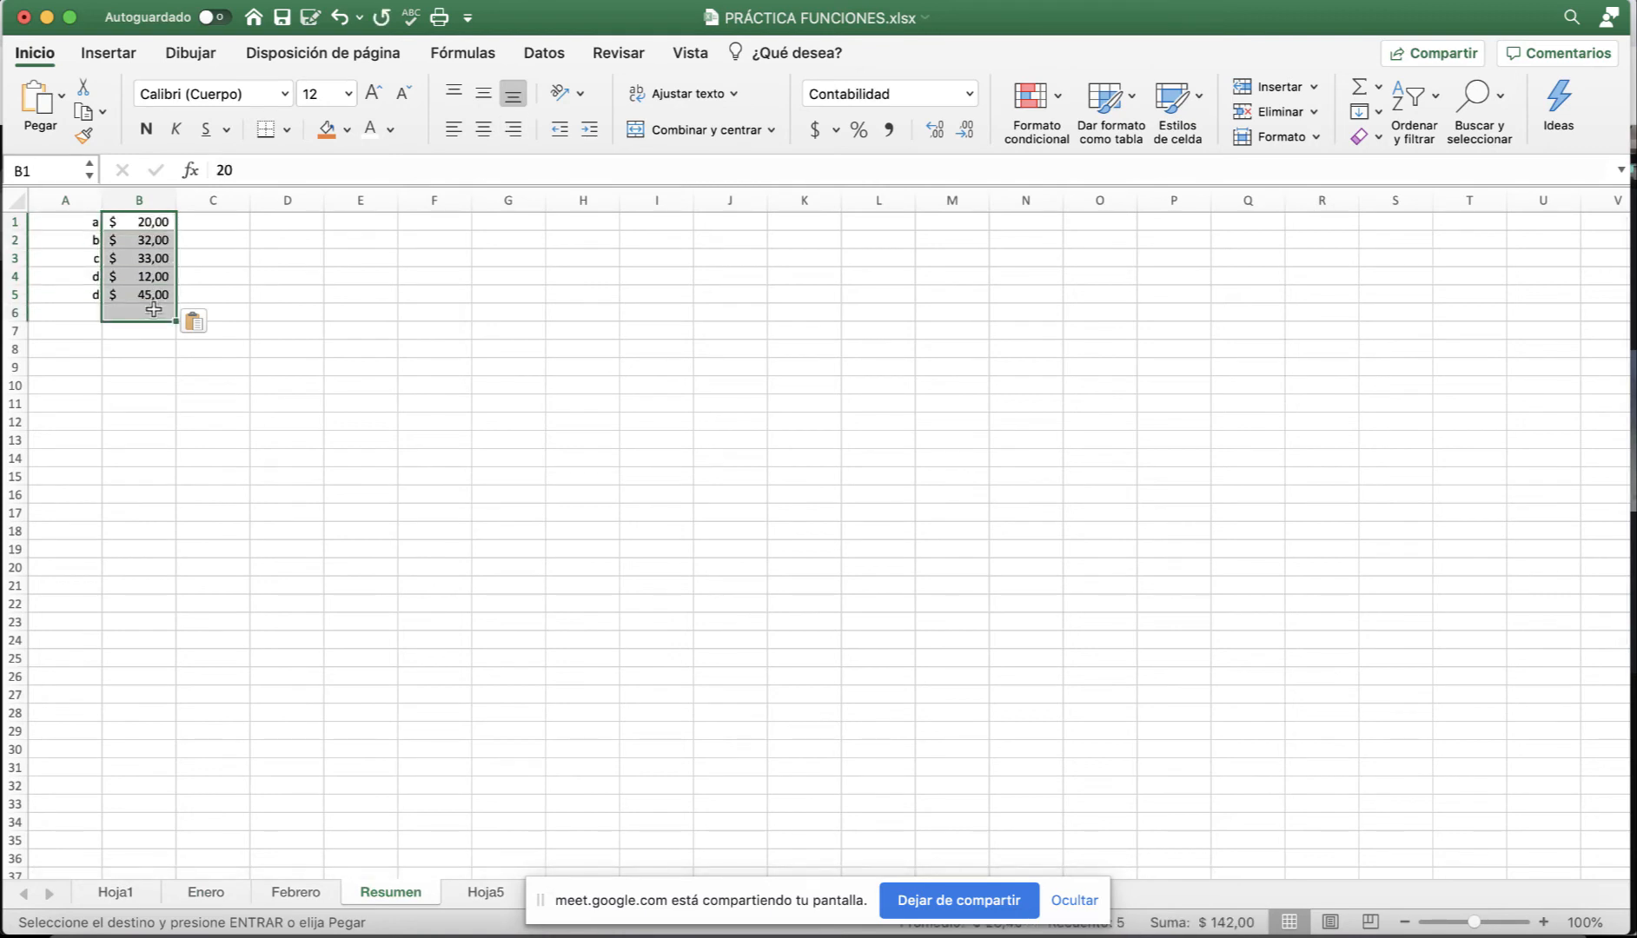
key("Delete")
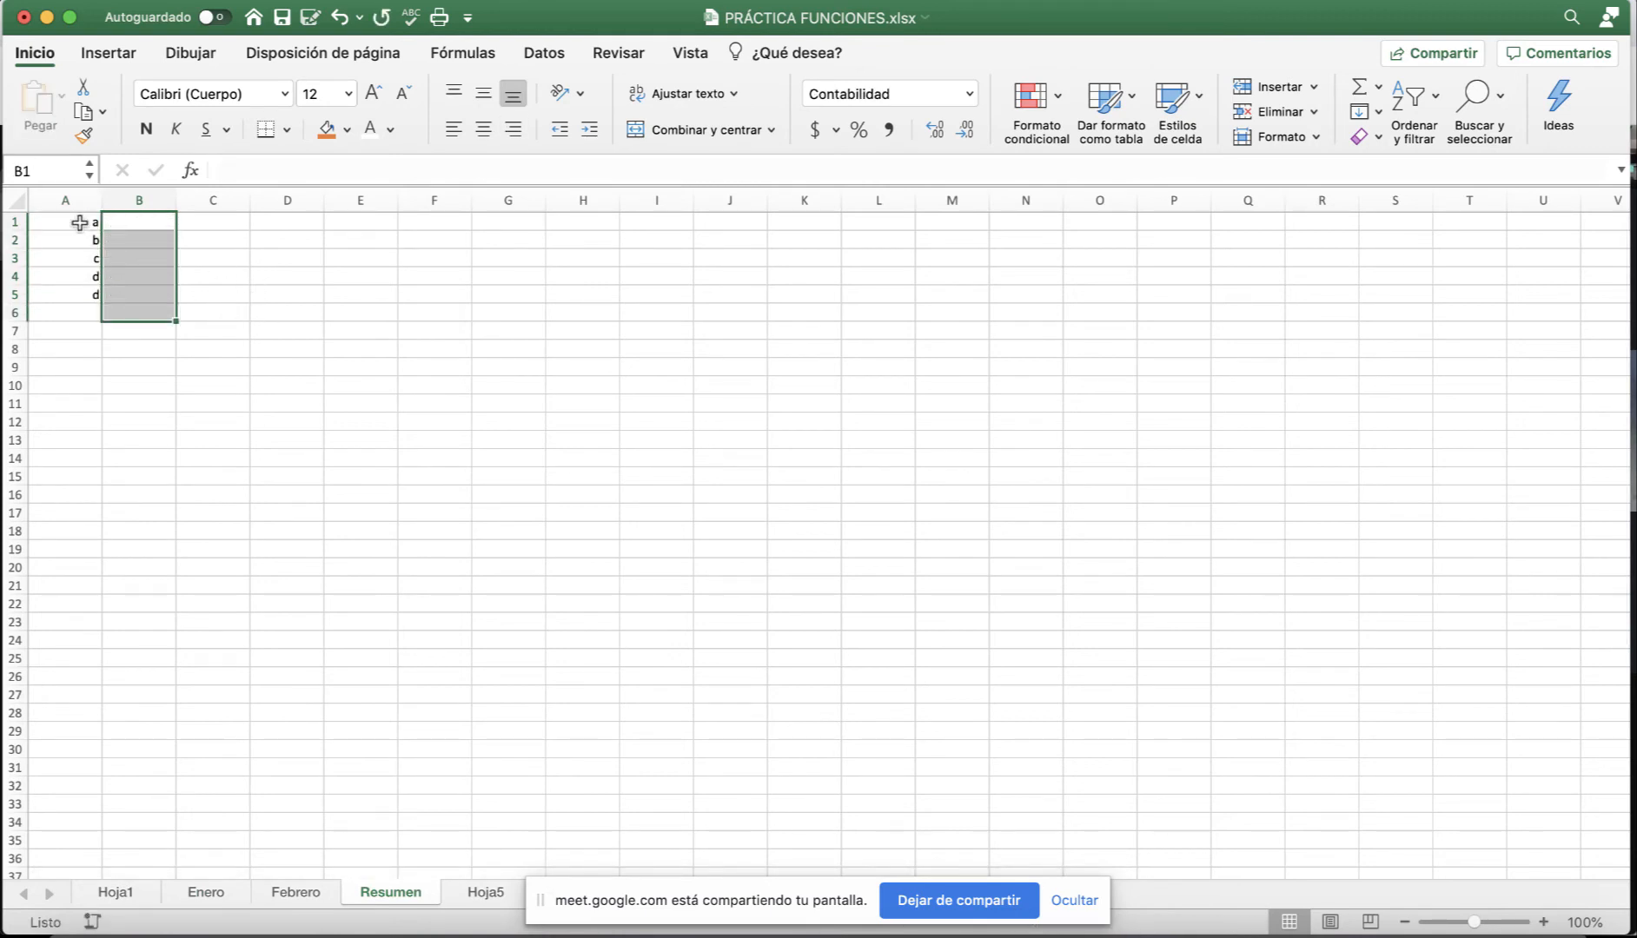
Start a new formula in Resumen's cell B1.
left_click(121, 228)
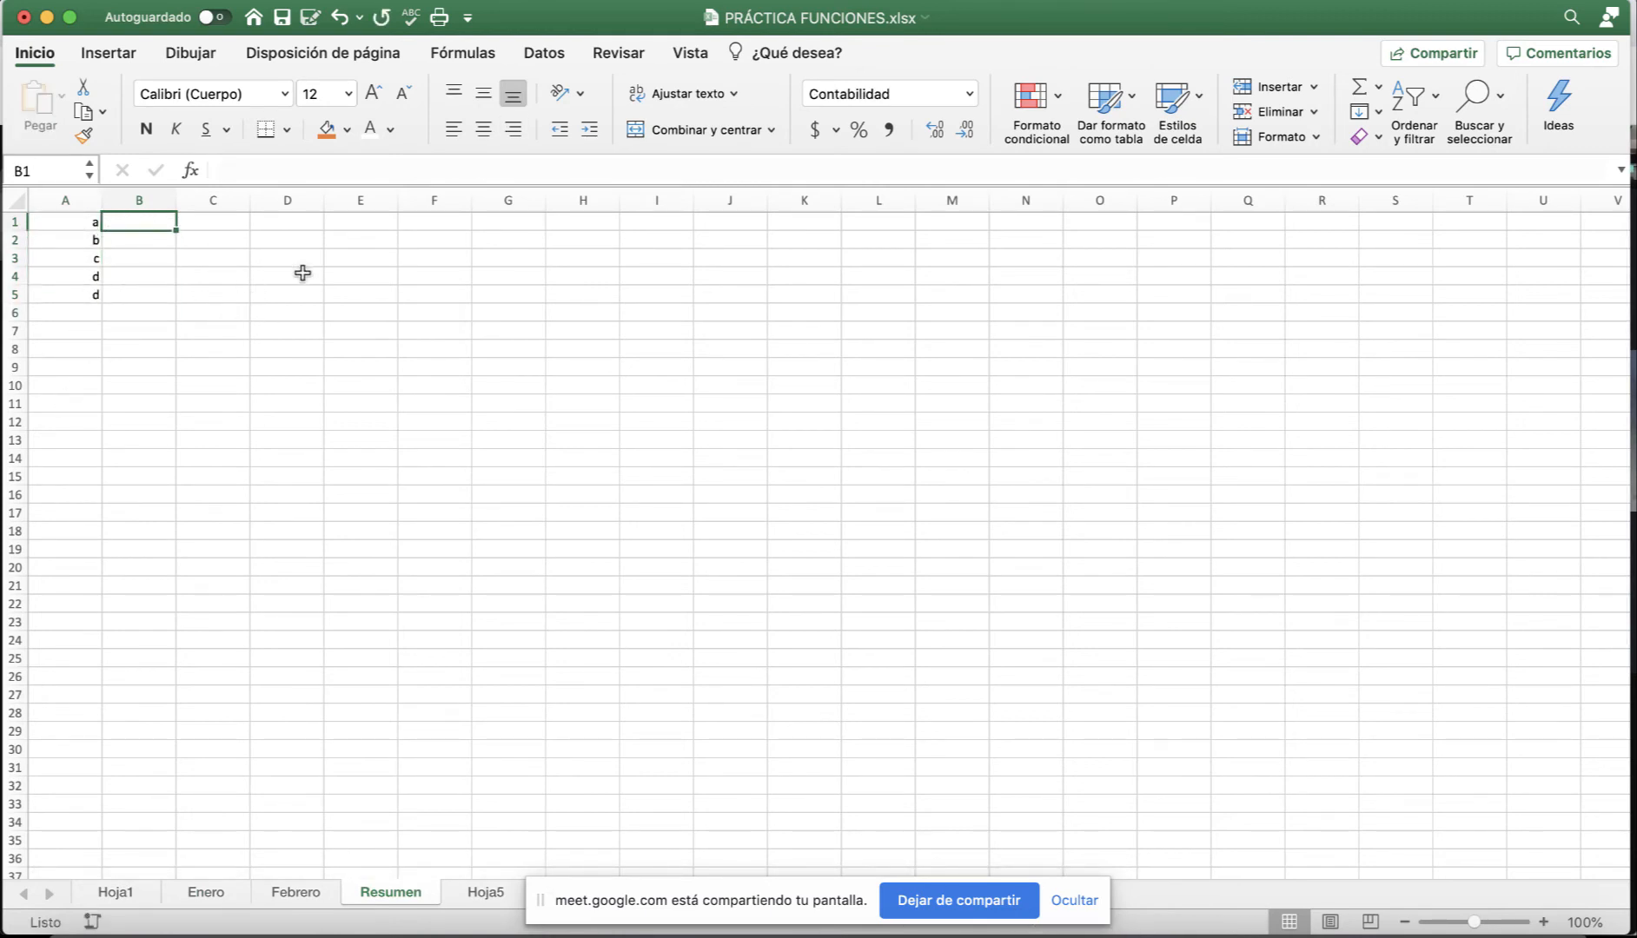
scroll(303, 287, "down", 1)
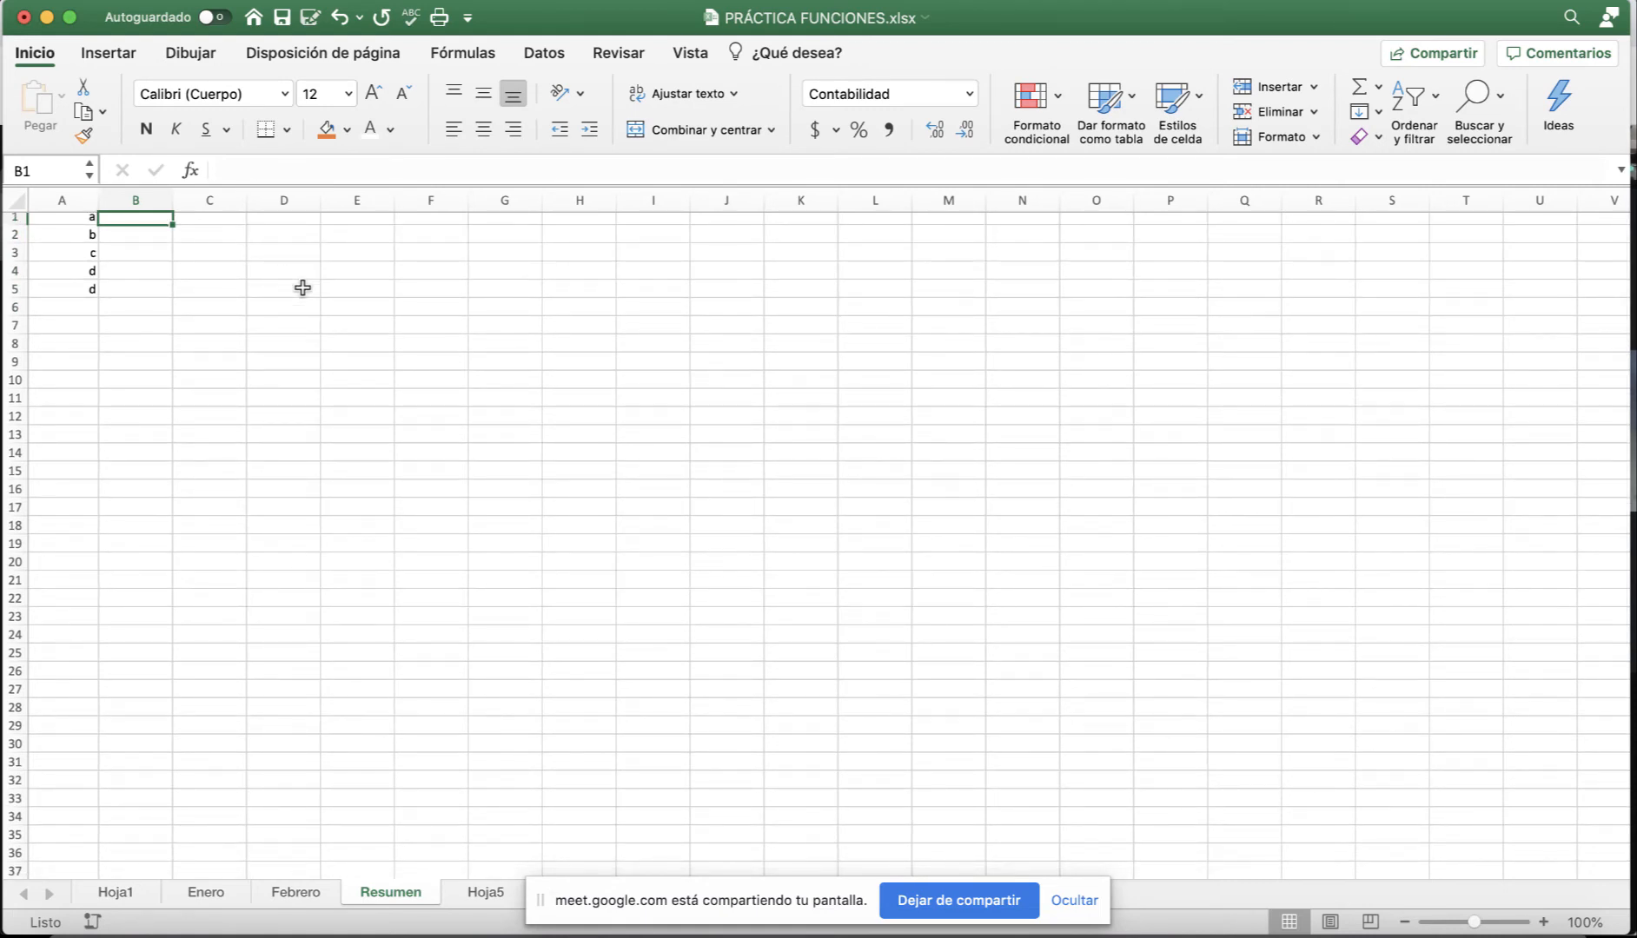
type("=")
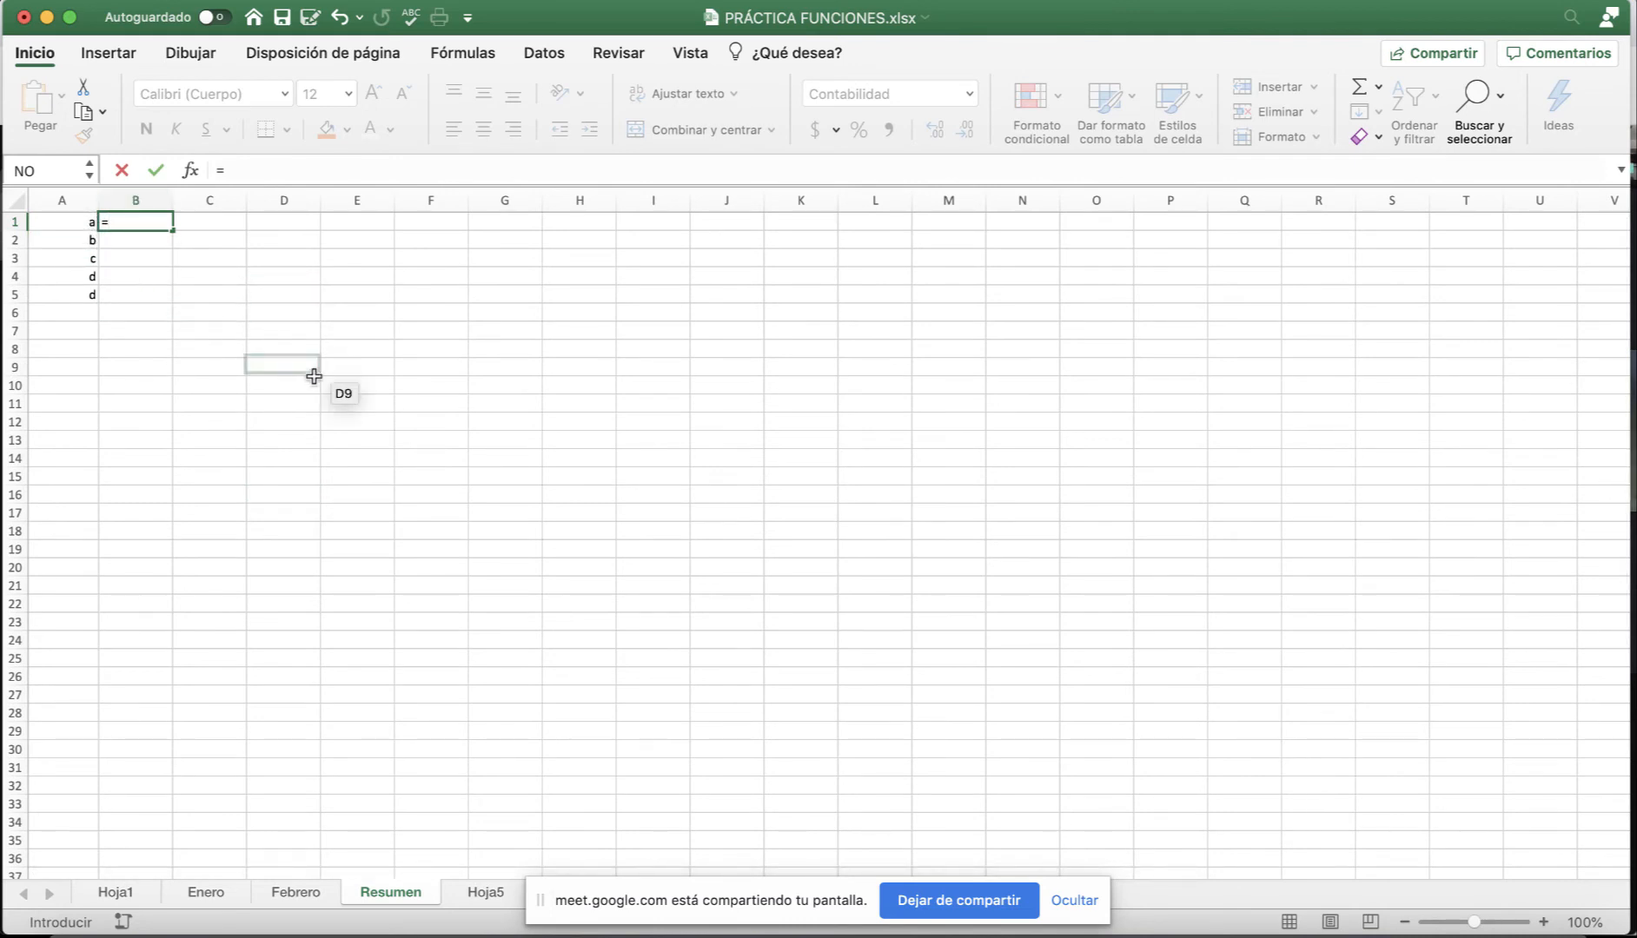
Abandon the unfinished cross-sheet formula in Resumen B1.
left_click(219, 897)
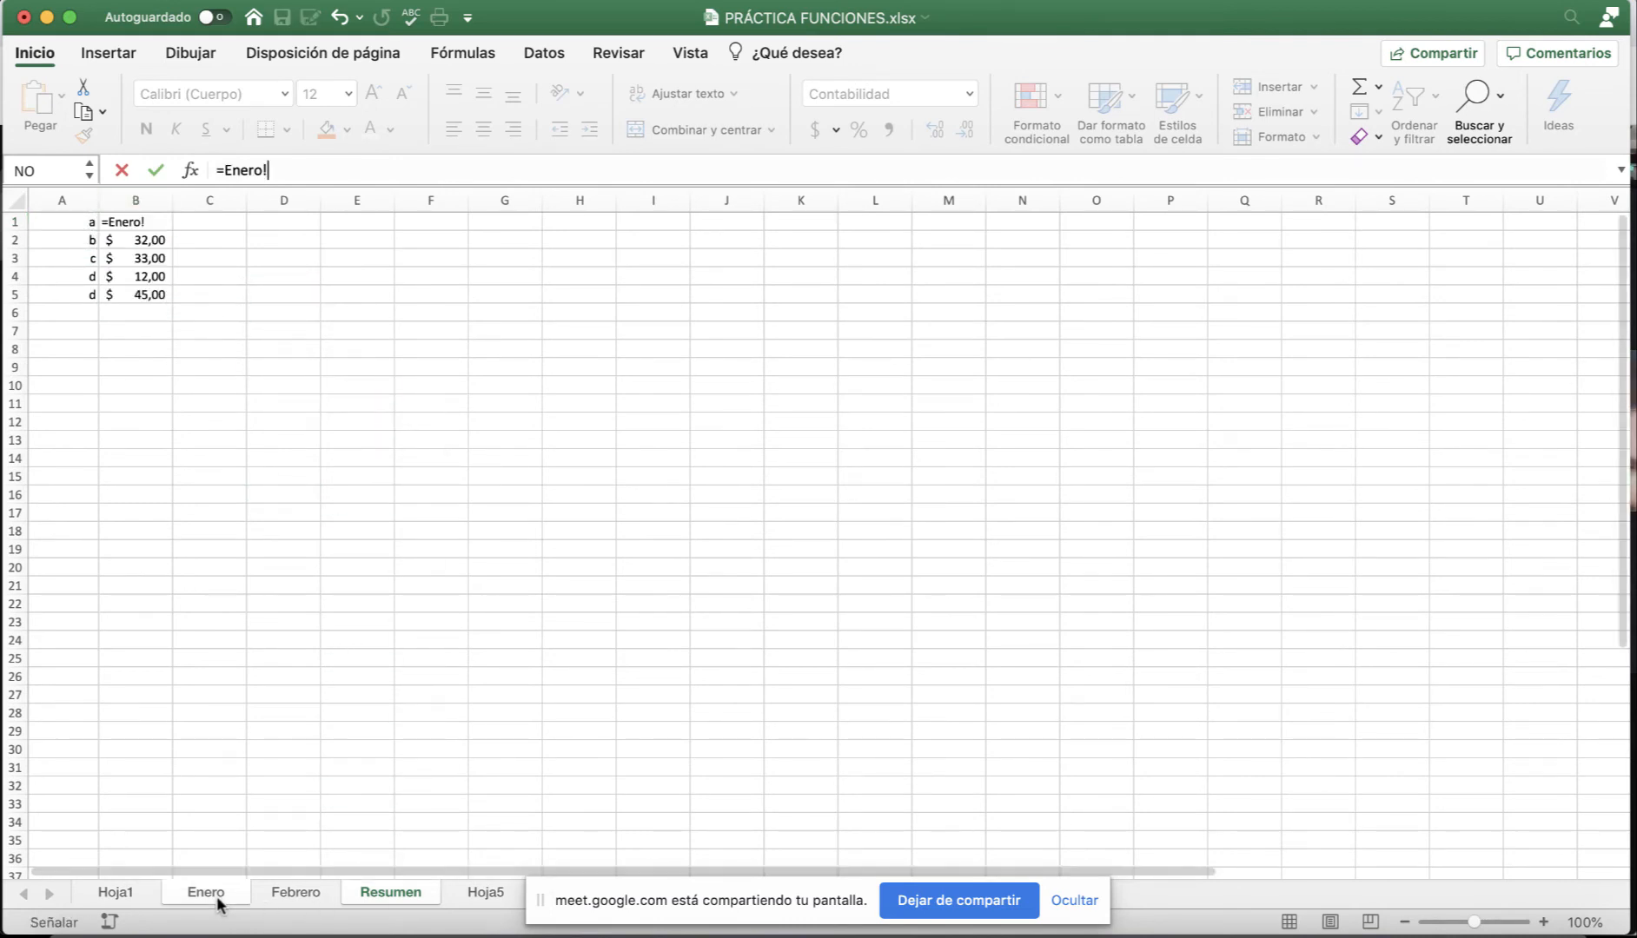
left_click(153, 228)
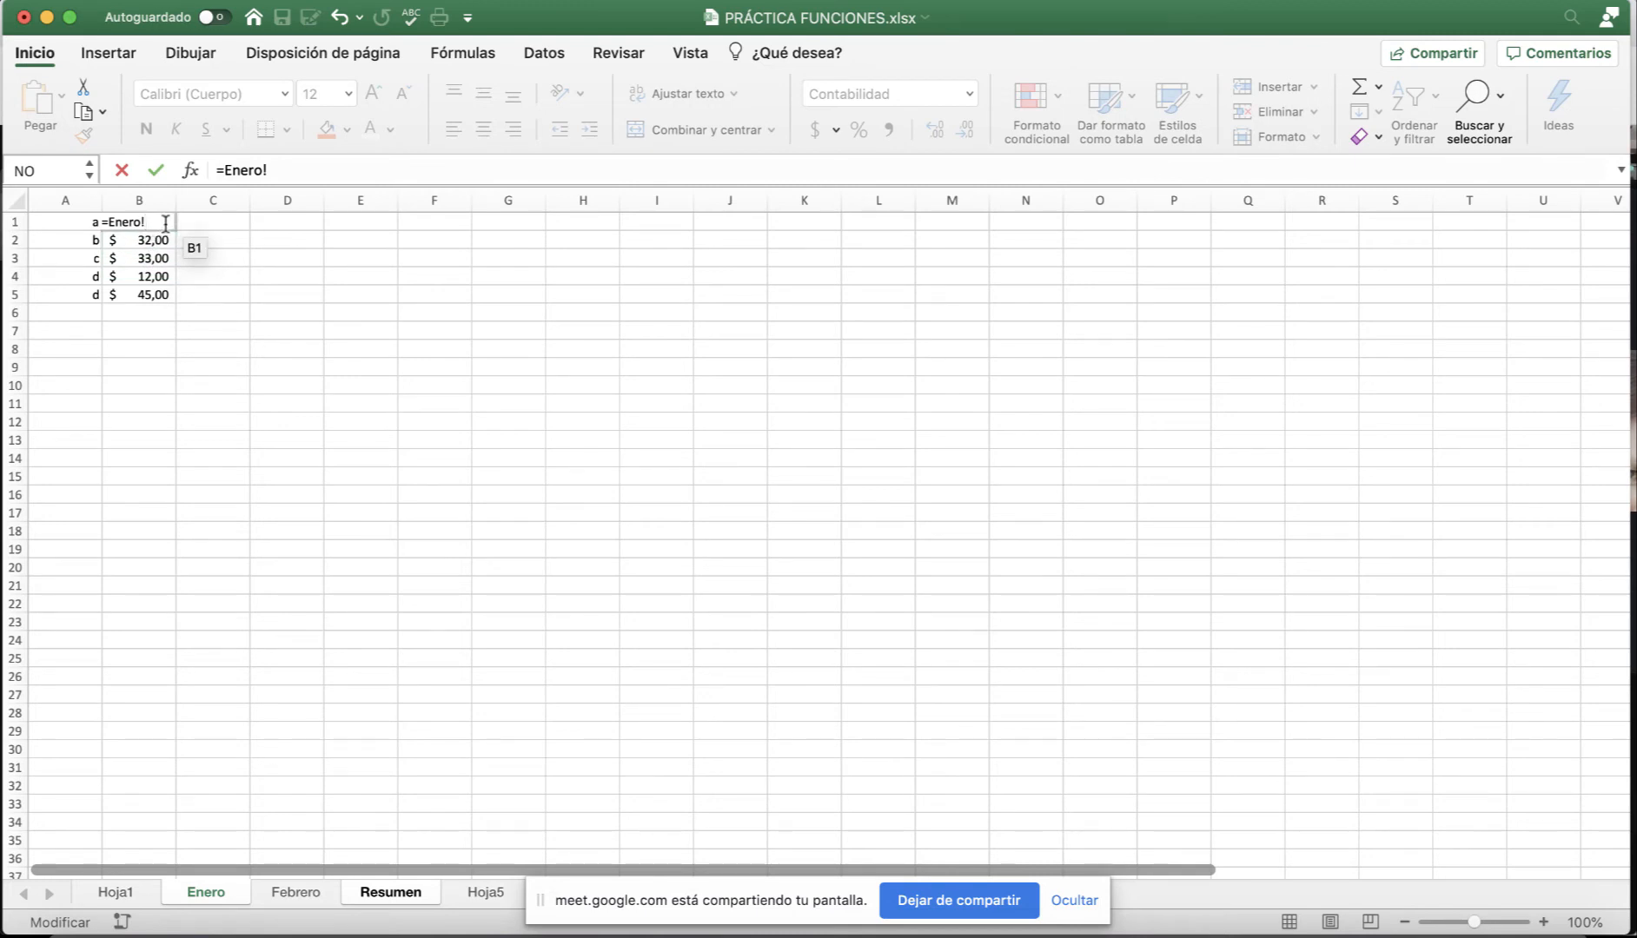
key("Escape")
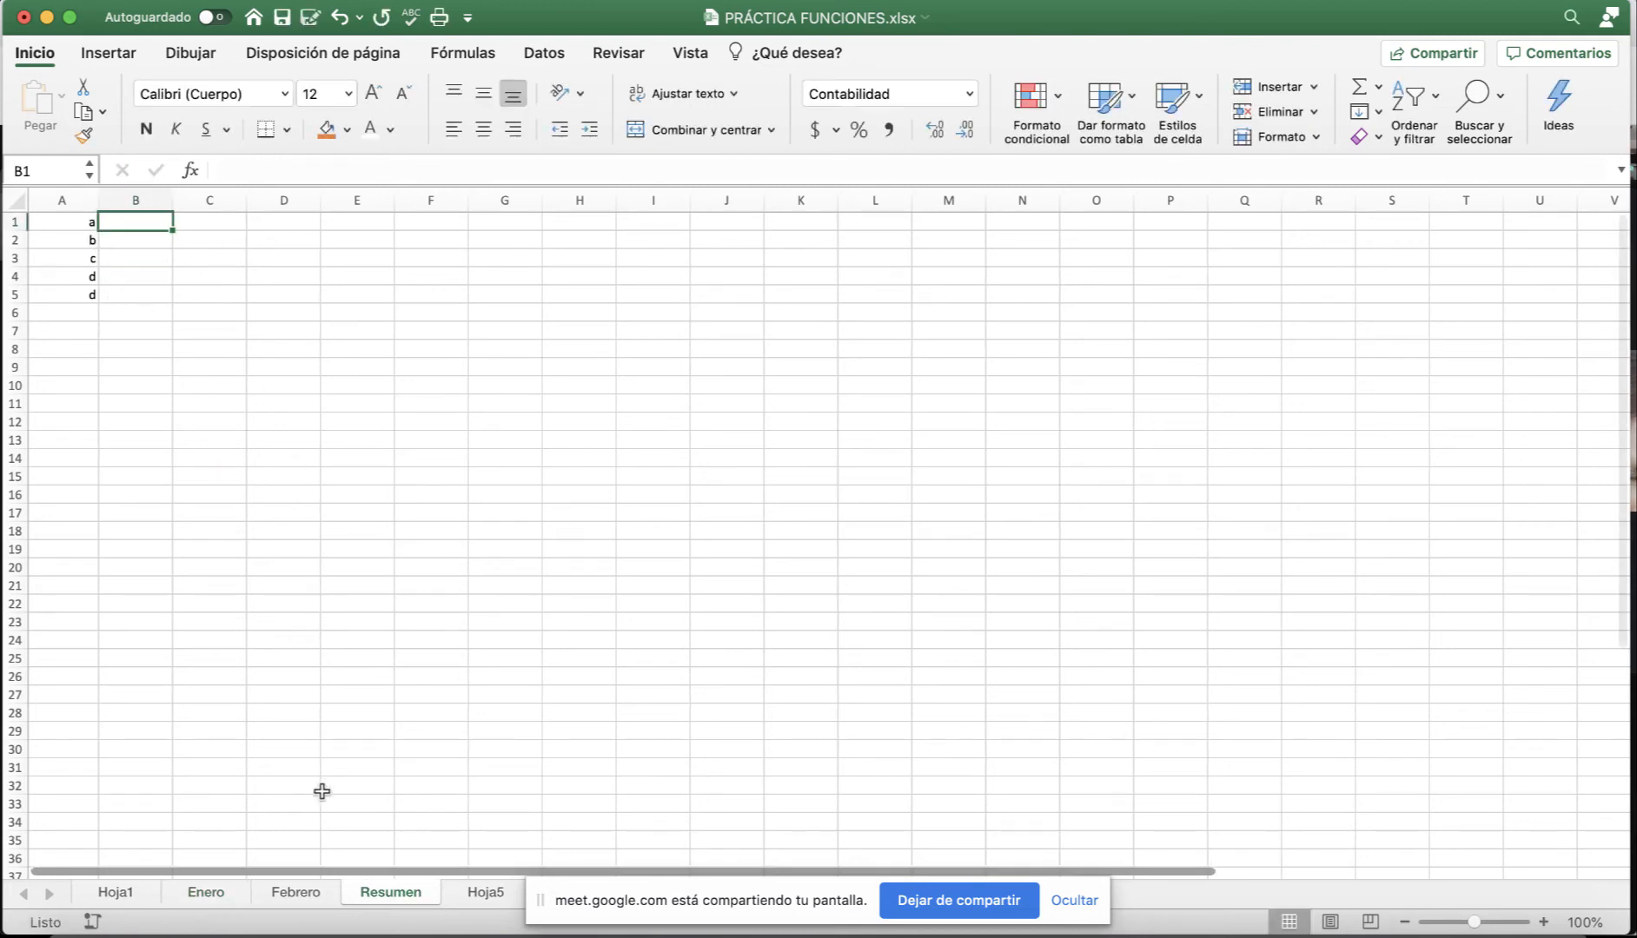
Move Febrero's data down to A2:B6 to match Enero, then begin a formula in Resumen B1.
left_click(209, 893)
left_click_drag(82, 224, 131, 318)
left_click(293, 893)
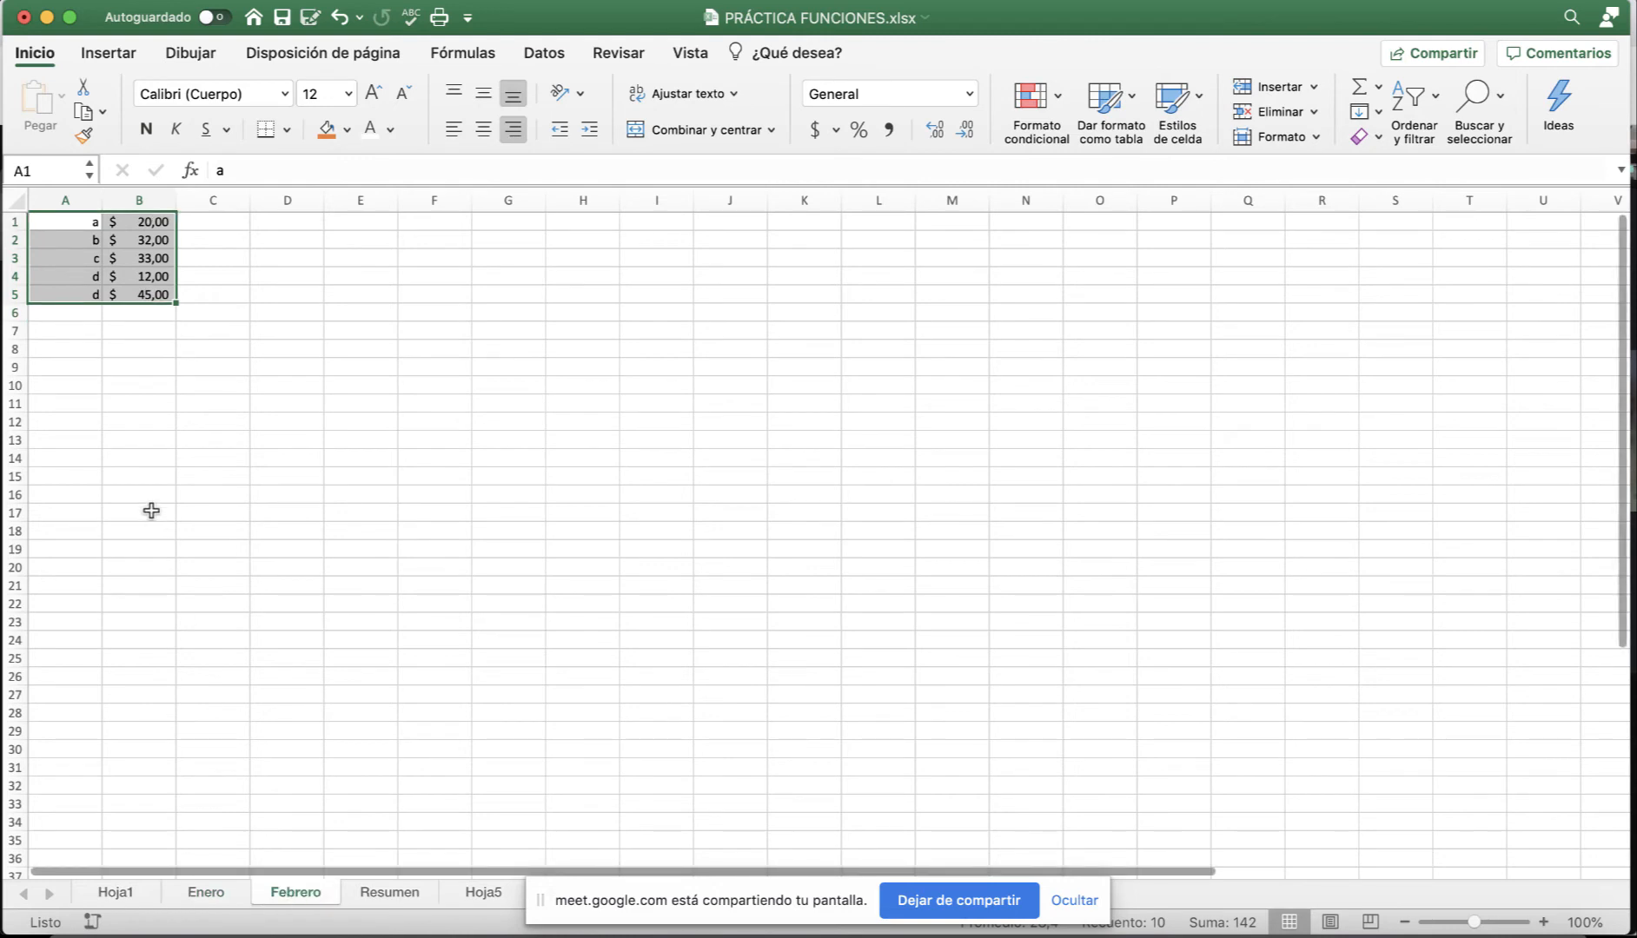
left_click_drag(78, 302, 81, 323)
left_click(413, 893)
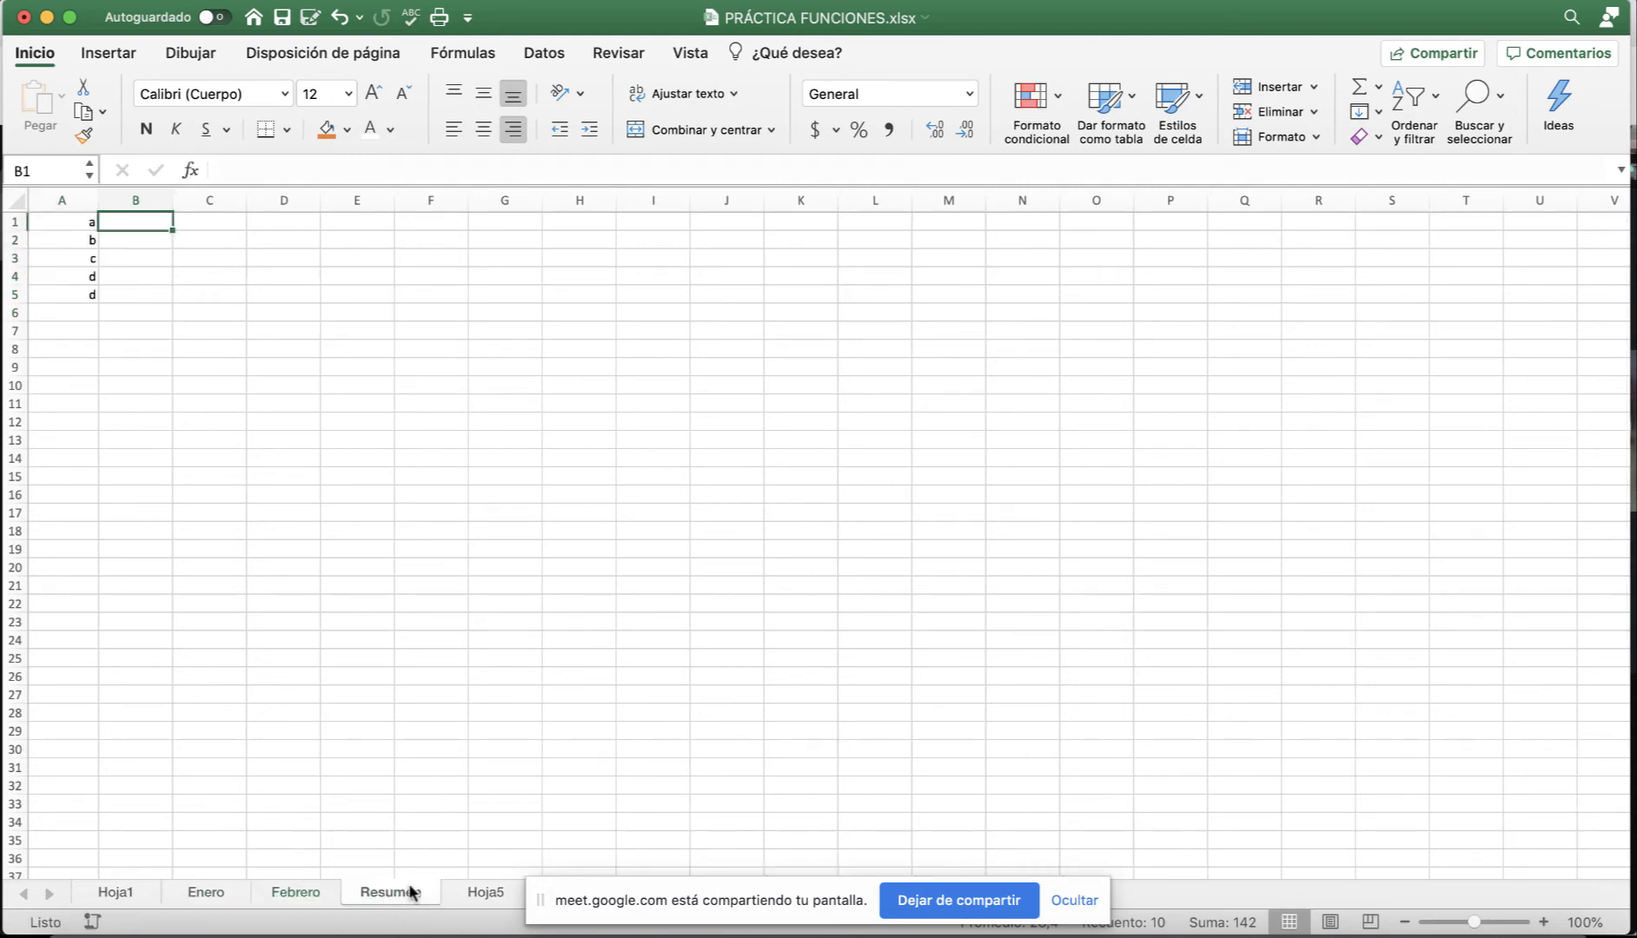
type("=")
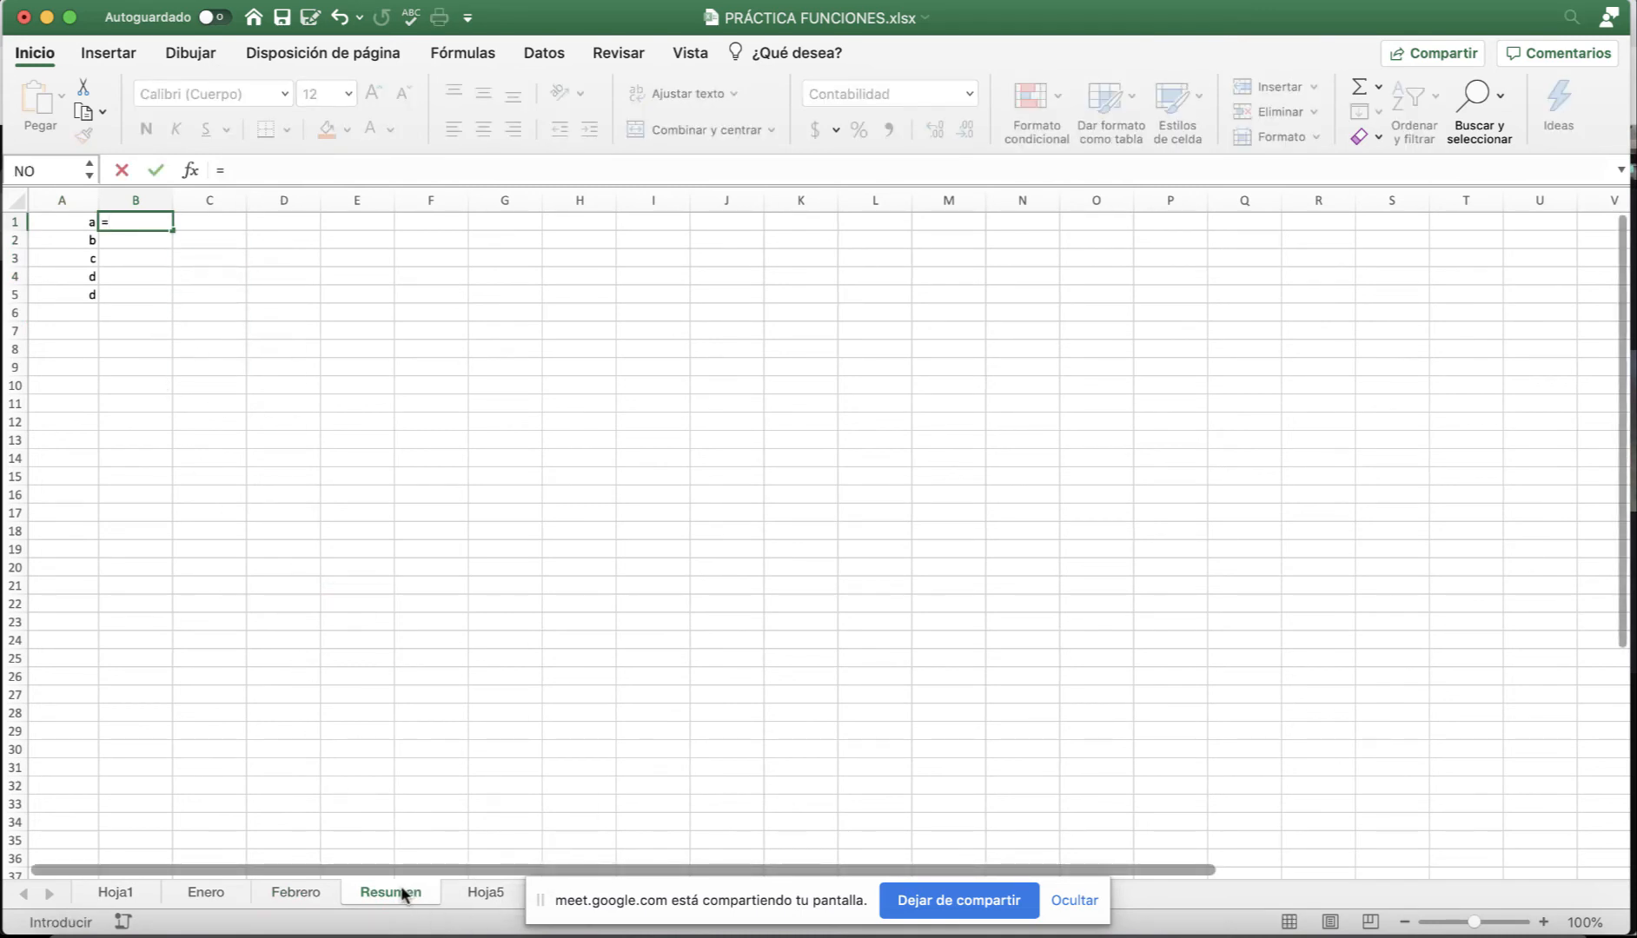
Build =Enero!B2+Febrero!B2 in Resumen's B1.
left_click(216, 895)
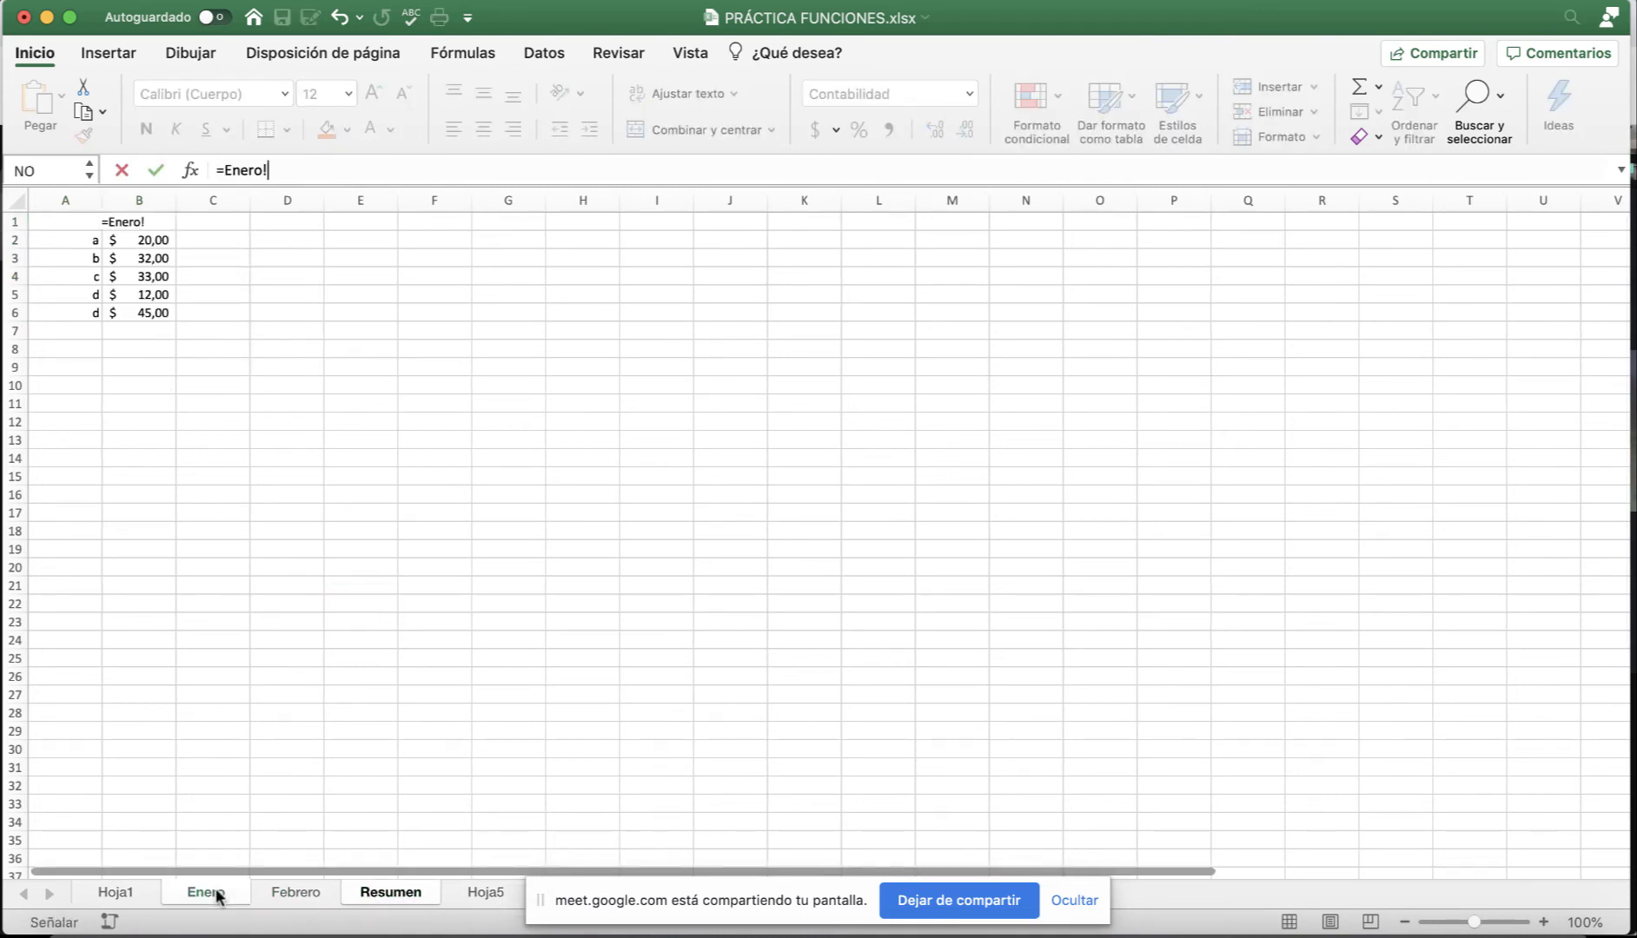
left_click(140, 240)
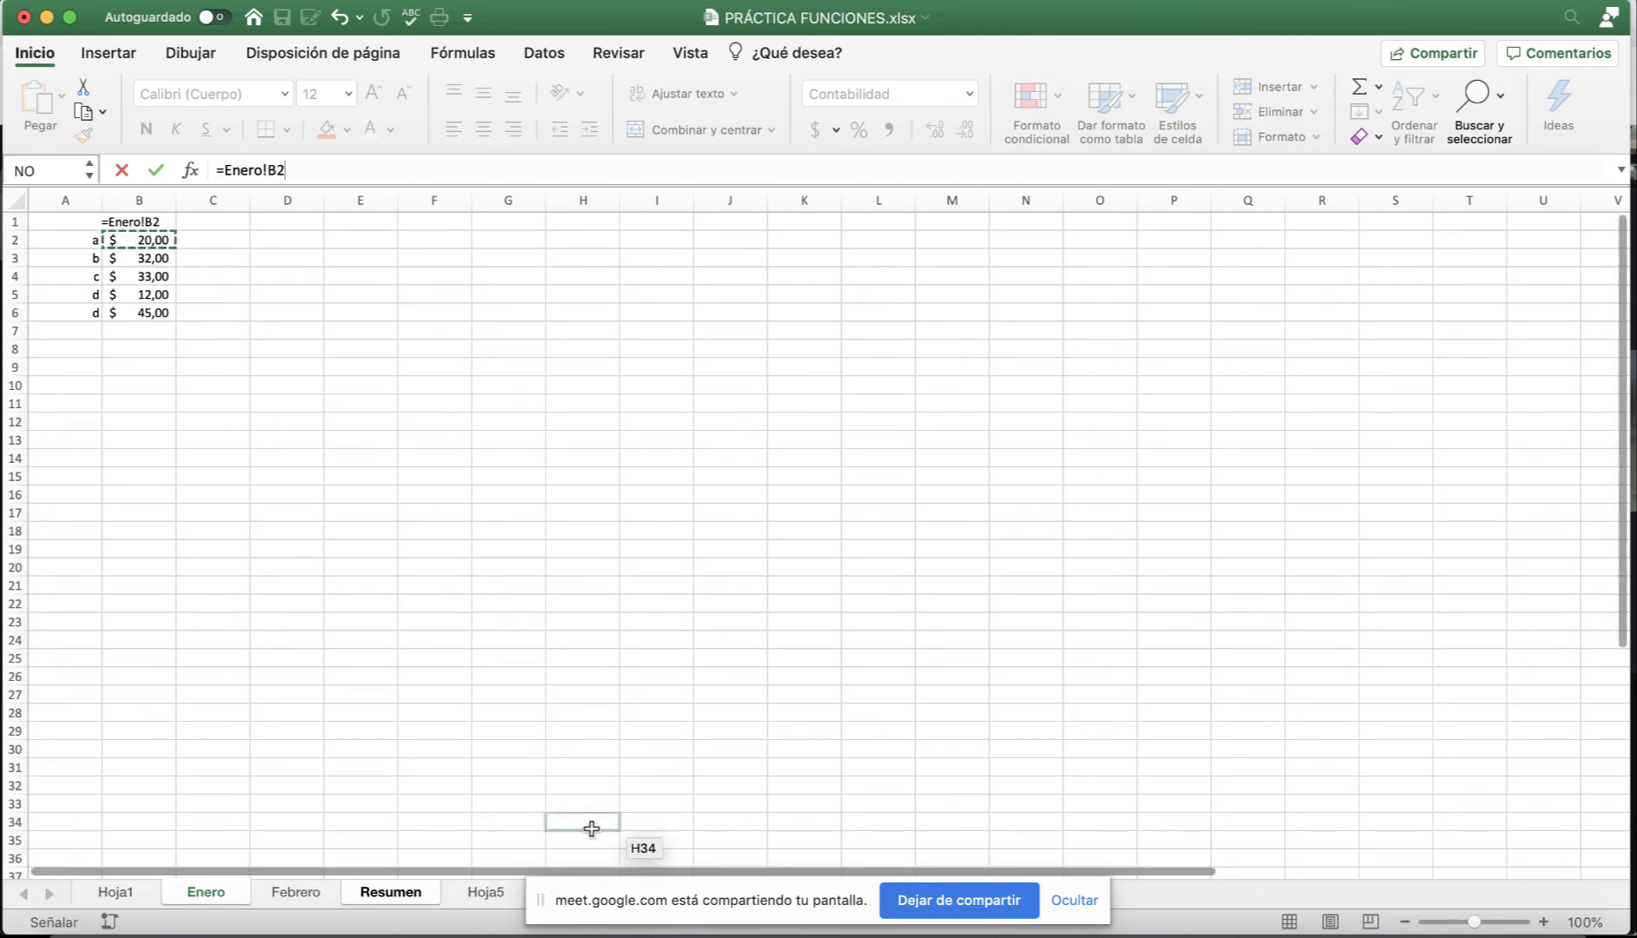
type("+")
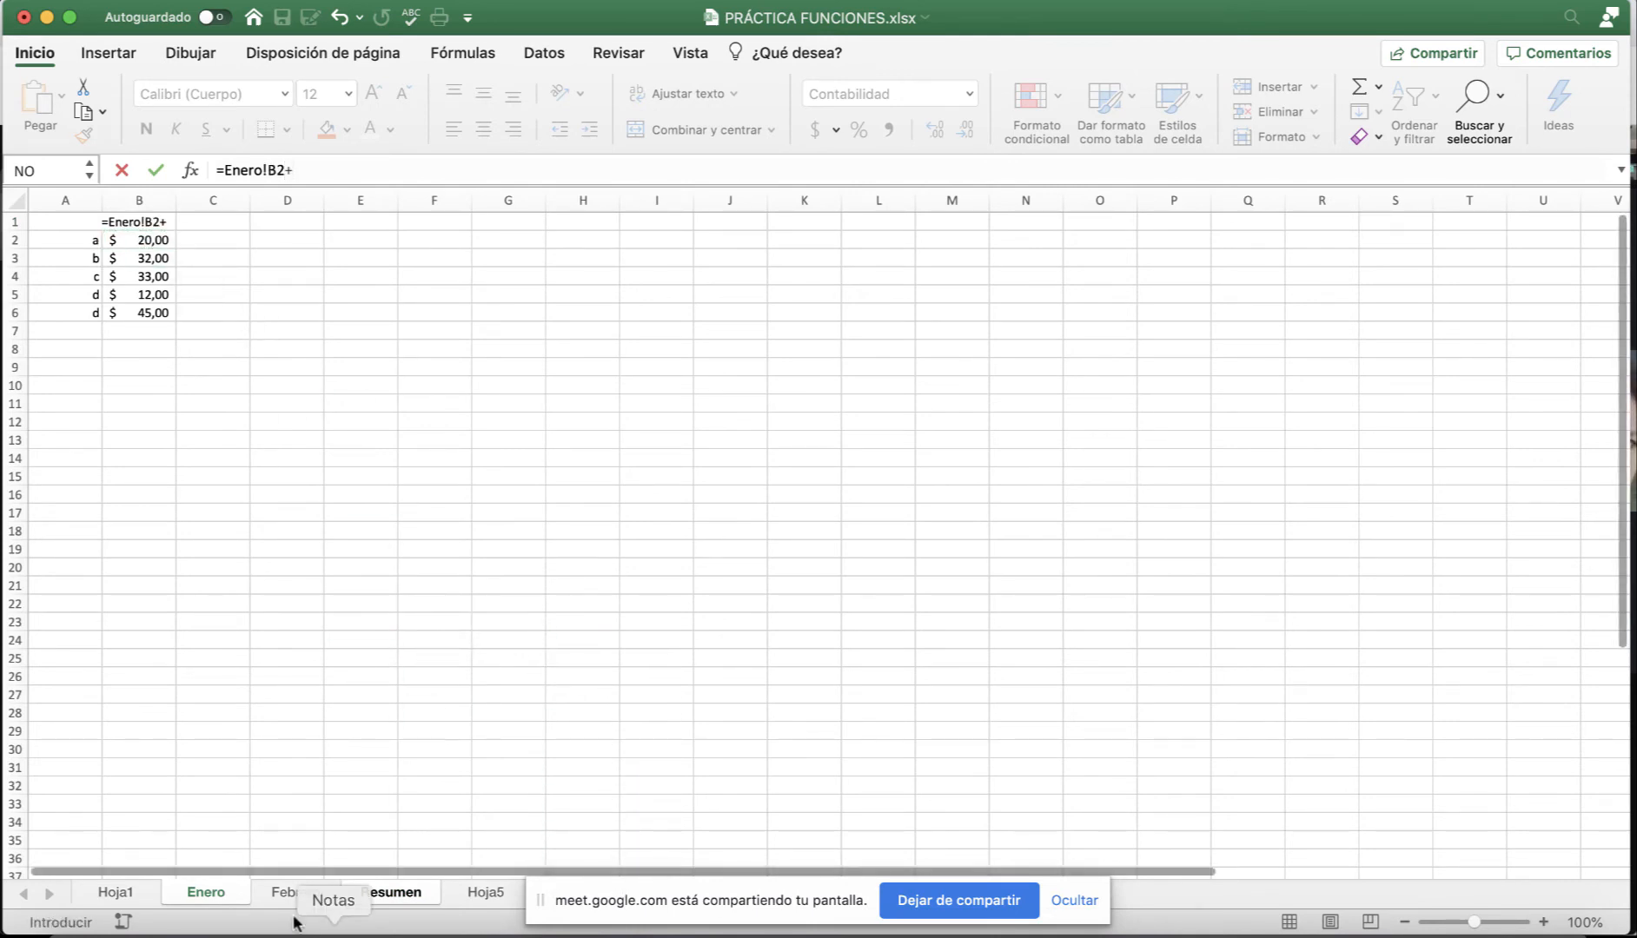
left_click(287, 895)
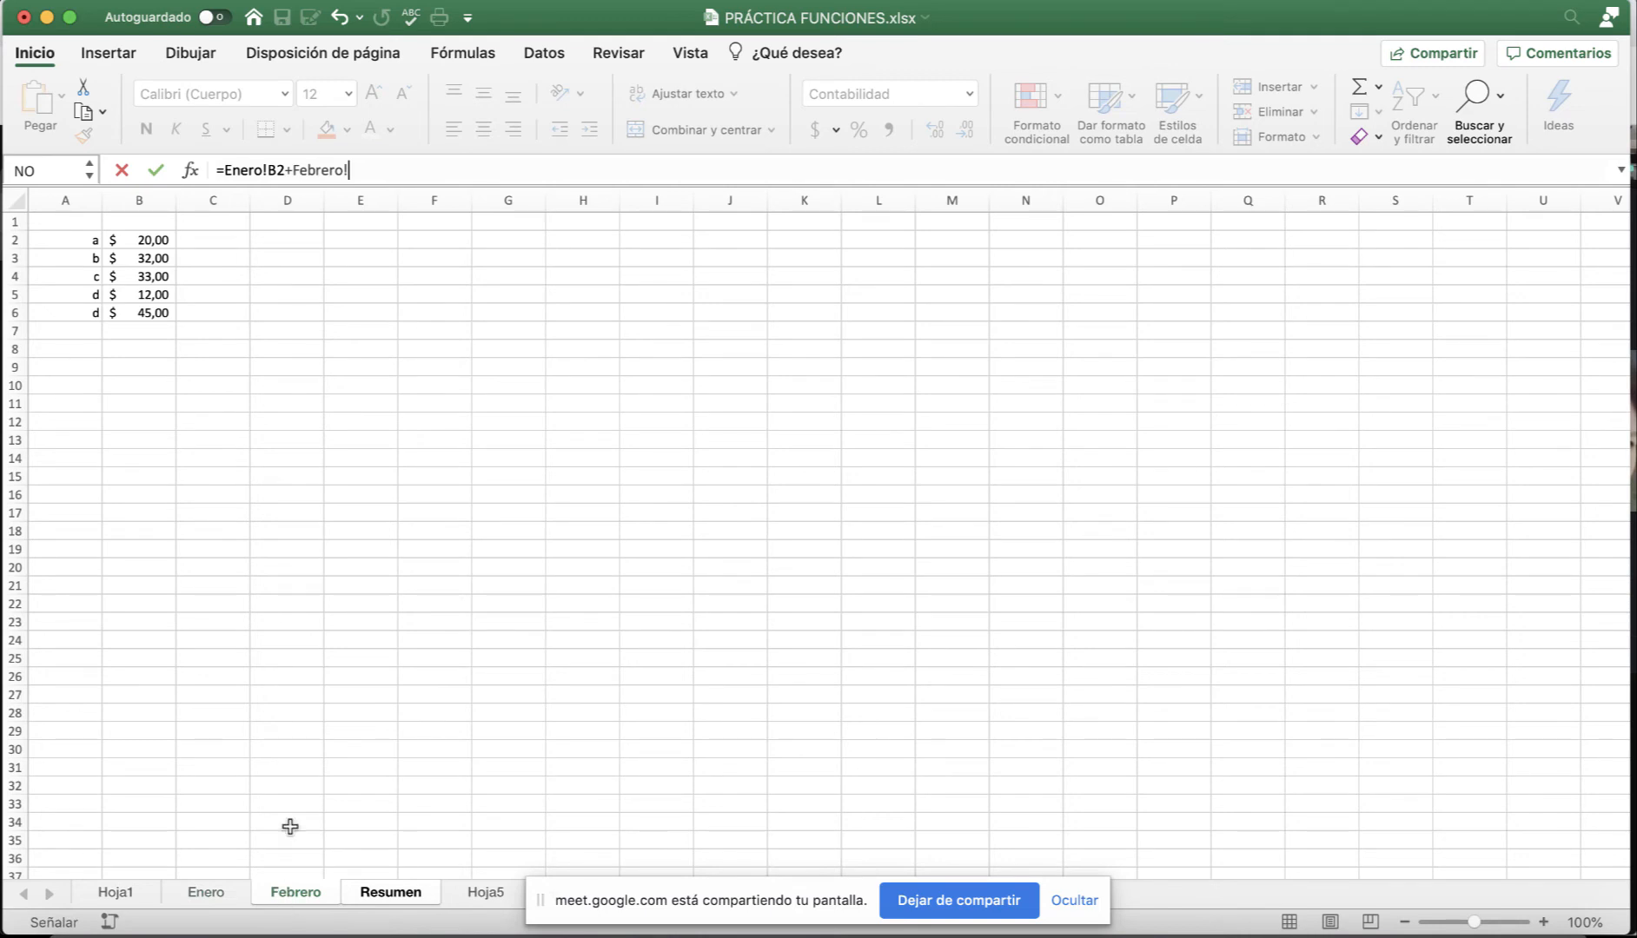
left_click(128, 241)
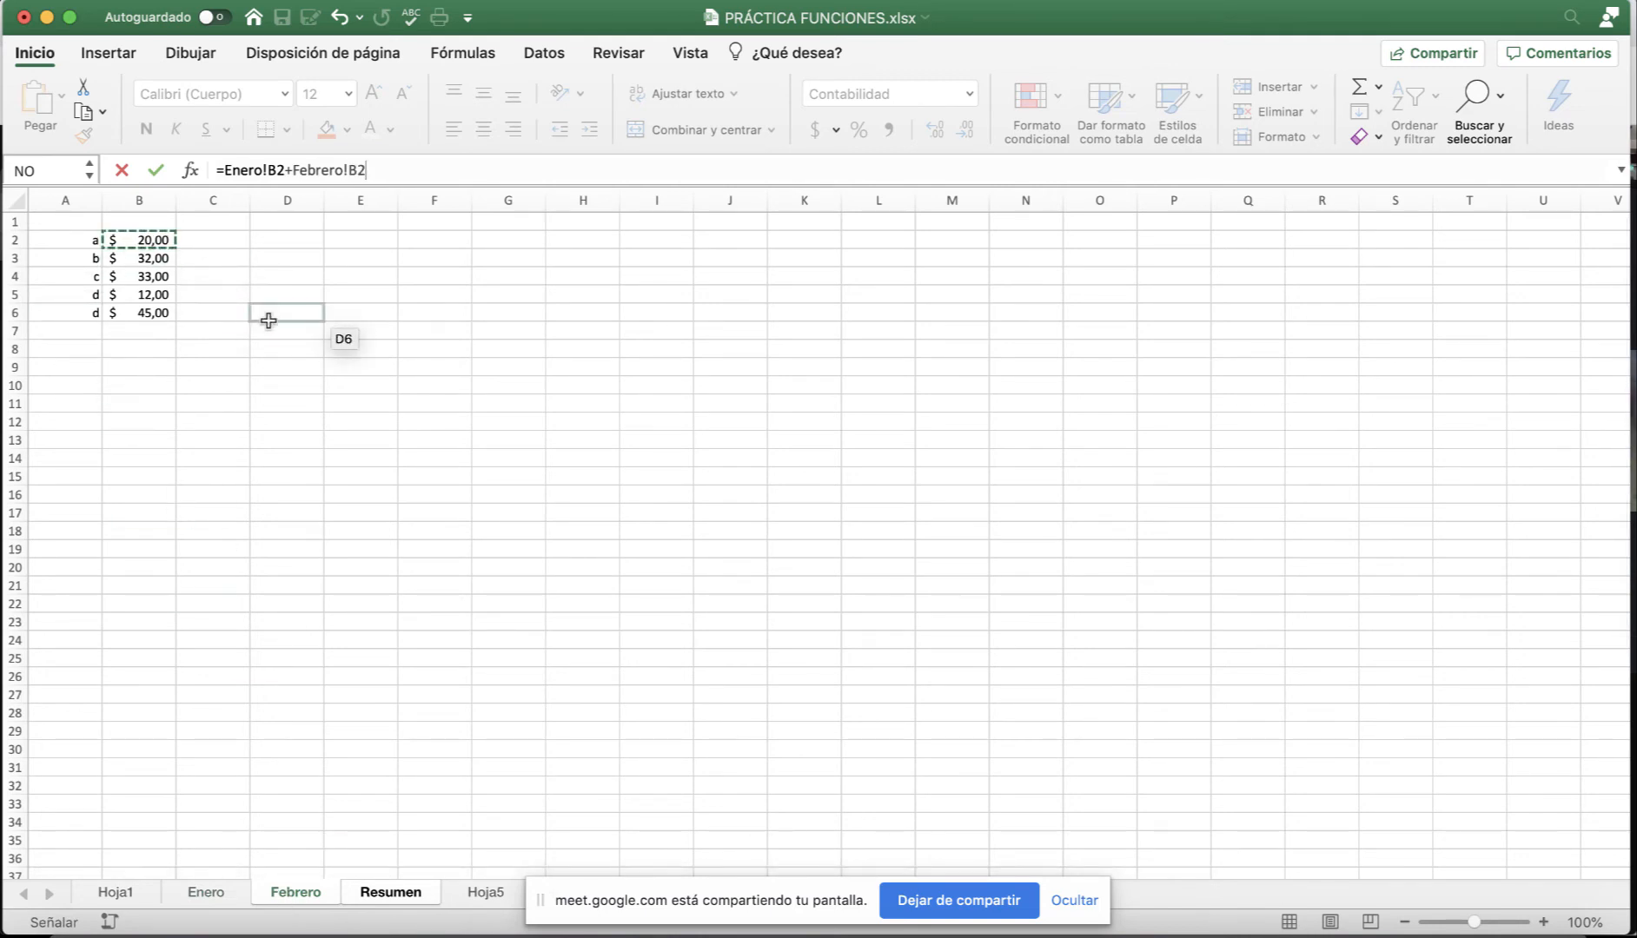
key("Return")
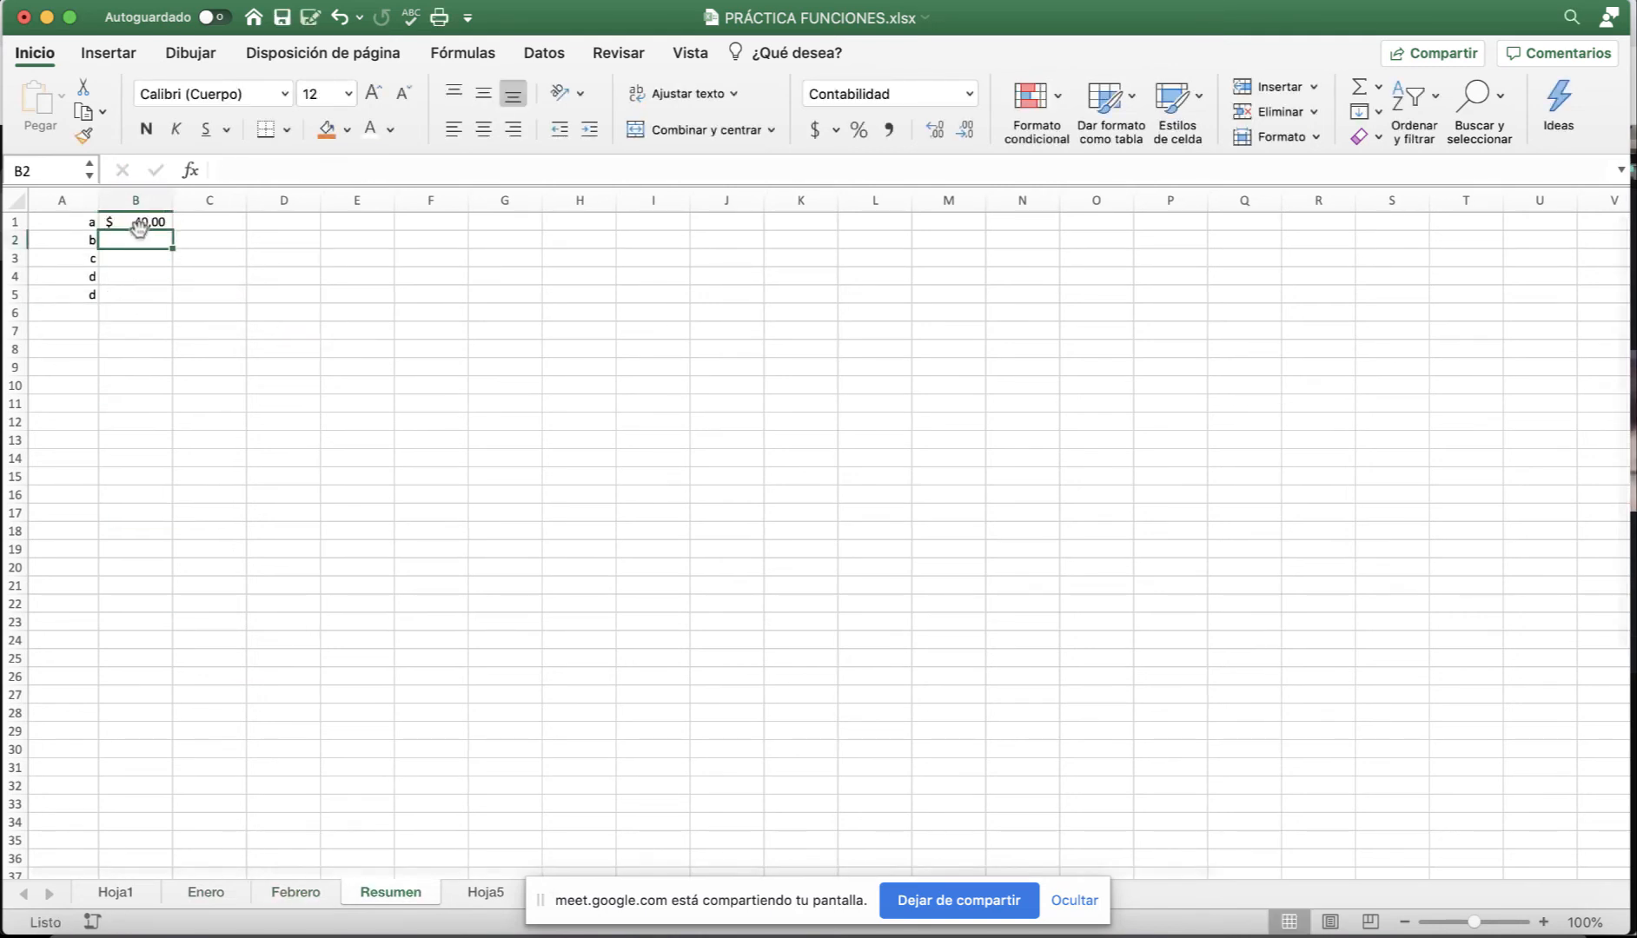
Review B1's formula references without editing them.
left_click(141, 222)
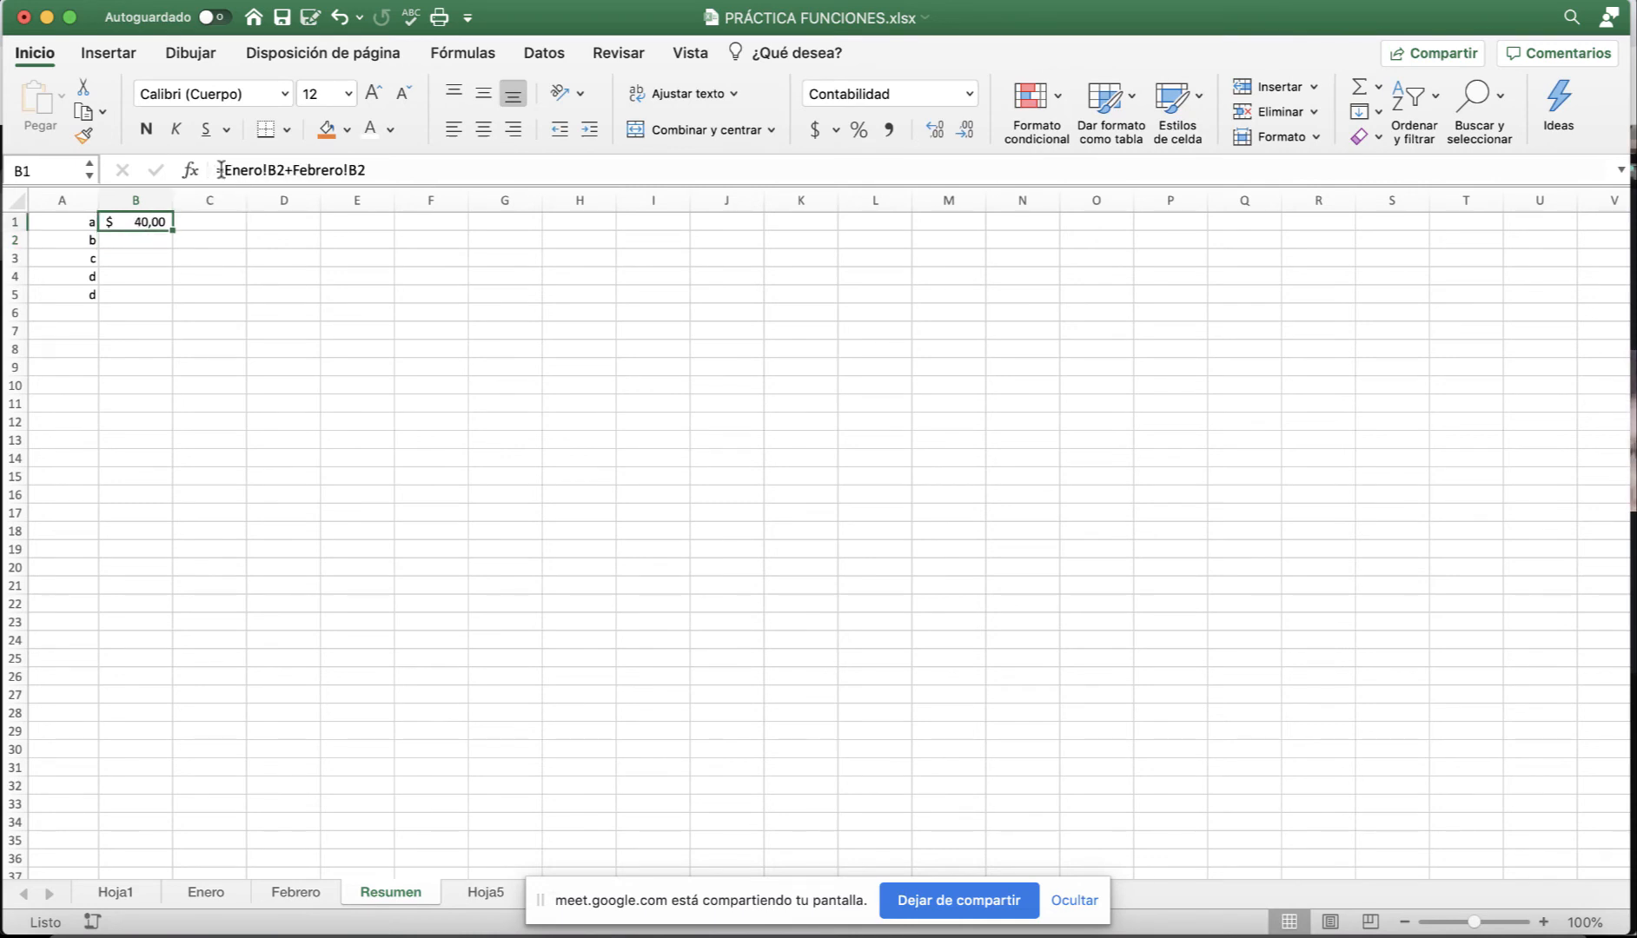
left_click_drag(221, 169, 366, 171)
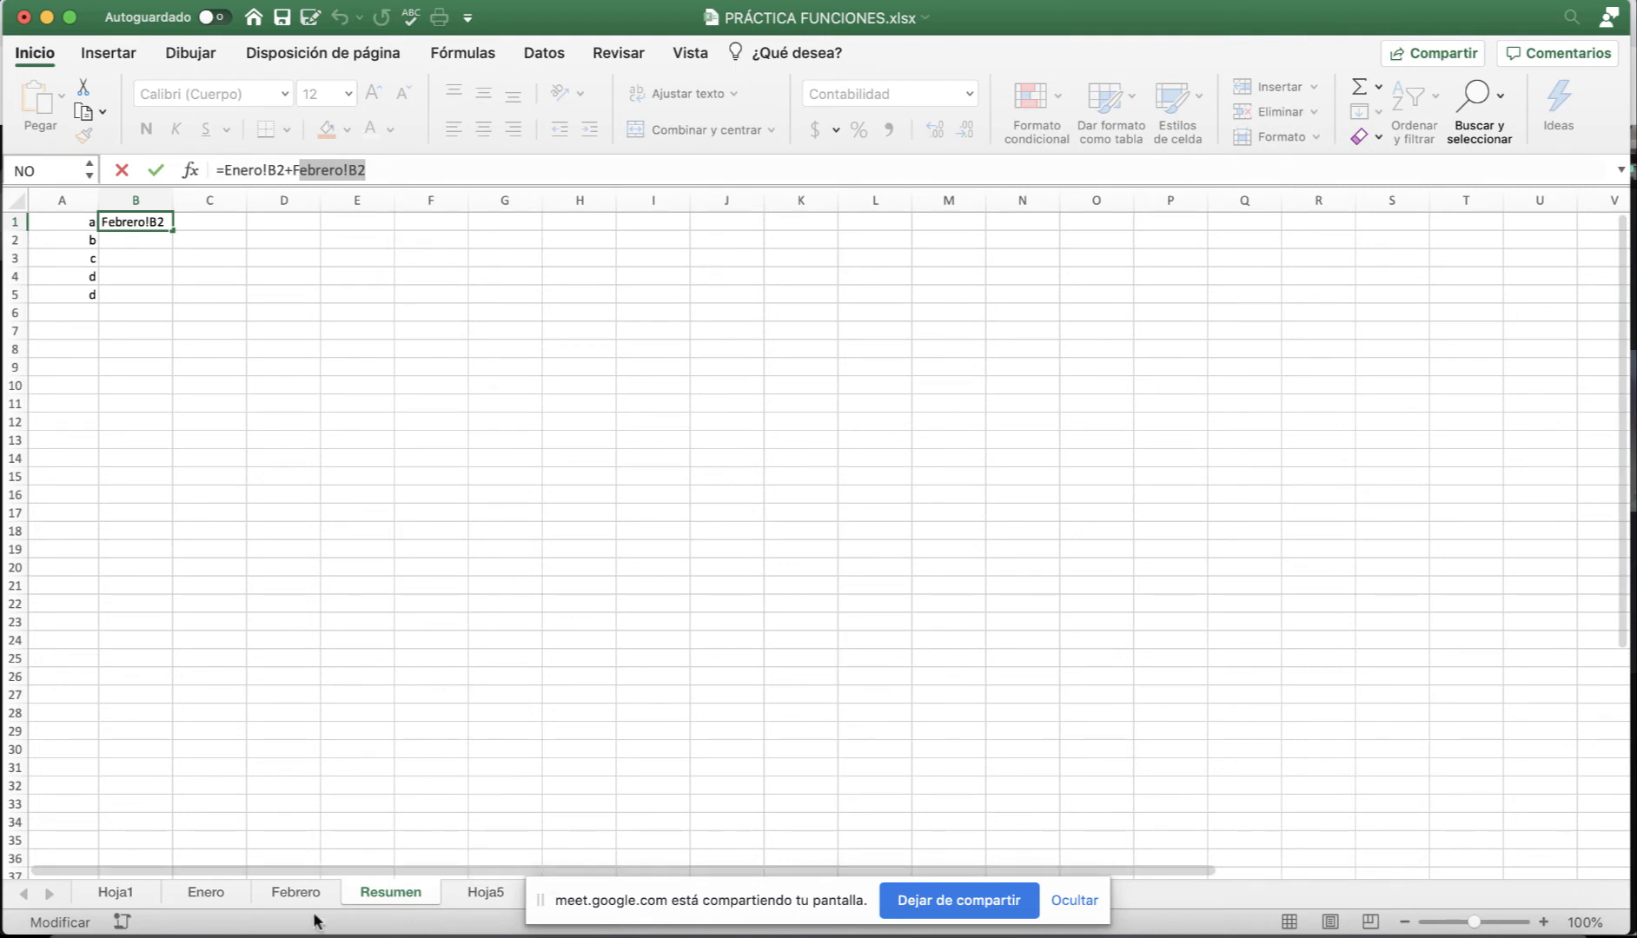
key("Escape")
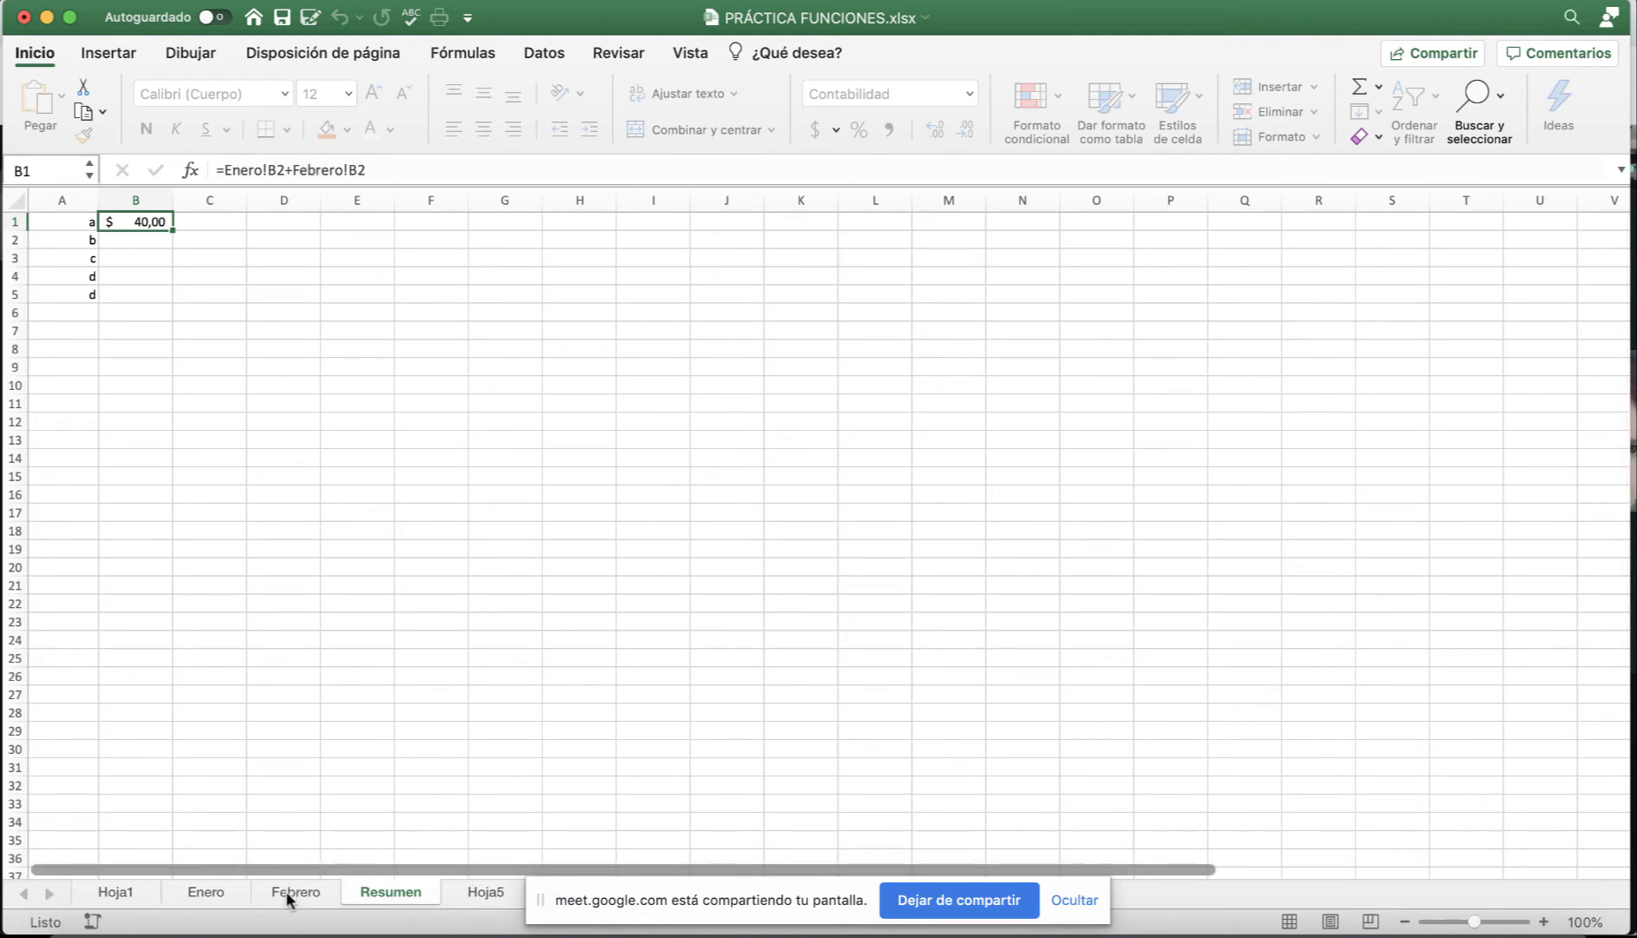
Change Febrero's B2 price to 35 and fill Resumen's B1 formula down to B5.
left_click(291, 895)
left_click(146, 243)
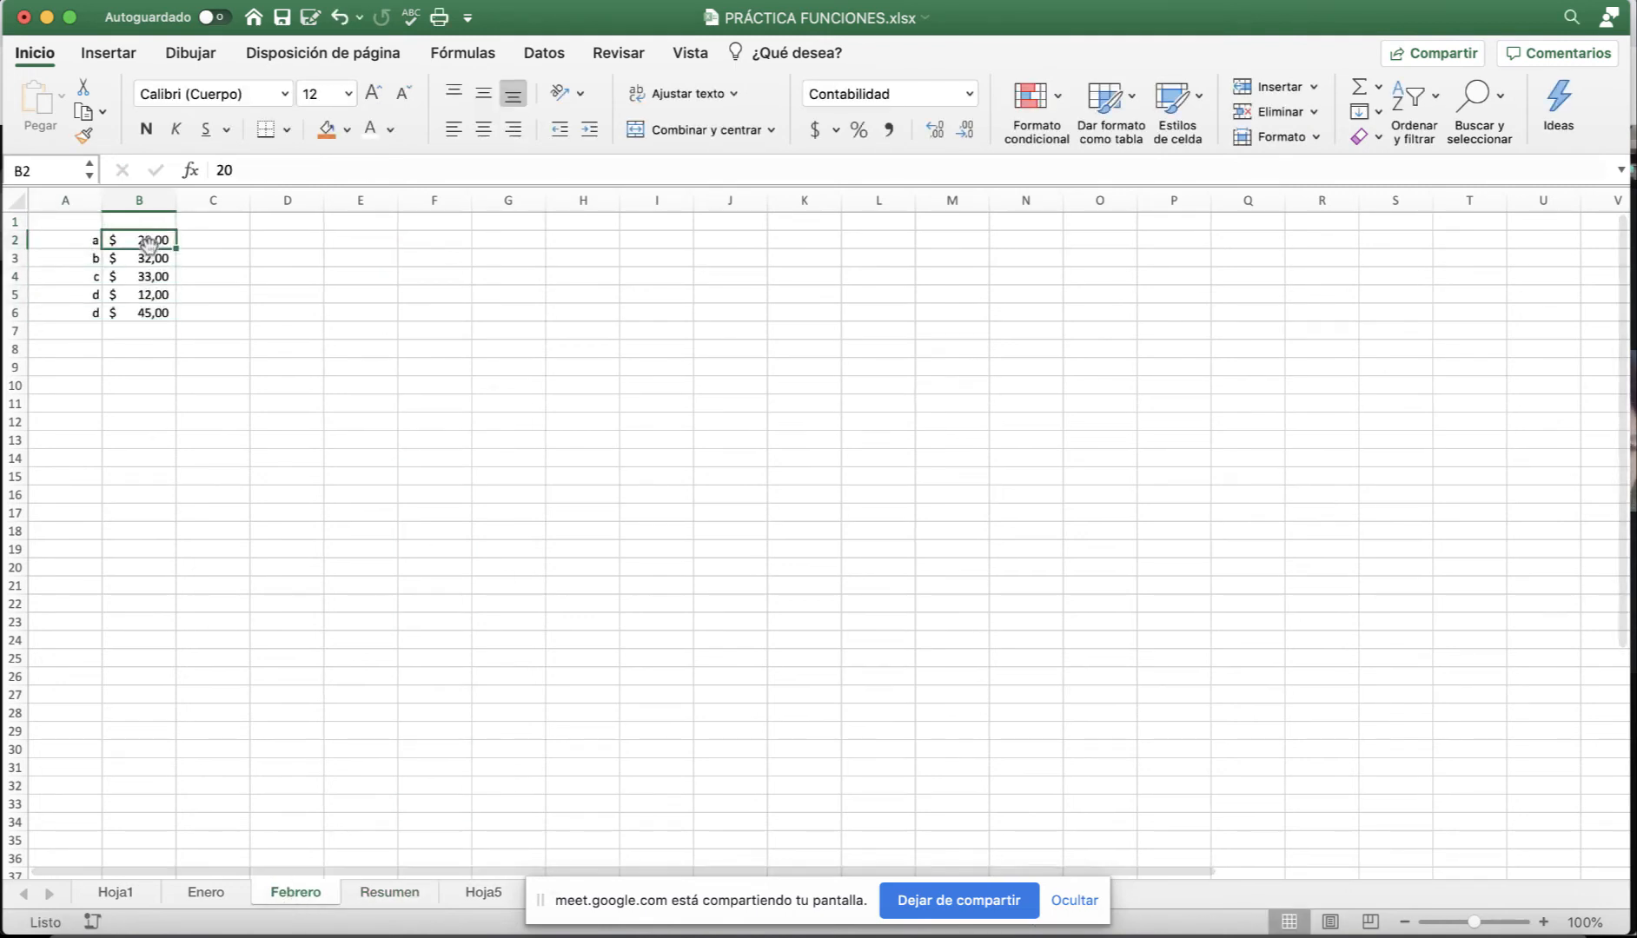
type("35")
key("Return")
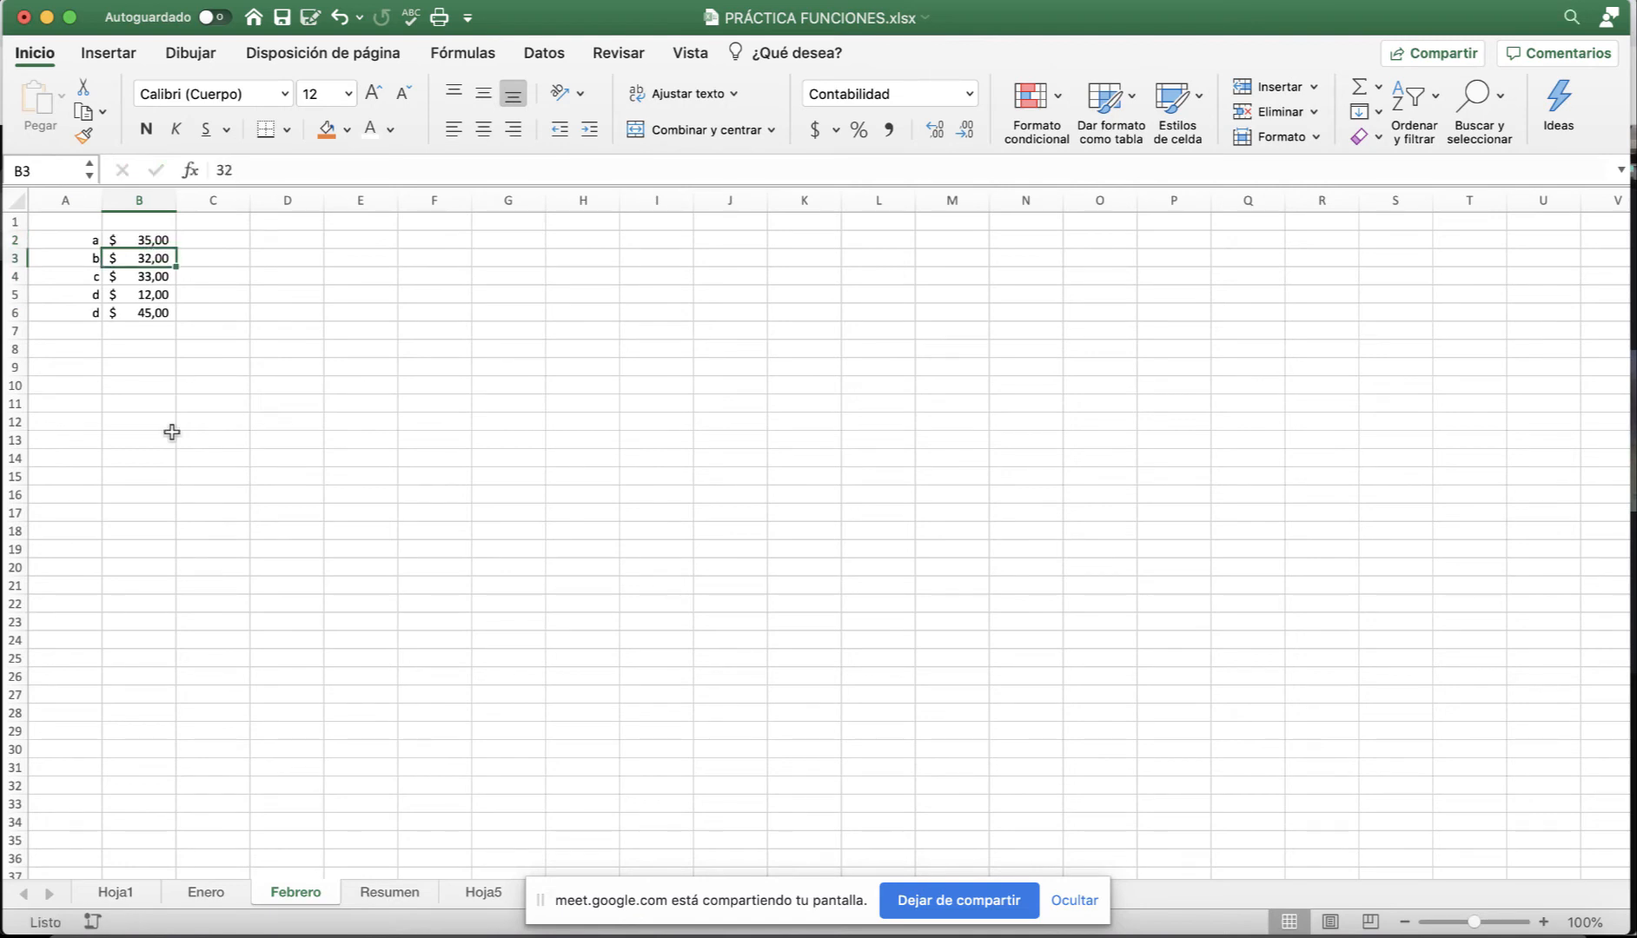
left_click(393, 895)
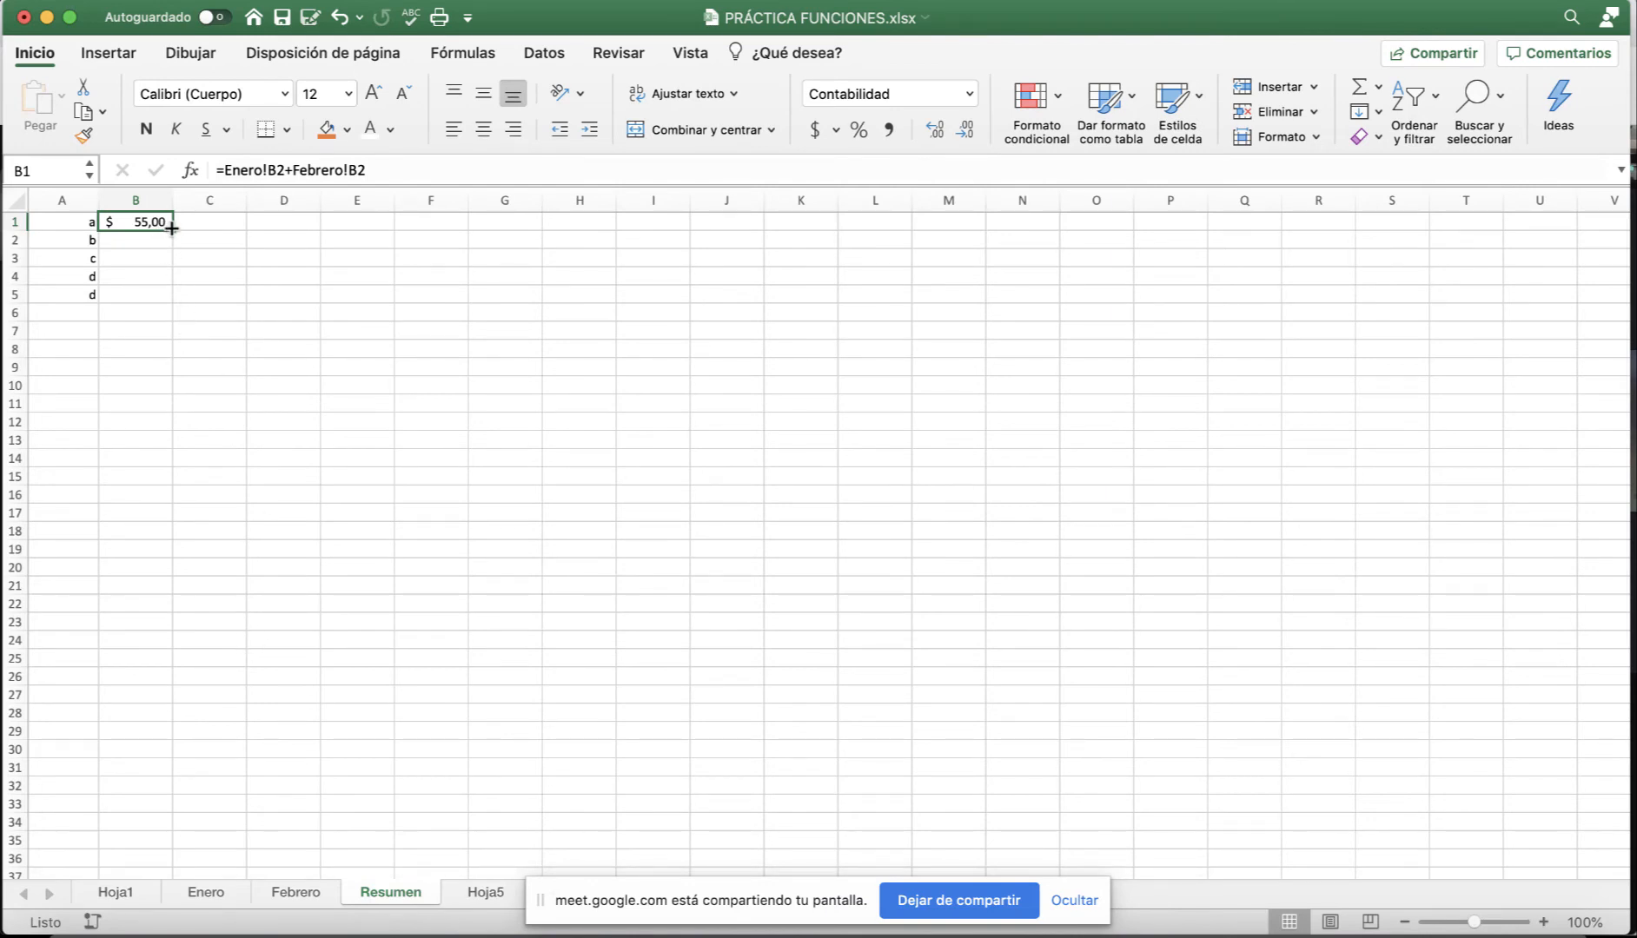
left_click_drag(171, 231, 172, 300)
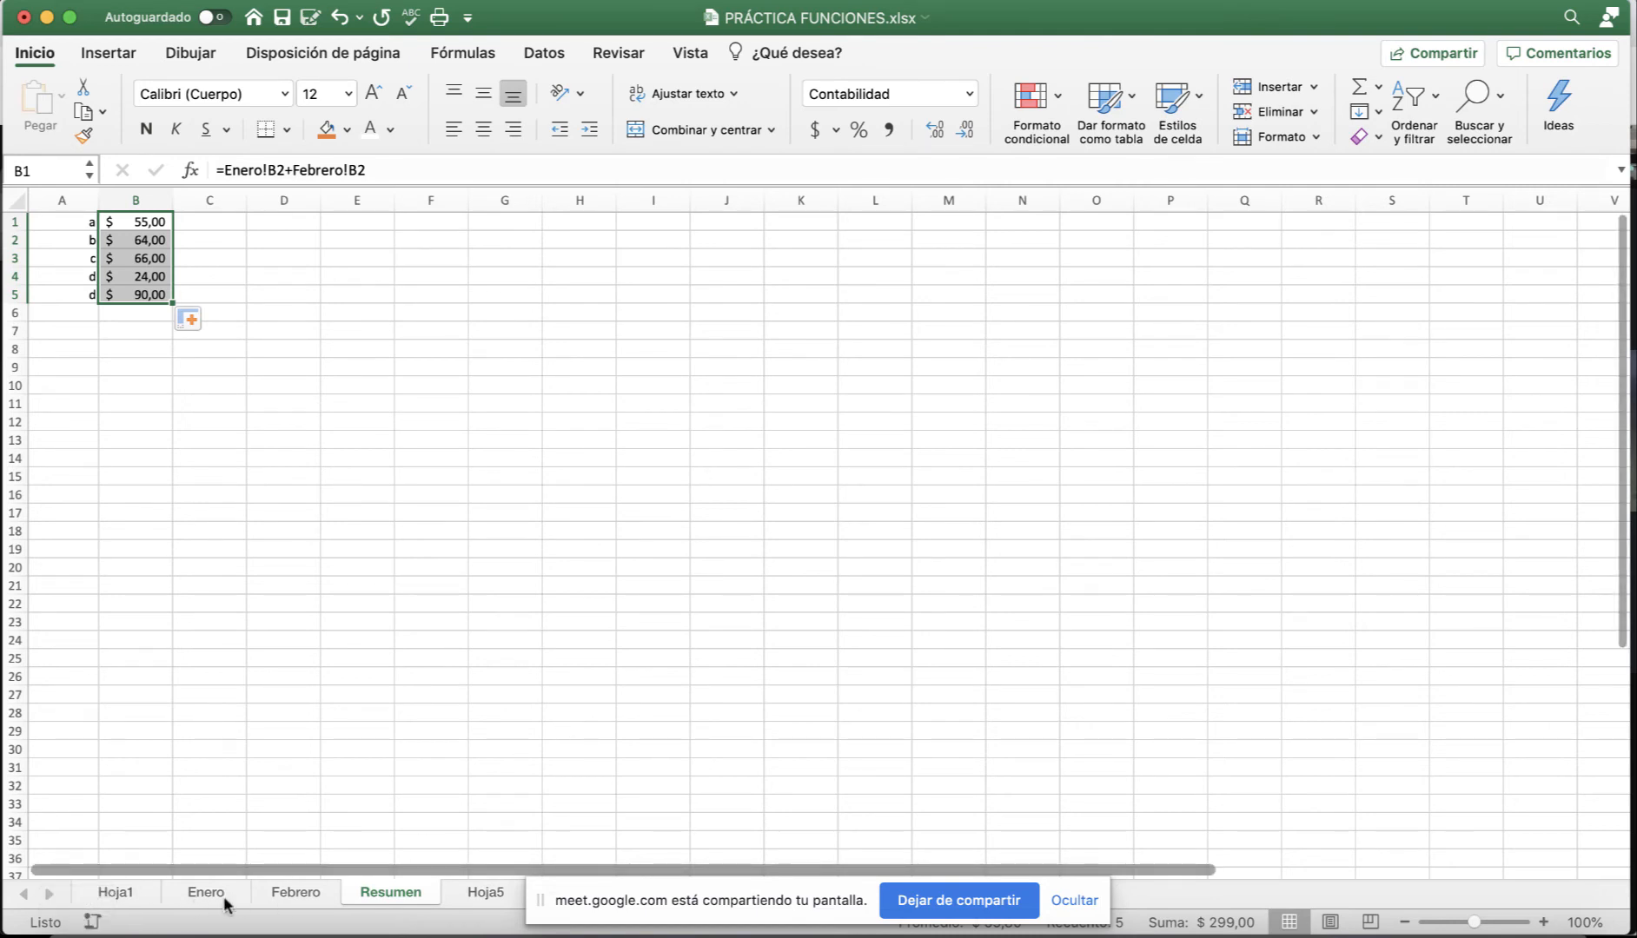
Enter =HOY() in Hoja1 cell G9 to show today's date, 30/6/20.
left_click(114, 893)
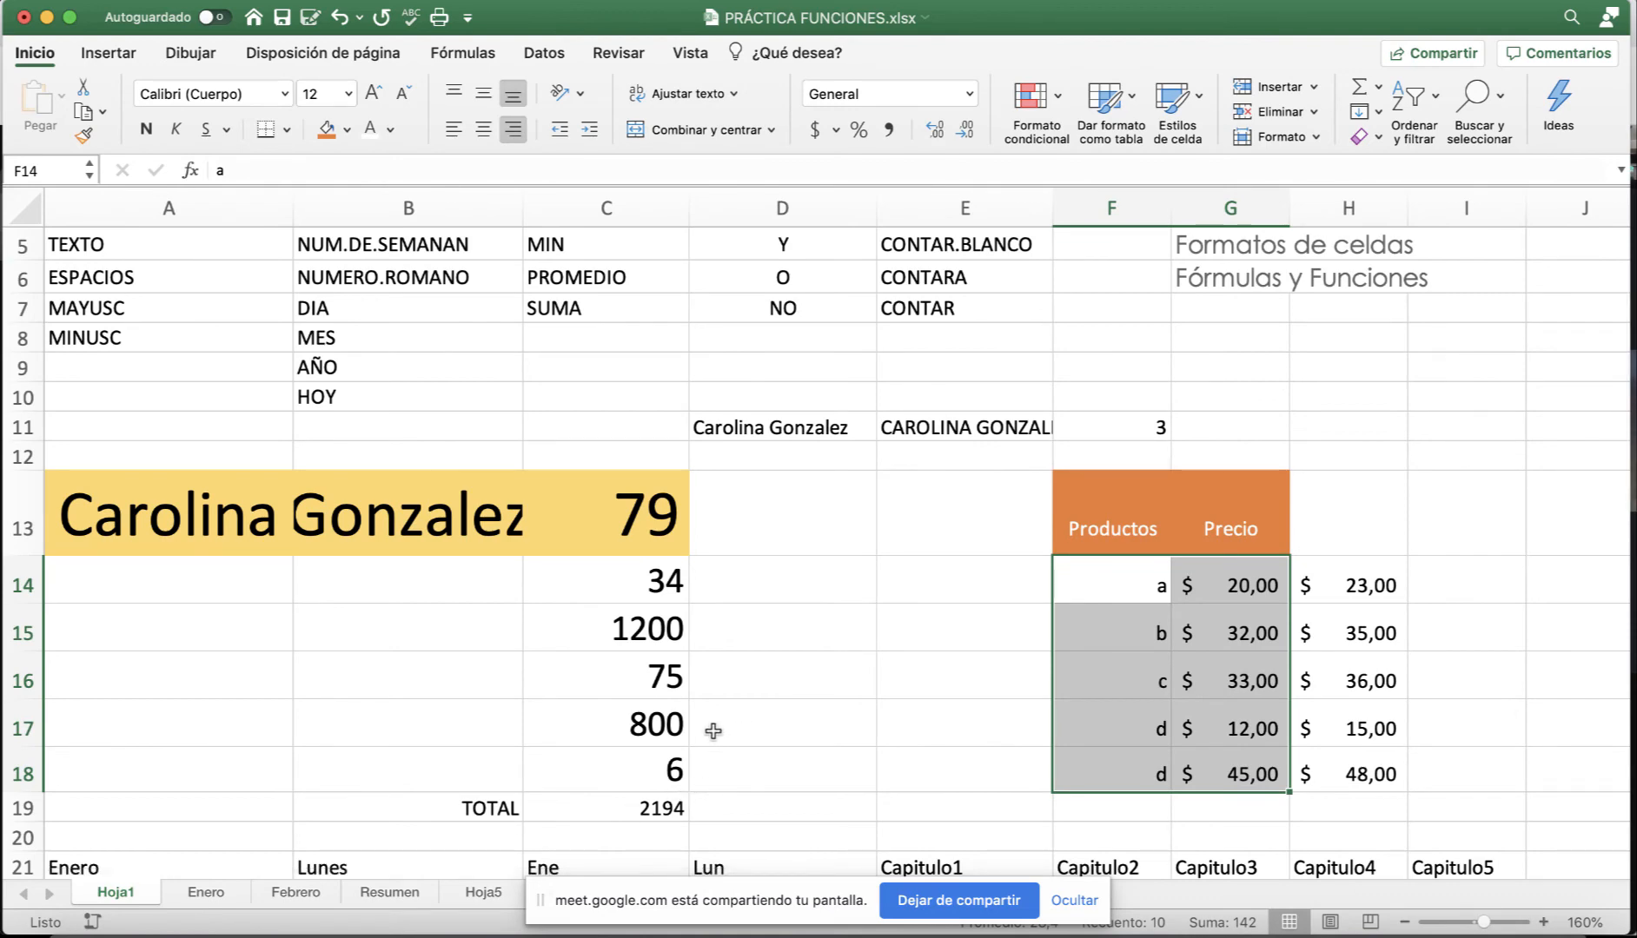
scroll(710, 731, "up", 4)
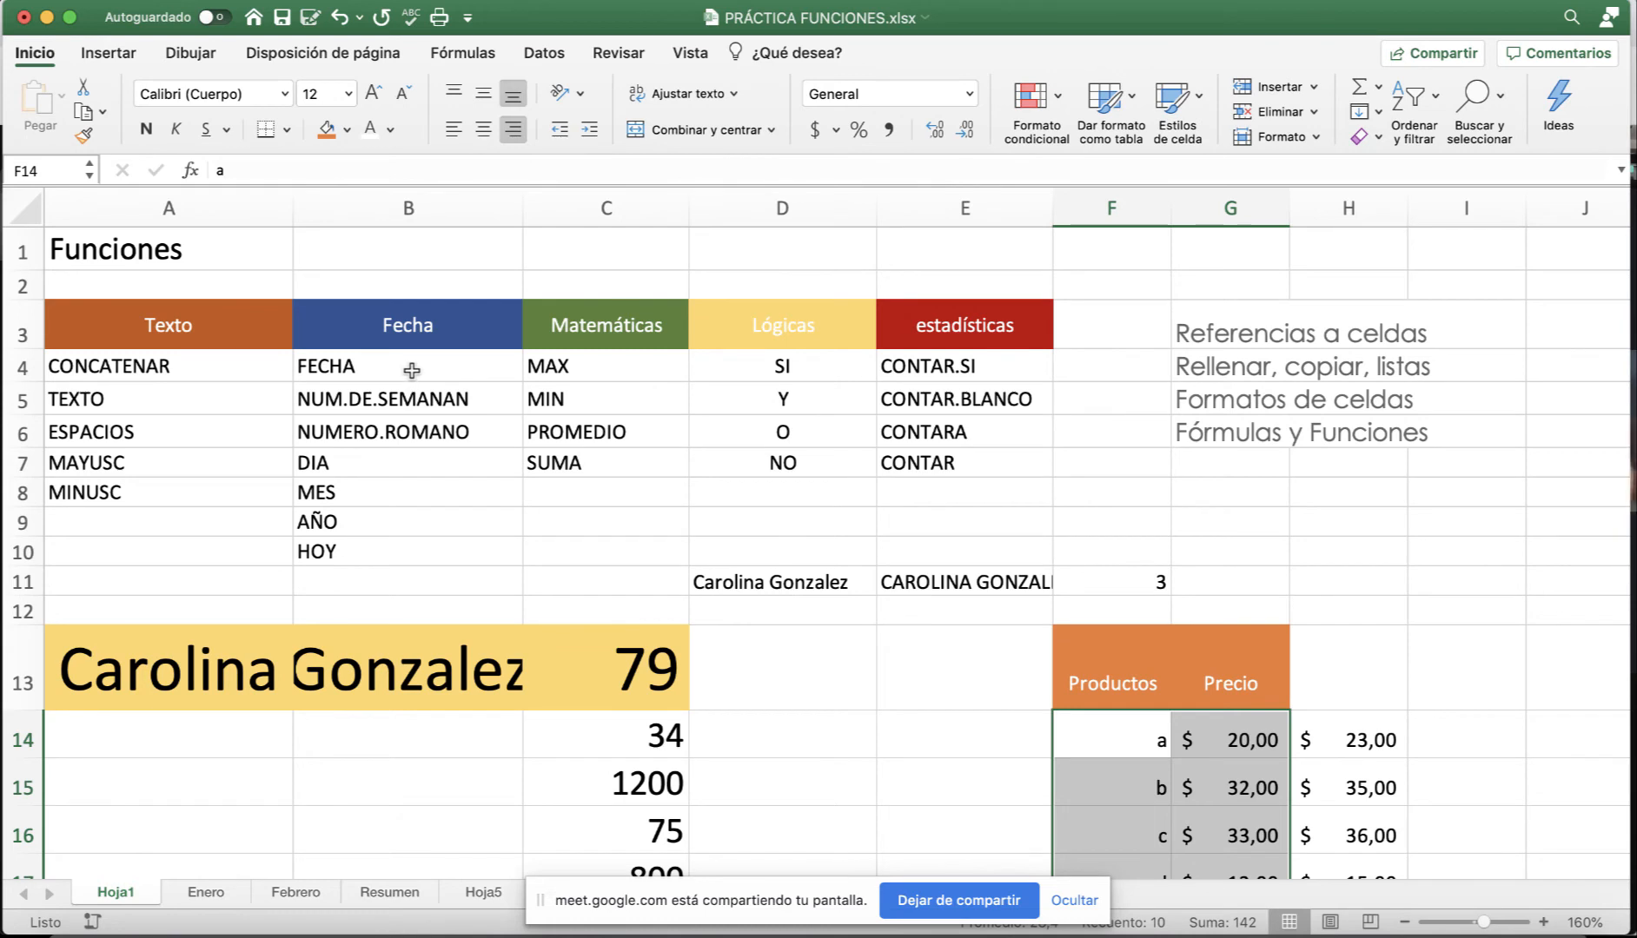
left_click(363, 557)
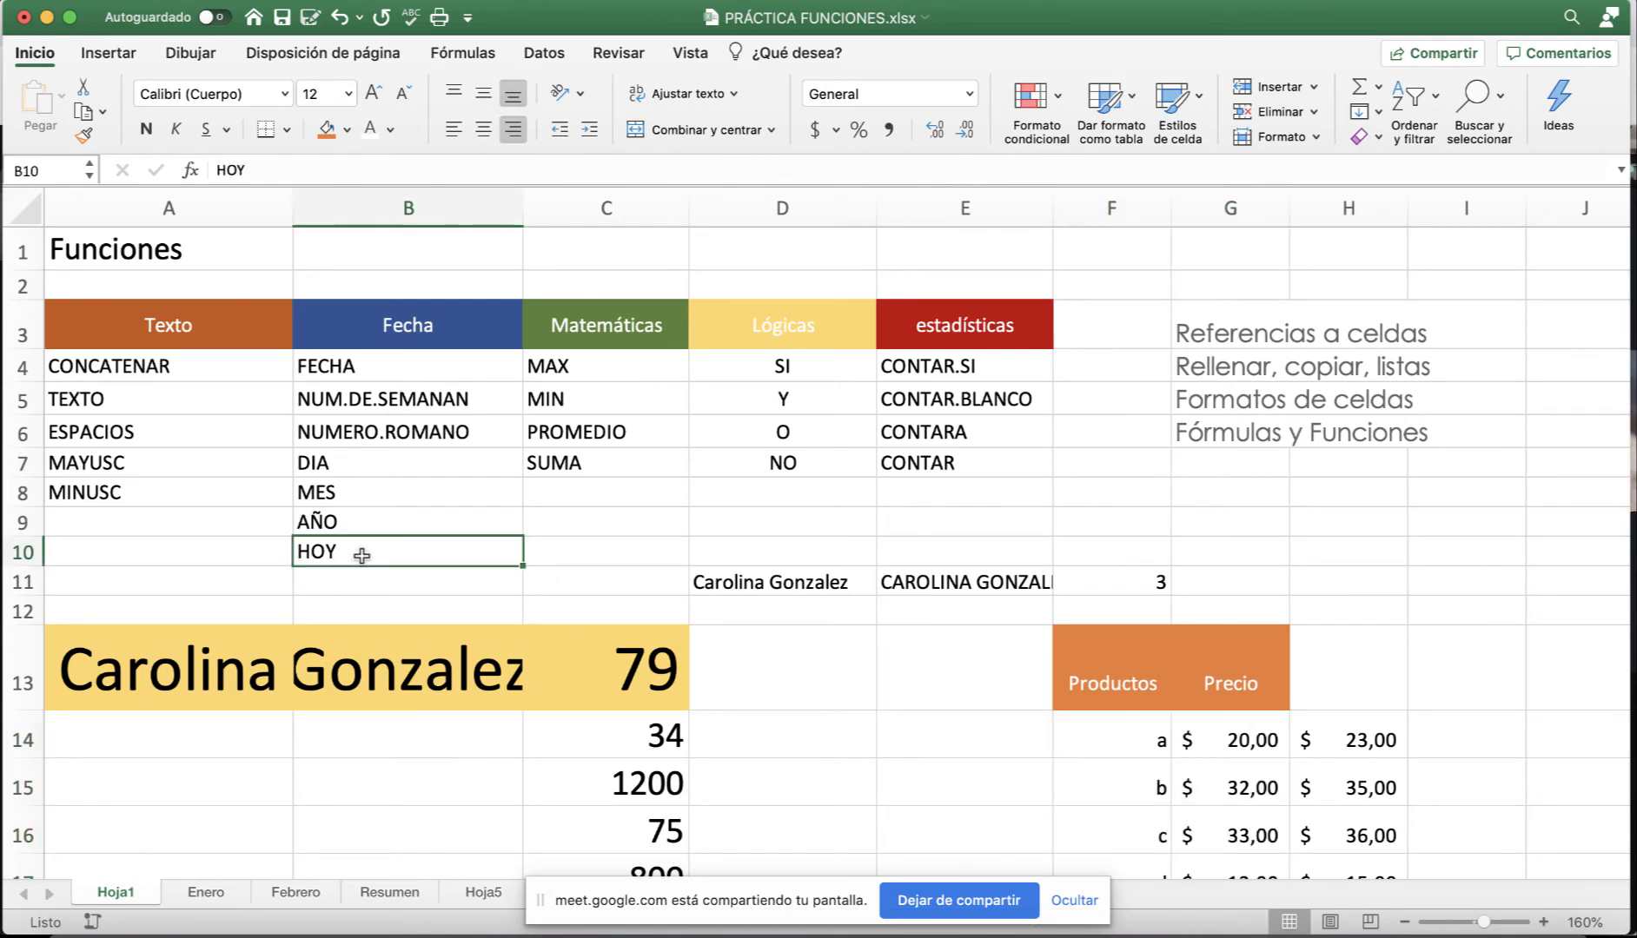
left_click(1246, 522)
type("=")
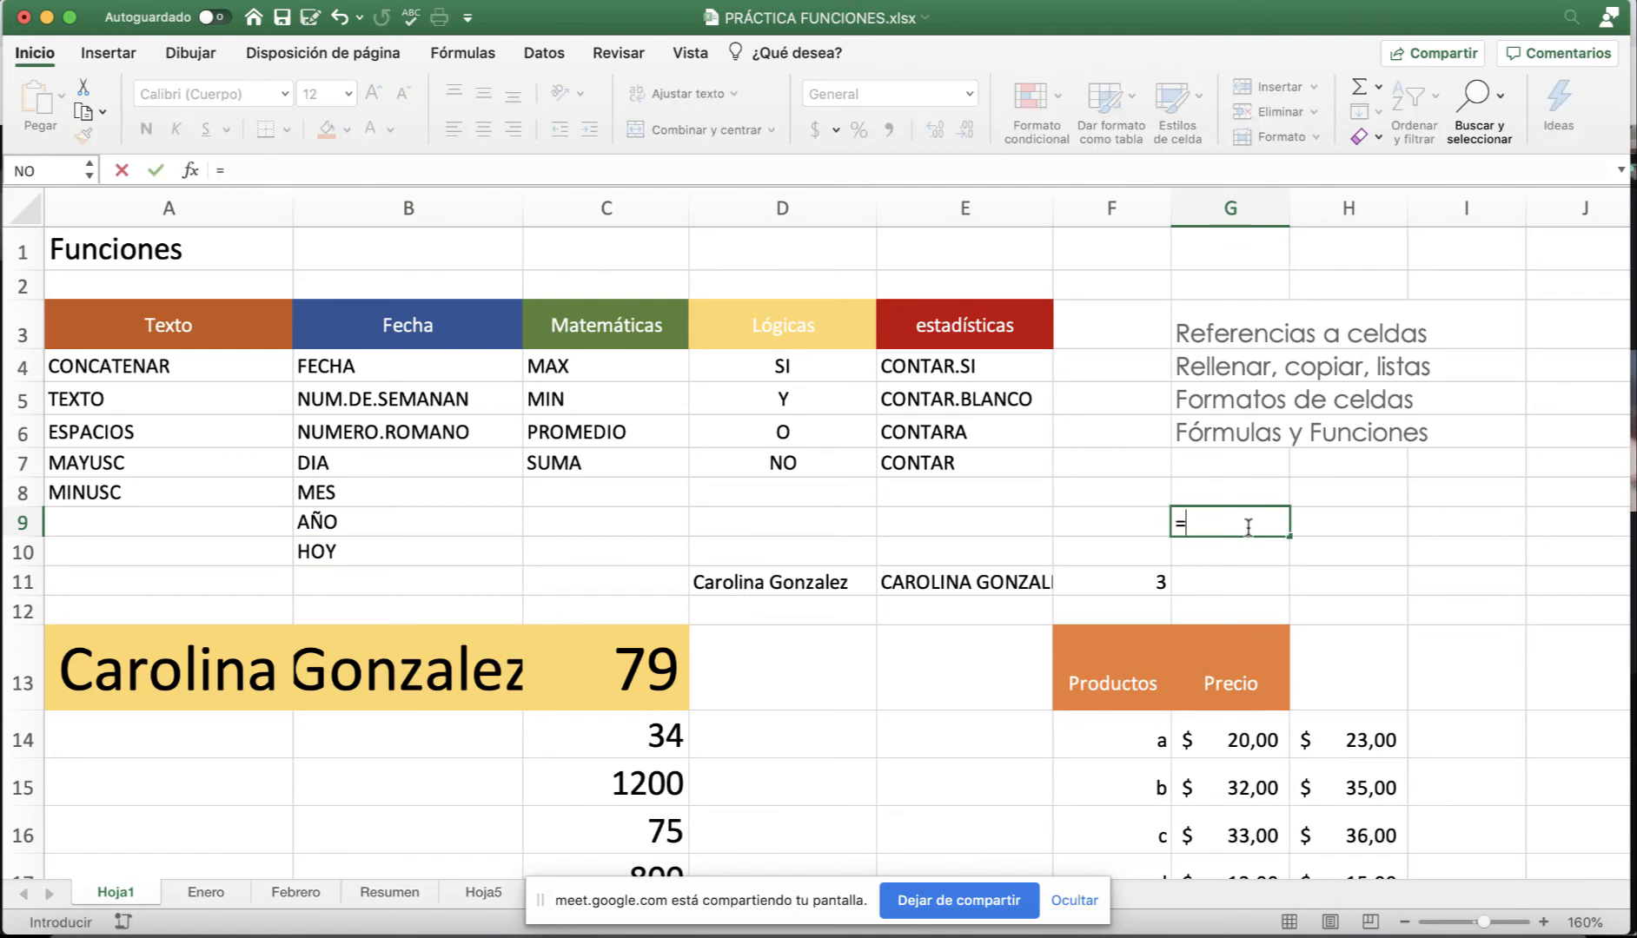
type("hoy")
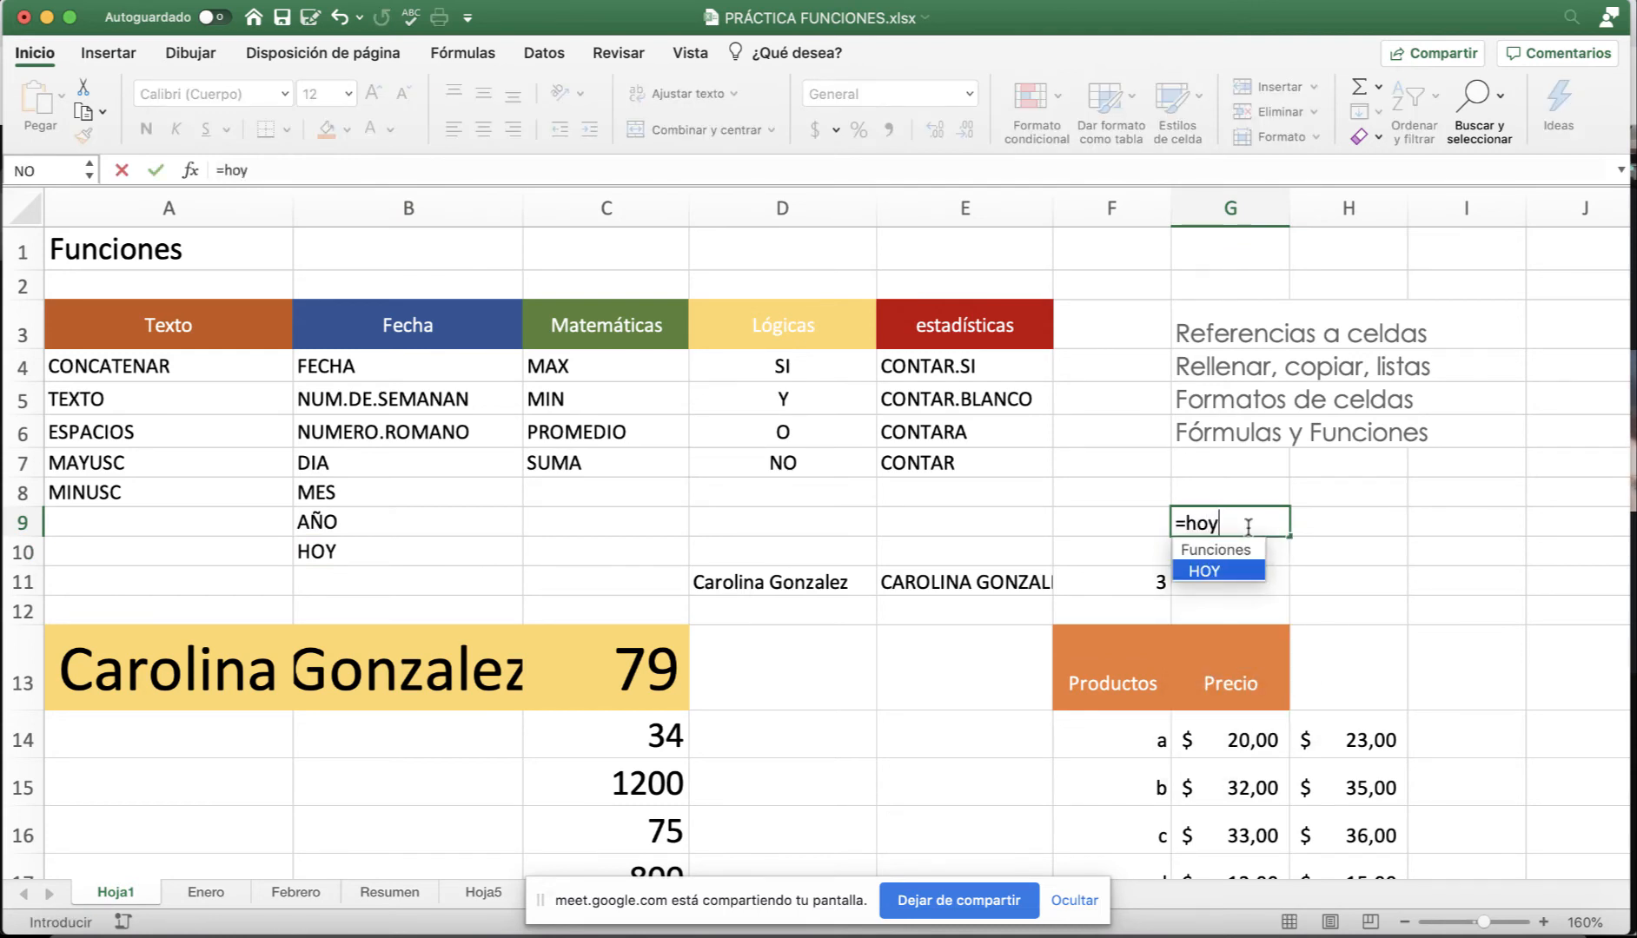
type("()")
key("Return")
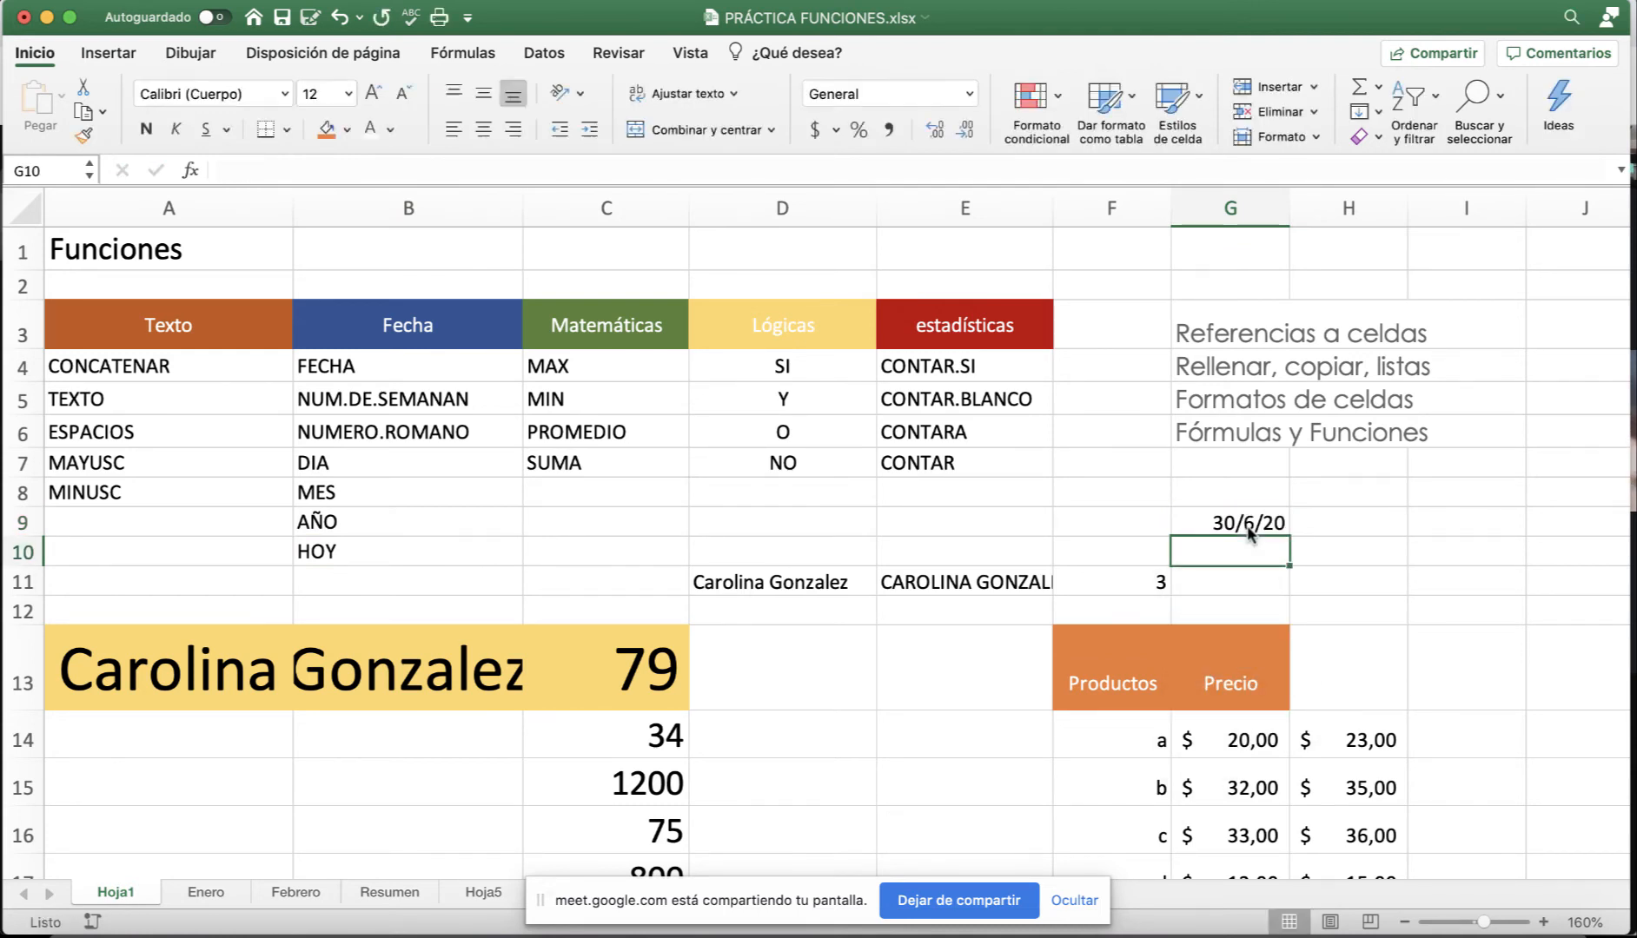
left_click(1183, 530)
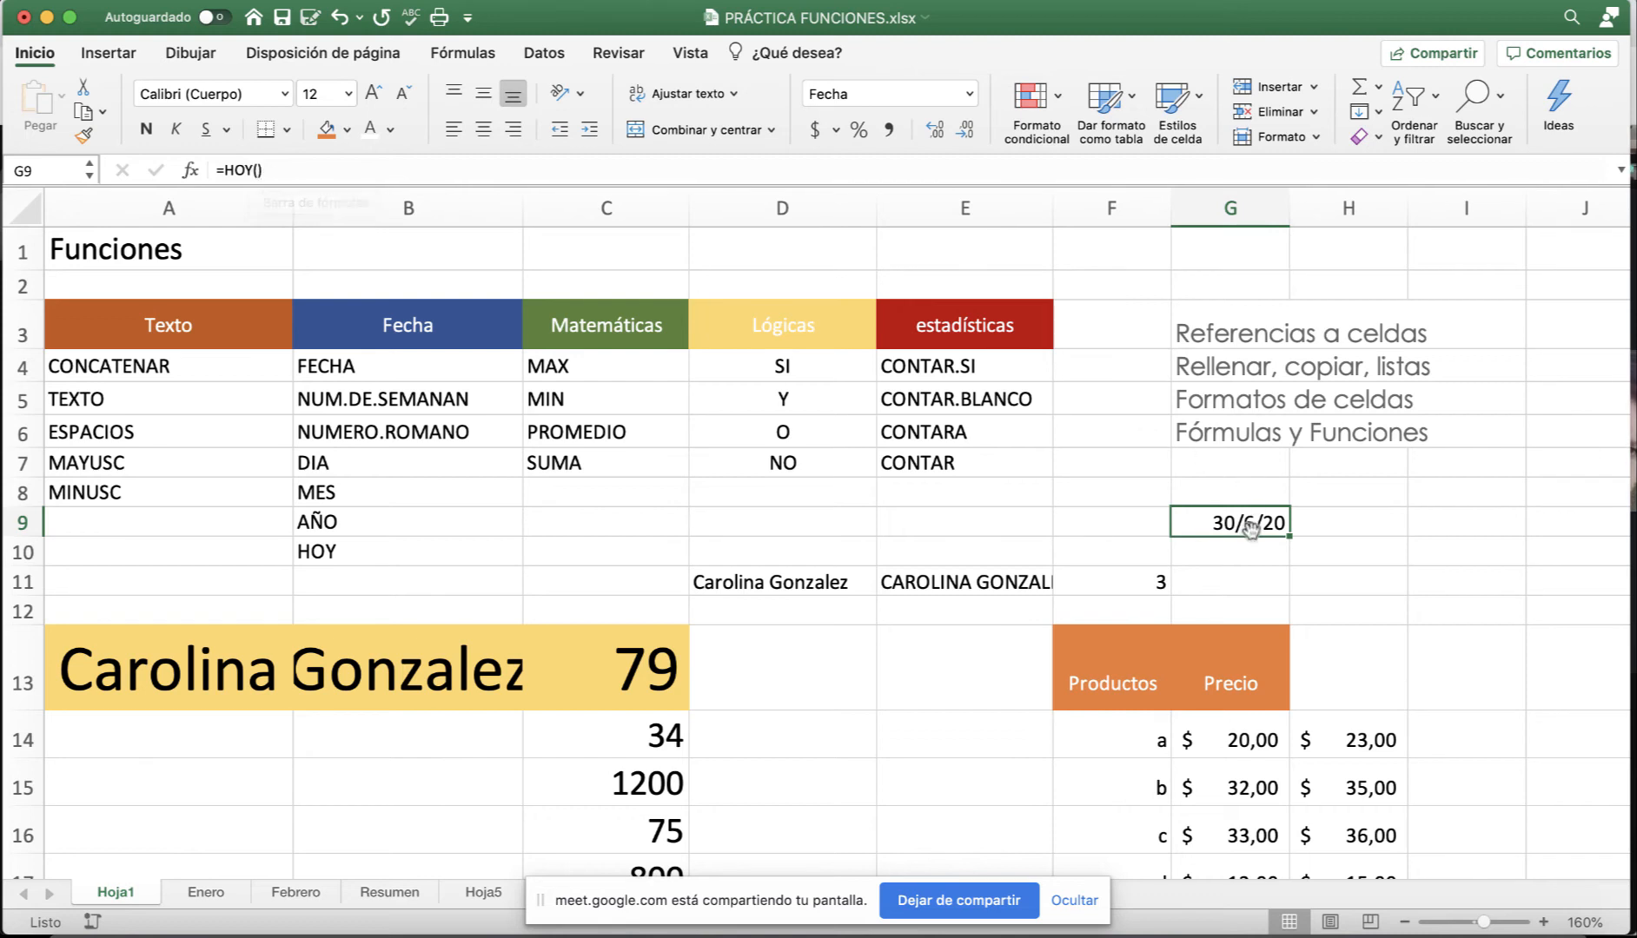
key("Return")
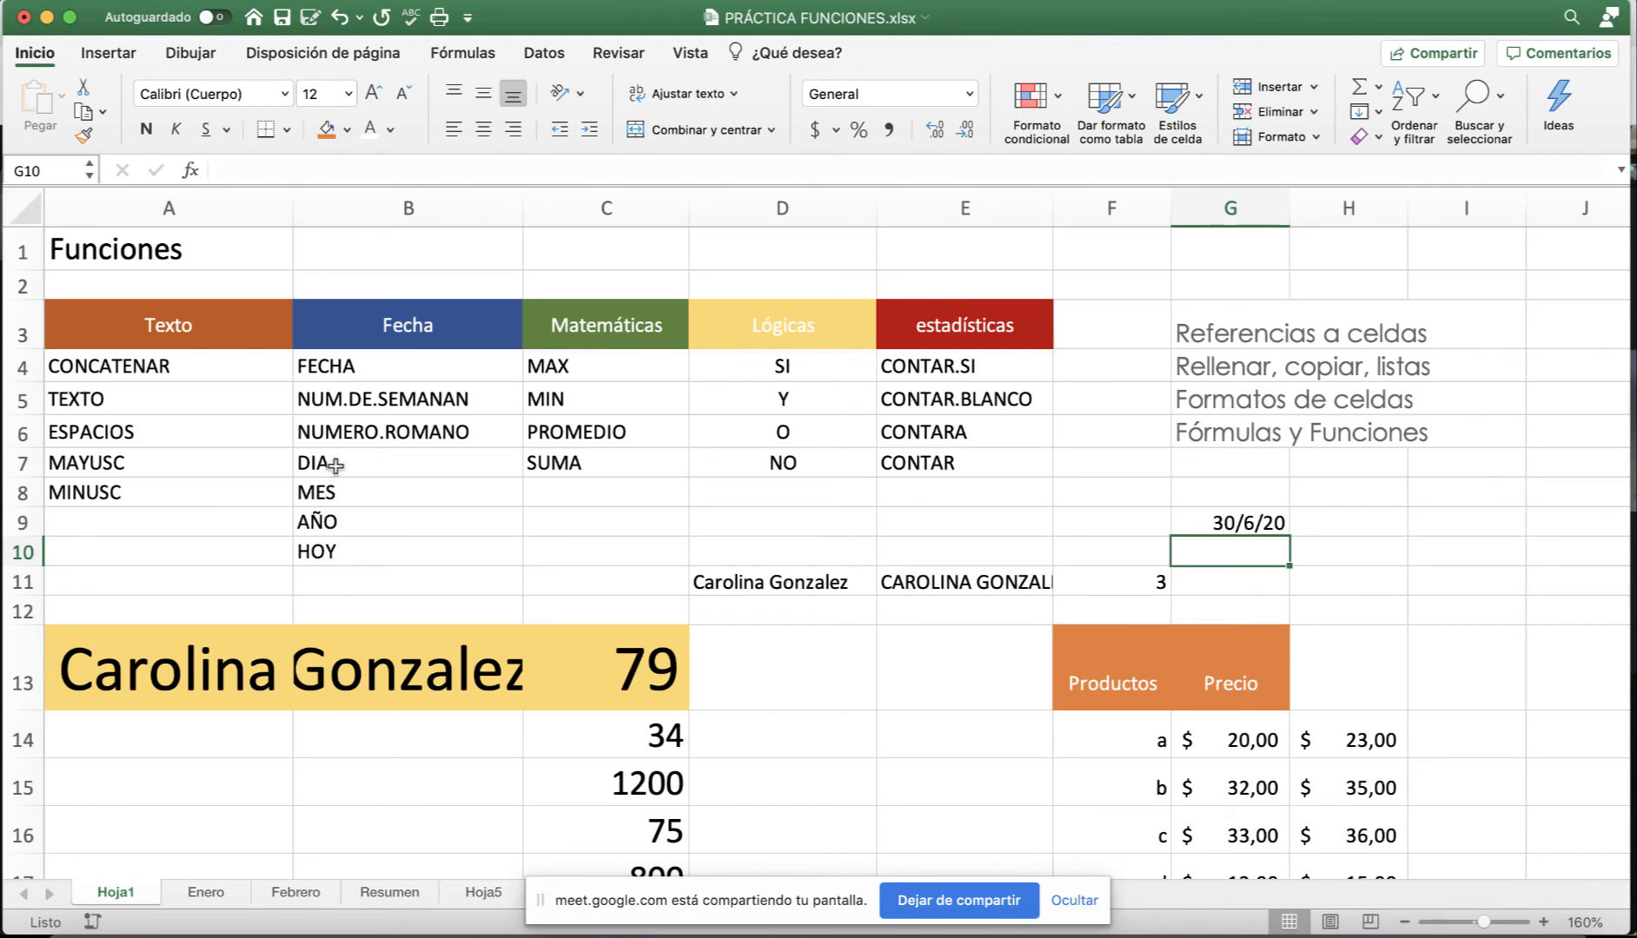
Point out the MES, AÑO and FECHA entries in the date functions list.
left_click(335, 493)
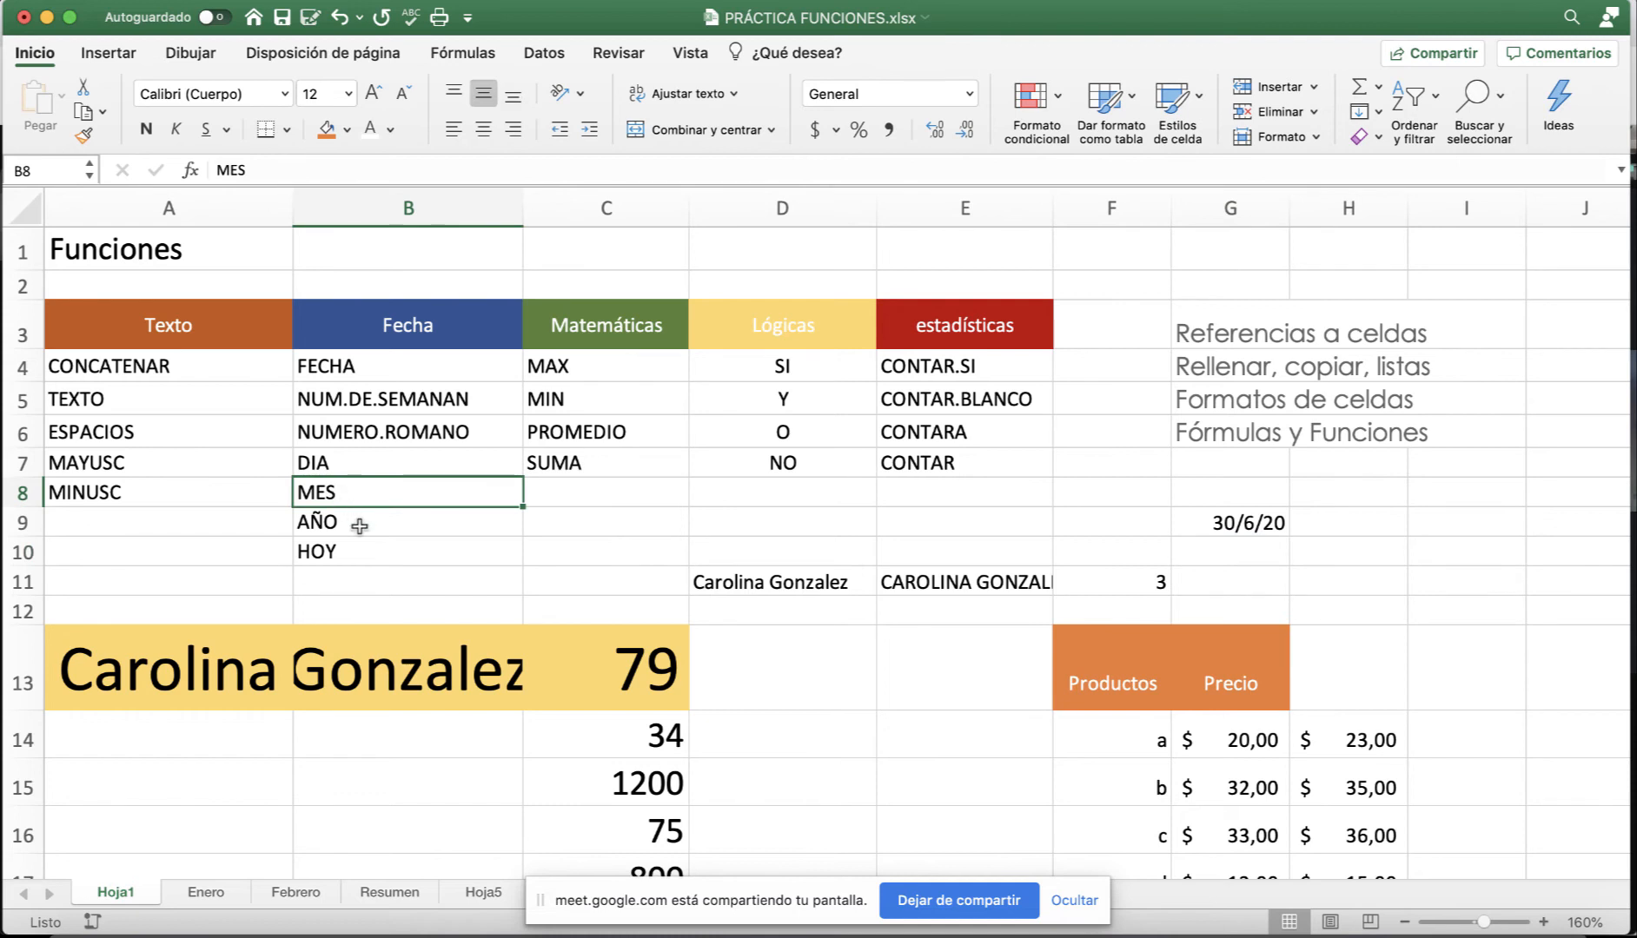
left_click(359, 525)
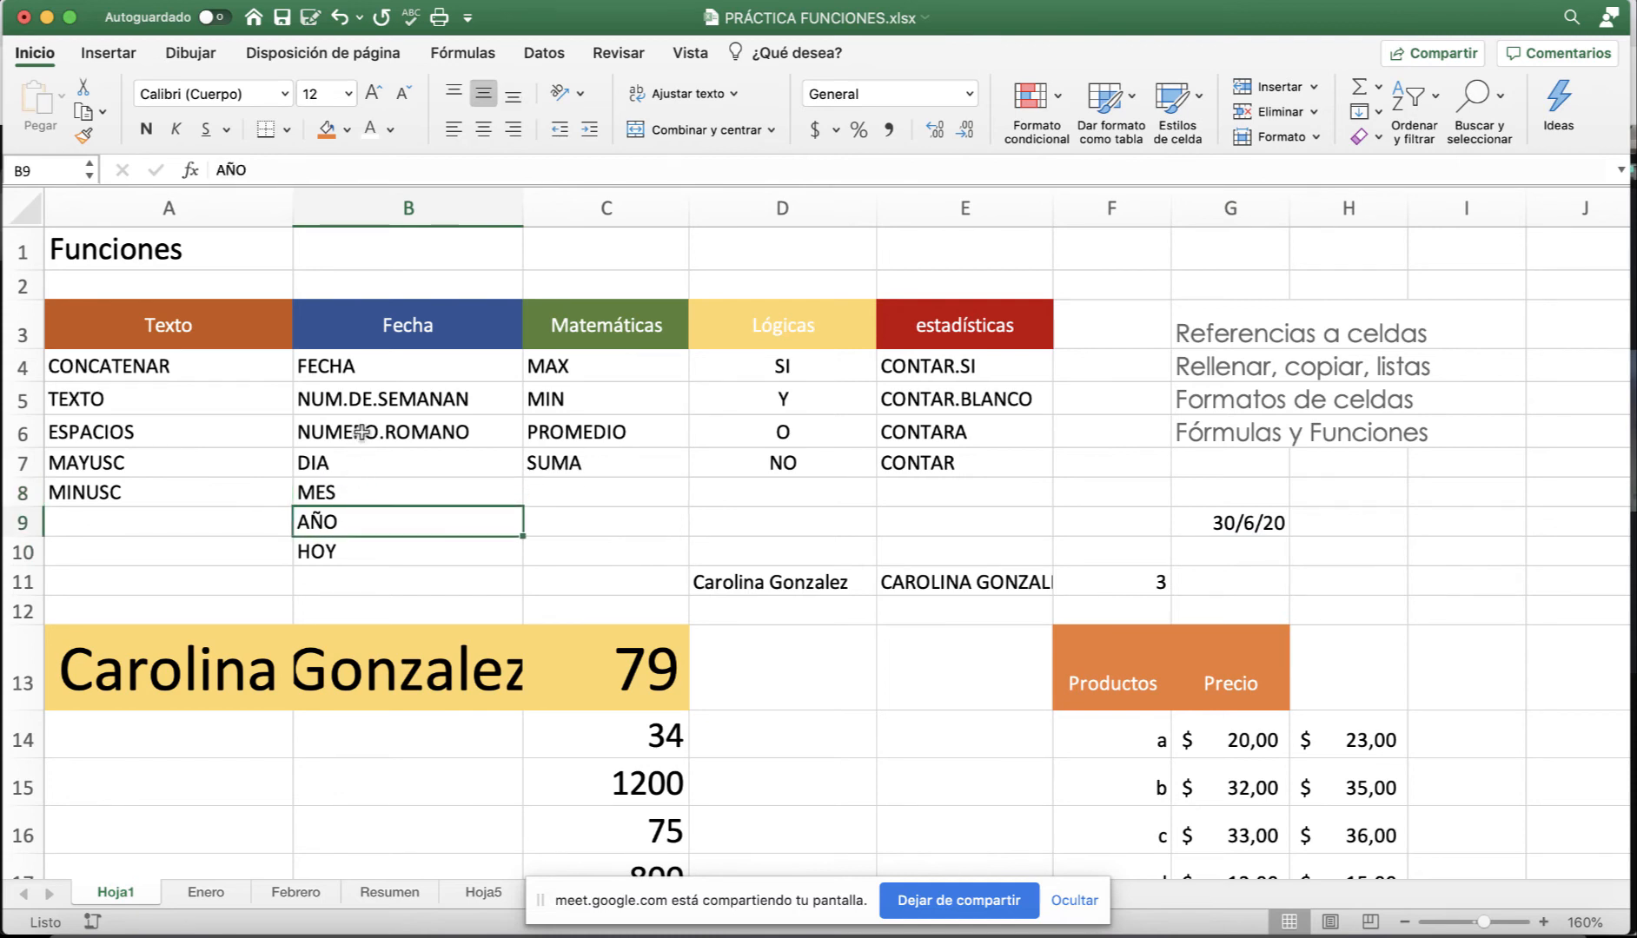
left_click(351, 367)
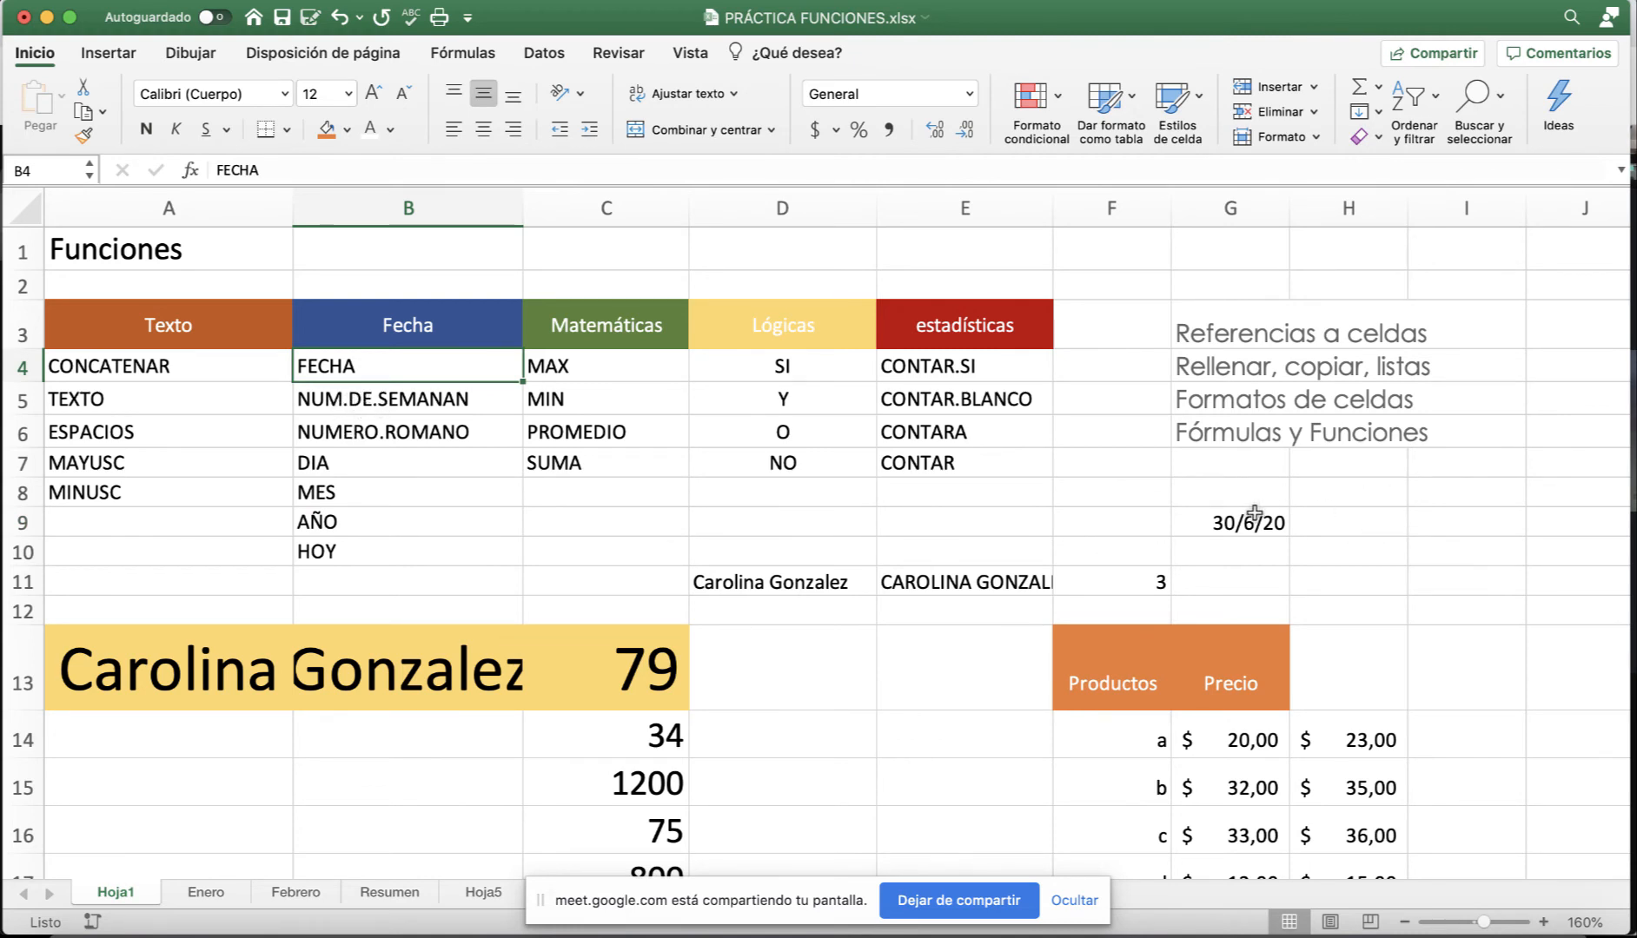
Try a FECHA formula on G9's date in H9, then cancel it after the too-few-arguments warning.
left_click(1348, 516)
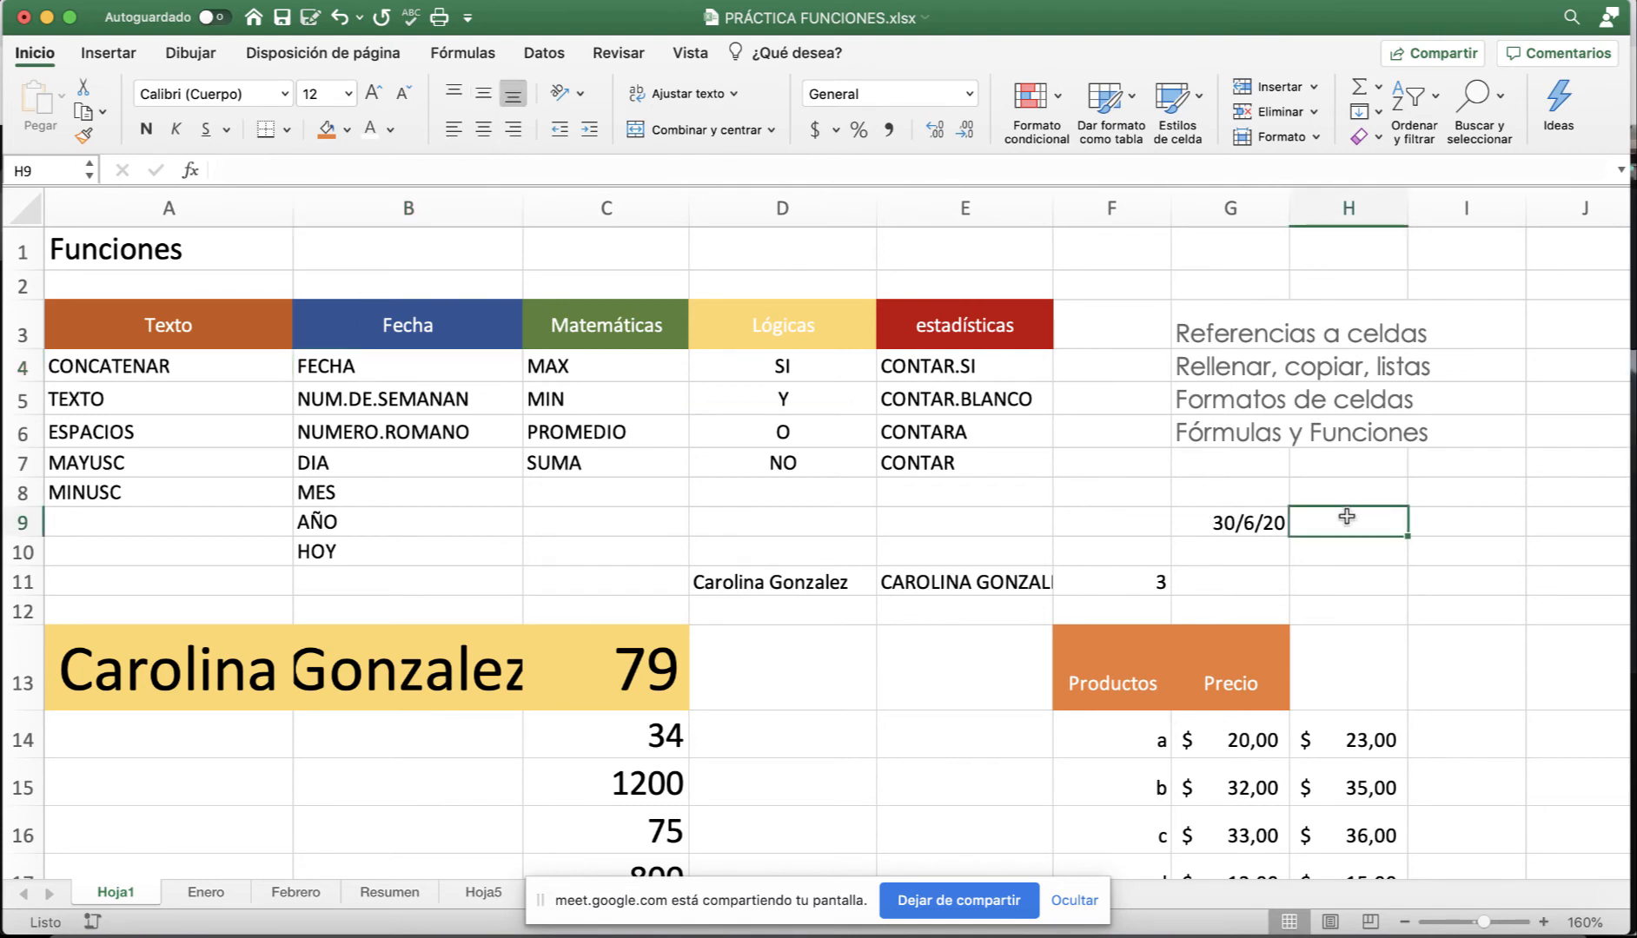
type(")")
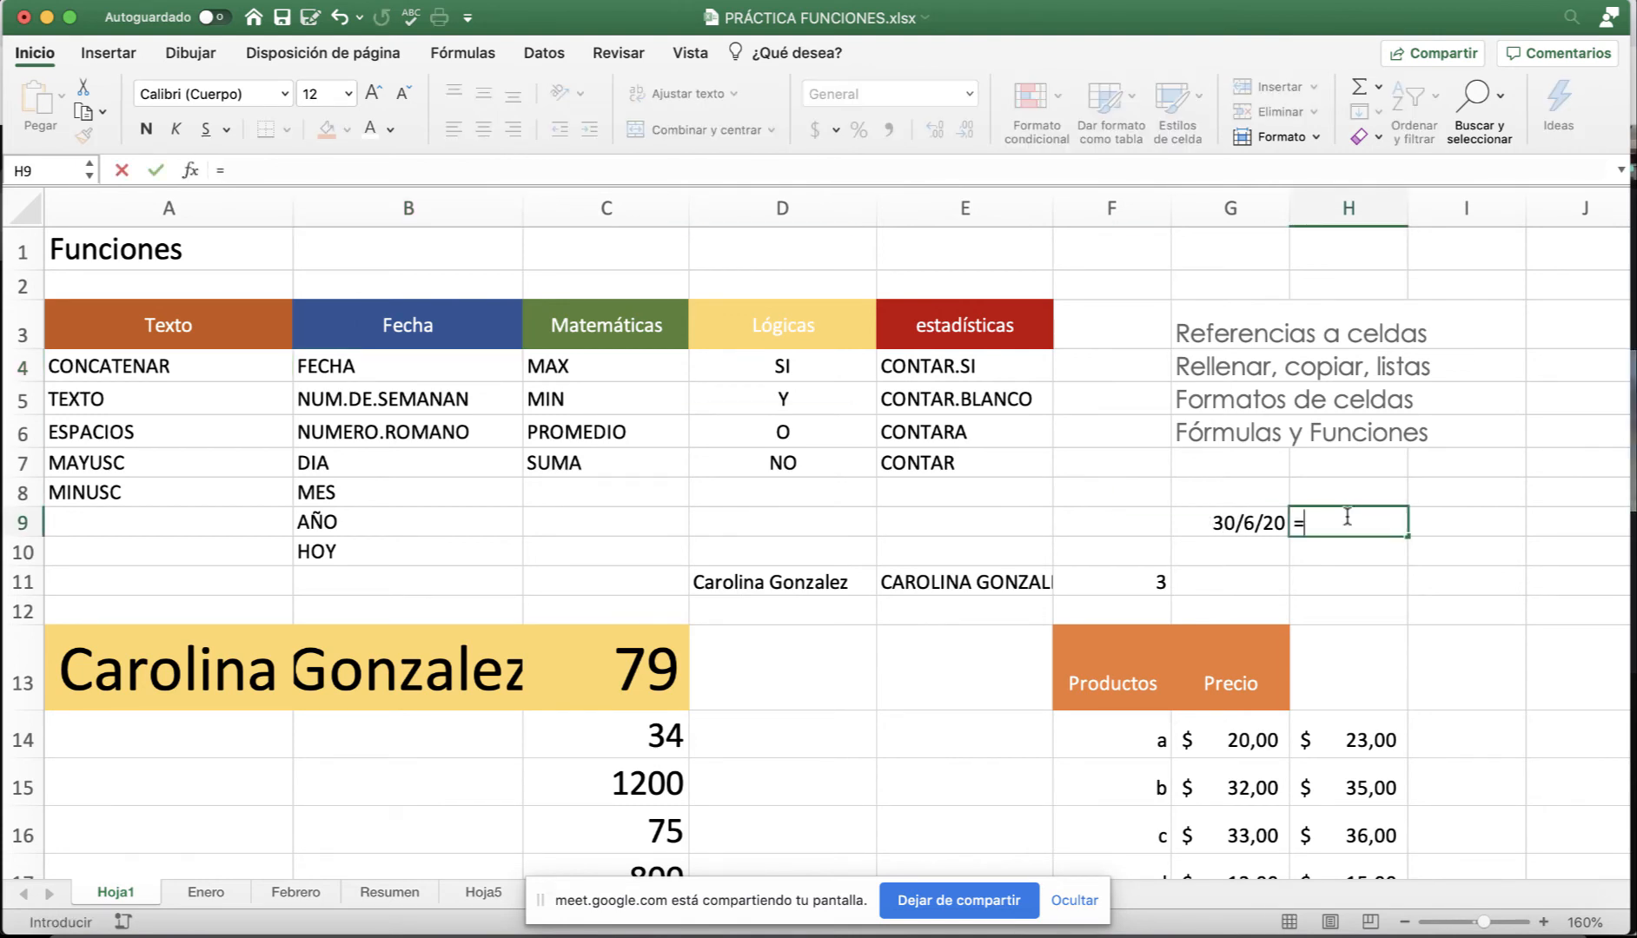
type("fe")
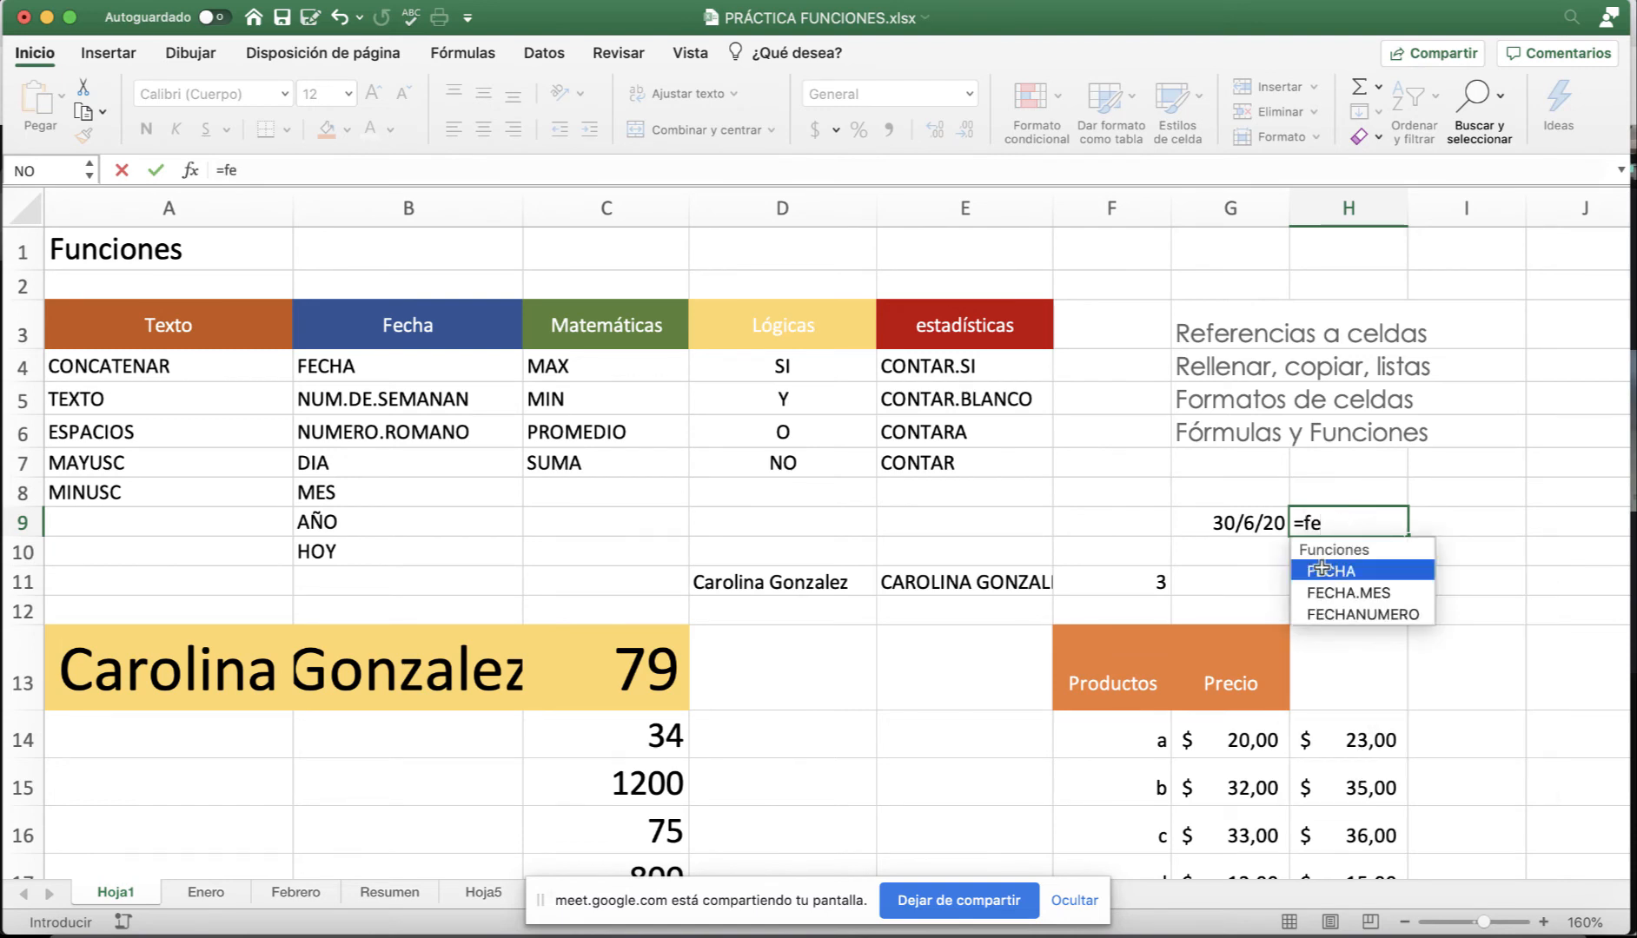
double_click(1321, 570)
left_click(1252, 529)
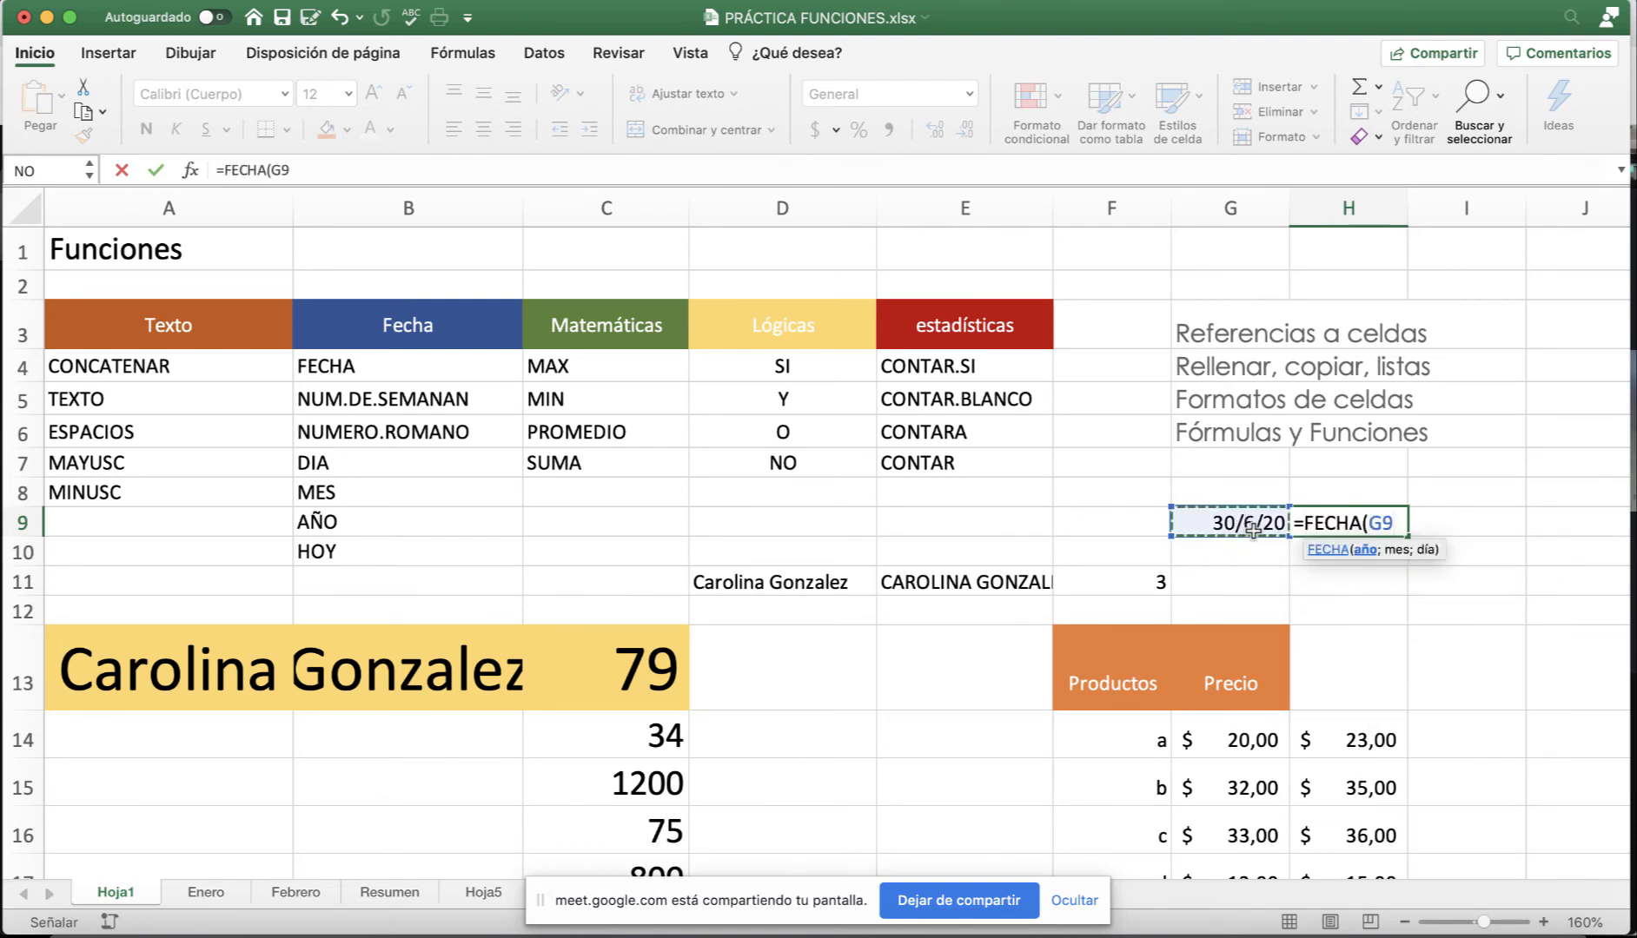
type(")")
key("Return")
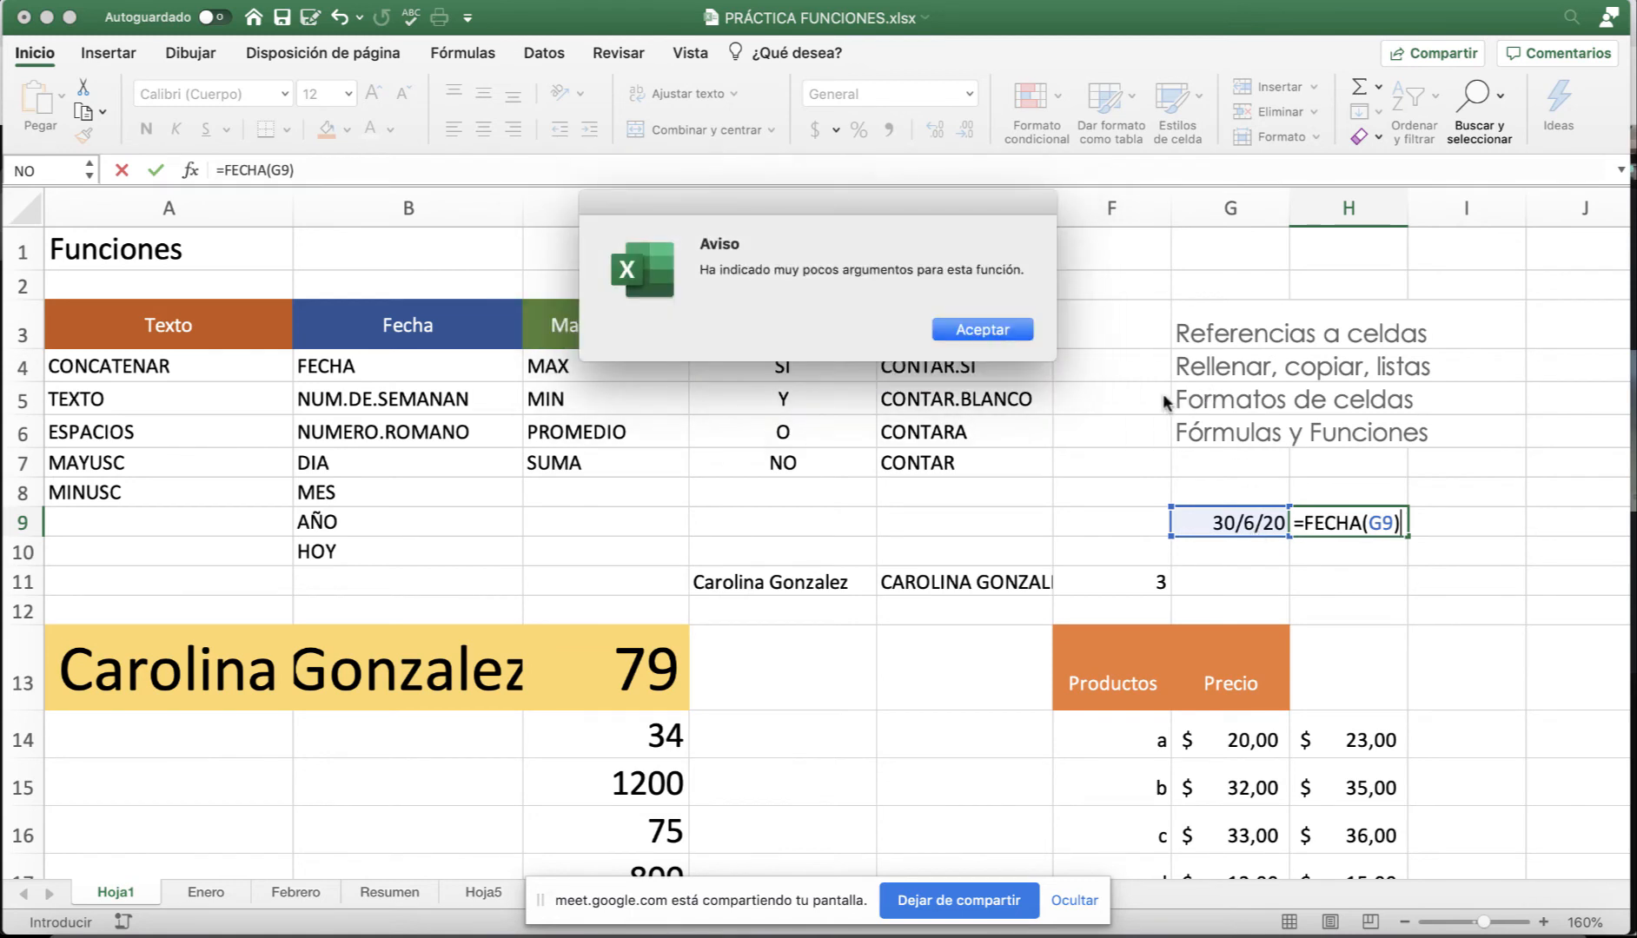
left_click(1024, 332)
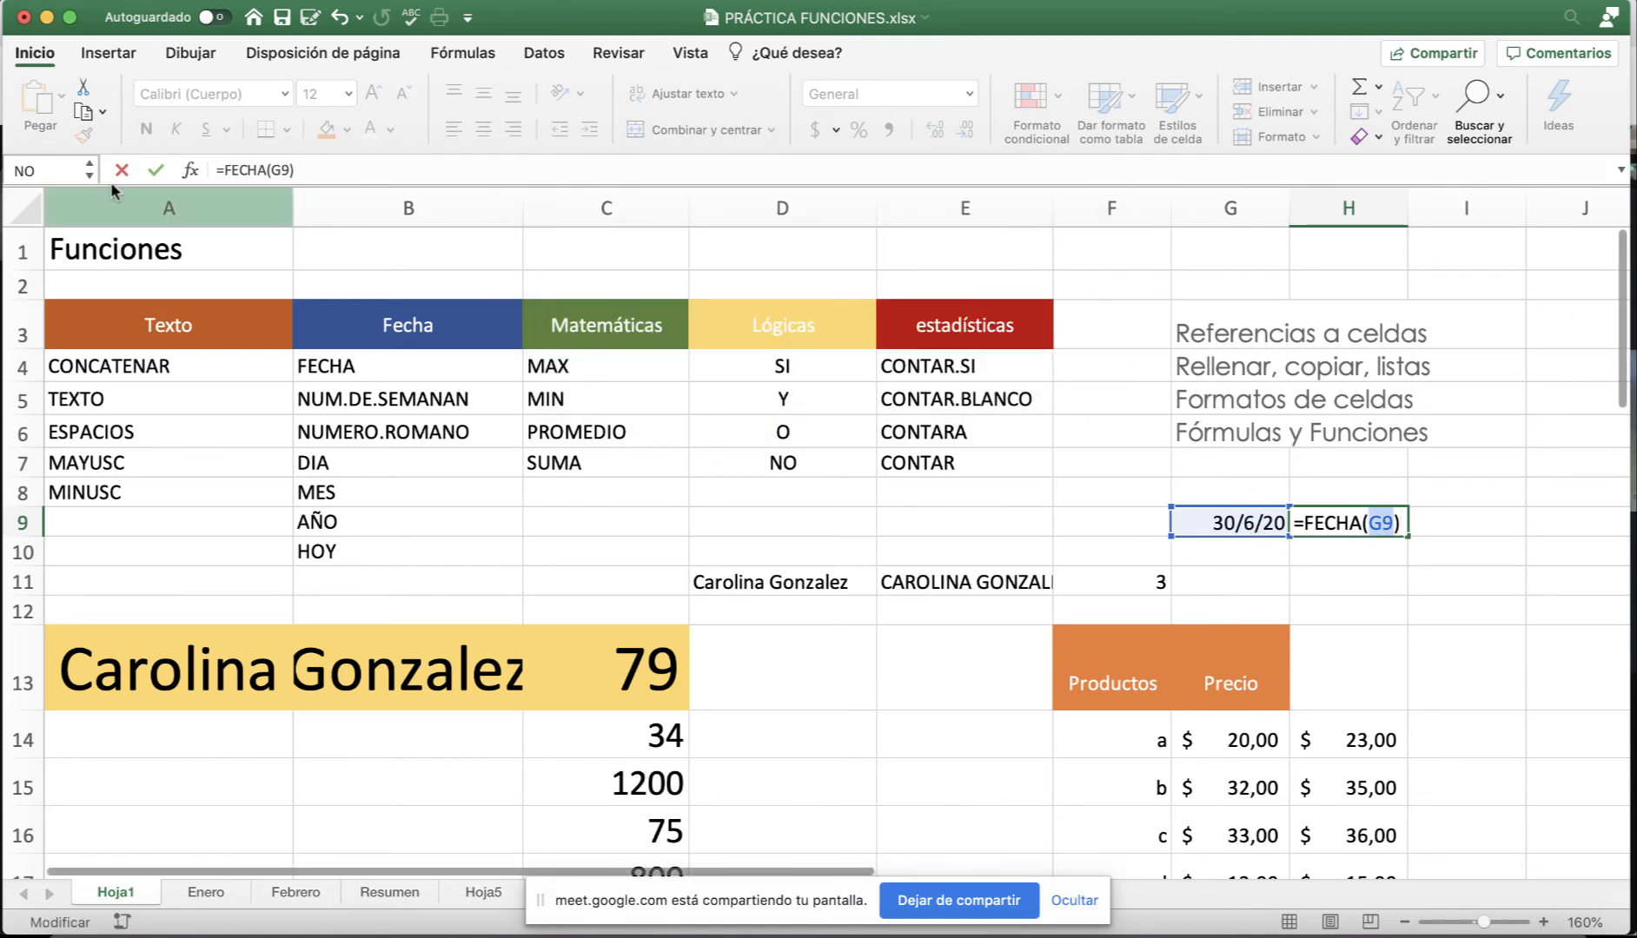
left_click(192, 170)
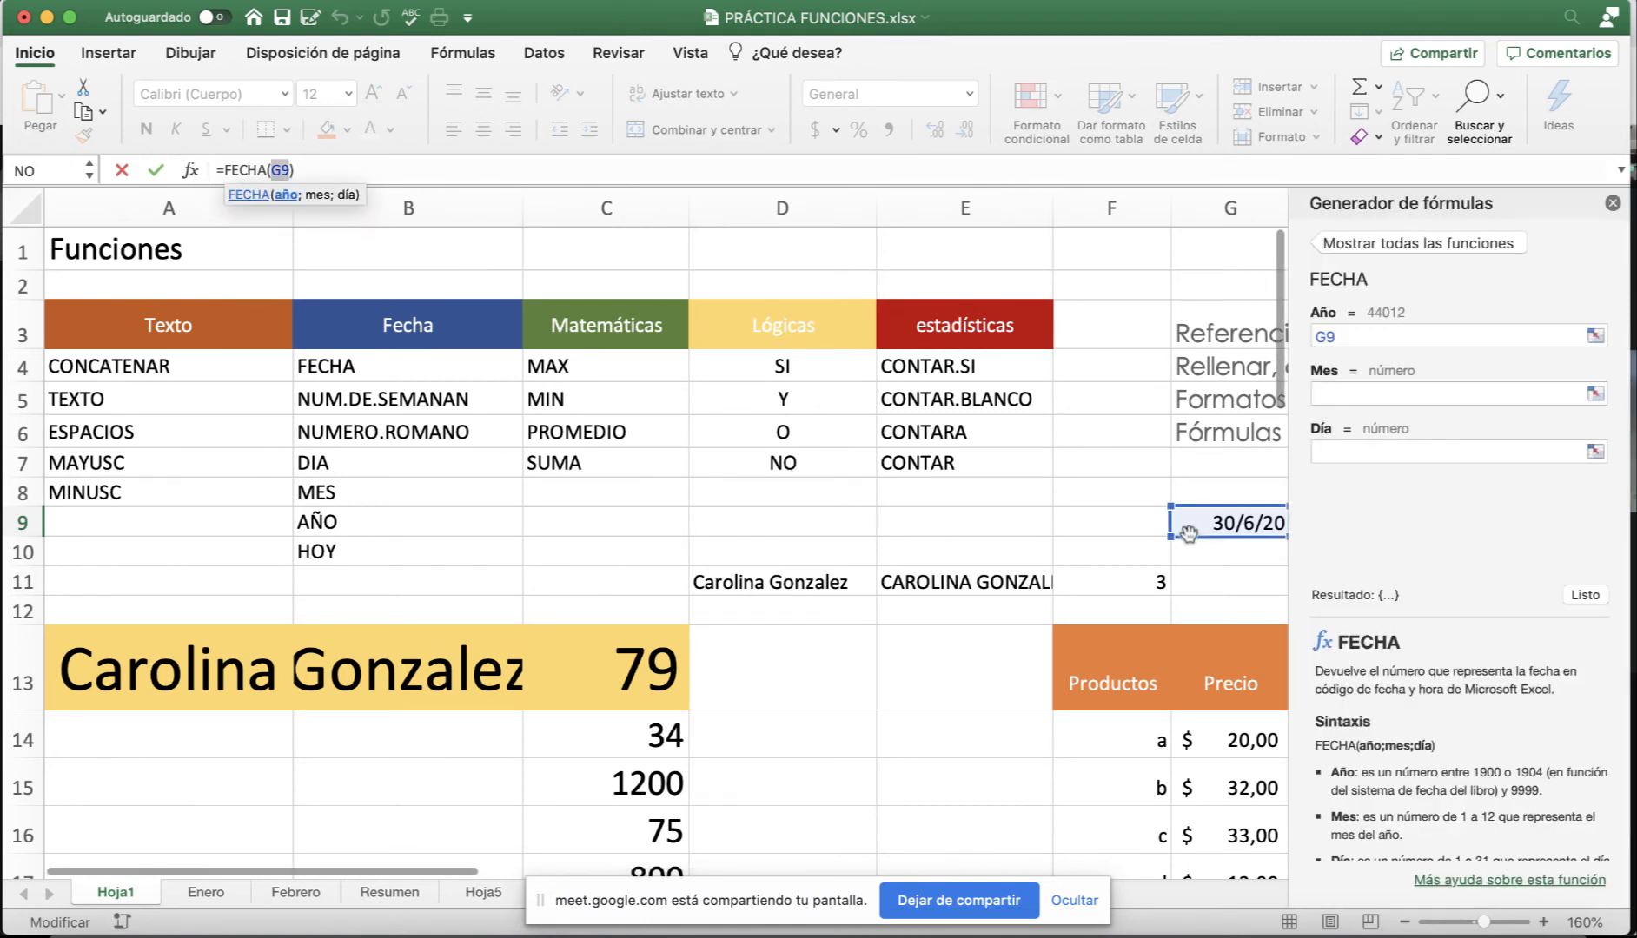
key("Escape")
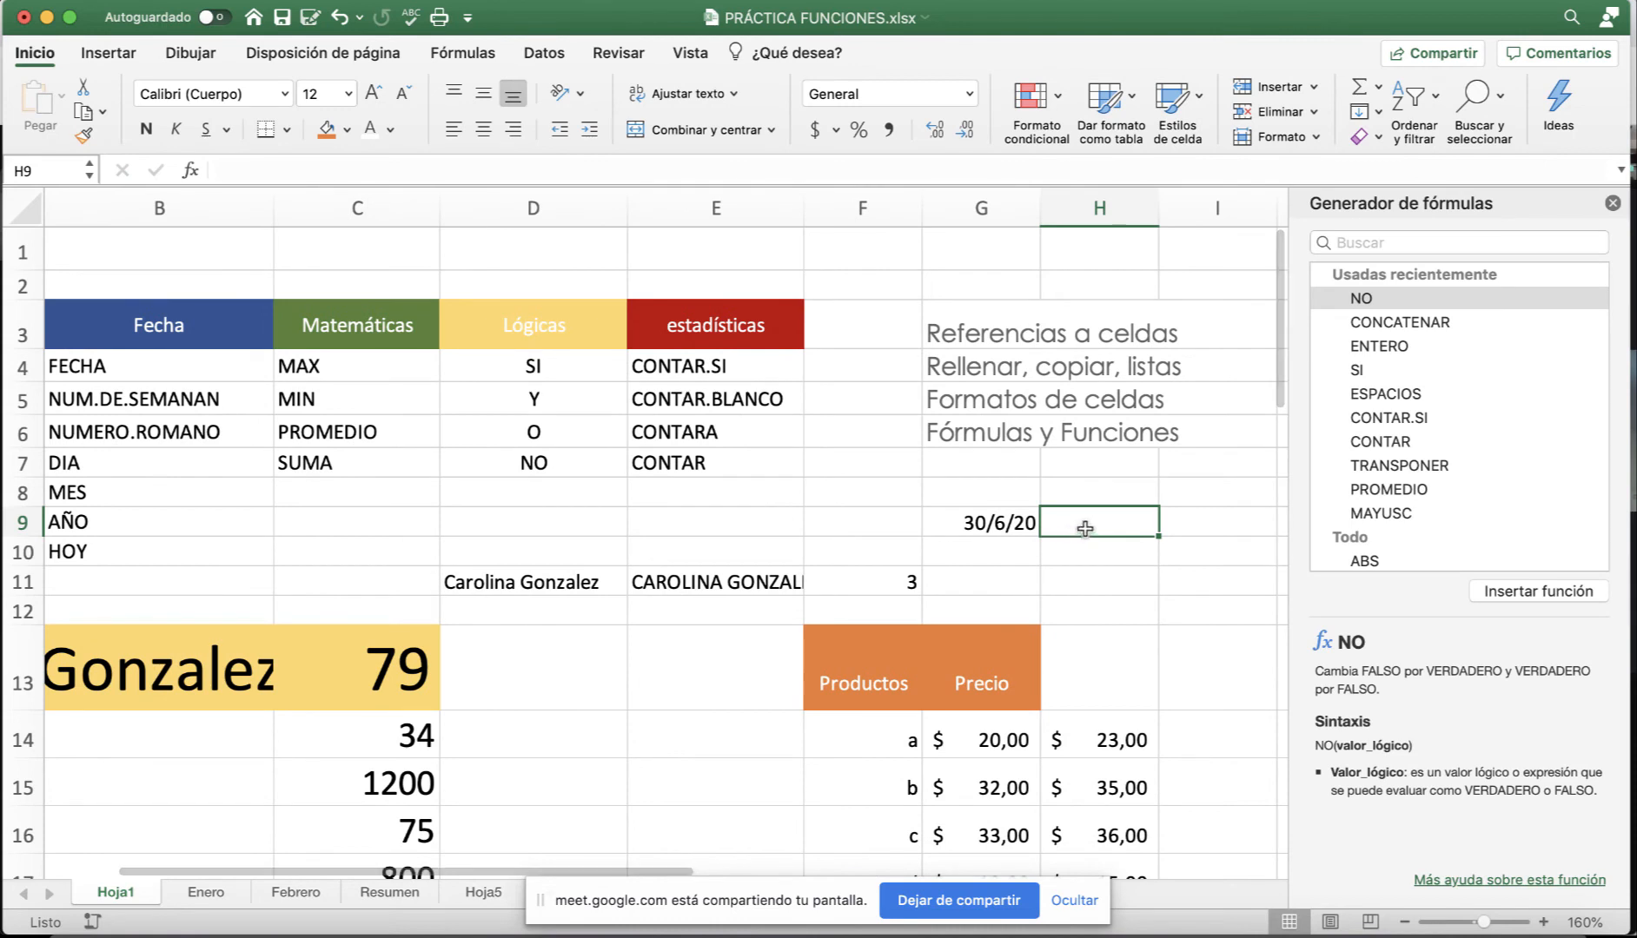
Enter 3, 5 and 2001 in G8, H8 and I8.
left_click(1000, 486)
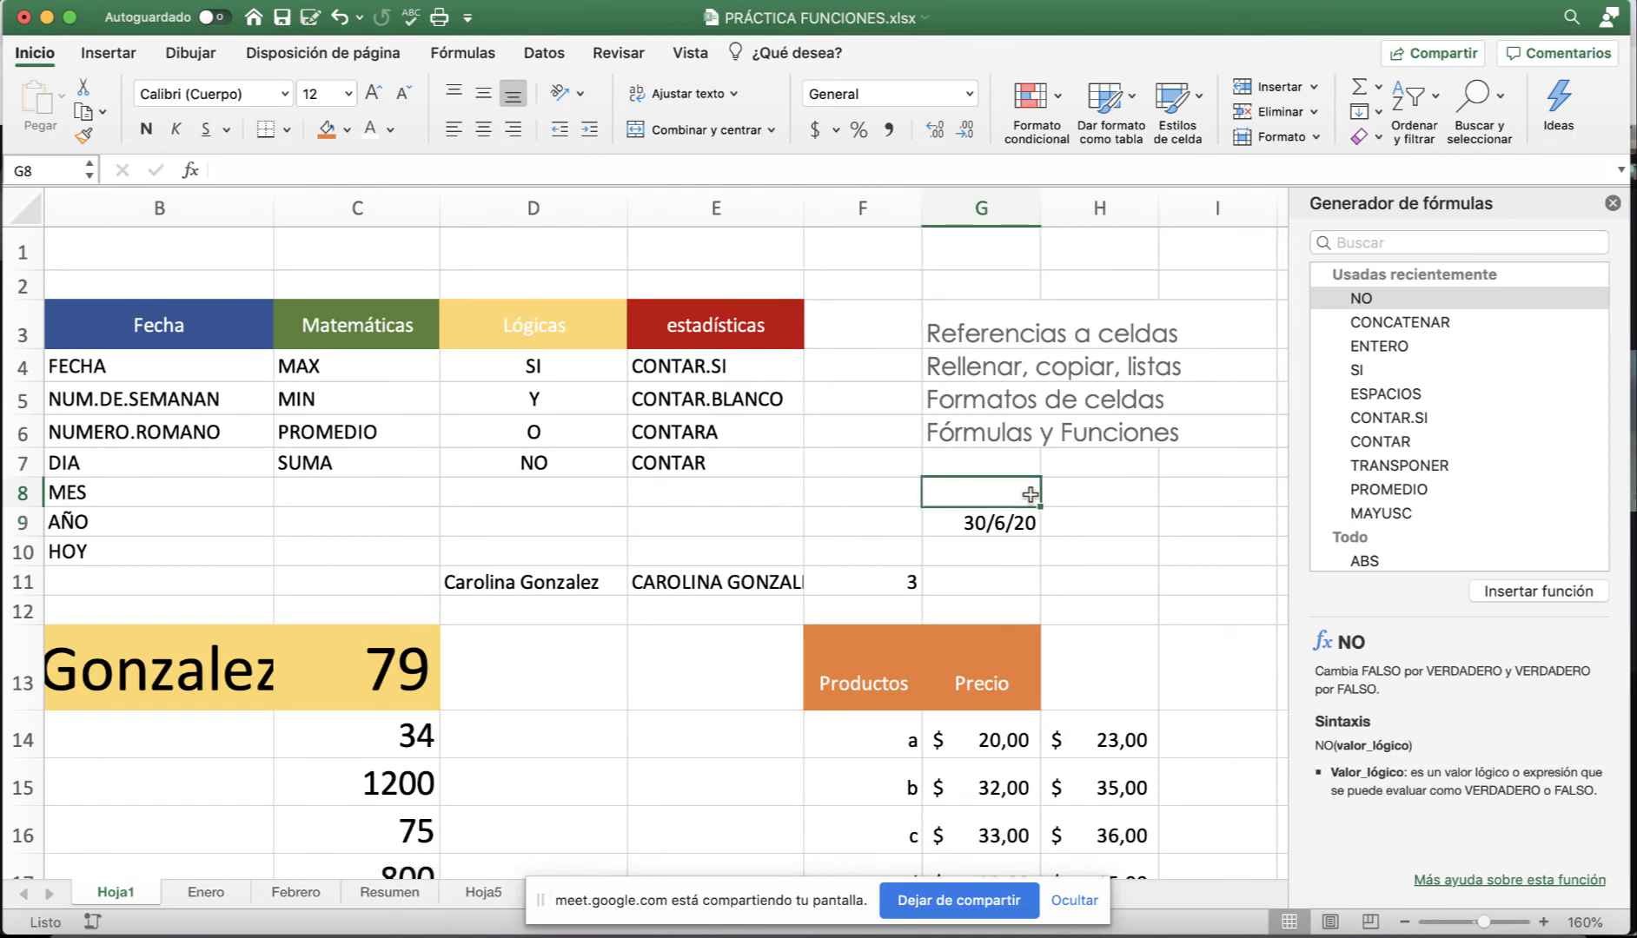
type("3")
key("Tab")
type("5")
key("Tab")
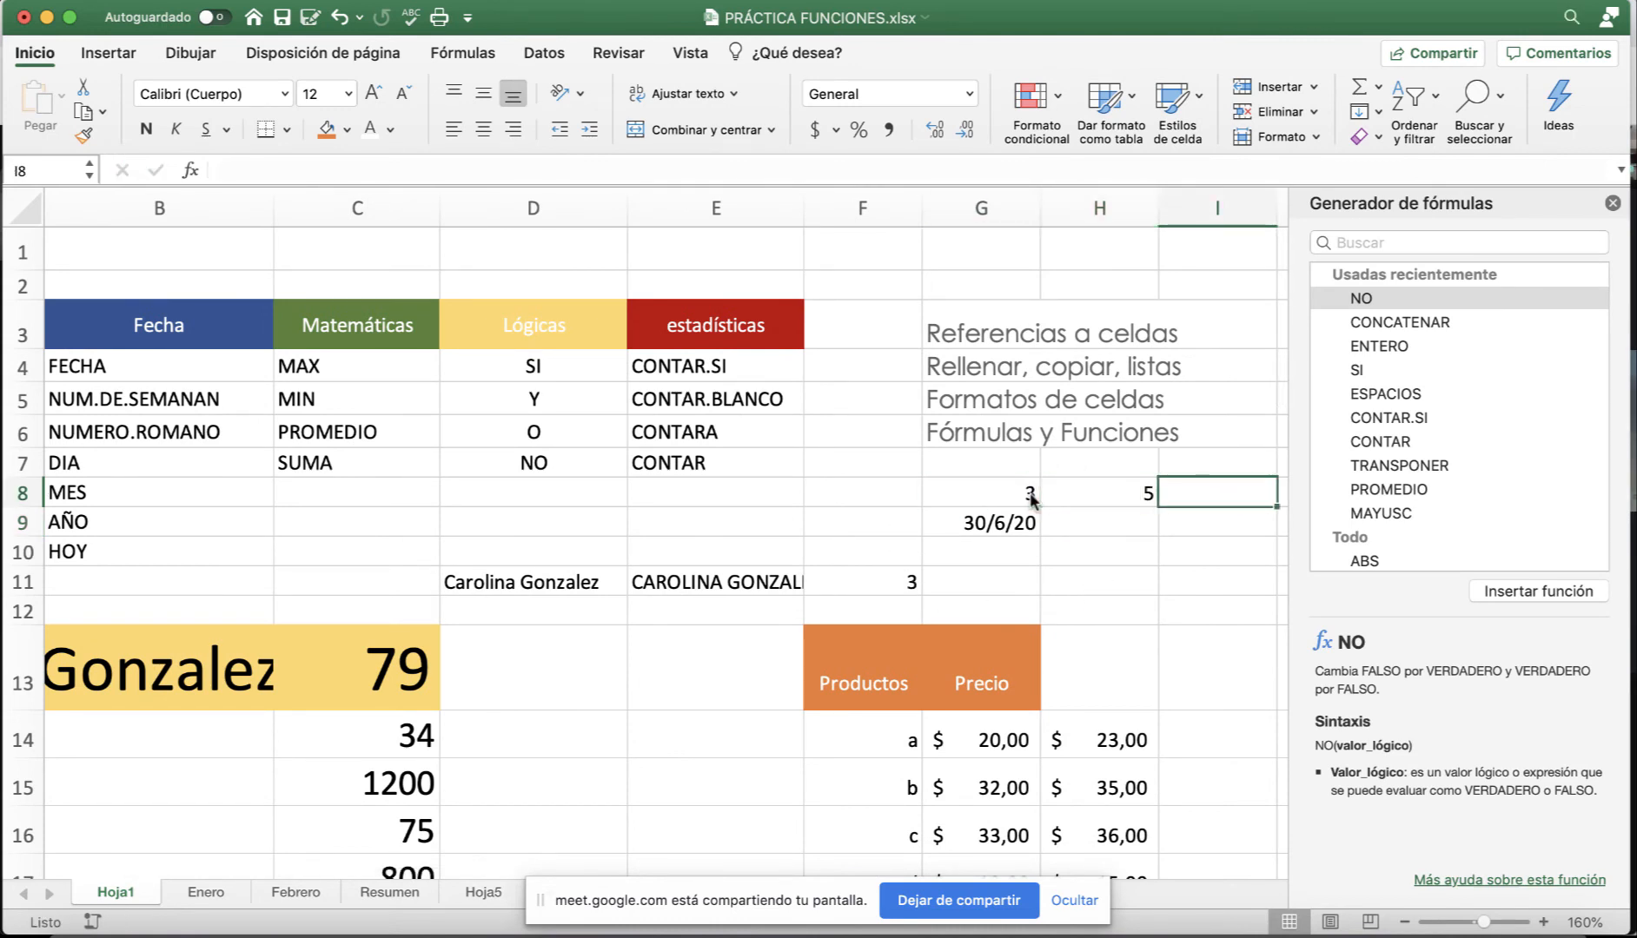
type("2001")
key("Return")
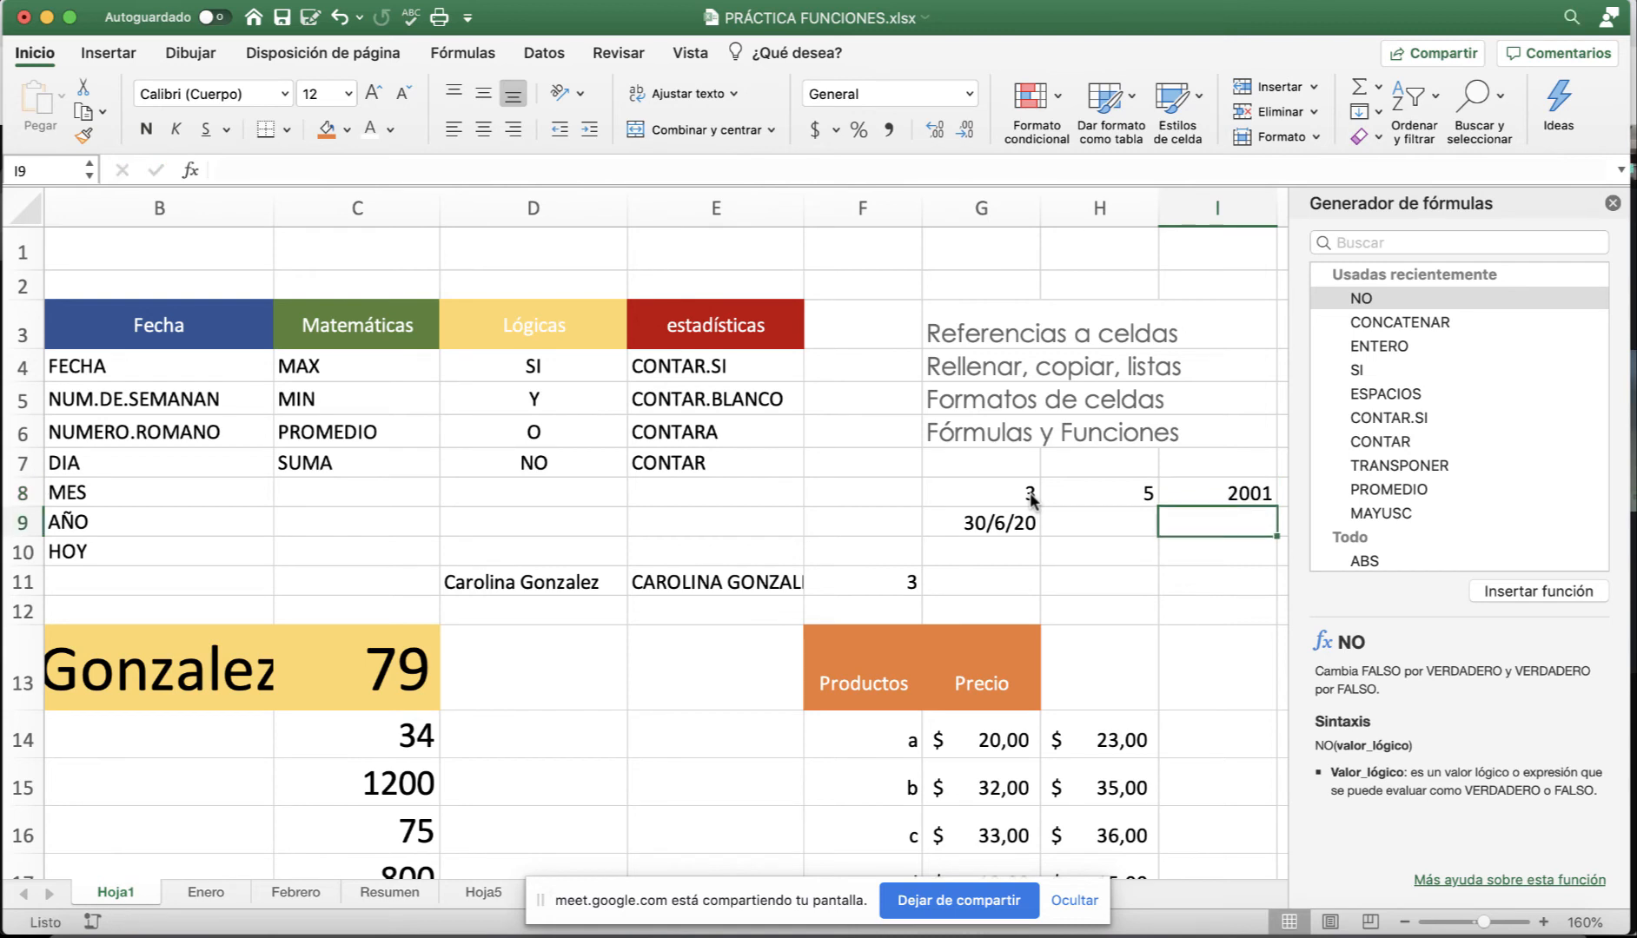
left_click_drag(1030, 496, 1195, 493)
scroll(1172, 563, "right", 3)
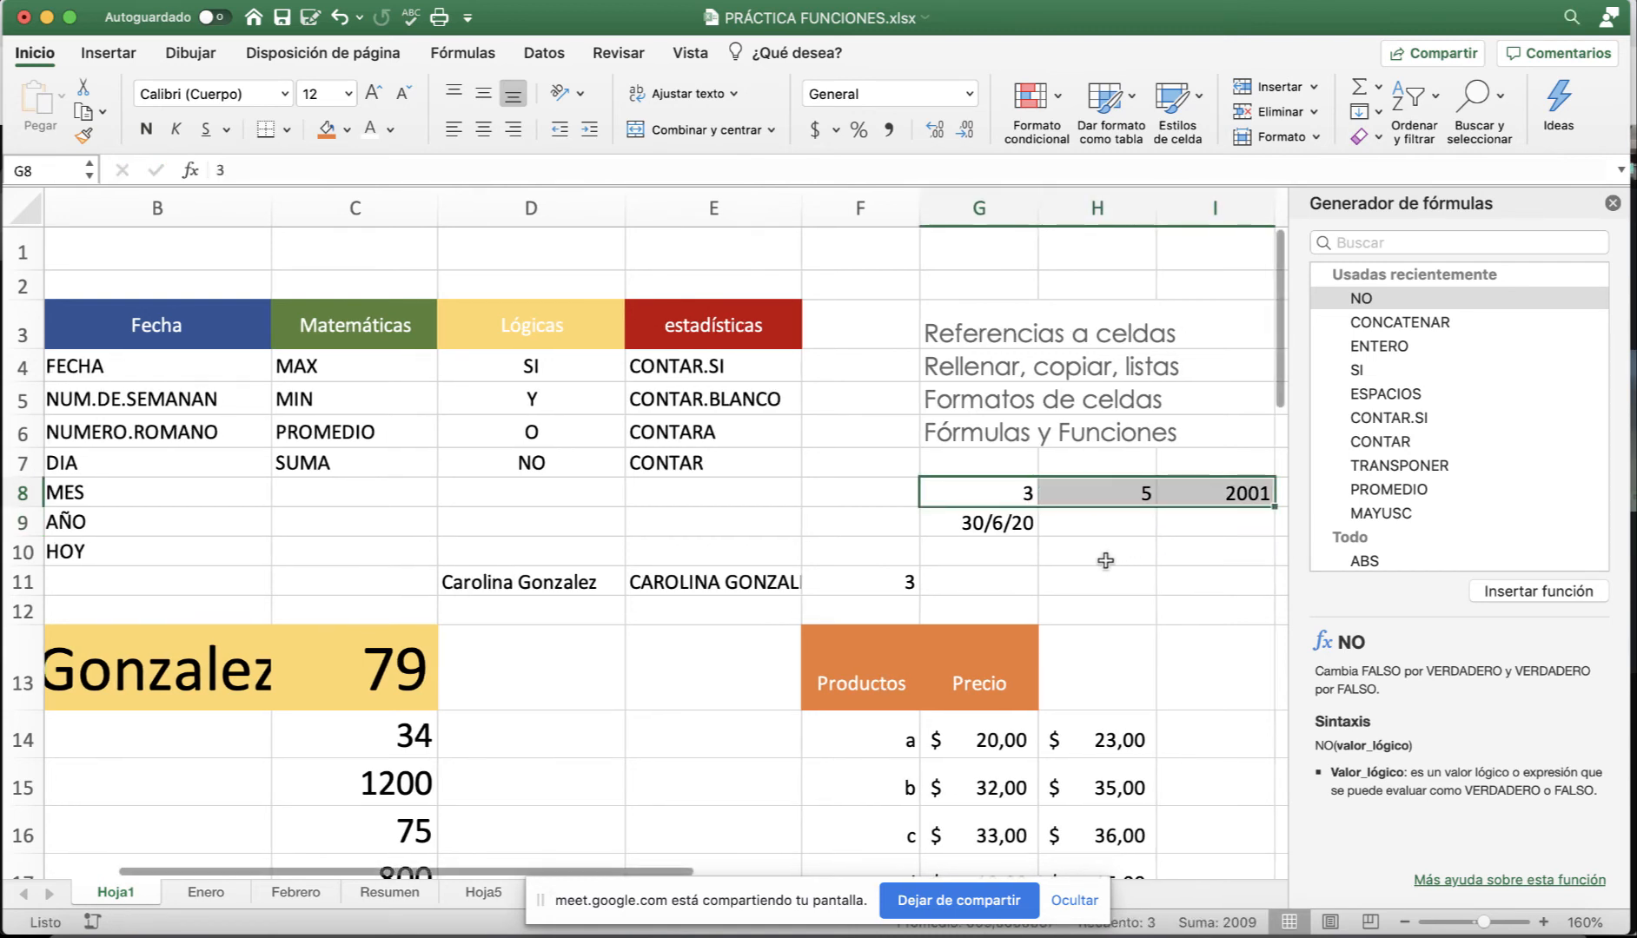
scroll(1019, 545, "right", 2)
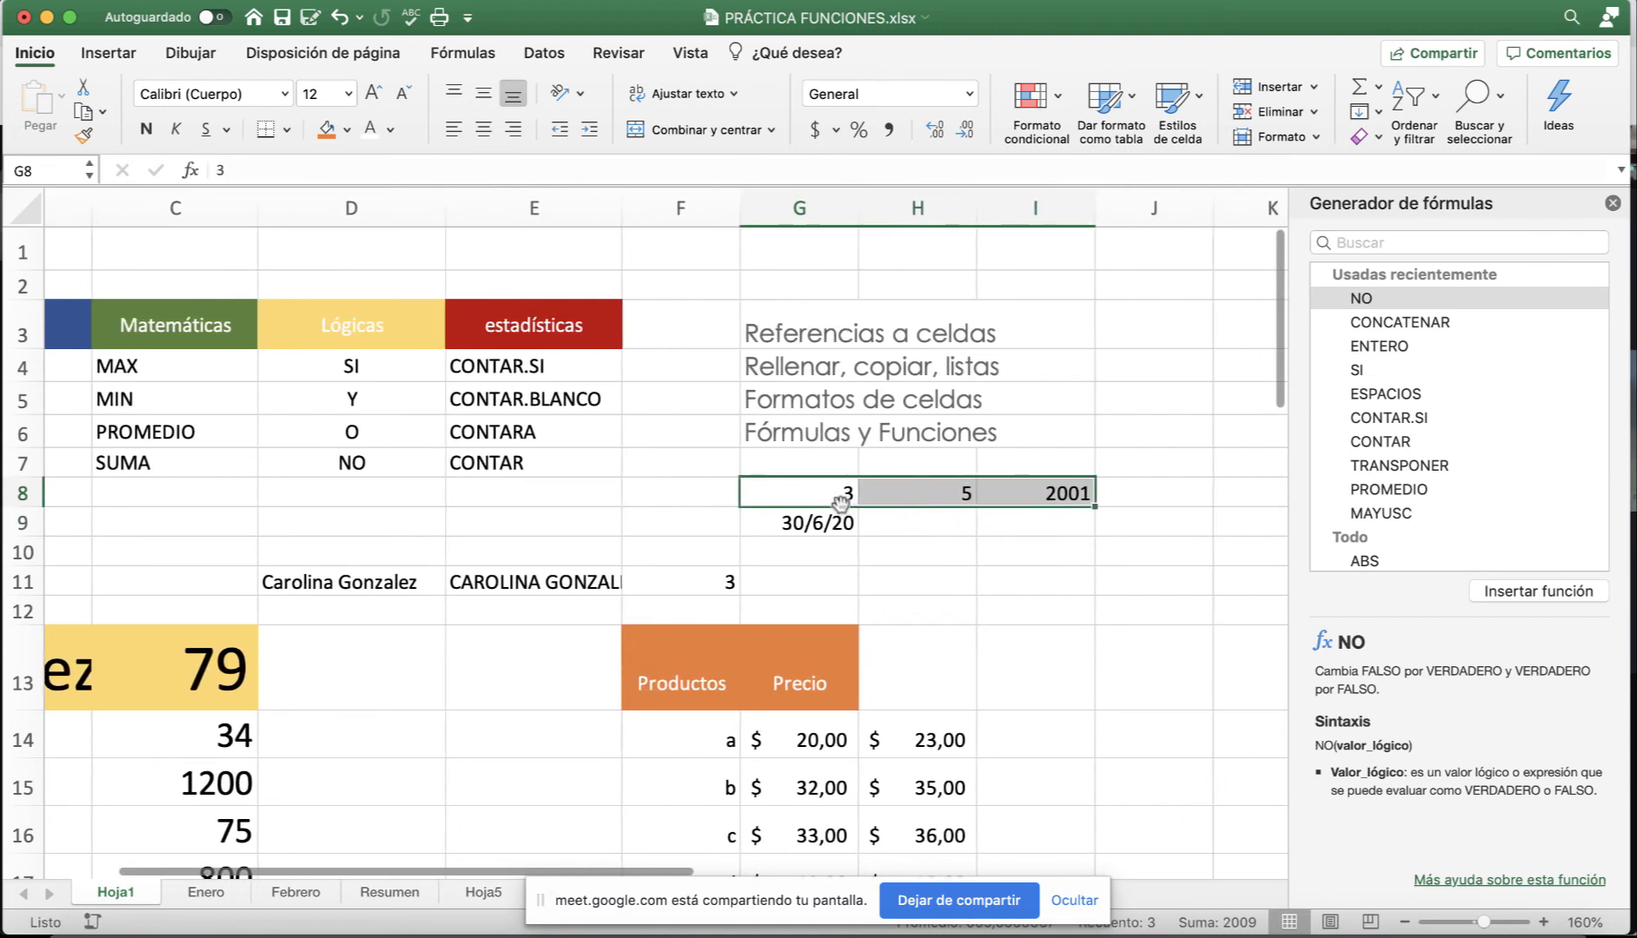
left_click(1054, 493)
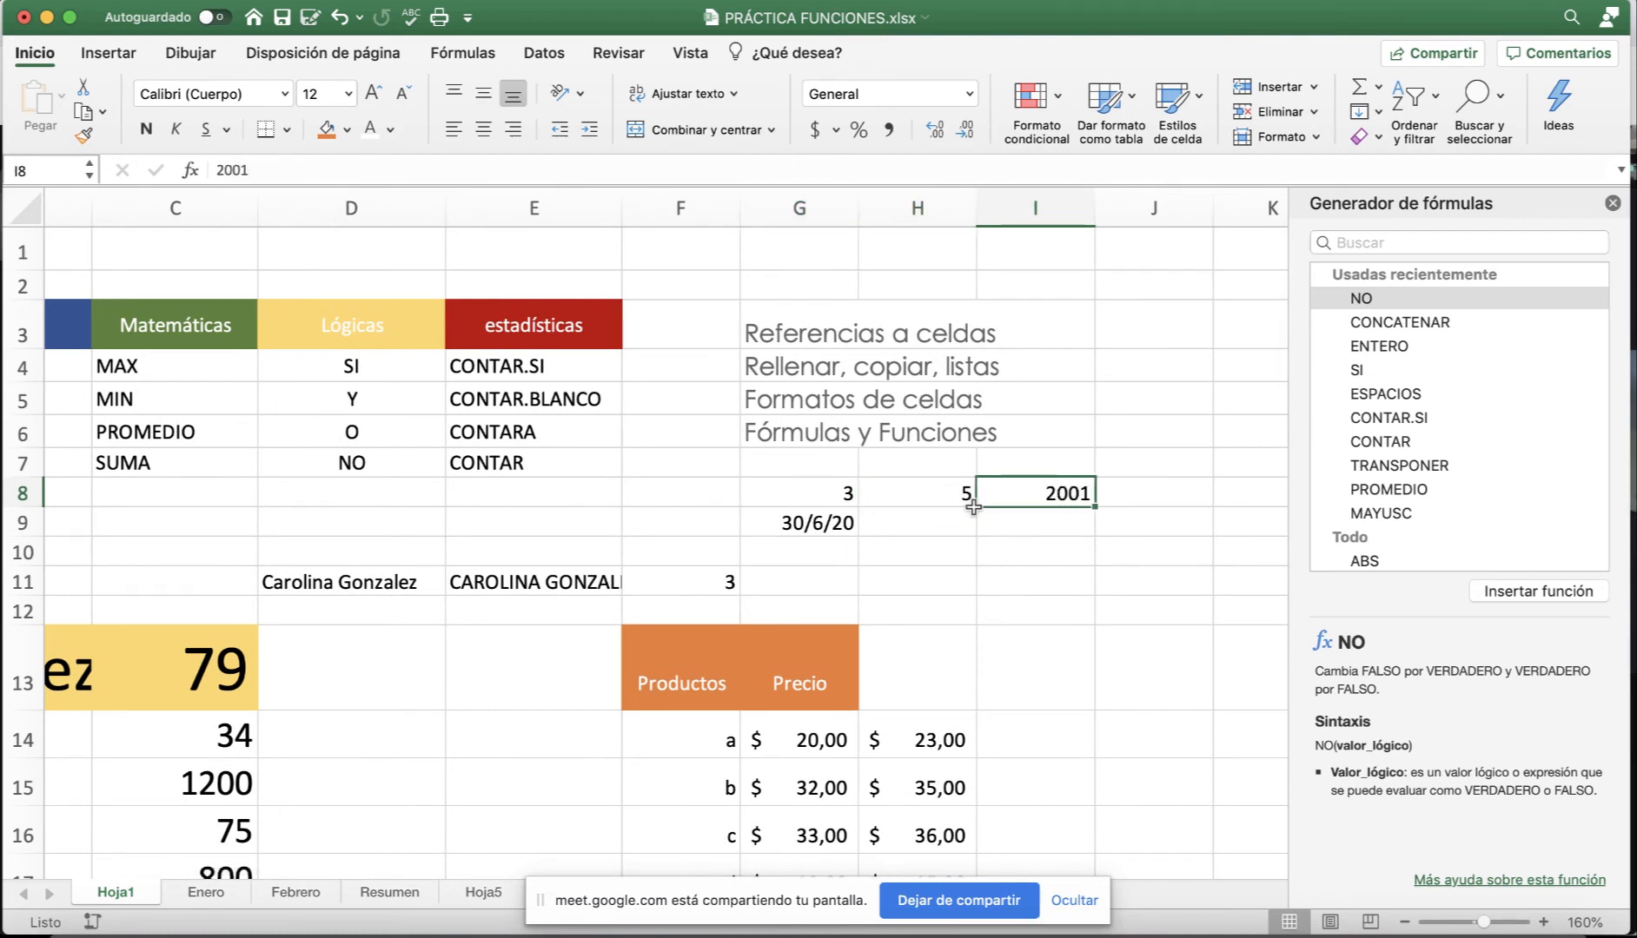
Write =FECHA(G8;H8;I8) in J8.
left_click(1127, 496)
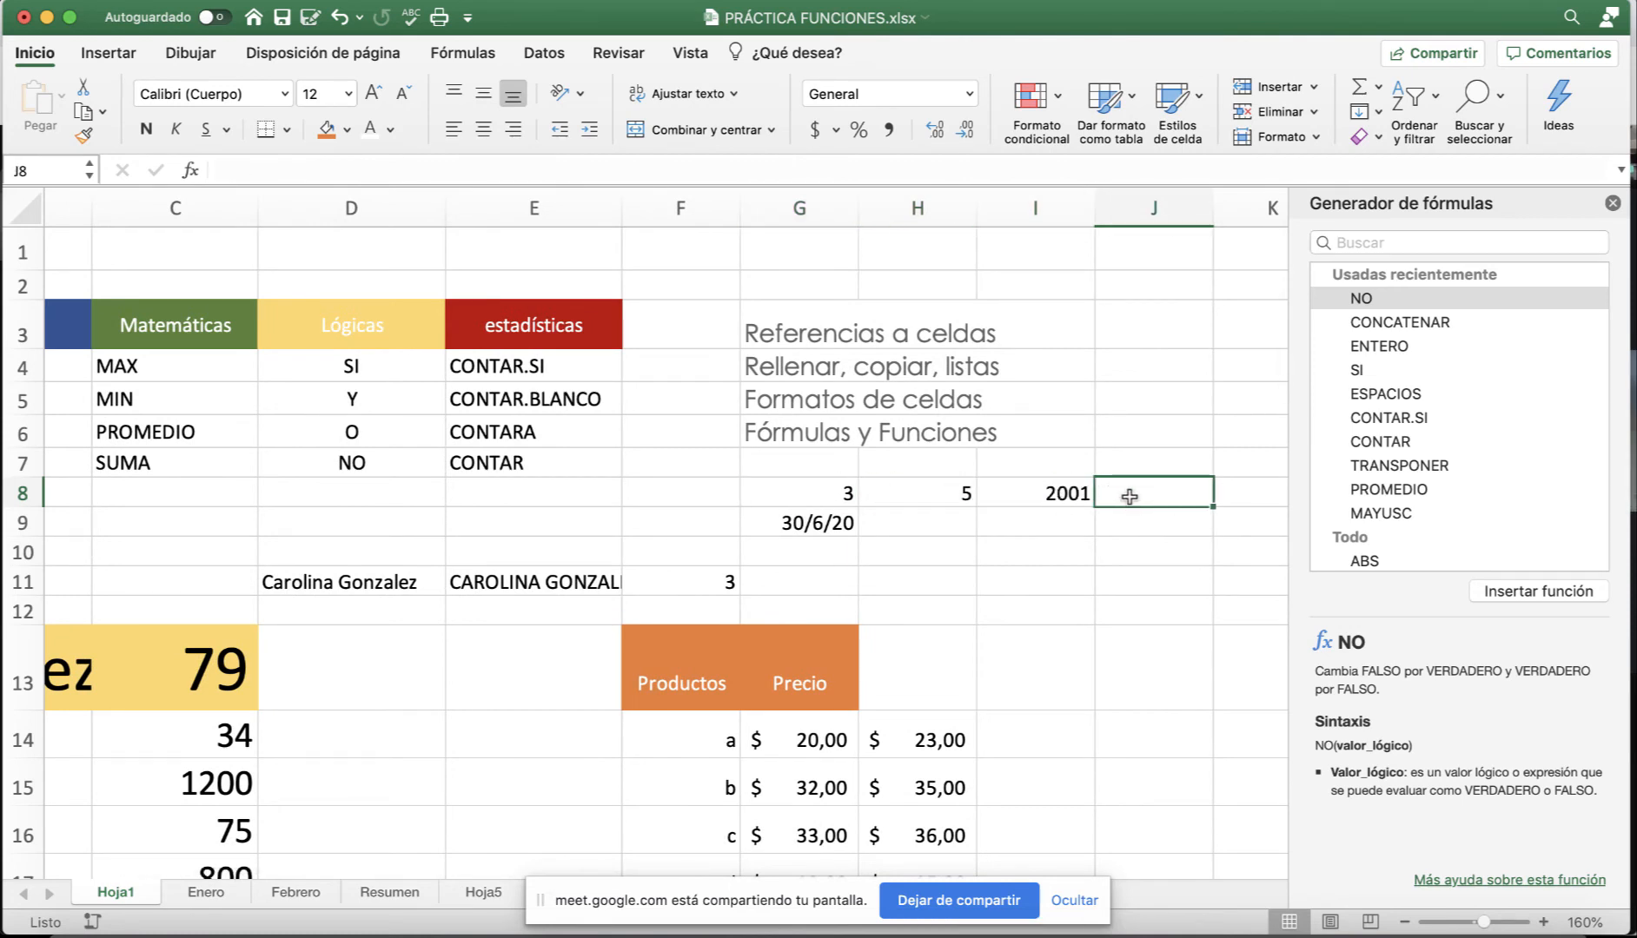
type("=fe")
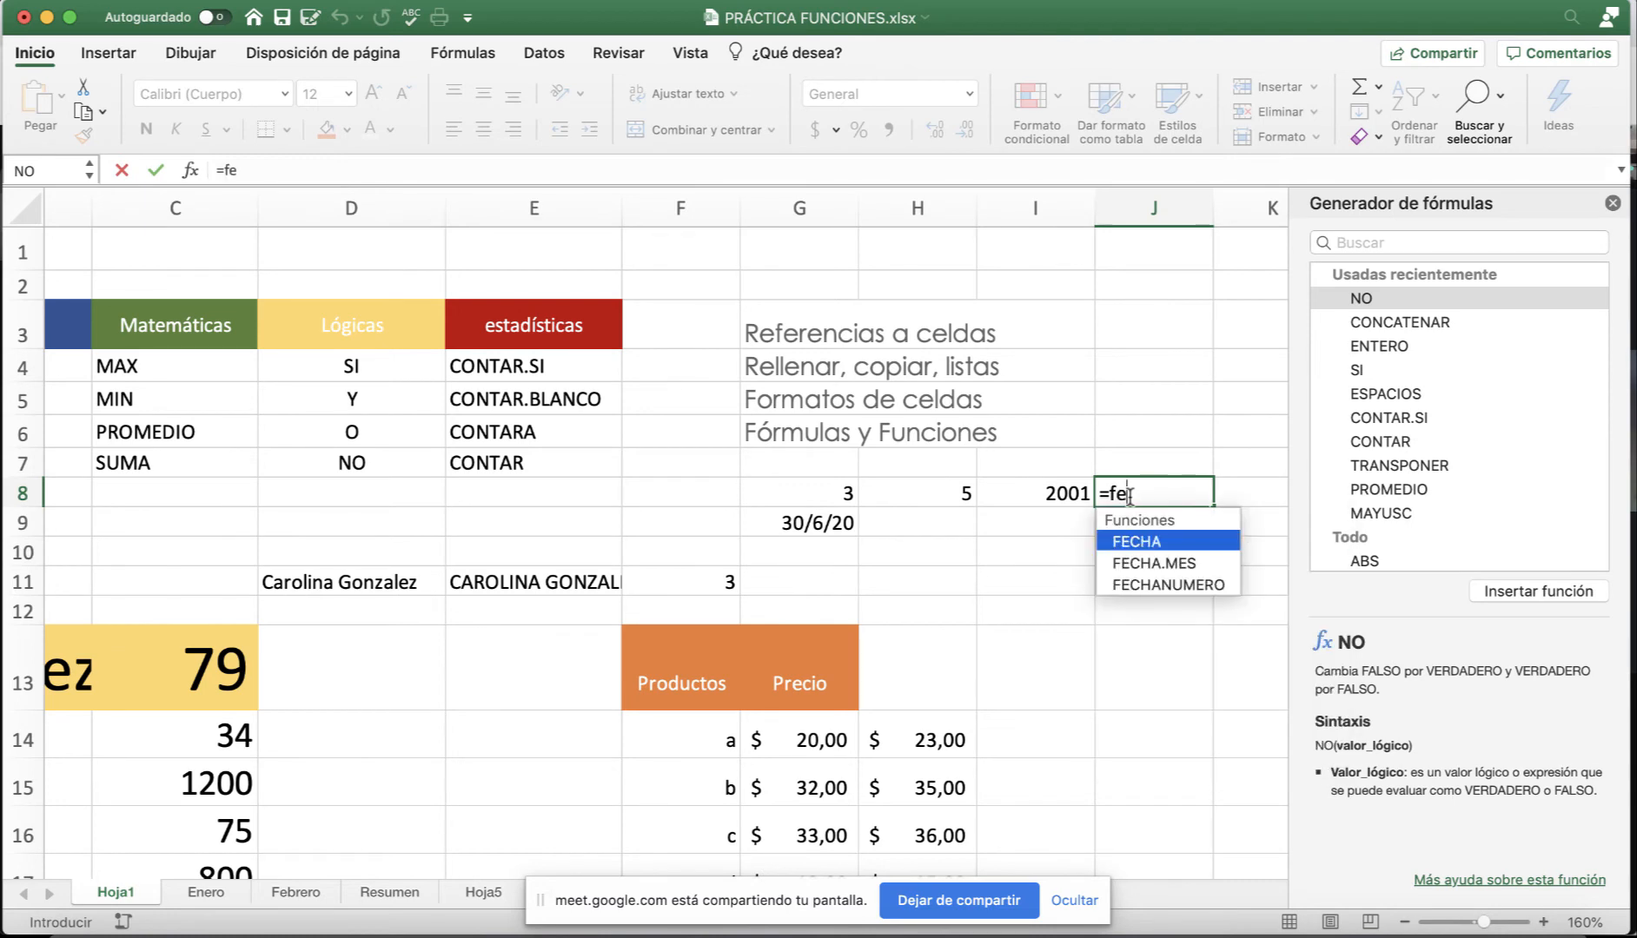
double_click(1140, 543)
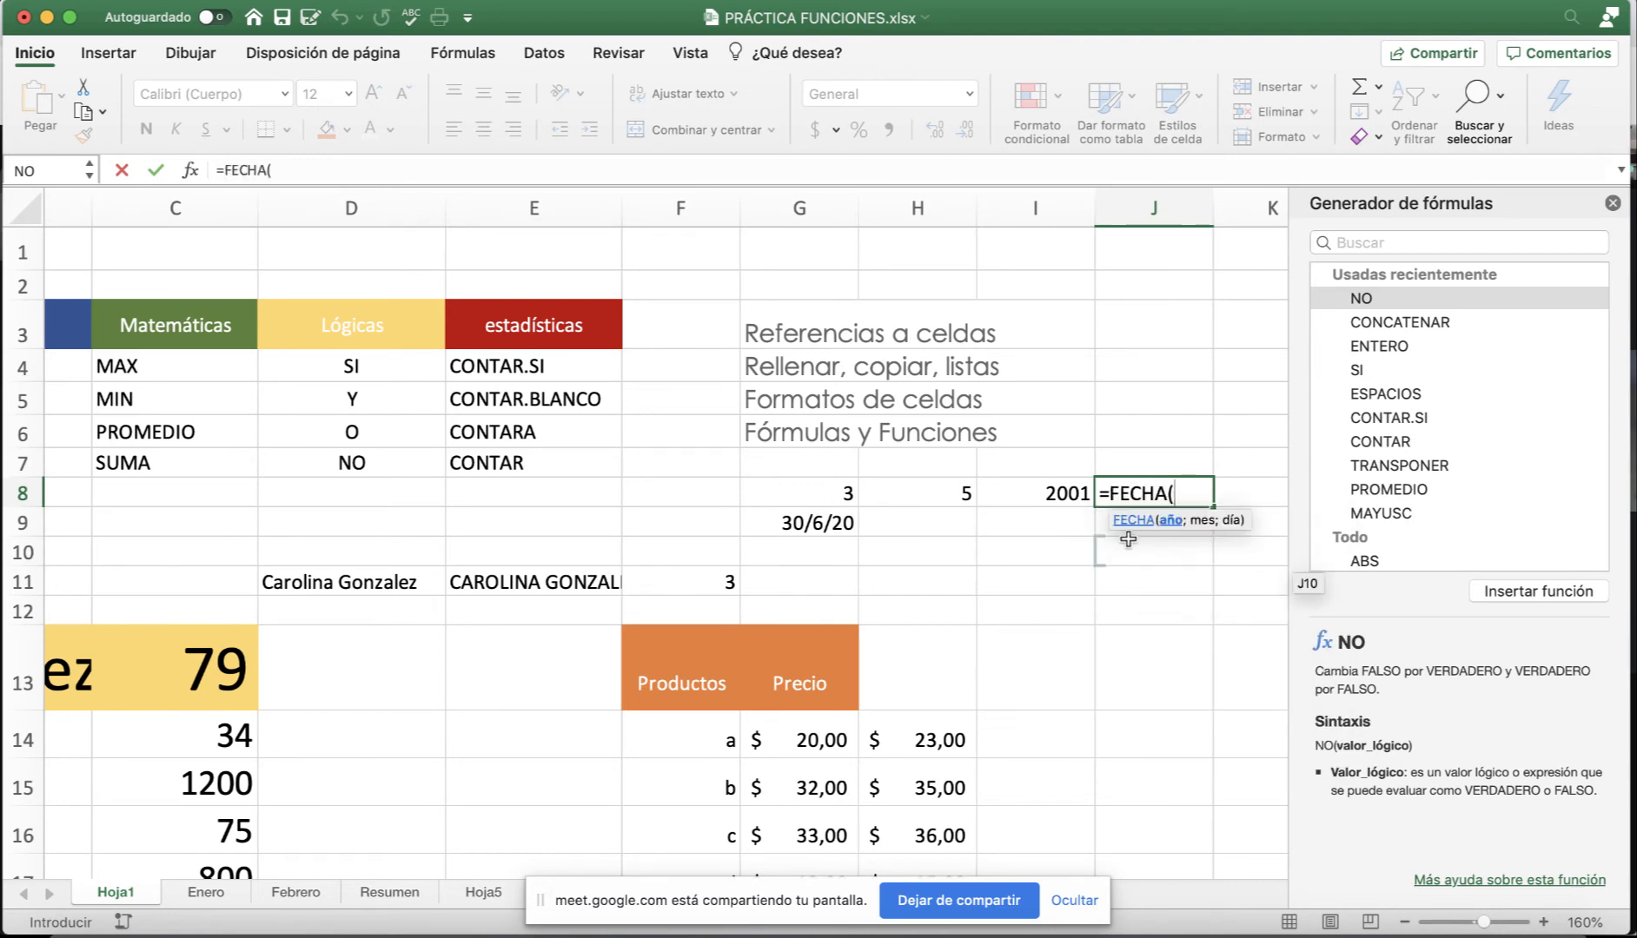
left_click(845, 492)
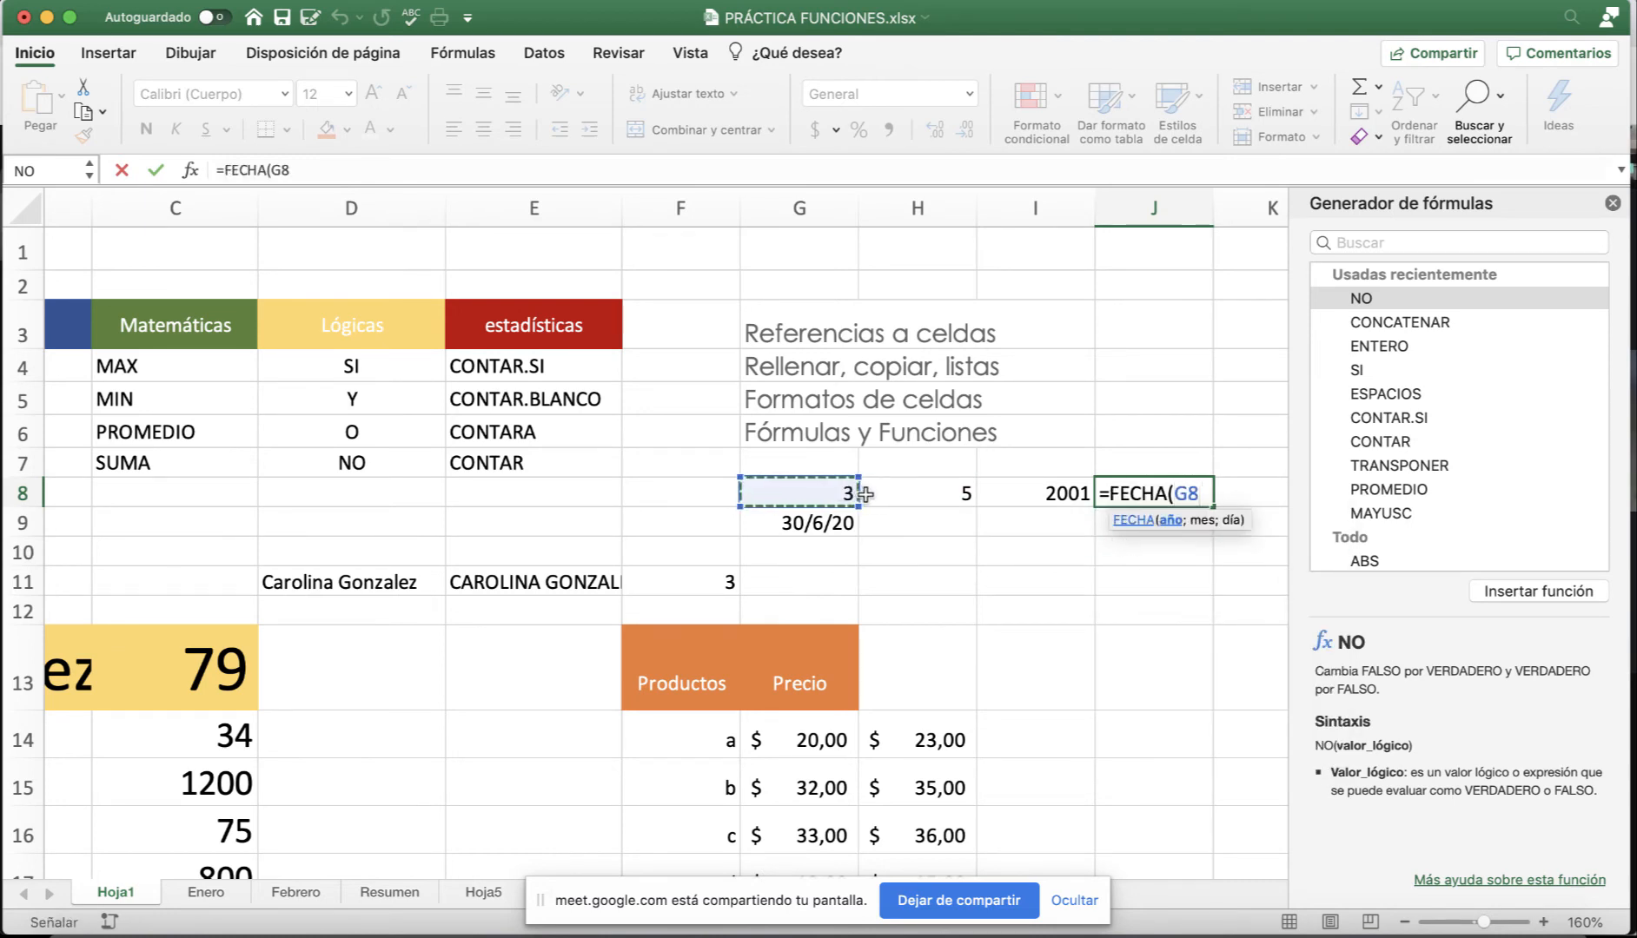
type(";")
left_click(959, 493)
type(";")
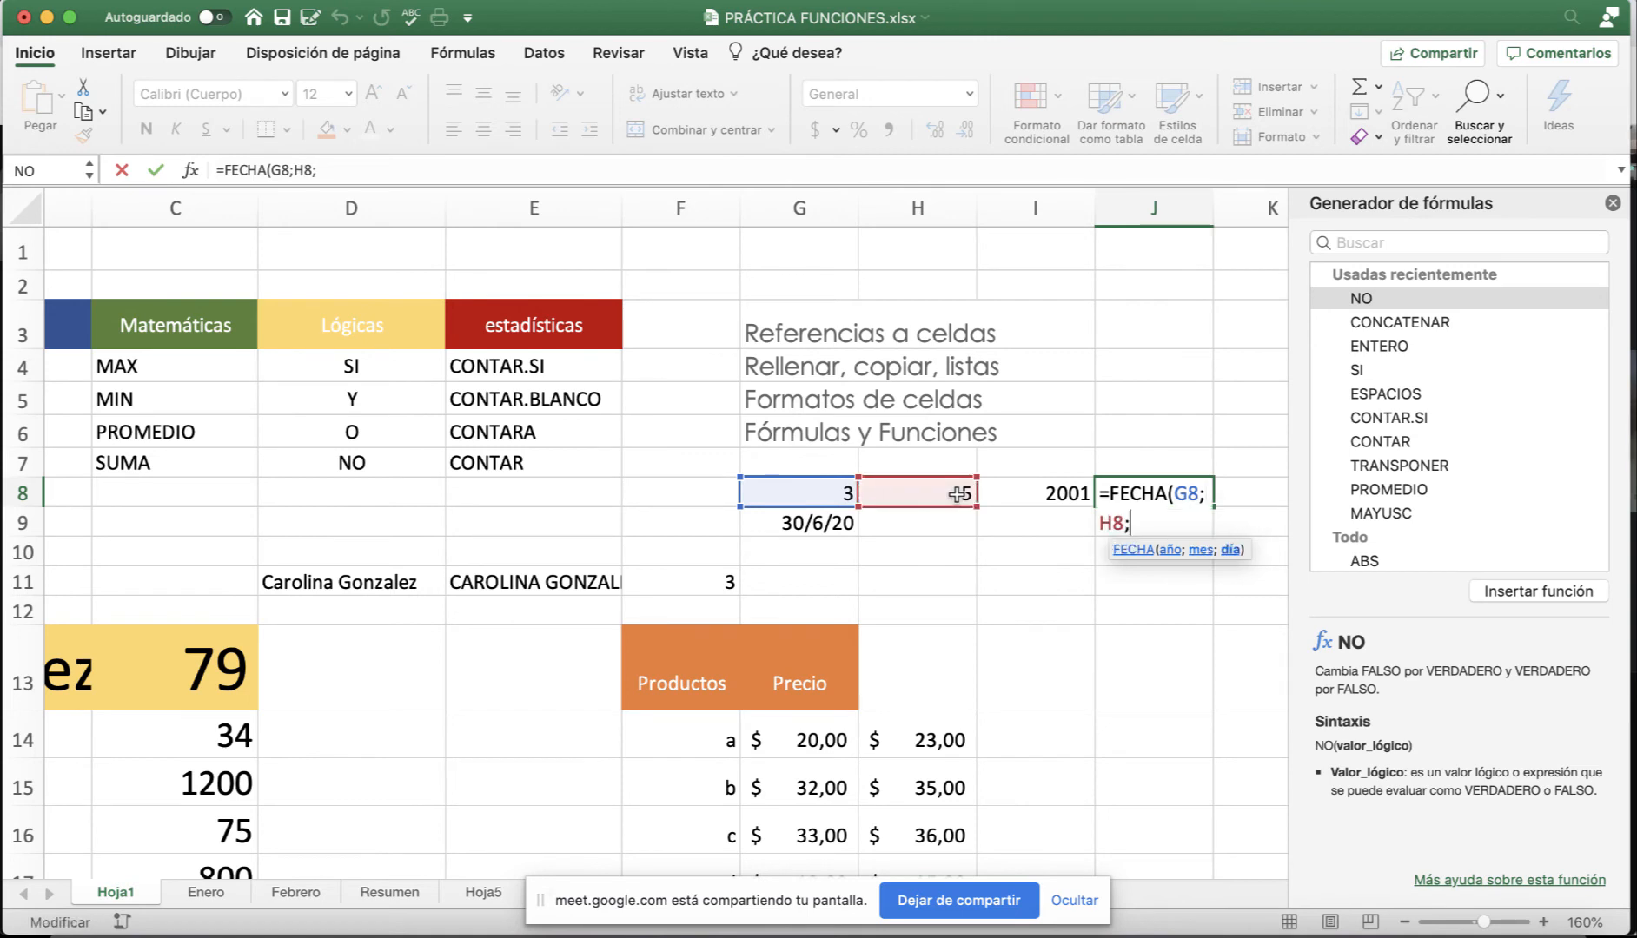
left_click(1043, 488)
type("=")
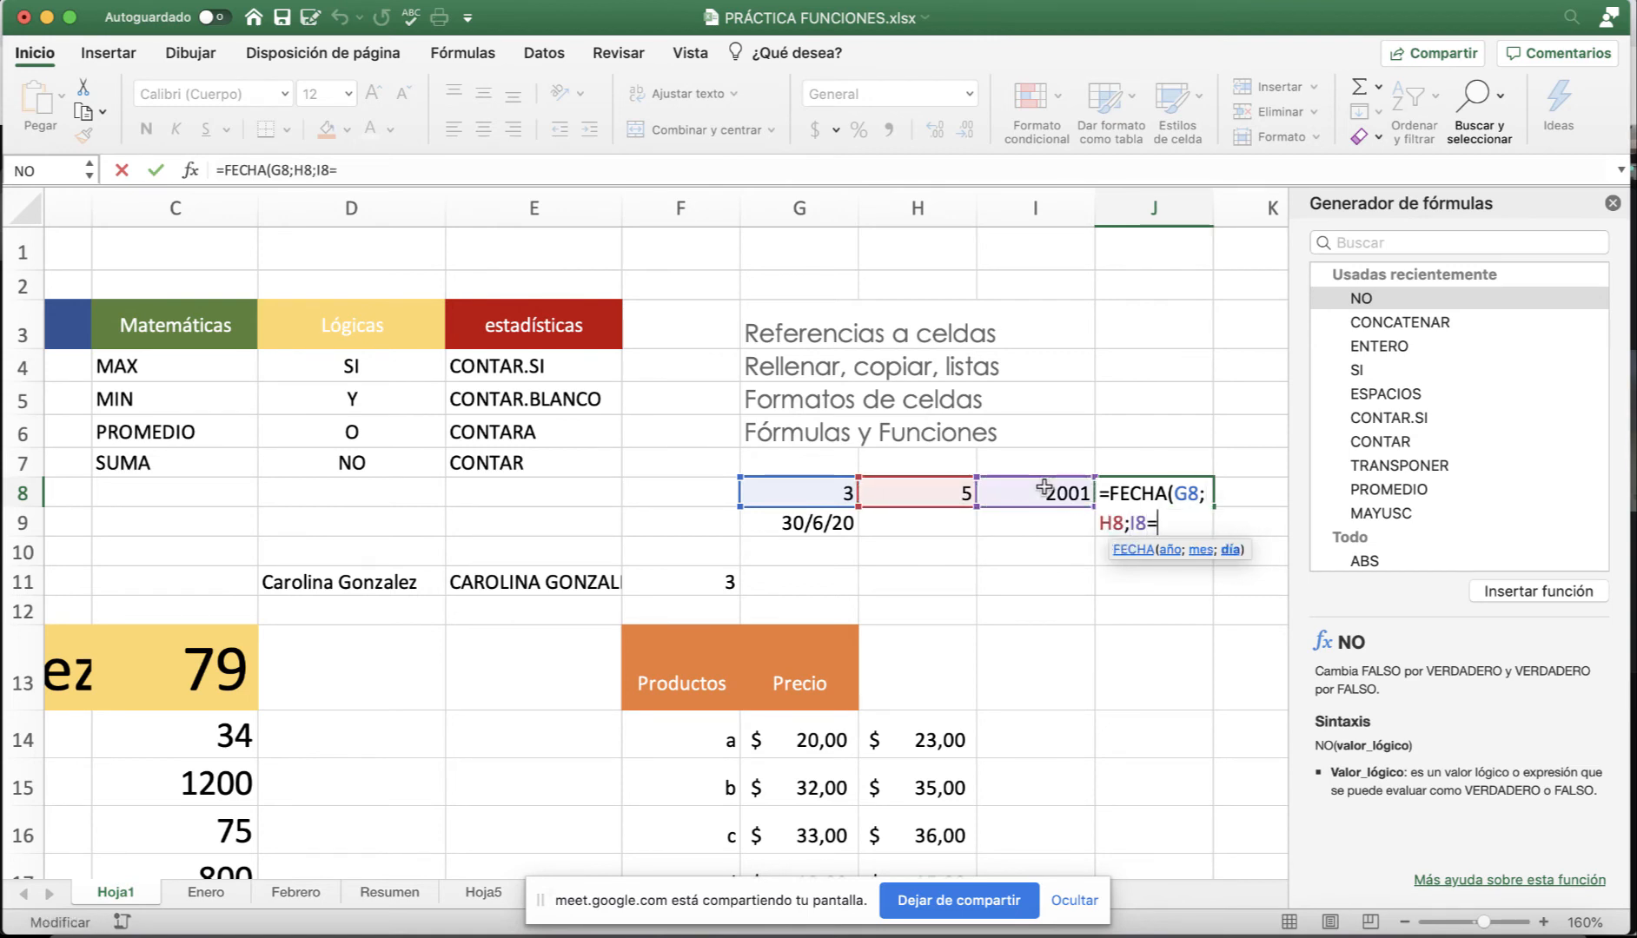
key("BackSpace")
type(")")
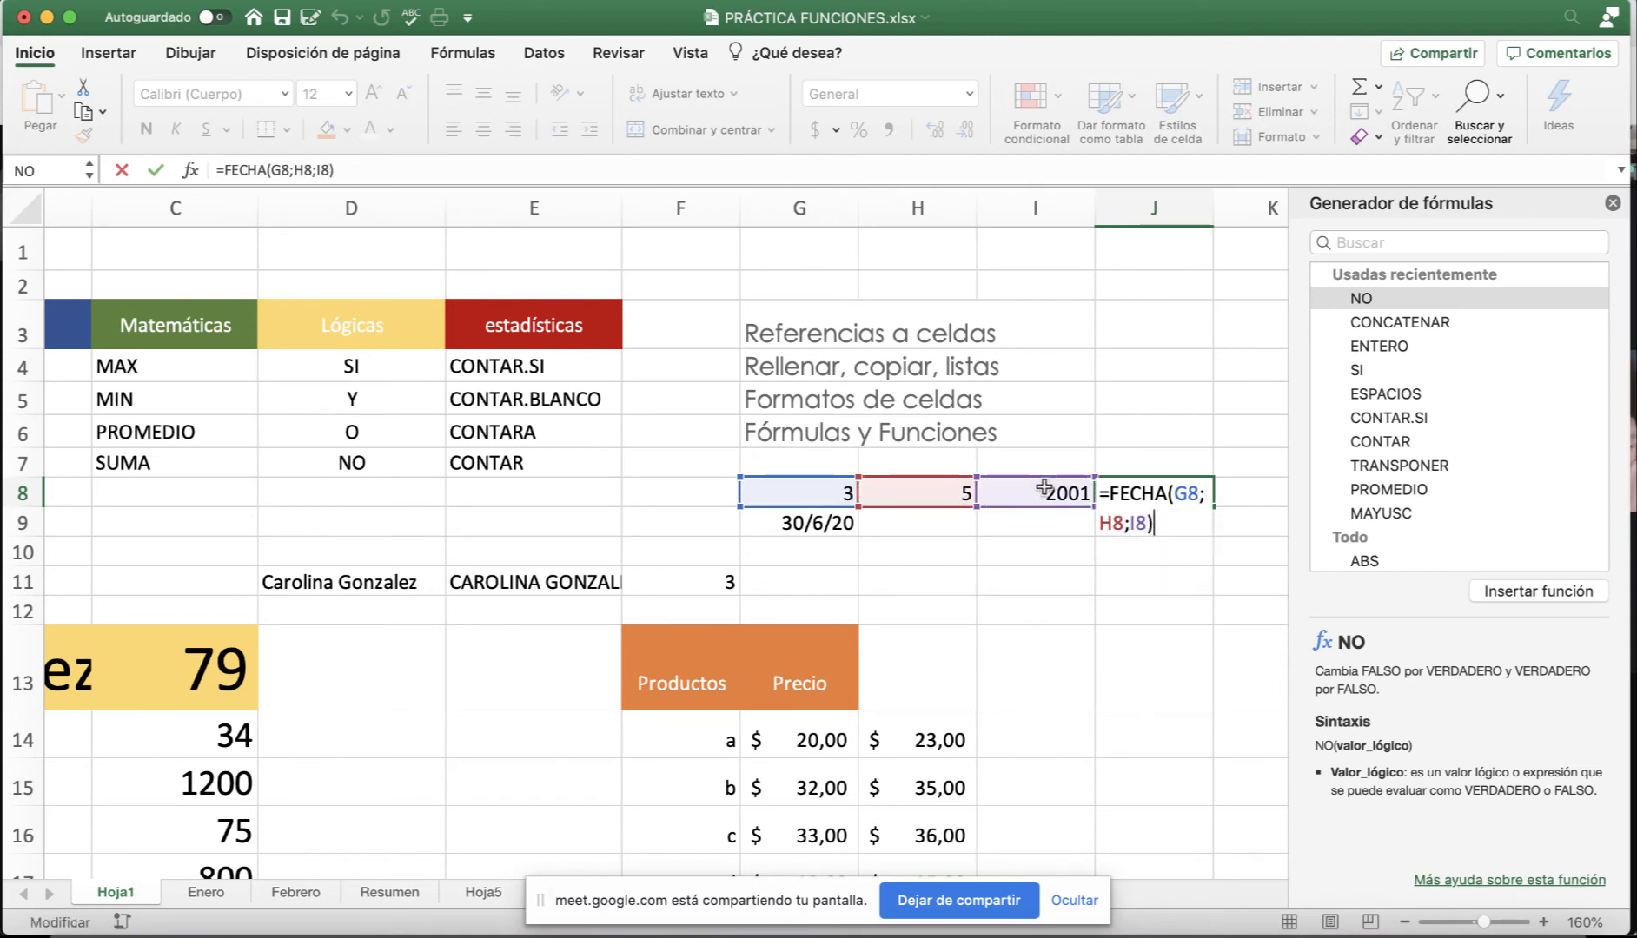
key("Return")
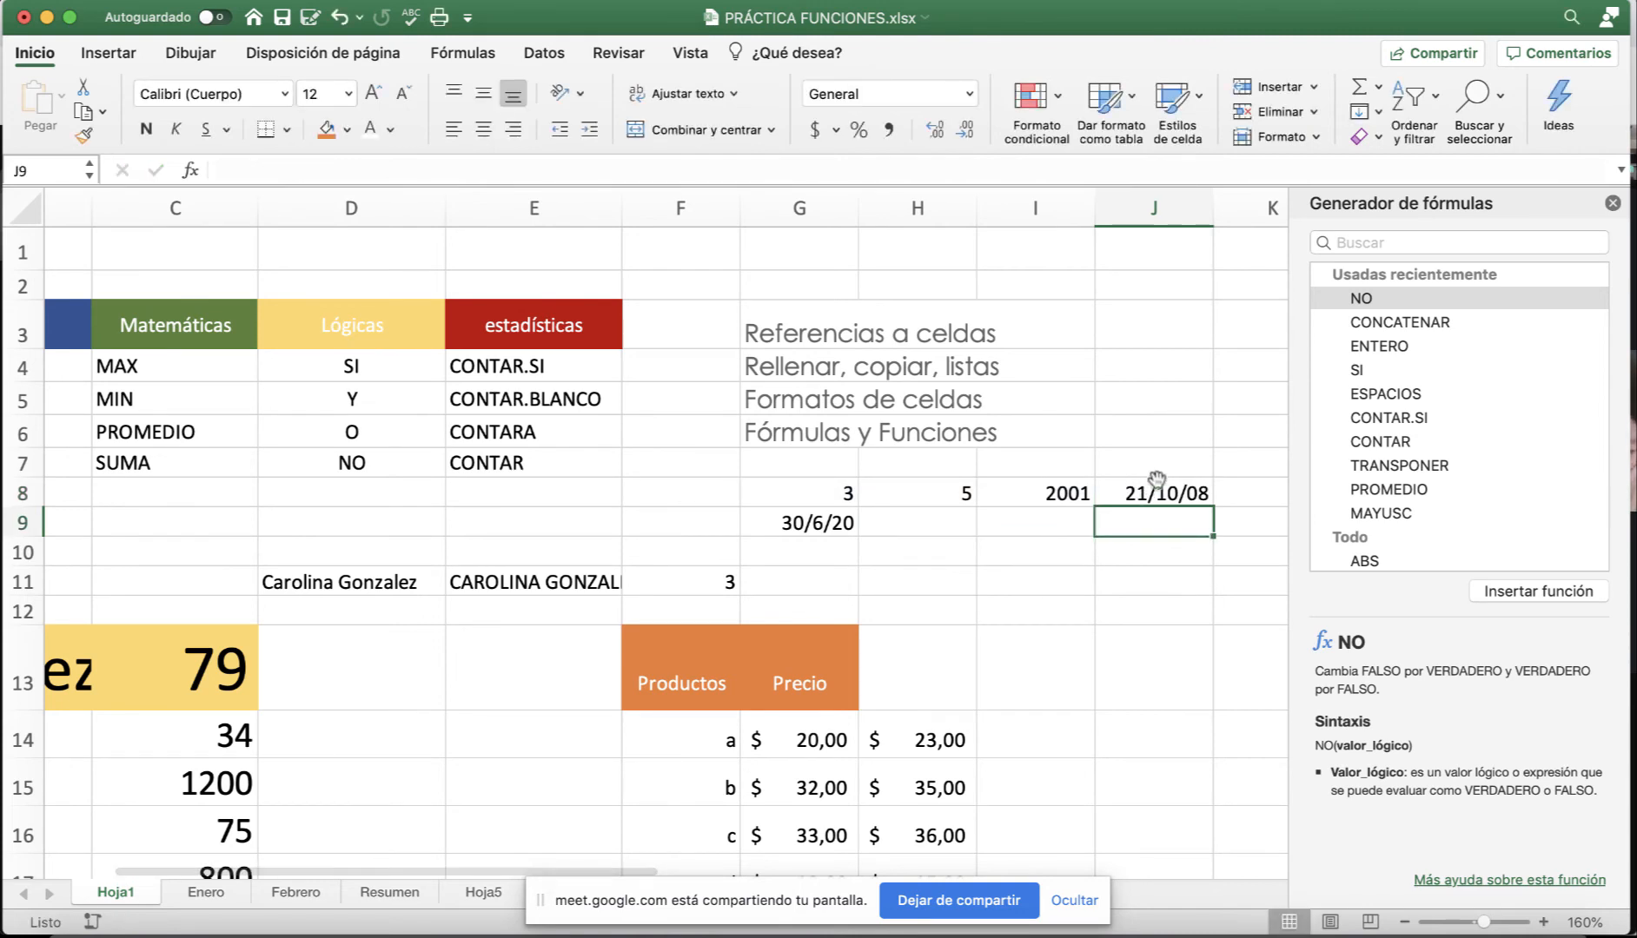
Check J8's 21/10/08 result against the values in G8:I8.
left_click(1152, 495)
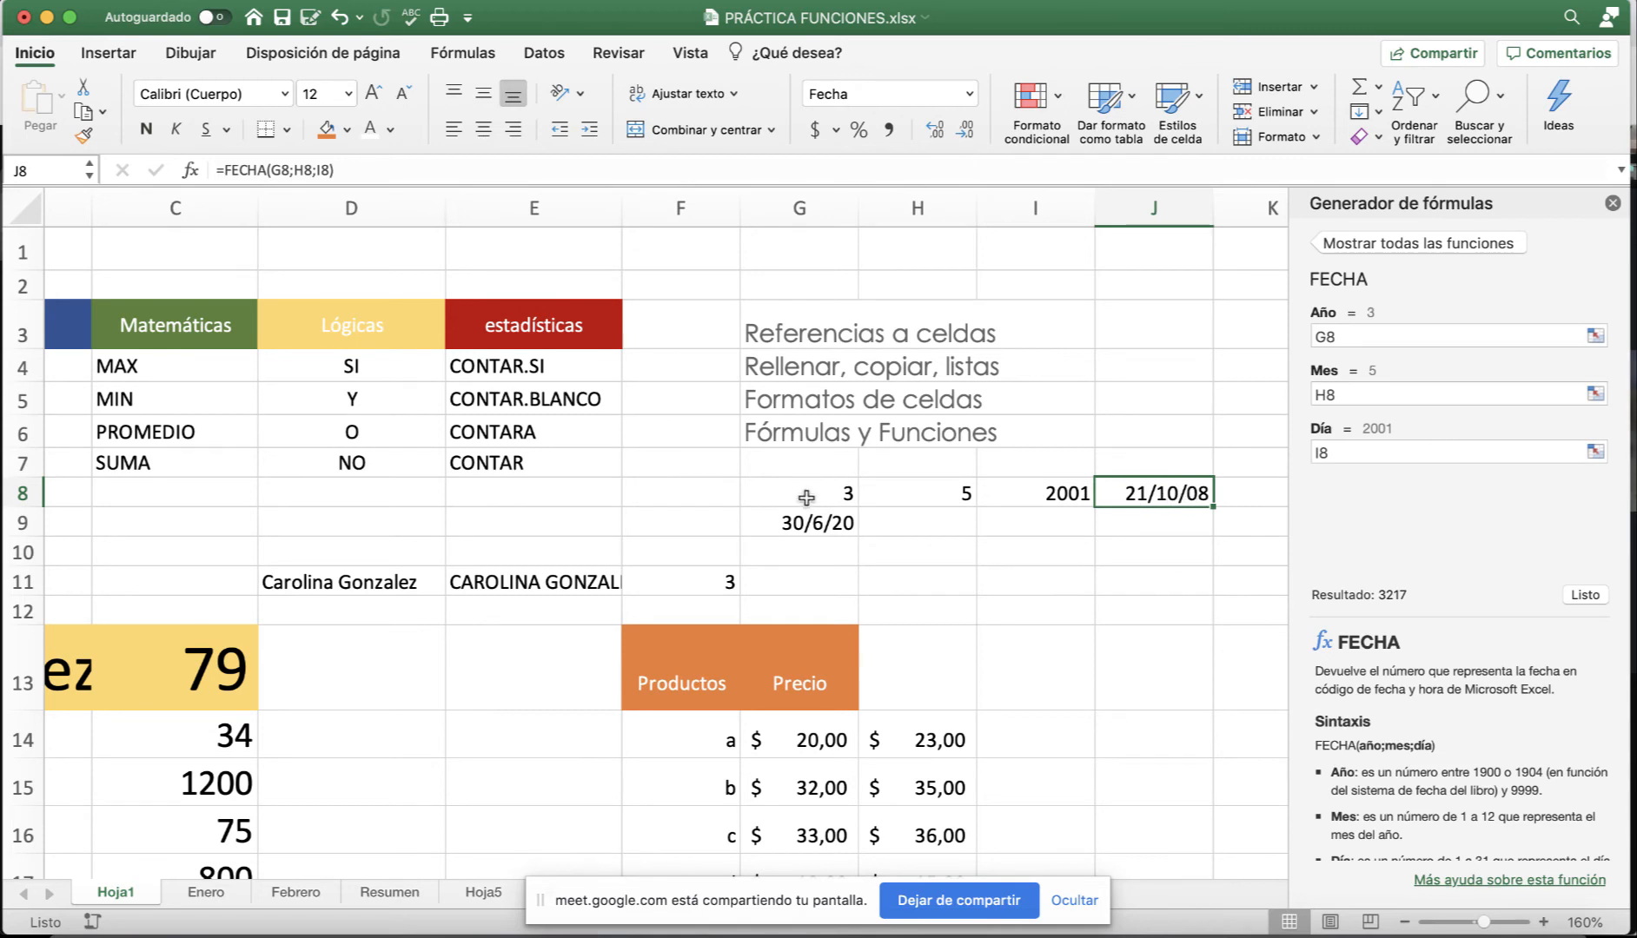
left_click(1014, 496)
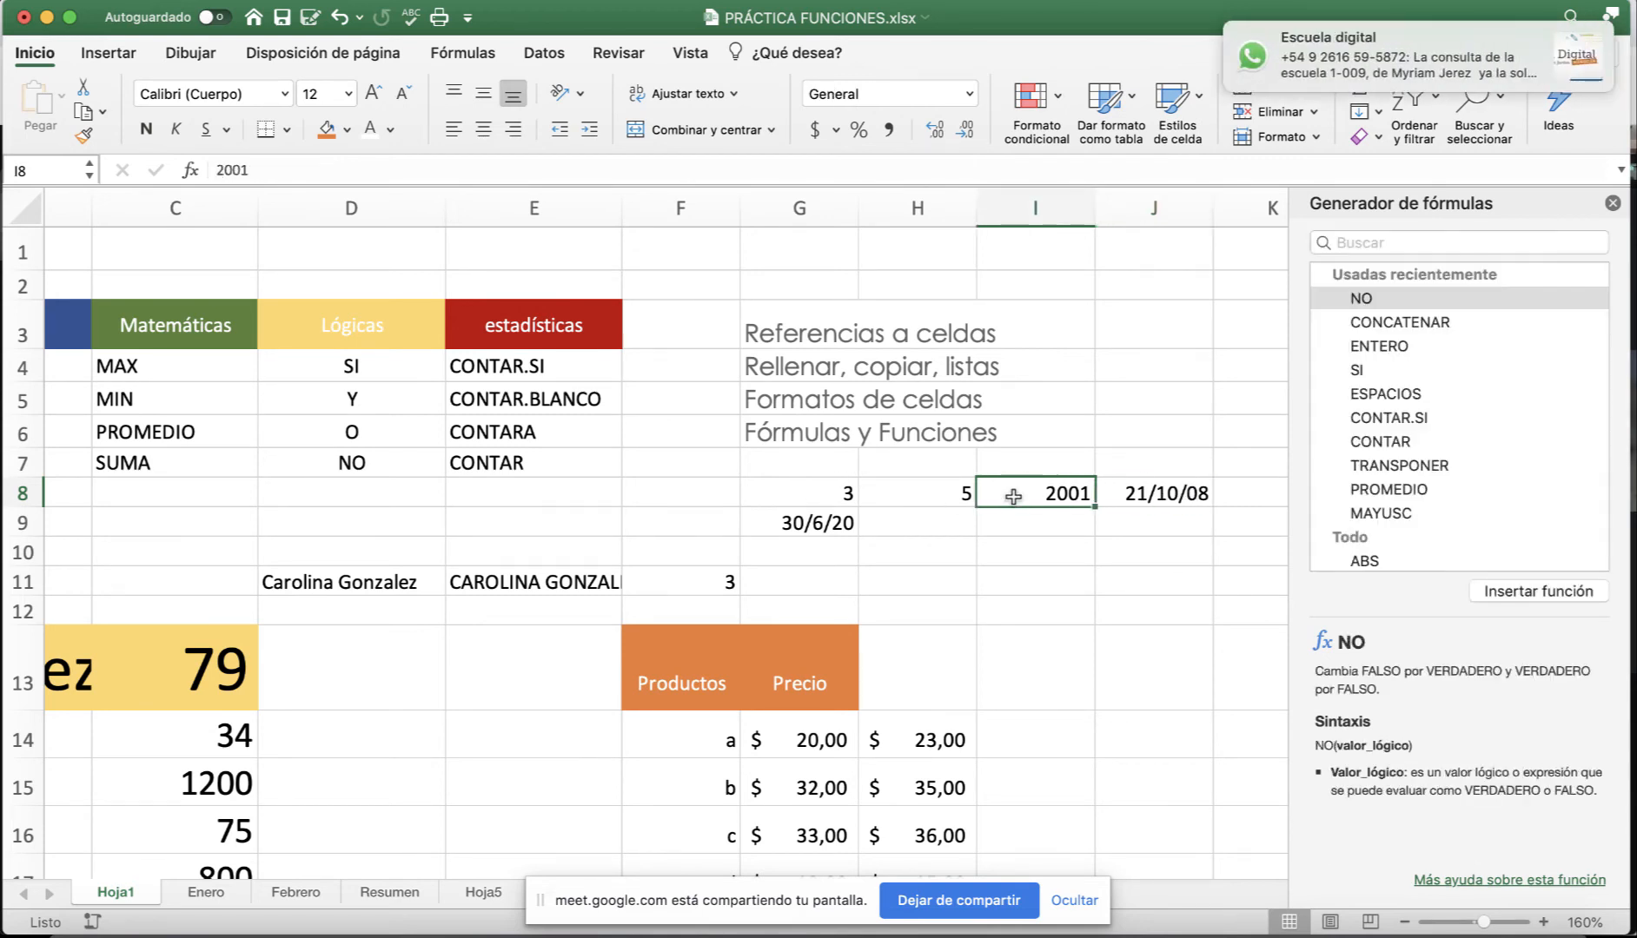
left_click(1165, 497)
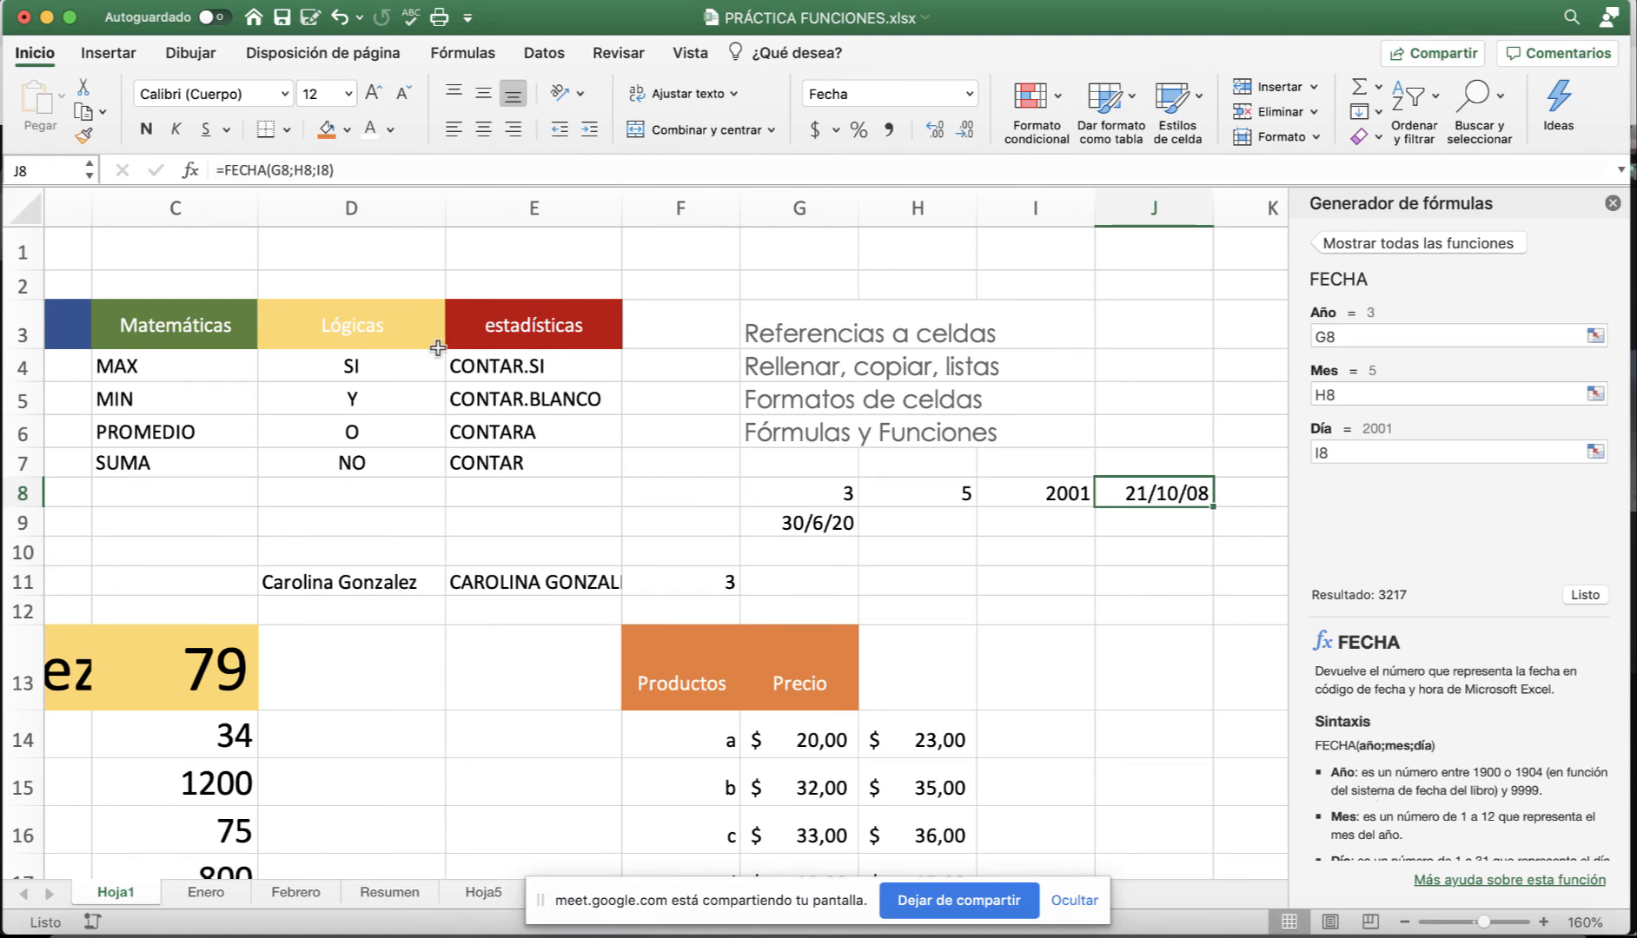
scroll(504, 375, "left", 5)
left_click(389, 376)
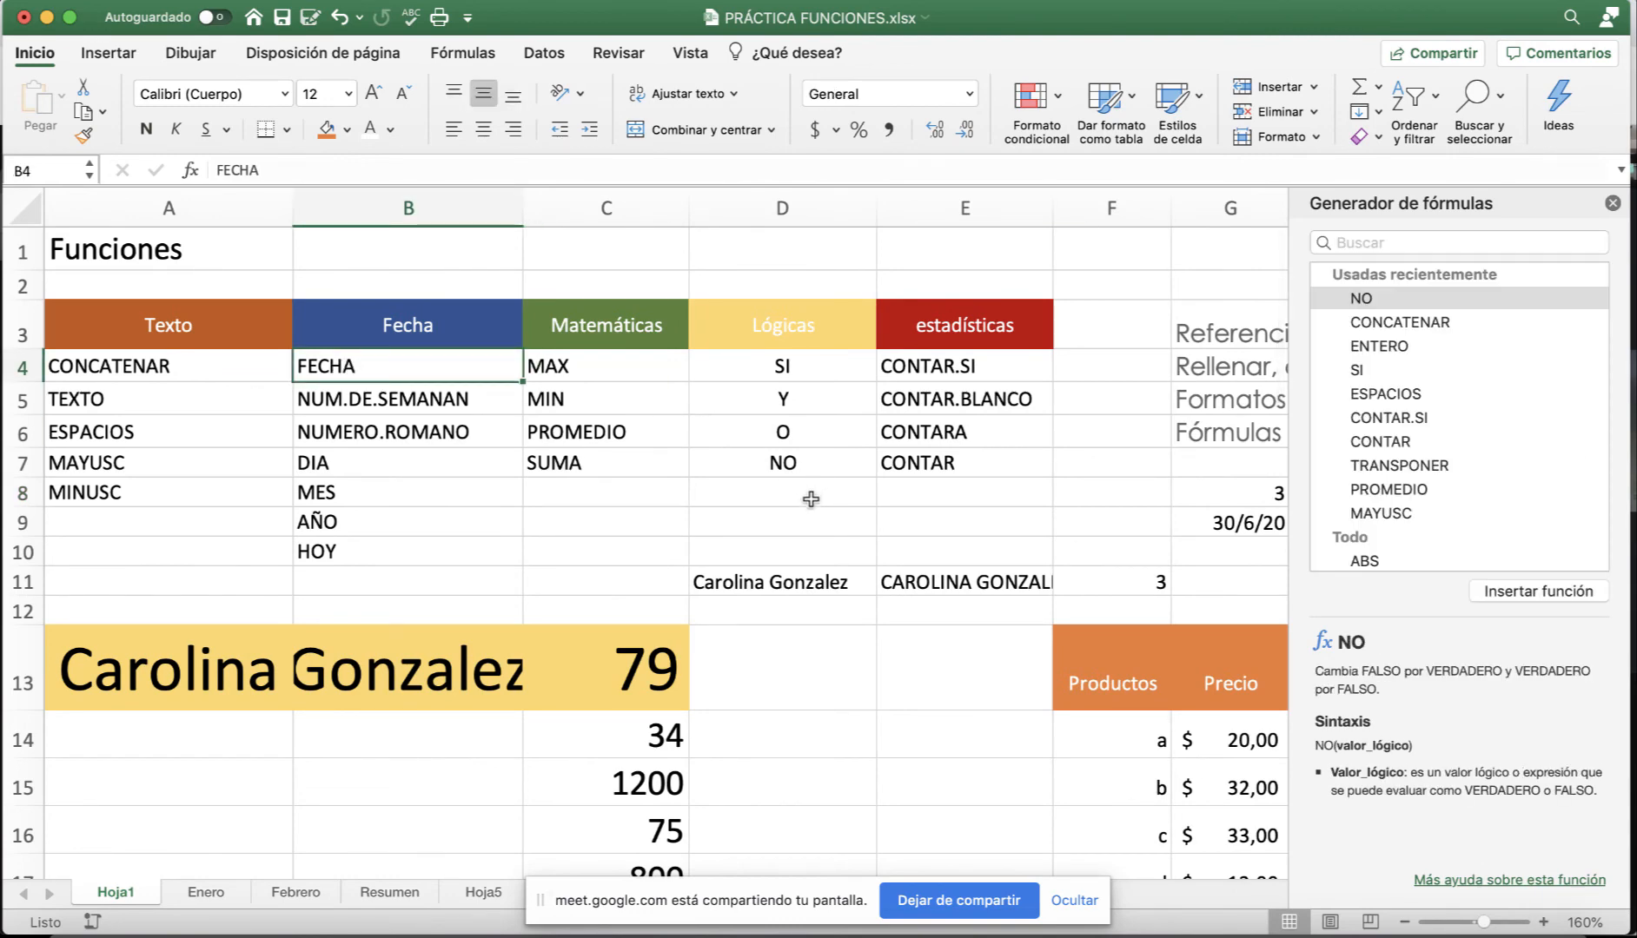
scroll(954, 521, "right", 5)
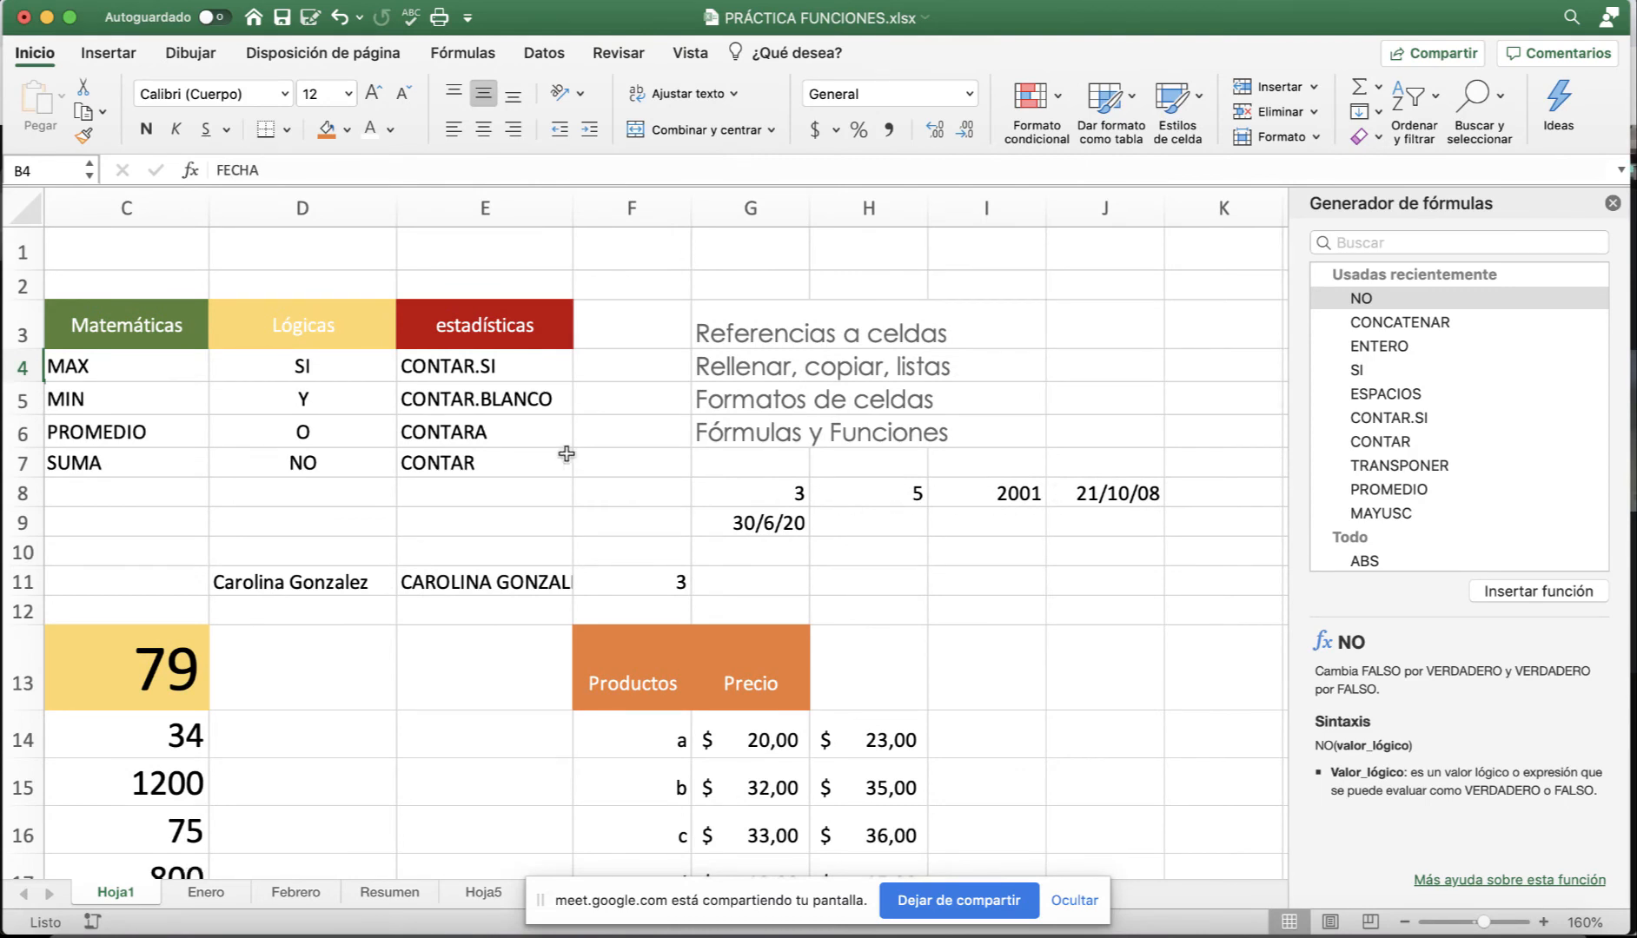
scroll(467, 492, "left", 3)
scroll(467, 492, "left", 3)
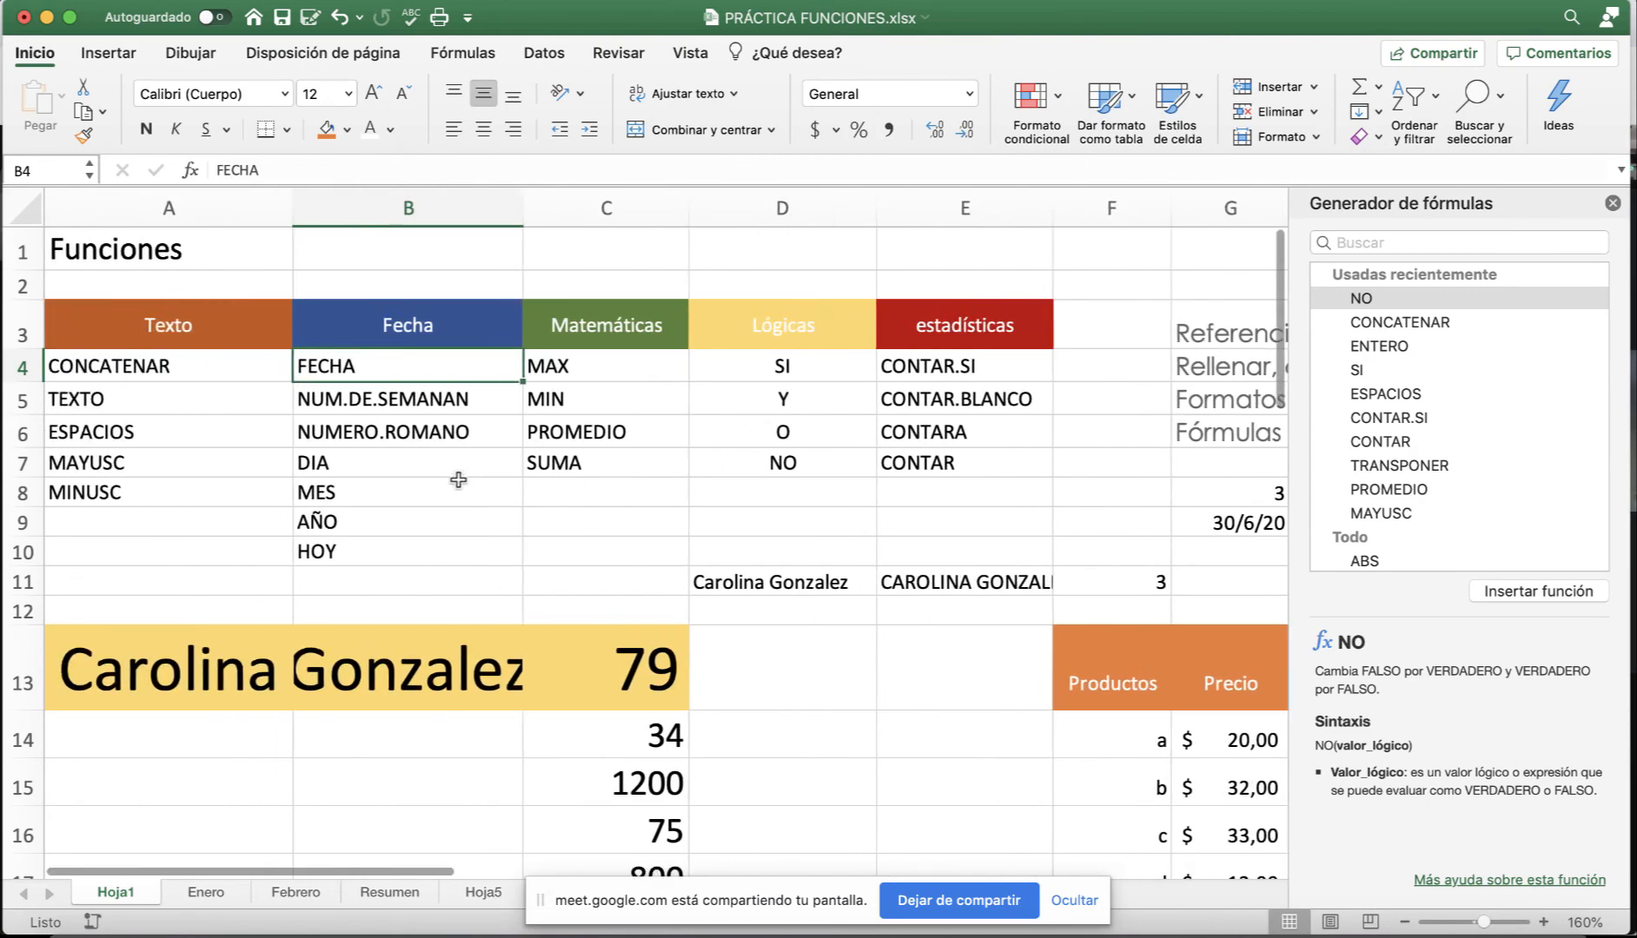
left_click(308, 401)
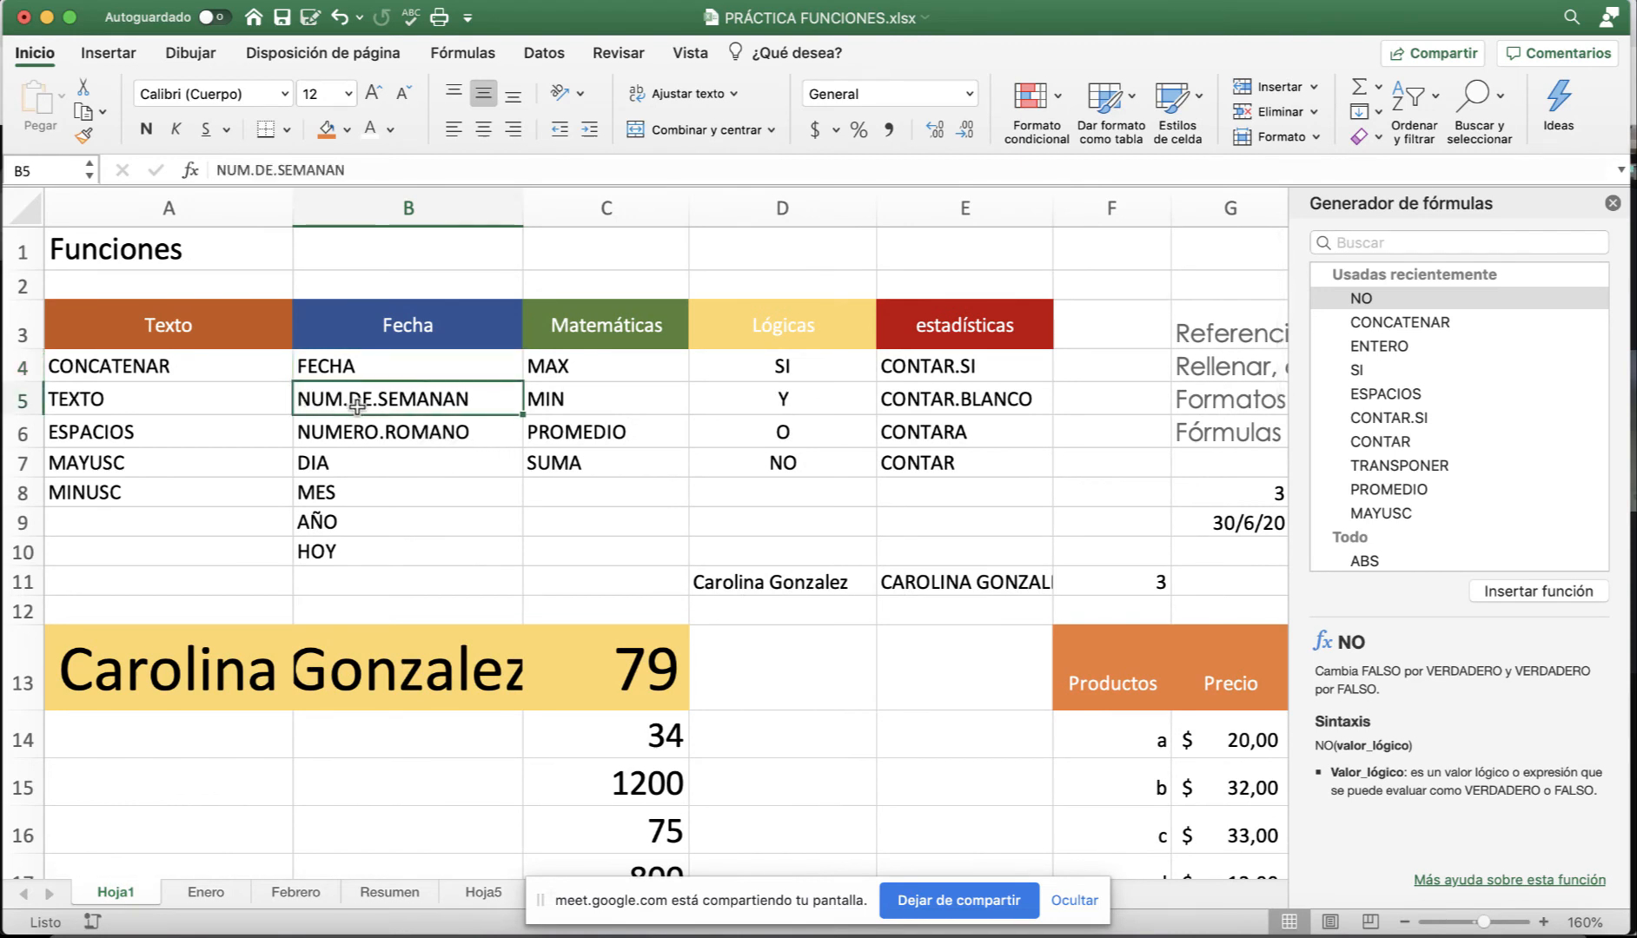
left_click(405, 436)
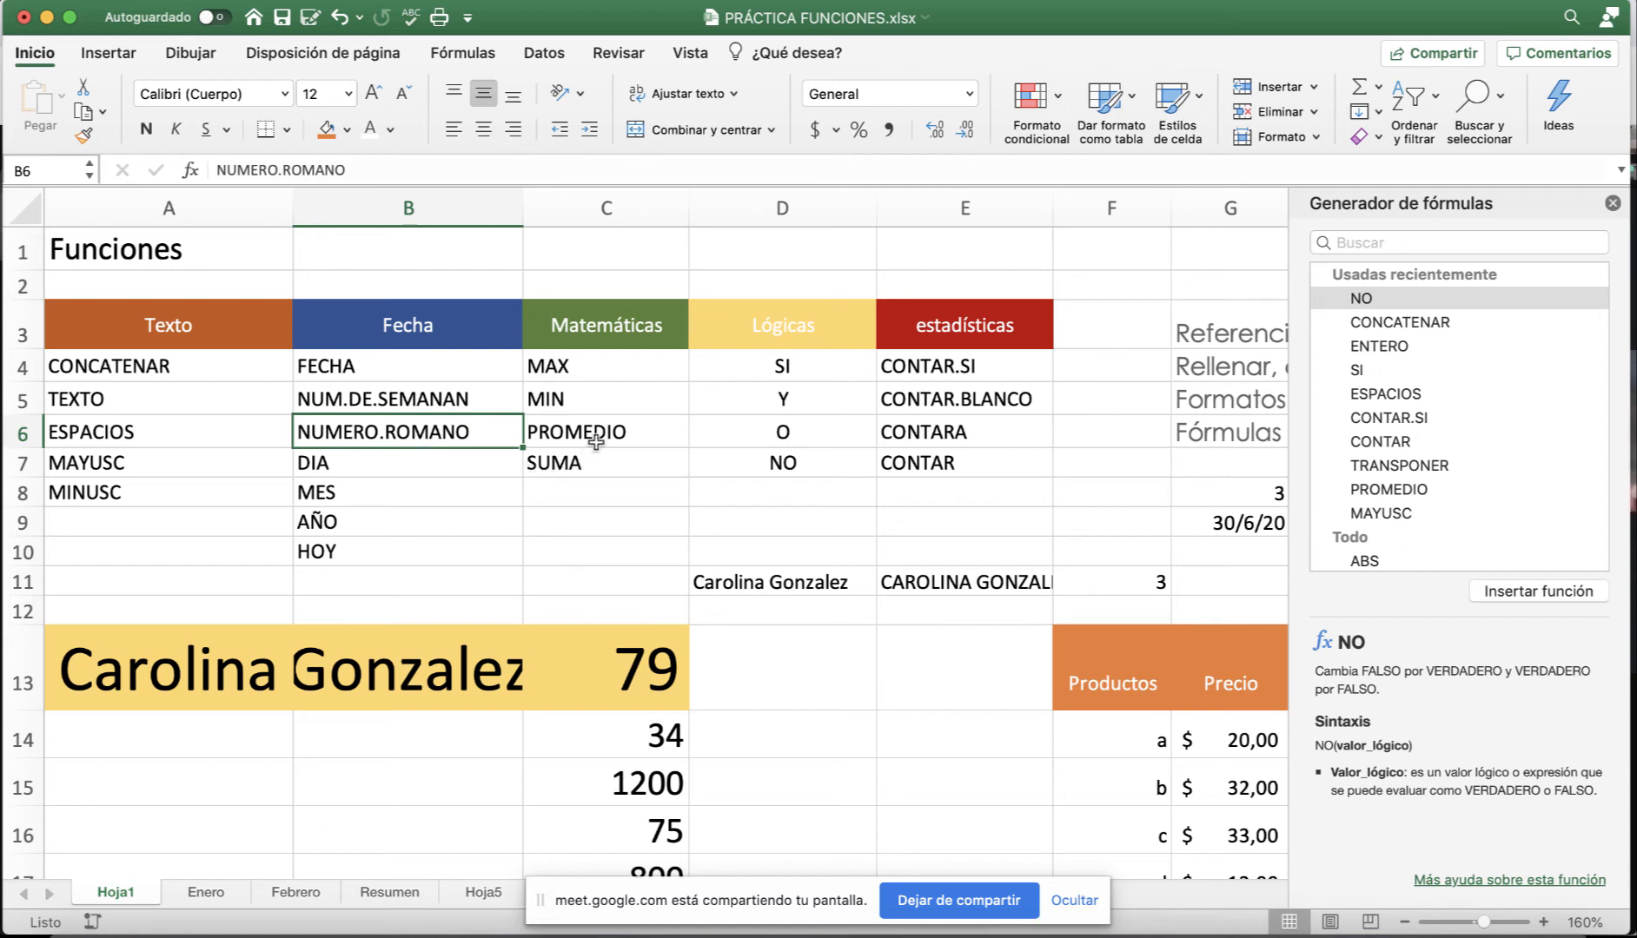
left_click(600, 369)
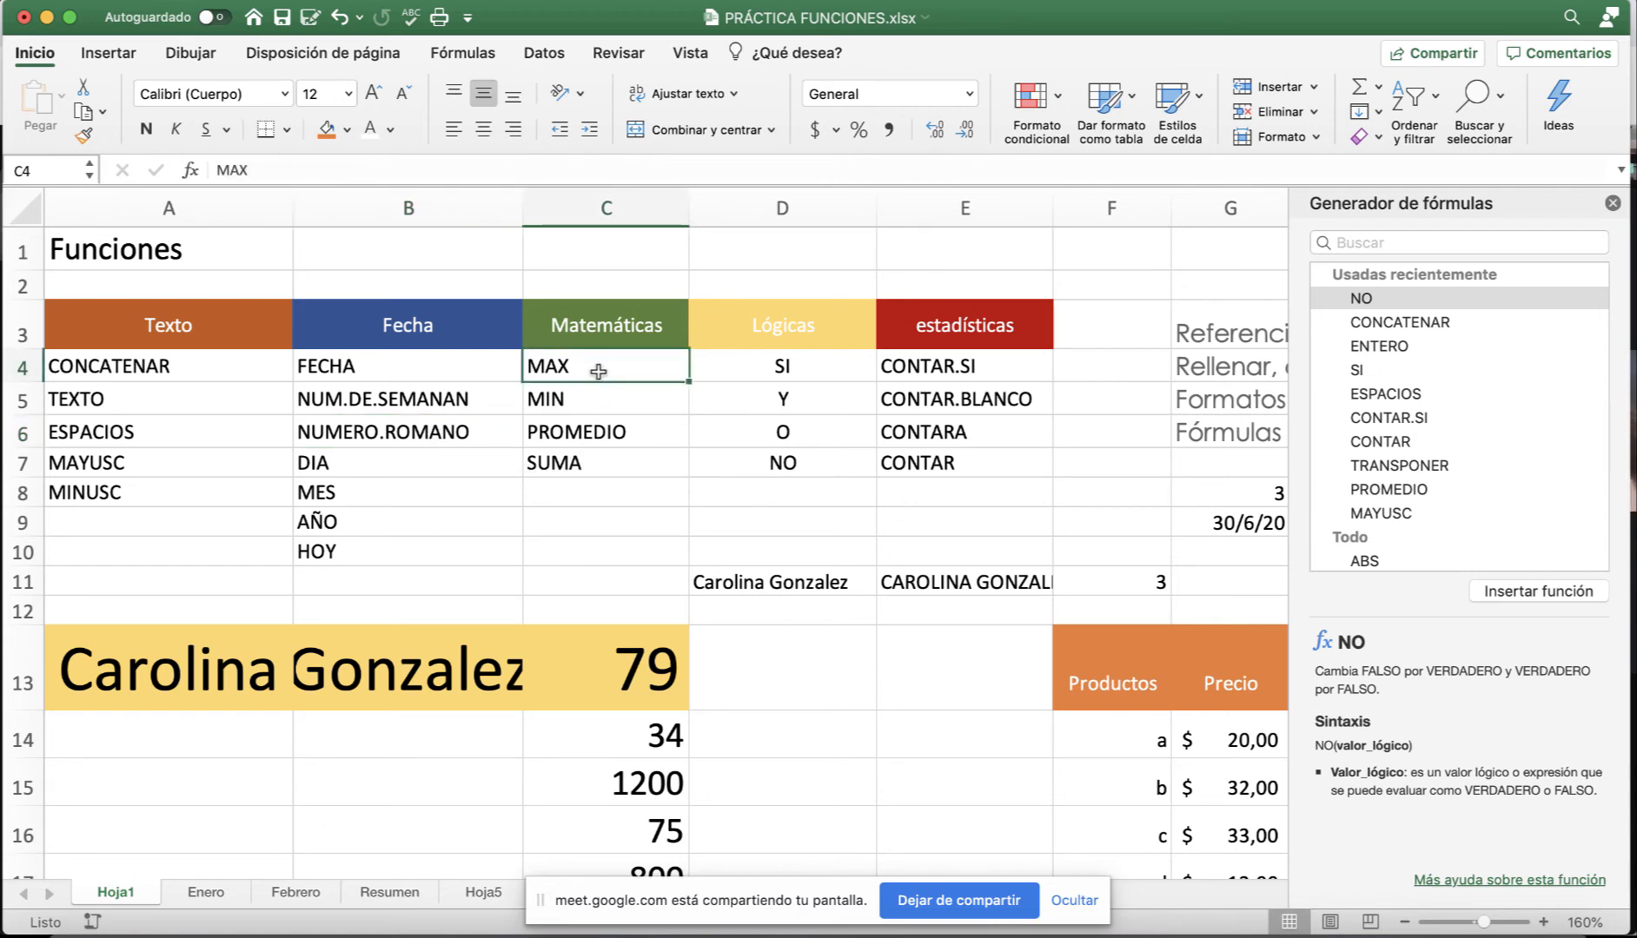
left_click_drag(599, 371, 580, 463)
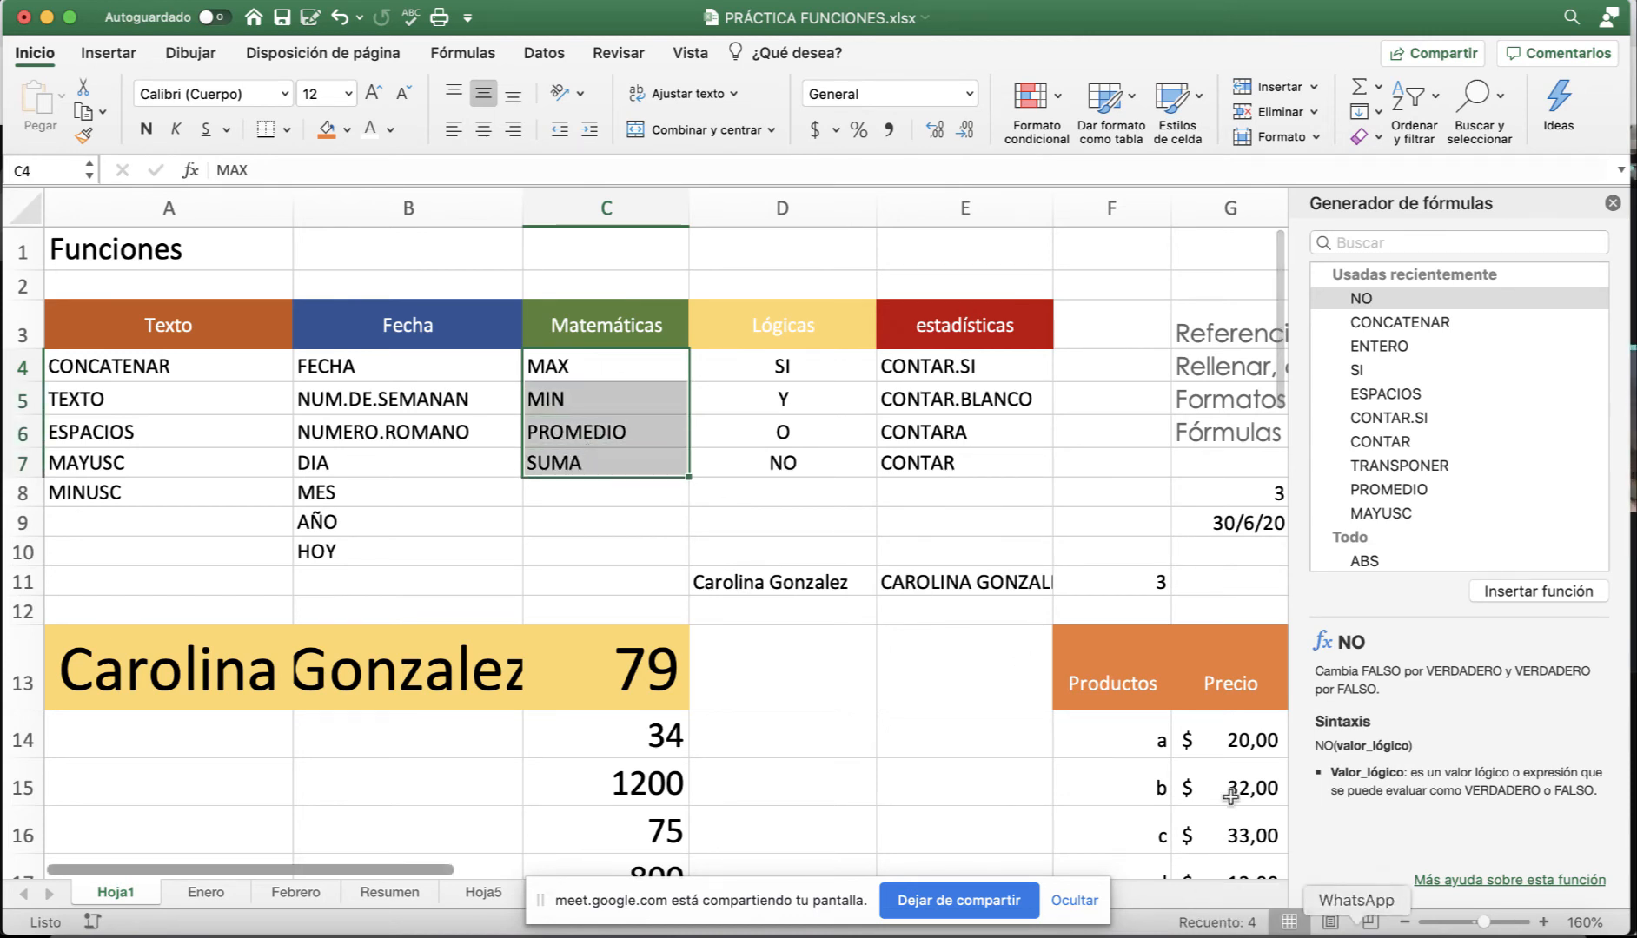
scroll(1155, 731, "right", 4)
scroll(1155, 732, "right", 4)
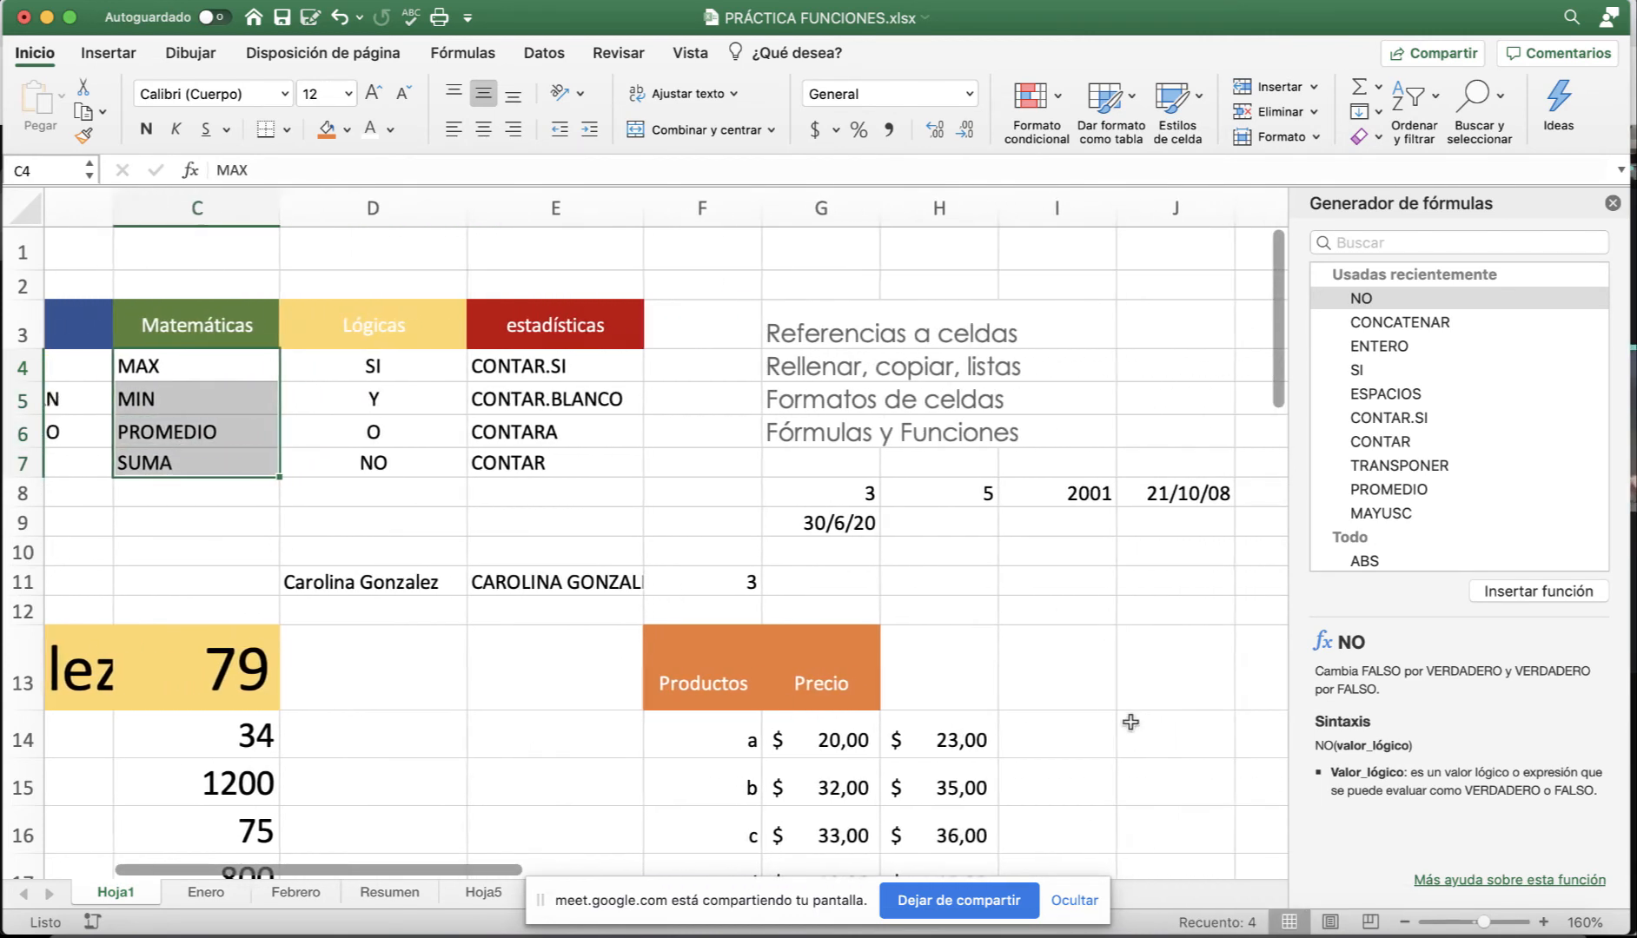
left_click(965, 562)
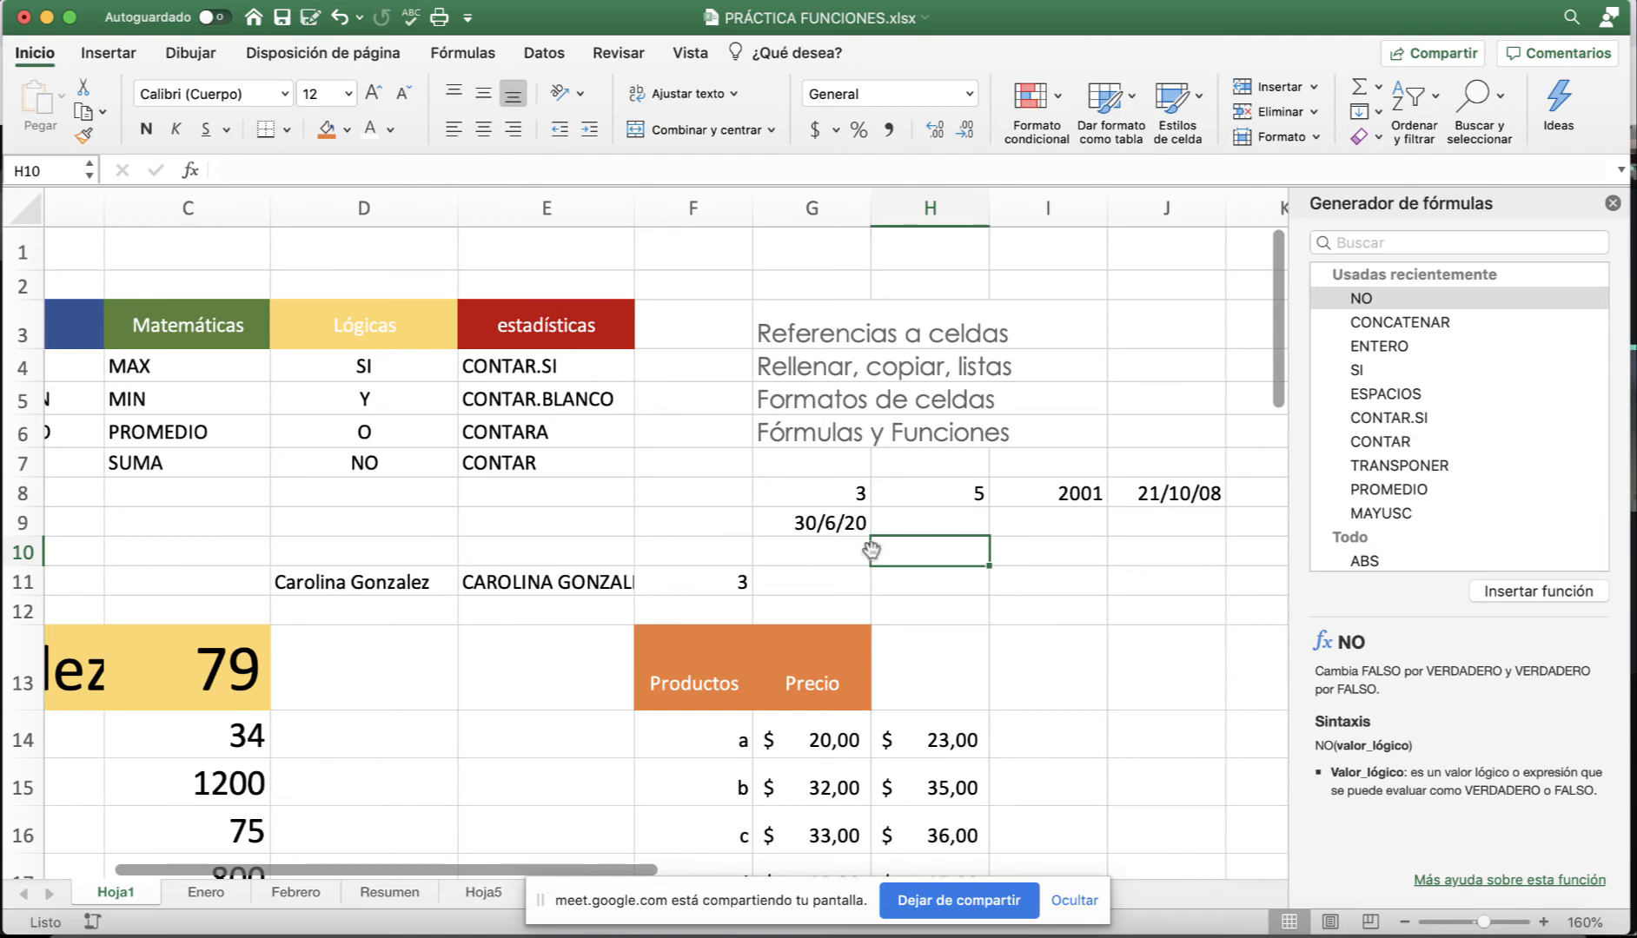
scroll(871, 553, "left", 5)
scroll(871, 553, "left", 1)
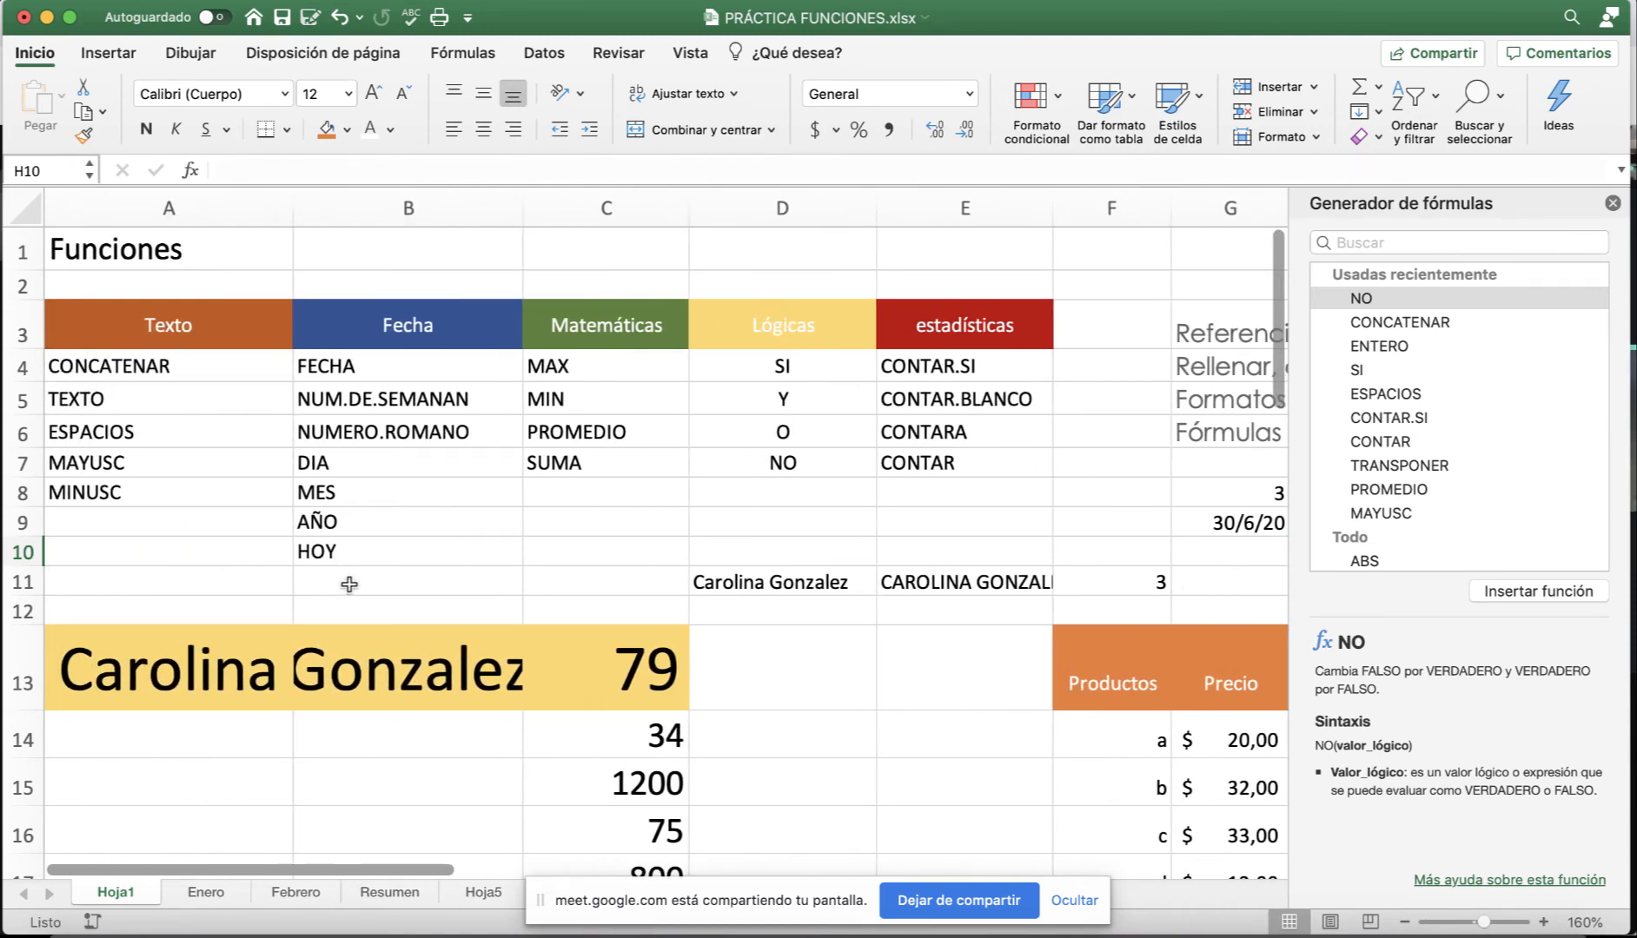
scroll(890, 606, "right", 5)
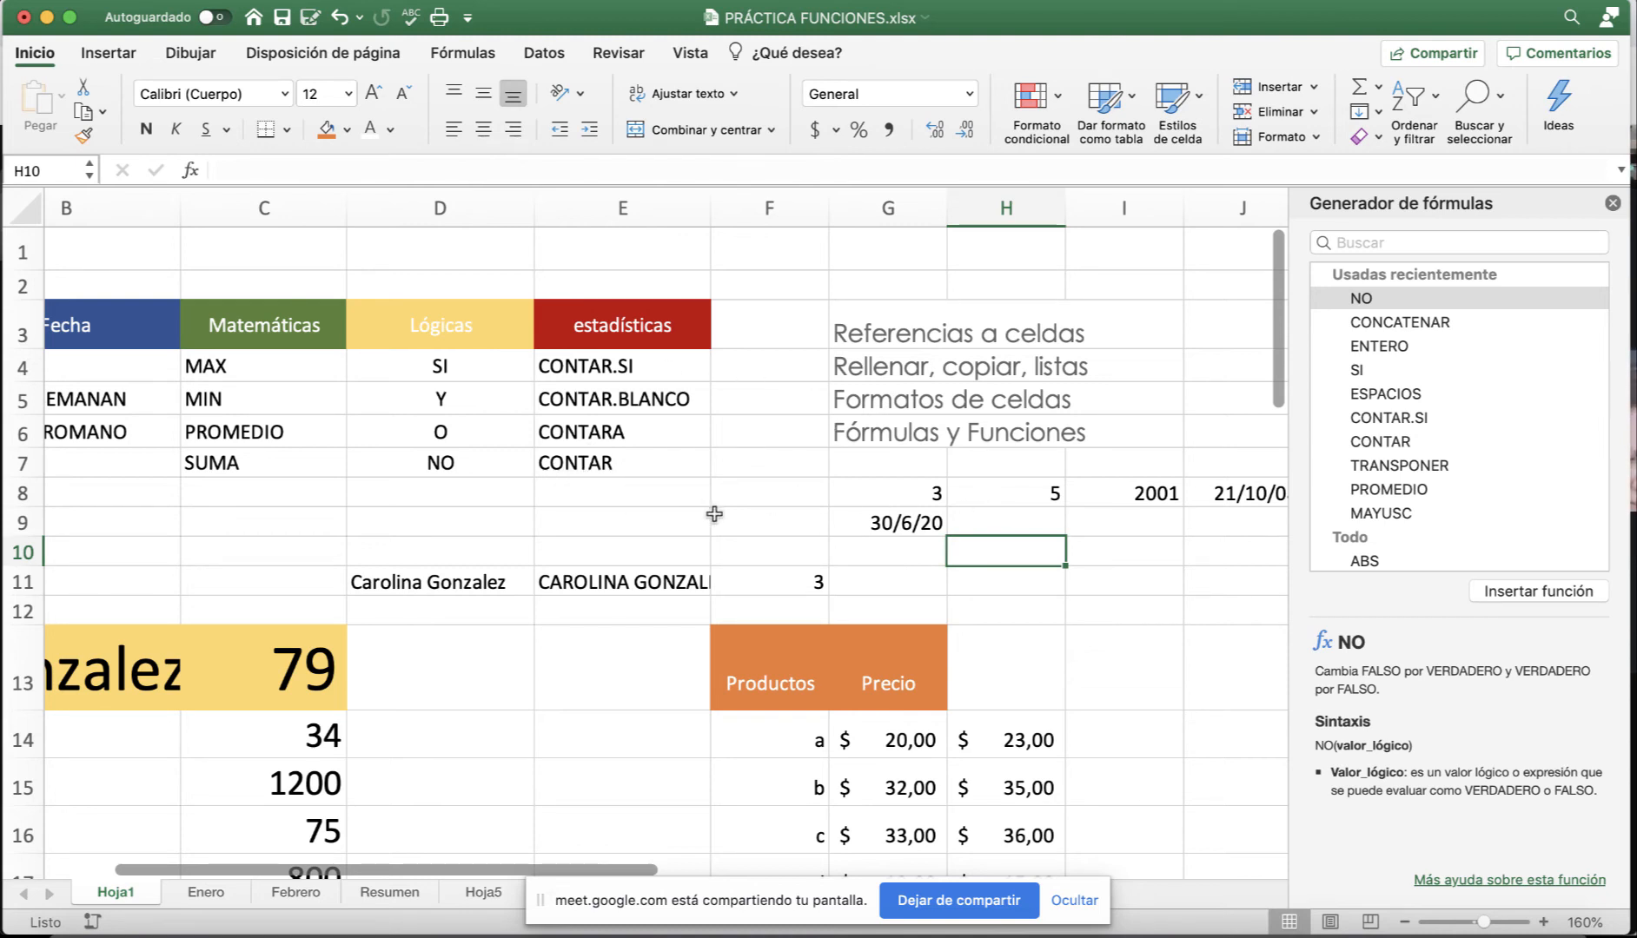
scroll(716, 515, "right", 2)
left_click_drag(422, 364, 404, 463)
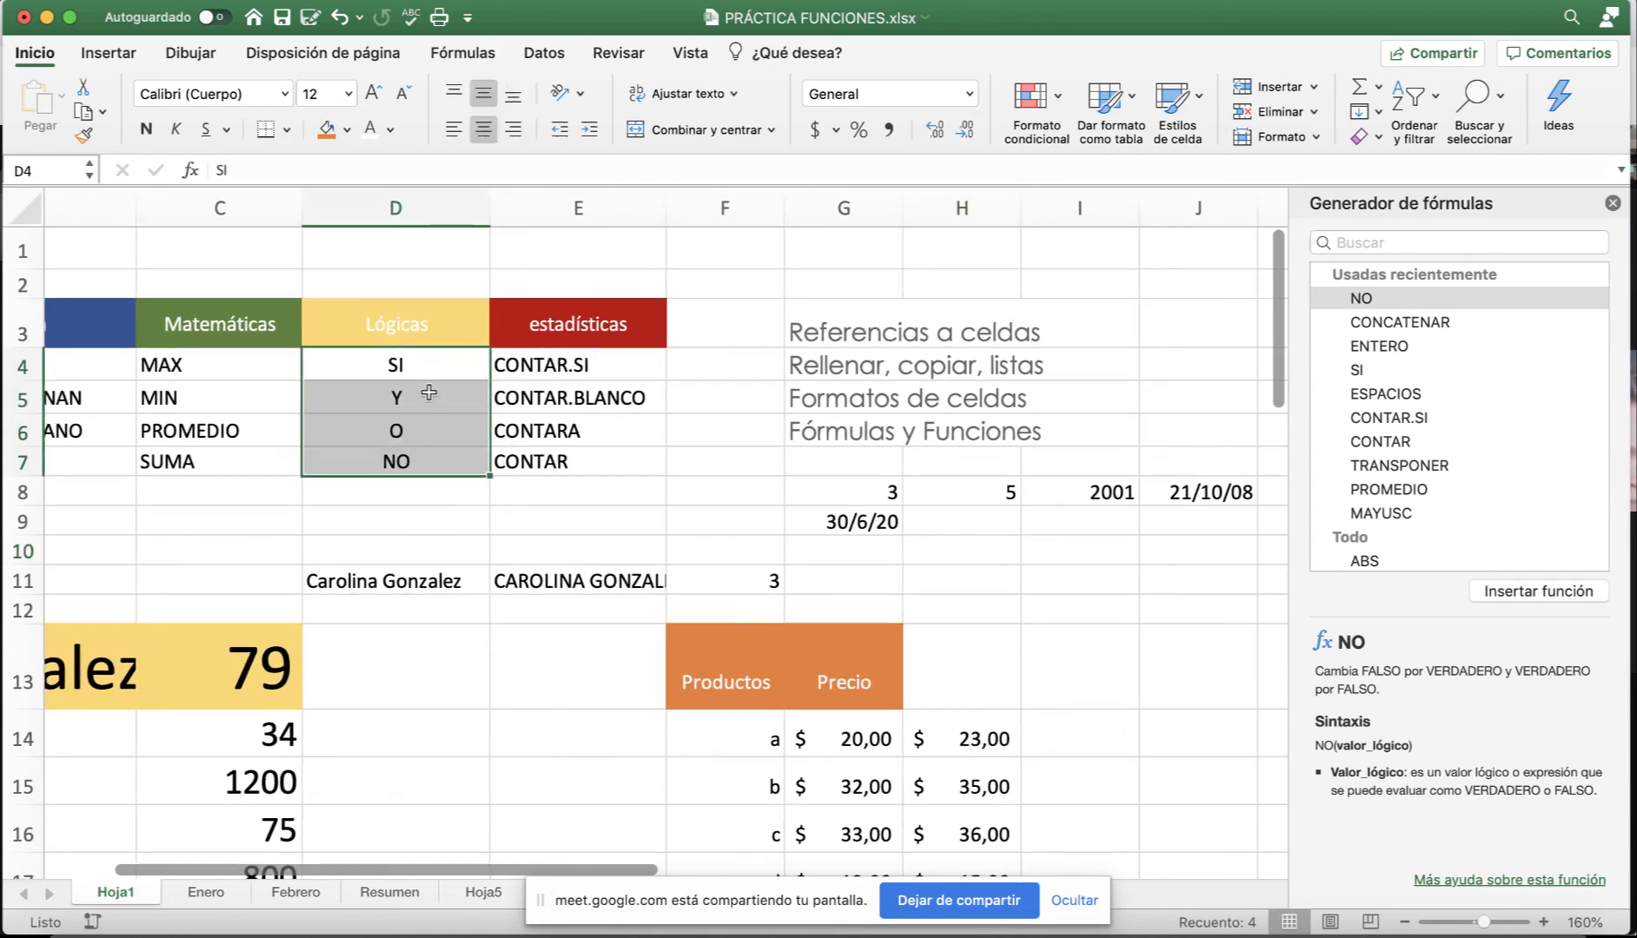
scroll(609, 512, "down", 4)
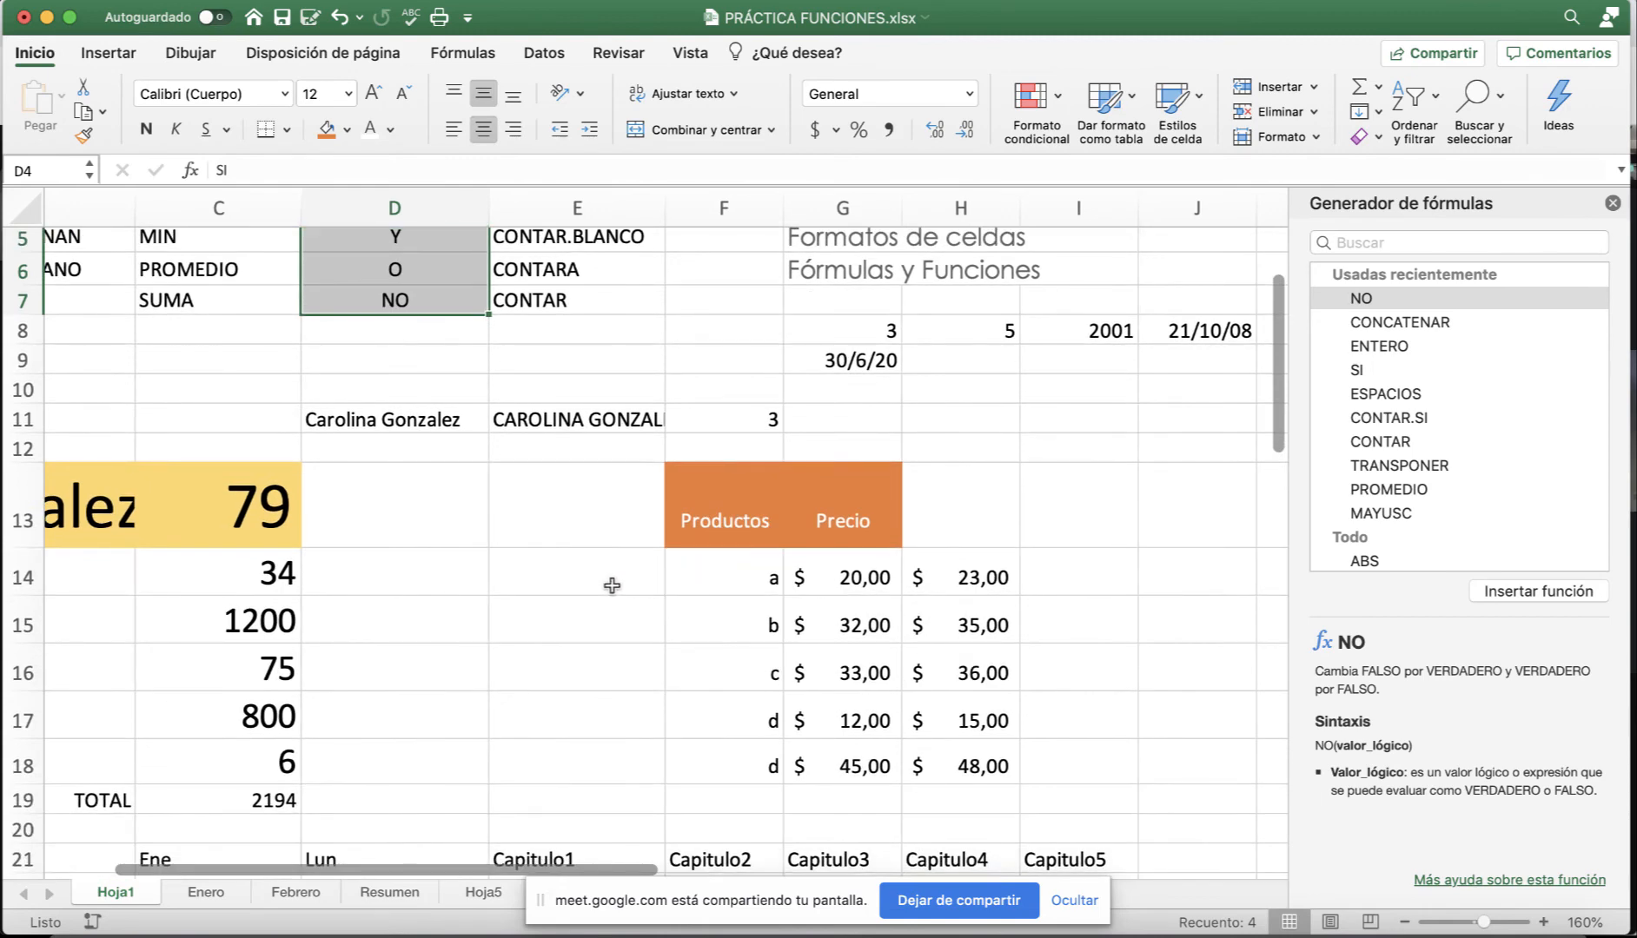
scroll(834, 580, "up", 1)
scroll(956, 578, "right", 2)
scroll(665, 431, "right", 2)
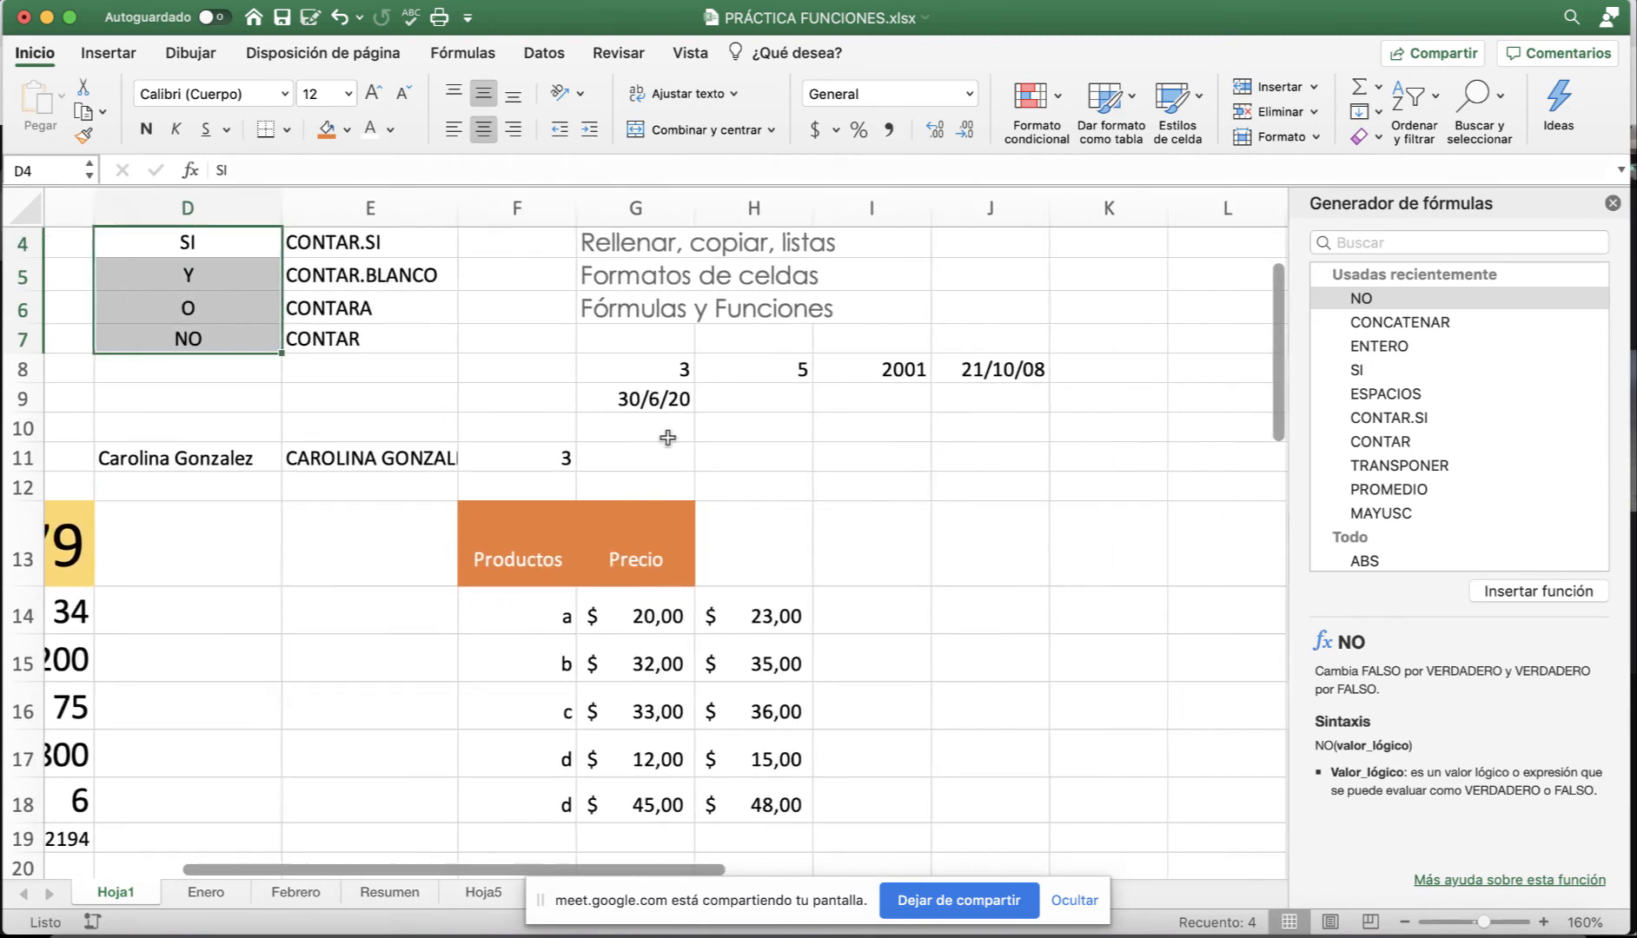
scroll(664, 431, "up", 3)
left_click(209, 369)
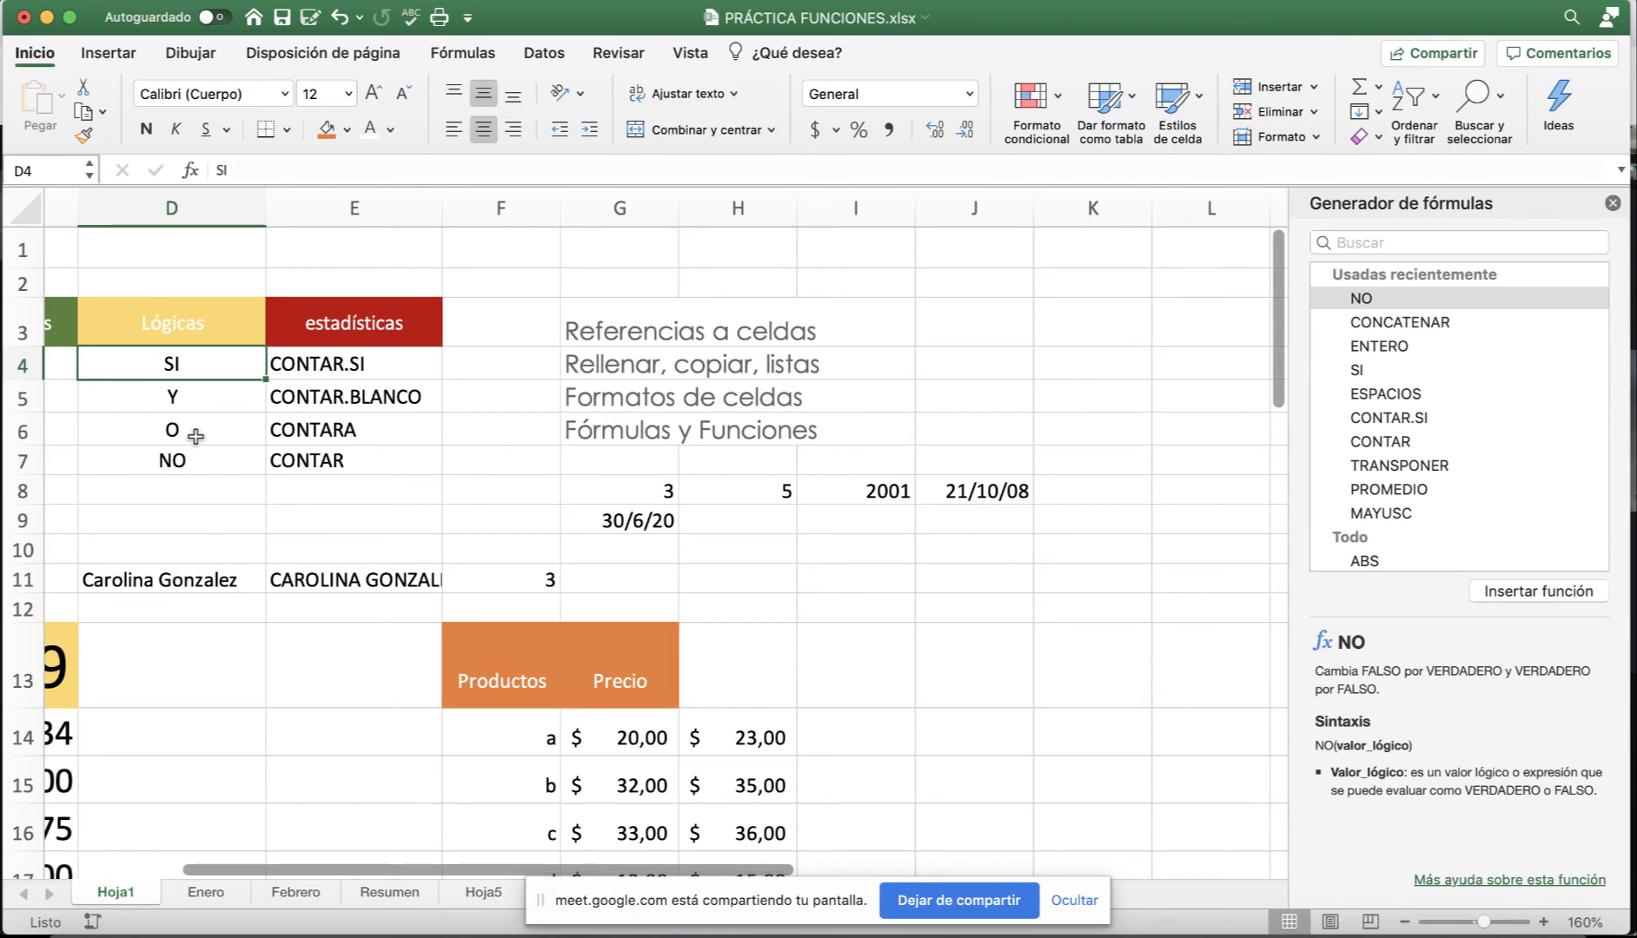
left_click(198, 398)
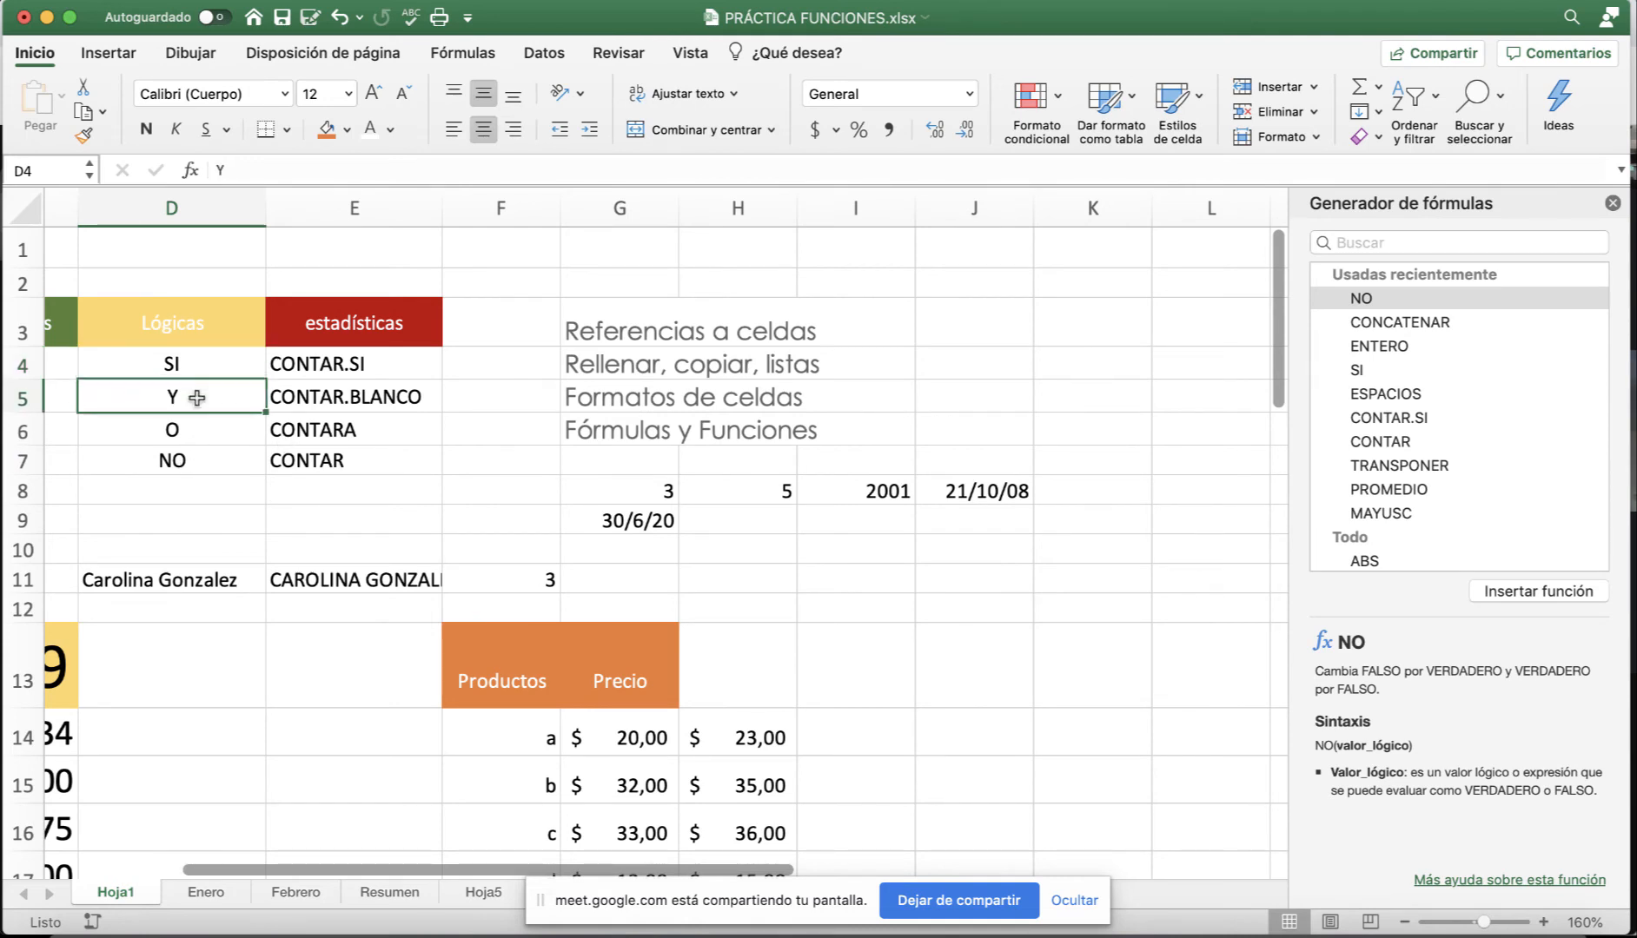
left_click_drag(197, 397, 202, 457)
left_click(208, 366)
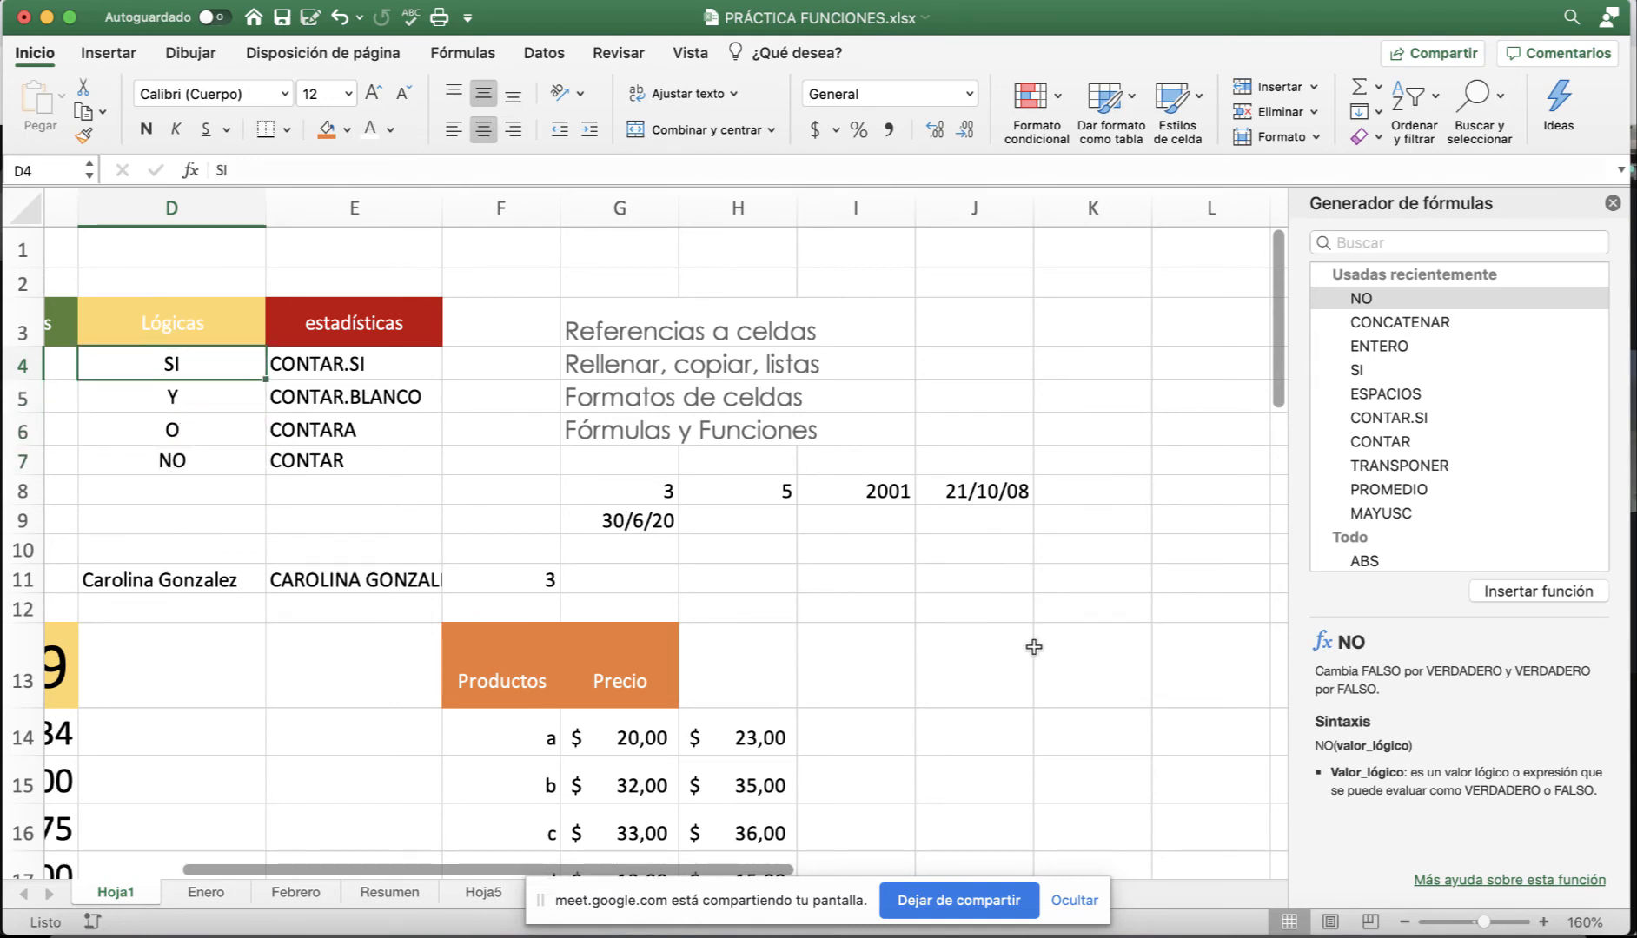
scroll(1033, 647, "right", 2)
scroll(990, 661, "down", 3)
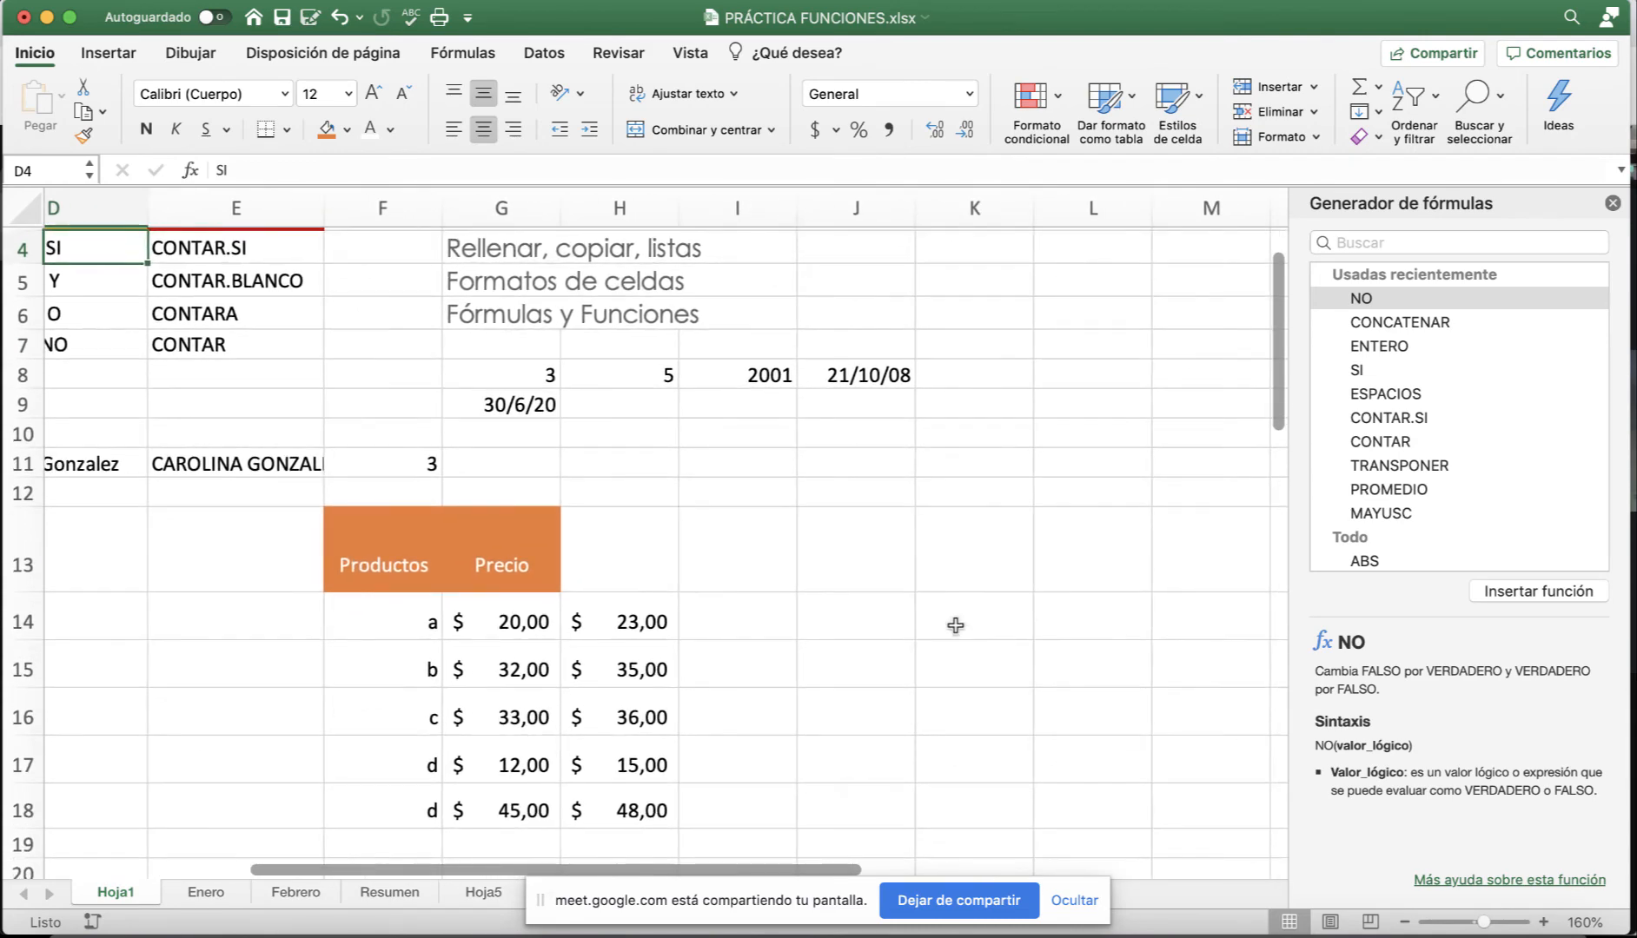
left_click(963, 615)
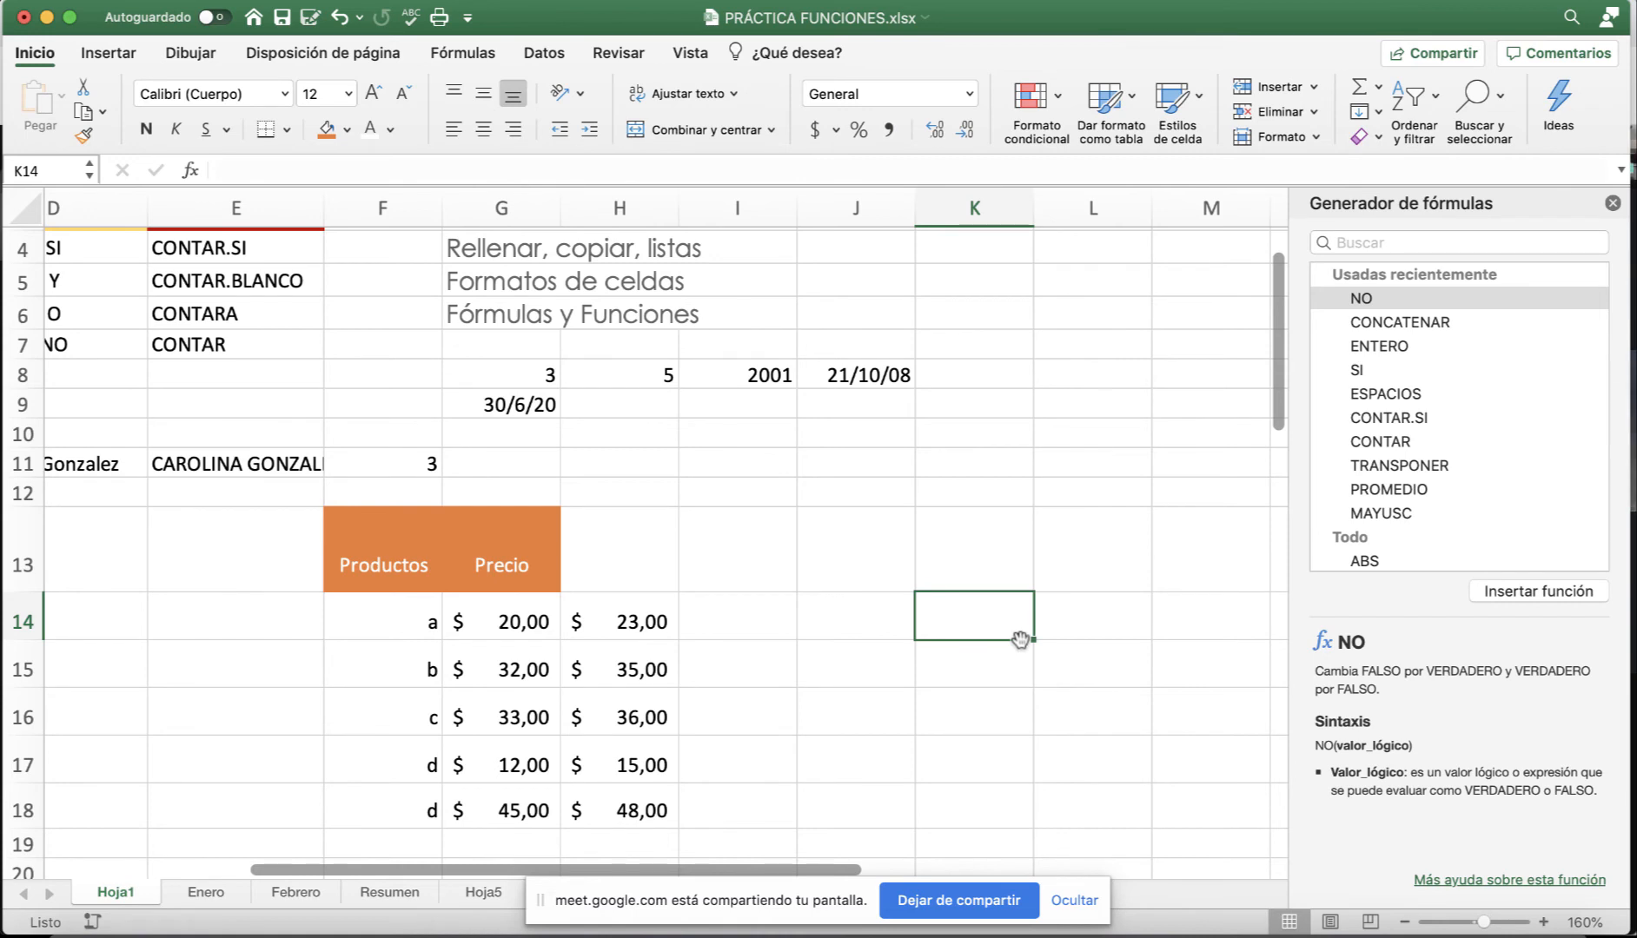
Type the heading Edad in K13 and the ages 2, 56, 15 and 19 in K14:K17.
key("Up")
type("Ea")
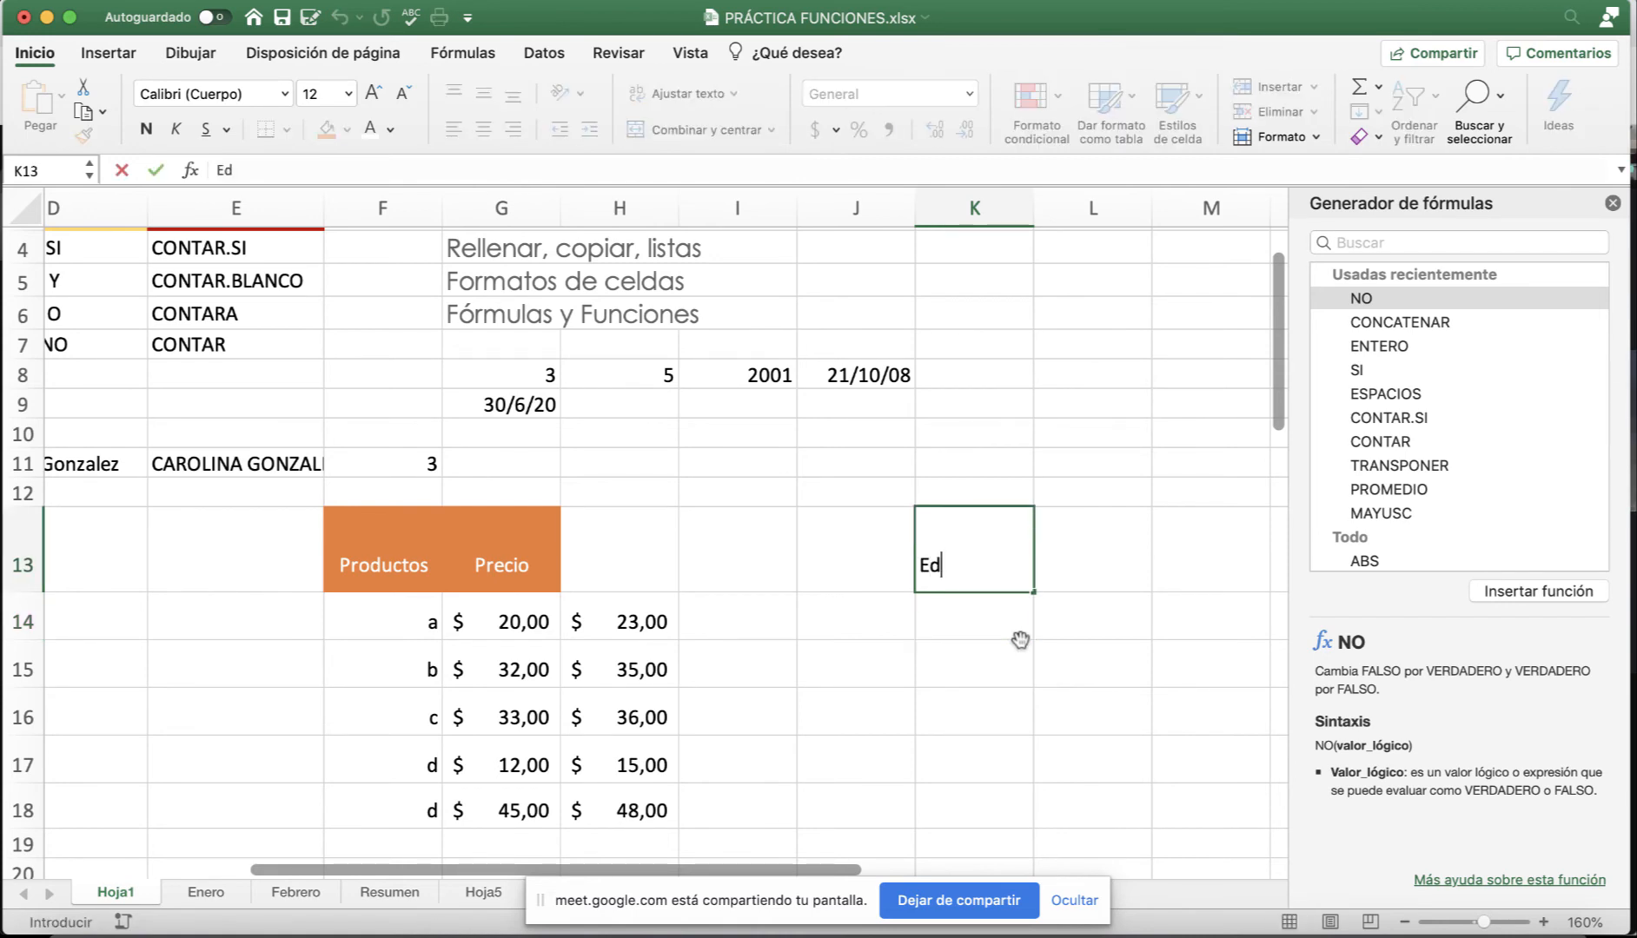
type("ad")
key("Return")
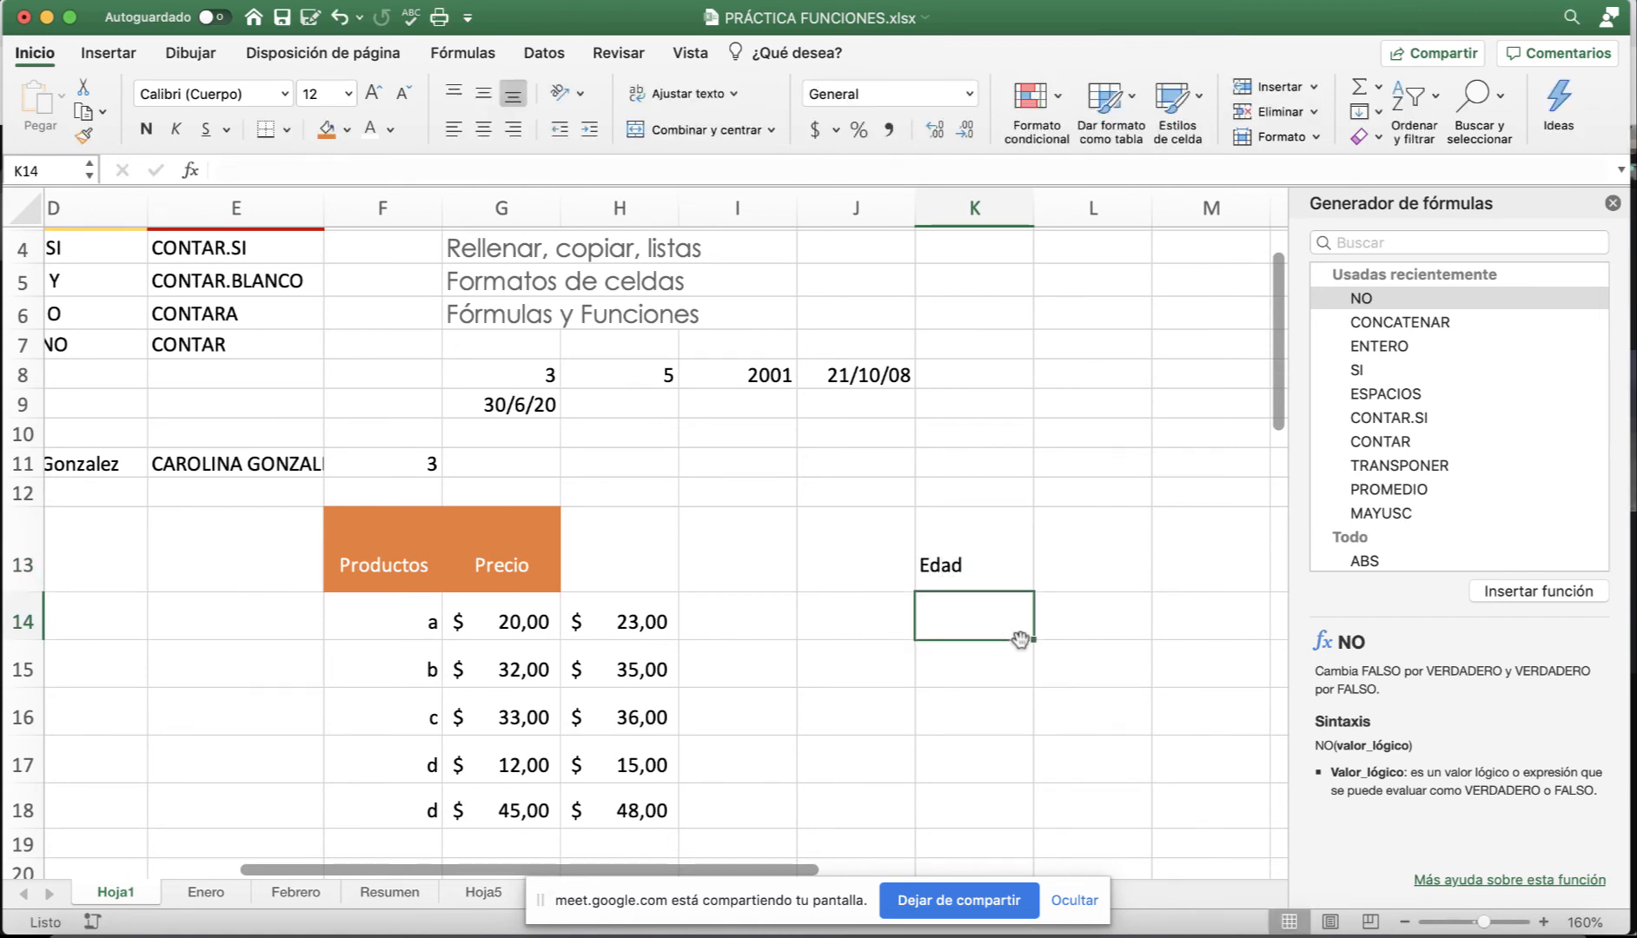
type("2")
key("Return")
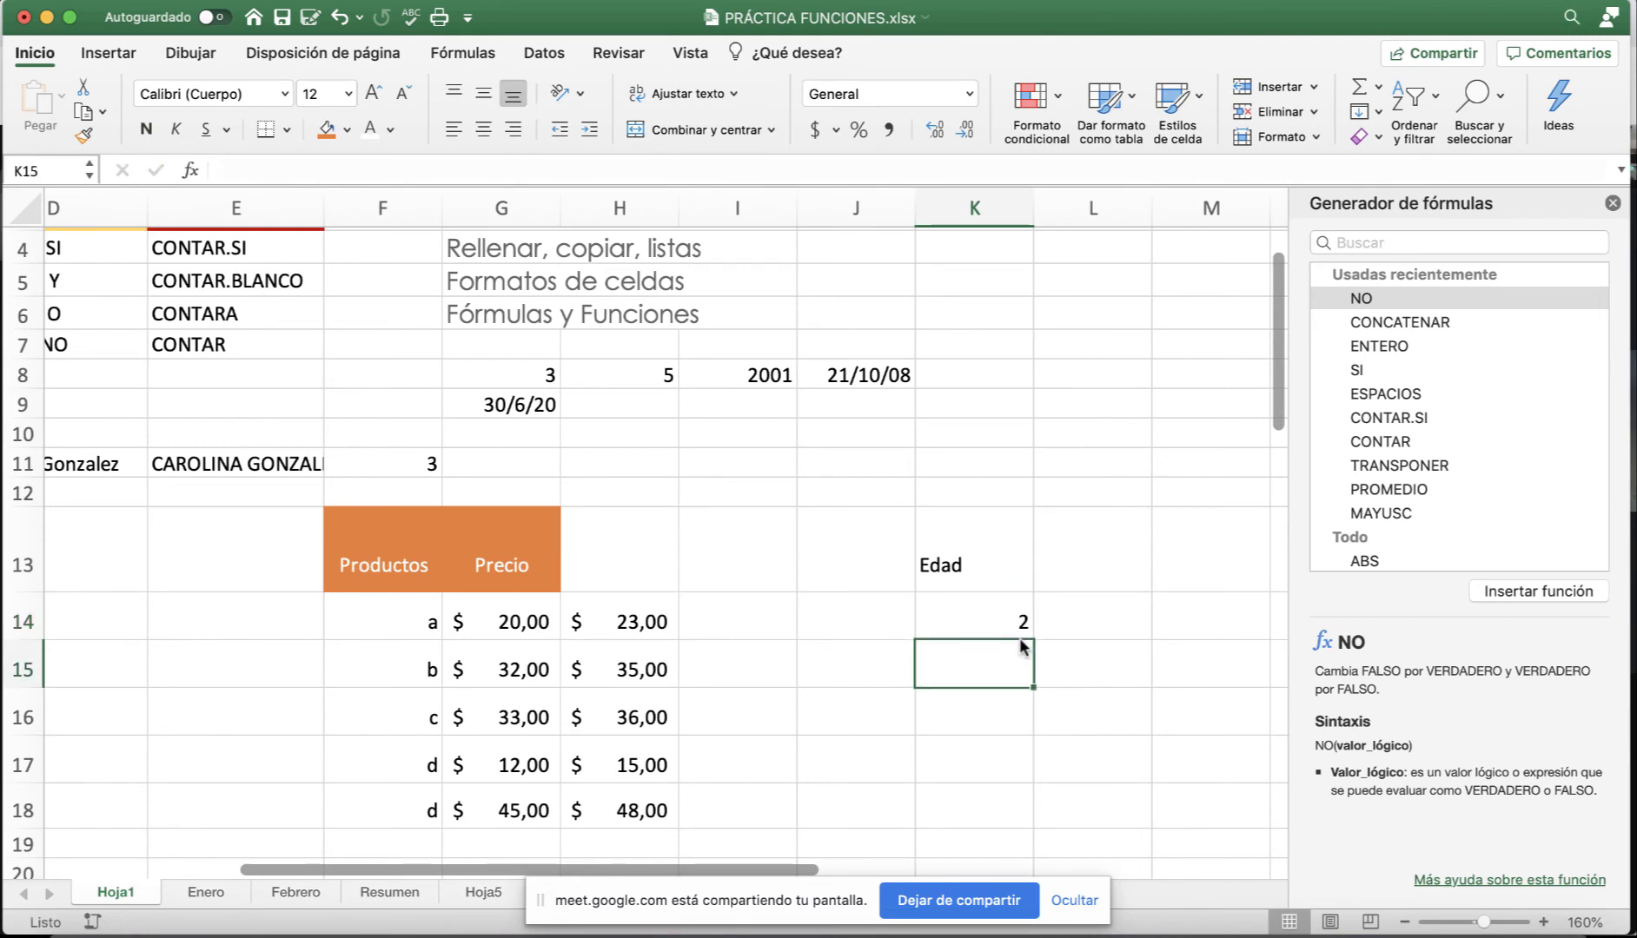
type("56")
key("Return")
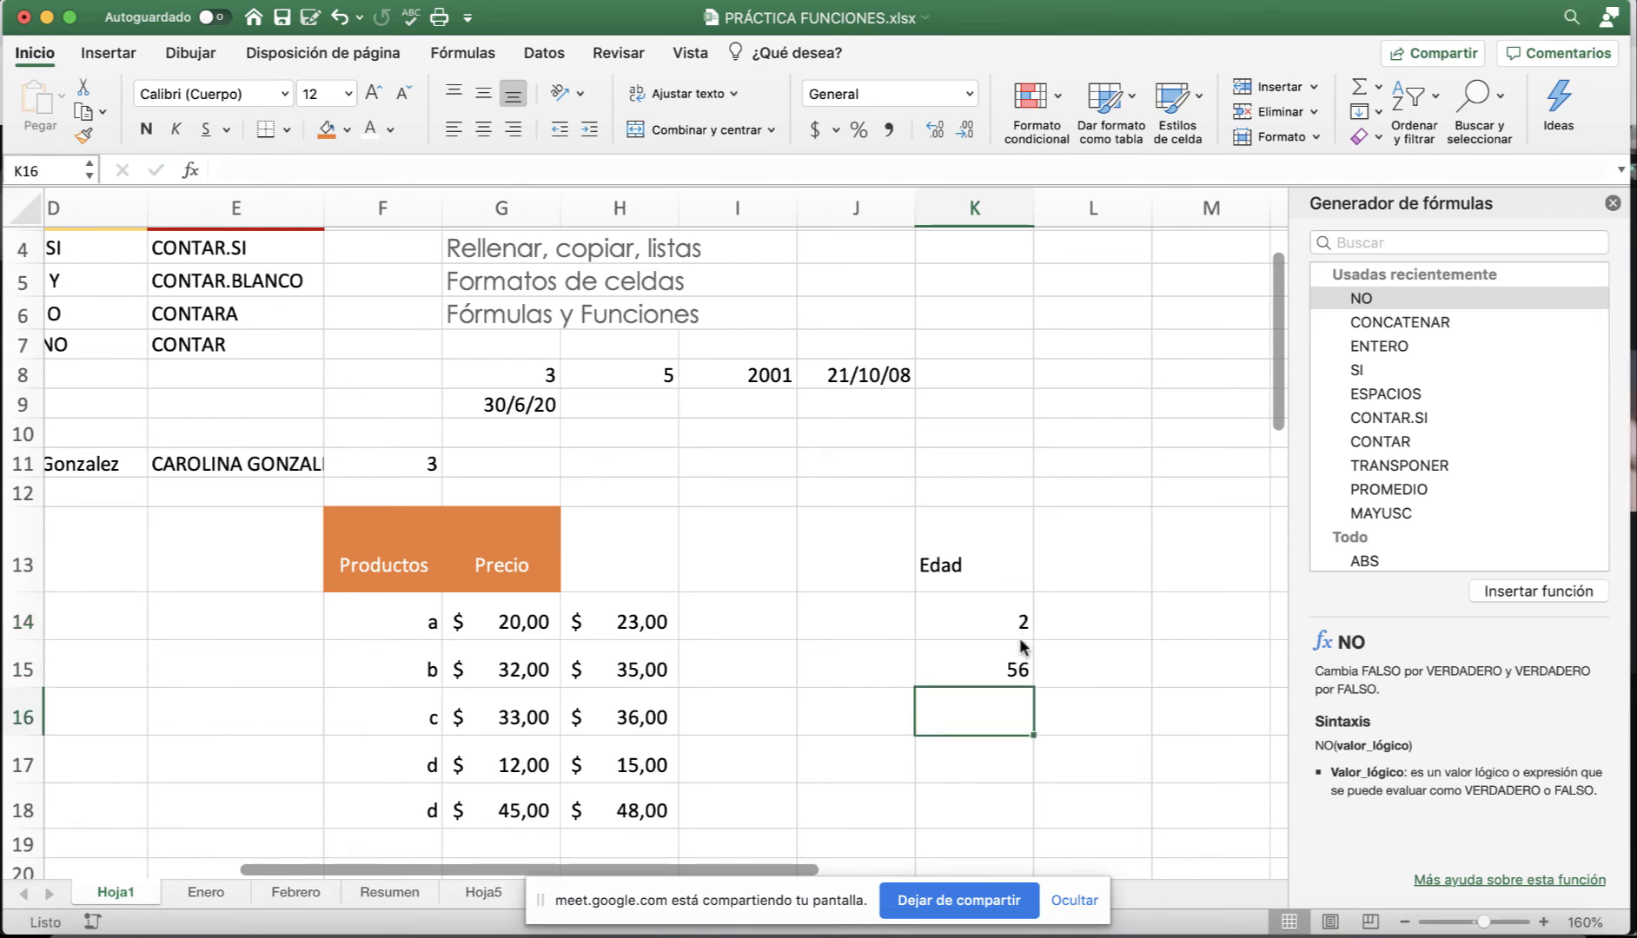
type("15")
key("Return")
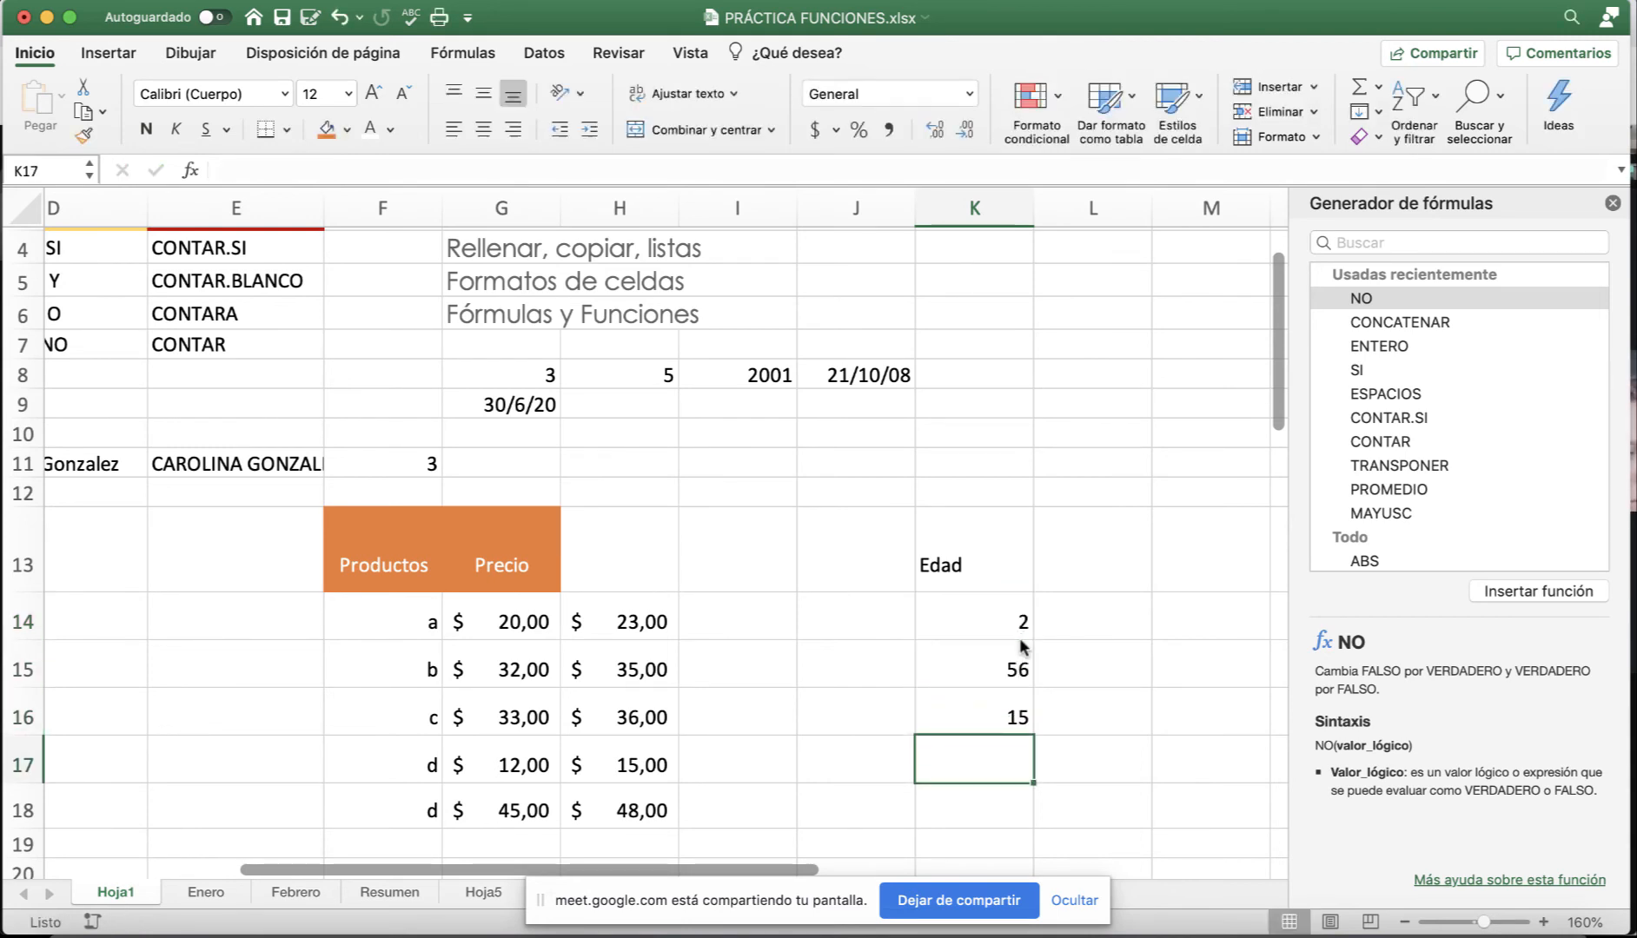
type("19")
key("Return")
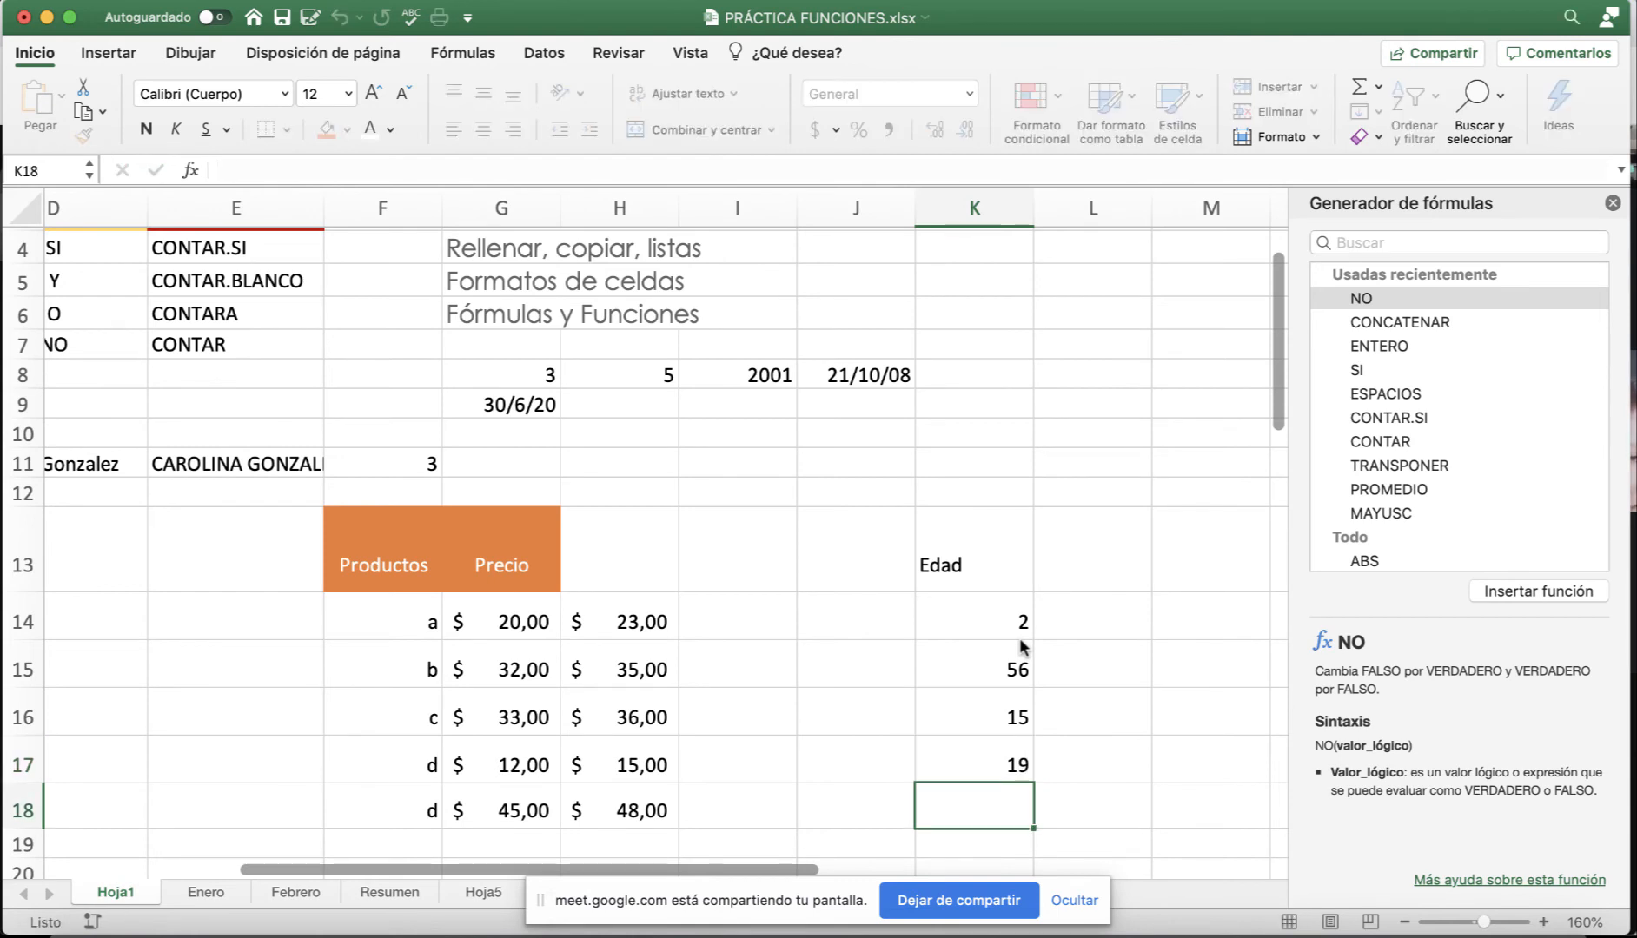
left_click(1116, 627)
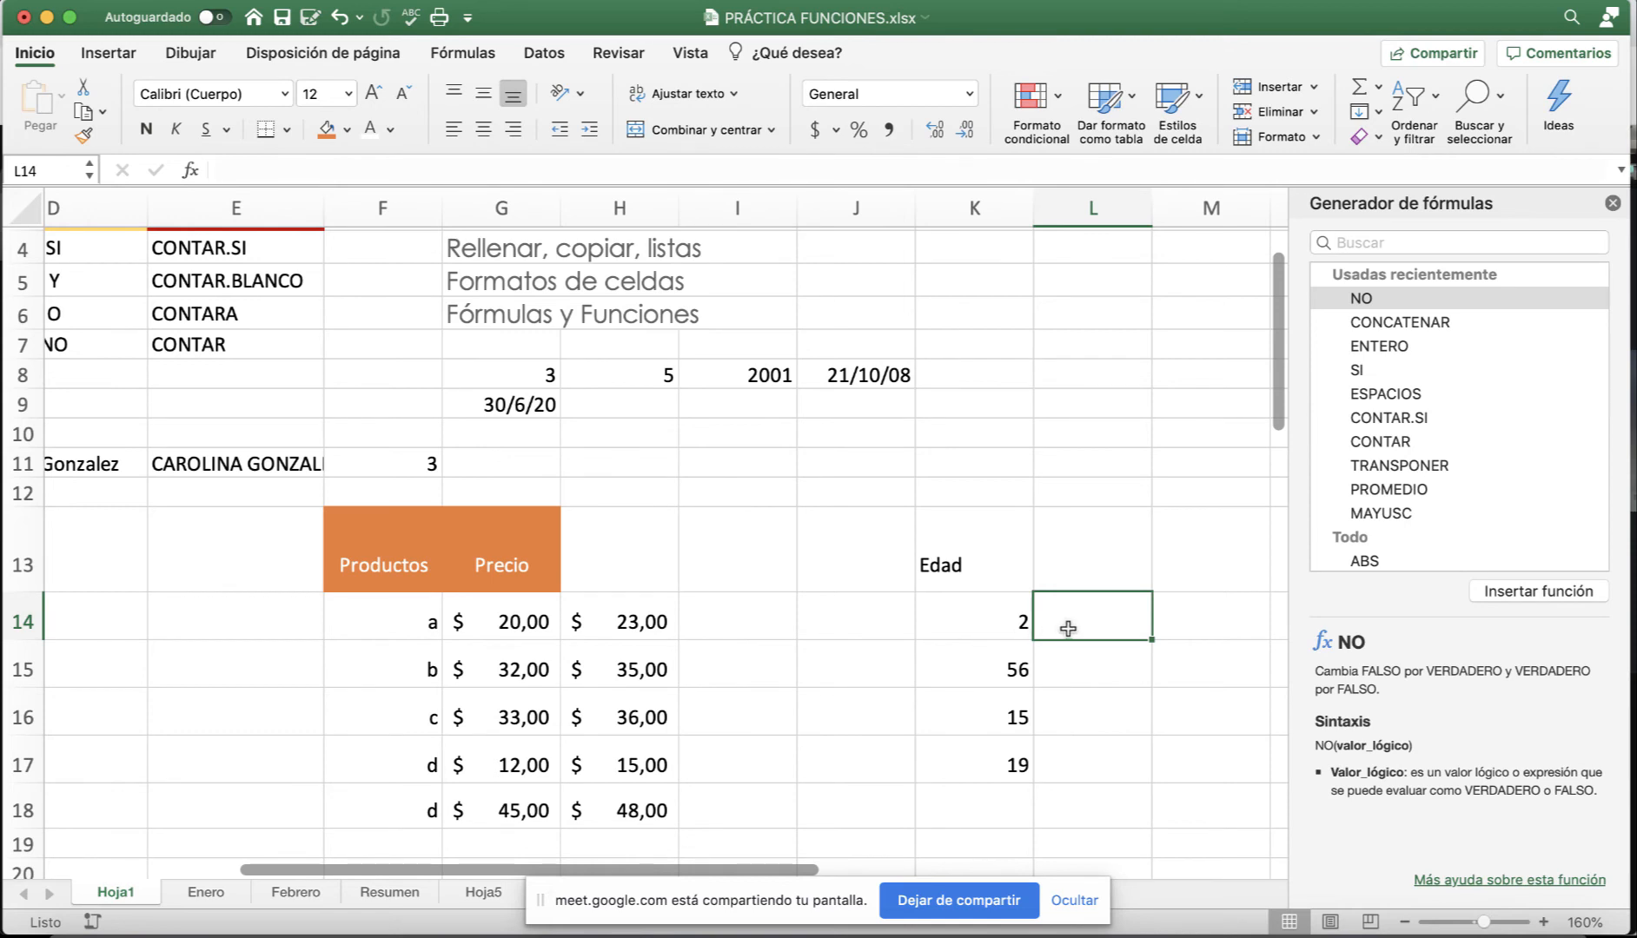
Enter =SI(K14>=18;"Mayor de edad";"Menor de edad") in L14.
type("=Si")
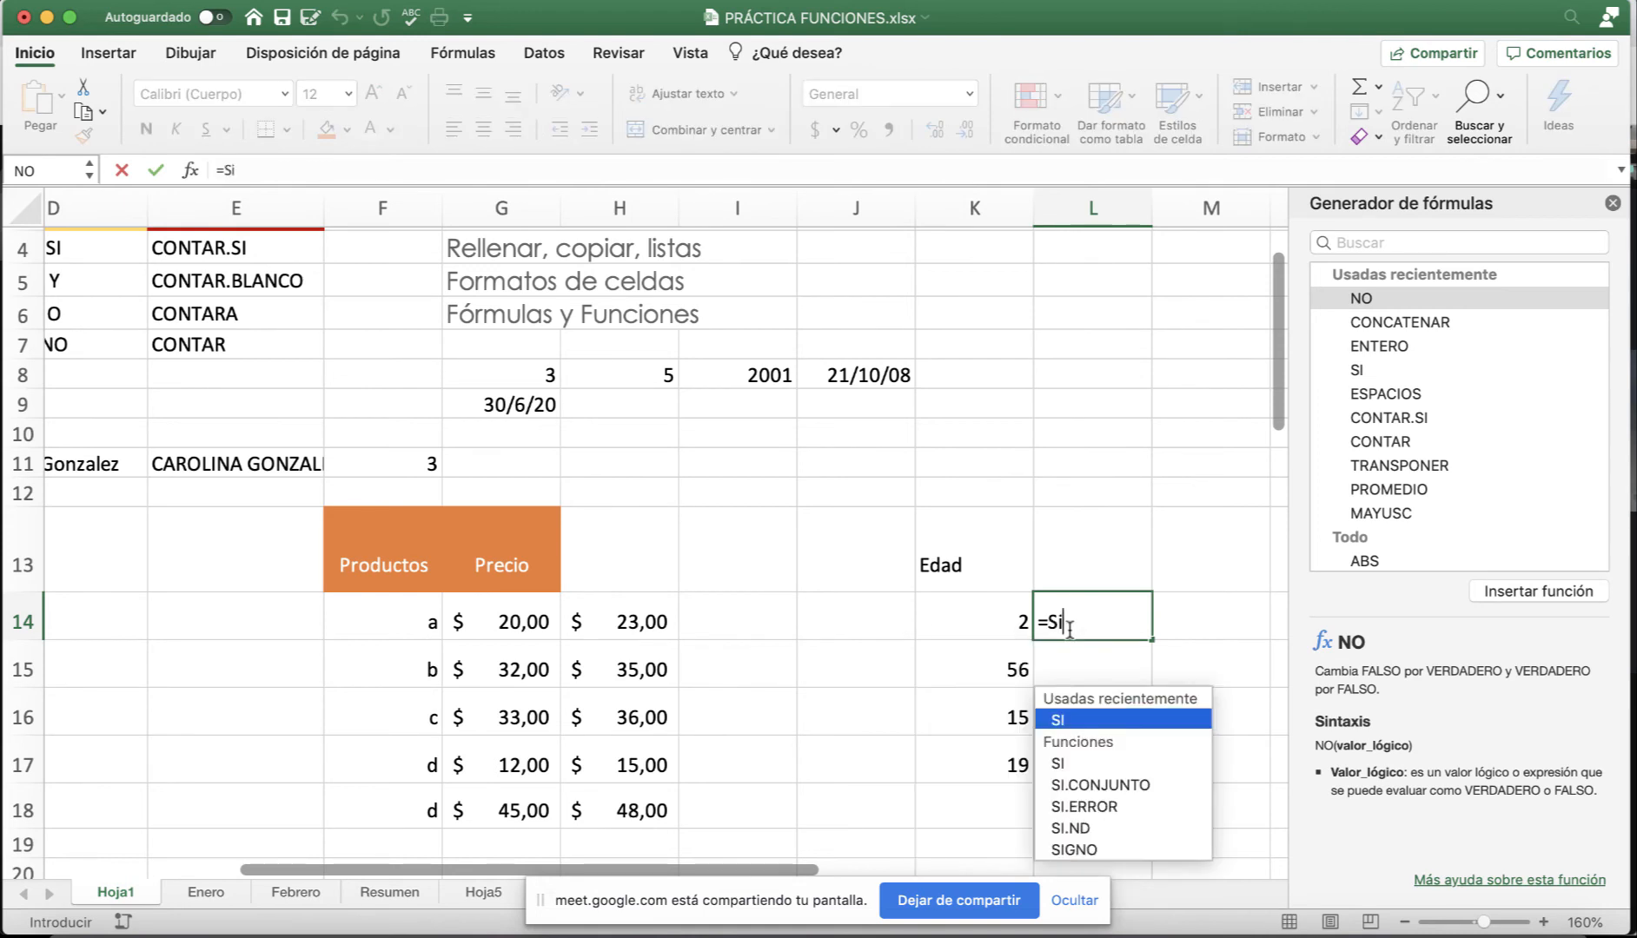
type("(")
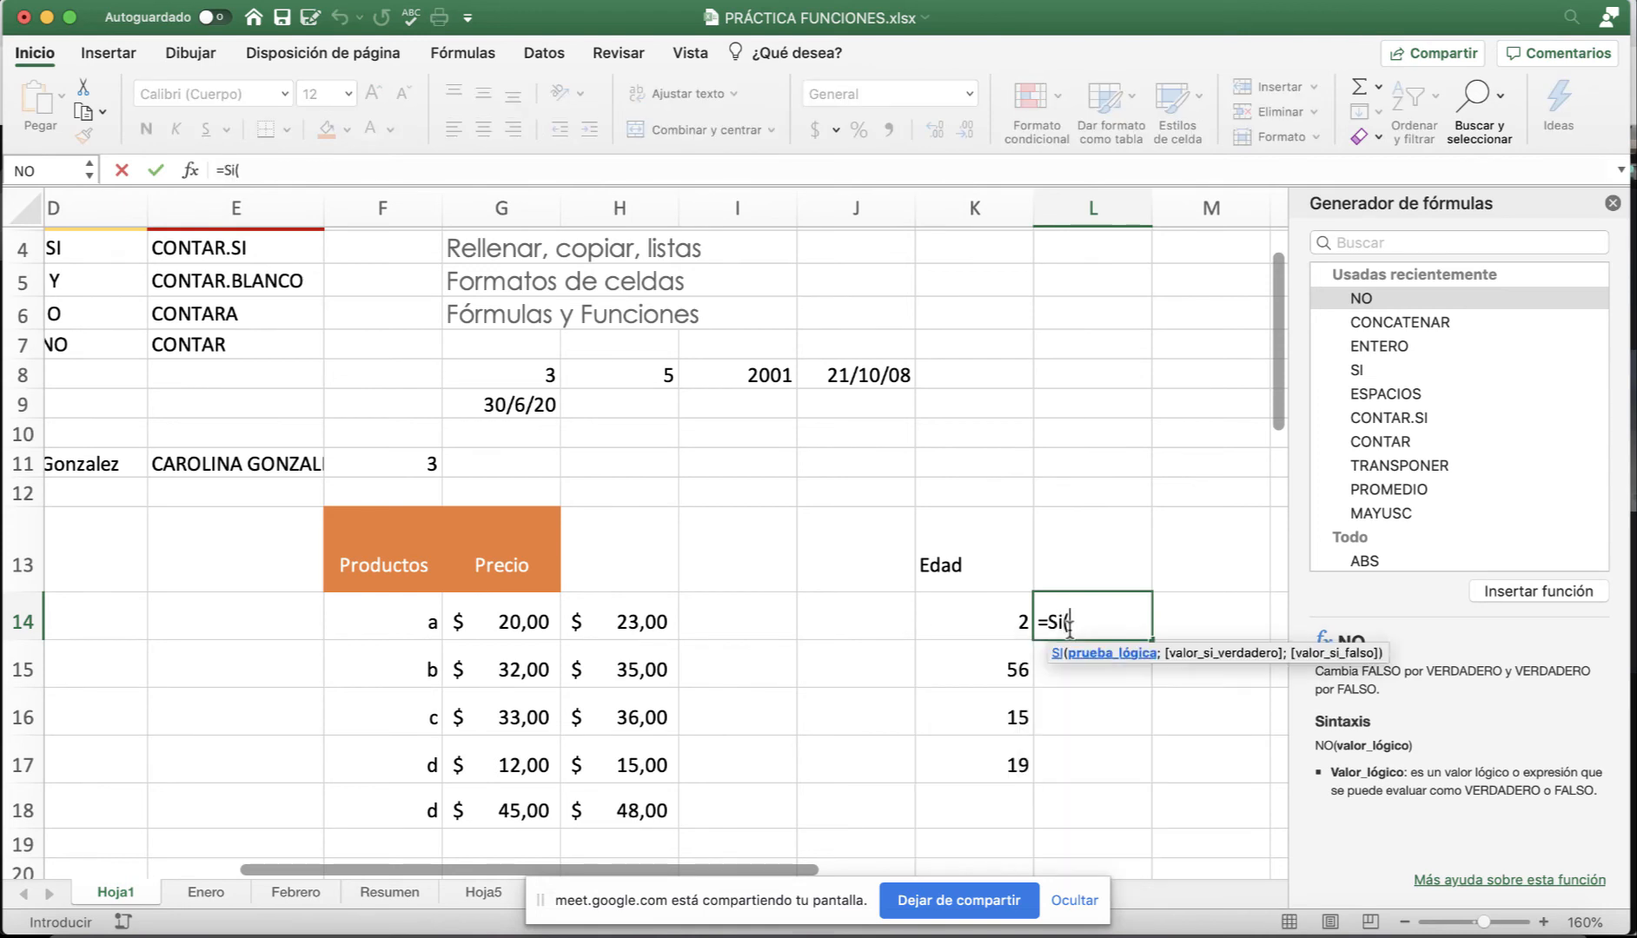
left_click(1013, 621)
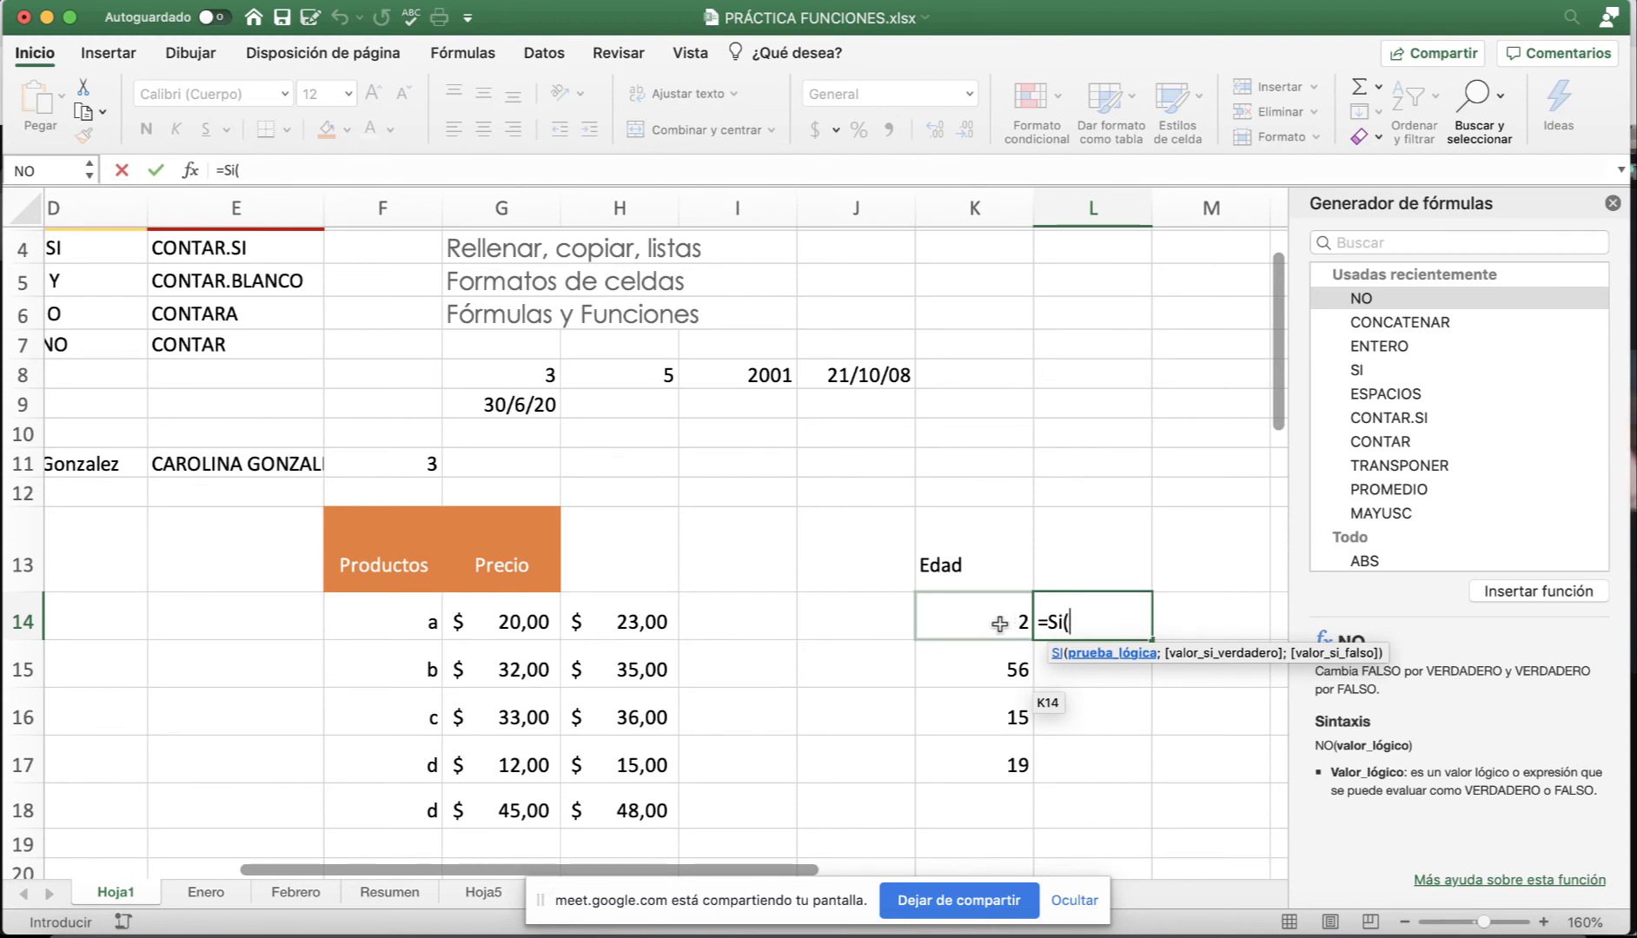
left_click(999, 624)
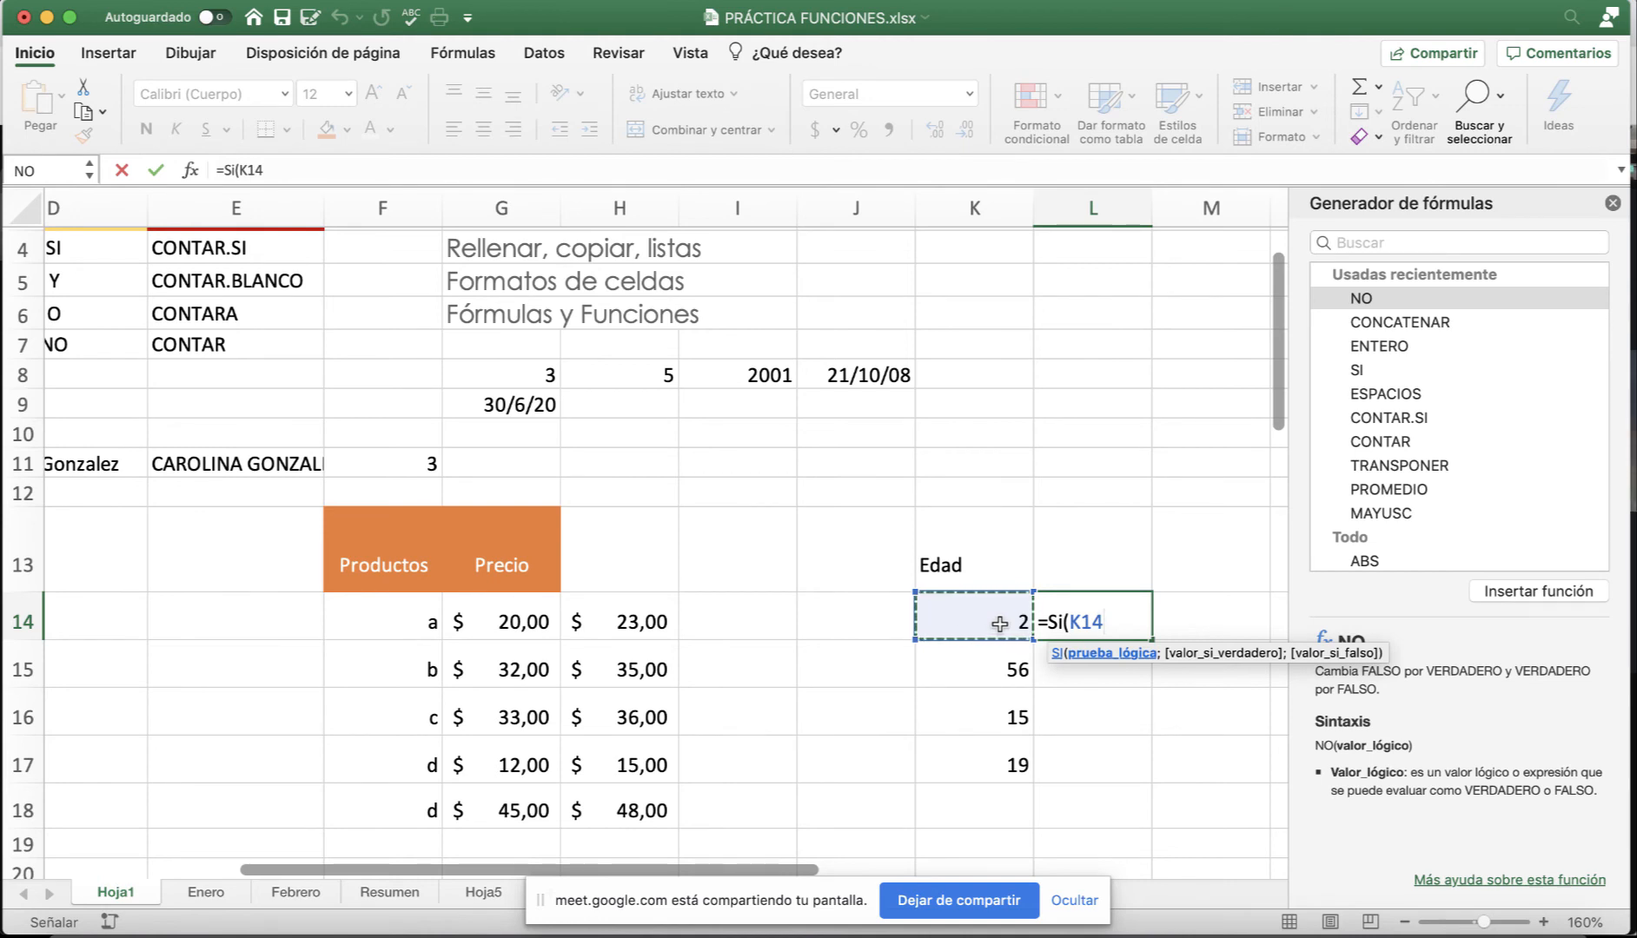
type(">")
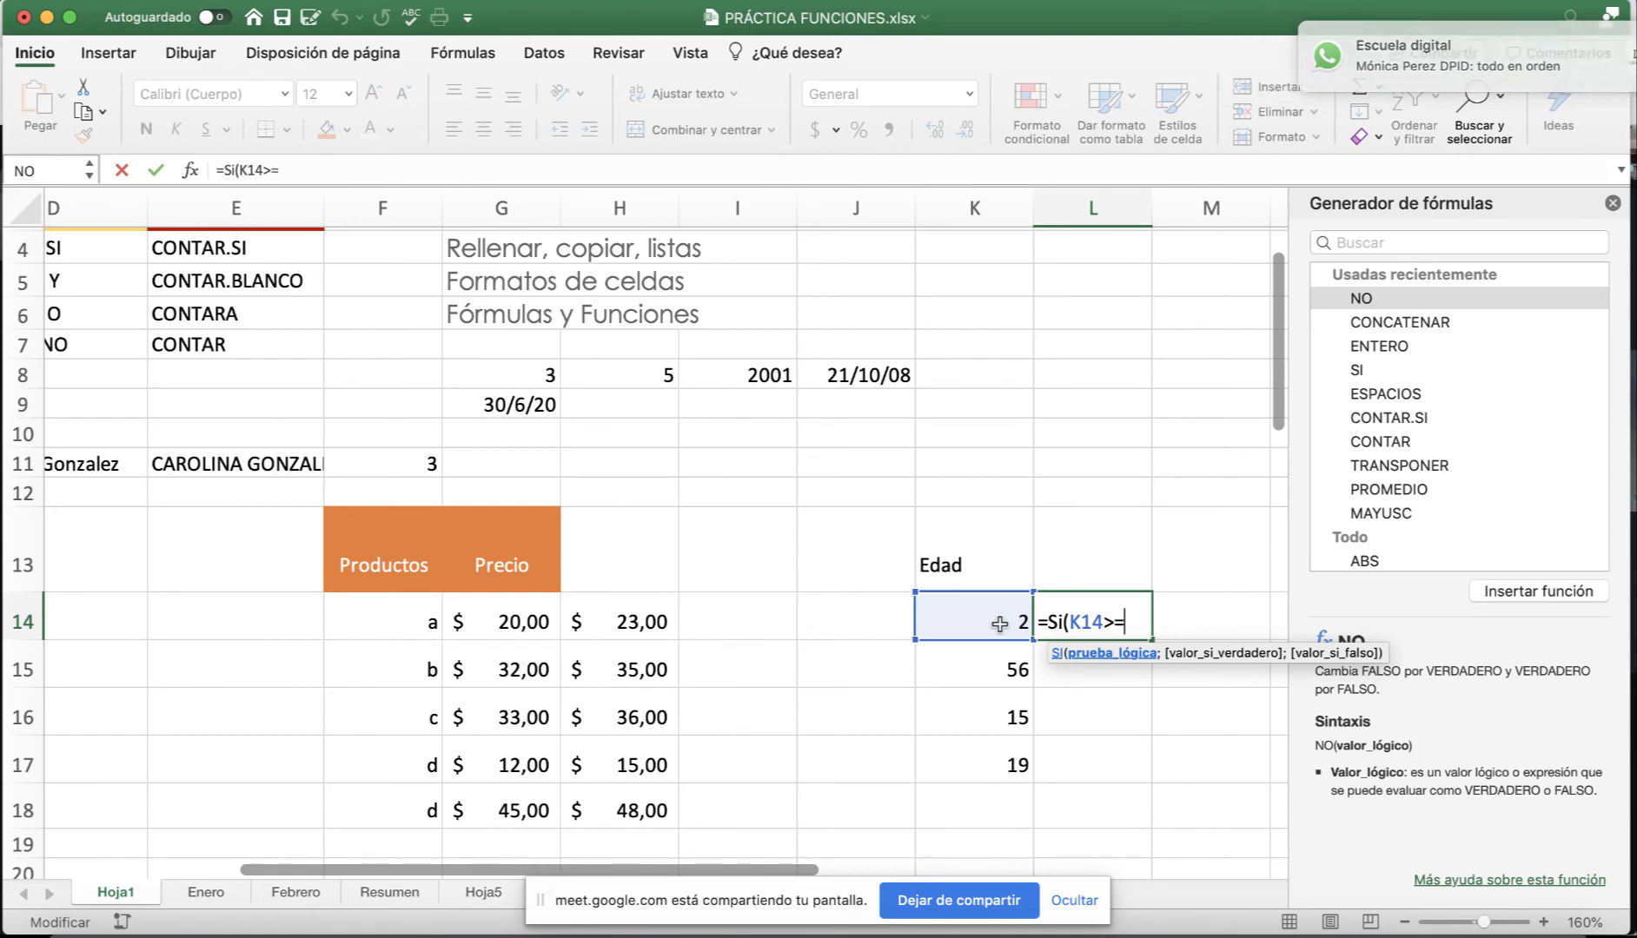
type("=")
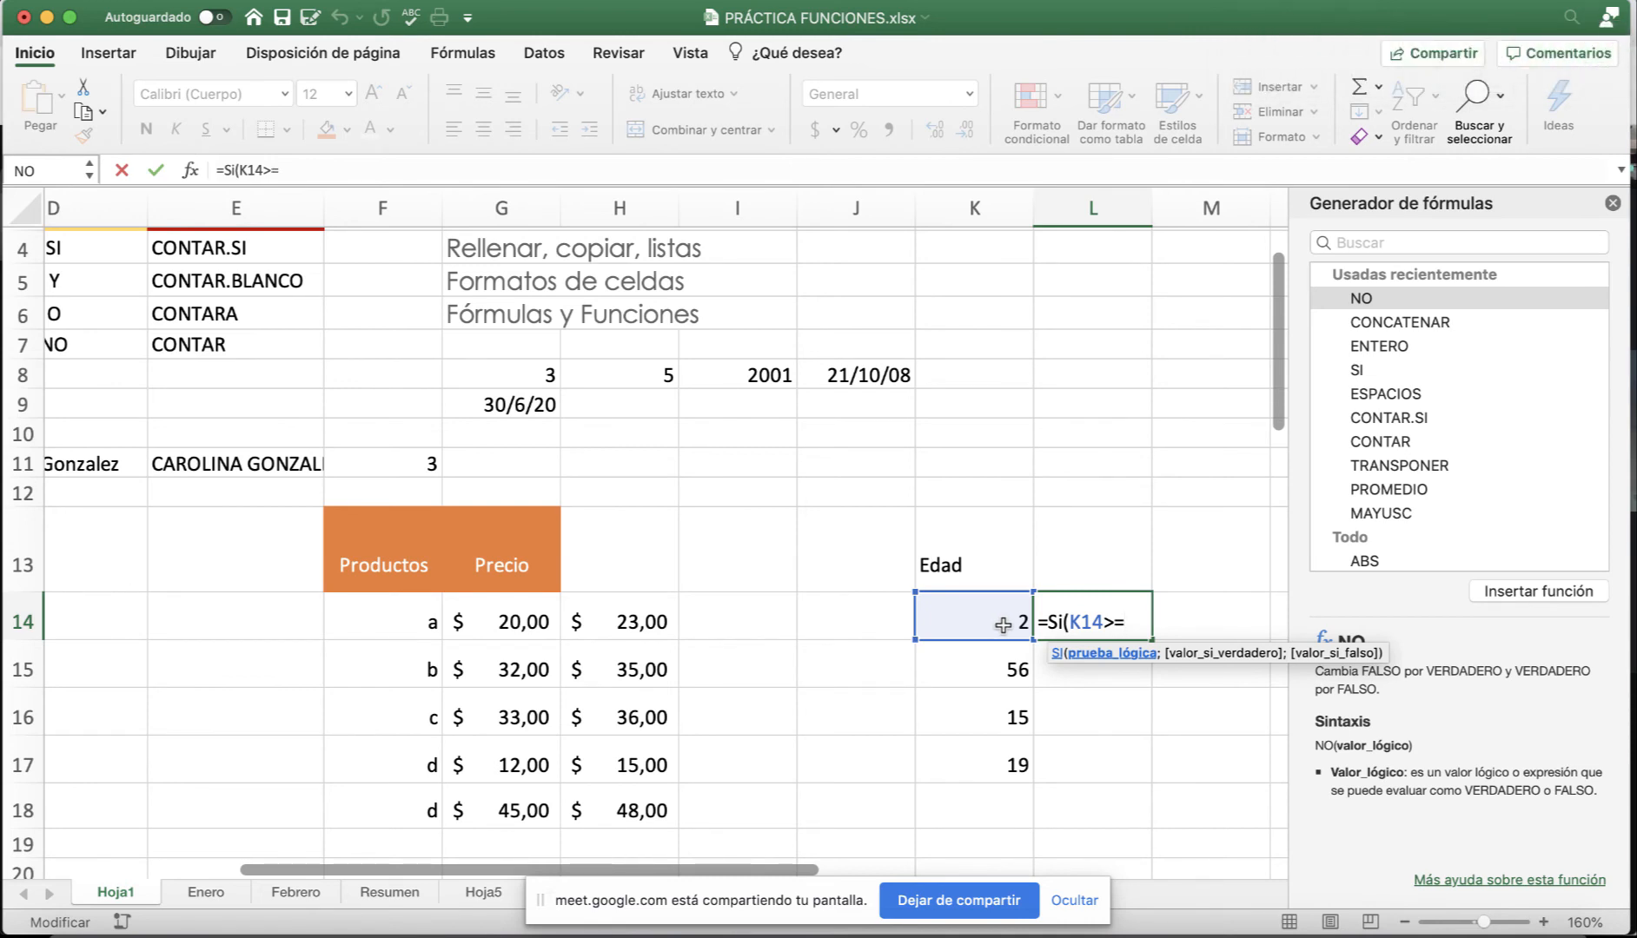
type("18;")
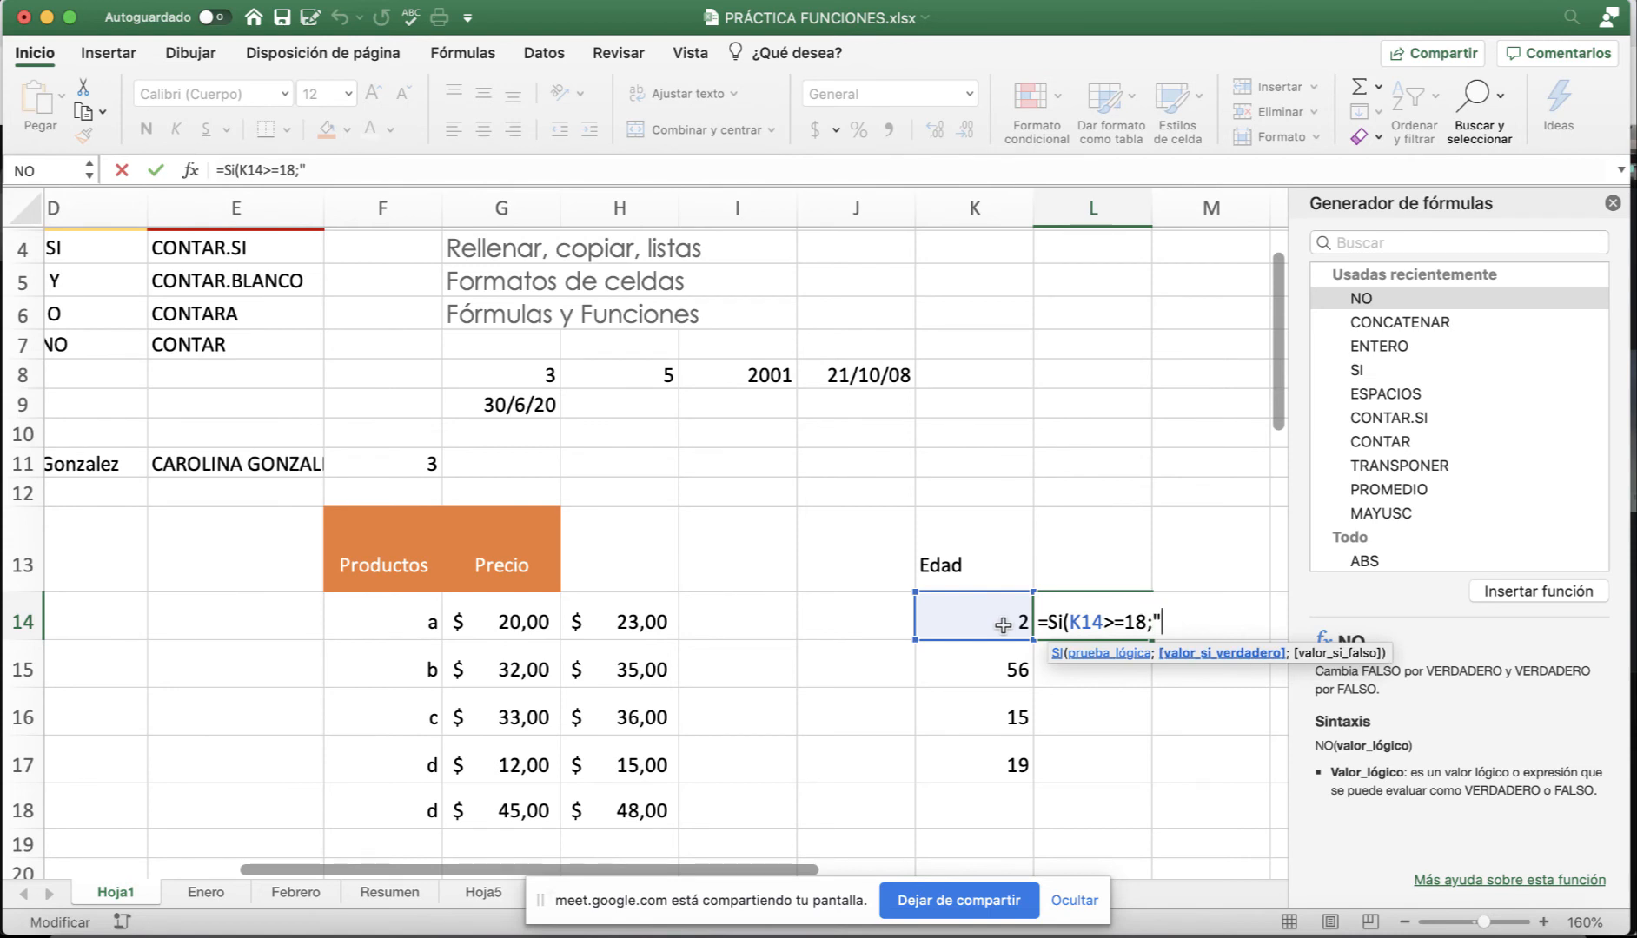
type("\"Mayor de edad")
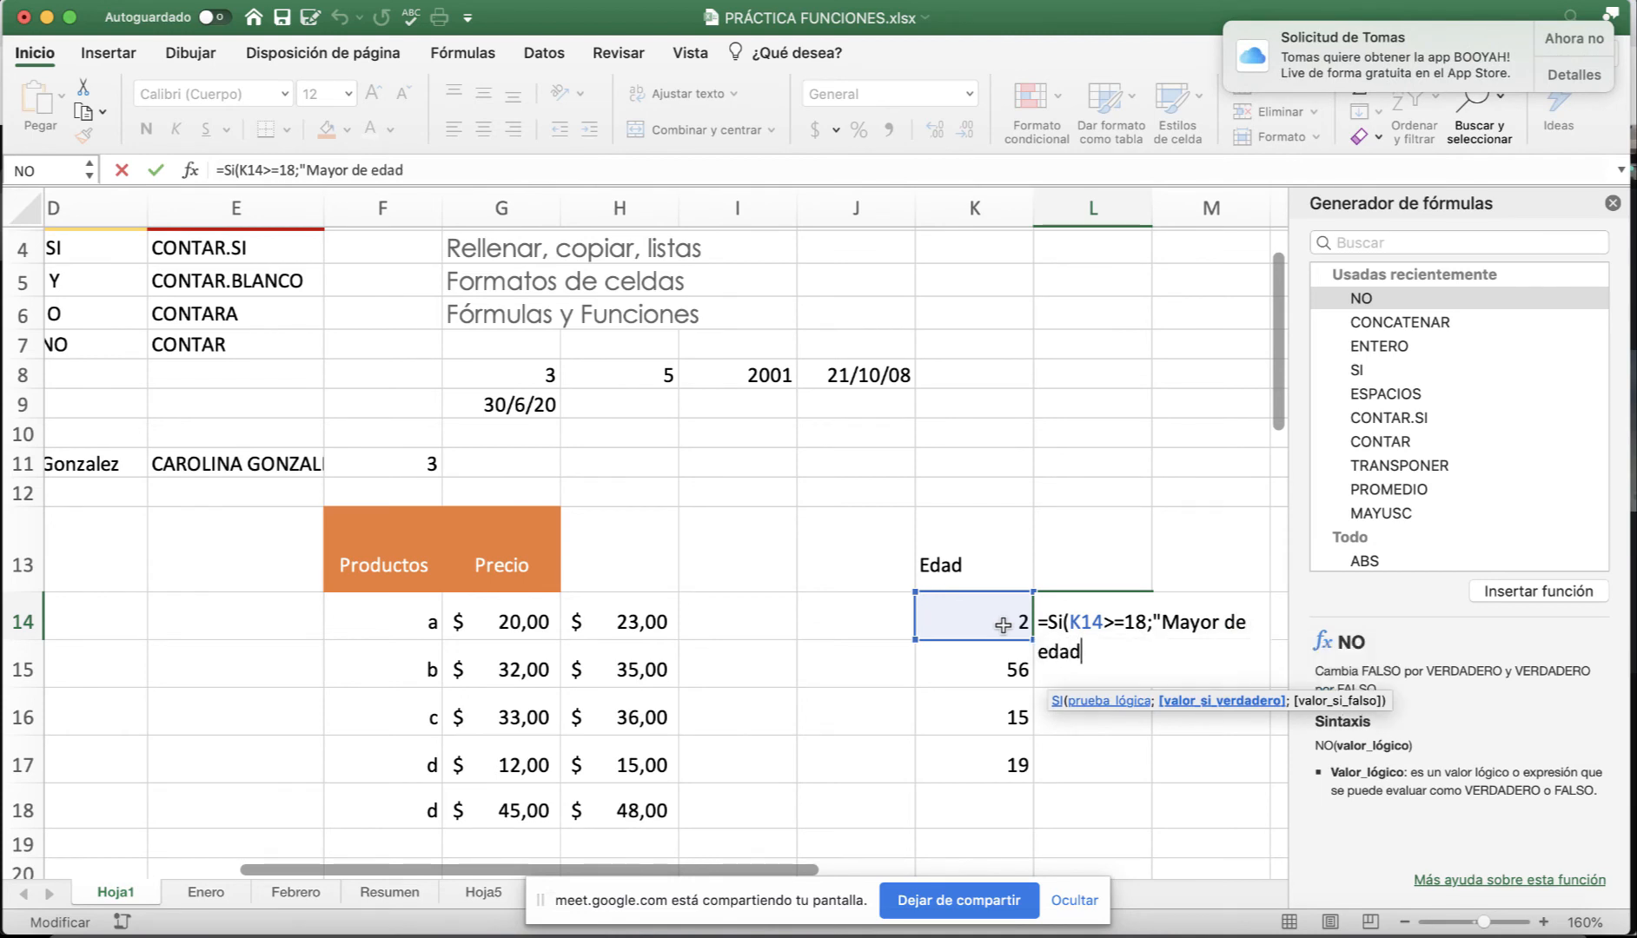
type(";\"Me")
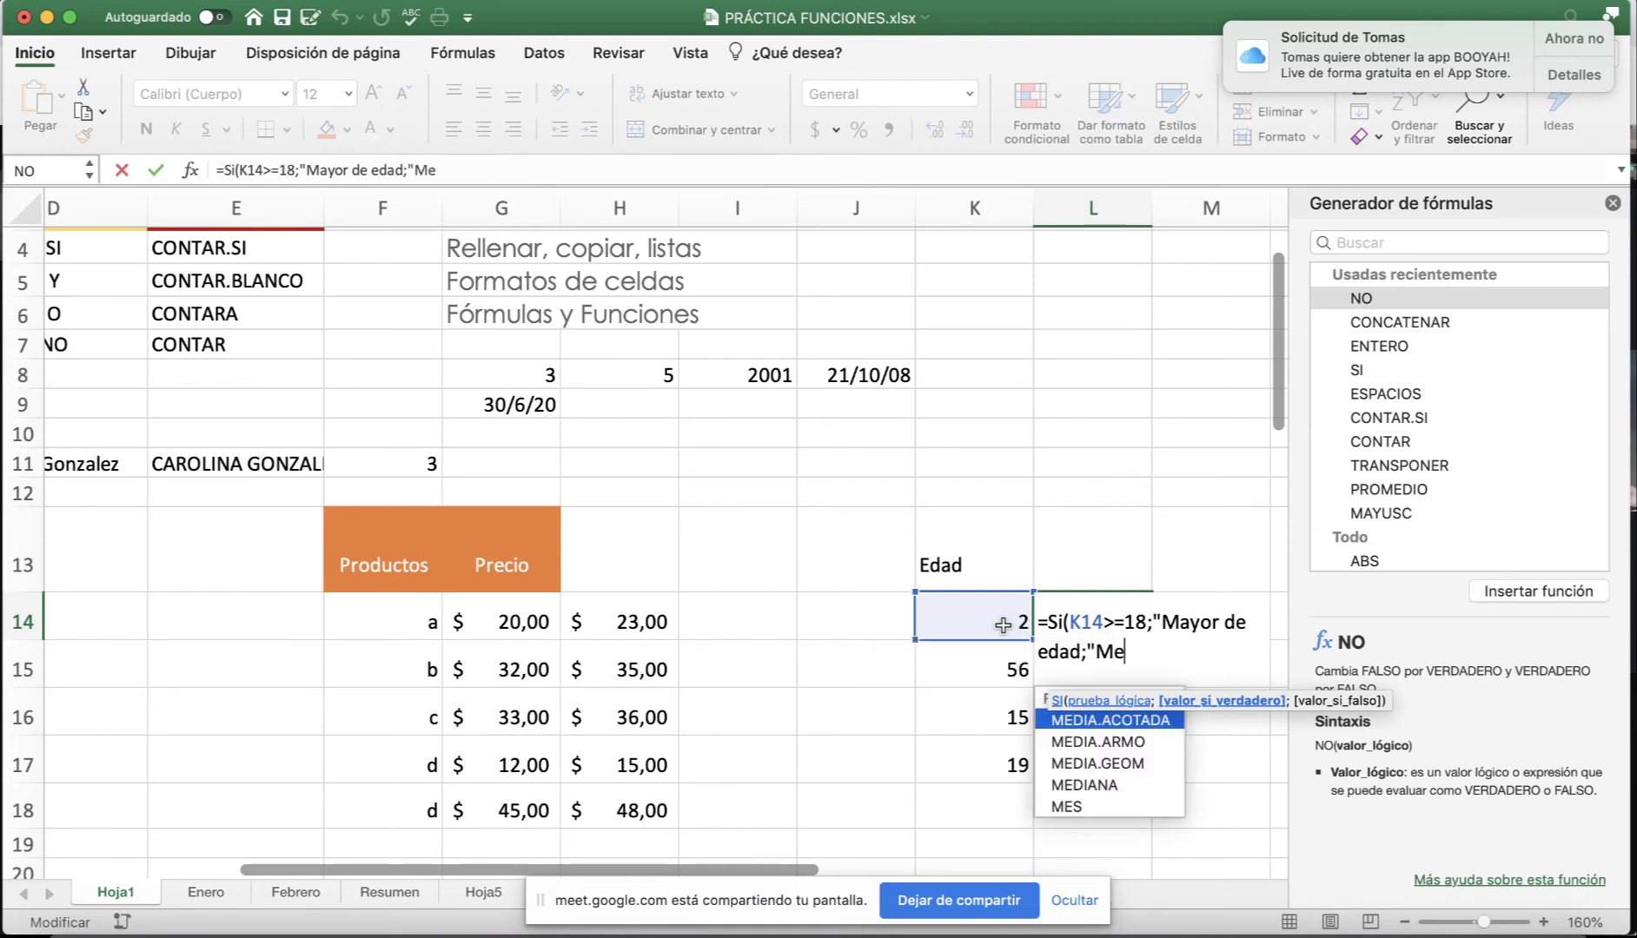
type("nor d")
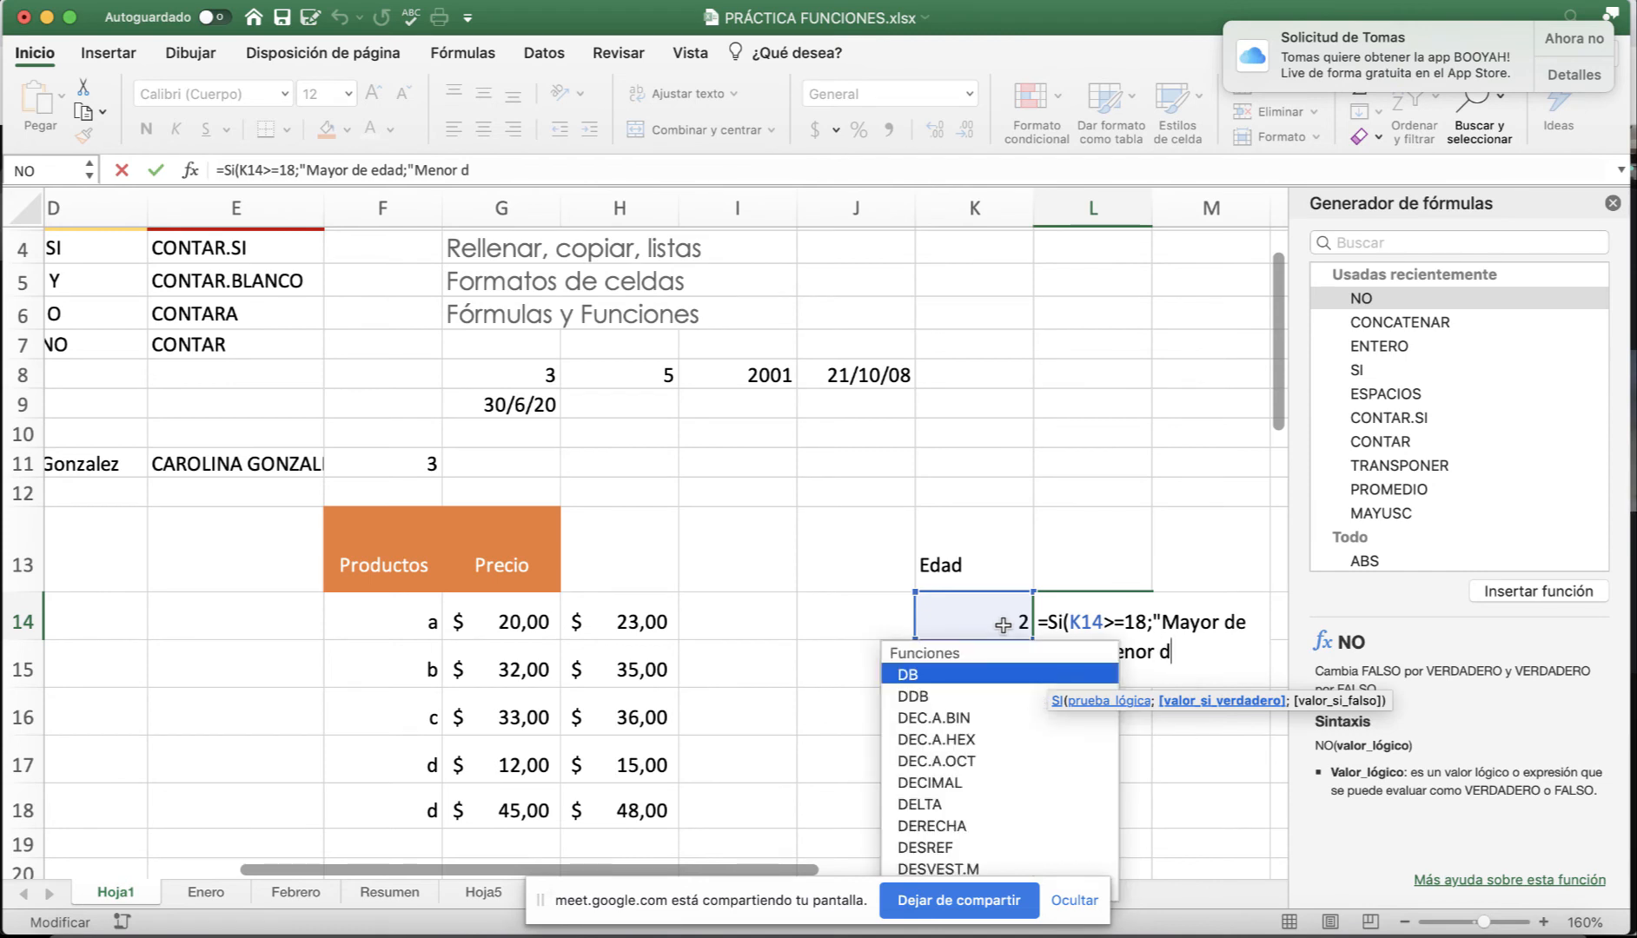
type("e edad")
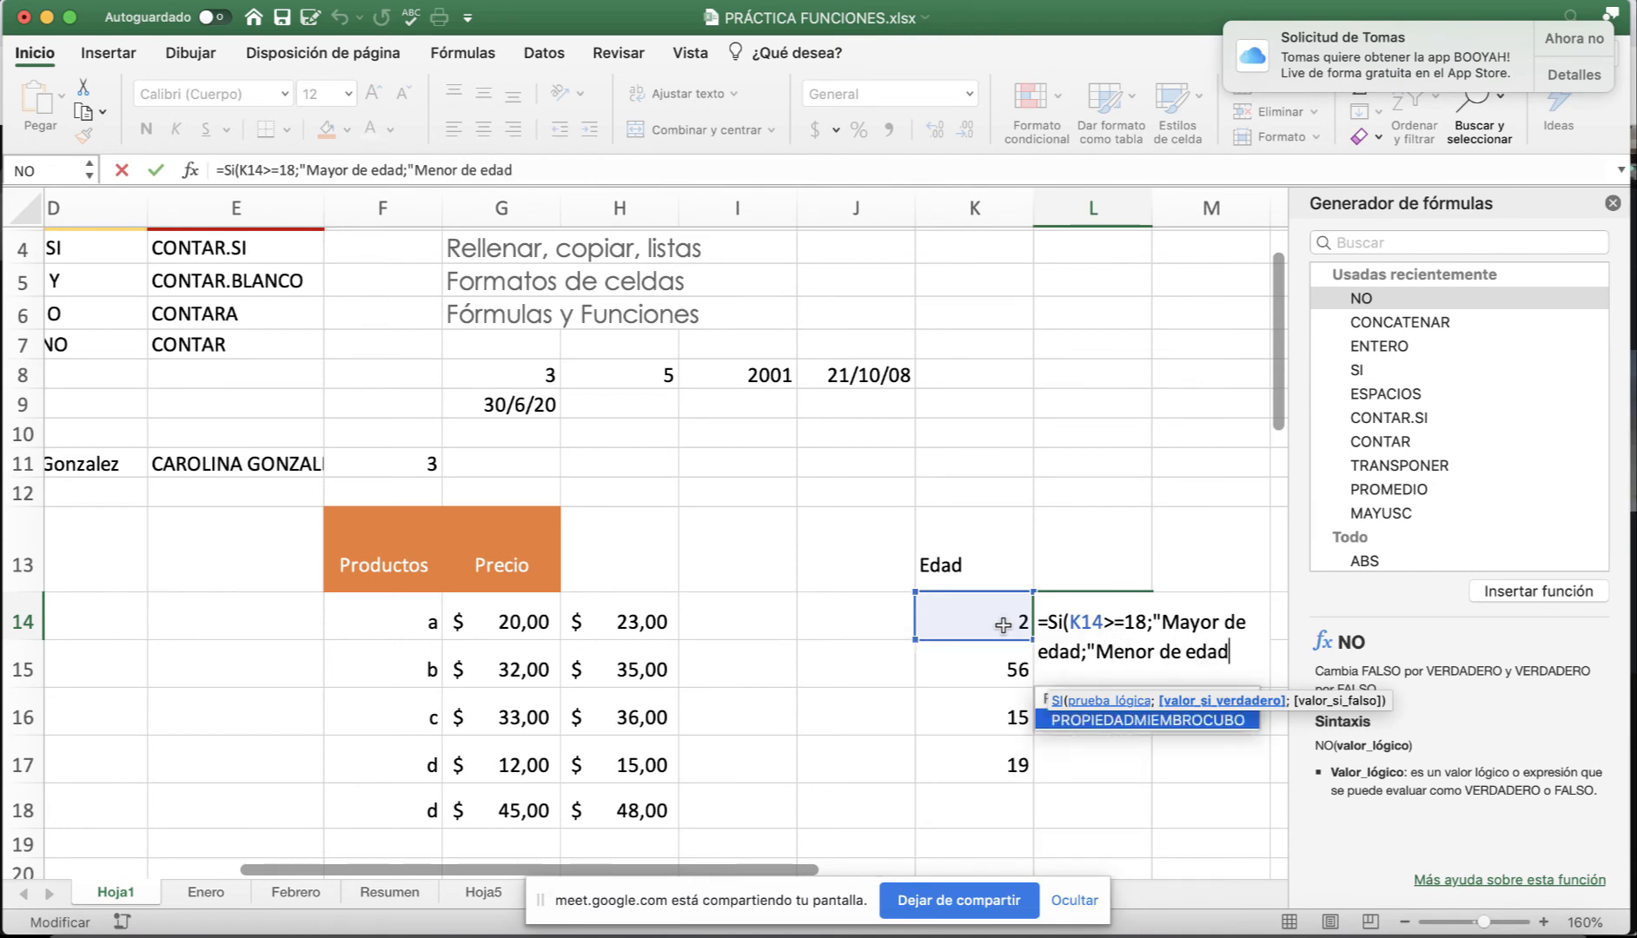
type("\"")
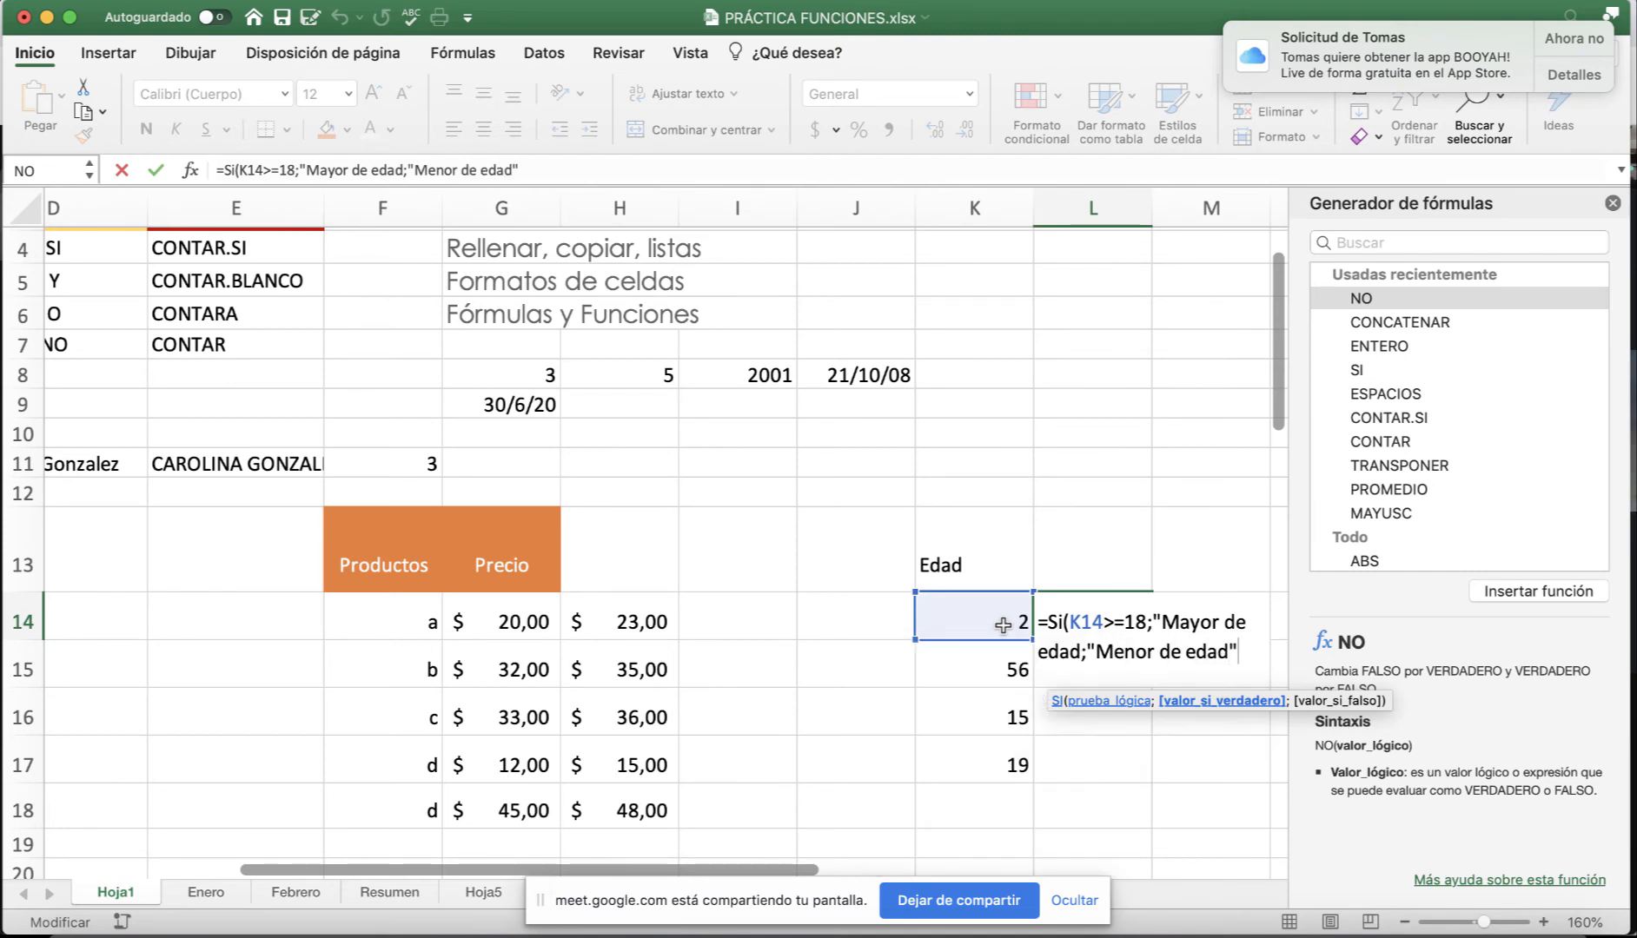
type(")")
key("Return")
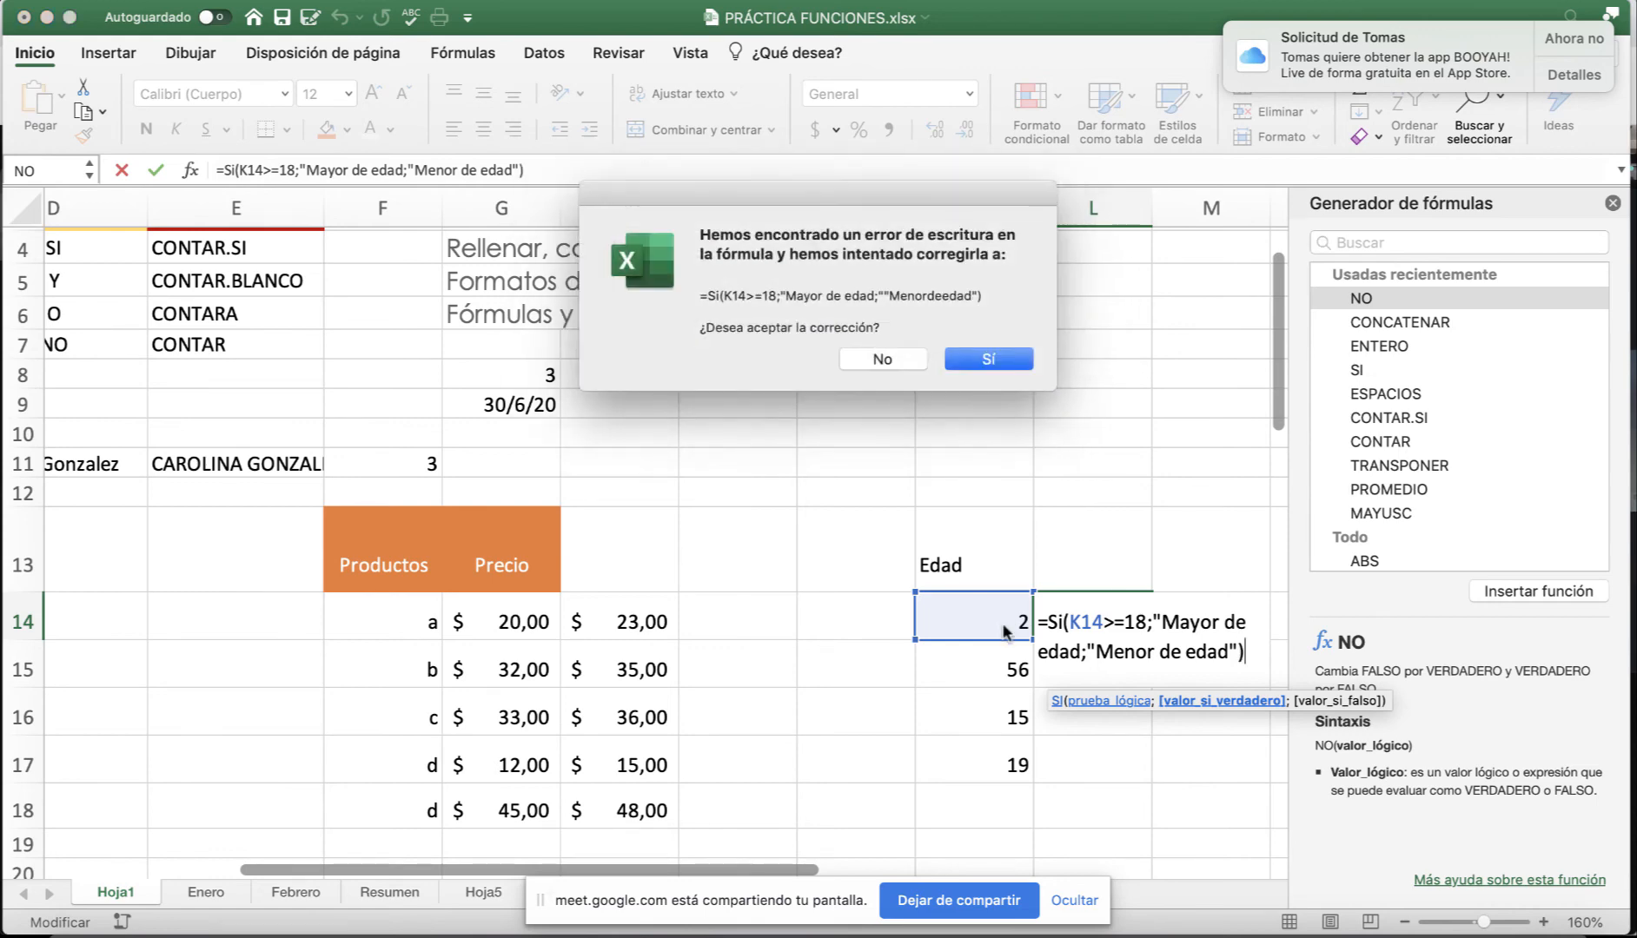
Accept the correction prompt and fix L14's missing quote so age 2 reads Menor de edad.
left_click(989, 359)
left_click(1093, 621)
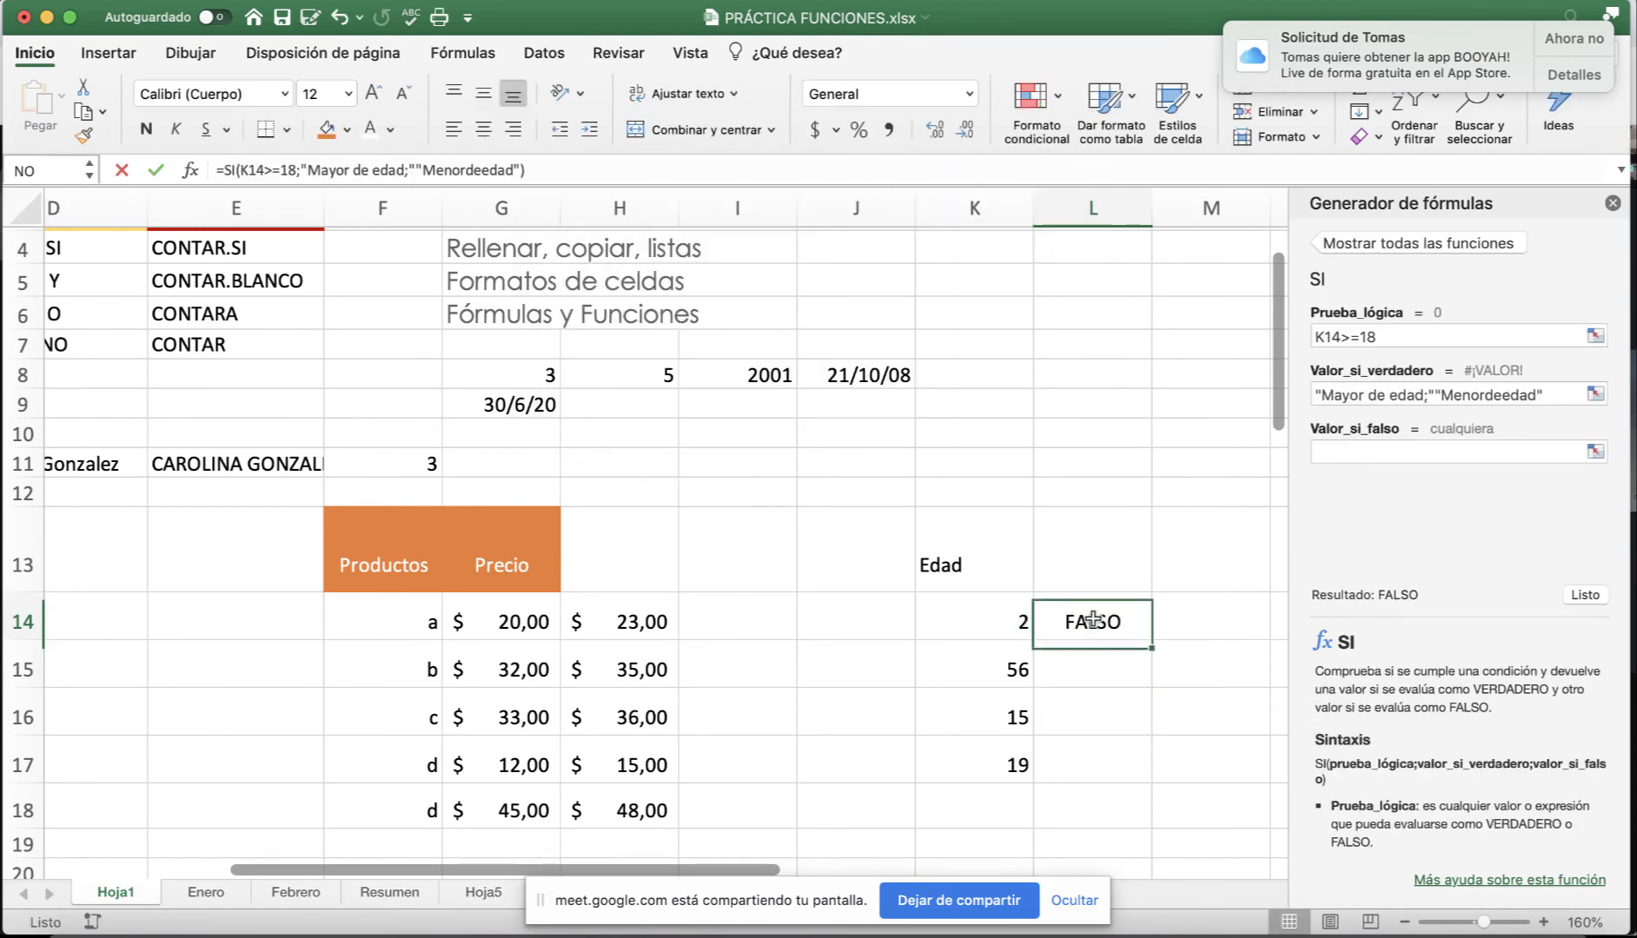
left_click(422, 171)
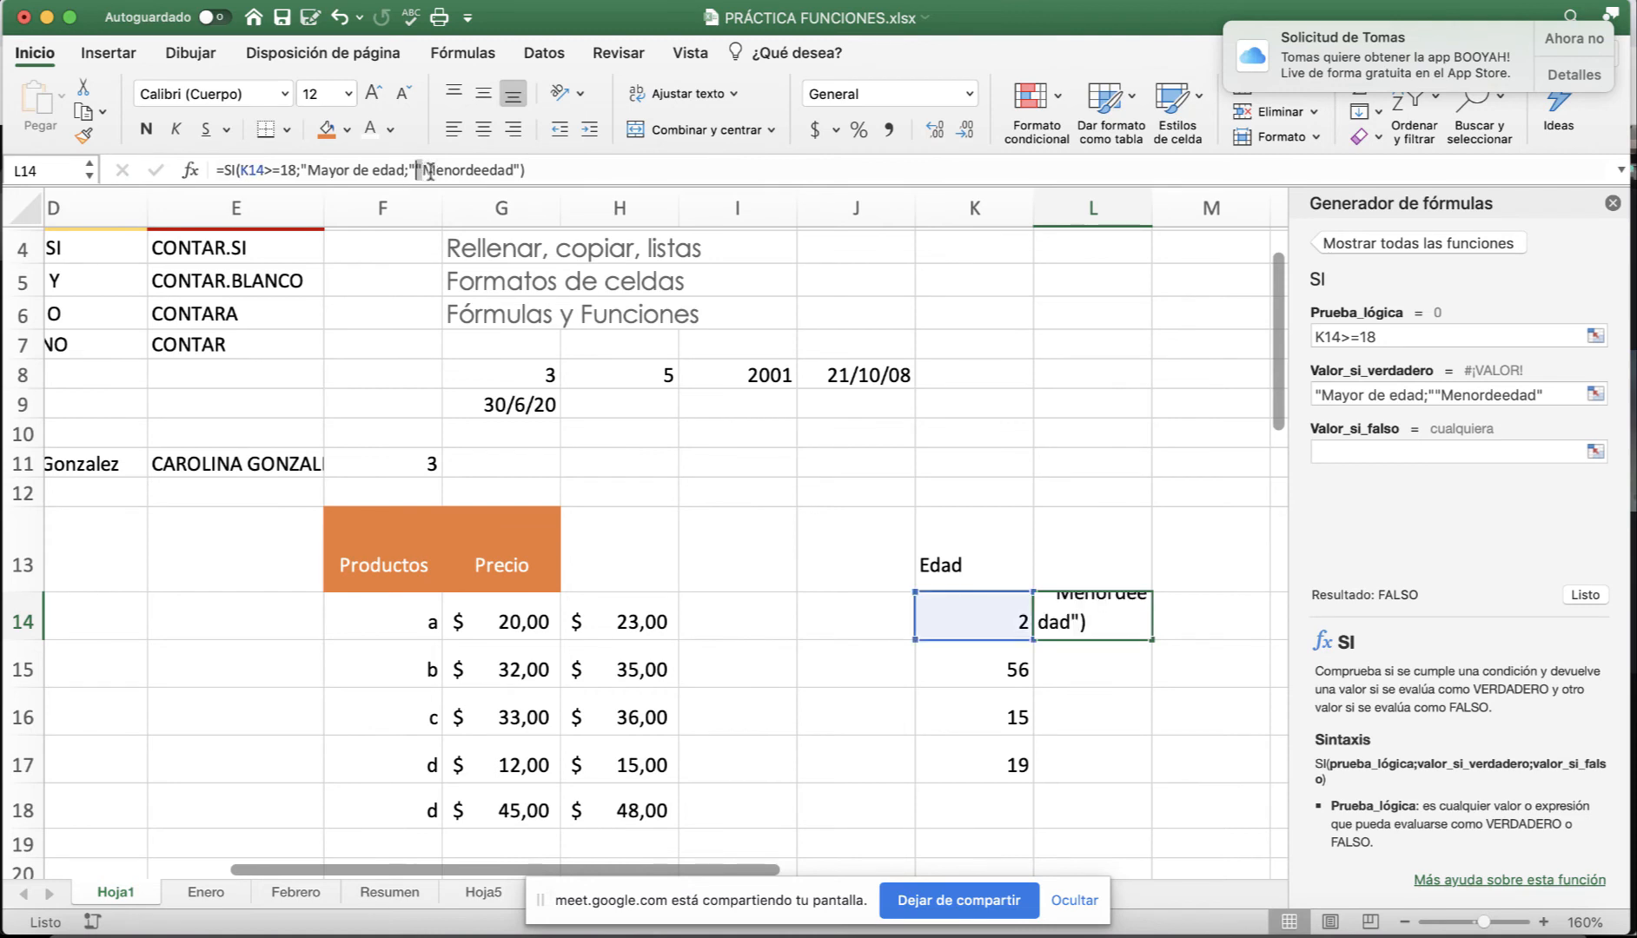
key("BackSpace")
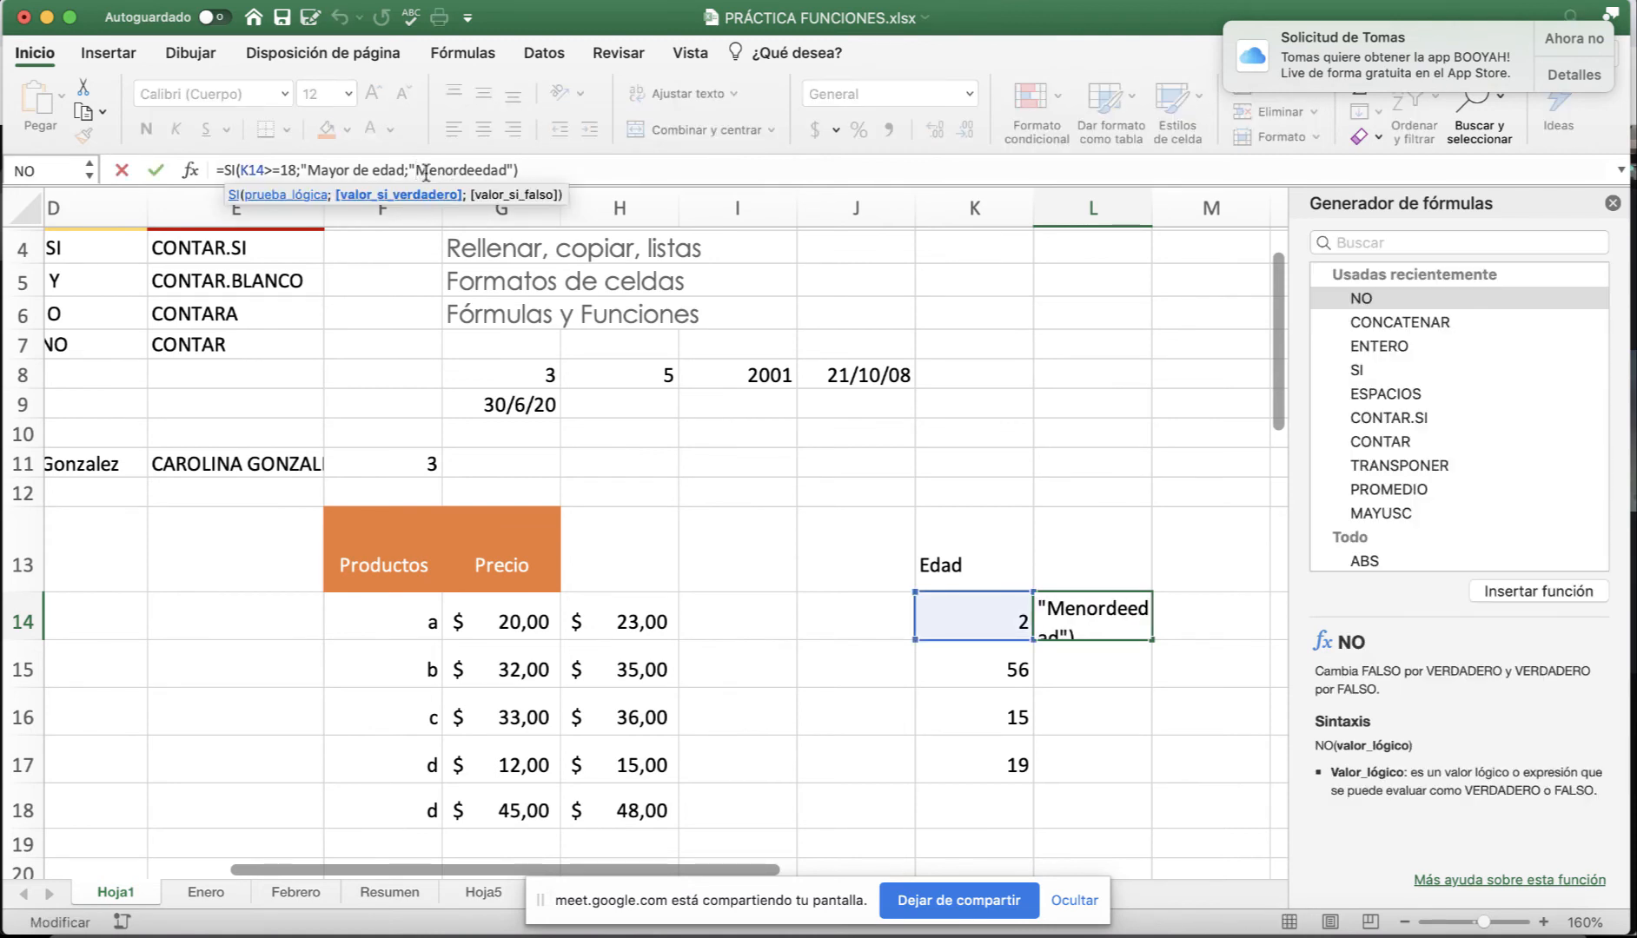
type(";")
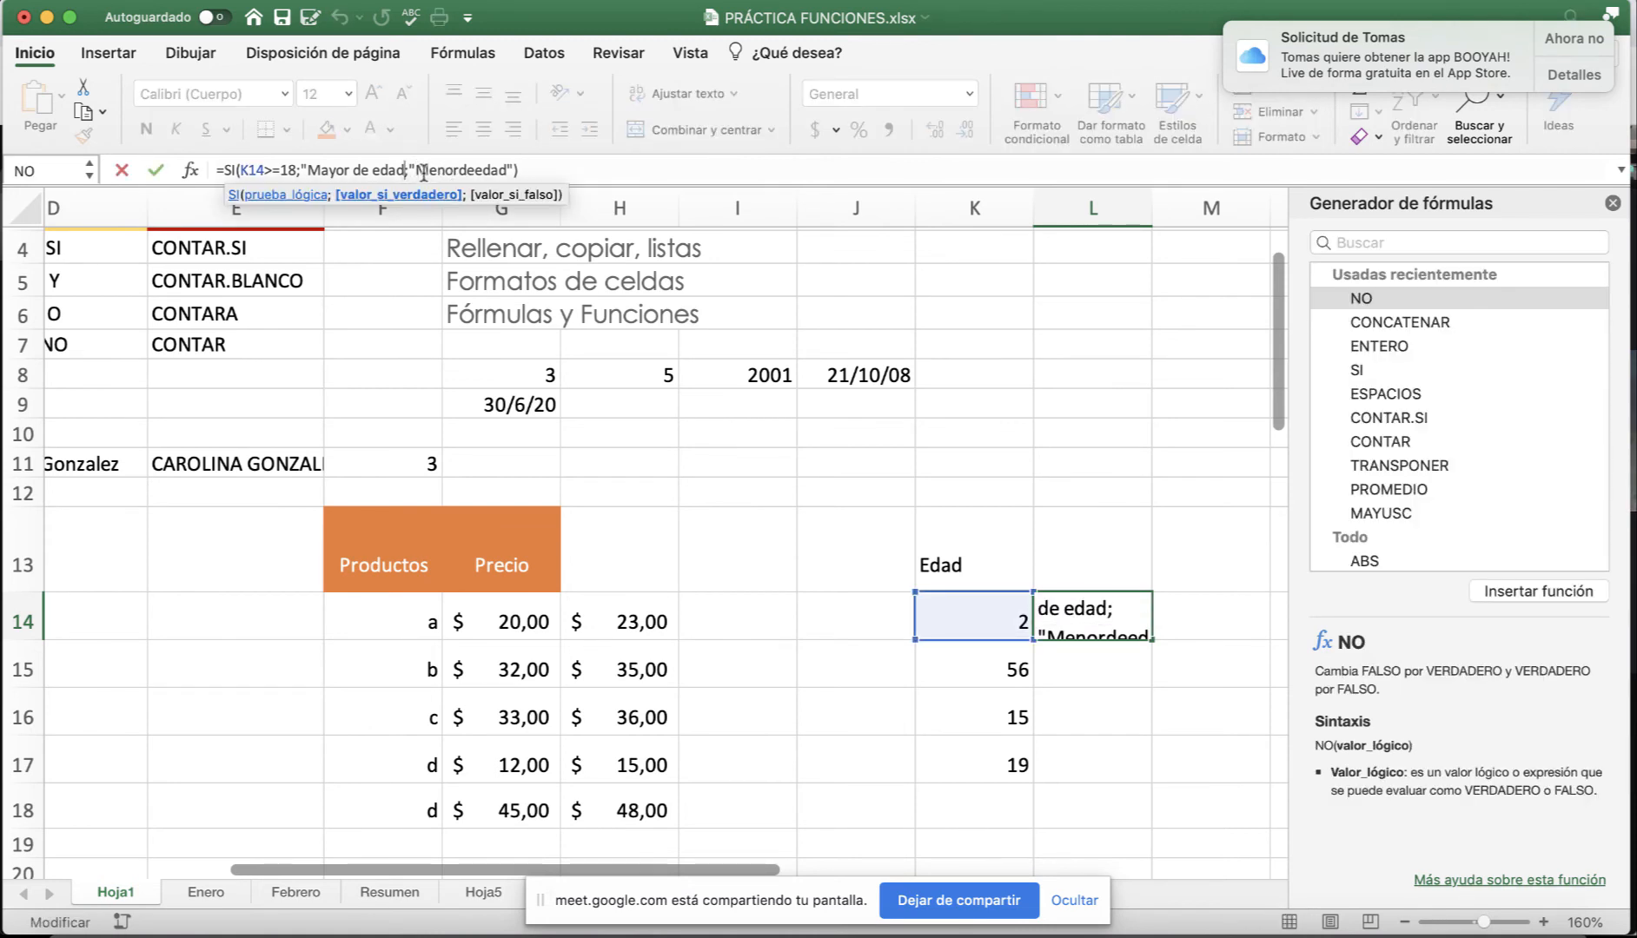
type("\"")
key("BackSpace")
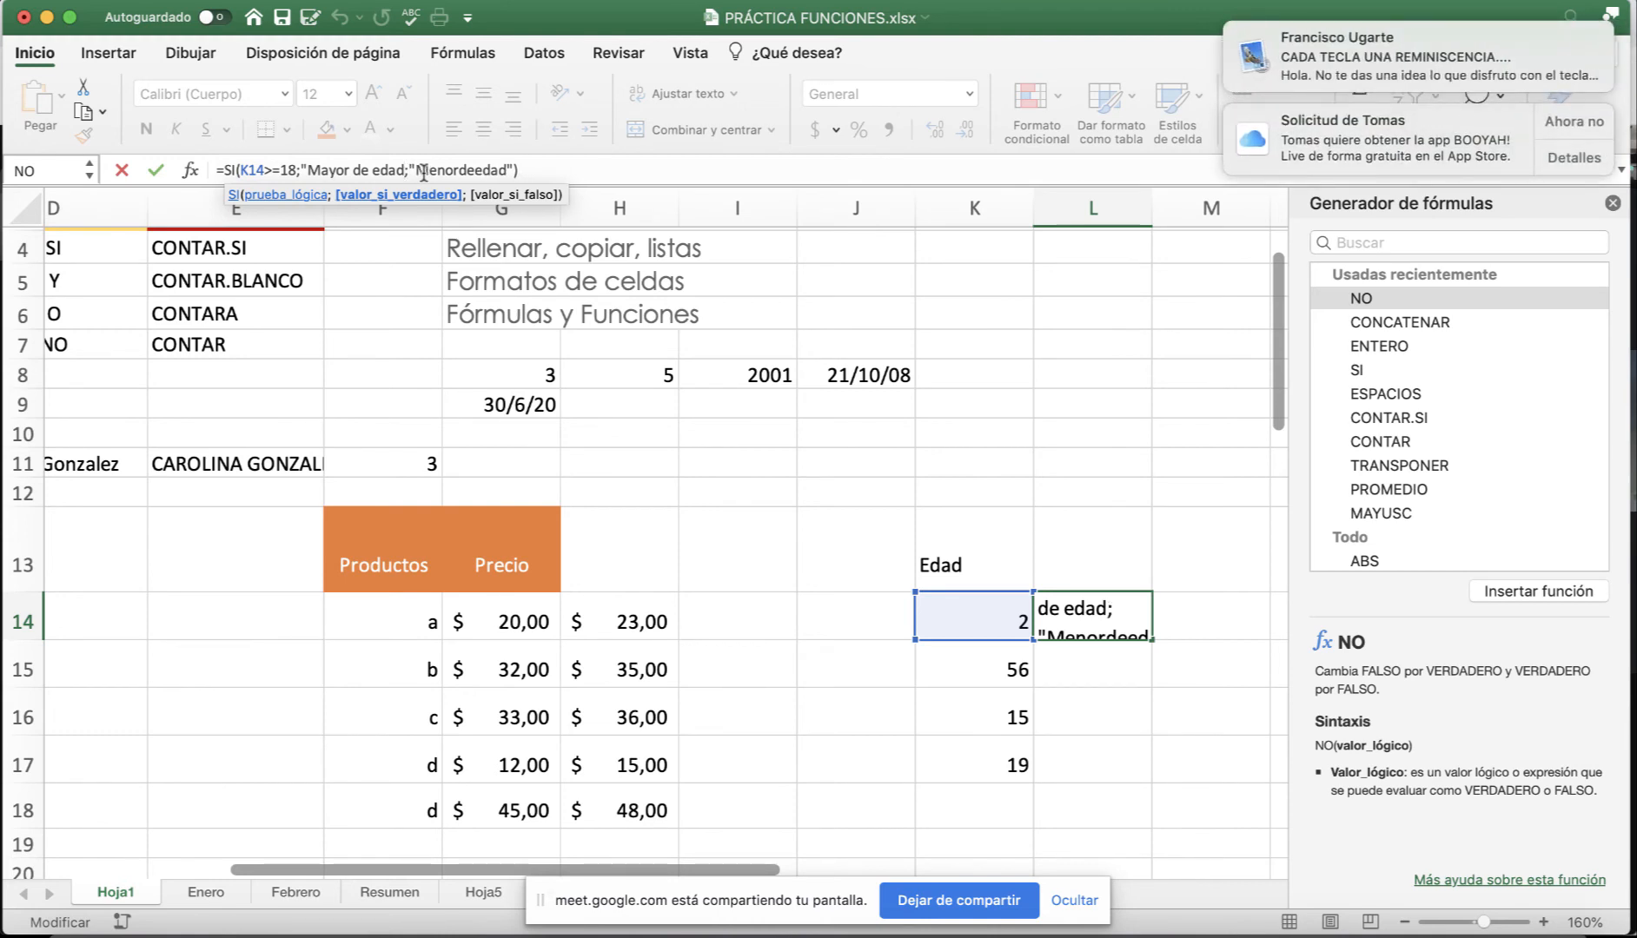
type("\"")
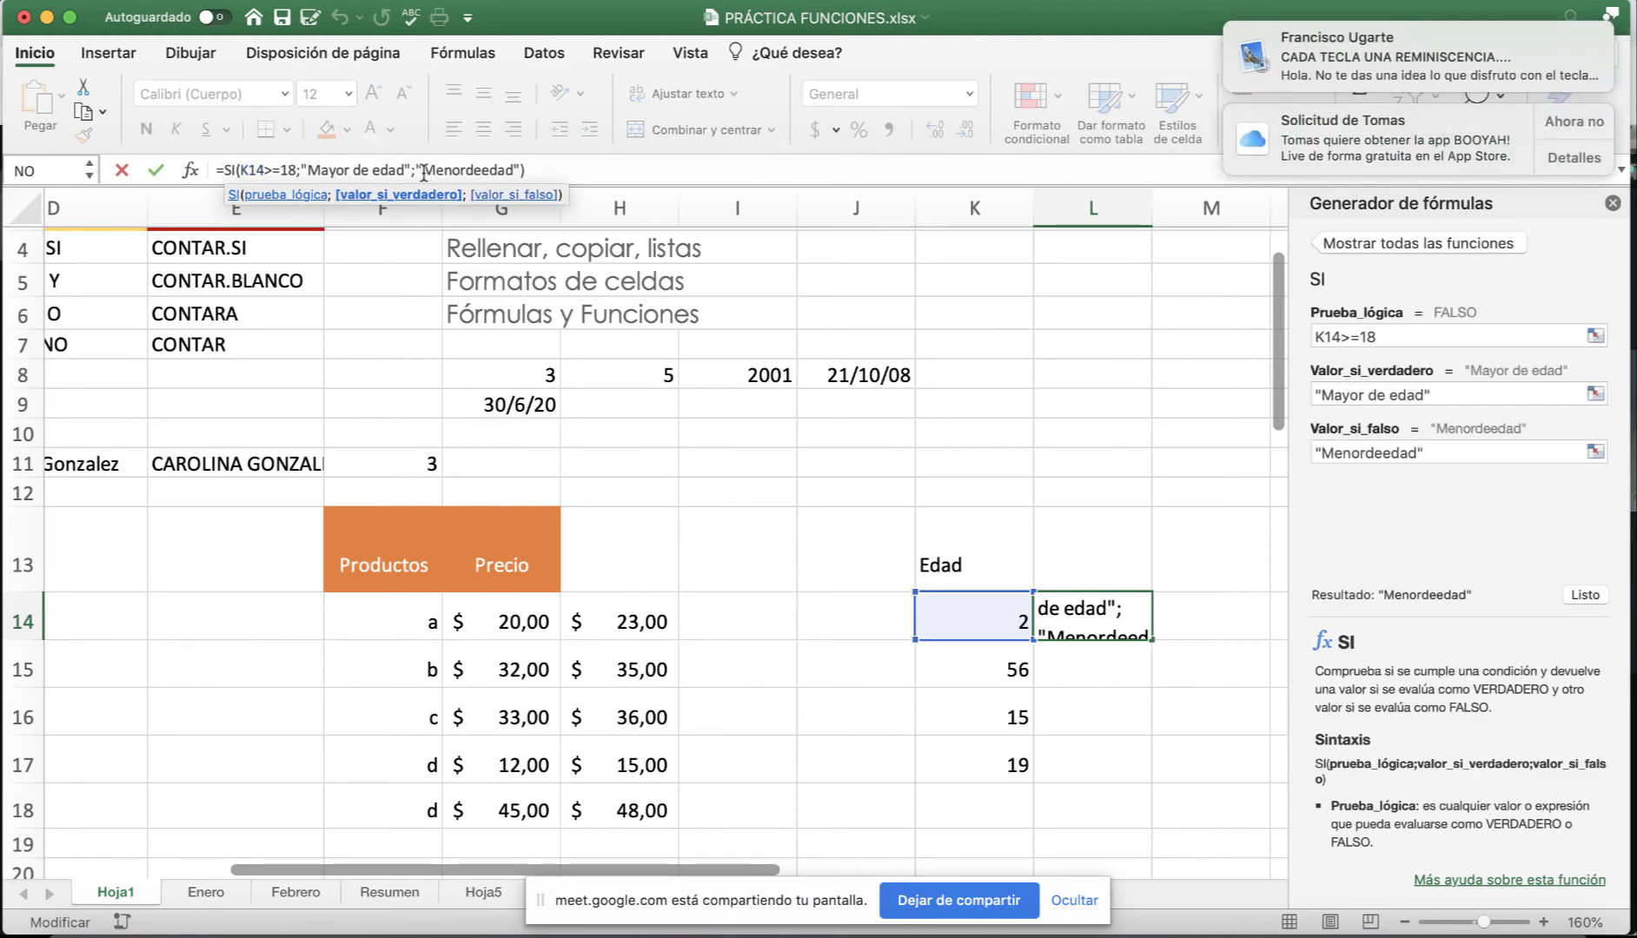
key("Return")
left_click(1064, 622)
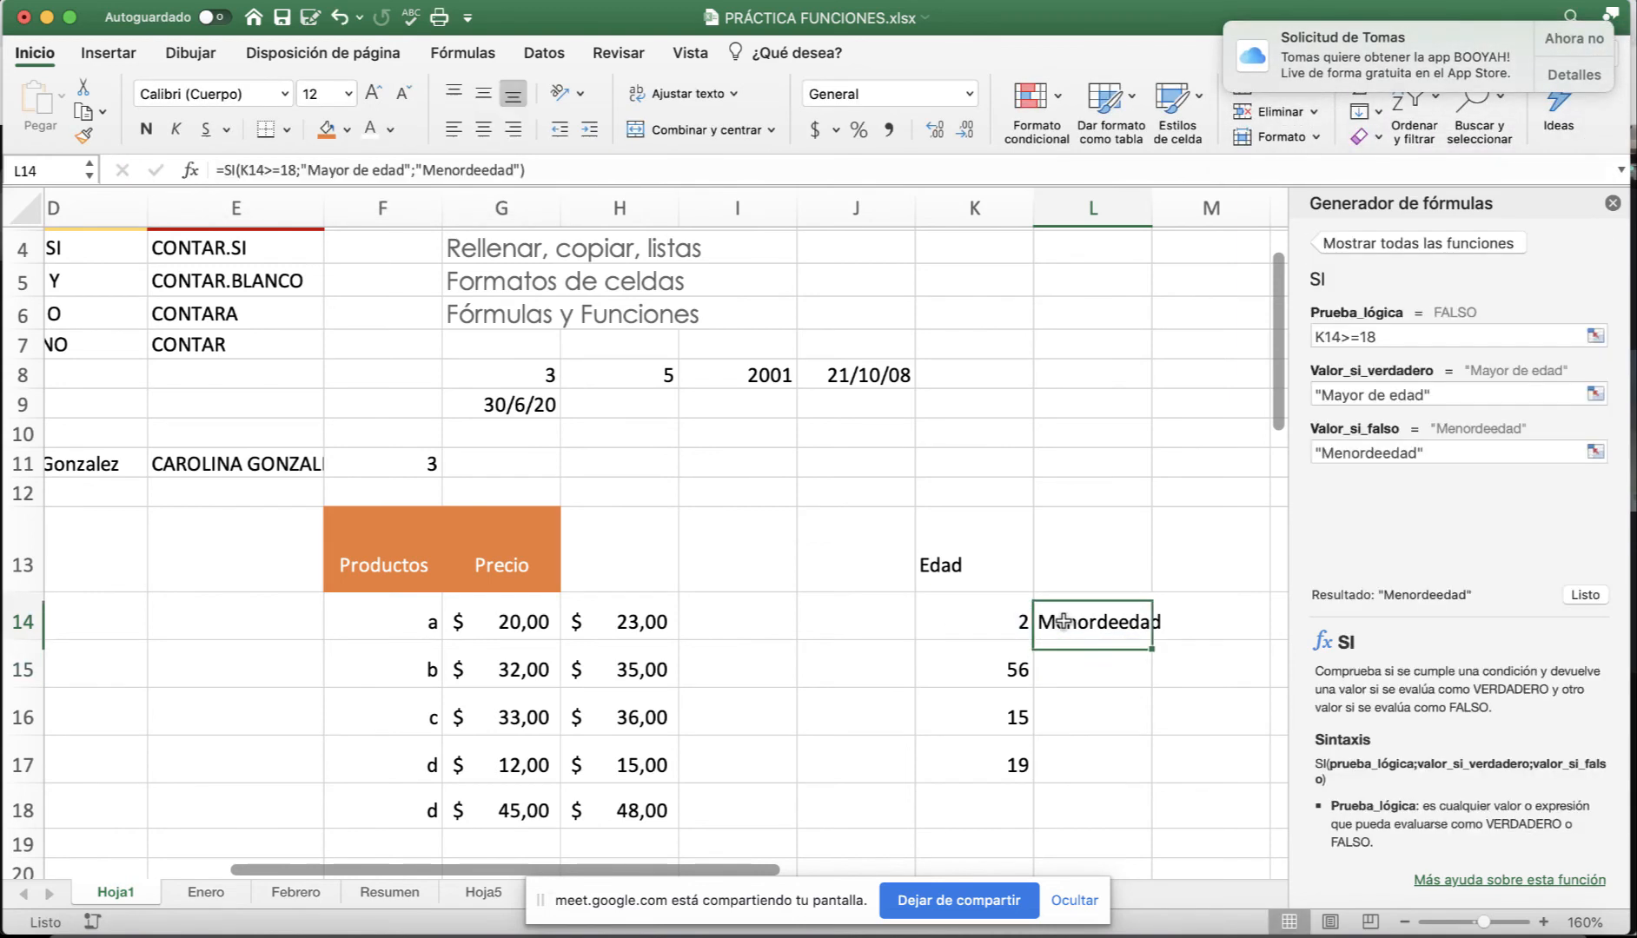
left_click(468, 170)
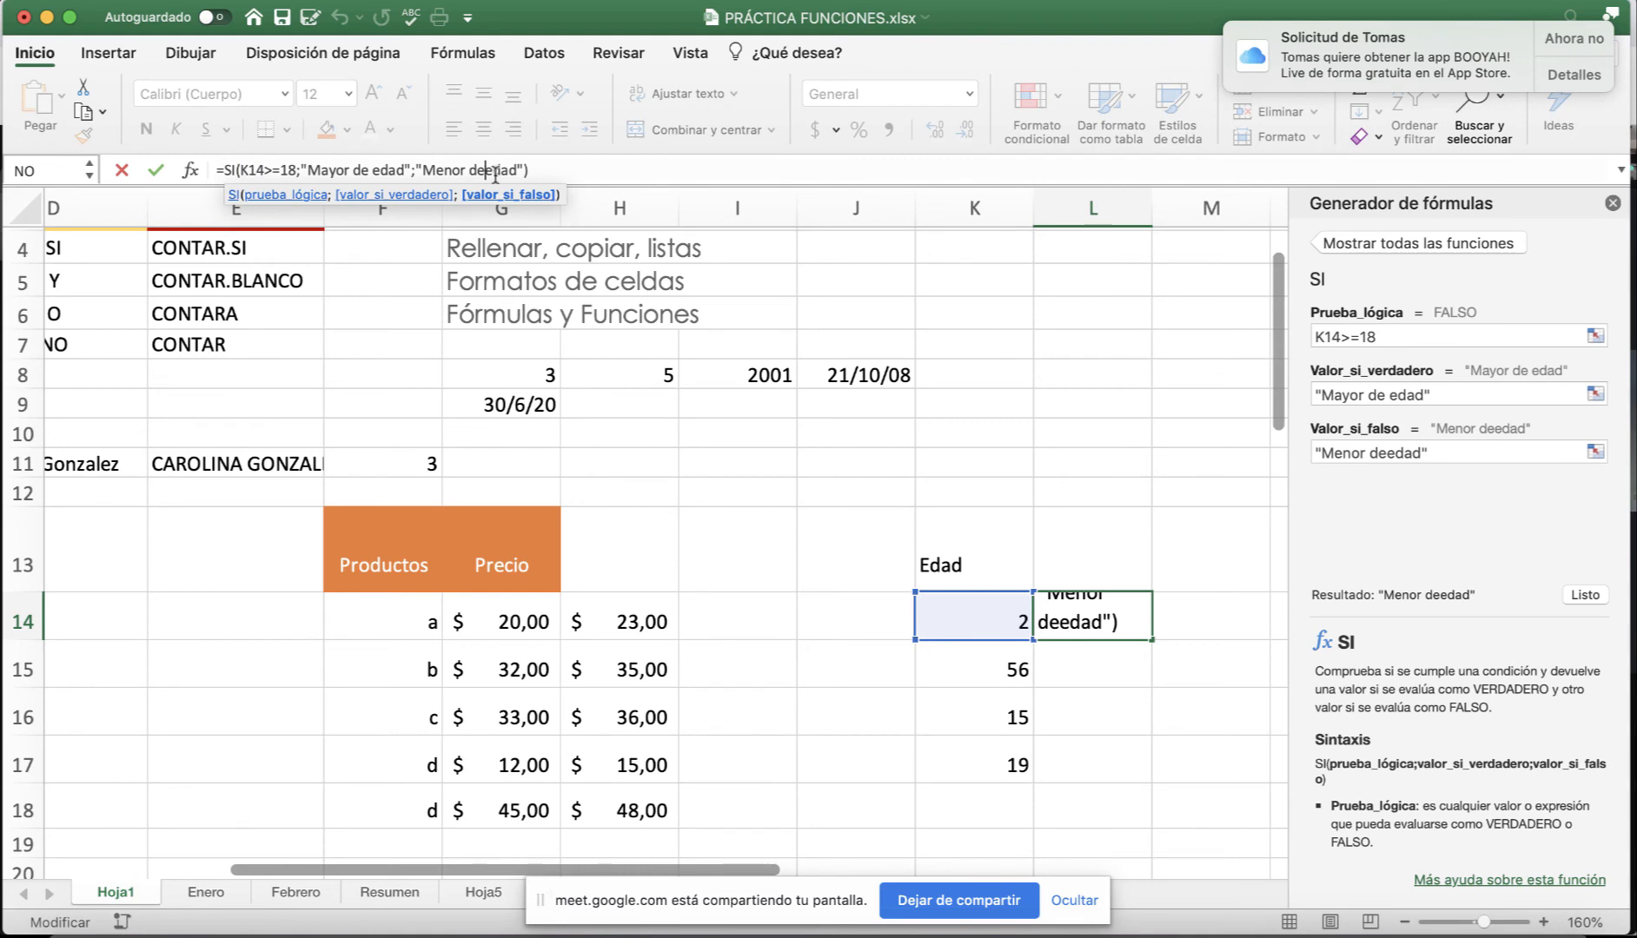
key("Return")
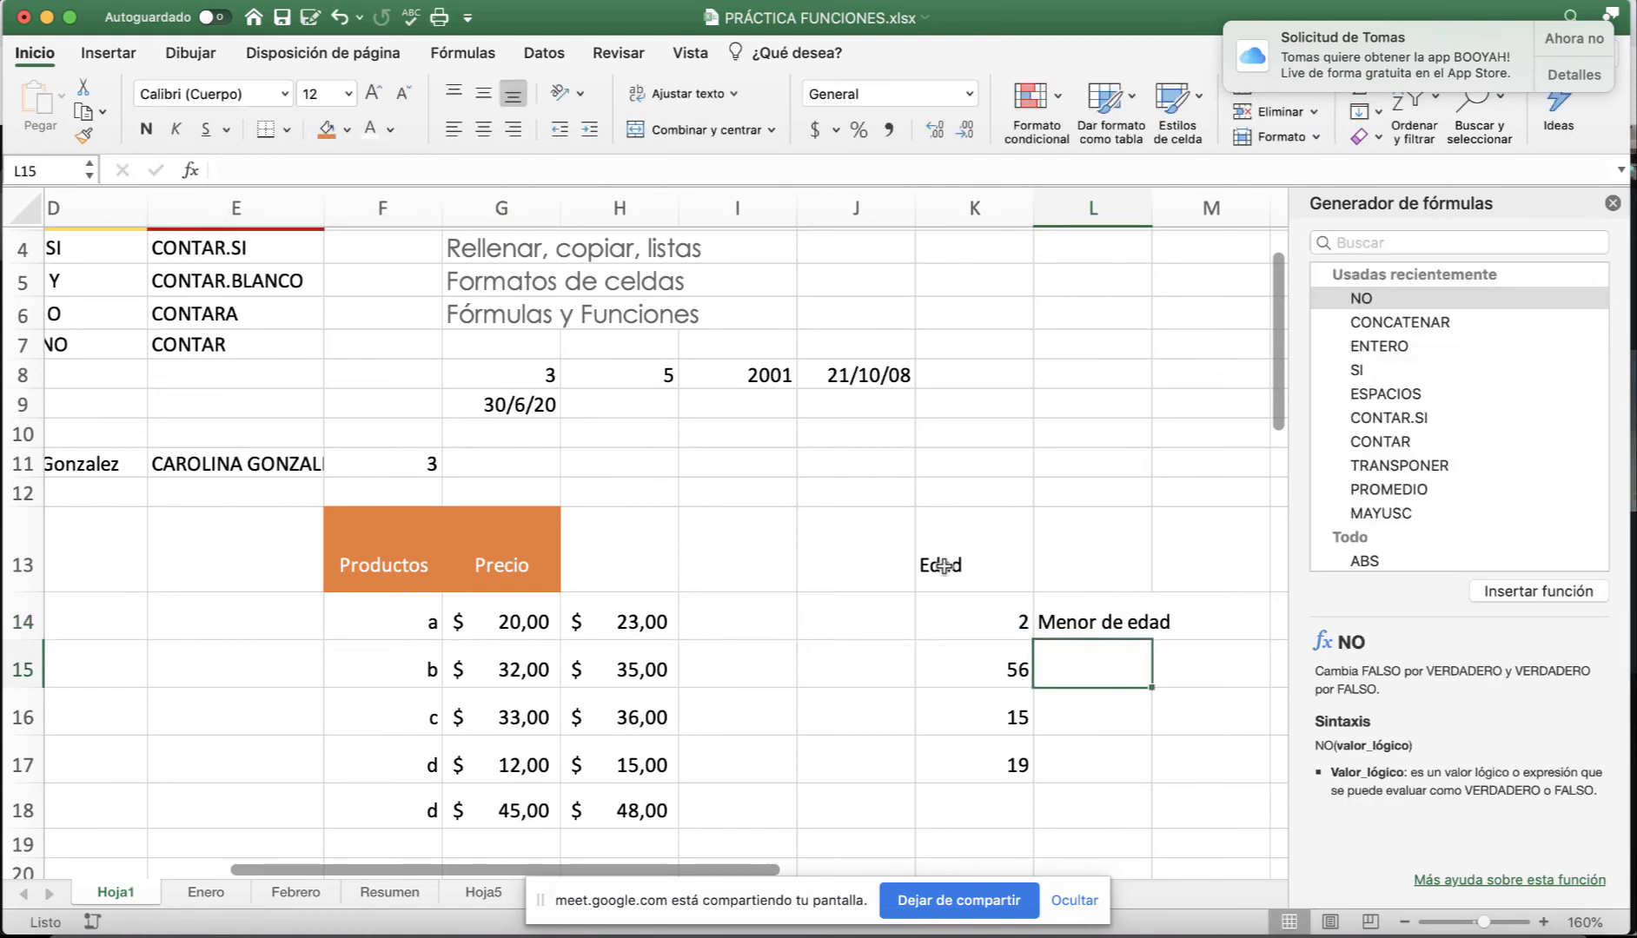
Fill L14's SI formula down through L17 and compare the rows' labels.
left_click(1051, 610)
left_click_drag(1152, 641, 1153, 787)
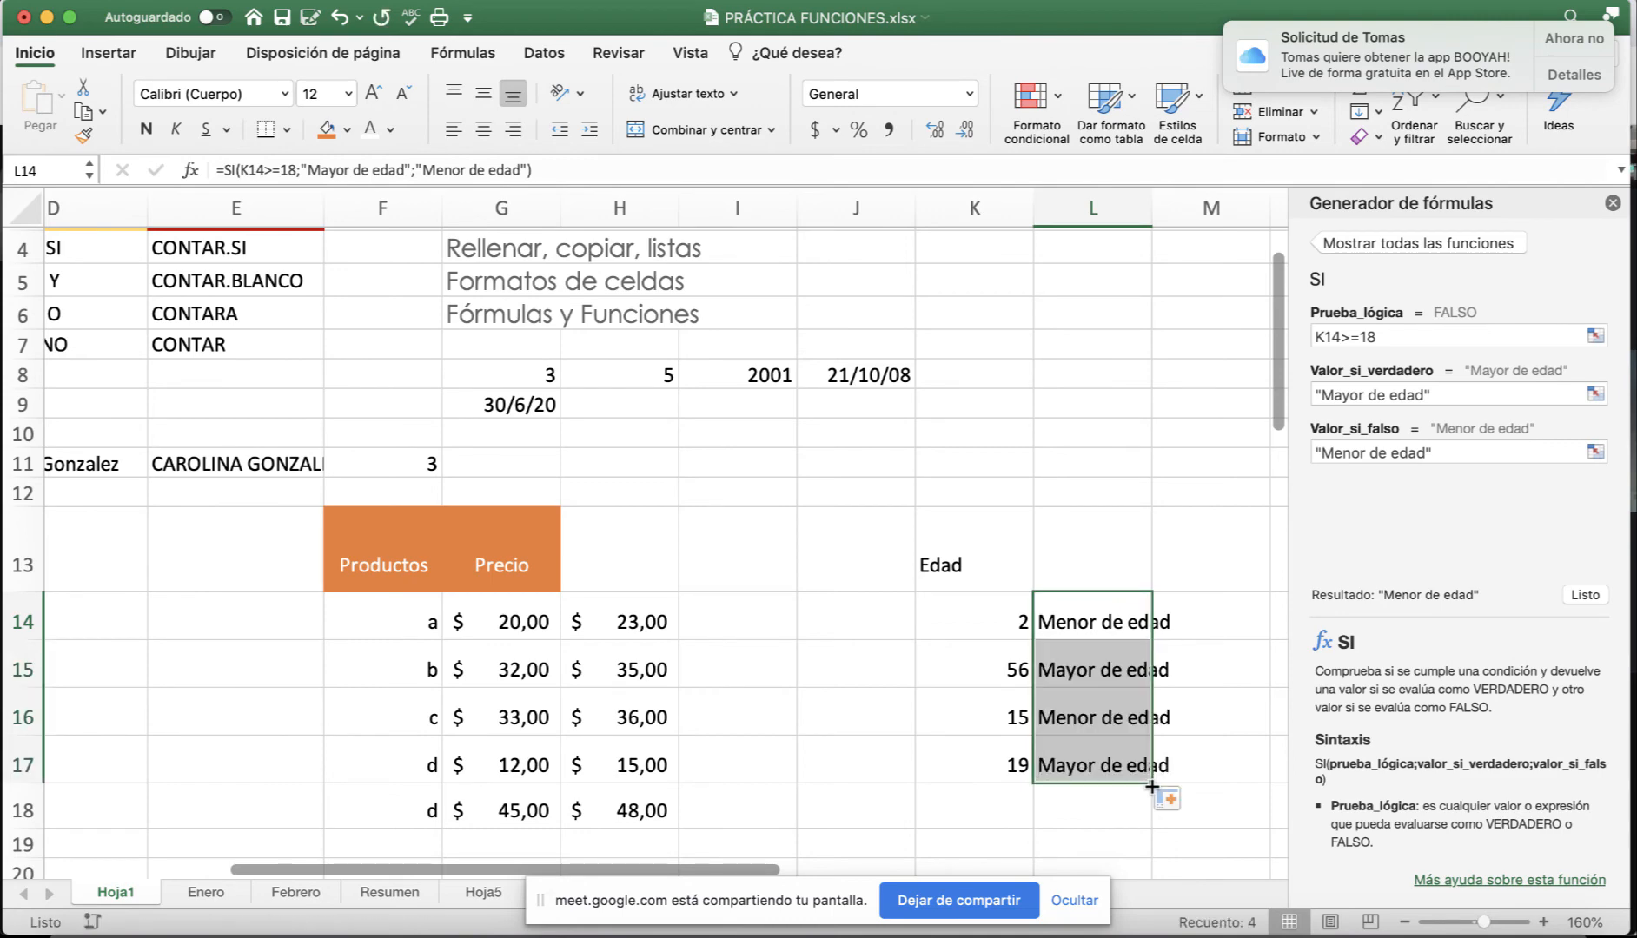
scroll(1105, 762, "down", 2)
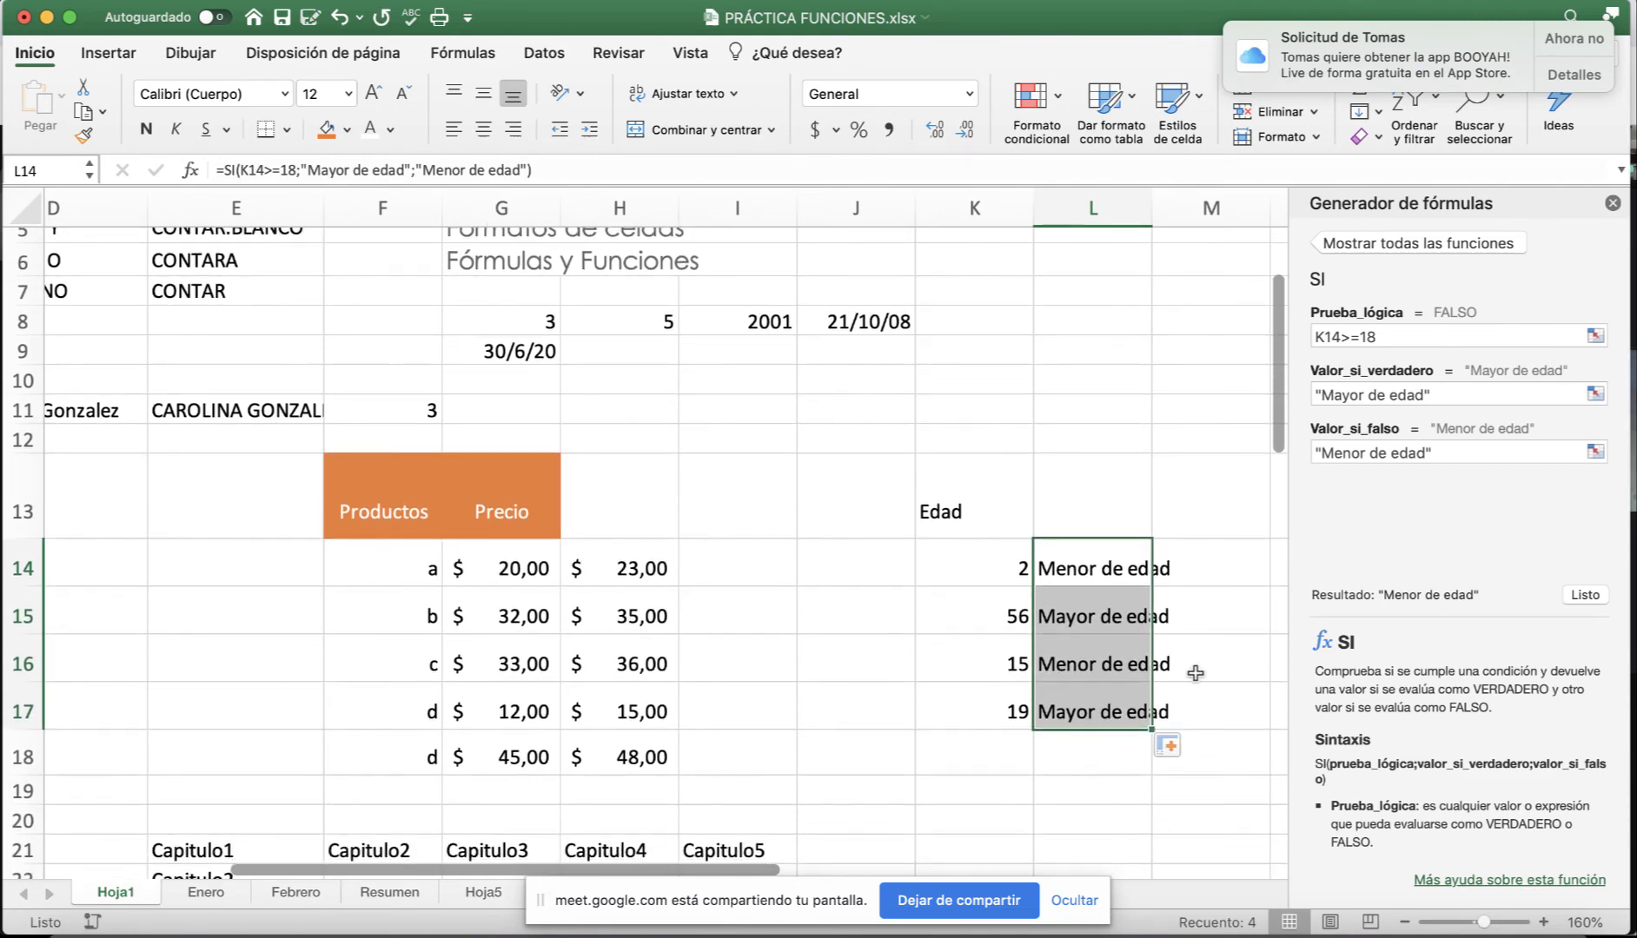
left_click(1198, 669)
left_click_drag(1017, 714, 1075, 714)
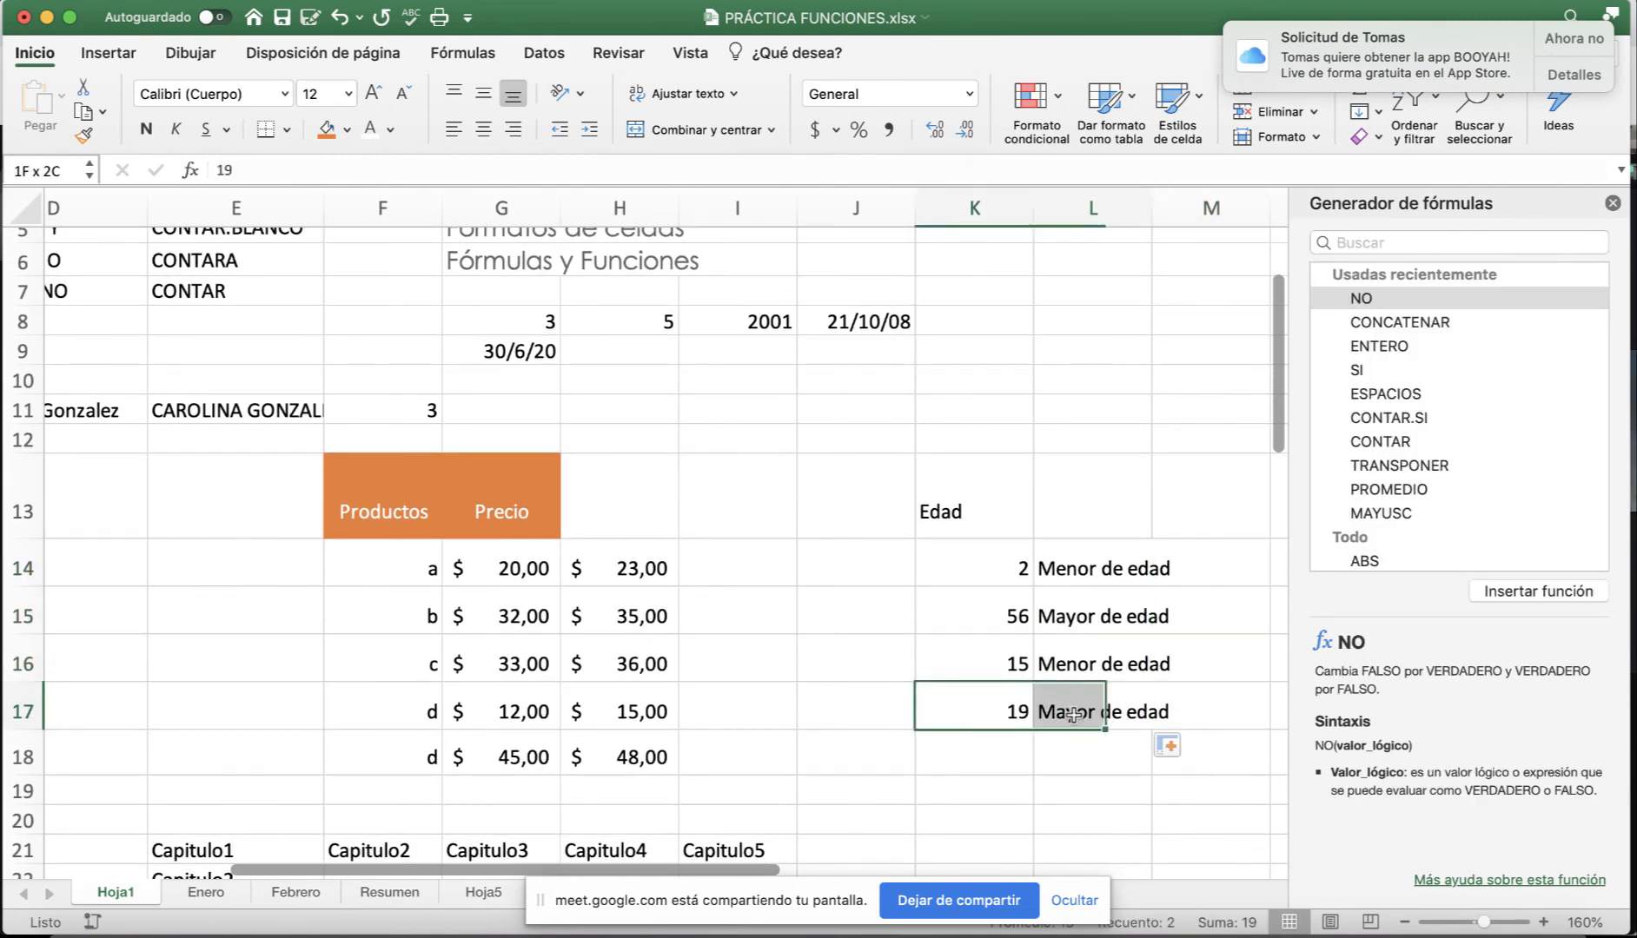
left_click_drag(998, 606, 1102, 604)
left_click(1195, 654)
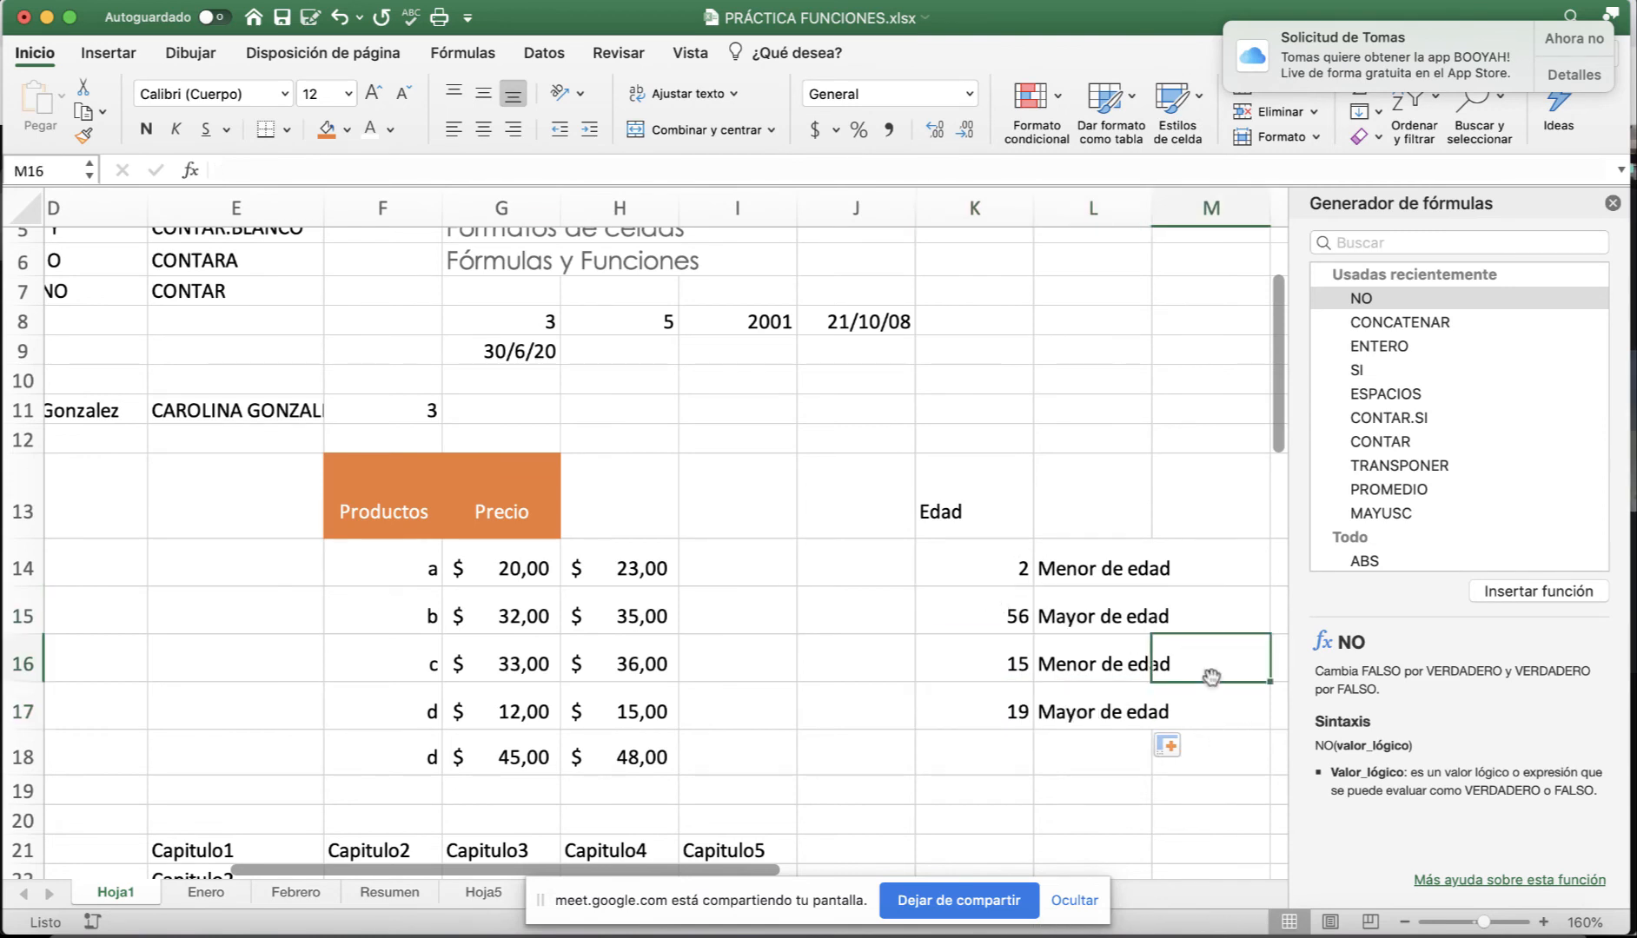
left_click(1077, 575)
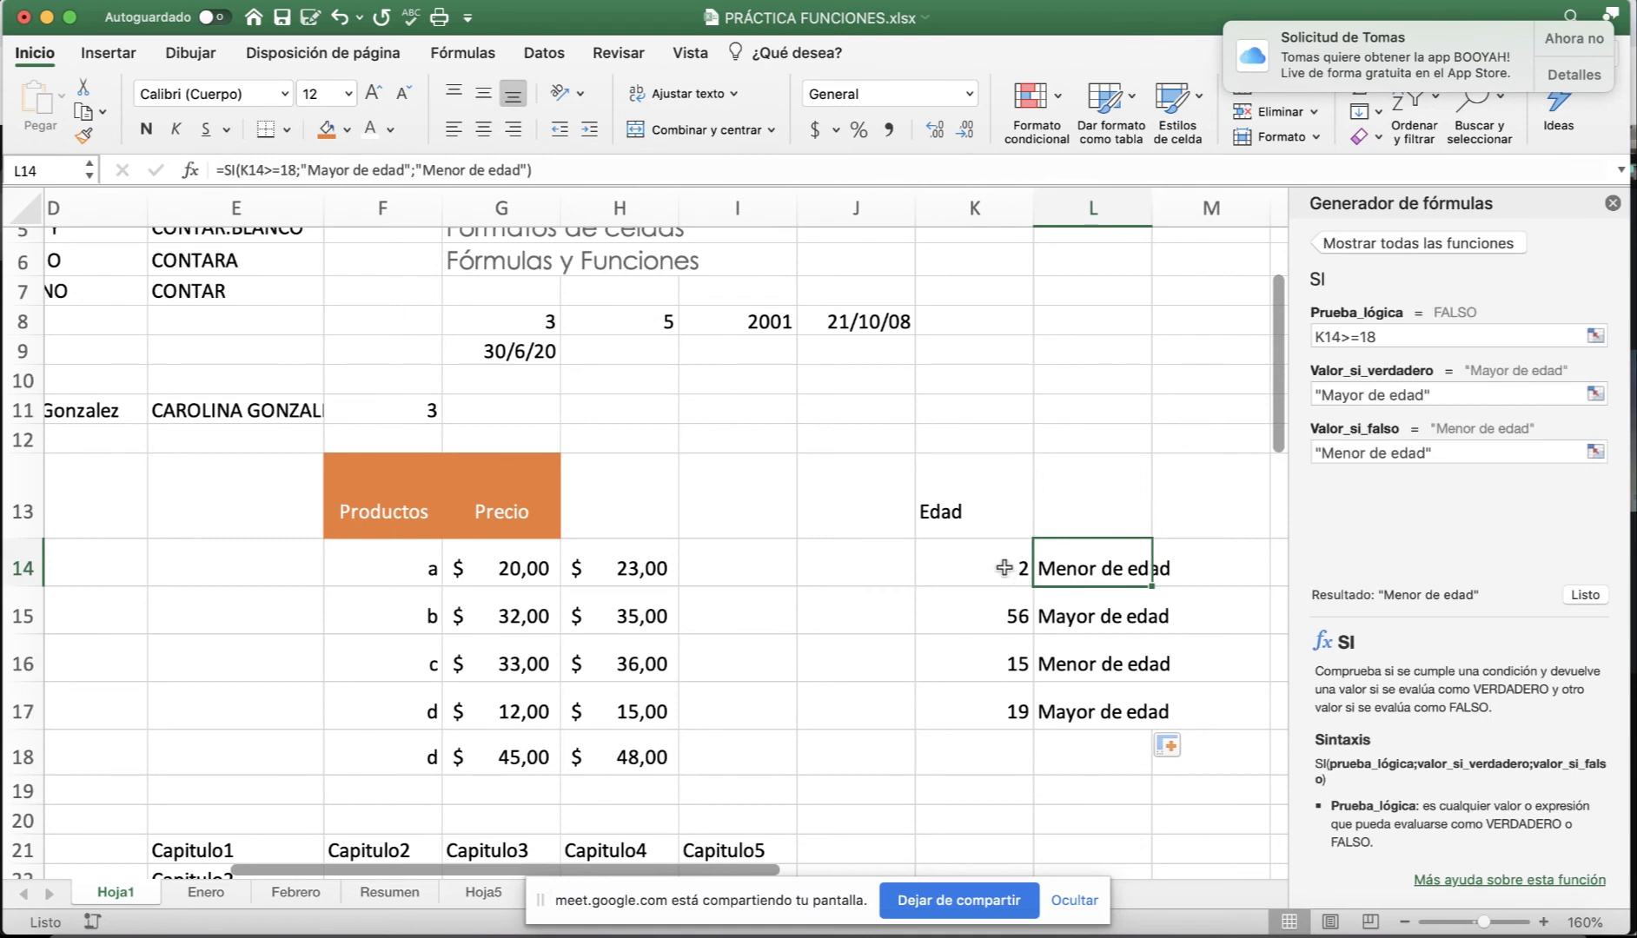
Change the age in K15 from 56 to 11 so L15 reads Menor de edad.
left_click(972, 619)
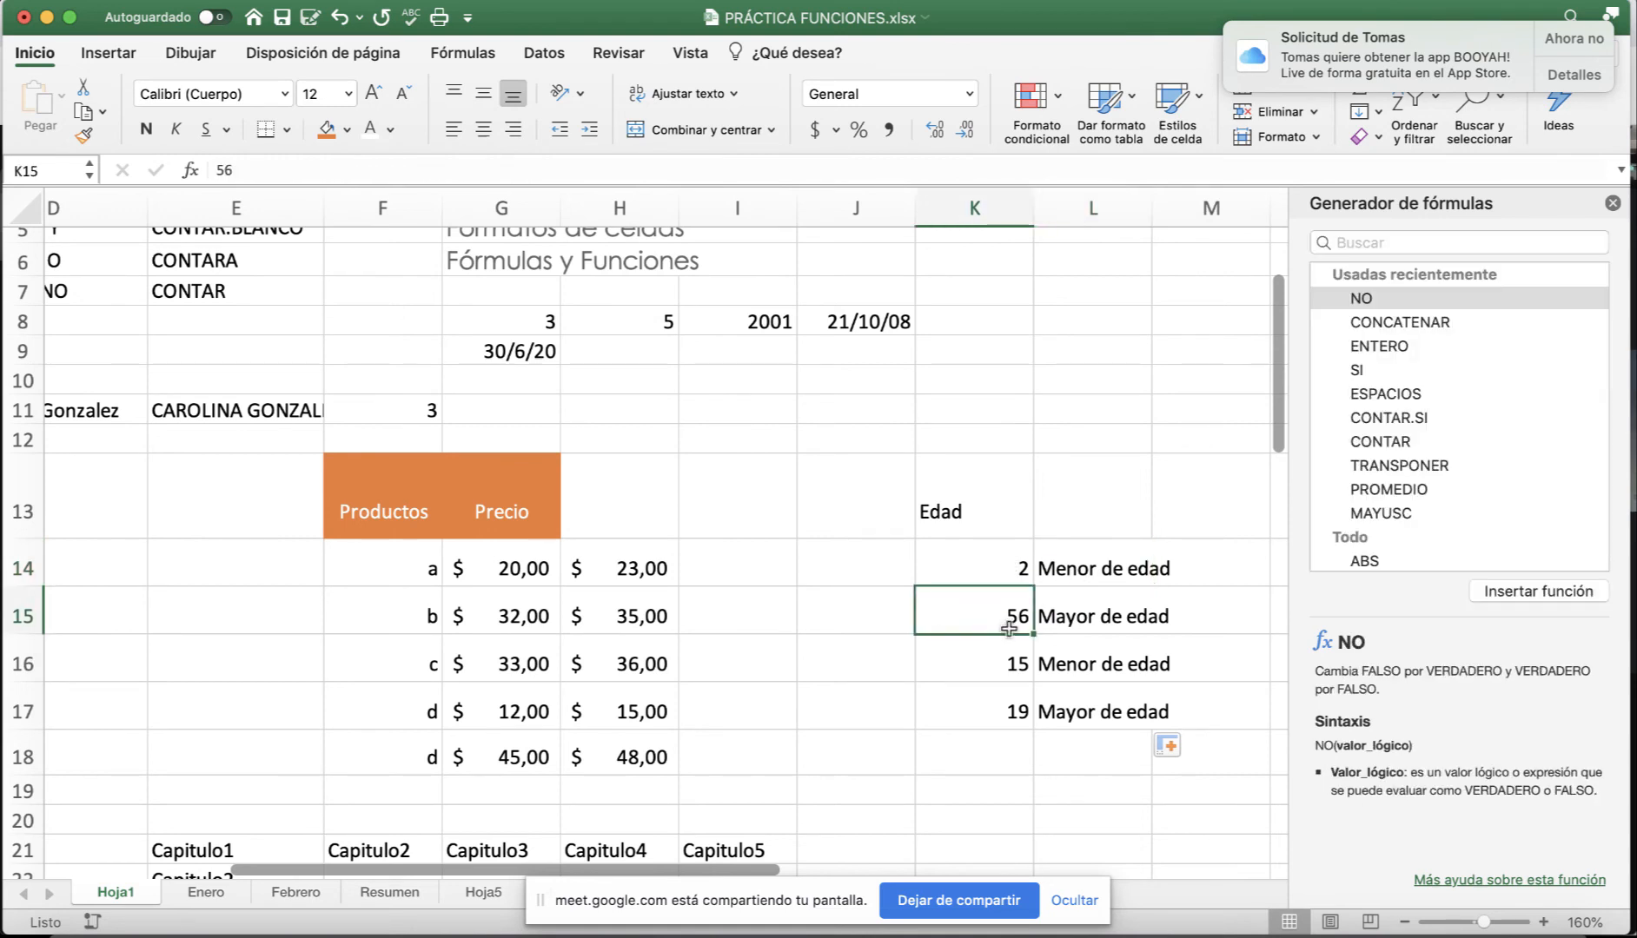
scroll(990, 644, "left", 1)
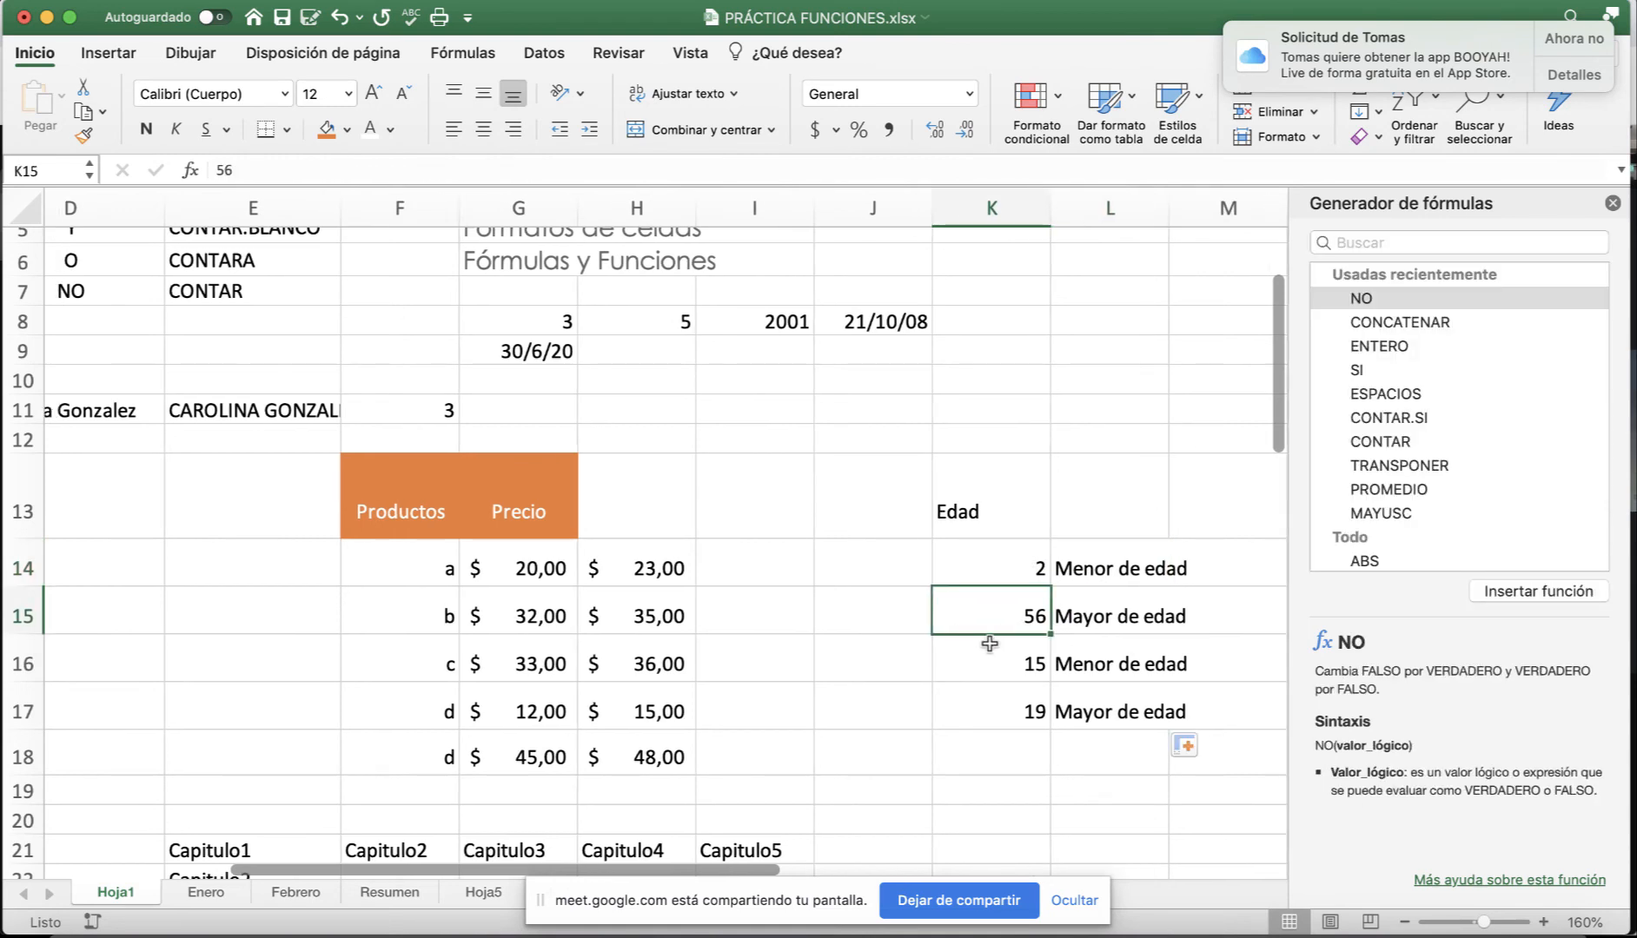
type("11")
key("Return")
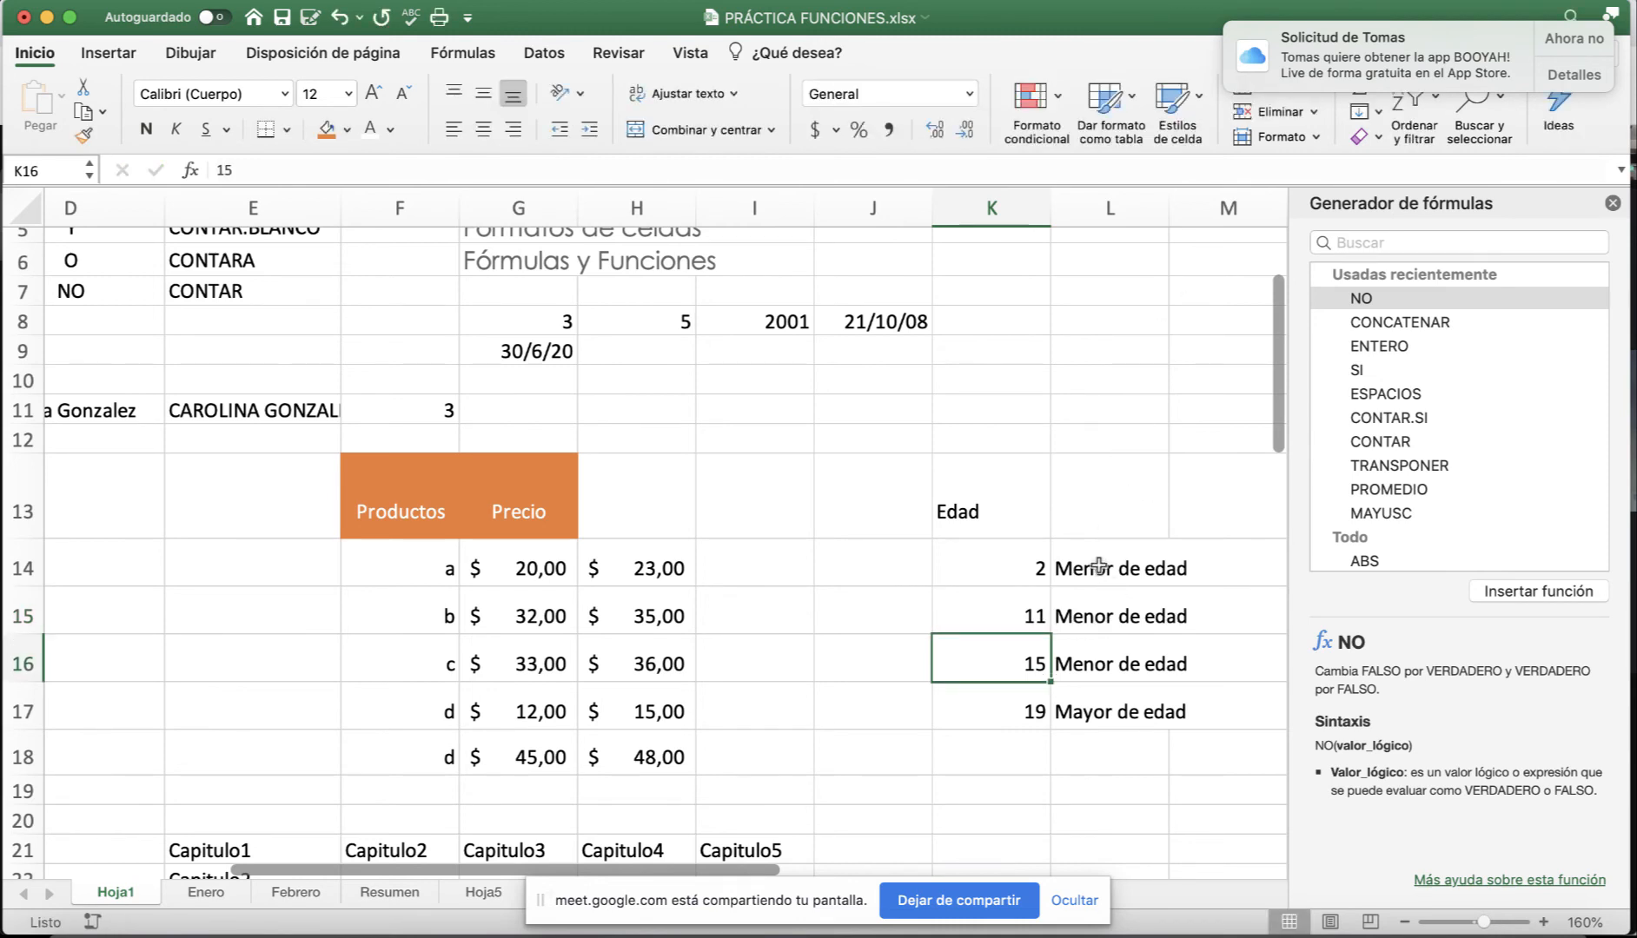
left_click(1083, 630)
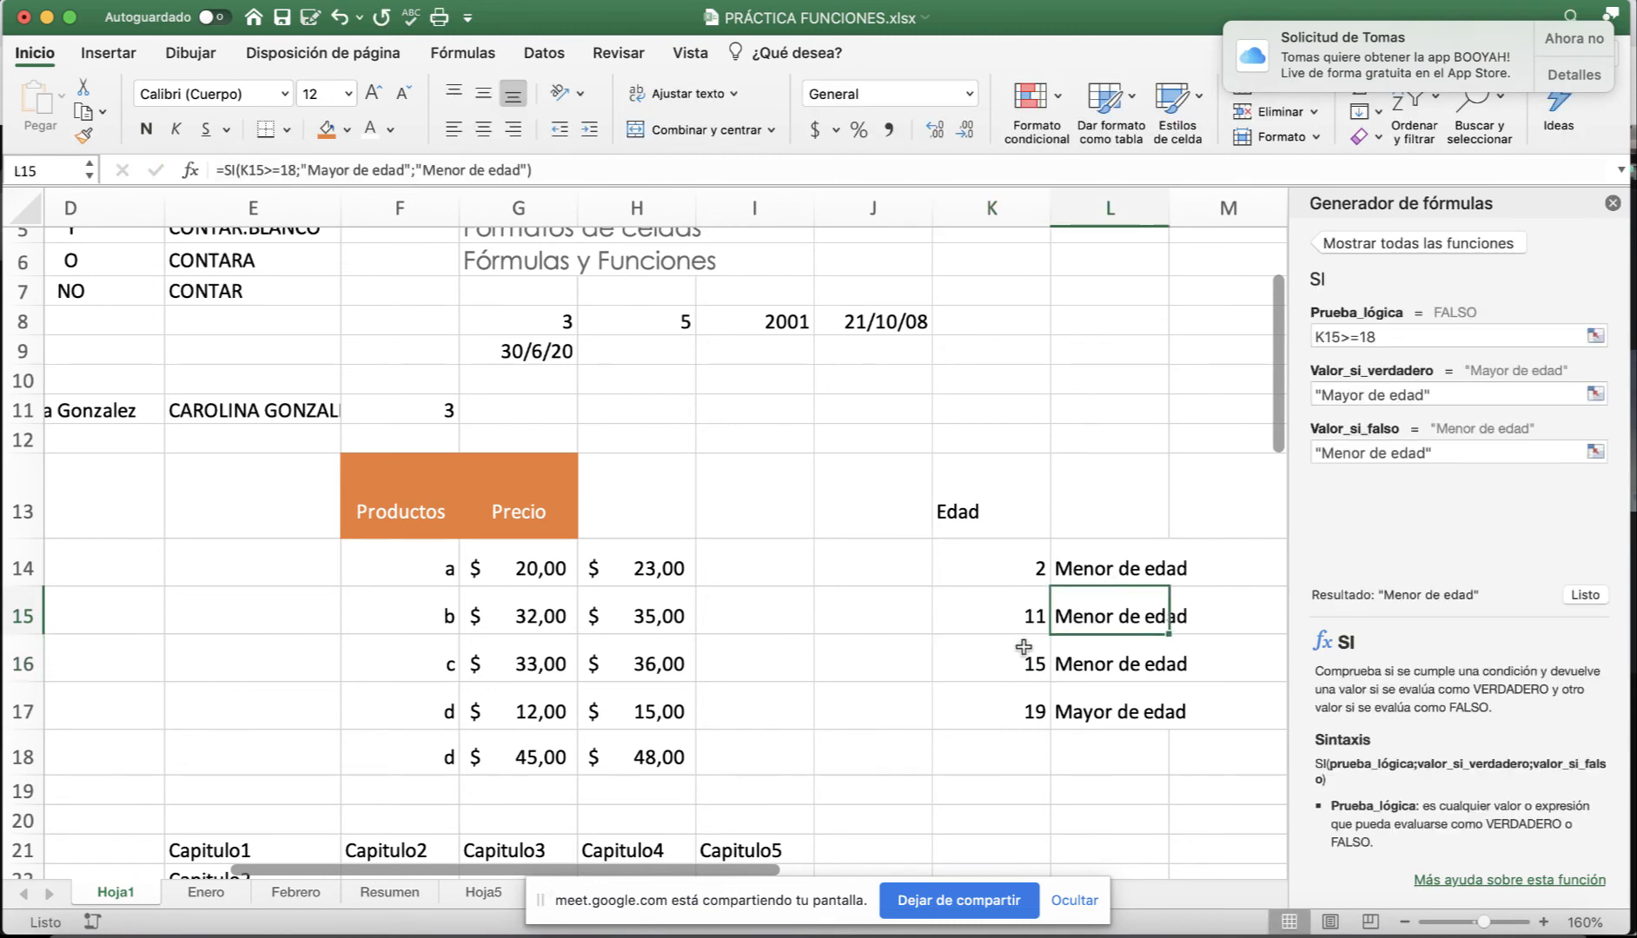
Review the function names CONTAR, CONTARA, CONTAR.BLANCO and CONTAR.SI in E7 up to E4.
scroll(1037, 632, "up", 5)
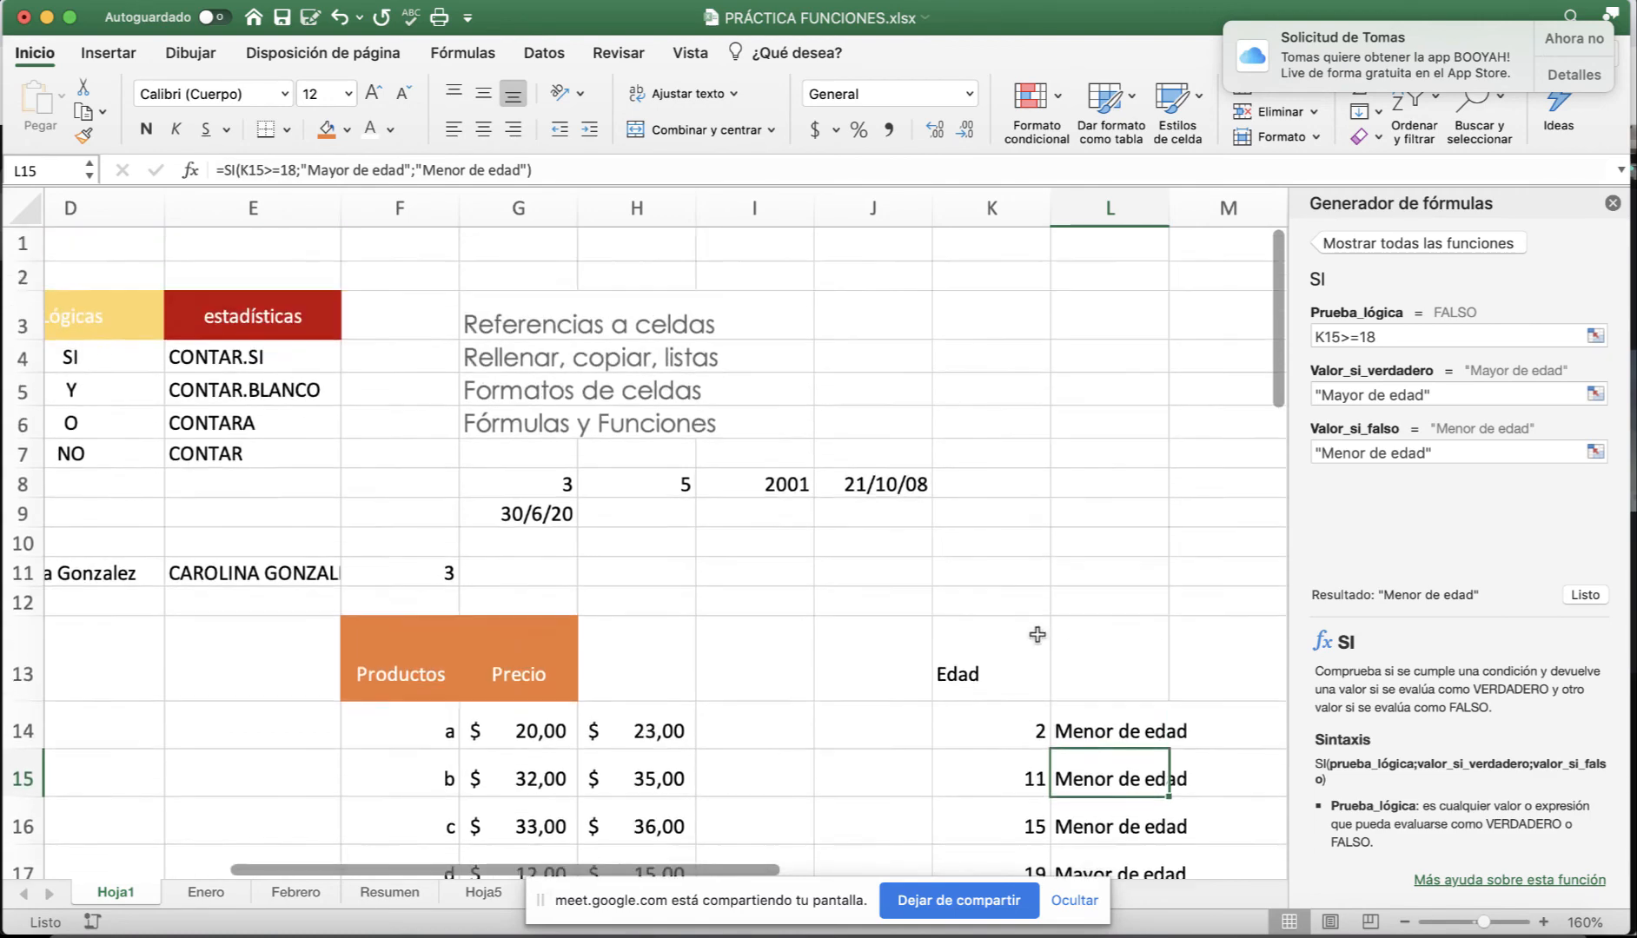
scroll(364, 469, "left", 5)
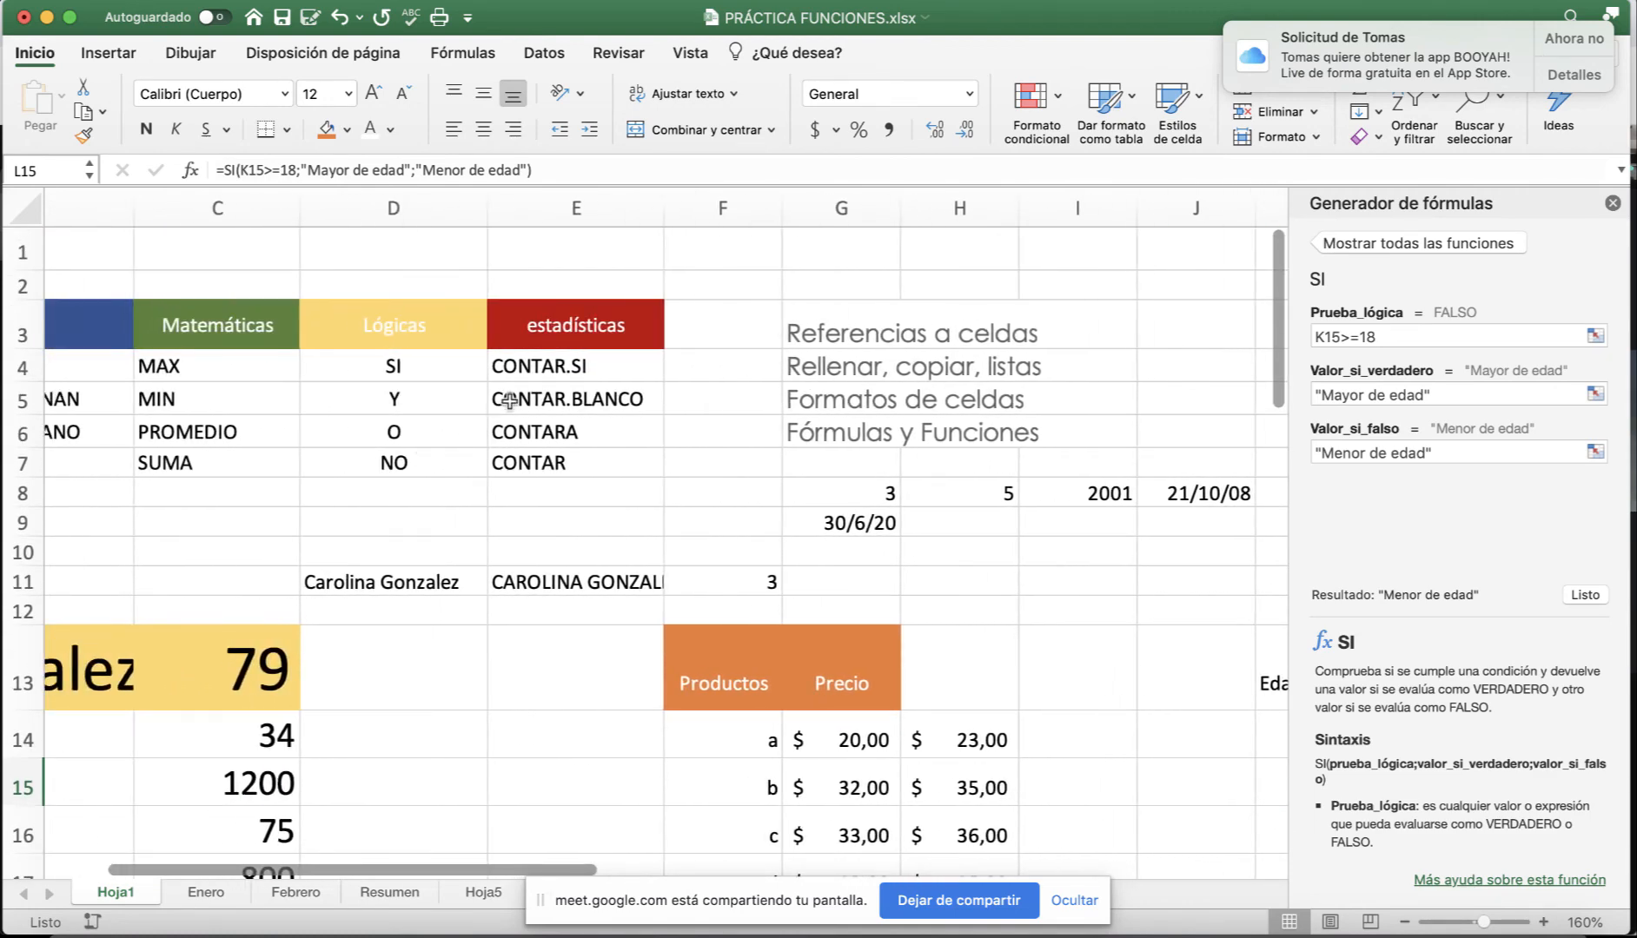
left_click(530, 465)
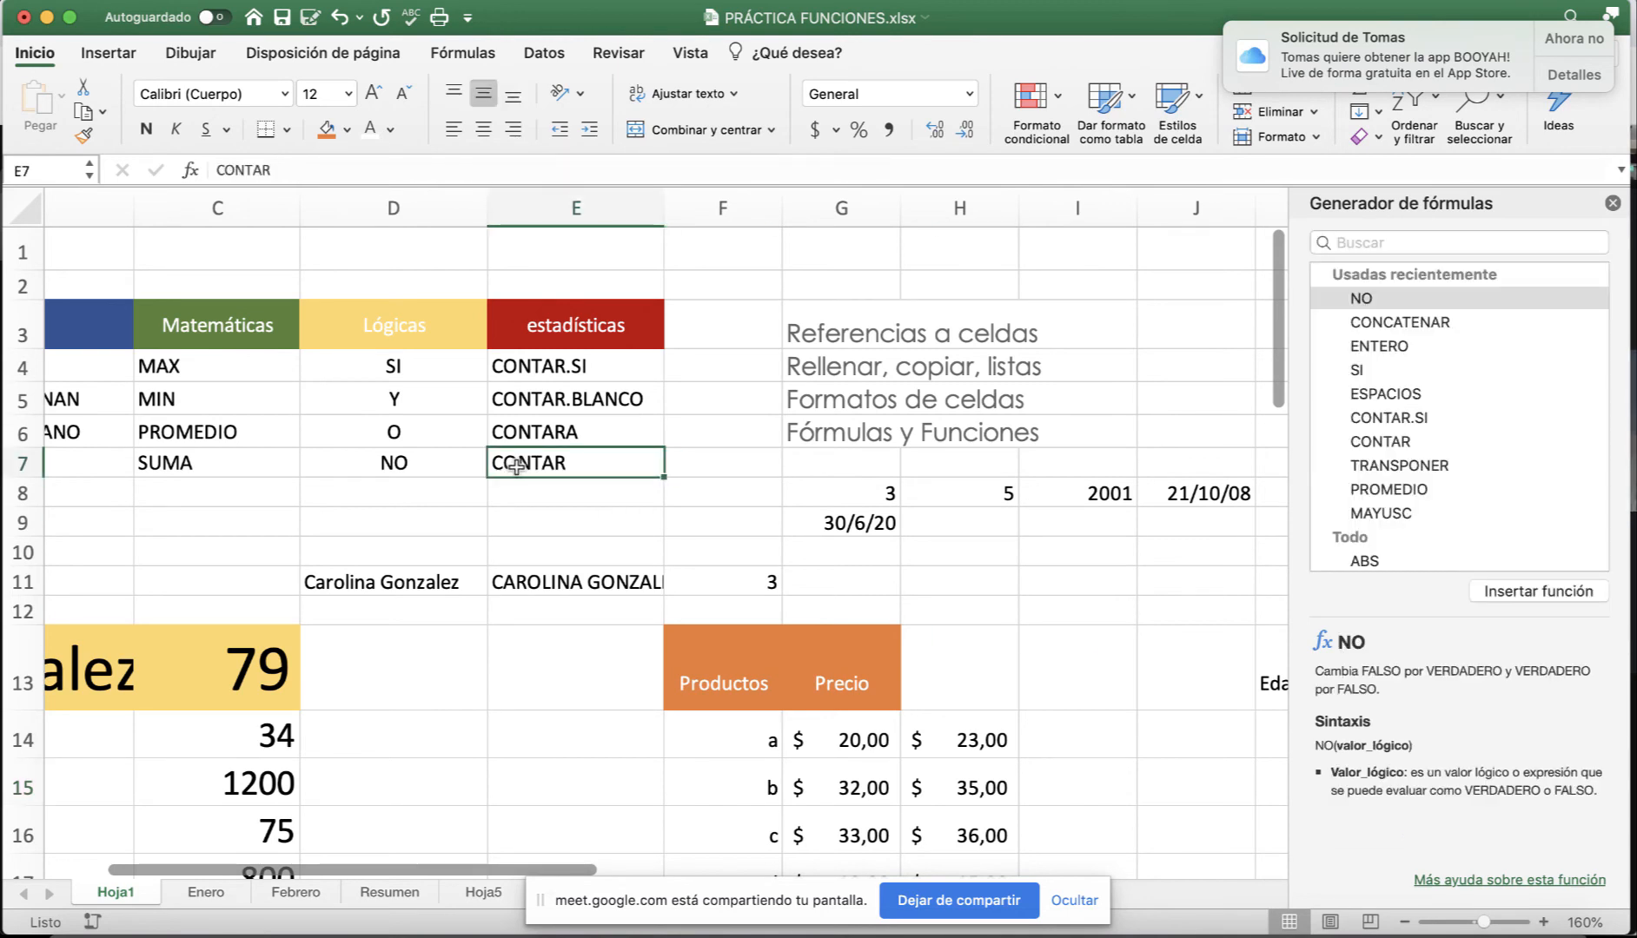
left_click(534, 433)
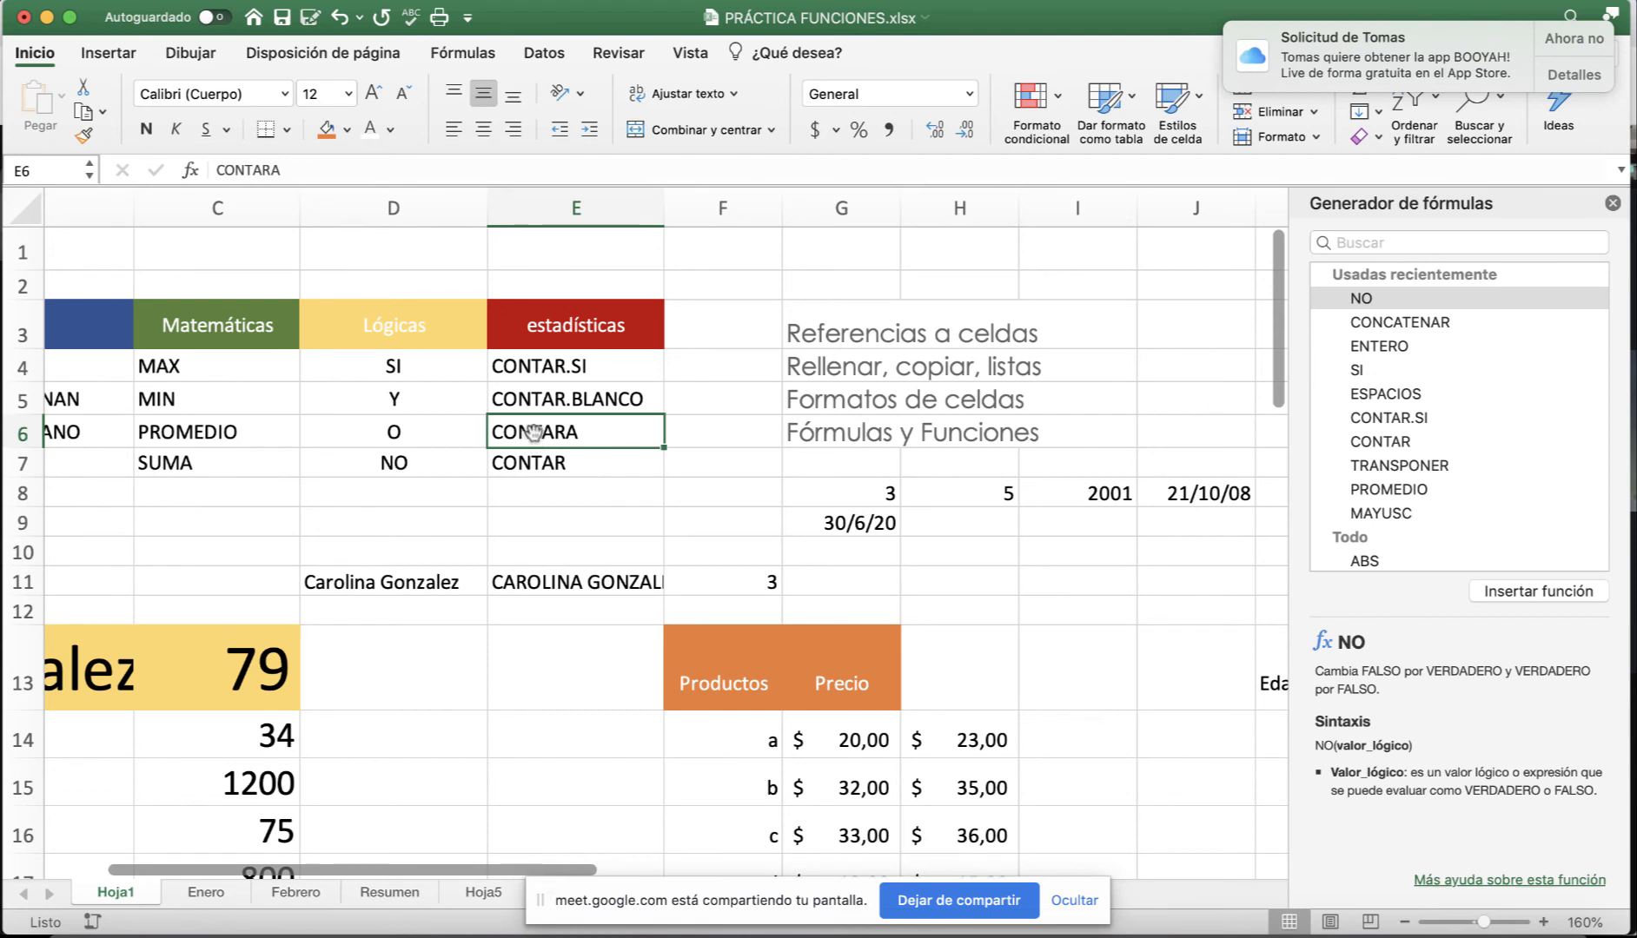
left_click(538, 403)
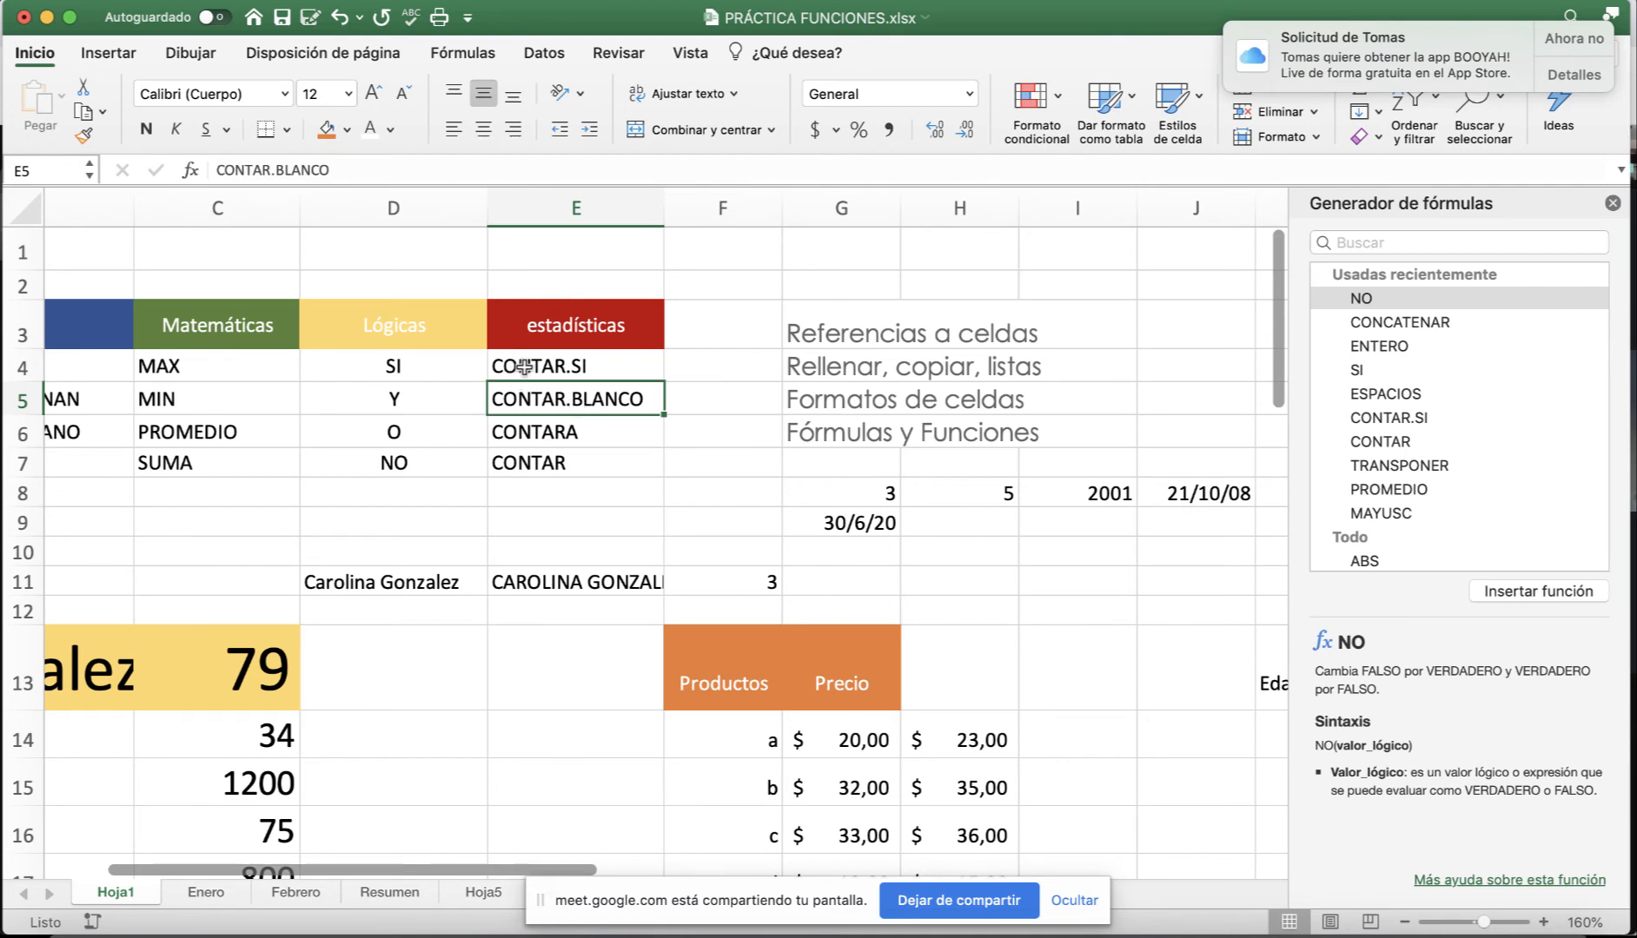
left_click(524, 368)
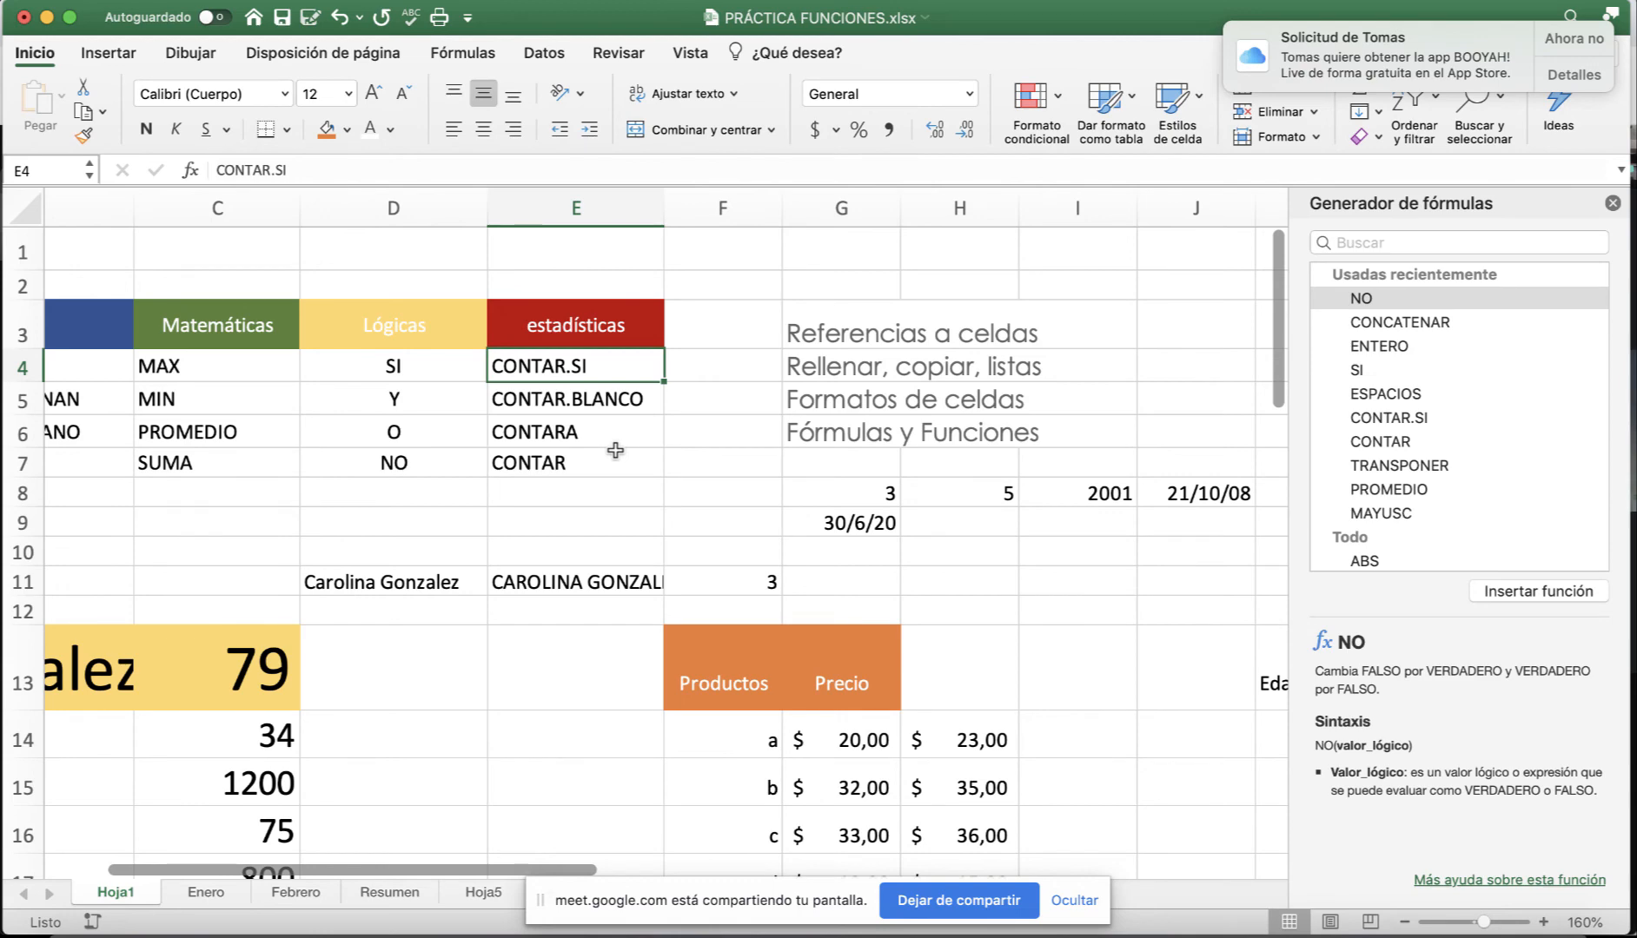
Close the Formula Builder, dismiss the BOOYAH notification and return to the sheet's top.
scroll(945, 552, "down", 1)
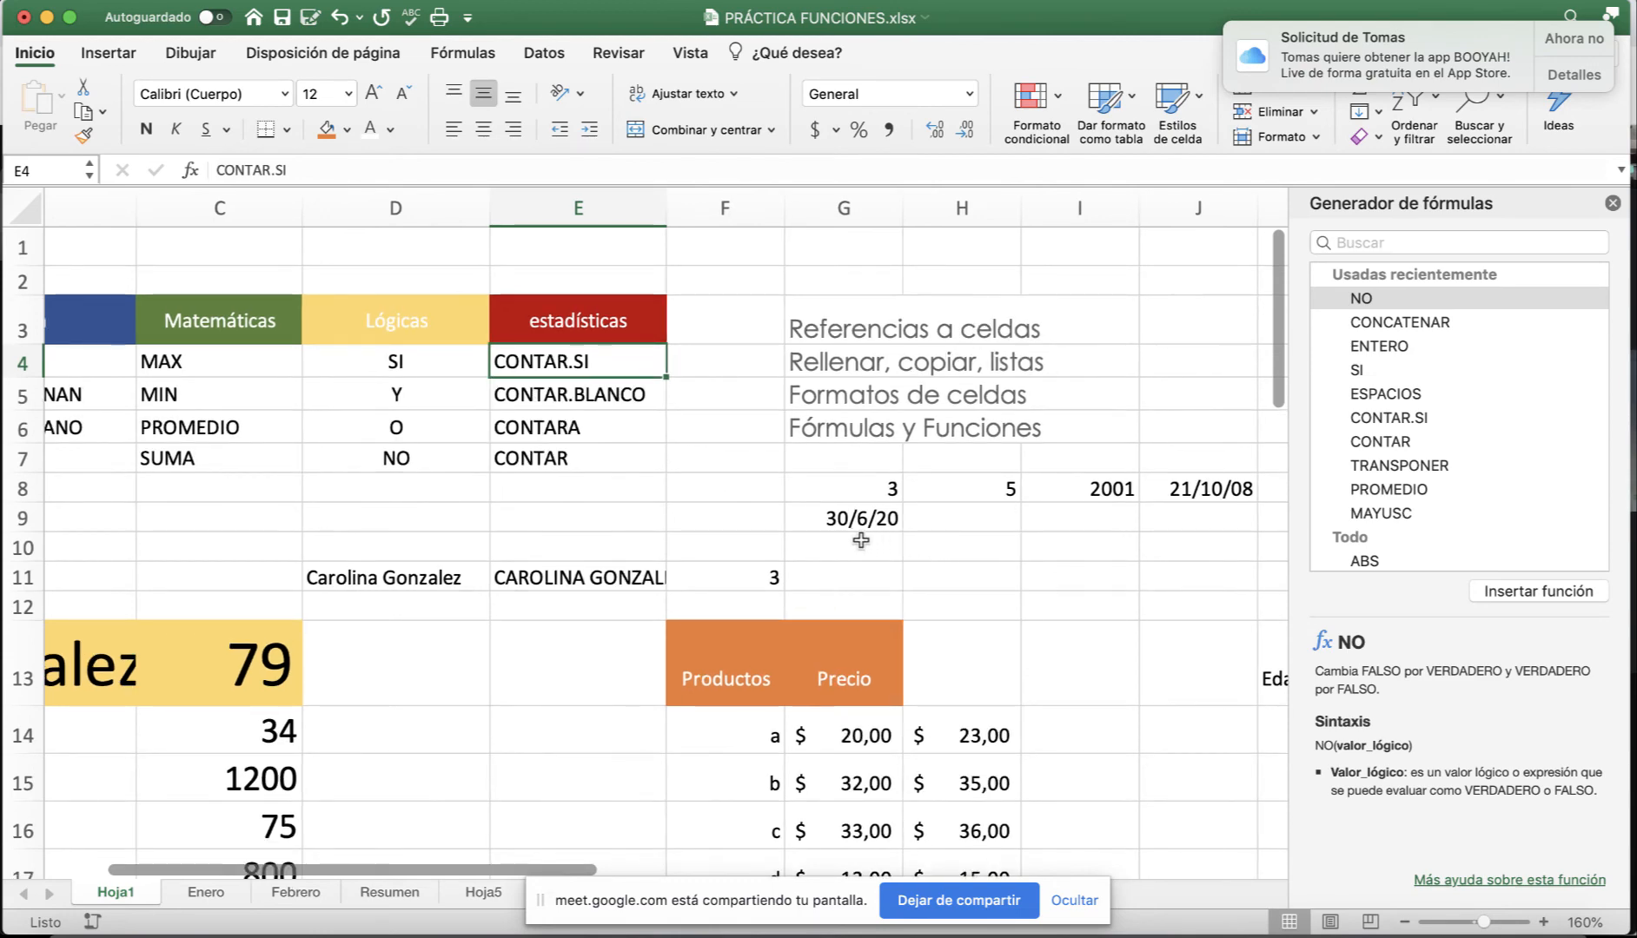
scroll(821, 539, "left", 3)
scroll(822, 539, "left", 3)
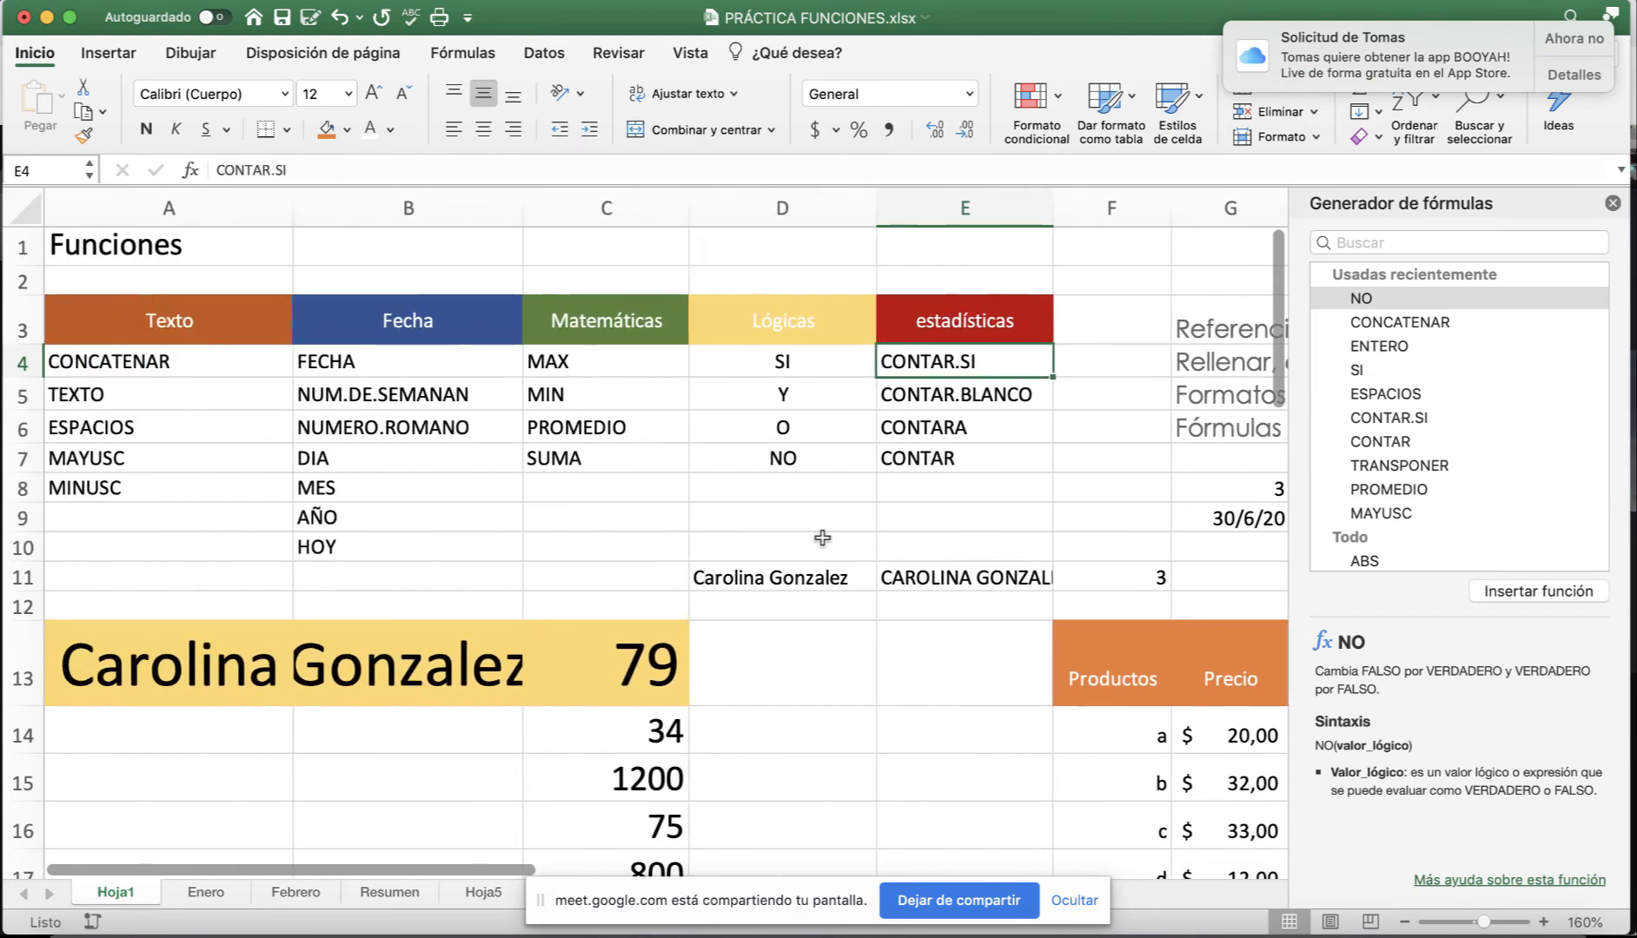
scroll(739, 544, "down", 5)
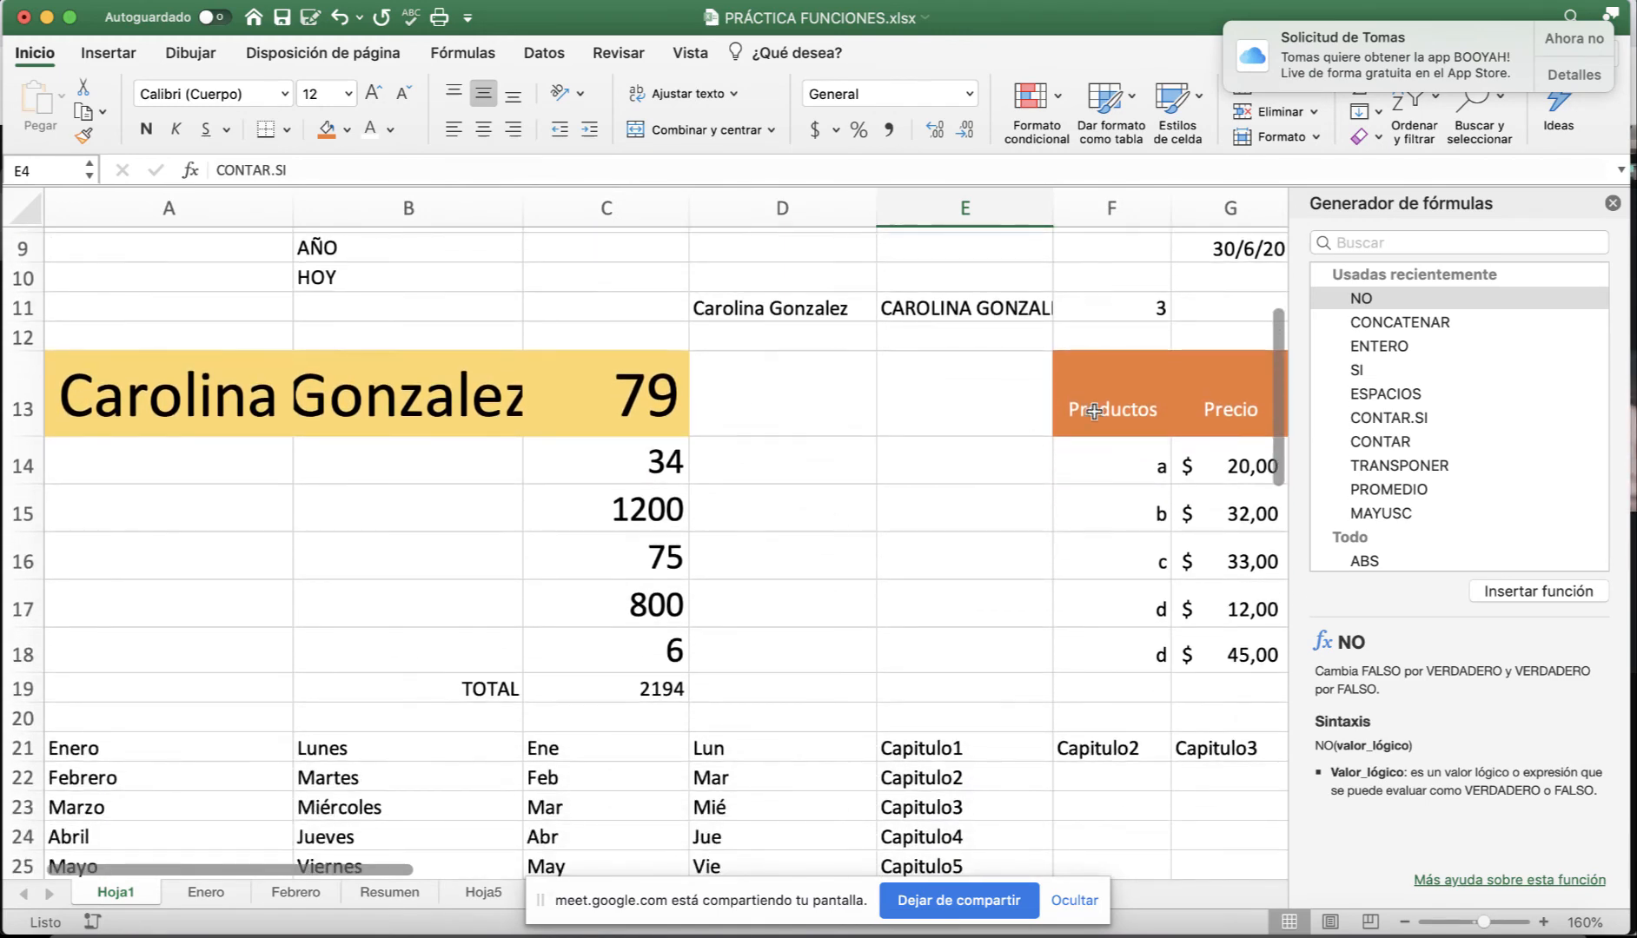
left_click(1614, 204)
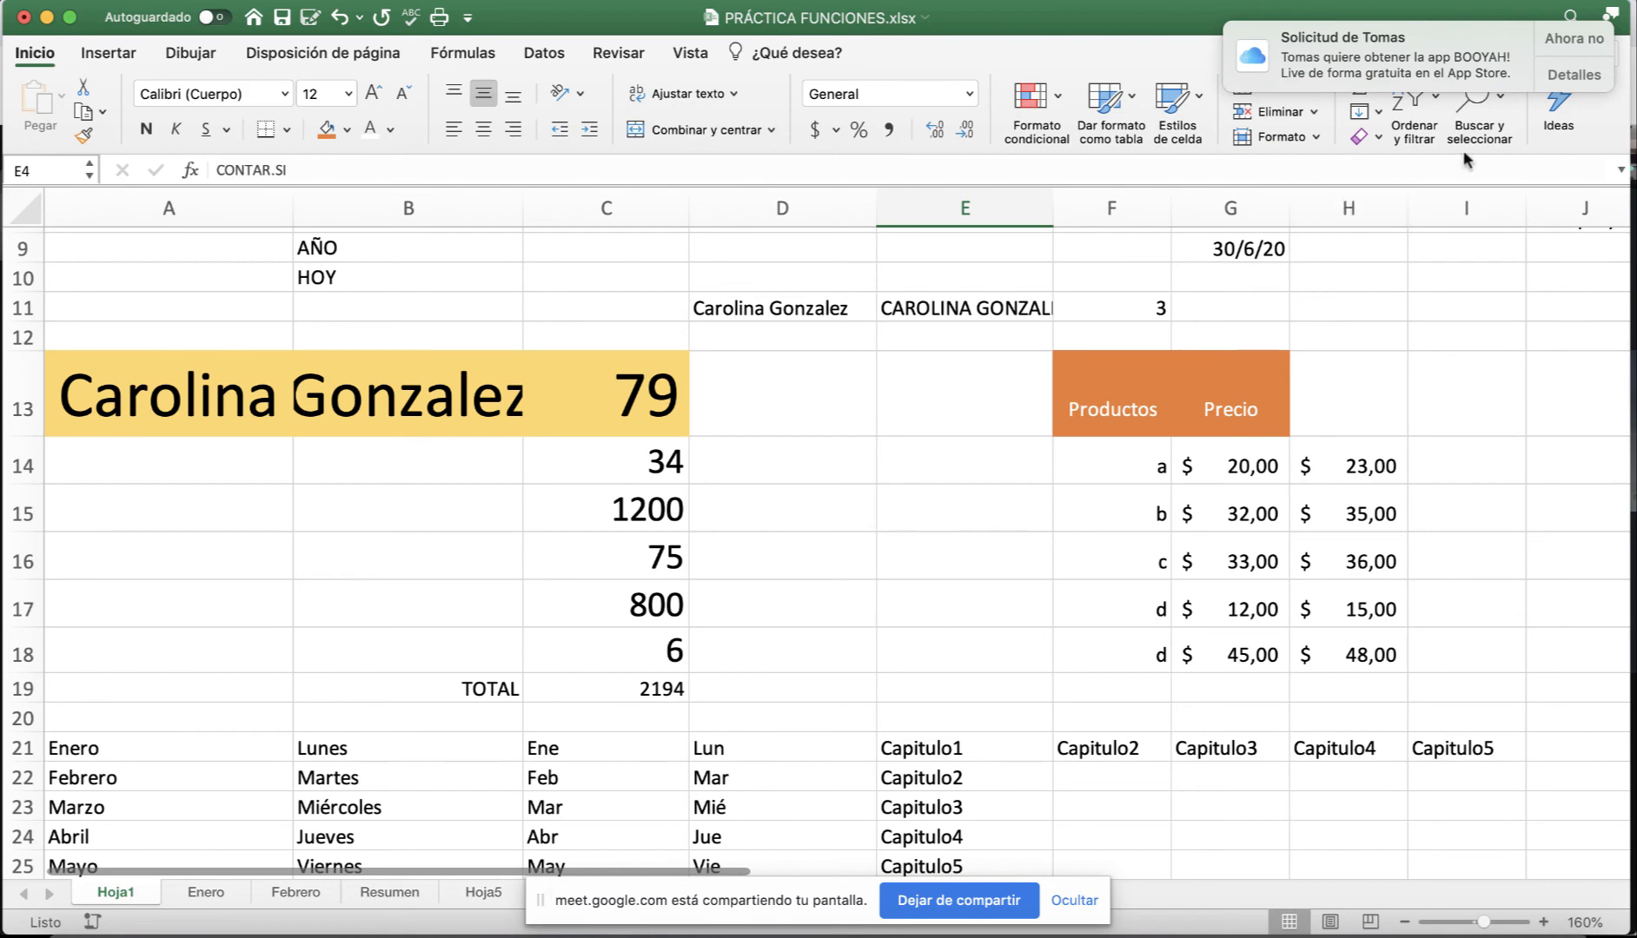
left_click(1573, 39)
scroll(172, 789, "up", 5)
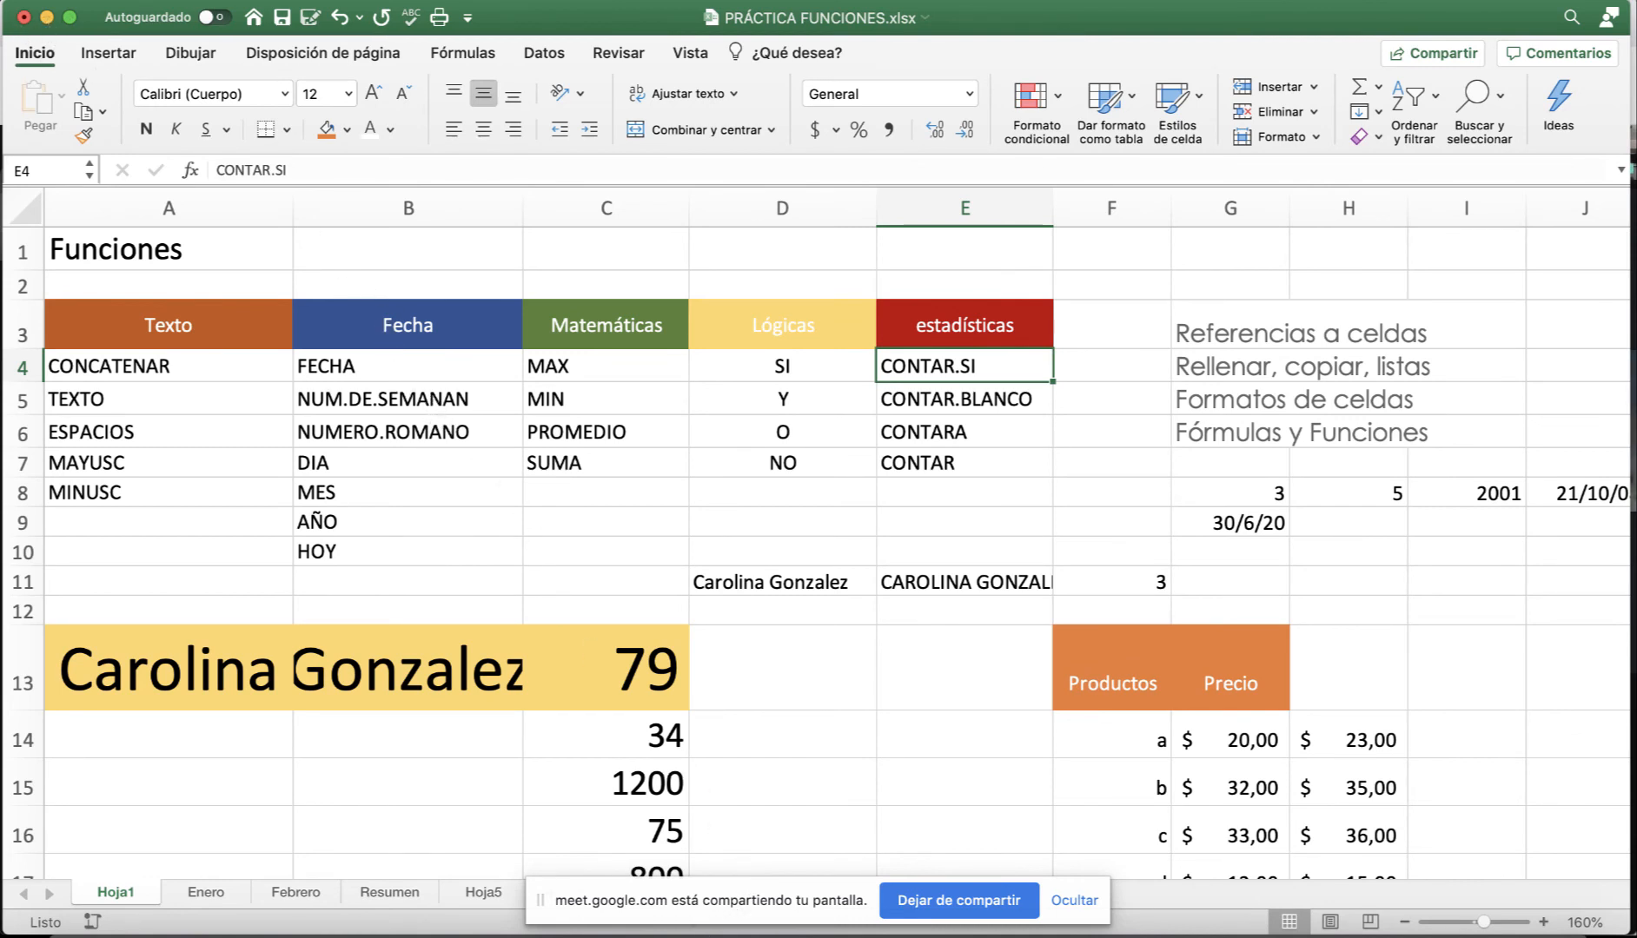
Switch to the Moodle course and open the Actividad Práctica 1 PDF down to its grades table.
key("super+Tab")
left_click(1406, 32)
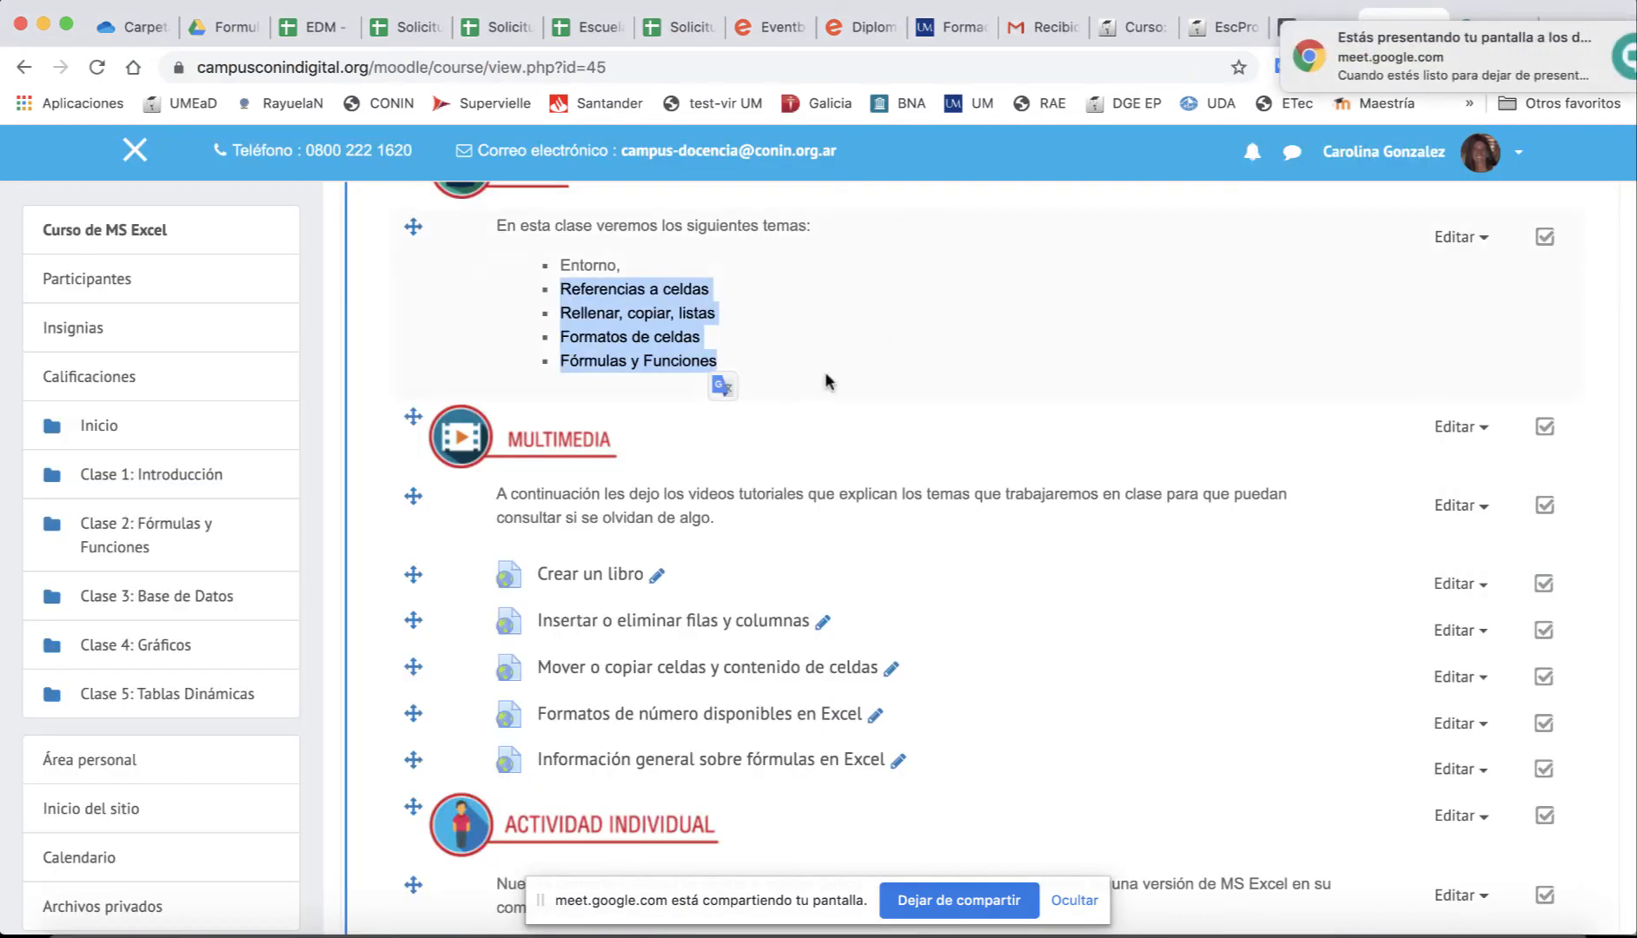
scroll(825, 371, "down", 5)
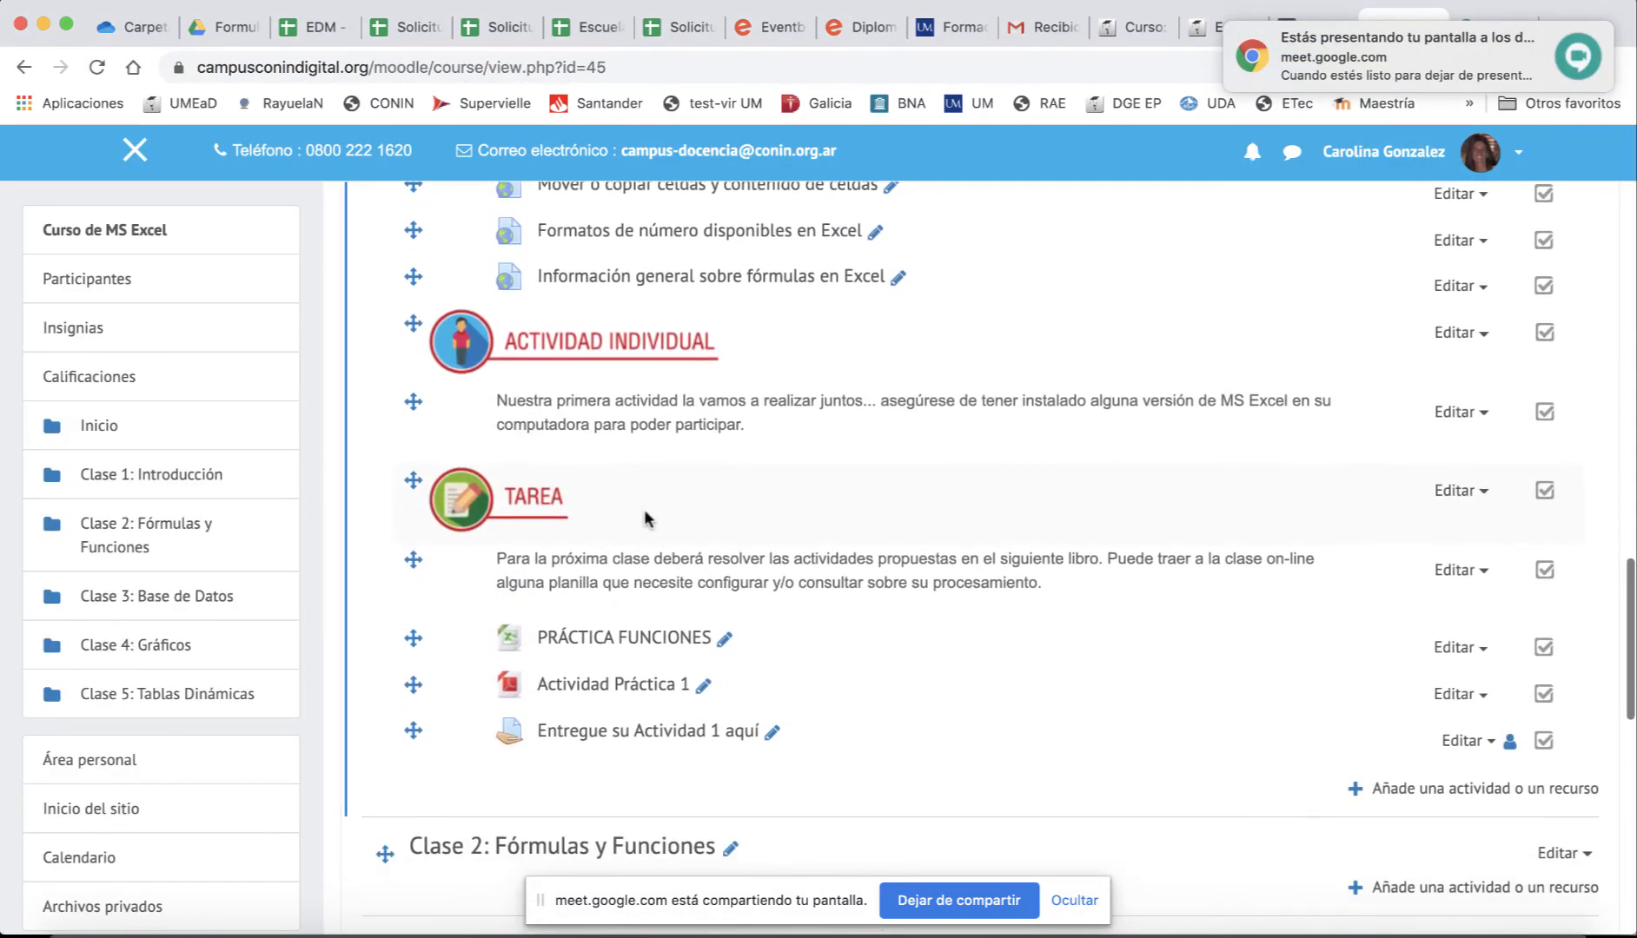
left_click(604, 688)
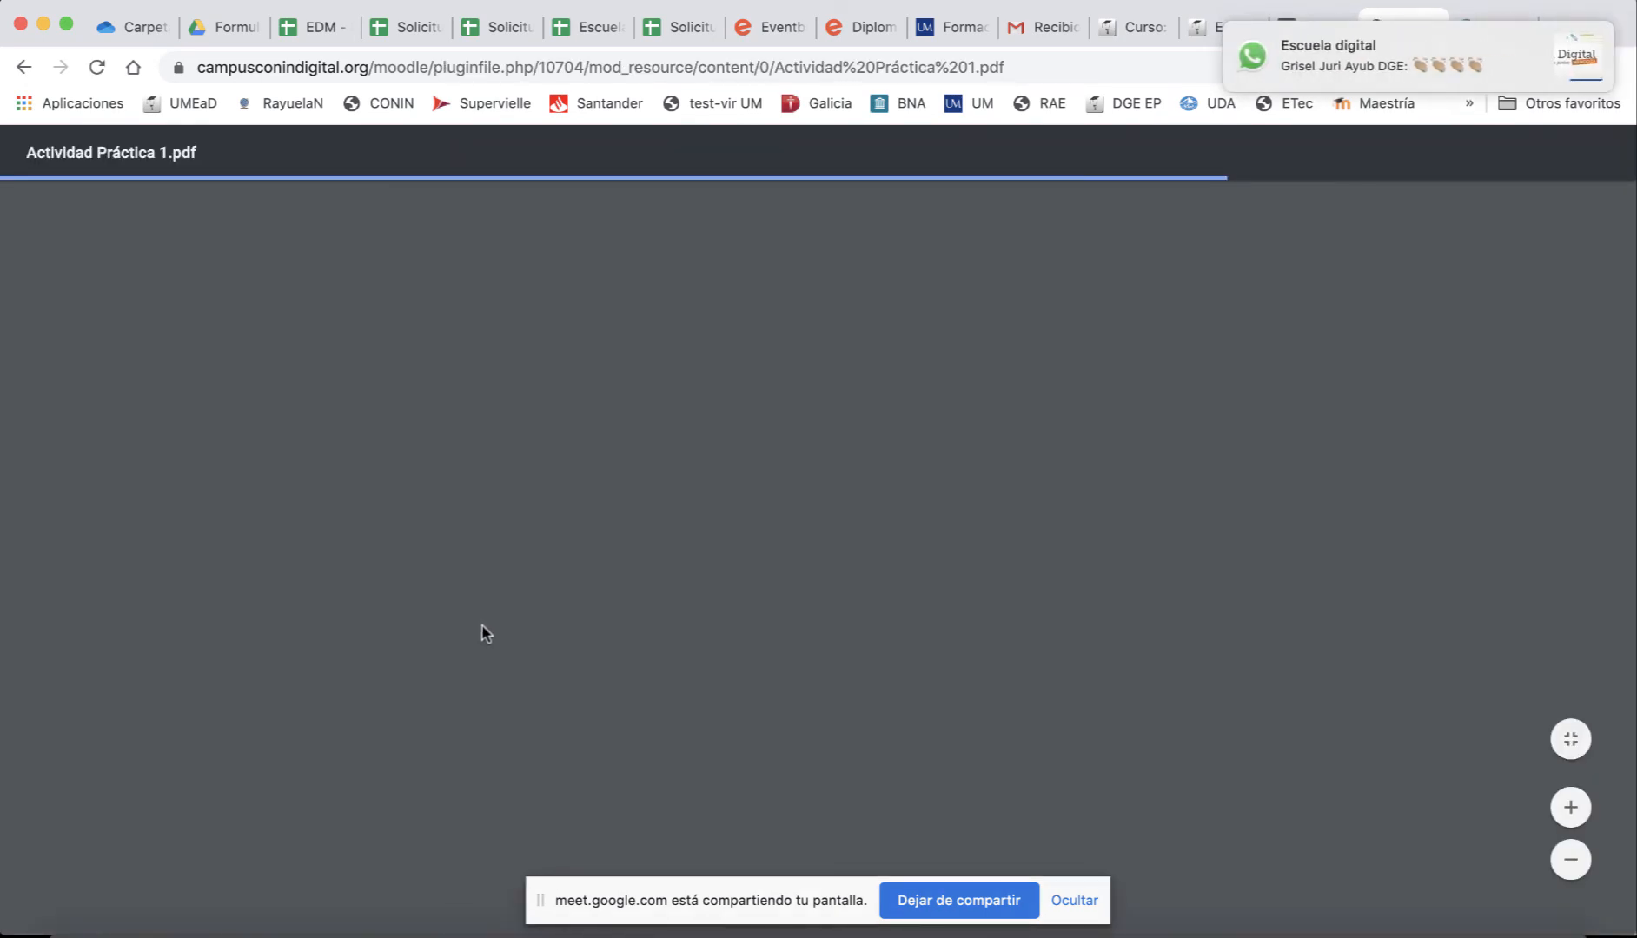
scroll(621, 641, "down", 10)
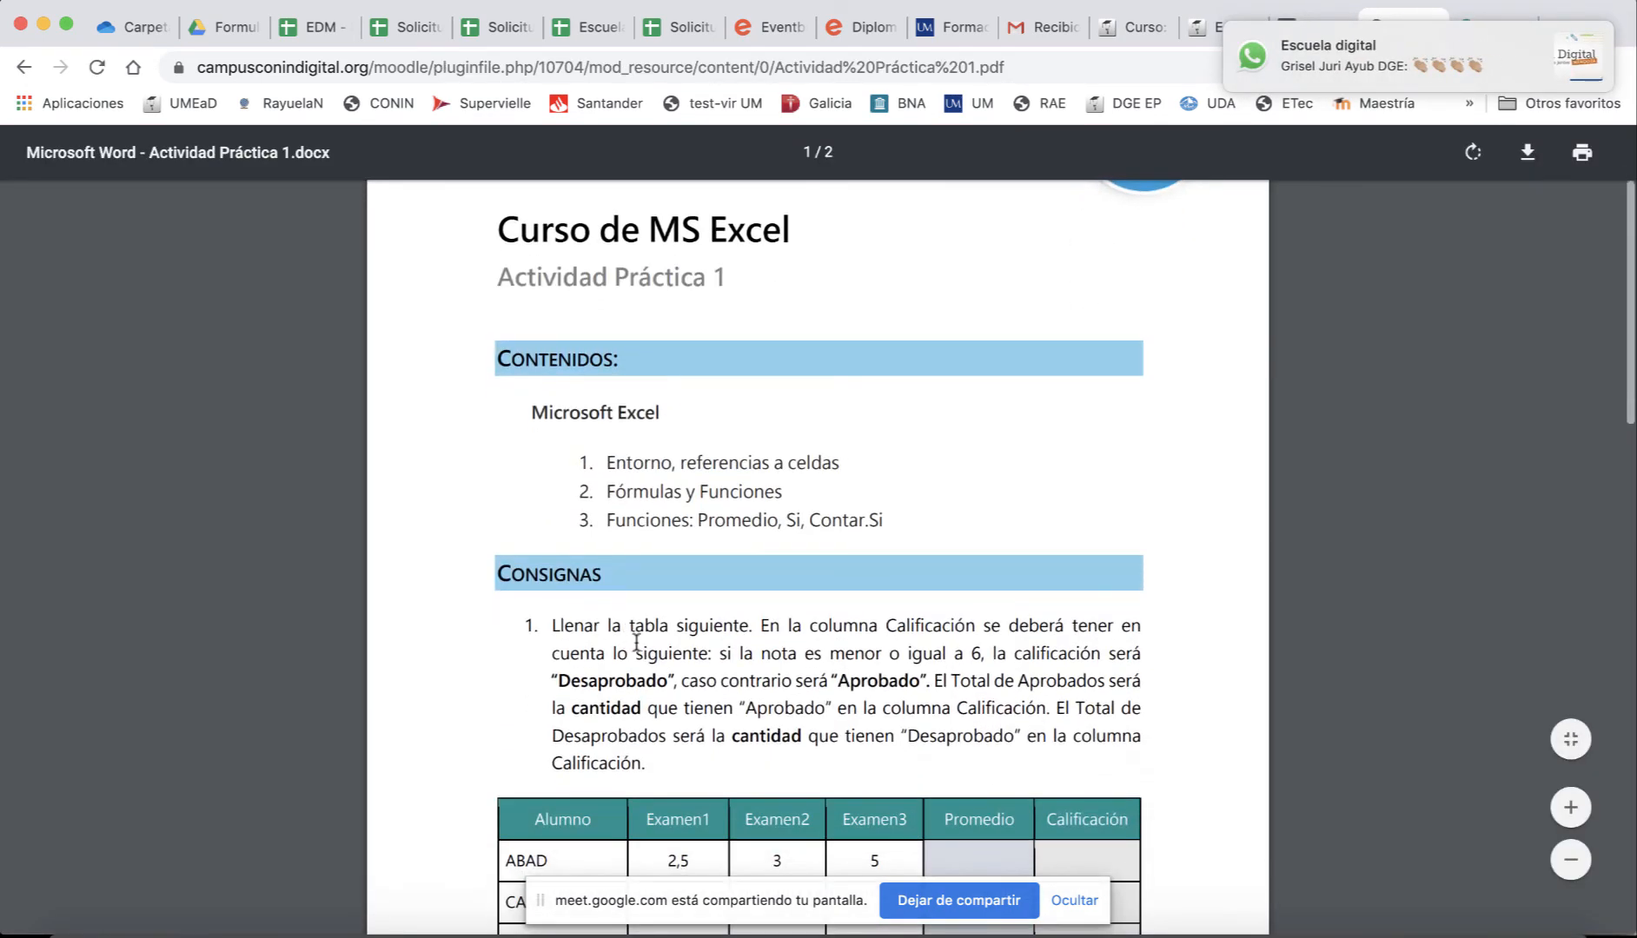
scroll(637, 650, "down", 1)
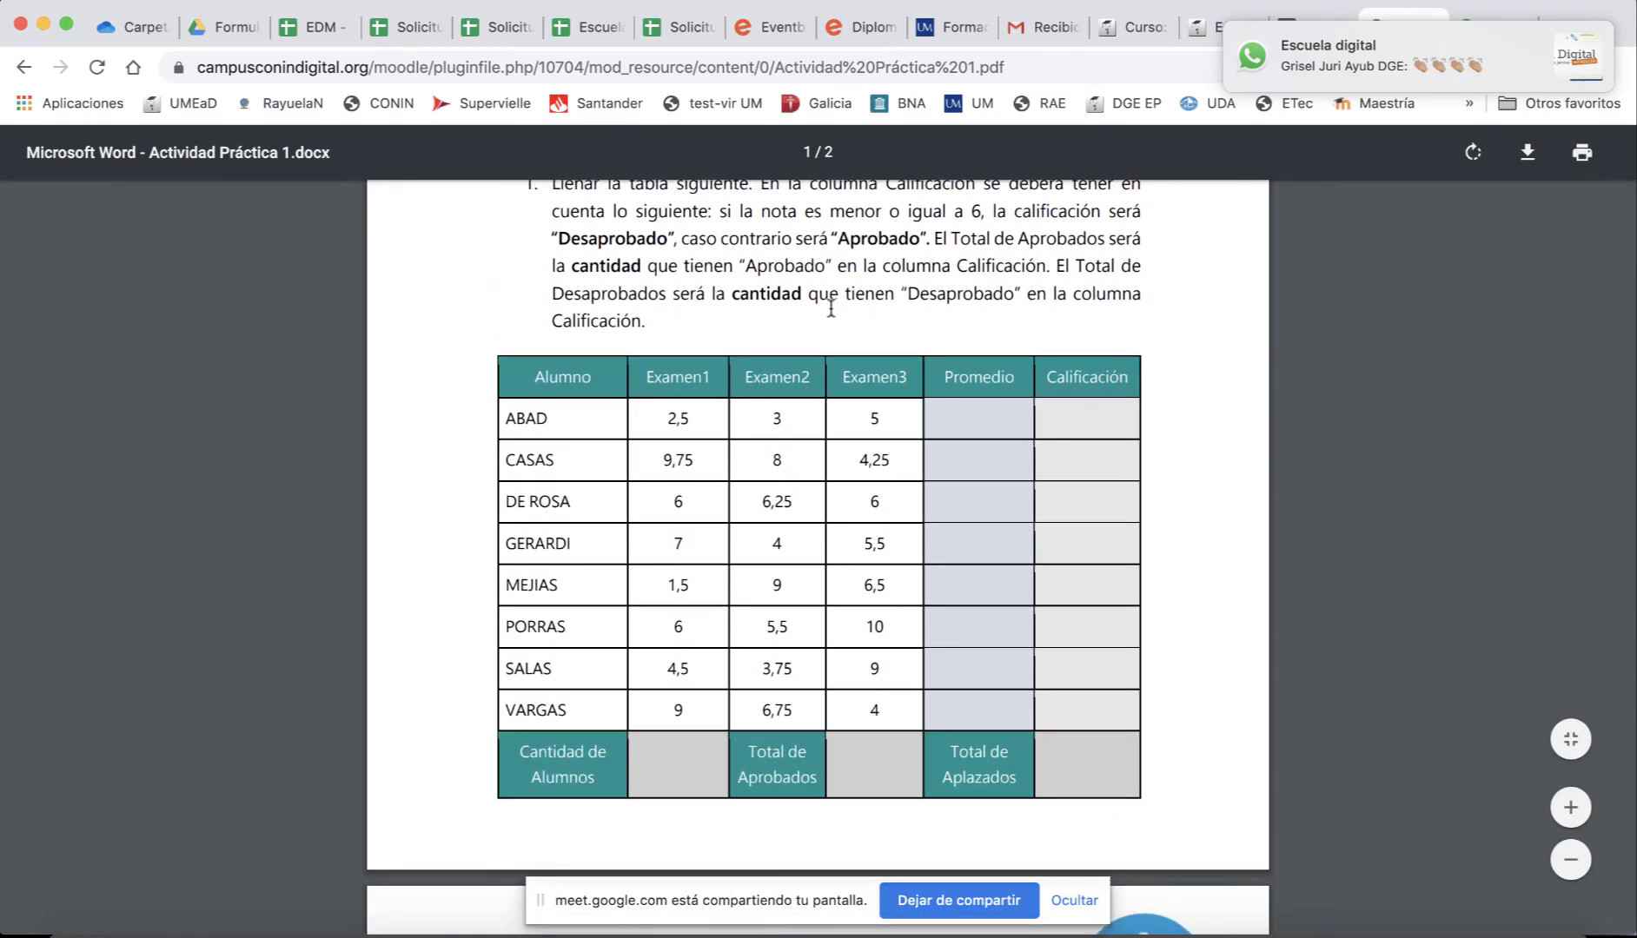
scroll(930, 365, "down", 1)
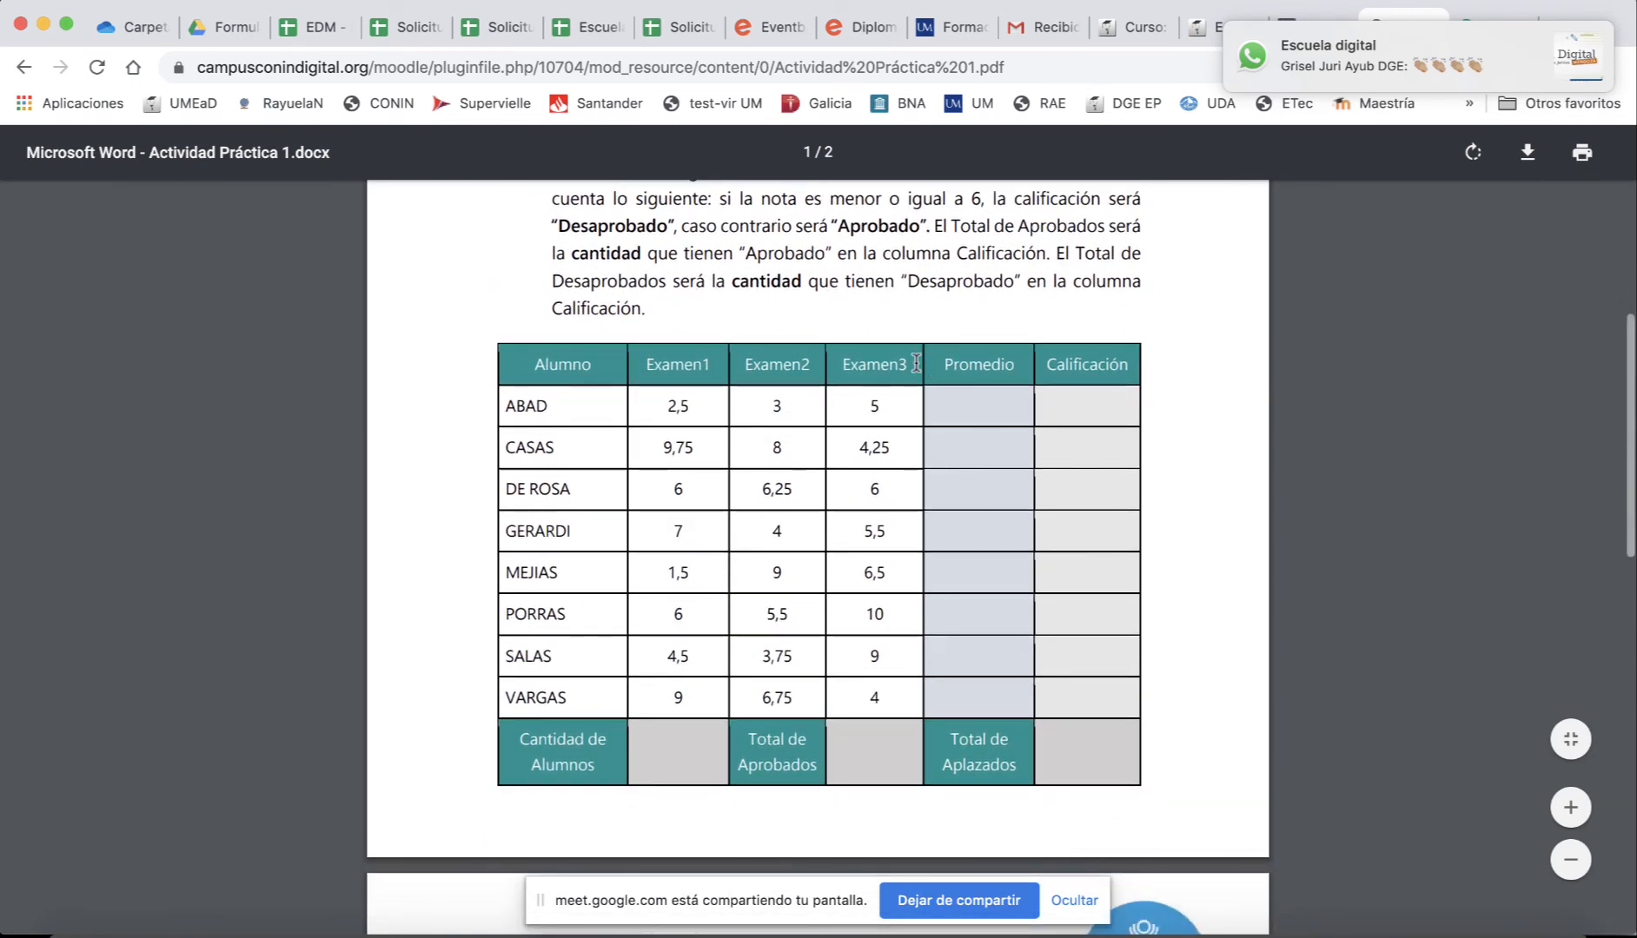
scroll(913, 365, "down", 1)
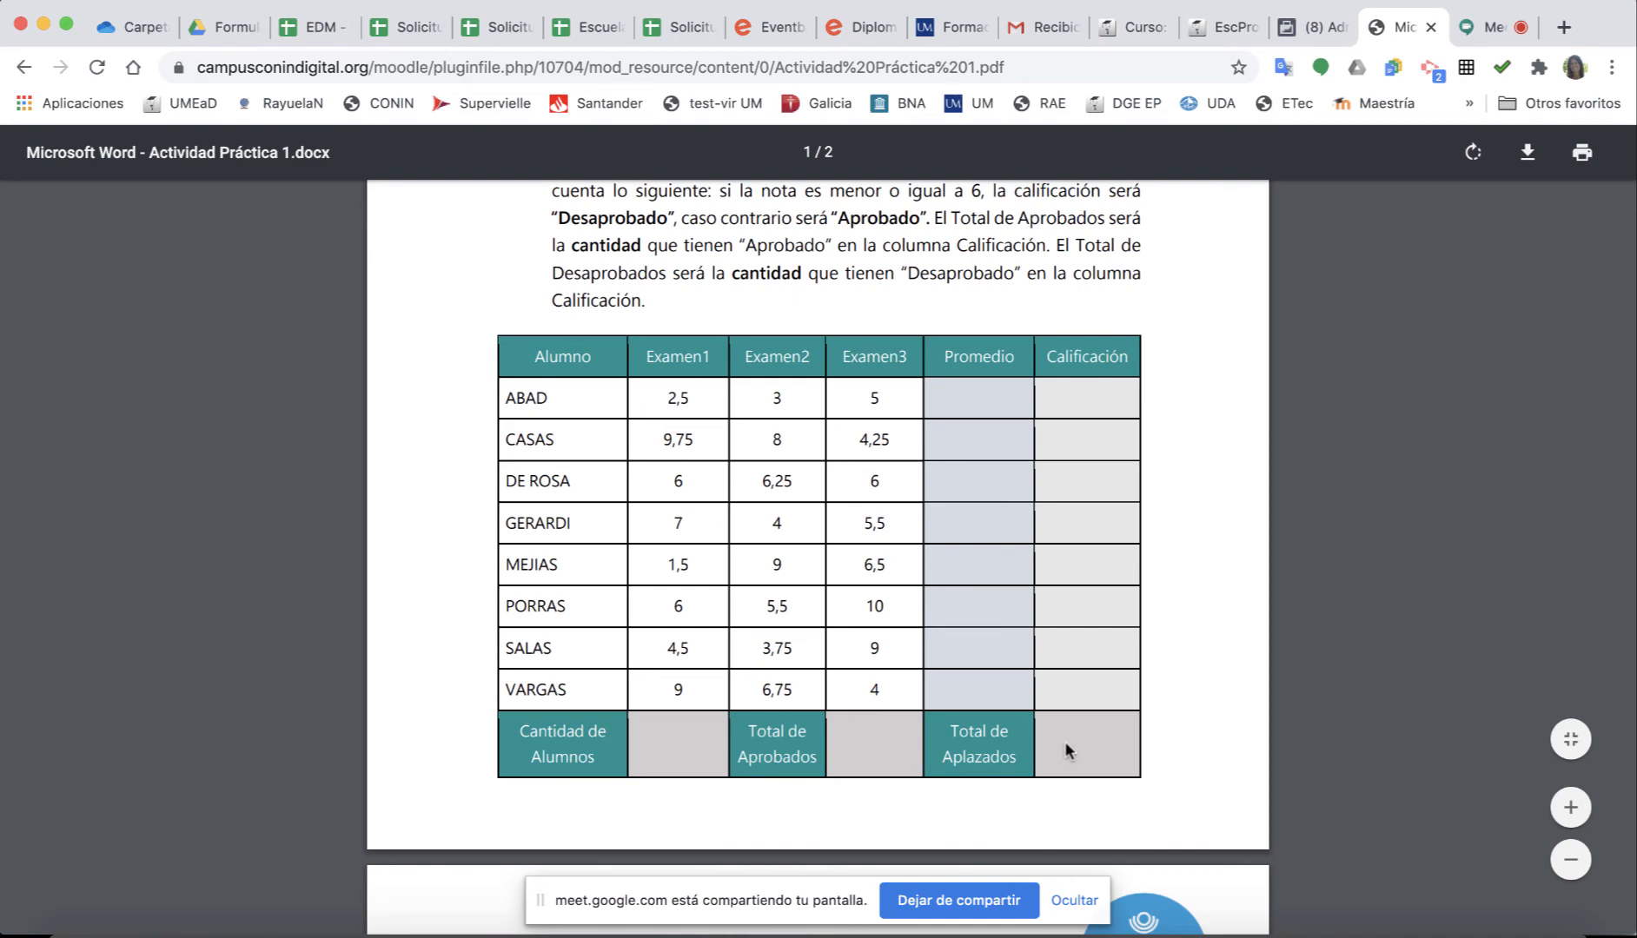
scroll(1066, 750, "down", 5)
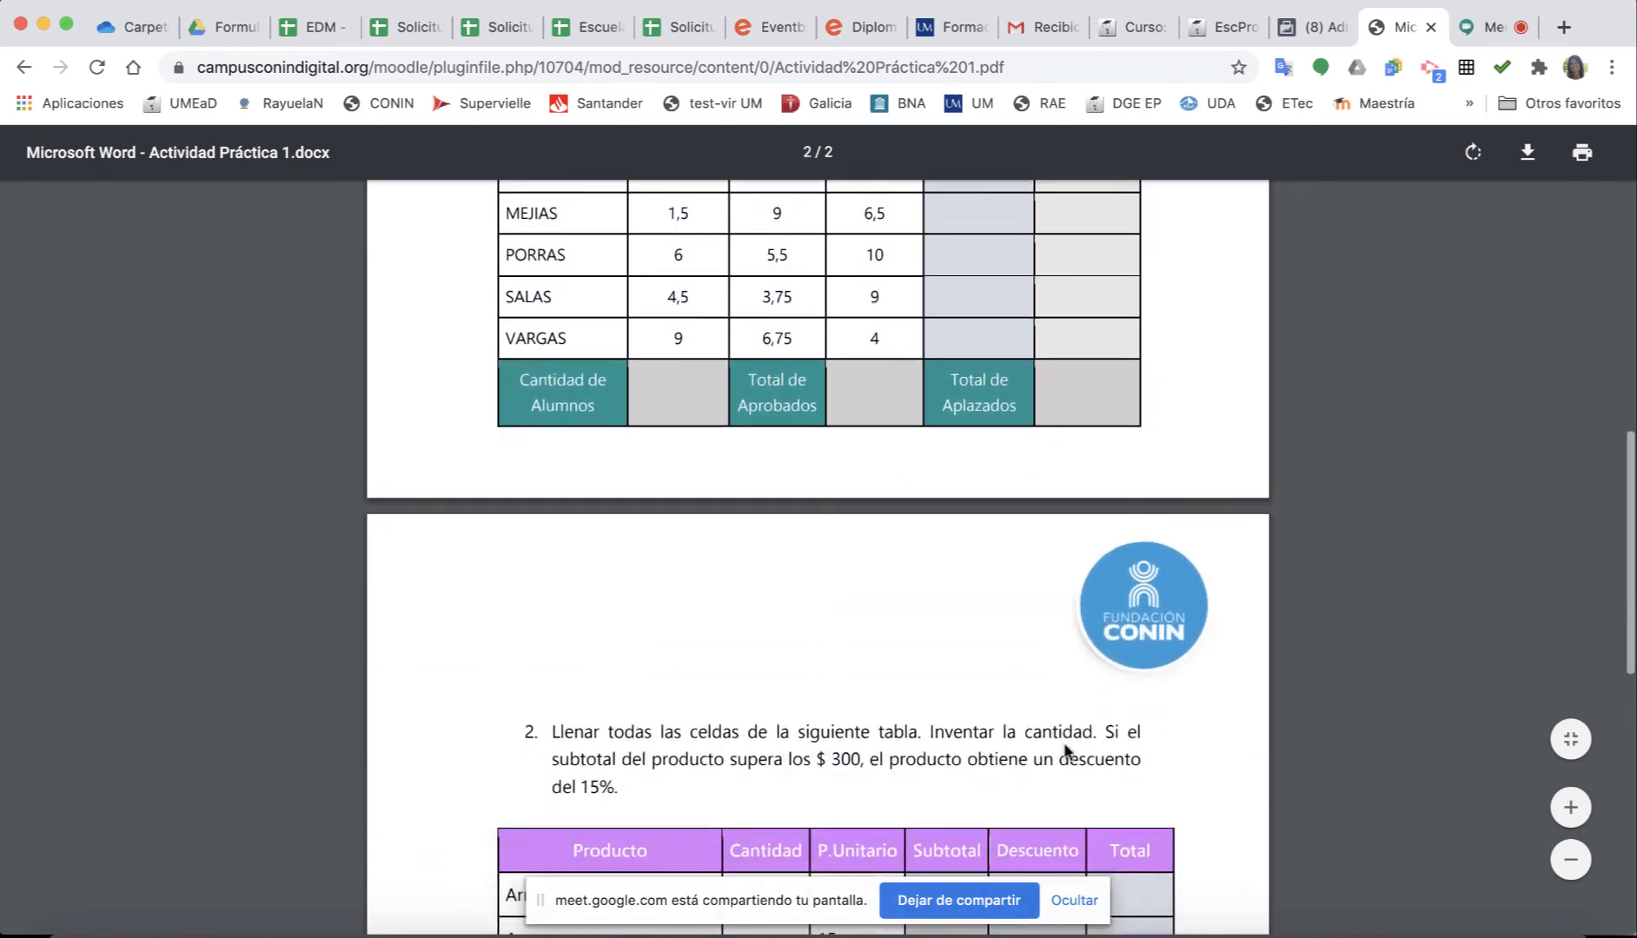
Highlight the 15% discount and the Azucar-to-Tomate product rows with prices in the PDF.
scroll(1066, 750, "down", 7)
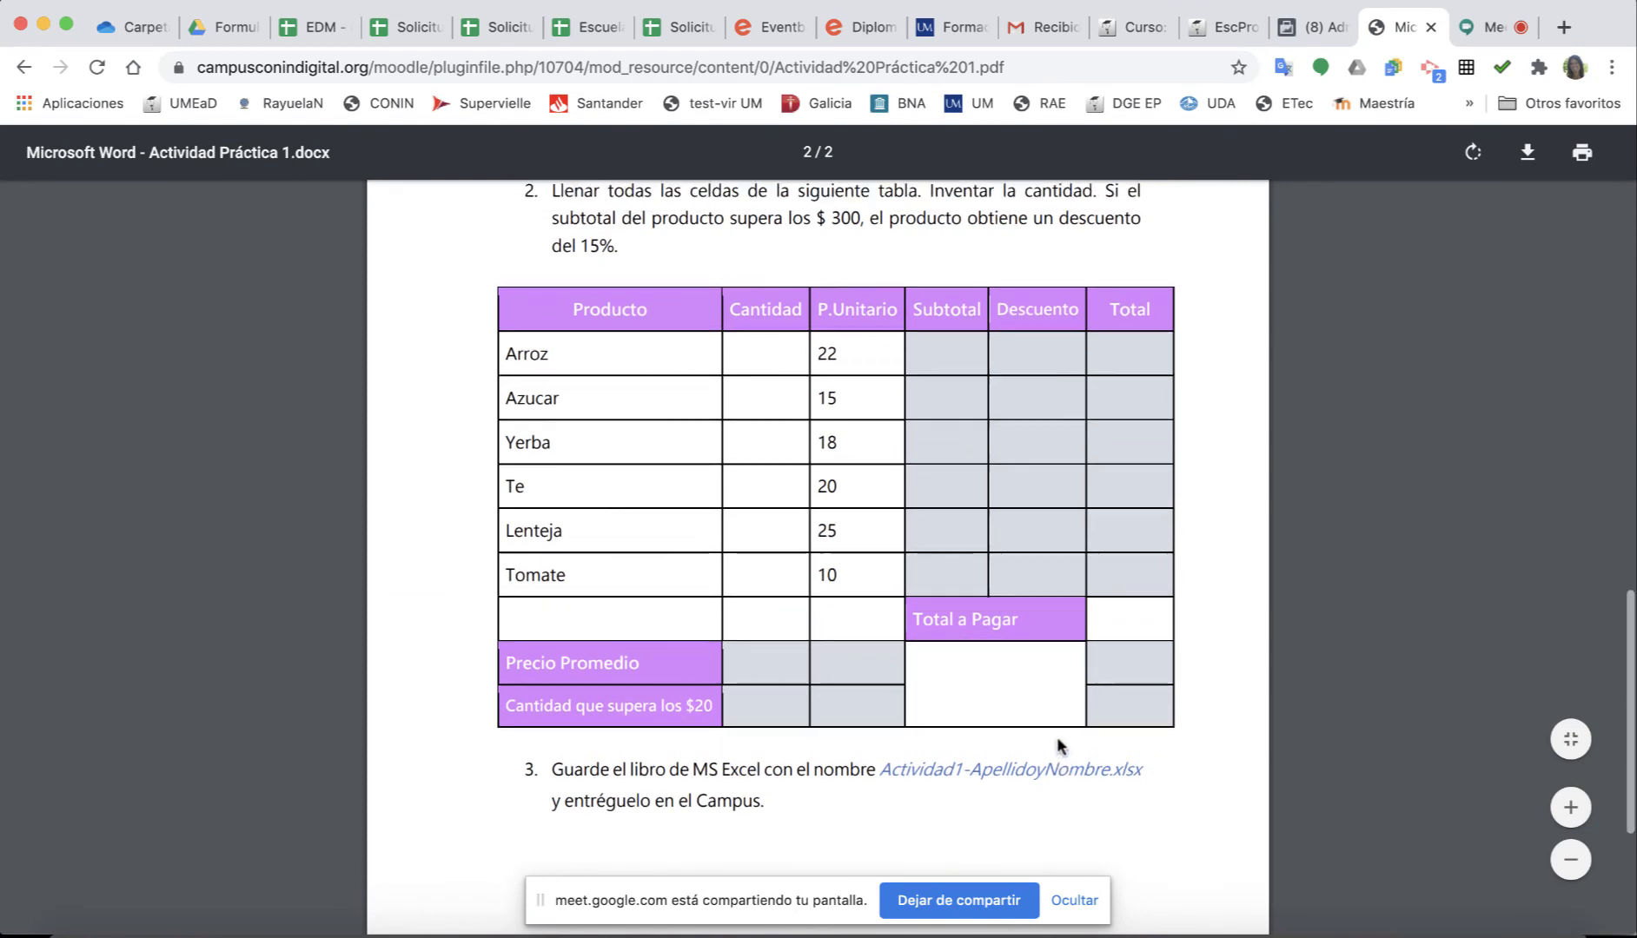
scroll(992, 660, "up", 1)
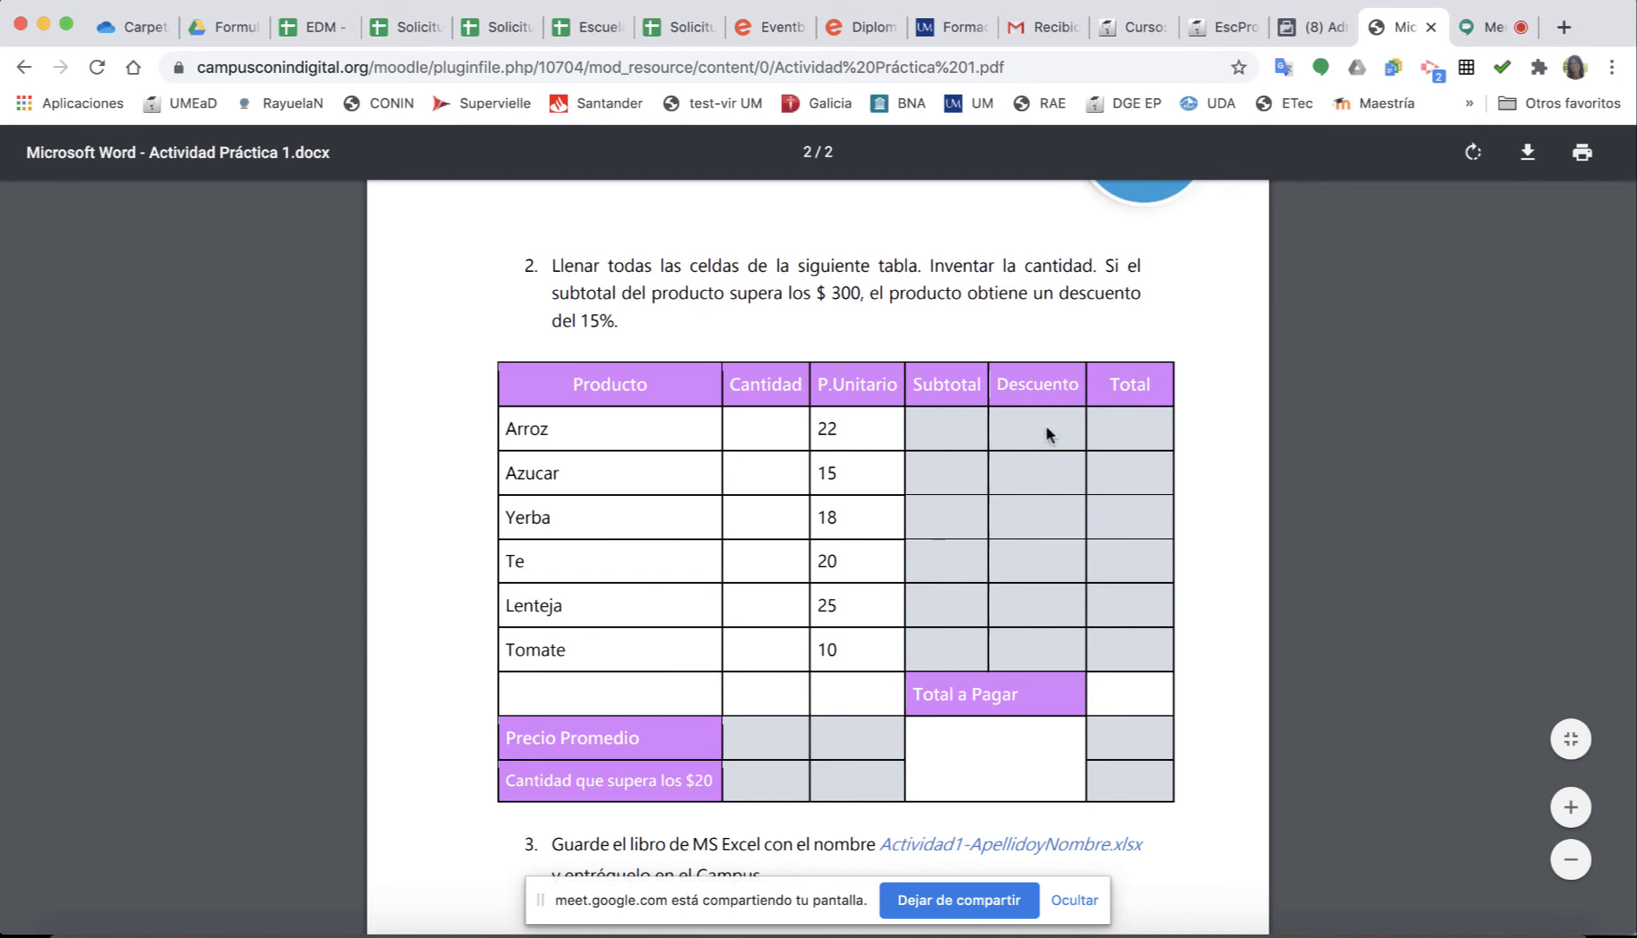
left_click_drag(613, 314, 588, 316)
scroll(799, 756, "down", 3)
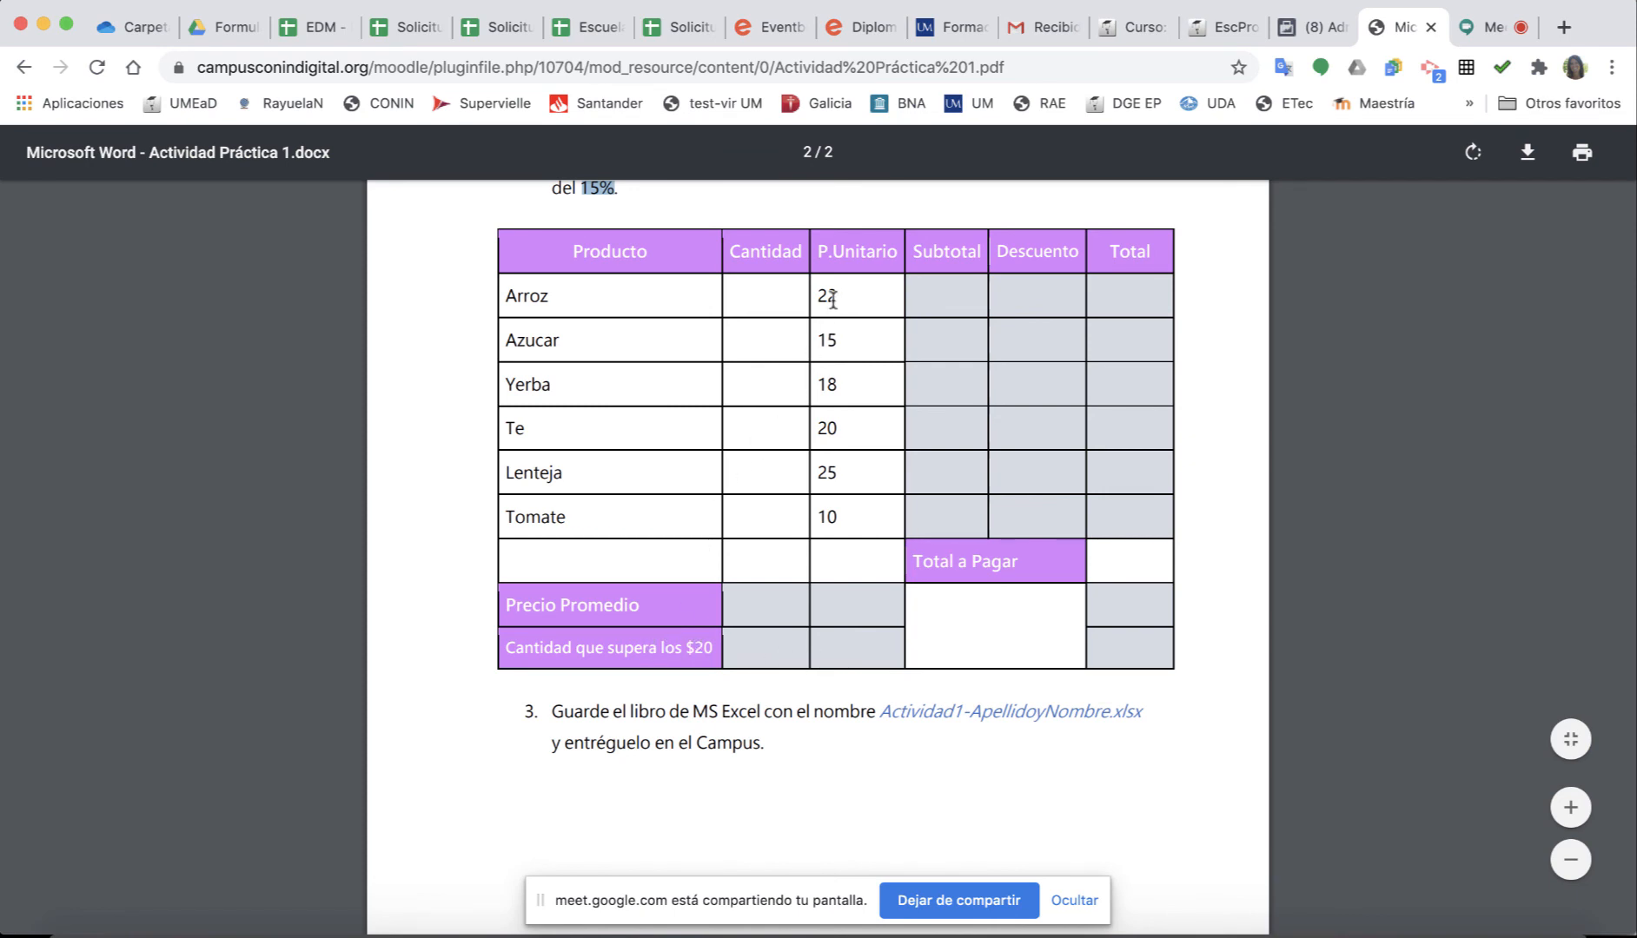
left_click_drag(832, 299, 848, 534)
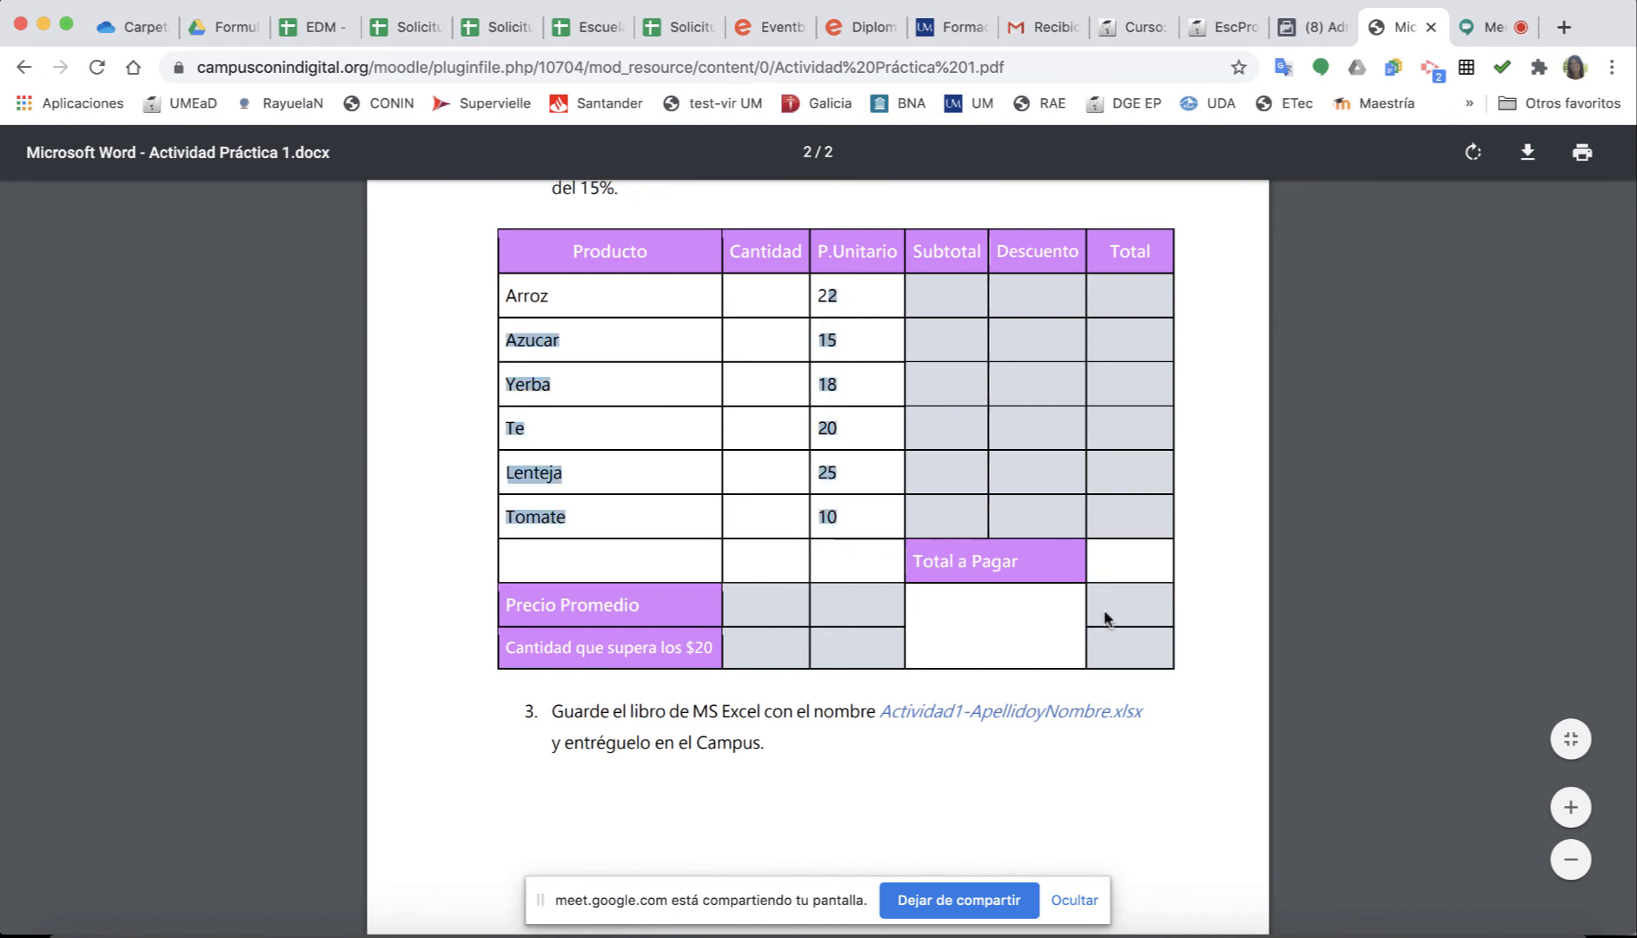
left_click(1123, 575)
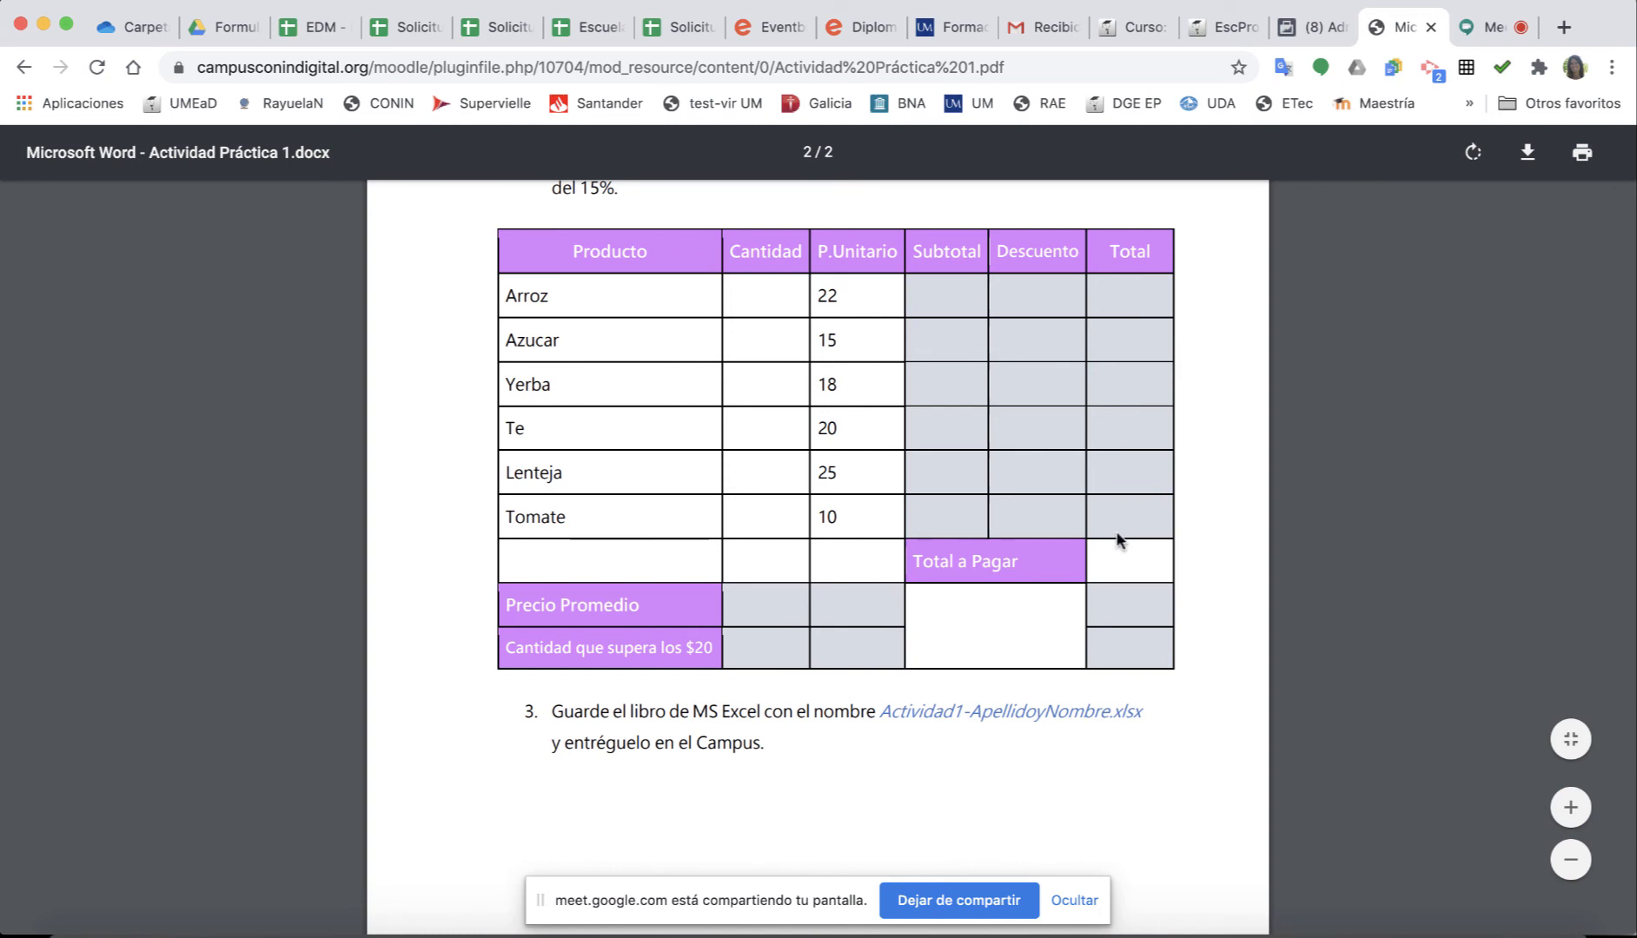
Scroll the PDF back up and return to the Google Meet call.
scroll(1099, 671, "up", 9)
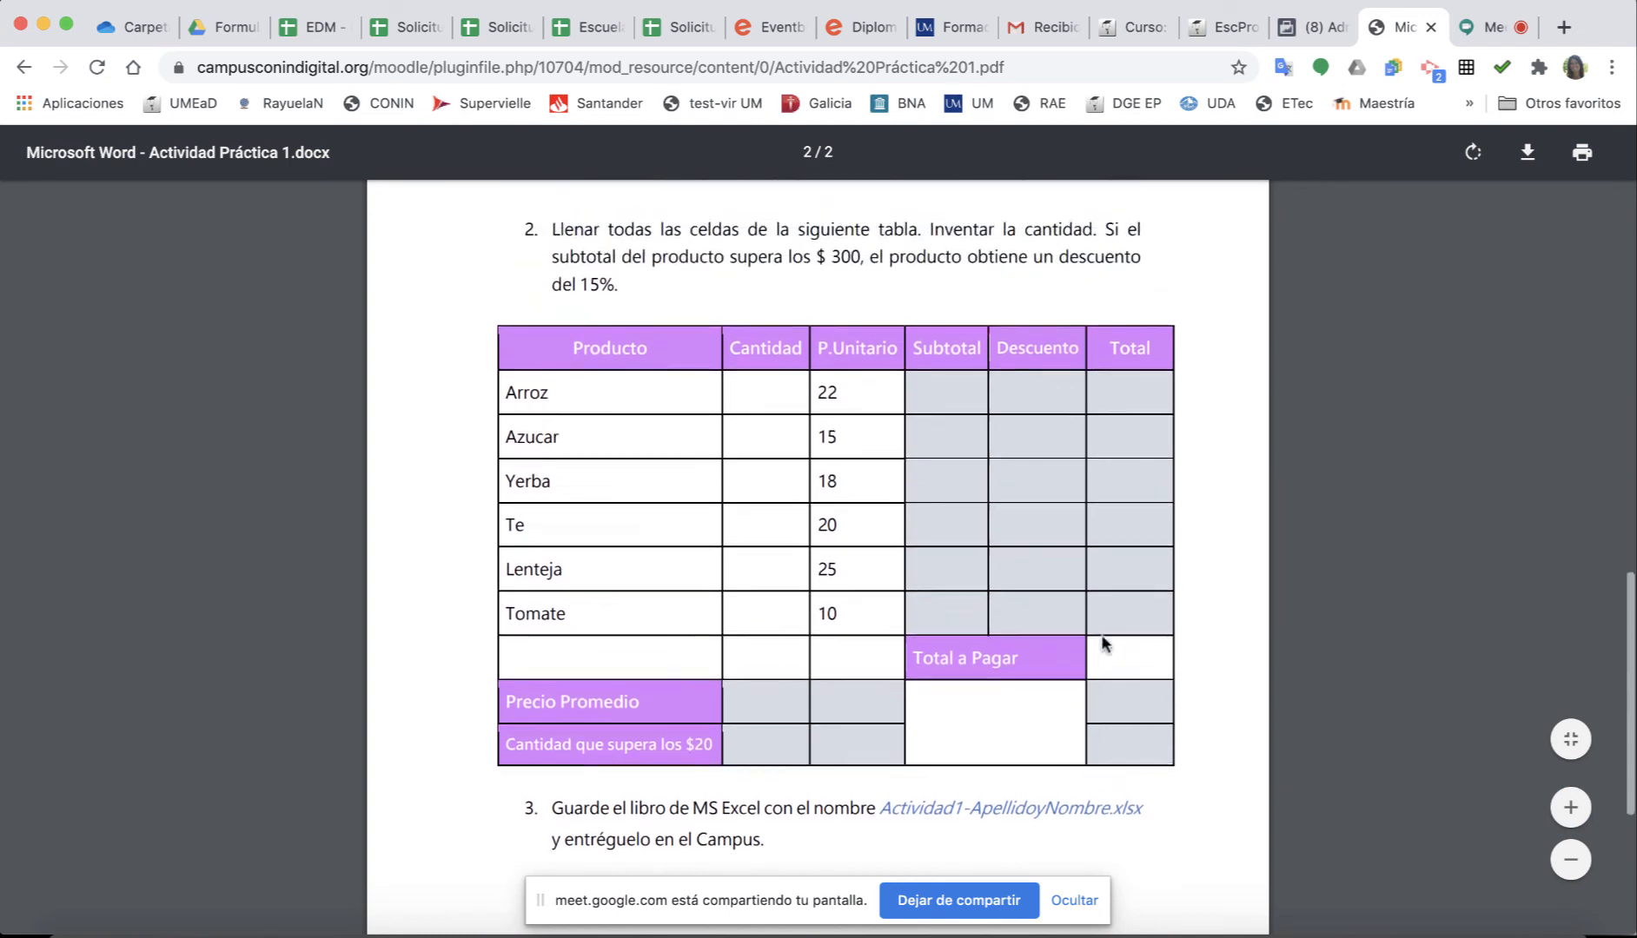
scroll(1130, 448, "up", 5)
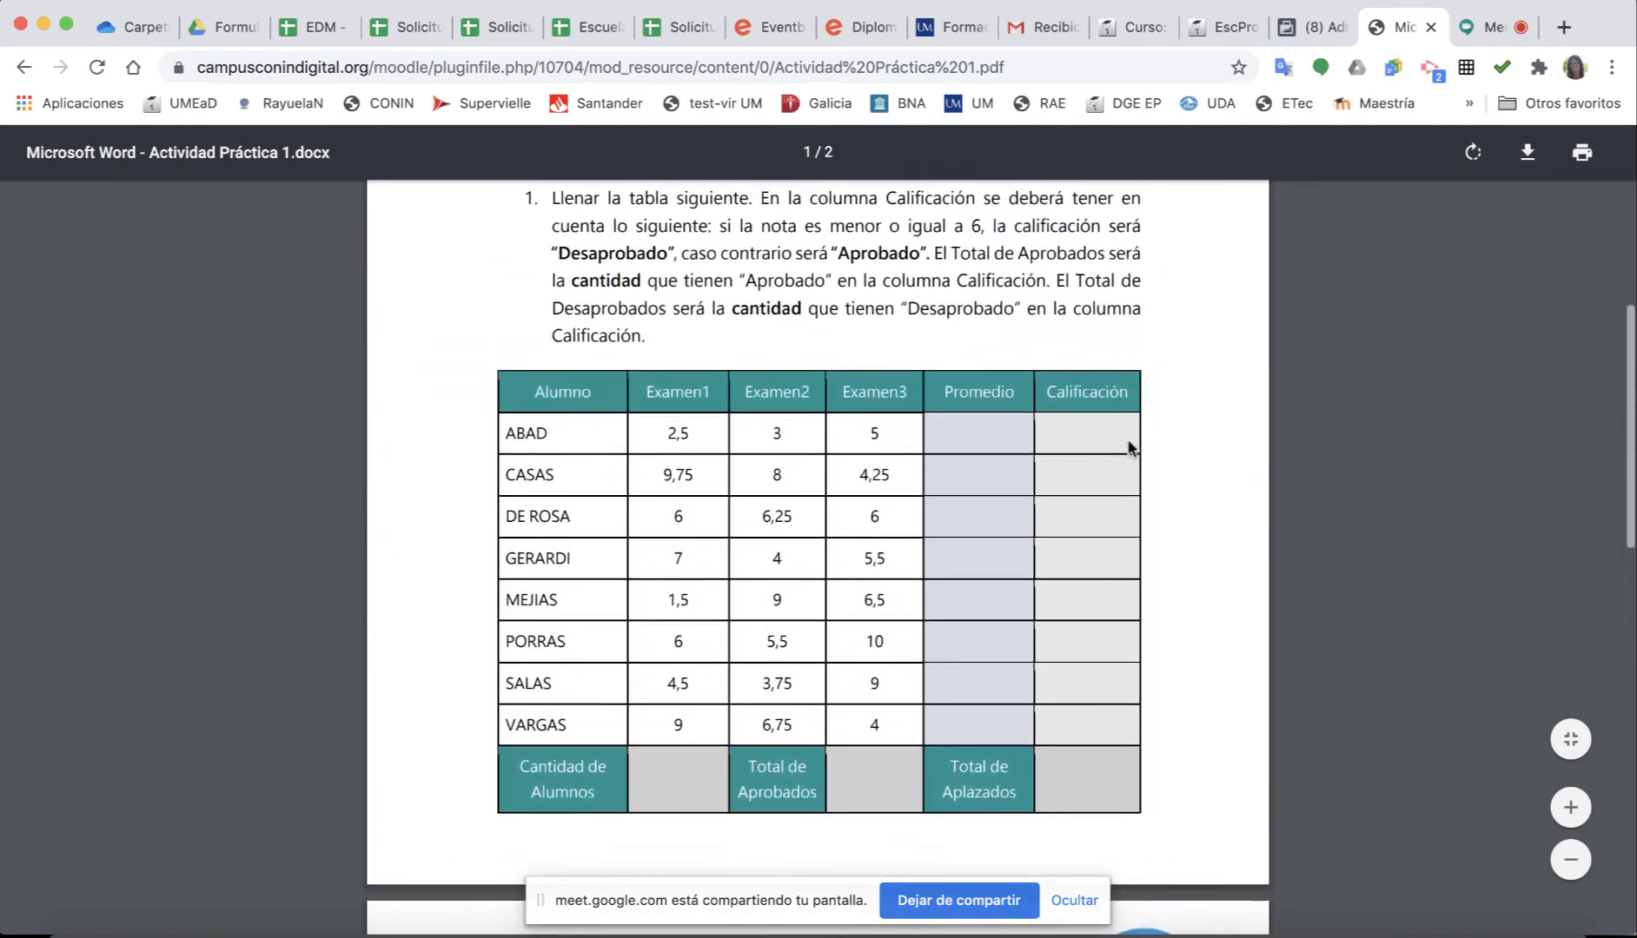
left_click(1496, 30)
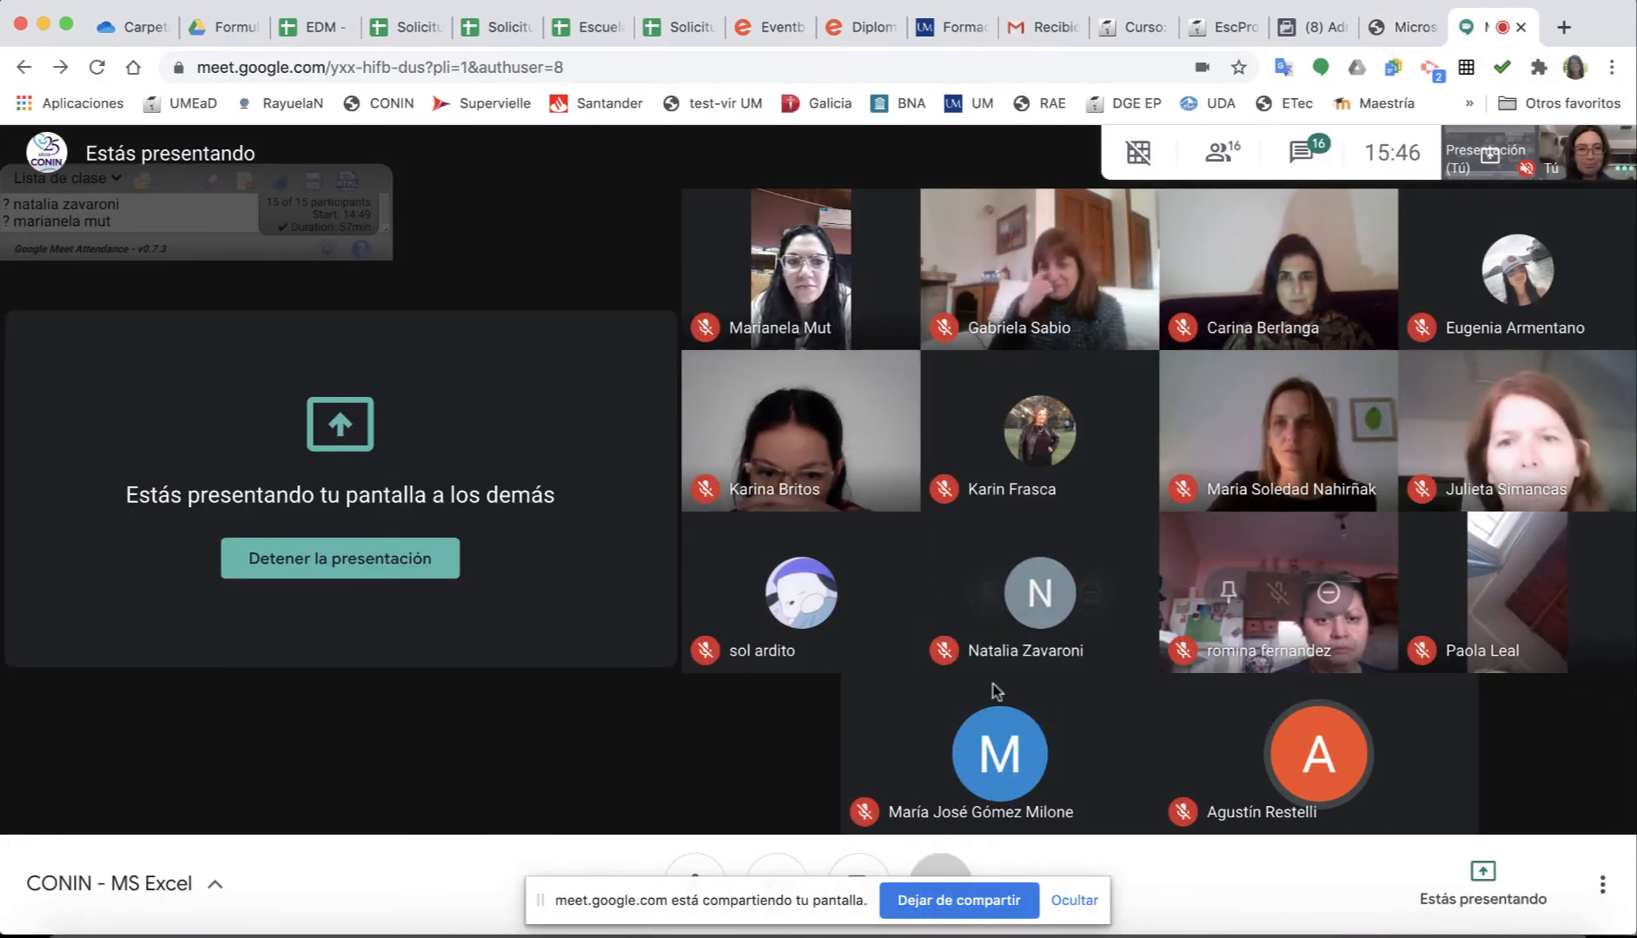
mouse_move(1258, 762)
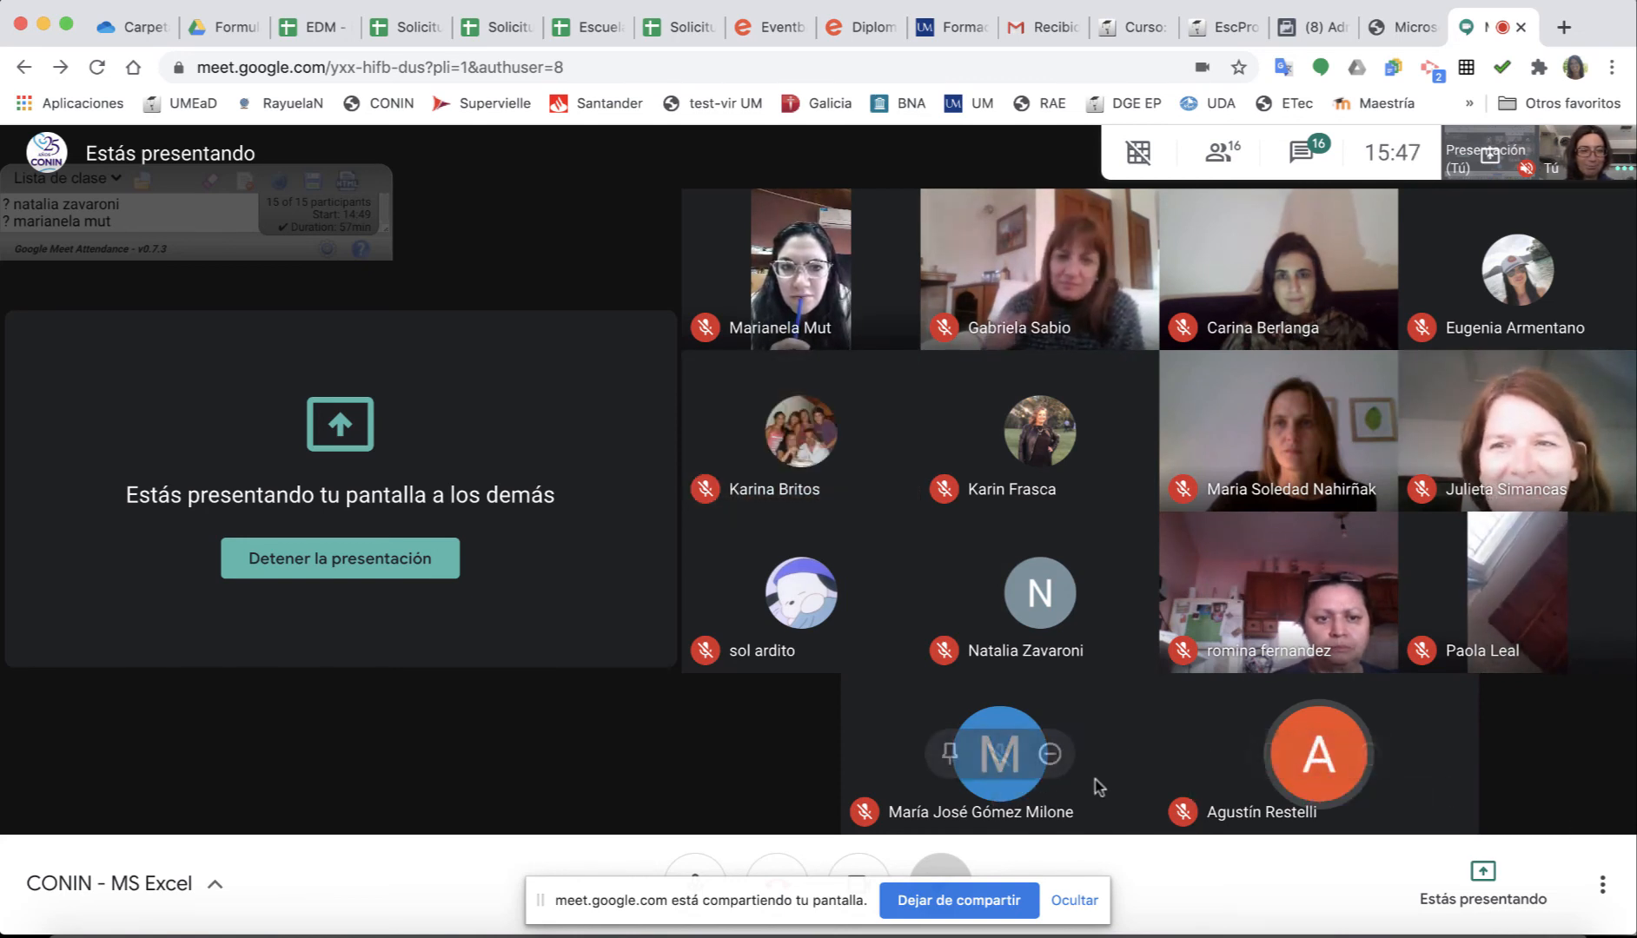
mouse_move(1031, 816)
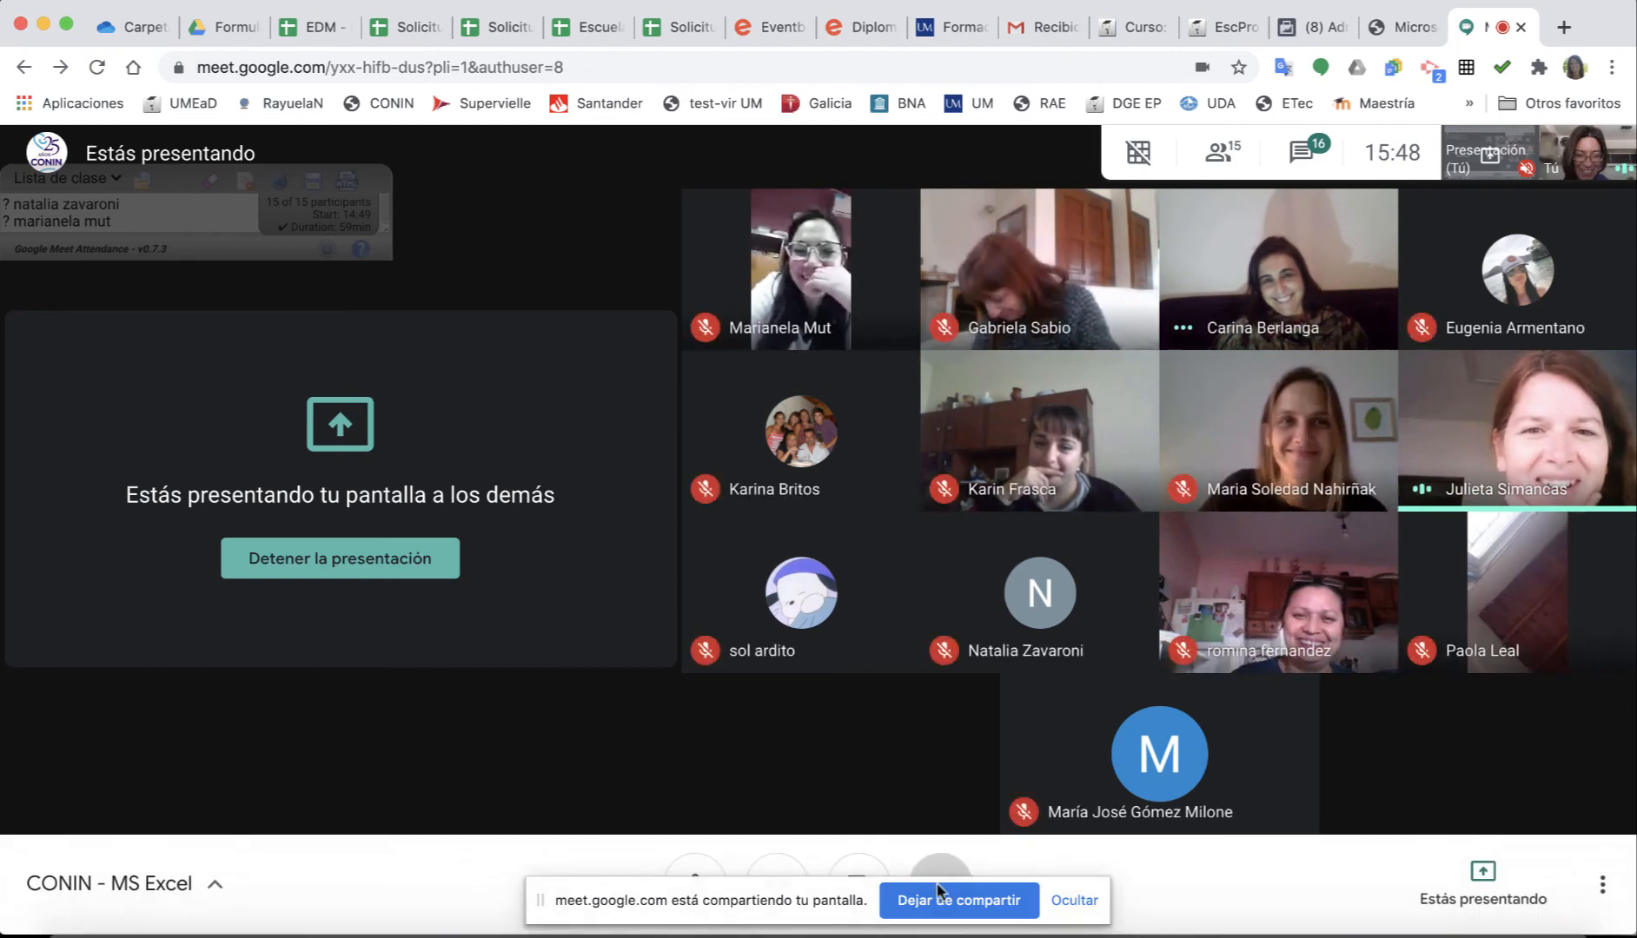
Stop sharing the screen and open the meeting chat panel.
left_click(938, 898)
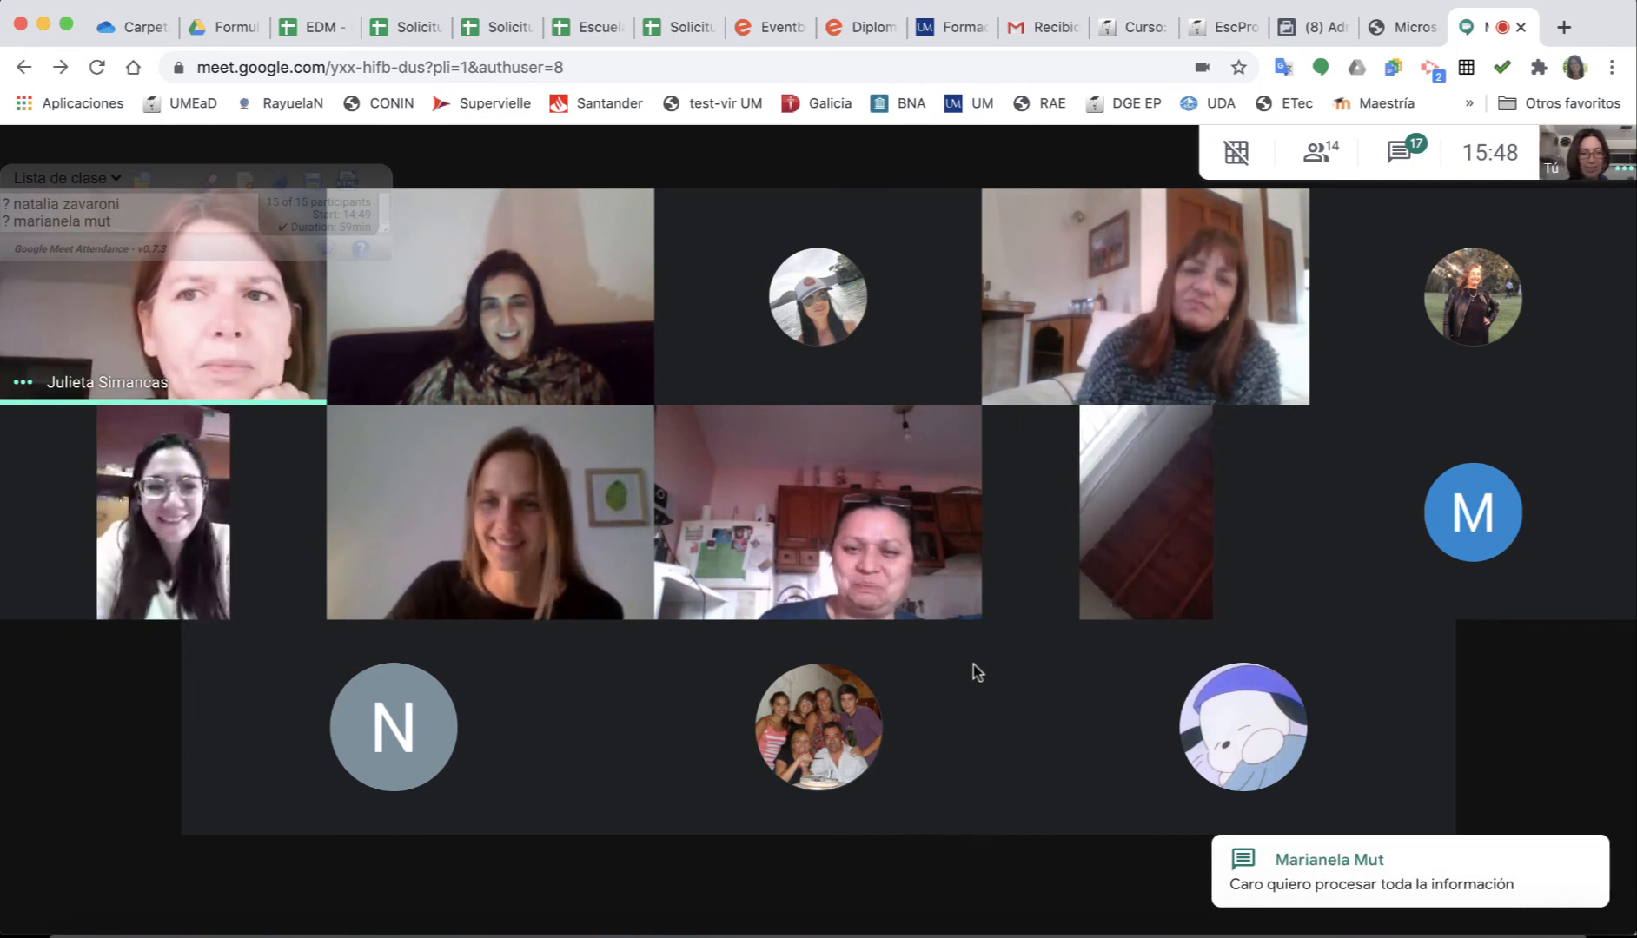
mouse_move(1218, 874)
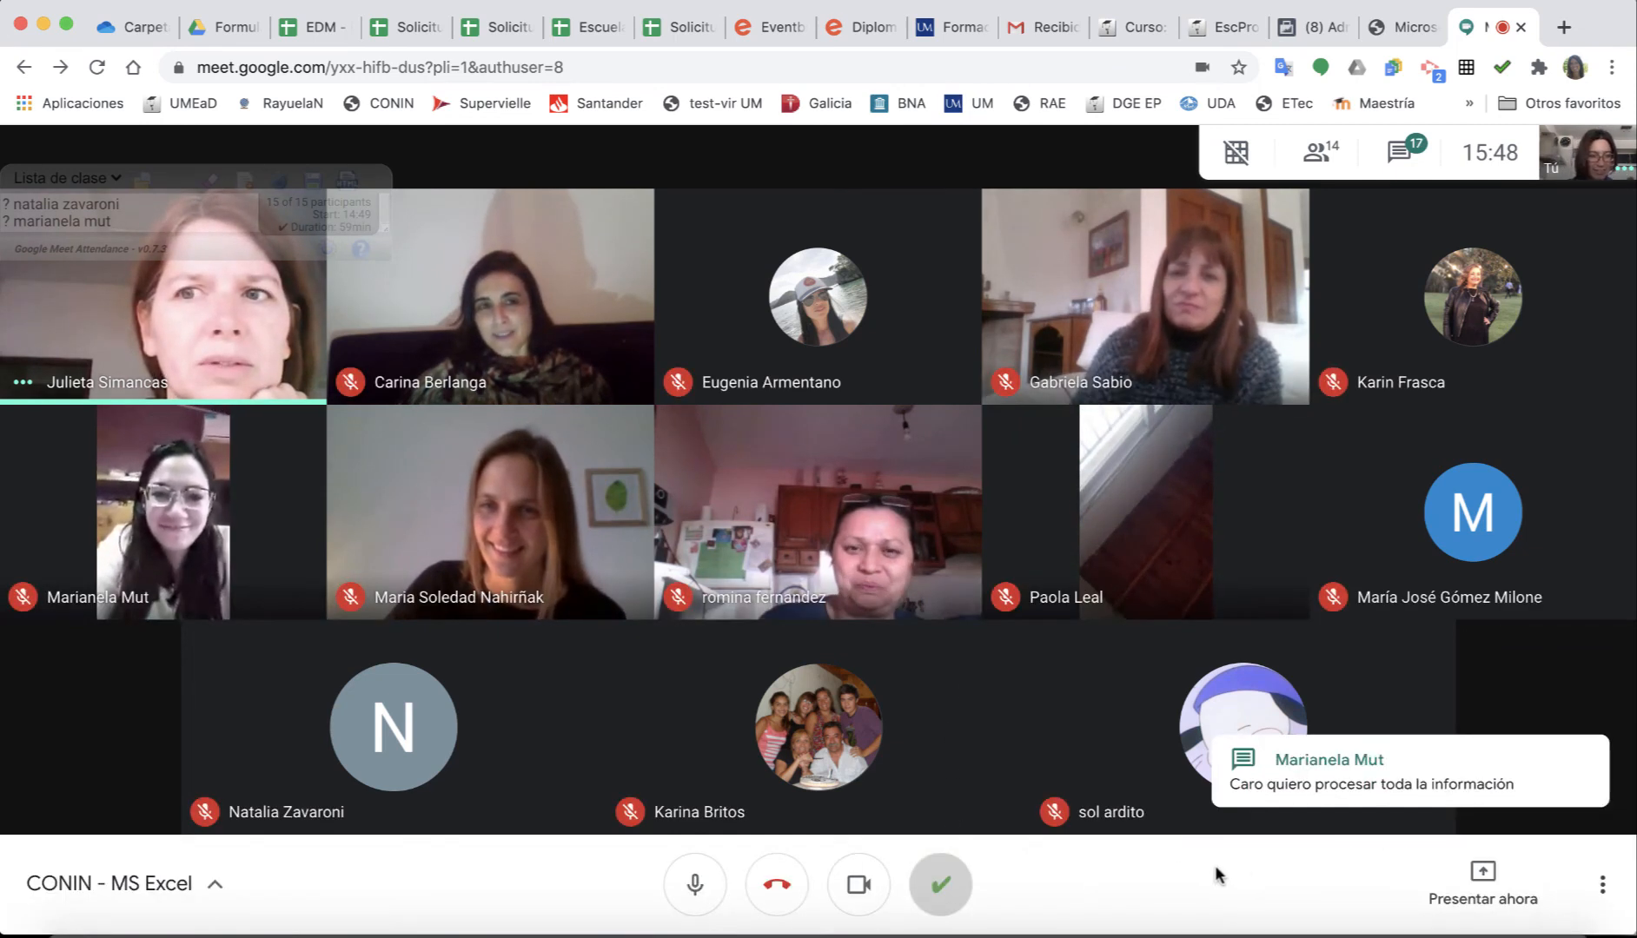
left_click(1395, 173)
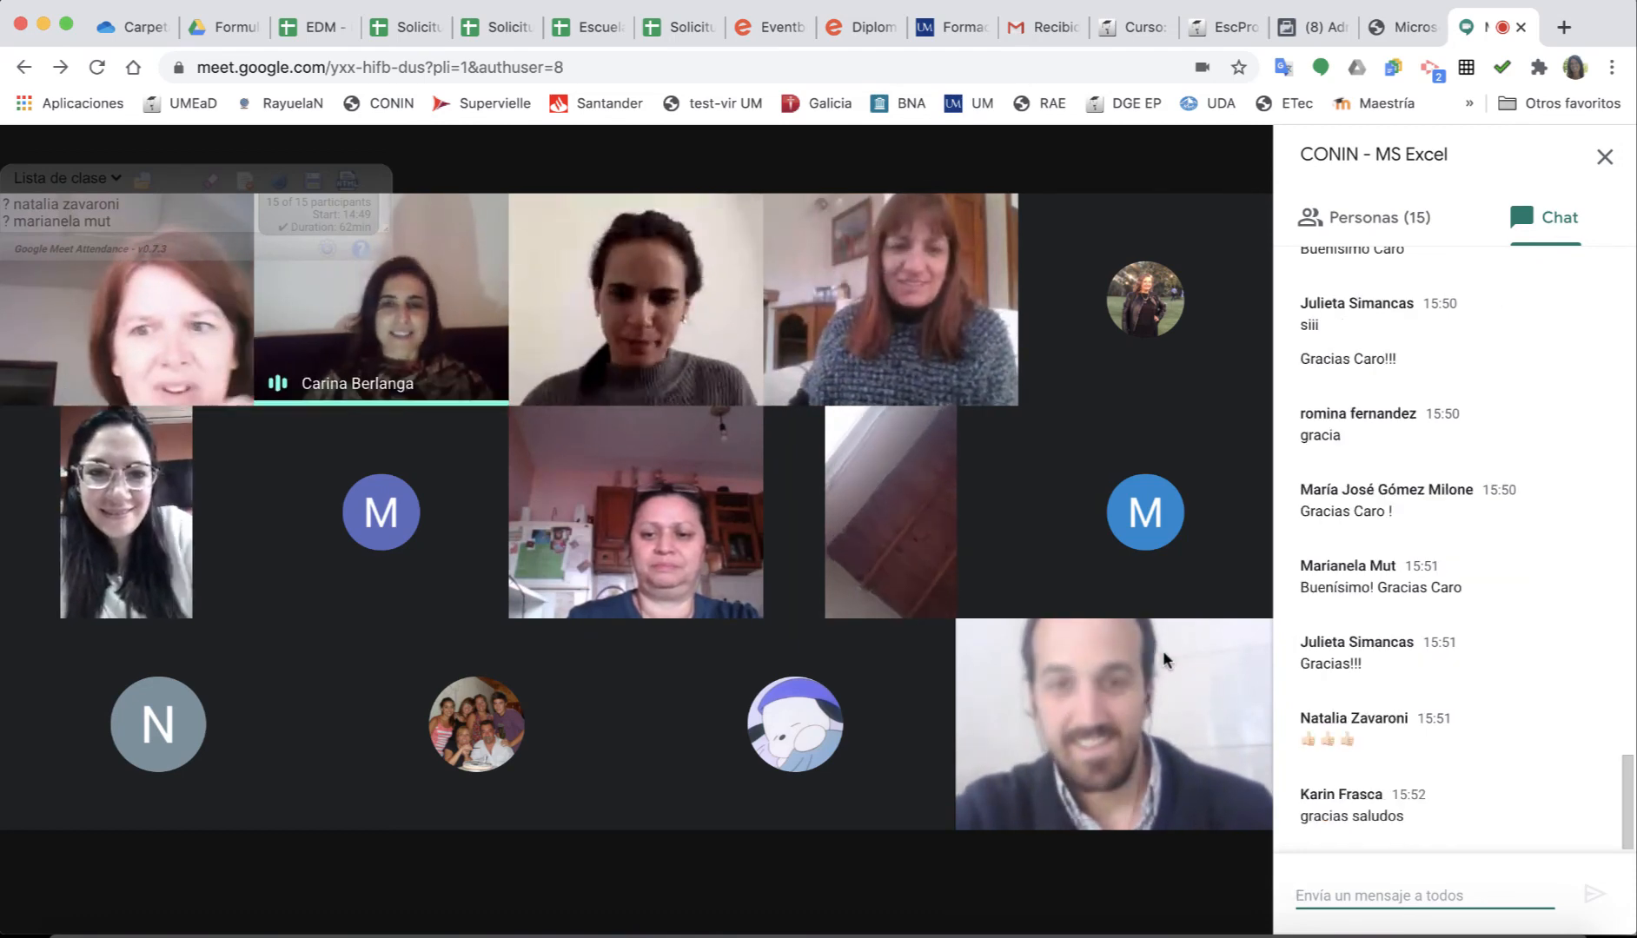
left_click(1605, 158)
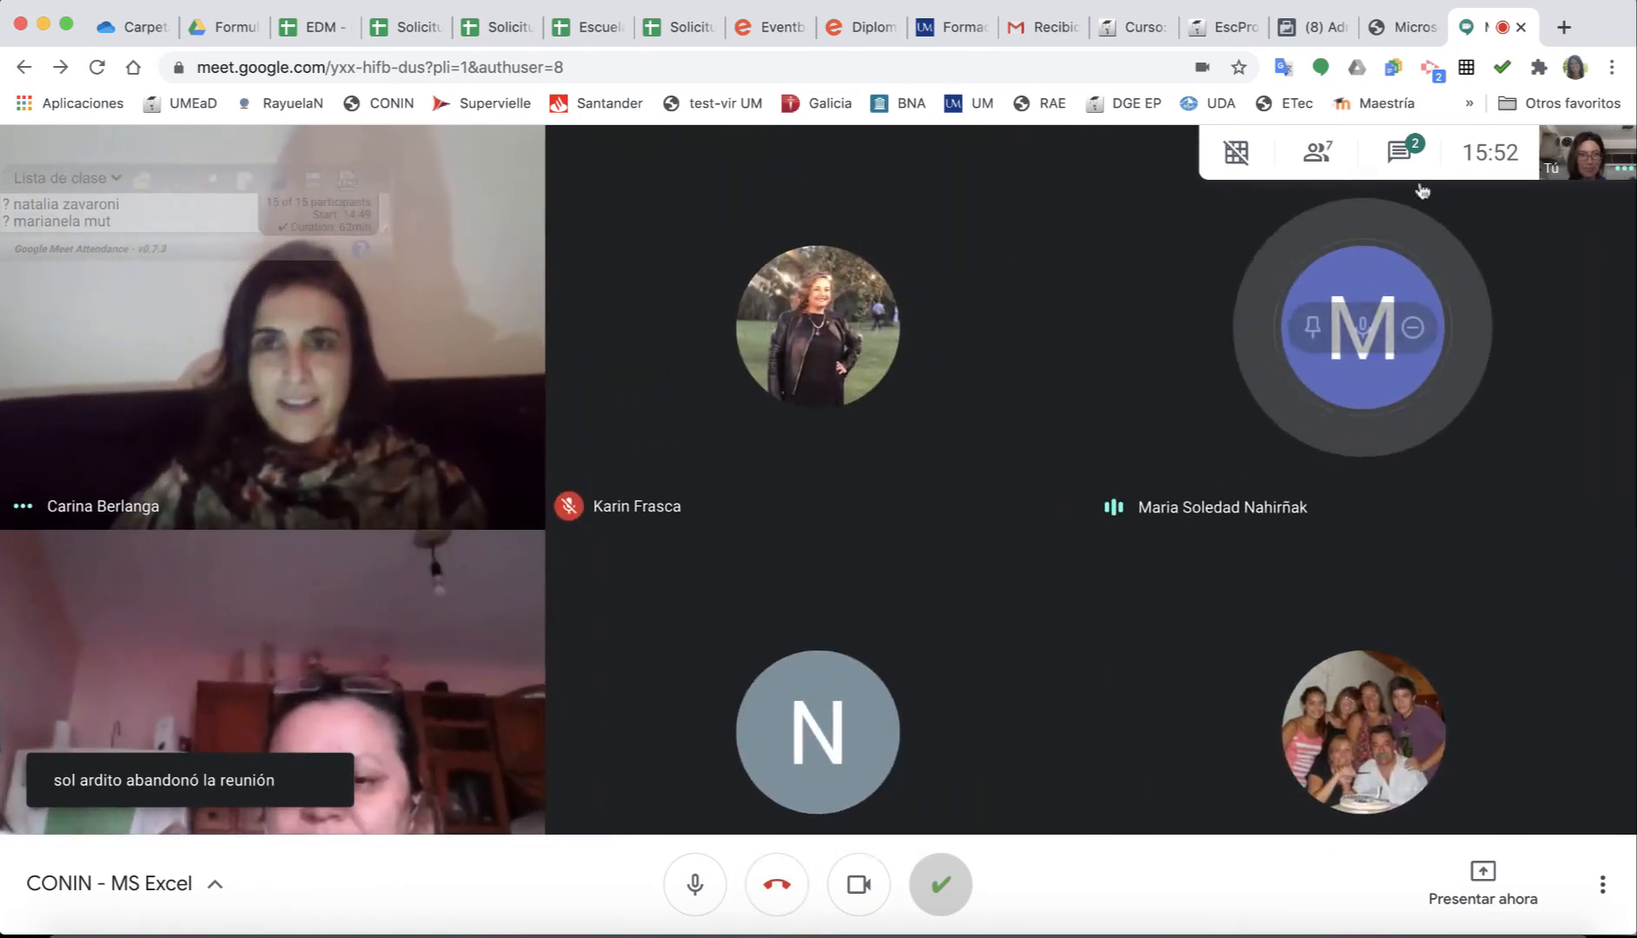
left_click(1399, 155)
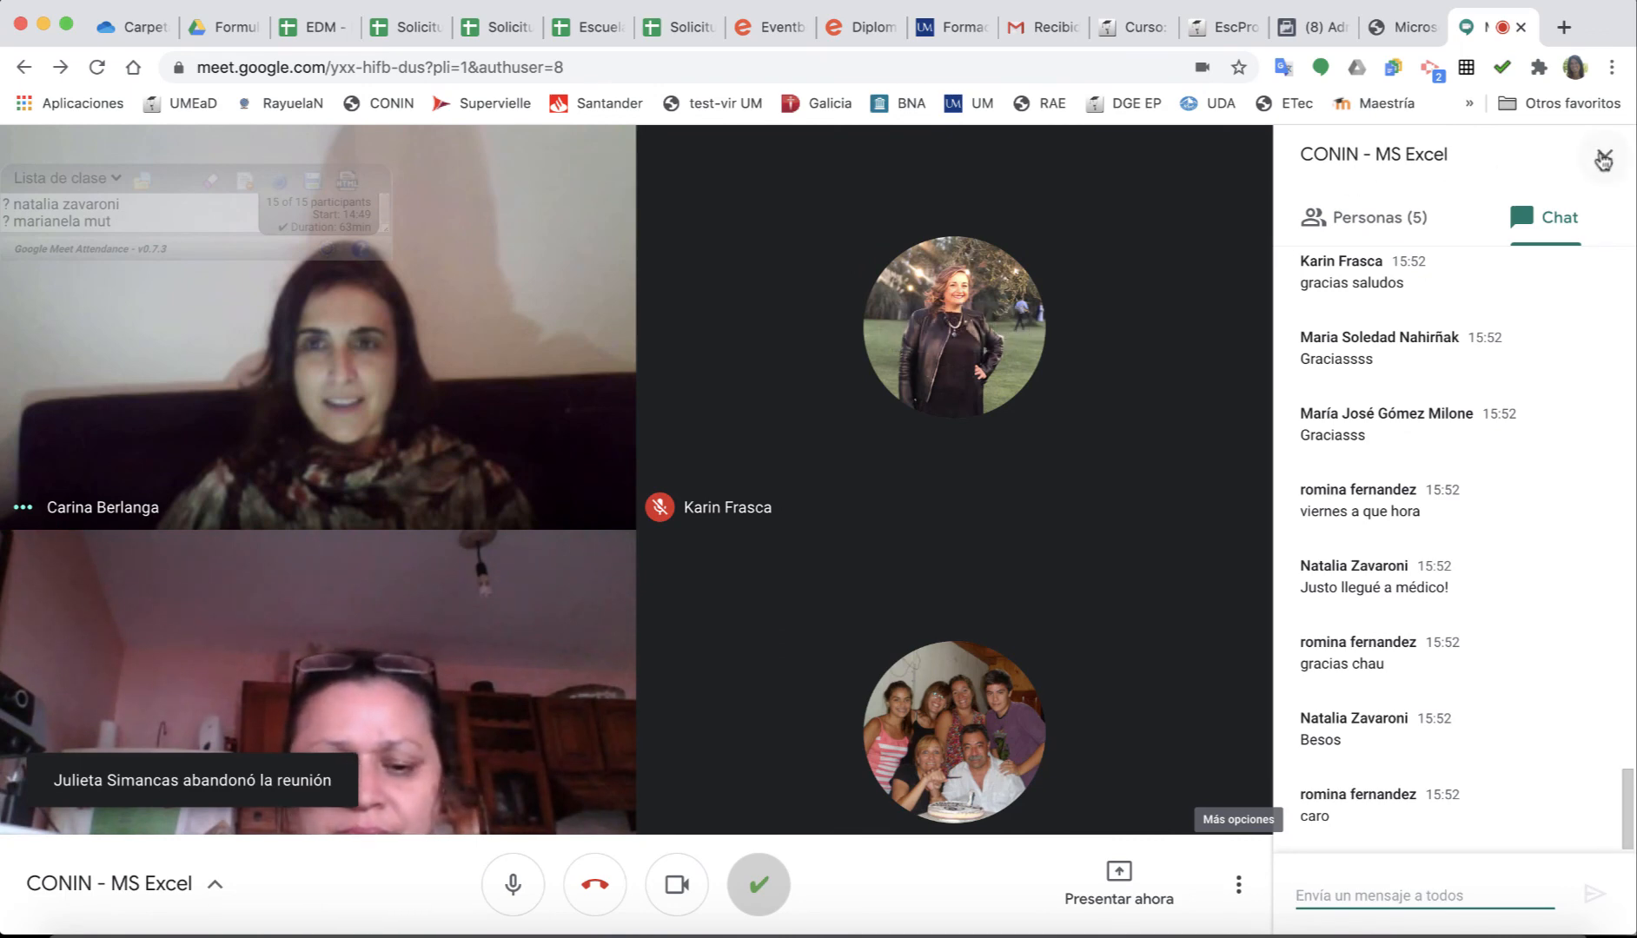
Close the chat, open the People list and remove the first muted participant.
left_click(1604, 157)
left_click(1317, 152)
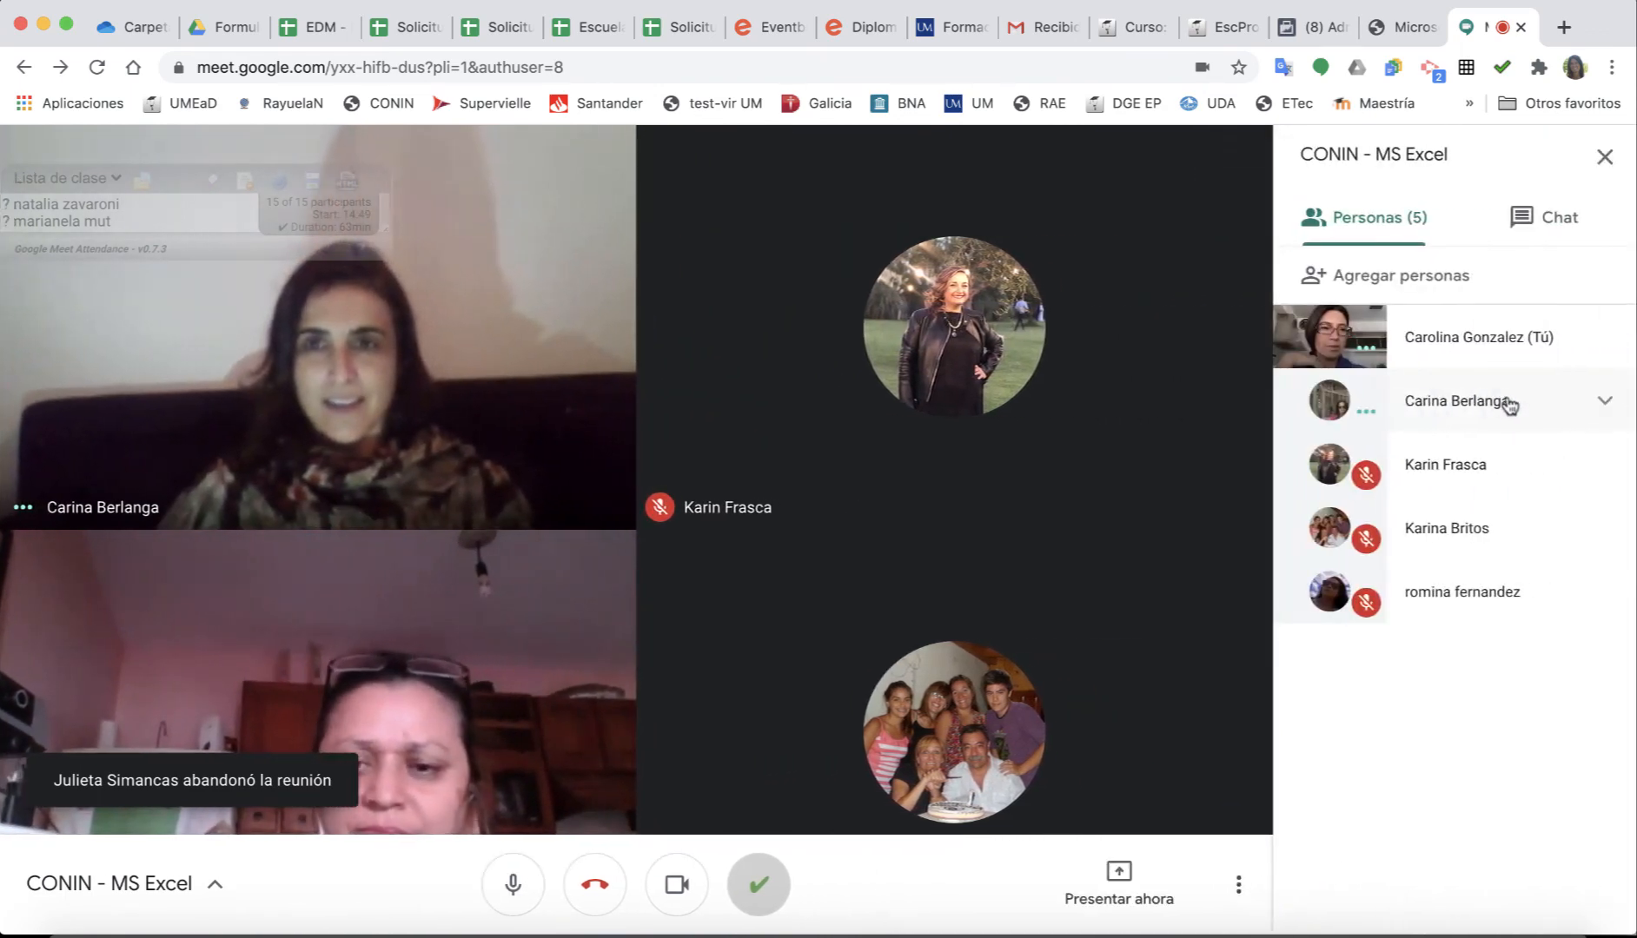
left_click(1604, 466)
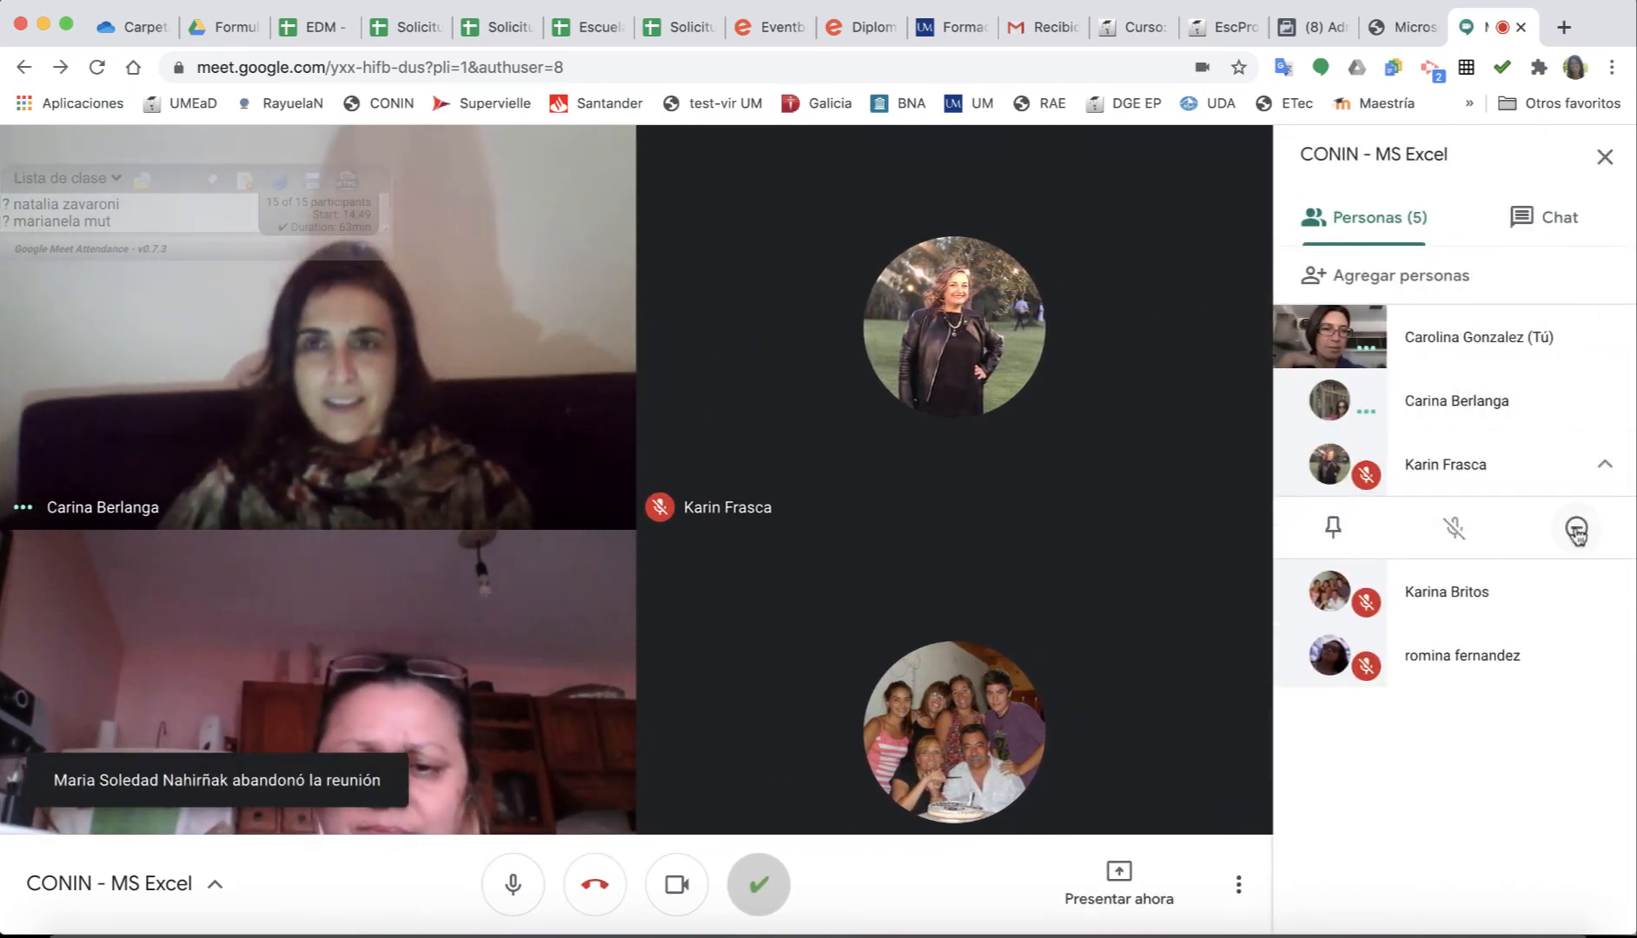
left_click(1576, 527)
left_click(946, 577)
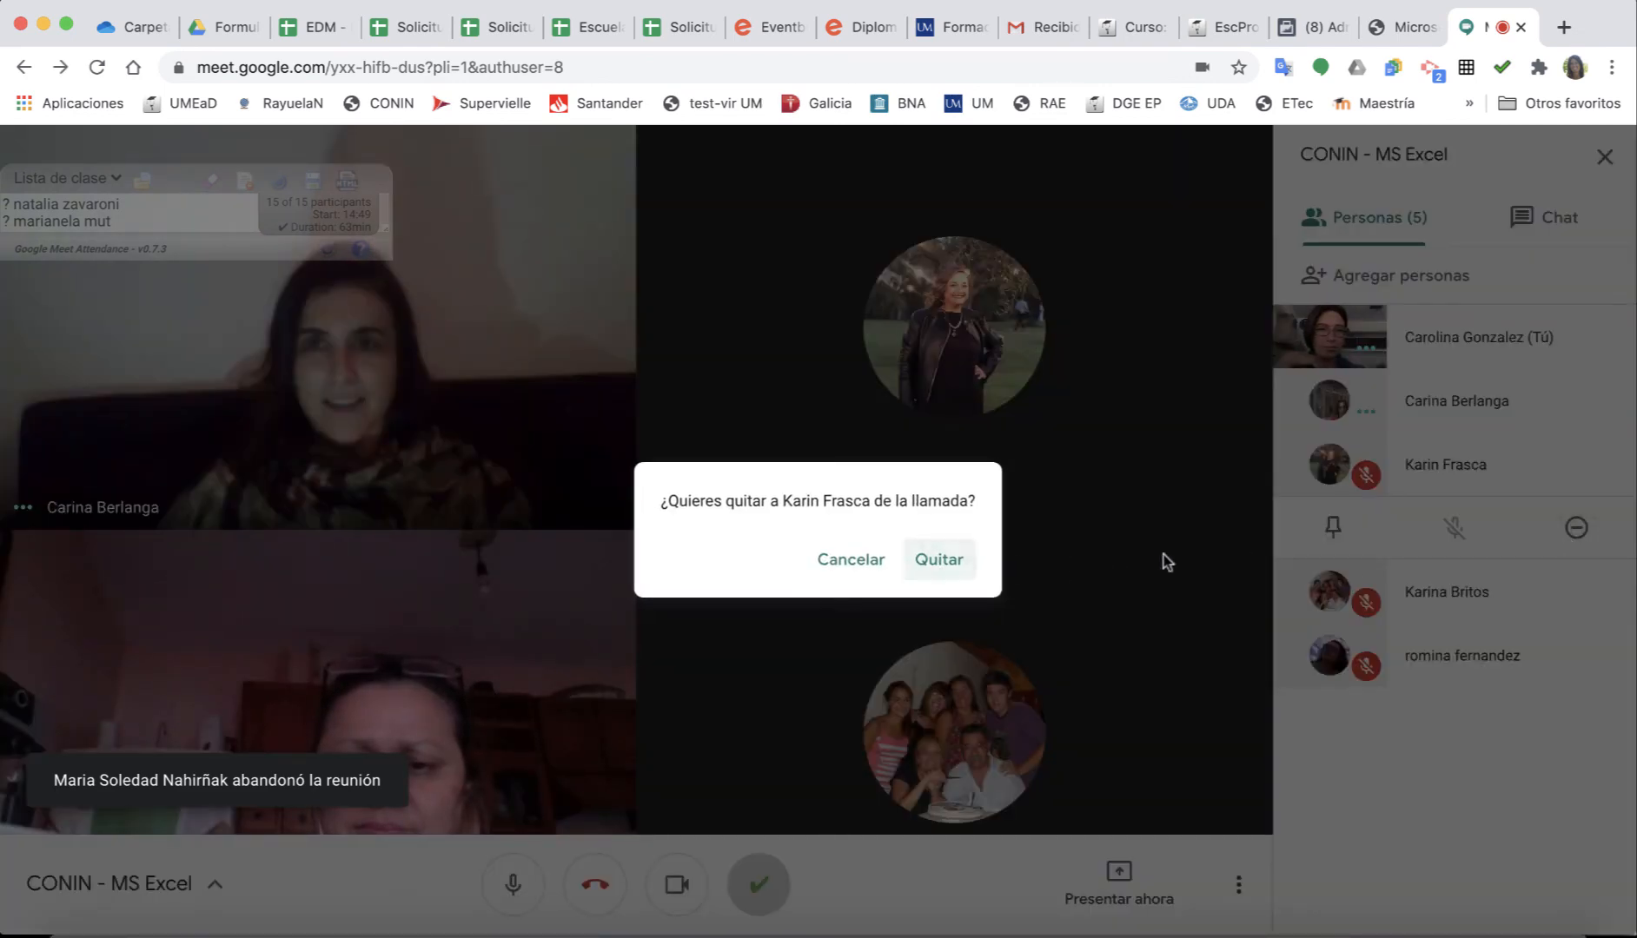
Remove the second muted participant, then leave the meeting.
left_click(1599, 531)
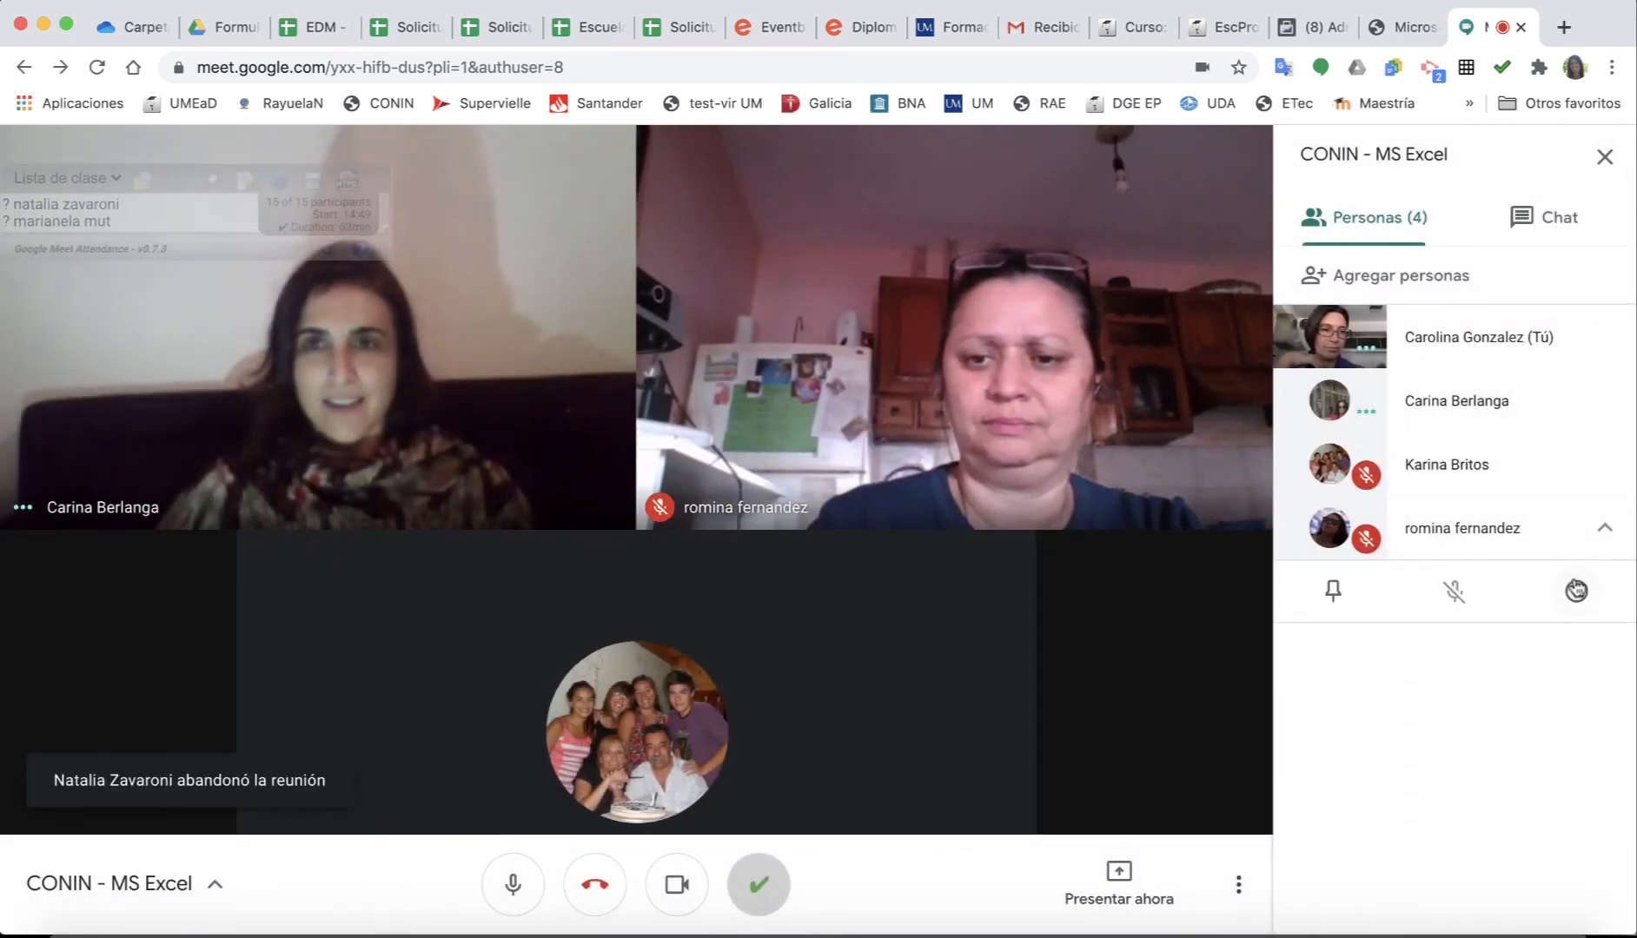
left_click(1576, 591)
left_click(936, 580)
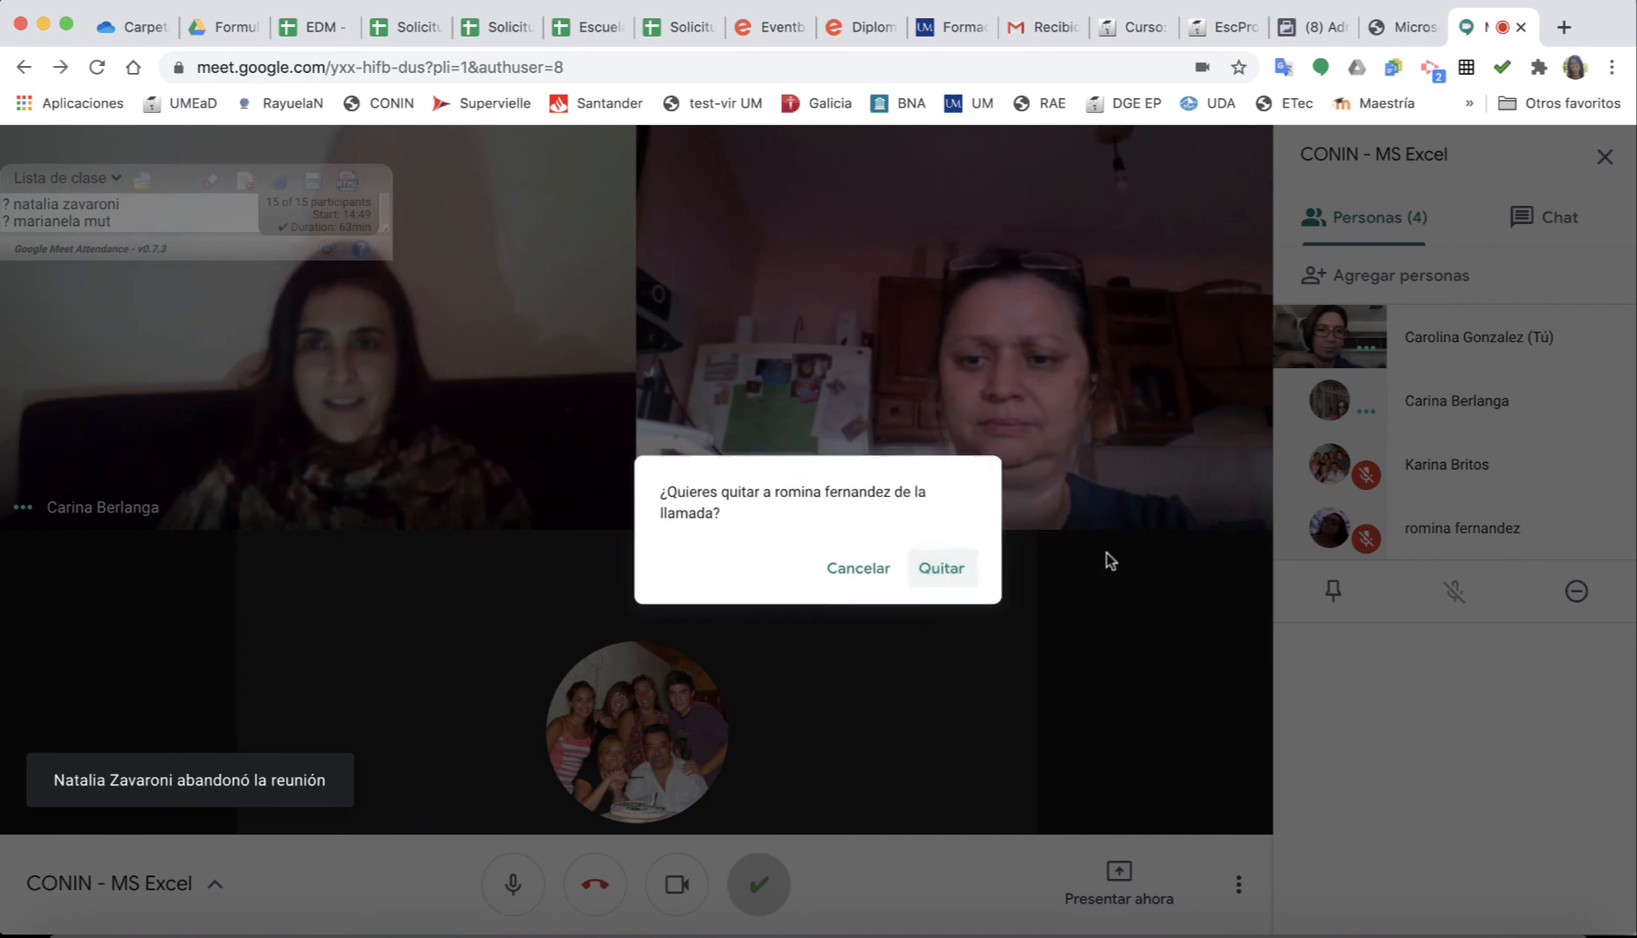
left_click(594, 886)
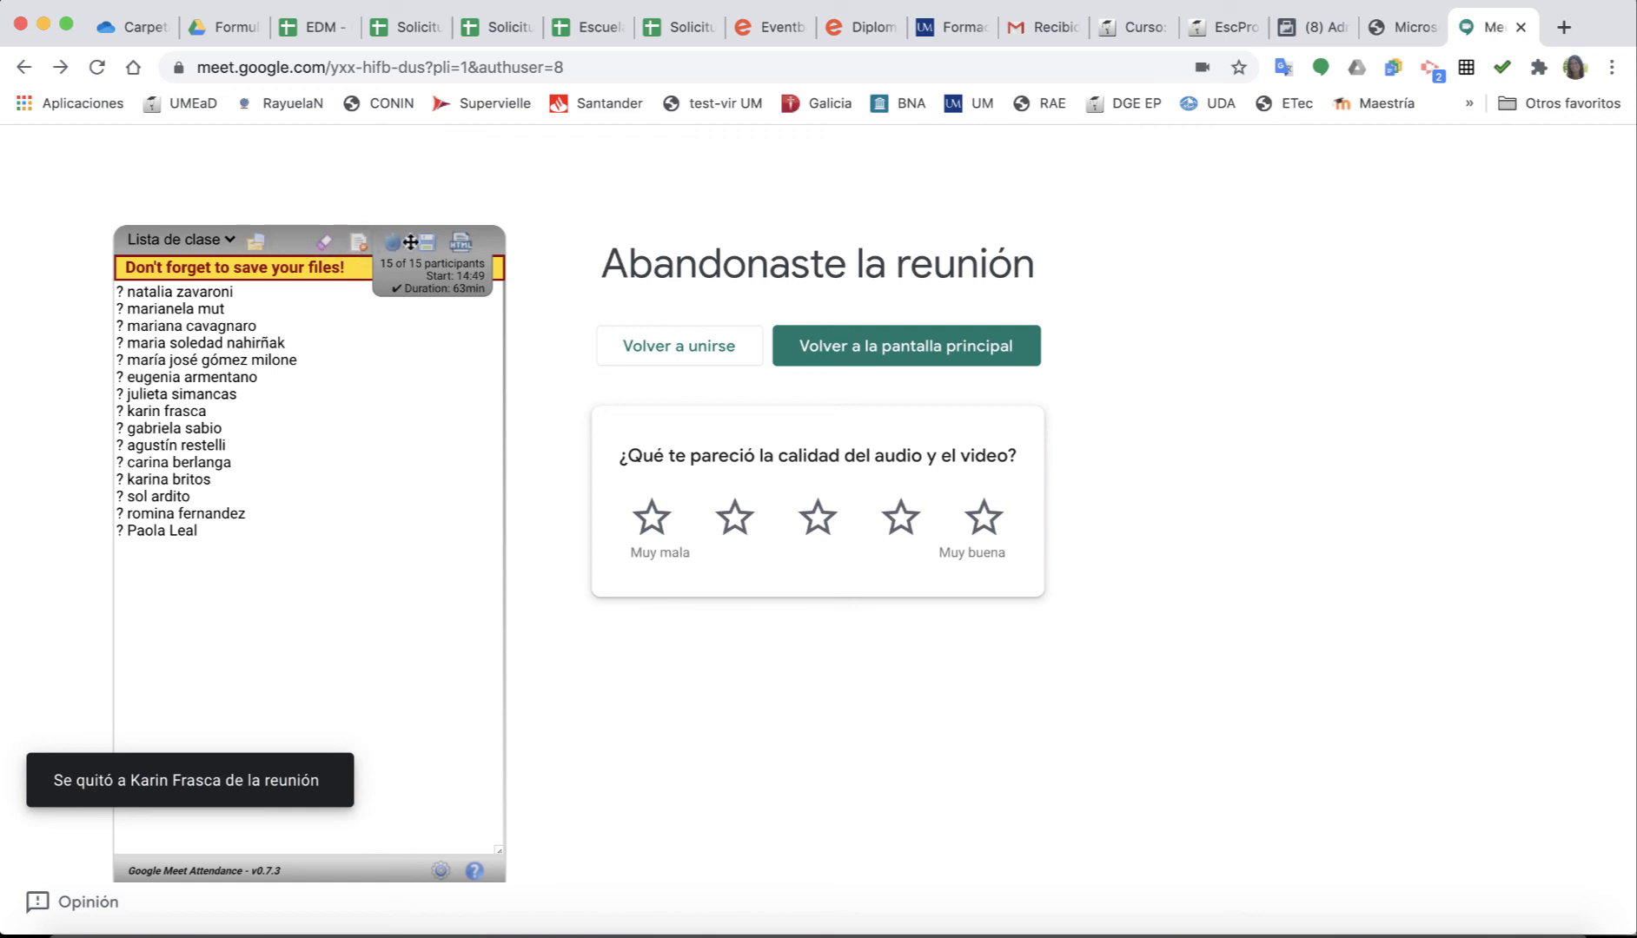
Export the attendance list as CSV, targeting the CarolaPro folder and its CONIN subfolder.
left_click(436, 240)
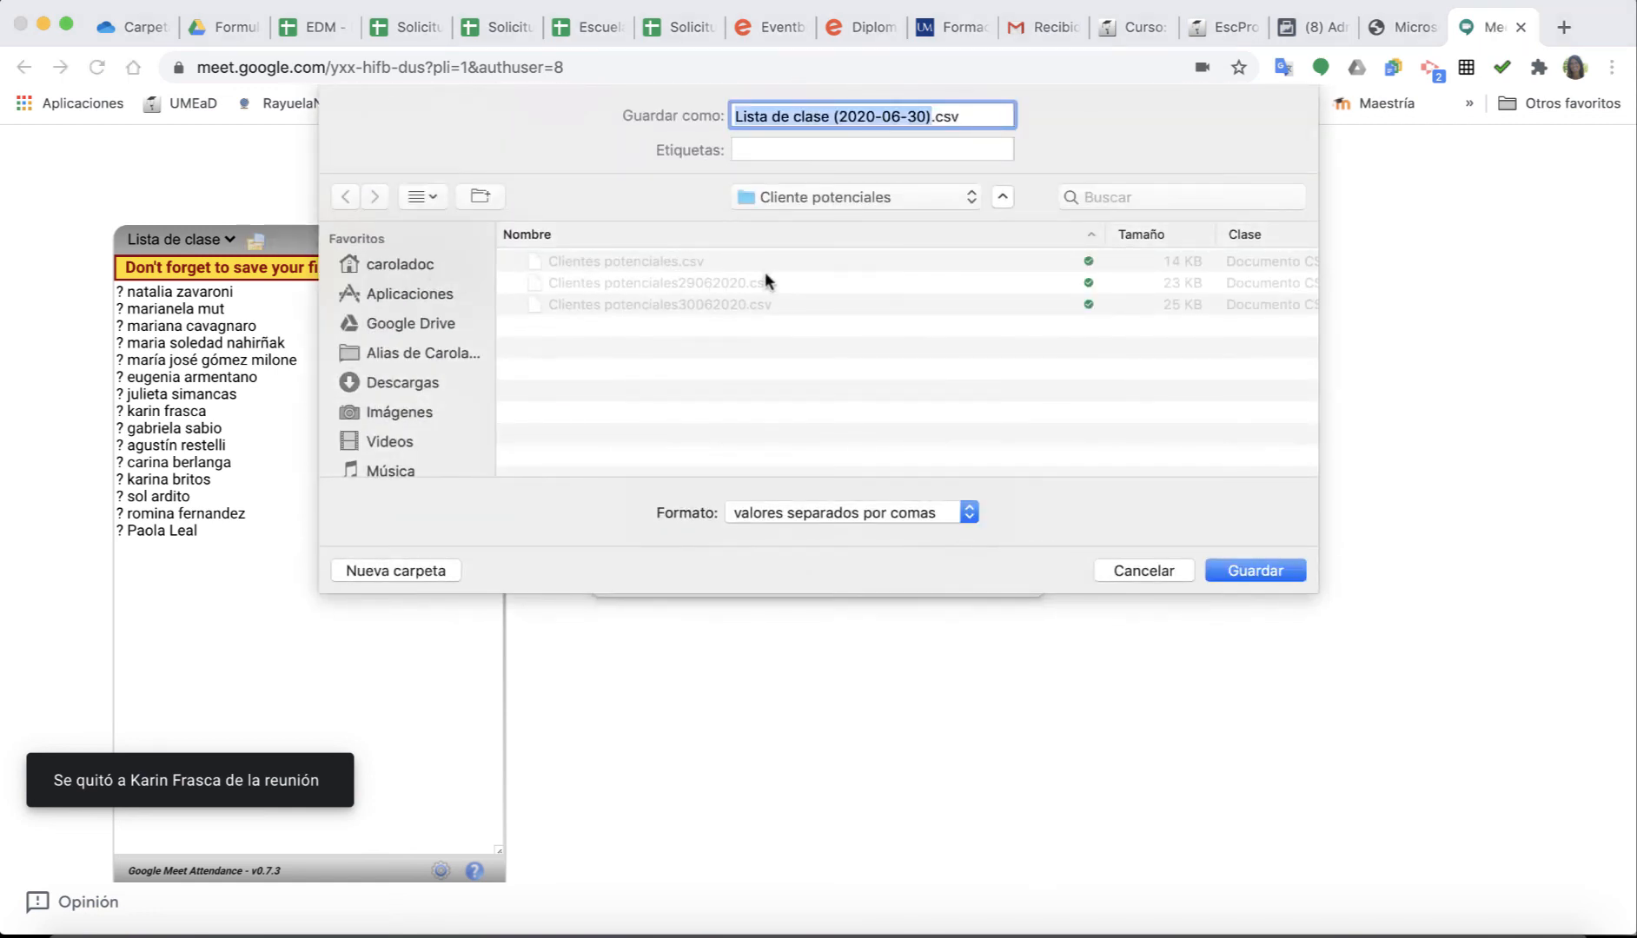
left_click(802, 203)
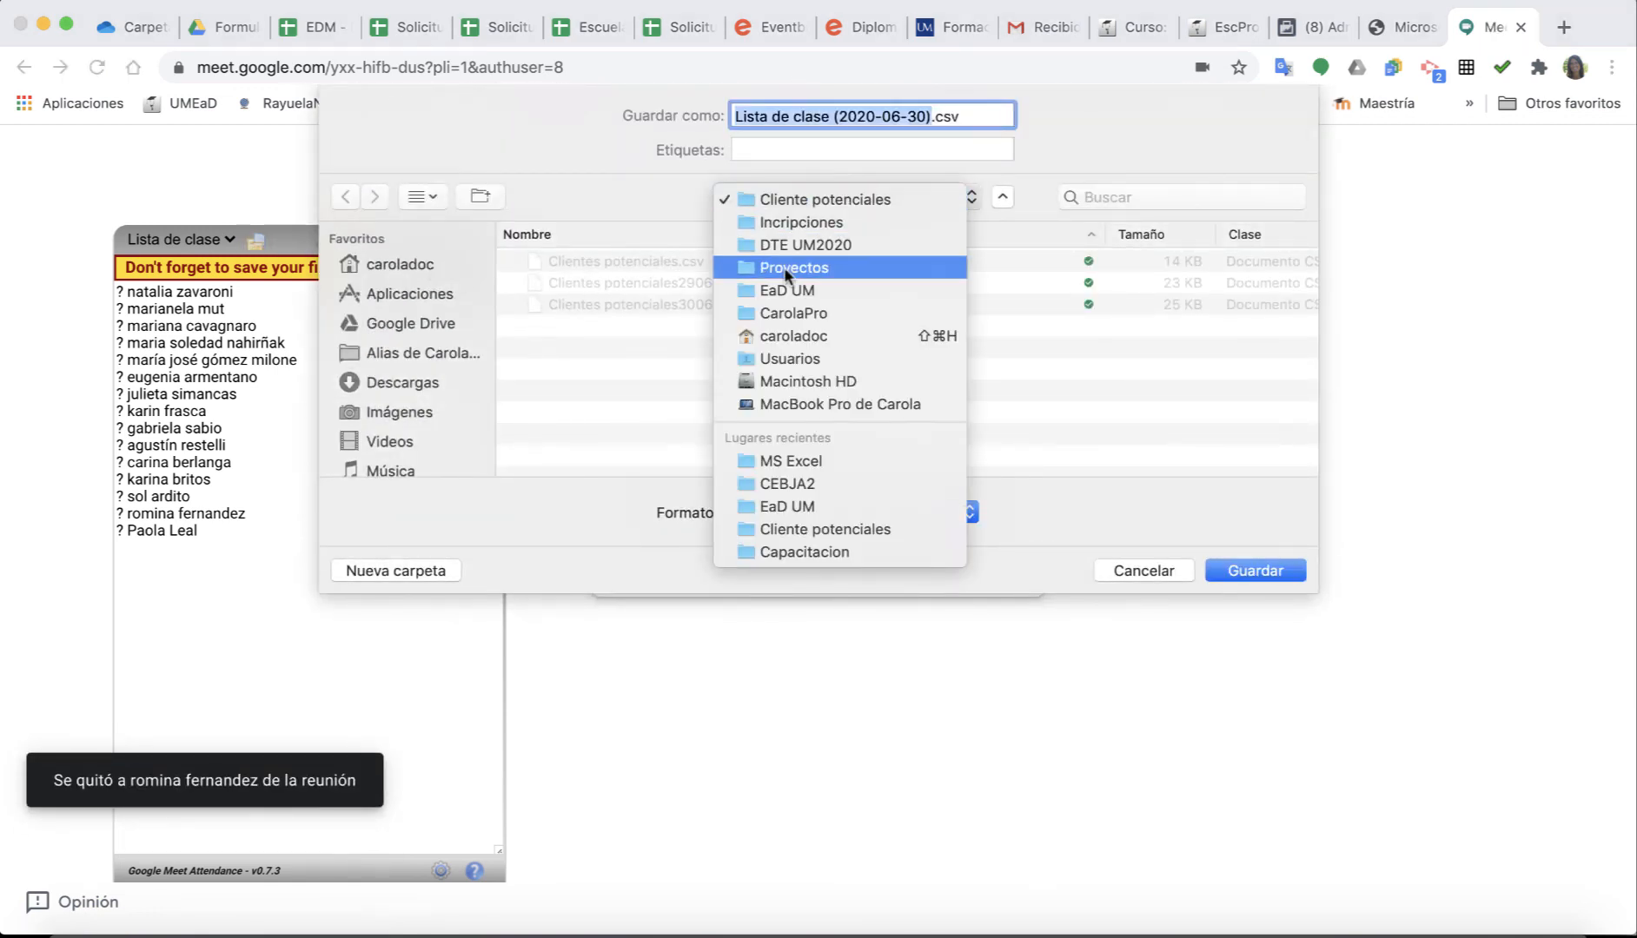
left_click(780, 290)
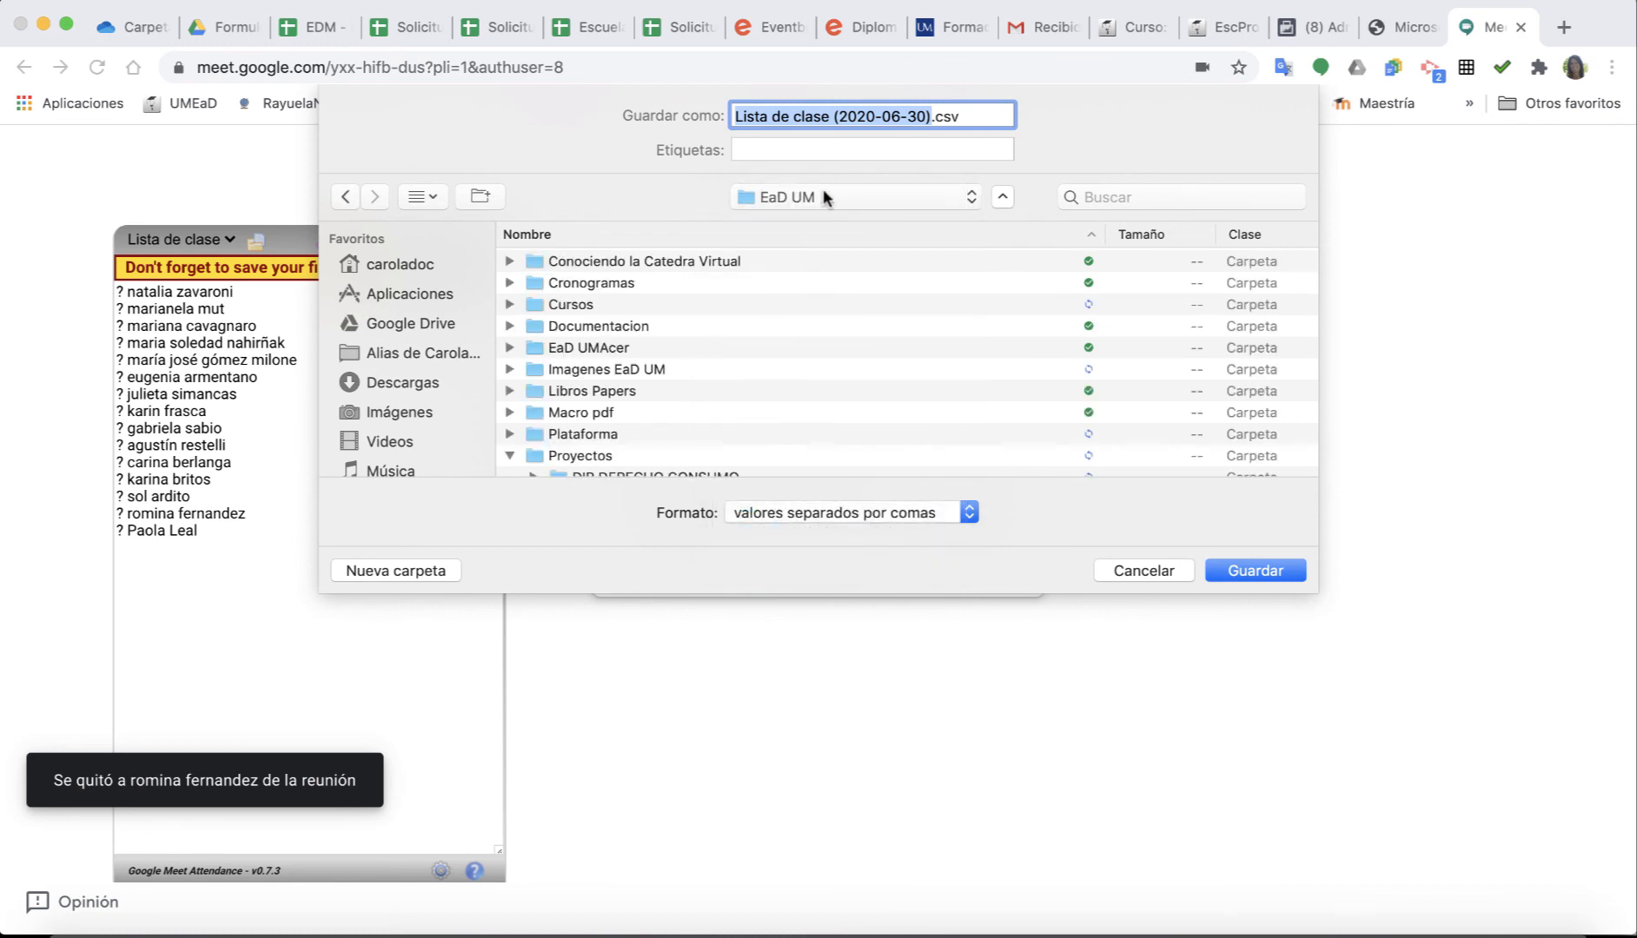
left_click(822, 197)
left_click(787, 223)
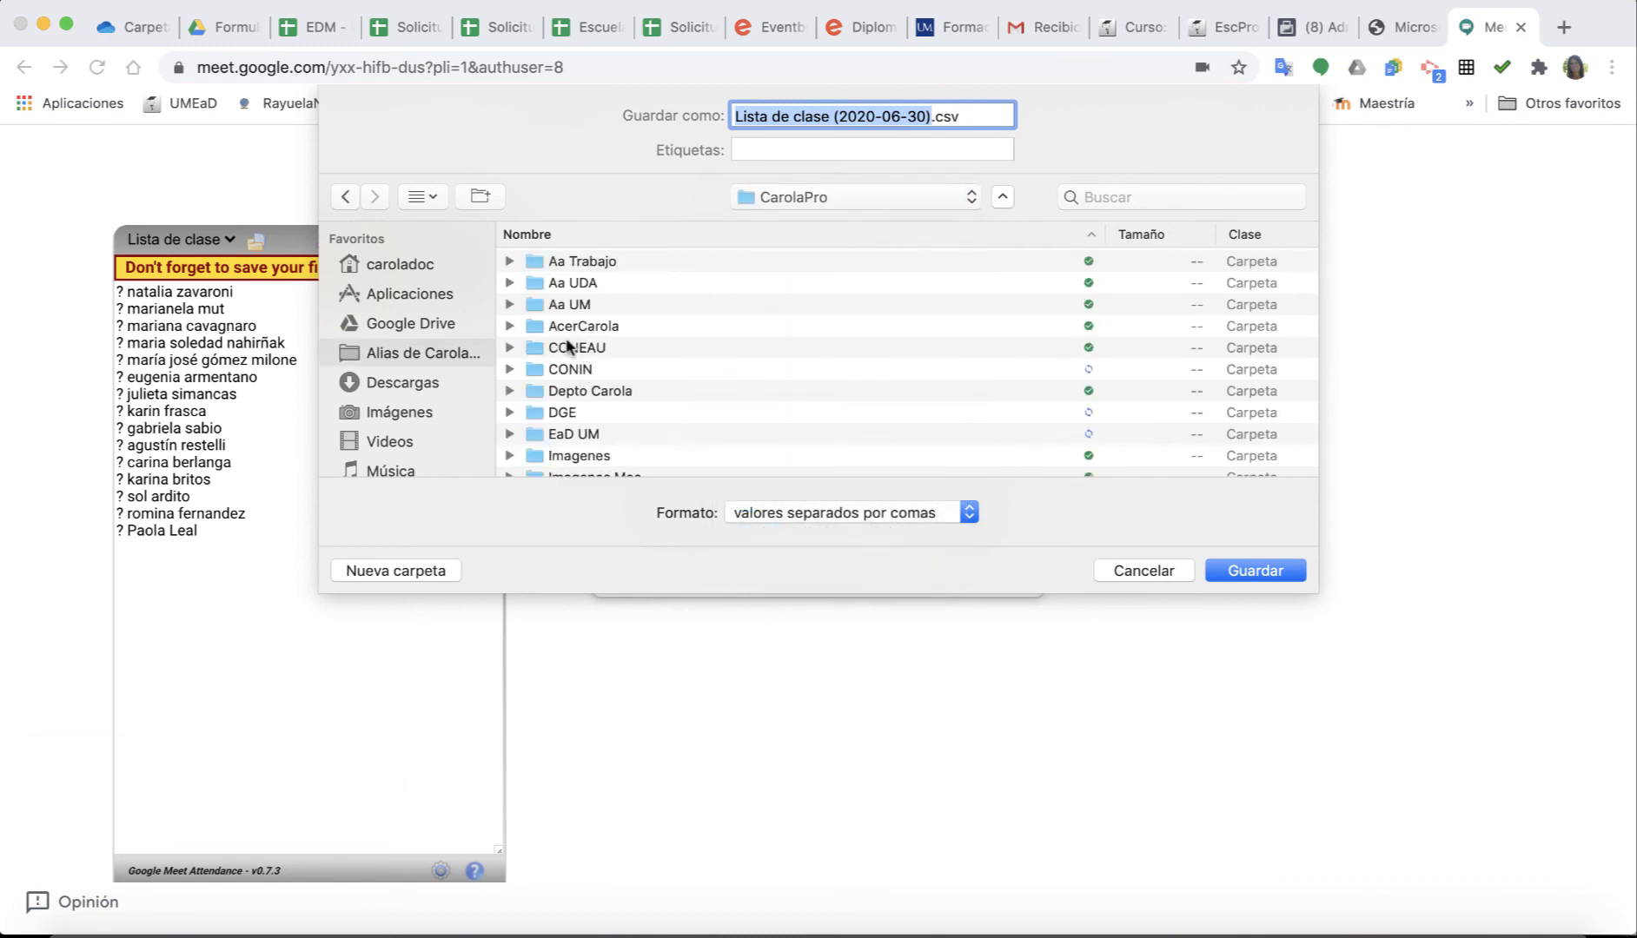
double_click(568, 370)
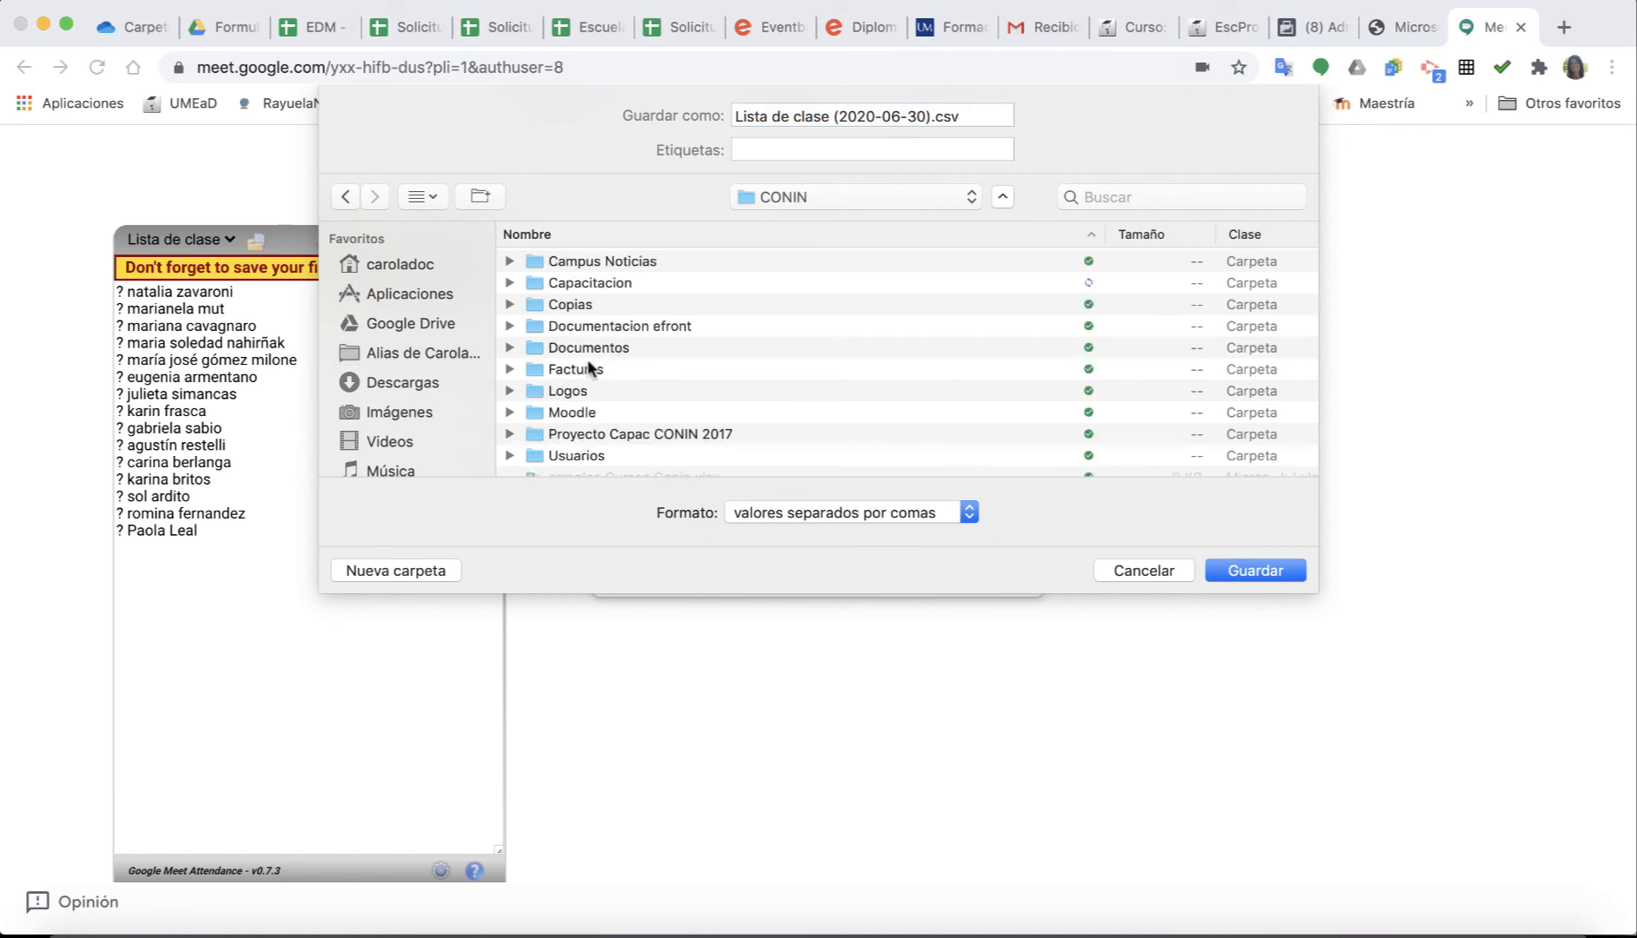
Save the file as clase (2020-06-30).csv in Capacitacion > Cursos > MS Excel.
scroll(589, 368, "down", 3)
scroll(566, 388, "up", 3)
double_click(567, 285)
double_click(563, 307)
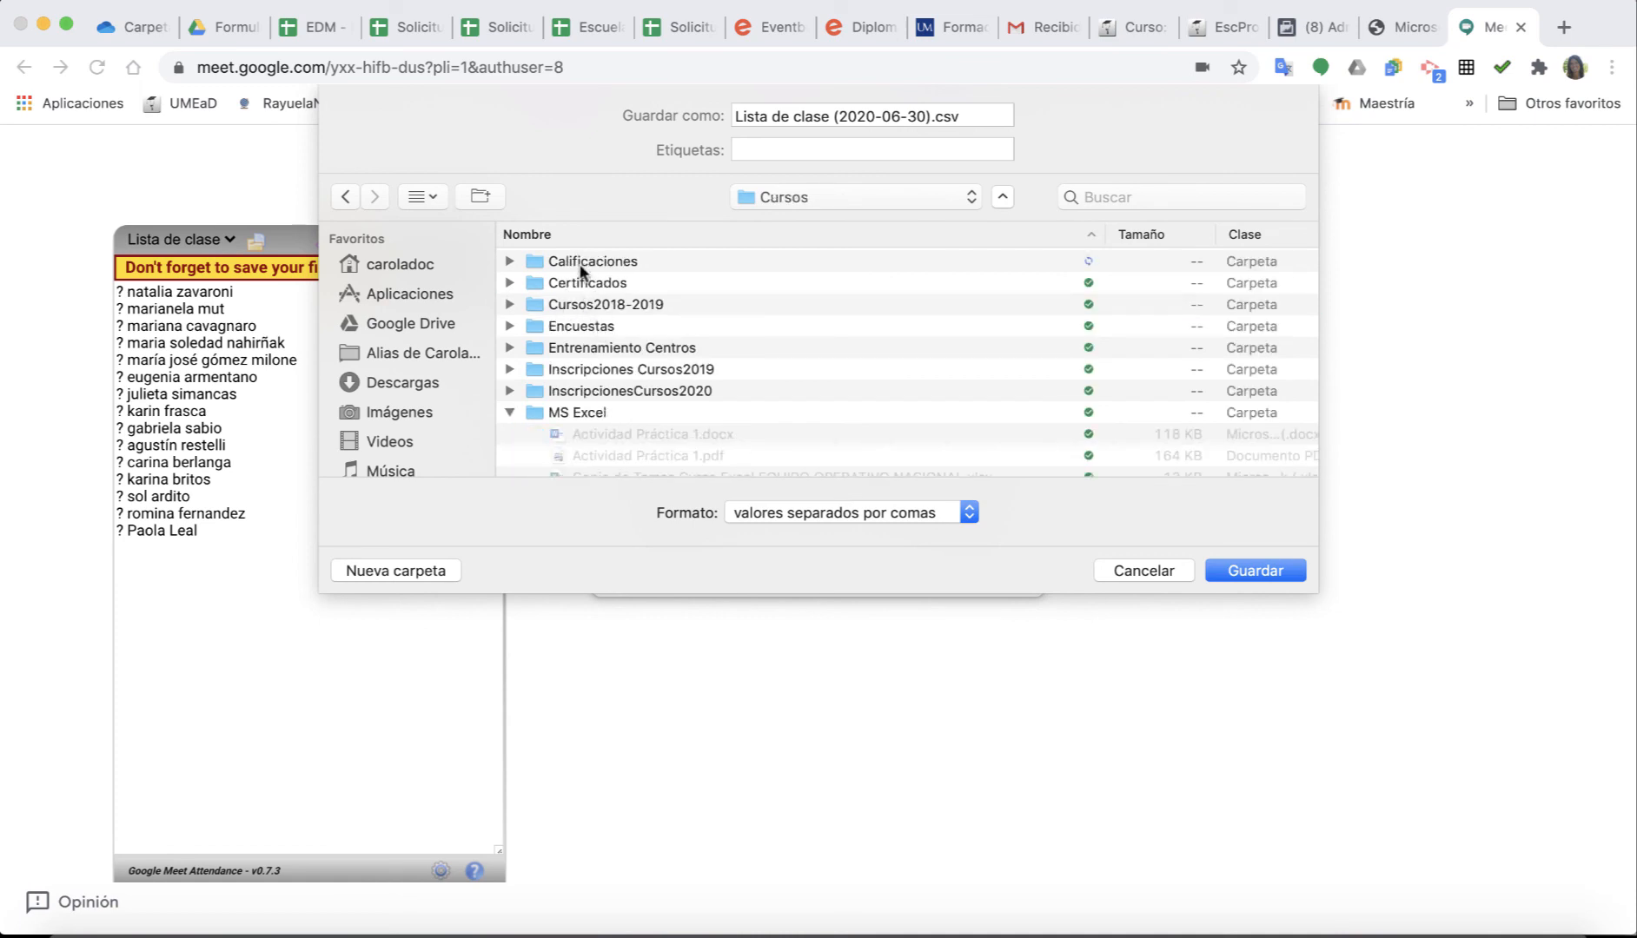
left_click(584, 260)
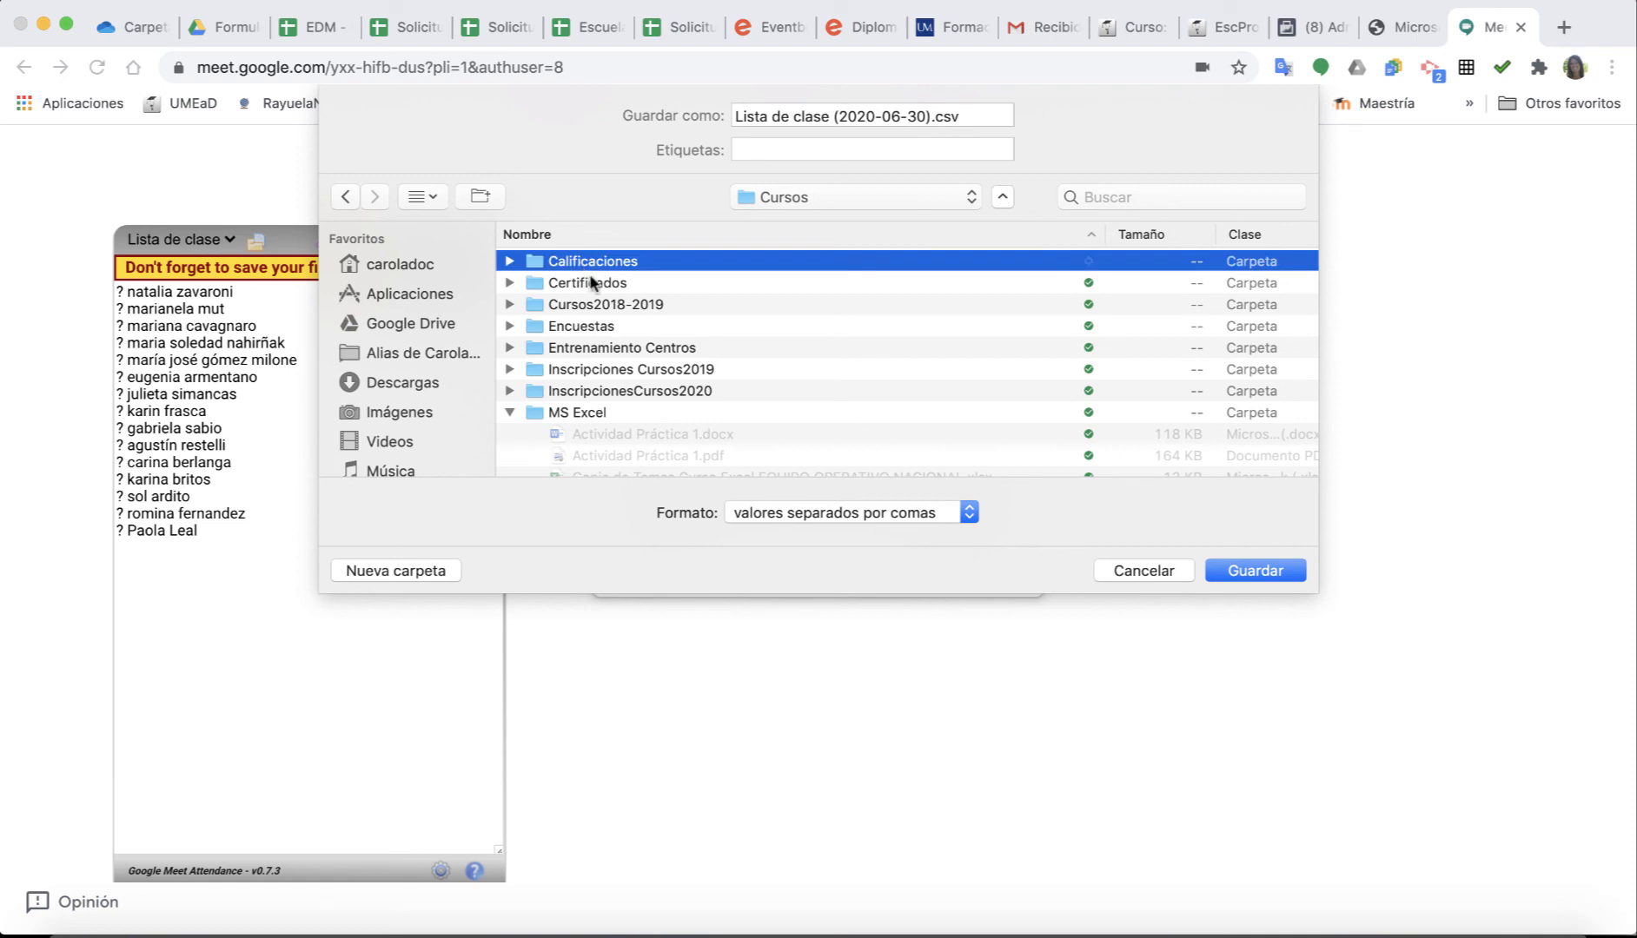
double_click(577, 413)
scroll(638, 345, "down", 3)
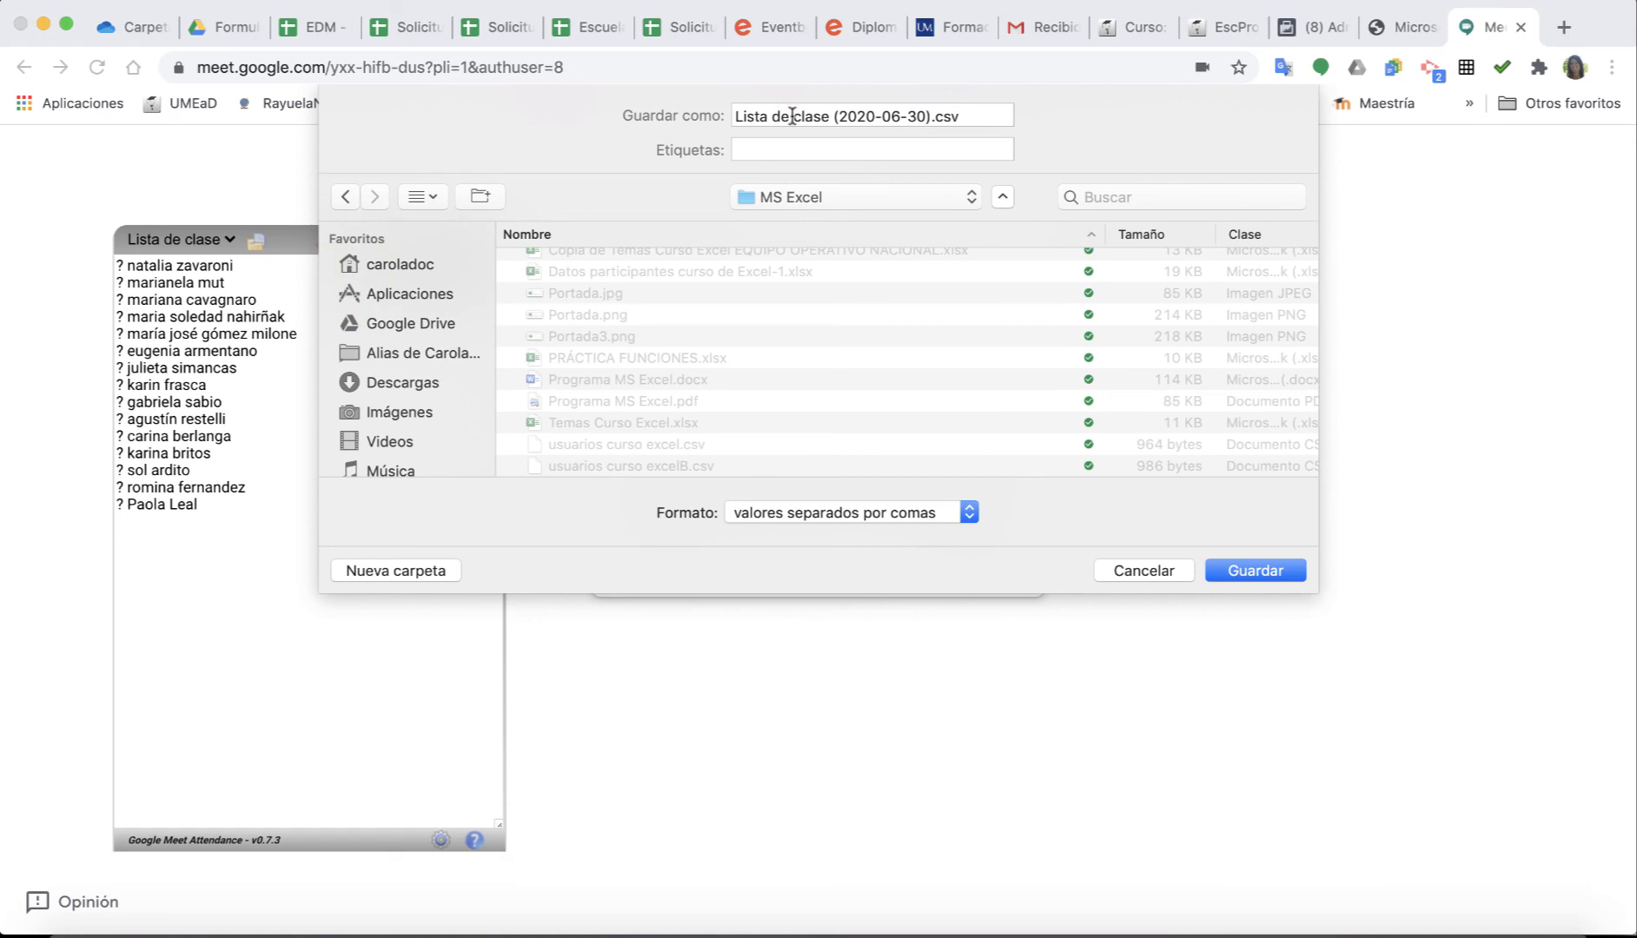
left_click_drag(792, 115, 709, 106)
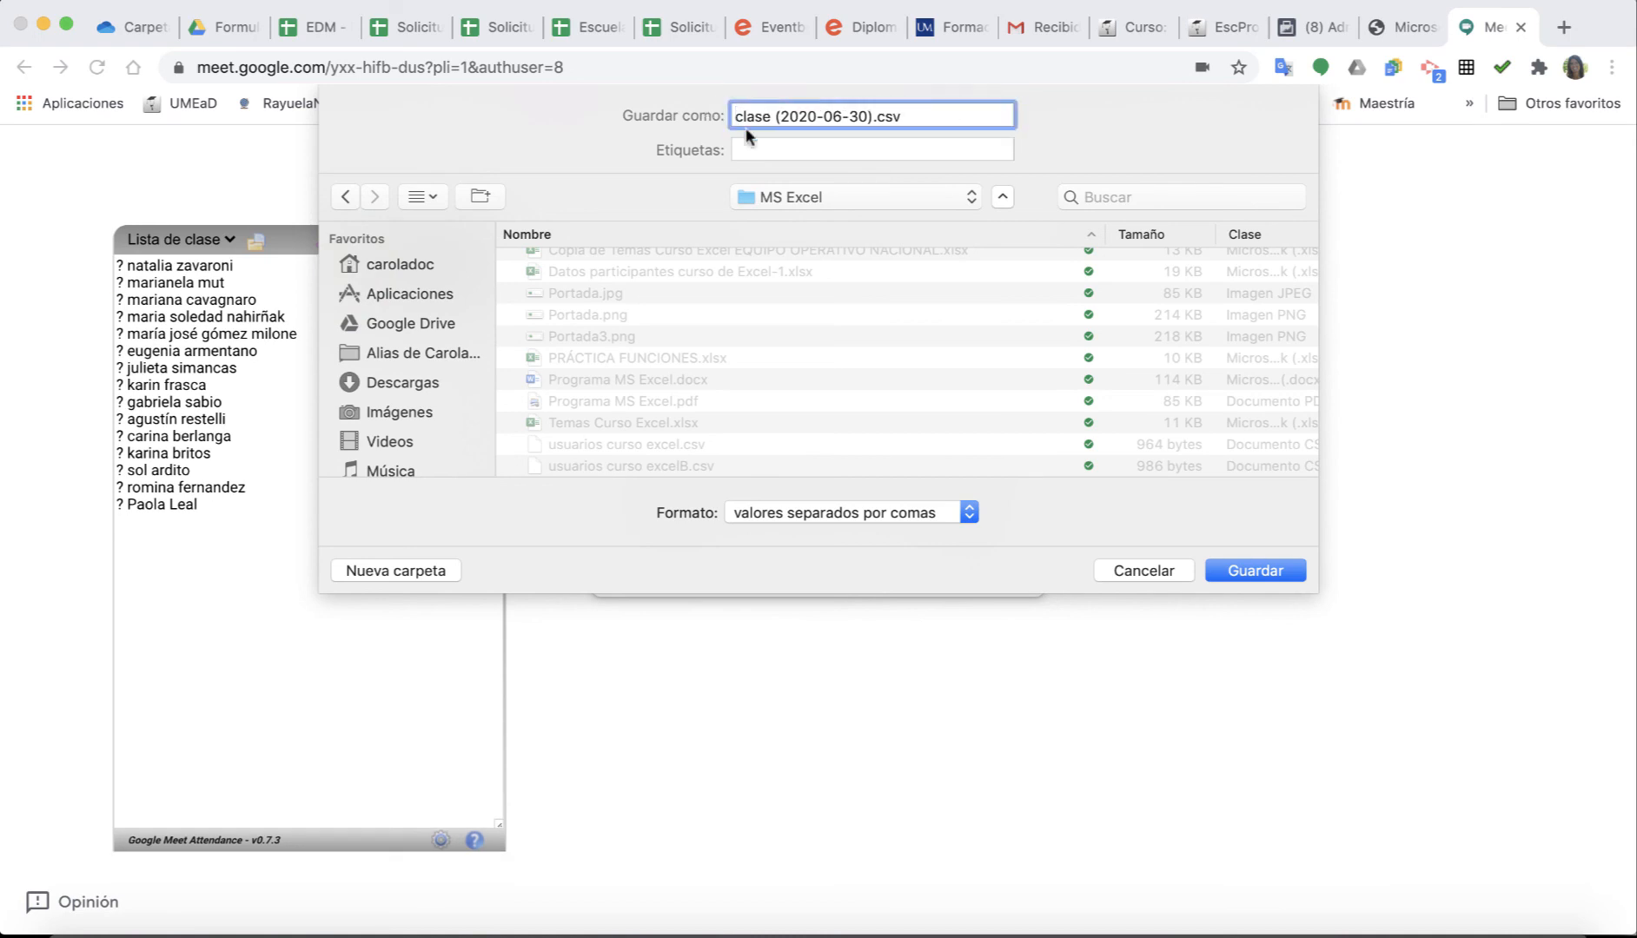
left_click(1255, 571)
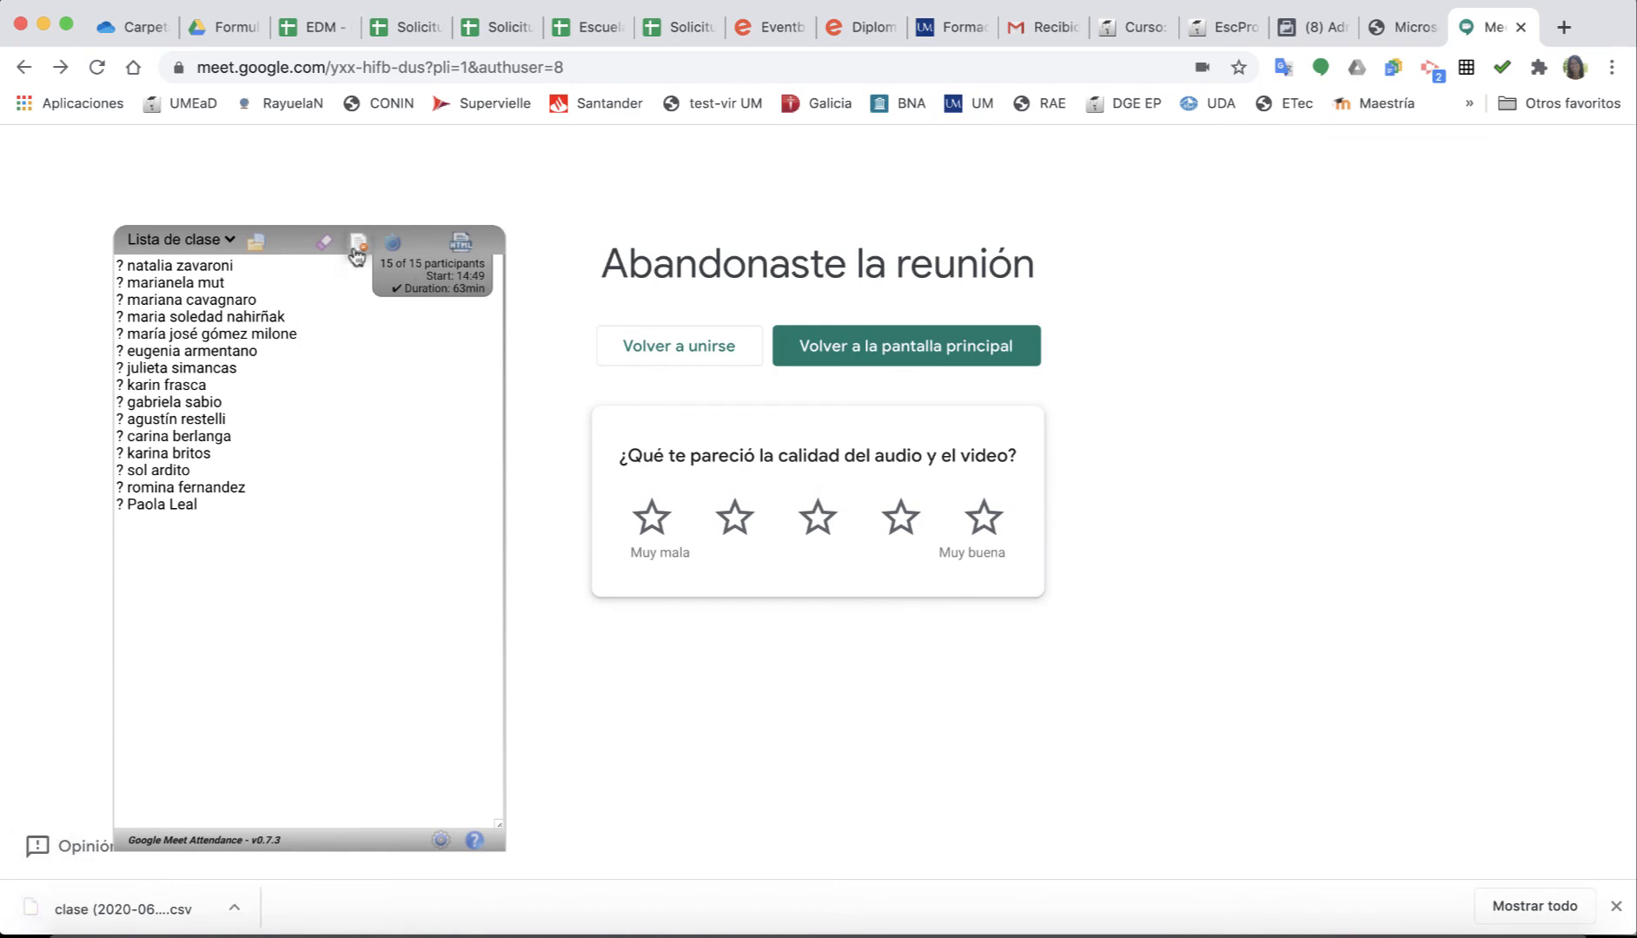
Clear all names from the attendance list and close the Google Meet tab.
left_click(357, 244)
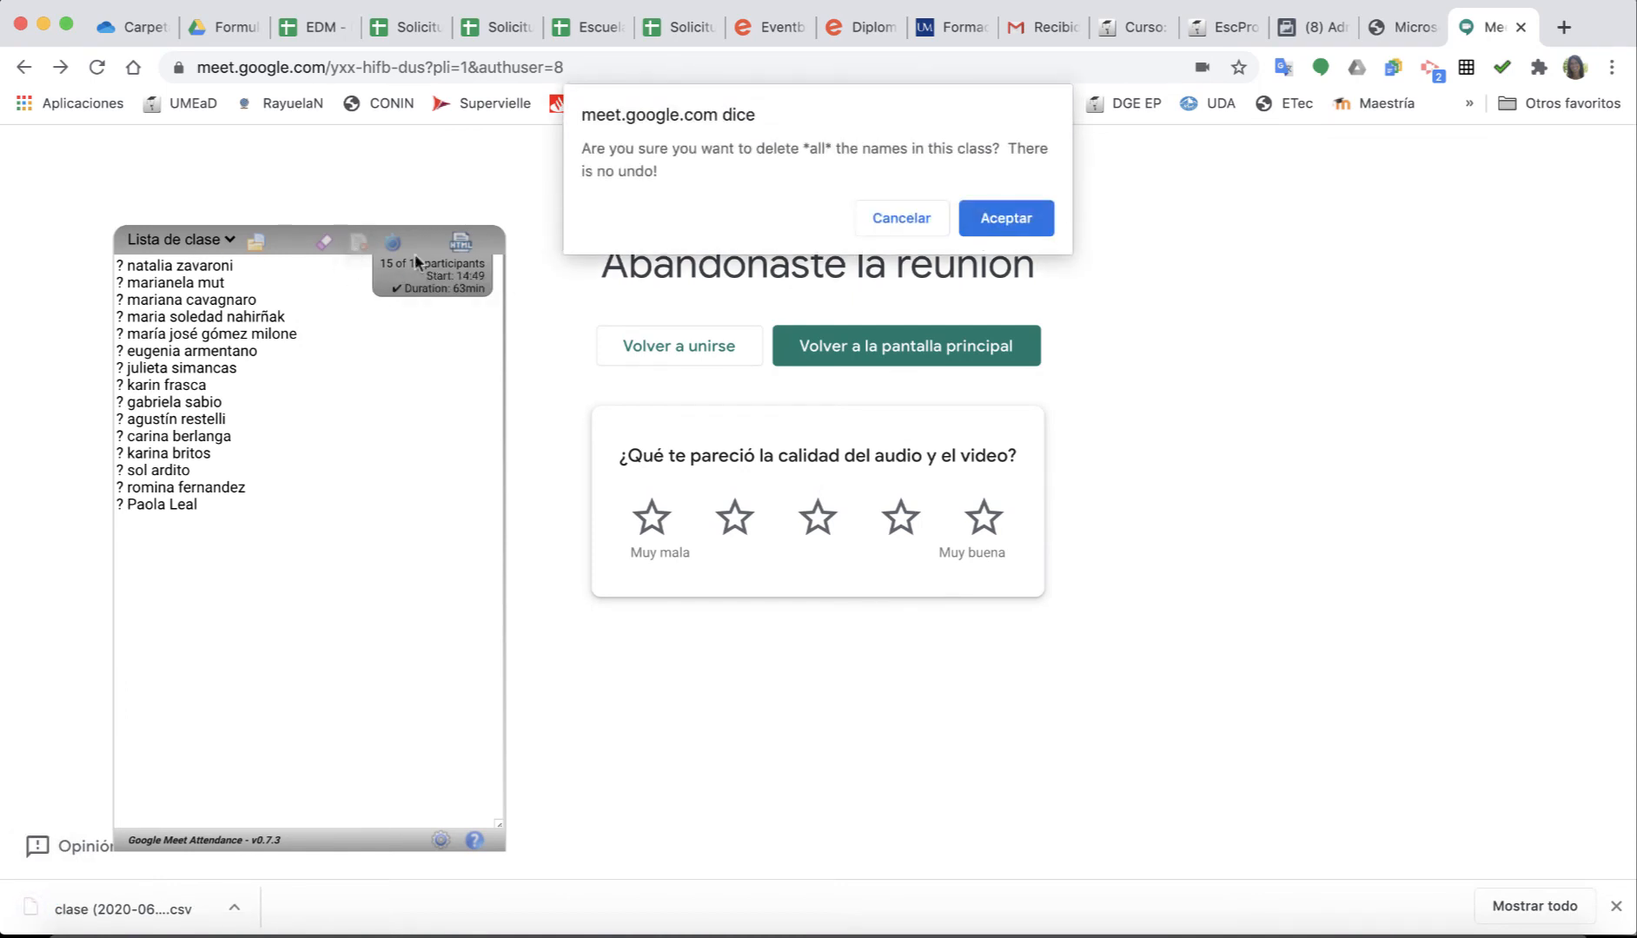
left_click(967, 233)
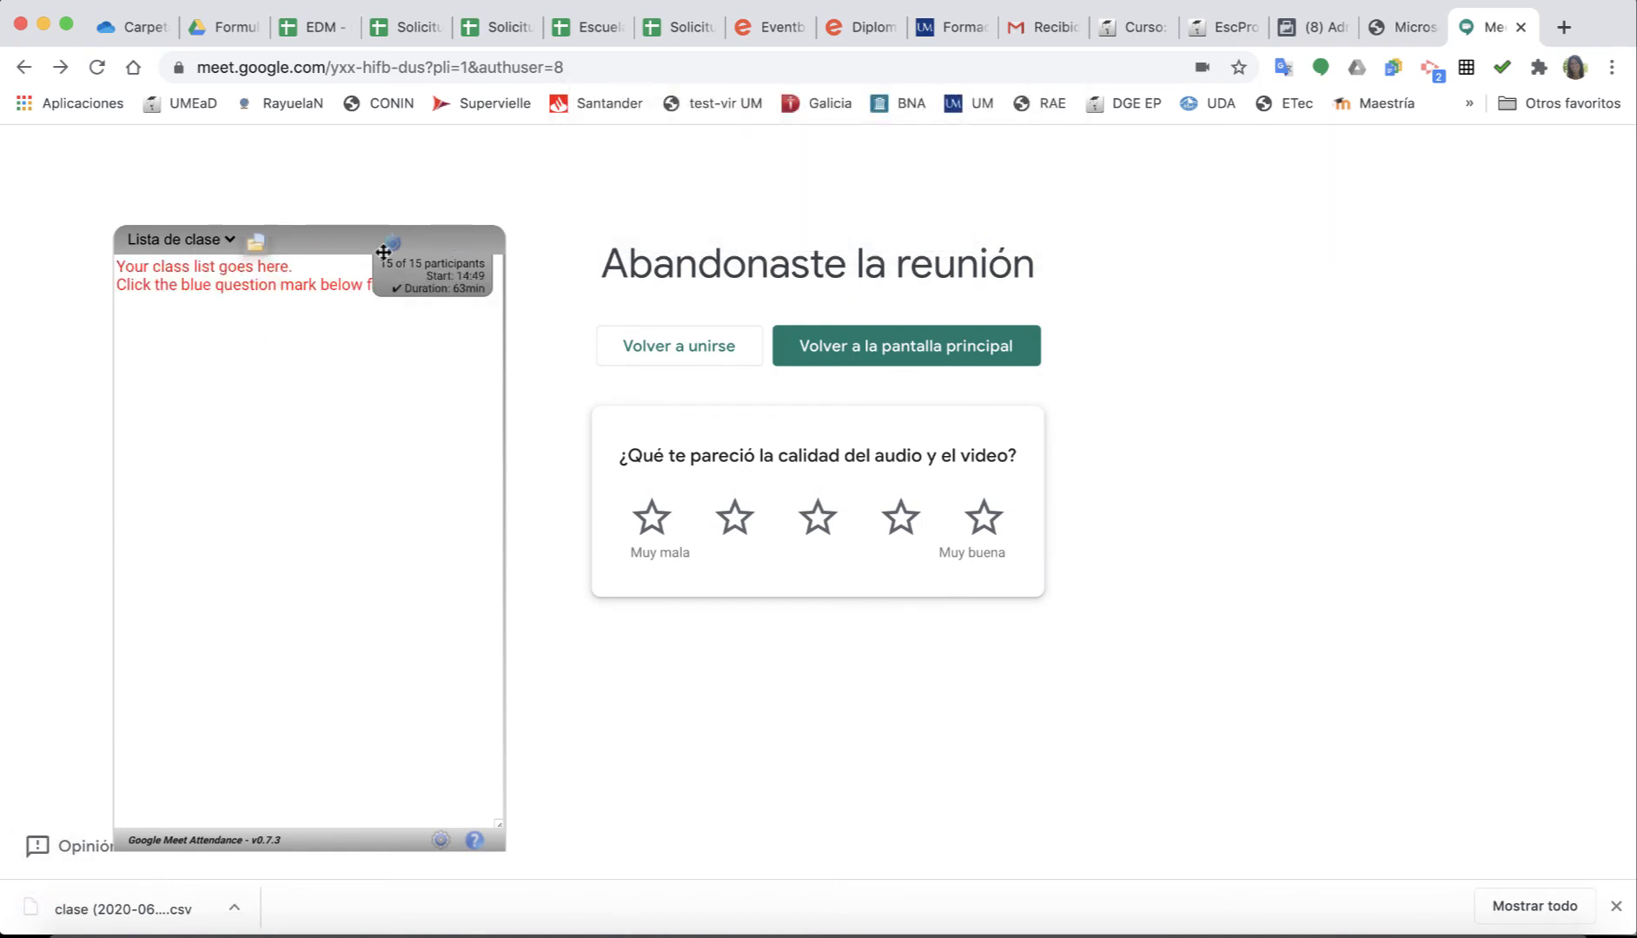
left_click(1520, 28)
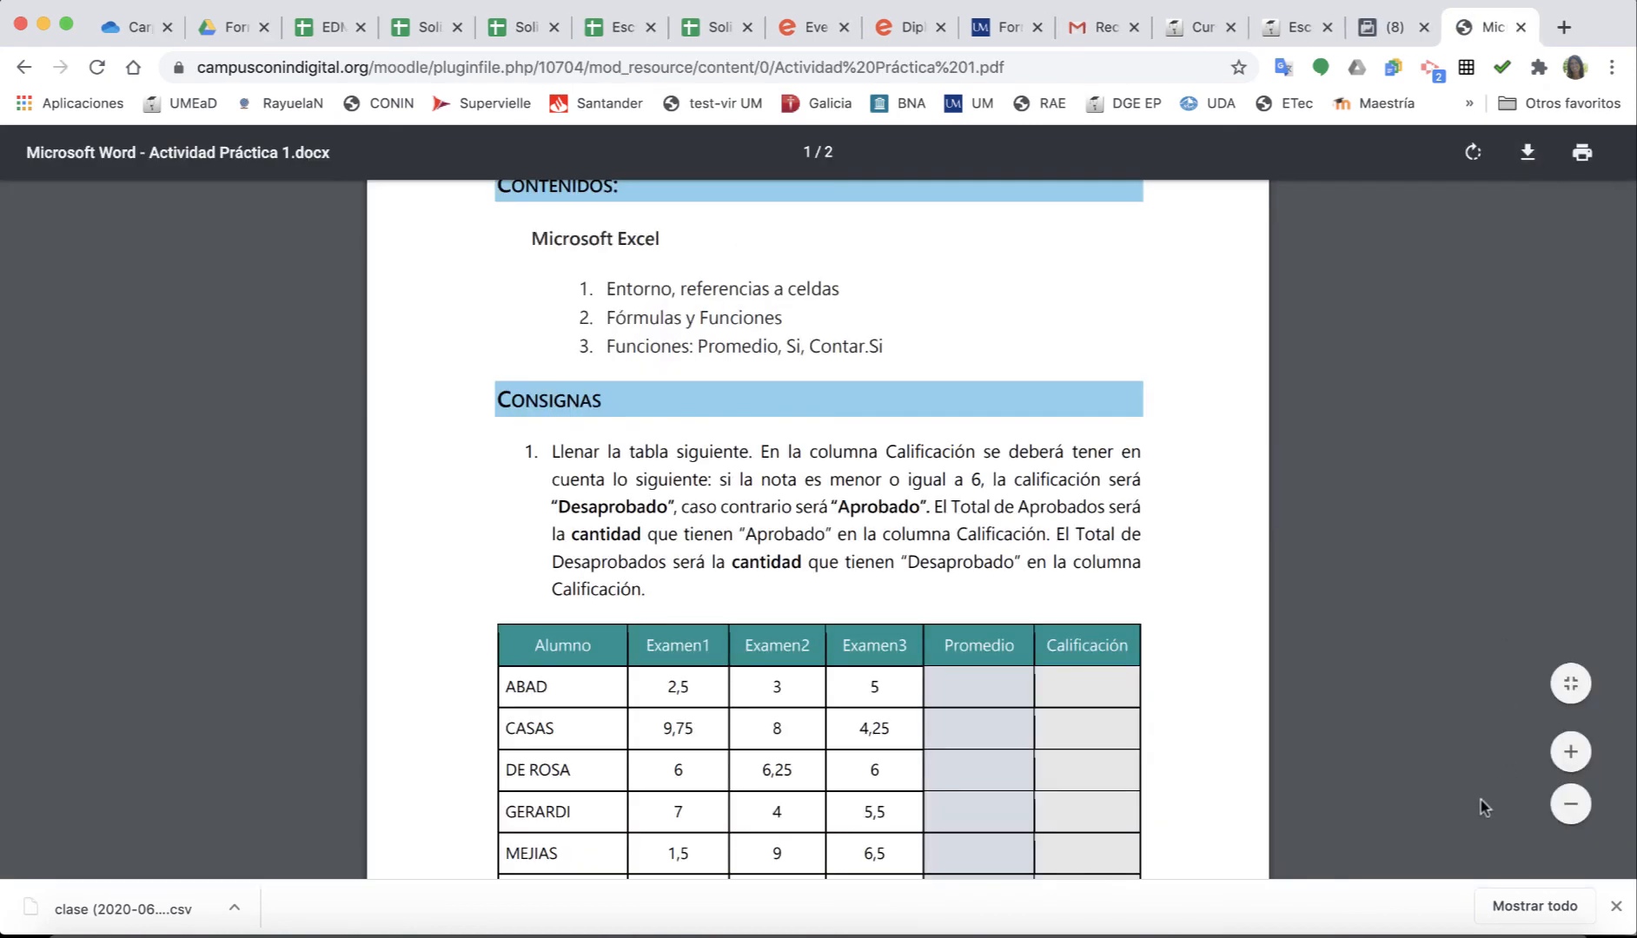
left_click(982, 7)
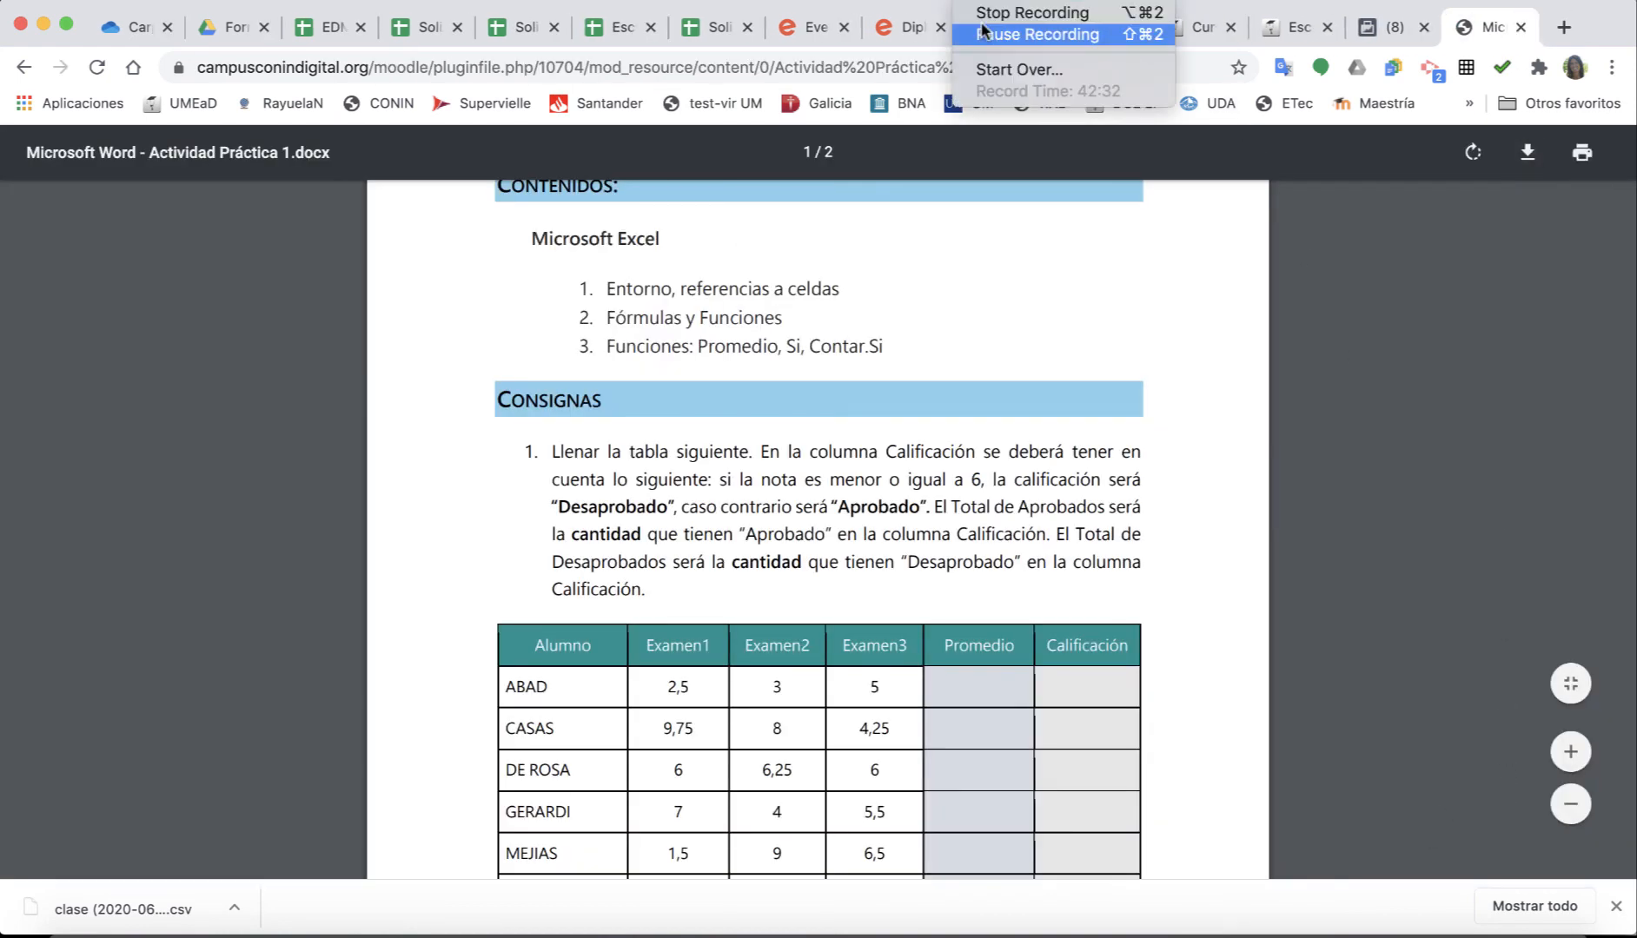